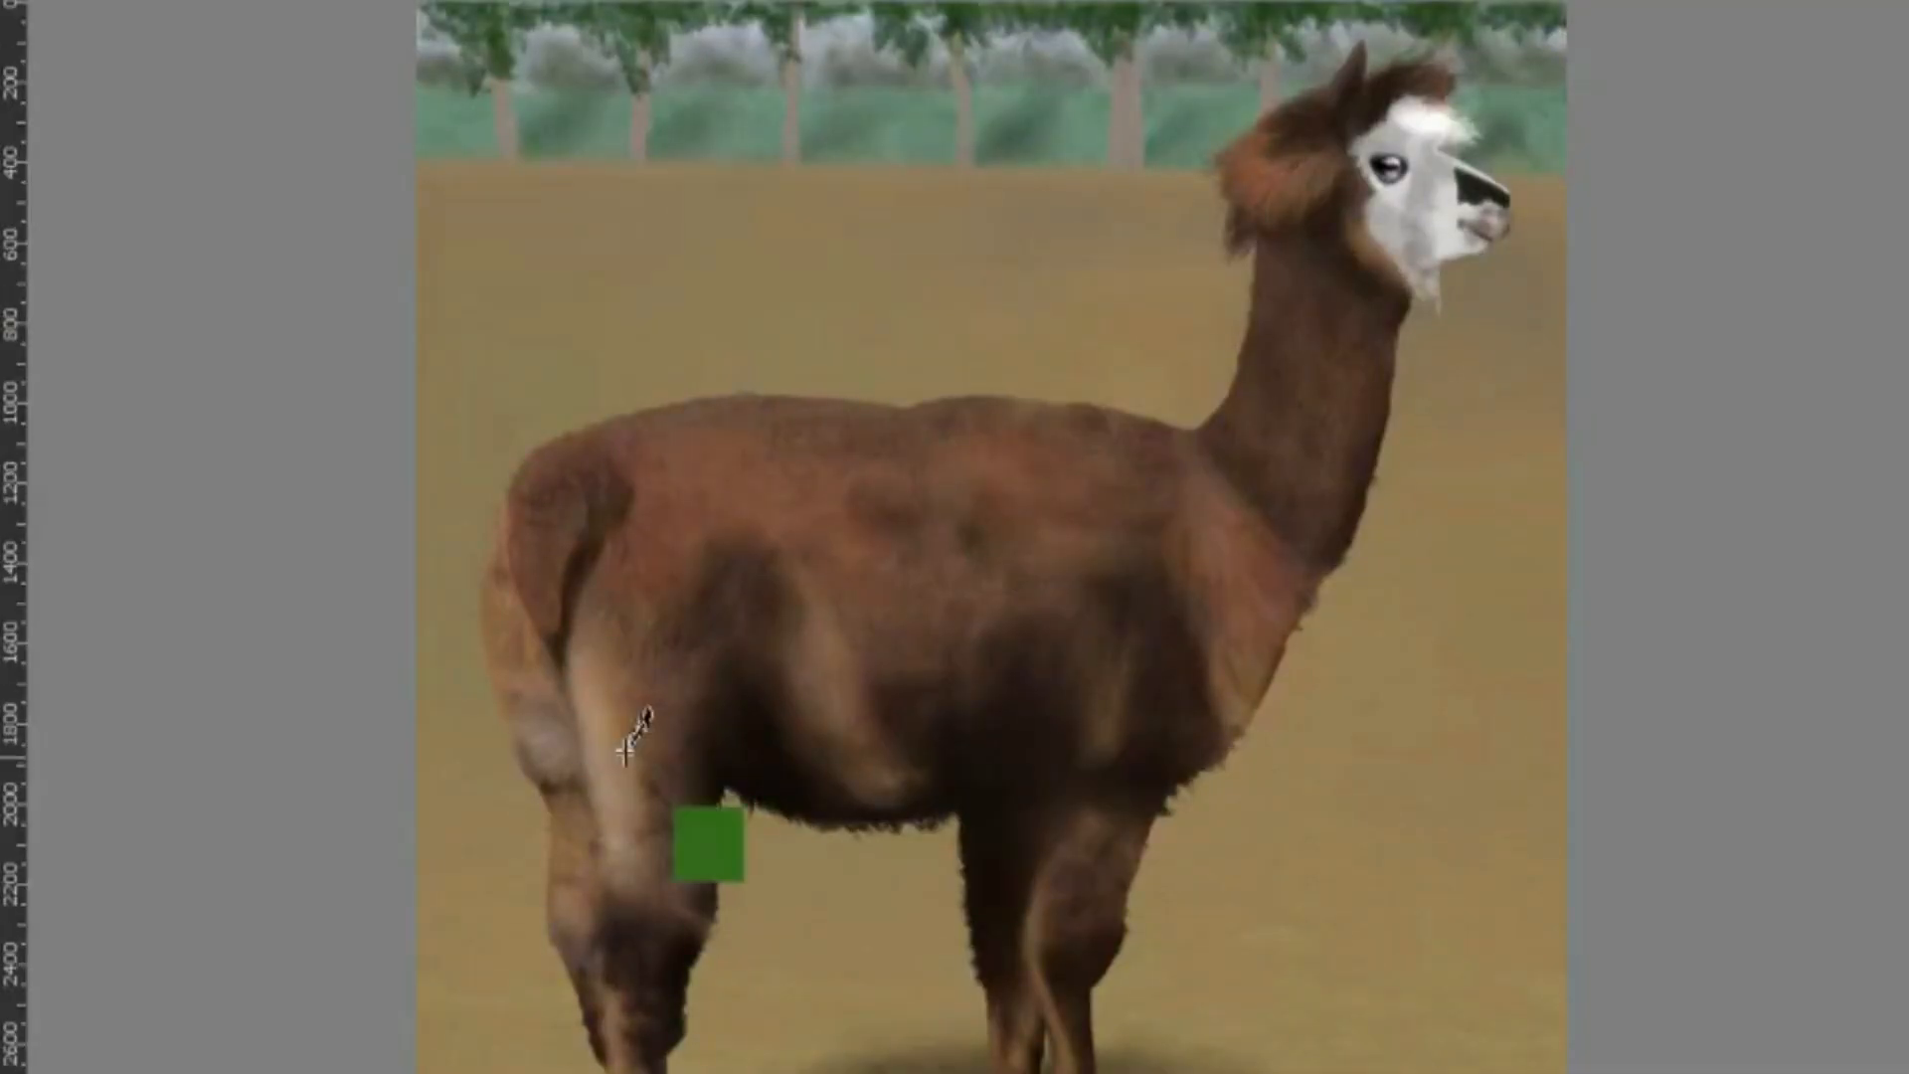
Examine the brown alpaca painting's hind-leg area at high magnification to inspect the individual pixels of the raster image
scroll(627, 745, "up", 5)
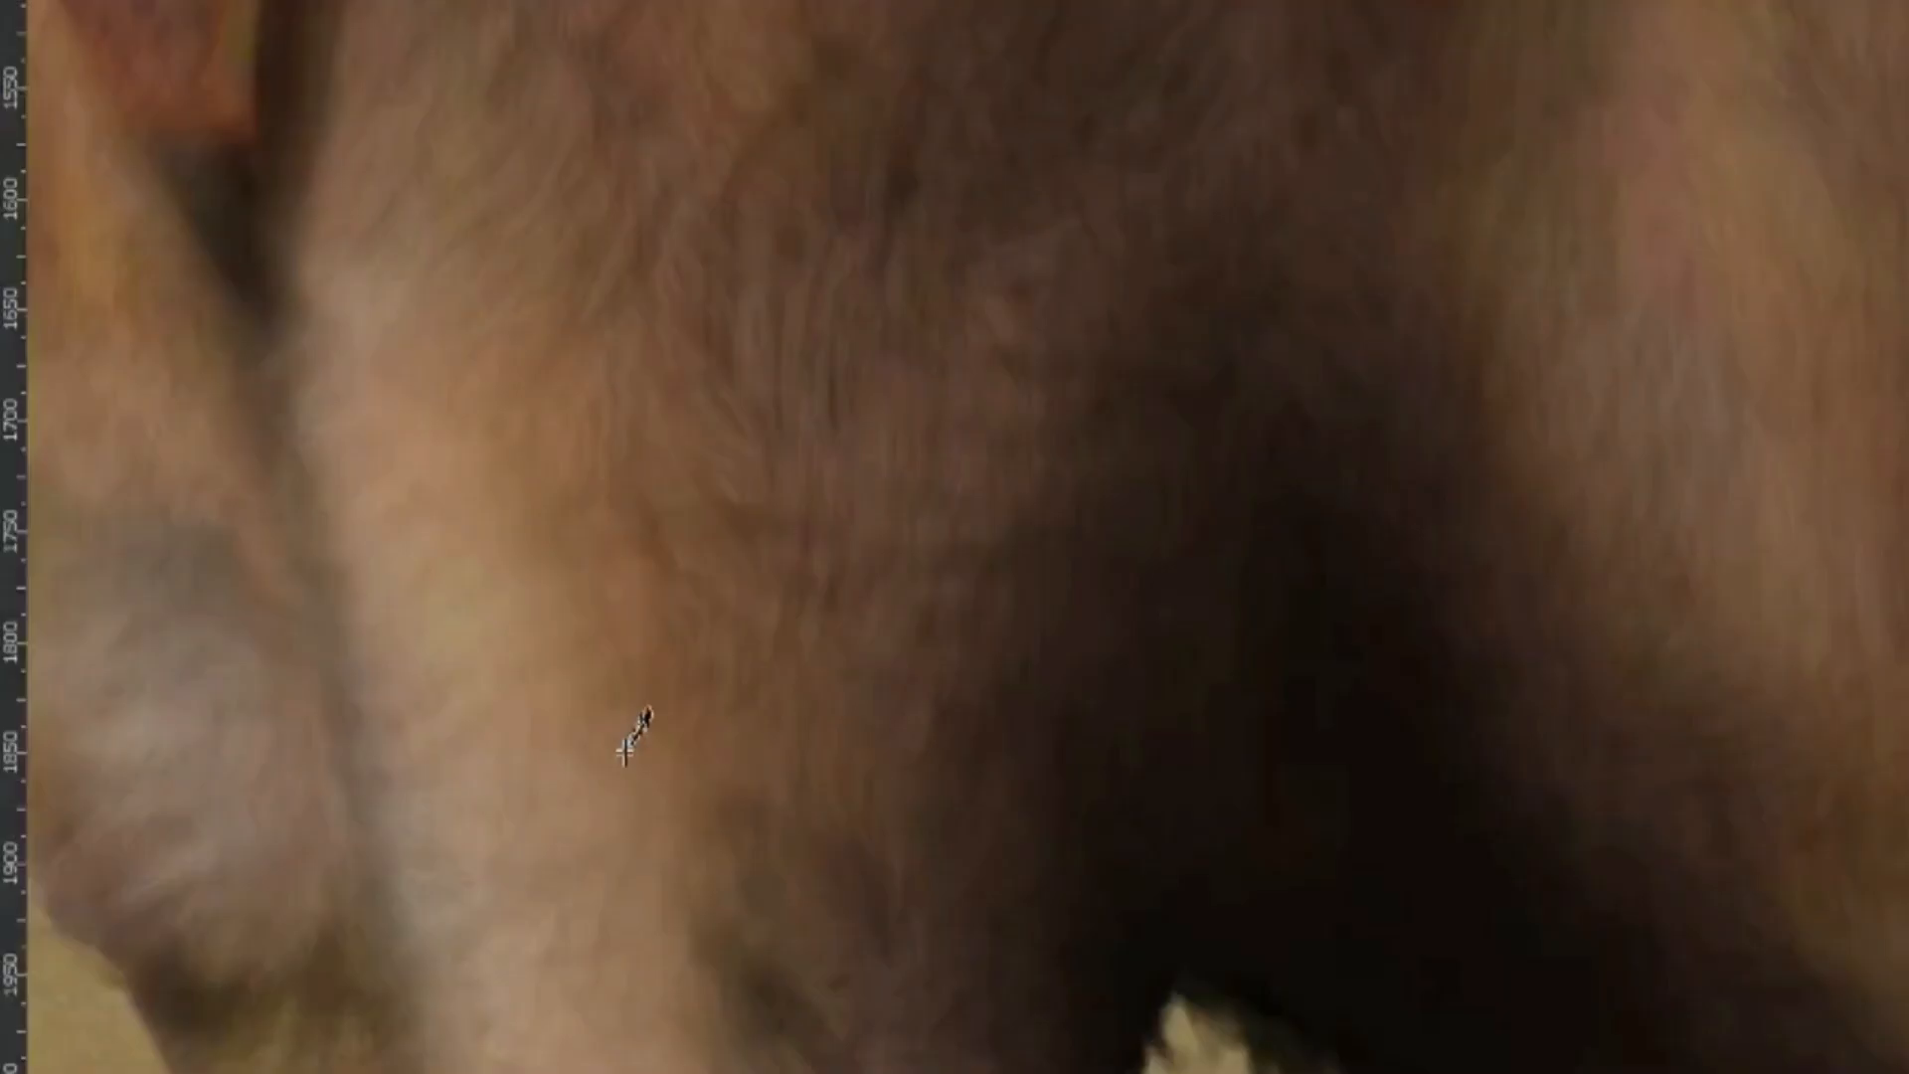
scroll(626, 746, "up", 6)
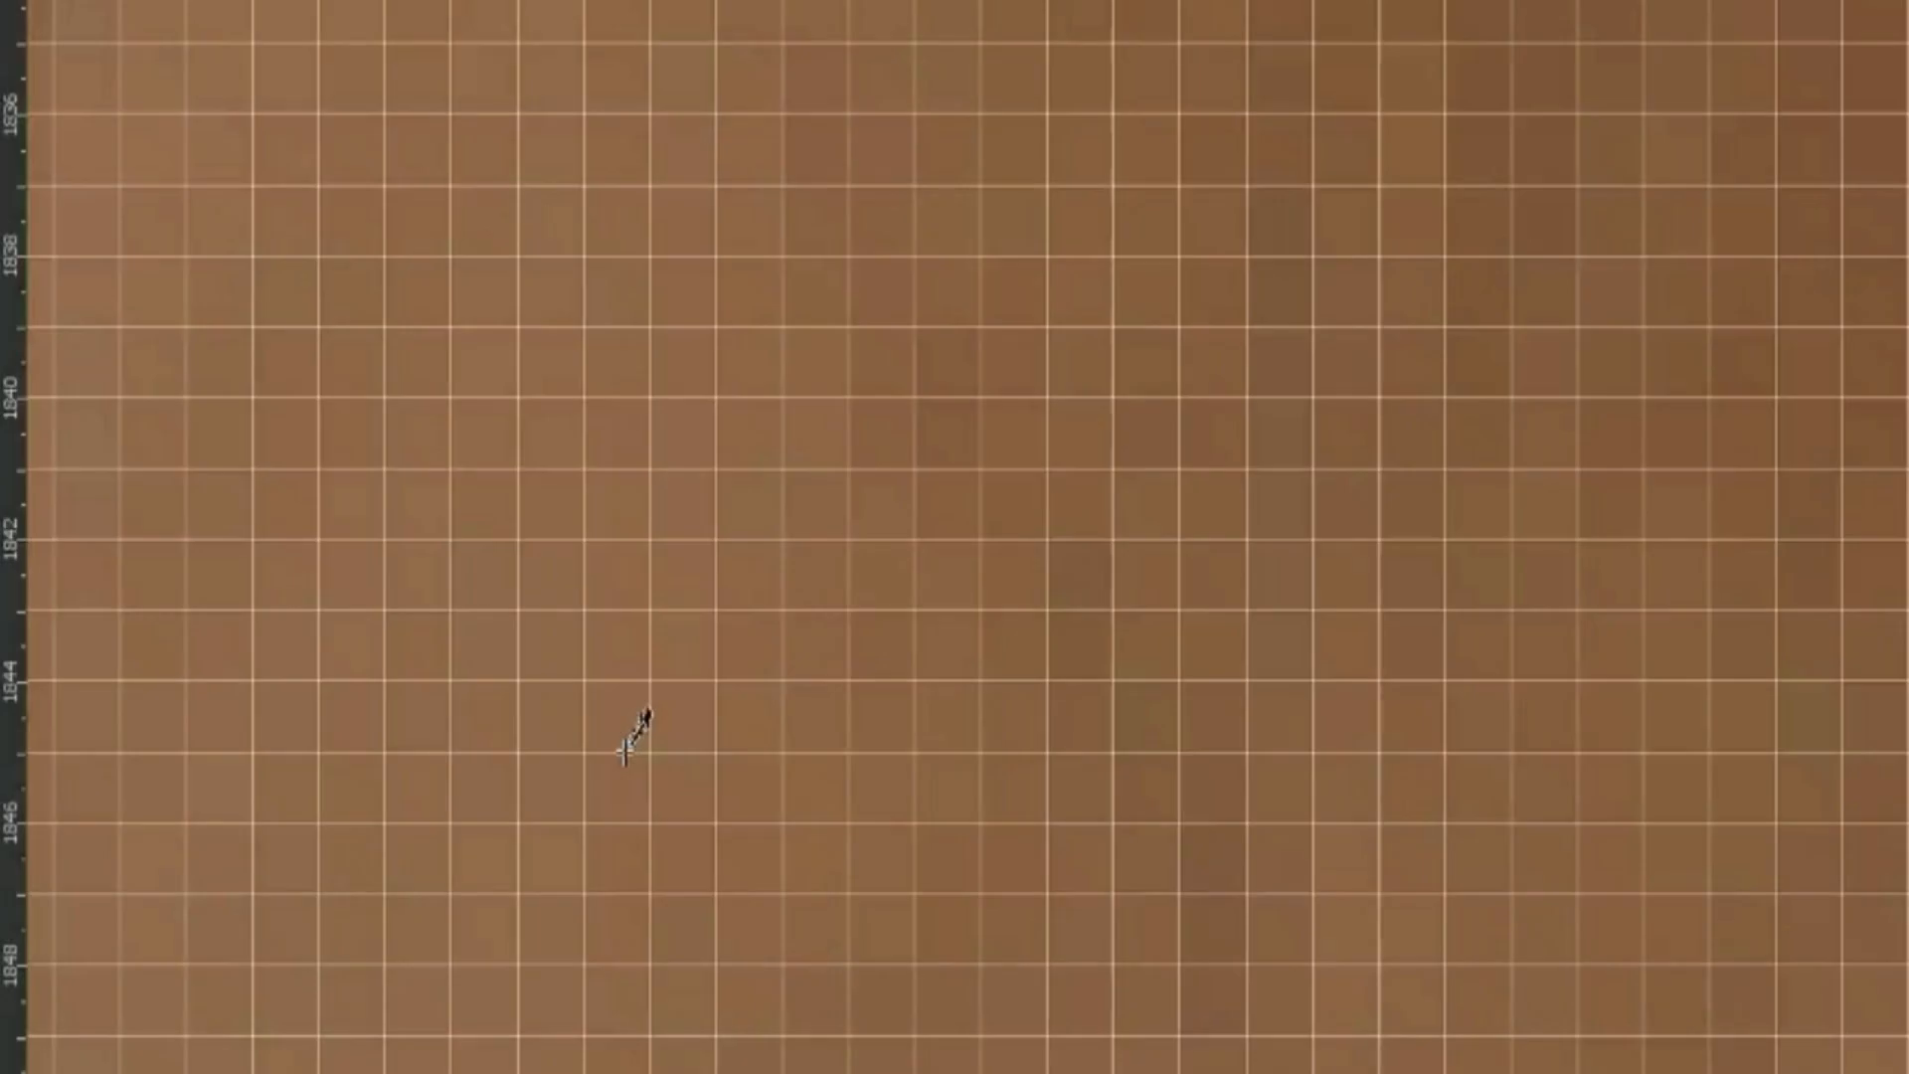
scroll(627, 746, "up", 2)
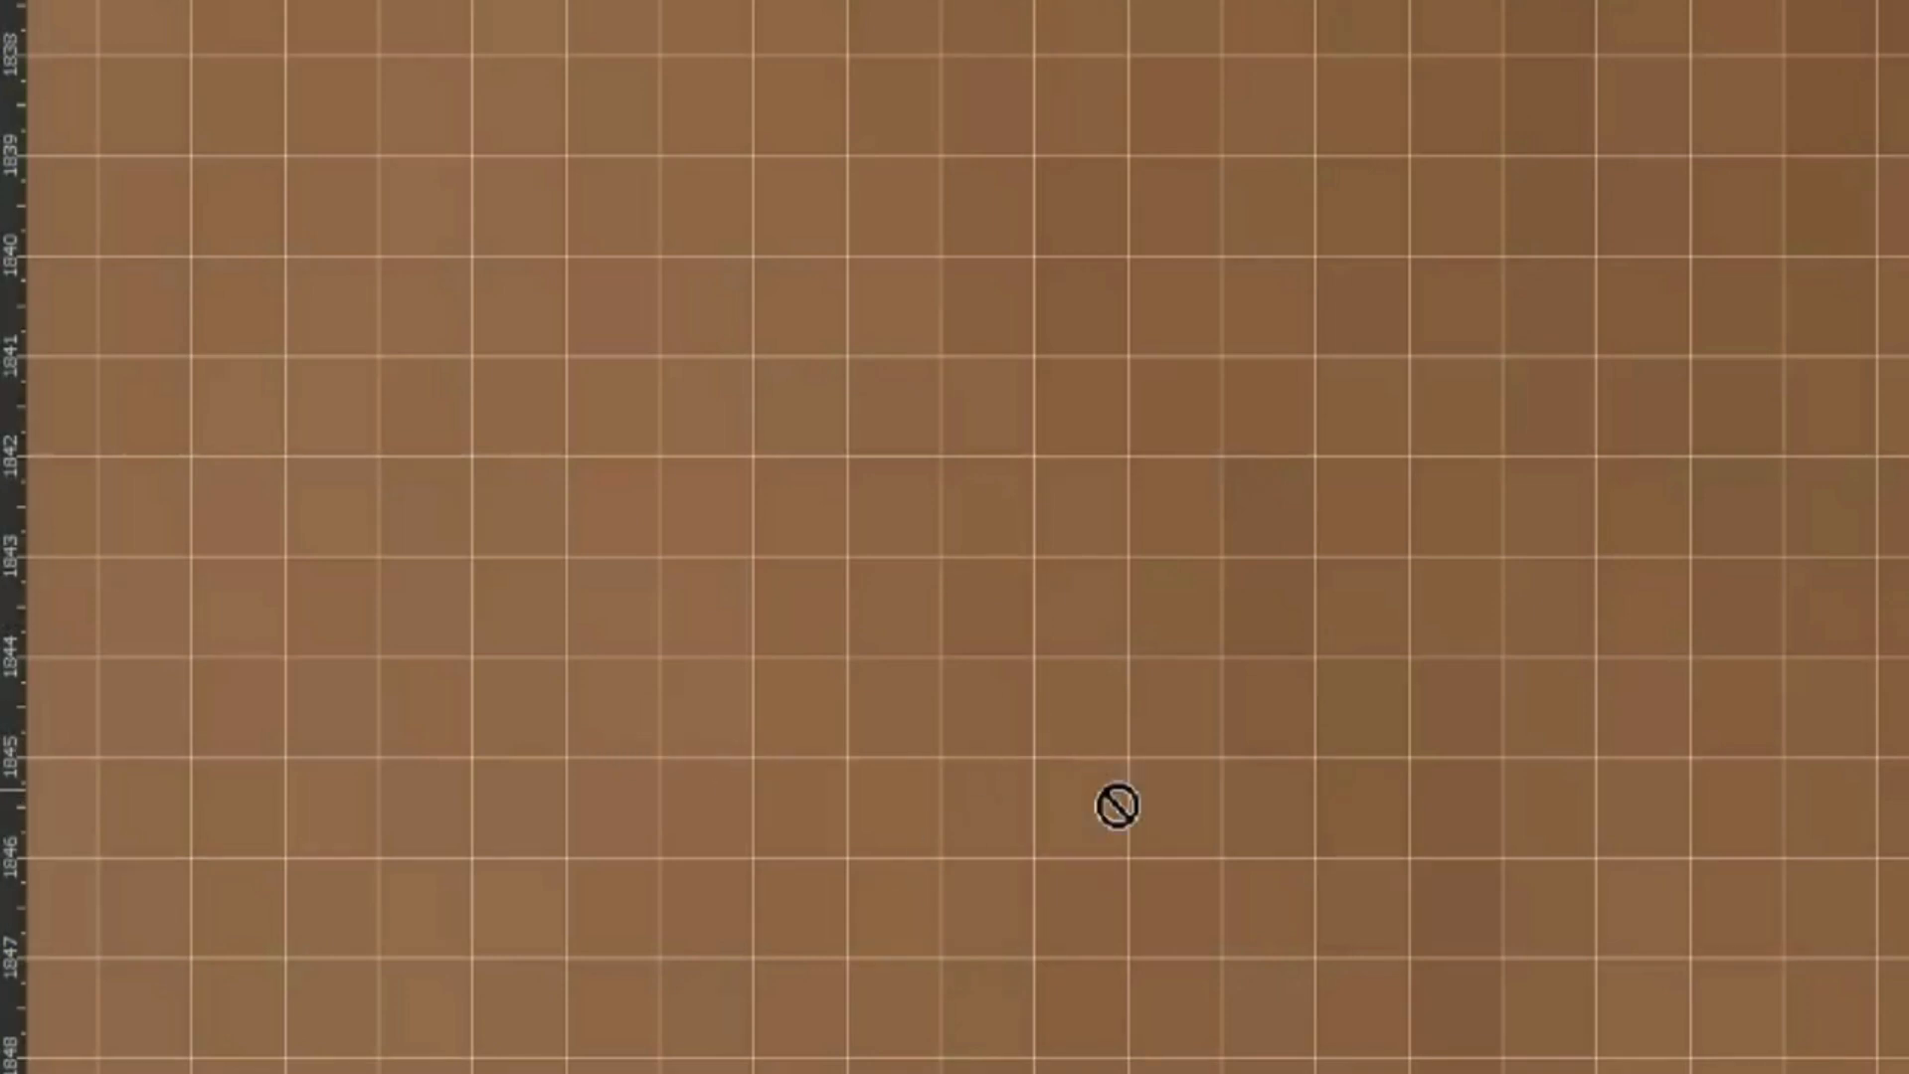
scroll(1117, 806, "up", 10)
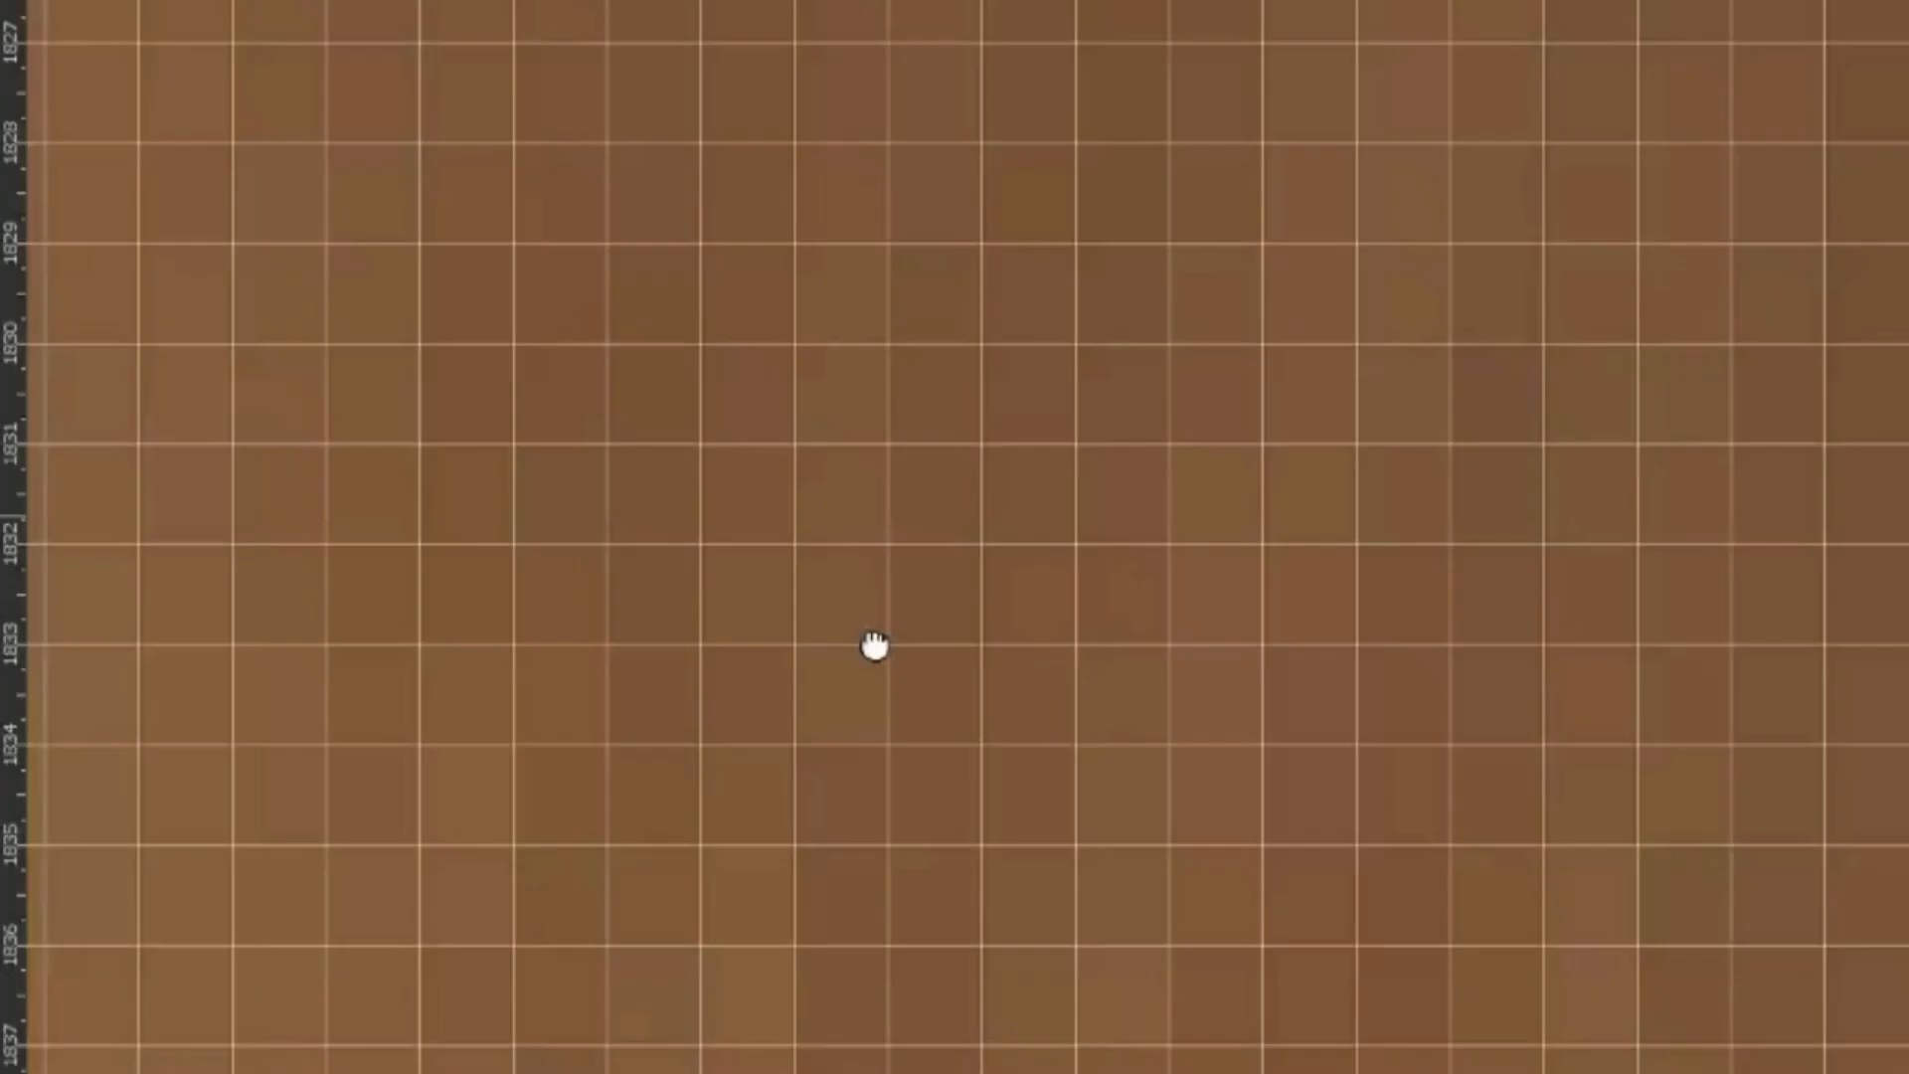
scroll(874, 646, "up", 10)
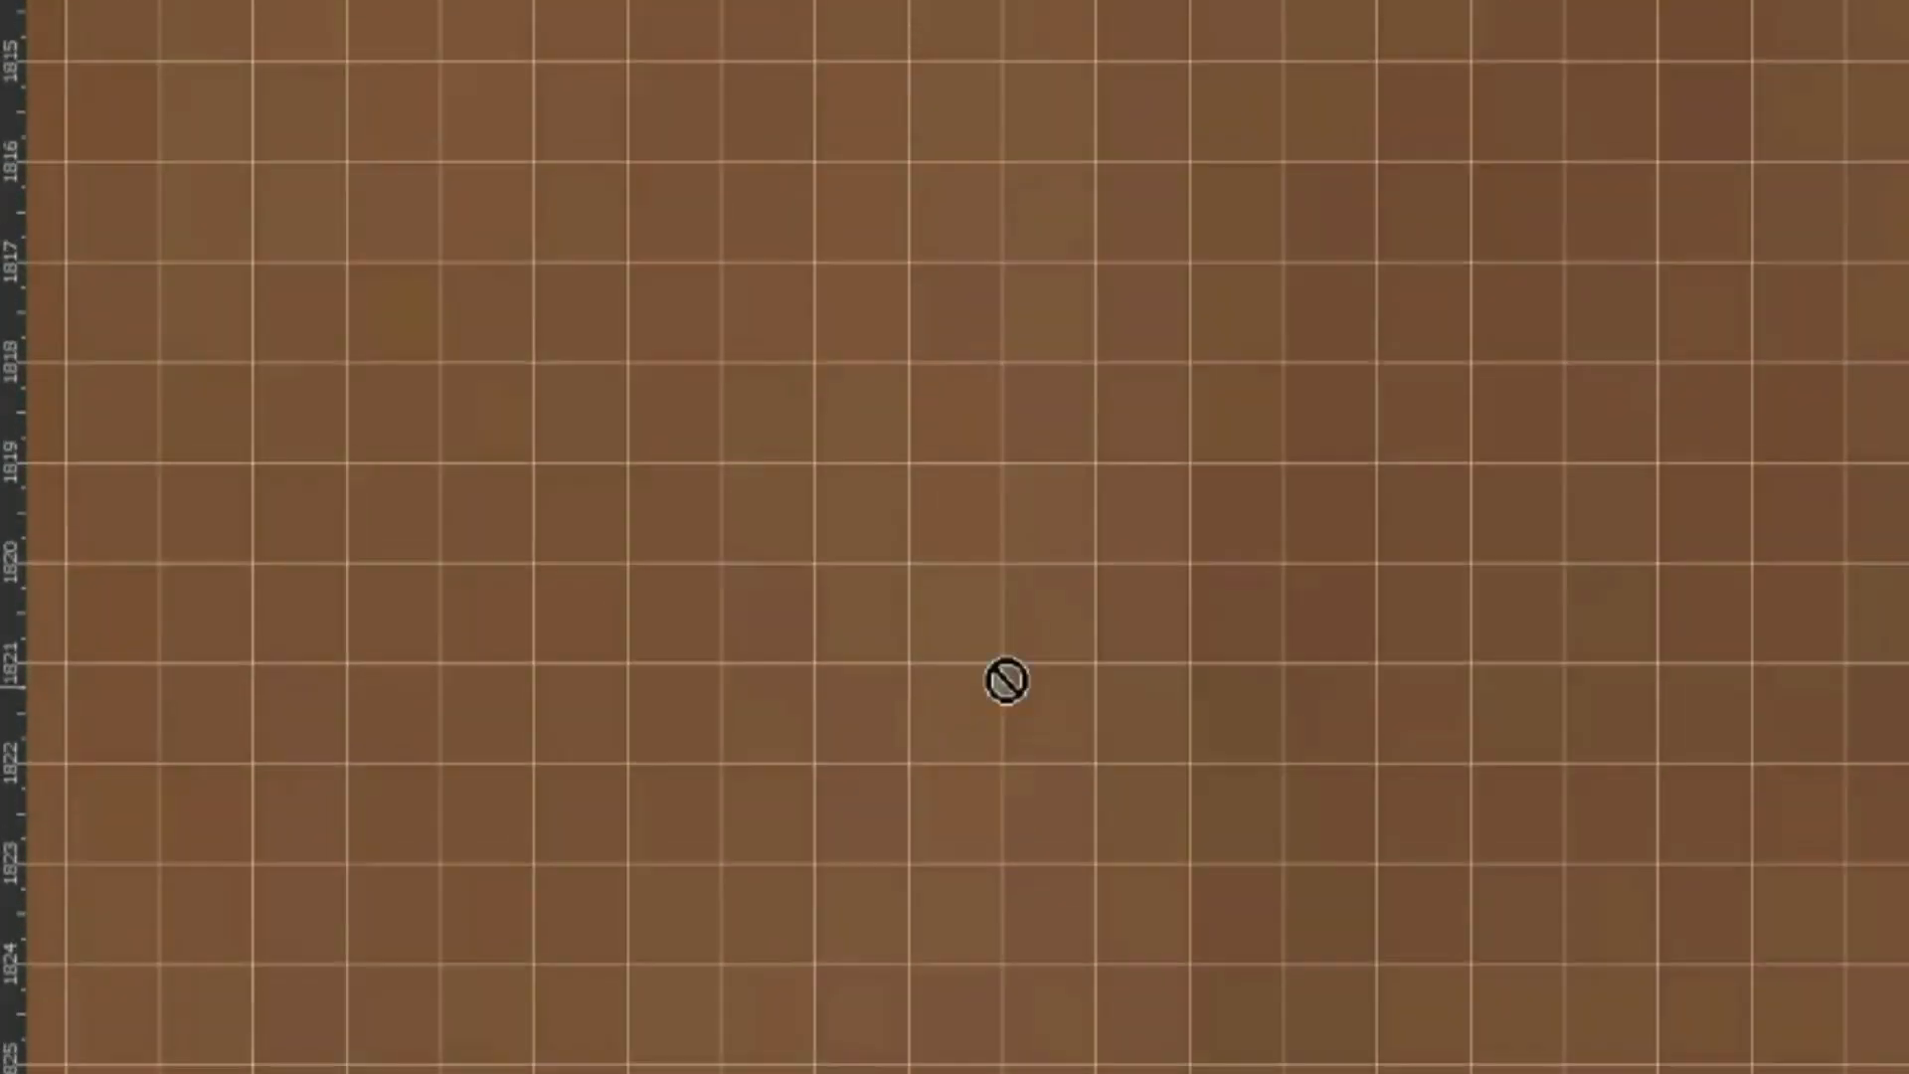
scroll(1006, 680, "up", 5)
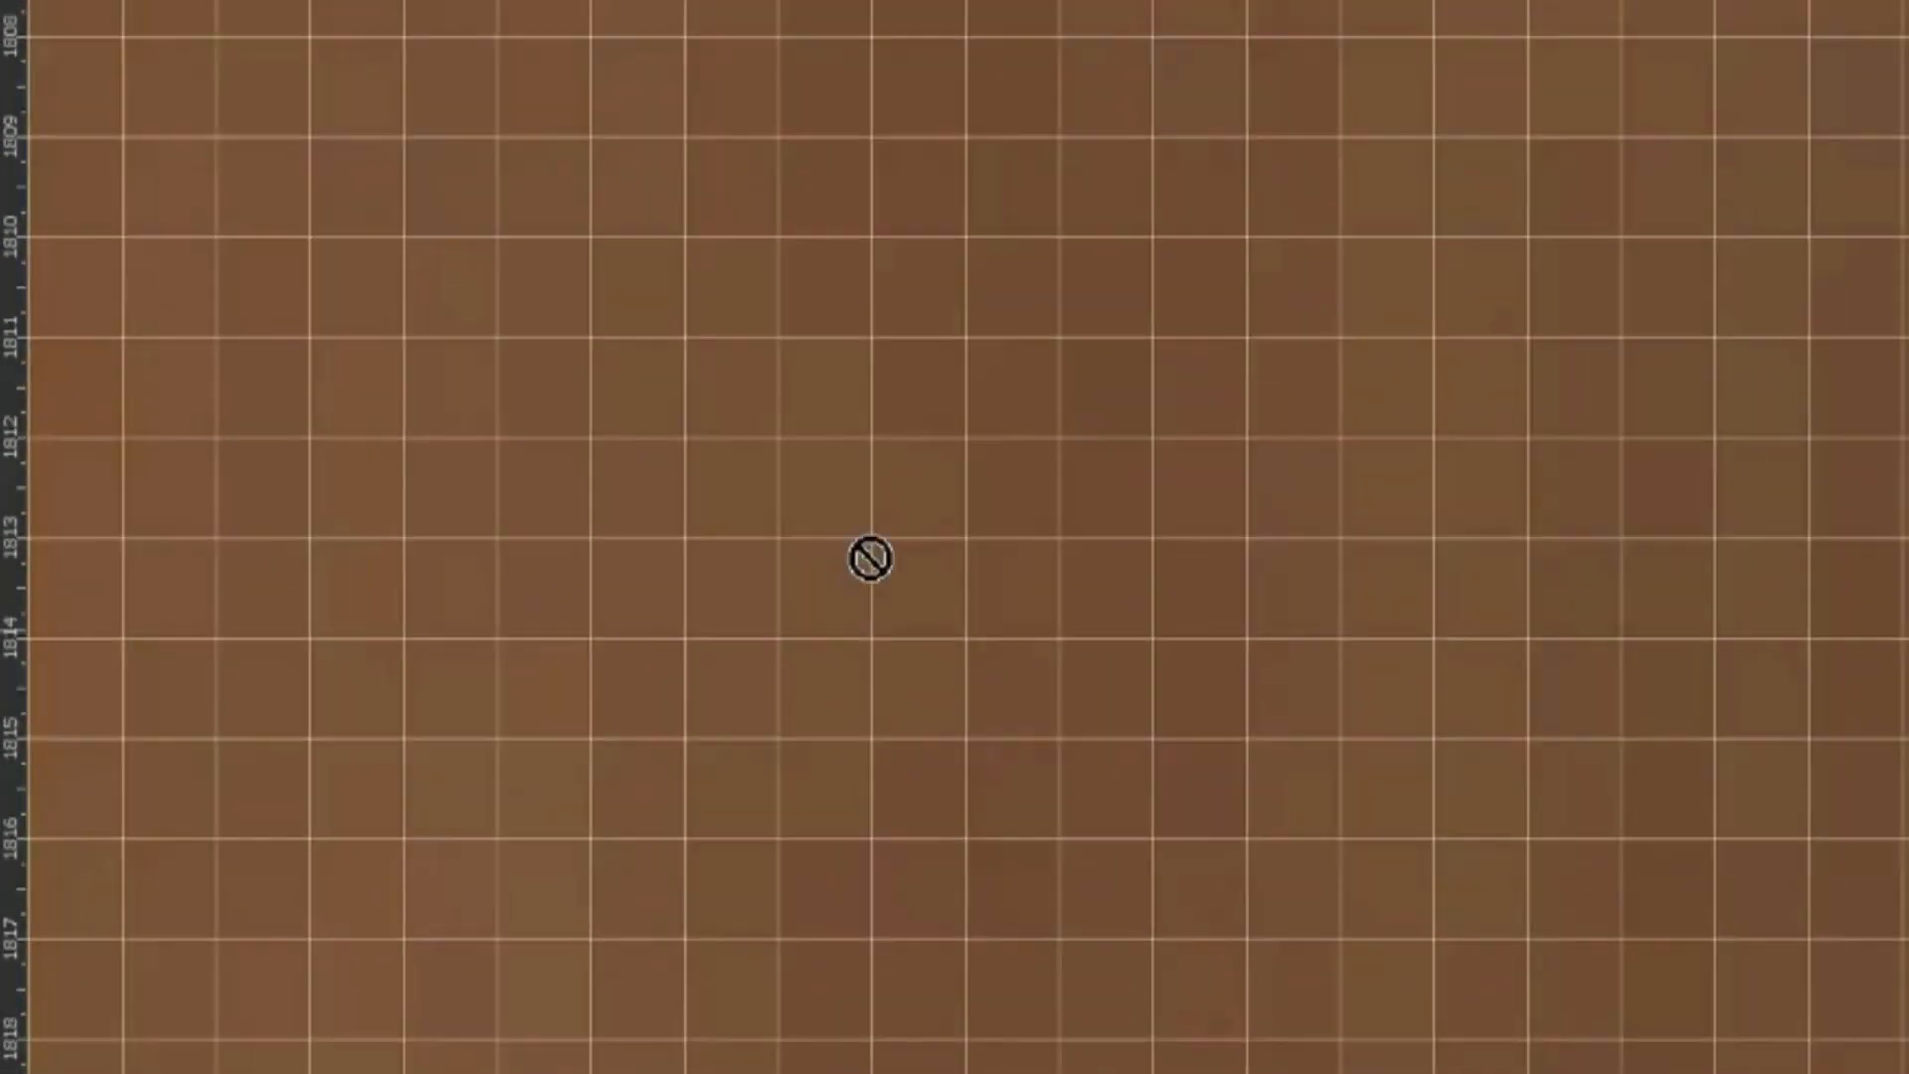
scroll(1005, 437, "down", 4)
scroll(995, 449, "down", 2)
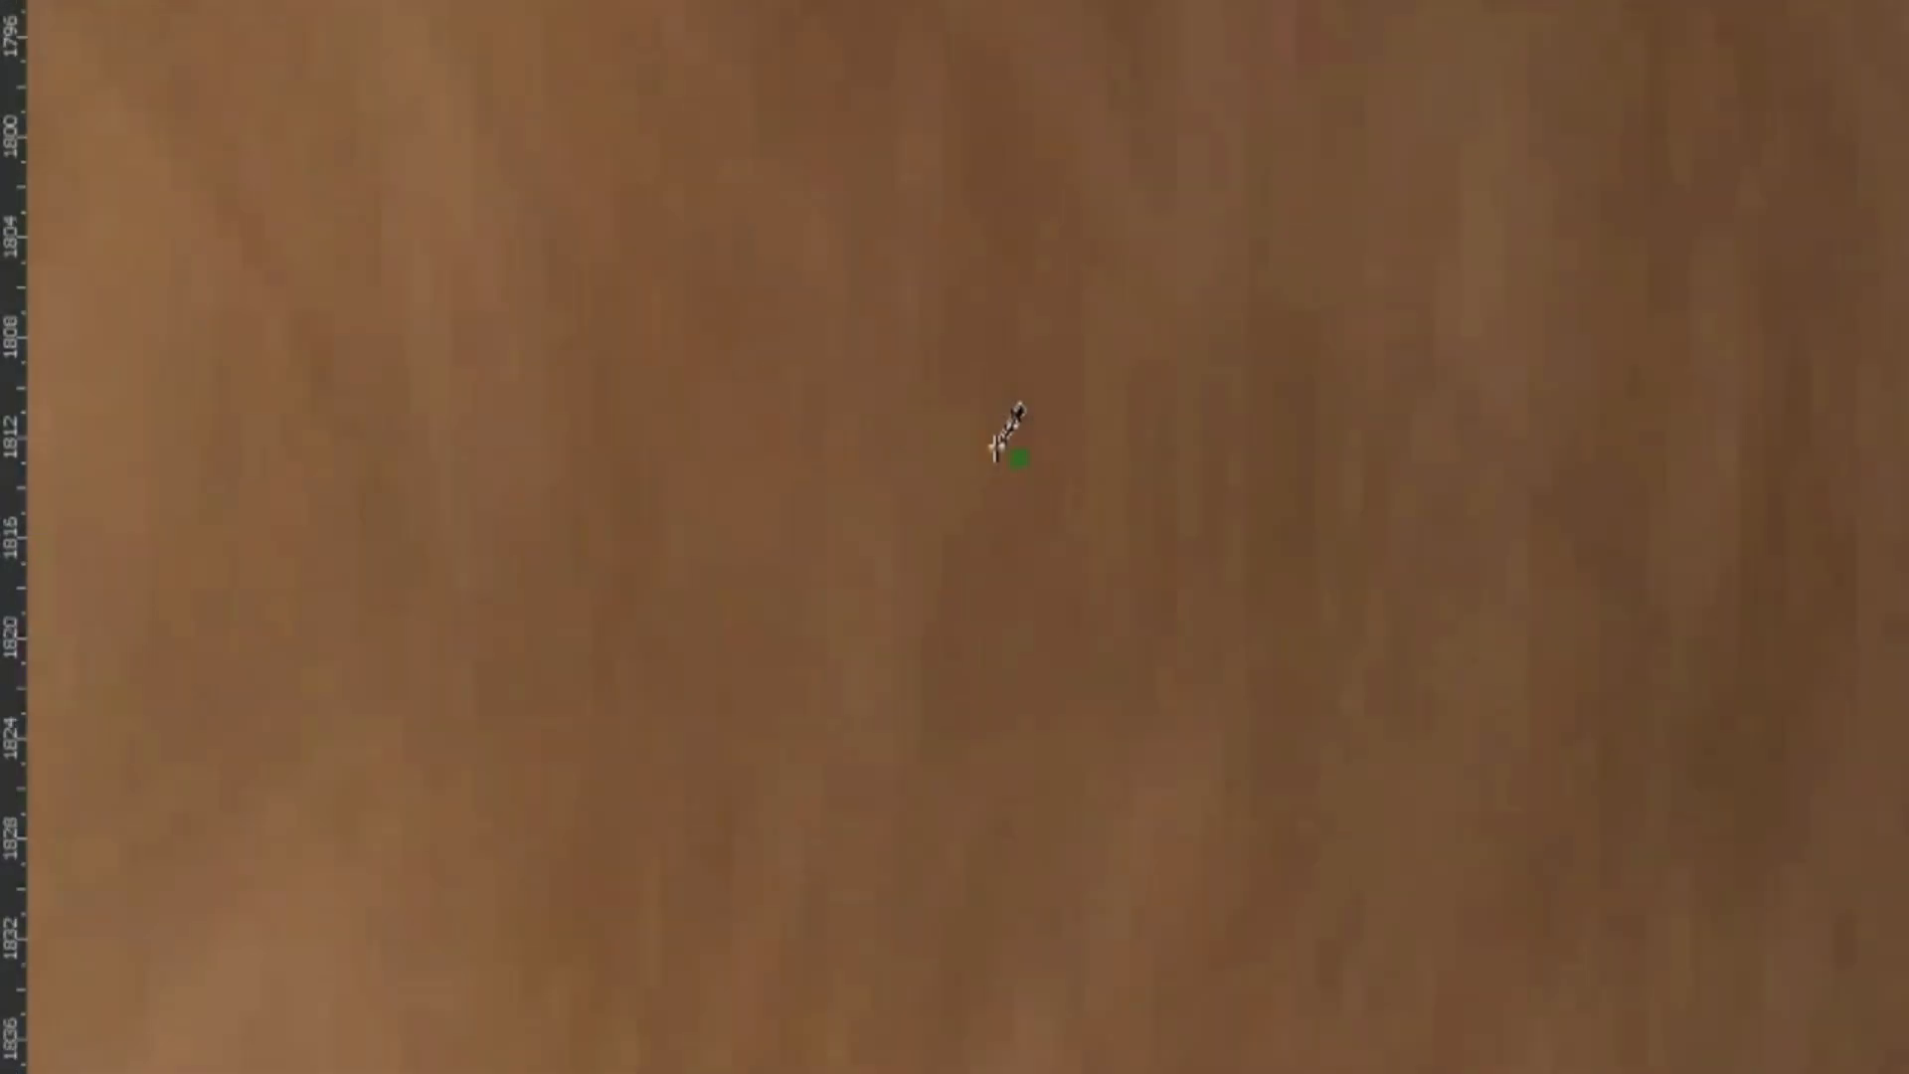
scroll(995, 449, "down", 8)
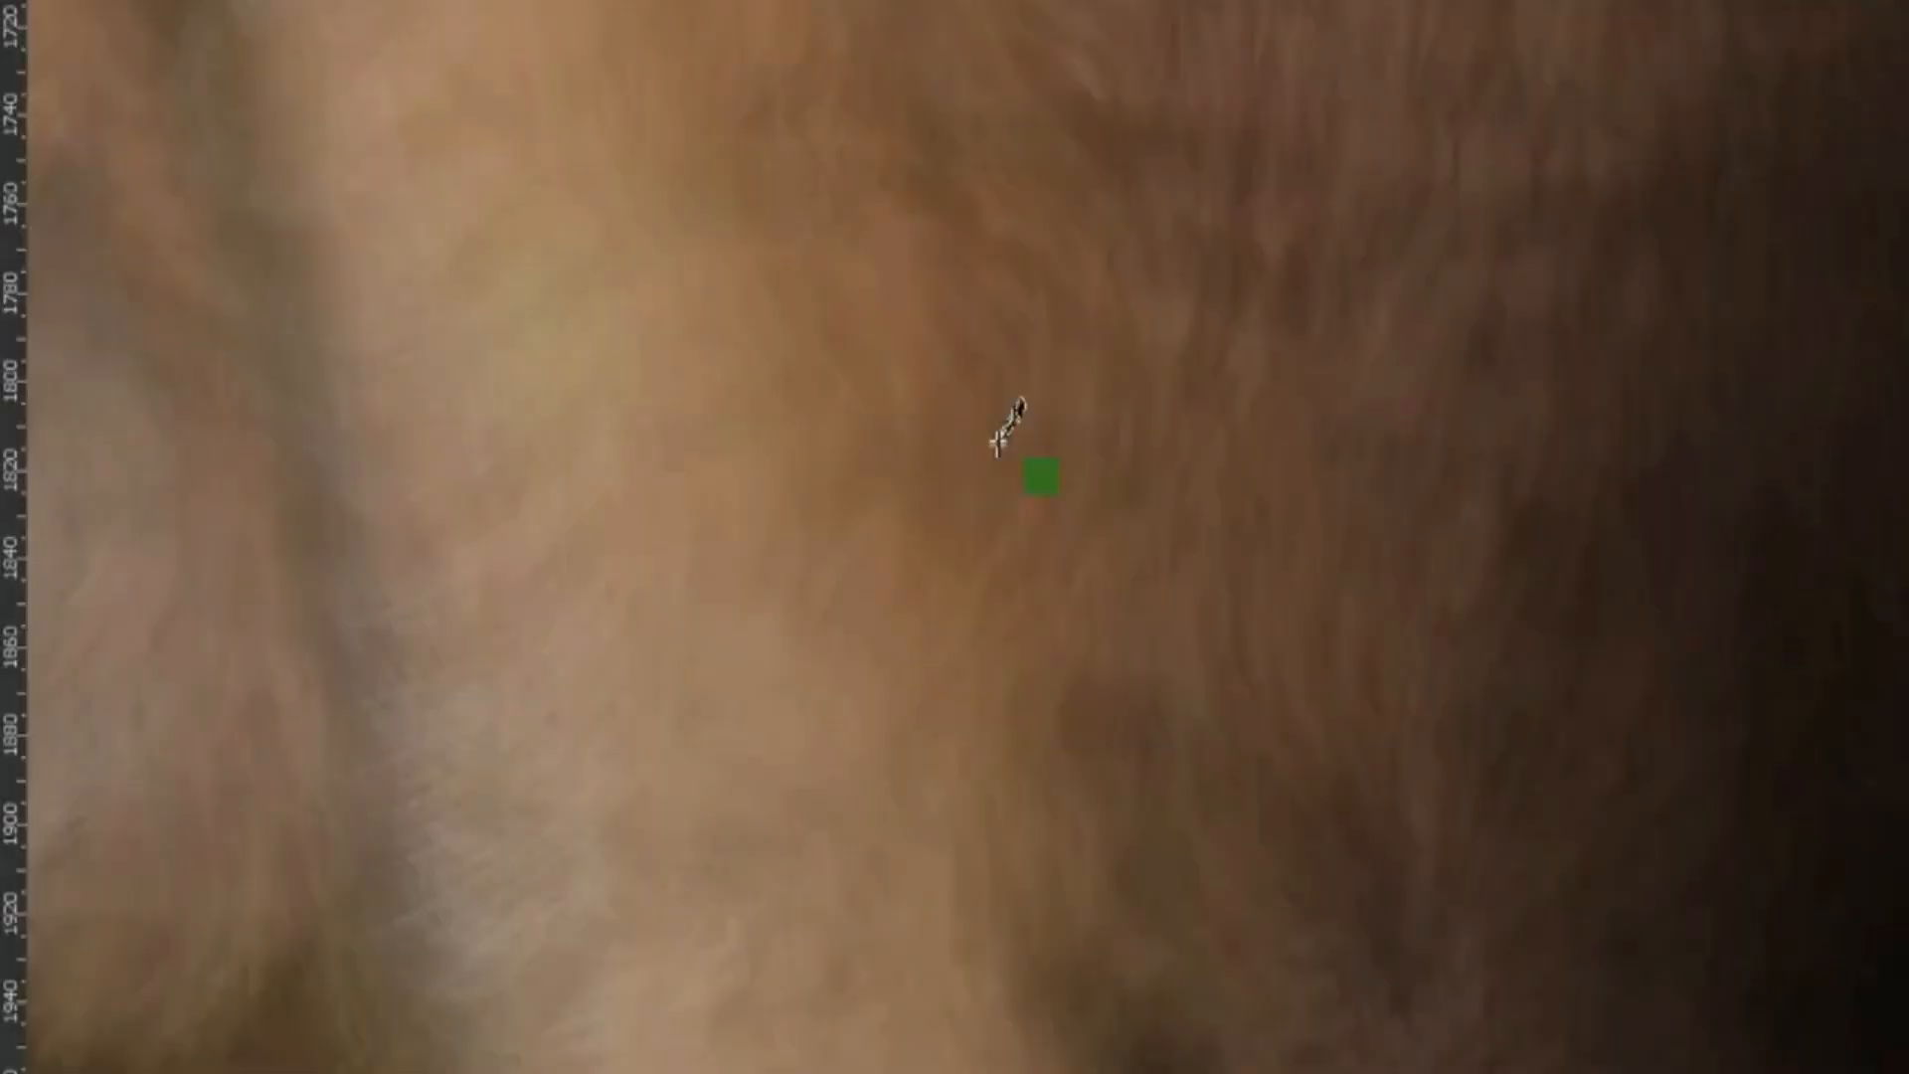
scroll(997, 438, "down", 6)
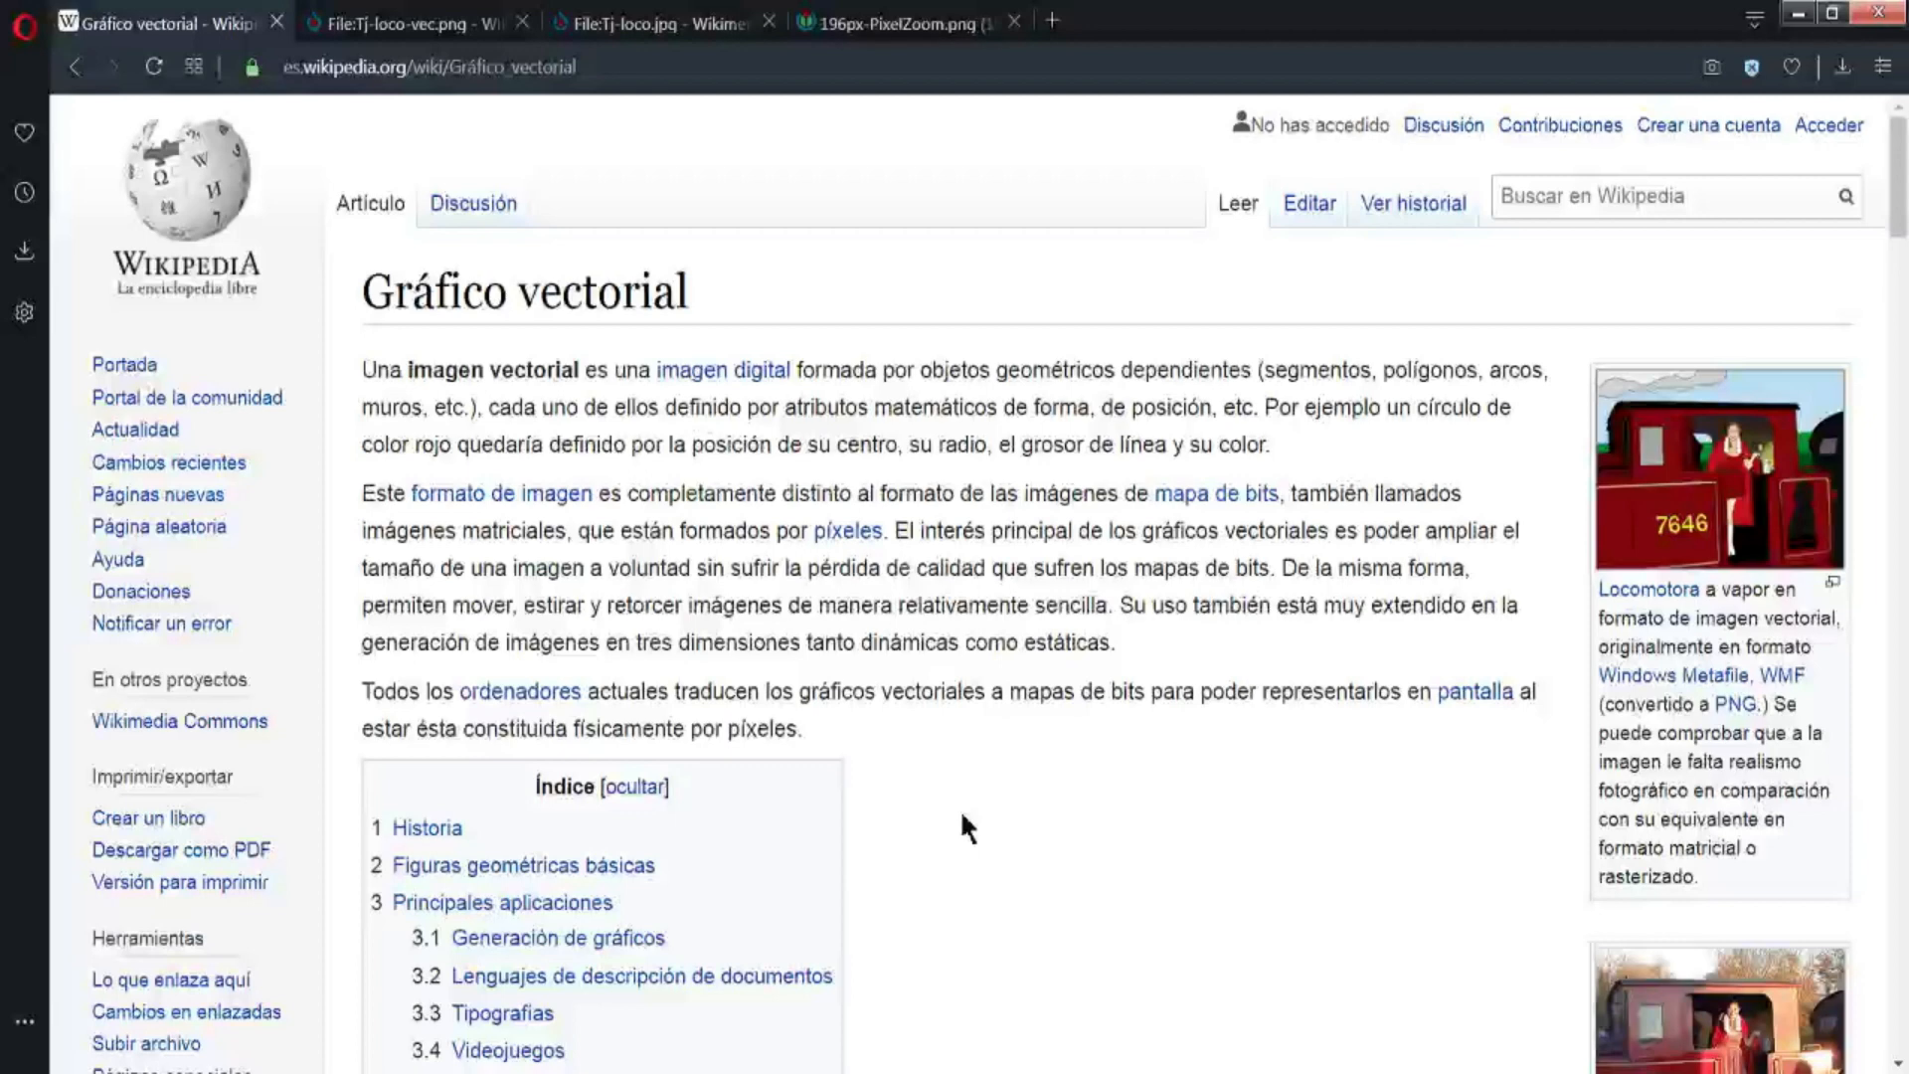
Compare the vector illustration Tj-loco-vec.png with the photograph Tj-loco.jpg on Wikimedia Commons
left_click(458, 25)
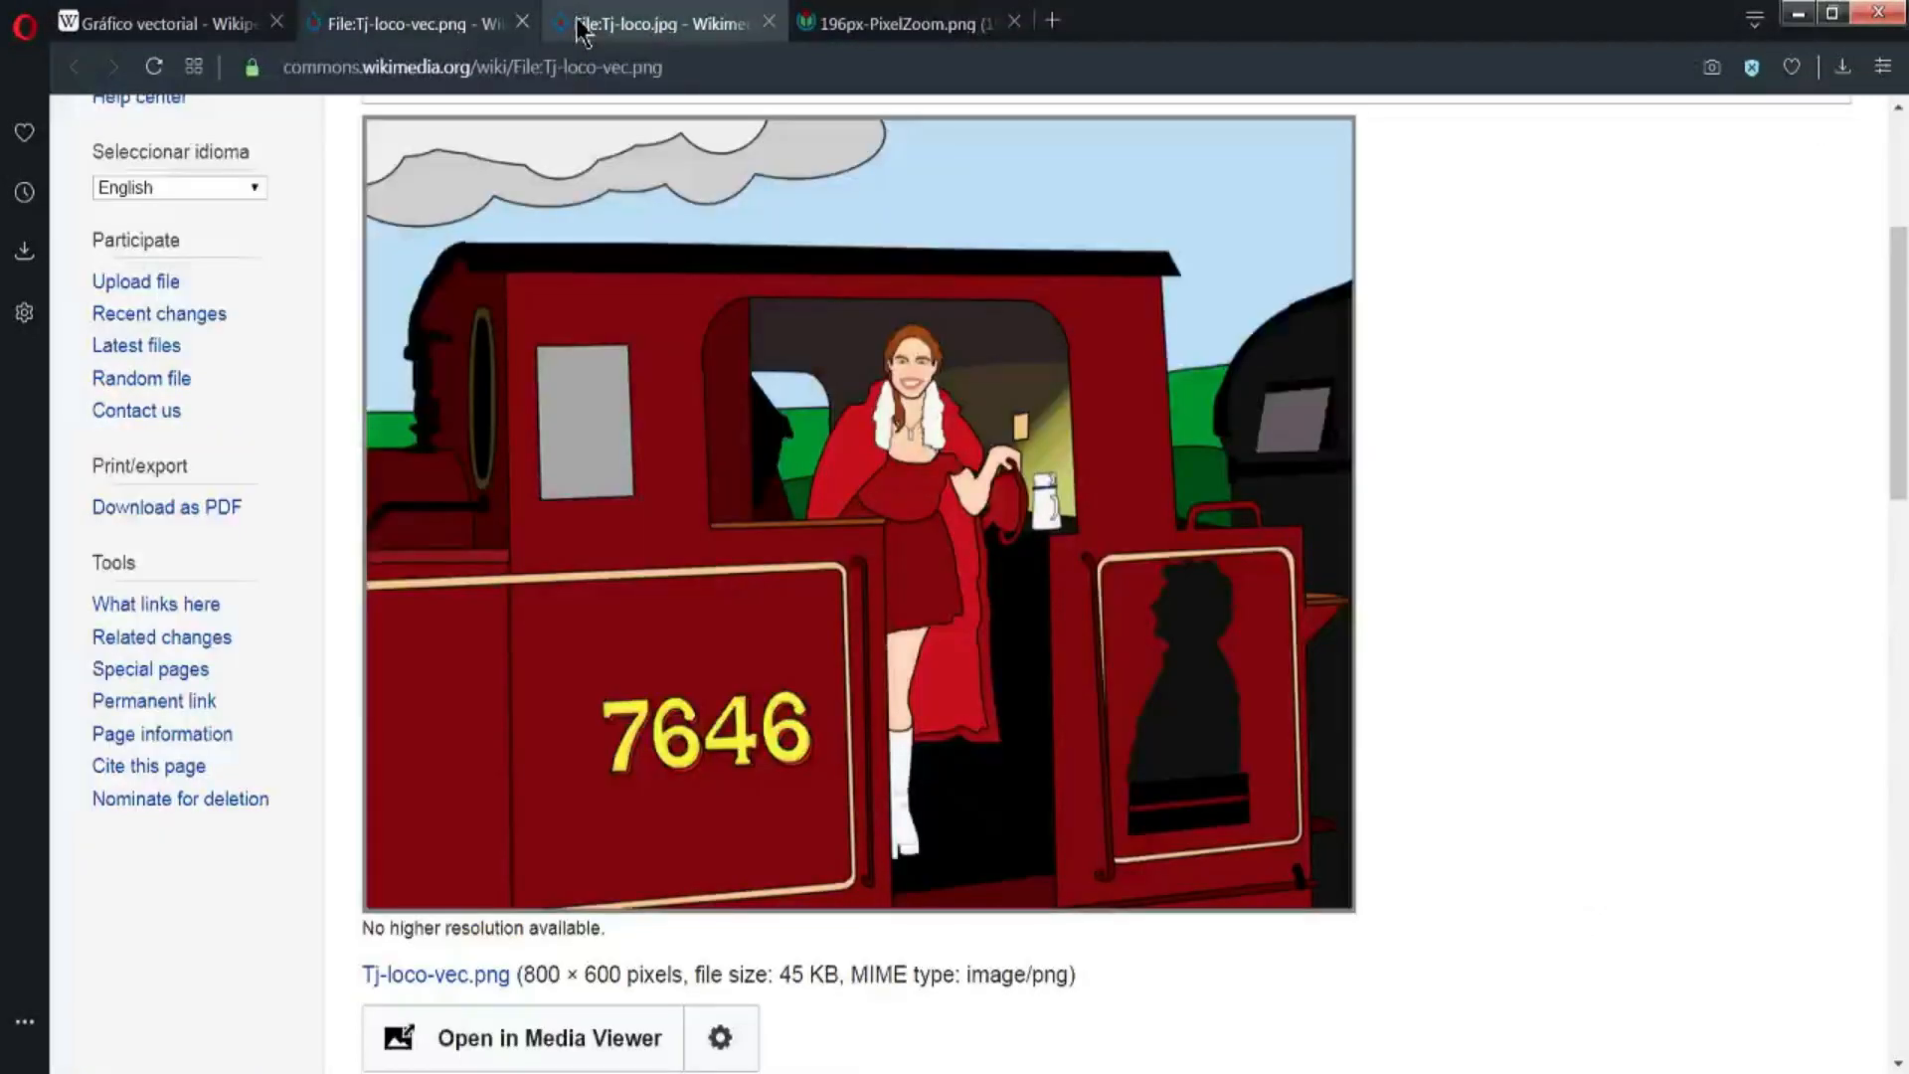
scroll(600, 174, "up", 1)
scroll(600, 128, "down", 1)
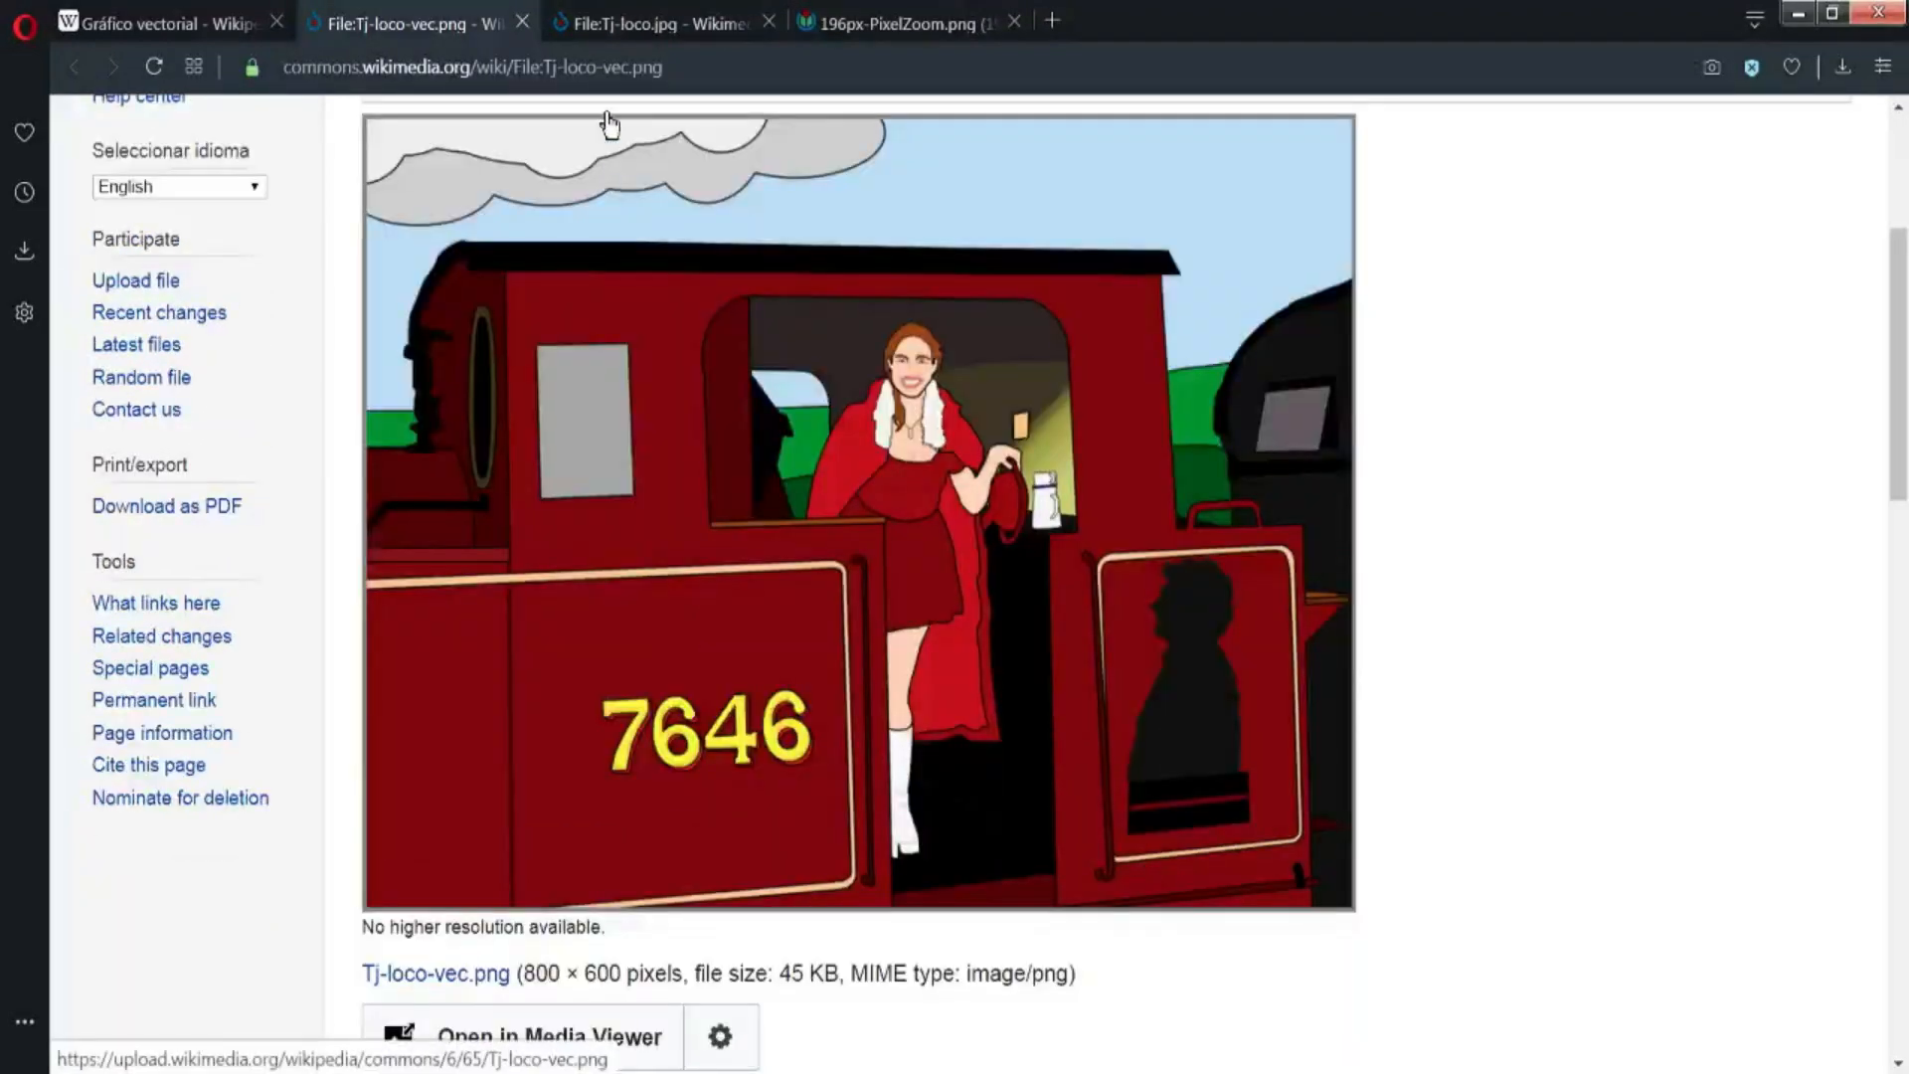
left_click(600, 15)
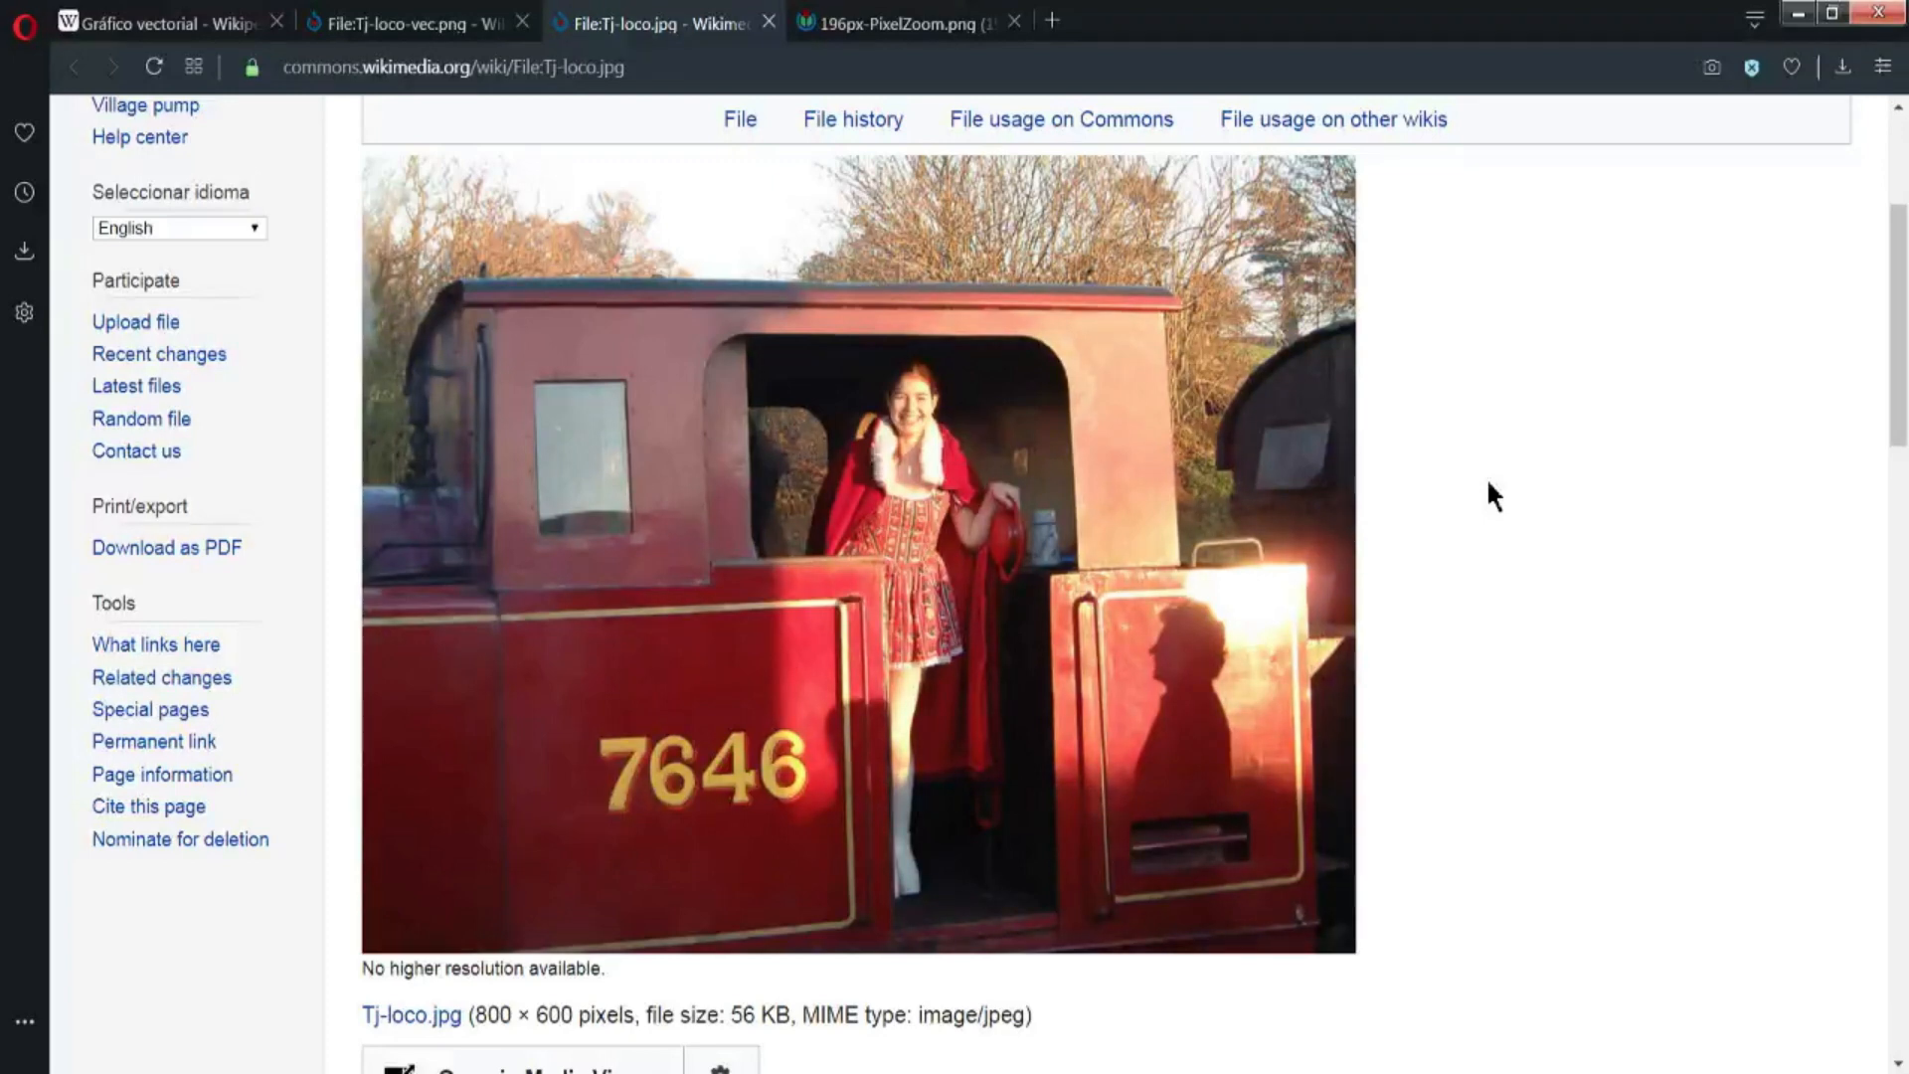
key("ctrl+shift+Tab")
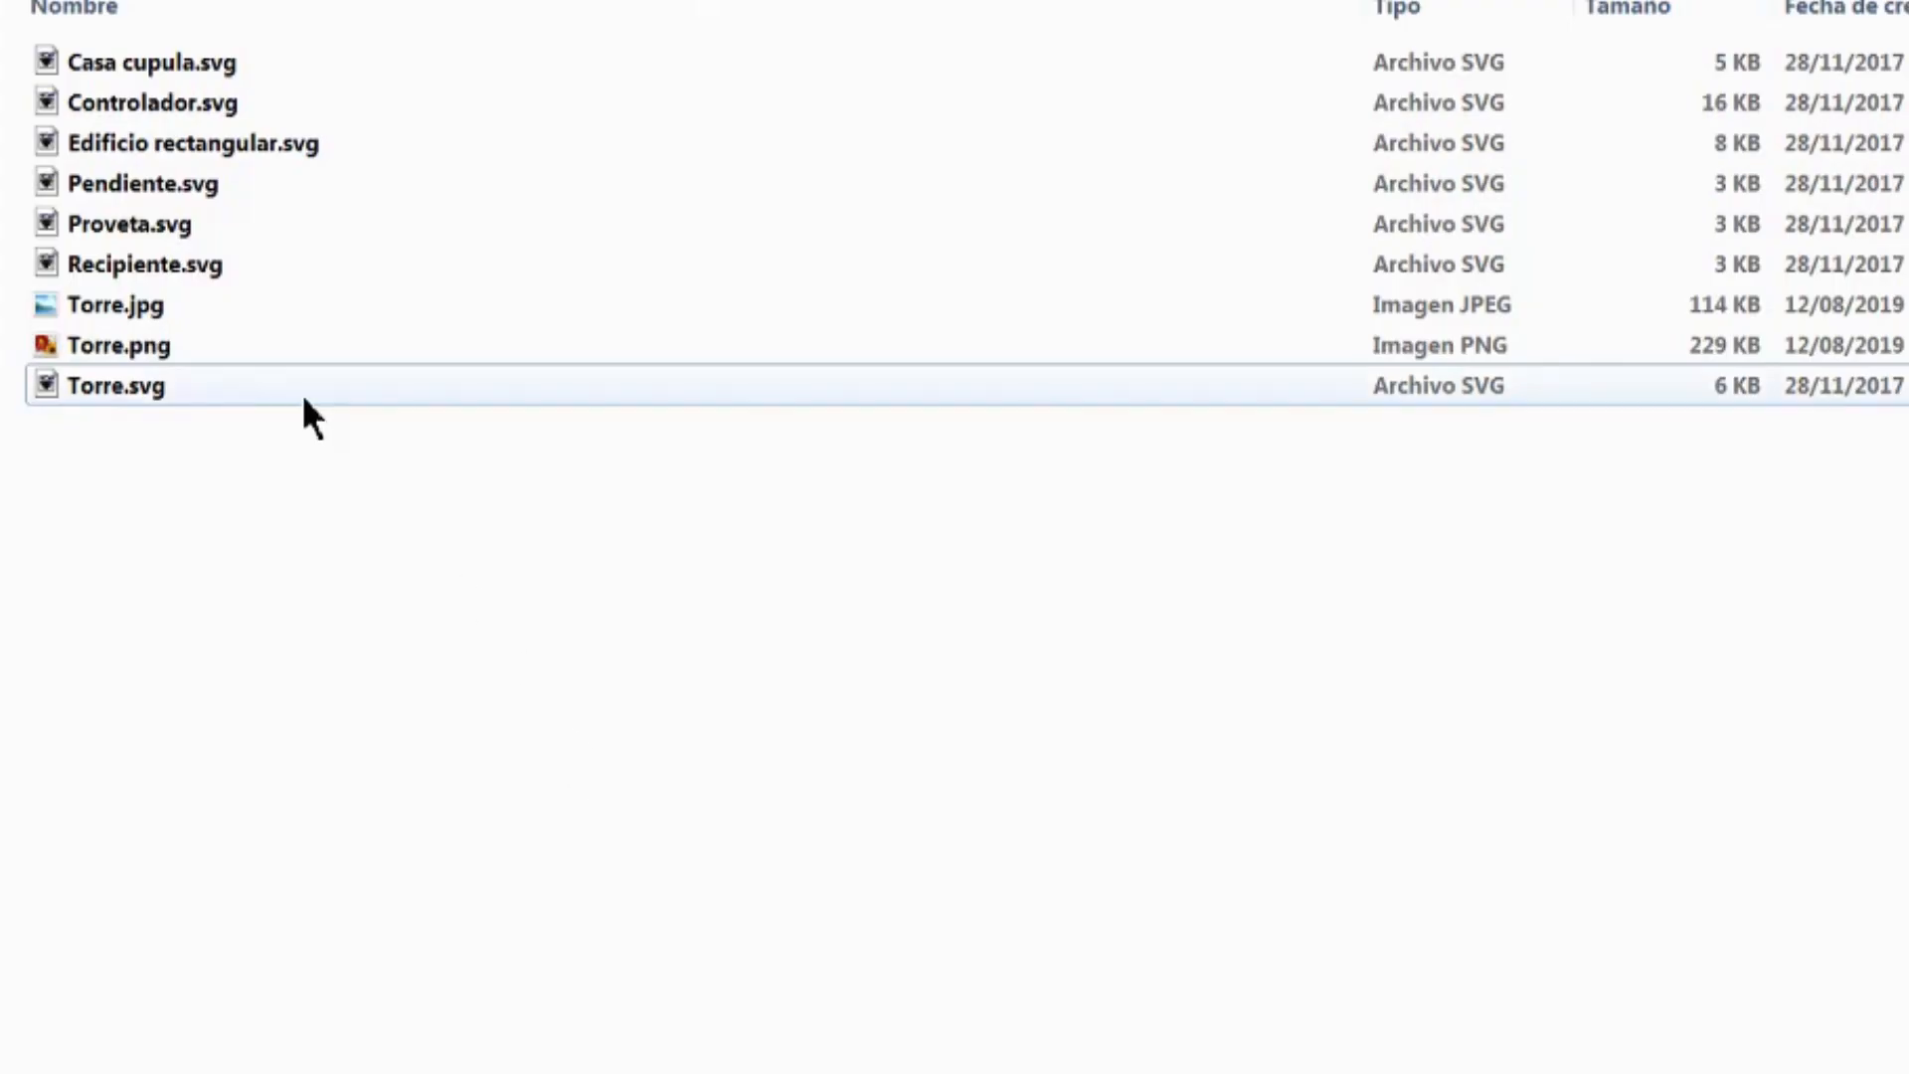
Compare the sizes of Torre.svg, Torre.png and Torre.jpg in the folder, and view the JPG and PNG versions
left_click(302, 389)
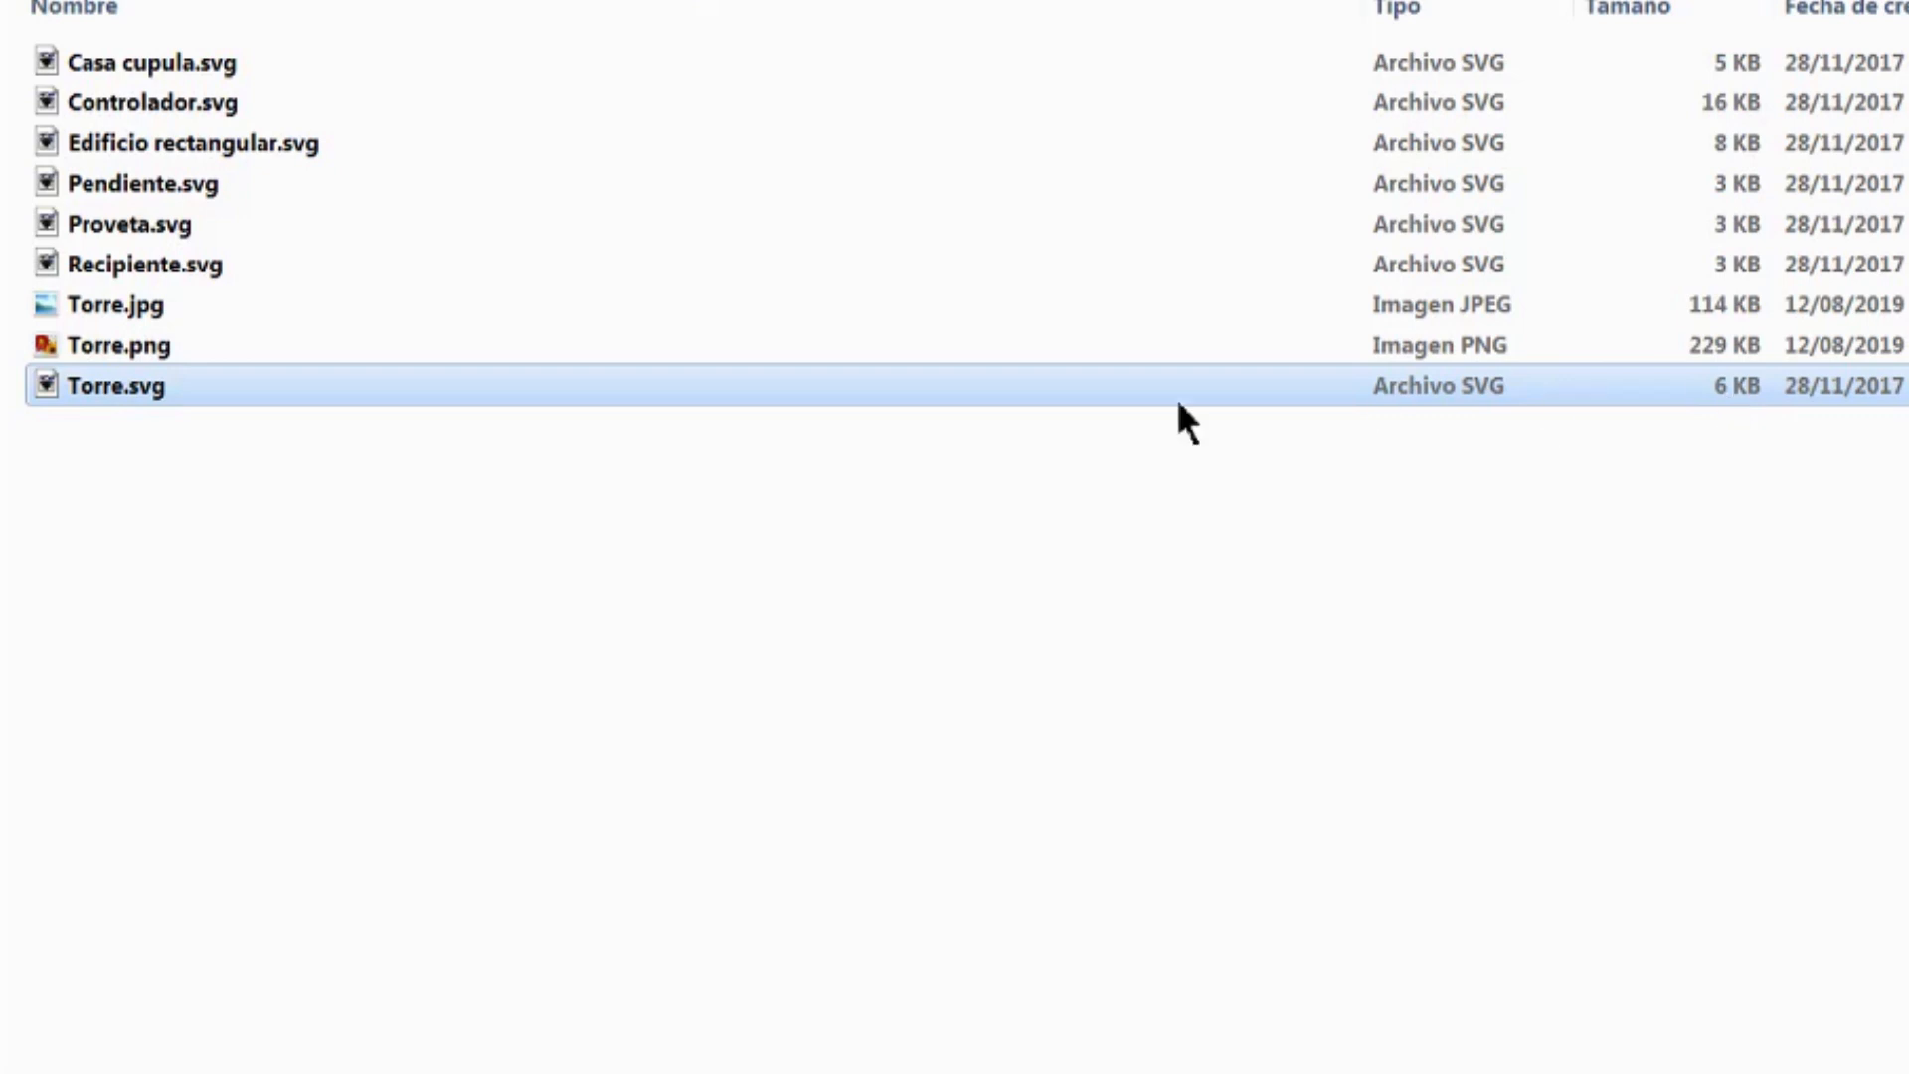
left_click(278, 348)
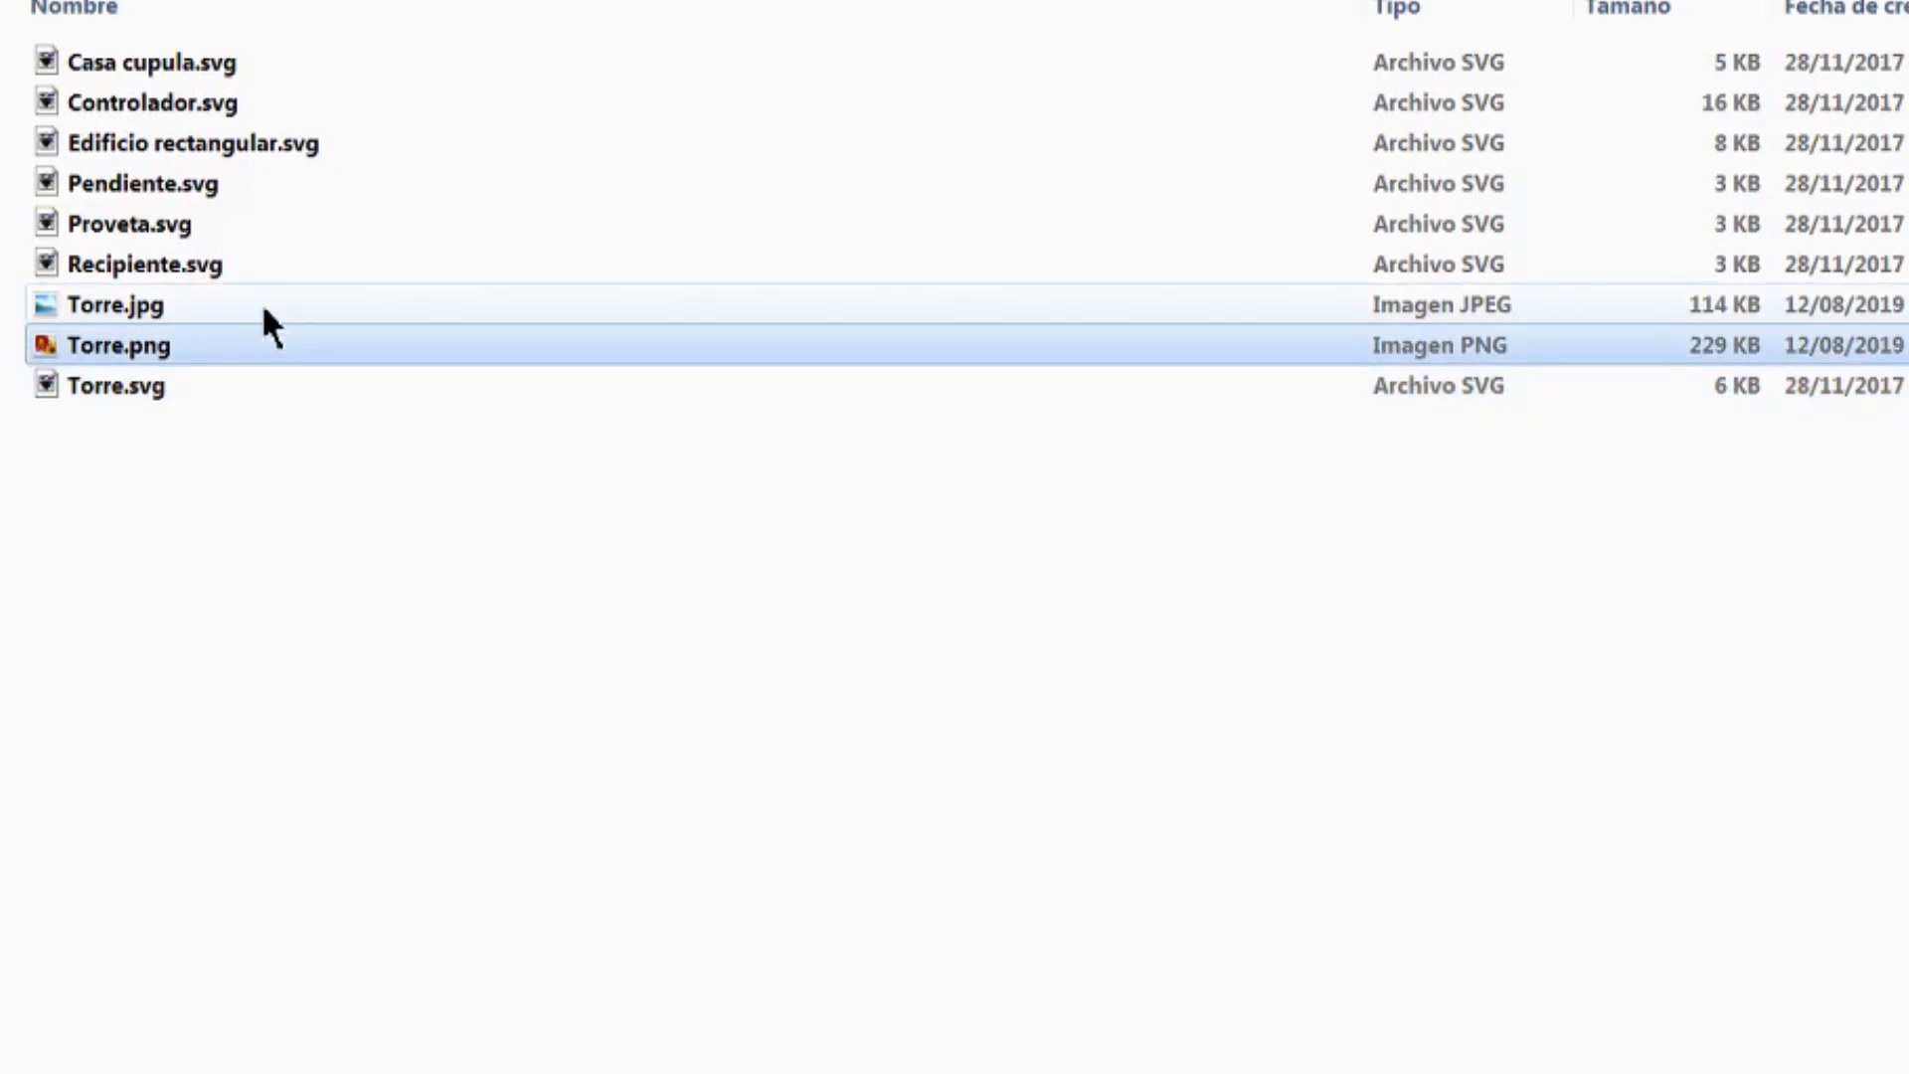
double_click(262, 306)
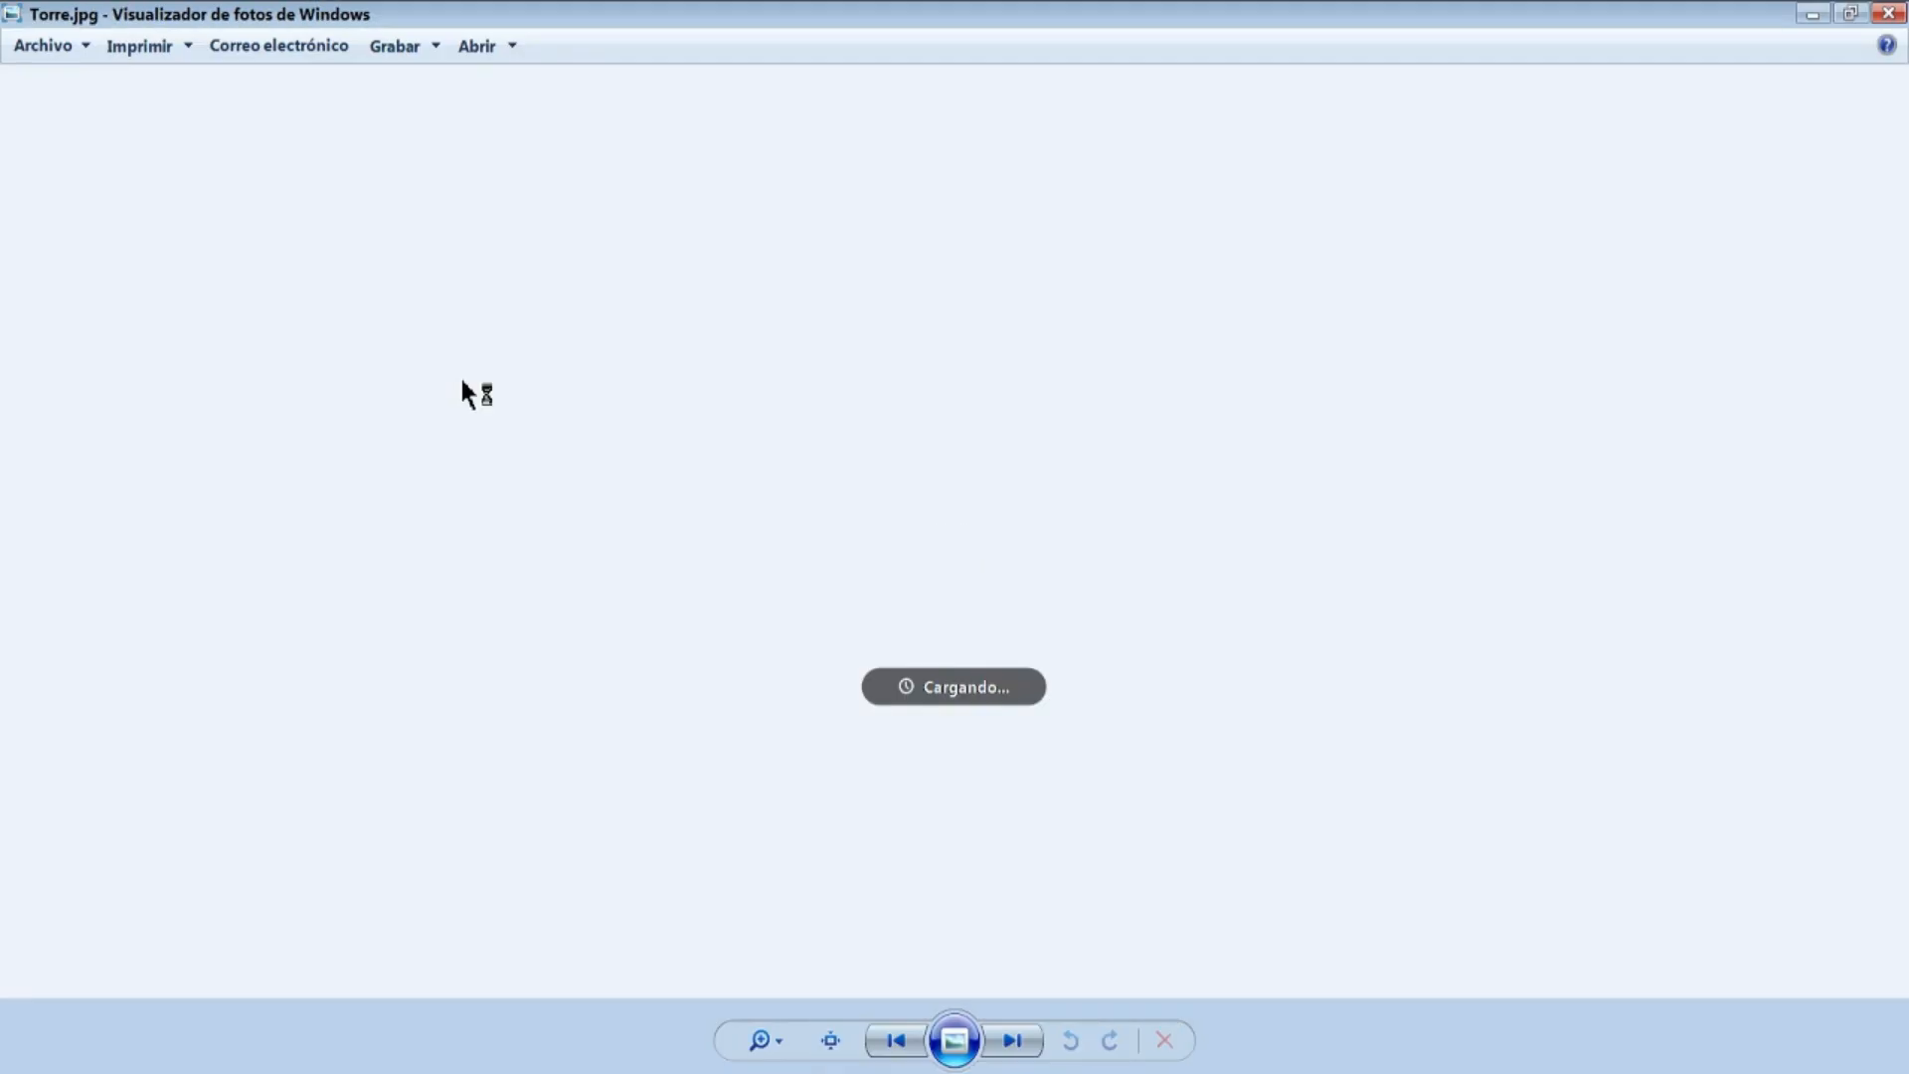
left_click(1016, 1046)
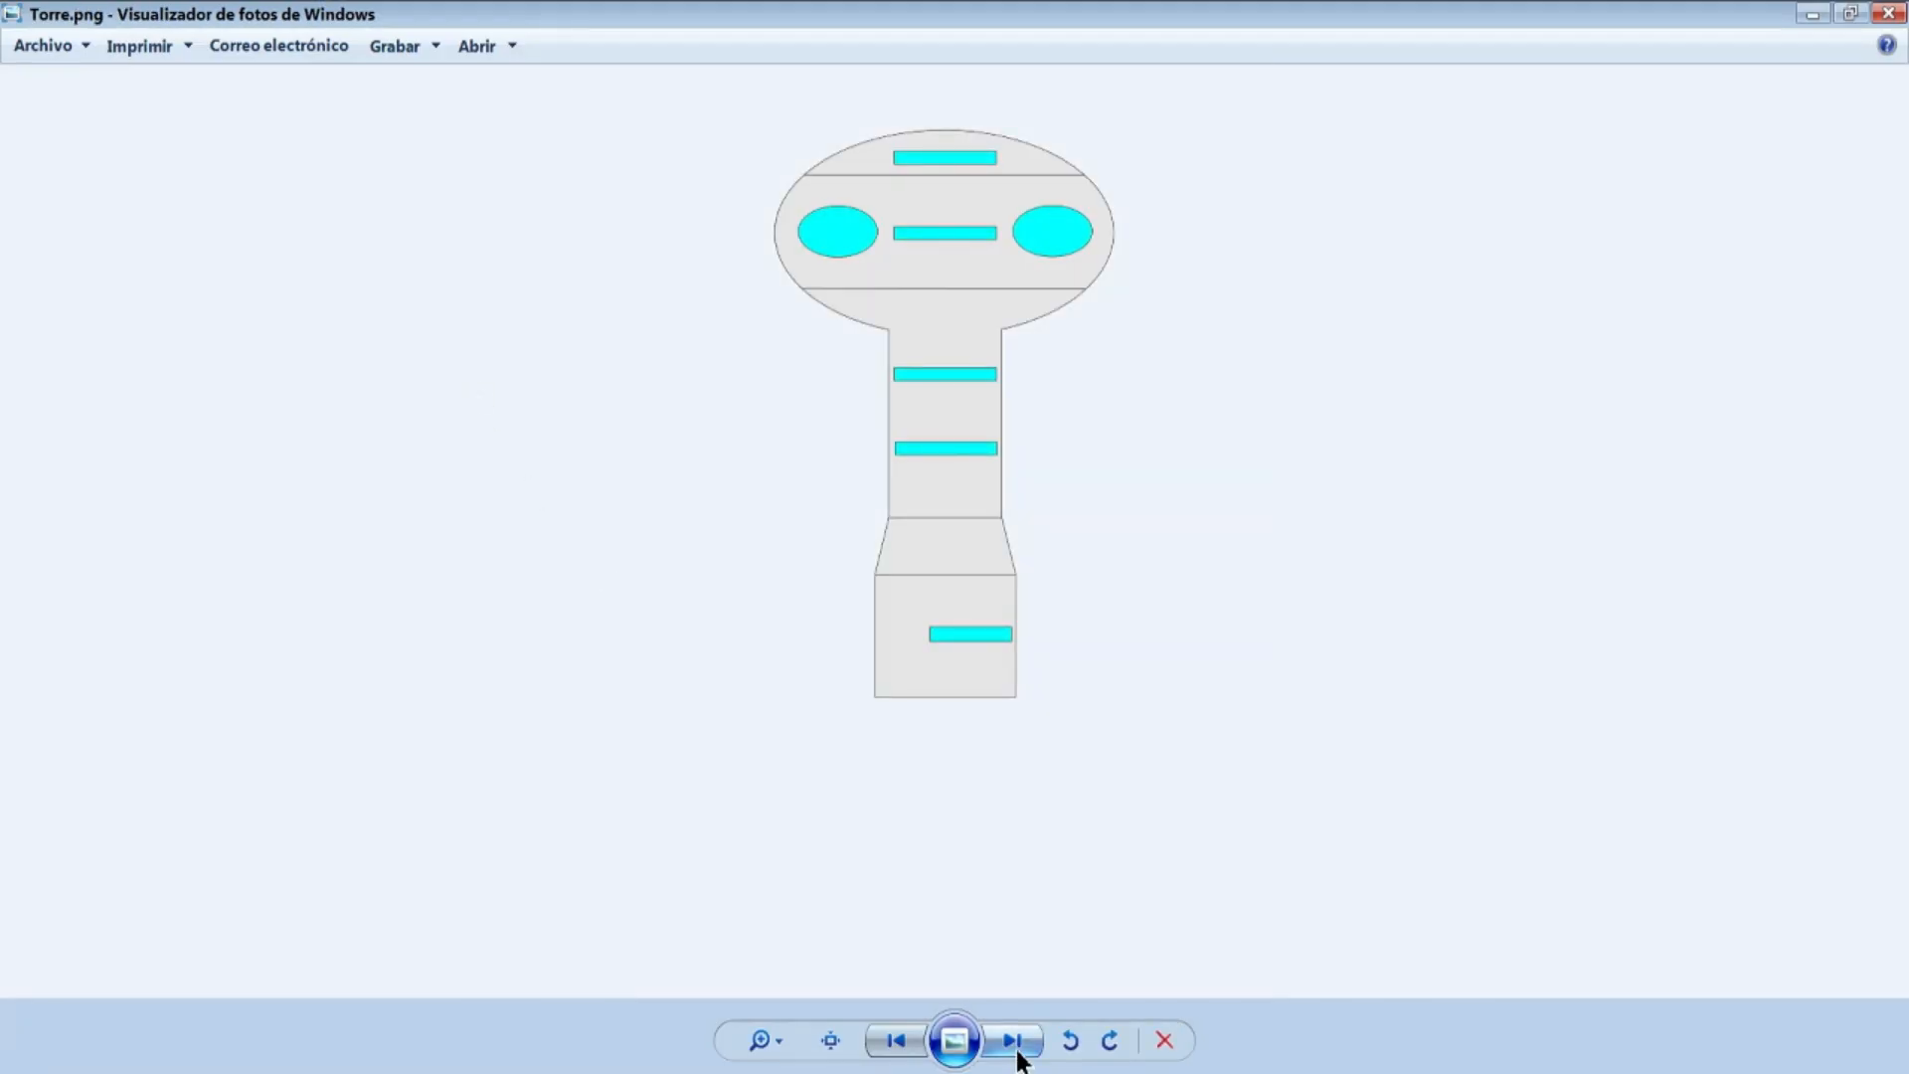
left_click(1016, 1045)
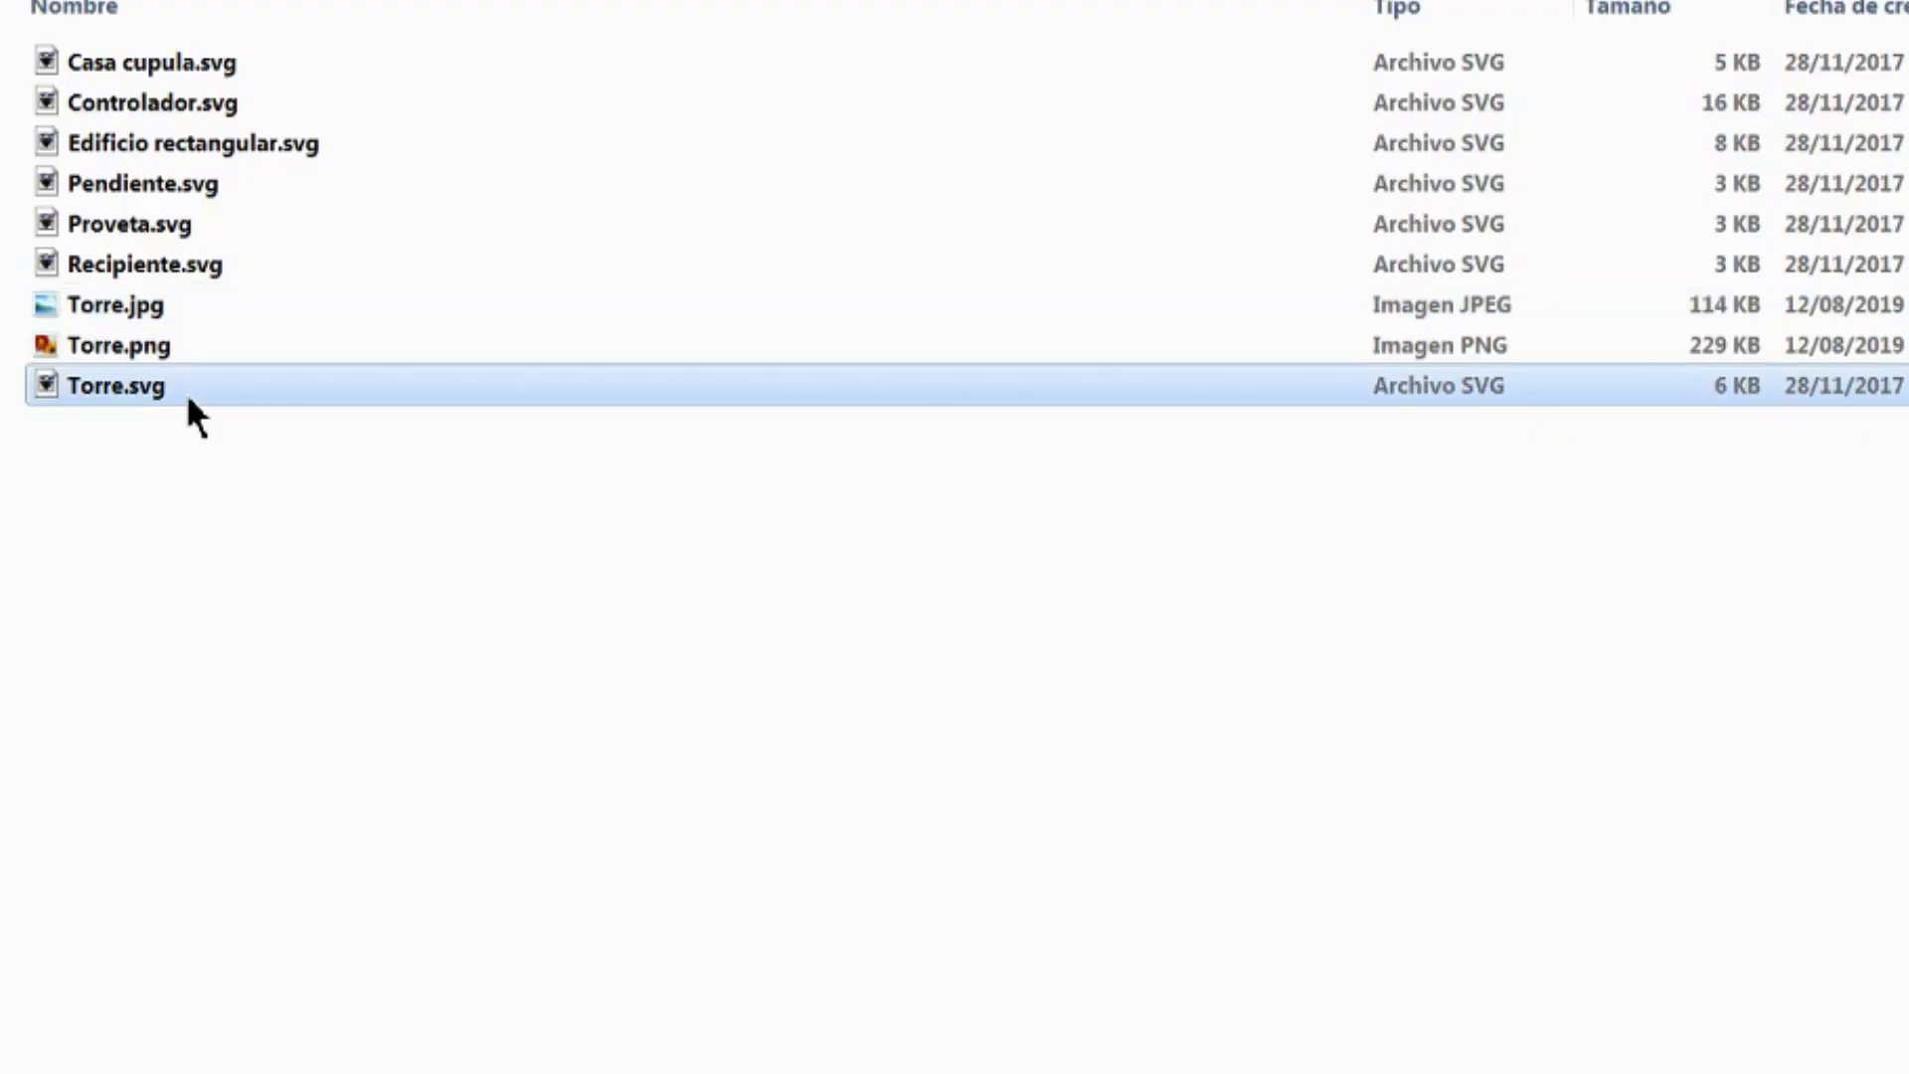
Open Torre.svg in Notepad++ and examine its XML code
right_click(187, 392)
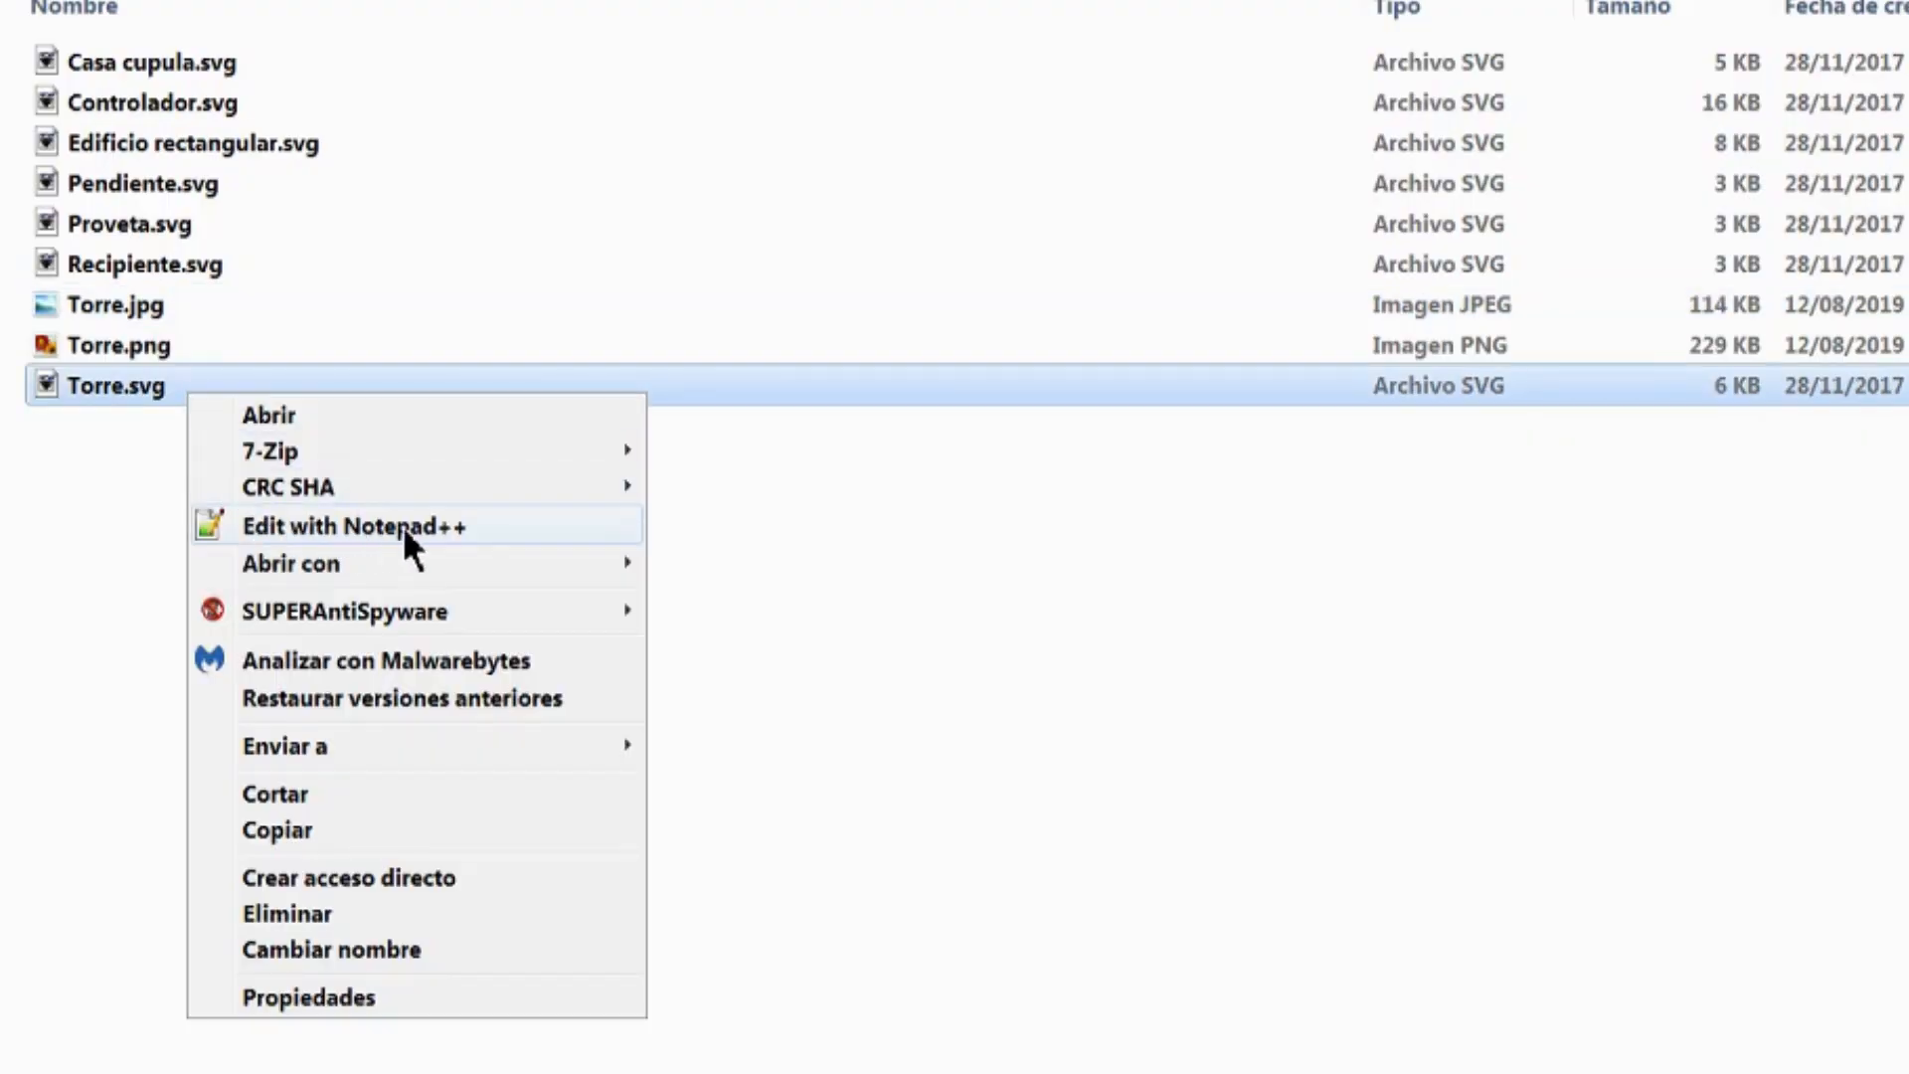
left_click(485, 526)
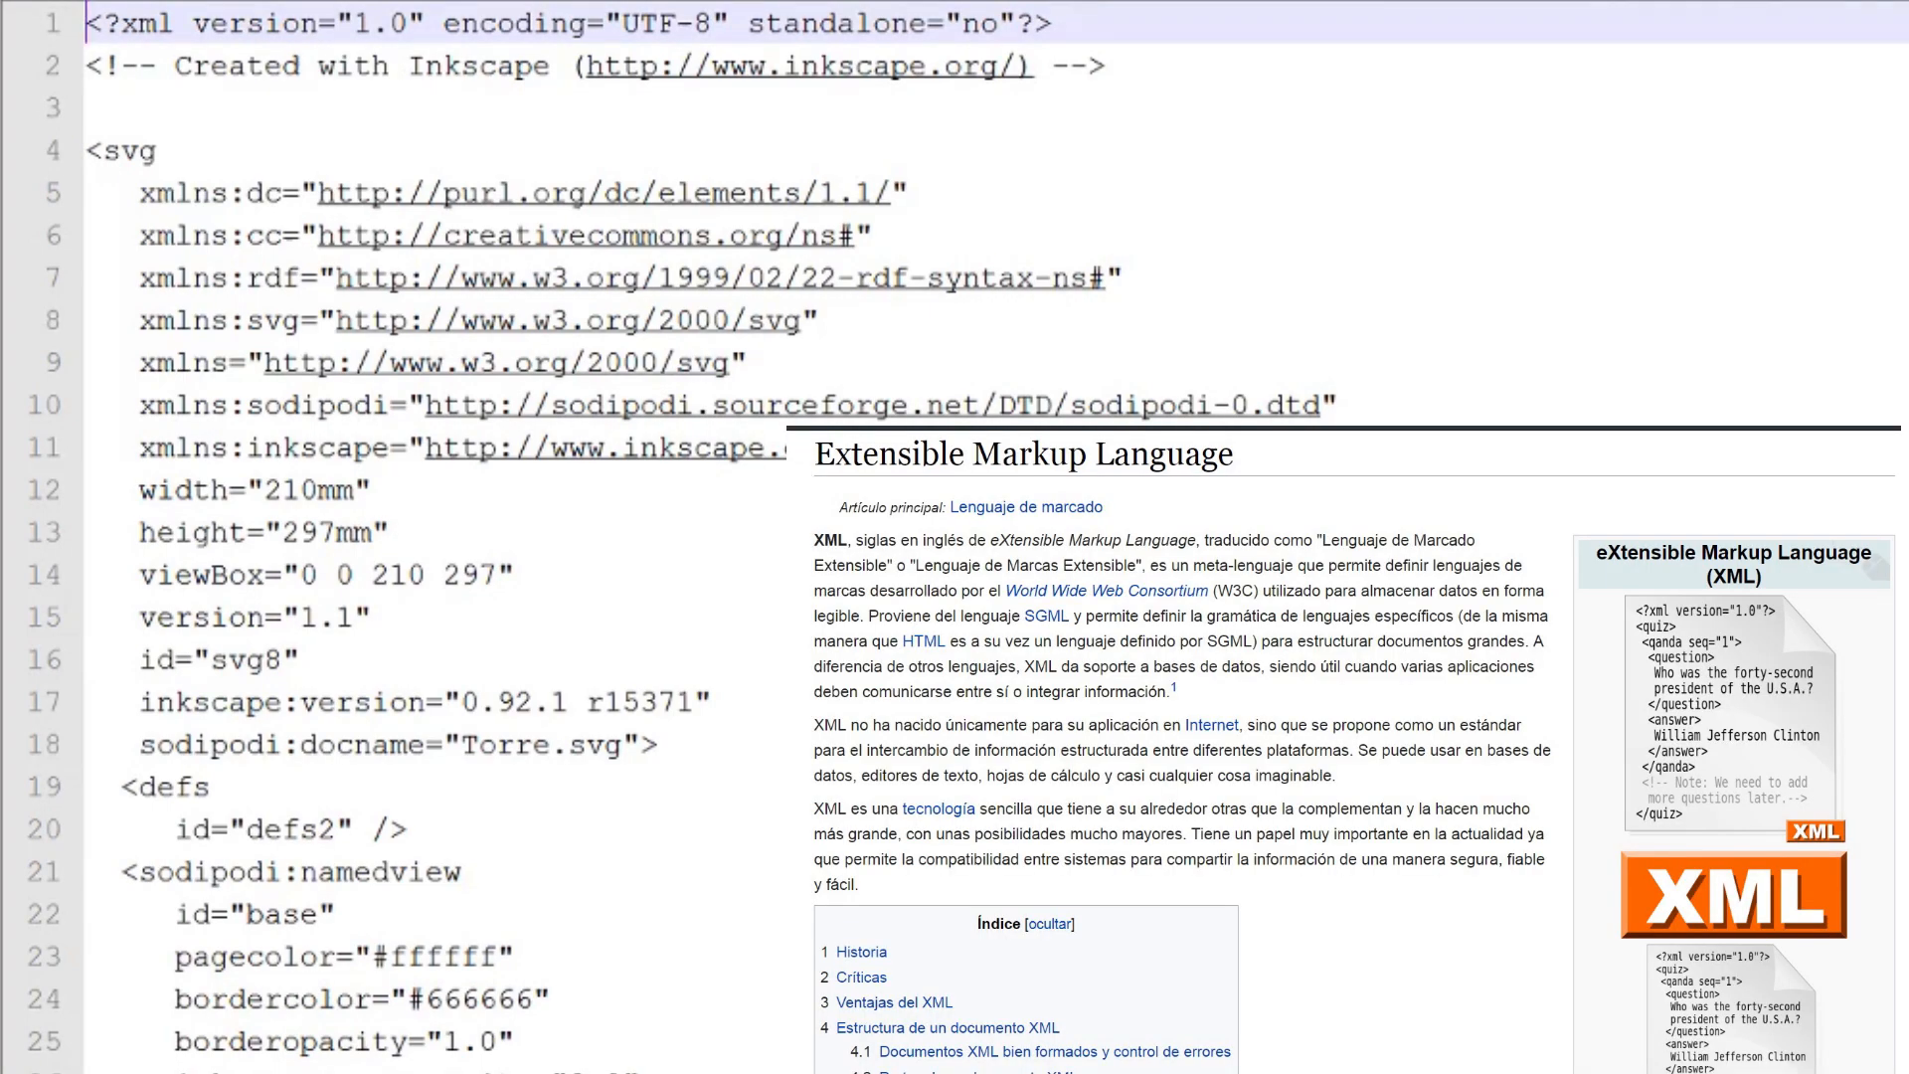
scroll(398, 537, "down", 20)
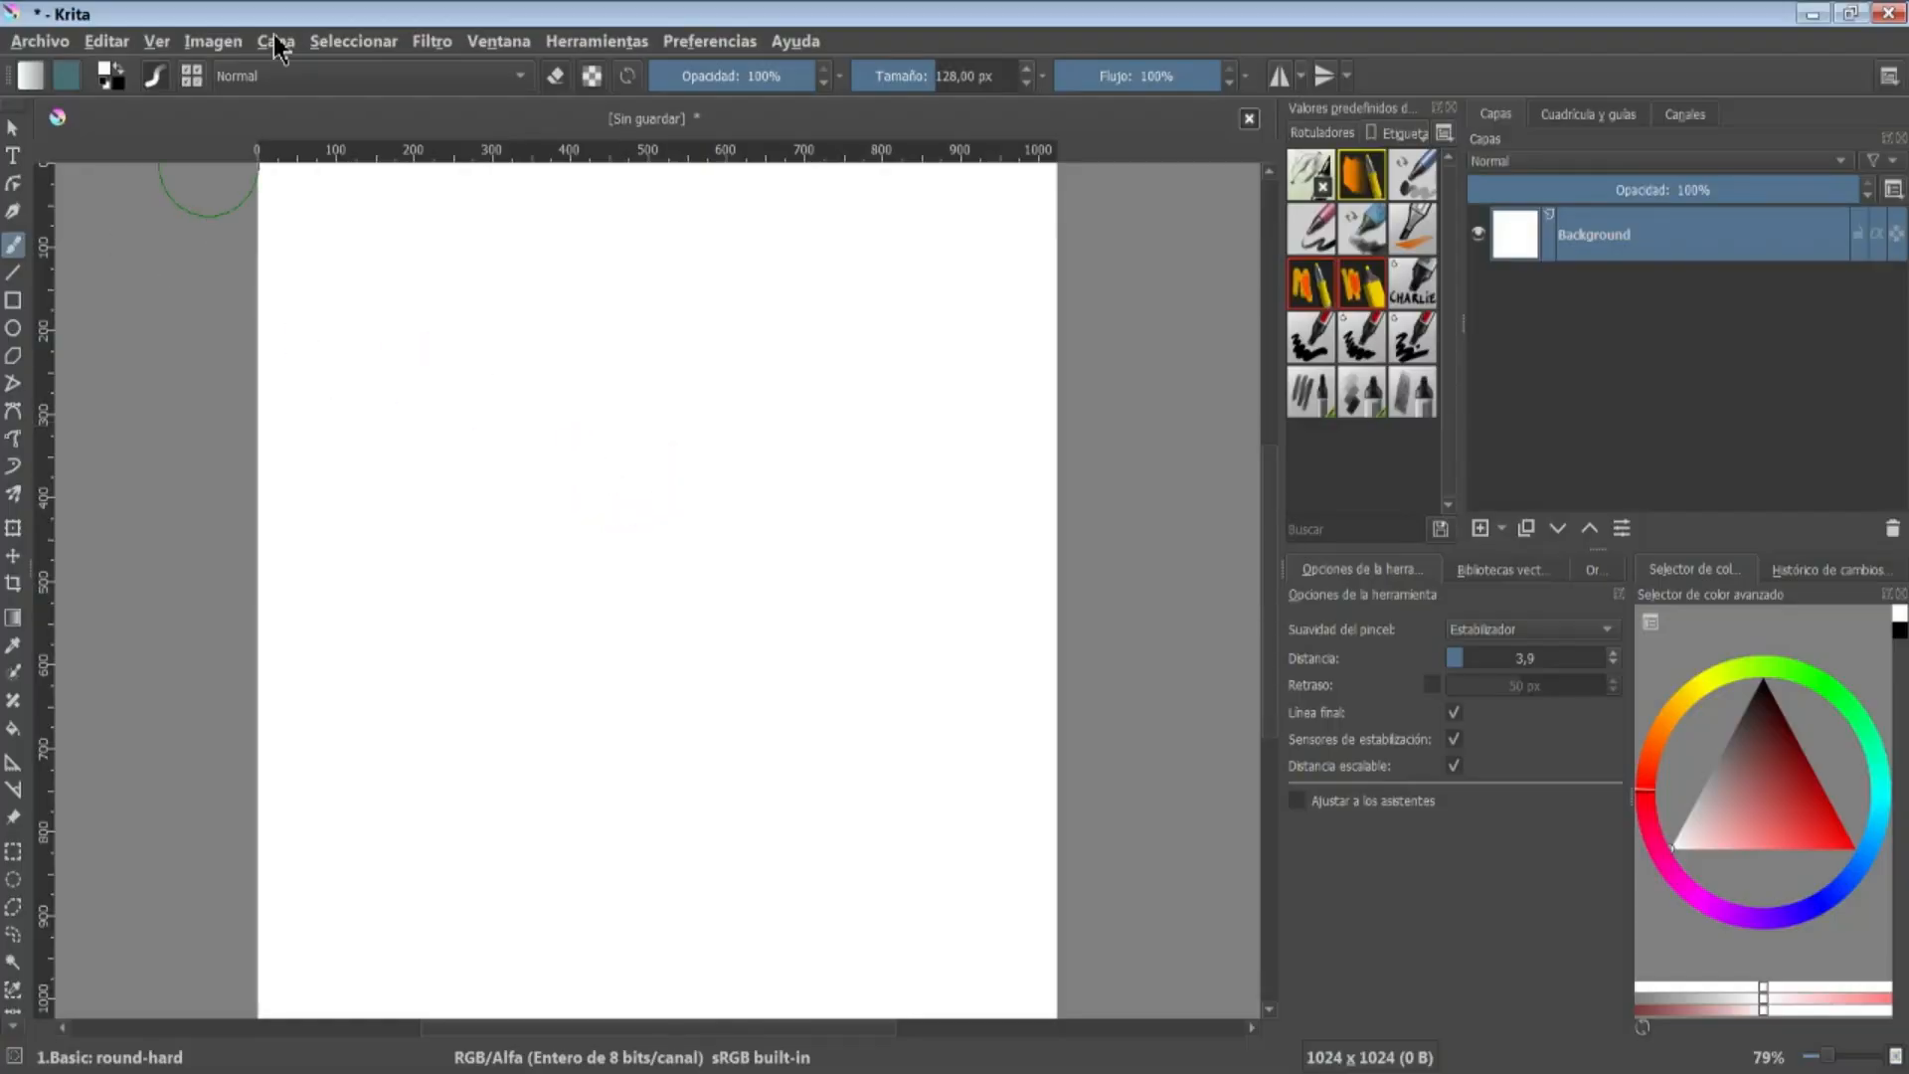
In Krita, add a vector layer above the background and draw black calligraphy strokes across its upper part
left_click(1502, 531)
left_click(1656, 652)
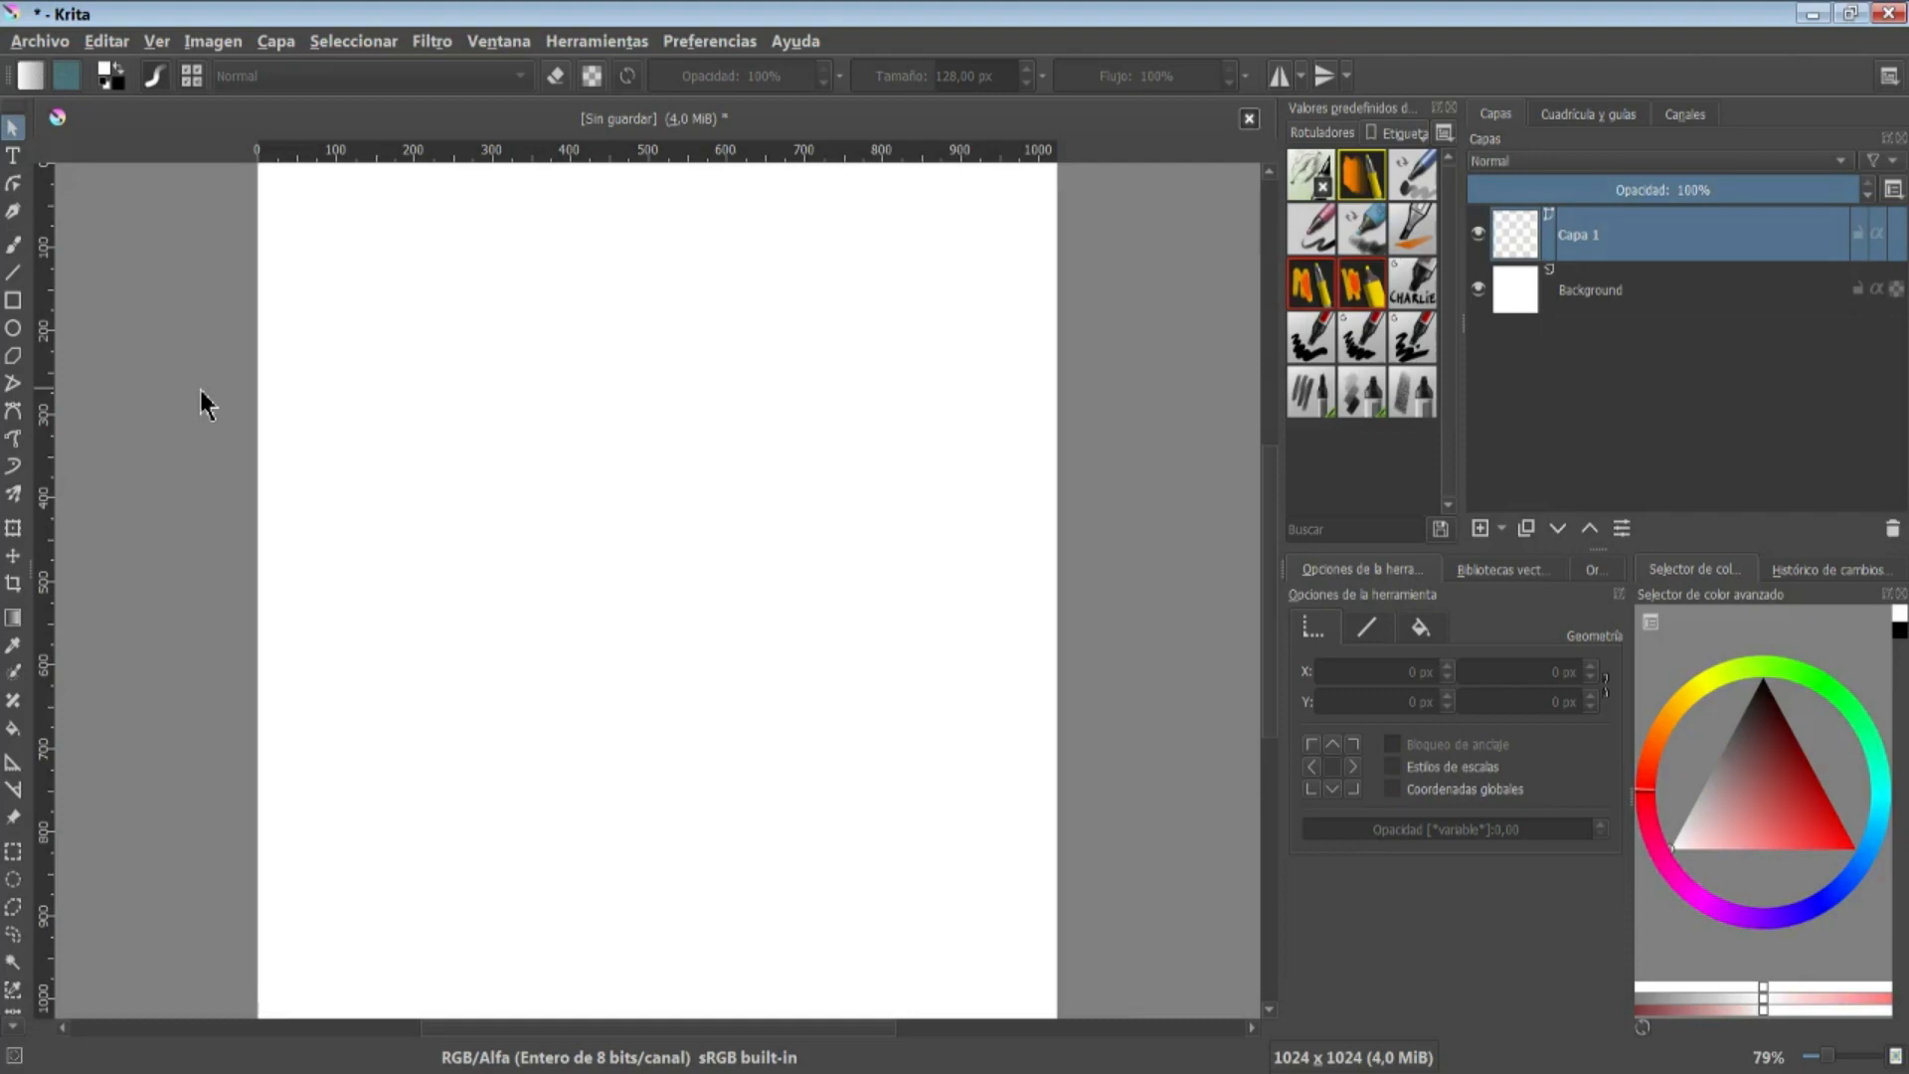
left_click(13, 212)
mouse_move(358, 437)
left_mouse_down()
mouse_move(546, 397)
mouse_move(652, 507)
mouse_move(710, 469)
mouse_move(869, 495)
left_mouse_up()
left_click(1569, 302)
left_click(1576, 243)
left_click(1630, 290)
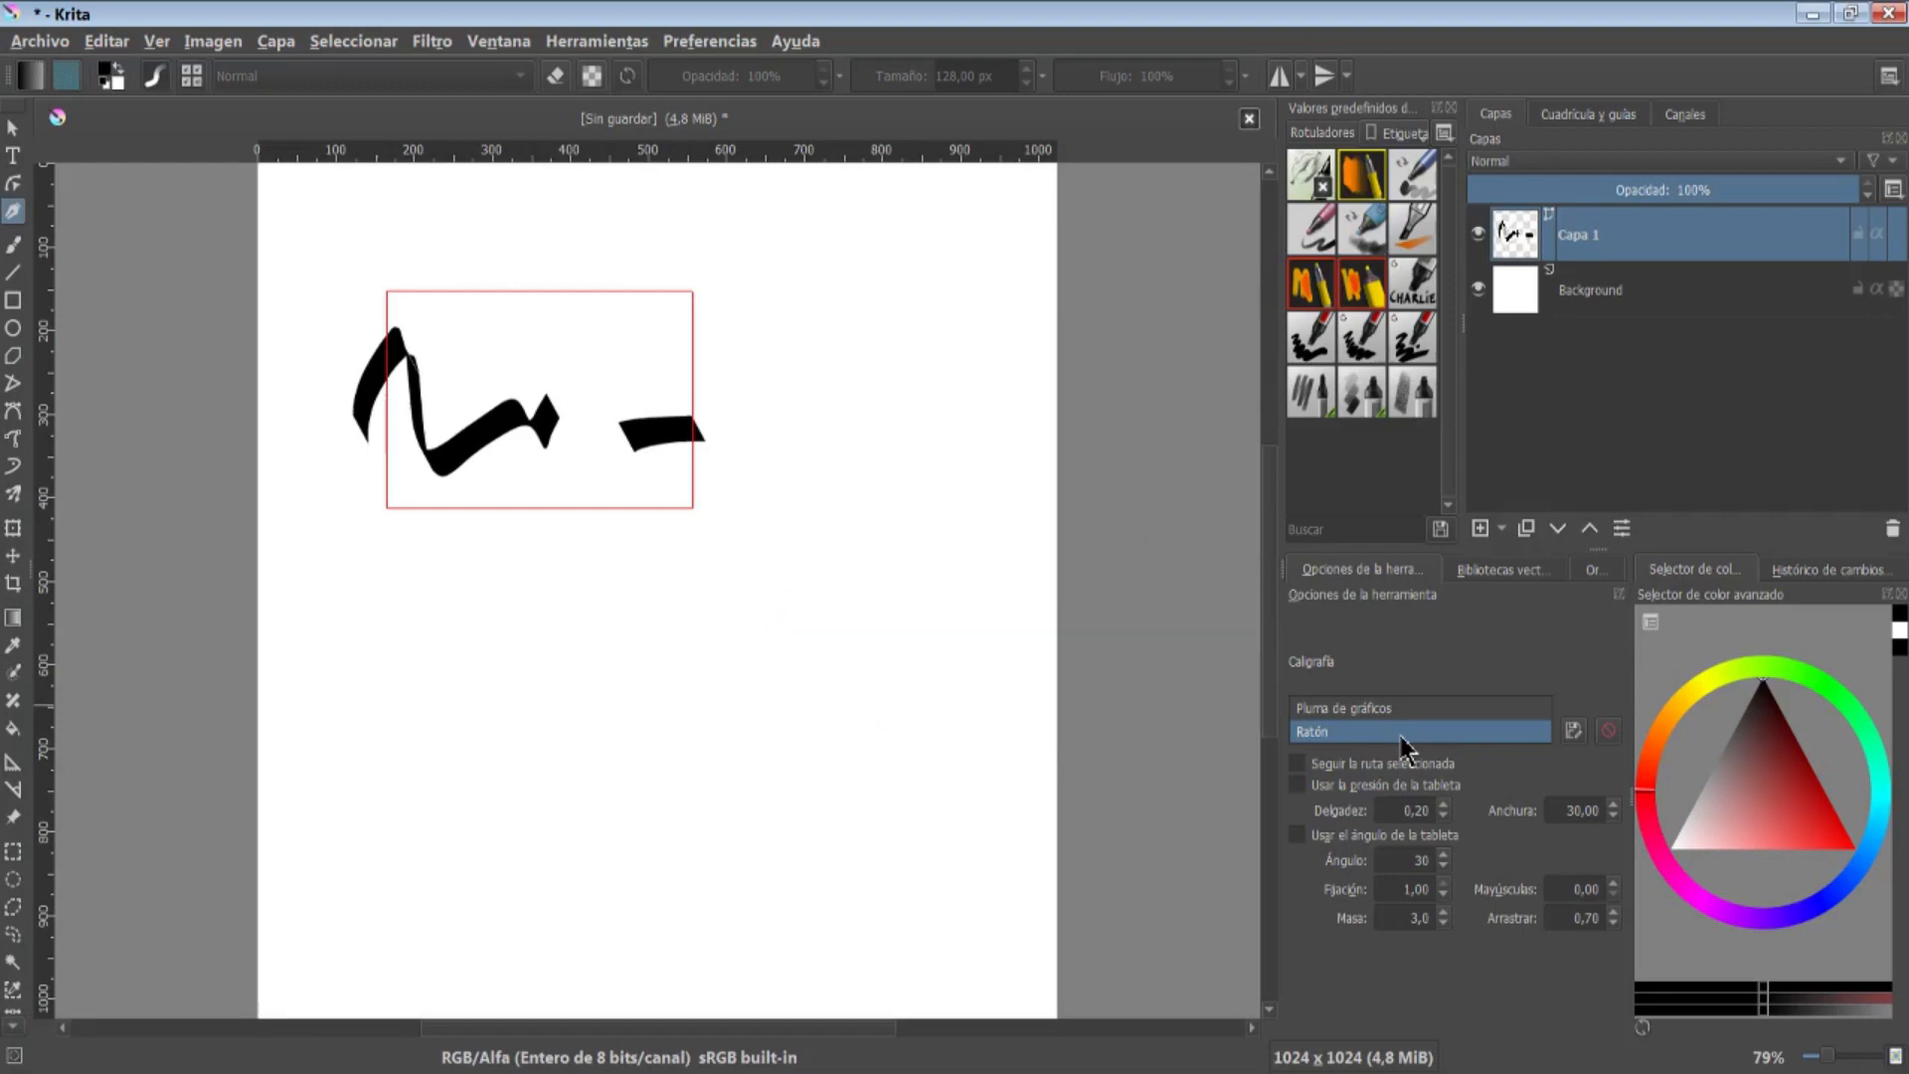
Using the Ratón calligraphy profile, set thinning to 1.00 and width to 20.00, and draw thin strokes below the first ones
left_click(1413, 639)
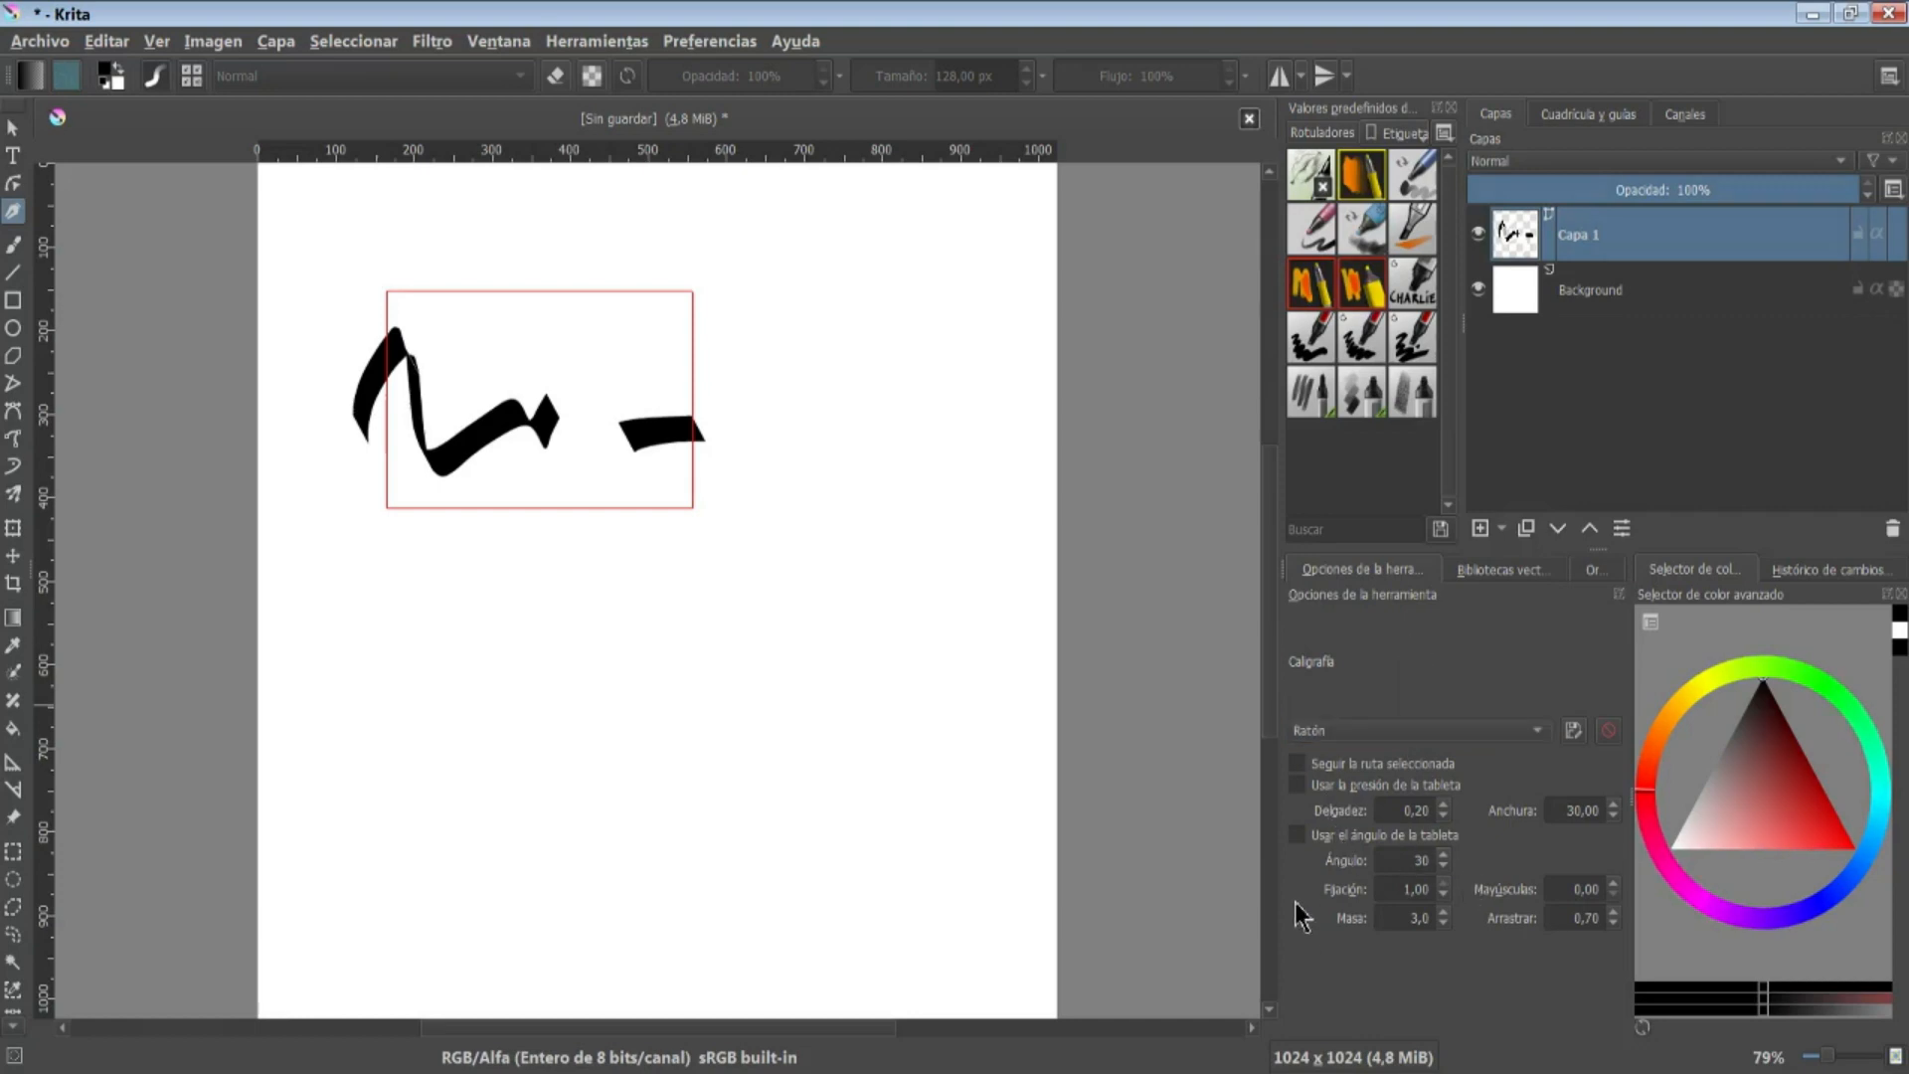
left_click(1445, 804)
left_click(1612, 818)
left_click(1613, 817)
left_click(1613, 817)
left_click(1612, 818)
left_click(1613, 817)
left_click(1612, 818)
mouse_move(479, 629)
left_mouse_down()
mouse_move(625, 614)
mouse_move(768, 686)
left_mouse_up()
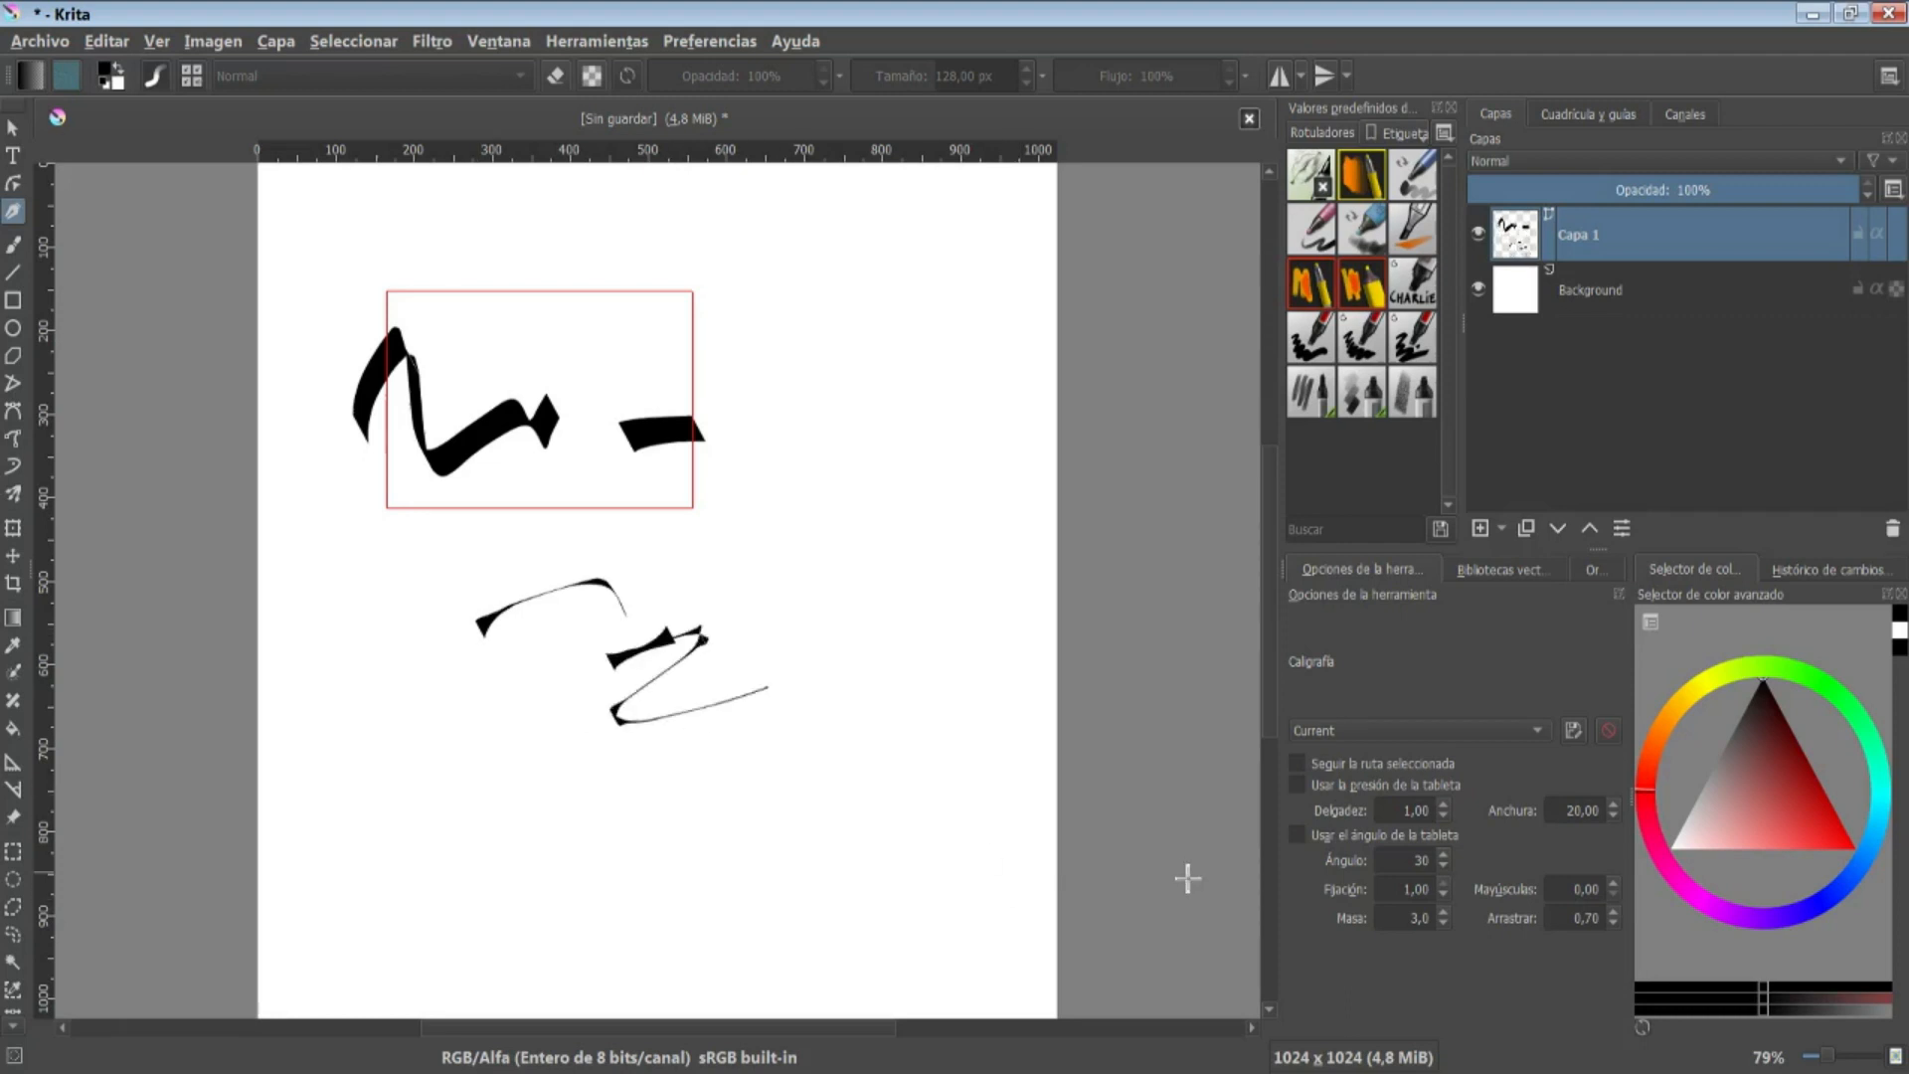
left_click(1299, 792)
left_click(1577, 736)
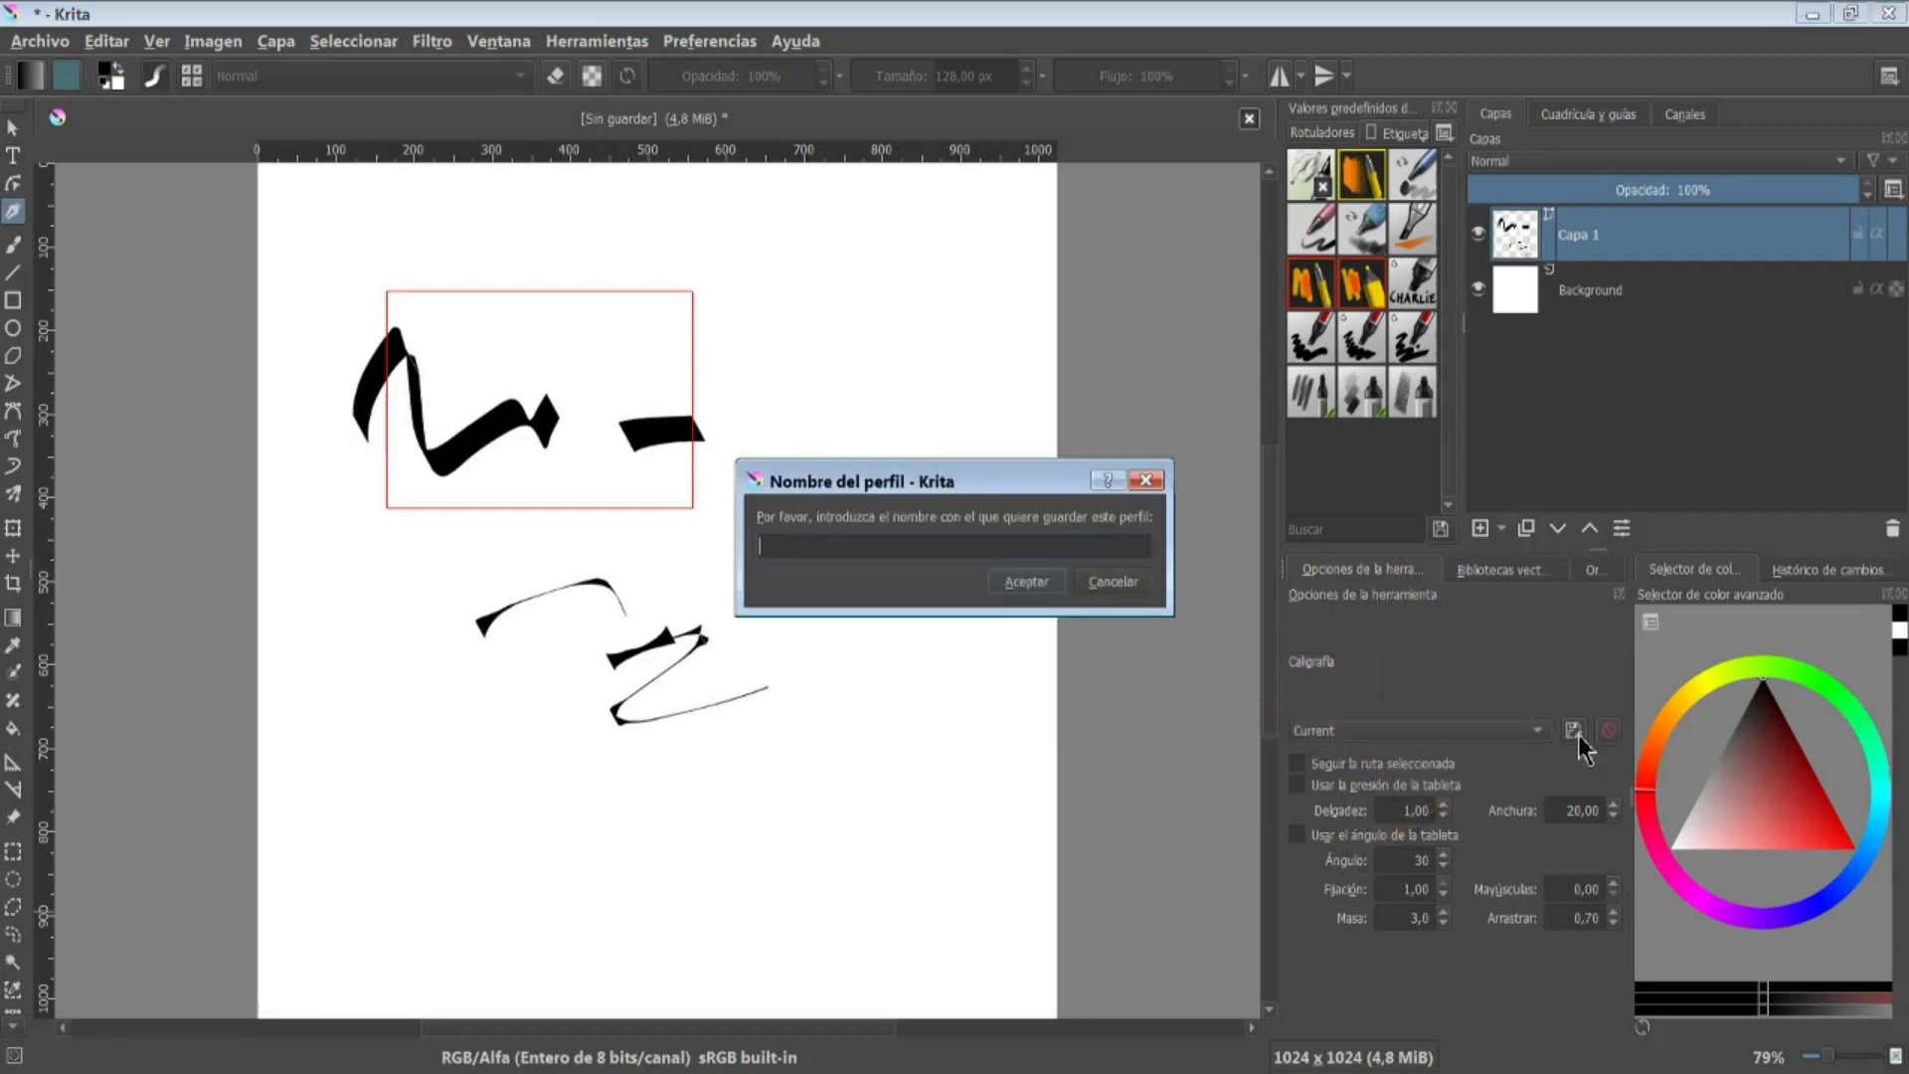
left_click(1146, 589)
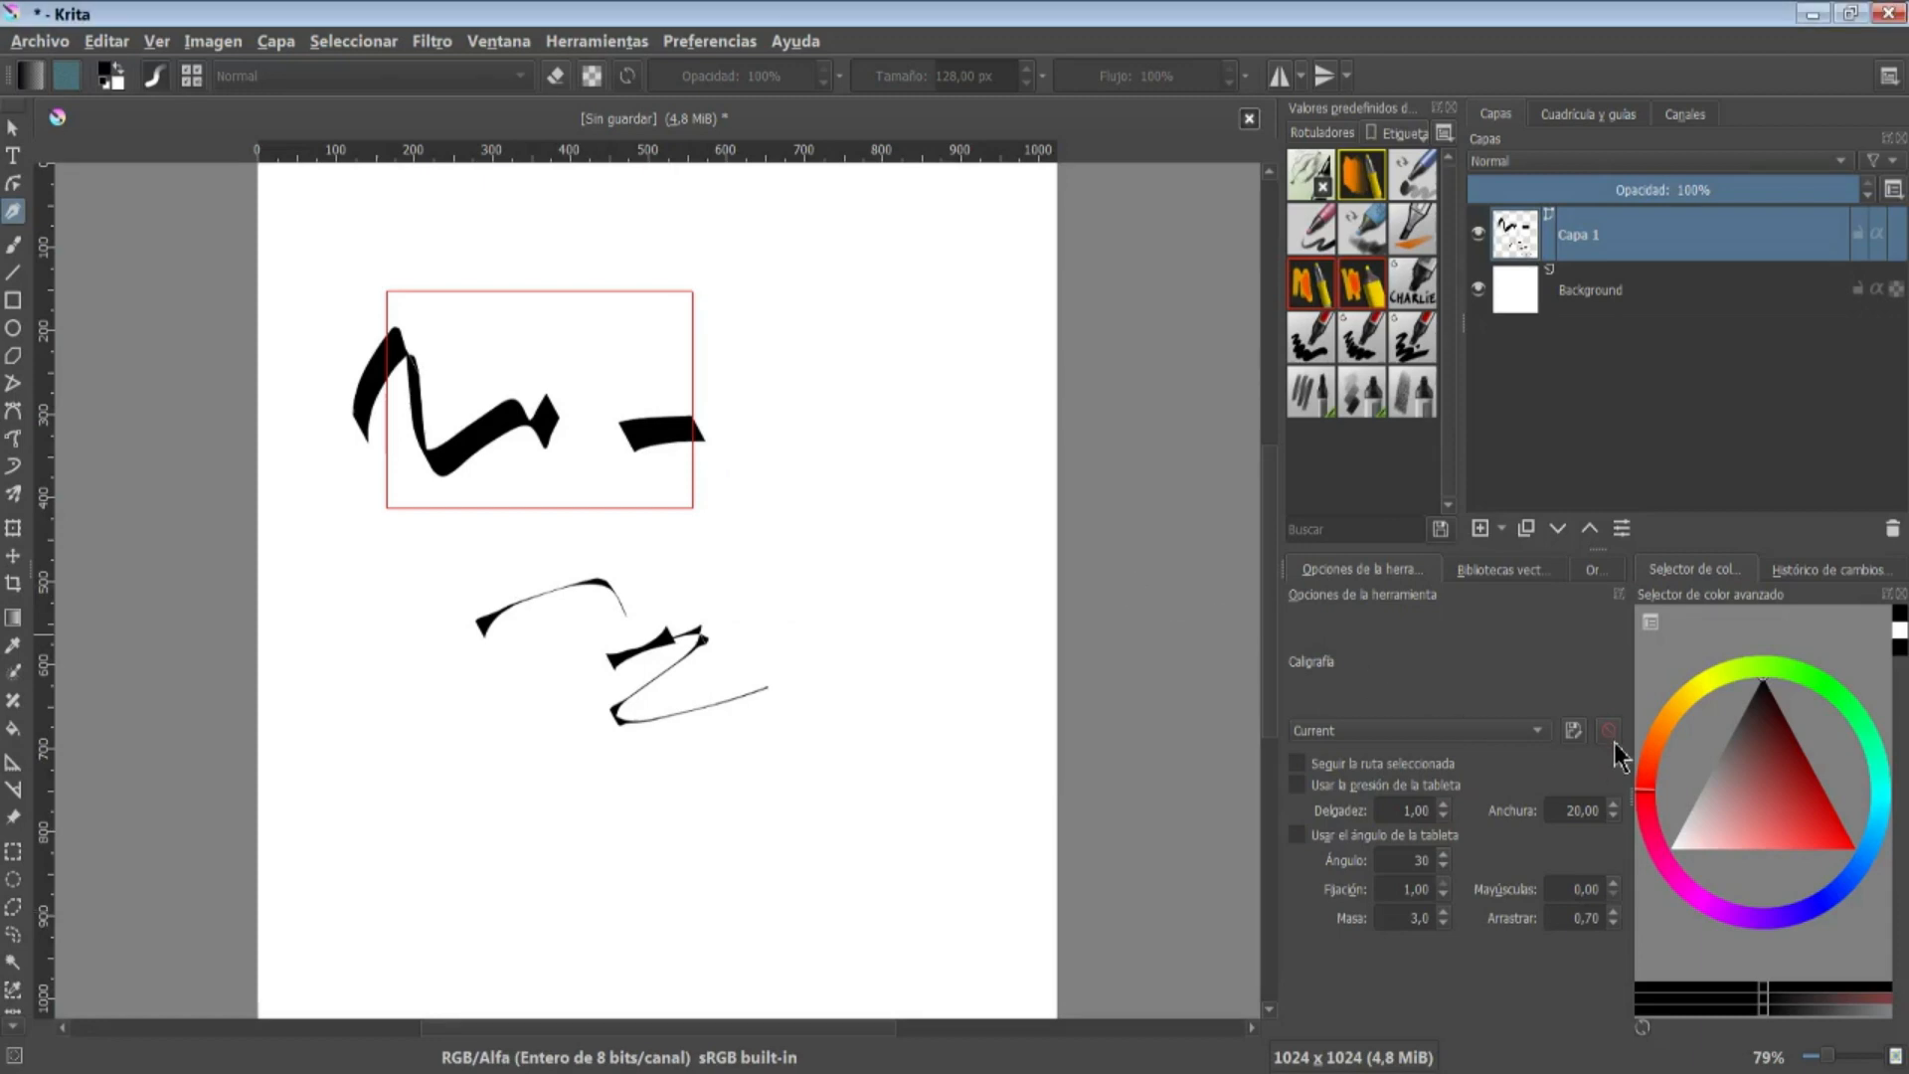
Make the calligraphy tool follow the selected path and apply it to the arched stroke in the middle of the canvas
left_click(1334, 768)
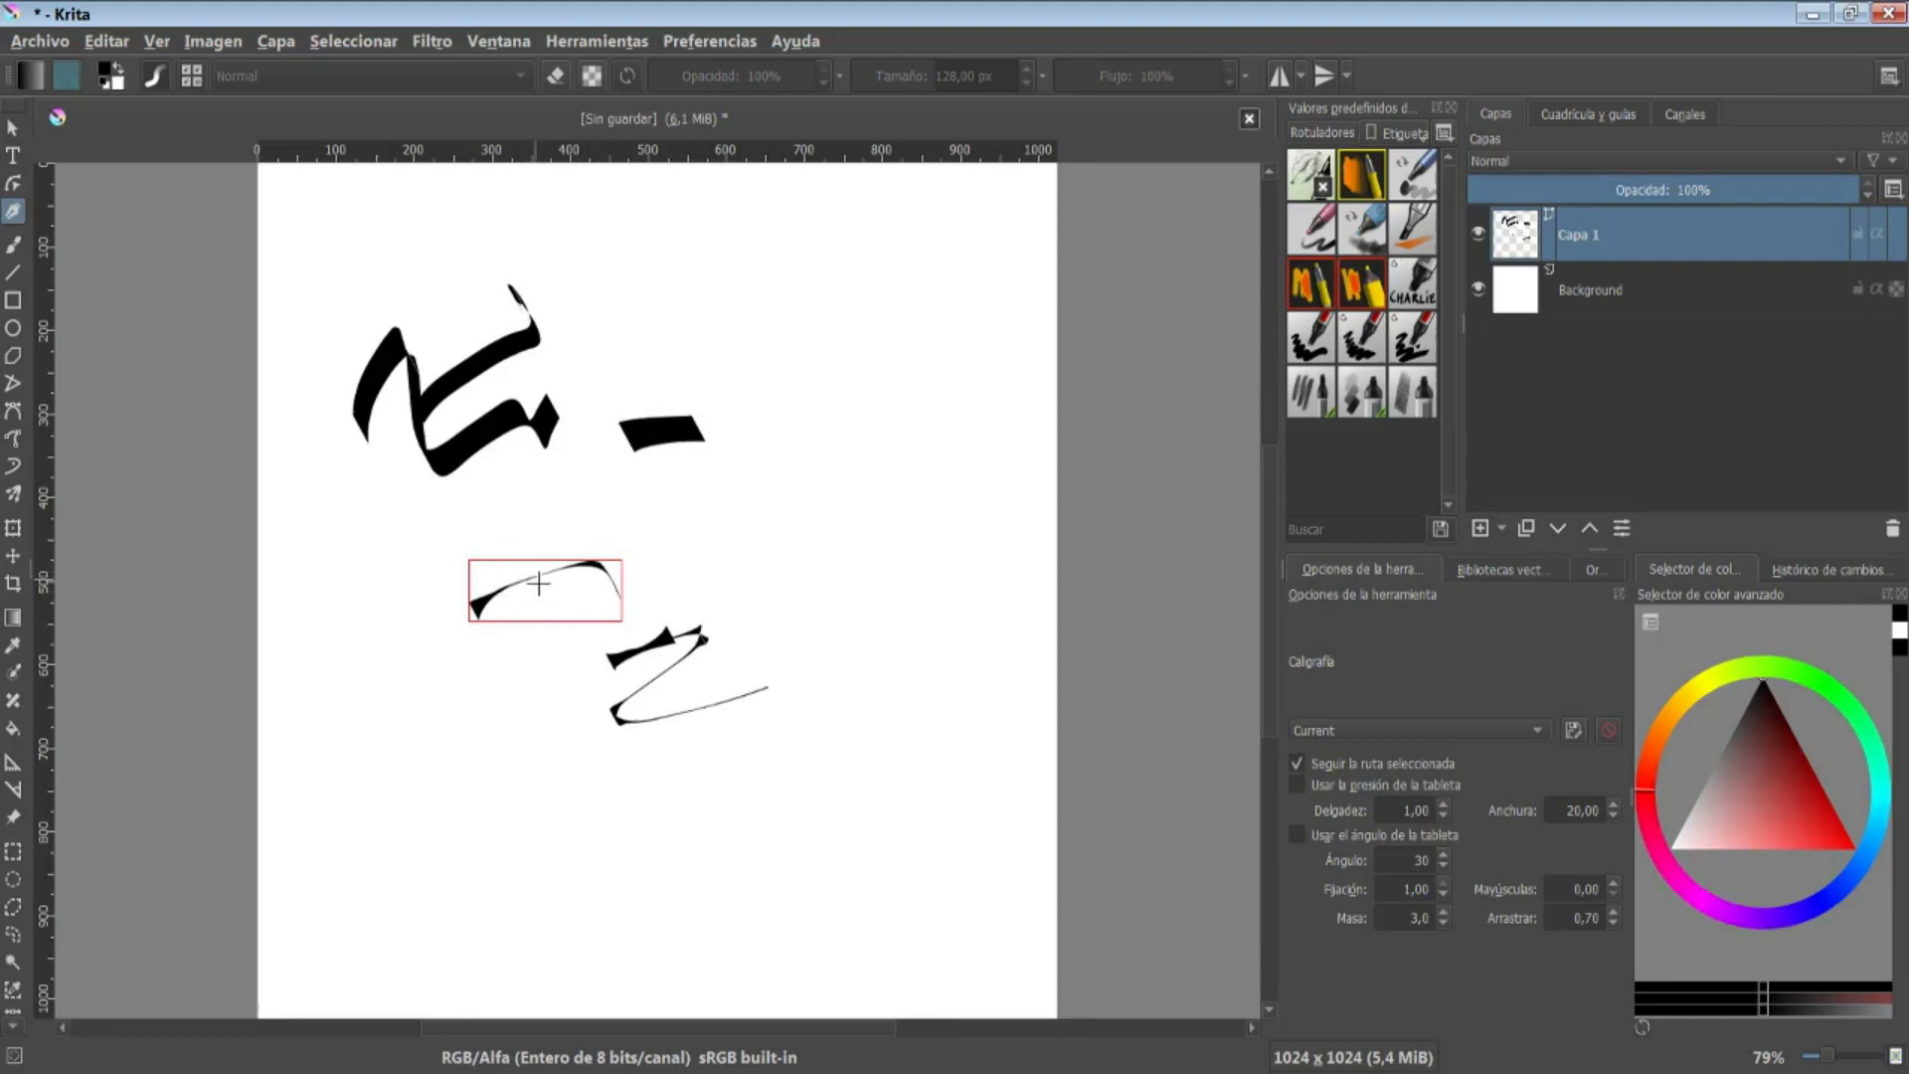
mouse_move(389, 644)
left_mouse_down()
mouse_move(269, 749)
mouse_move(449, 875)
left_mouse_up()
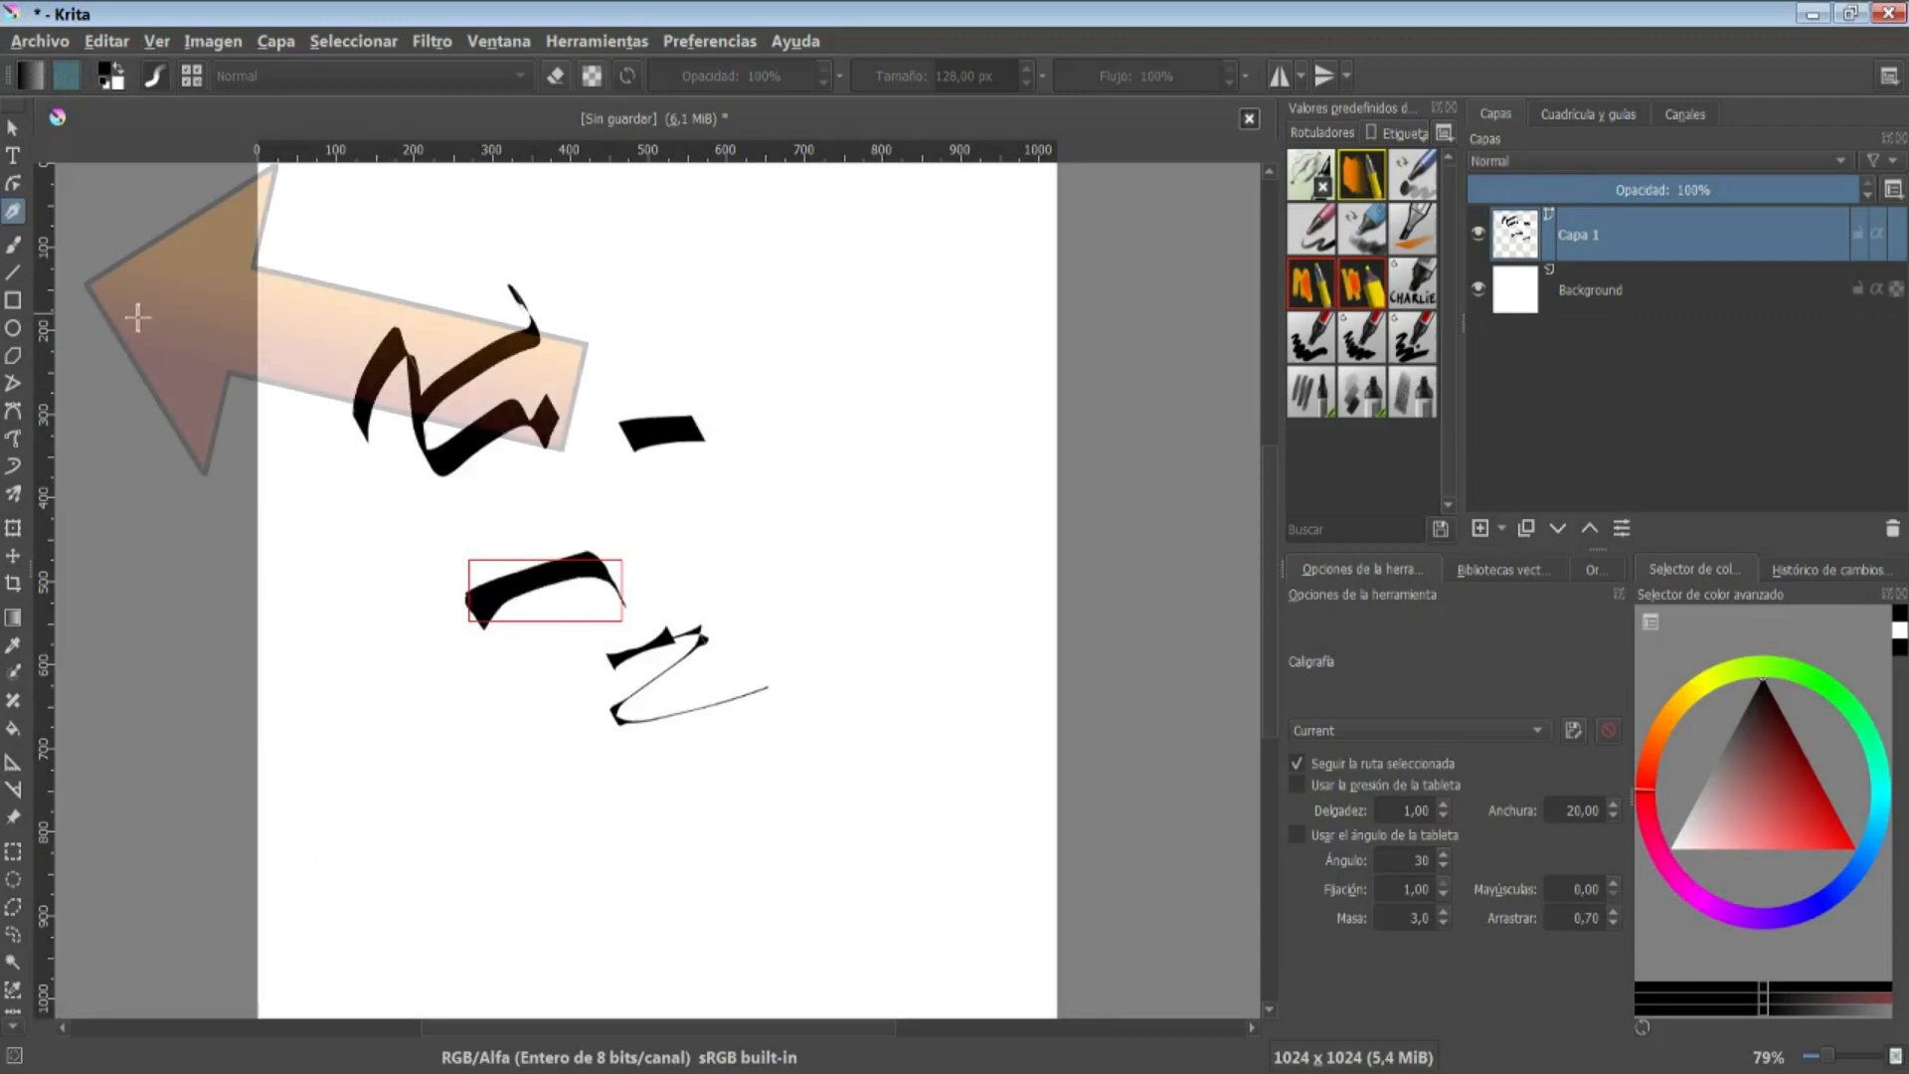
Draw a thick diagonal straight line in the canvas's upper right and an unfilled rectangle about 187 by 160 px in the lower left
left_click(25, 283)
left_click_drag(787, 275, 878, 568)
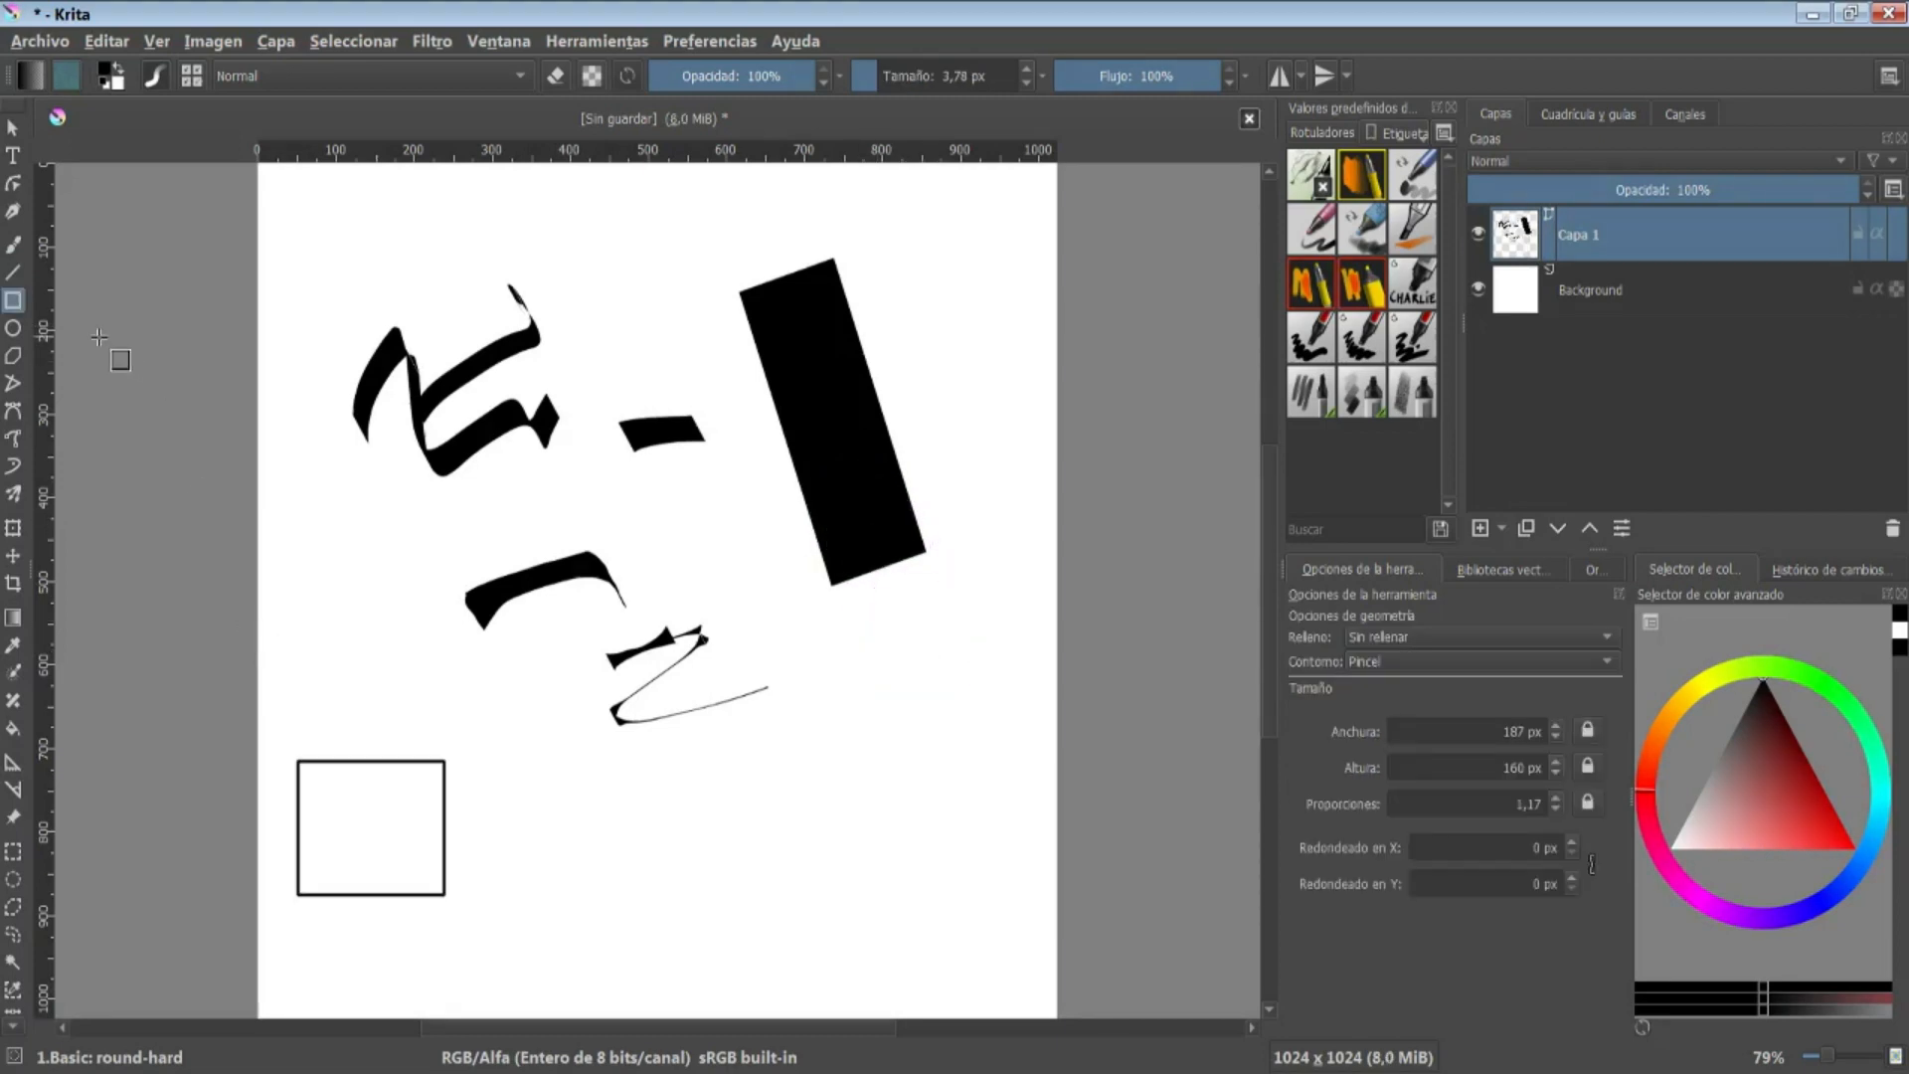
Draw an unfilled ellipse about 279 by 36 px near the canvas's lower edge and a triangular polygon above its right end
left_click(13, 327)
left_click_drag(657, 860, 877, 828)
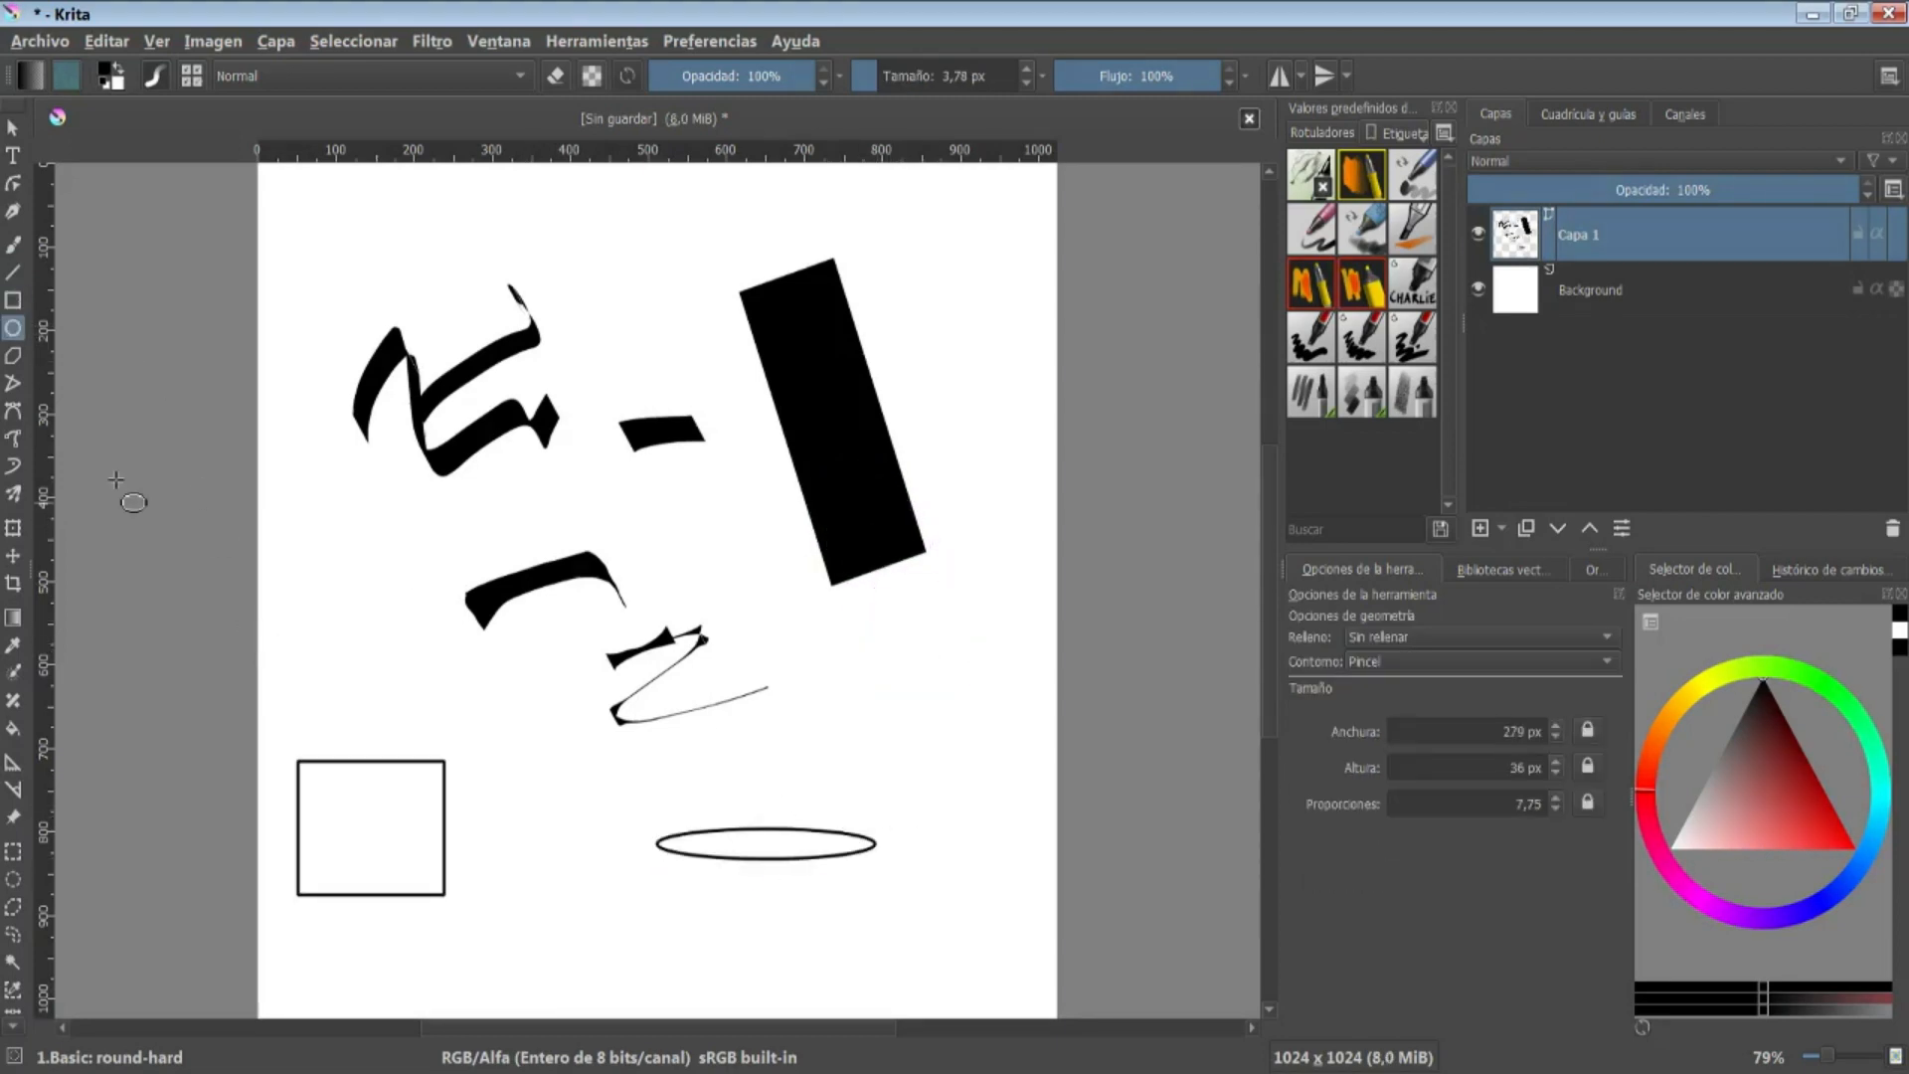
left_click(13, 355)
left_click(936, 676)
left_click(825, 727)
left_click(946, 815)
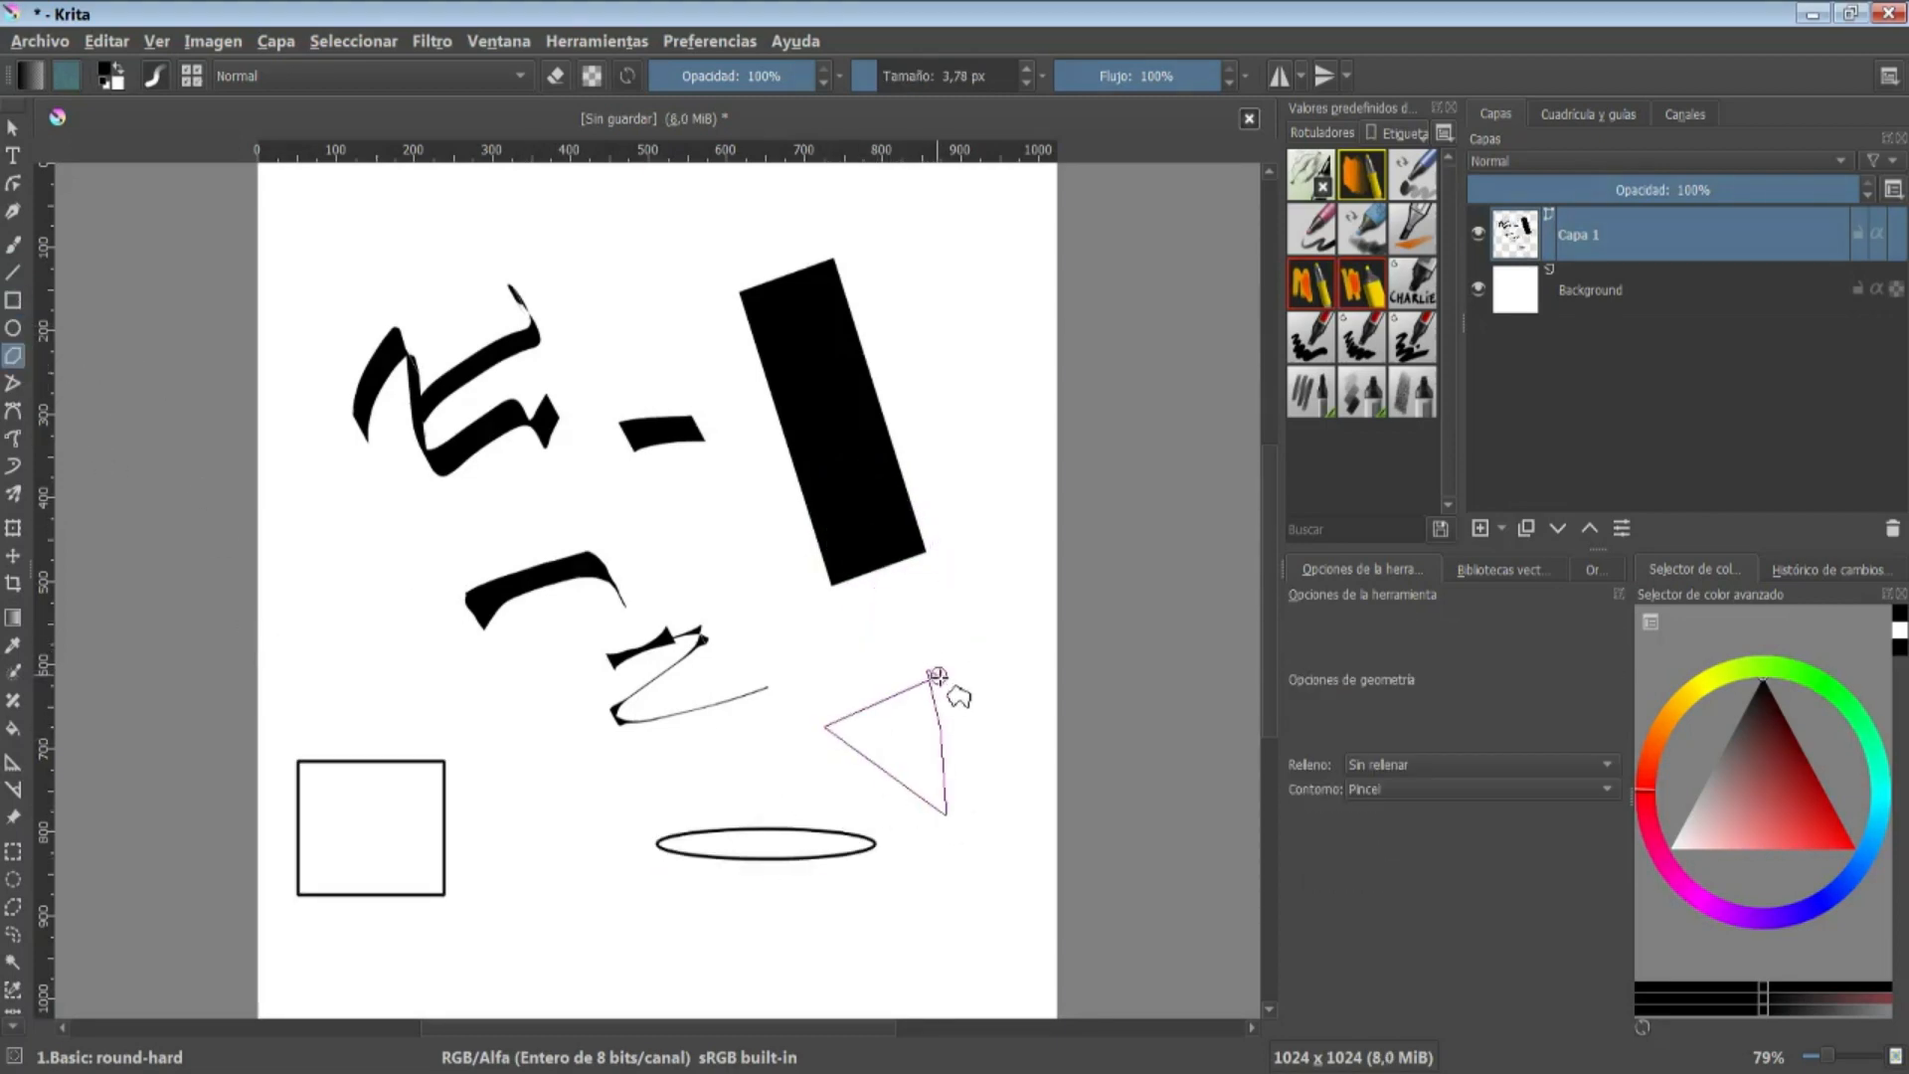
left_click(936, 676)
Draw an open six-point polyline above the rectangle, beside the arched calligraphy stroke
left_click(13, 383)
left_click(320, 522)
left_click(370, 647)
left_click(431, 647)
left_click(409, 574)
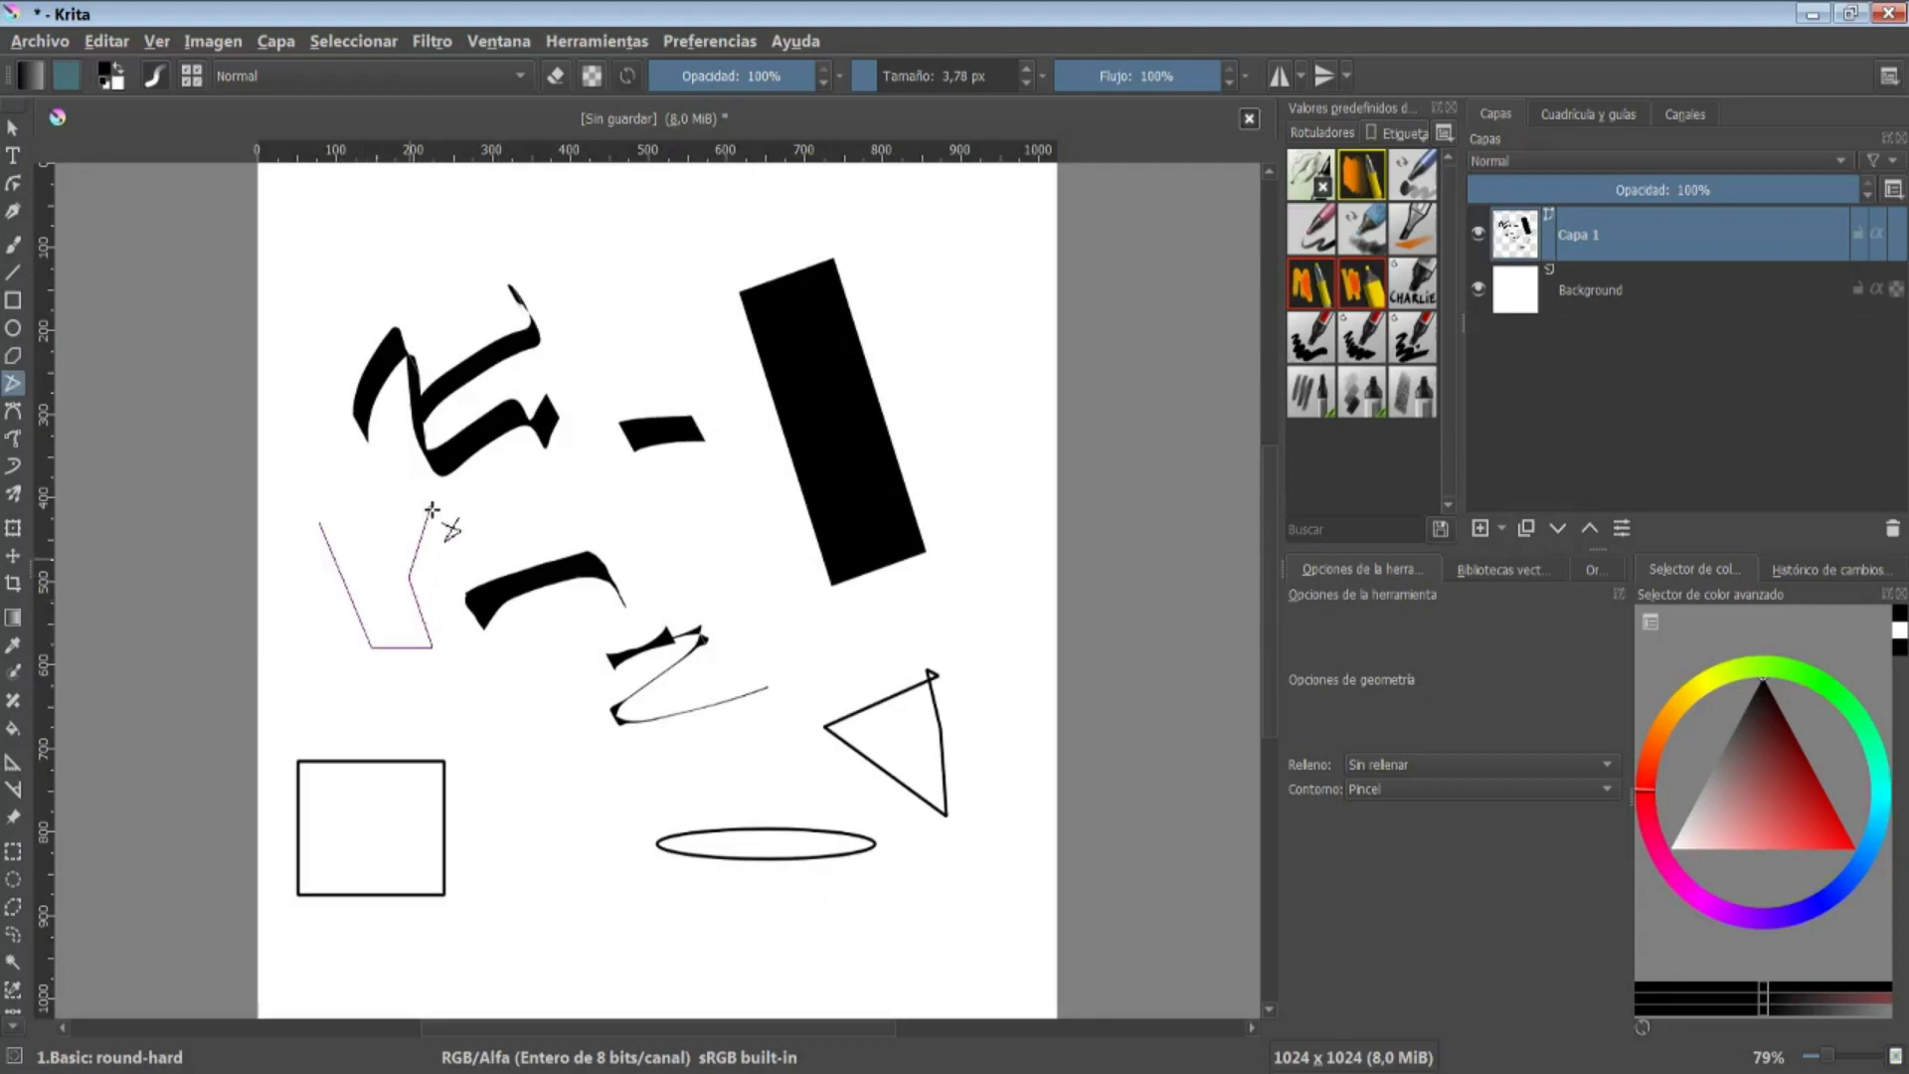
left_click(431, 509)
double_click(484, 525)
Draw a Bézier curve about 245 by 256 px between the rectangle and ellipse, and a wavy freehand path along the canvas's upper edge
left_click(13, 411)
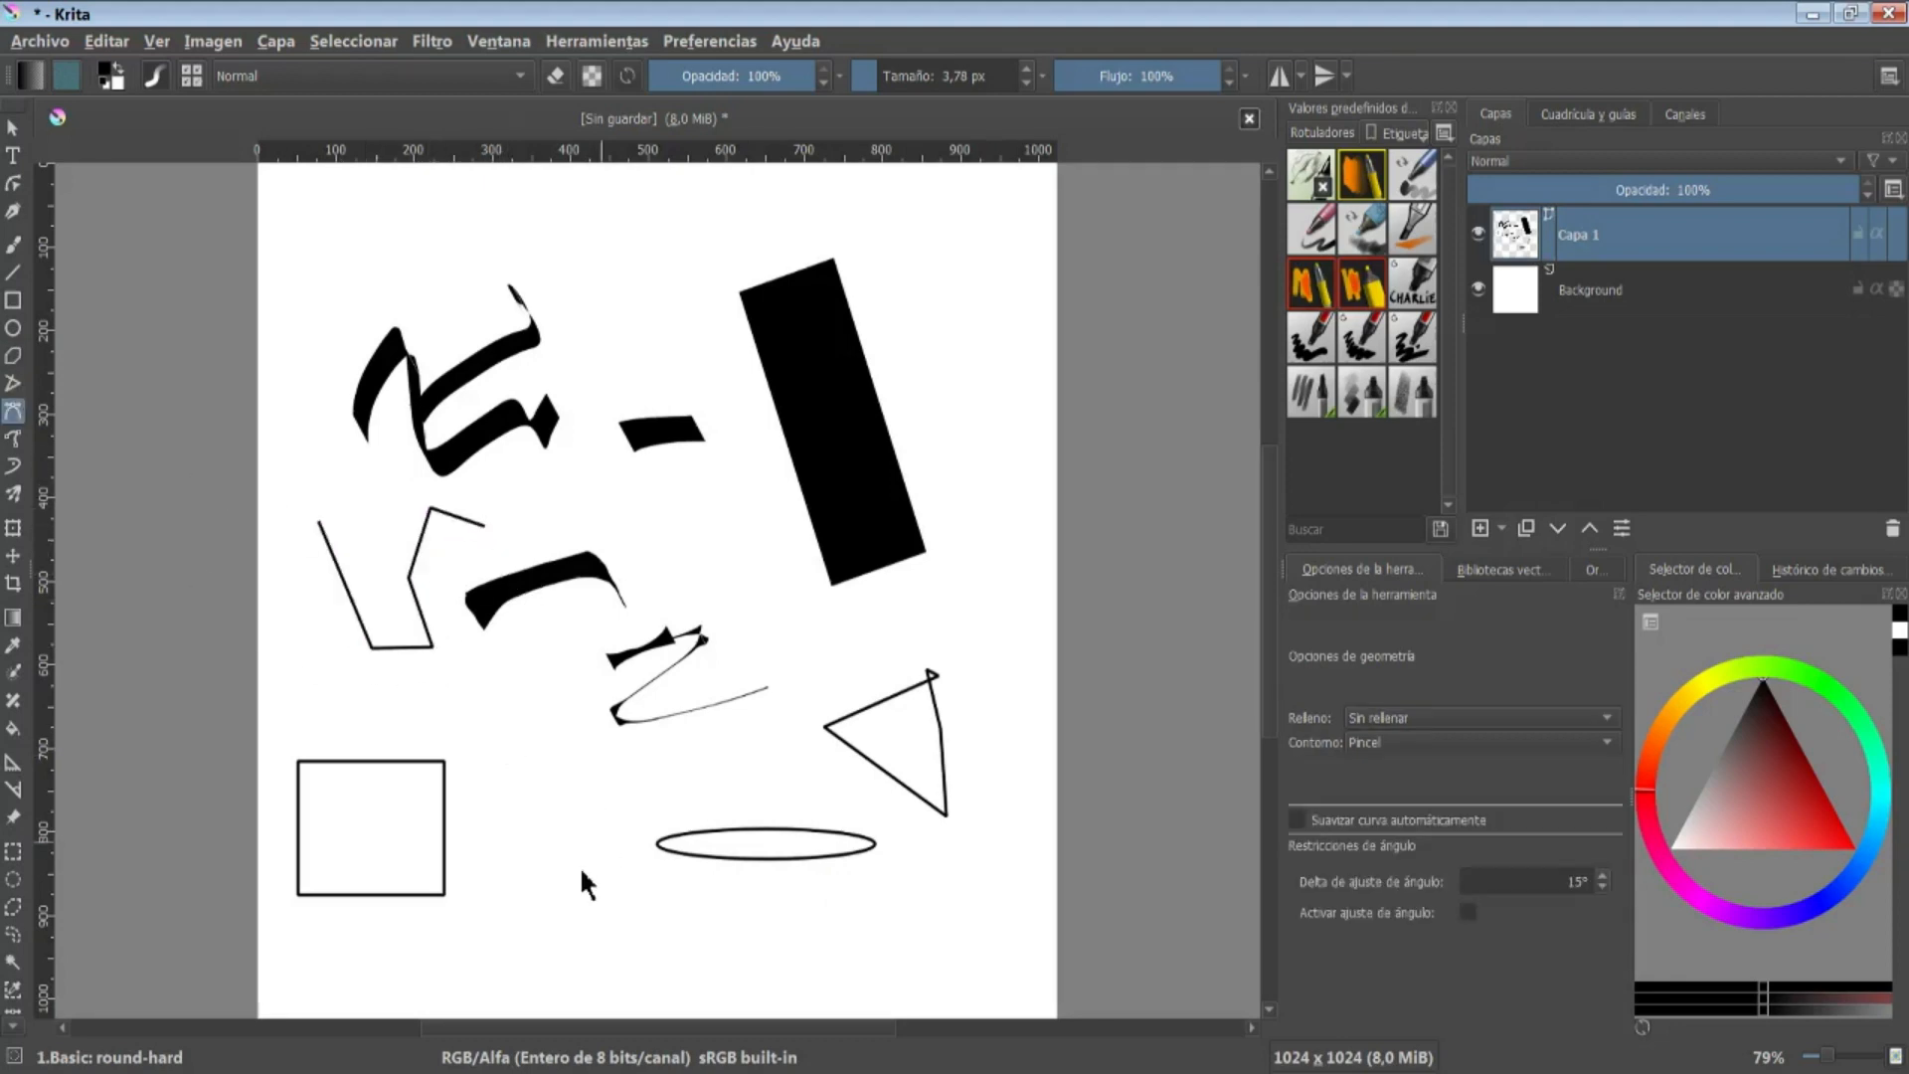
left_click_drag(558, 808, 537, 836)
left_click_drag(517, 899, 594, 792)
left_click_drag(648, 877, 678, 905)
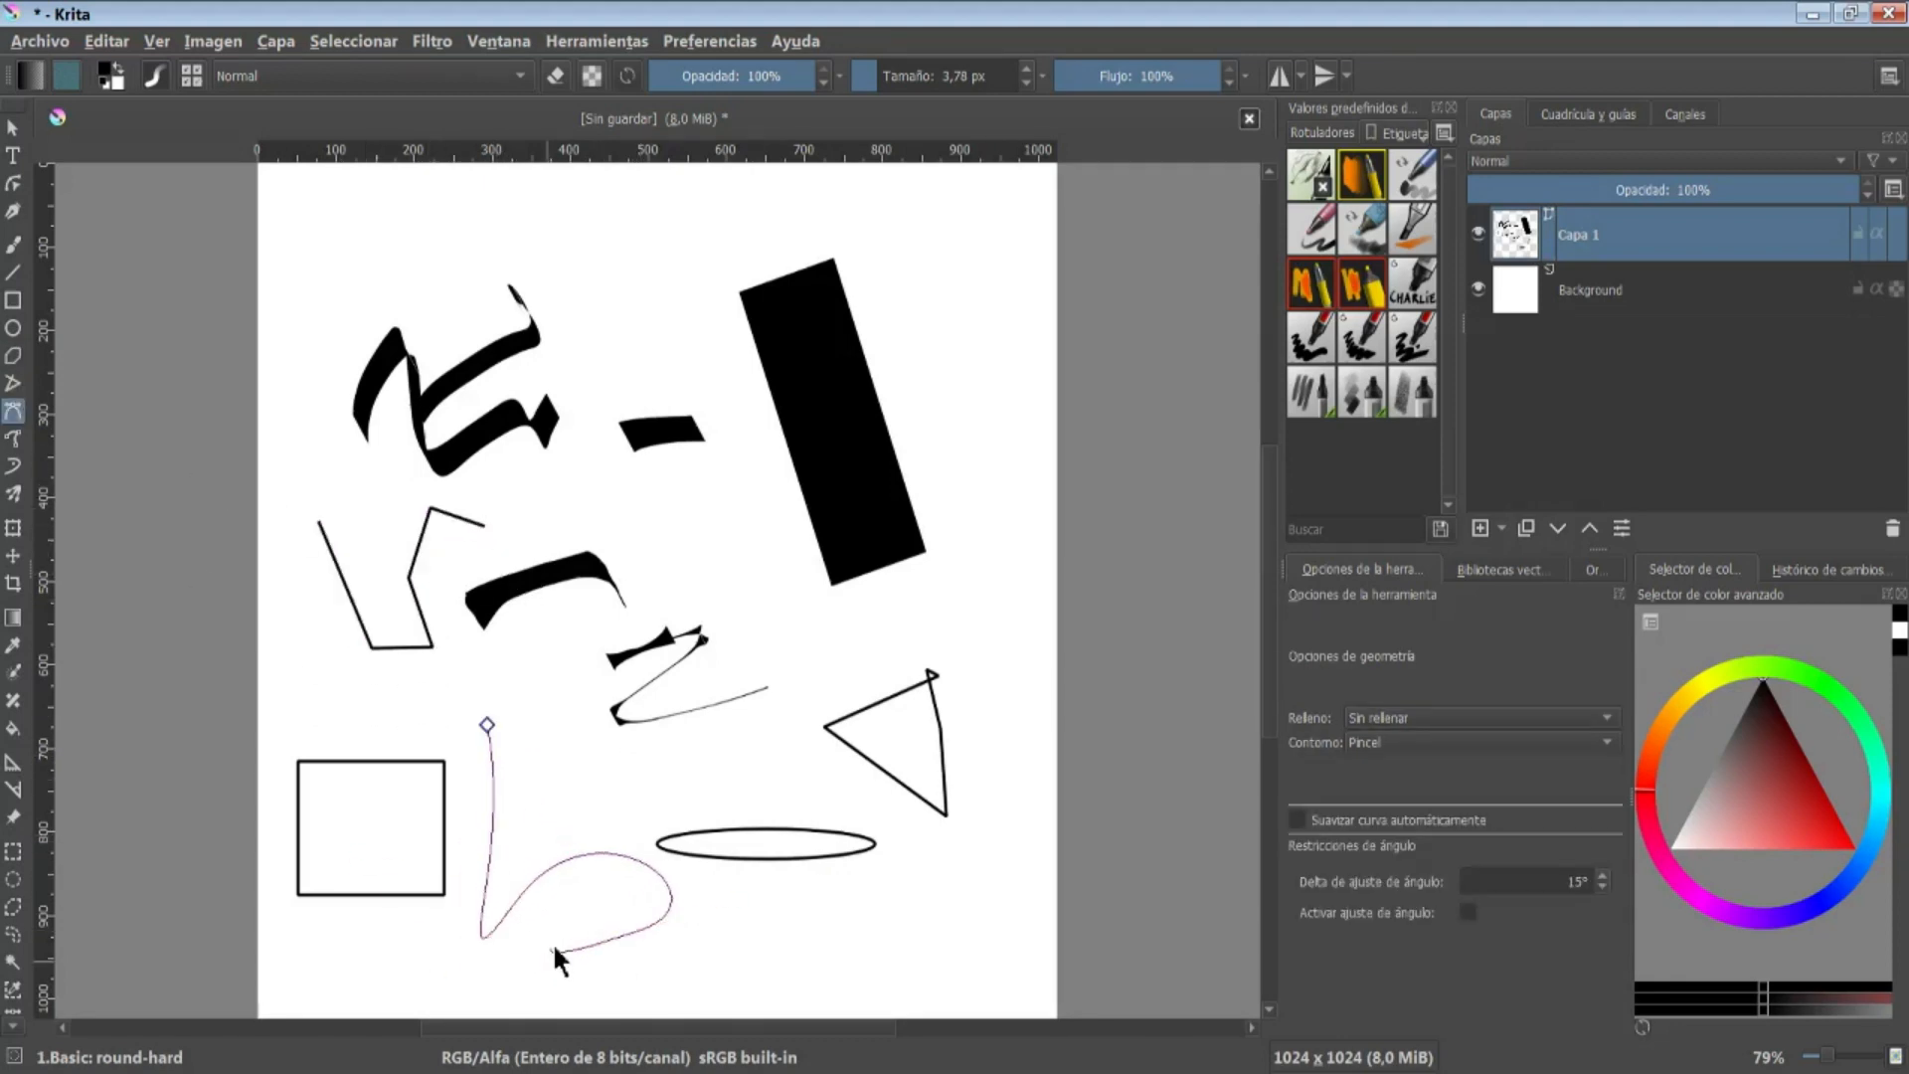
double_click(557, 938)
left_click(13, 439)
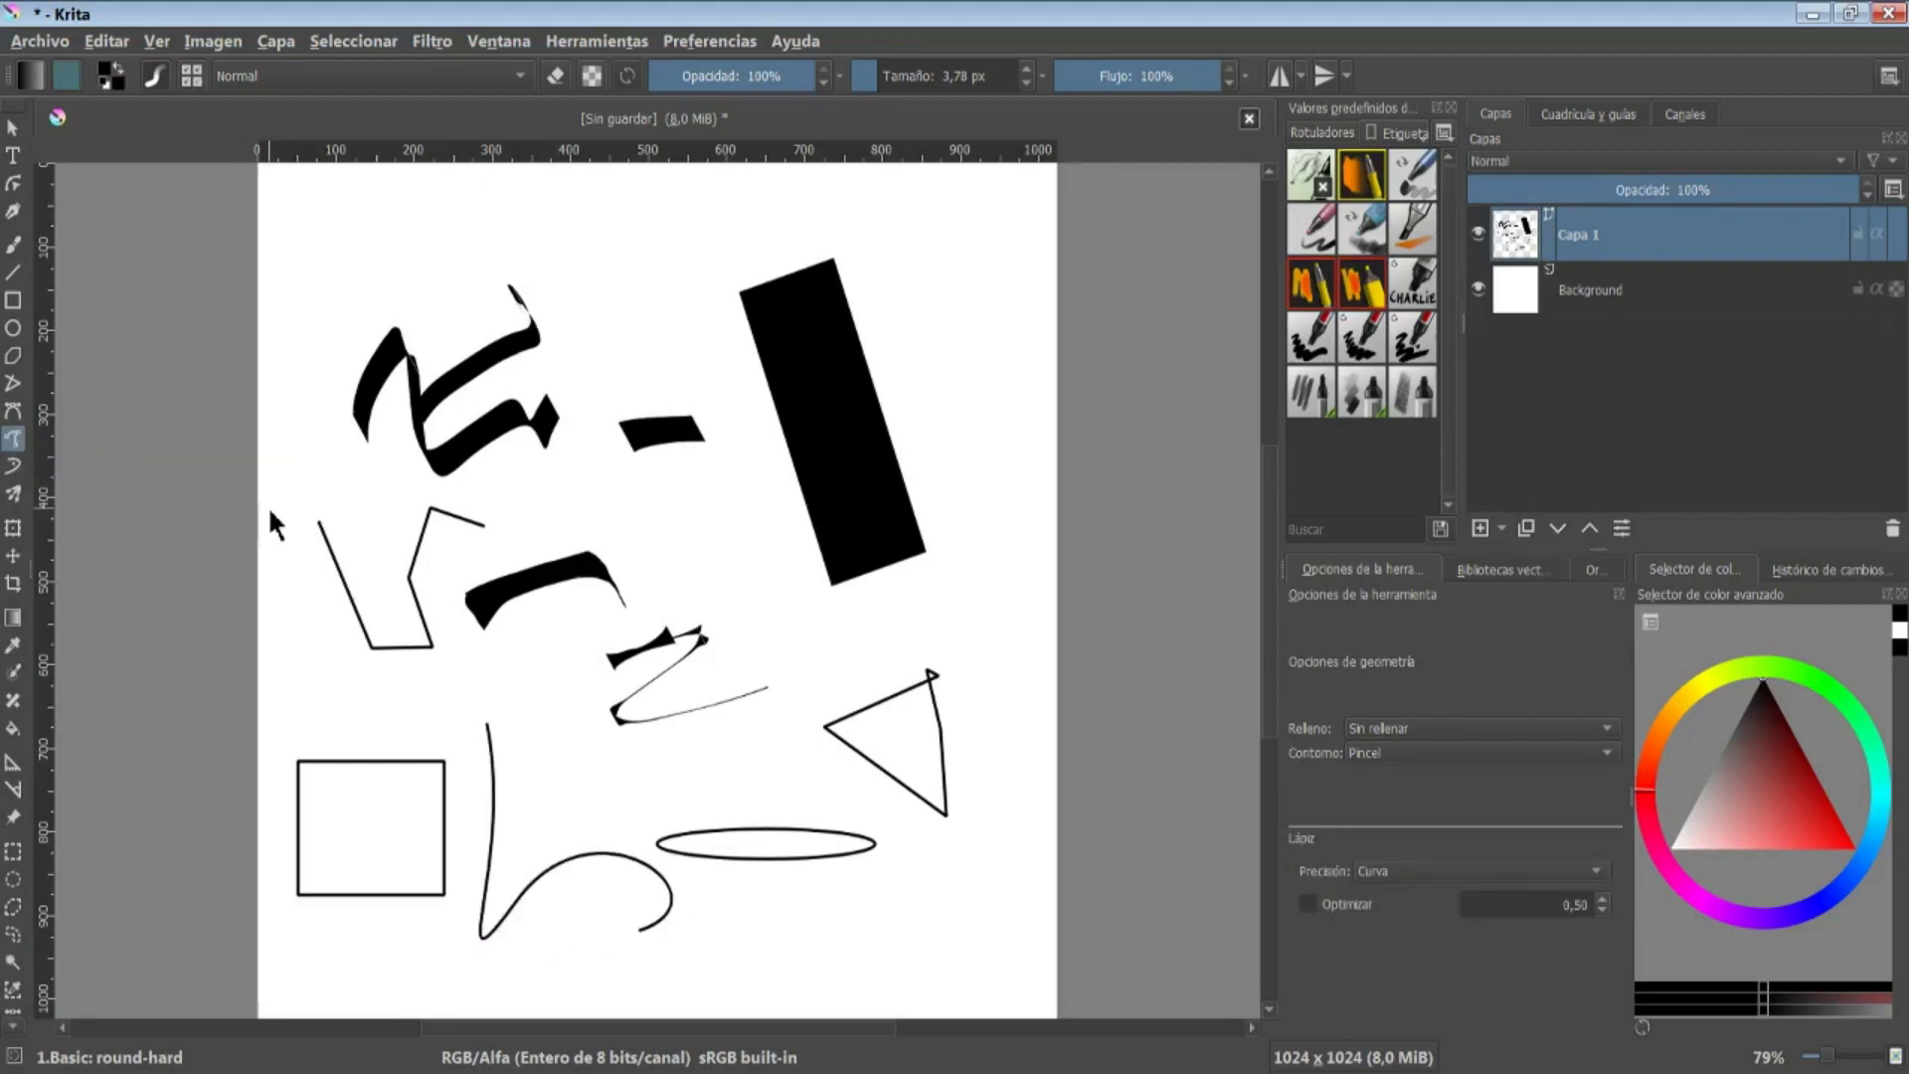
left_click_drag(652, 298, 775, 231)
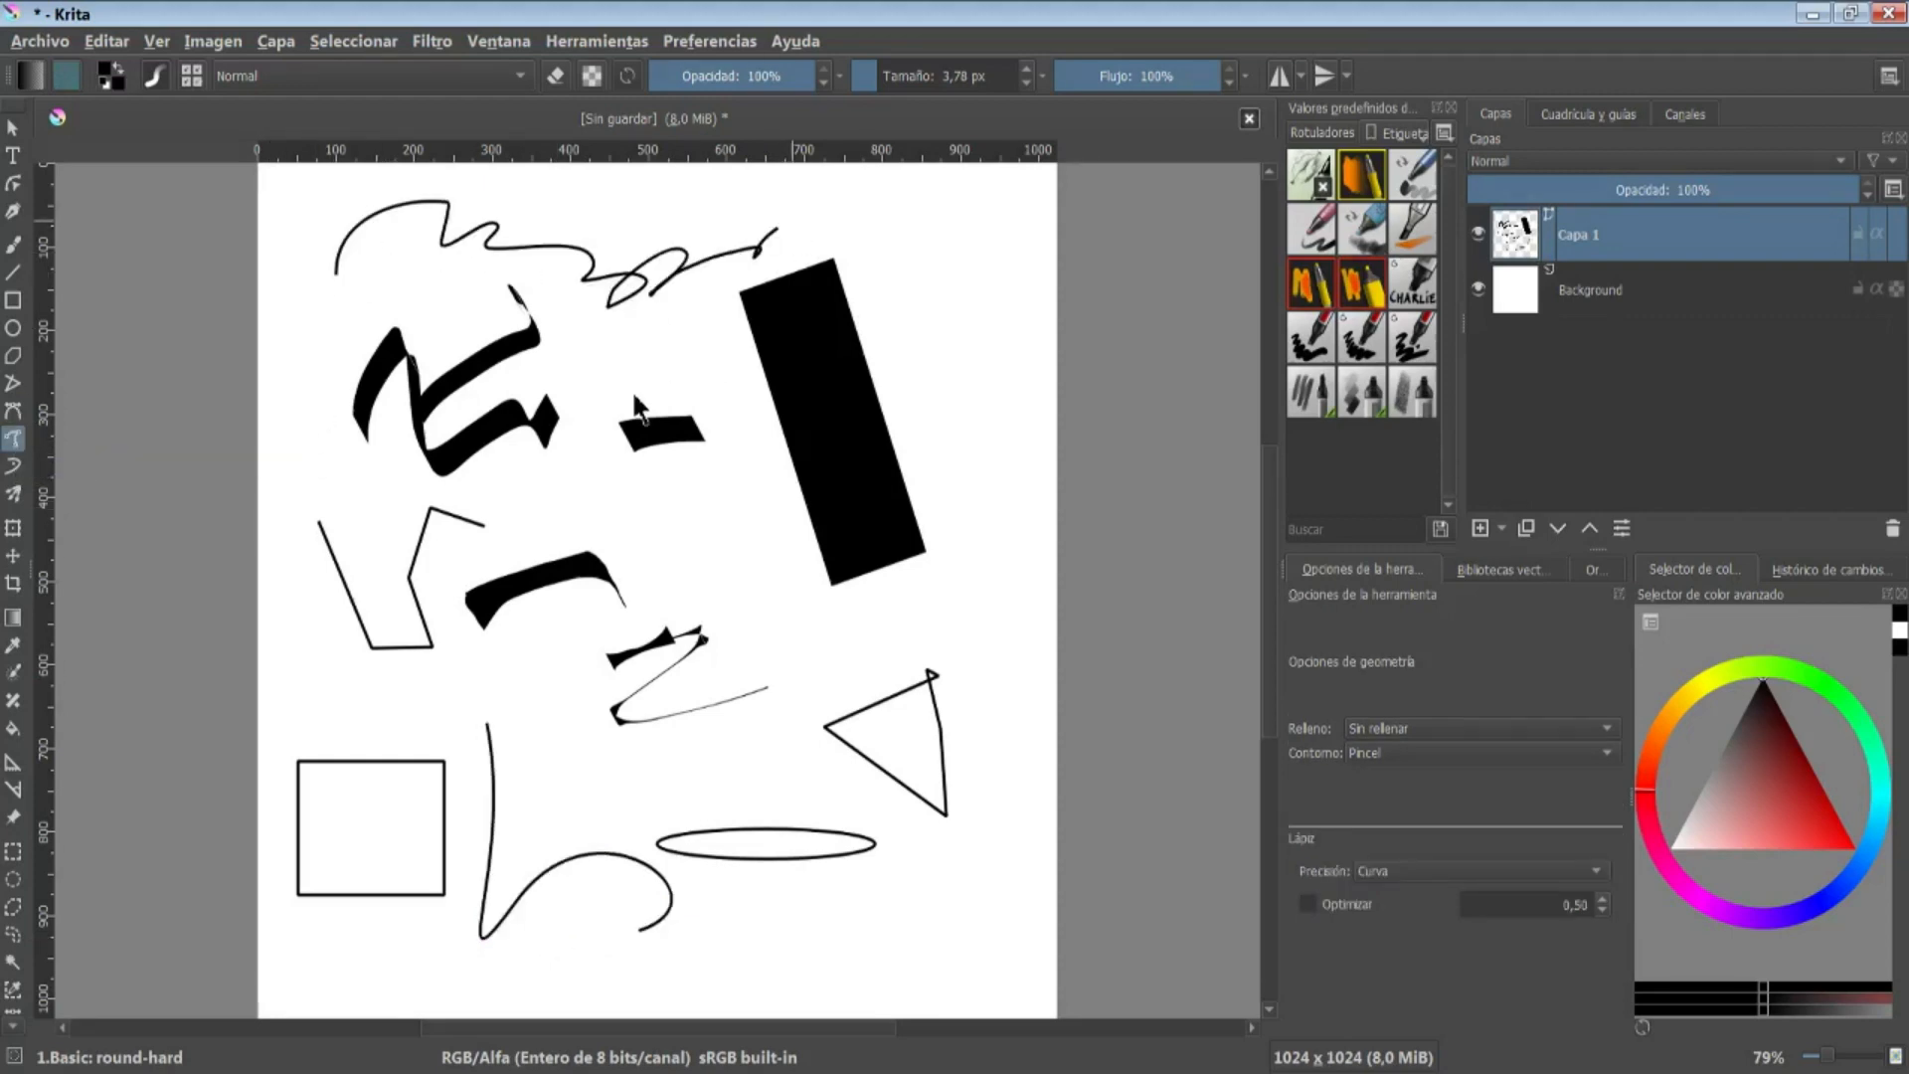
Add the placeholder text "Lorem ipsum dolor sit amet, consectetur adipiscing elit." near the canvas's lower-right corner
key("t")
left_click_drag(926, 994, 926, 994)
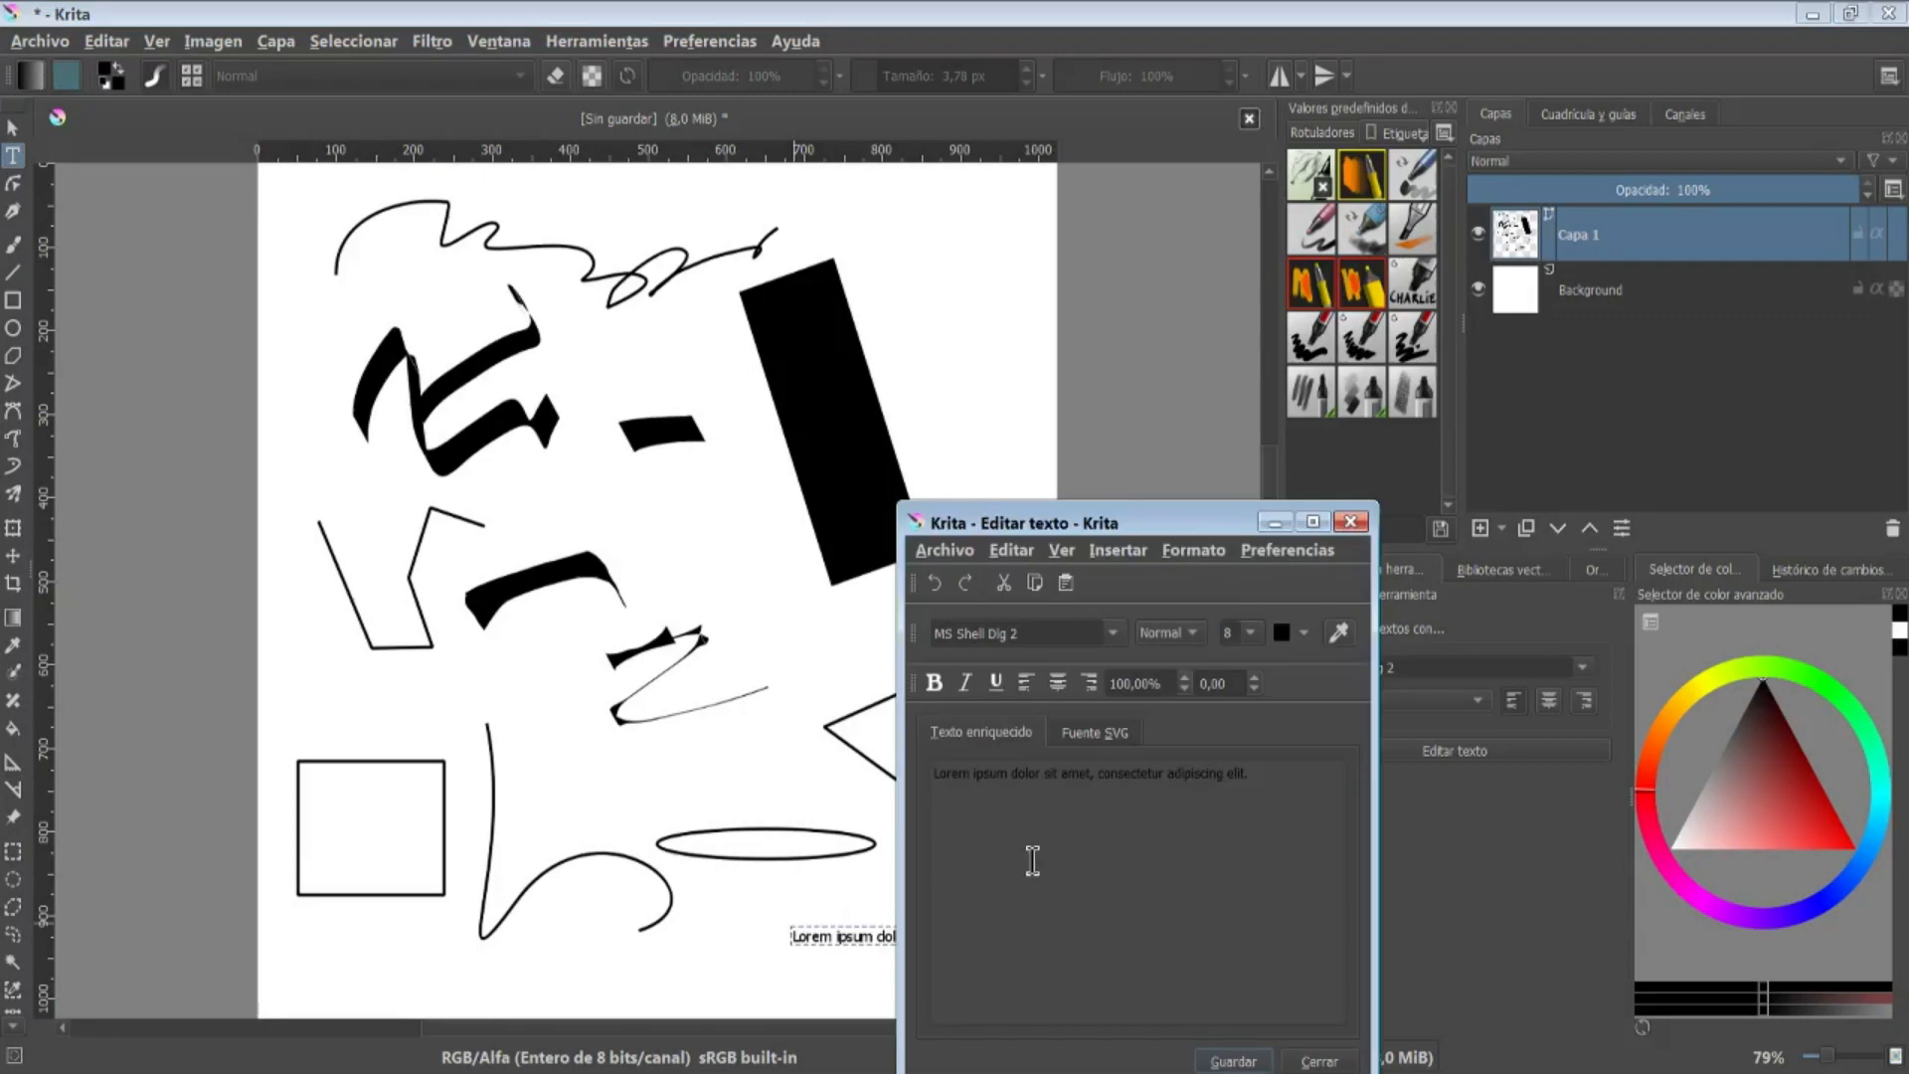
left_click(1235, 1062)
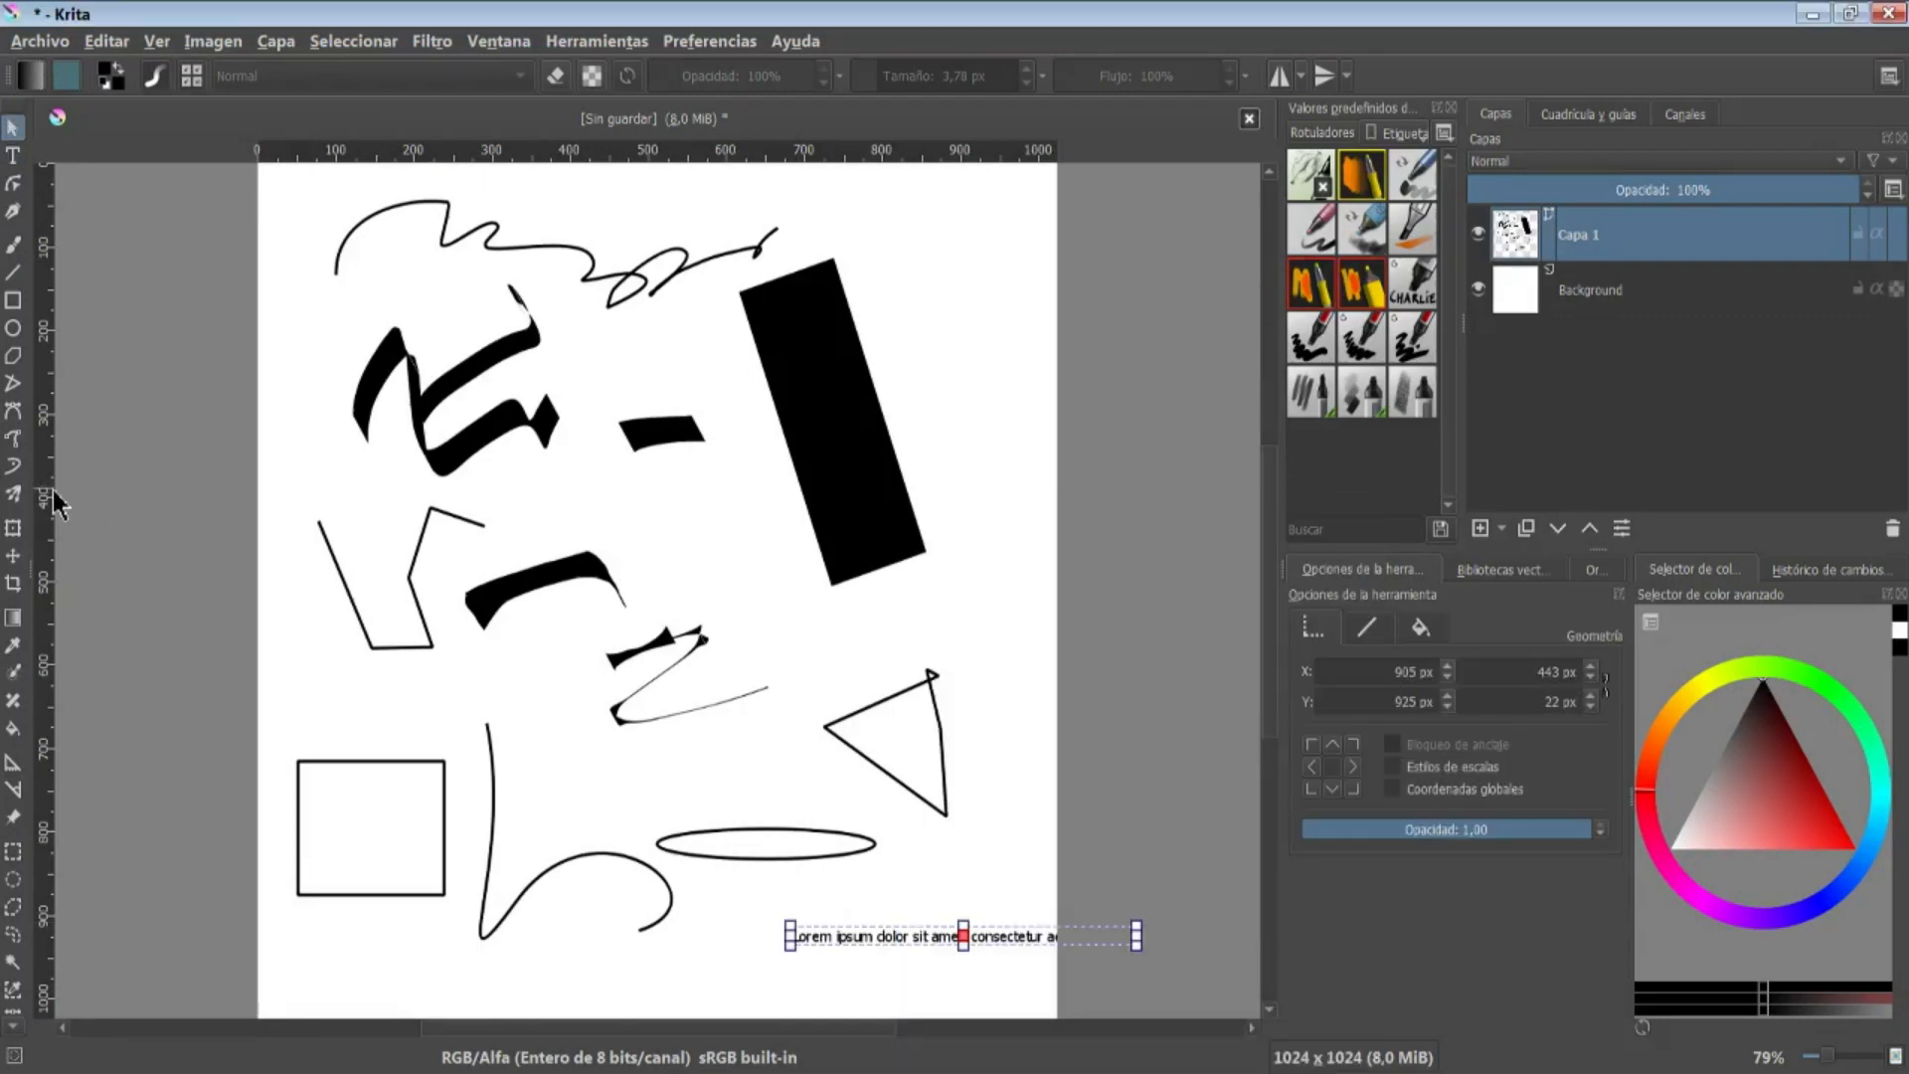
Select individual shapes on the vector layer one by one, including the ellipse, the polyline and the calligraphy strokes
left_click(13, 465)
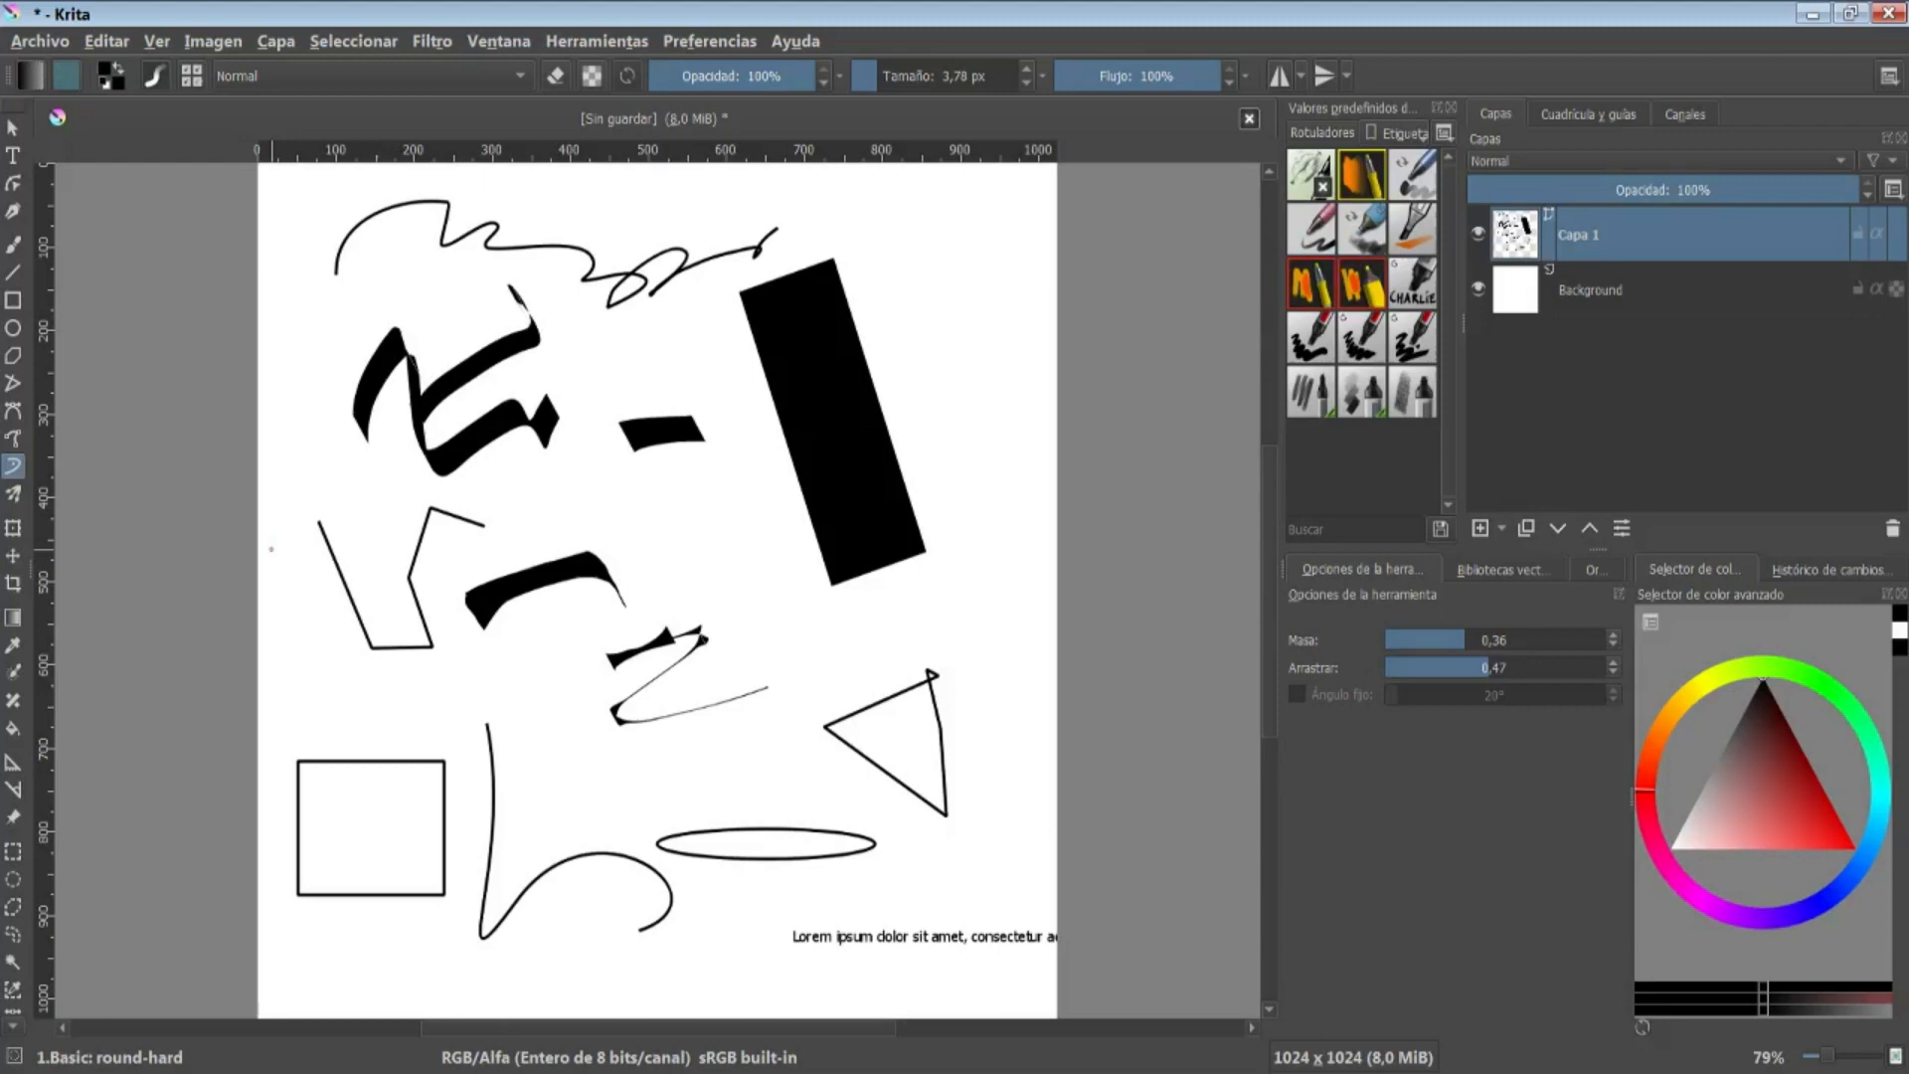
left_click(13, 128)
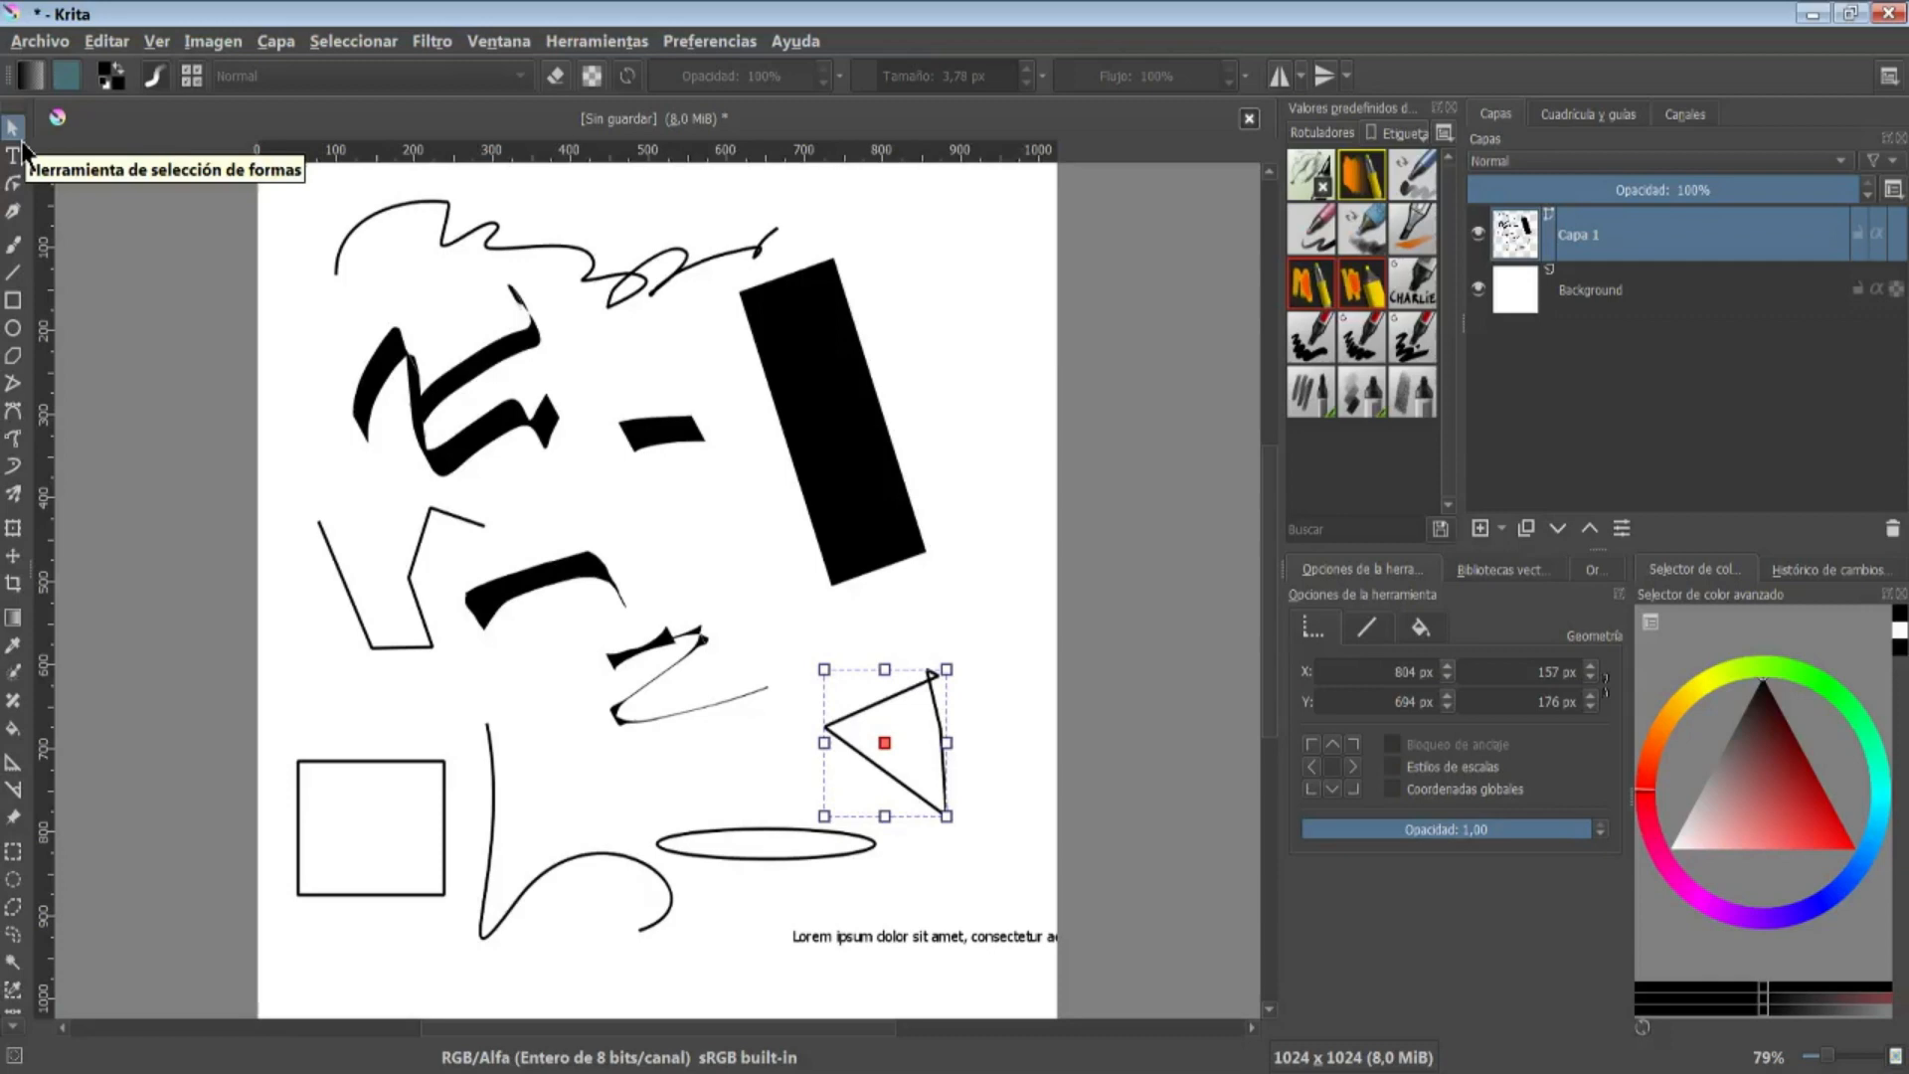
left_click(721, 831)
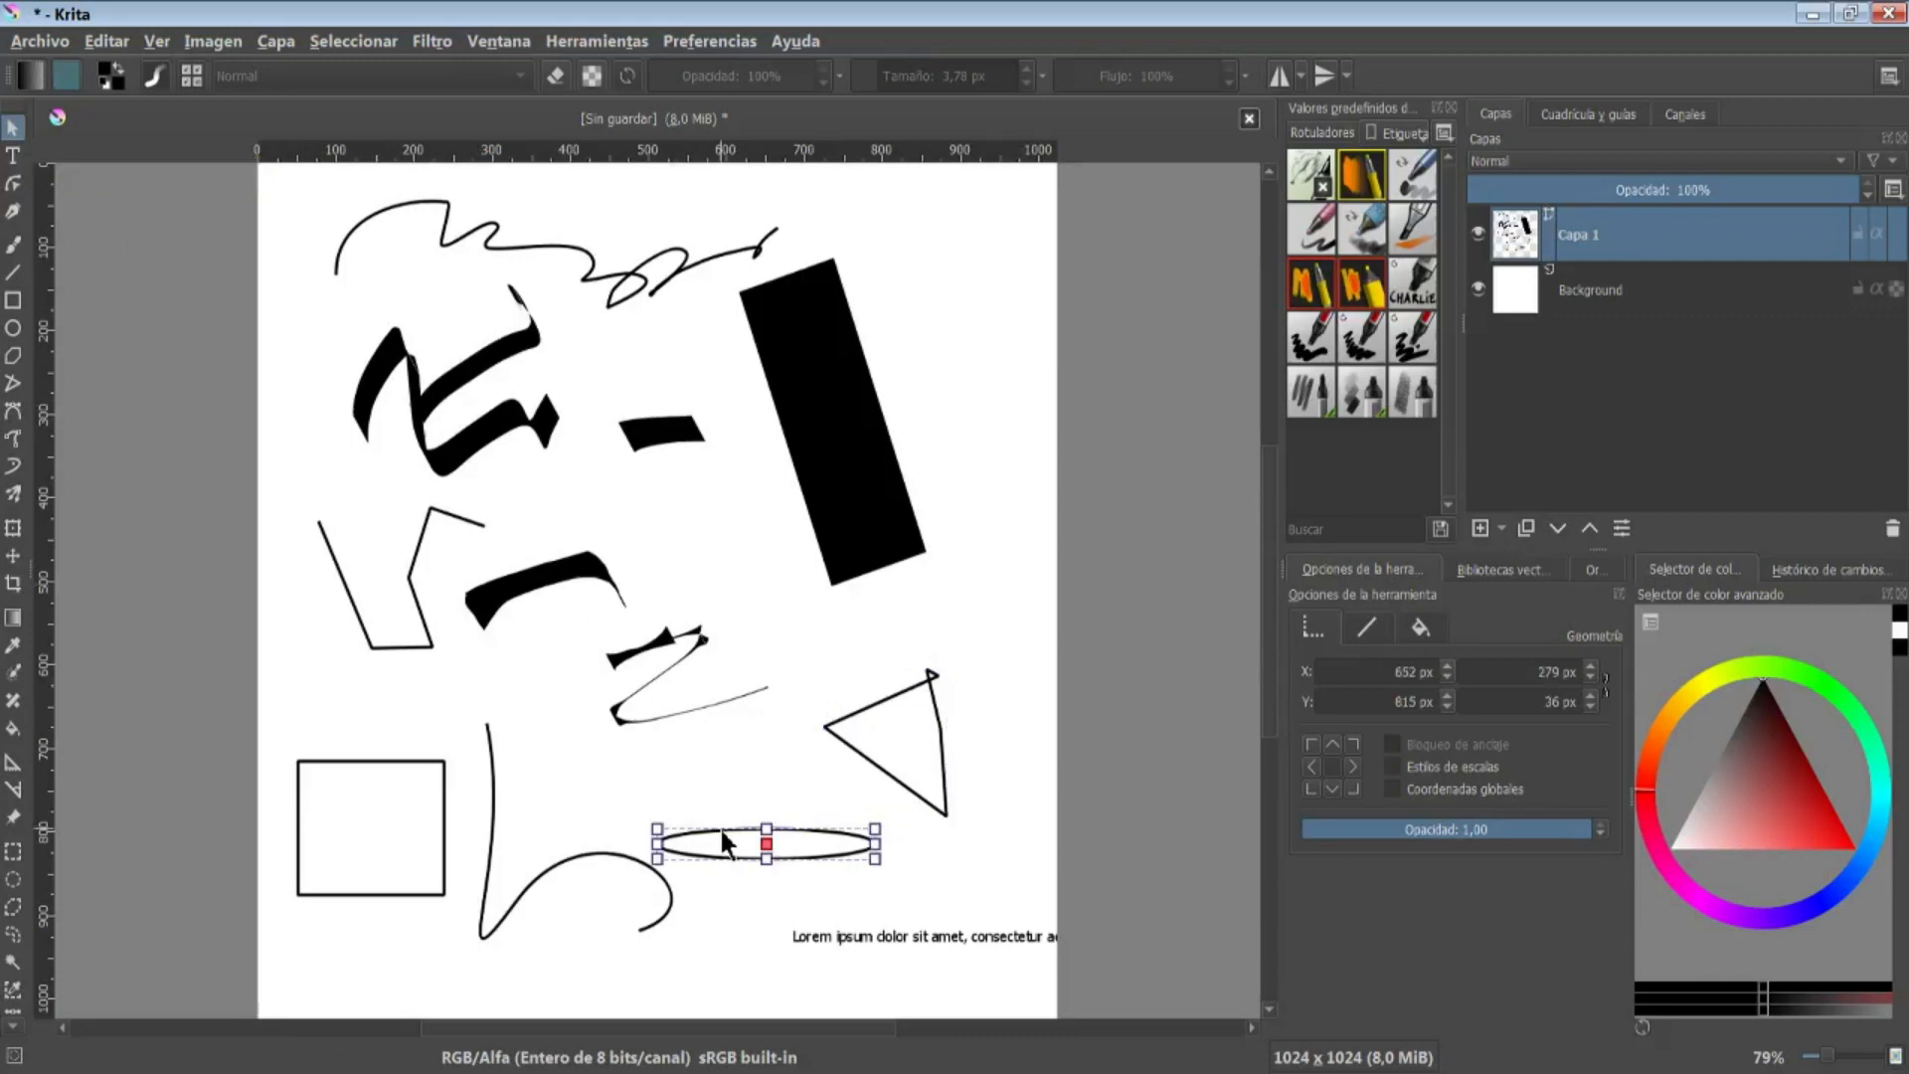
left_click(676, 709)
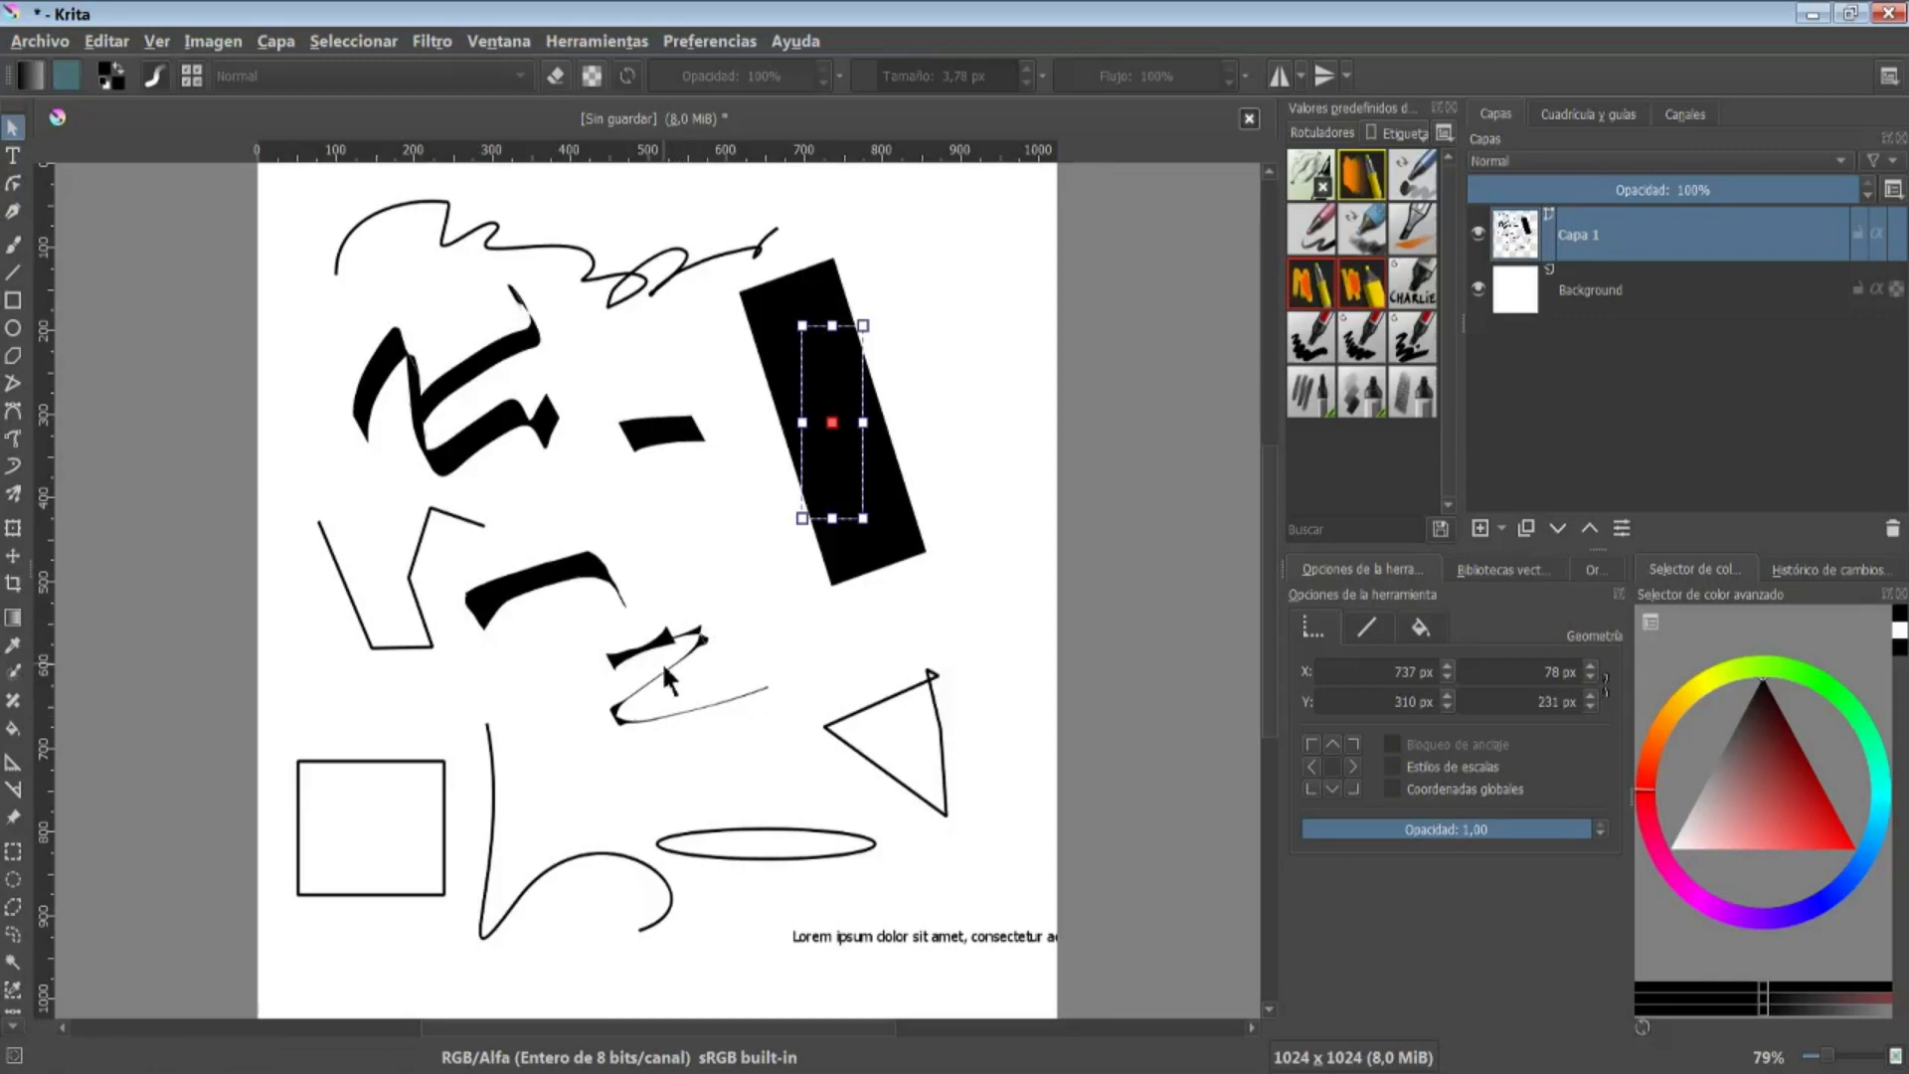
left_click(552, 569)
left_click(465, 517)
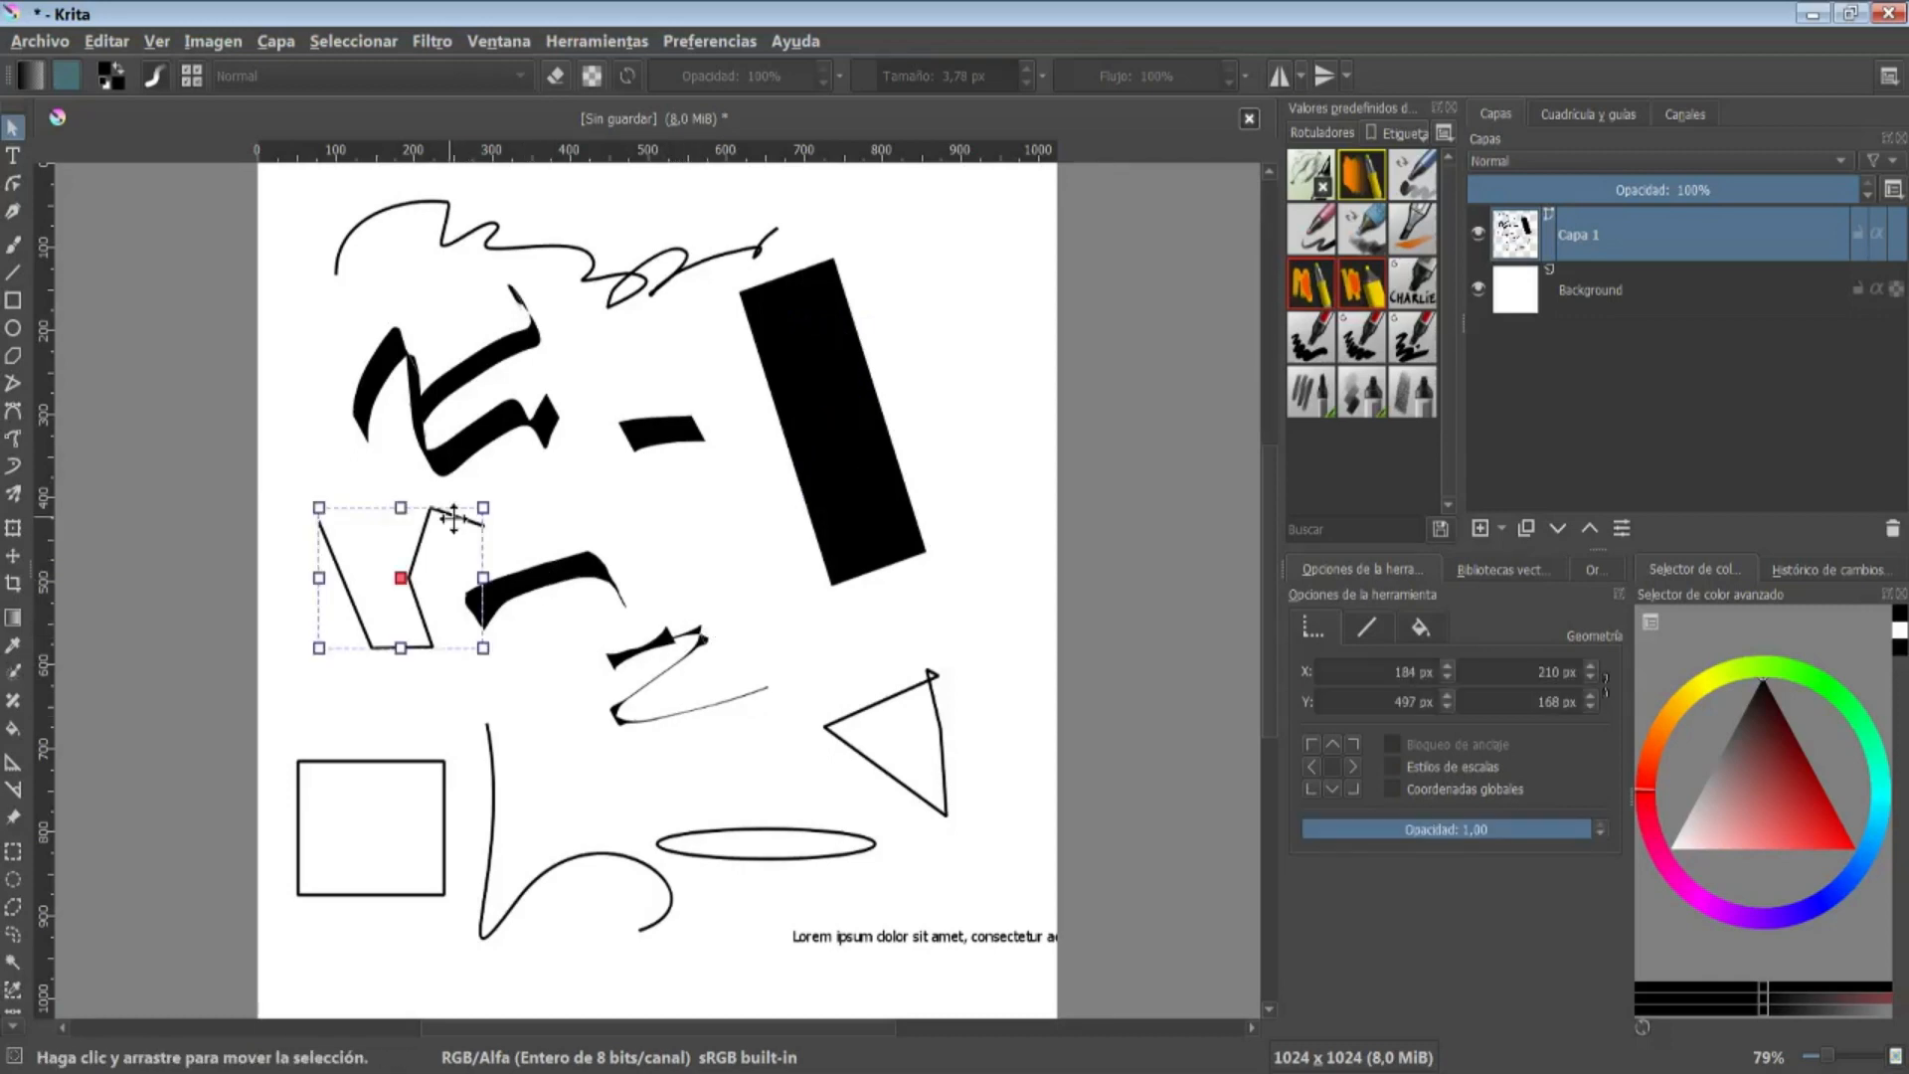
left_click(453, 450)
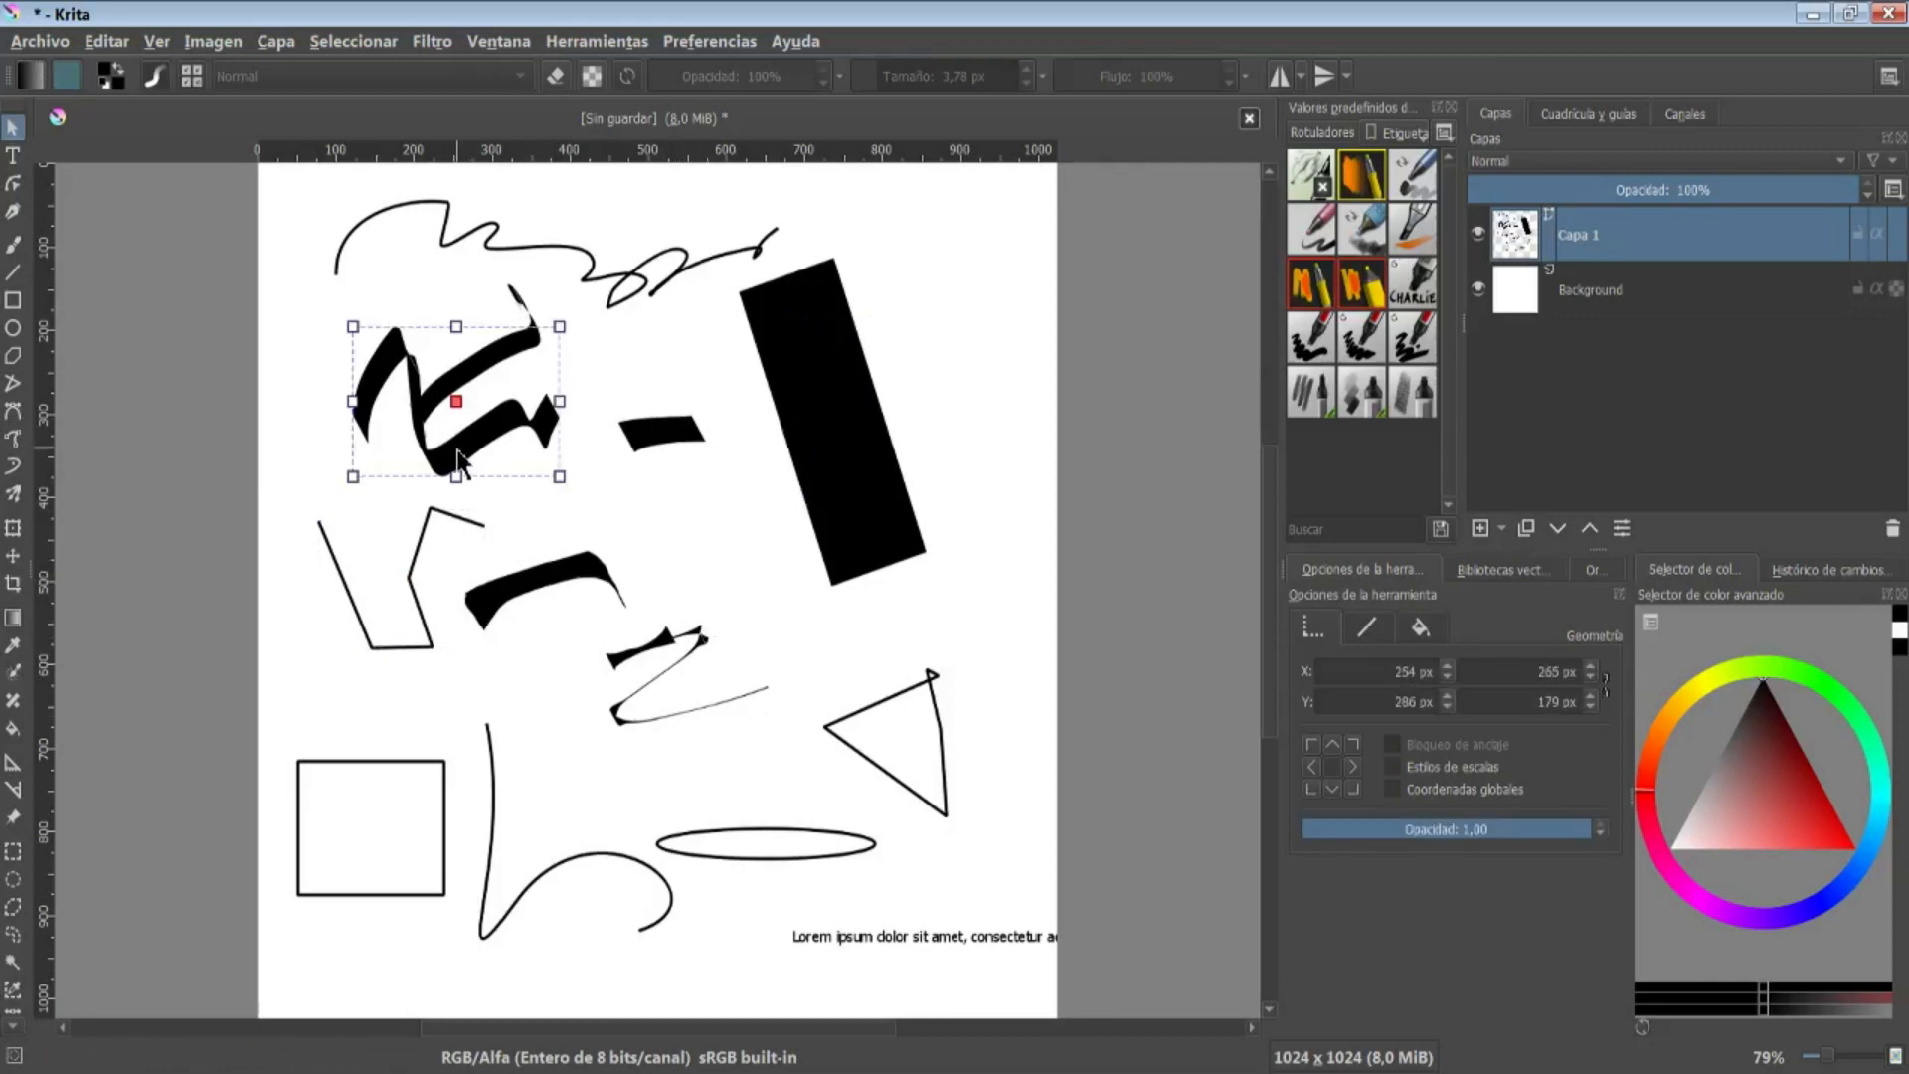
left_click(658, 433)
left_click(607, 304)
left_click(705, 629)
Set the height of the Bézier curve beside the rectangle to 357 px
left_click(667, 885)
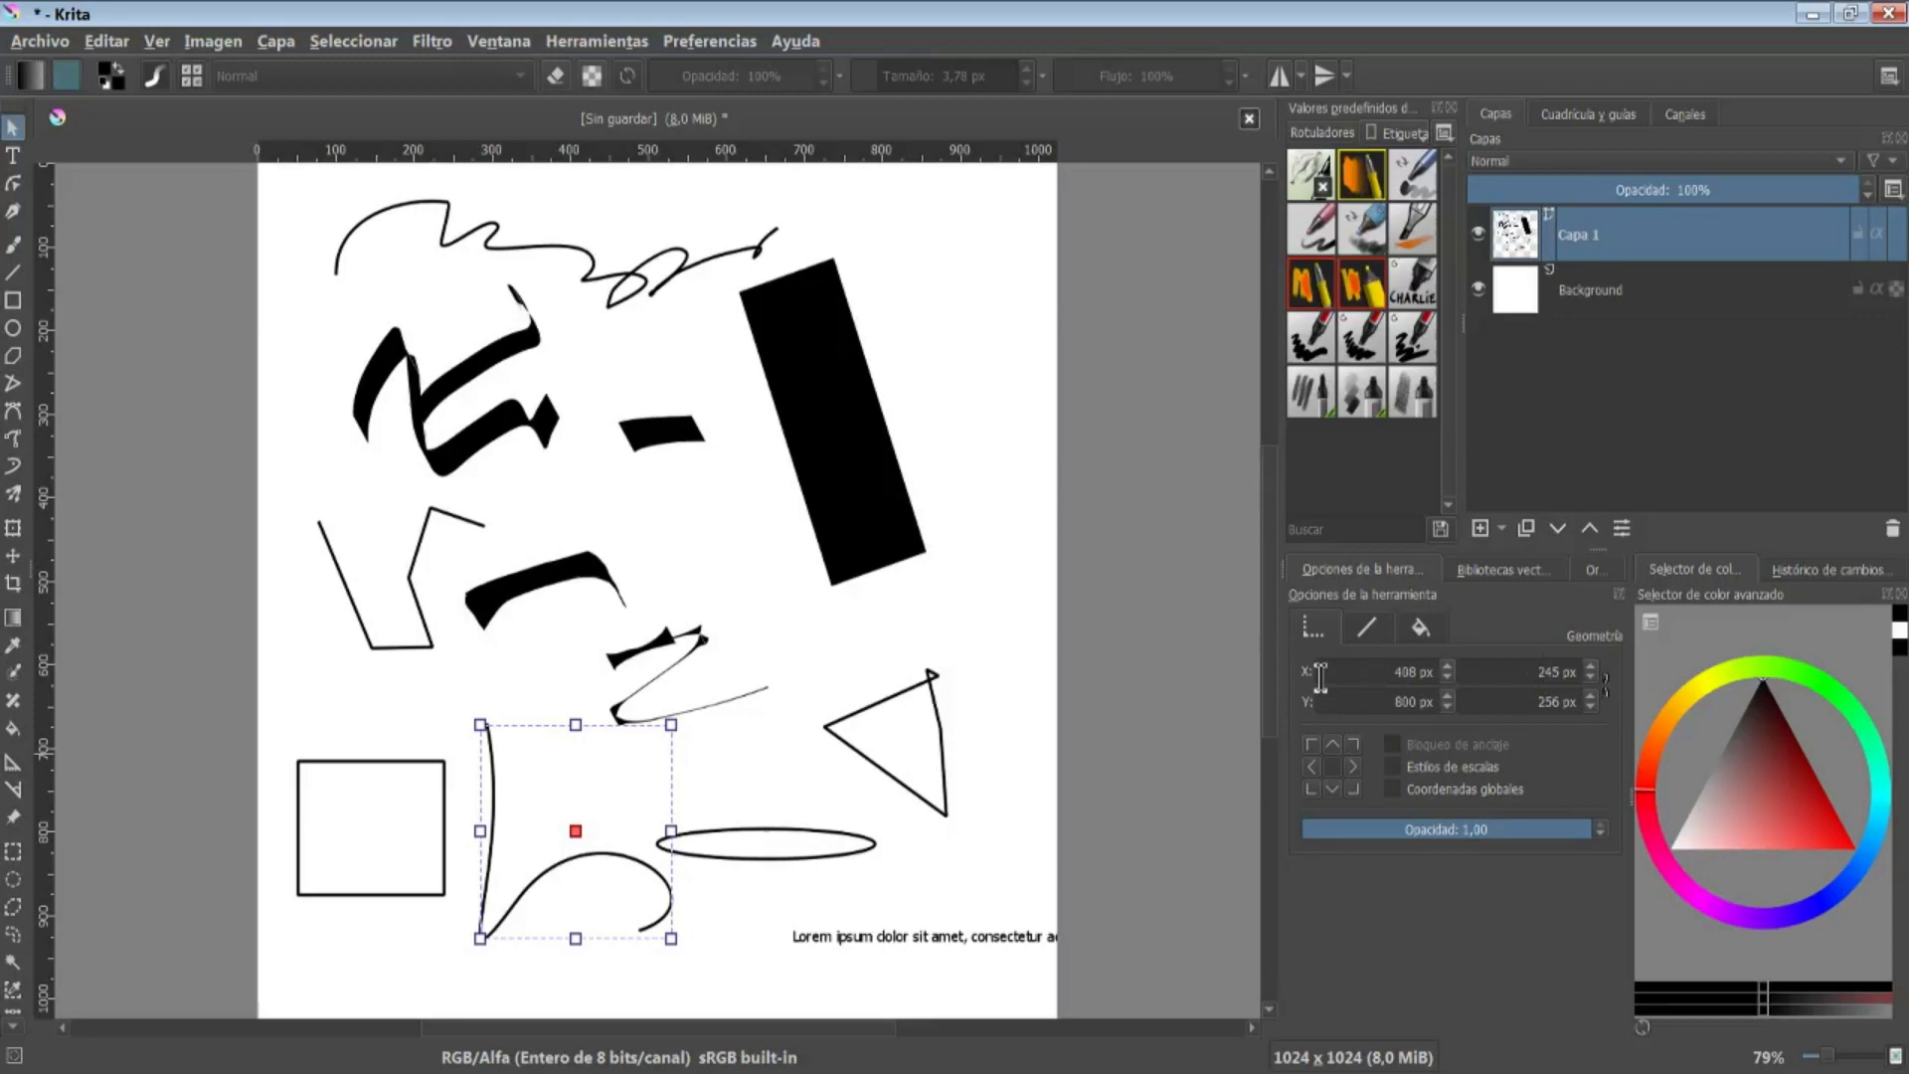
left_click(1376, 672)
left_click(1385, 703)
left_click(1545, 702)
key("BackSpace")
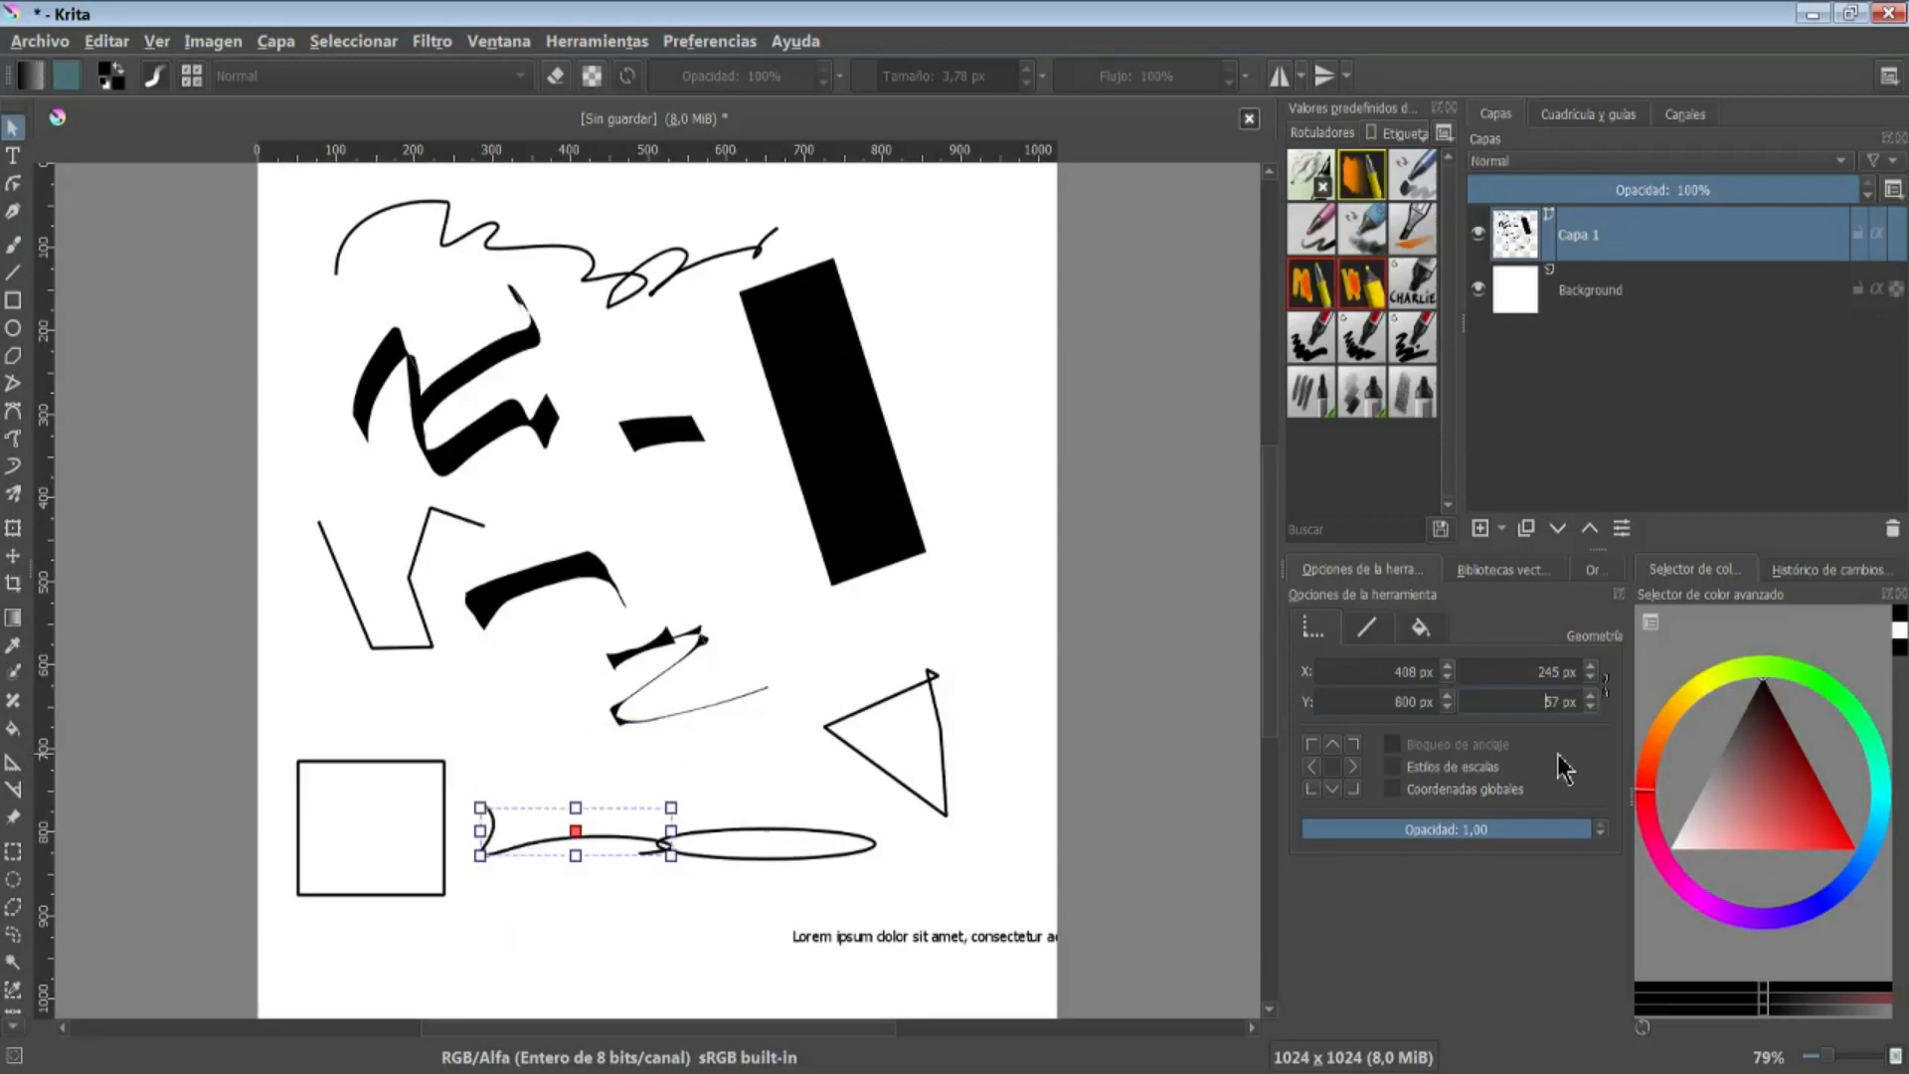
type("3")
Change the Bézier curve's X position, and lower its opacity before restoring it to full
left_click(1400, 672)
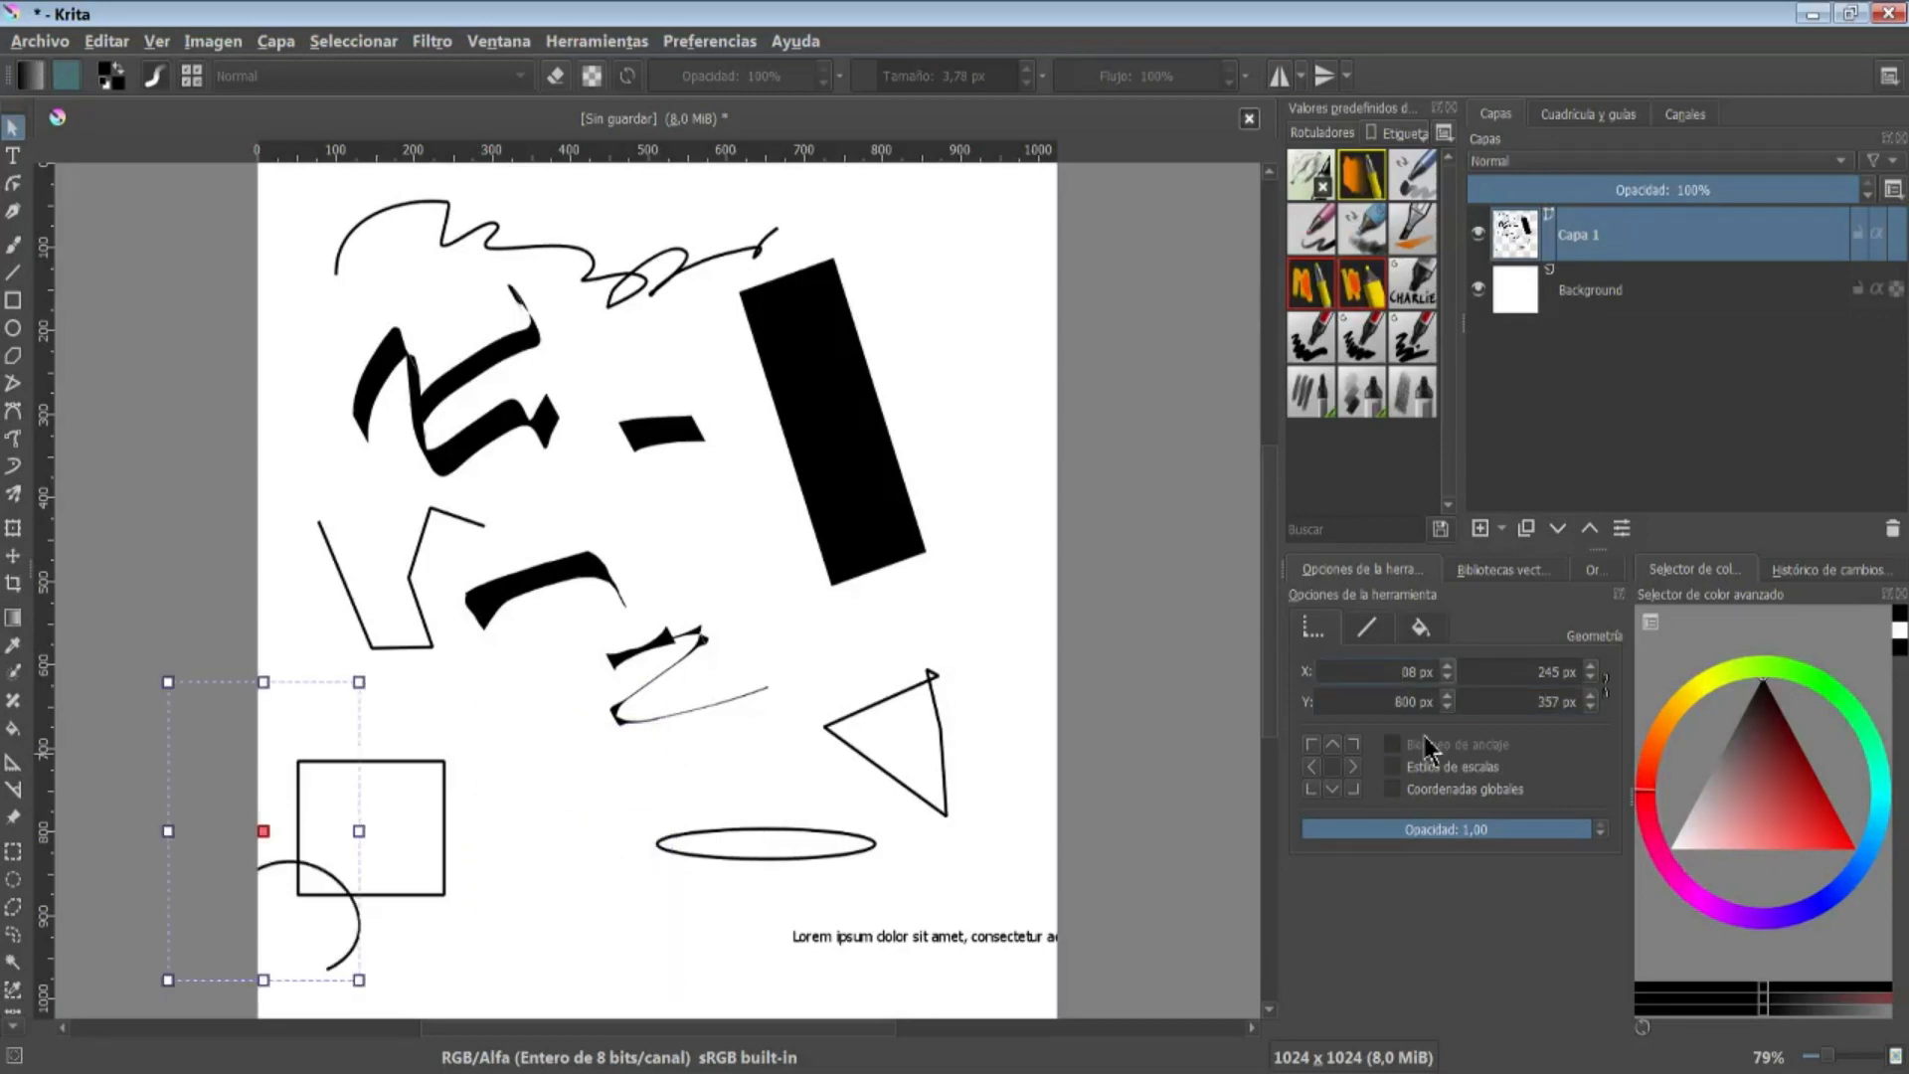
type("2")
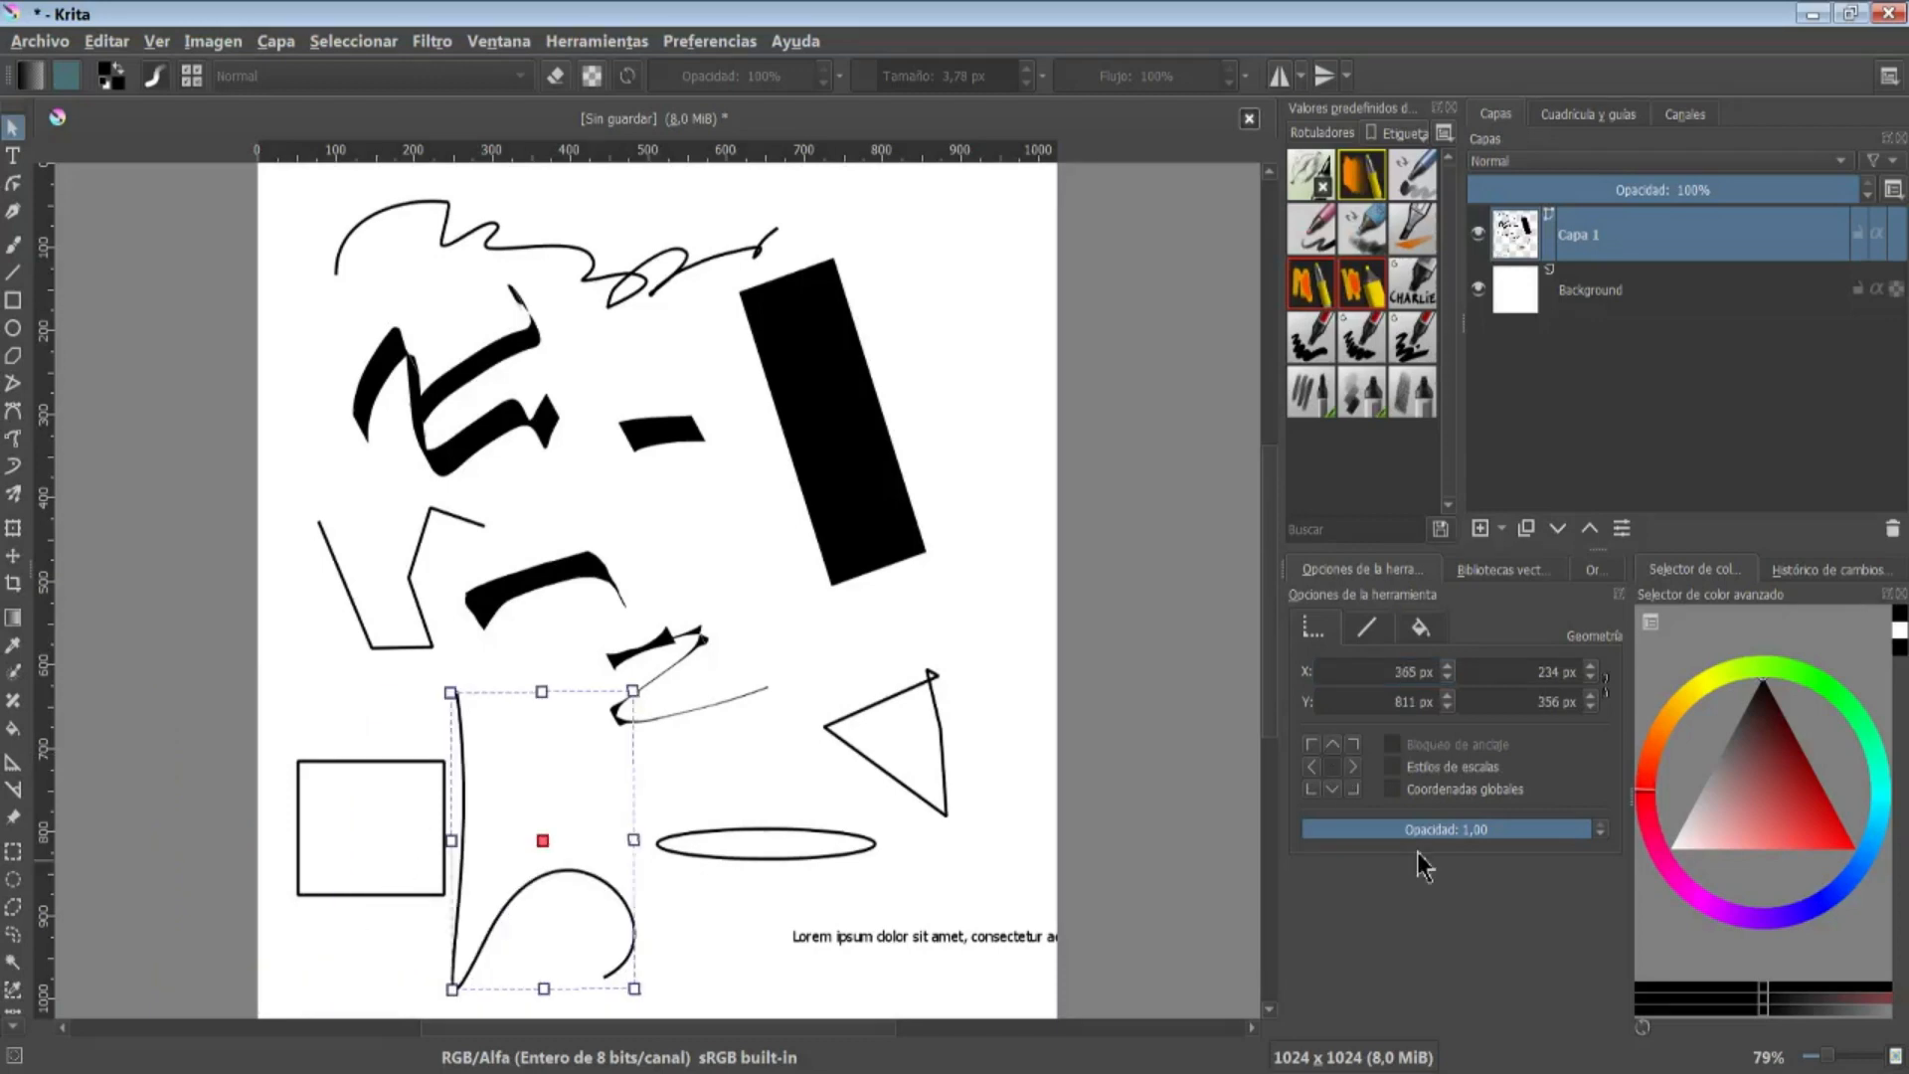
left_click_drag(1428, 831, 1358, 832)
left_click_drag(1358, 833, 1589, 832)
Give the ellipse near the canvas's lower edge an 11 px thick dashed outline
left_click(1367, 628)
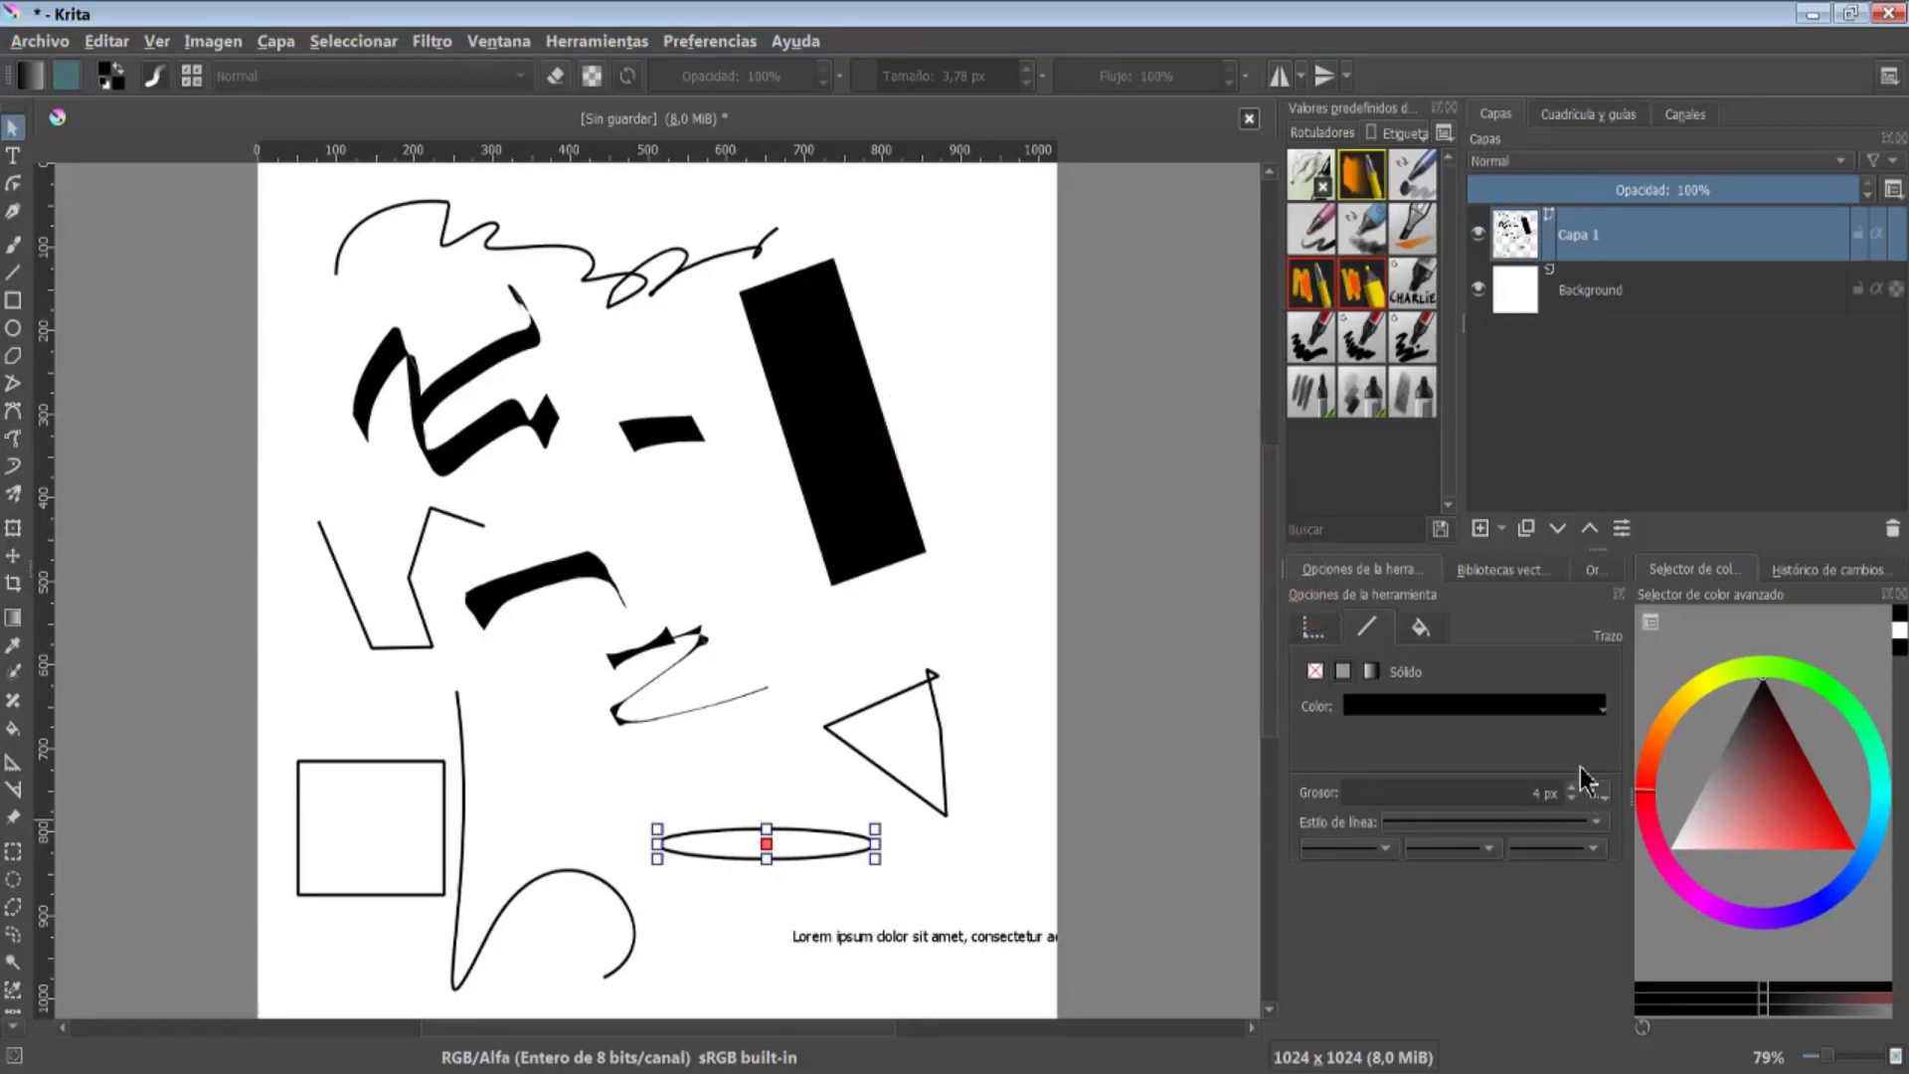
left_click(1573, 788)
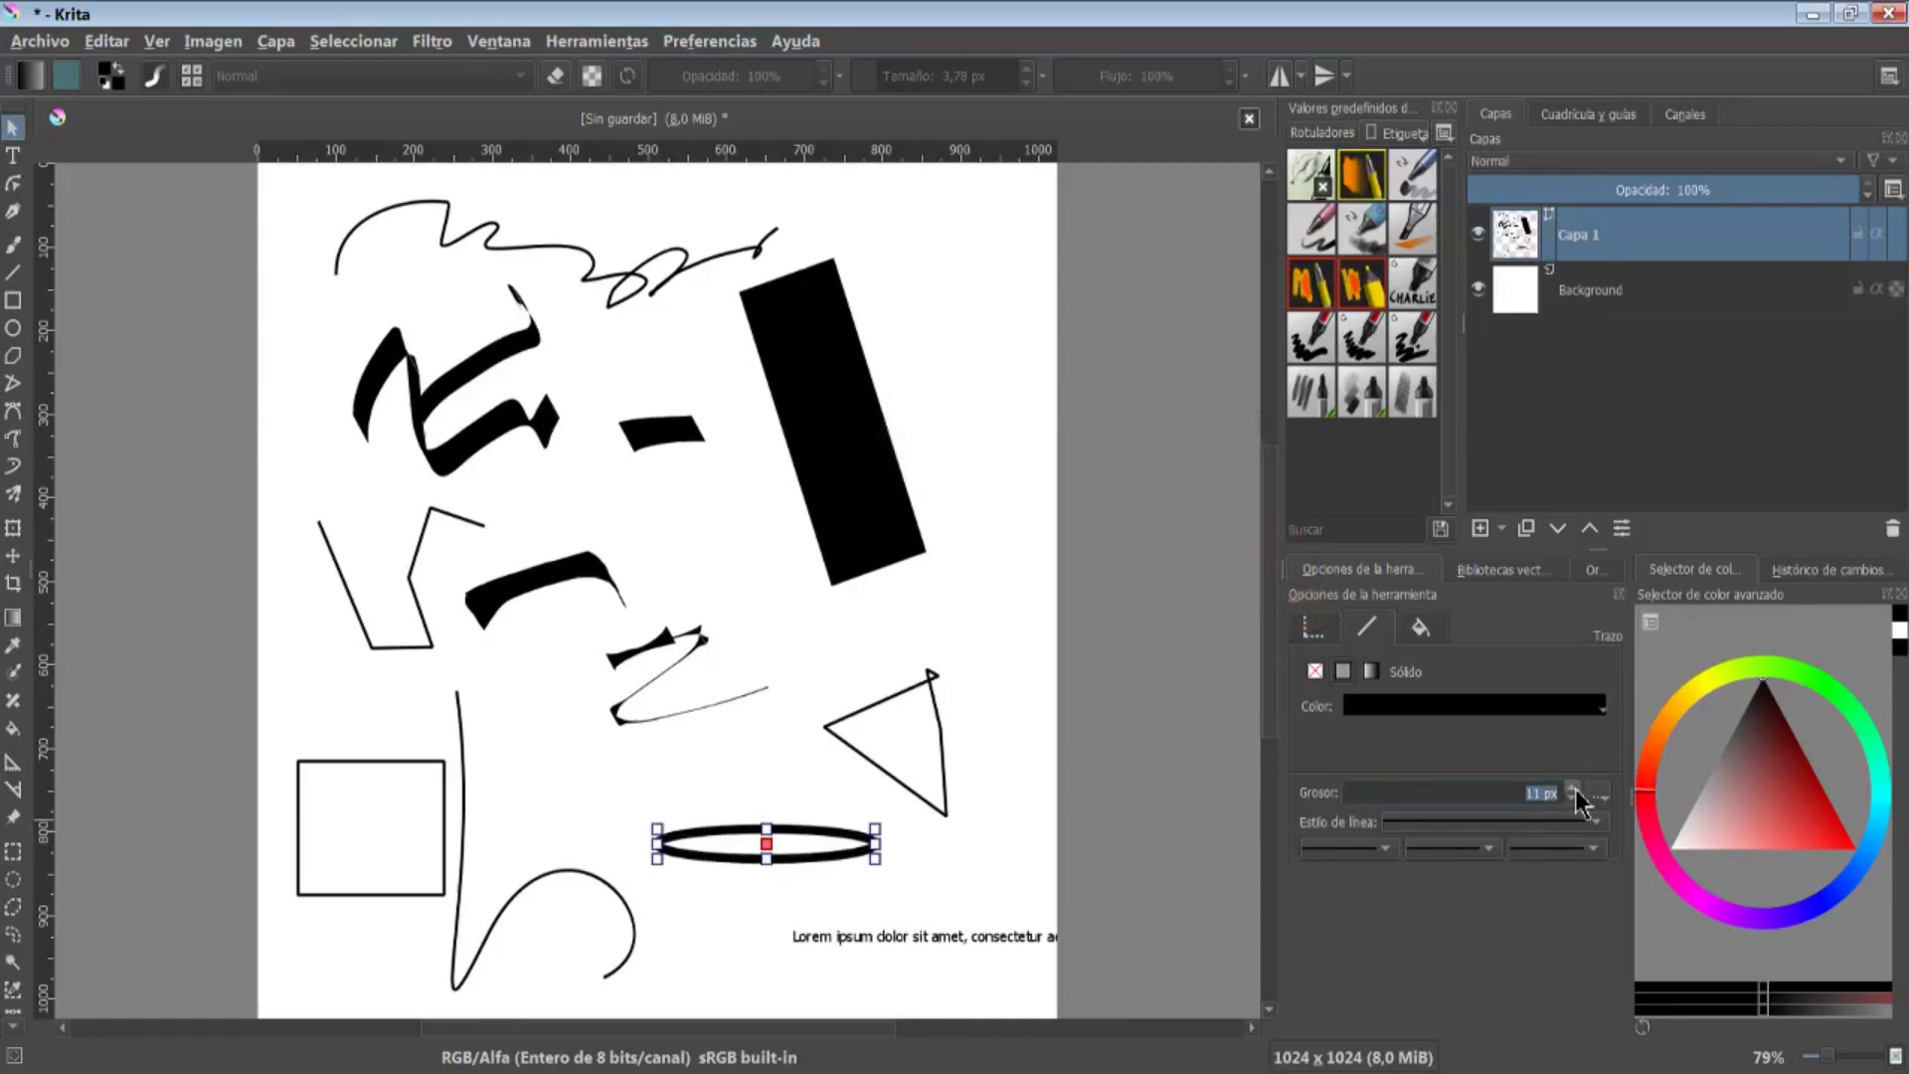
left_click(1532, 826)
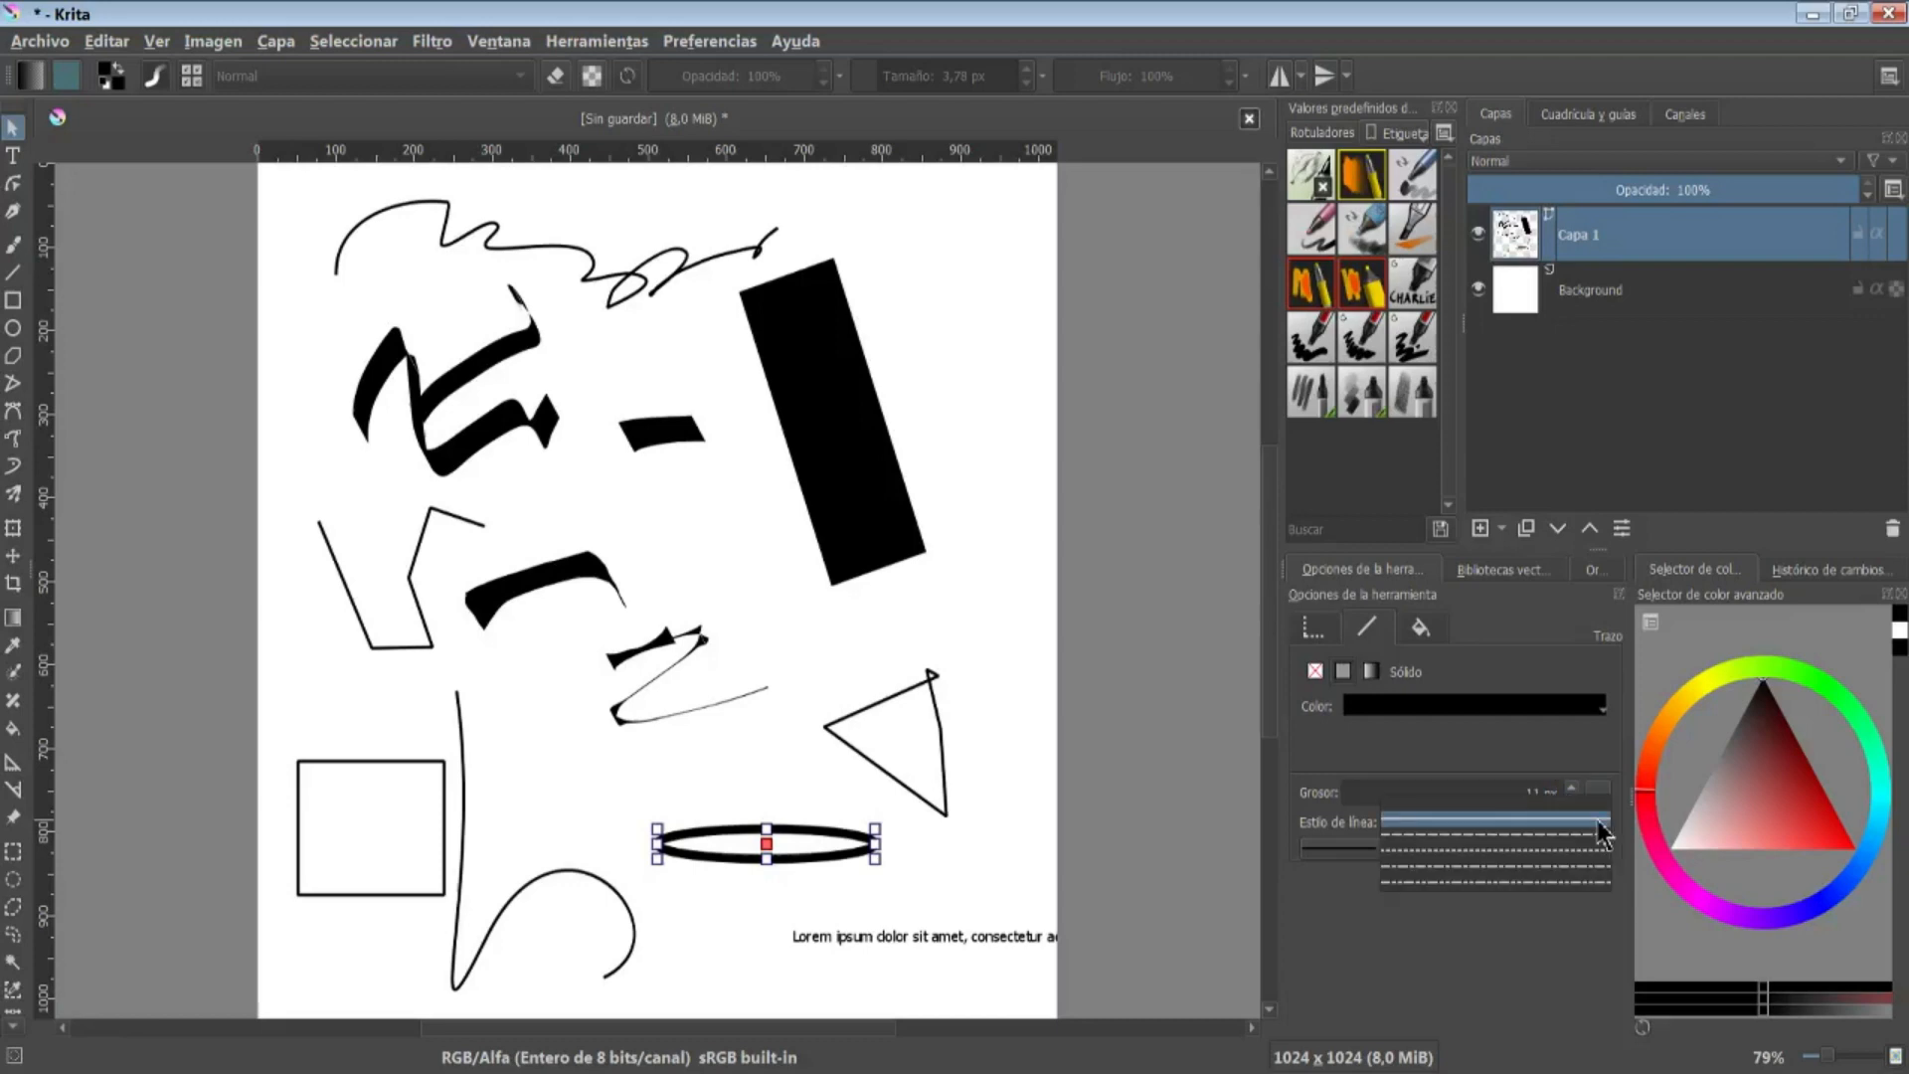
left_click(1529, 851)
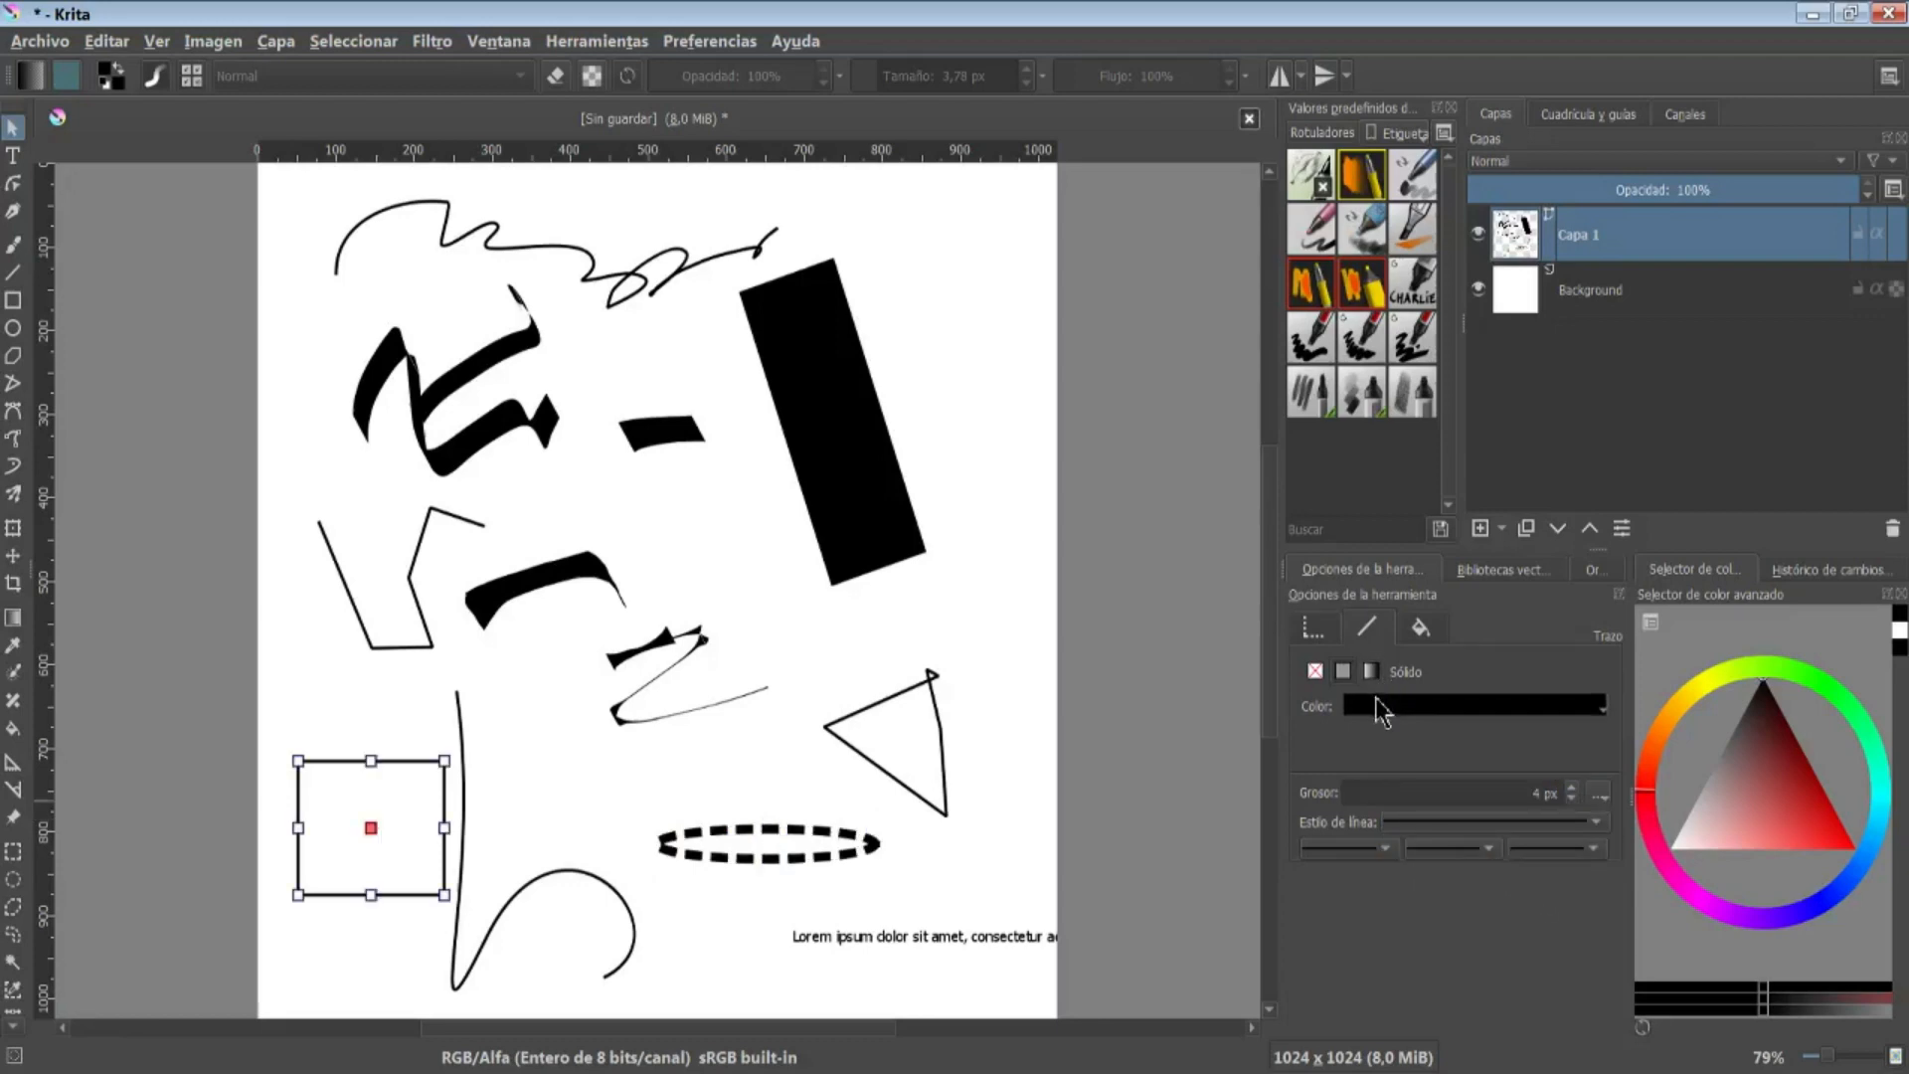
Give the rectangle in the canvas's lower left an orange outline and a solid teal-green fill
left_click(1375, 704)
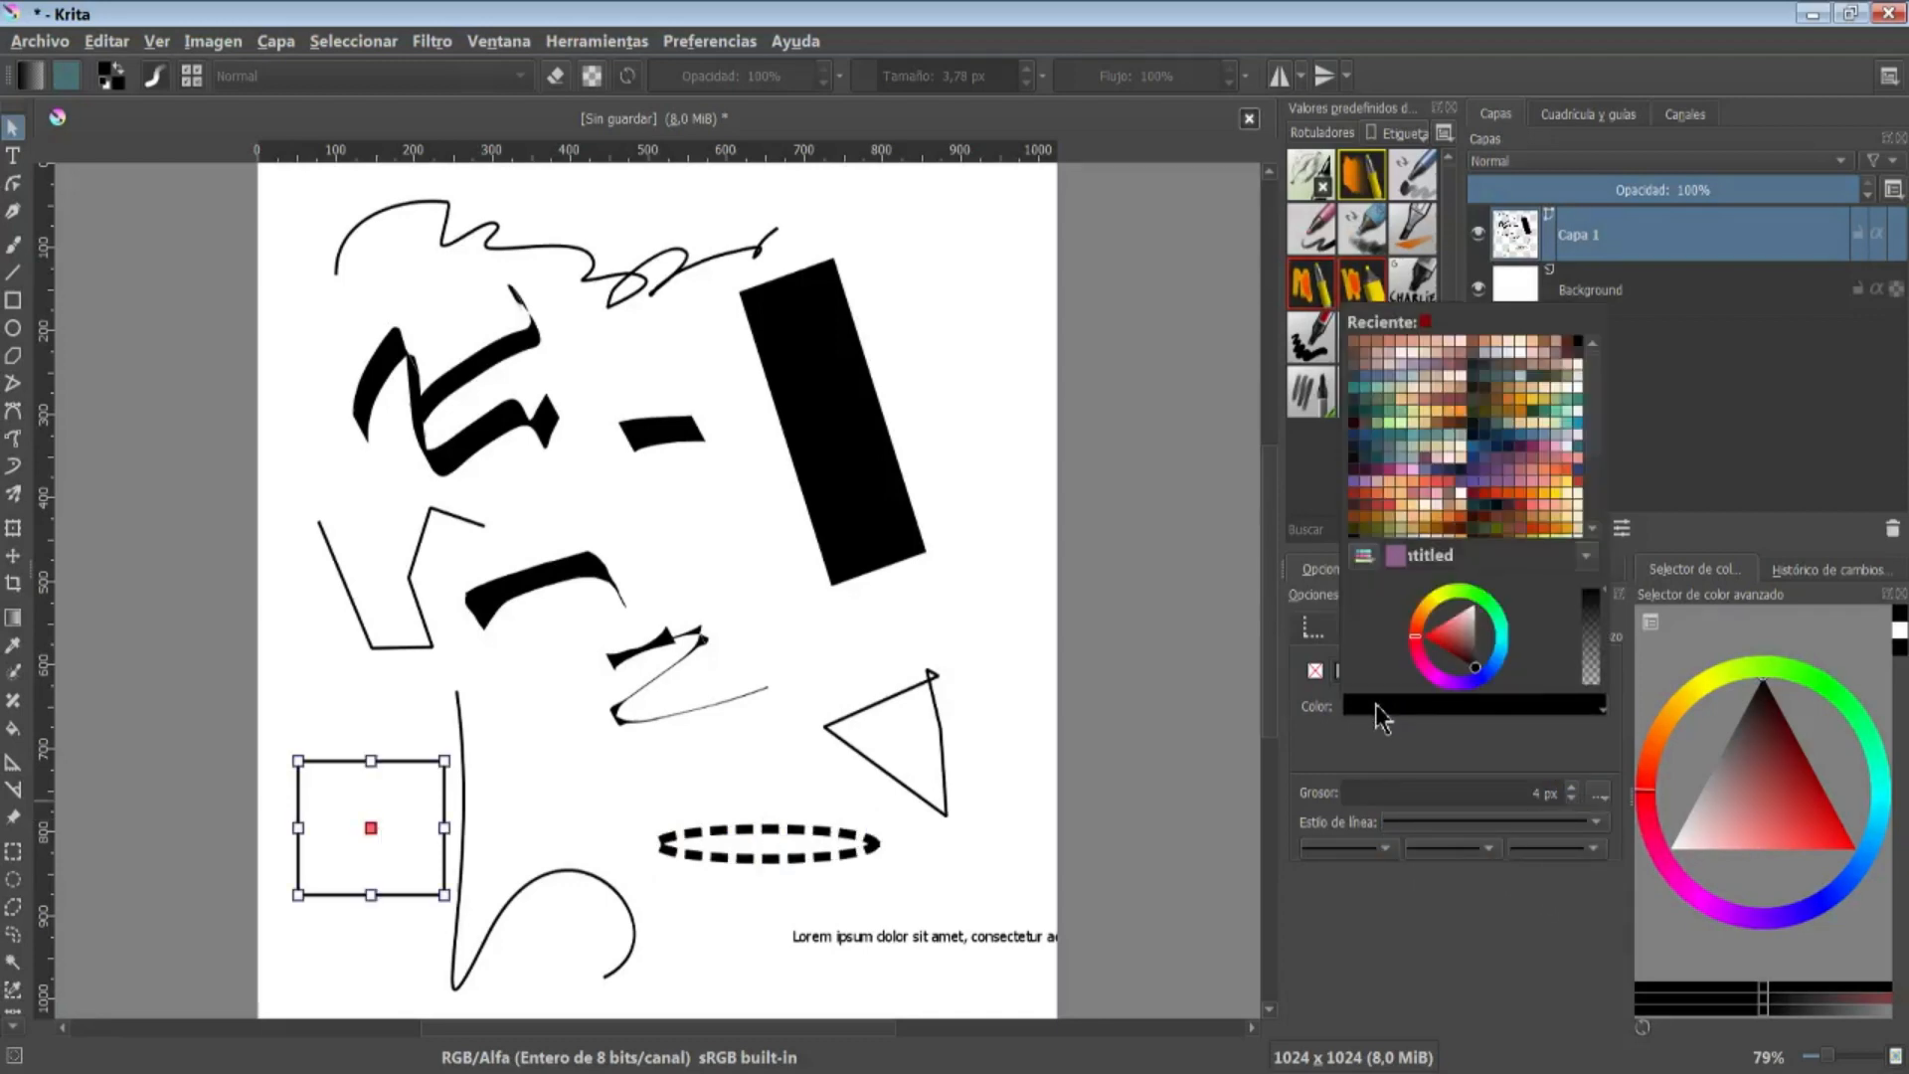
left_click(1376, 497)
left_click(1421, 626)
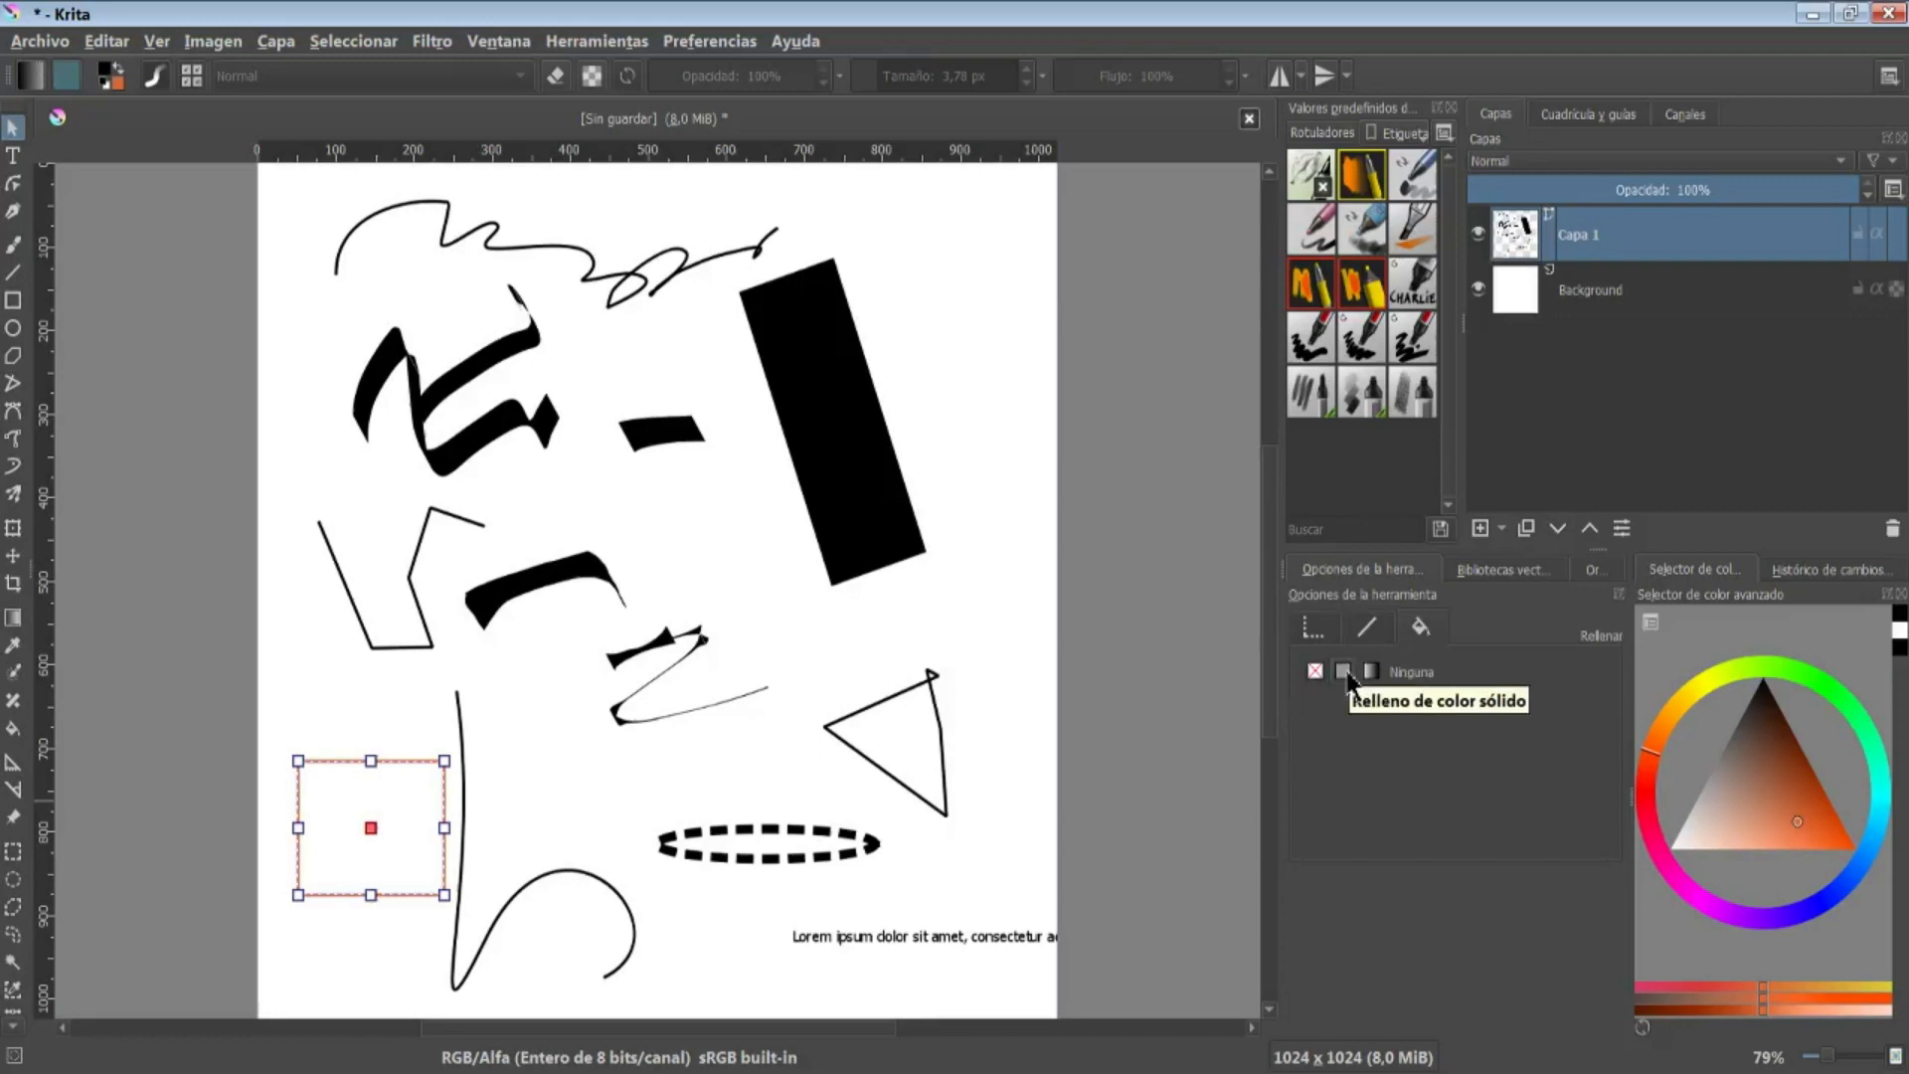
left_click(1343, 671)
left_click(1427, 706)
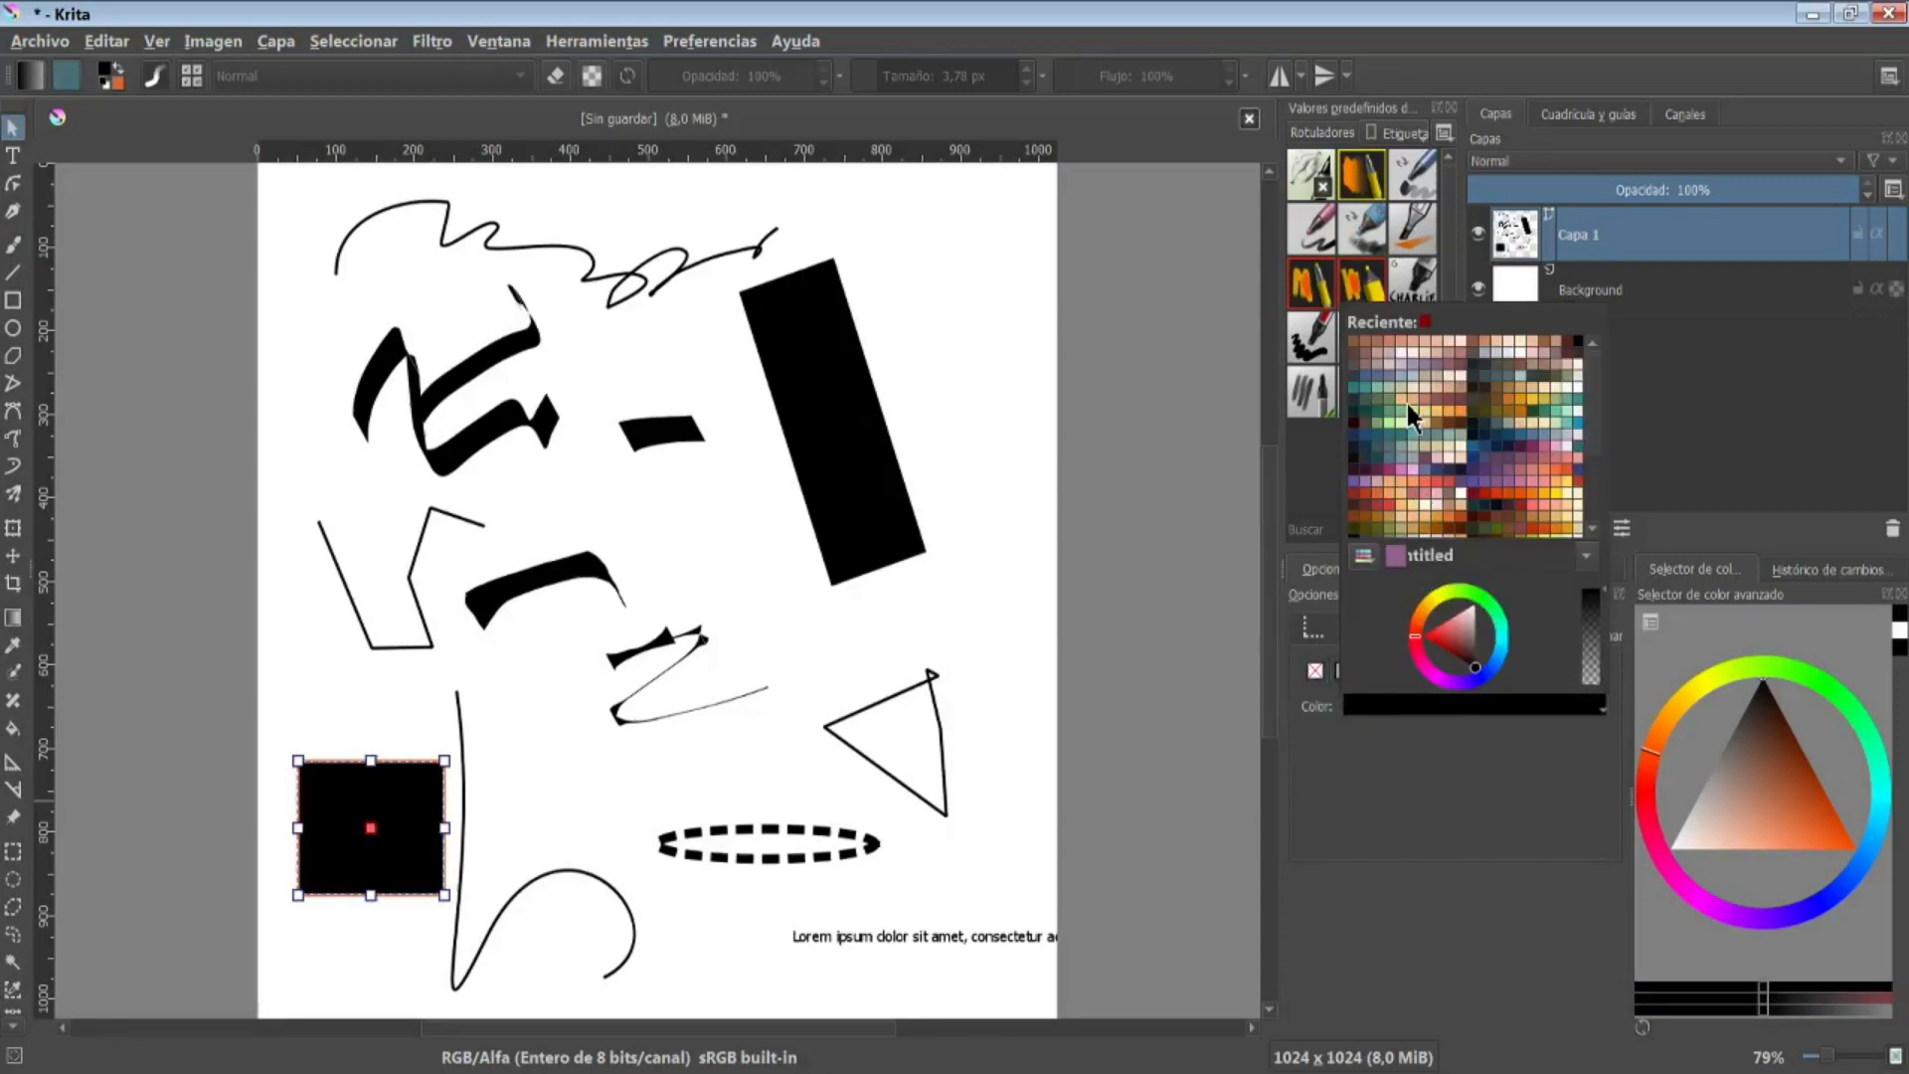
left_click(1402, 522)
left_click(1428, 706)
left_click(1564, 428)
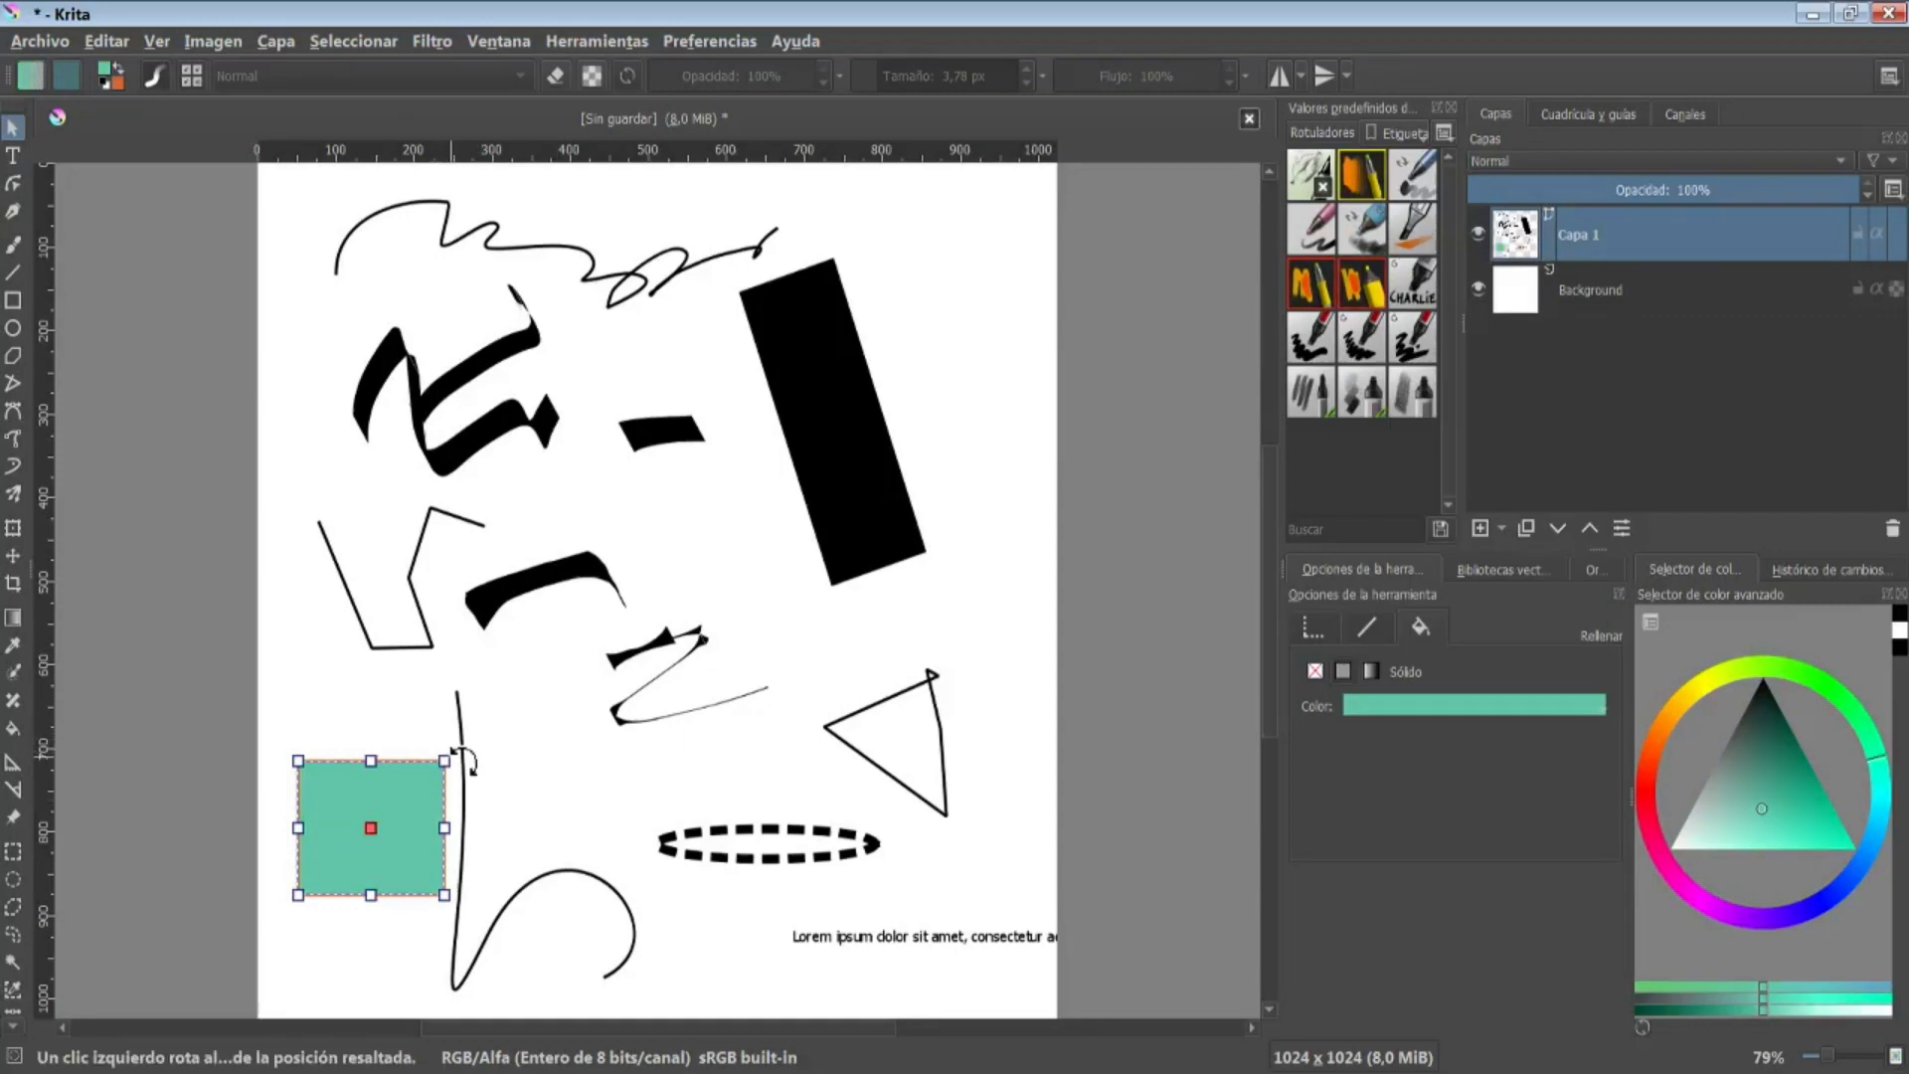
Rotate the teal rectangle slightly and enlarge it to cover most of the canvas's left half
left_click_drag(464, 758, 412, 784)
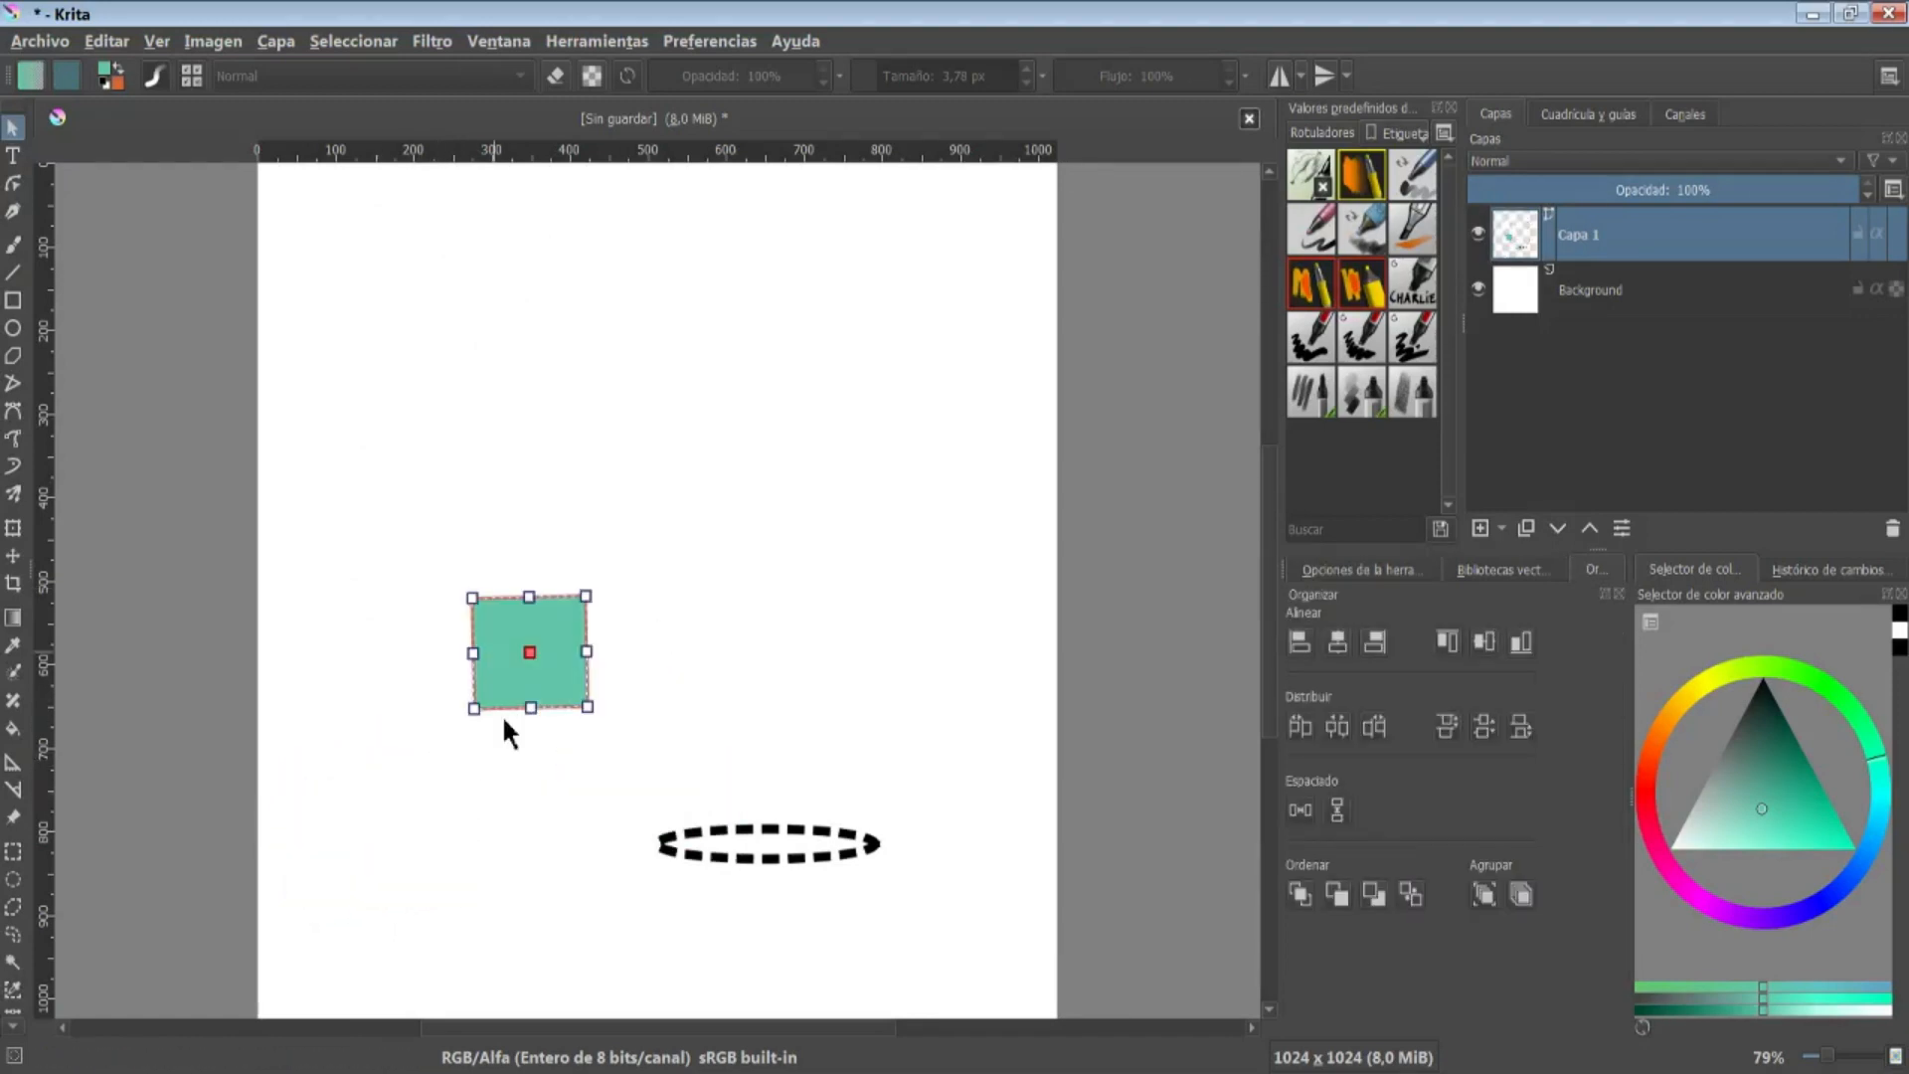
left_click_drag(589, 711, 733, 865)
left_click_drag(469, 588, 320, 414)
Enlarge the dashed ellipse into a tall oval and move it to overlap the teal rectangle's right side
left_click(766, 845)
mouse_move(875, 823)
left_mouse_down()
mouse_move(816, 624)
mouse_move(995, 379)
left_mouse_up()
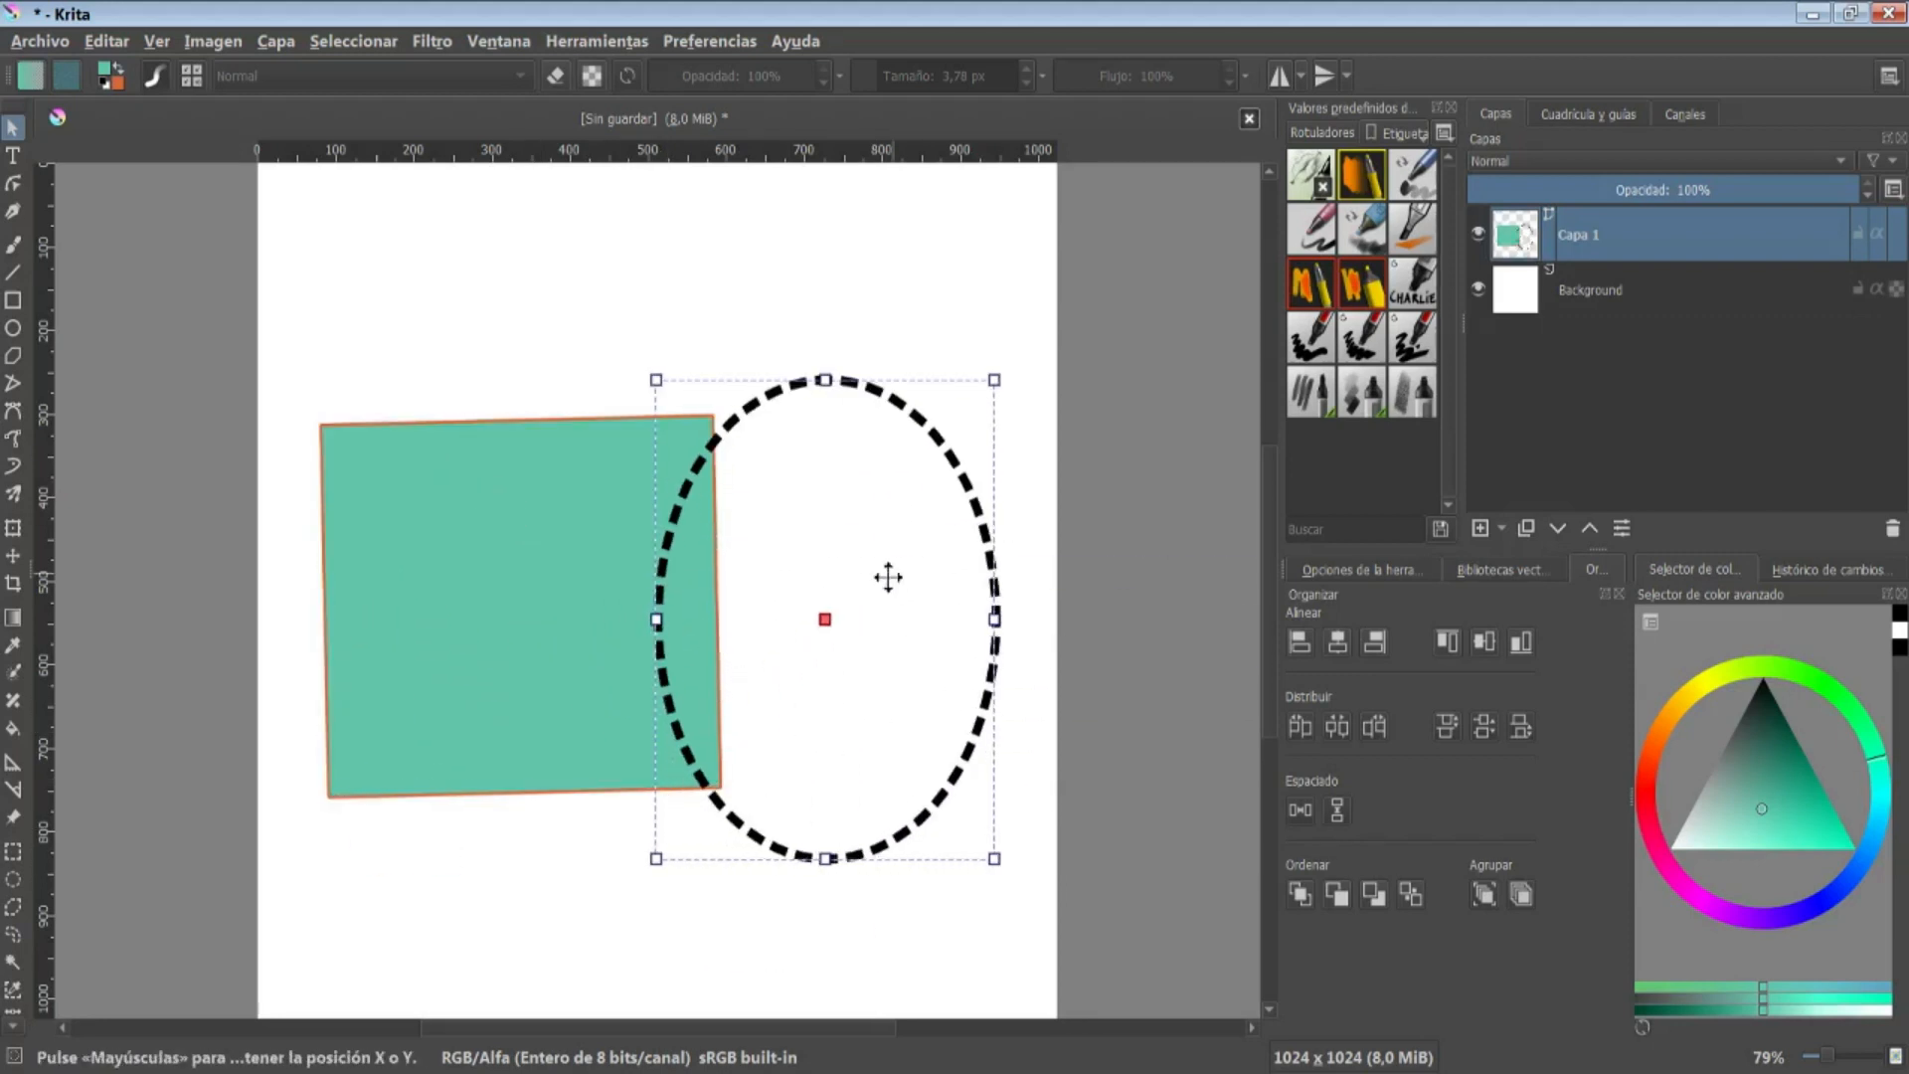
left_click_drag(885, 575, 788, 548)
left_click_drag(875, 636, 937, 650)
Fill the oval with a linear gradient preset running from blue through green and purple to yellow, and shift its stops towards the middle
left_click(1362, 570)
left_click(1421, 629)
left_click(1372, 672)
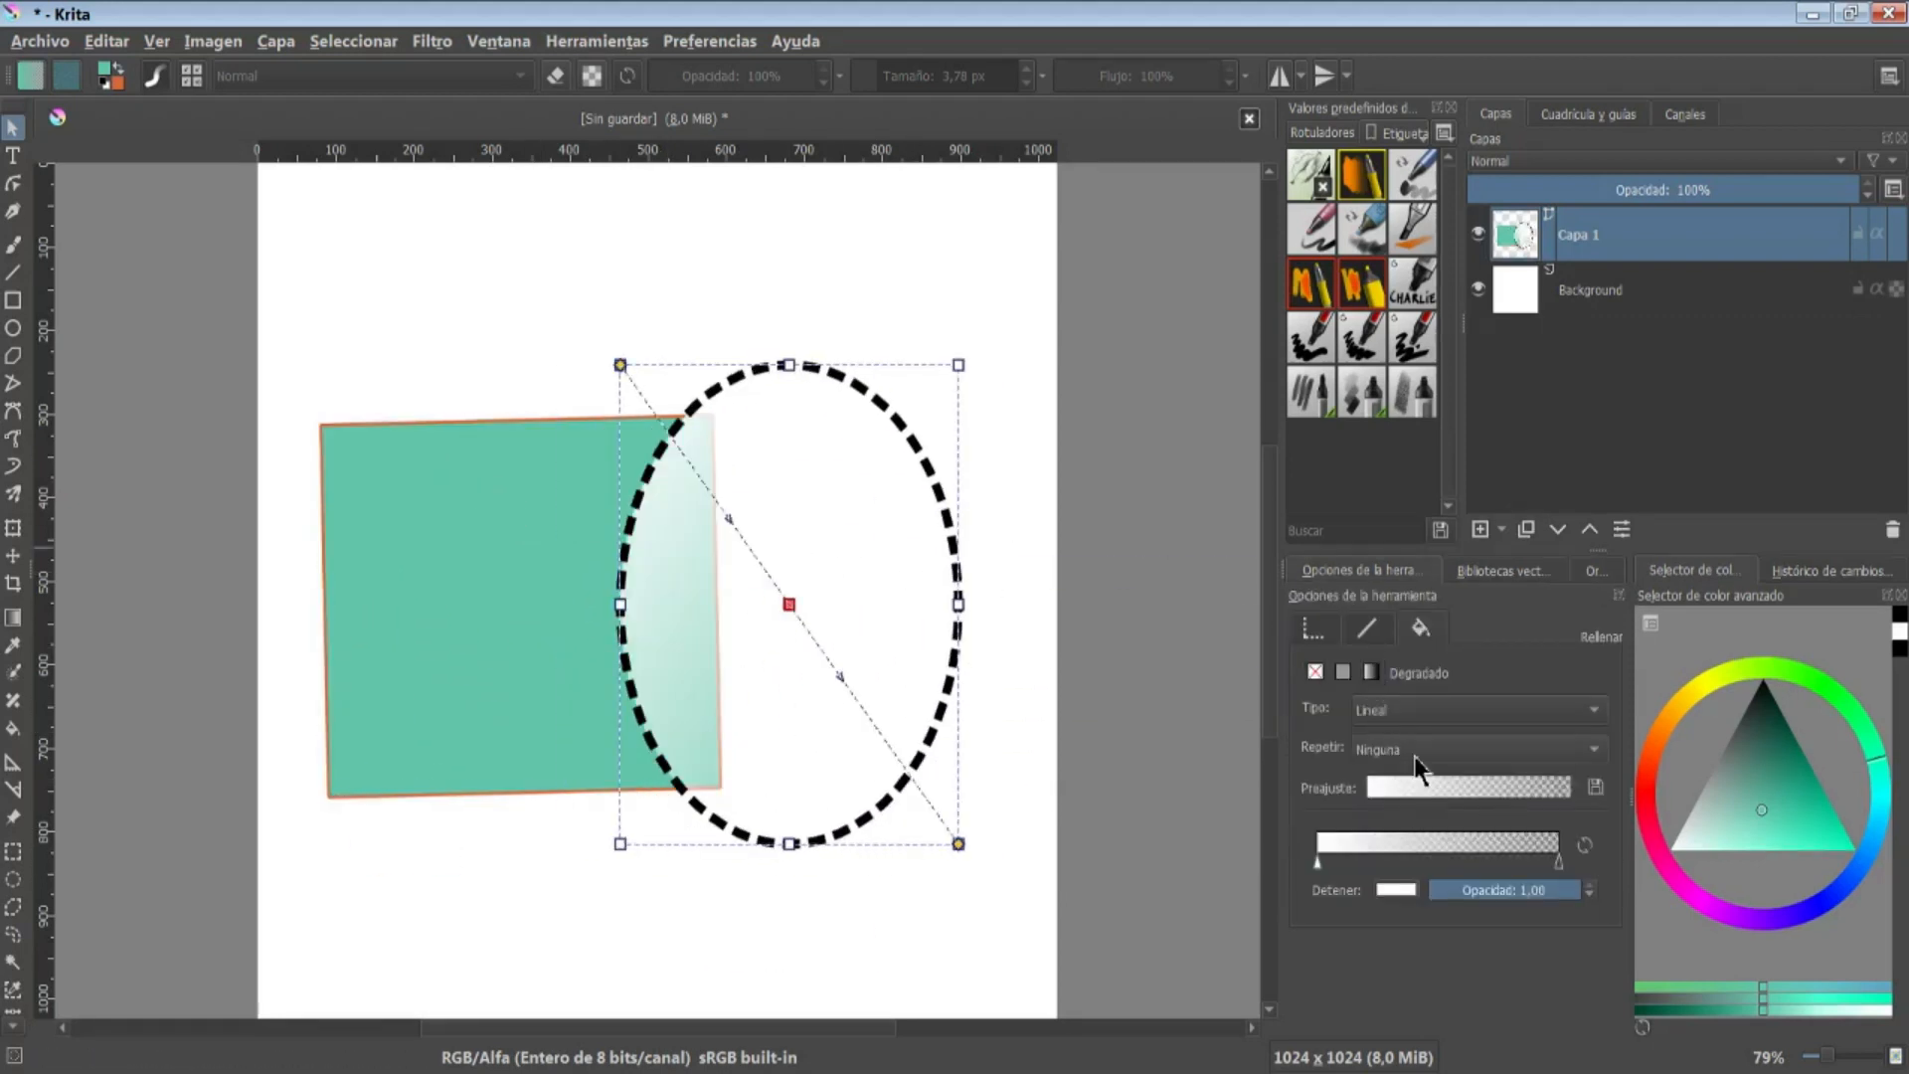
left_click(1457, 787)
left_click(1455, 863)
left_click(1352, 861)
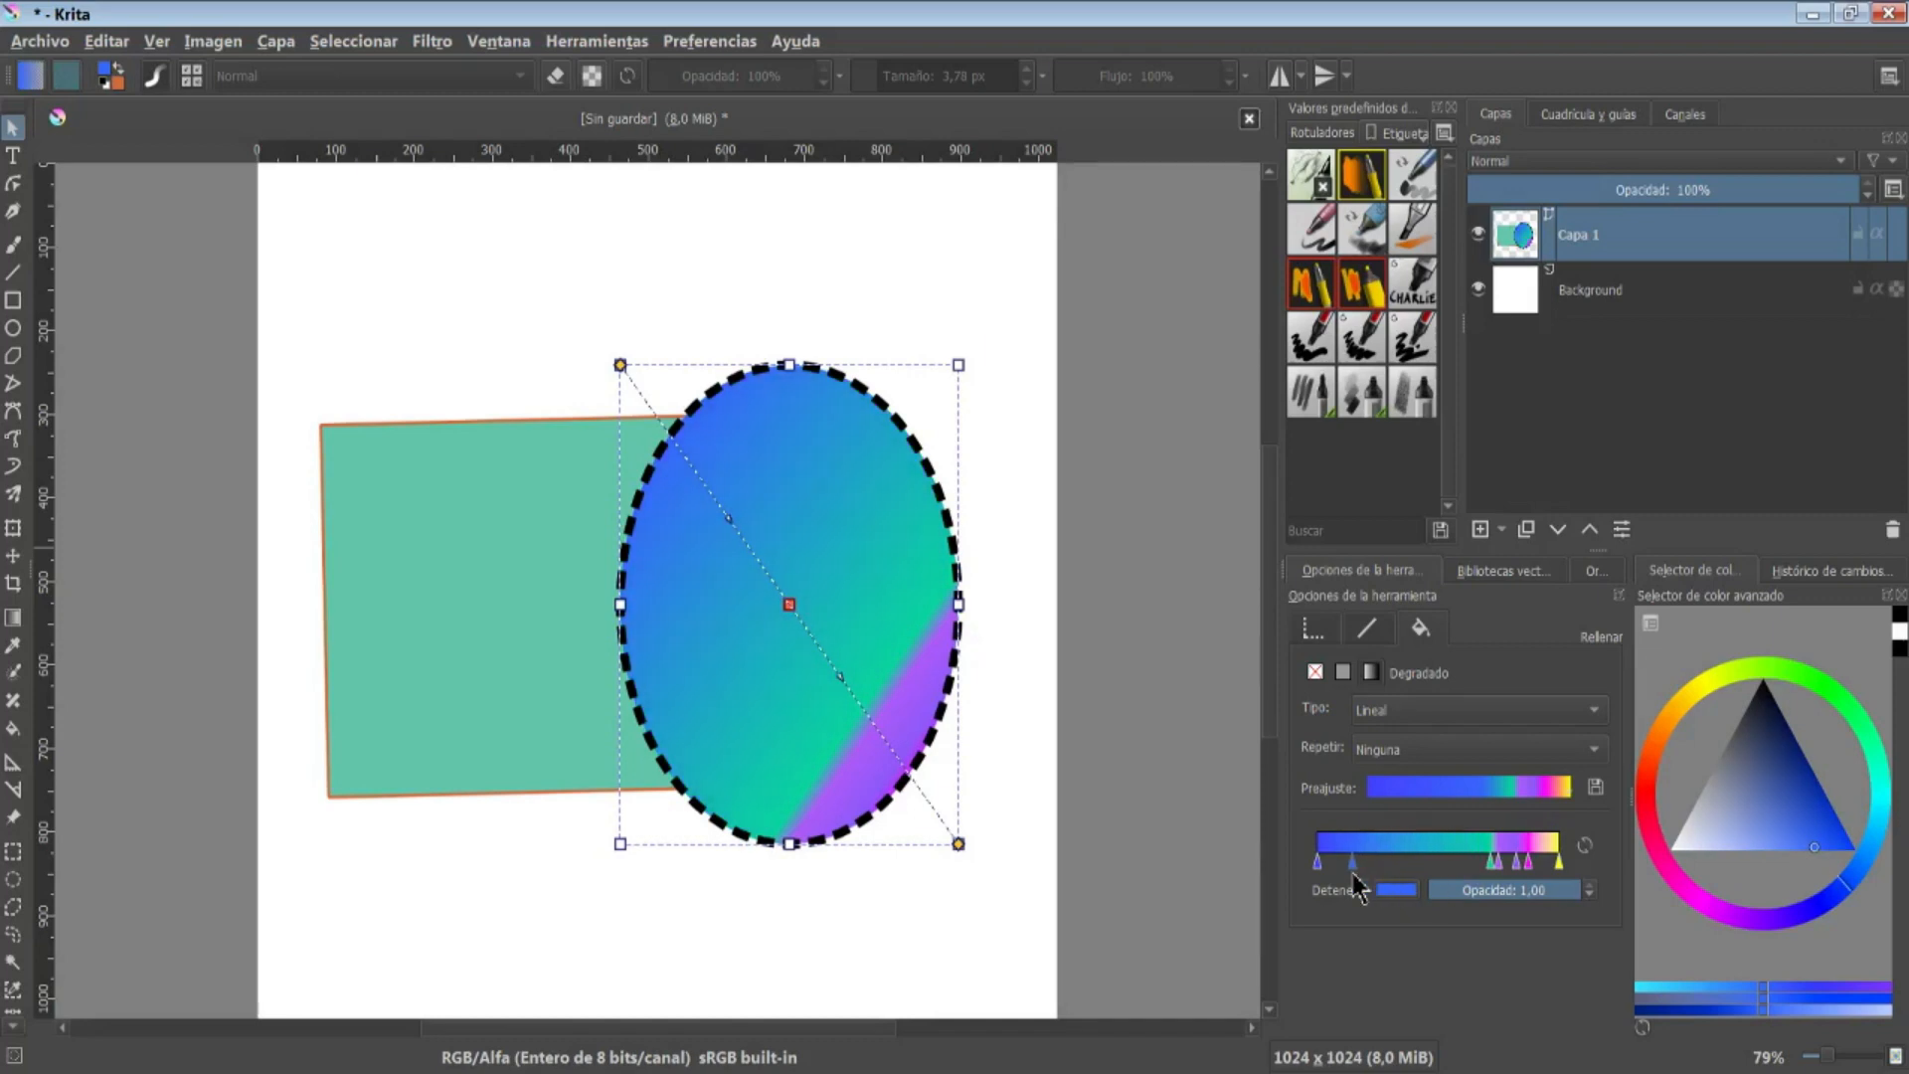
left_click_drag(1353, 871, 1429, 863)
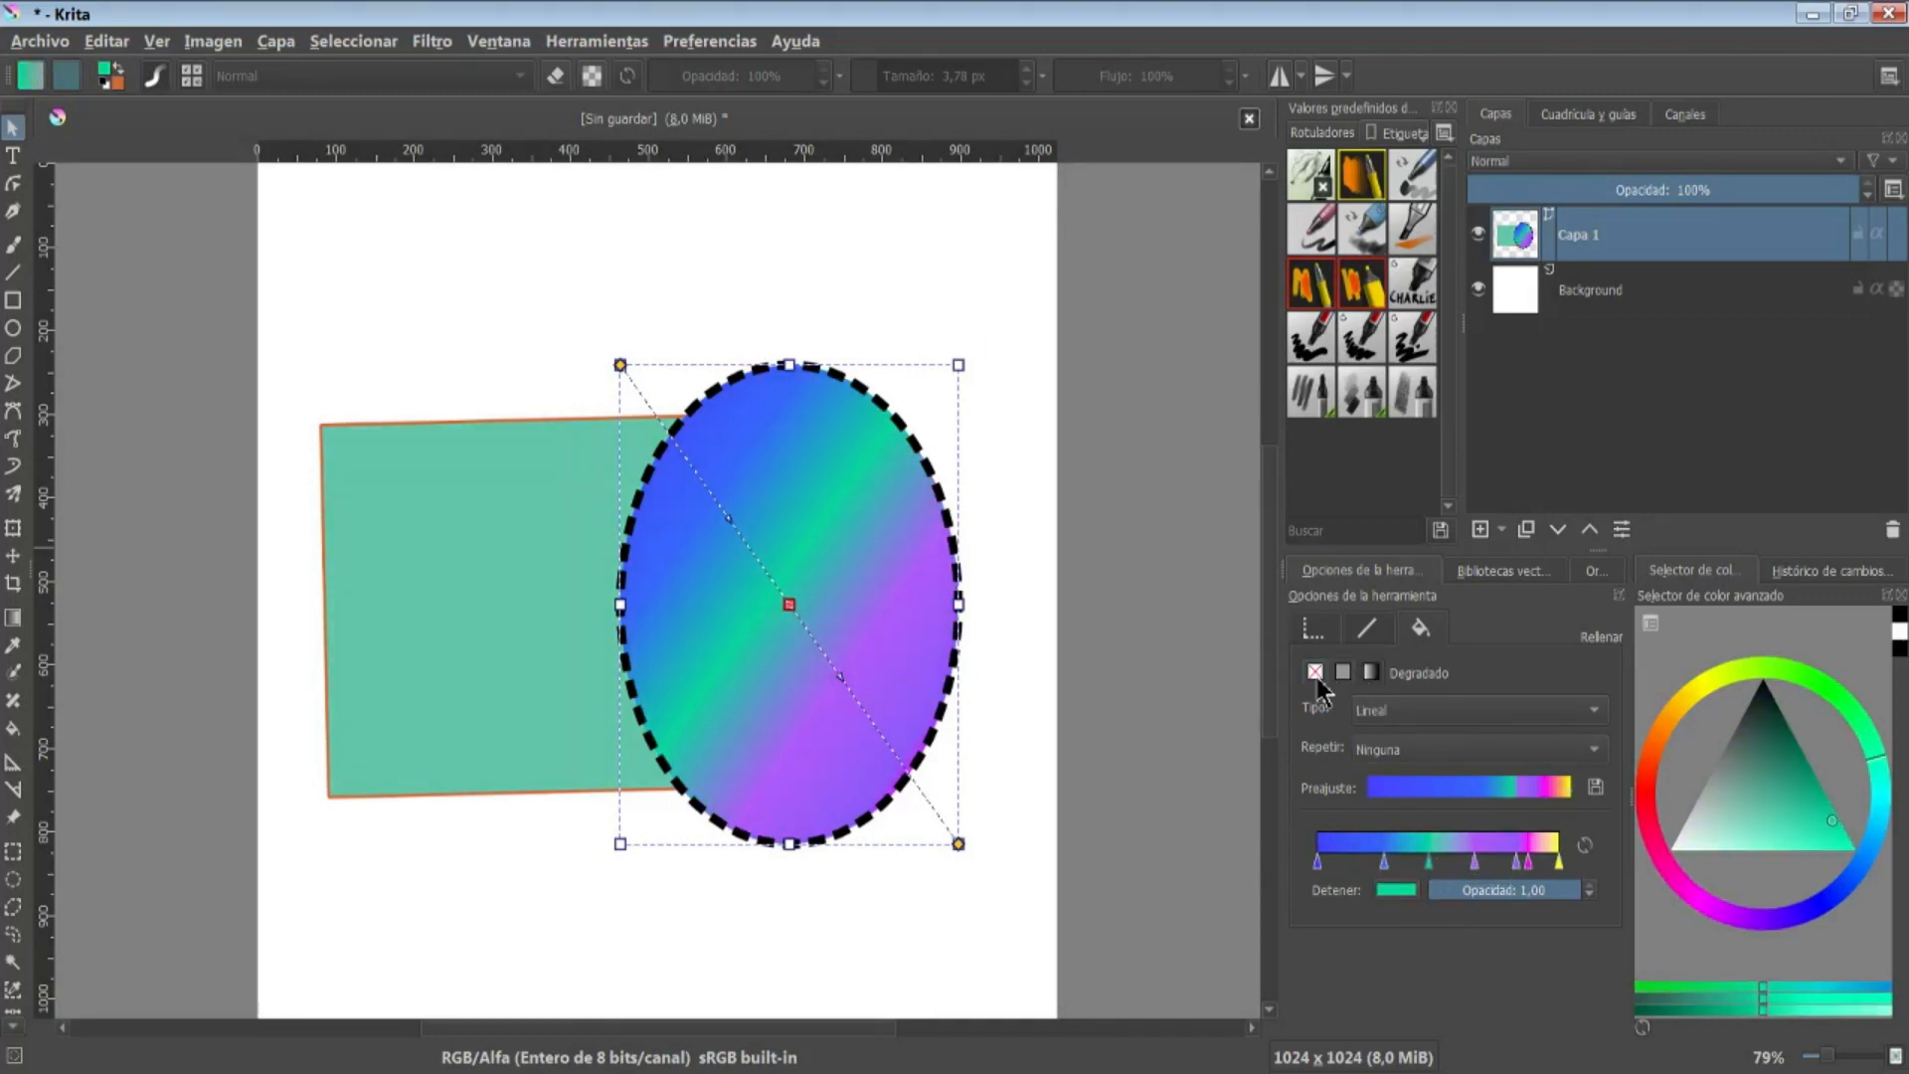
Try the oval without any fill and undo the change
left_click(1315, 672)
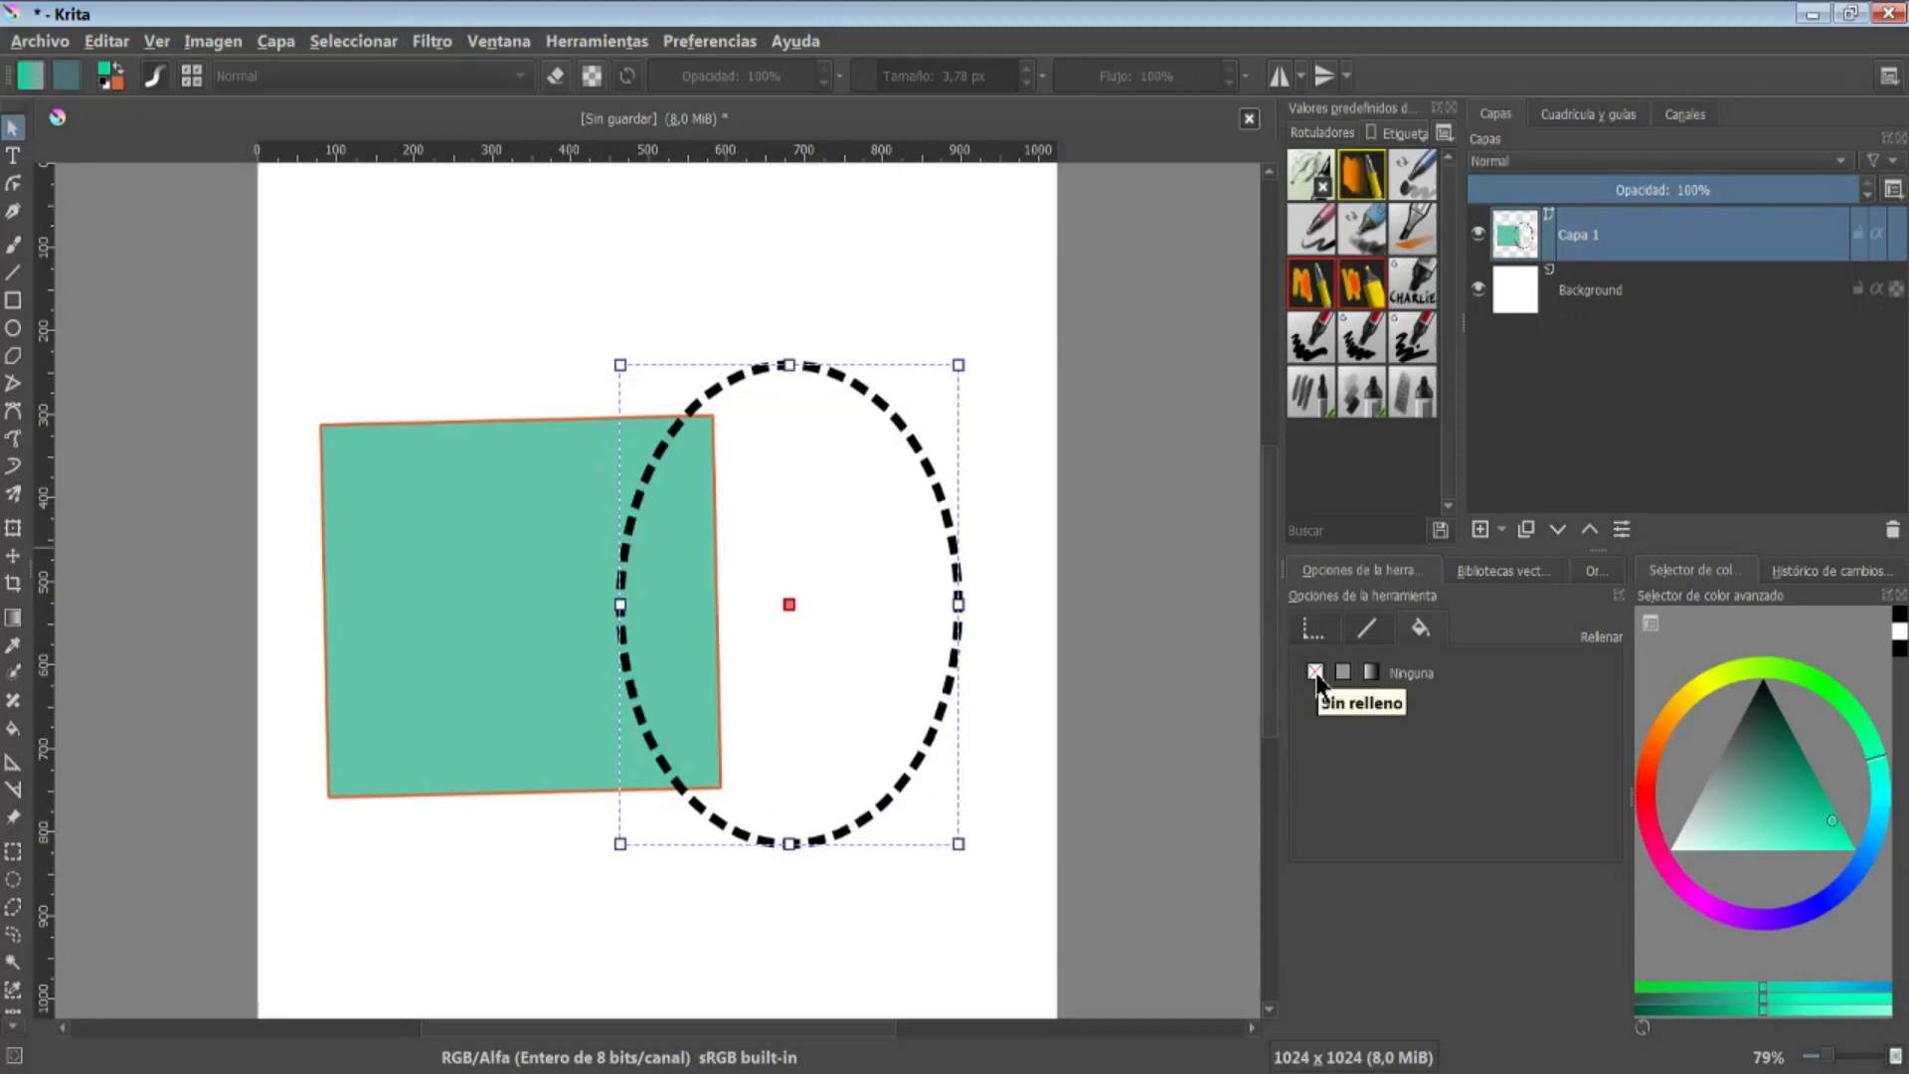
key("ctrl+z")
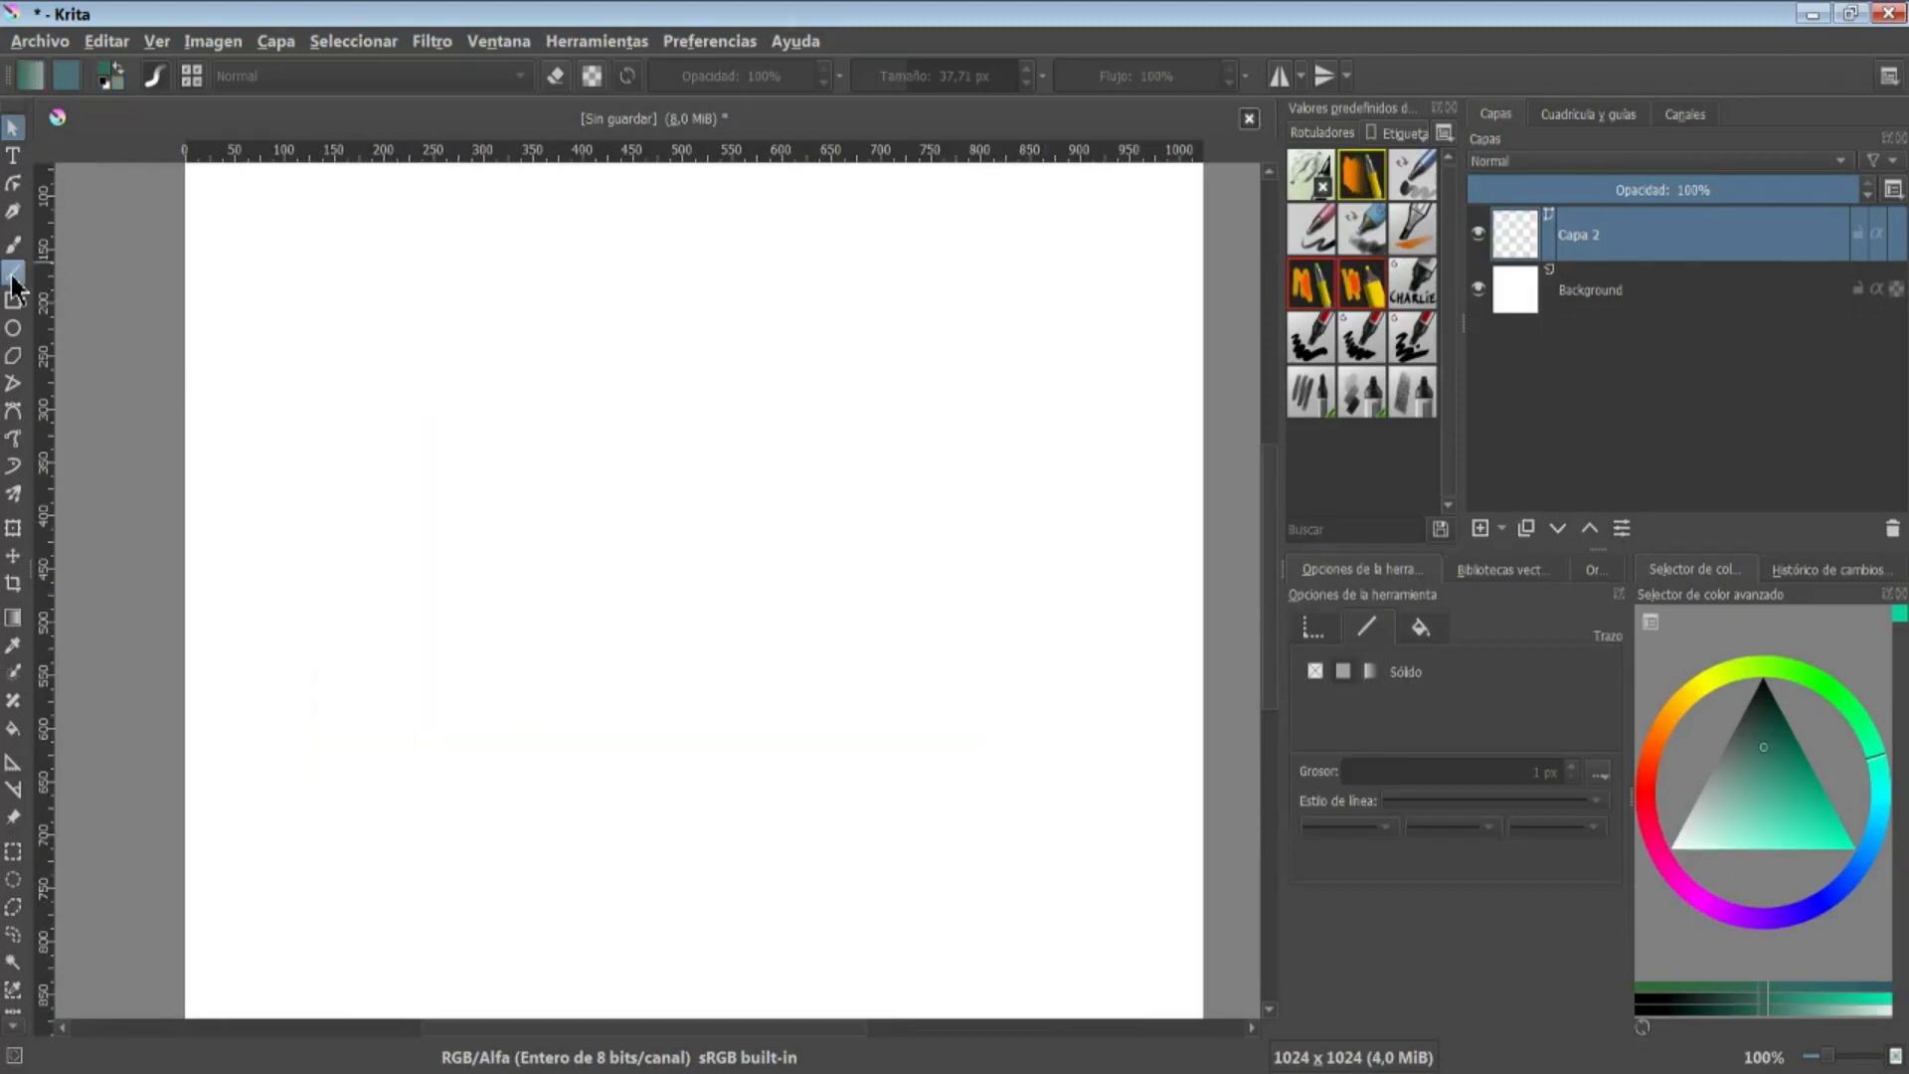
Draw a dark green straight line about 38 px thick on Capa 2, diagonally from the canvas's upper left to its lower right
left_click(13, 275)
left_click_drag(342, 321, 999, 831)
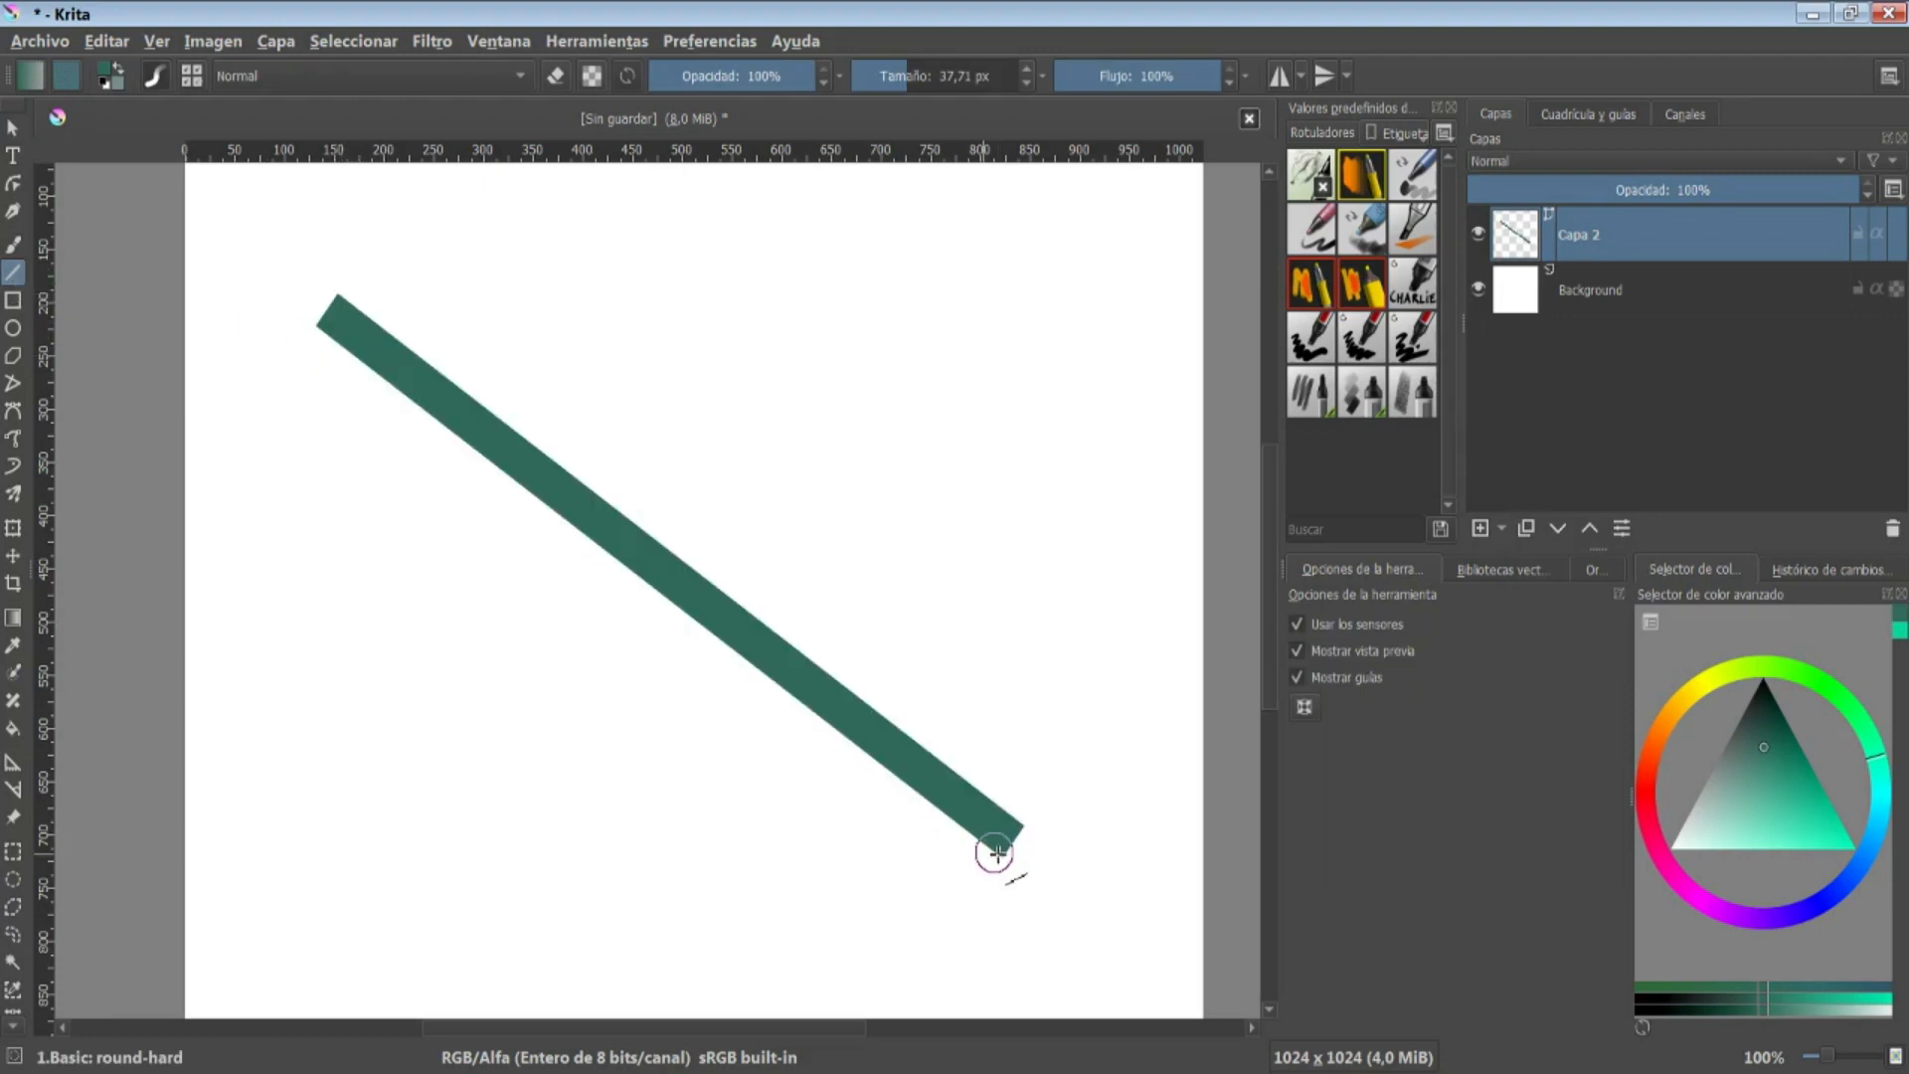
Change the stroke color of the thick diagonal line to coral red
left_click(13, 127)
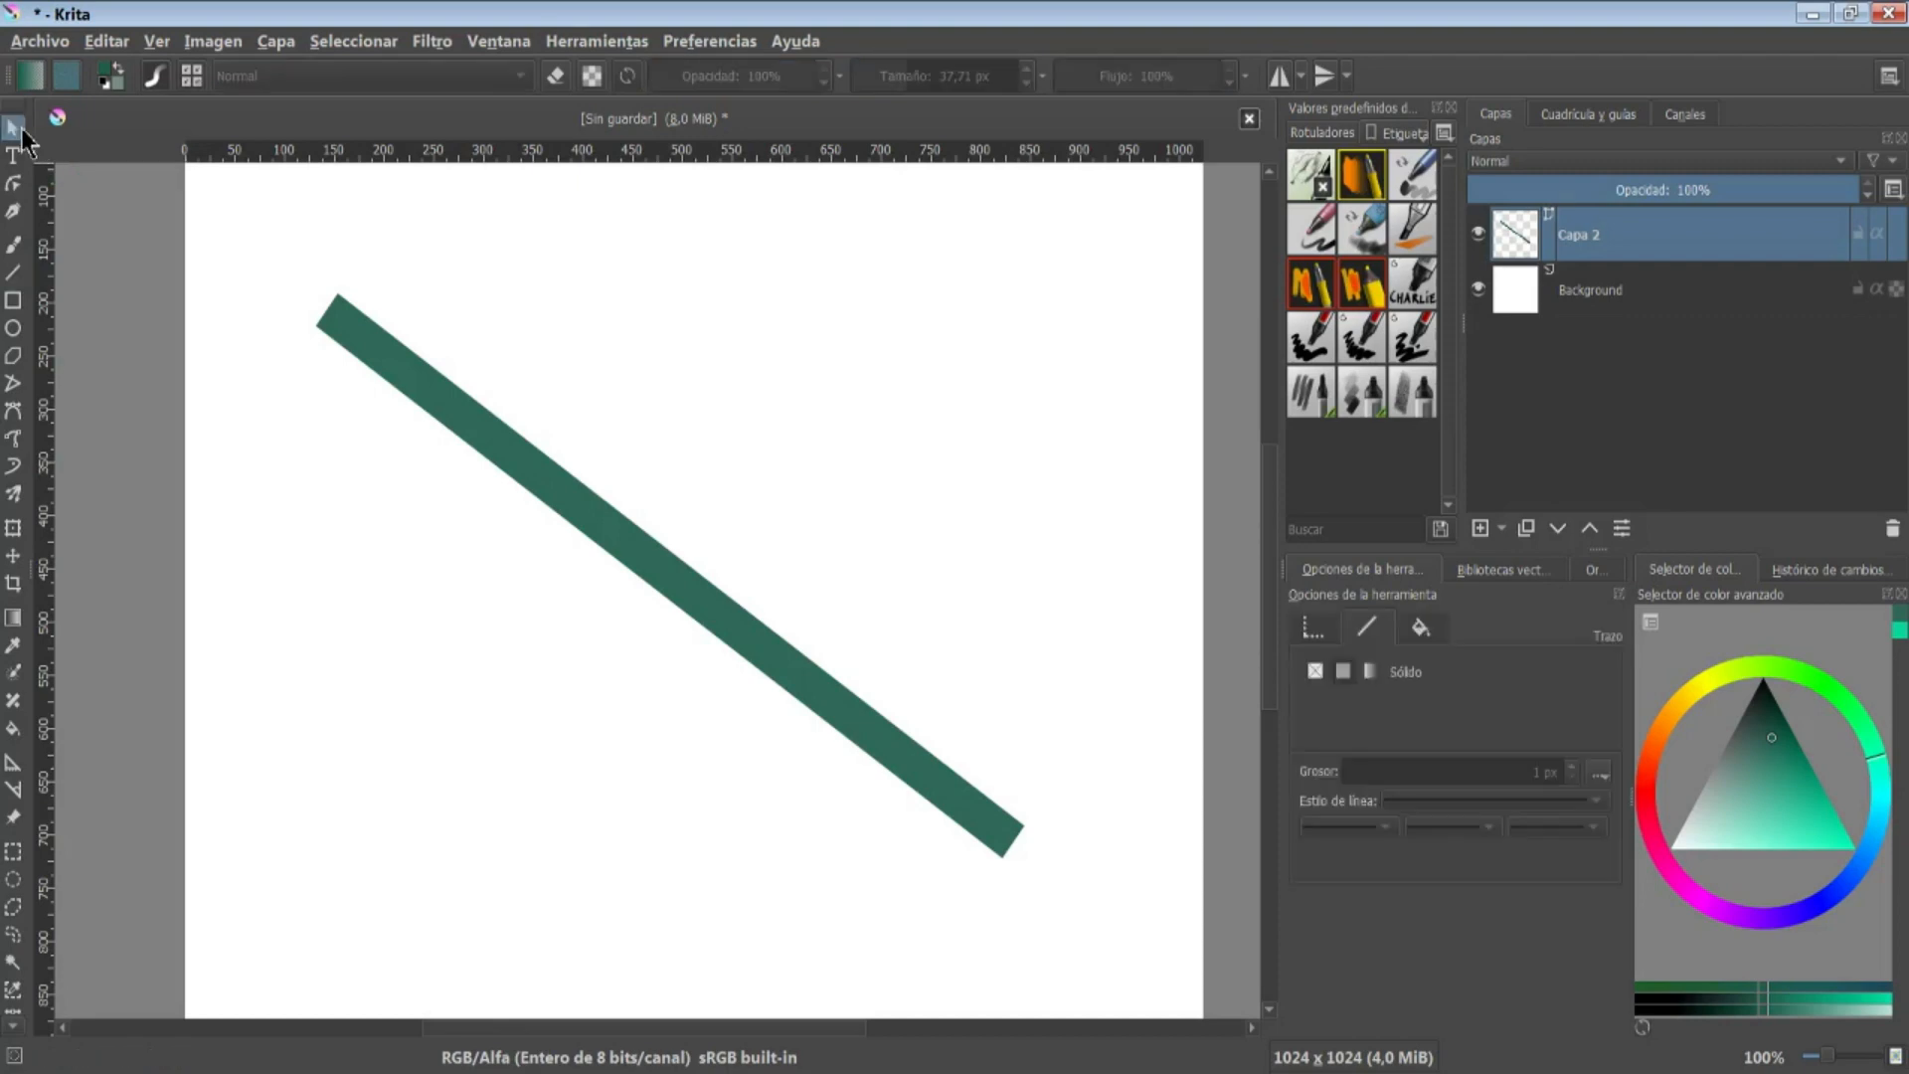
left_click(696, 594)
mouse_move(1735, 770)
left_mouse_down()
mouse_move(1763, 782)
mouse_move(1765, 749)
left_mouse_up()
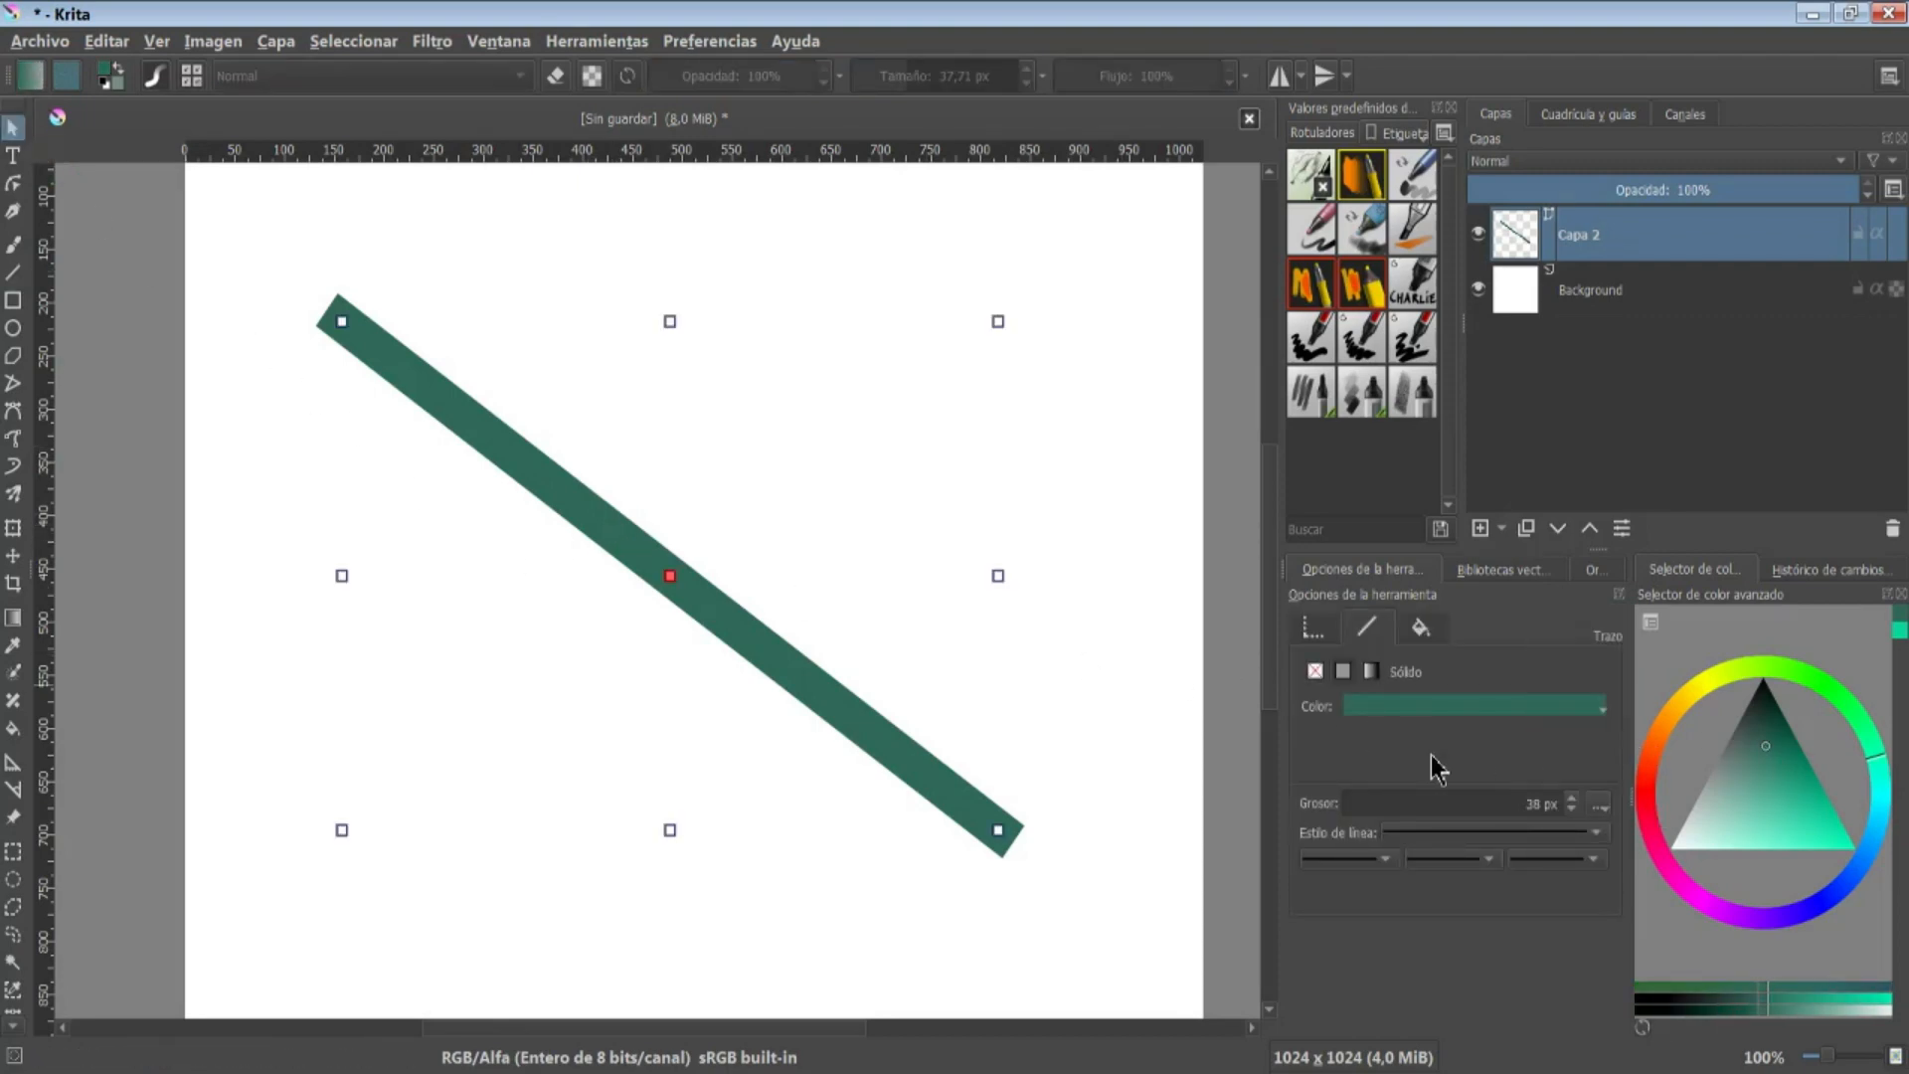
left_click(1462, 712)
left_click_drag(1460, 648, 1418, 651)
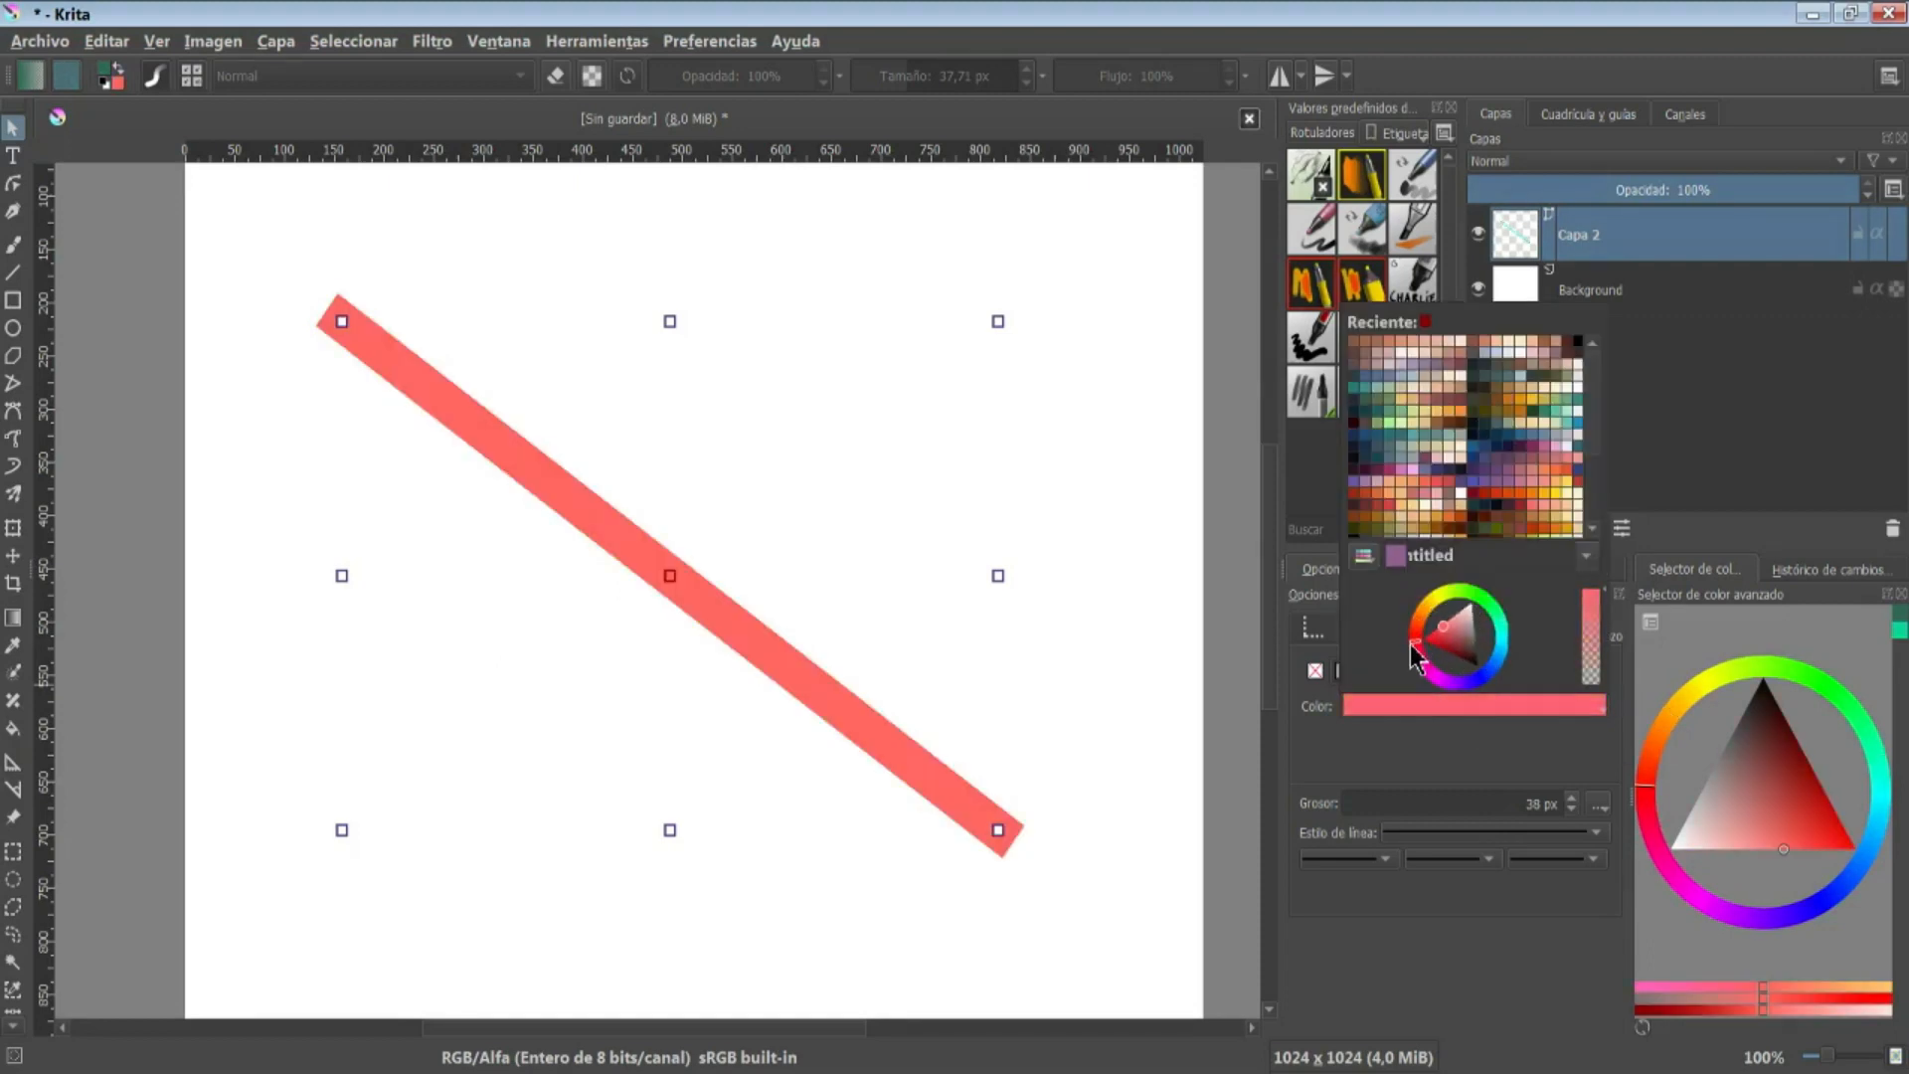
Add a large arrowhead marker to the lower-right end of the coral line and set its thickness to 23 px
left_click(1472, 879)
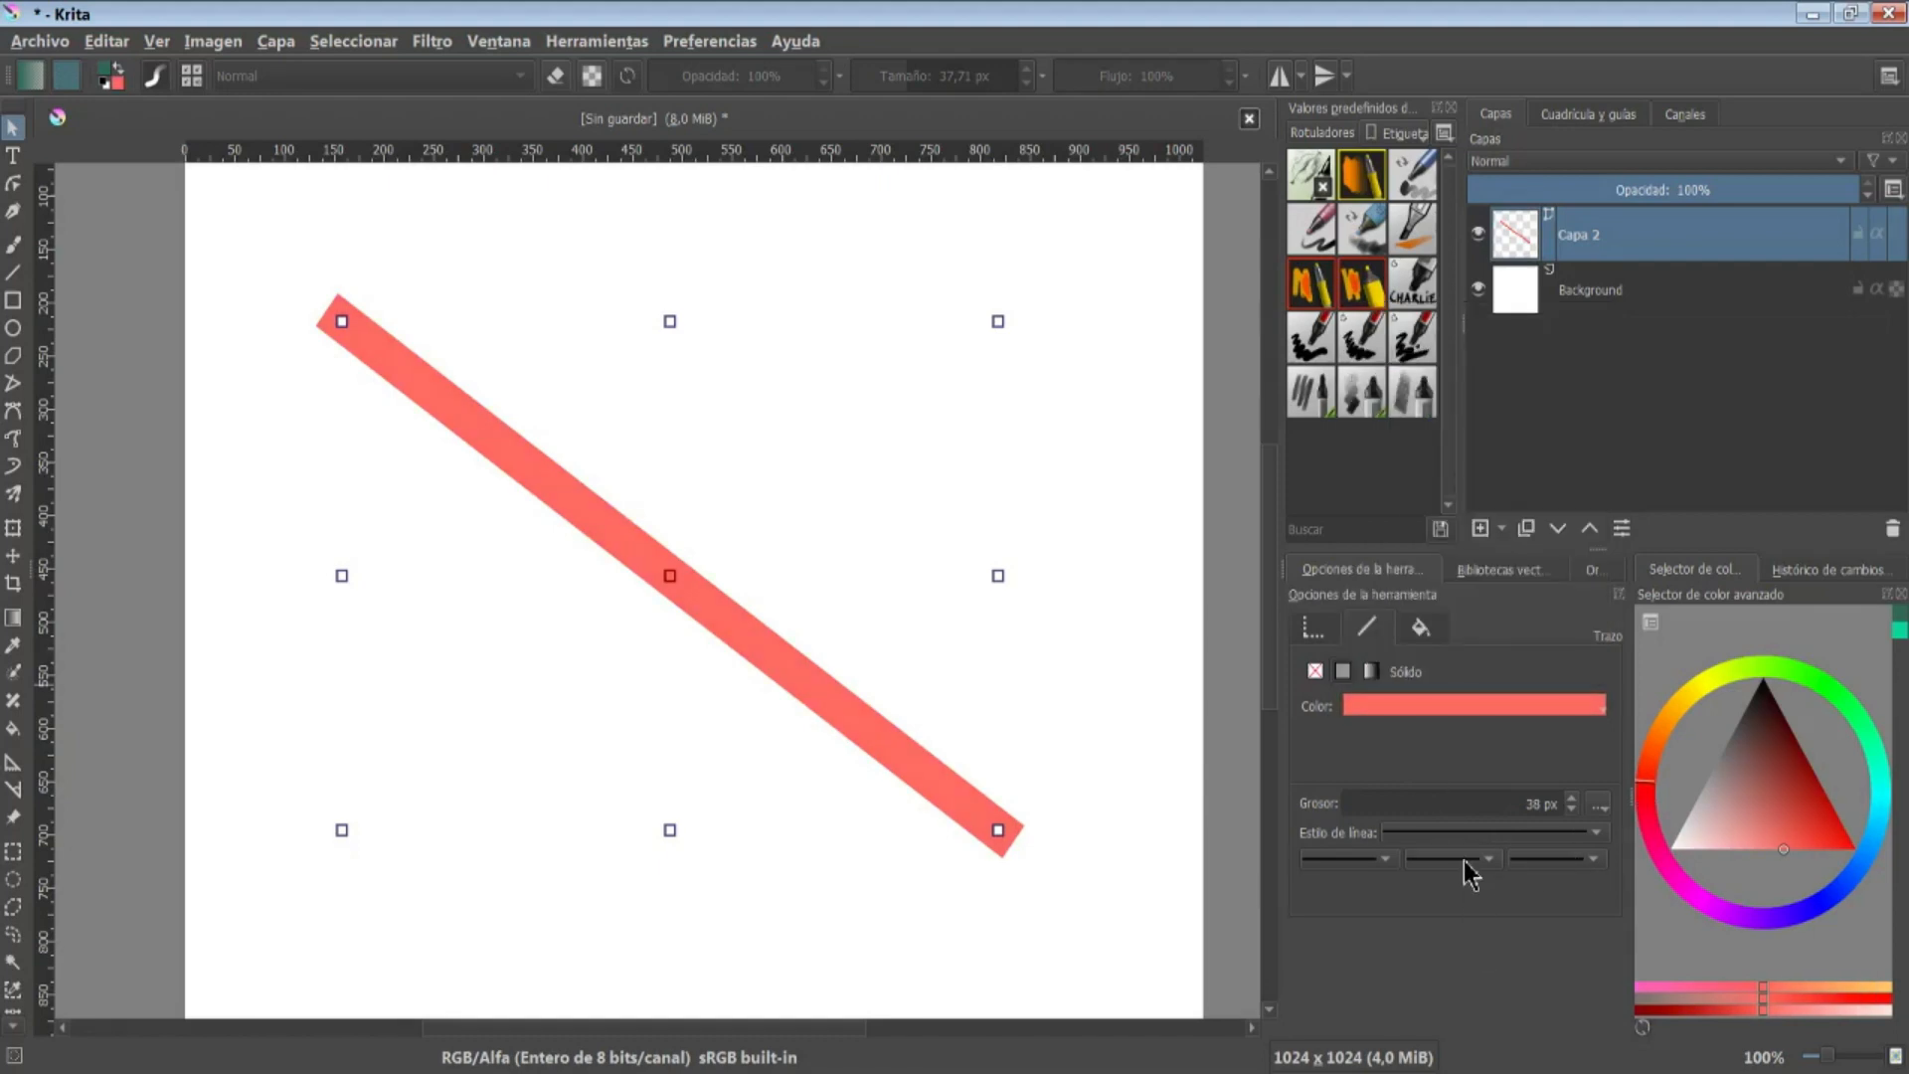
left_click(1556, 859)
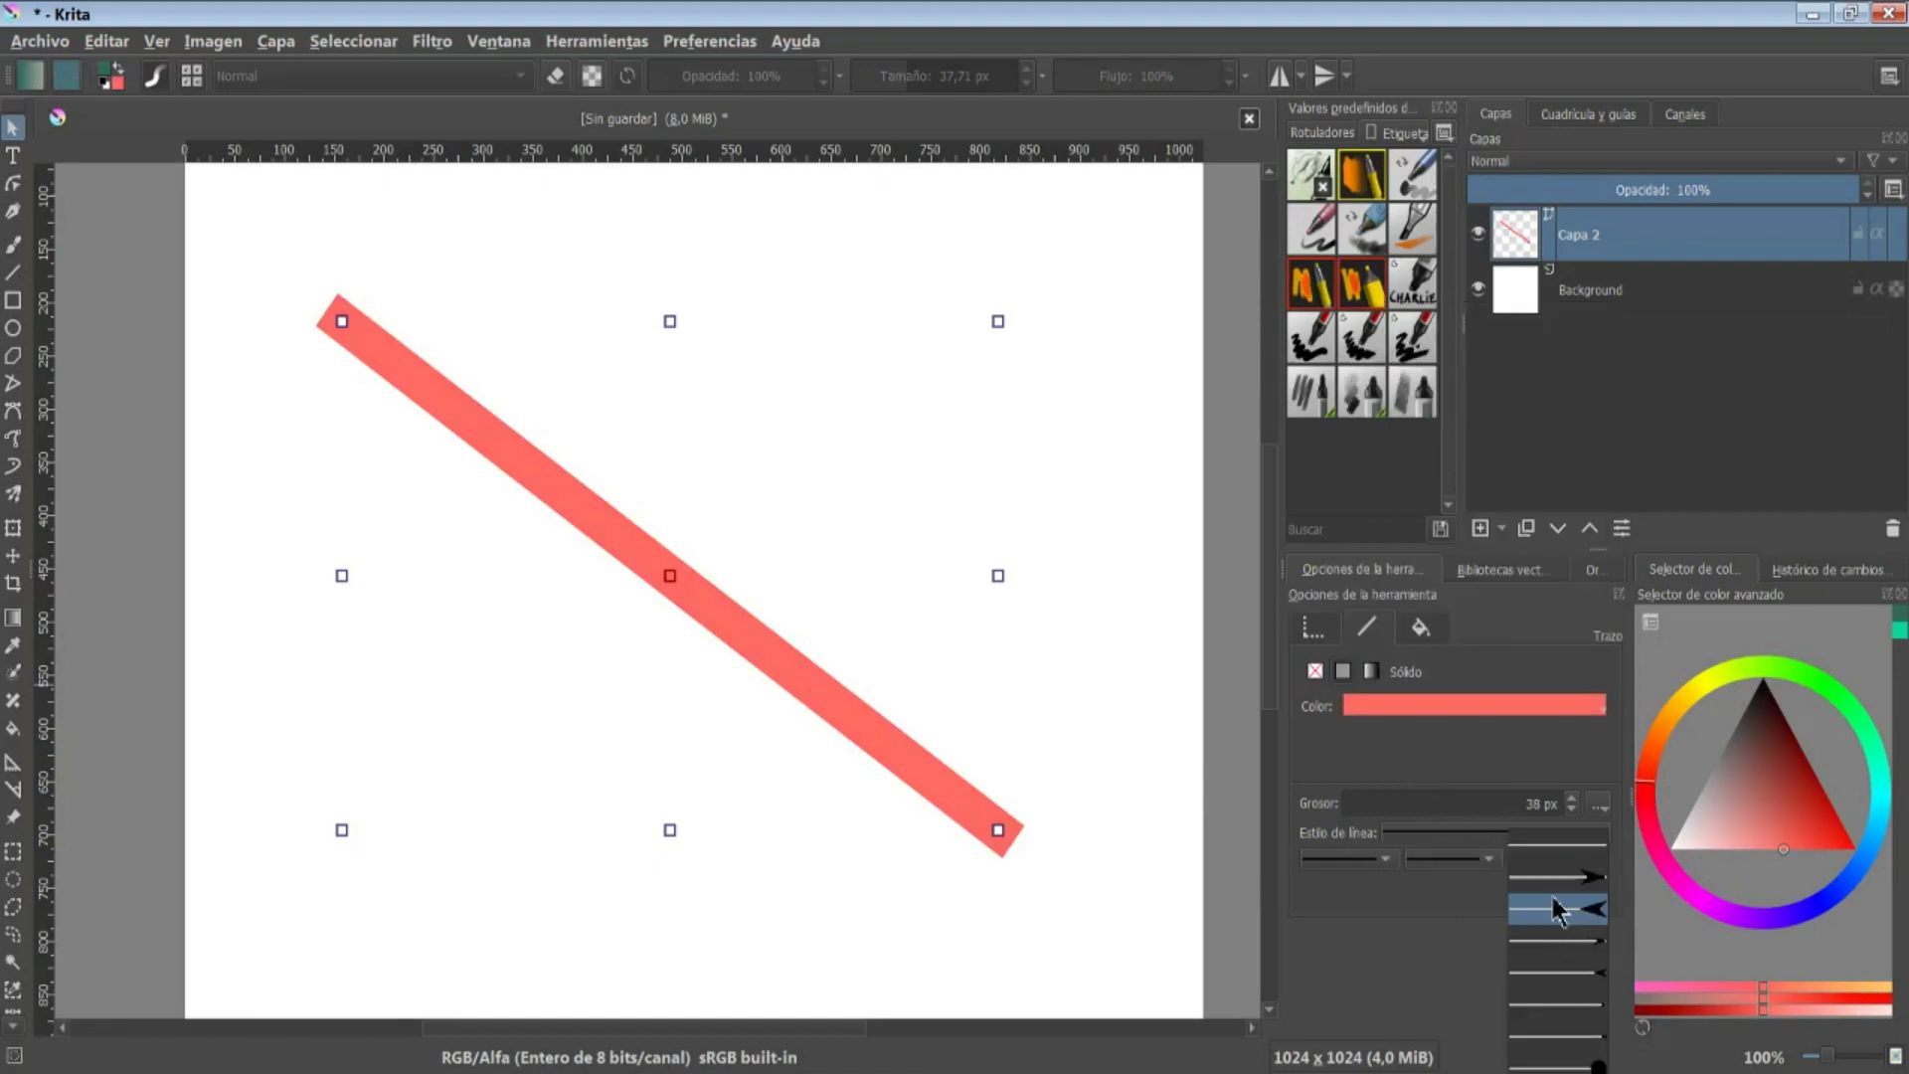
left_click(1556, 888)
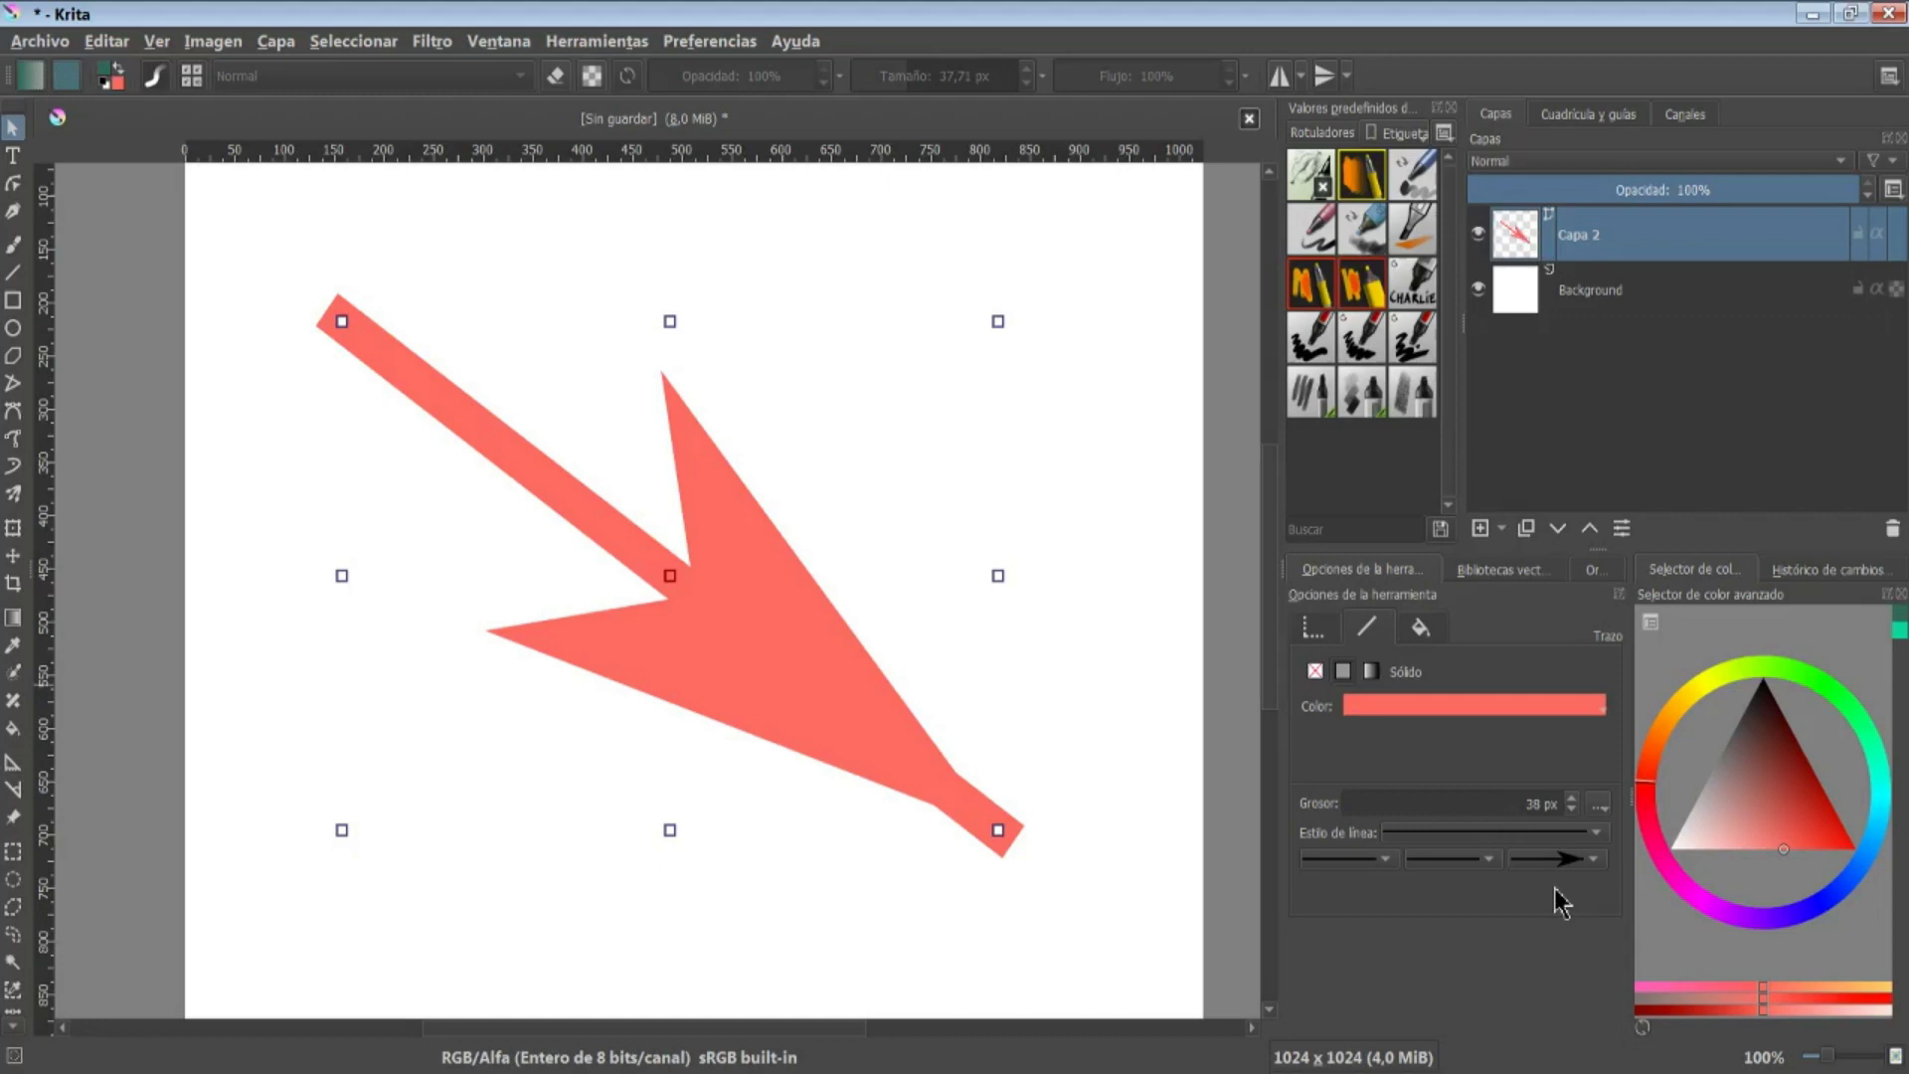
scroll(1575, 807, "down", 6)
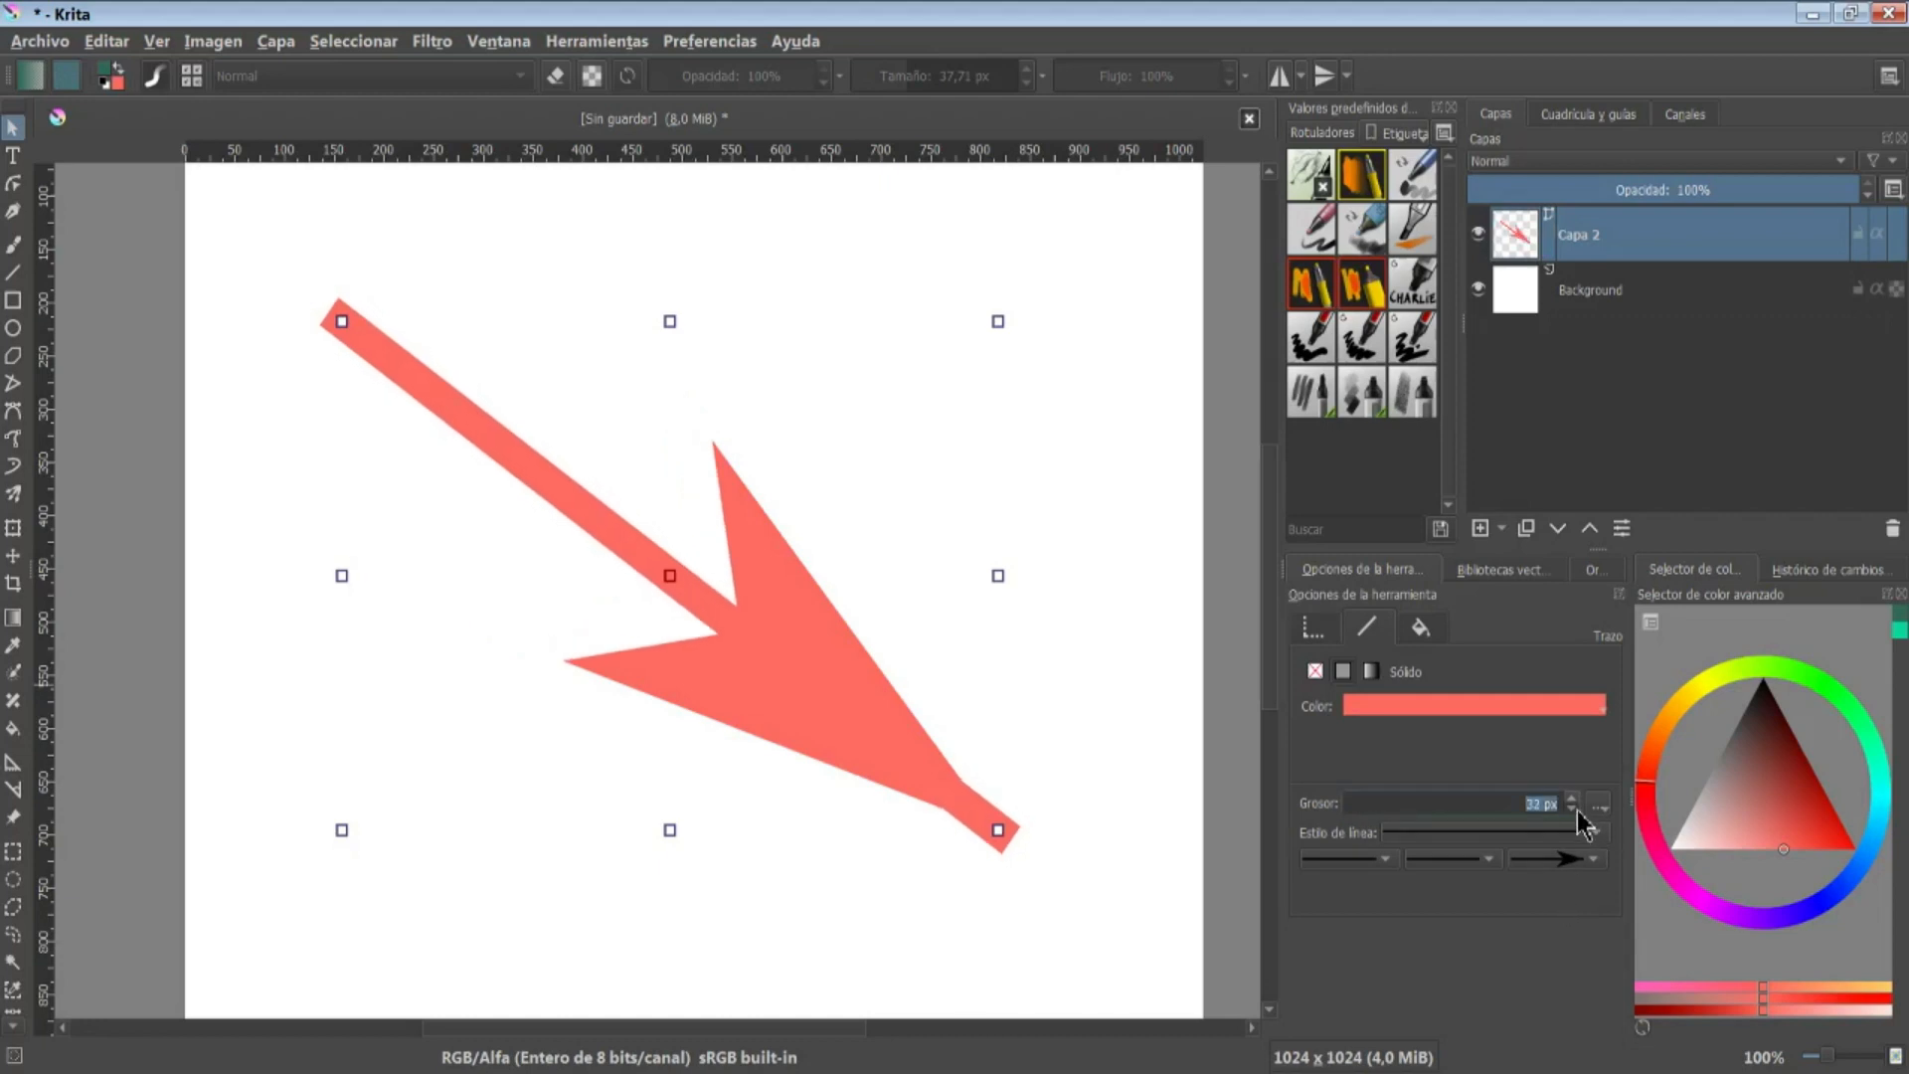
scroll(1581, 818, "down", 9)
Try a small arrow marker at the start of the coral line and clear the markers from the line
left_click(1364, 861)
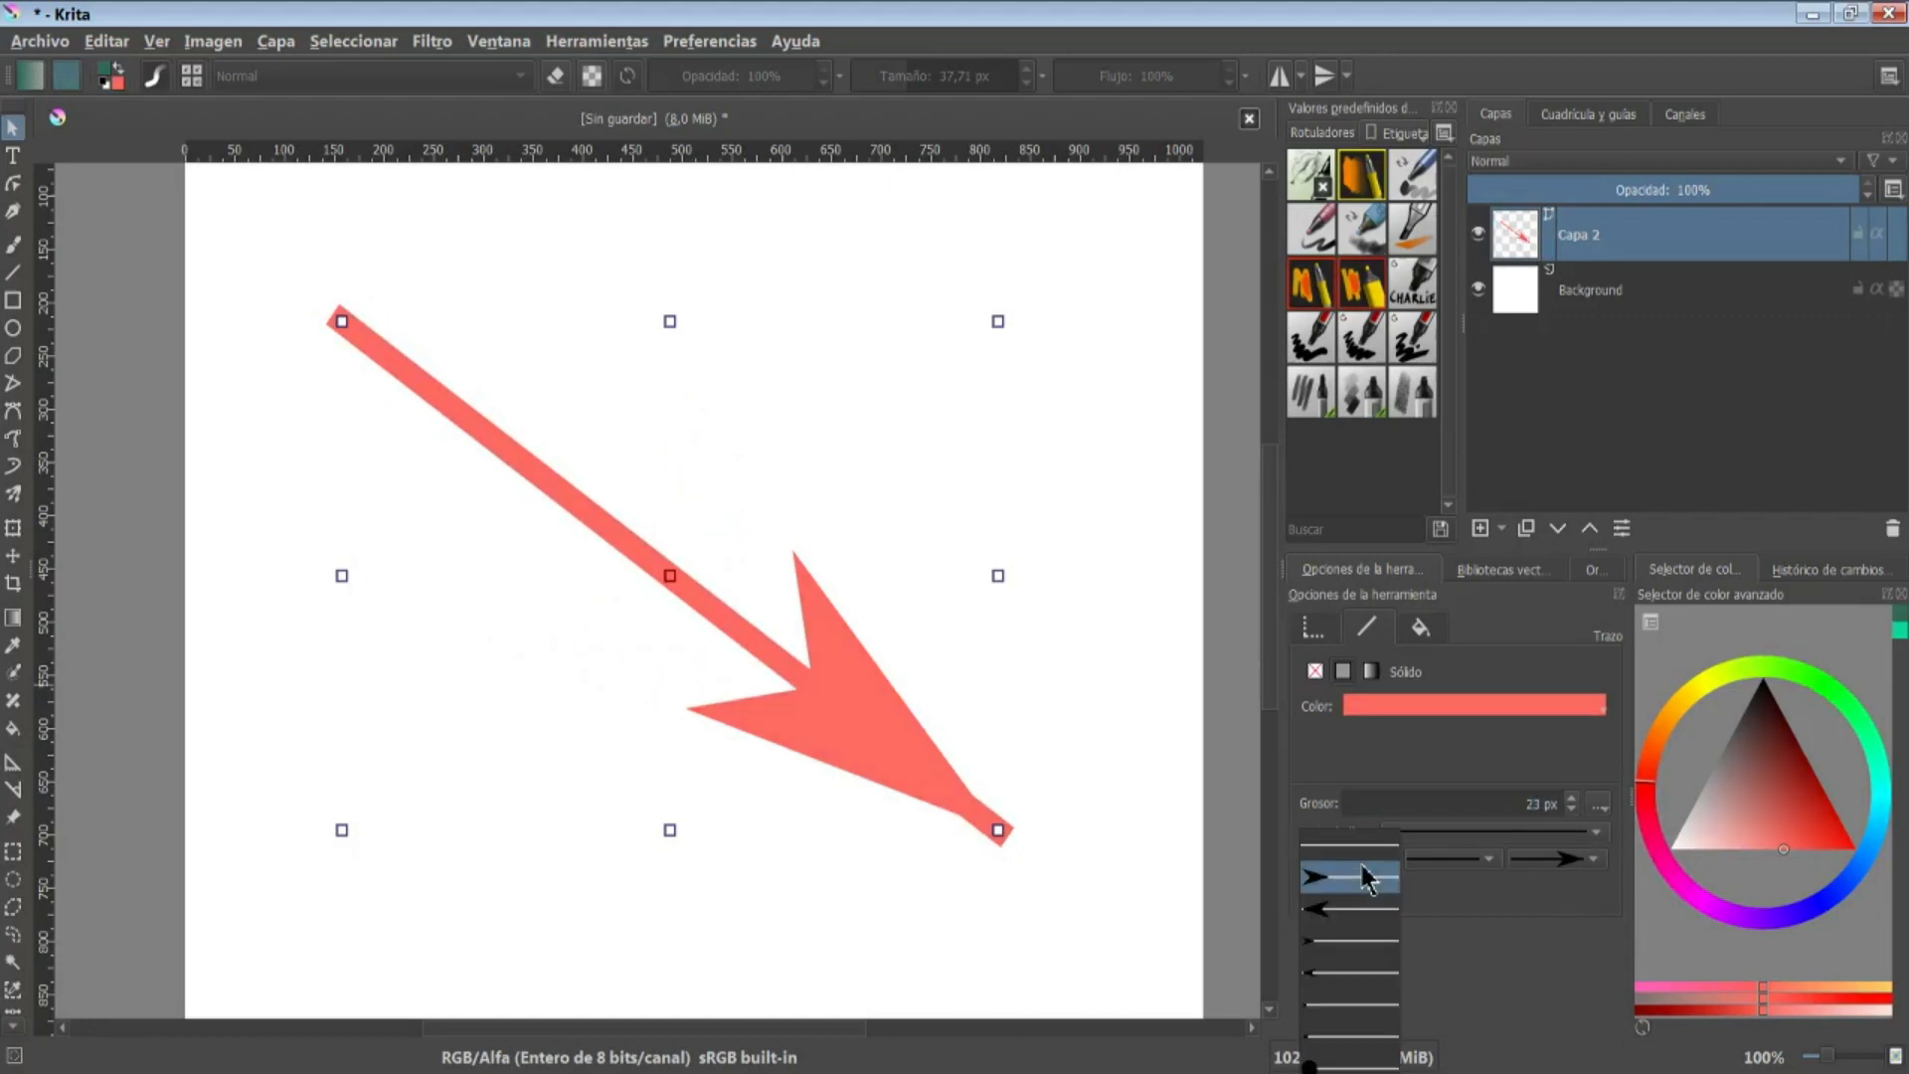
left_click(1348, 947)
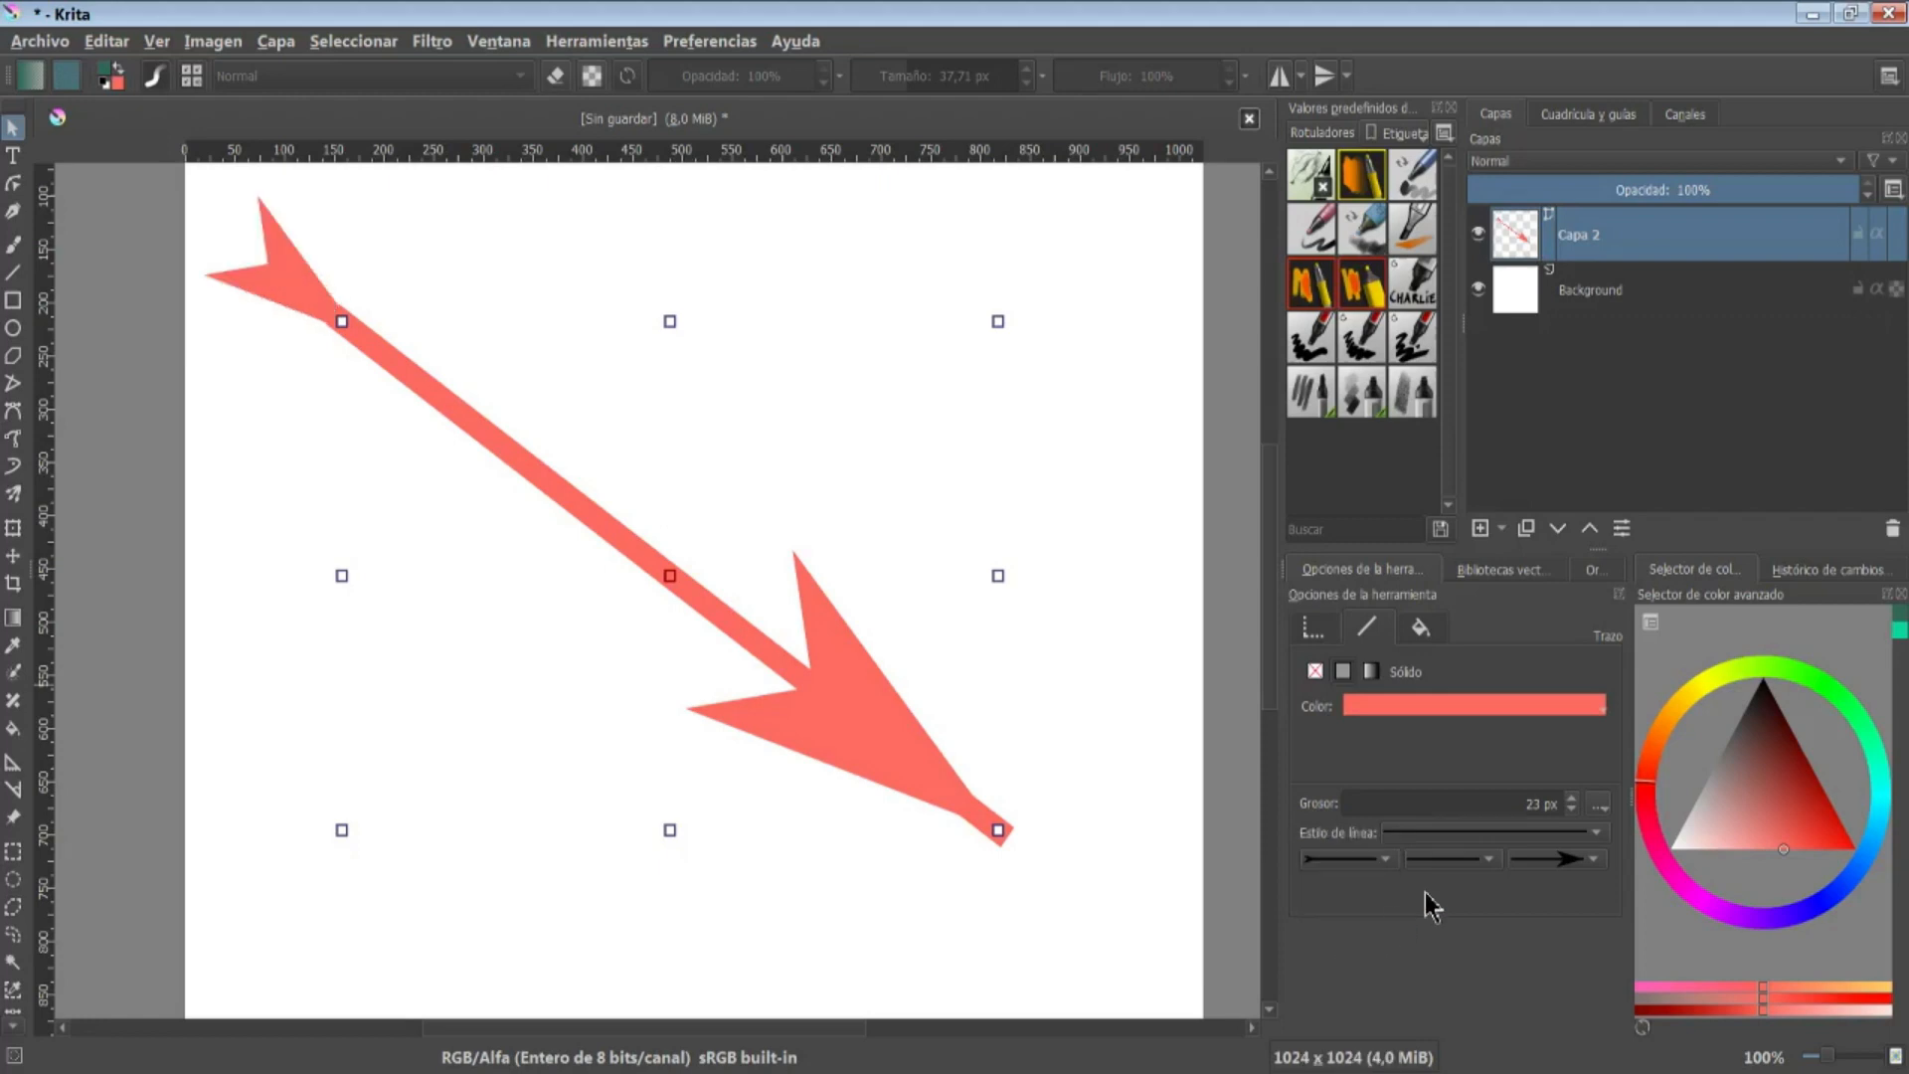
left_click(1494, 862)
left_click(1571, 911)
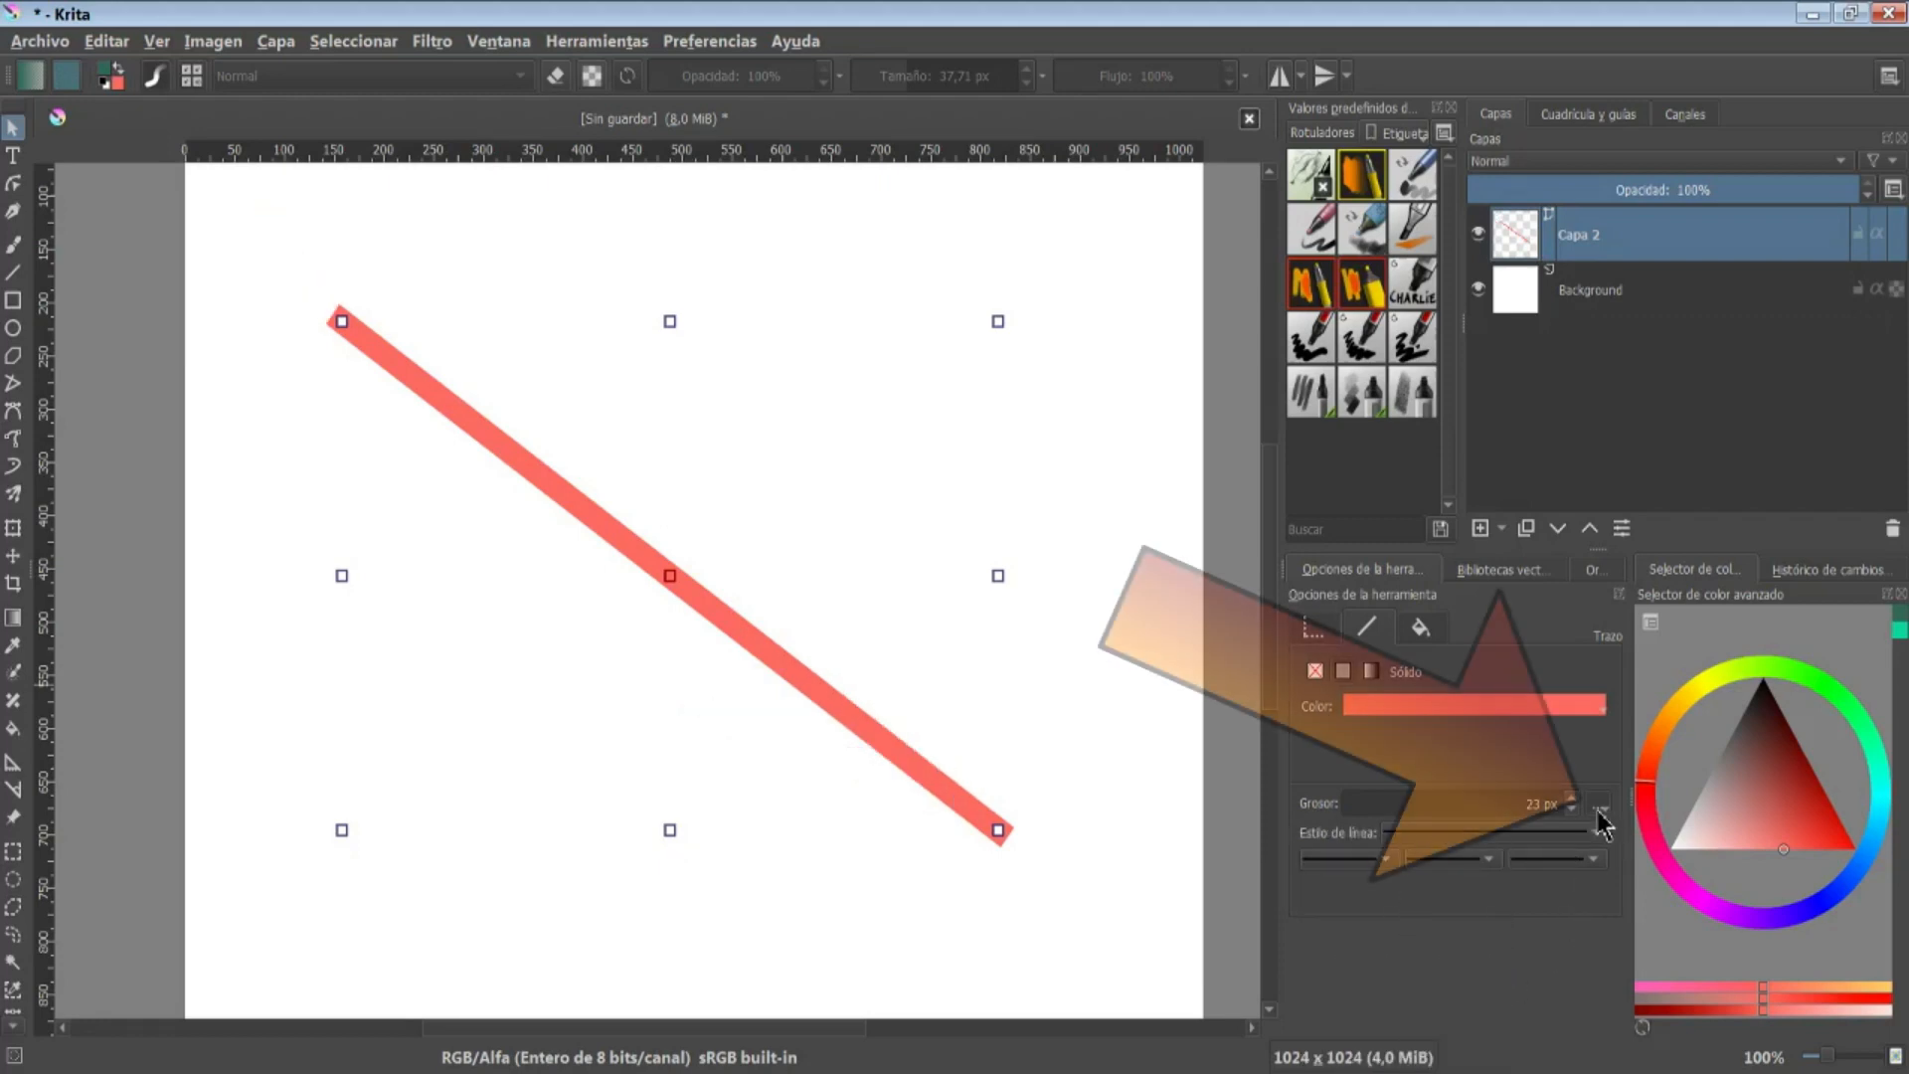
Try round caps on the coral line and select its rounded lower-right end up close
left_click(1599, 805)
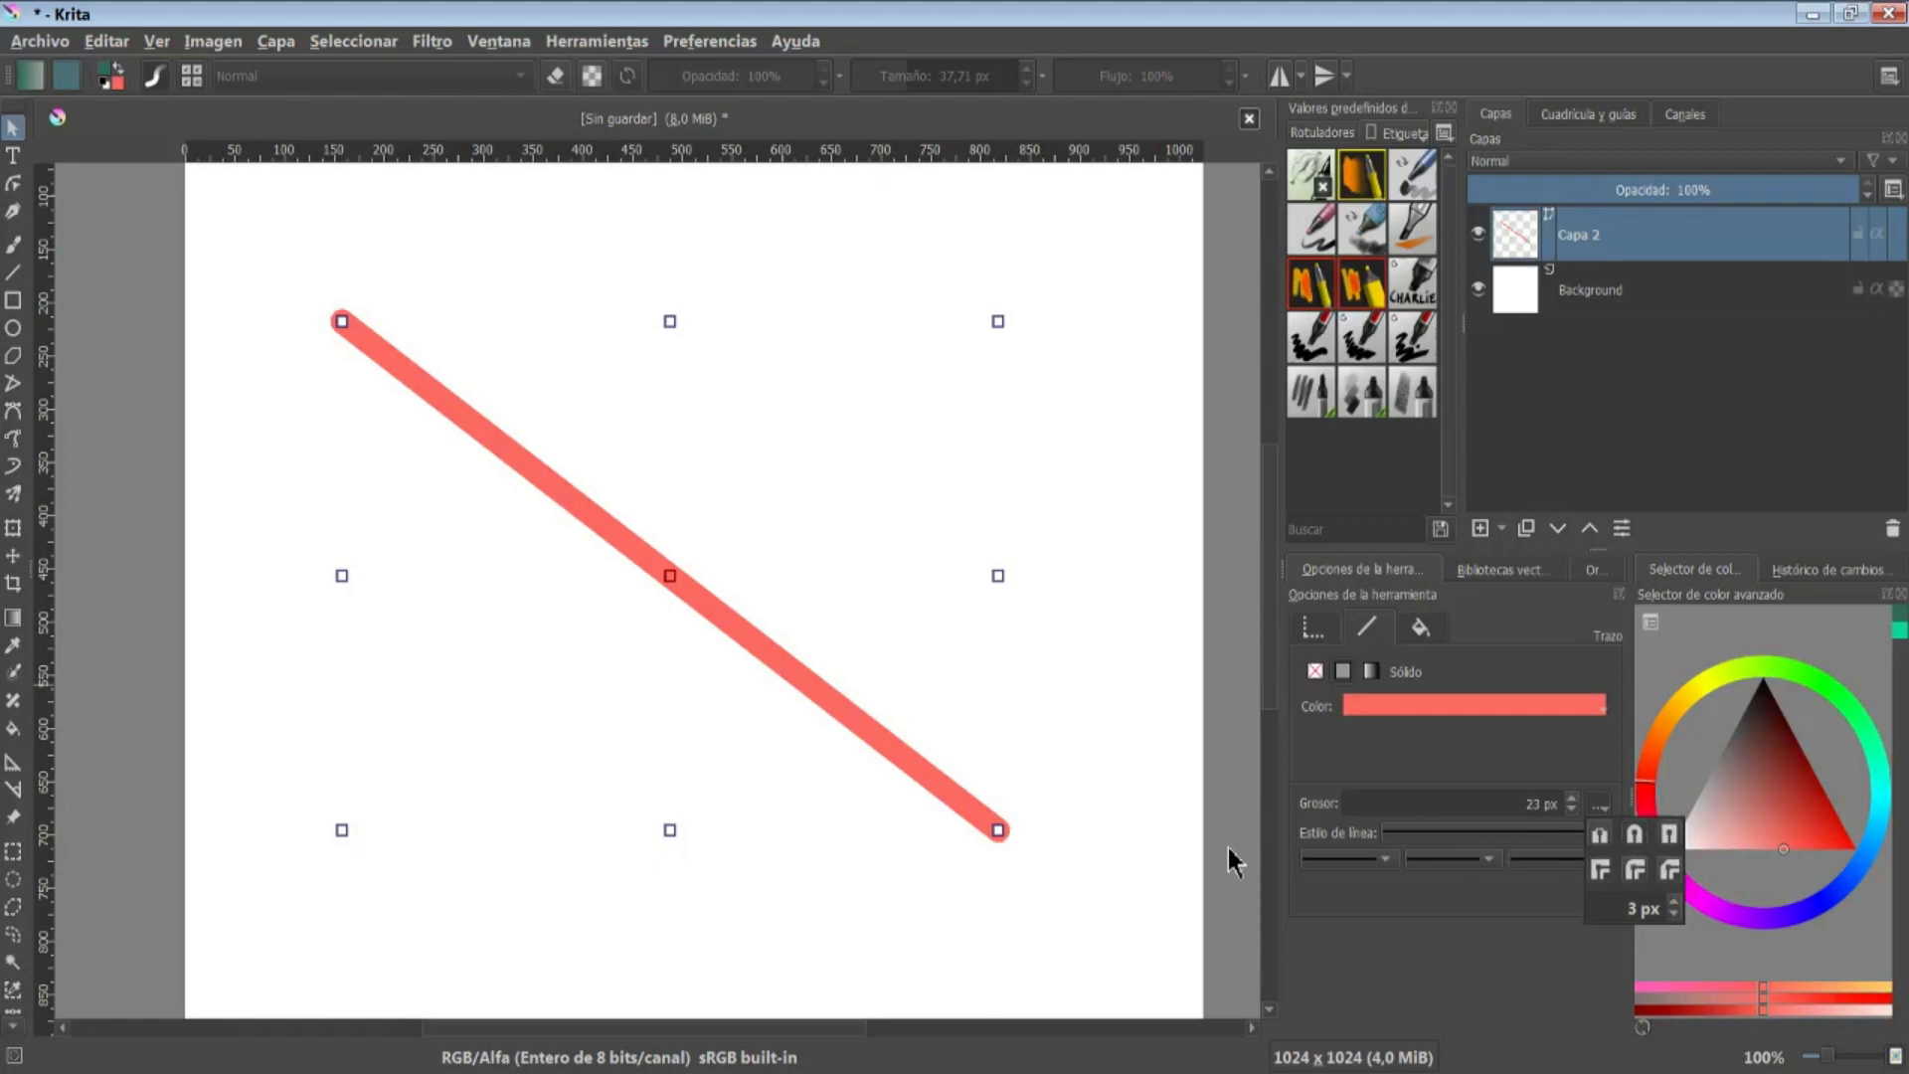
left_click(1056, 882)
scroll(1041, 883, "up", 5)
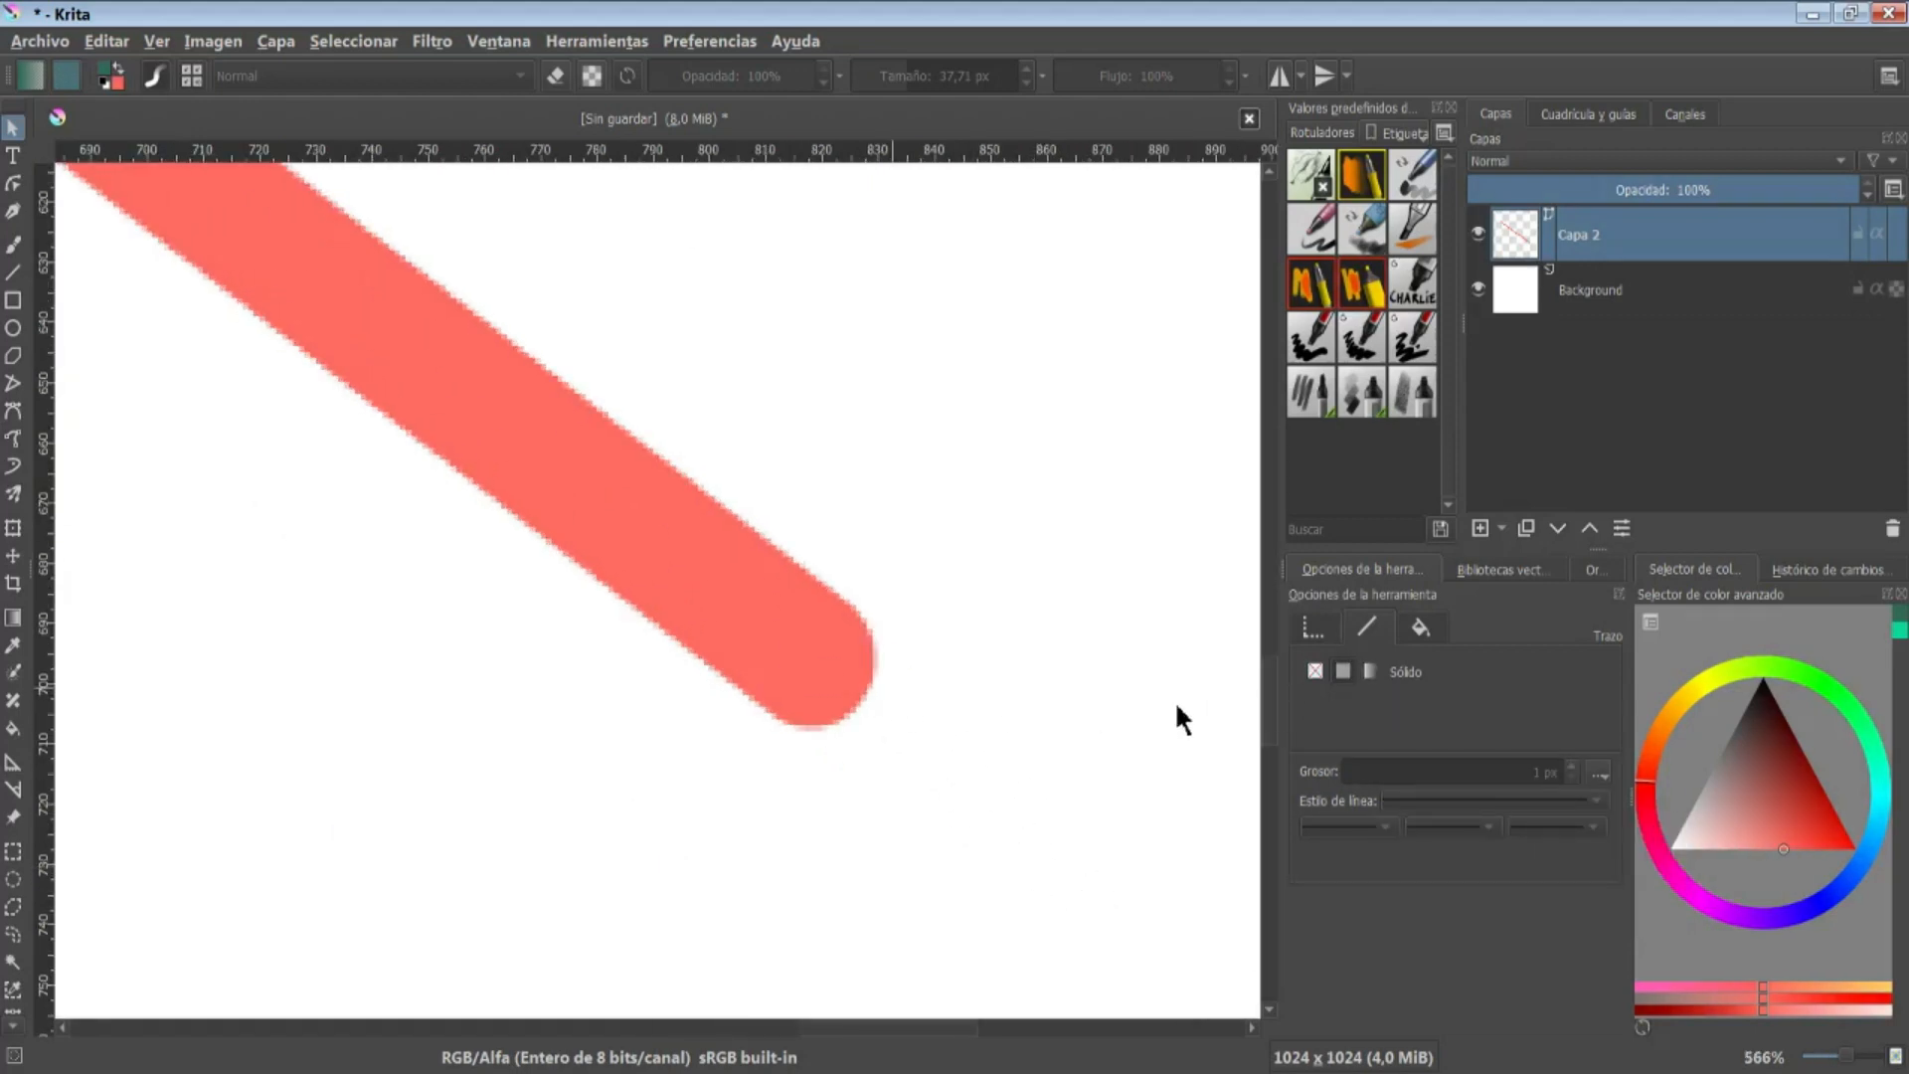
left_click(827, 656)
Try flat butt caps on the coral line and switch them to square caps
left_click(1600, 803)
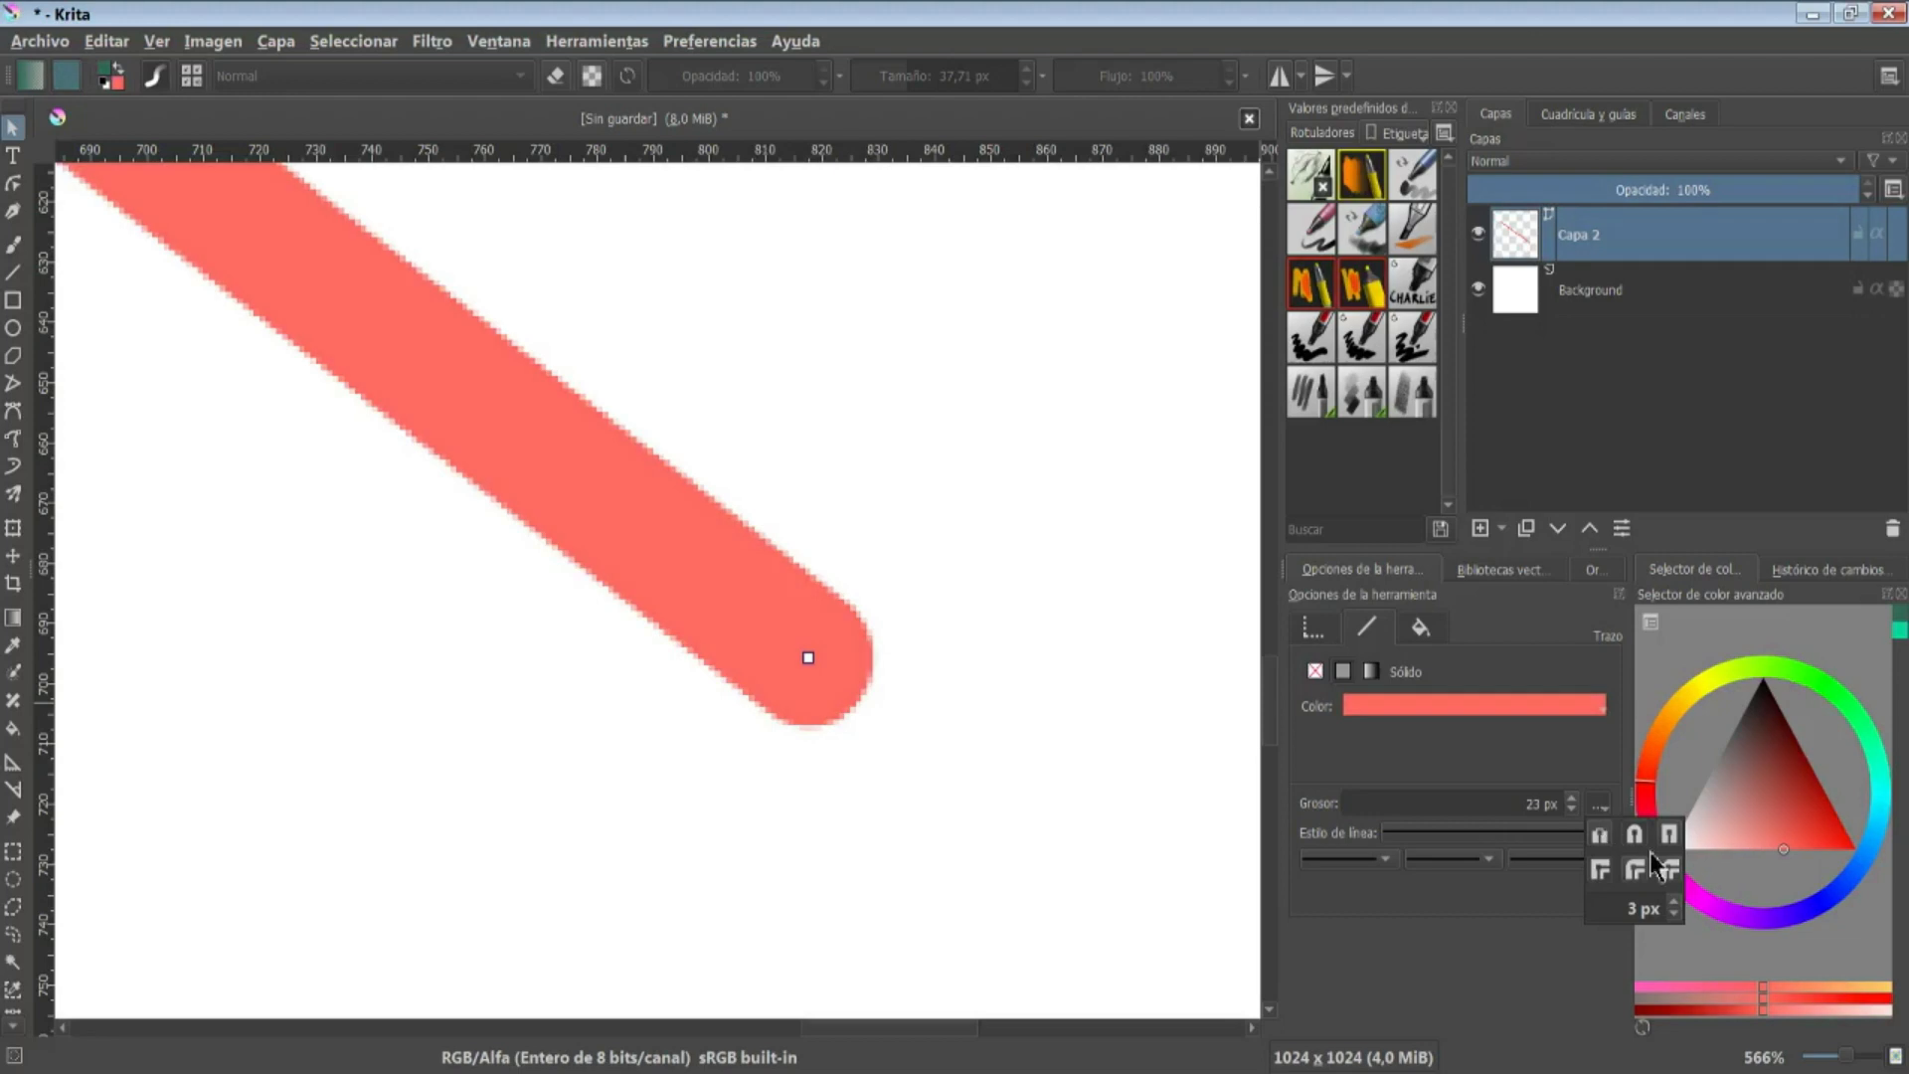
left_click(1599, 836)
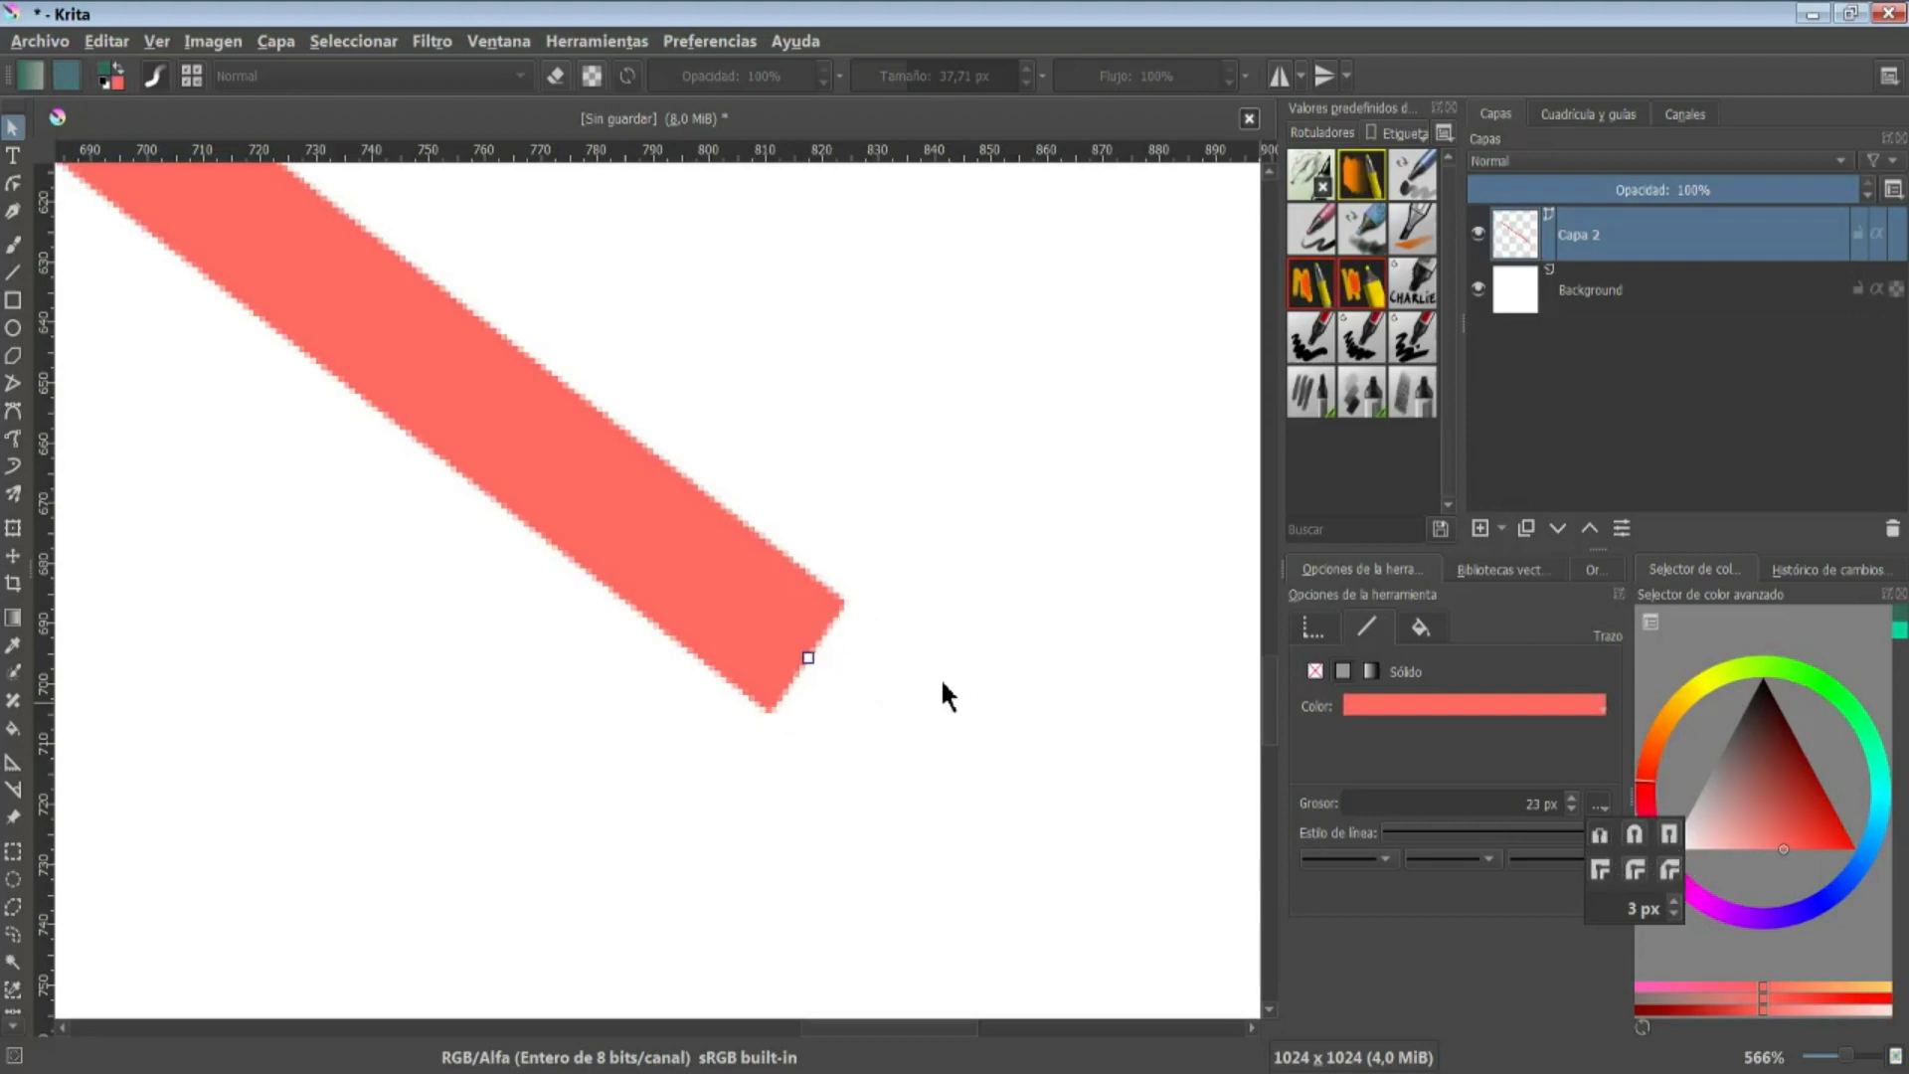
left_click(1667, 843)
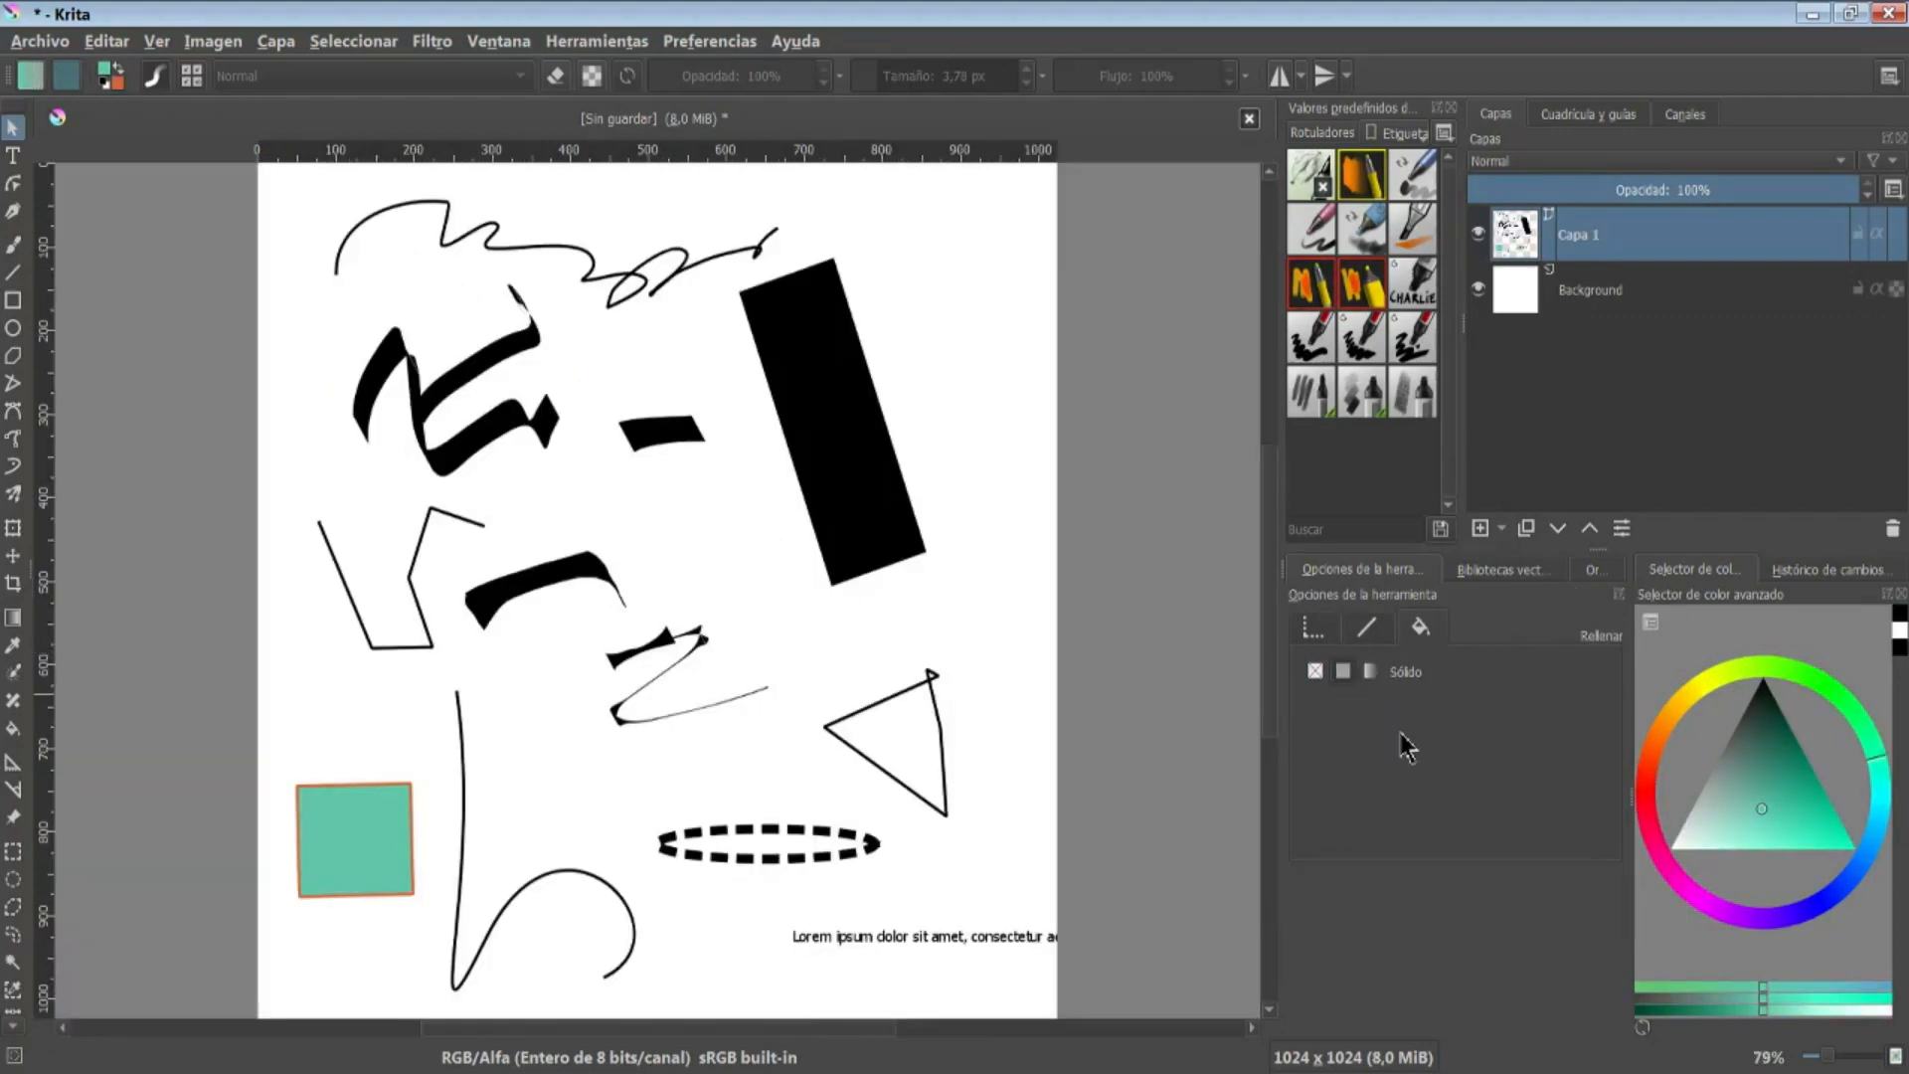
Bring up the Organizar docker and check its entry in the list of available dockers
left_click(1590, 567)
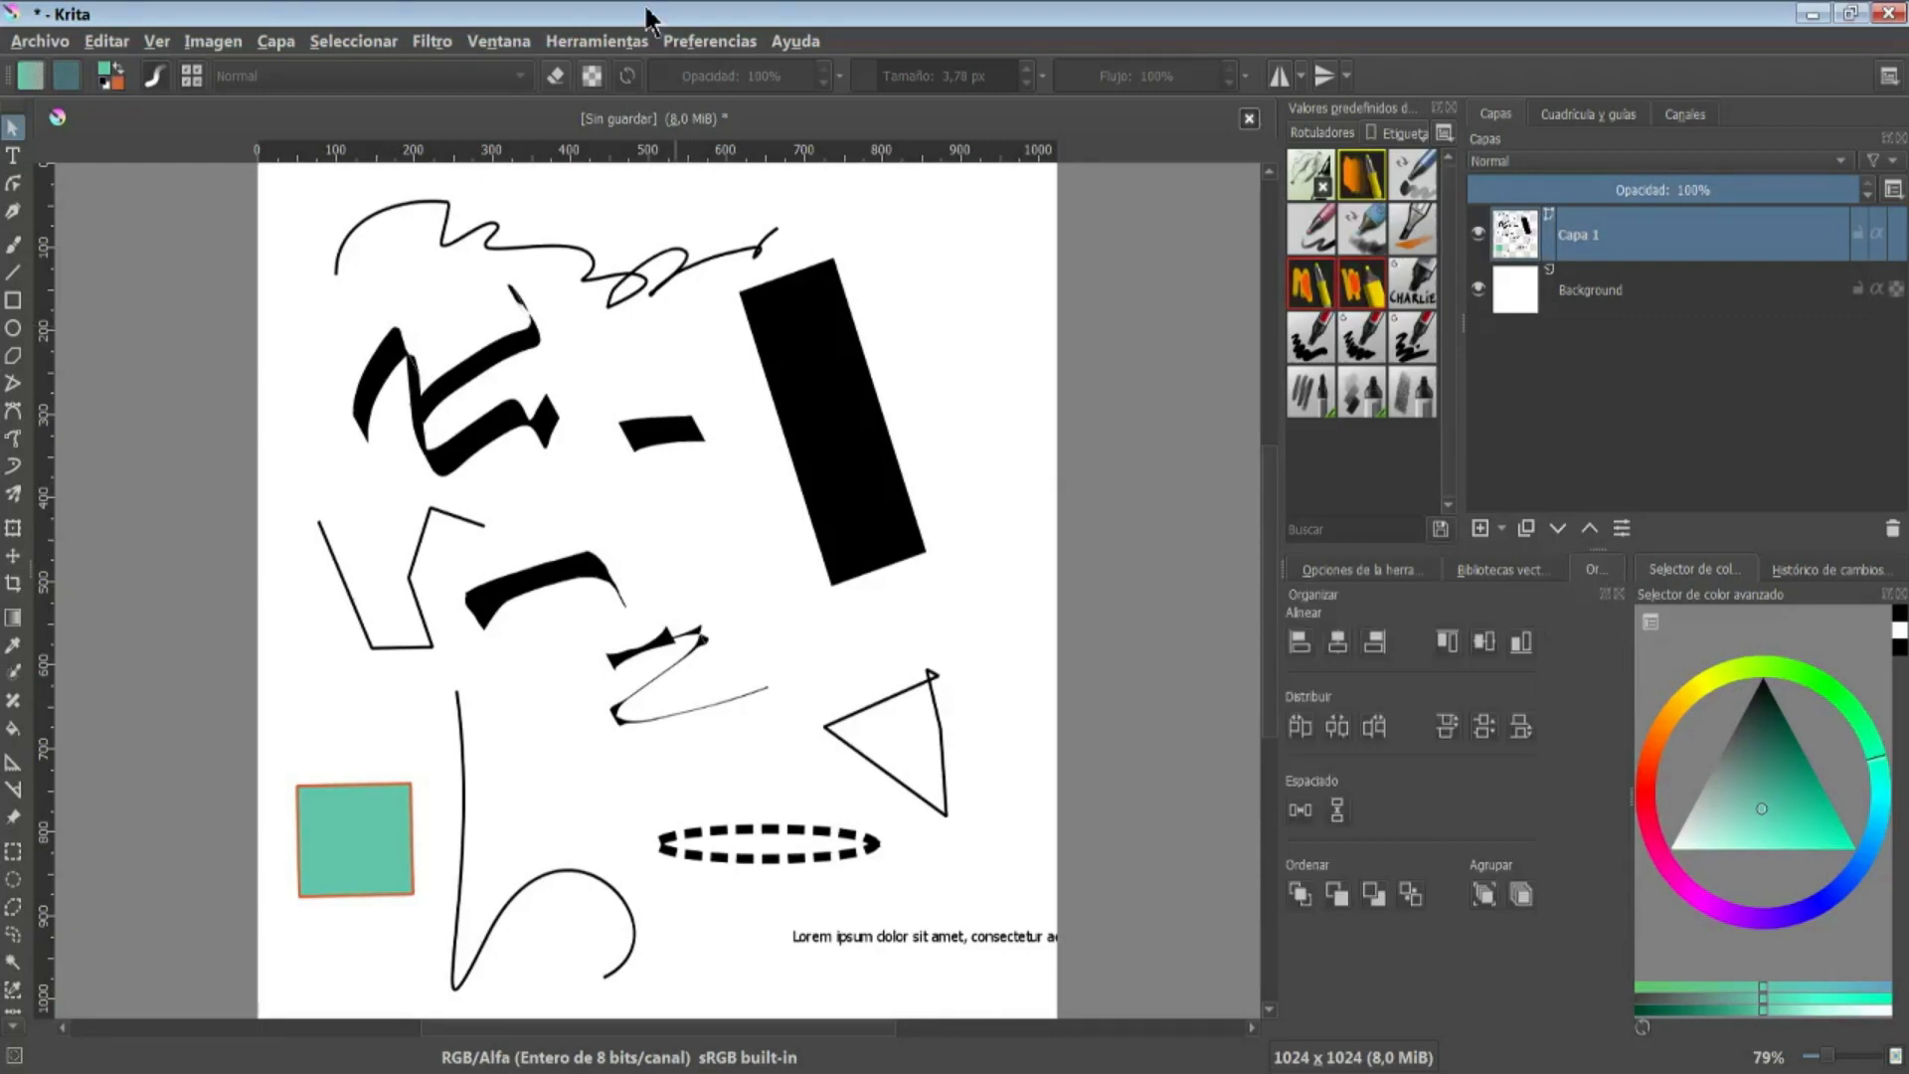
left_click(693, 43)
mouse_move(900, 229)
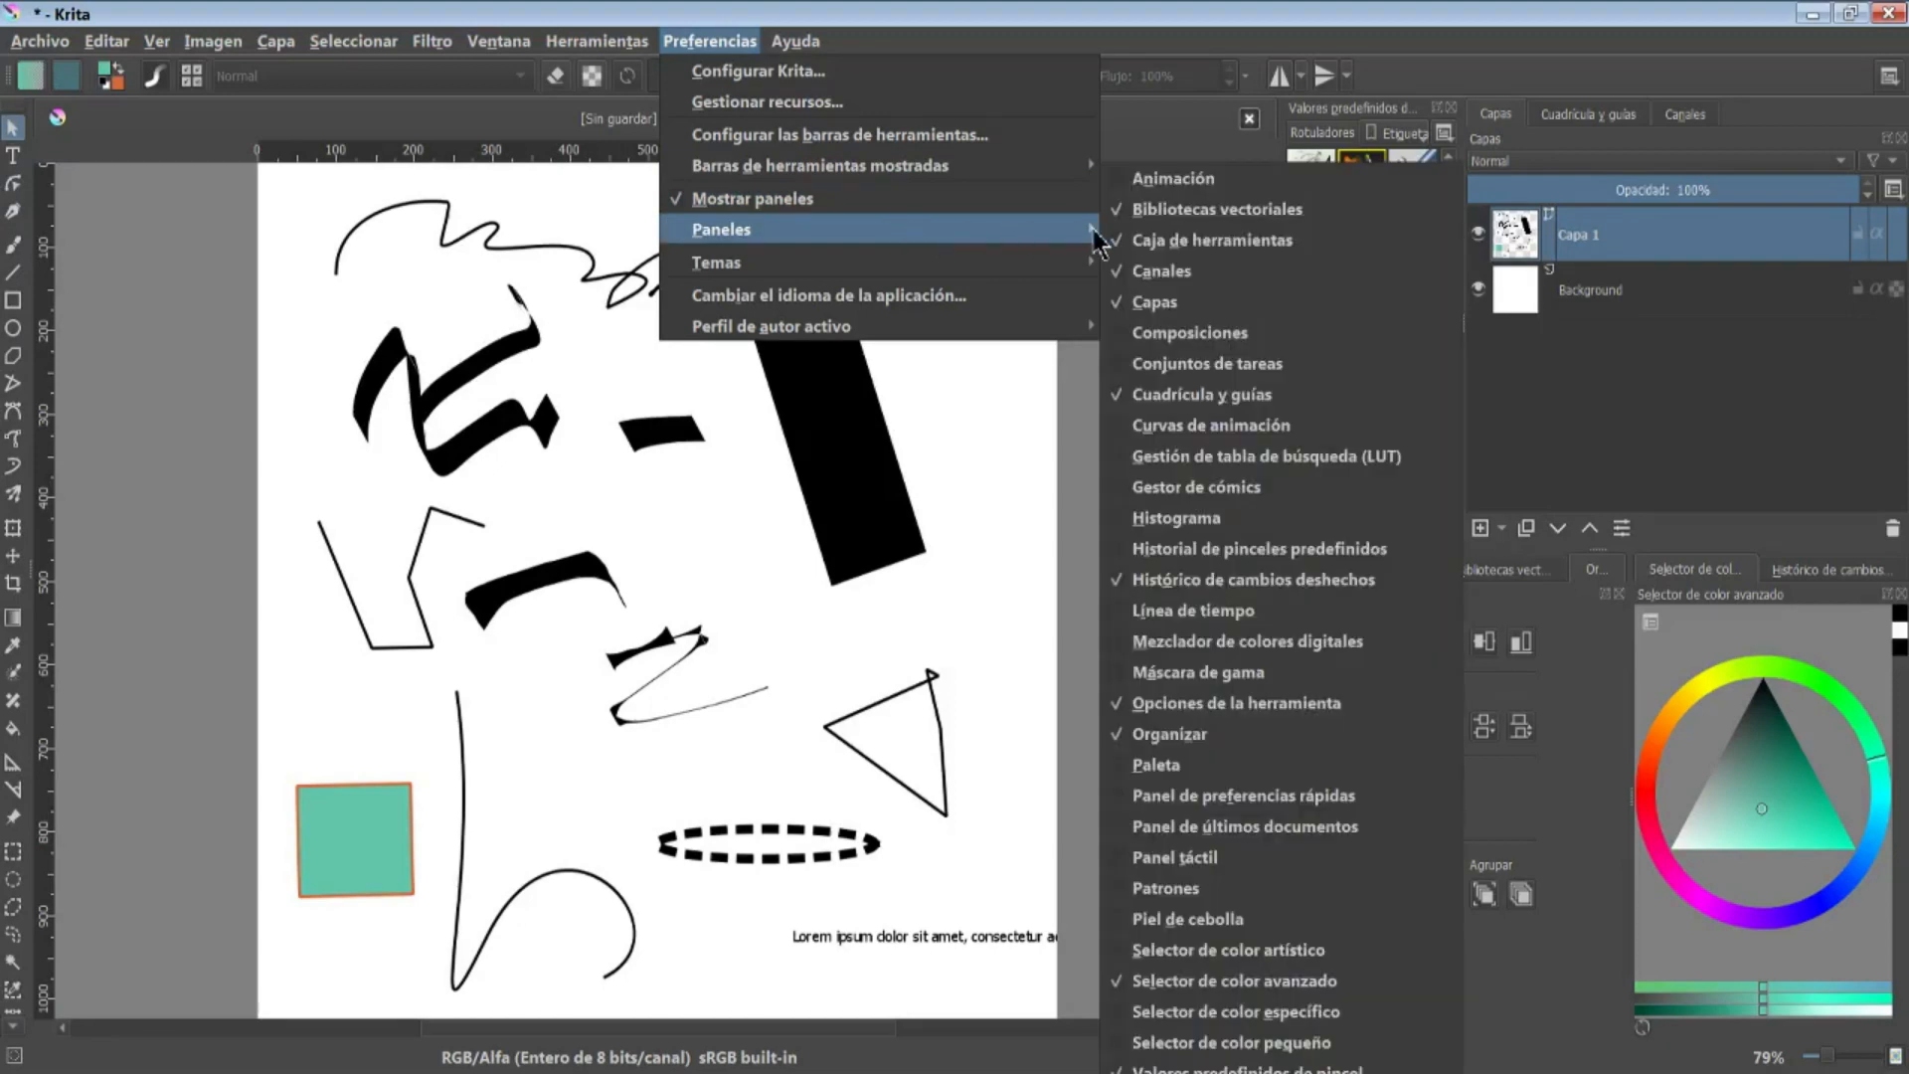
left_click(1252, 735)
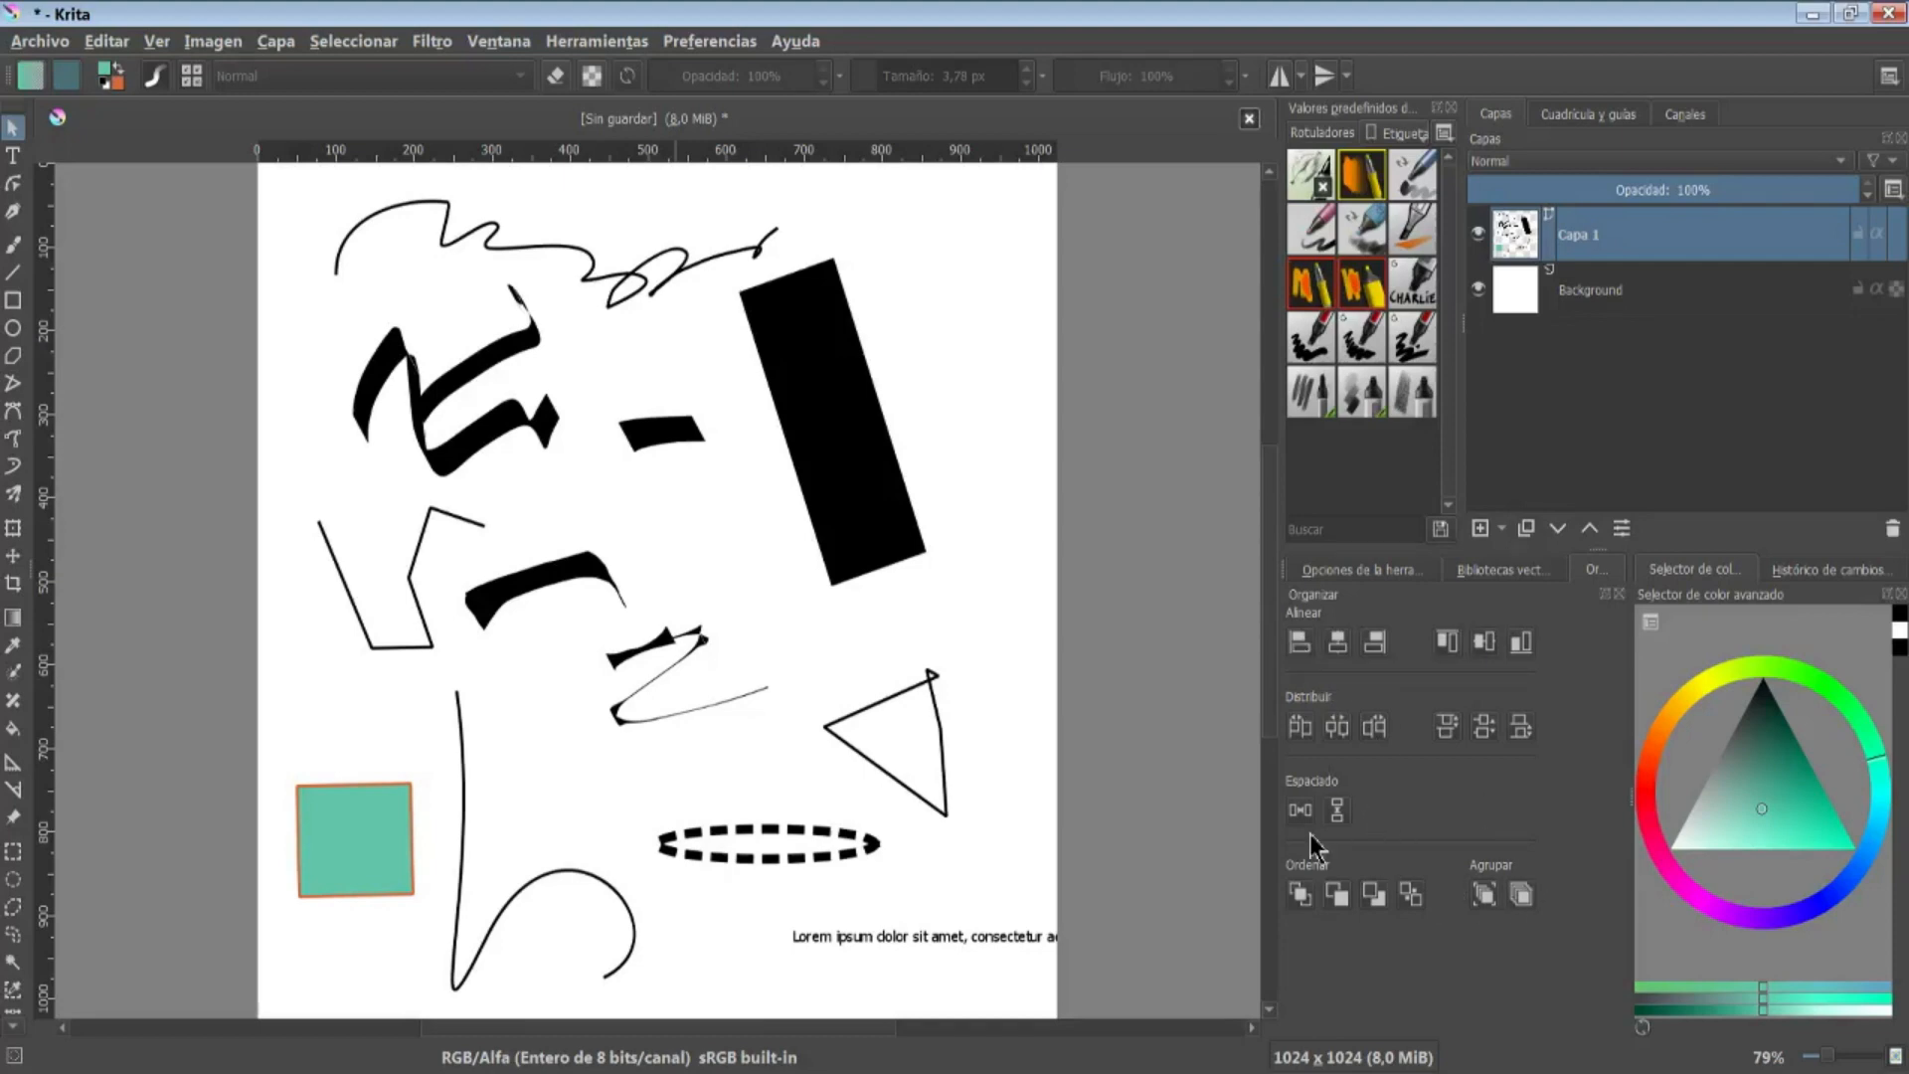
Align the teal square to the page, trying right and top alignment and ending centred horizontally and vertically
left_click(364, 829)
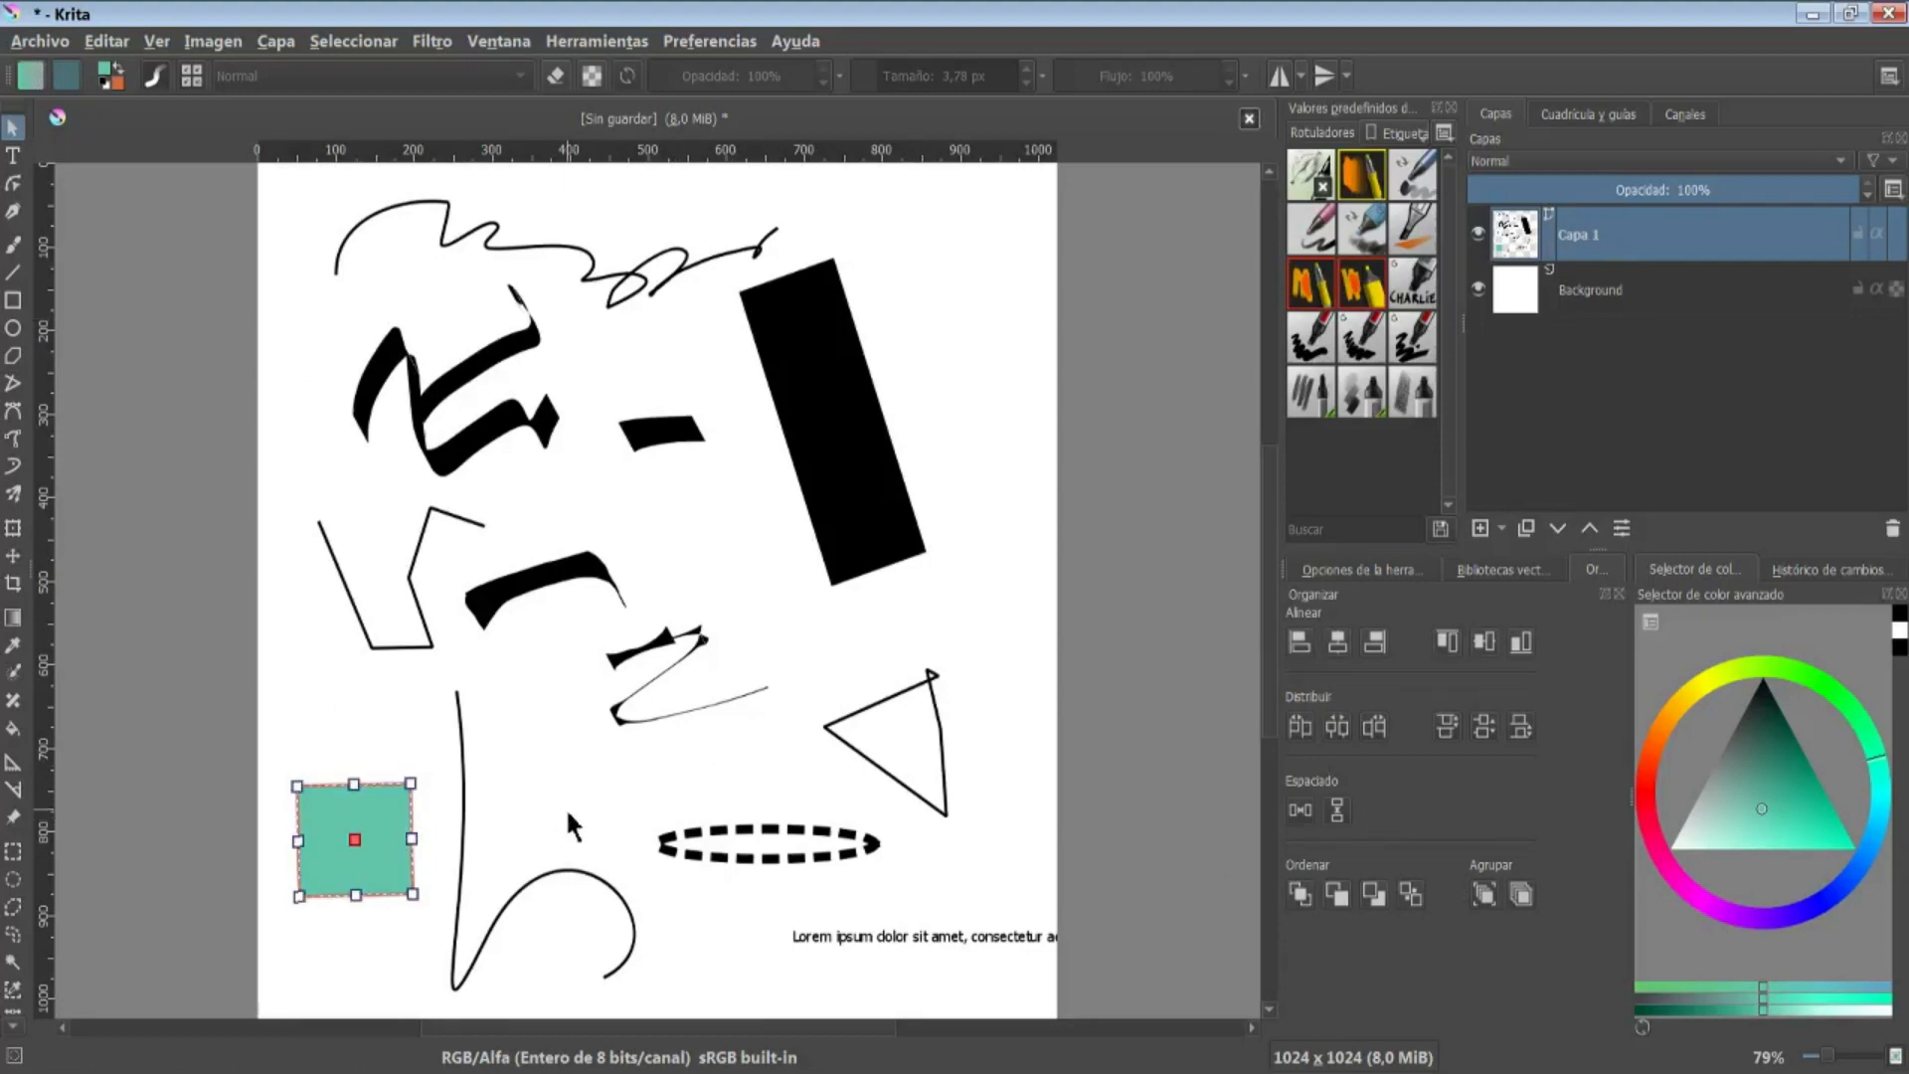
left_click(1339, 642)
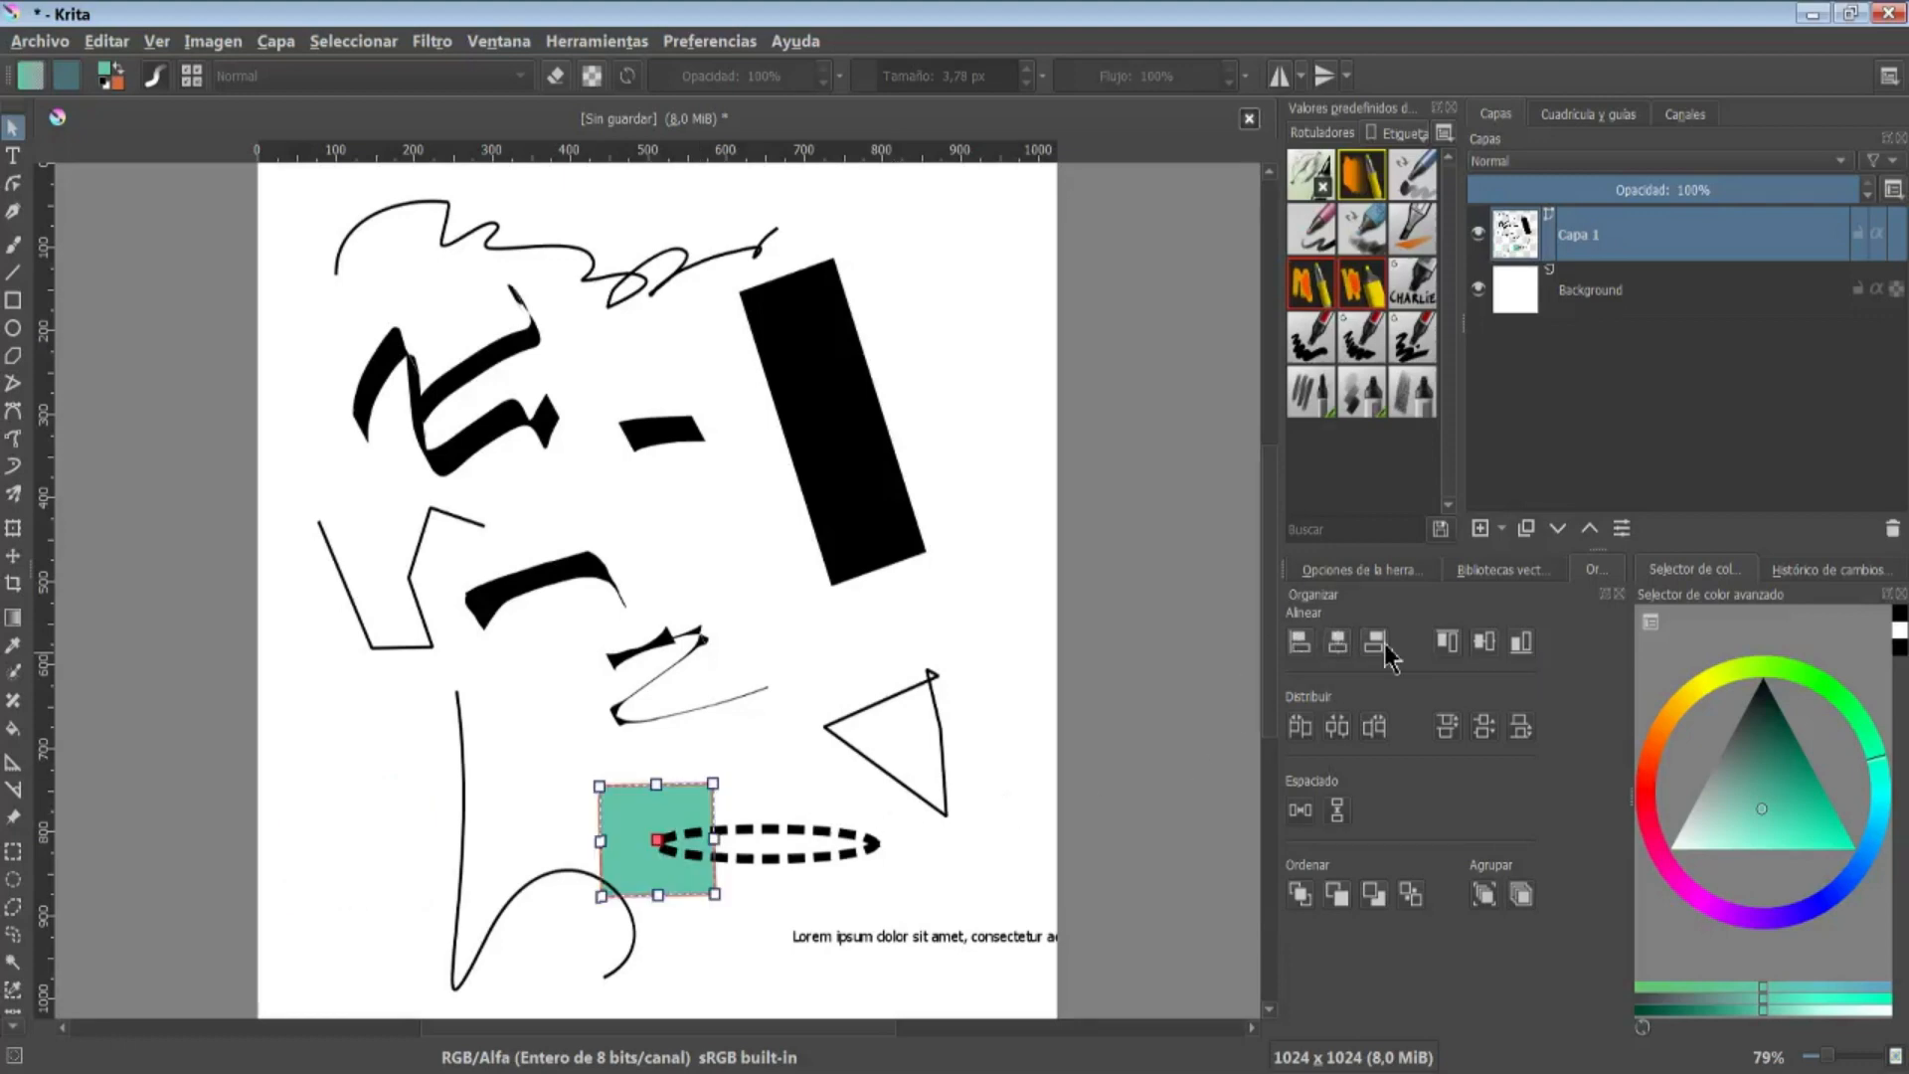
left_click(1386, 646)
left_click(1337, 641)
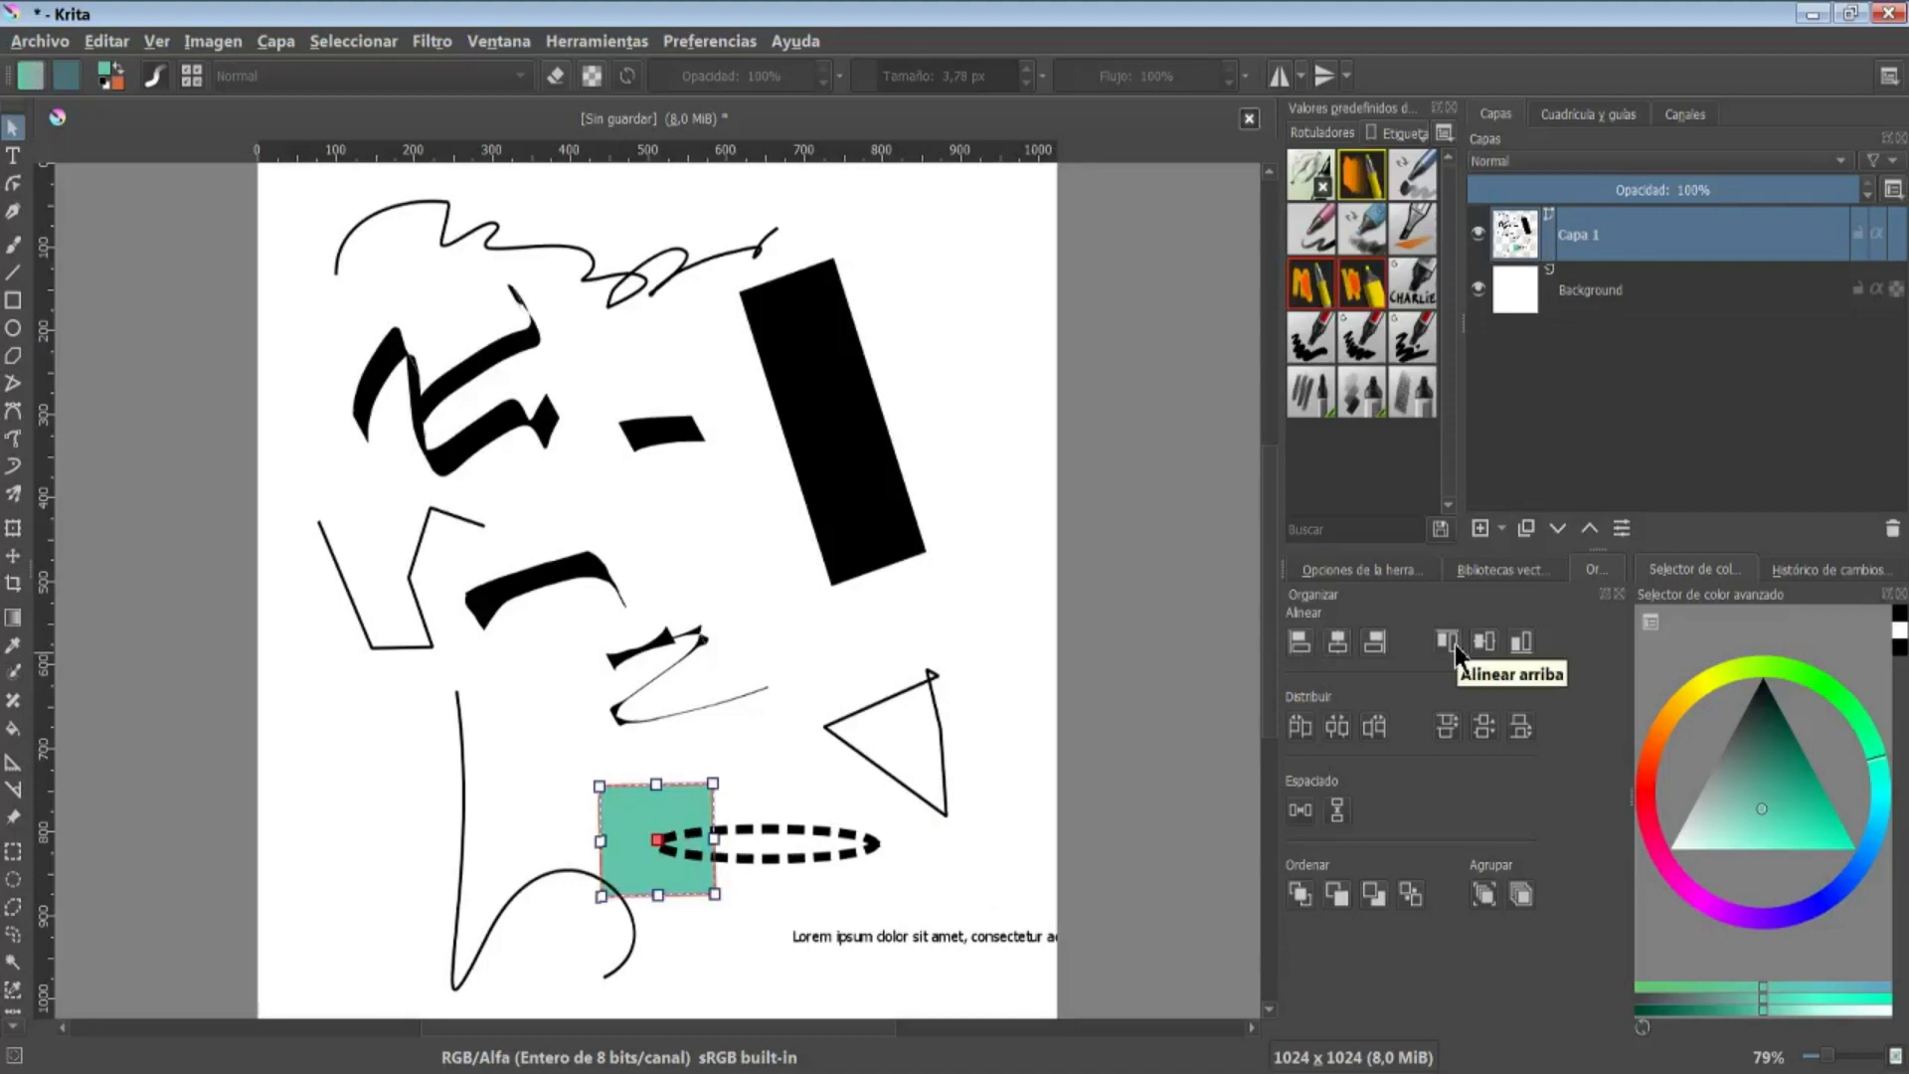
left_click(1447, 642)
left_click(1484, 641)
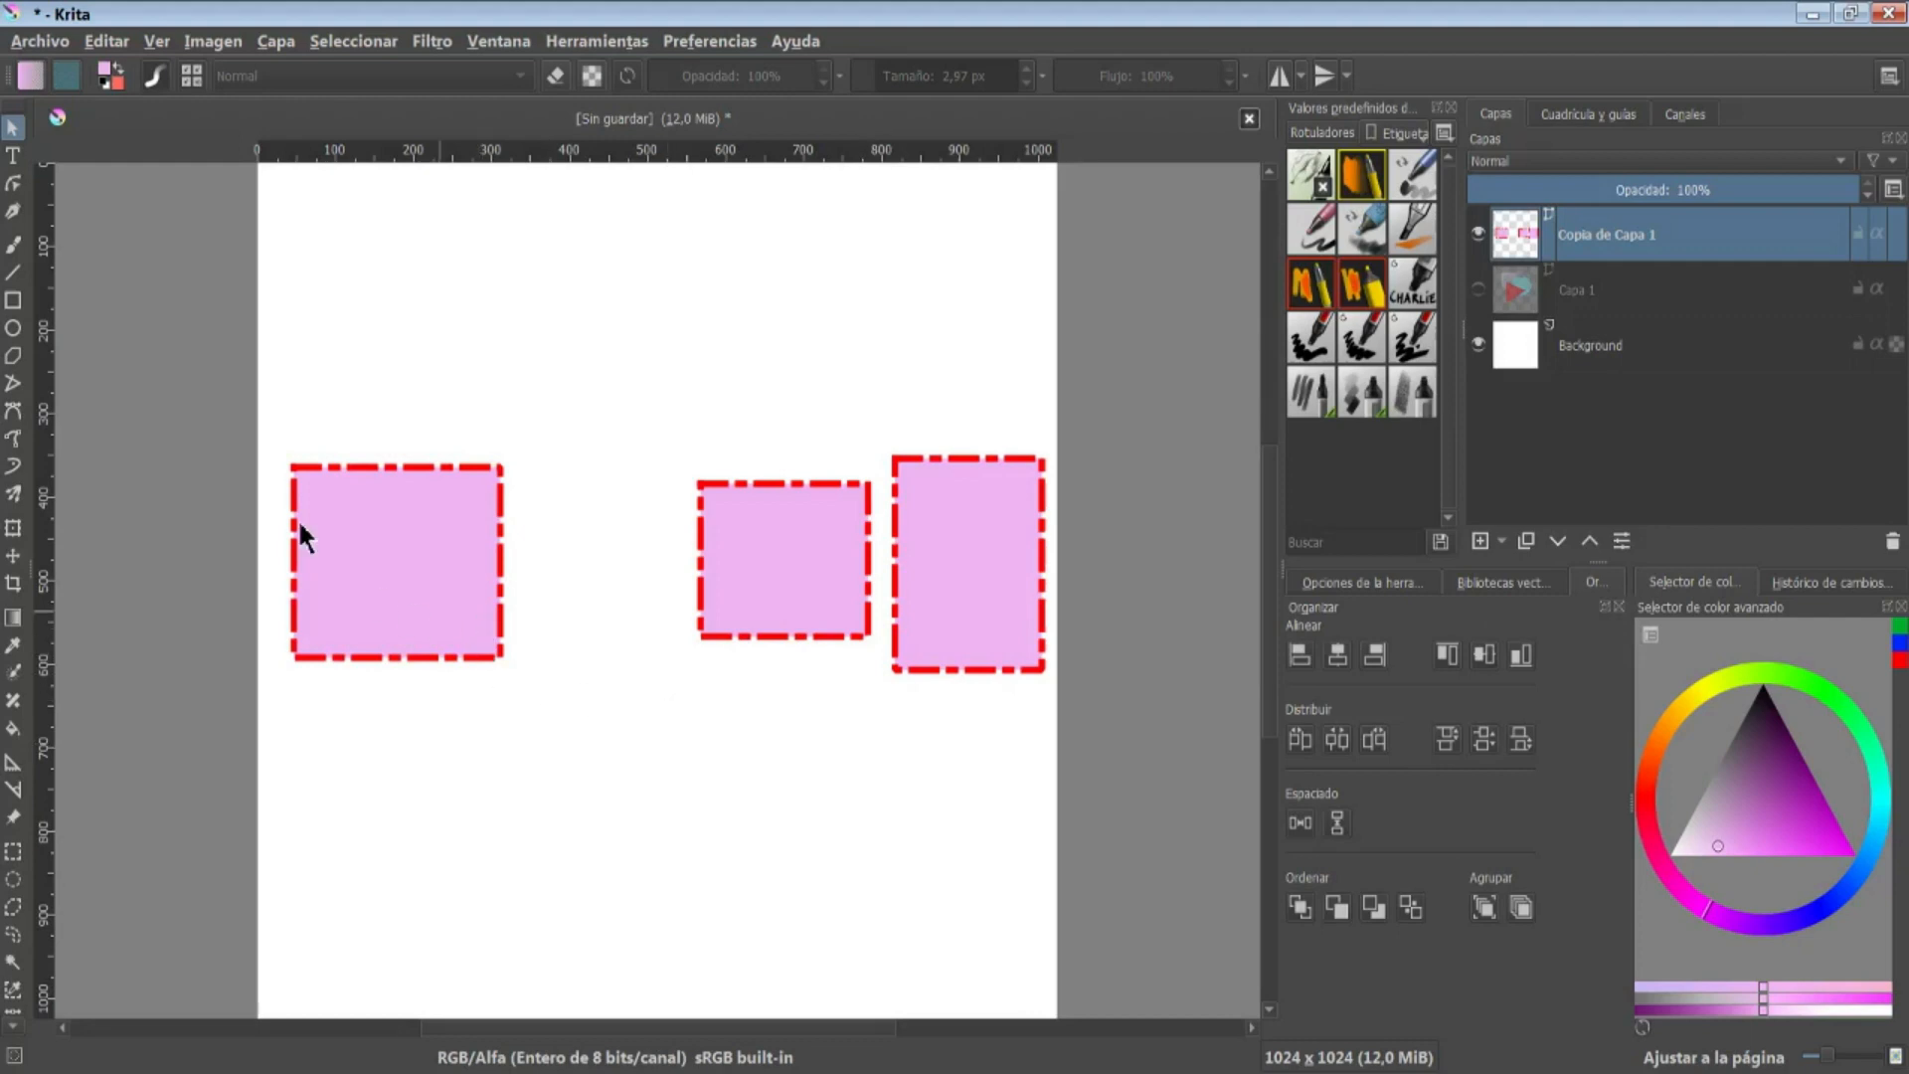
Distribute the left edges of the three pink rectangles equidistantly and mark those edges with vertical guides
left_click_drag(263, 388, 1070, 769)
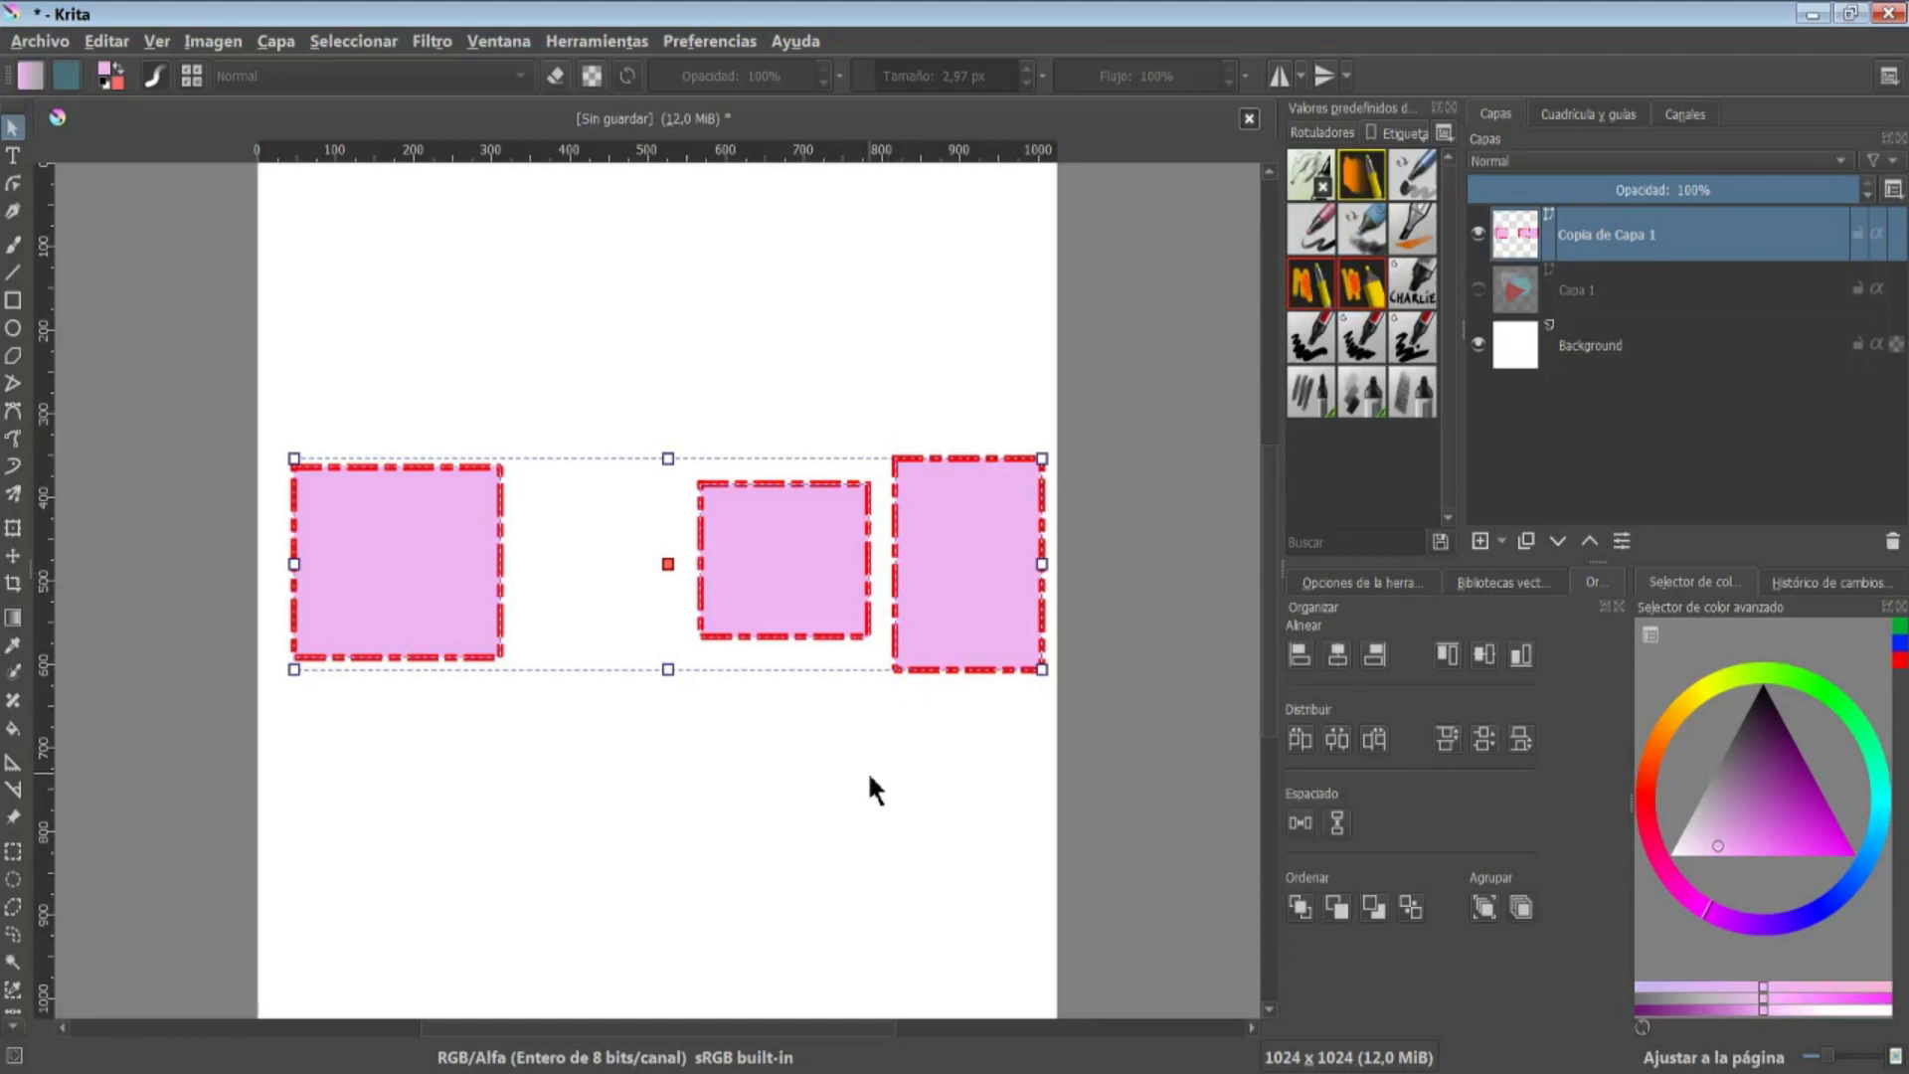
left_click(1303, 739)
left_click(60, 516)
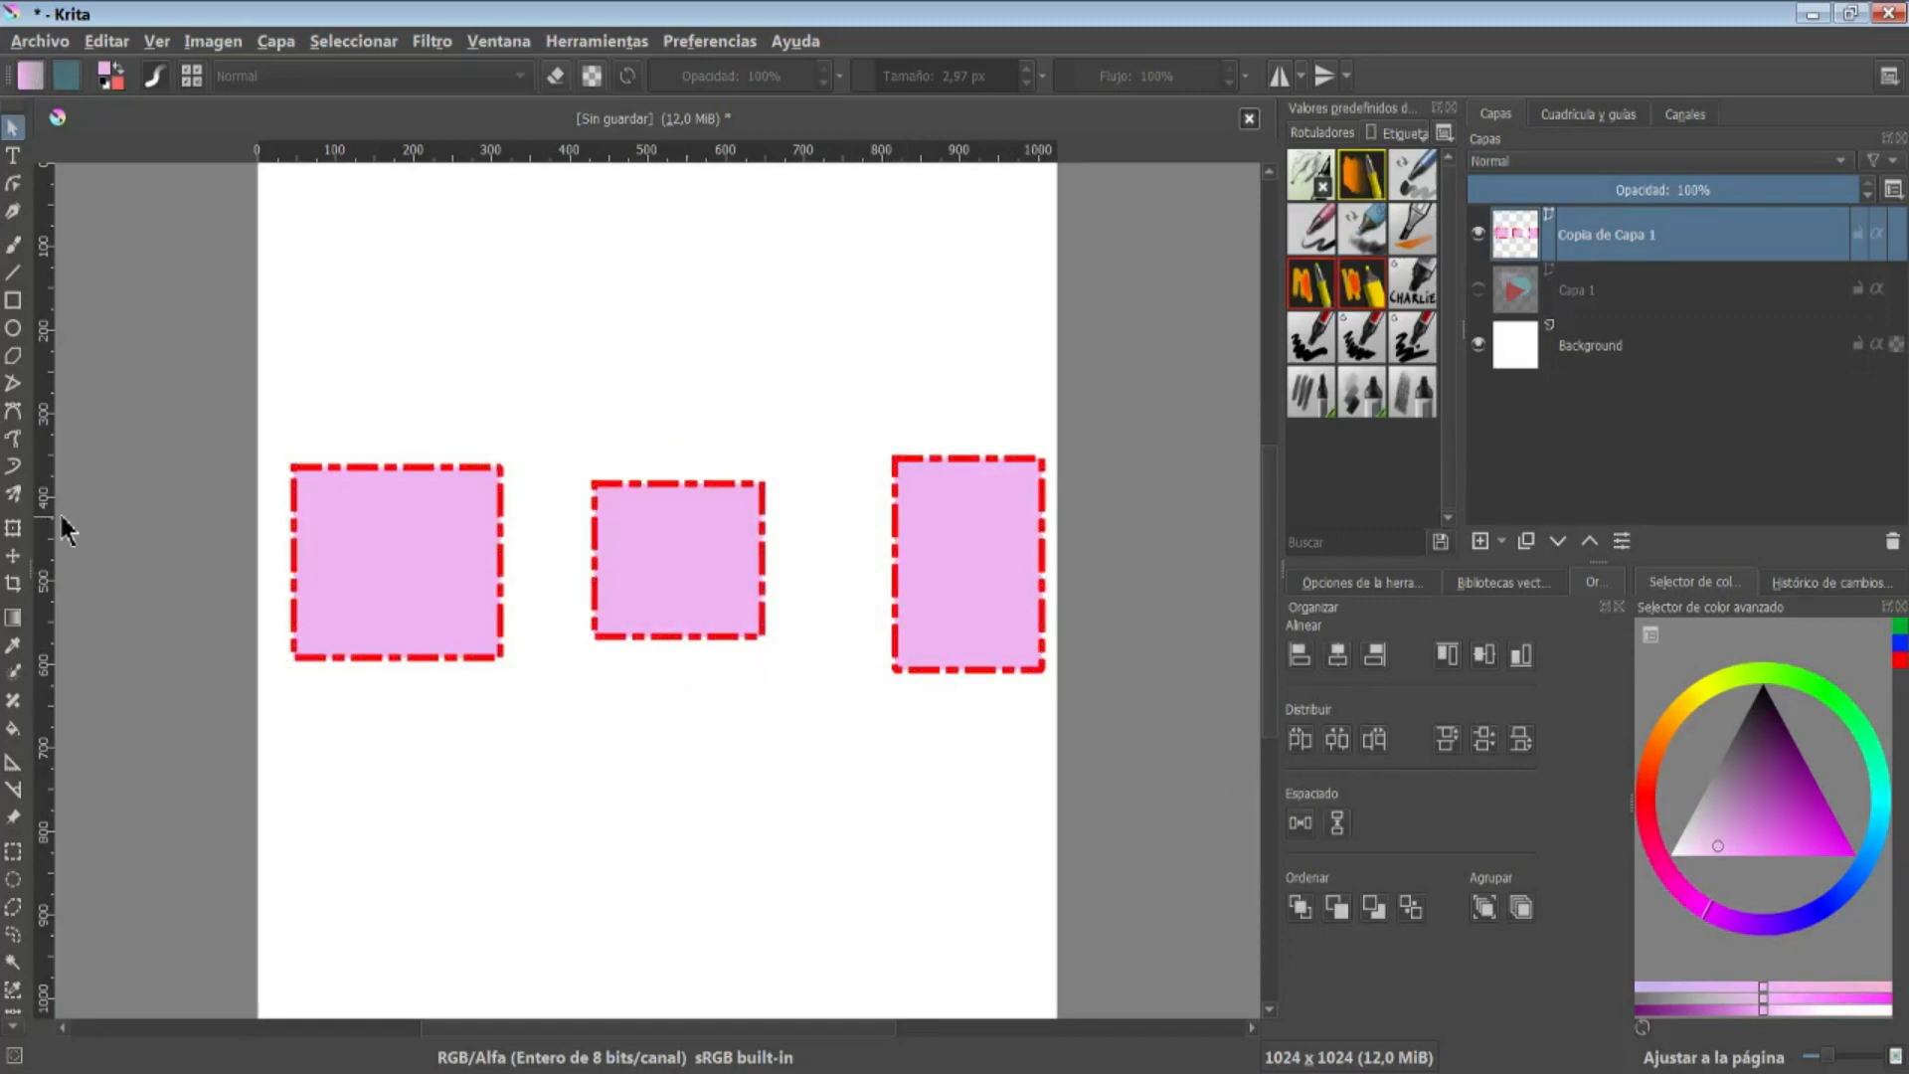
left_click_drag(45, 512, 594, 437)
left_click_drag(45, 467, 898, 462)
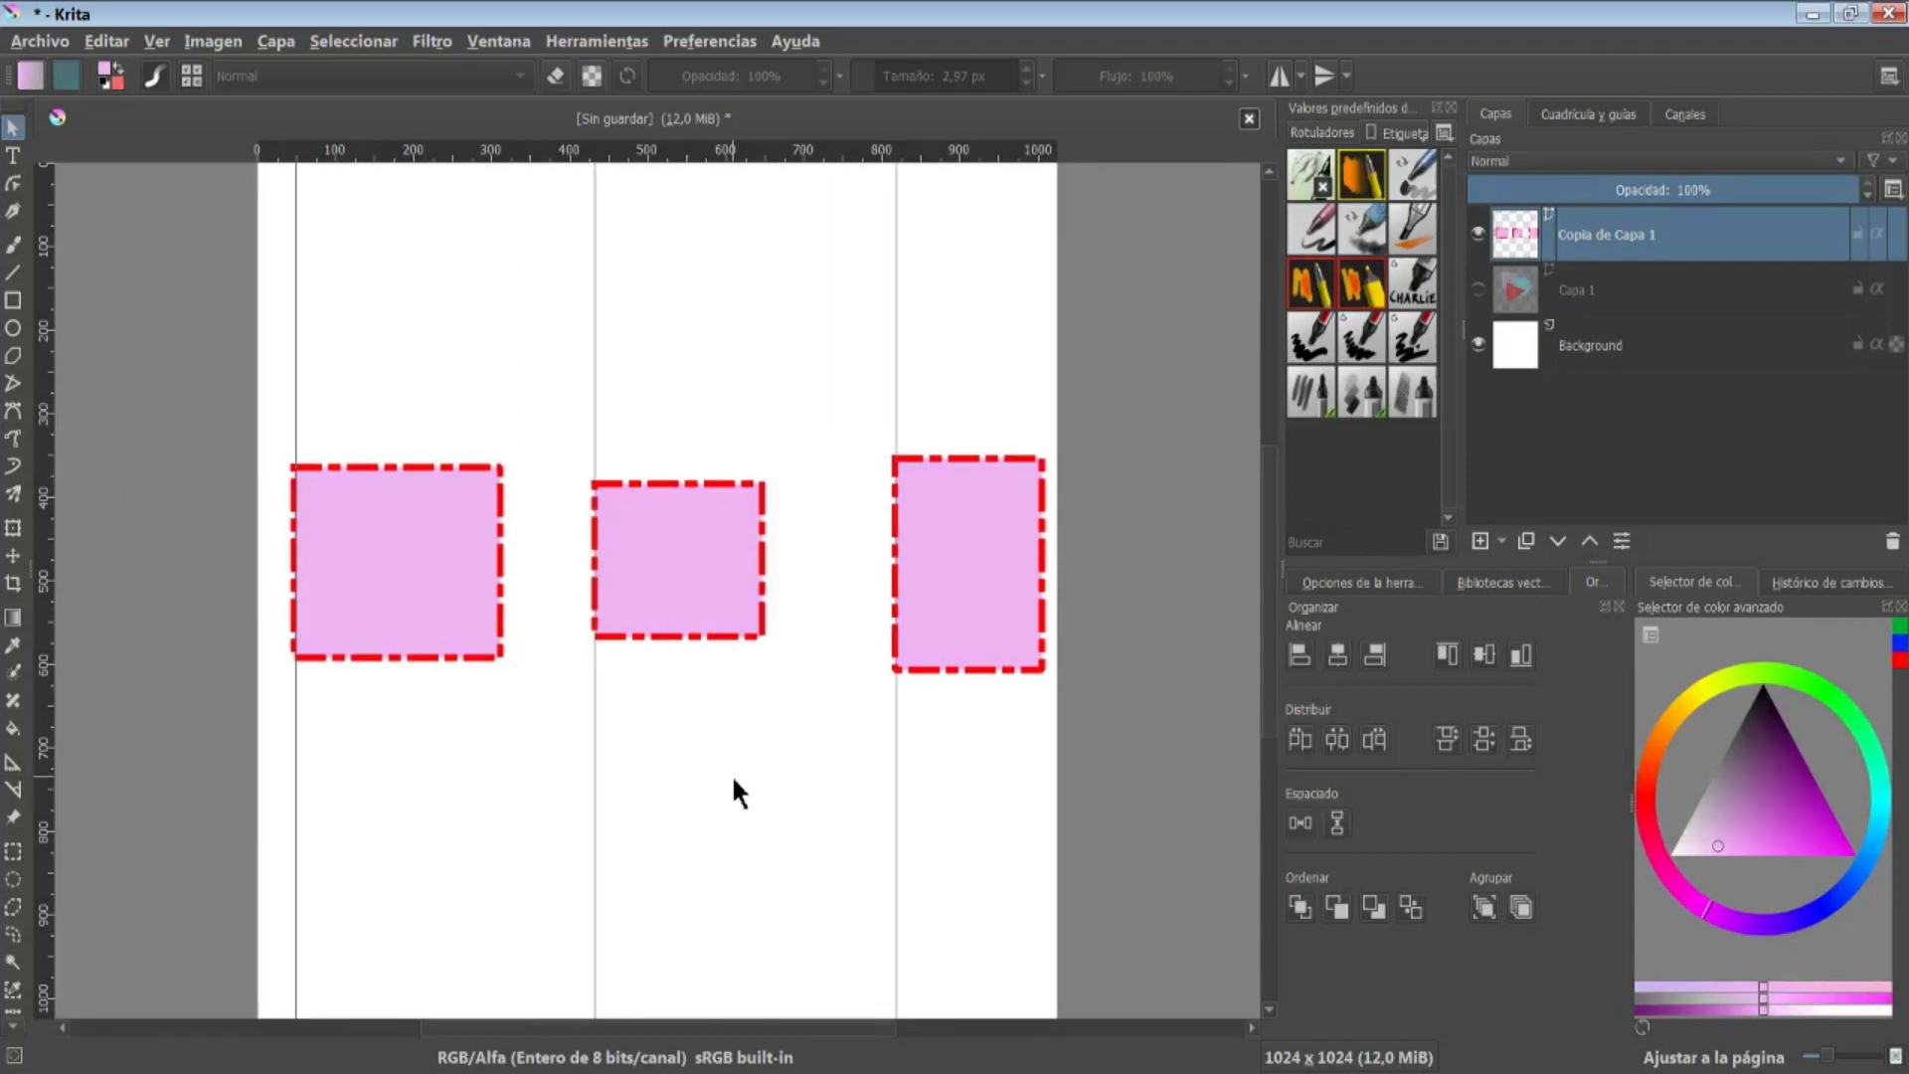
Distribute the centres of the three pink rectangles equidistantly in the horizontal direction and move the vertical guides onto the centres
key("ctrl+a")
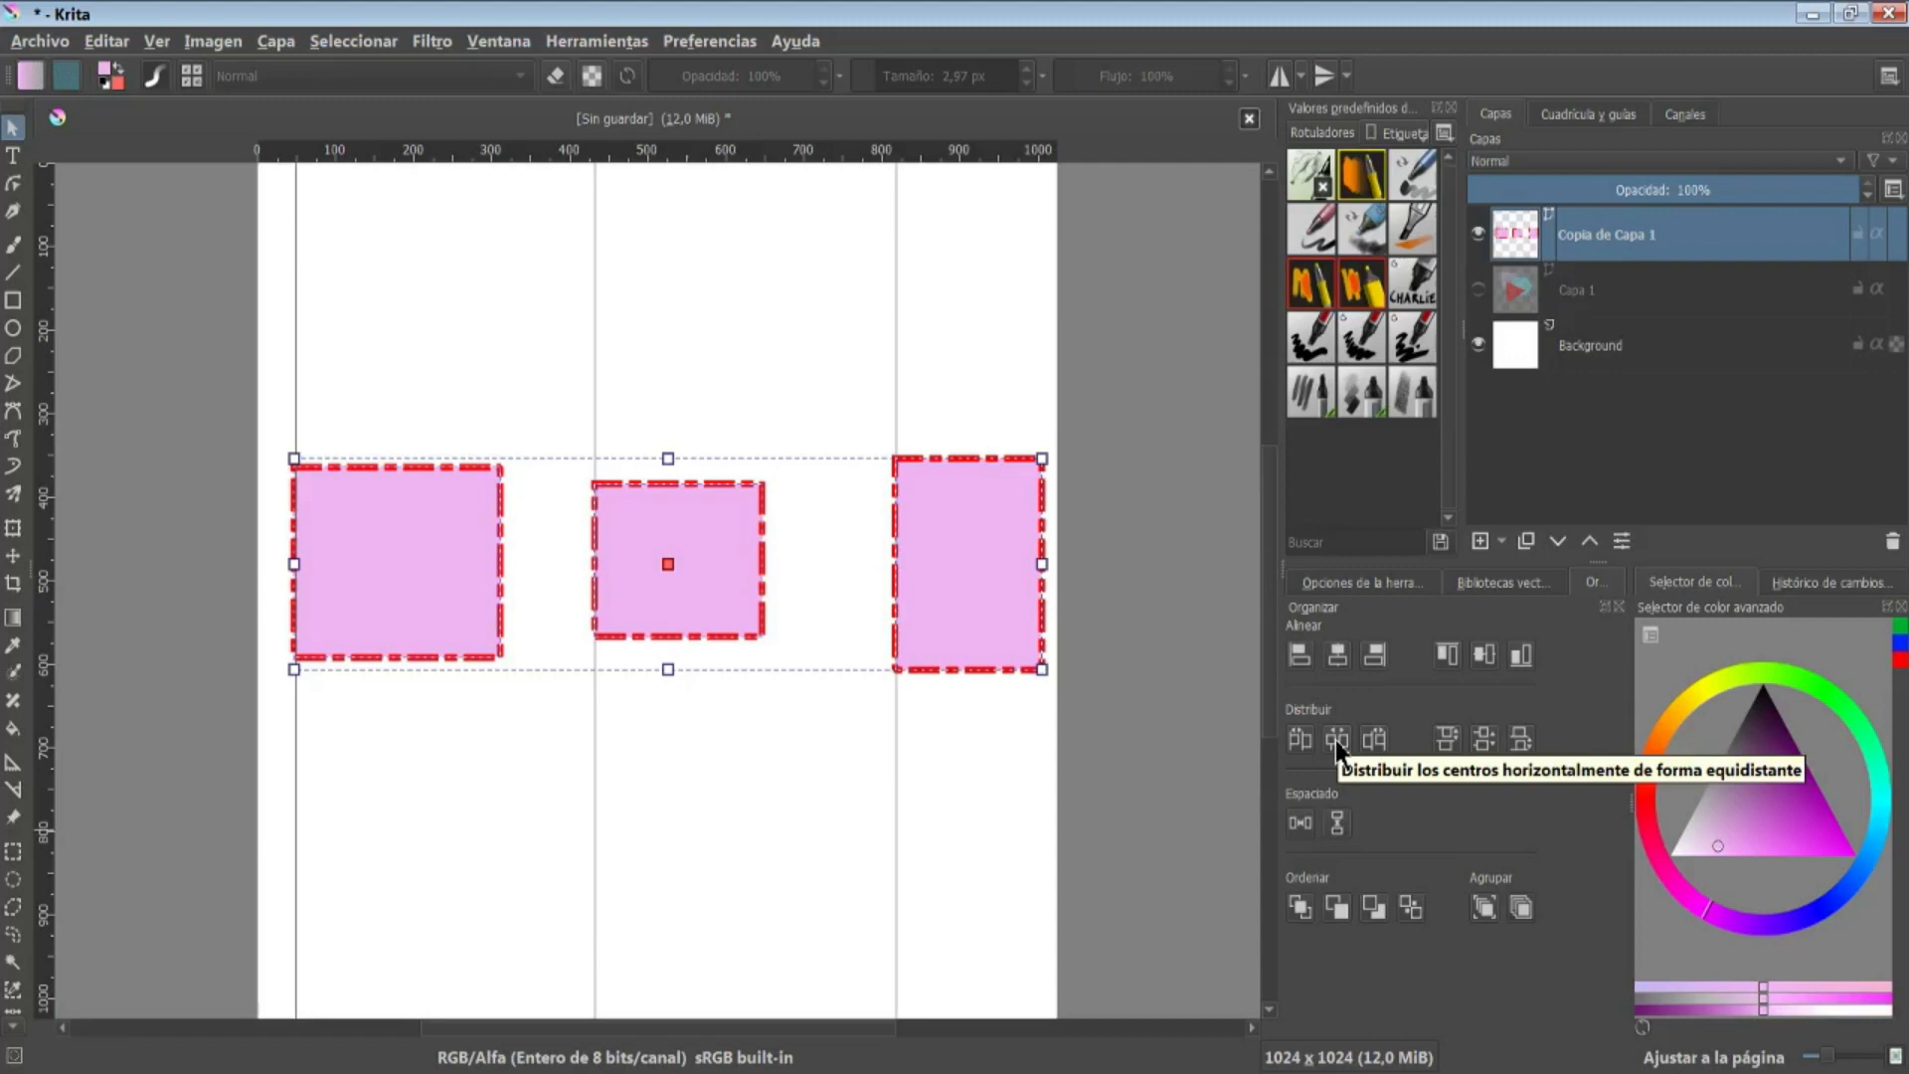
left_click(1336, 739)
left_click(1336, 739)
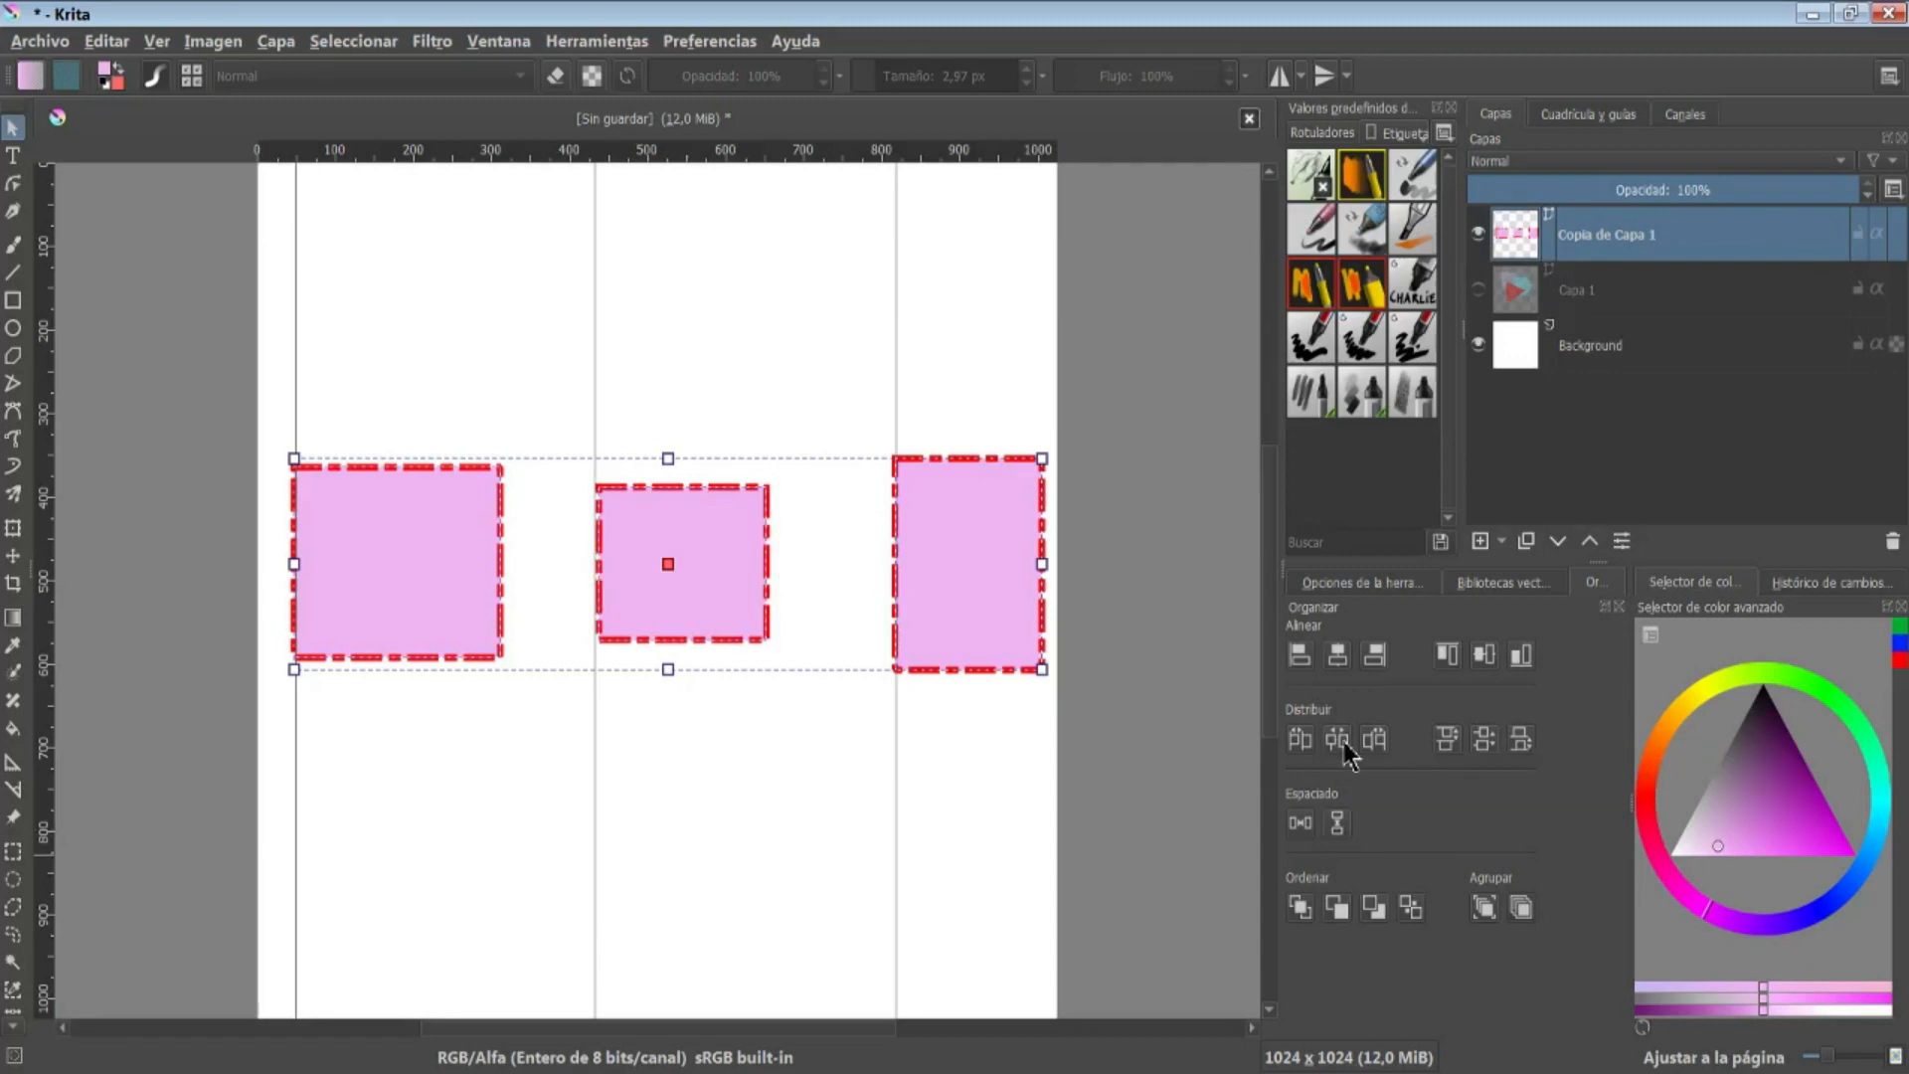
left_click(805, 808)
left_click_drag(295, 389, 393, 376)
left_click_drag(593, 362, 683, 361)
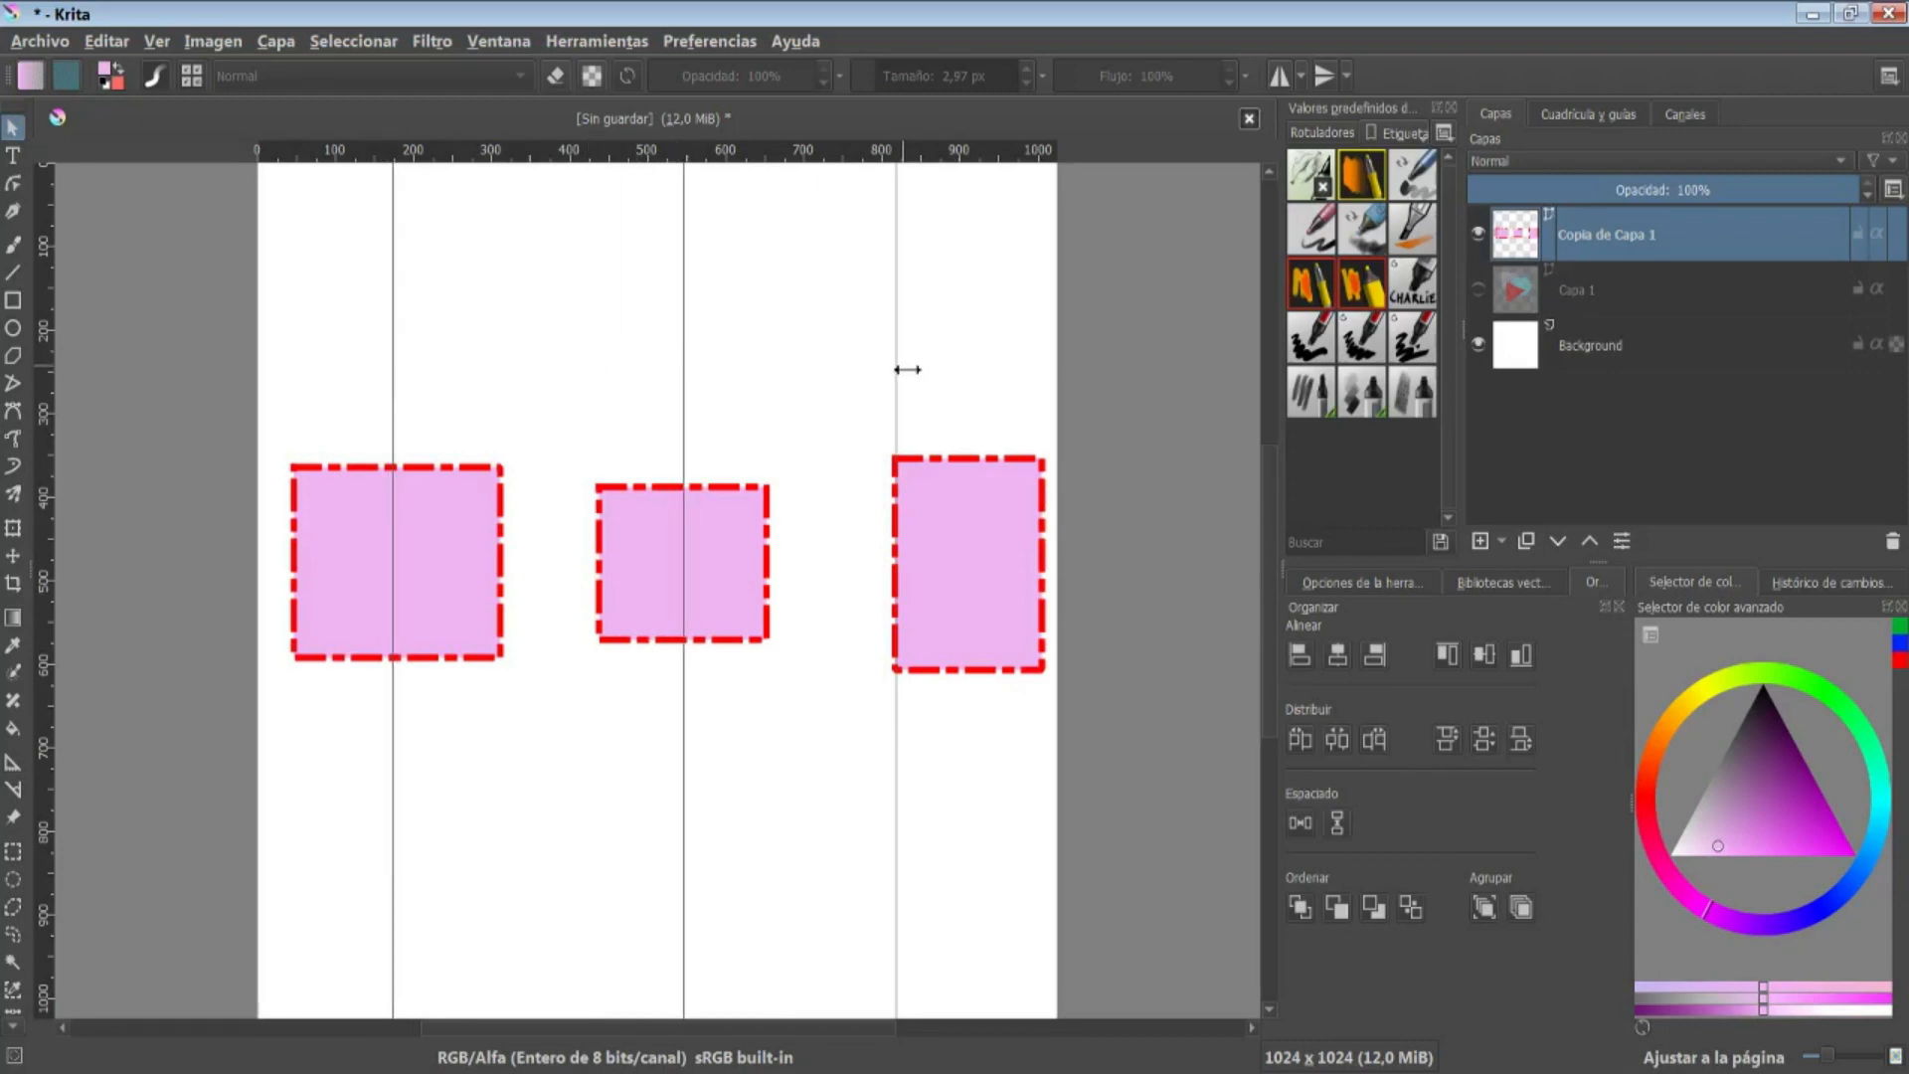
left_click_drag(896, 367, 967, 370)
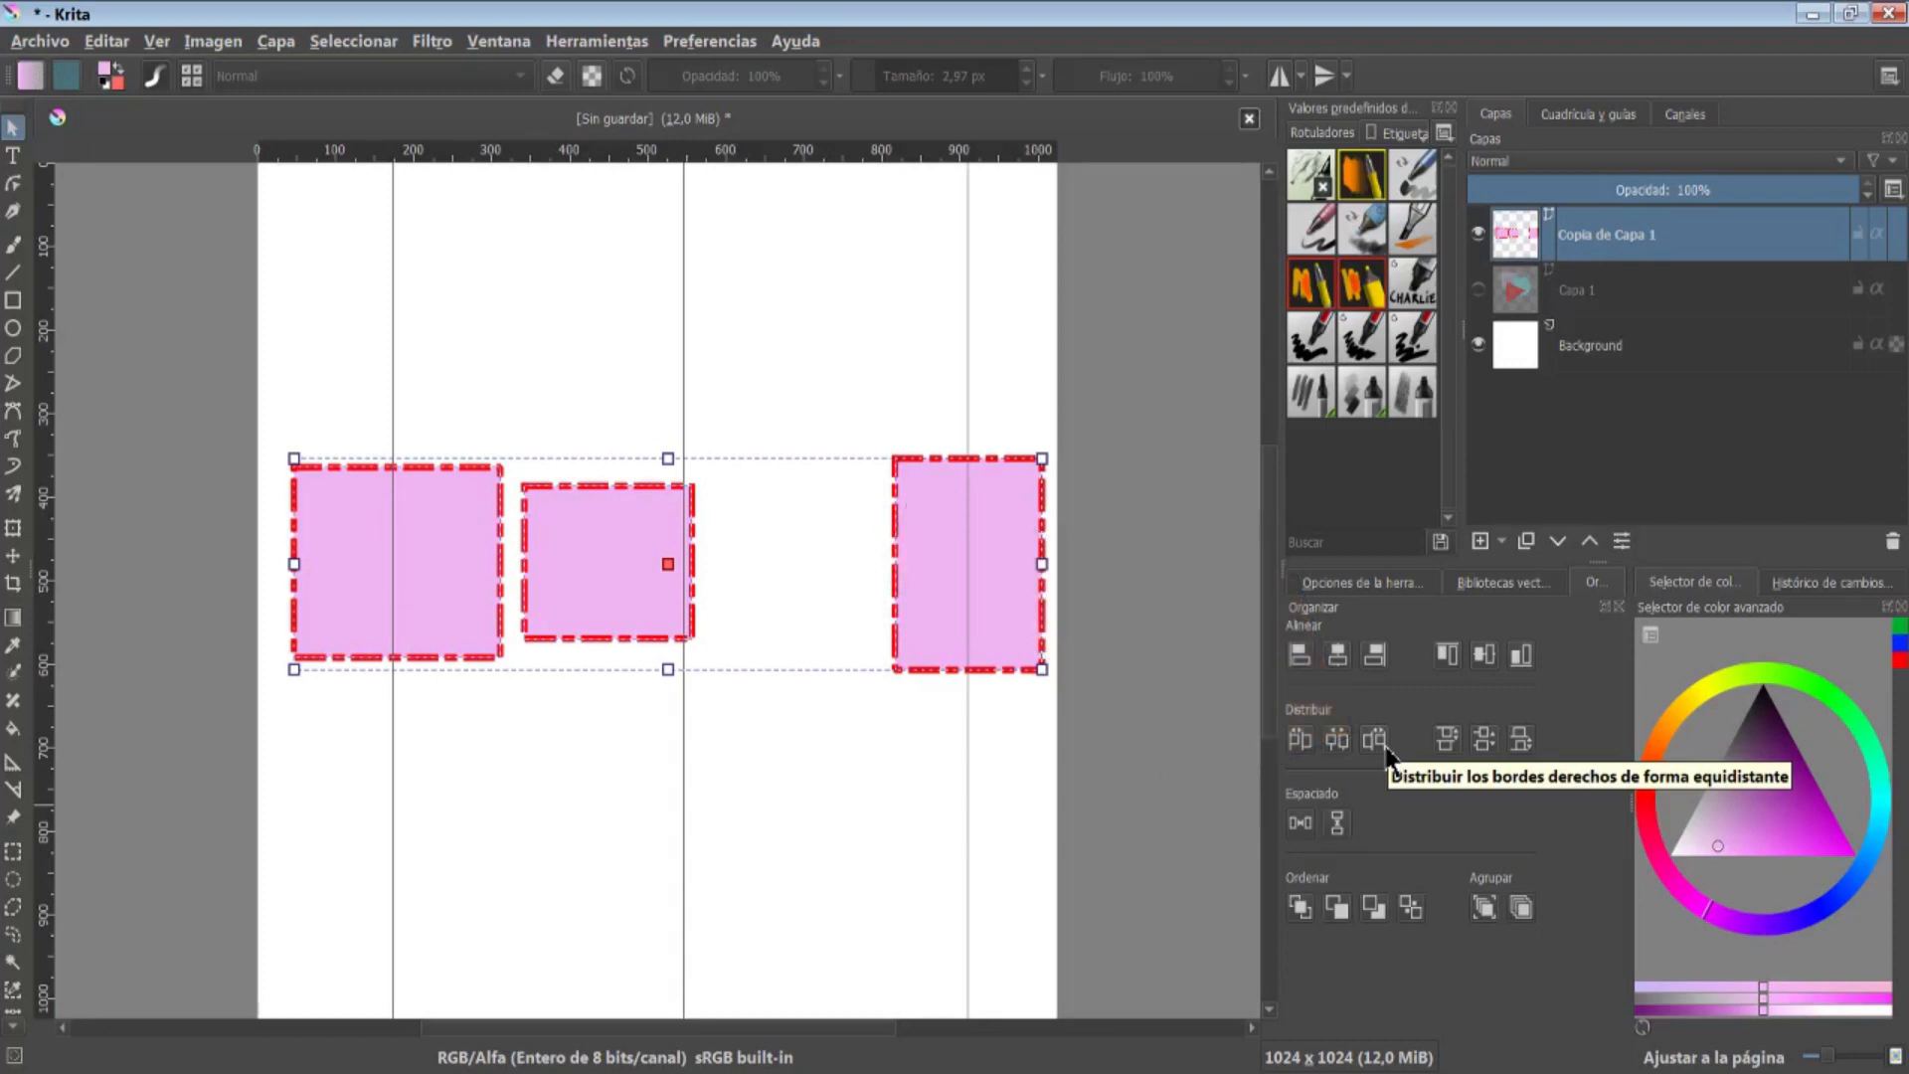
Distribute the right edges of the three pink rectangles equidistantly and move the vertical guides onto those edges
left_click(1376, 739)
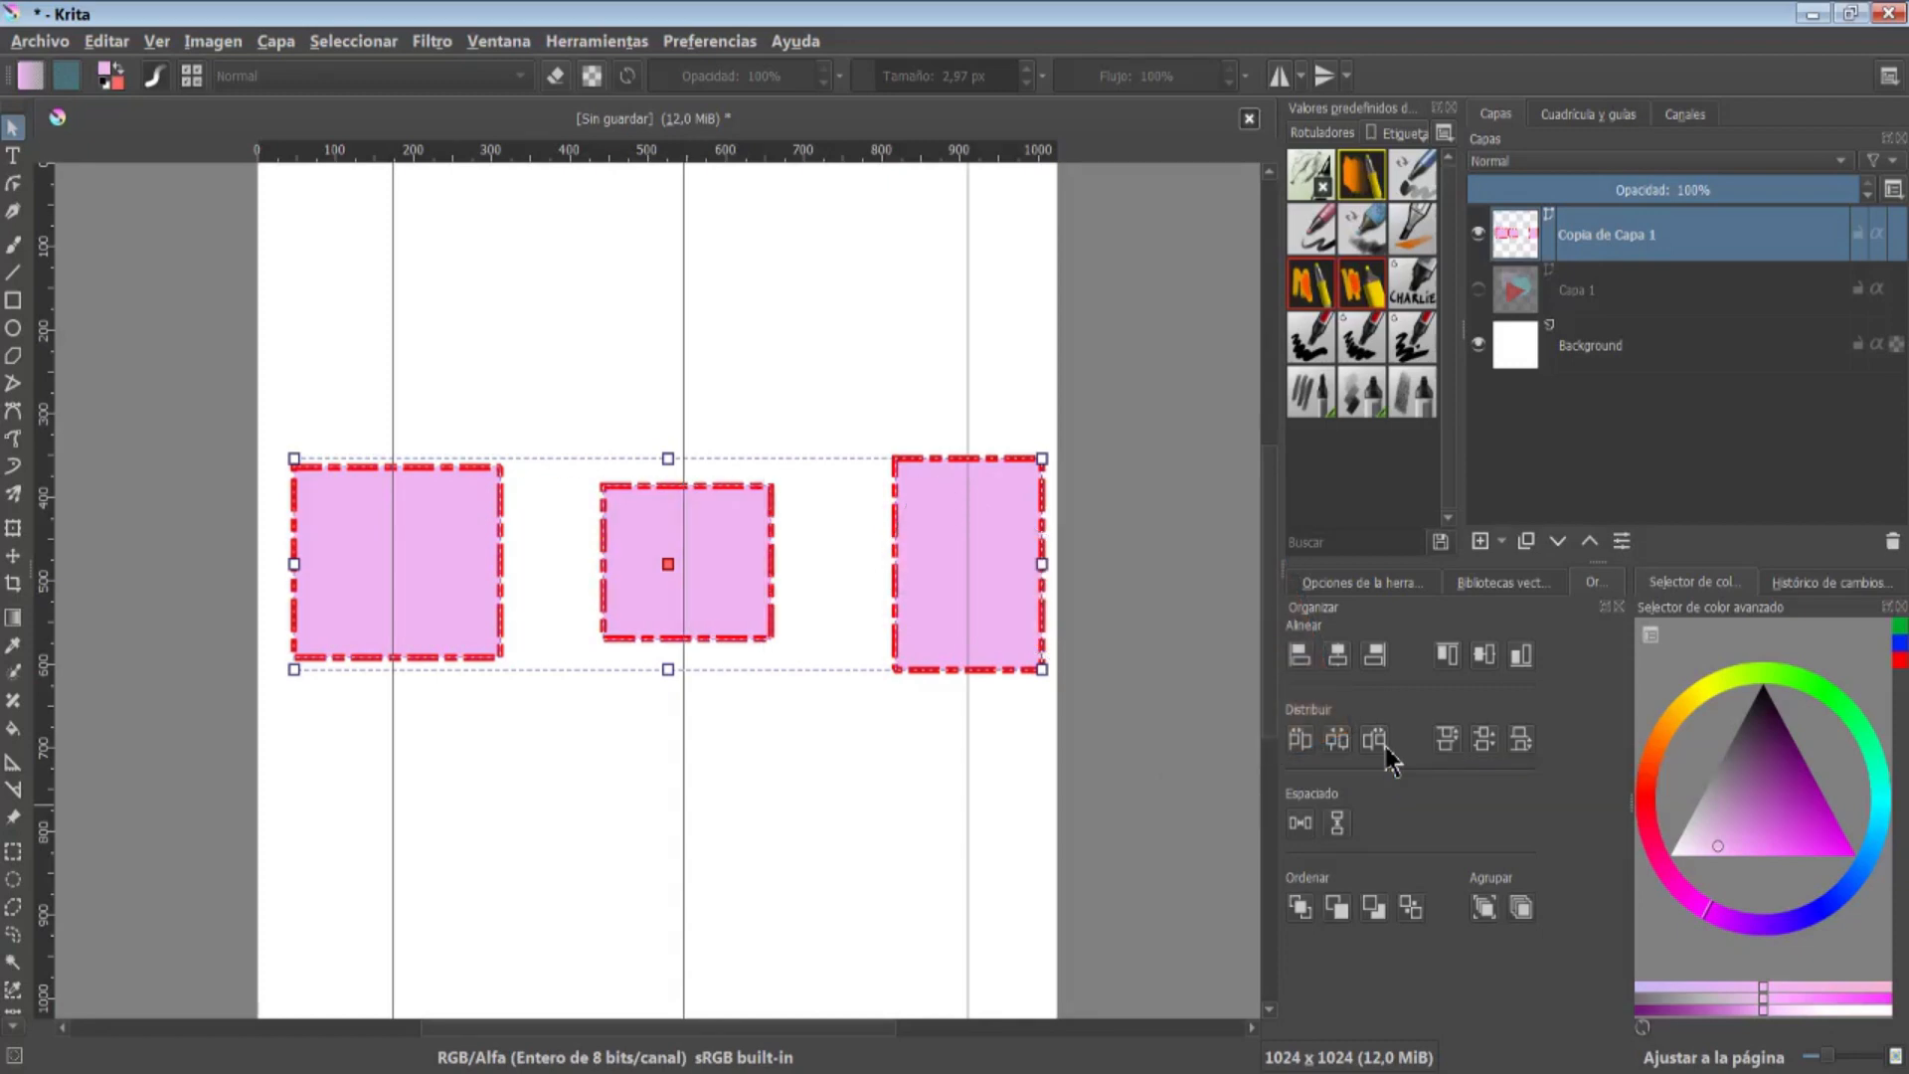
left_click(792, 397)
left_click_drag(683, 375, 775, 375)
left_click_drag(971, 312, 1040, 319)
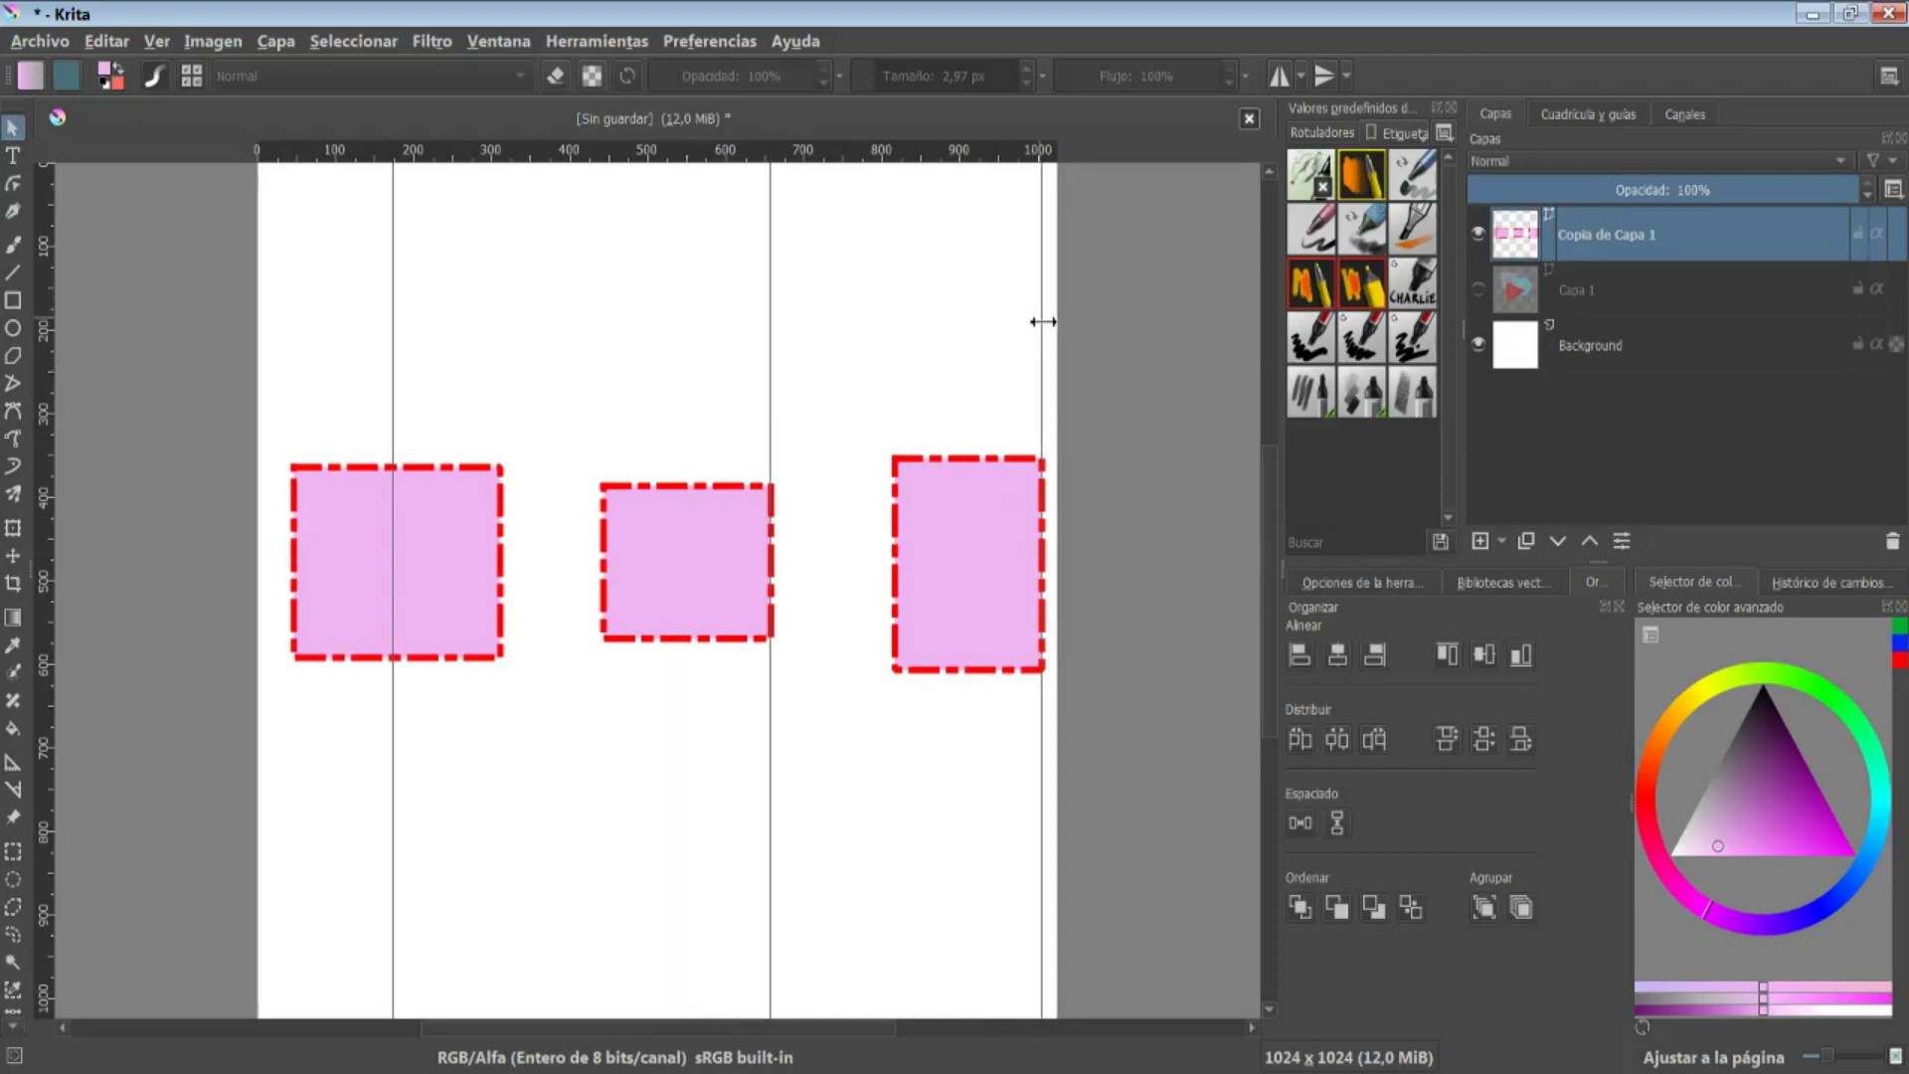
left_click_drag(398, 358, 503, 372)
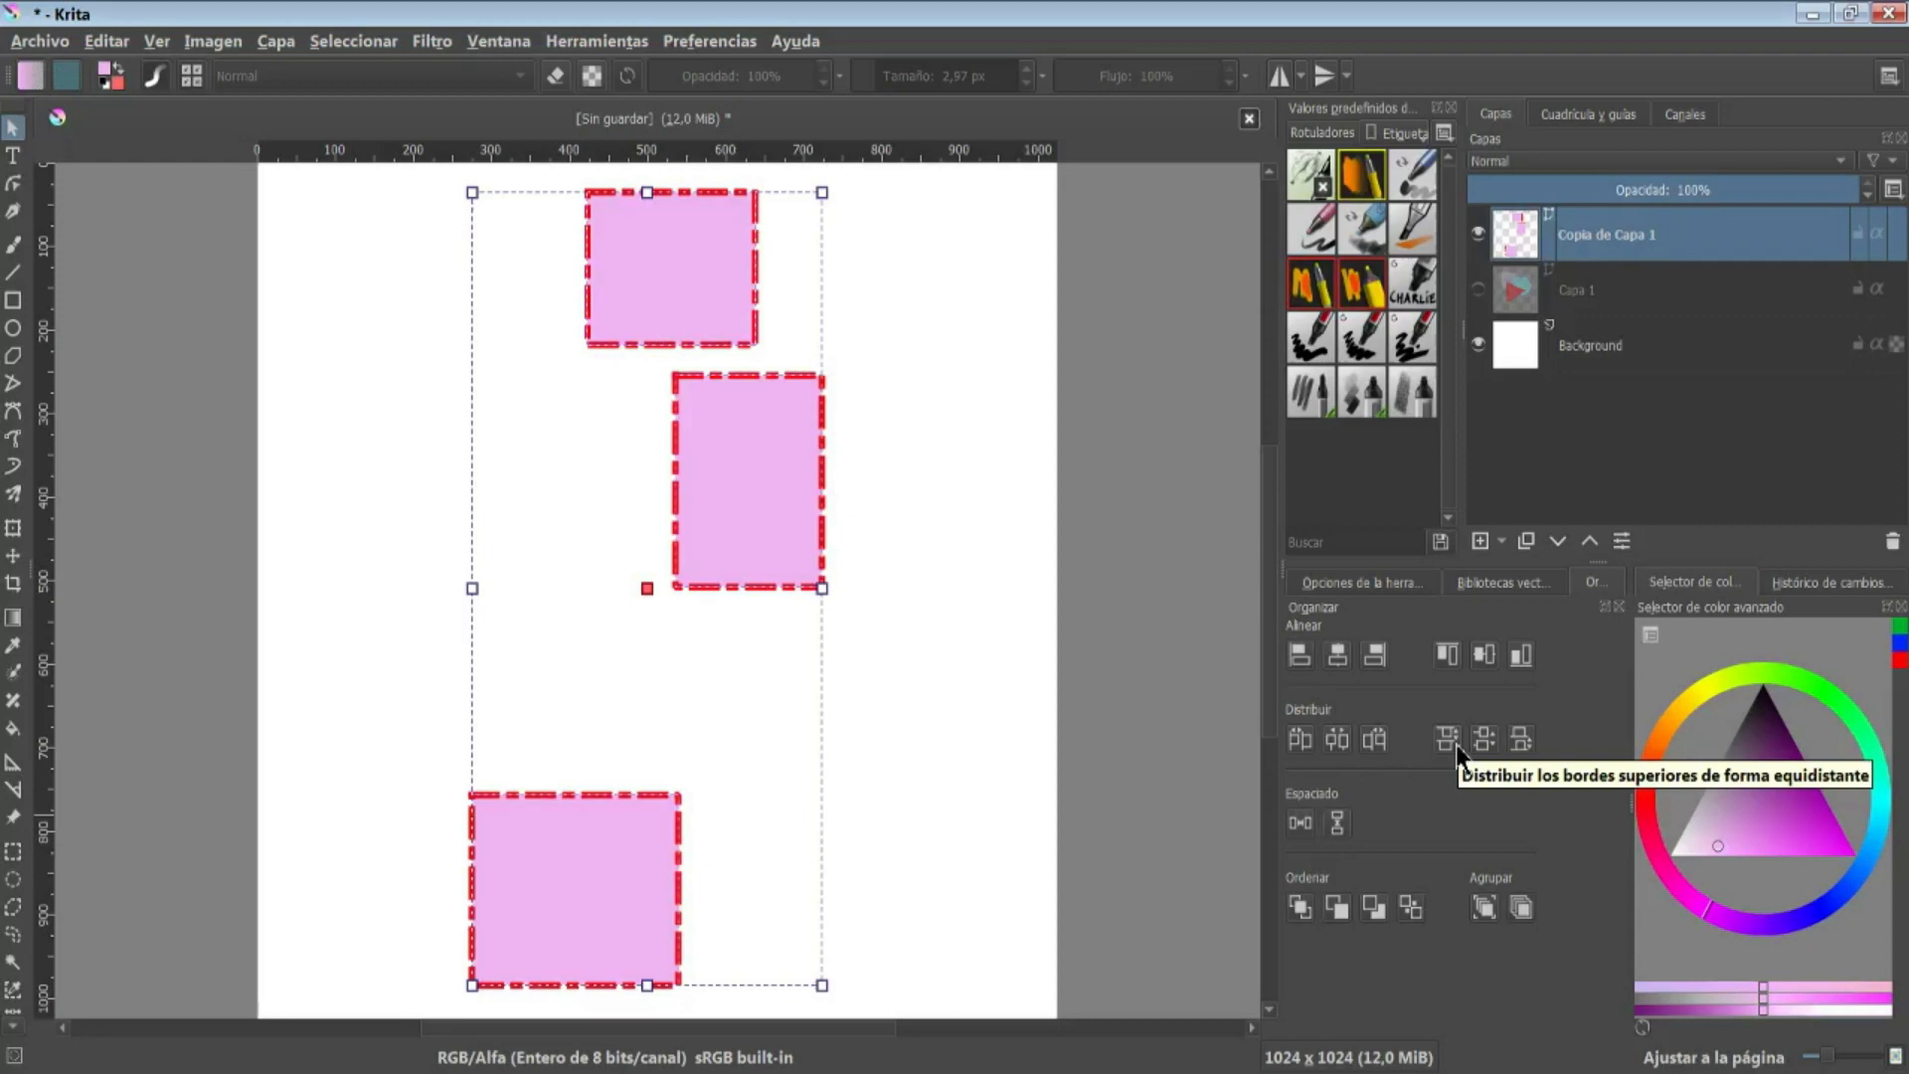
Distribute the top edges of the three stacked pink rectangles equidistantly and mark those edges with horizontal guides
left_click(1449, 742)
left_click_drag(298, 151, 364, 493)
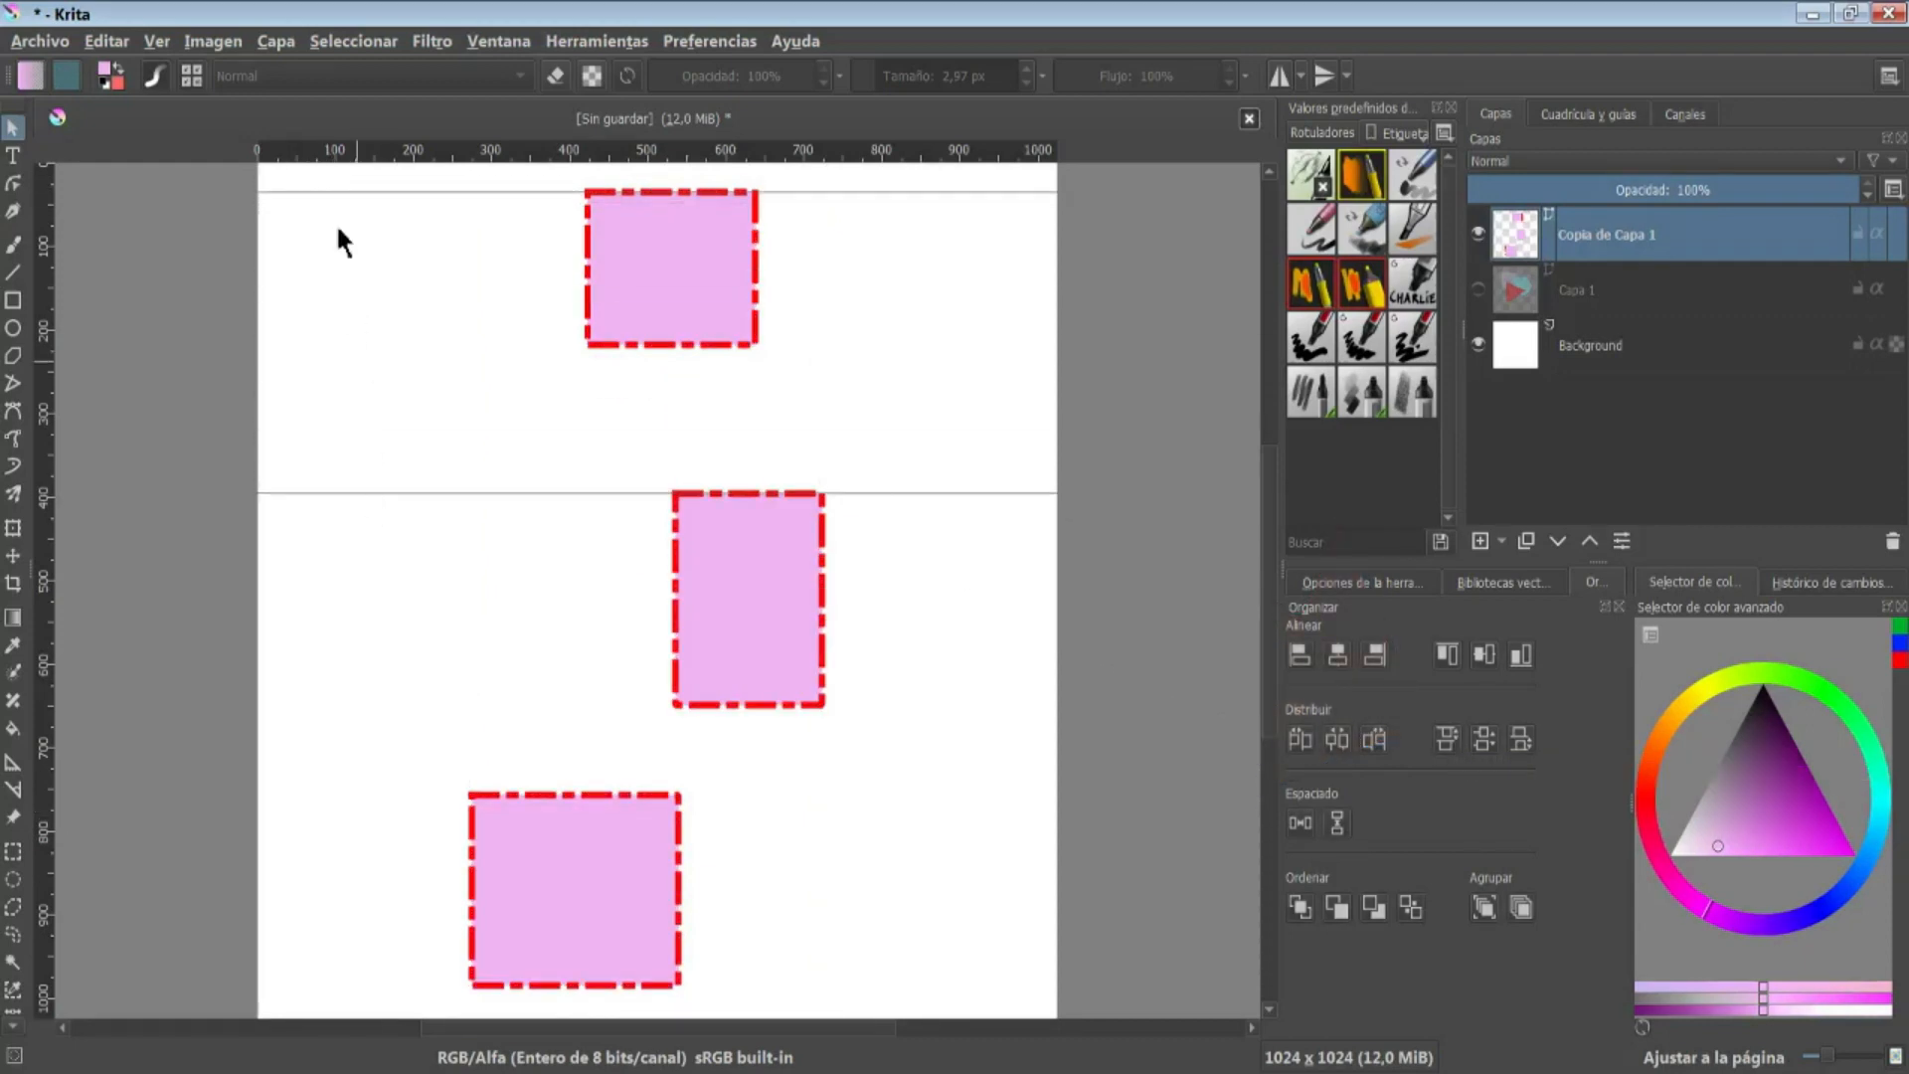
left_click_drag(345, 157, 390, 792)
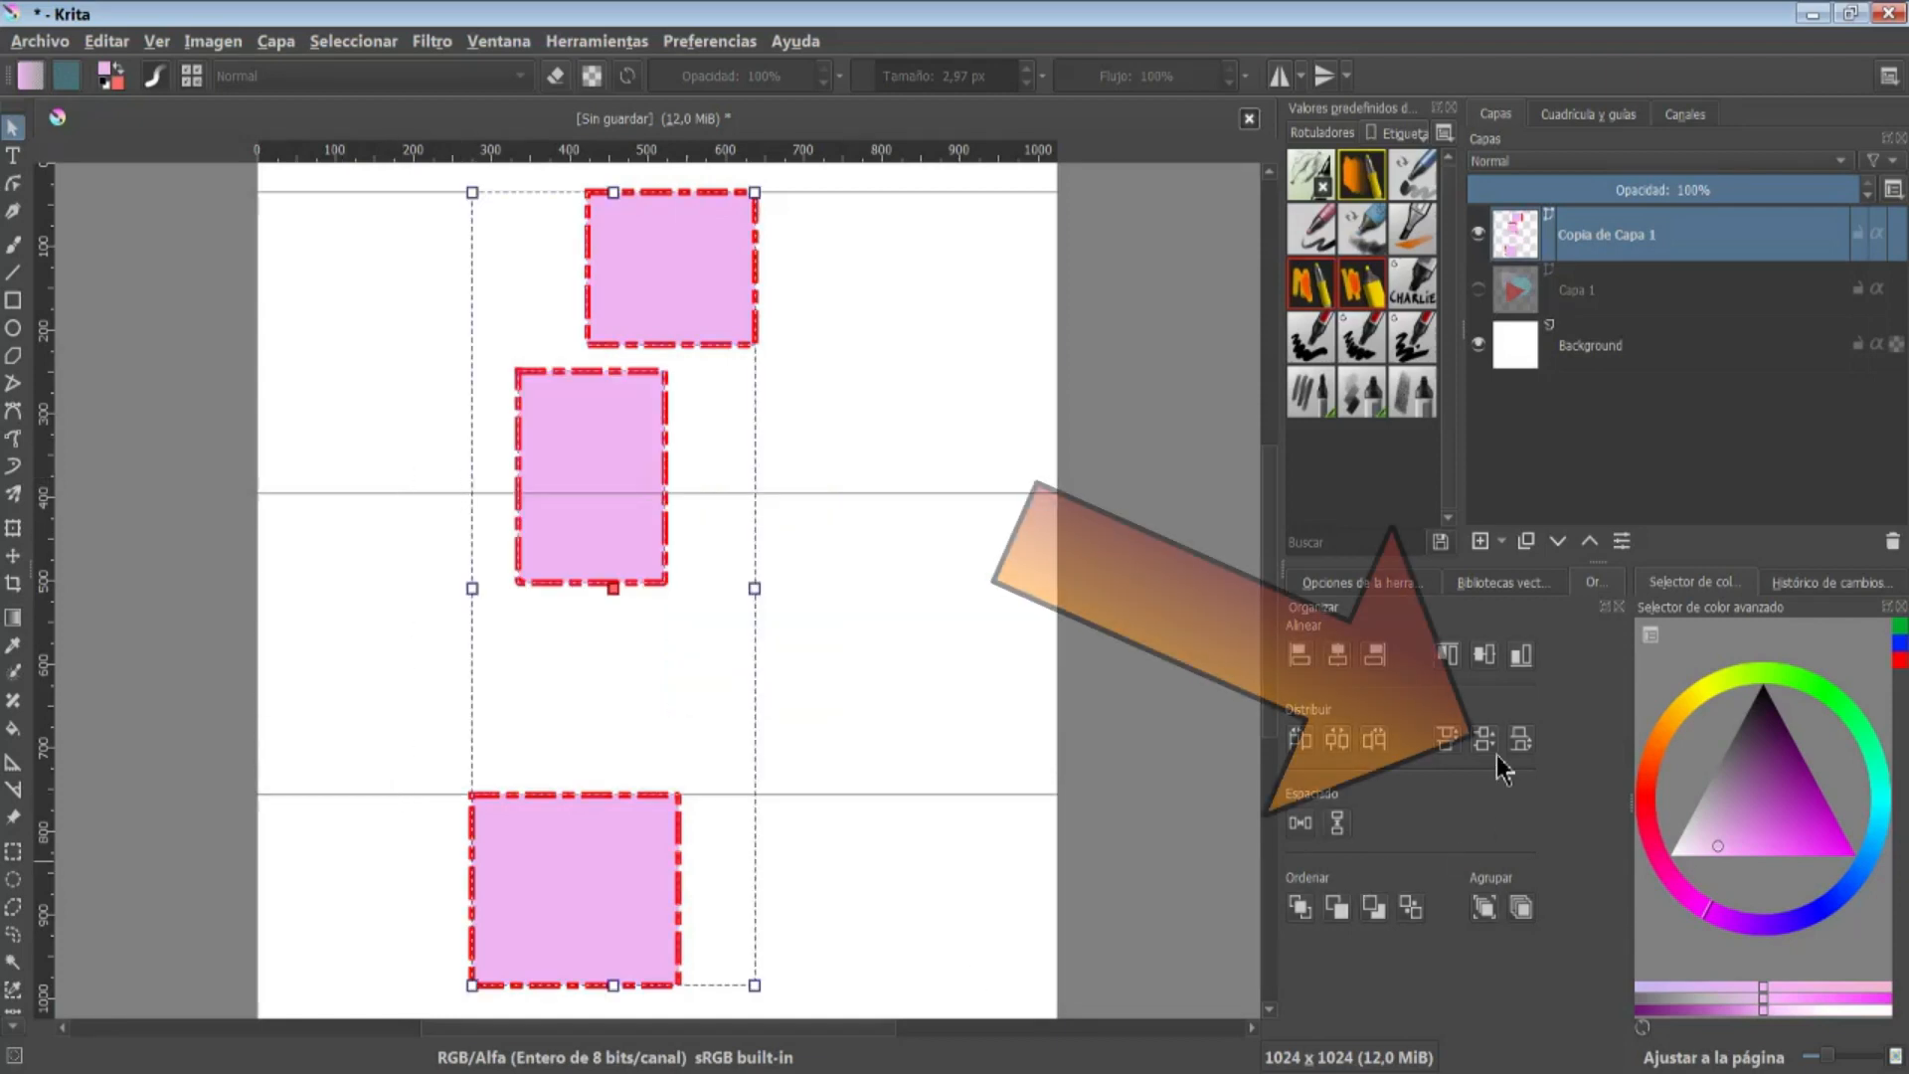
Distribute the centres of the three stacked rectangles equidistantly in the vertical direction and move the horizontal guides onto the centres
left_click(1487, 739)
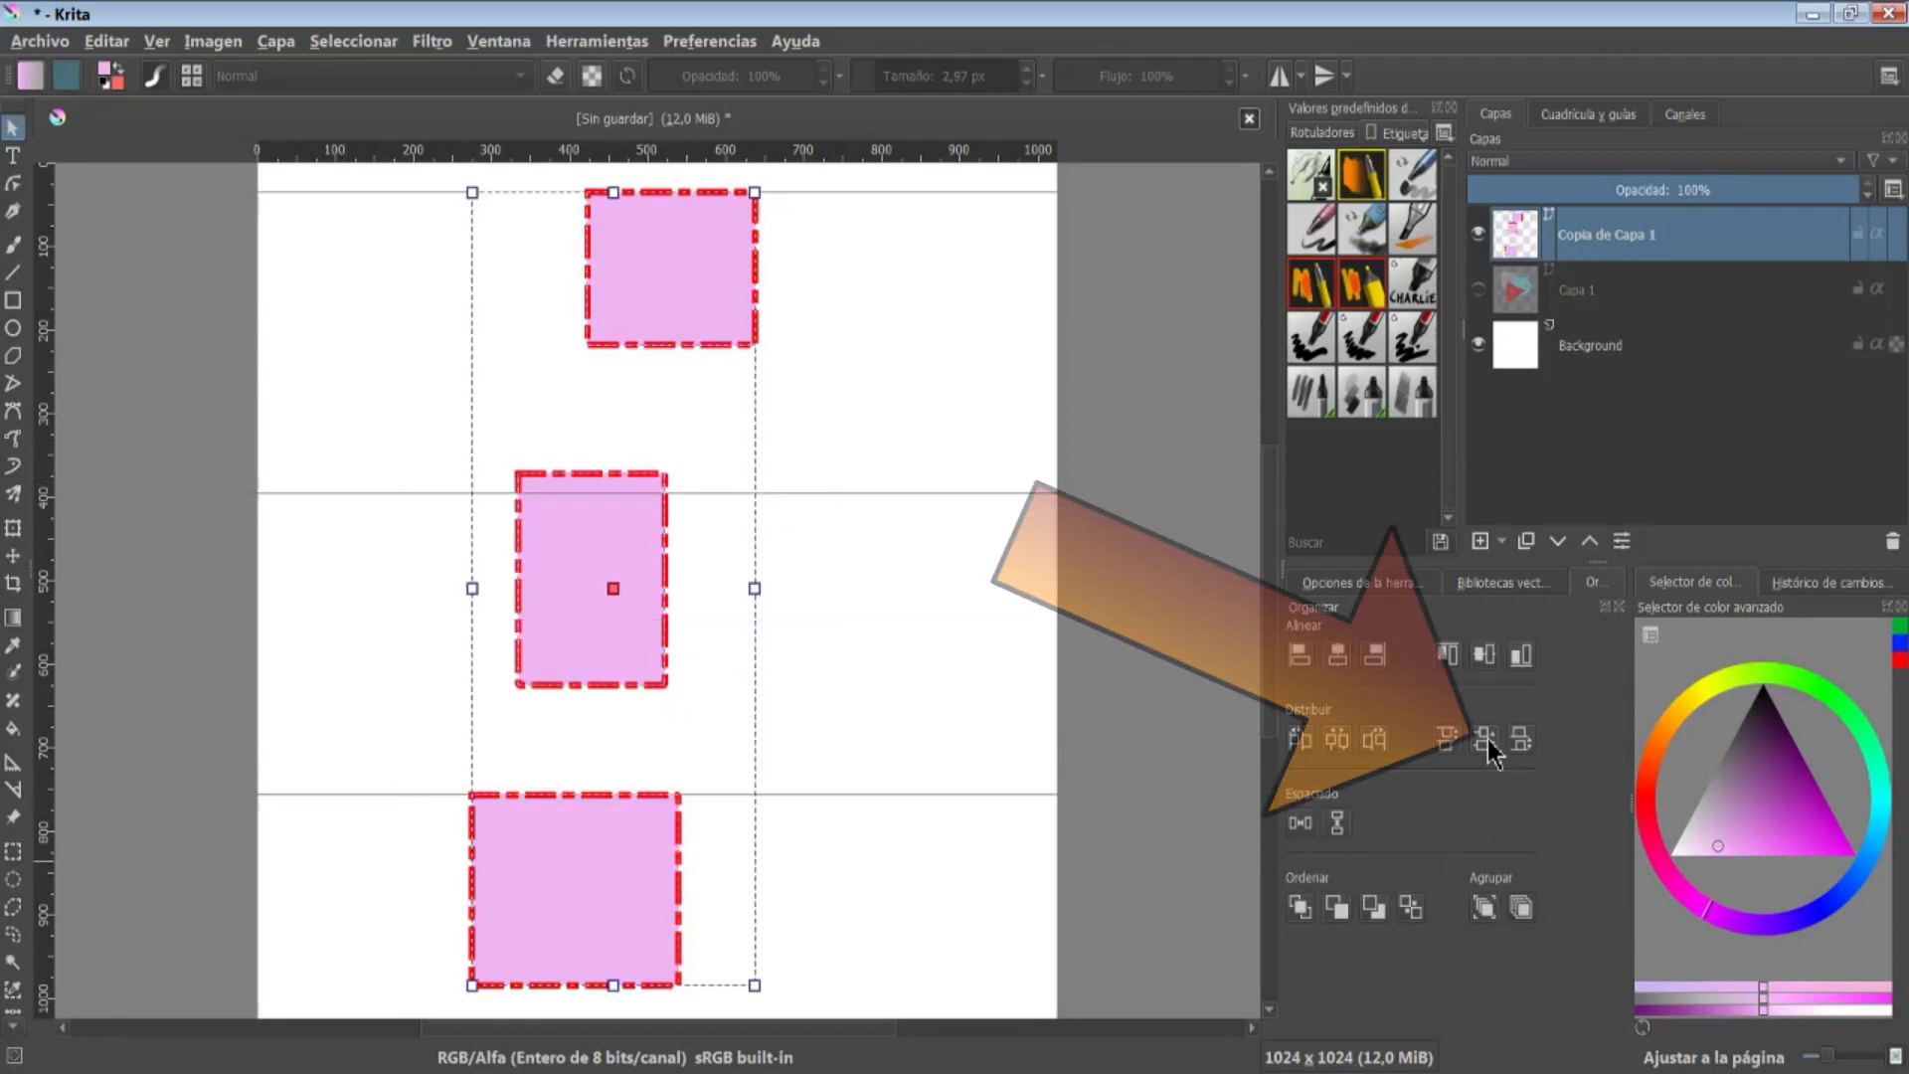
left_click(177, 559)
left_click_drag(384, 495, 388, 575)
left_click_drag(379, 804, 376, 899)
left_click_drag(421, 200, 422, 270)
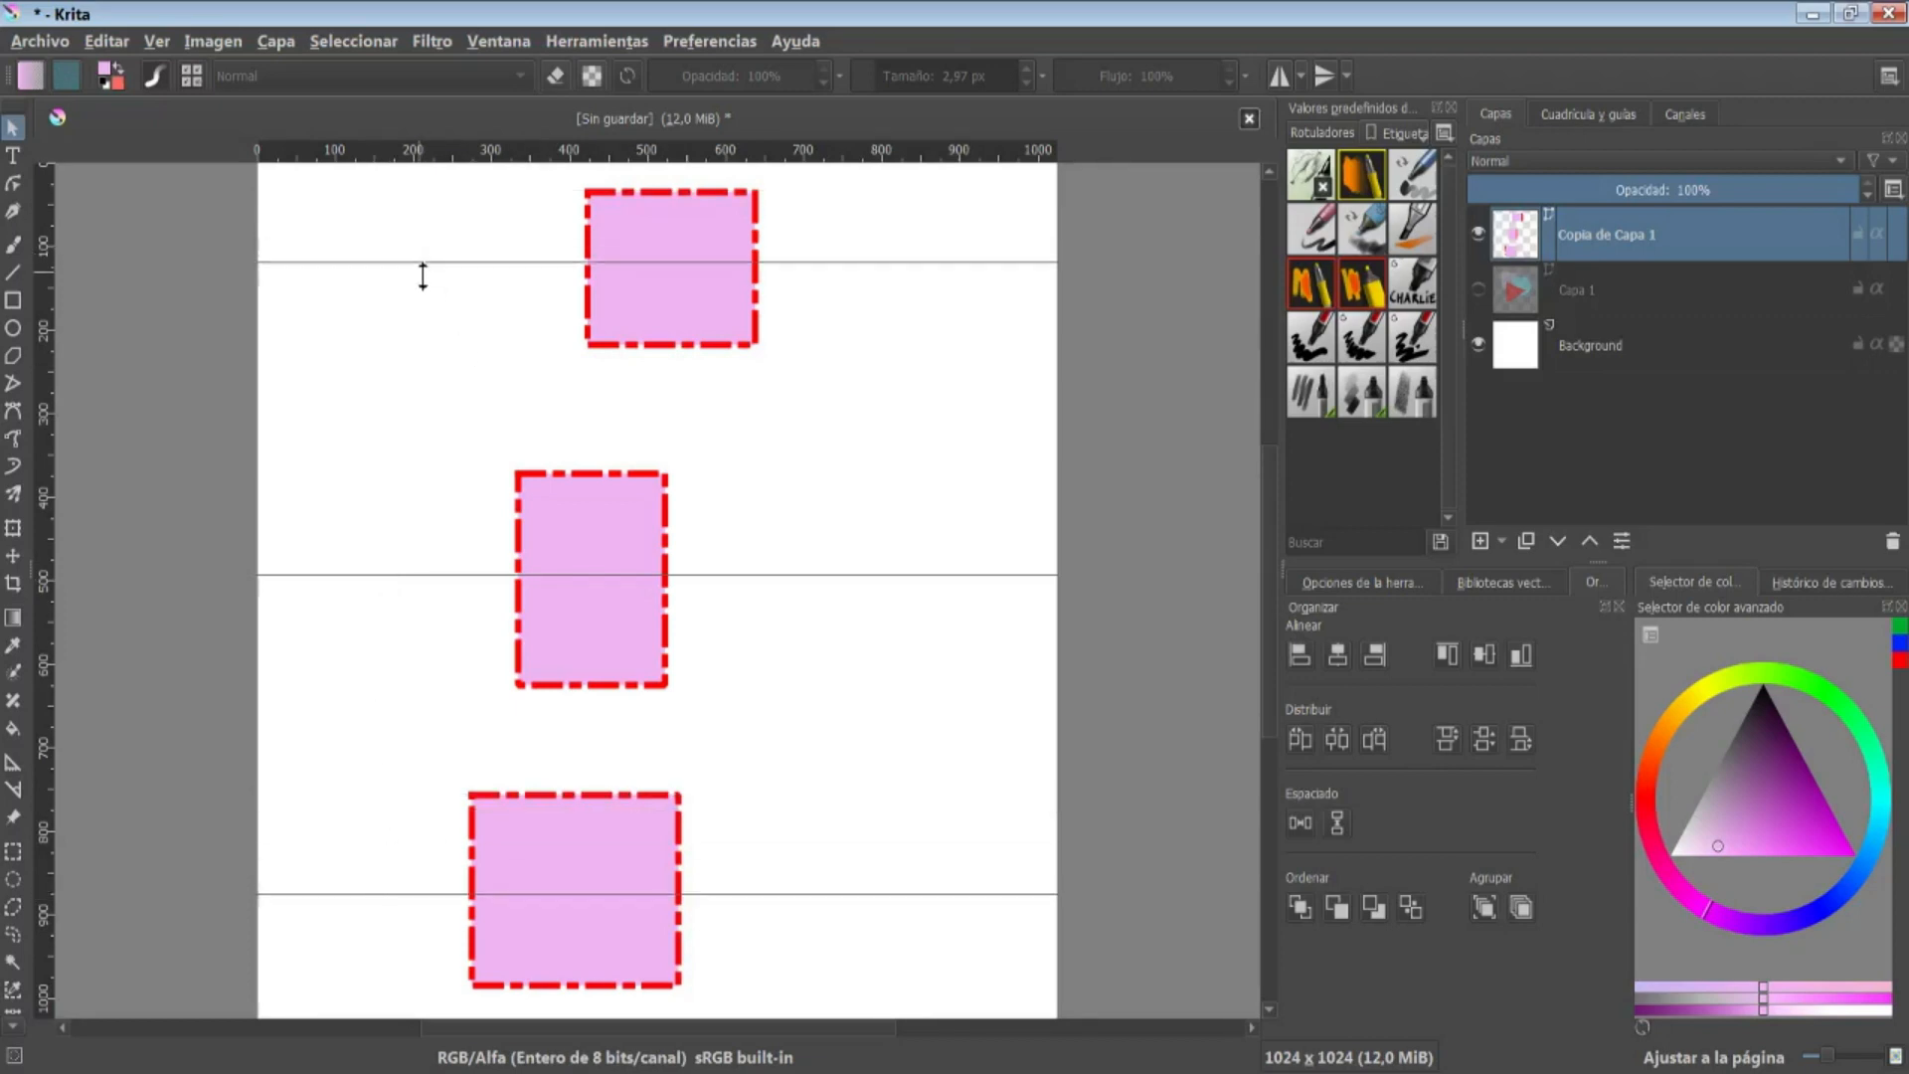
Distribute the bottom edges of the three stacked rectangles equidistantly and place horizontal guides along those edges
key("ctrl+a")
left_click(1521, 739)
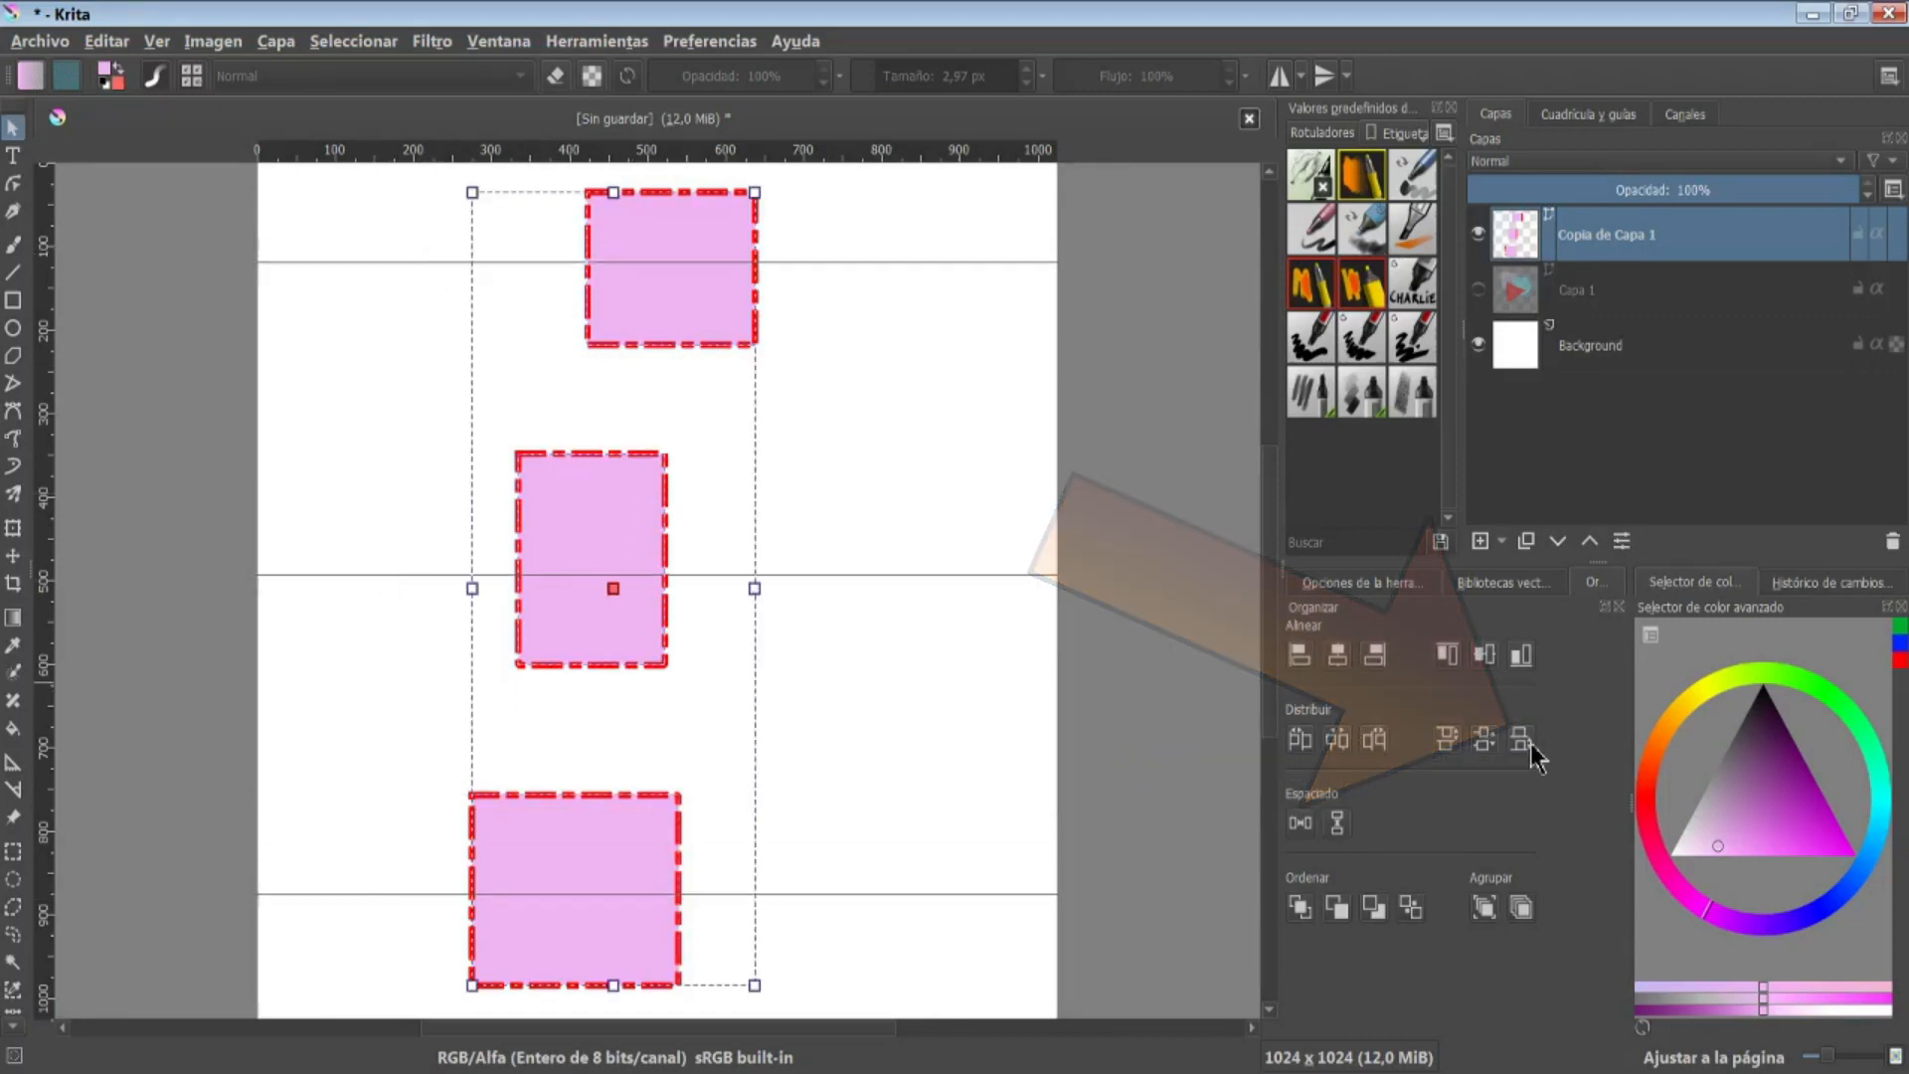
left_click_drag(1111, 594, 1110, 594)
left_click(189, 429)
left_click_drag(394, 151, 454, 668)
left_click_drag(477, 261, 492, 344)
left_click_drag(427, 893, 425, 989)
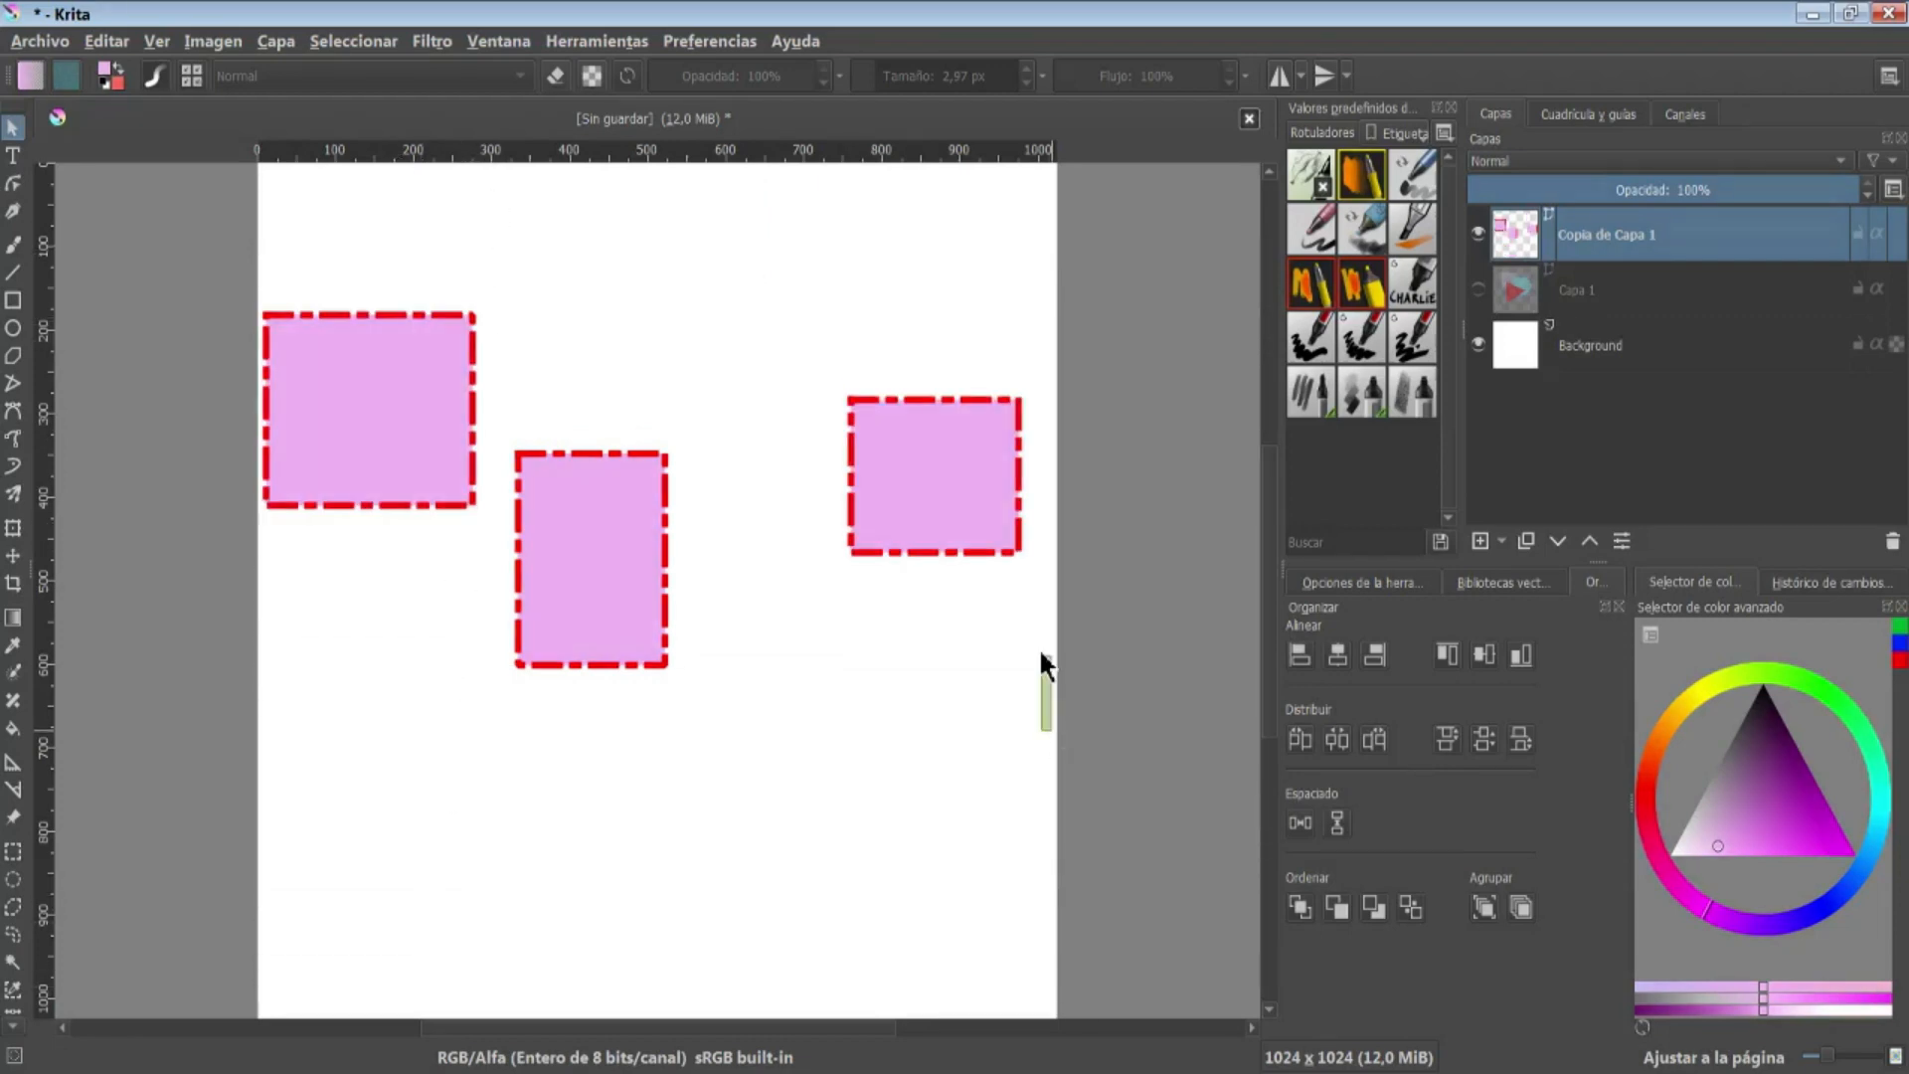
Space the three pink rectangles with equal horizontal gaps and mark the edges bordering each gap with vertical guides
left_click_drag(1052, 732, 247, 237)
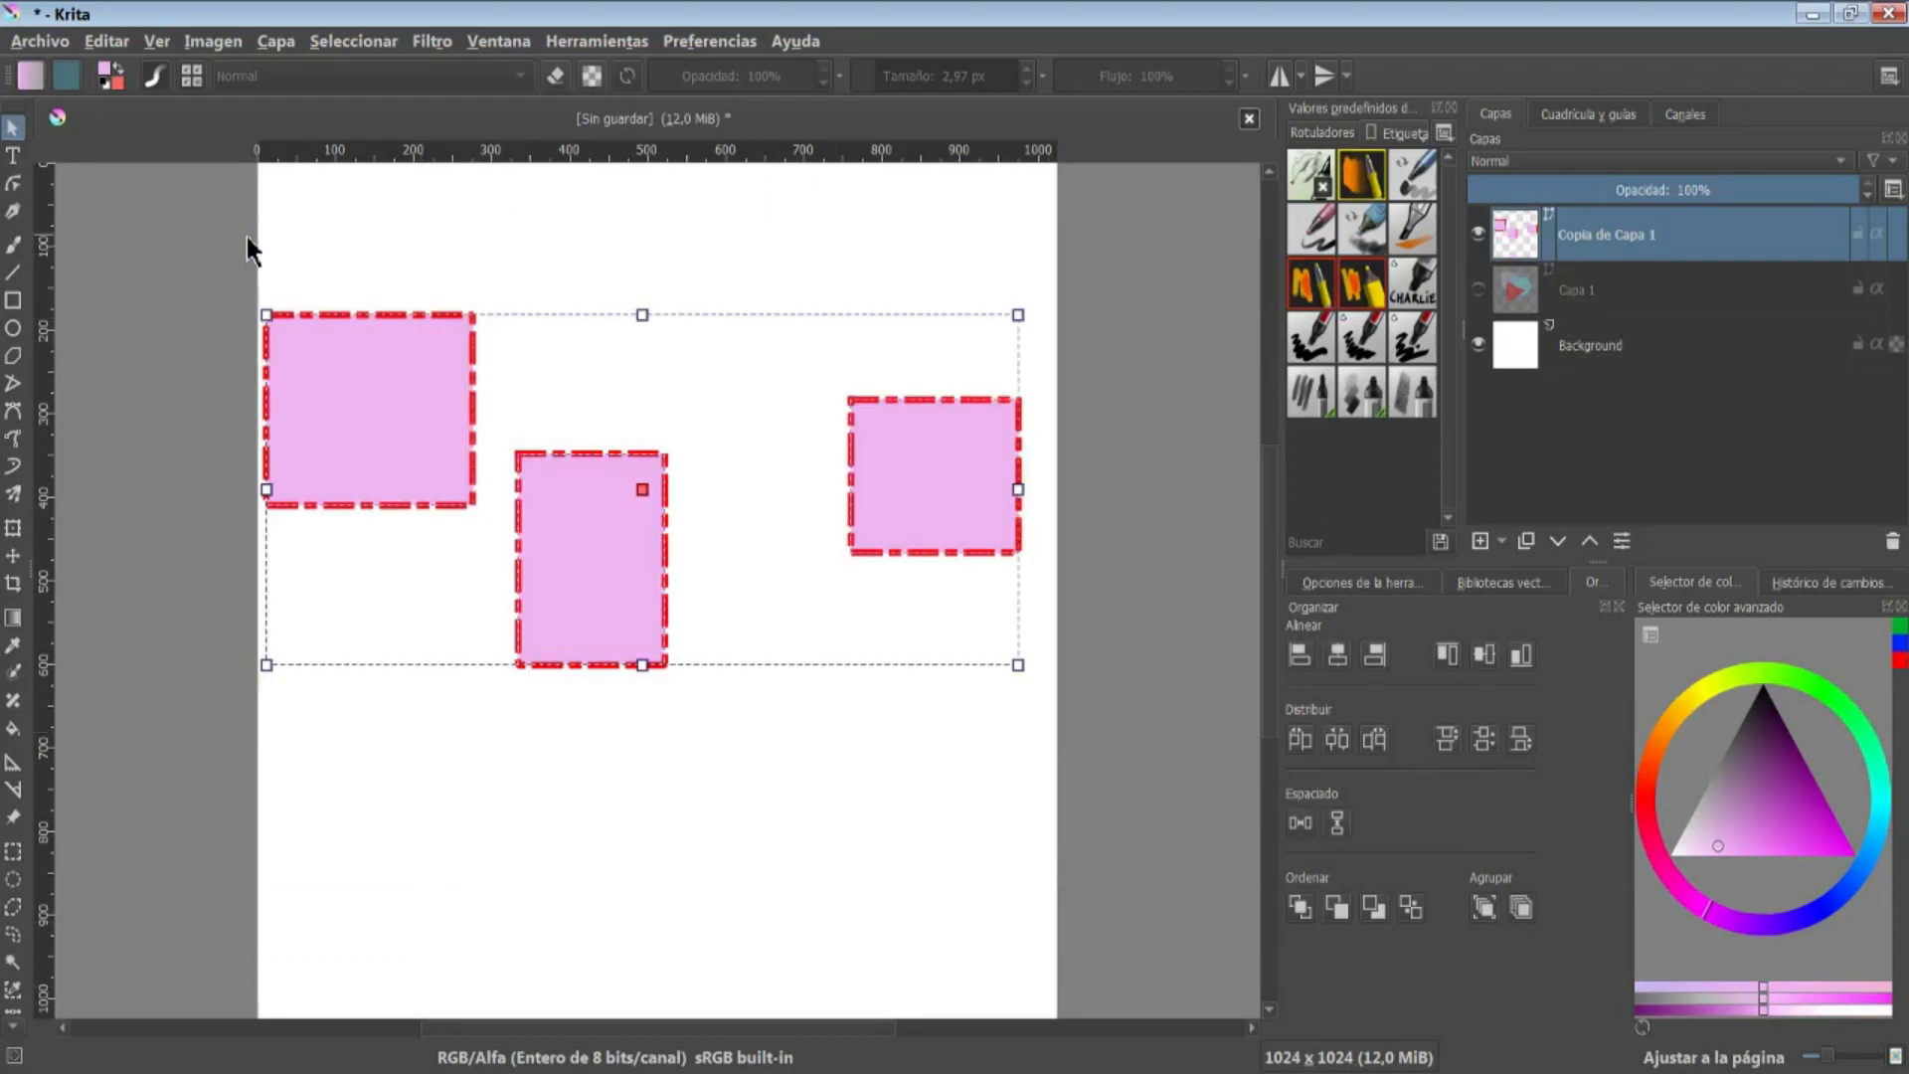
left_click(1300, 823)
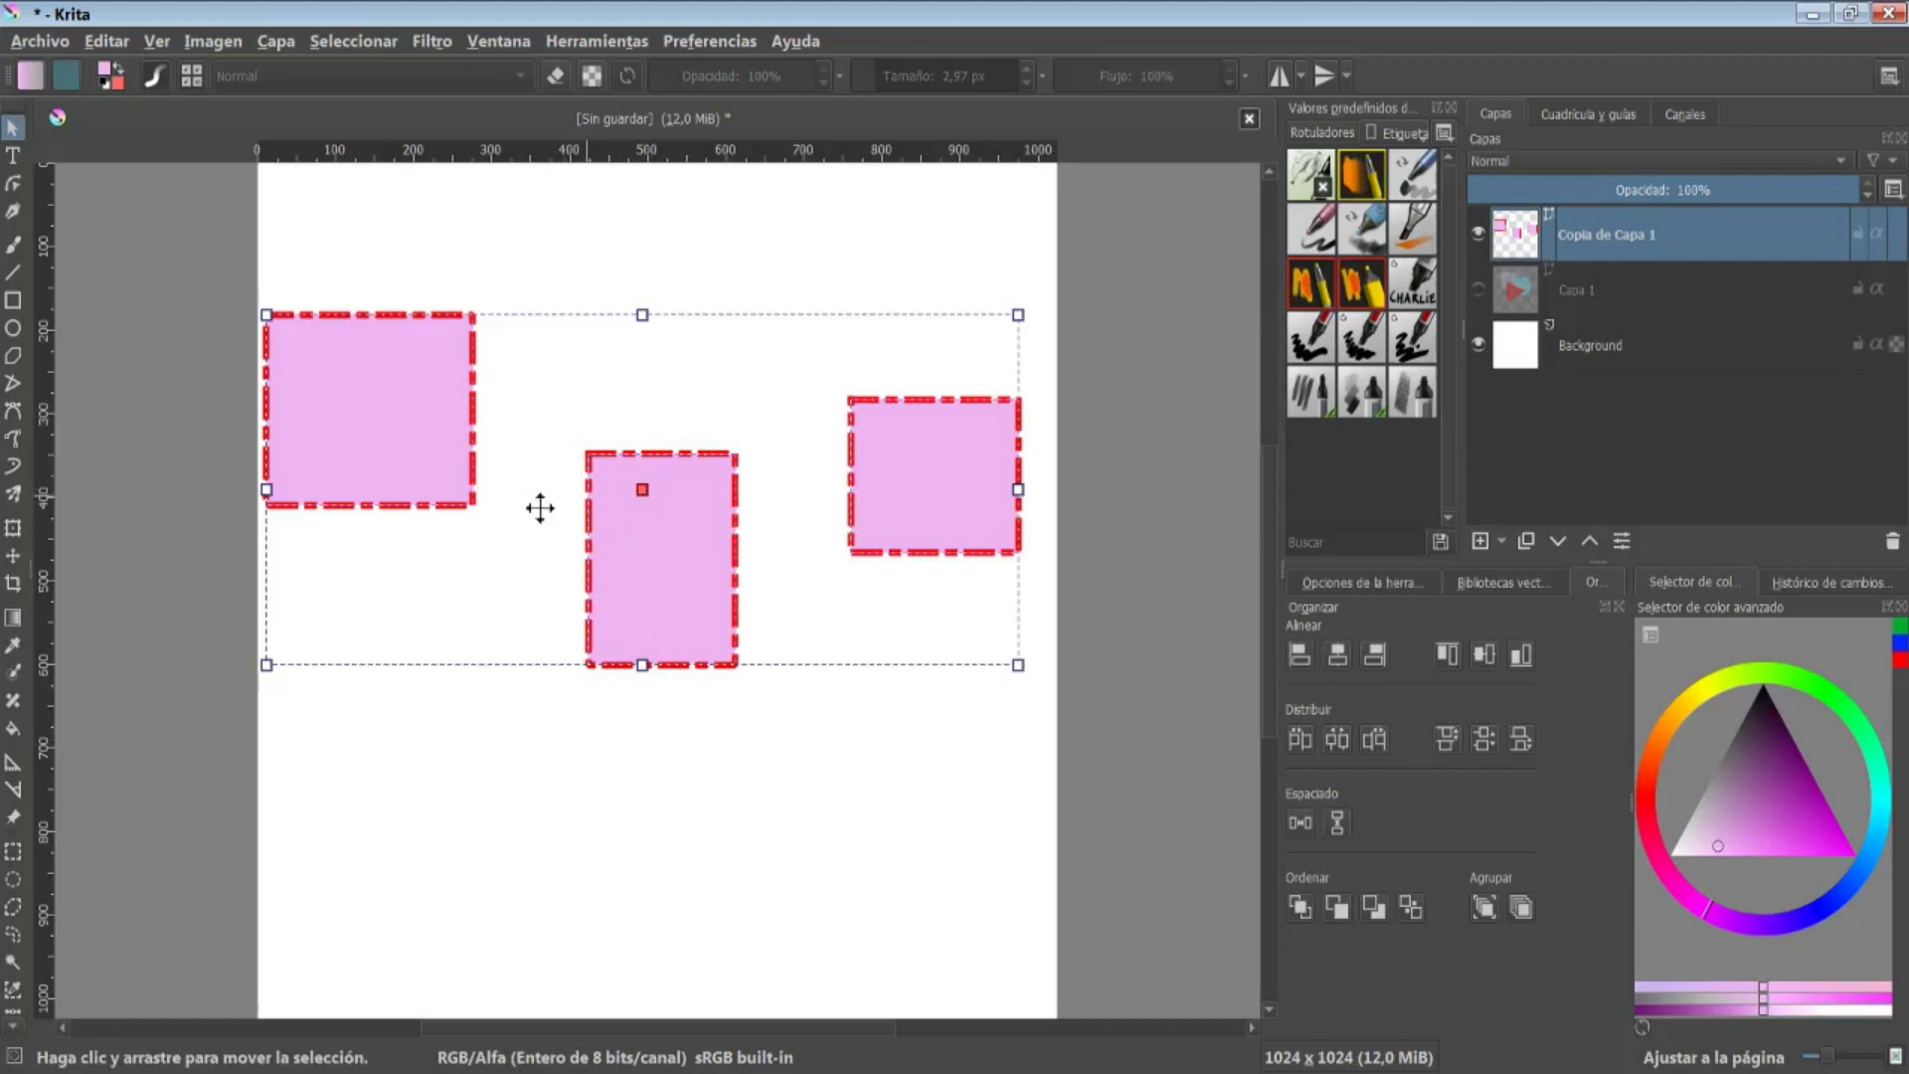
left_click(635, 732)
left_click_drag(45, 289, 478, 328)
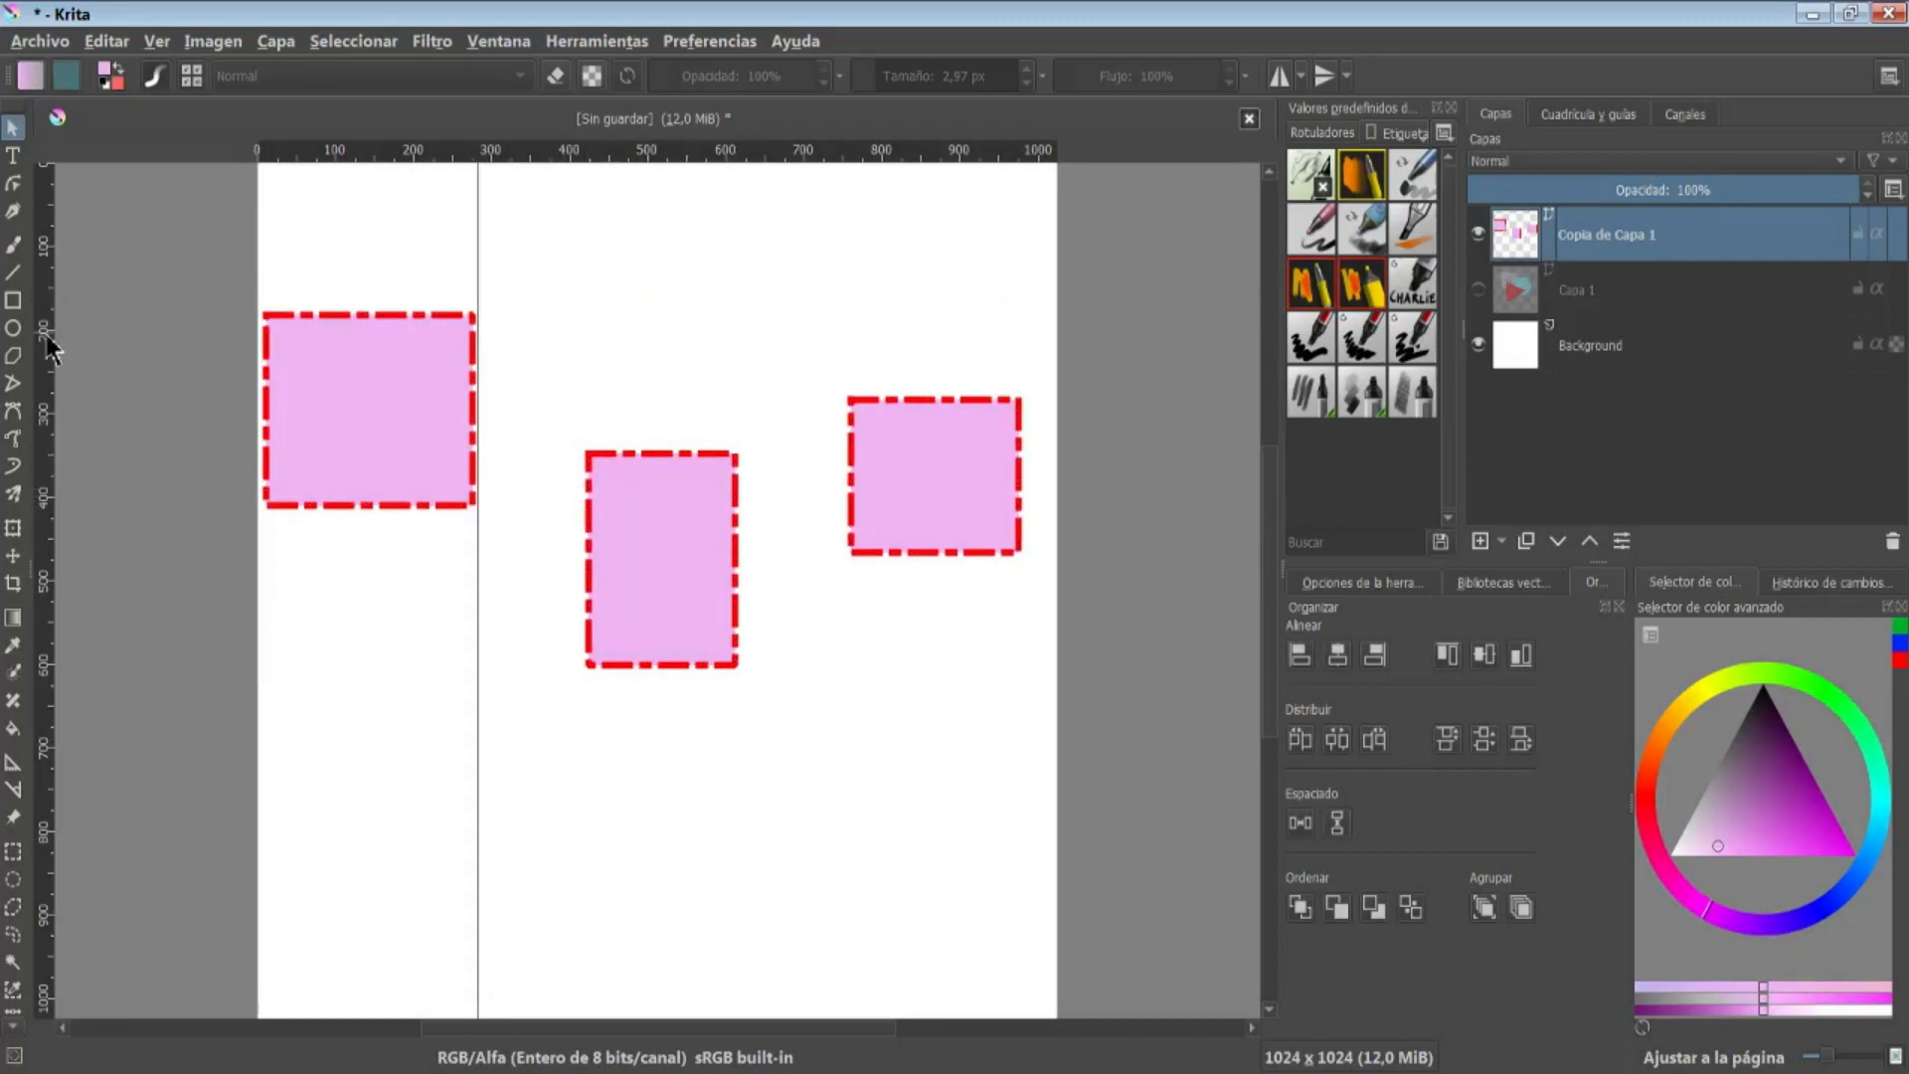
left_click_drag(47, 348, 736, 351)
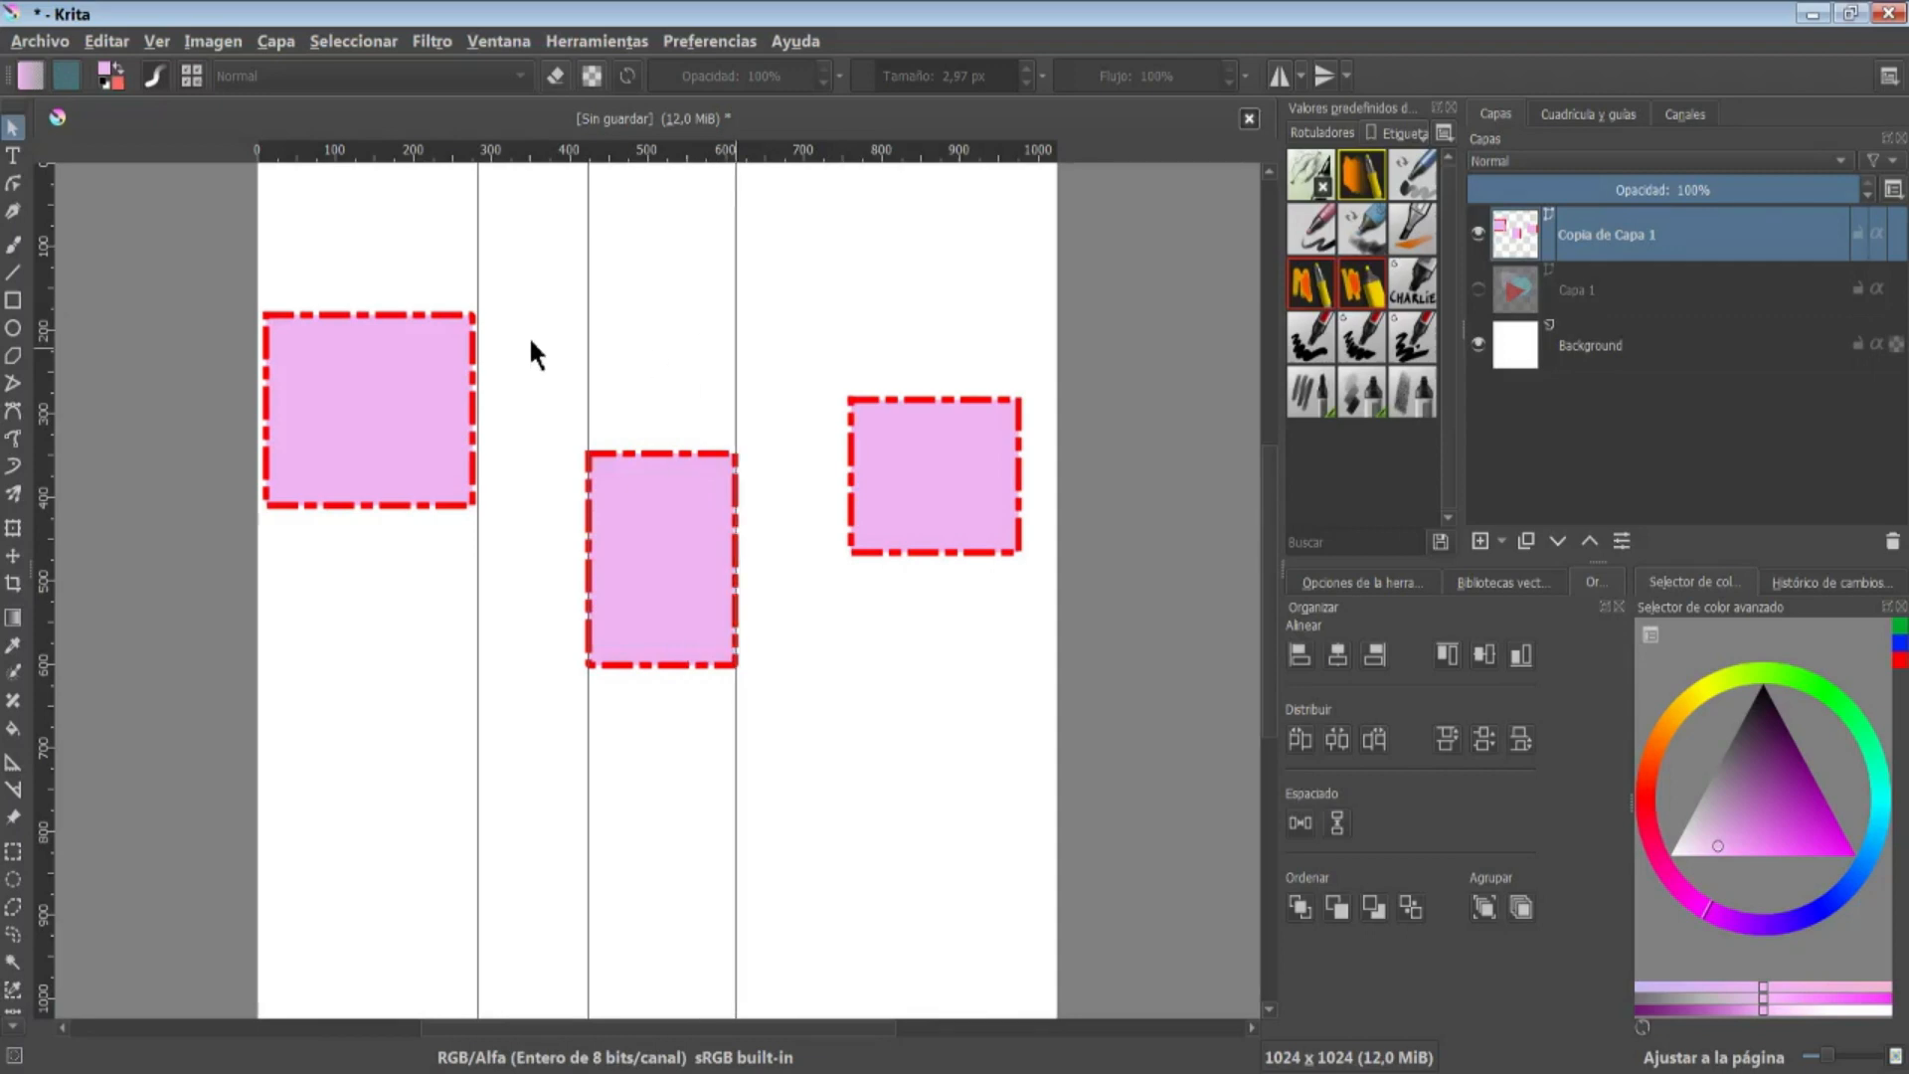
left_click_drag(45, 293, 850, 322)
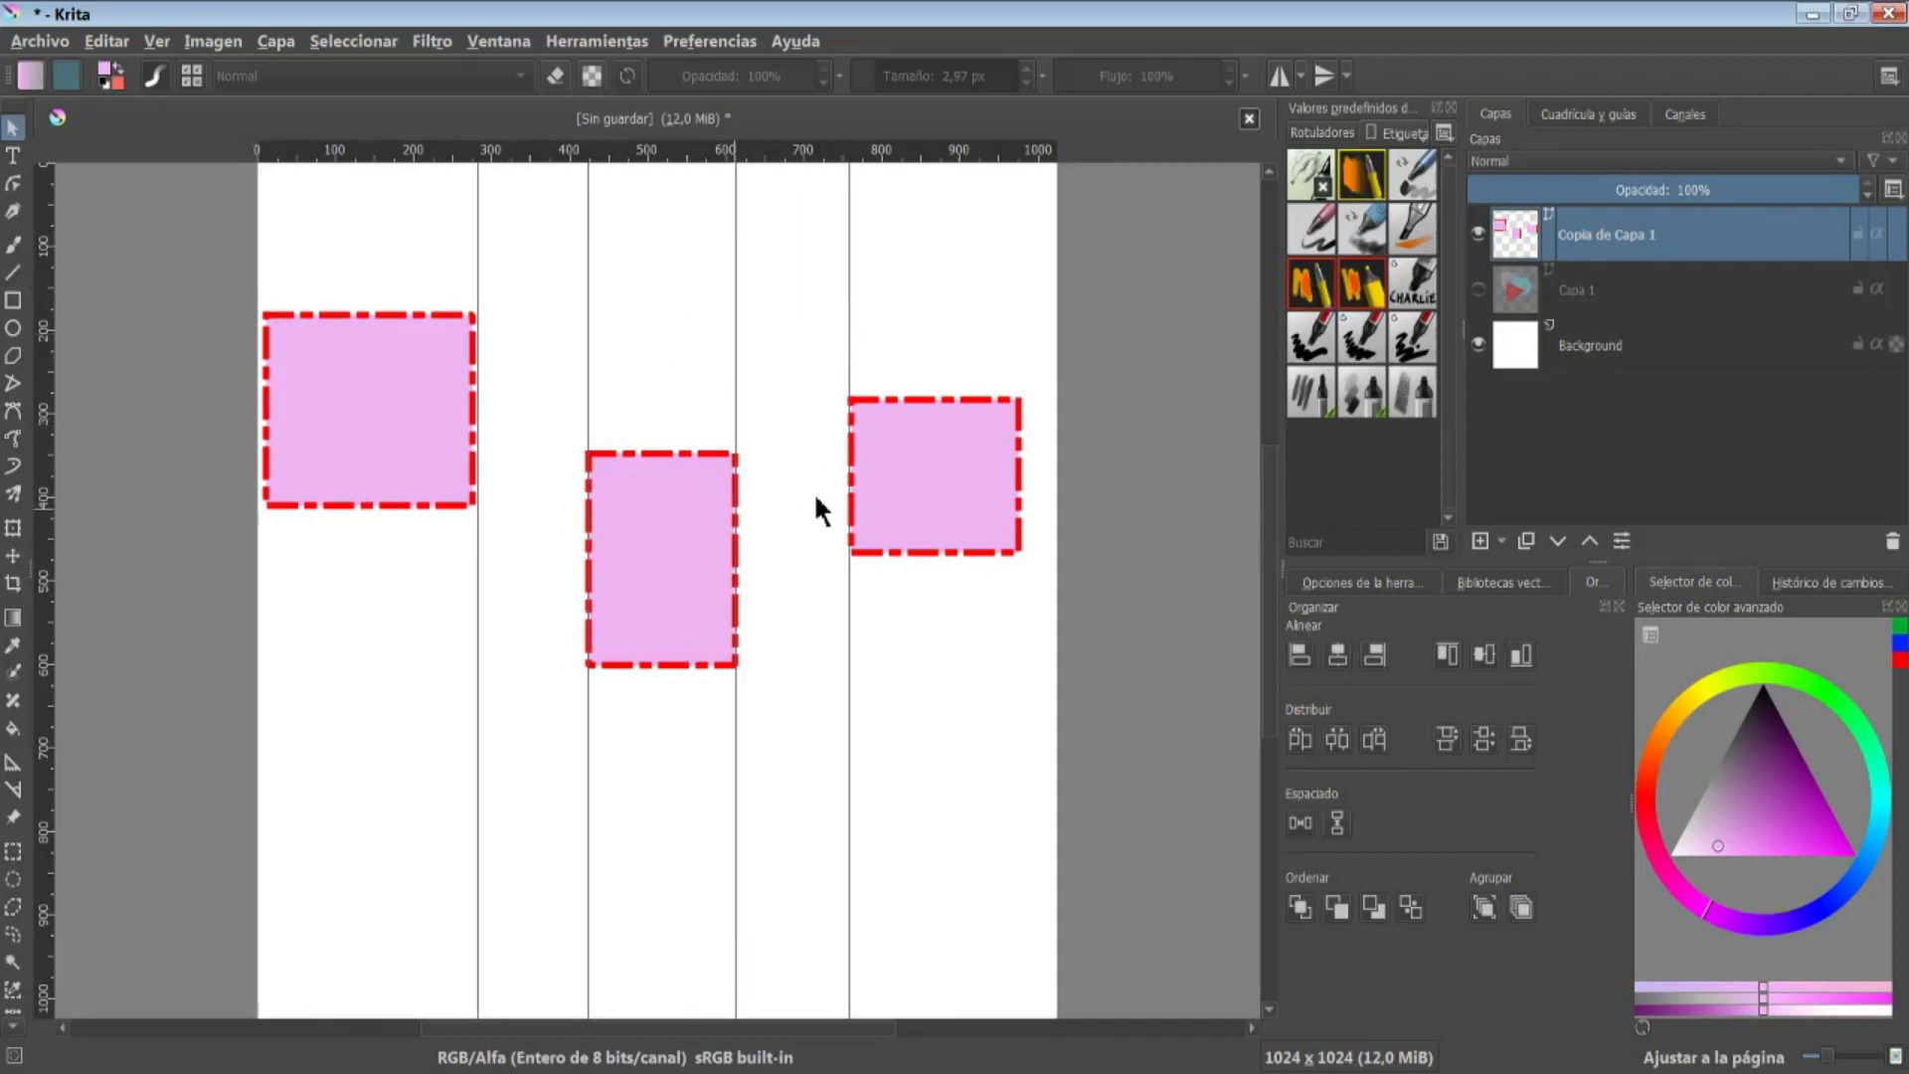
Stack the pink rectangles one below another by moving the outer two, and remove the vertical guides from the canvas
left_click_drag(345, 381, 557, 280)
left_click_drag(945, 511, 865, 955)
left_click_drag(737, 751, 189, 716)
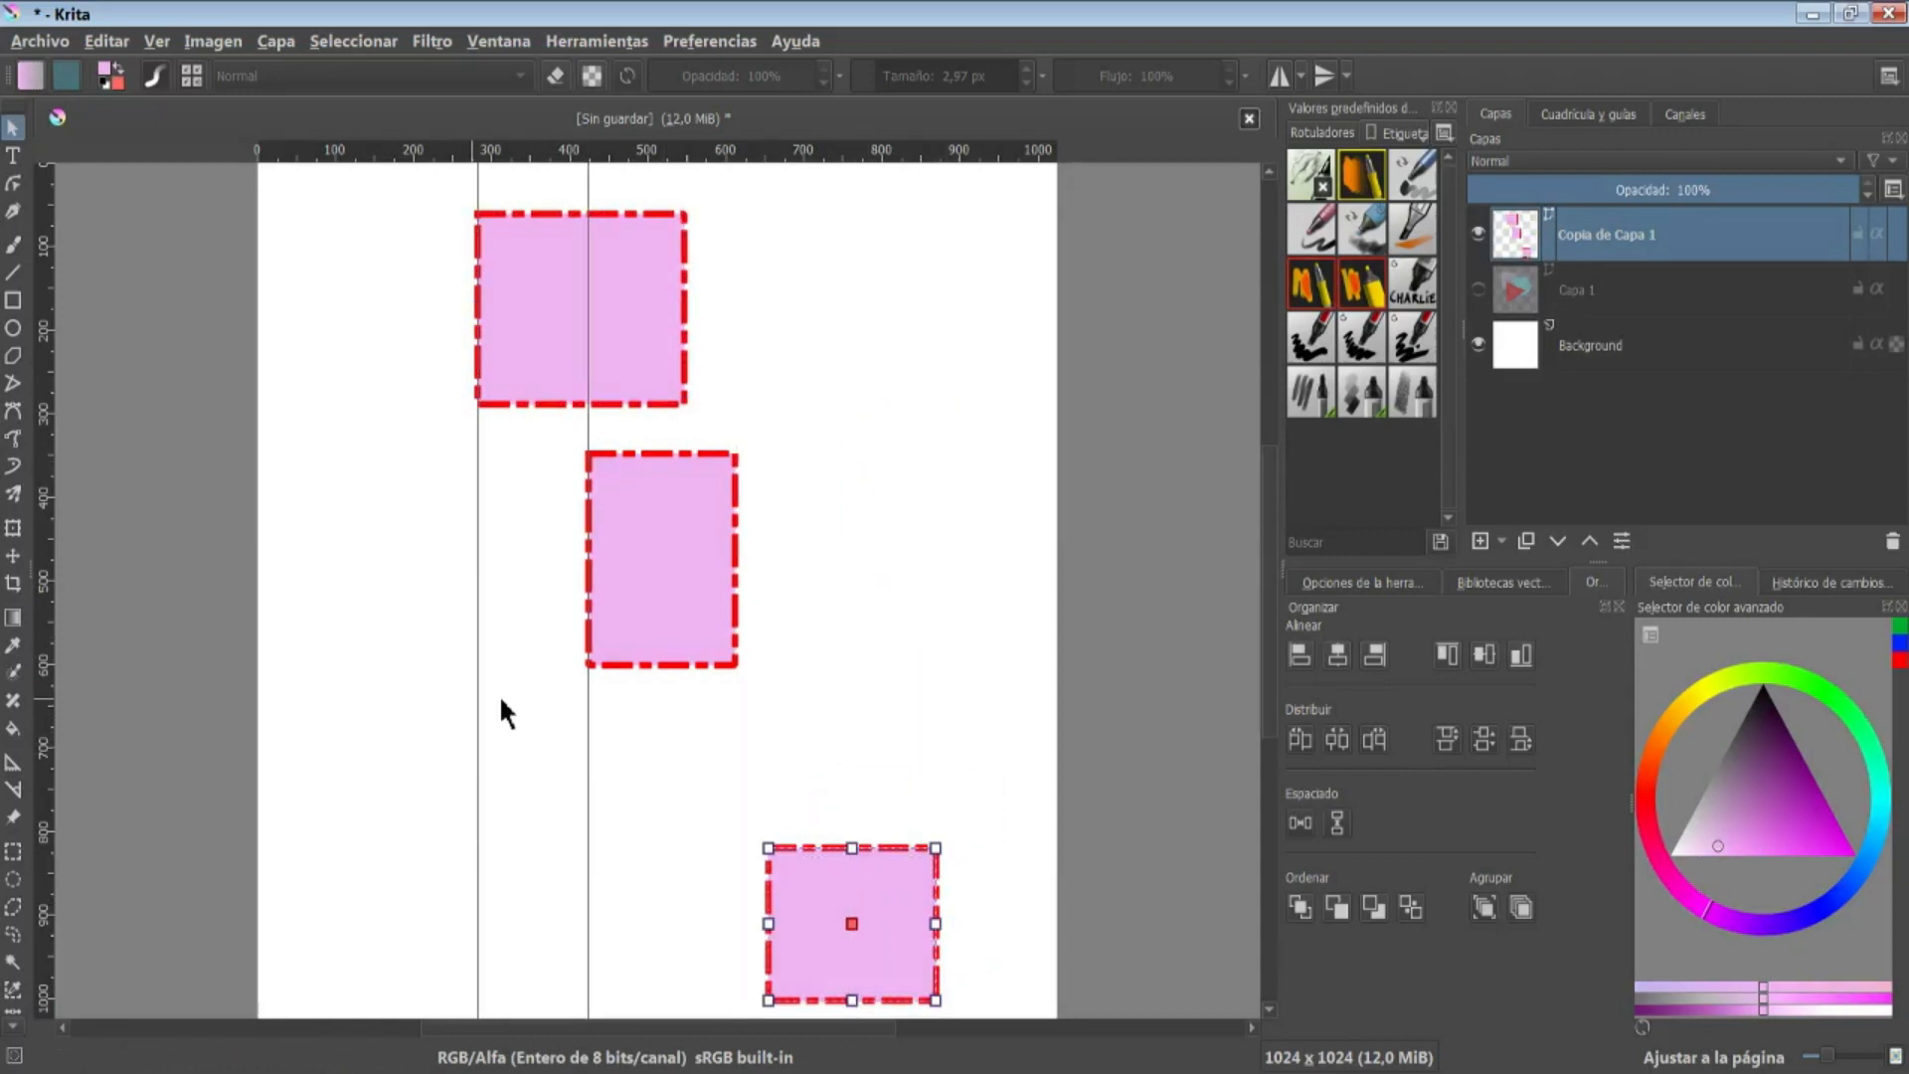
left_click_drag(480, 698, 177, 706)
left_click_drag(584, 724, 99, 678)
Space the three stacked rectangles with equal vertical gaps and mark the edges bordering the gaps with horizontal guides
left_click_drag(306, 165, 1017, 1013)
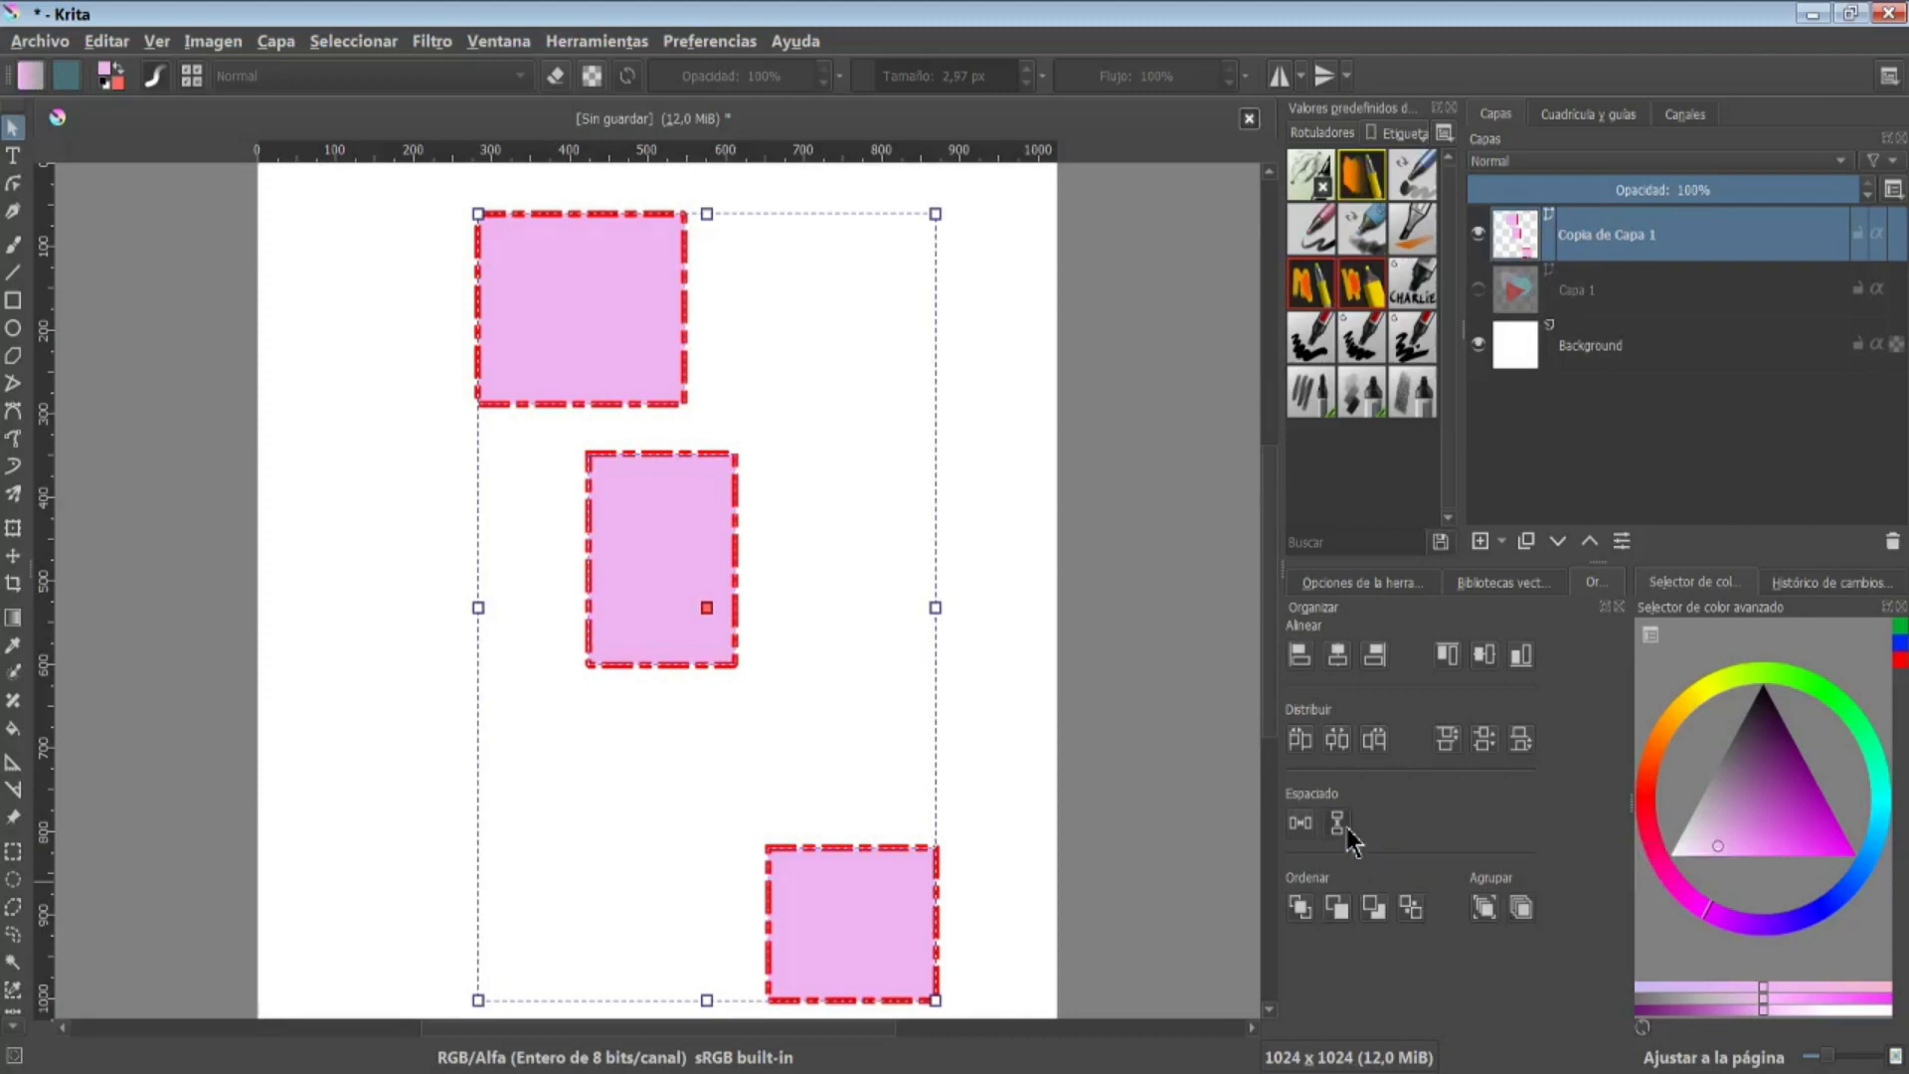
left_click(1338, 824)
left_click(1142, 818)
left_click_drag(490, 158, 491, 520)
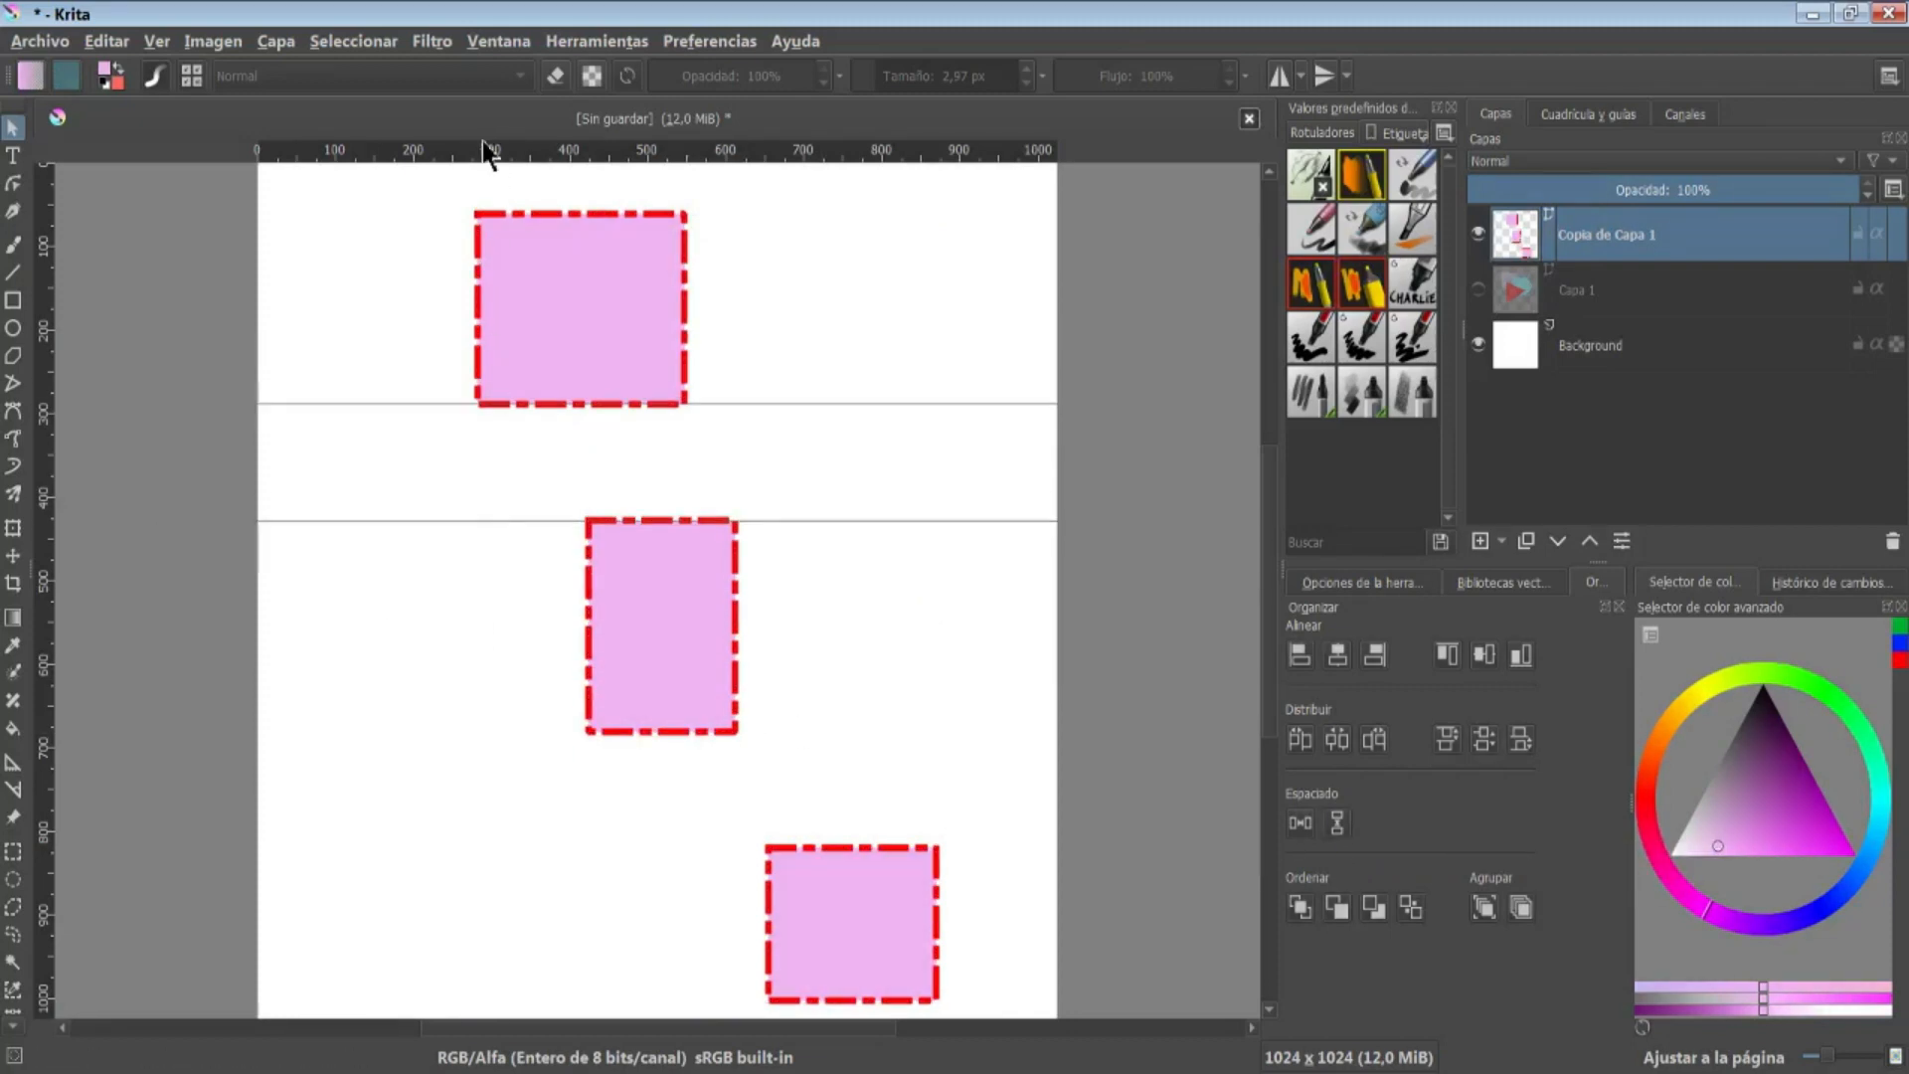
left_click_drag(504, 162, 467, 732)
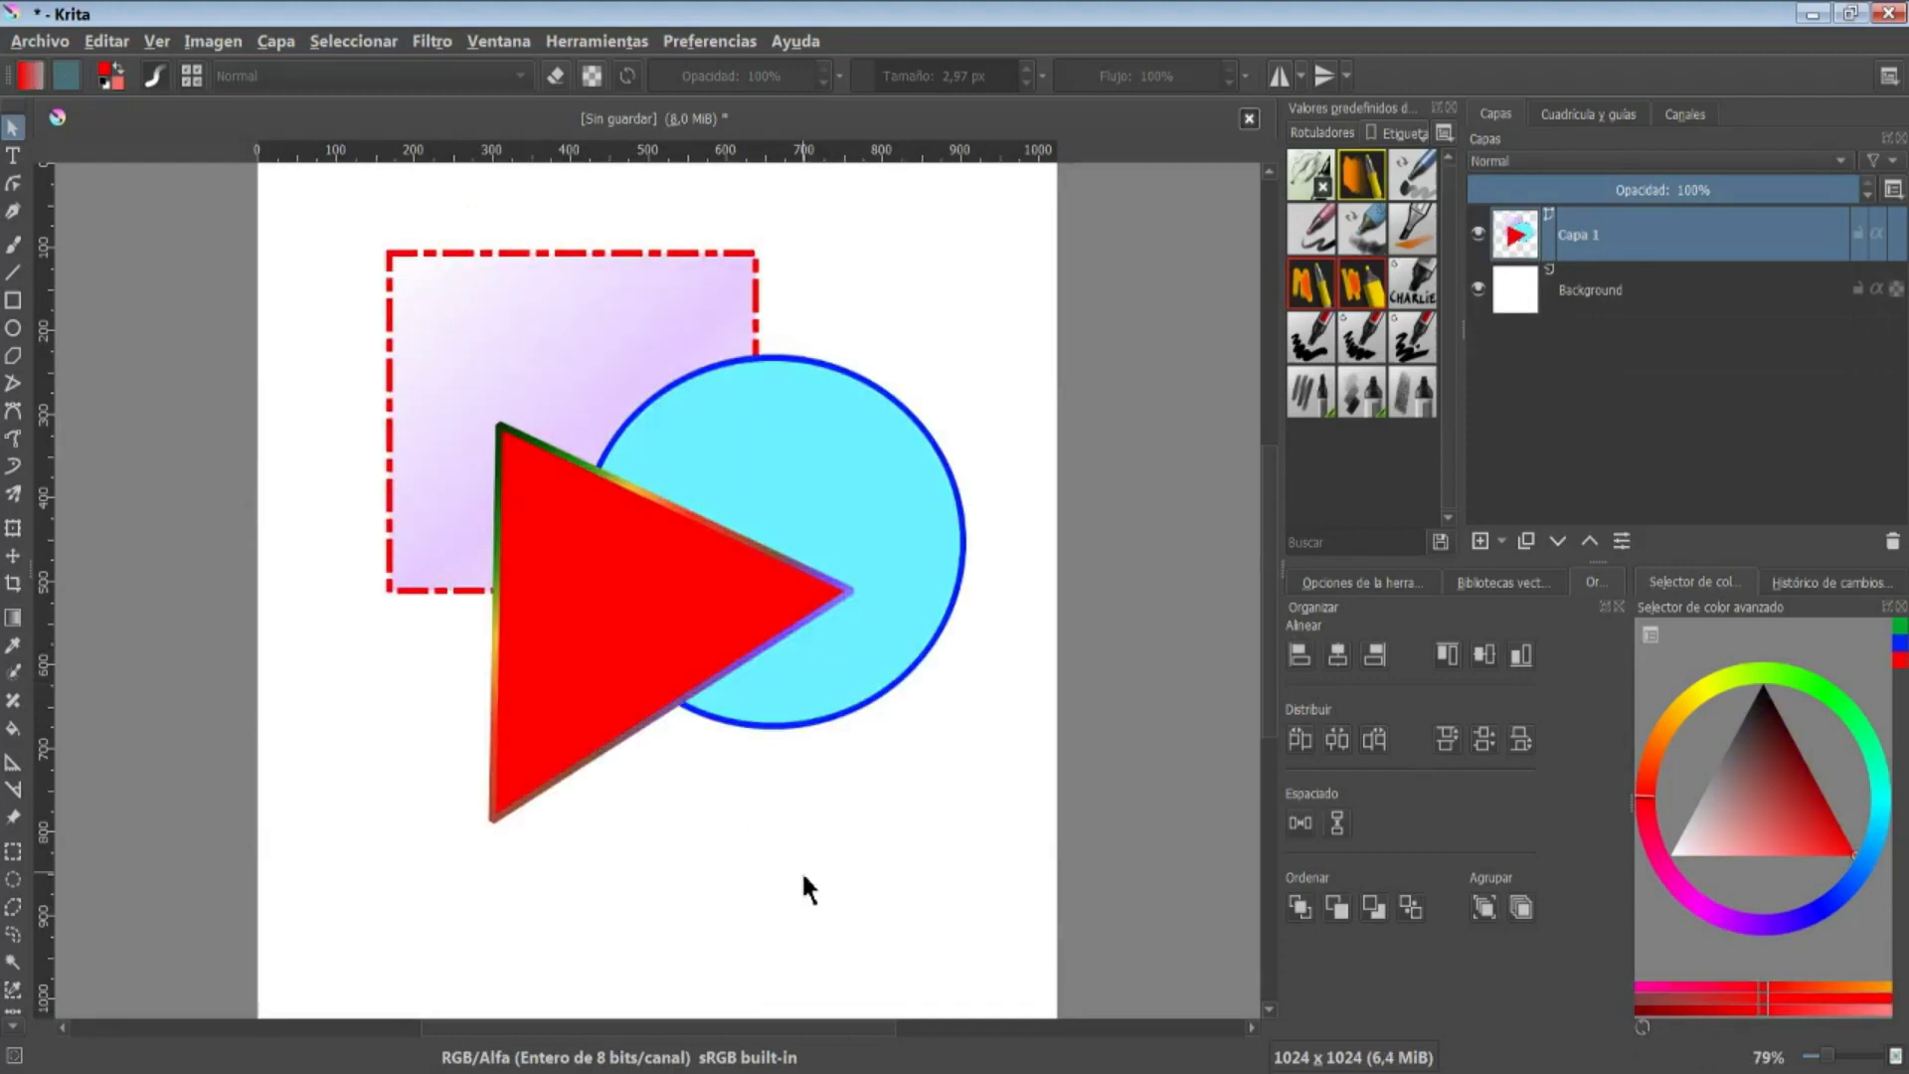
Hide the Background layer to check the transparency behind the shapes, show it again and make Capa 1 active
left_click(1617, 303)
left_click(1478, 289)
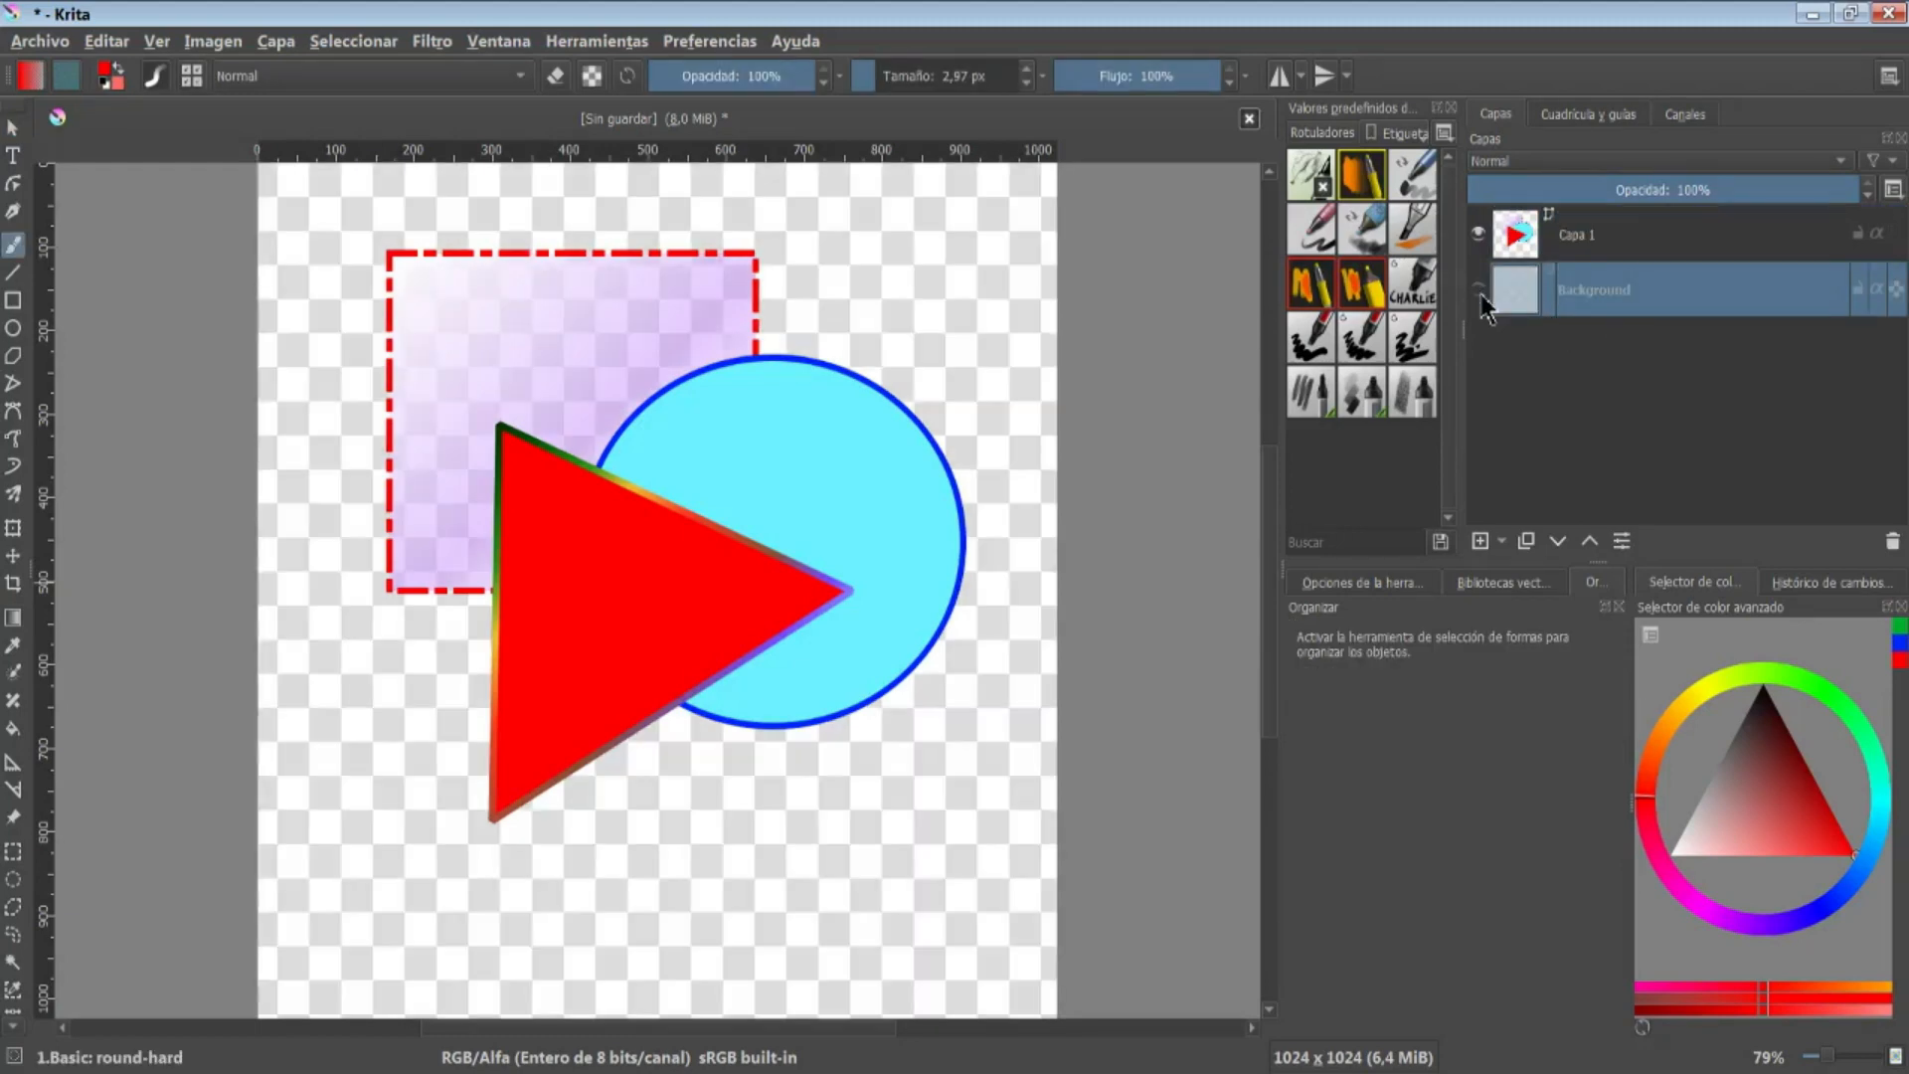
left_click(1481, 294)
left_click(1606, 233)
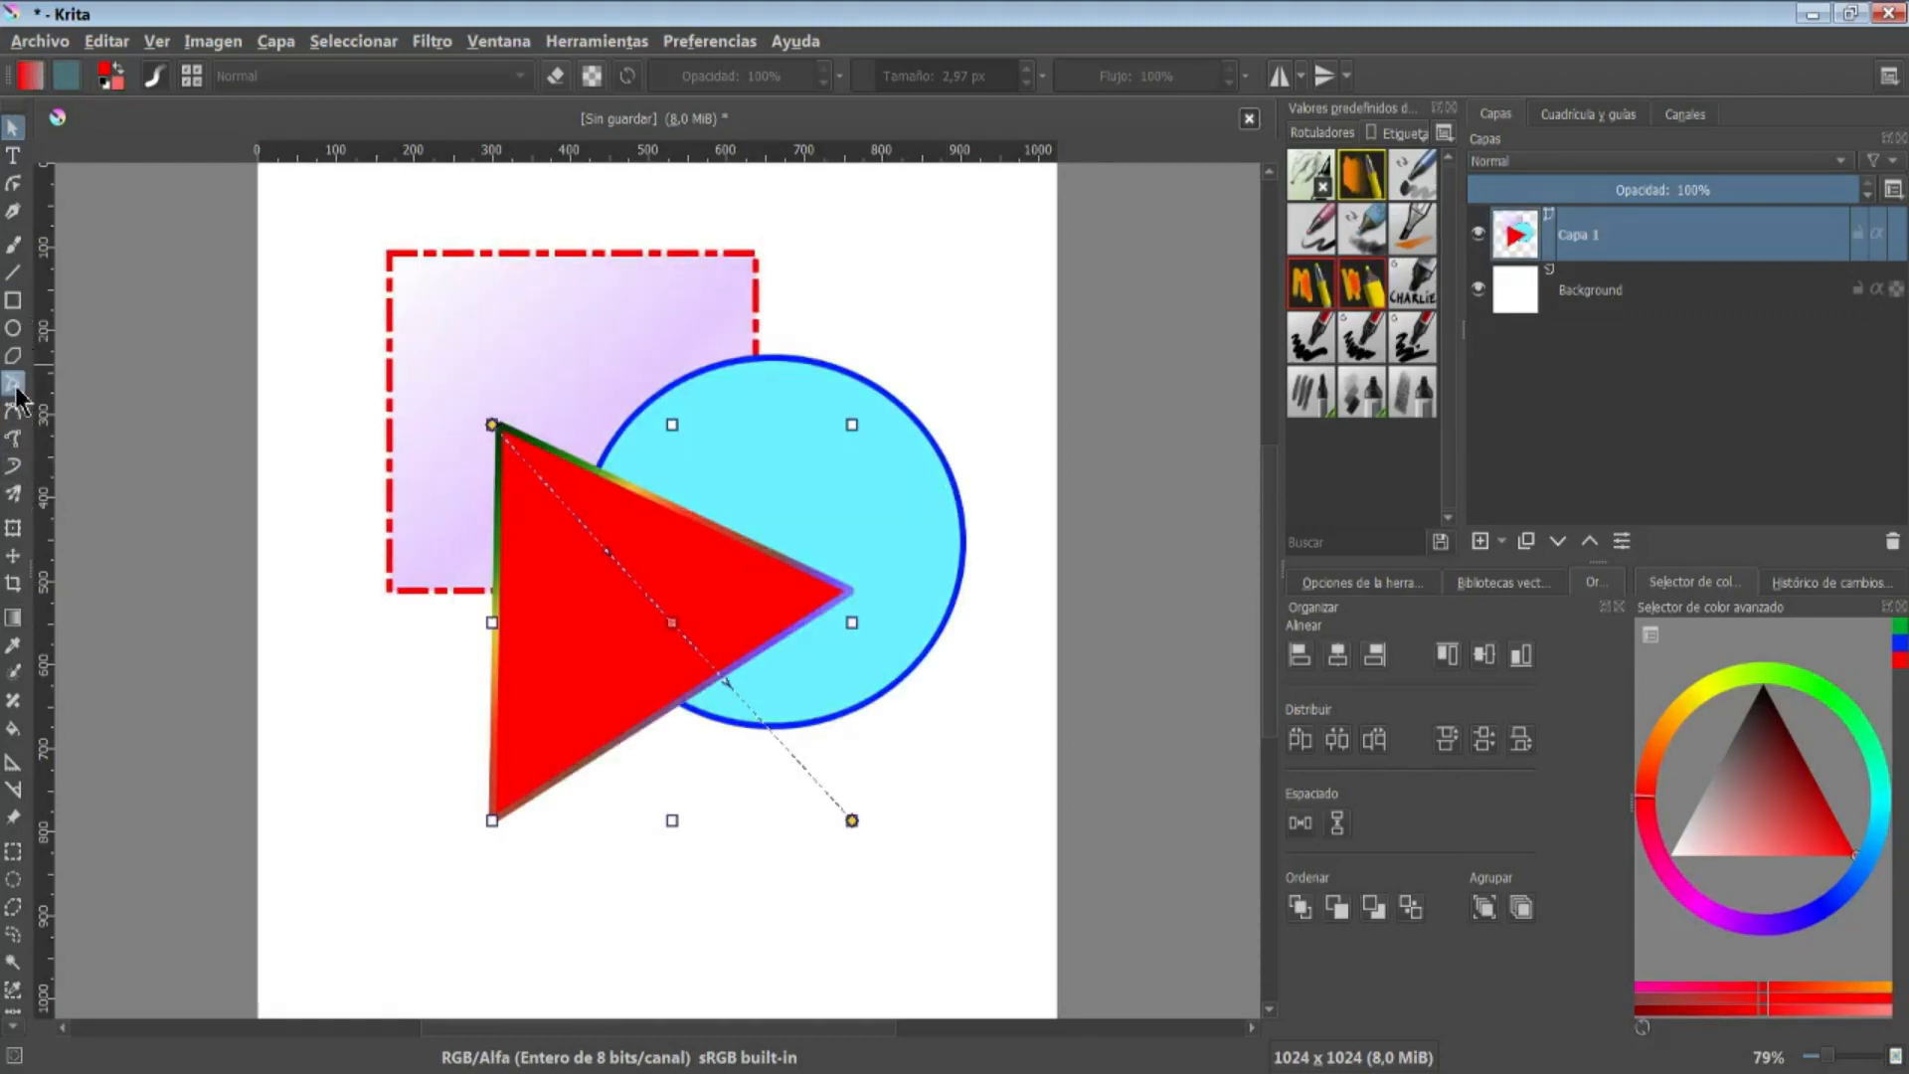
Inspect the circle and the dashed rectangle one at a time as separate objects on Capa 1, and clear the selection
left_click(944, 469)
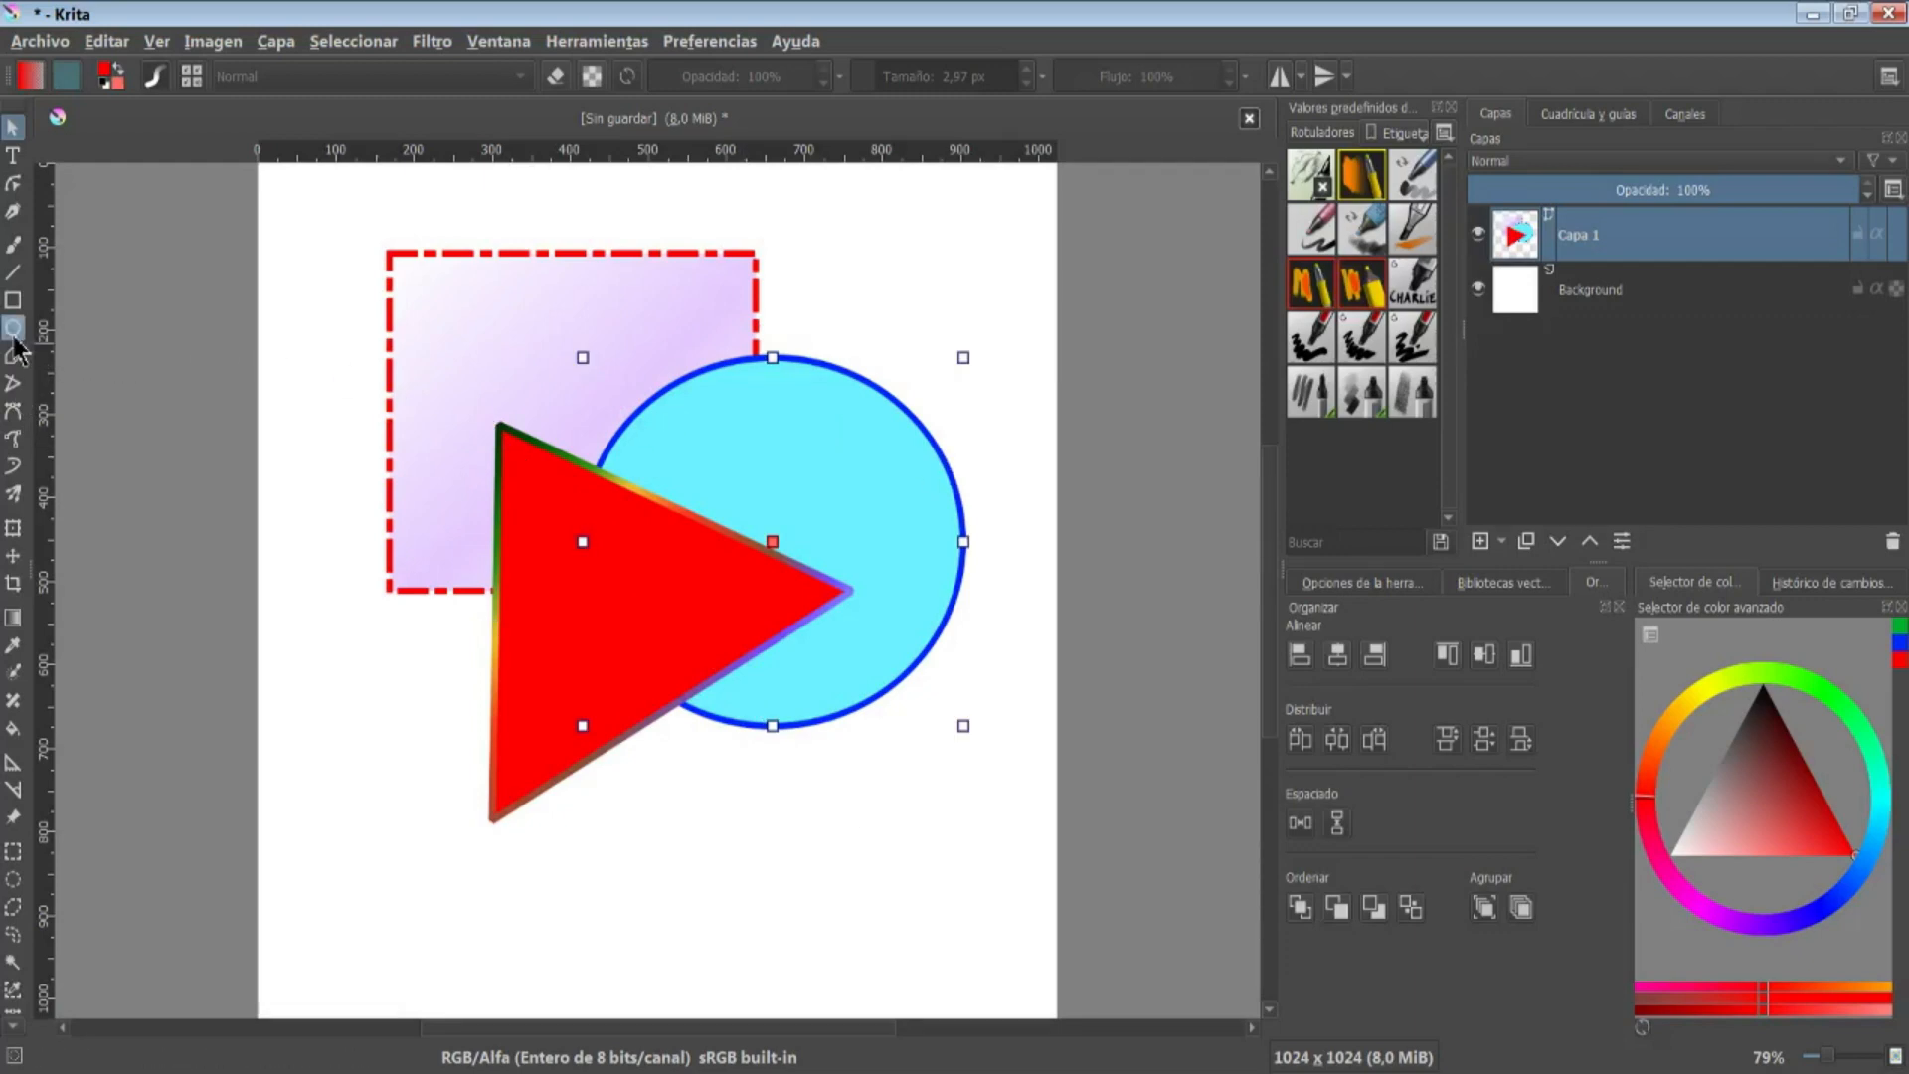
left_click(390, 275)
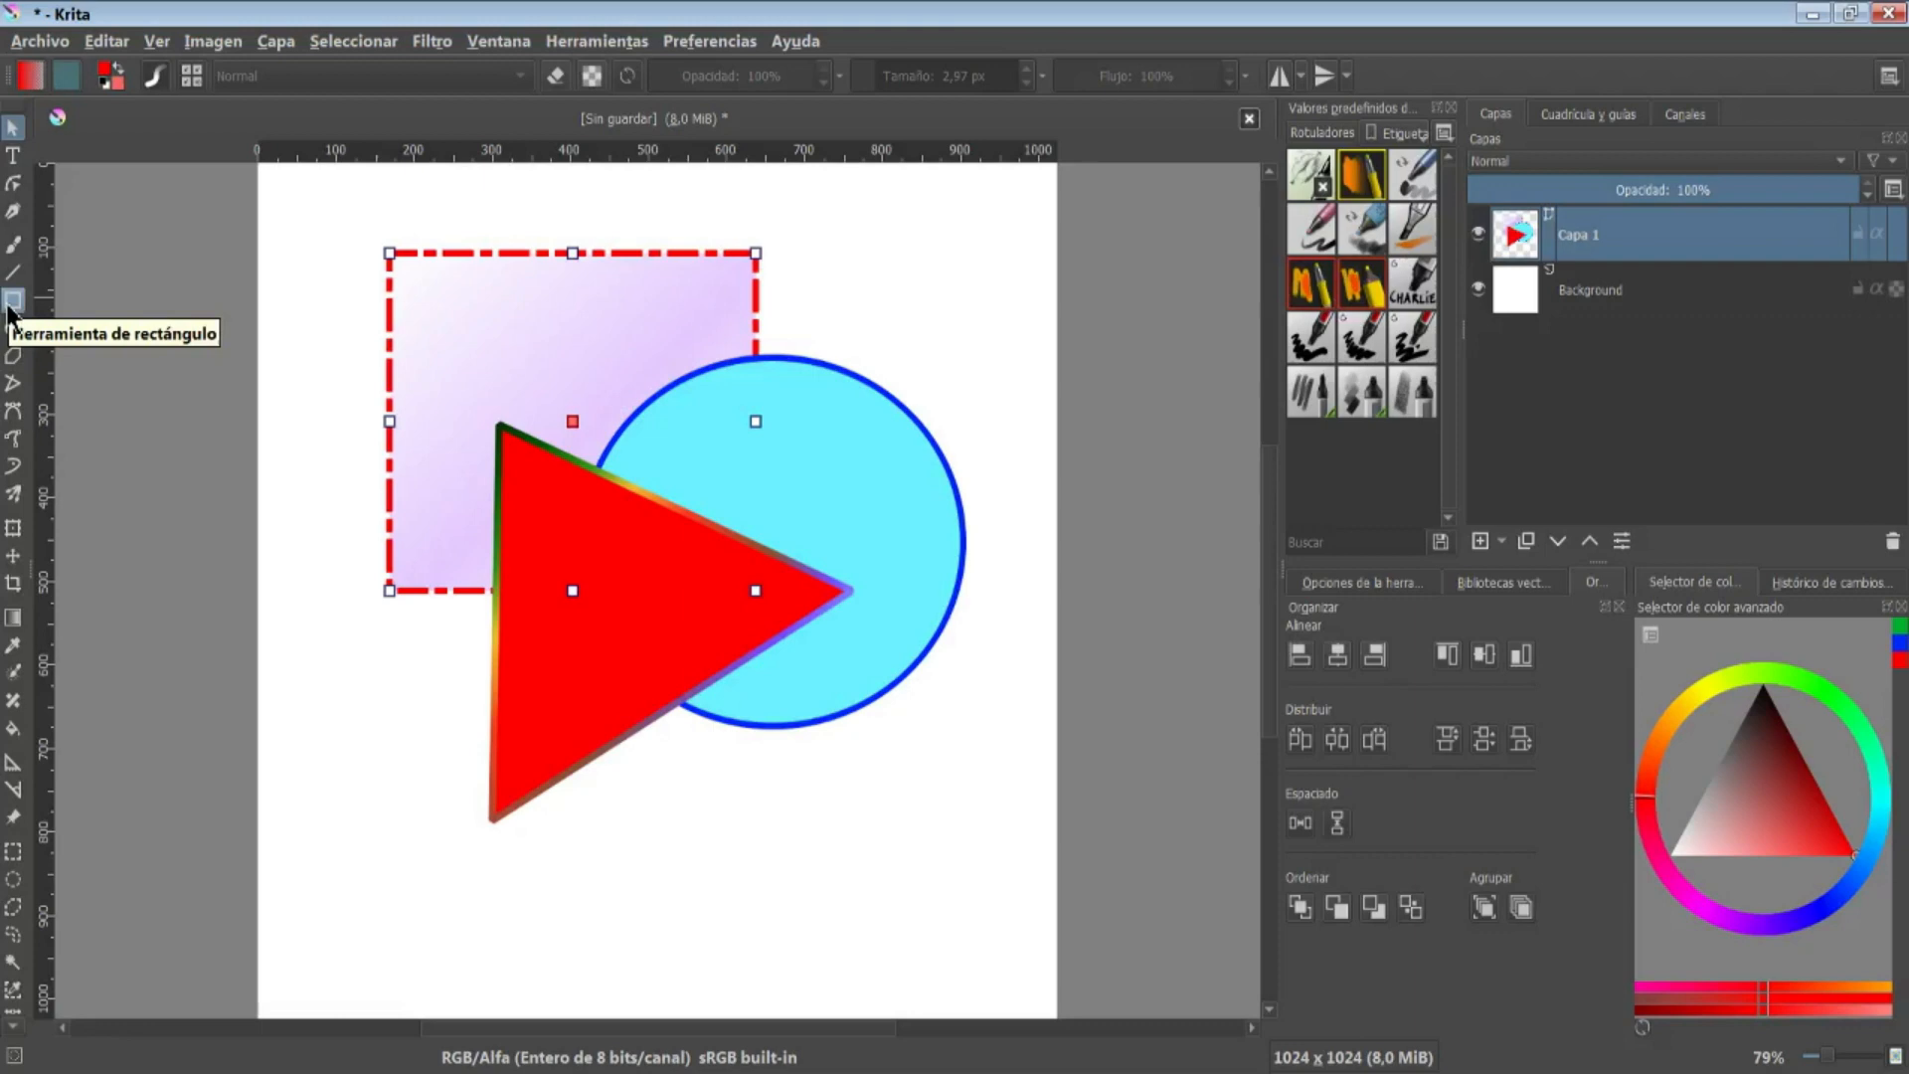
left_click(890, 404)
left_click(891, 315)
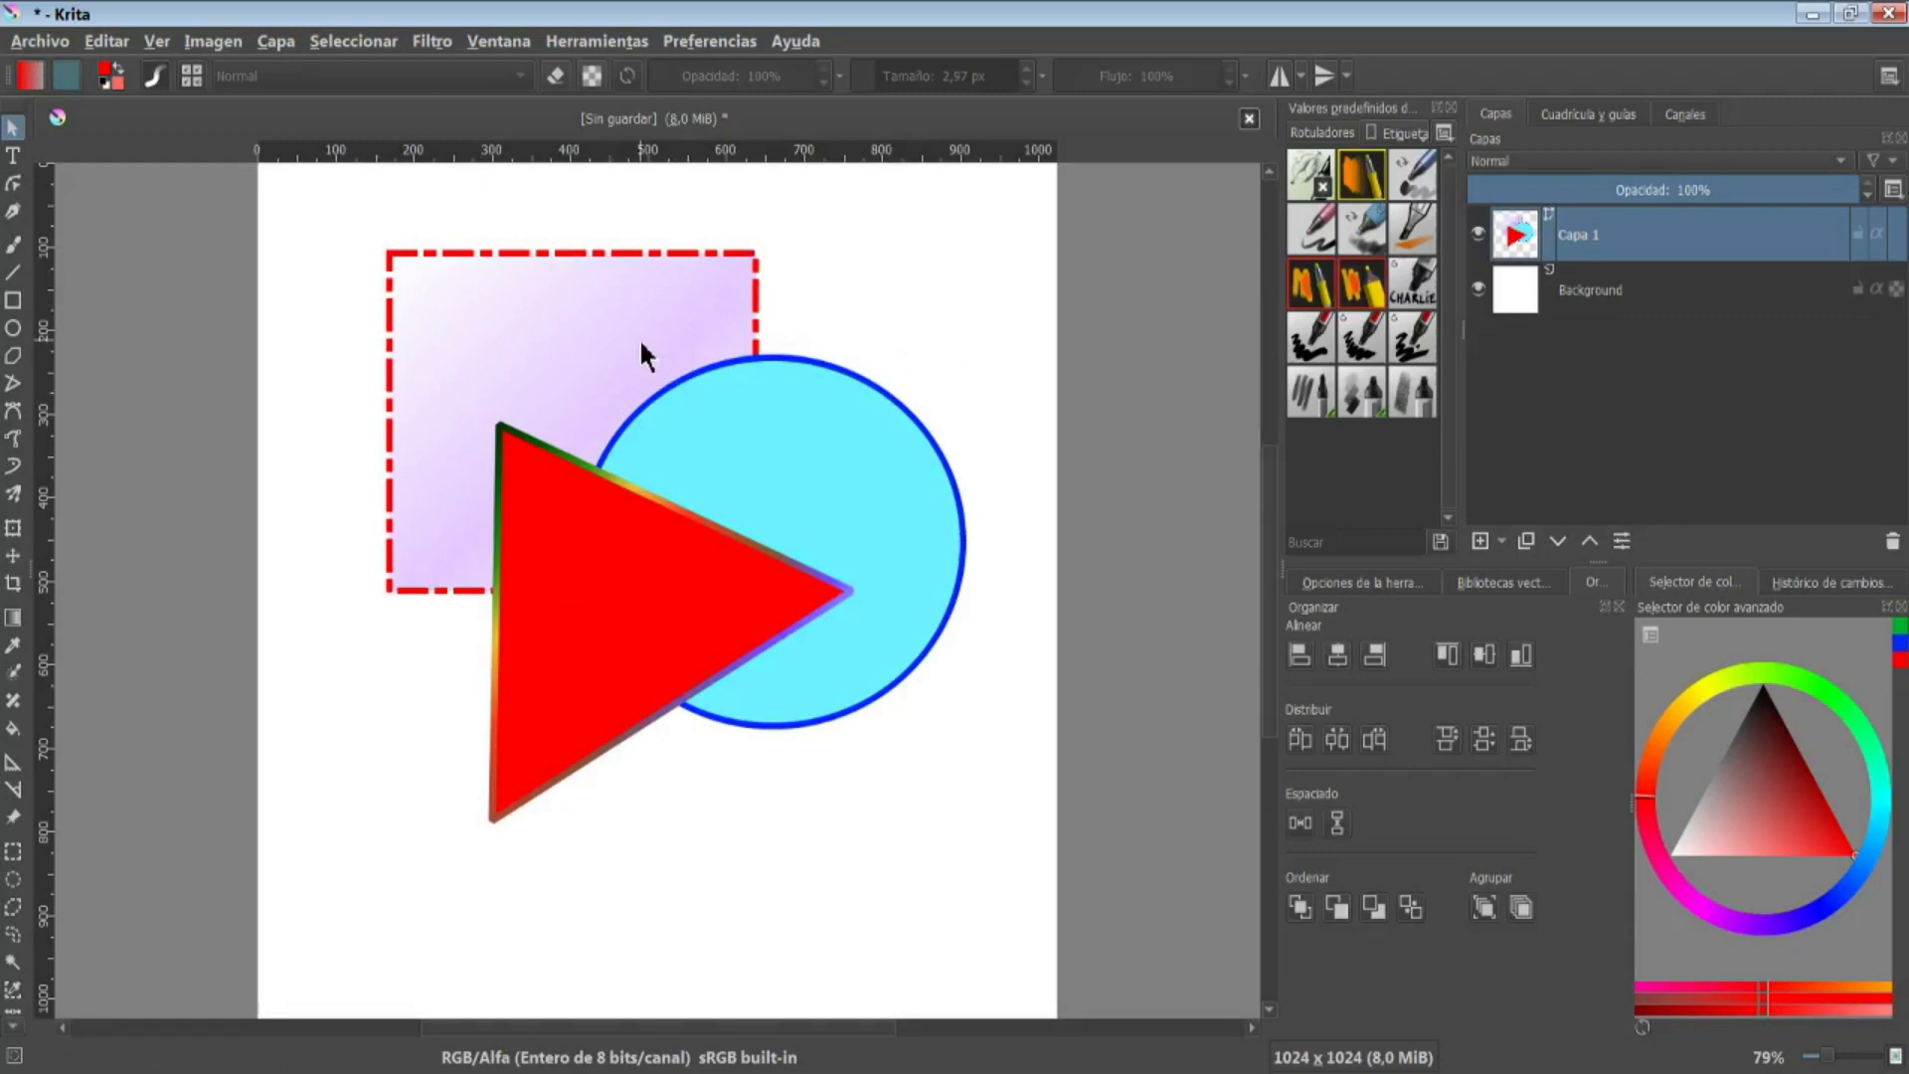
Send the red triangle to the back of the stacking order and raise it one level above the dashed rectangle
left_click(522, 727)
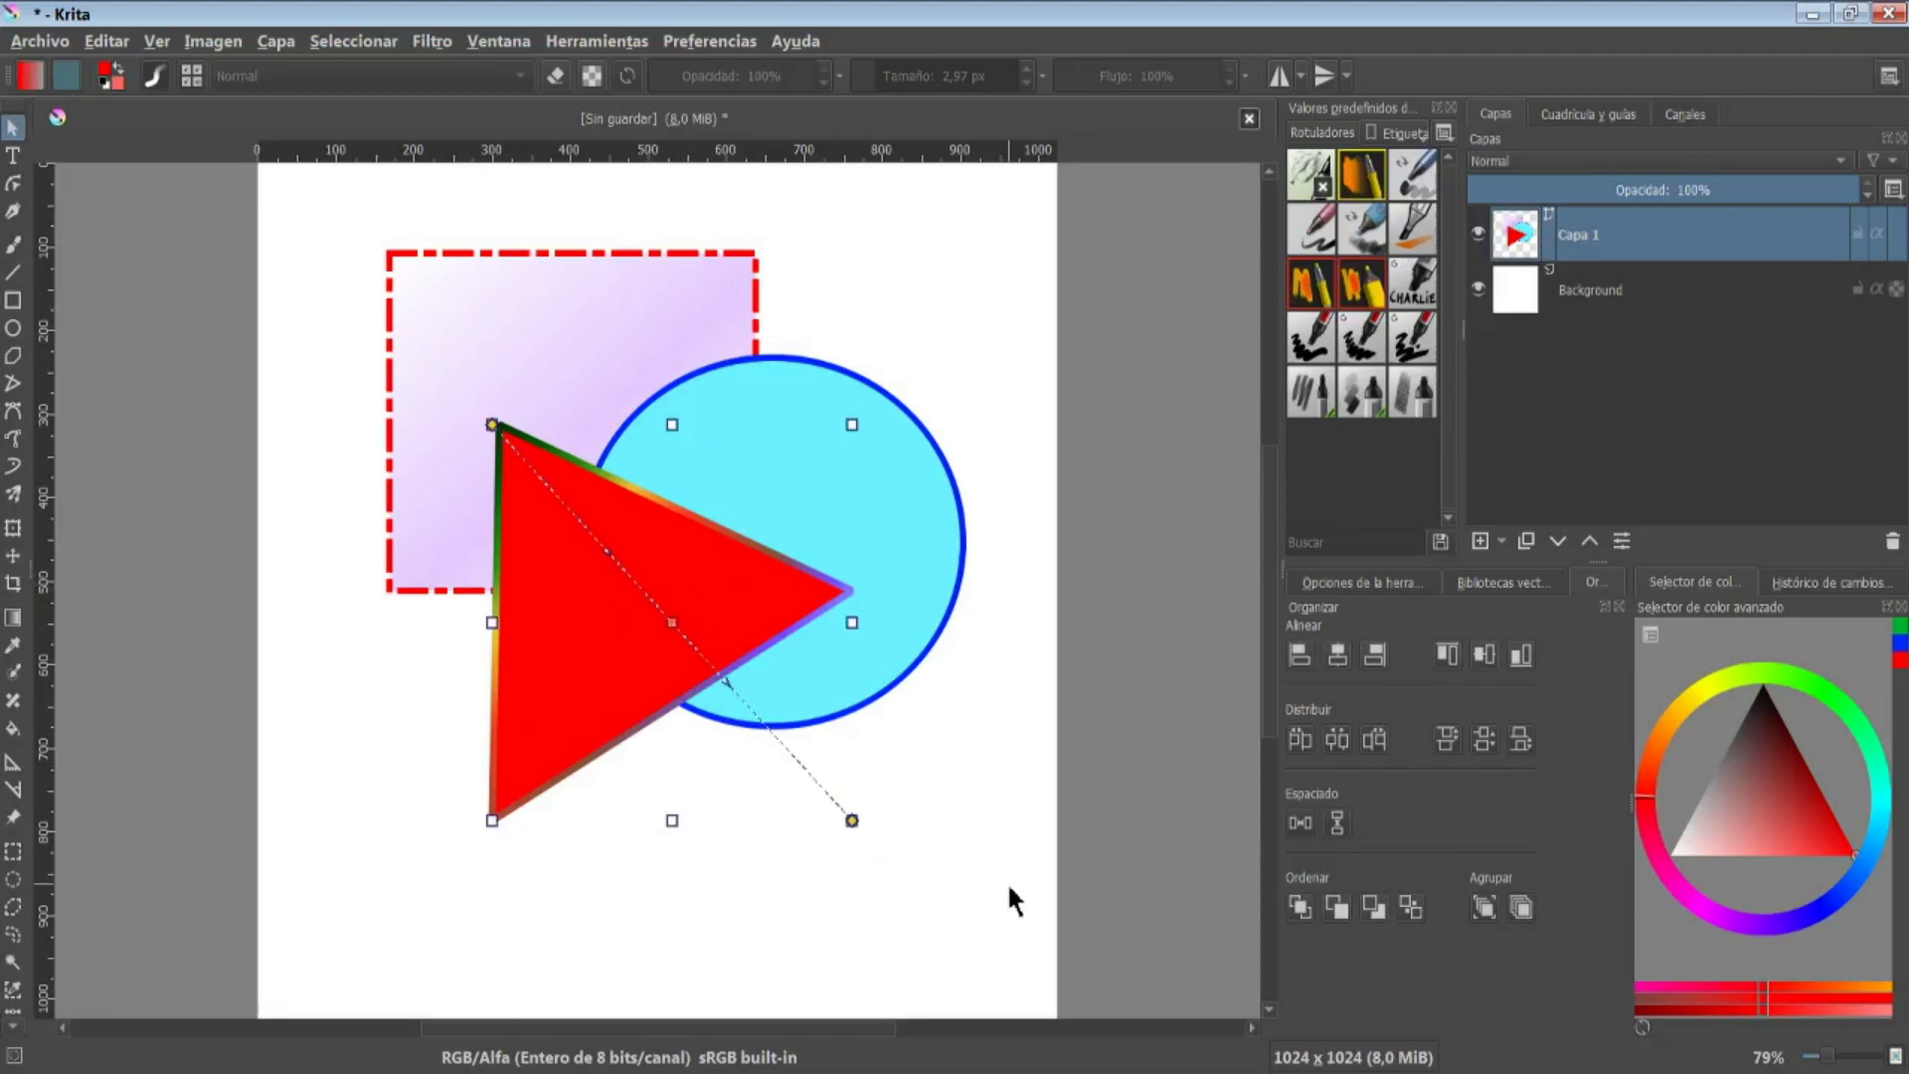
left_click(1409, 908)
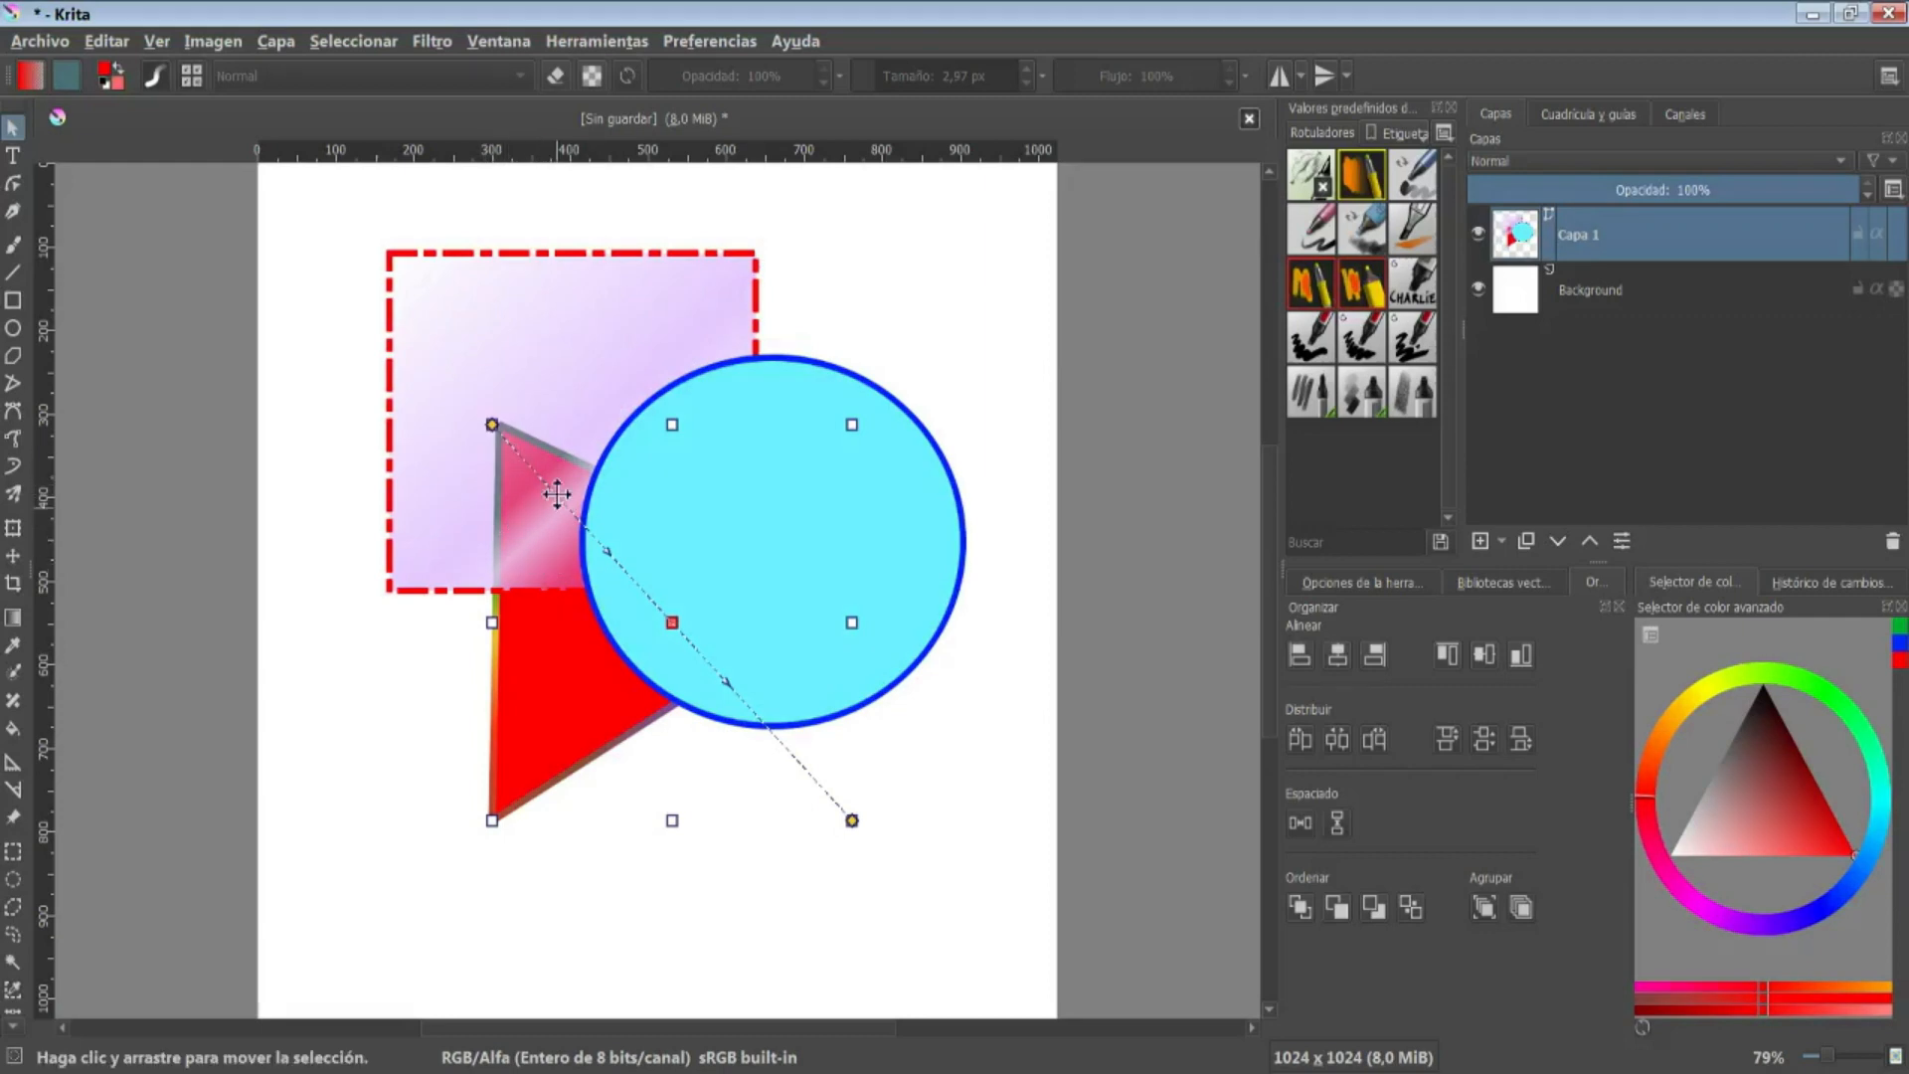
left_click(1338, 906)
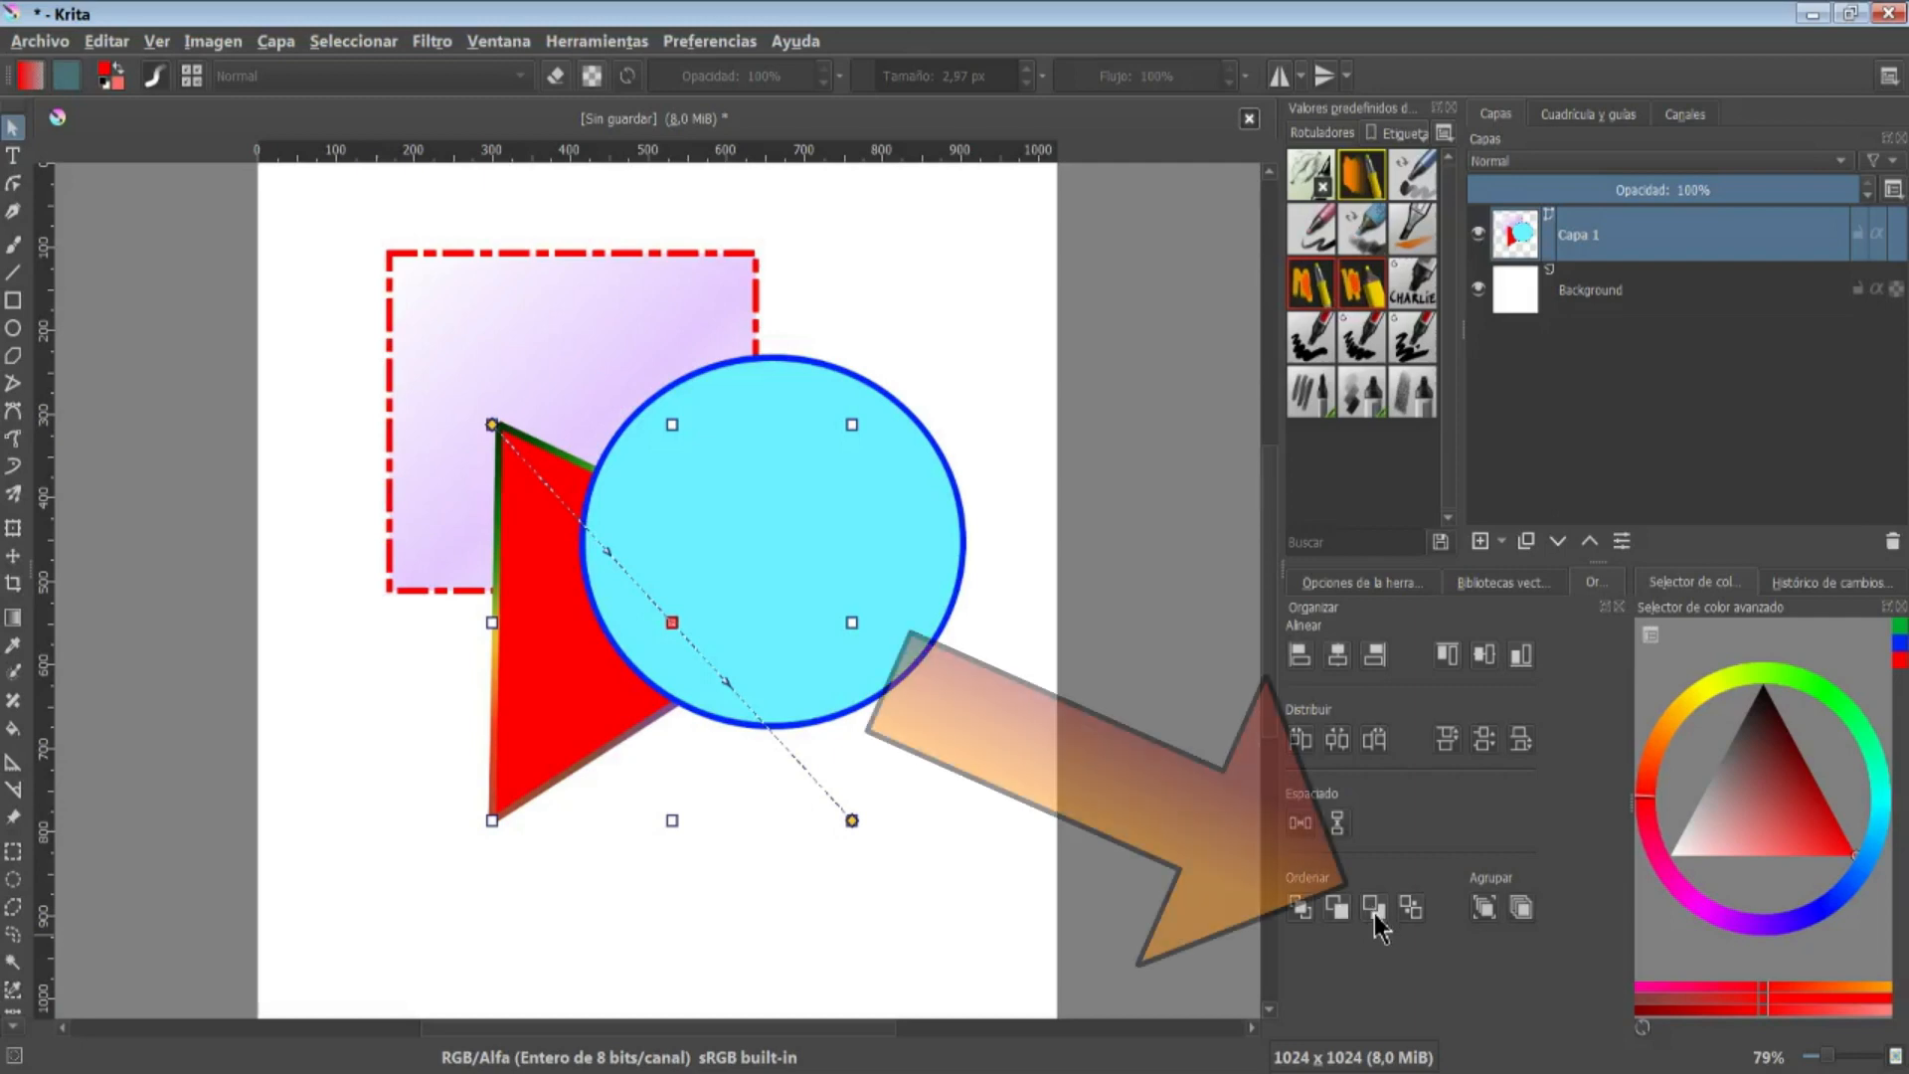
Try lowering and raising the red triangle through the stacking order and bring it to the front of all shapes
left_click(1373, 909)
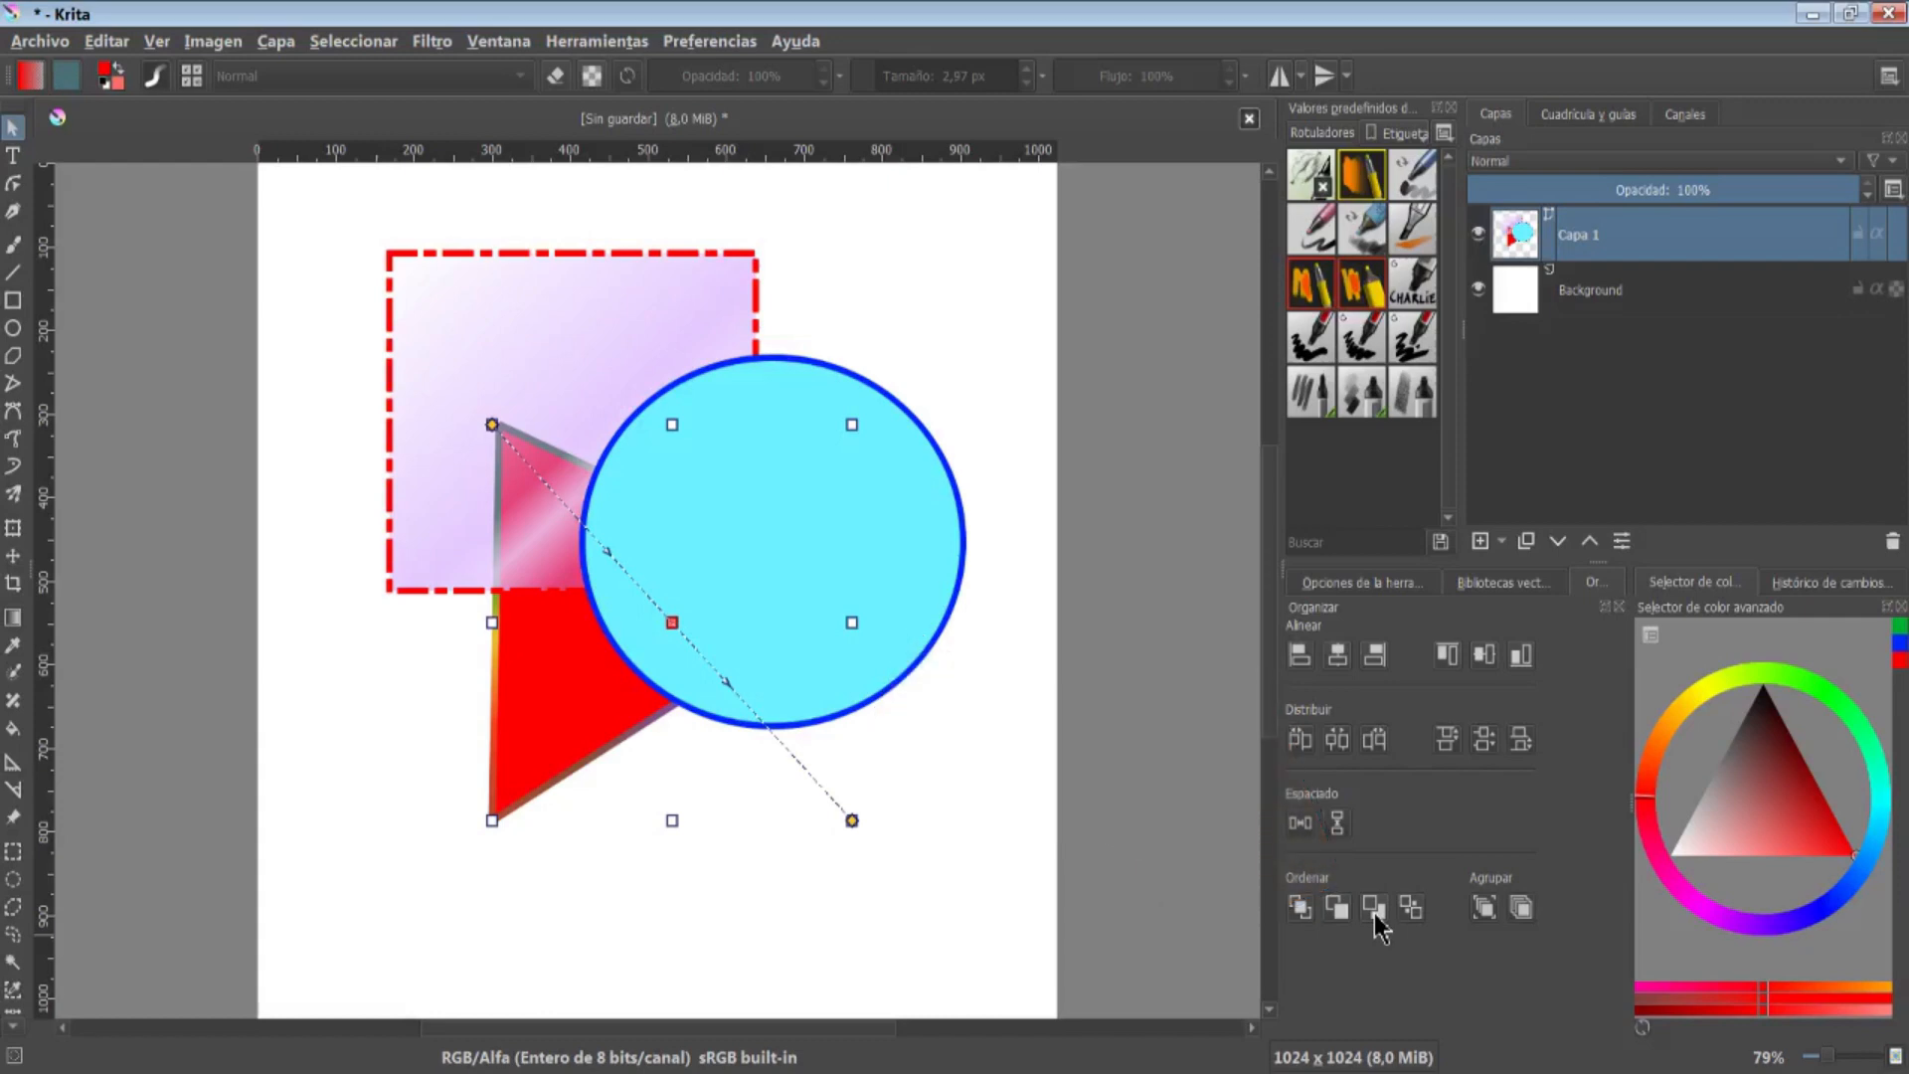
left_click(1342, 912)
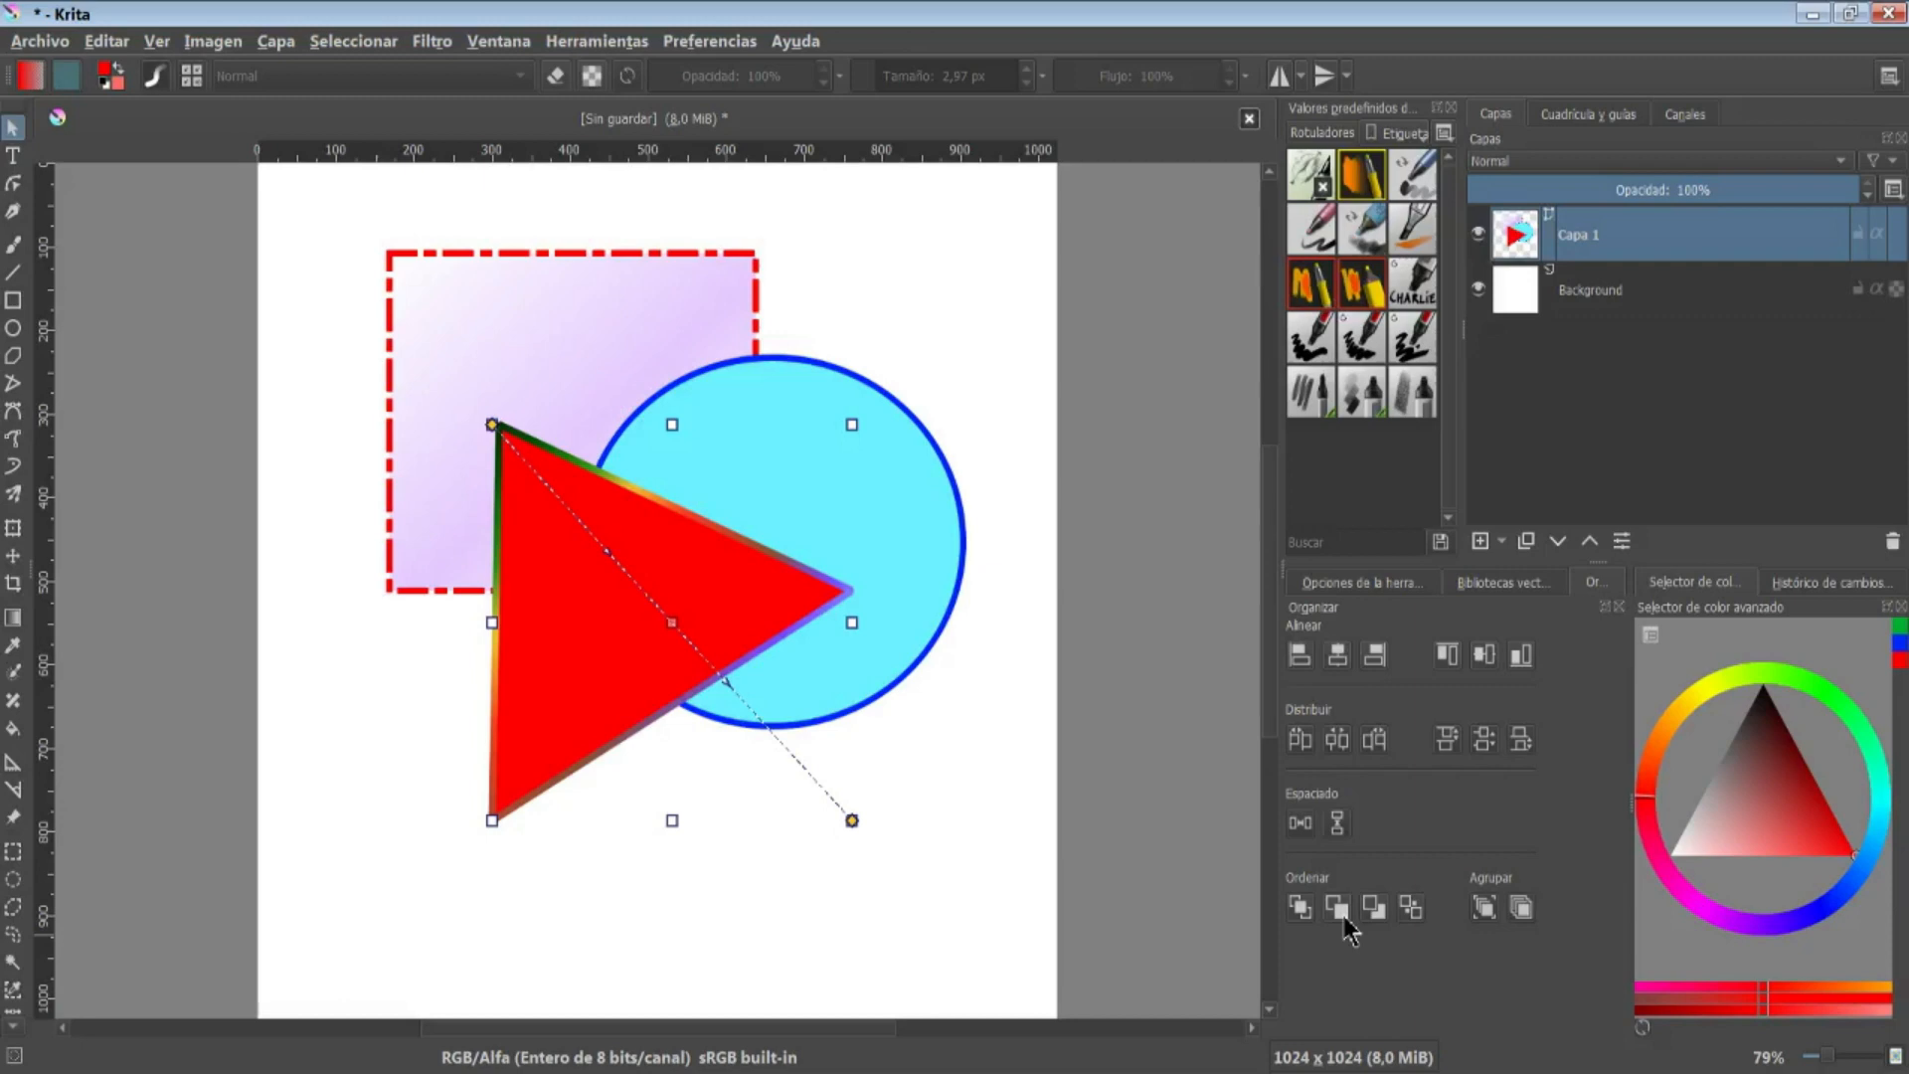
left_click(1342, 913)
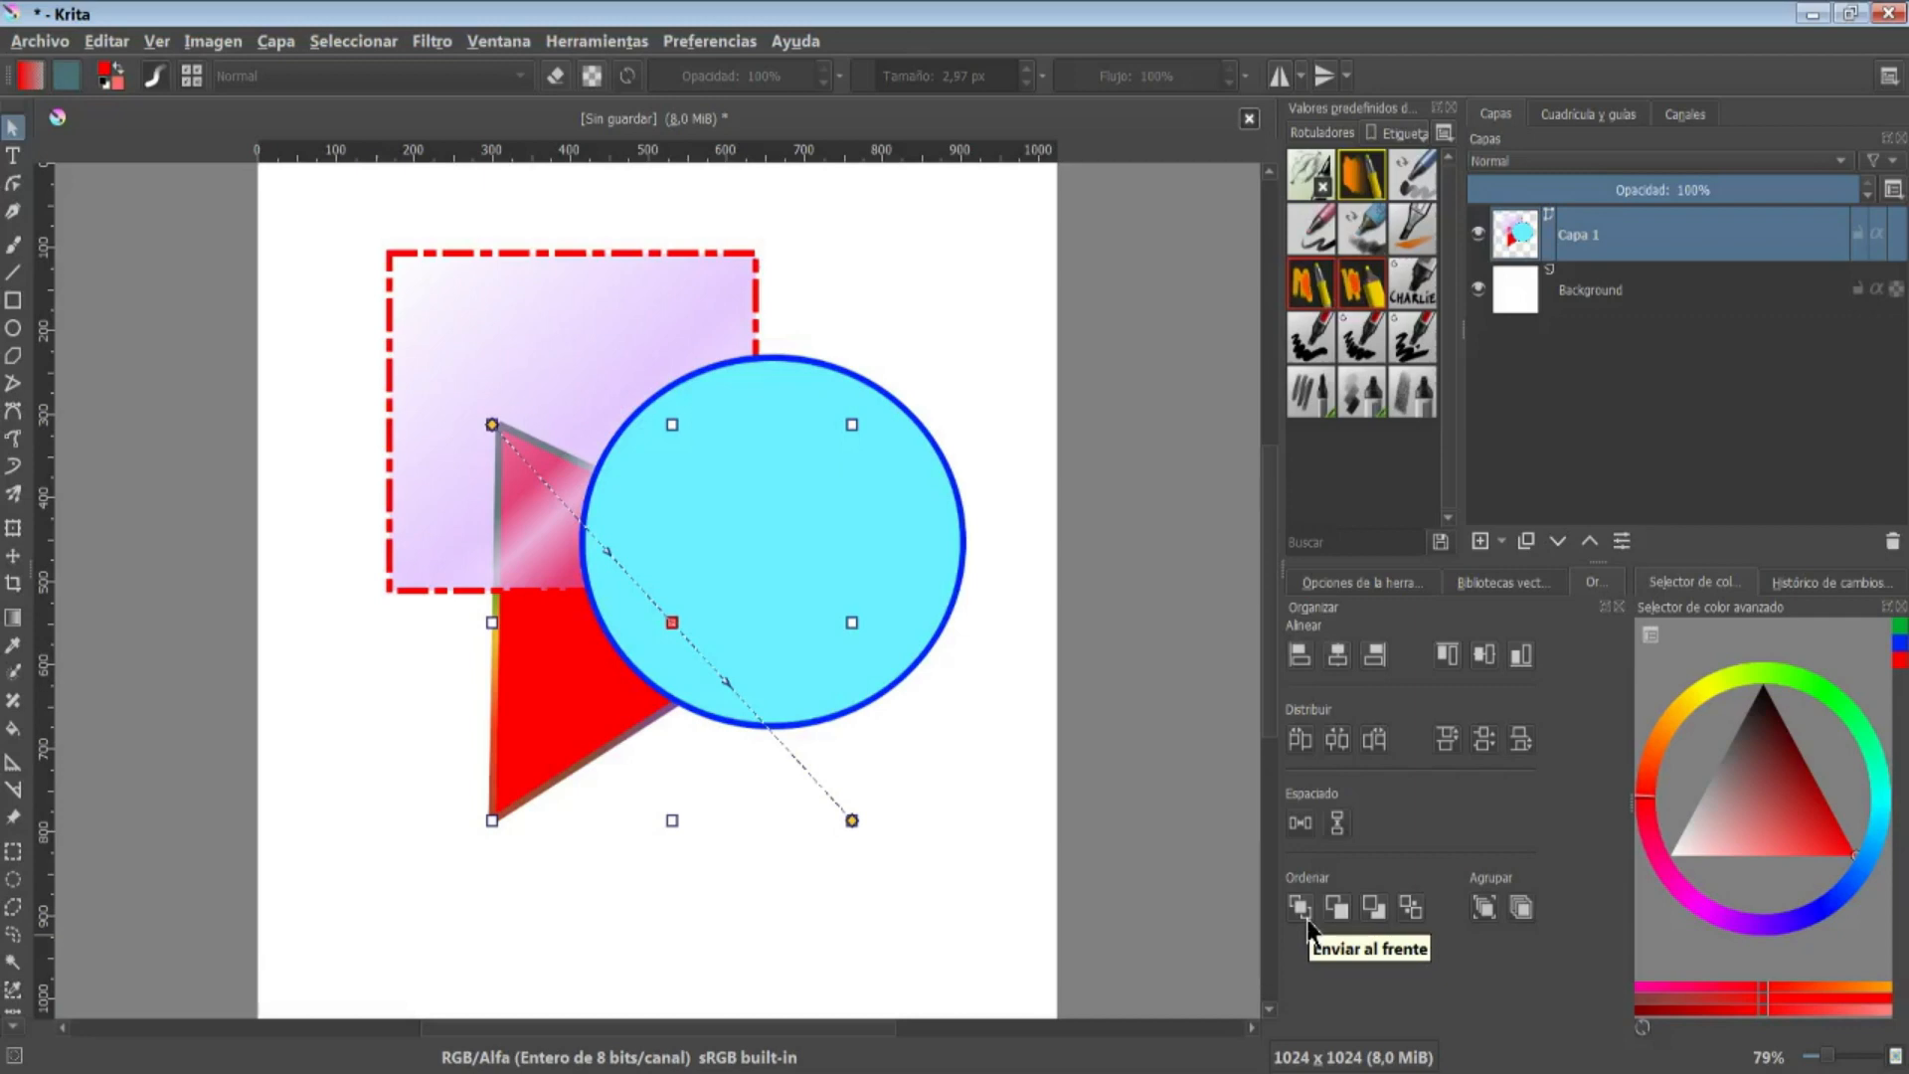
left_click(1300, 907)
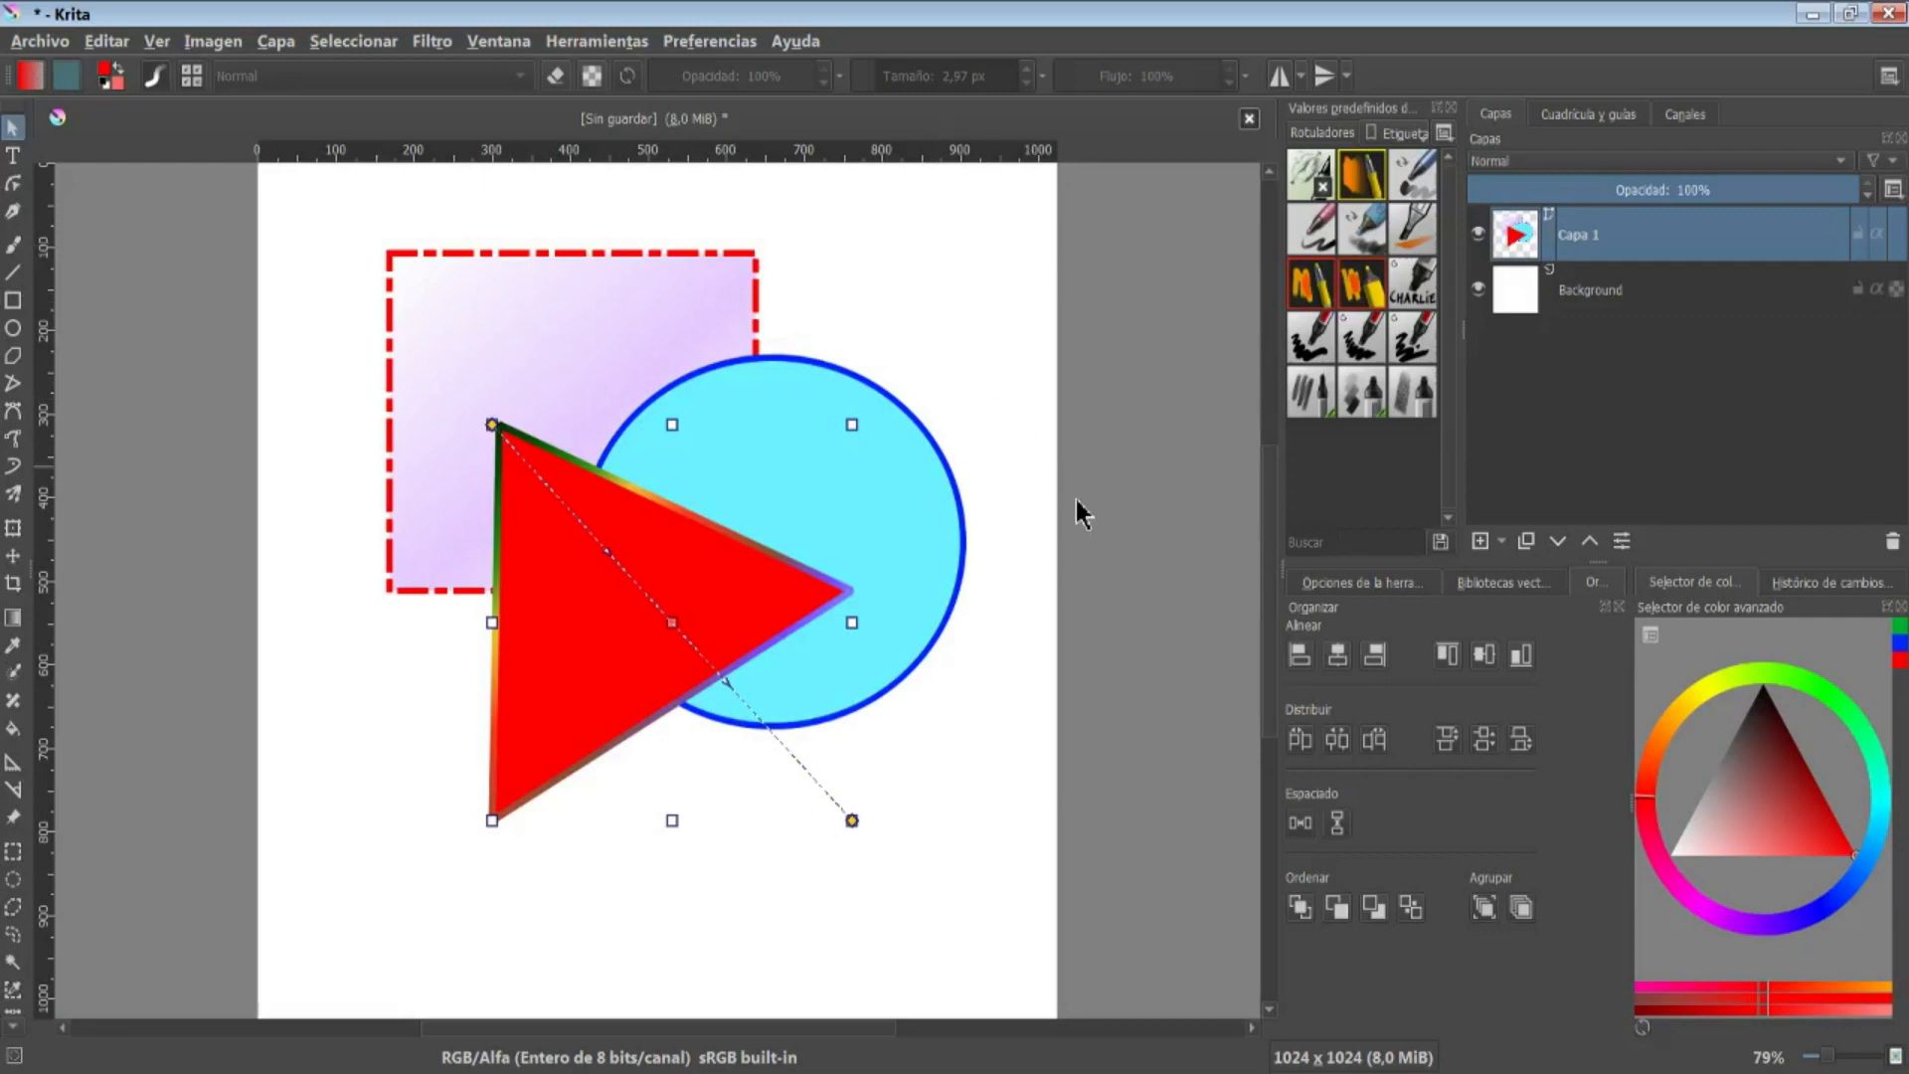
Group the dashed rectangle, the blue circle and the red triangle into one object
left_click(404, 323)
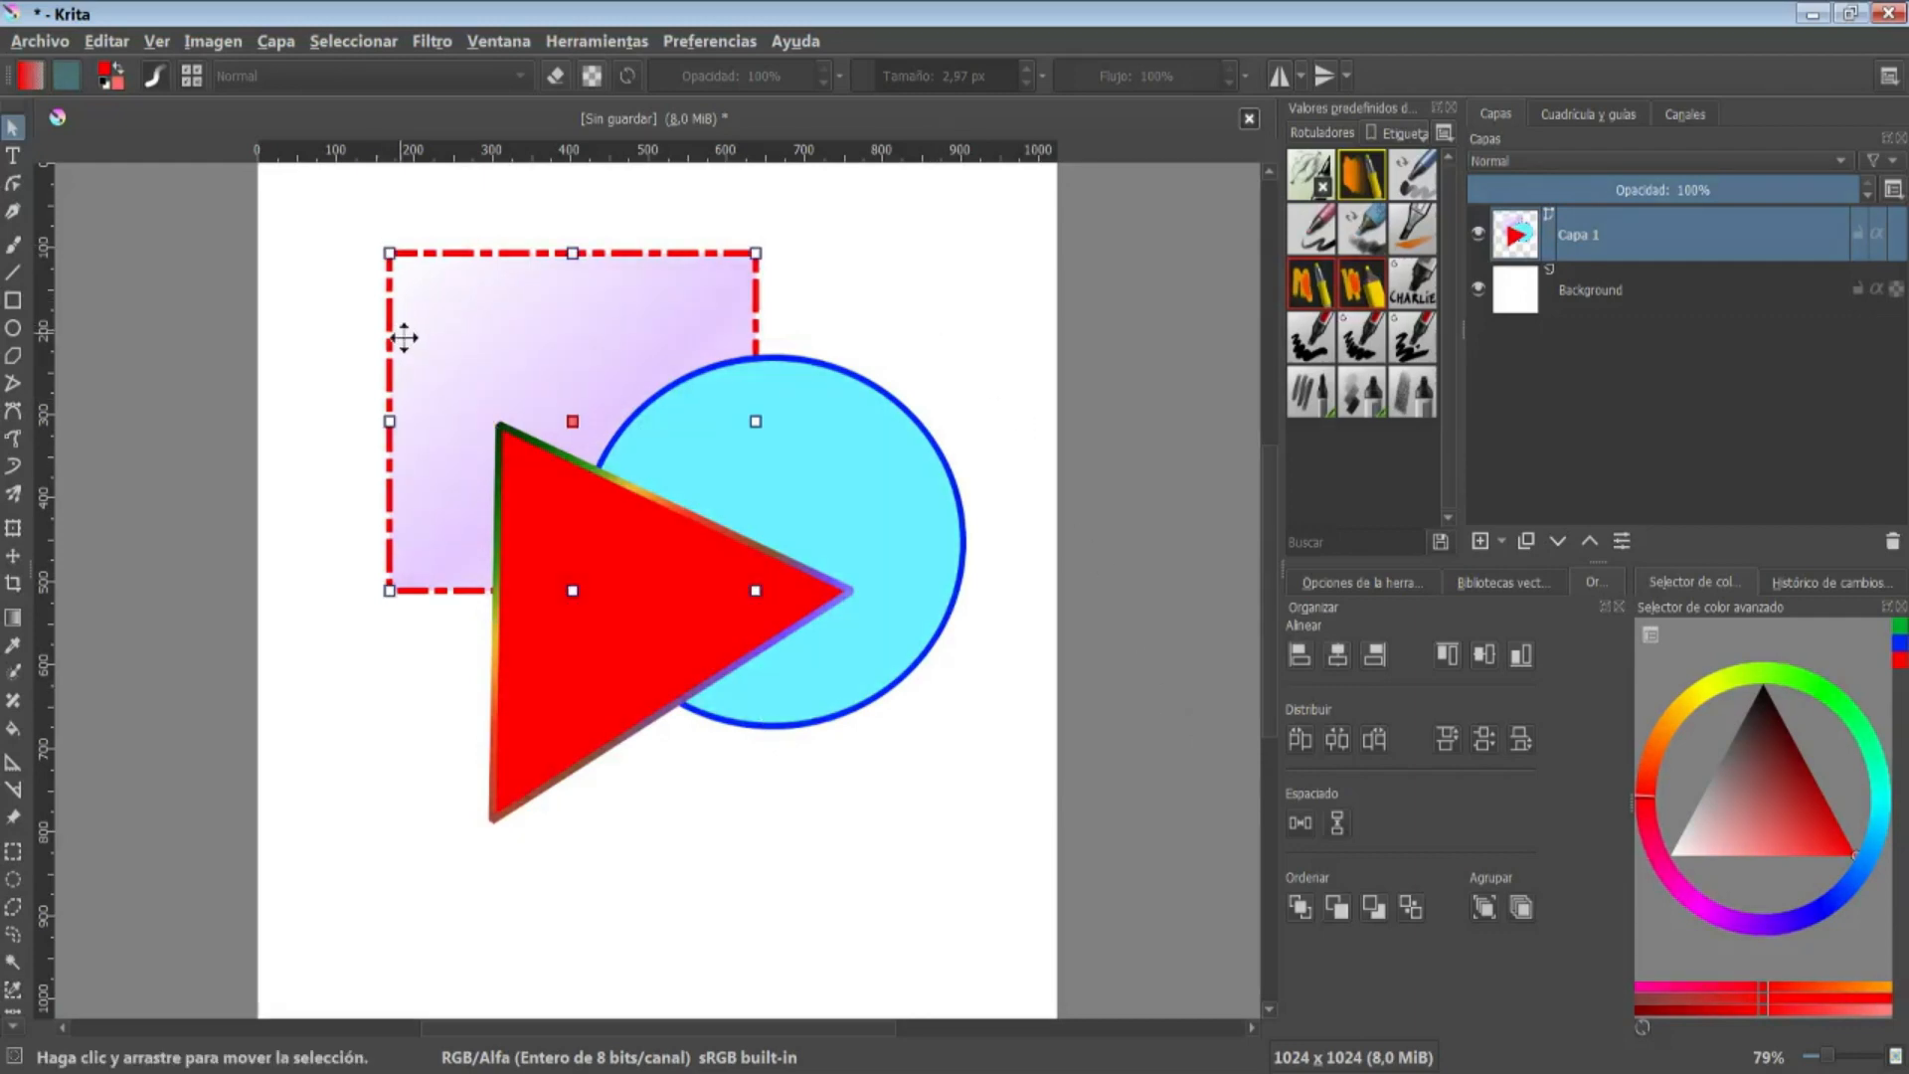
left_click(882, 391, "shift")
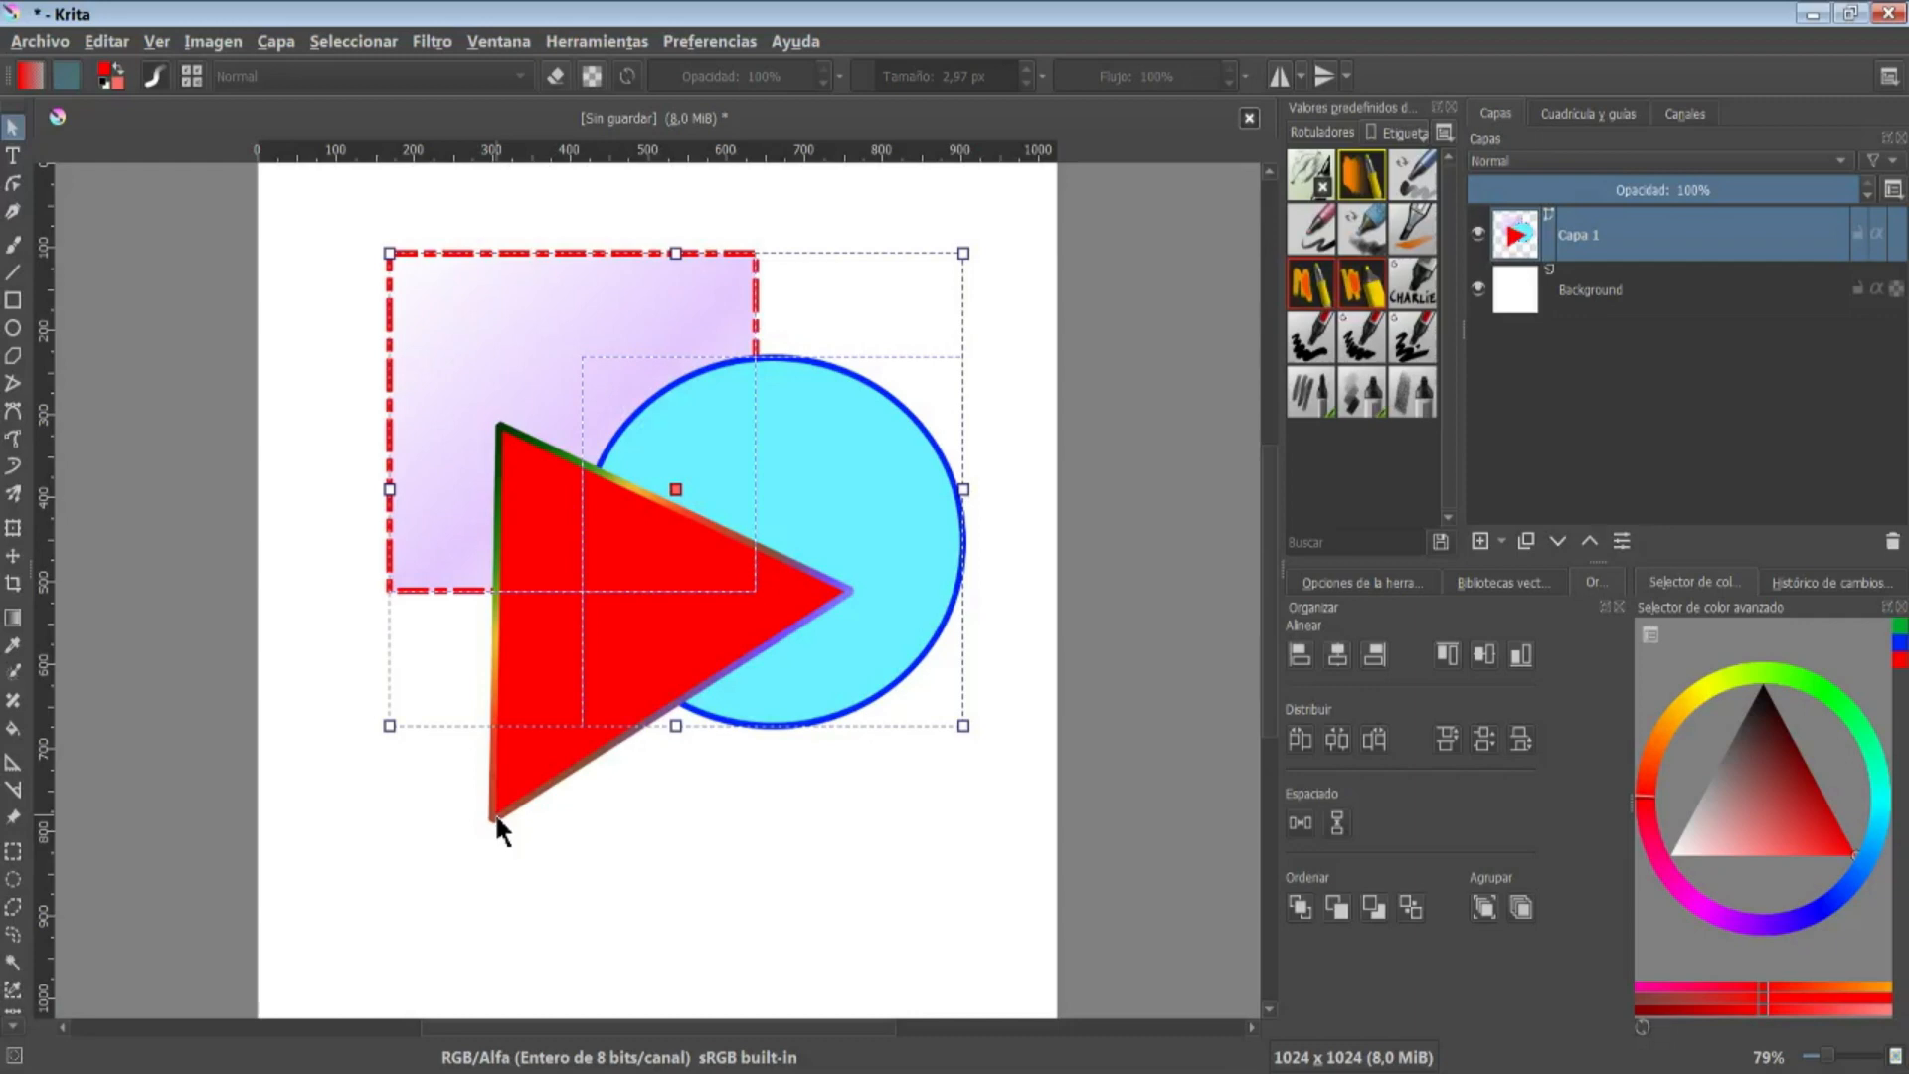
left_click(527, 792, "shift")
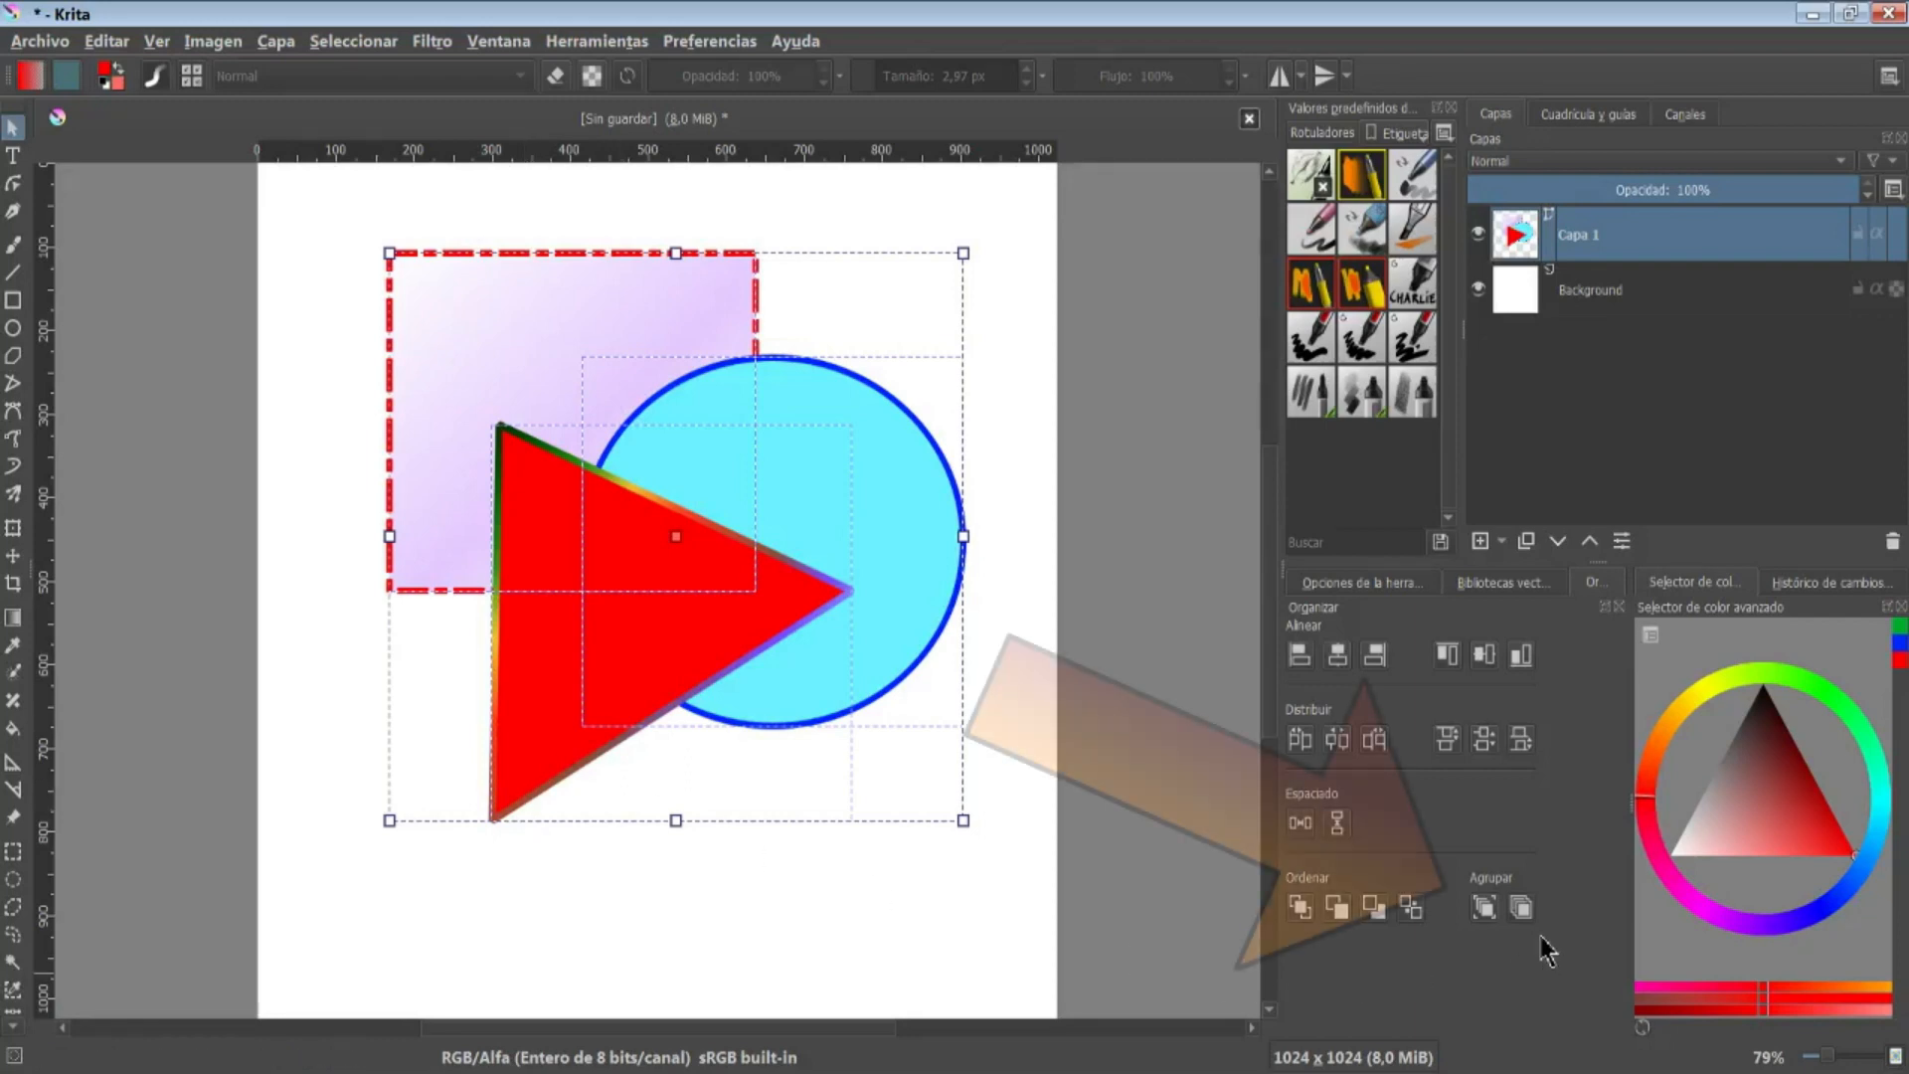
left_click(1488, 909)
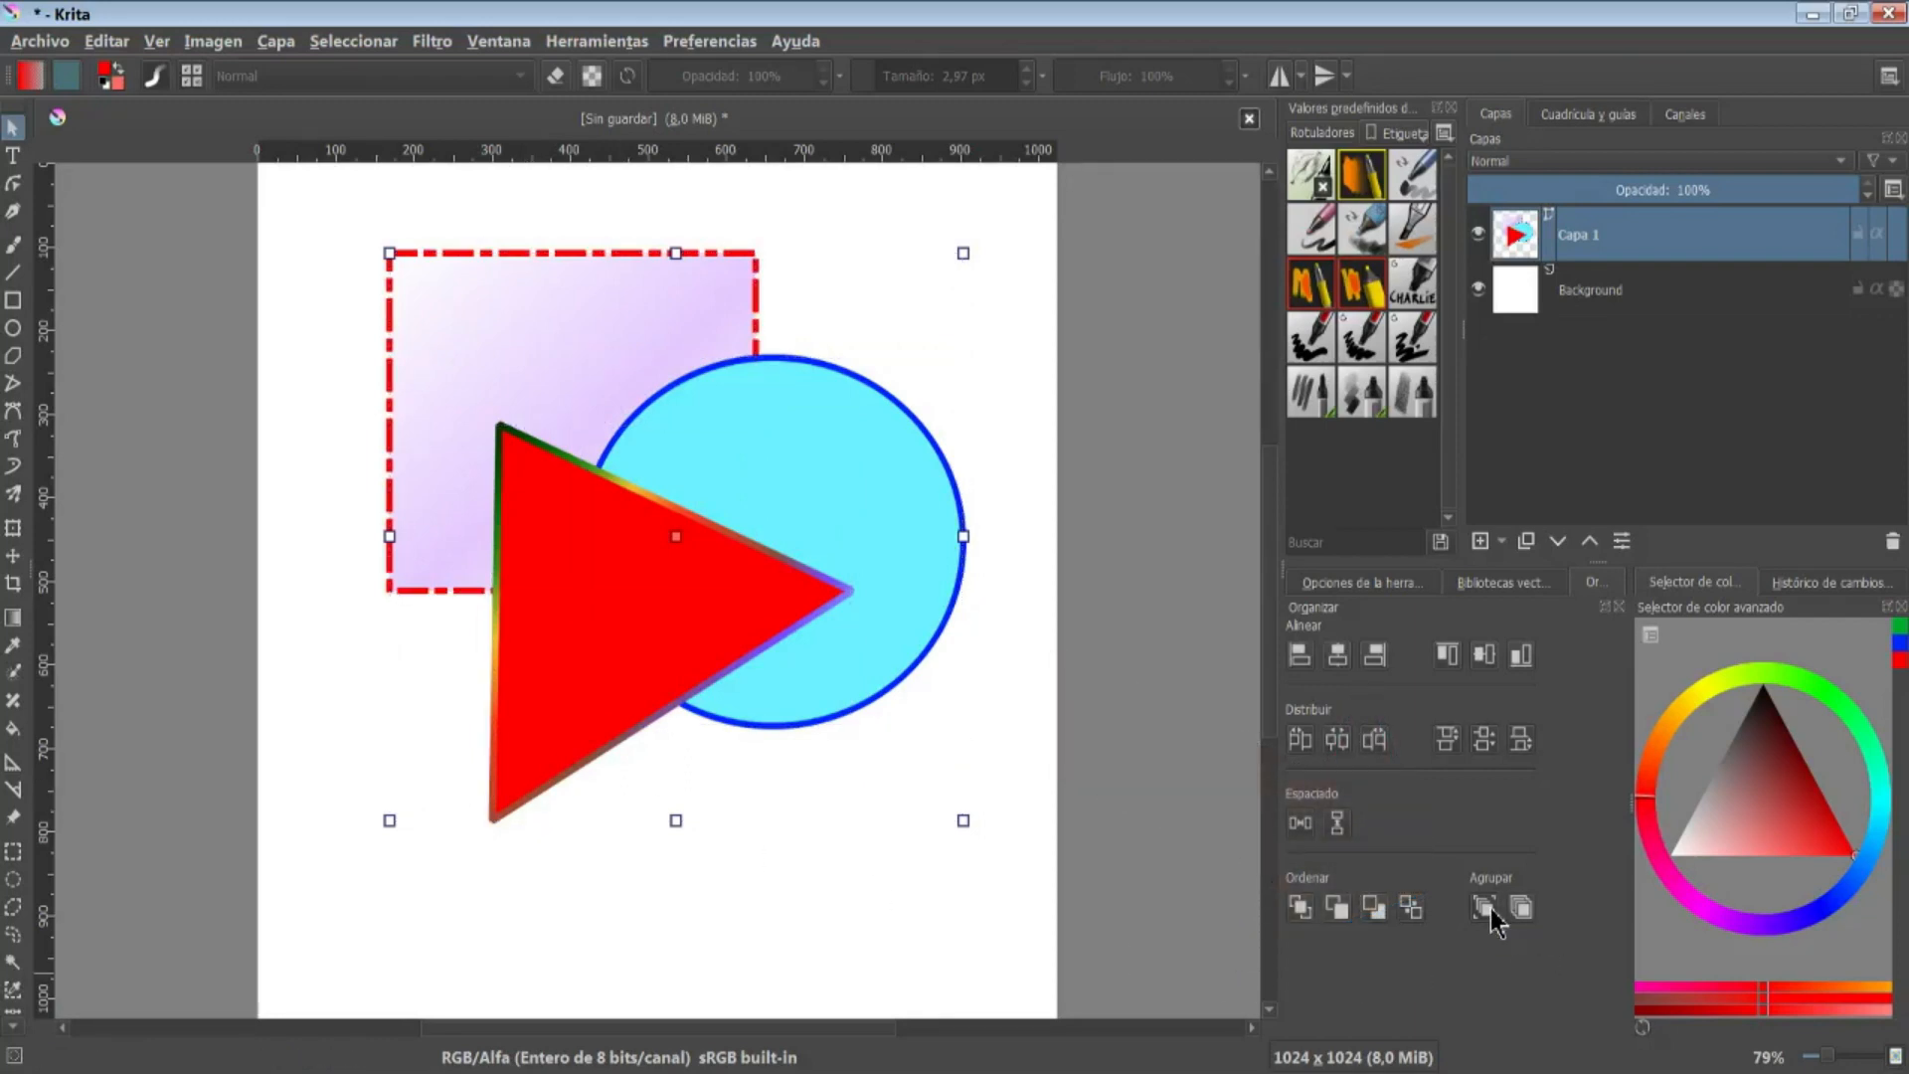
Move the grouped shapes slightly down and to the right as one object, and try shrinking the group before undoing the scaling
left_click(752, 913)
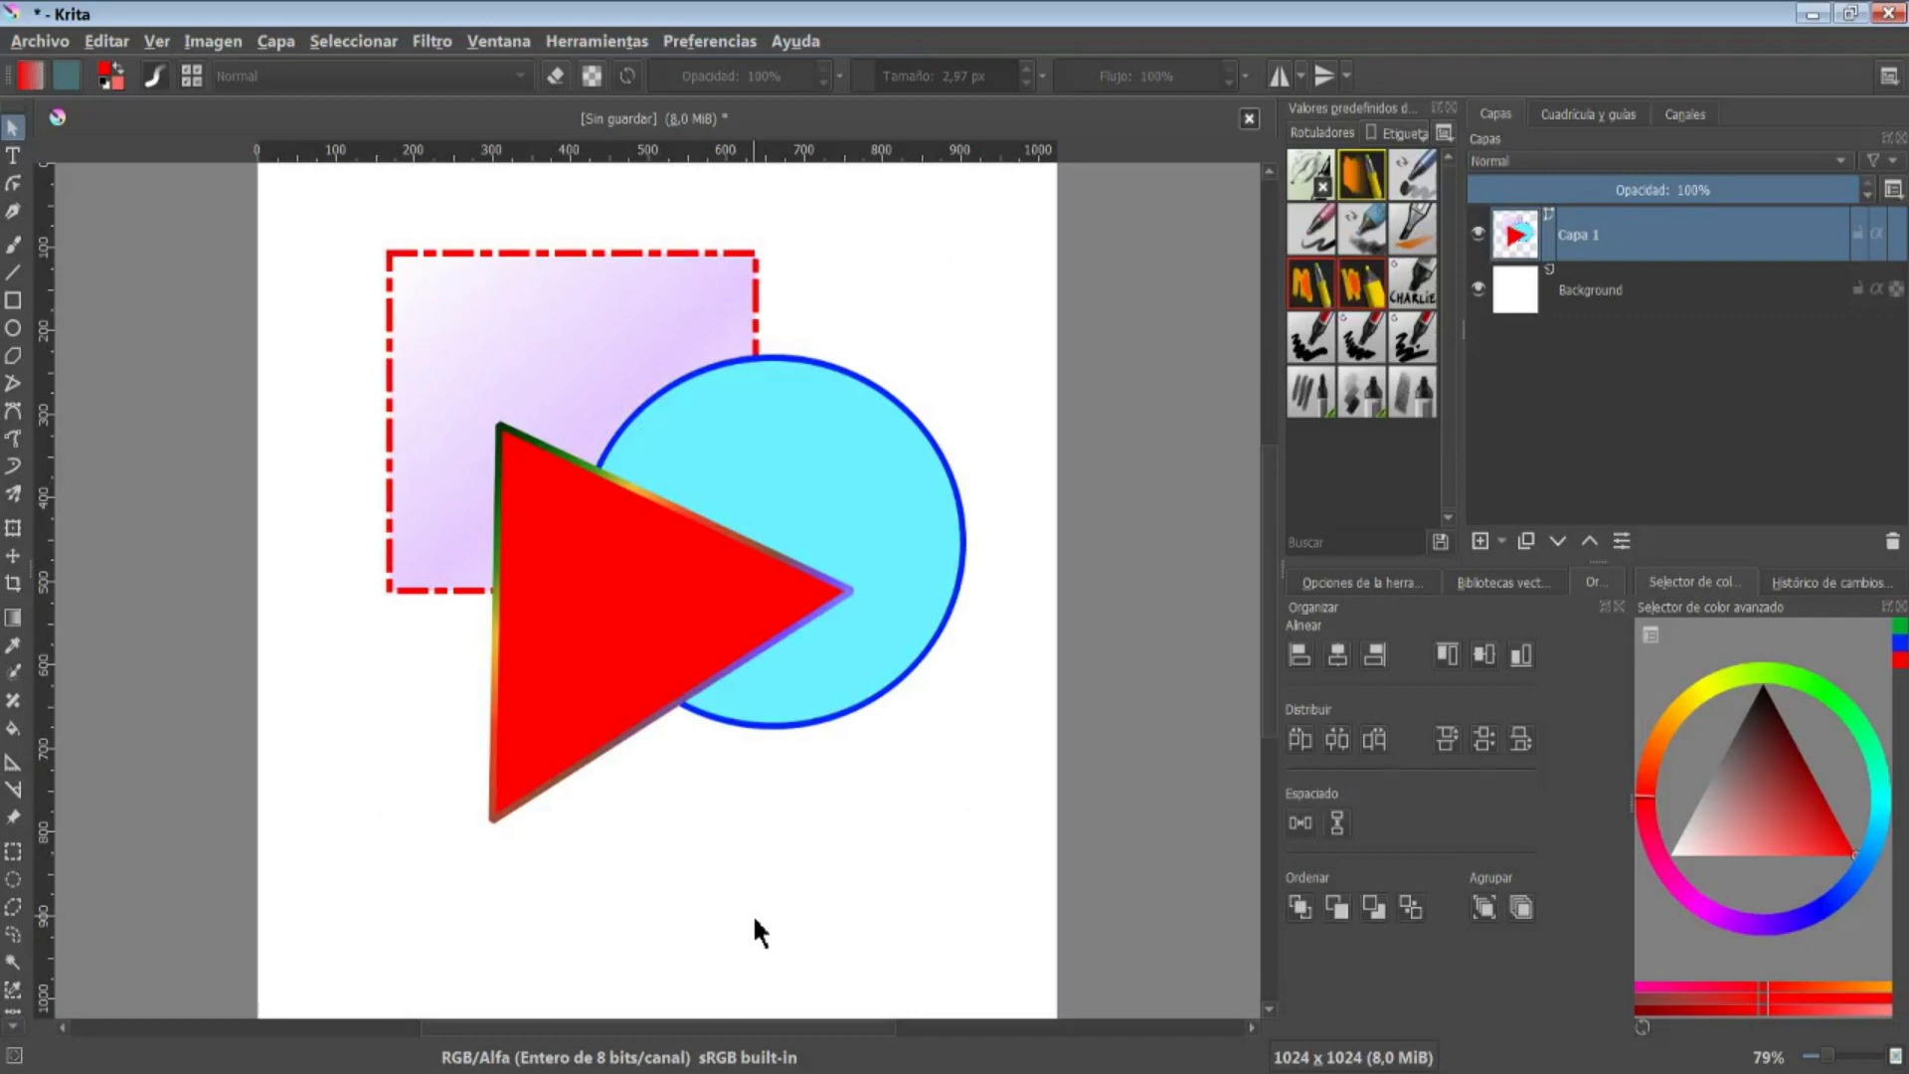
left_click(801, 418)
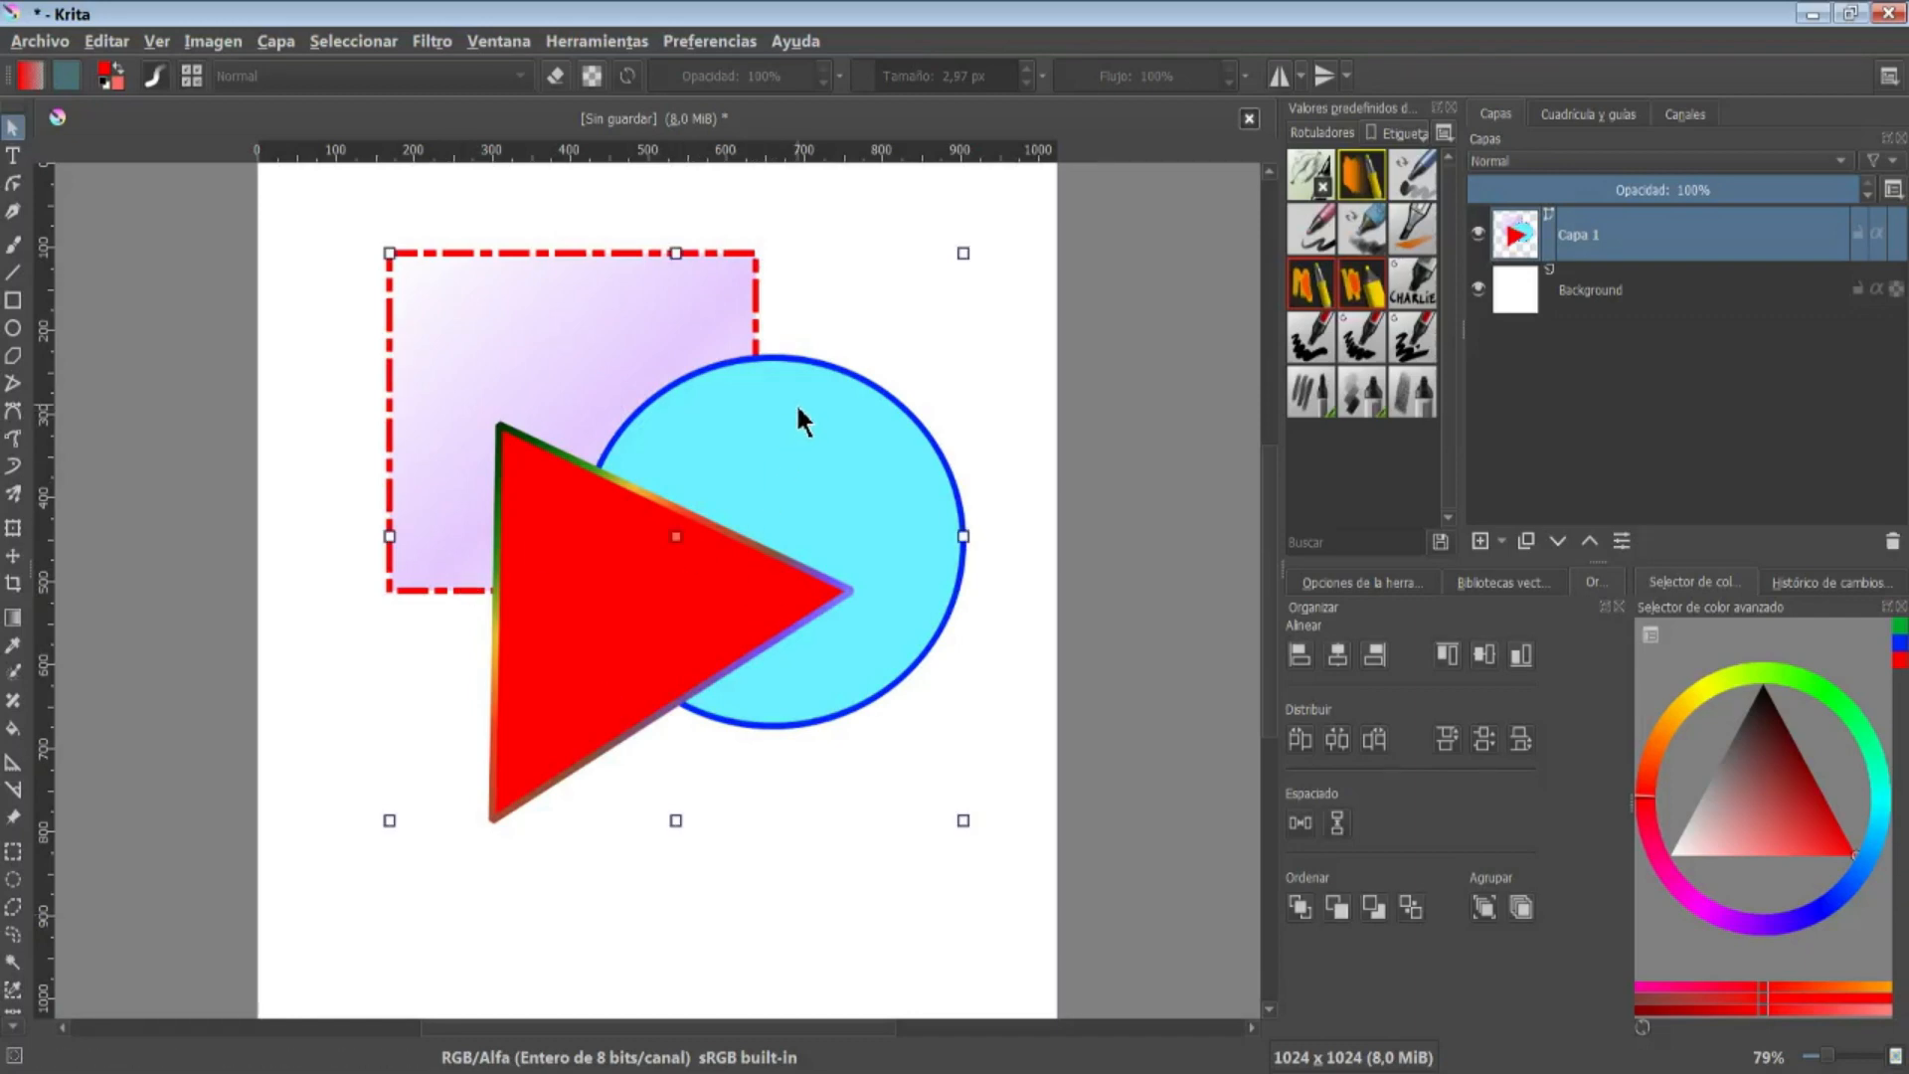
mouse_move(753, 418)
left_mouse_down()
mouse_move(670, 581)
mouse_move(755, 587)
mouse_move(885, 448)
mouse_move(796, 601)
mouse_move(772, 422)
left_mouse_up()
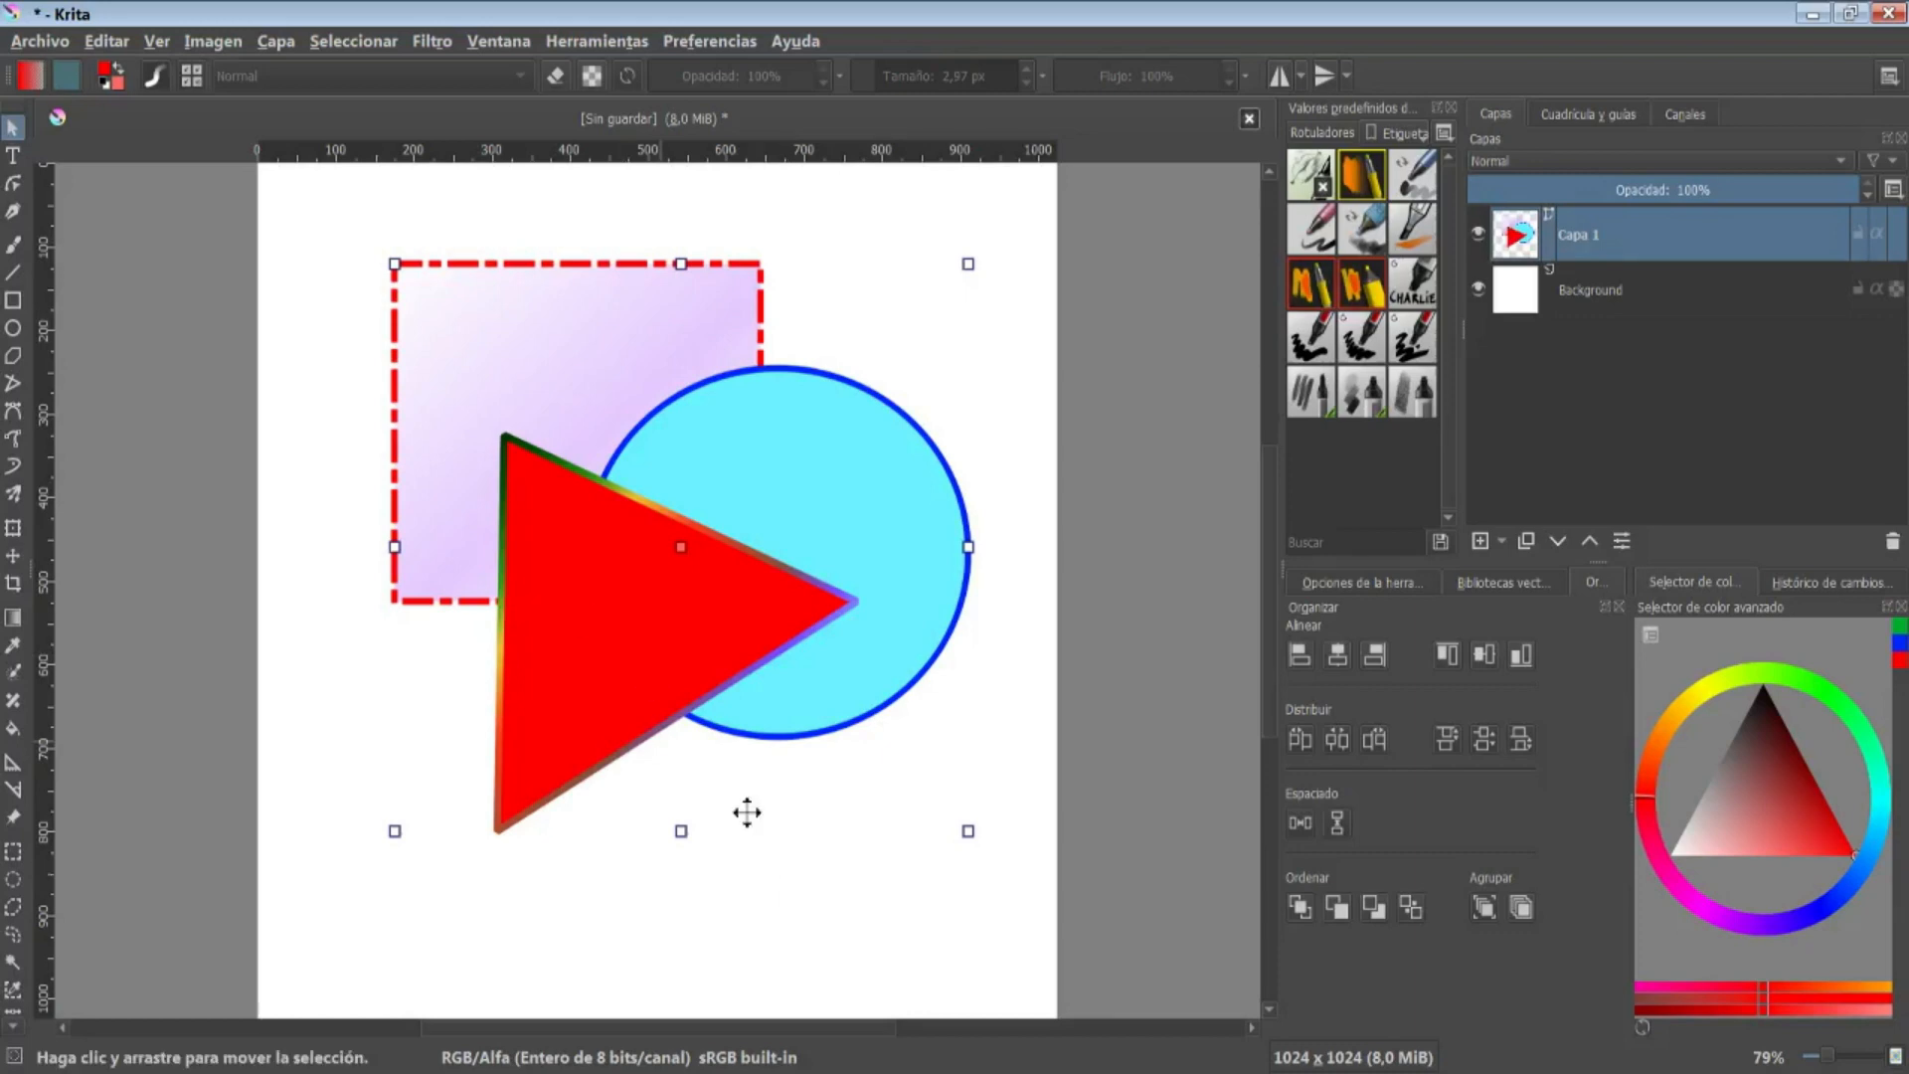
left_click_drag(969, 829, 681, 576)
key("ctrl+z")
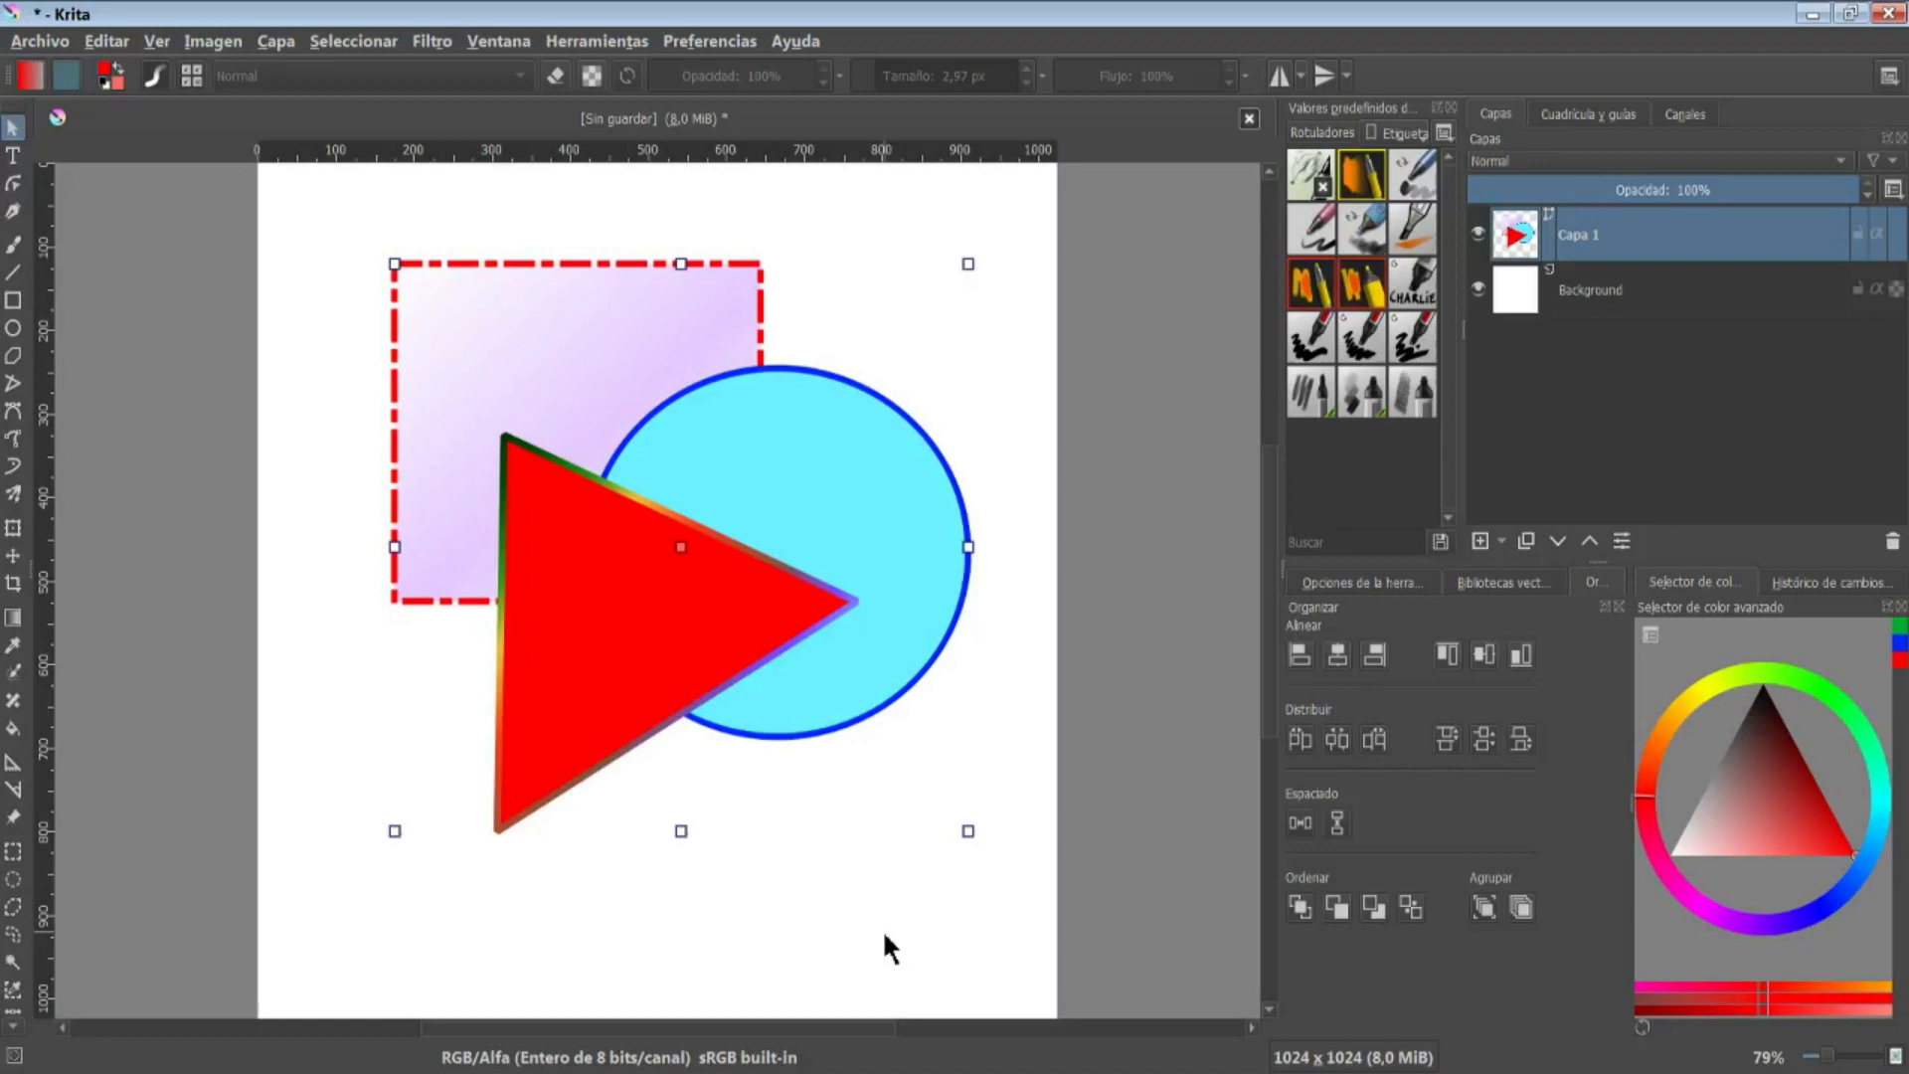
Ungroup the three shapes and move the blue circle on its own
left_click(1532, 917)
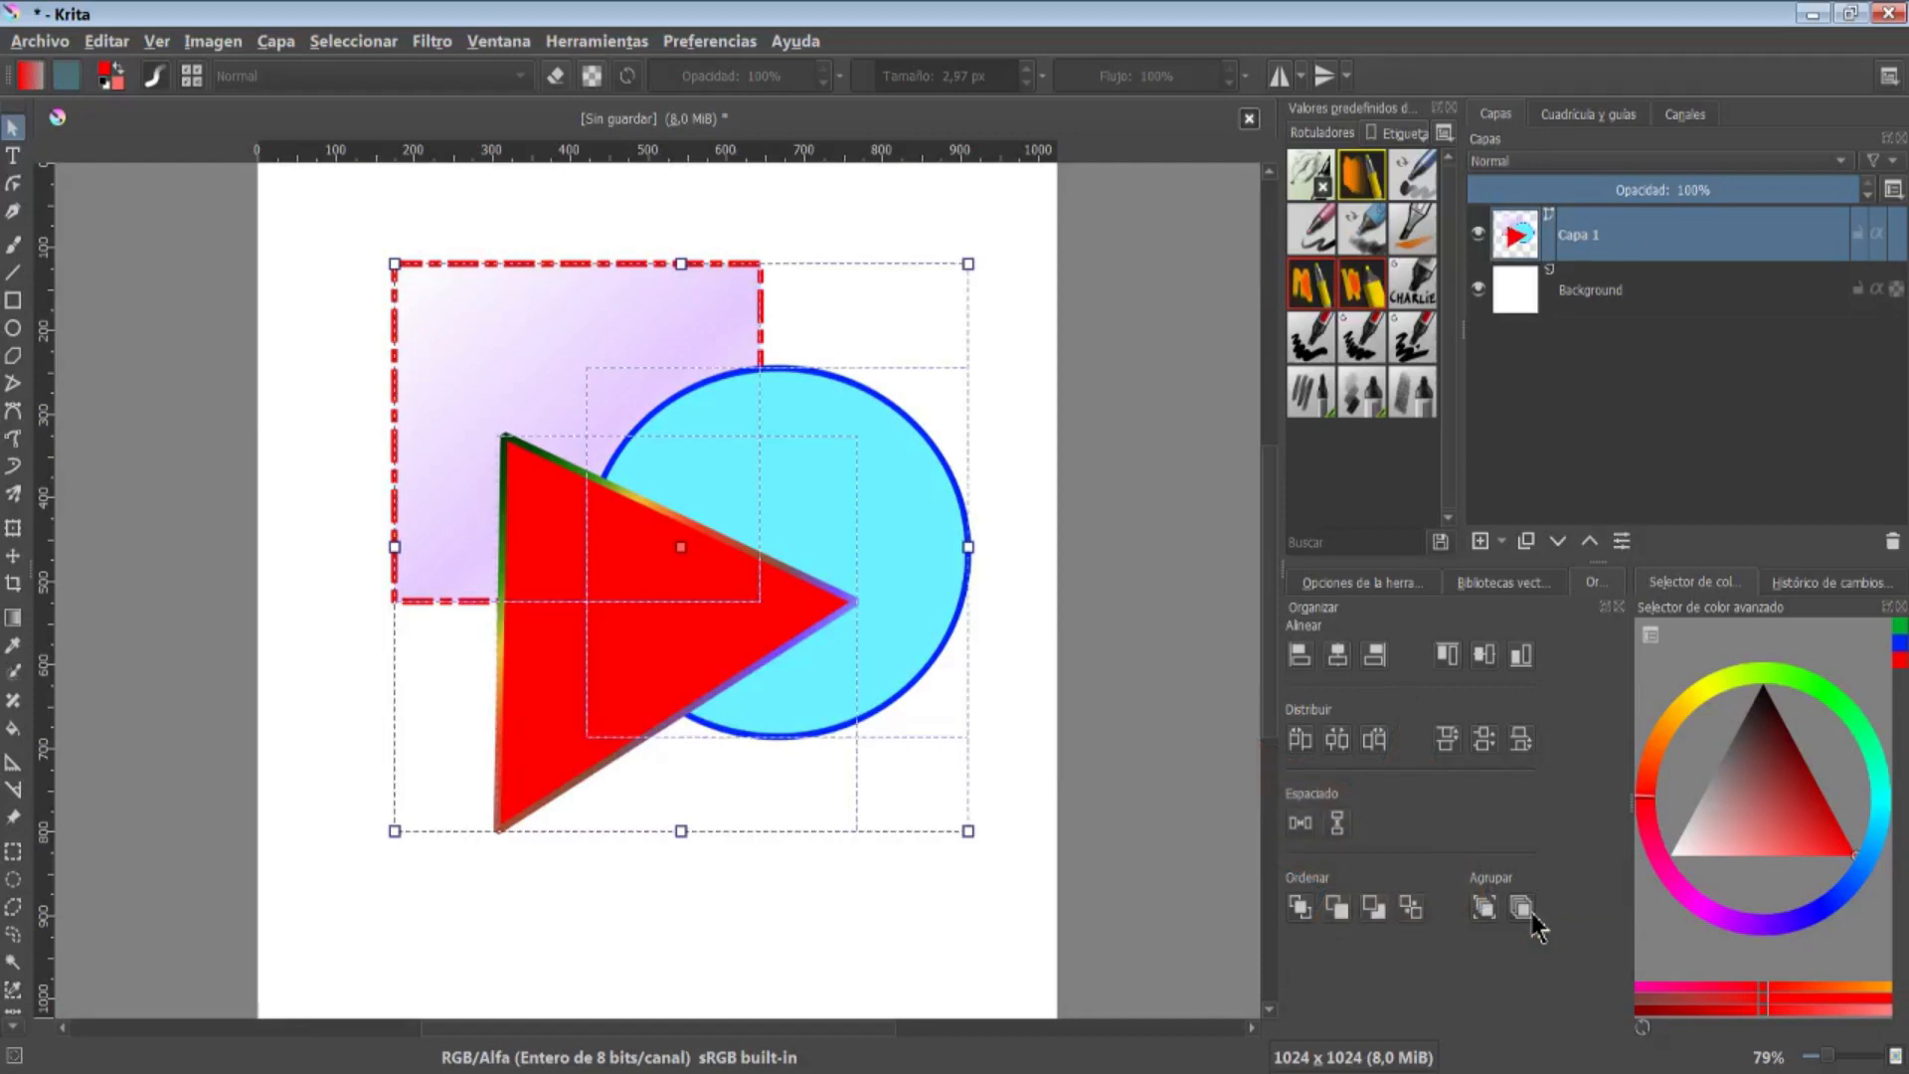
left_click(778, 930)
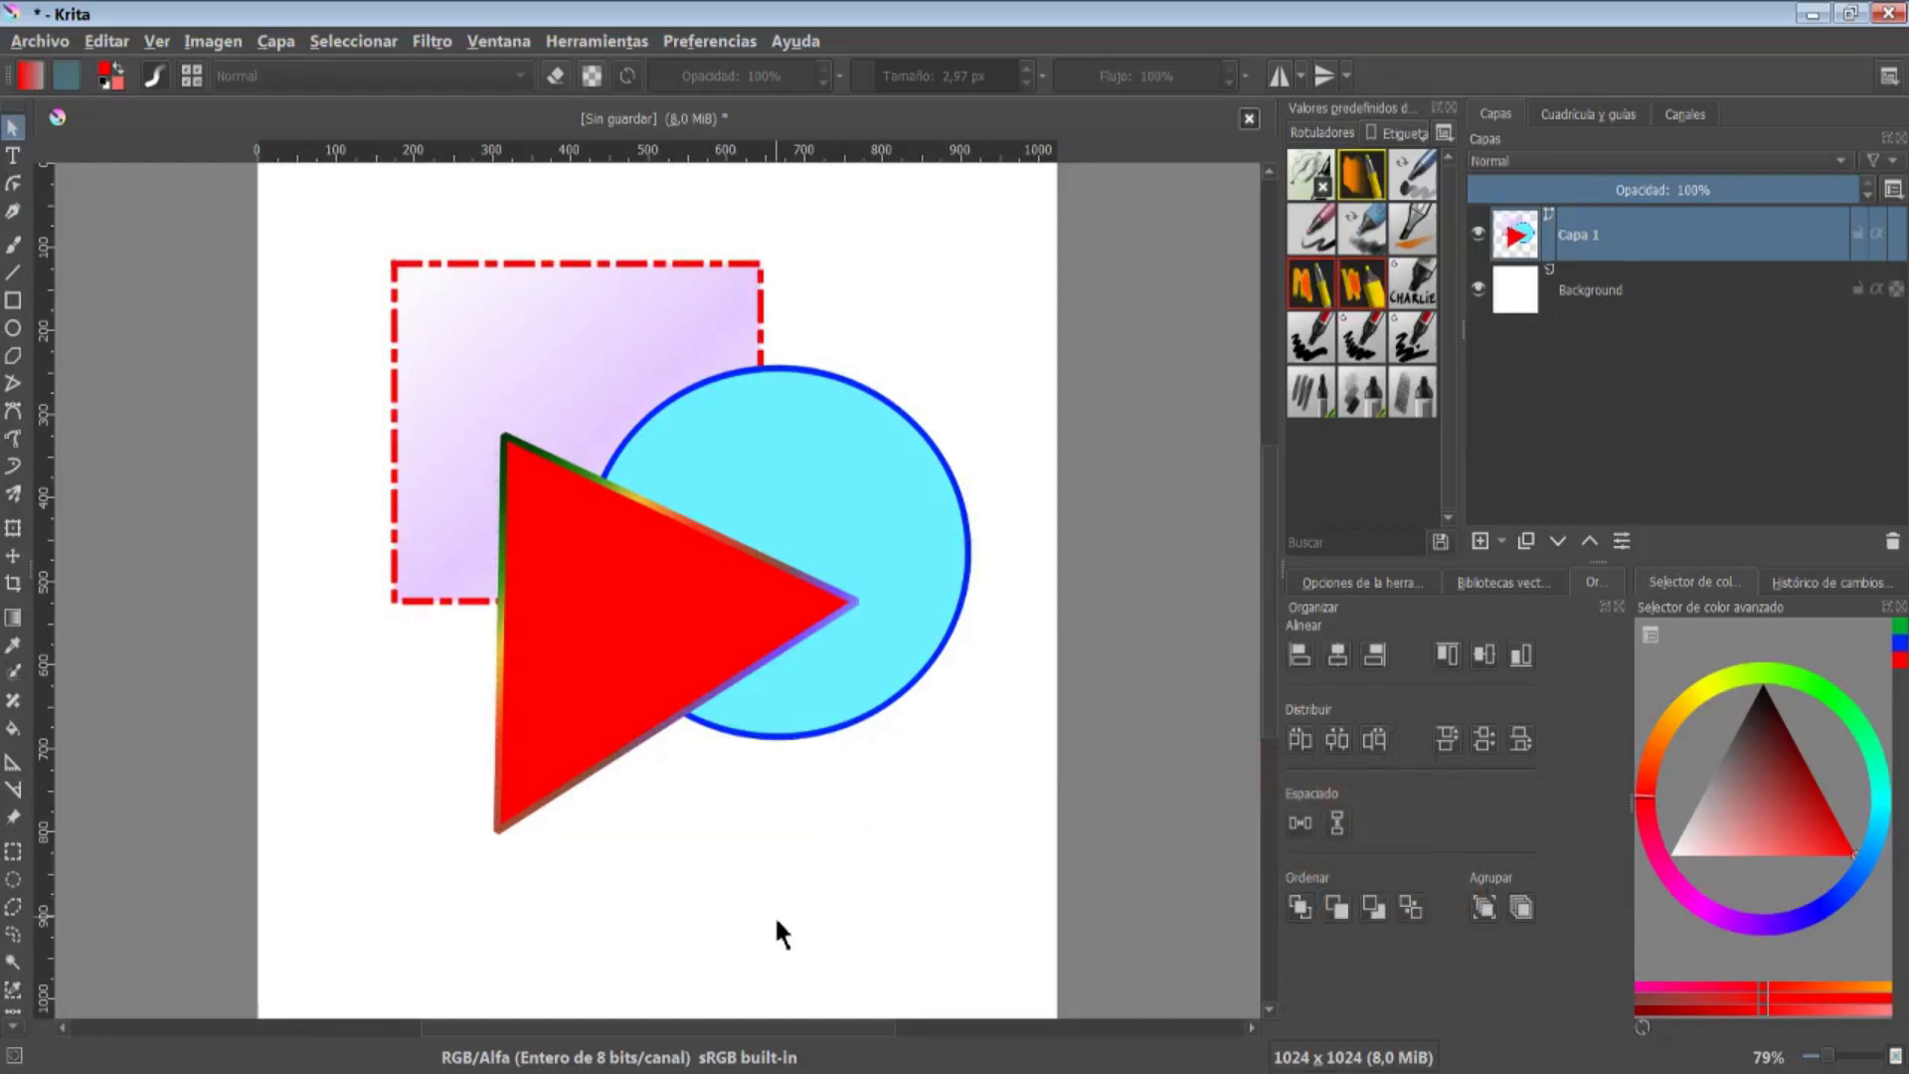
left_click(841, 393)
left_click_drag(840, 397, 800, 439)
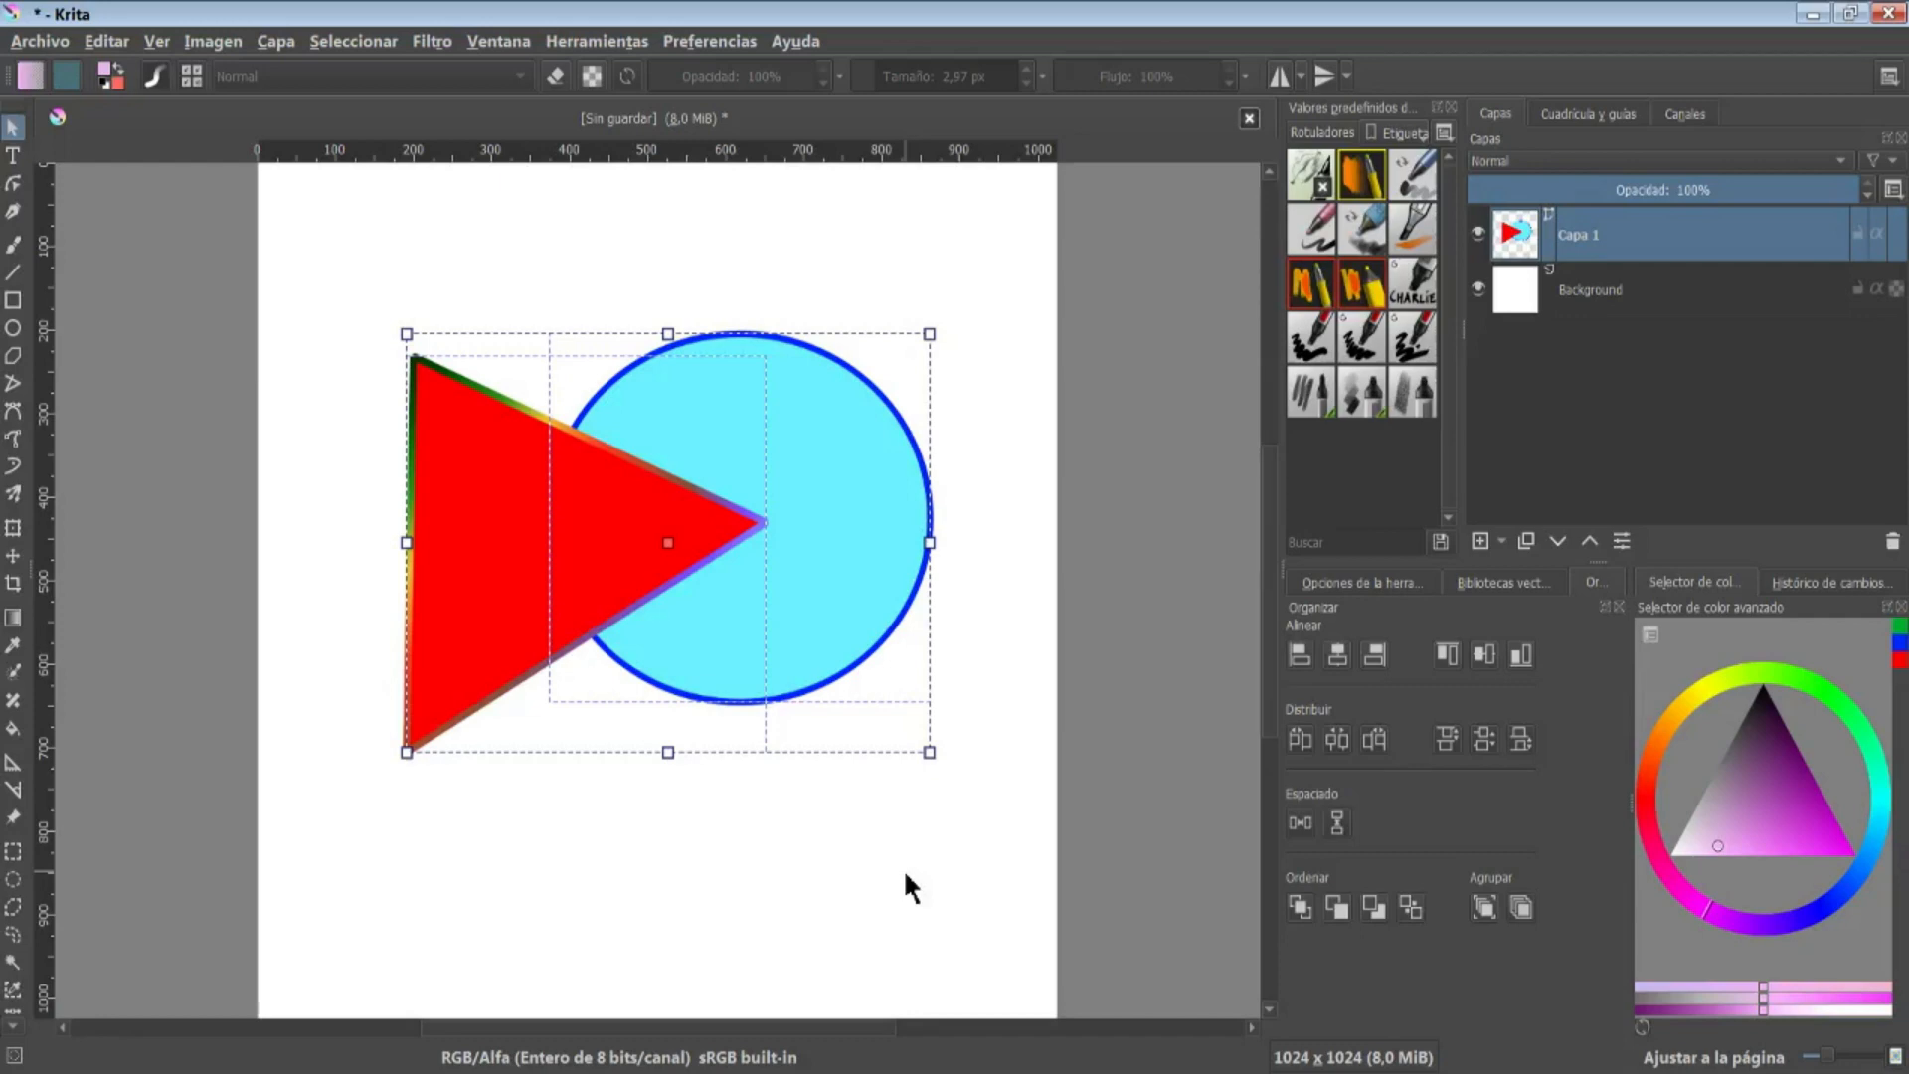
Look through the vector shape actions available for the selected triangle and circle, including the transform and logical operations
right_click(788, 644)
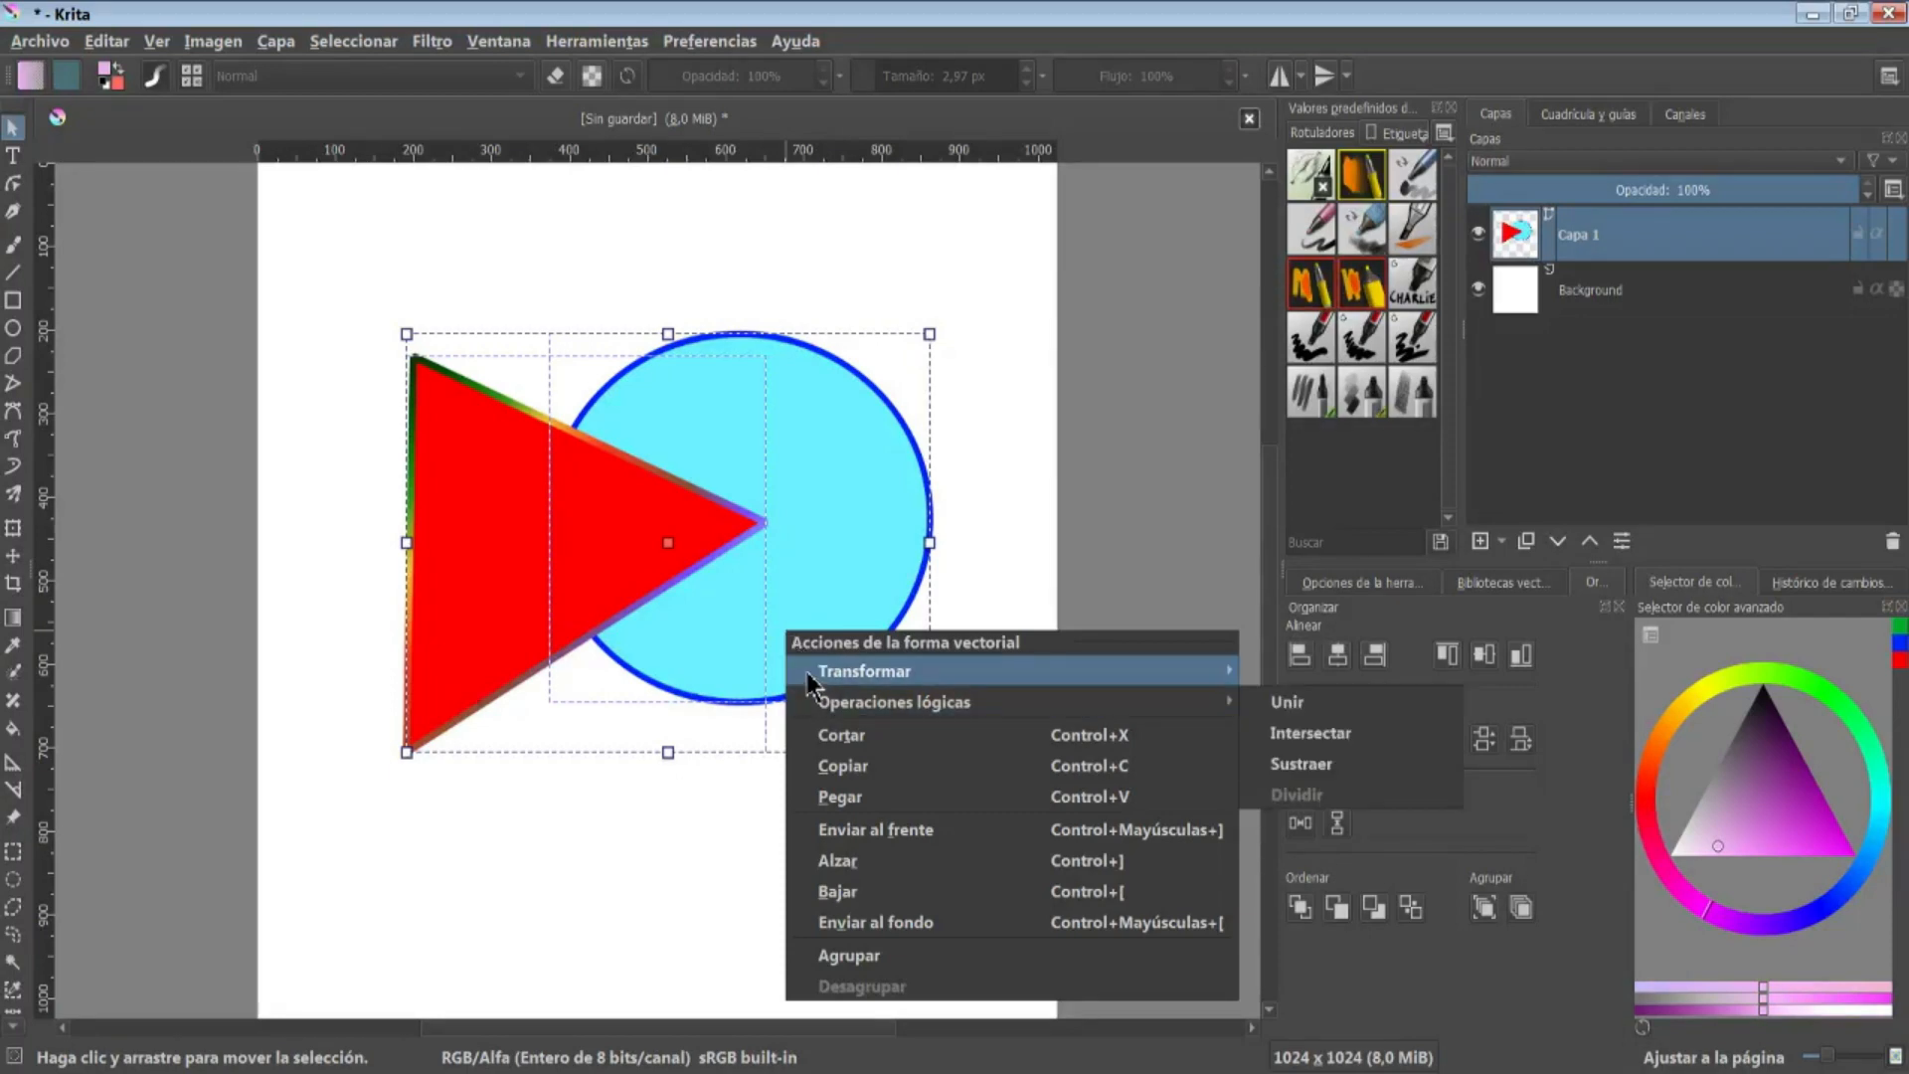
mouse_move(808, 671)
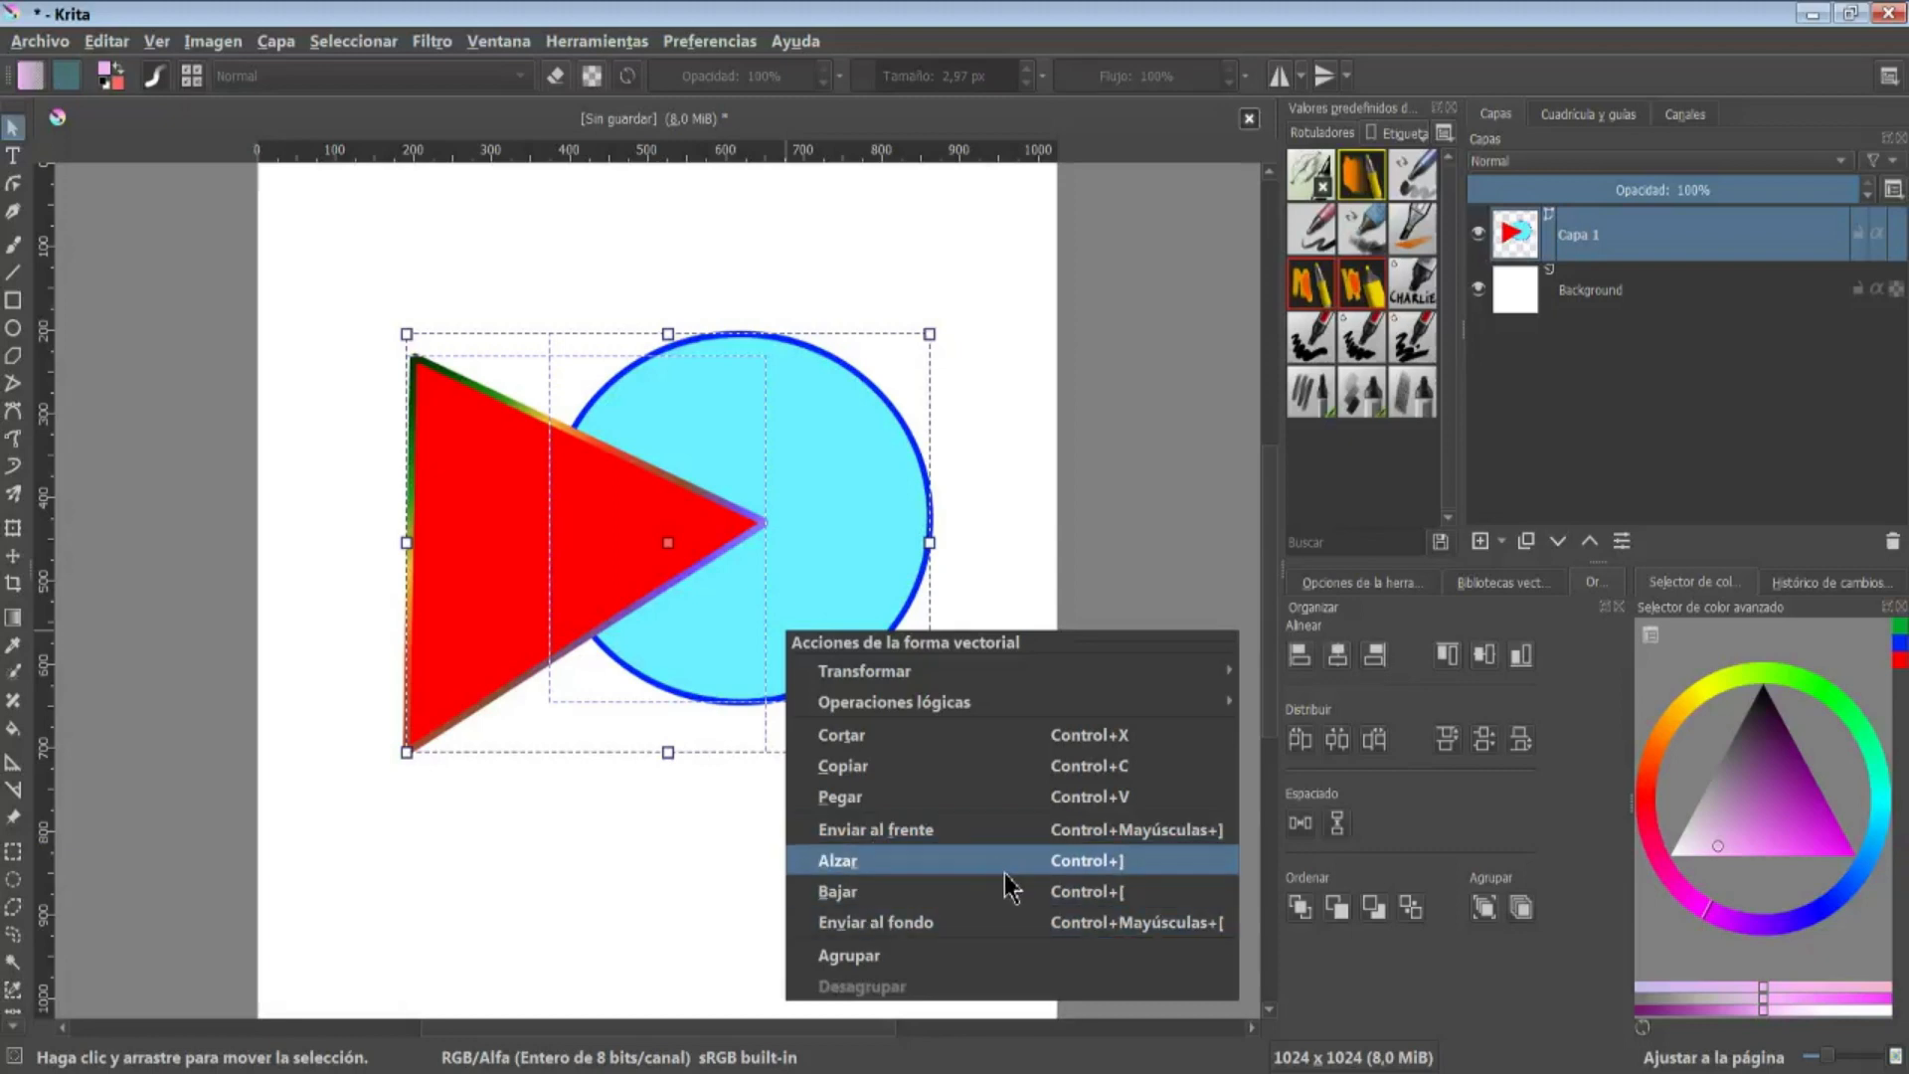
left_click(1280, 899)
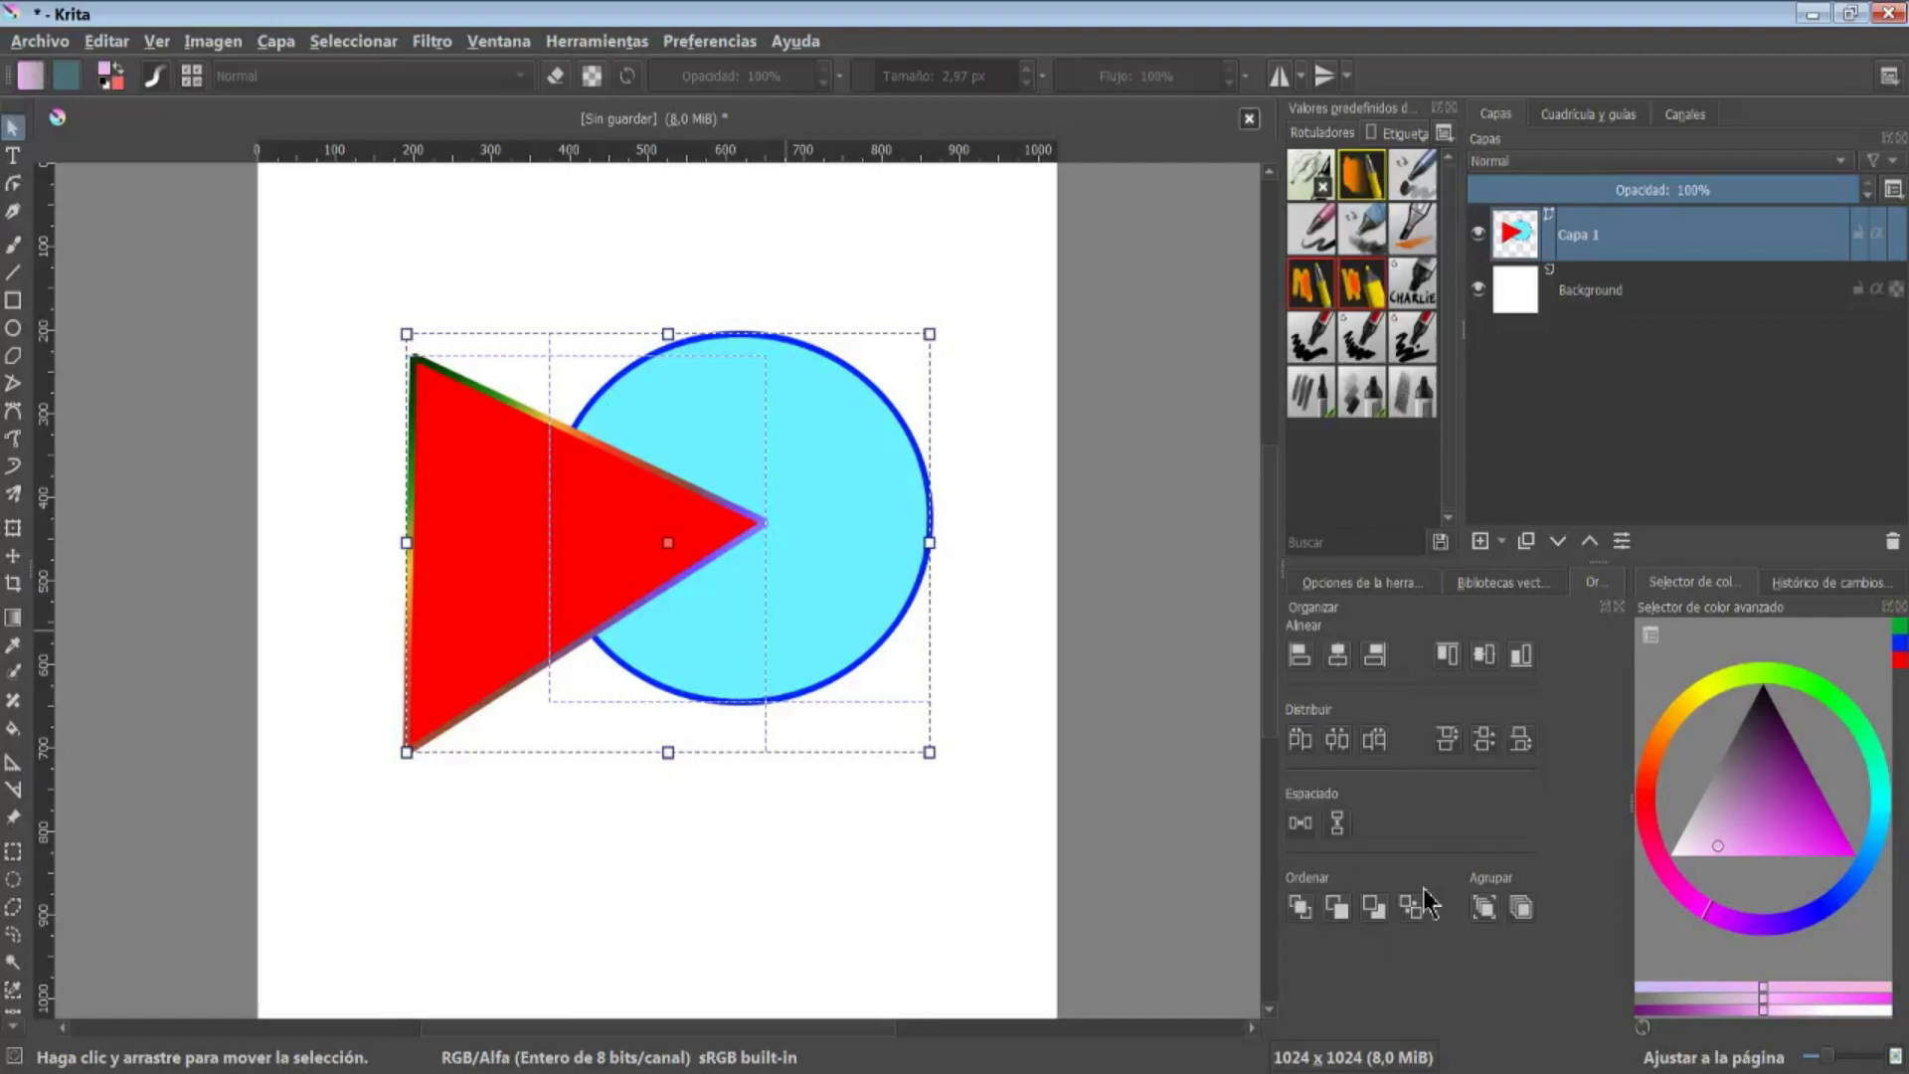
Unite the red triangle and the blue circle into one shape and move it slightly down
right_click(682, 459)
mouse_move(941, 527)
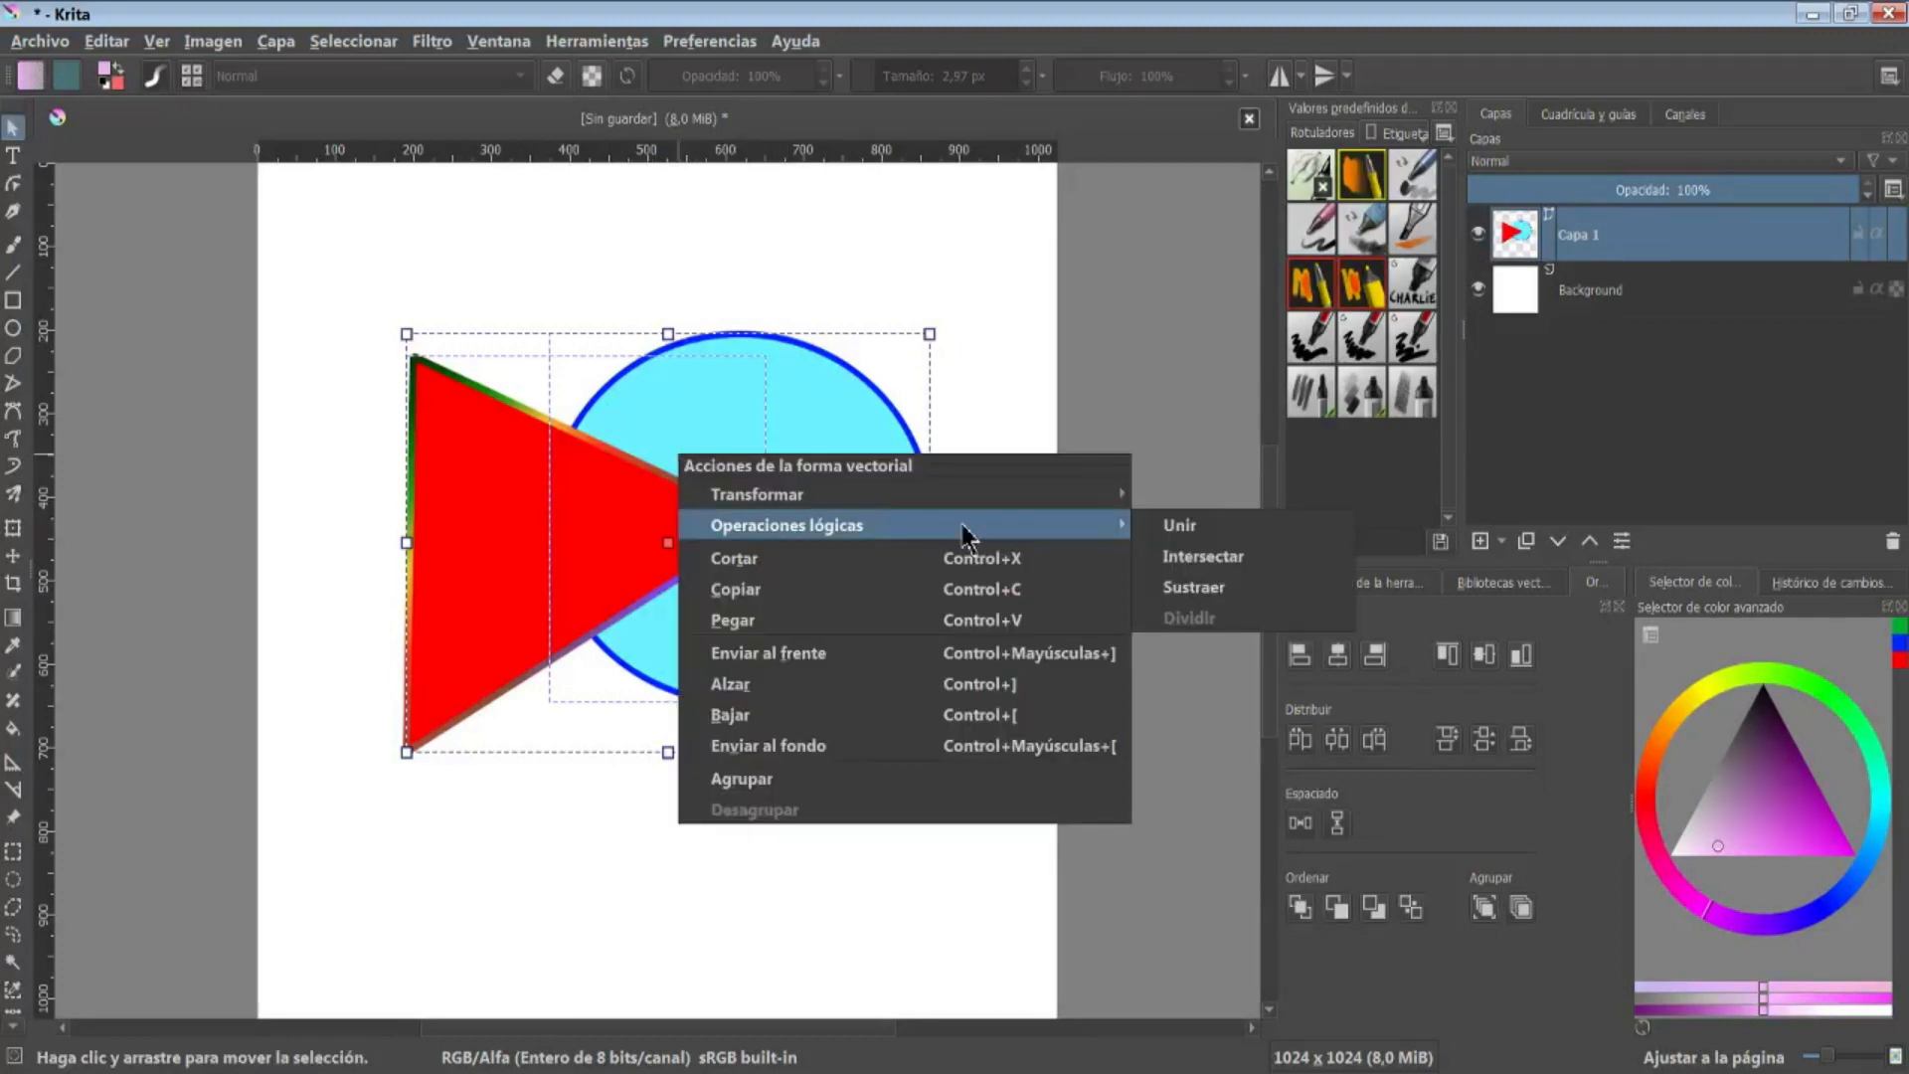
left_click(1174, 526)
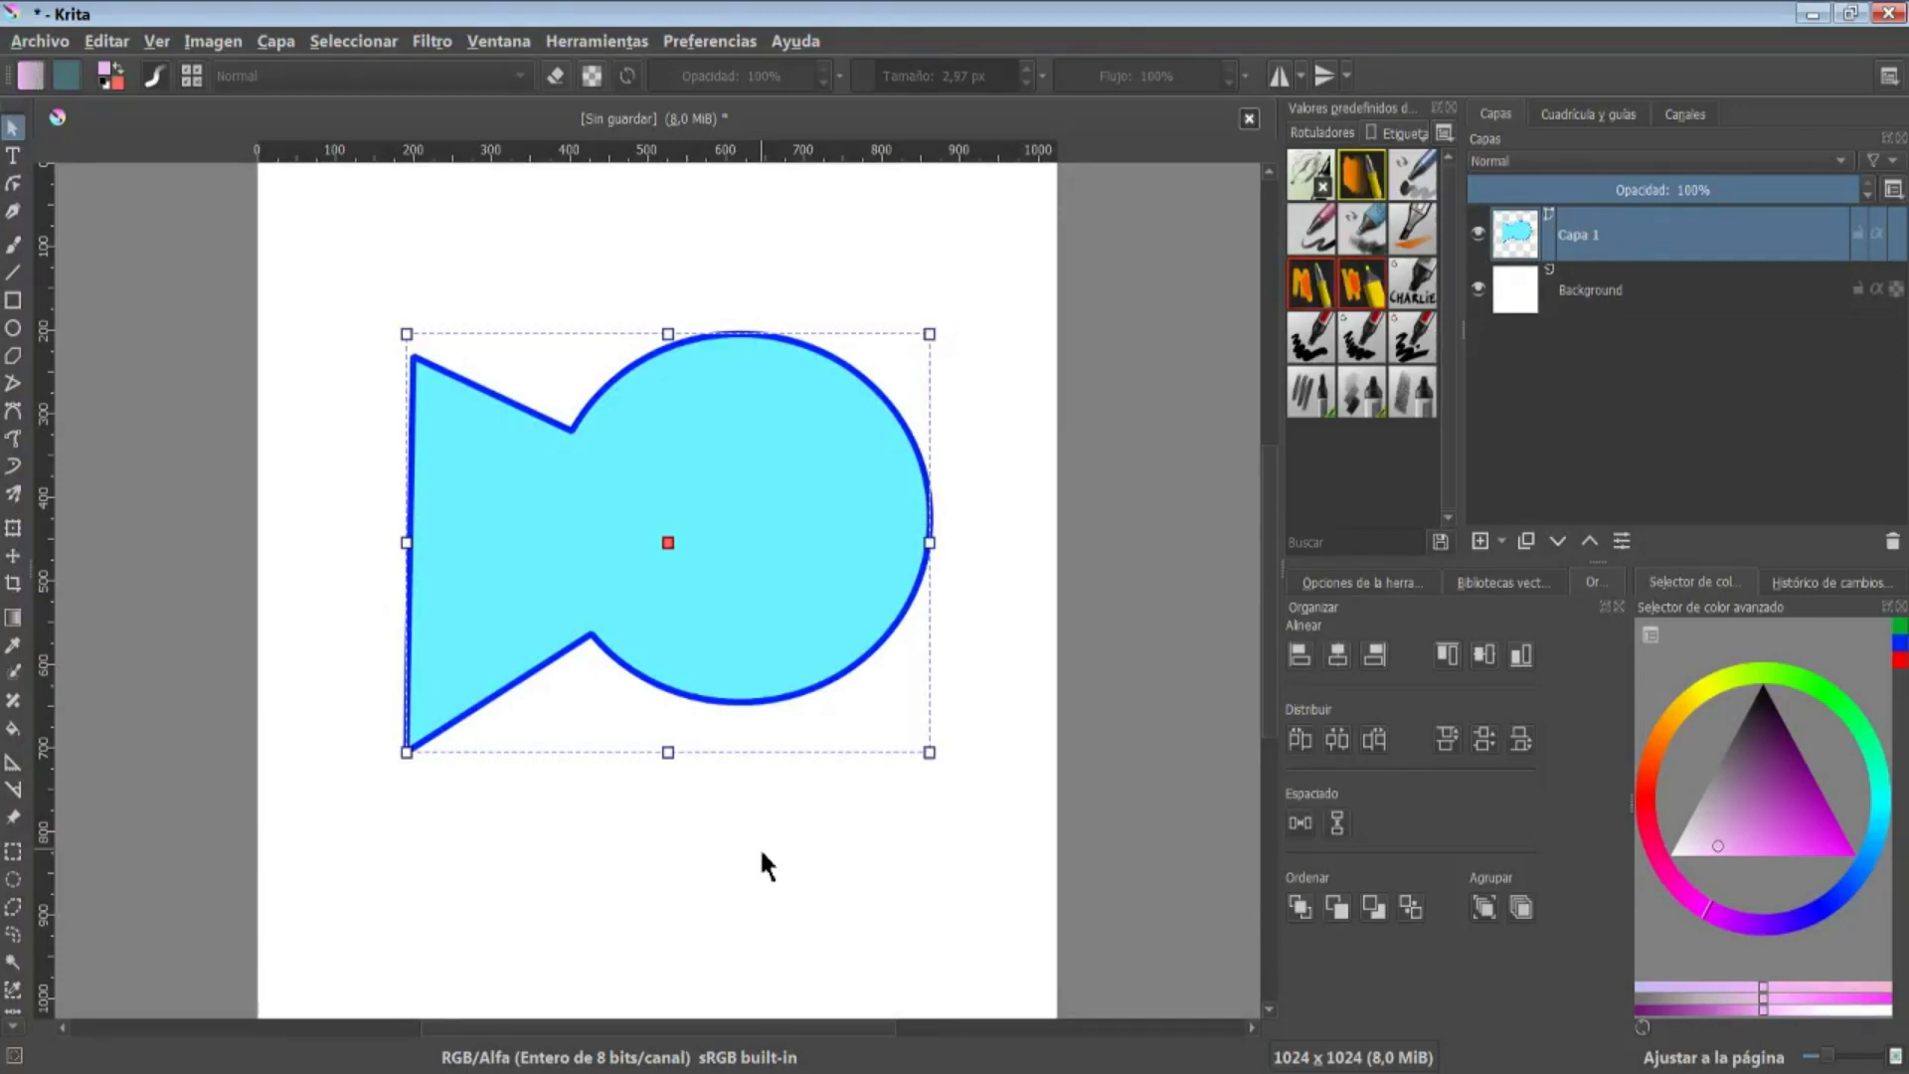
left_click_drag(664, 370, 670, 416)
left_click(636, 857)
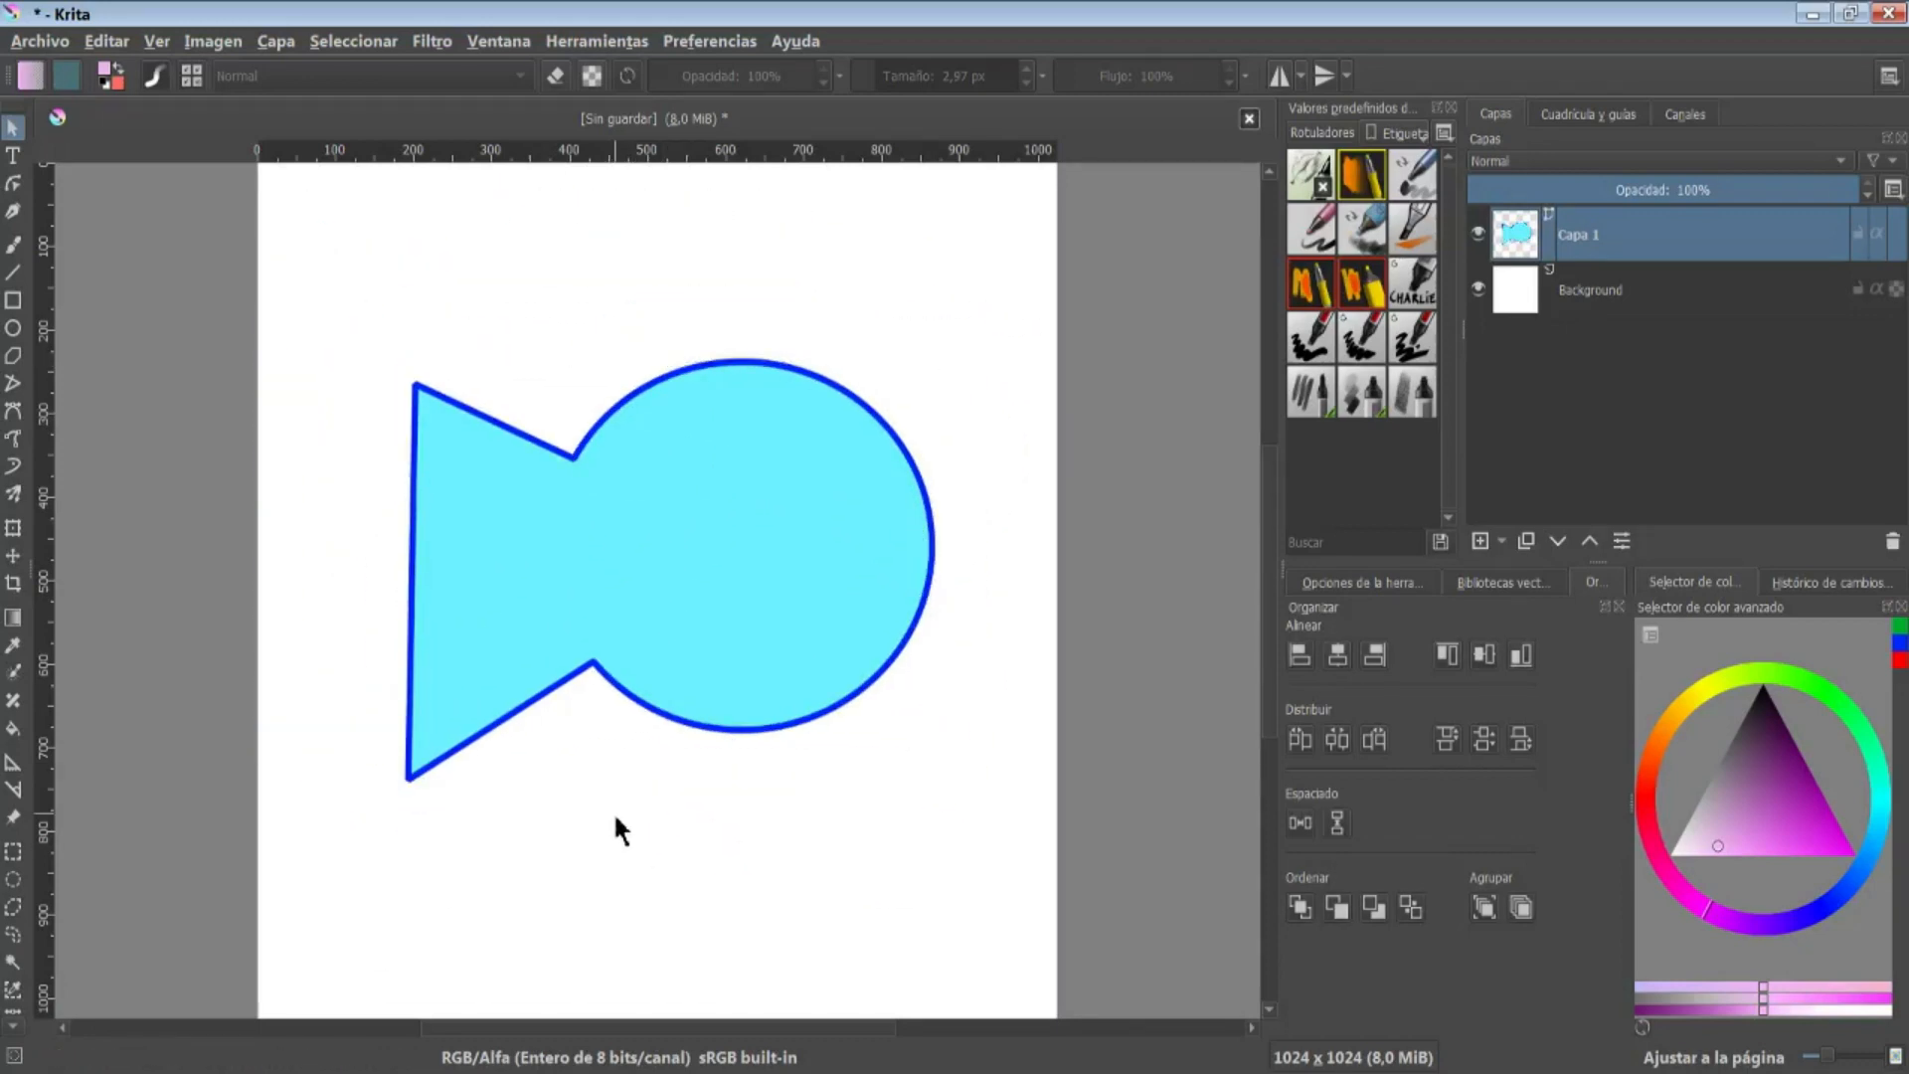
Try intersecting the triangle and circle, and try subtracting the triangle from the circle, undoing each operation
mouse_move(869, 645)
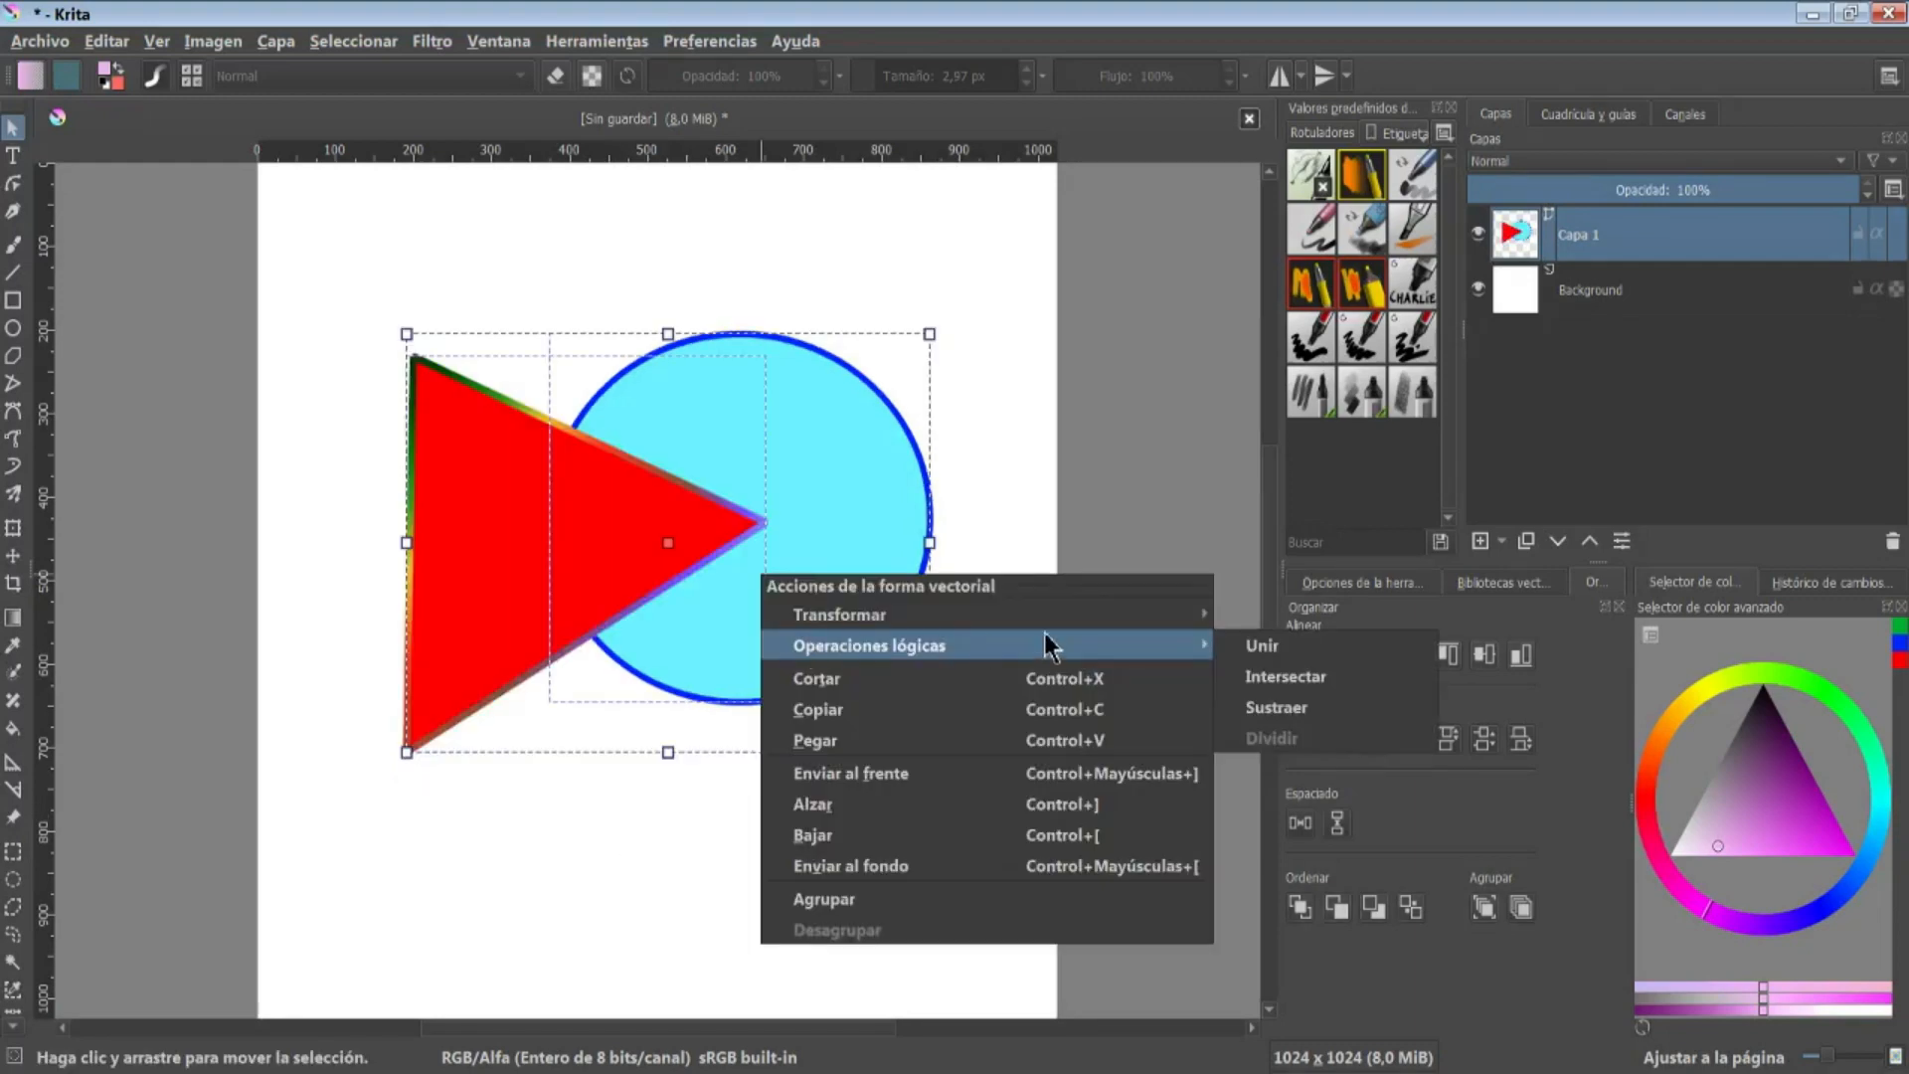
left_click(1279, 683)
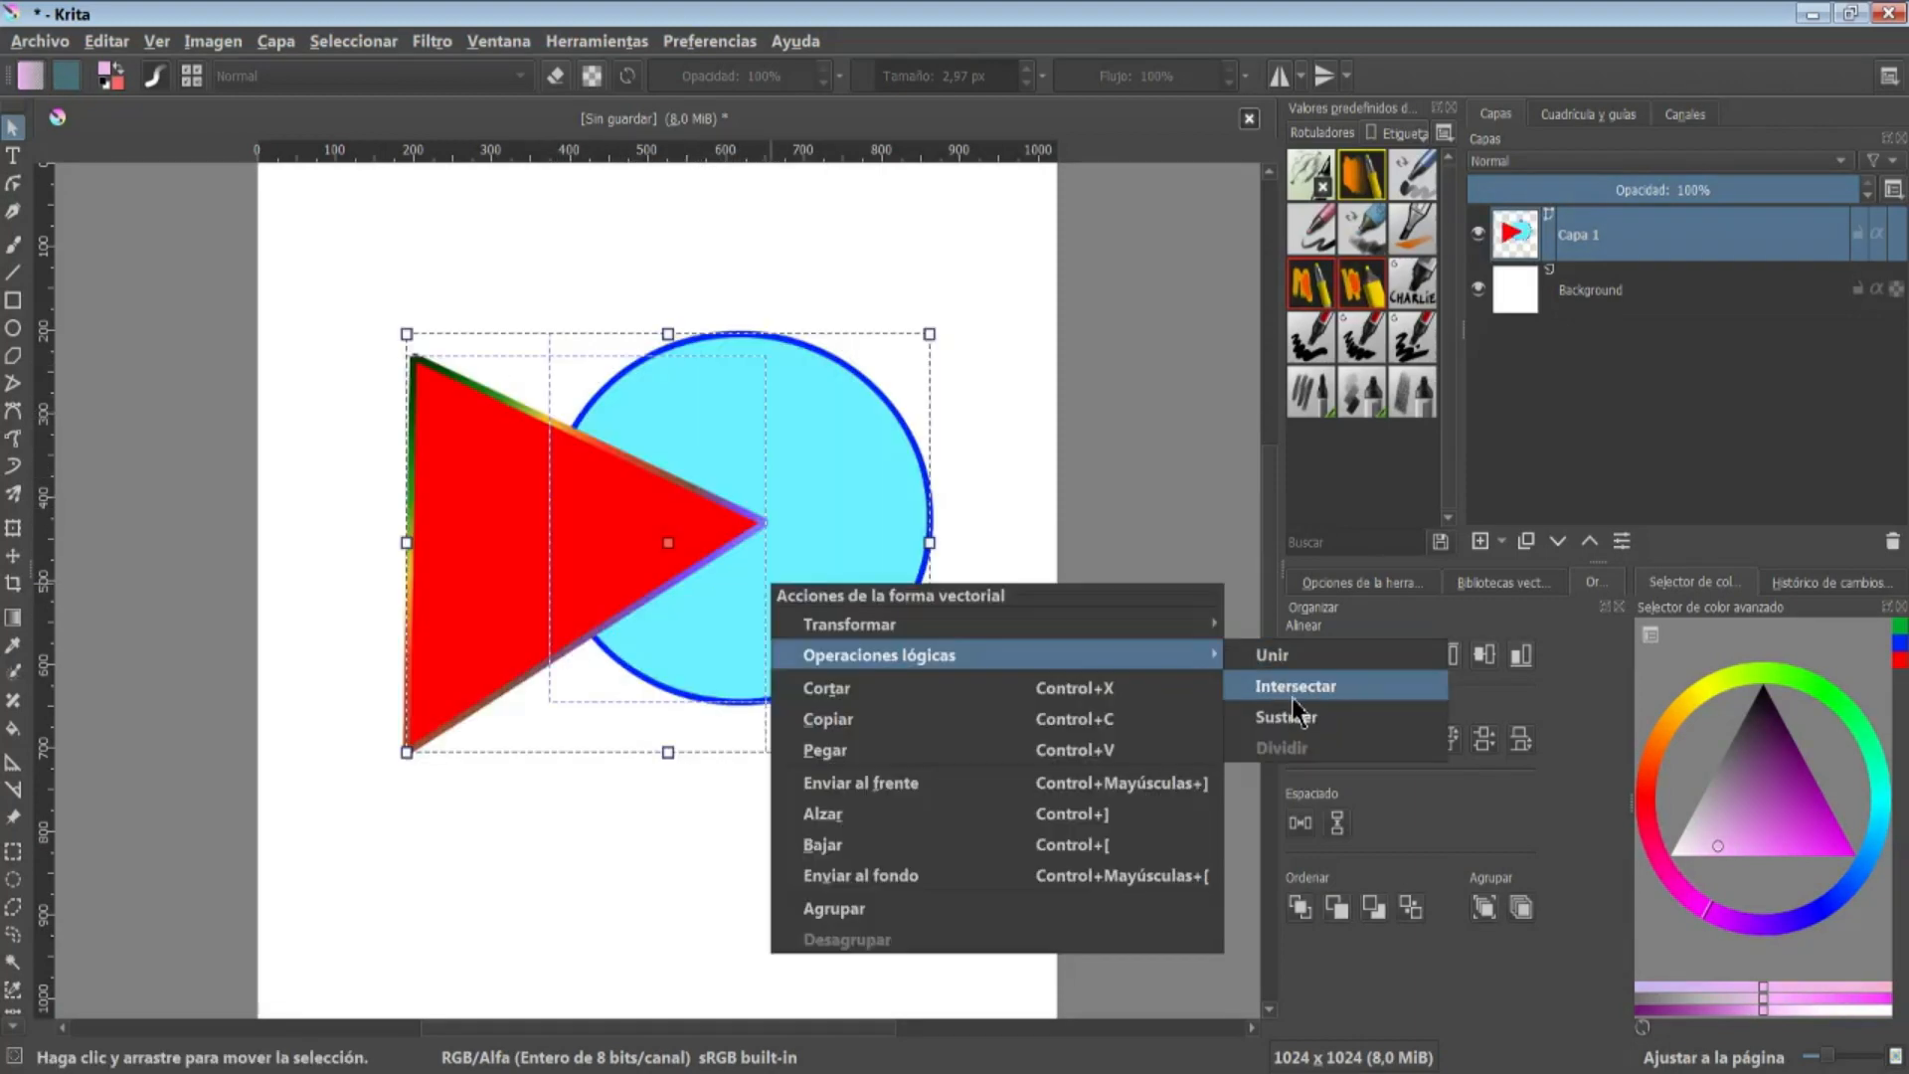
left_click(1354, 711)
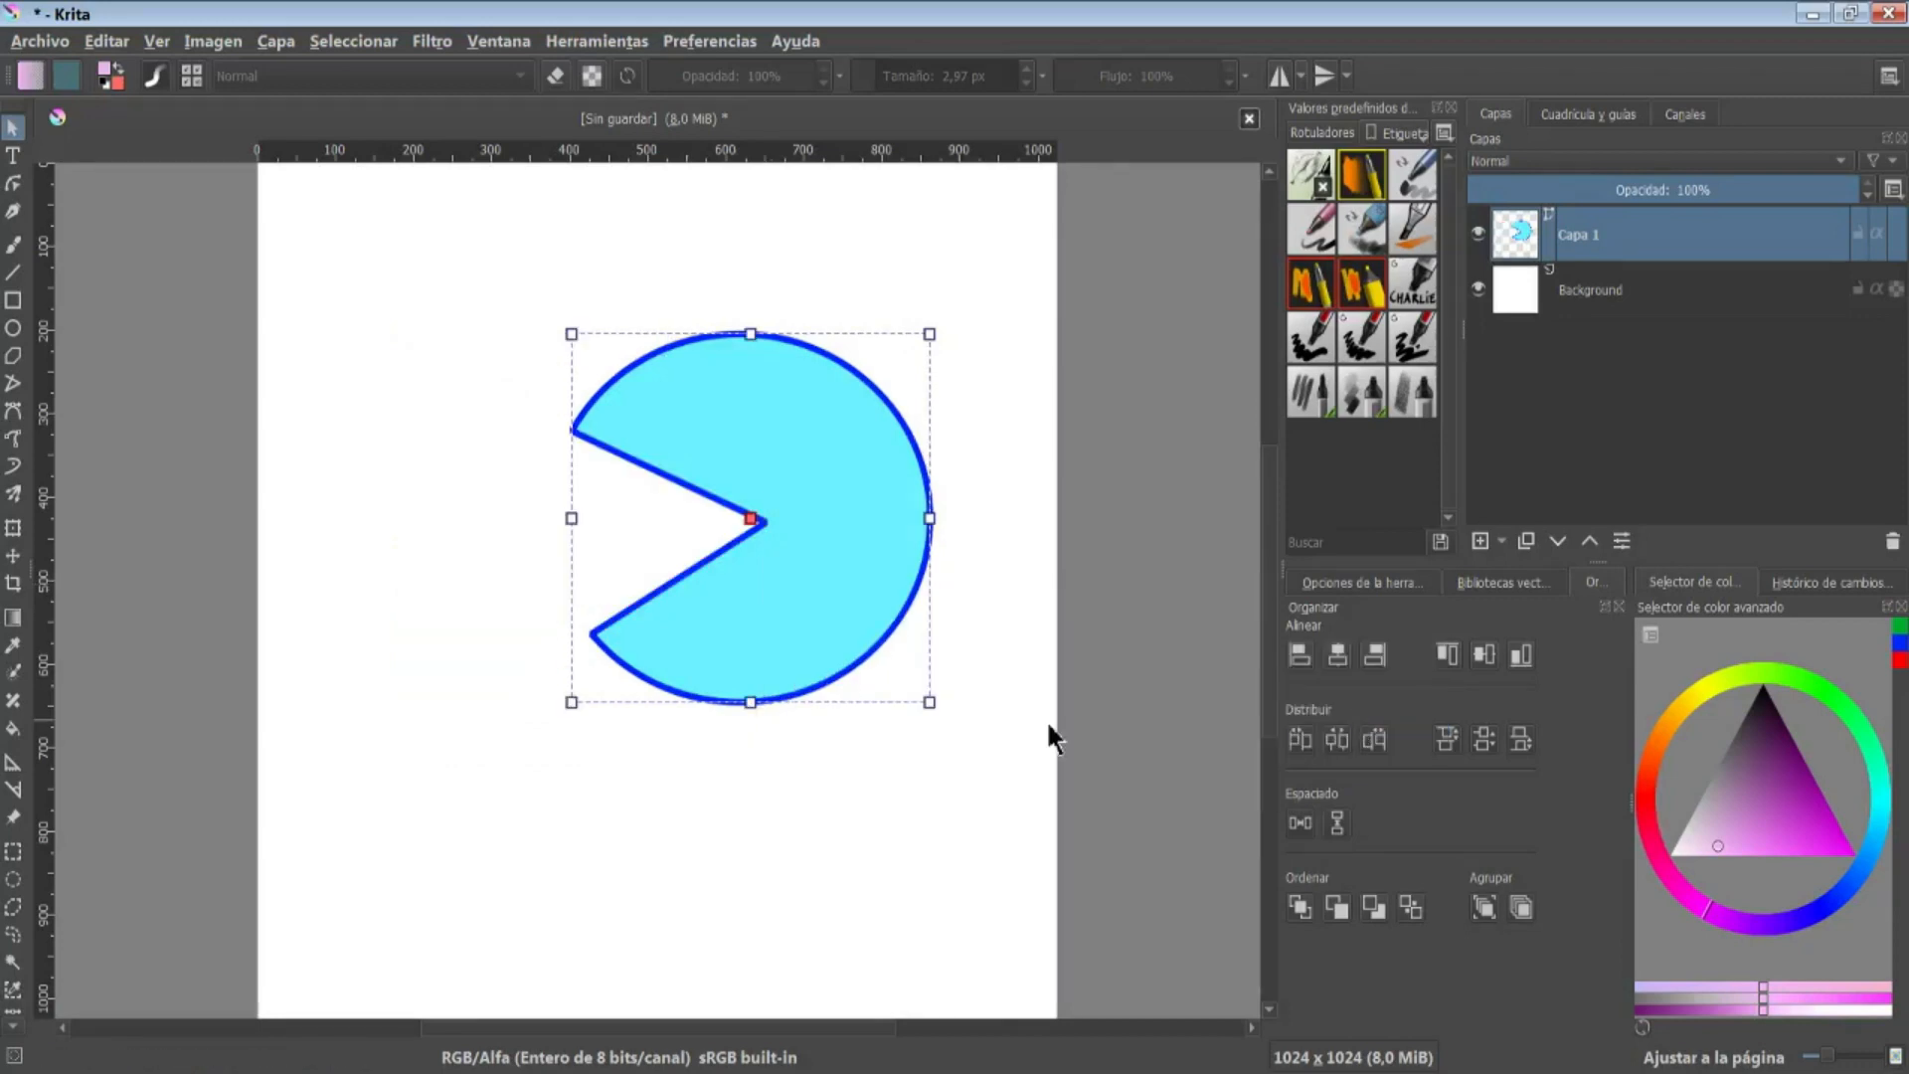
left_click(495, 489)
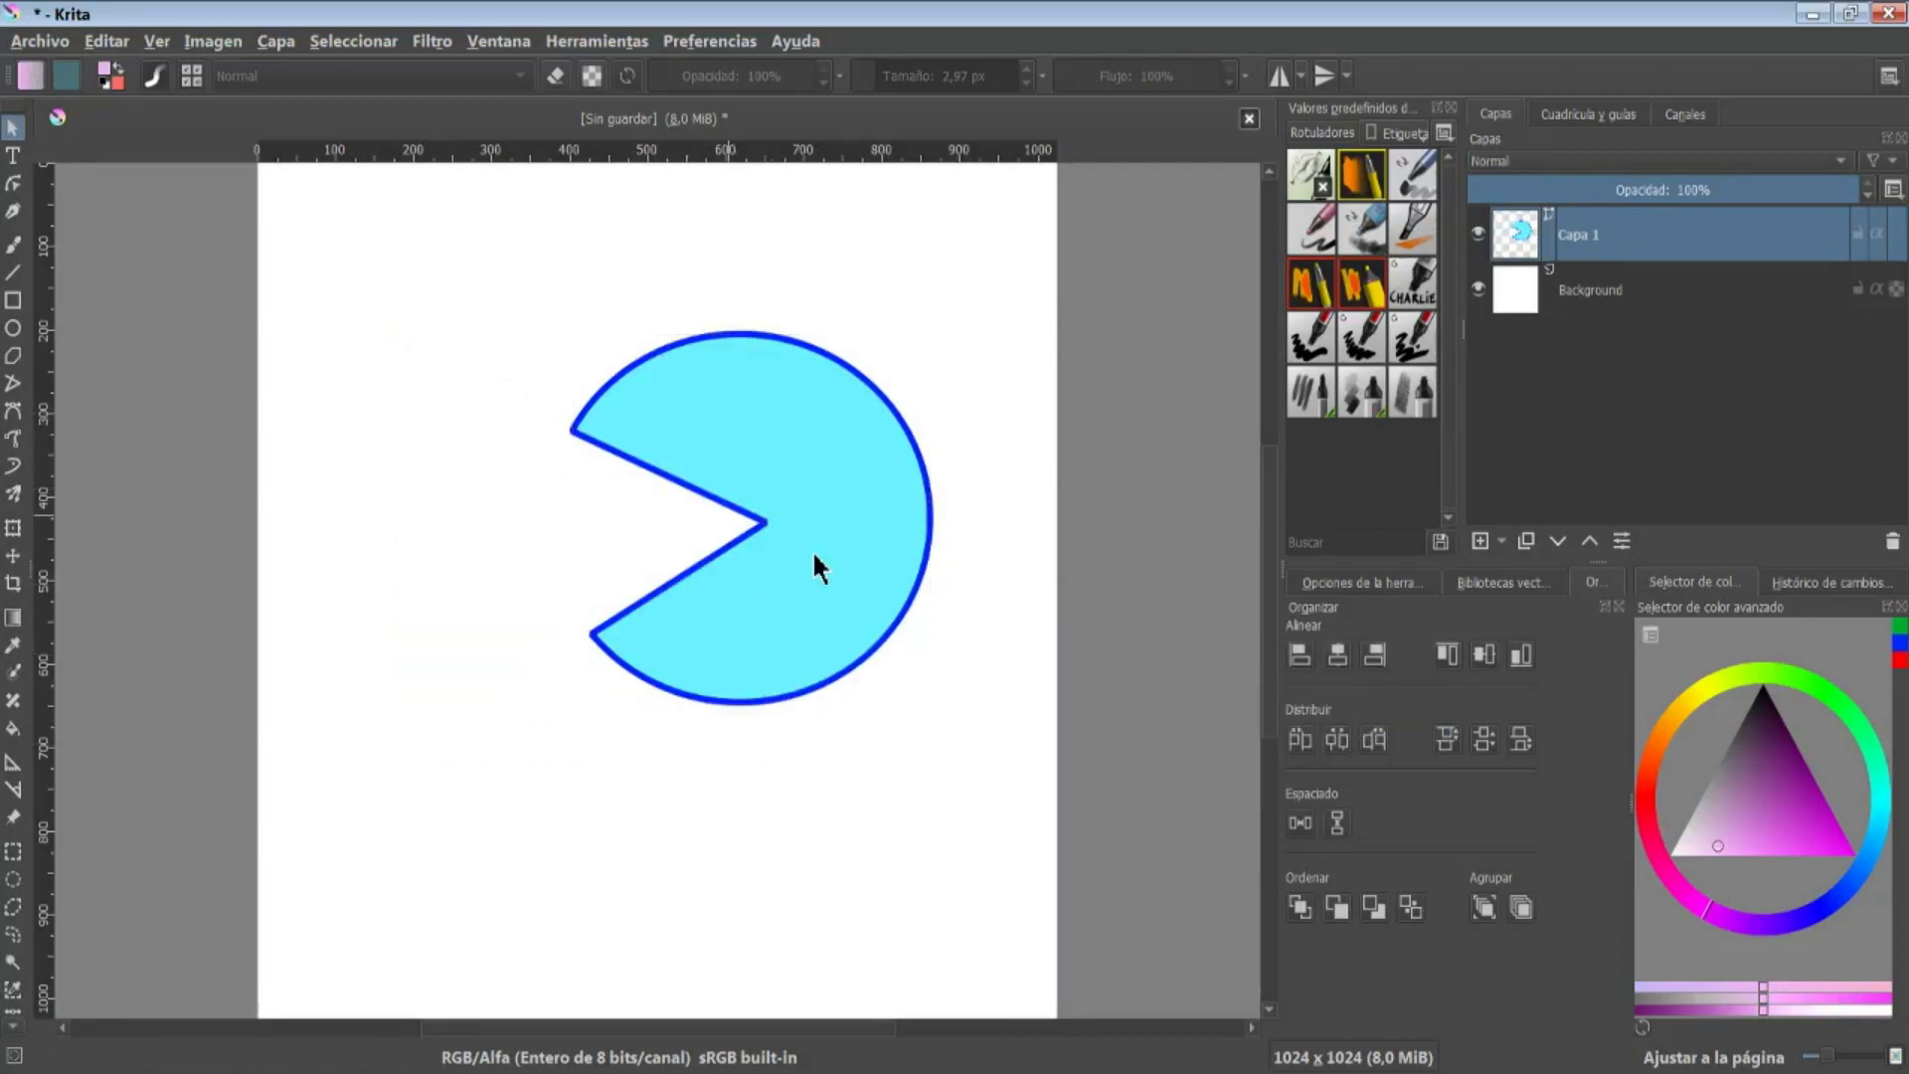
key("ctrl+z")
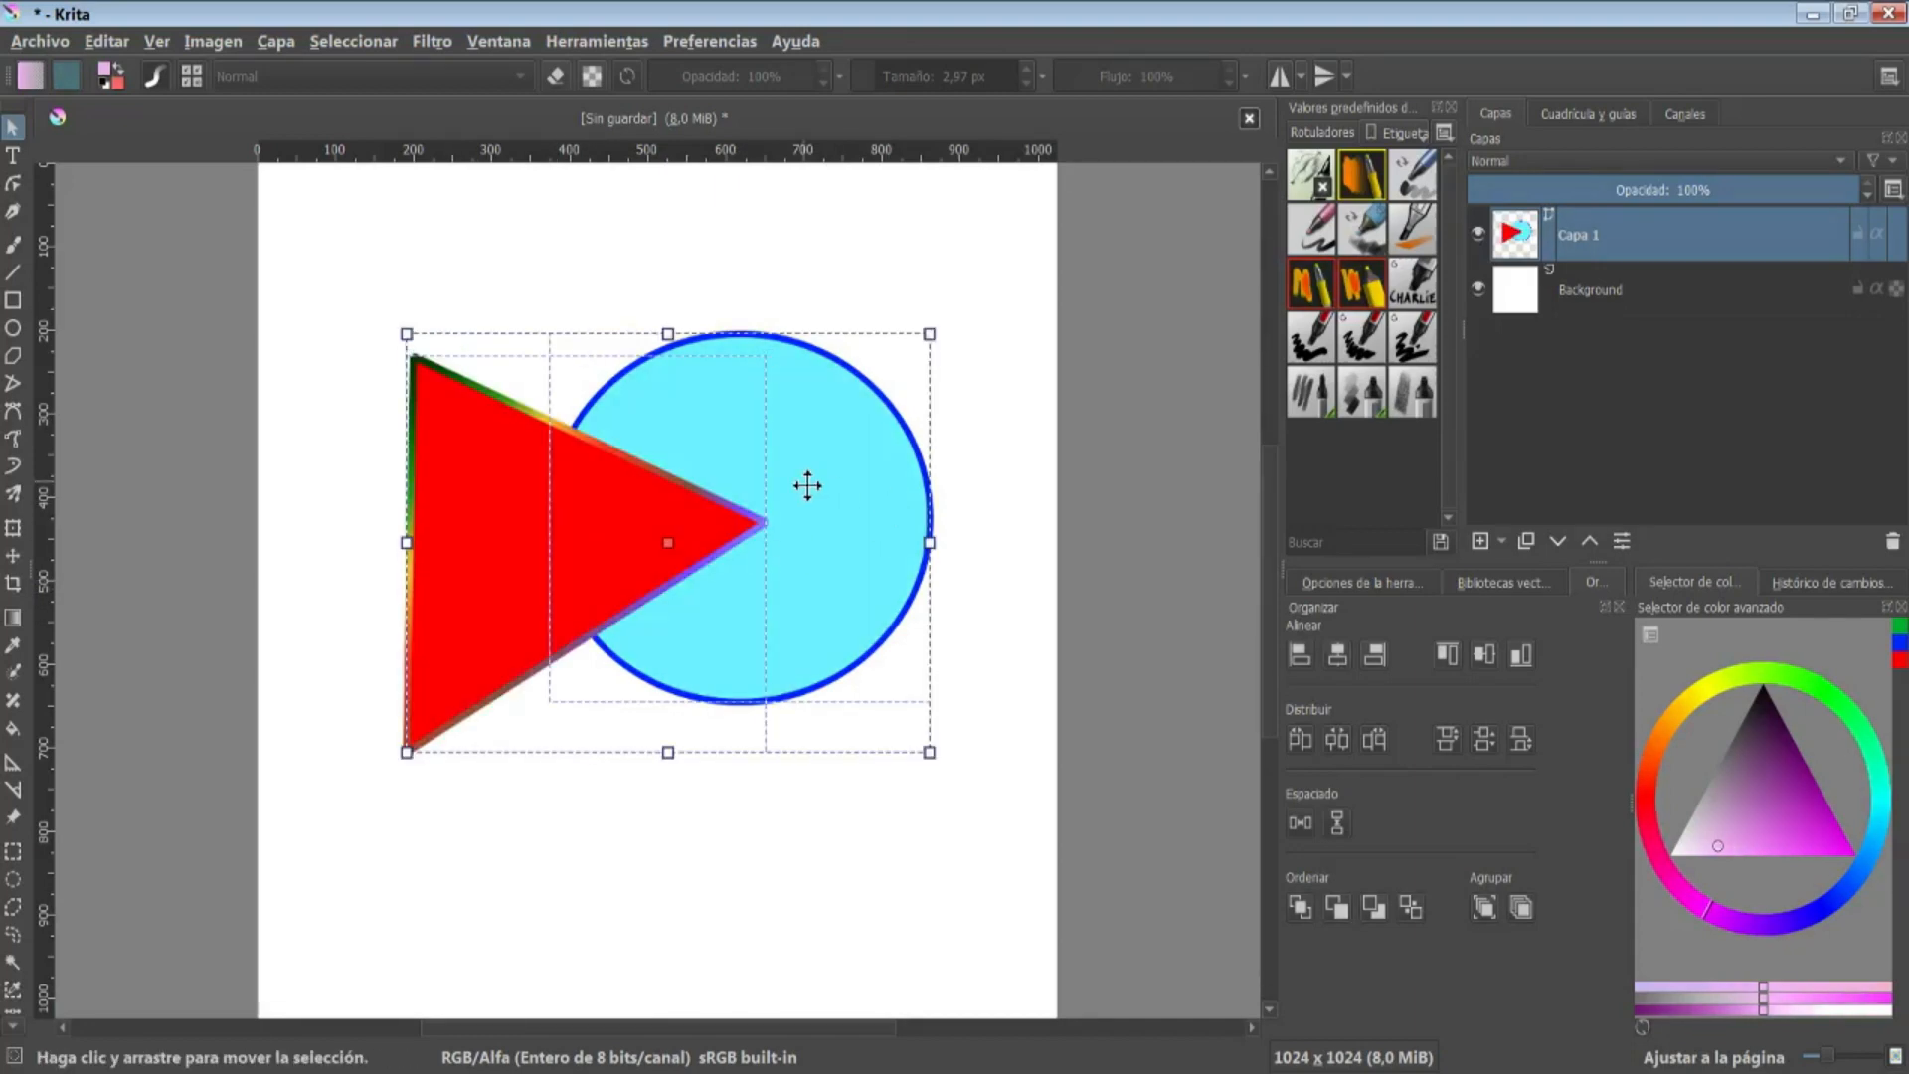
Subtract the blue circle from the red triangle and deselect the resulting shape
right_click(805, 486)
mouse_move(1232, 553)
left_click(1319, 614)
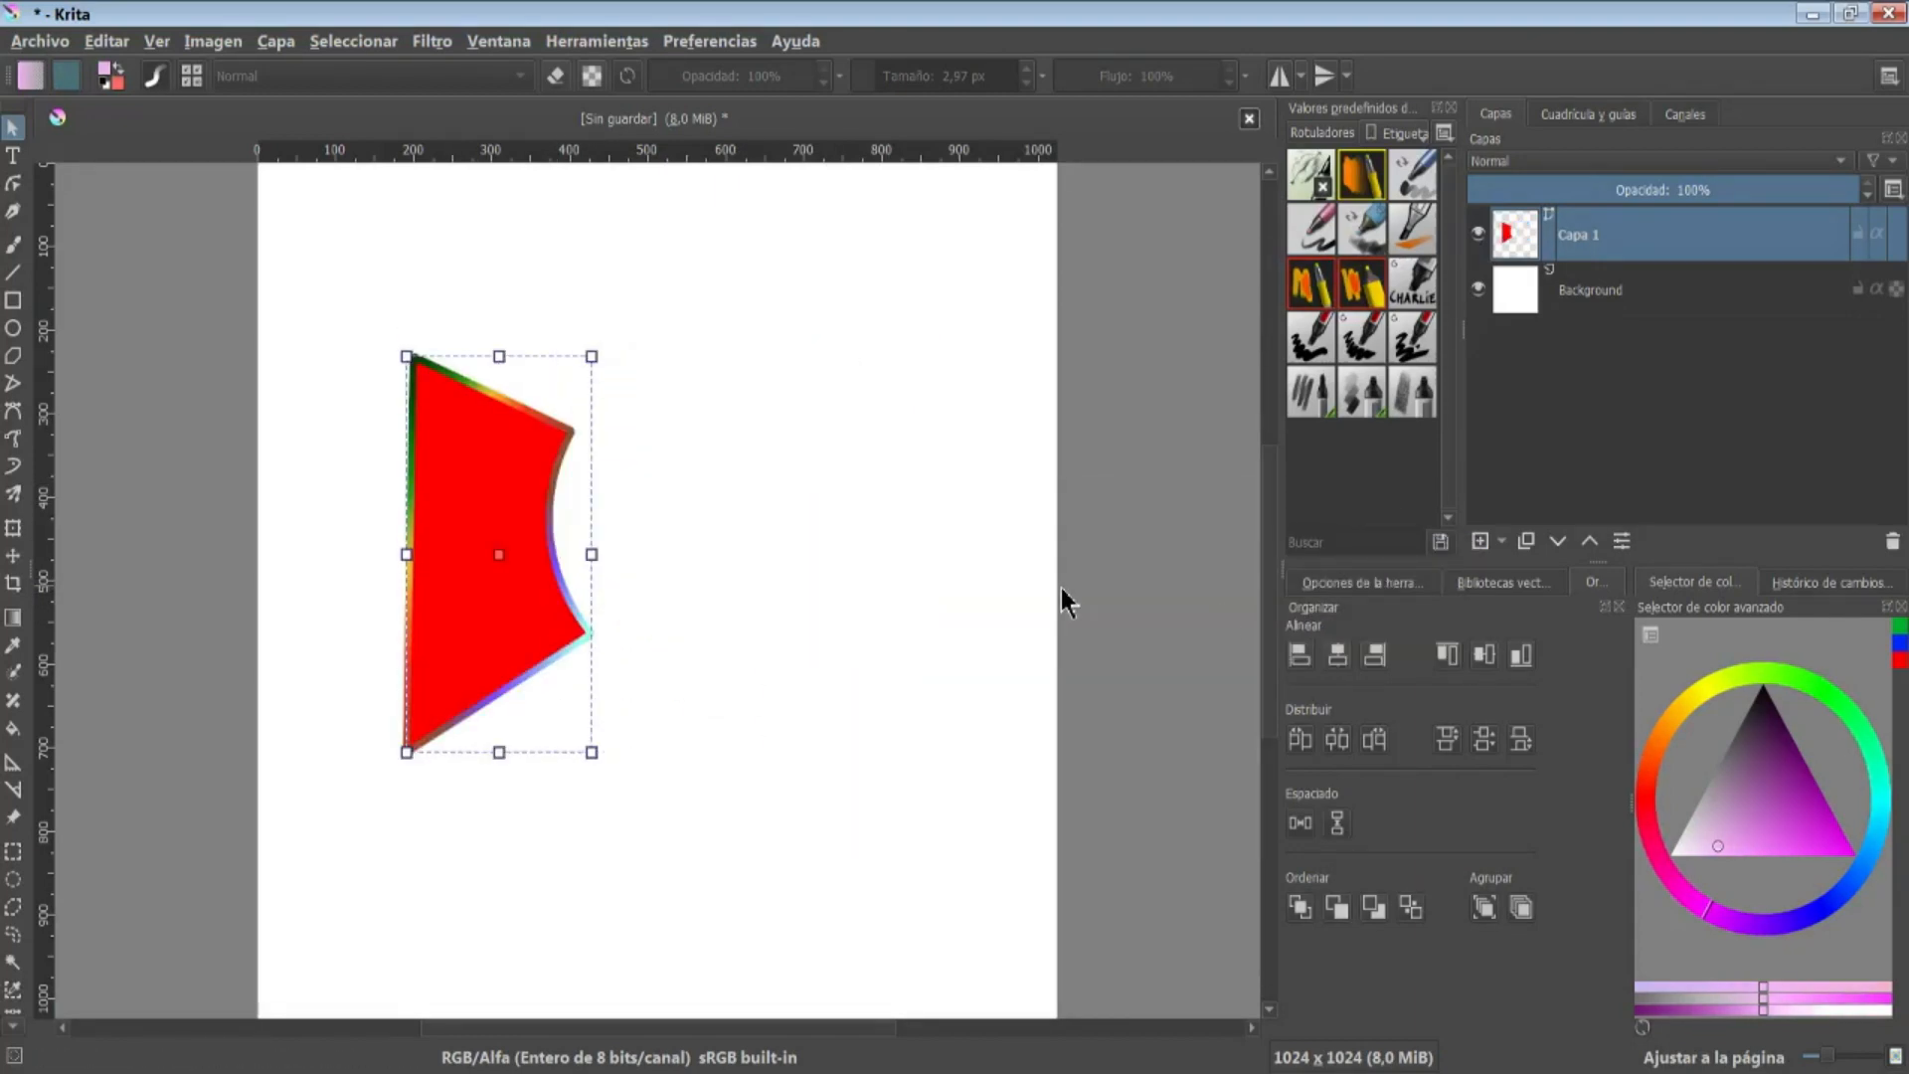
left_click(780, 612)
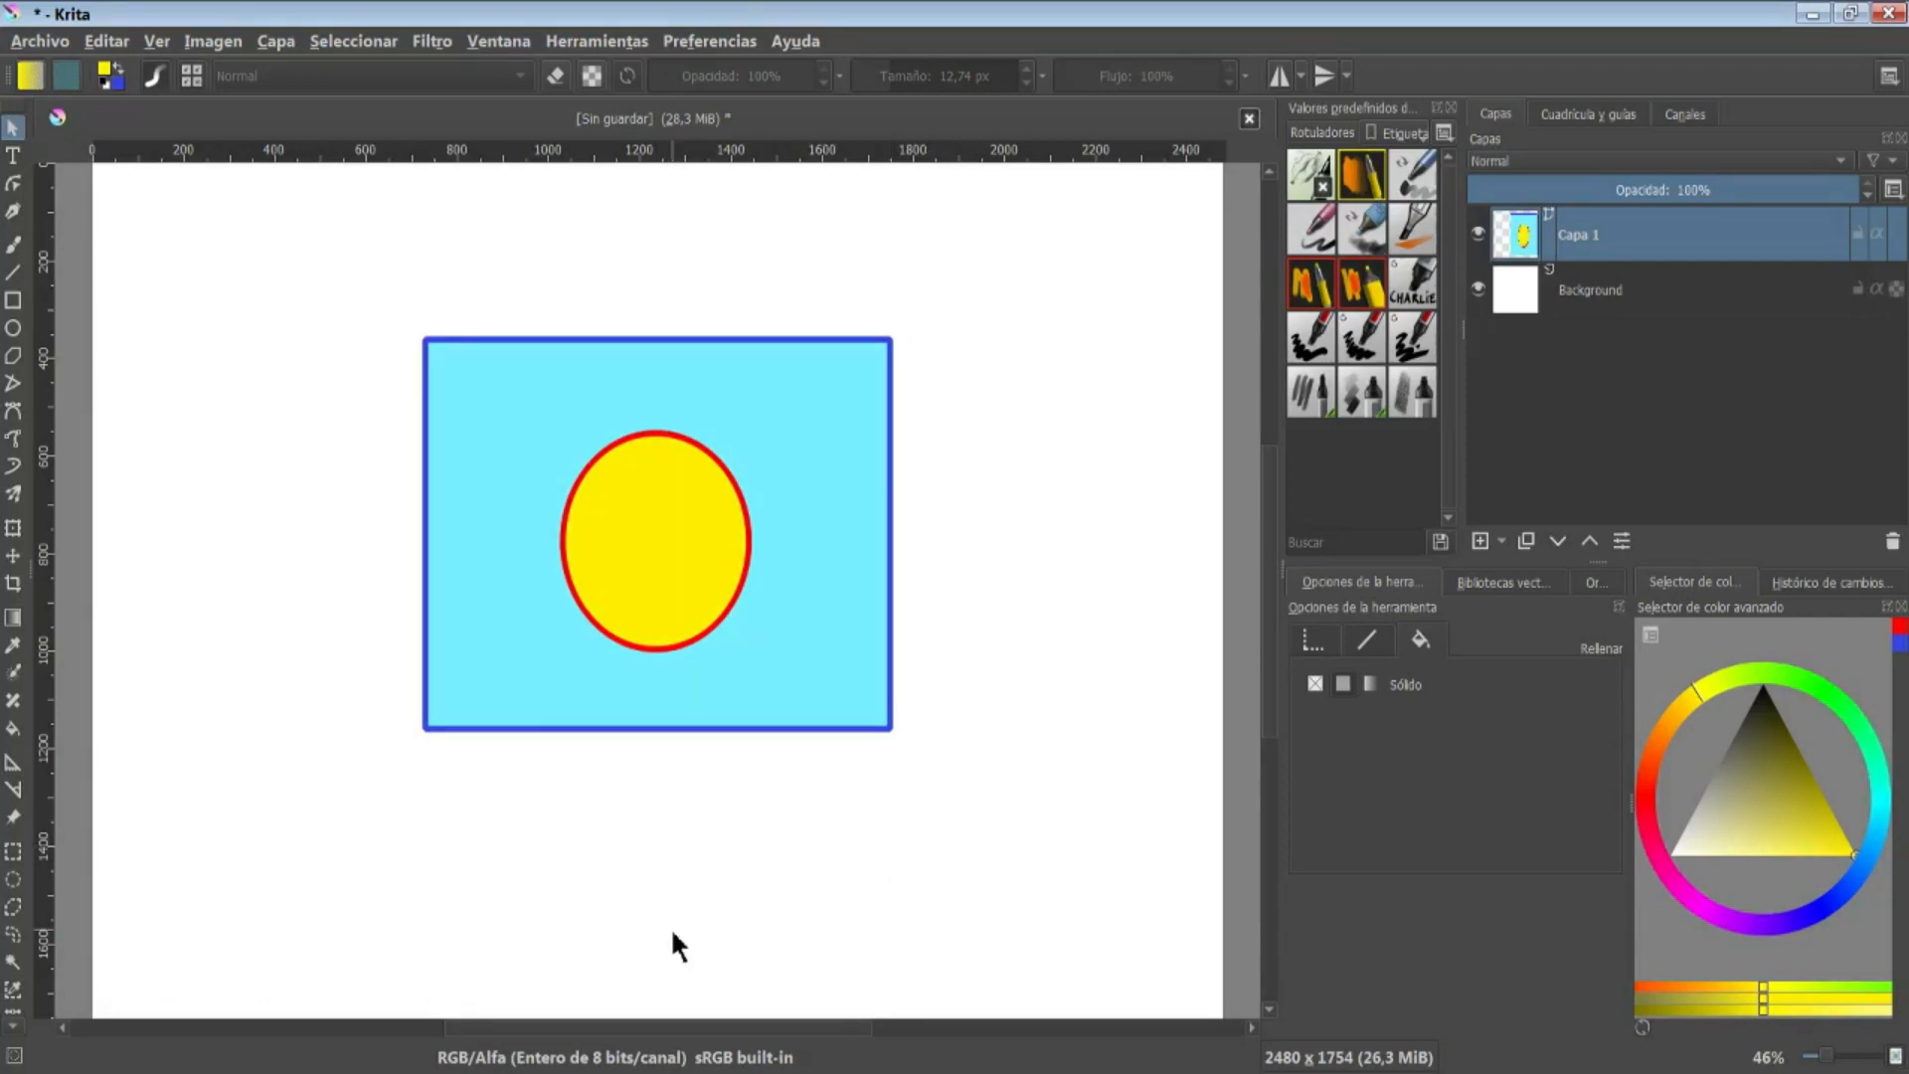
Subtract the yellow ellipse from the light blue rectangle and move the pierced rectangle slightly down and to the left
left_click(750, 673)
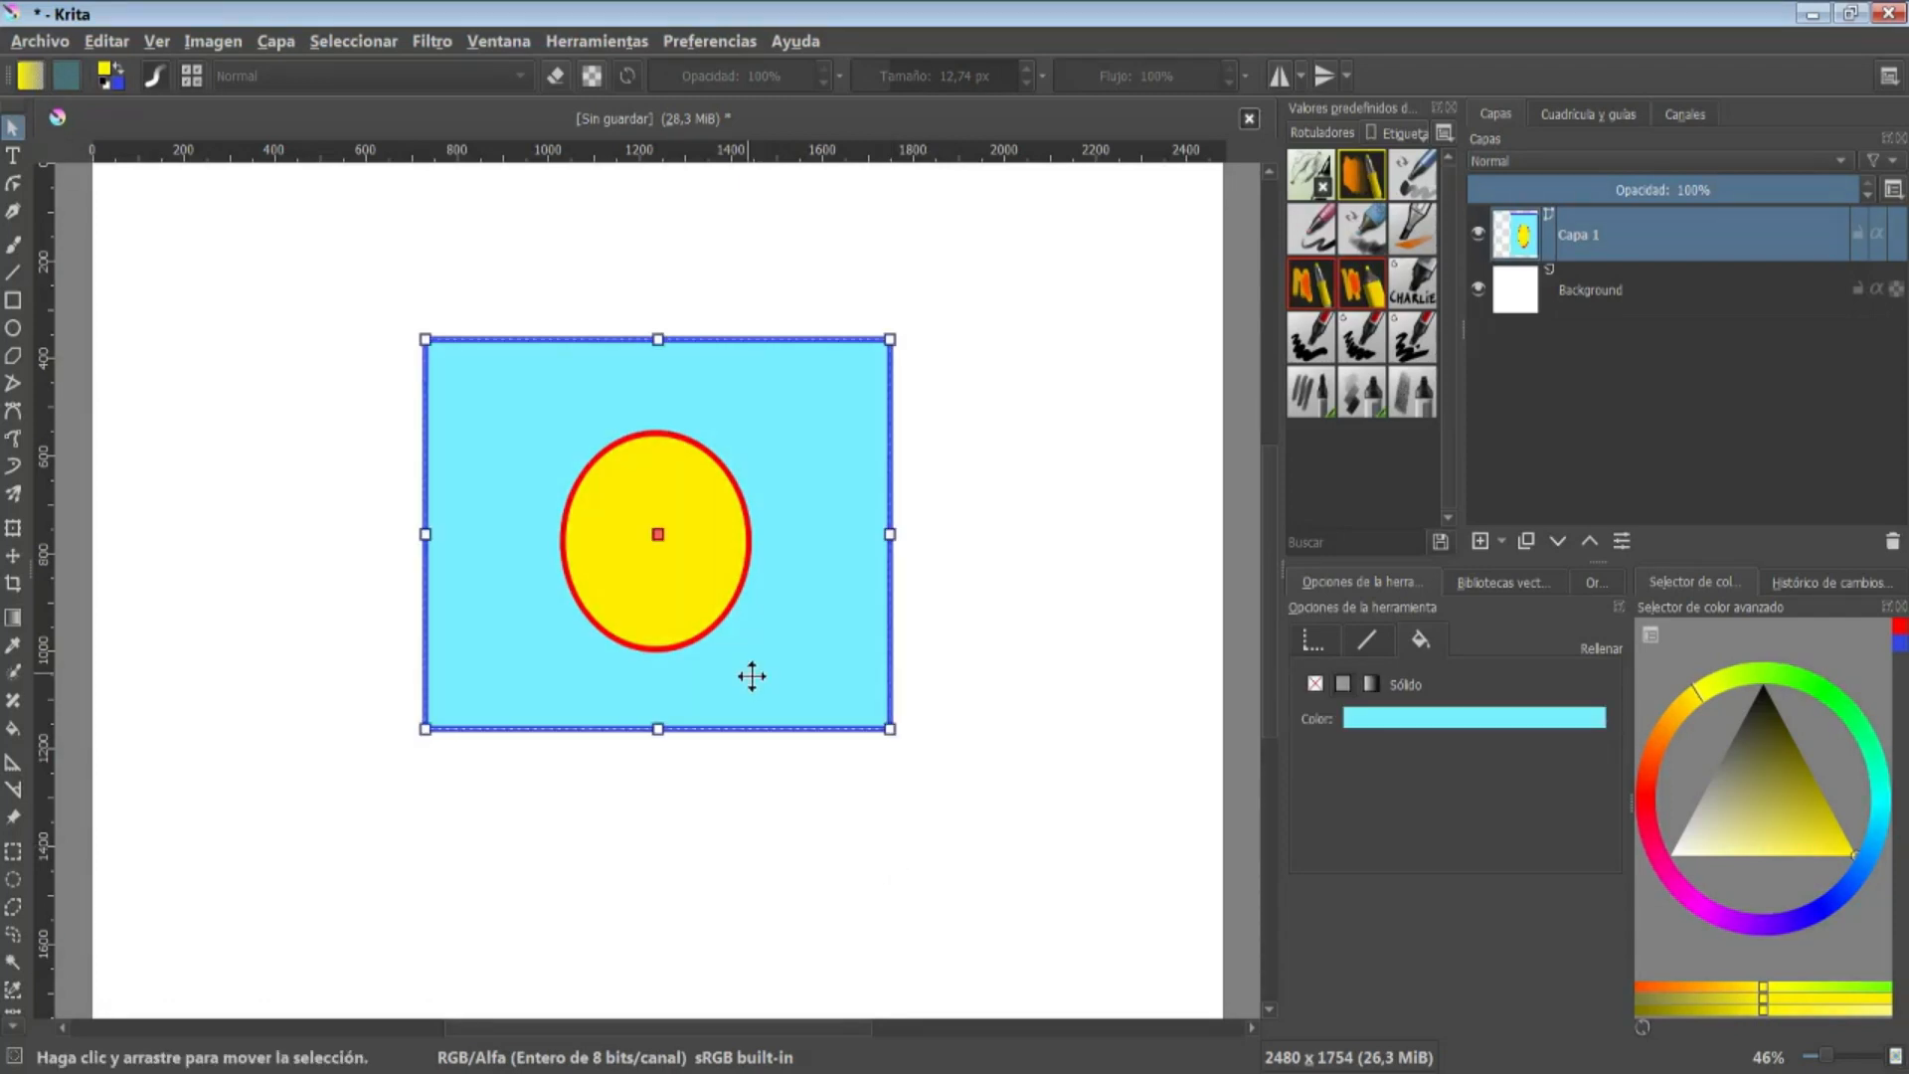
right_click(726, 496)
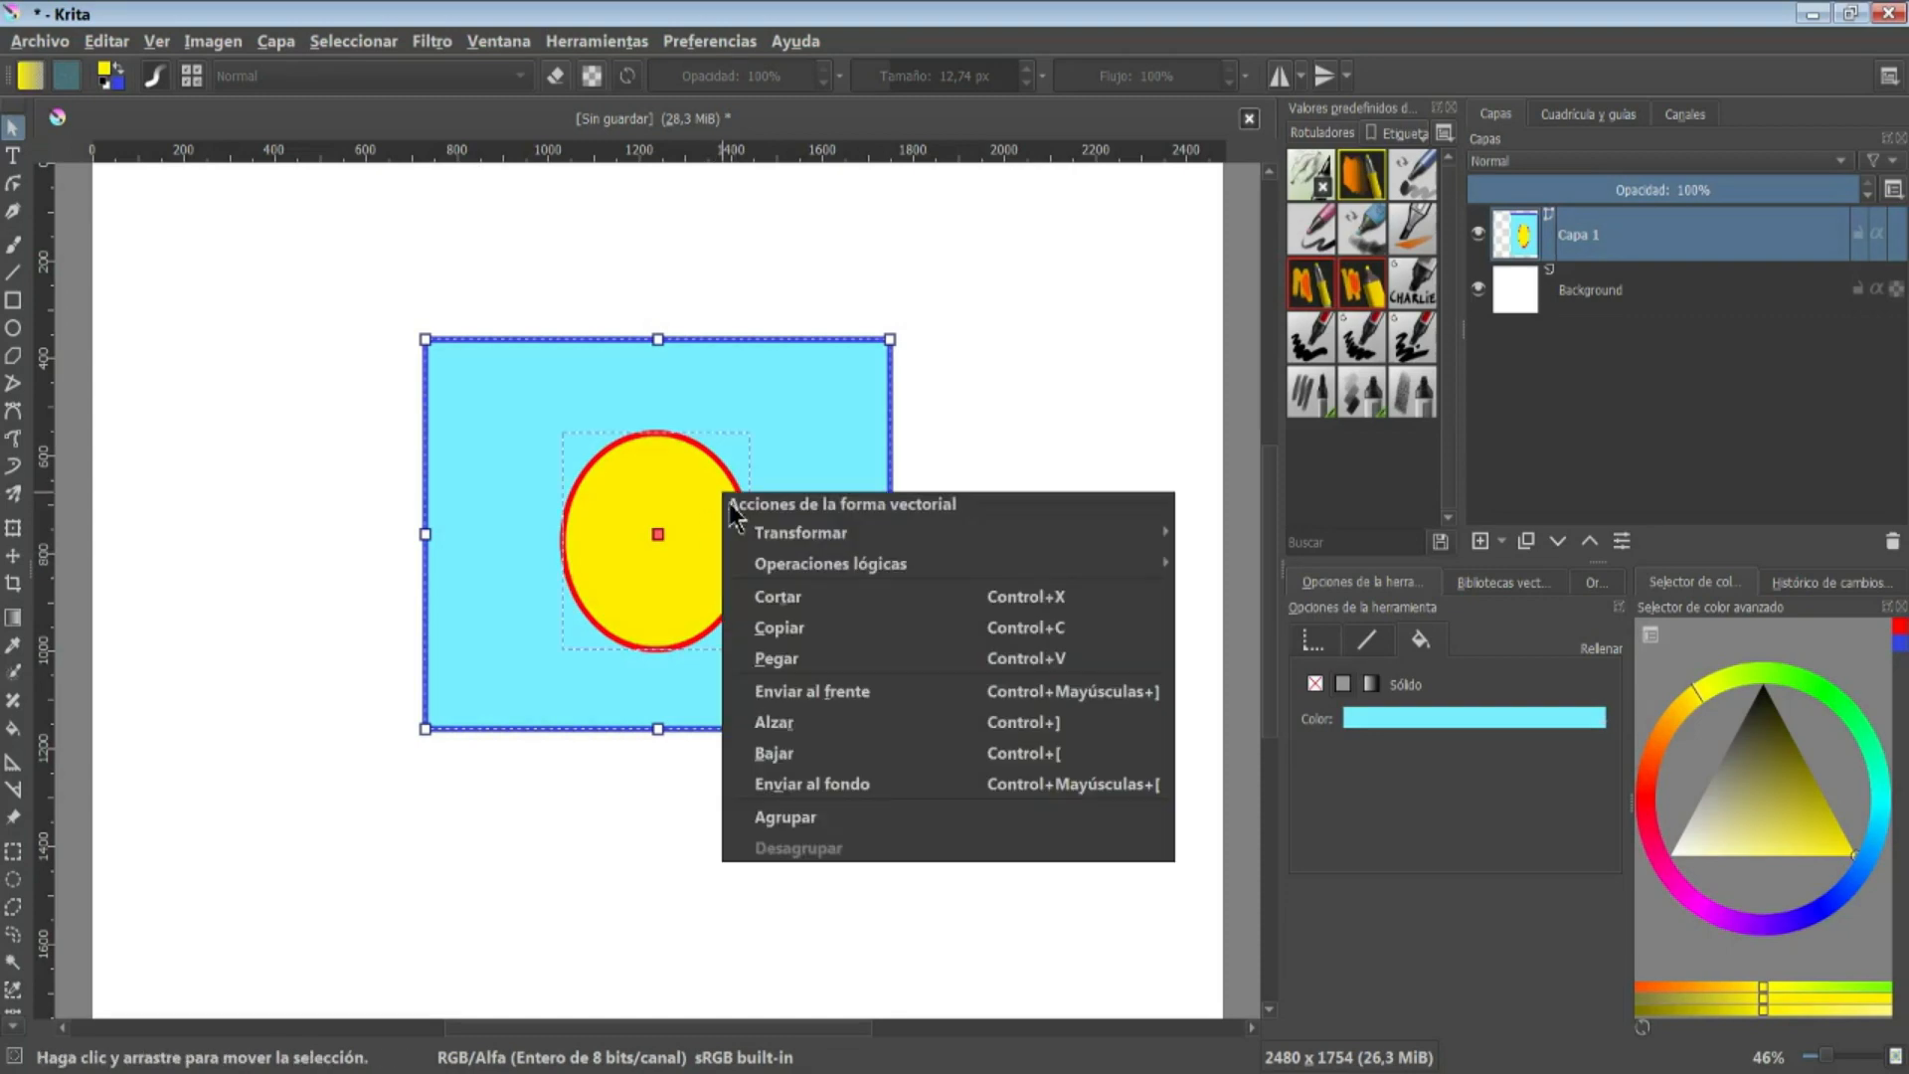
mouse_move(1052, 560)
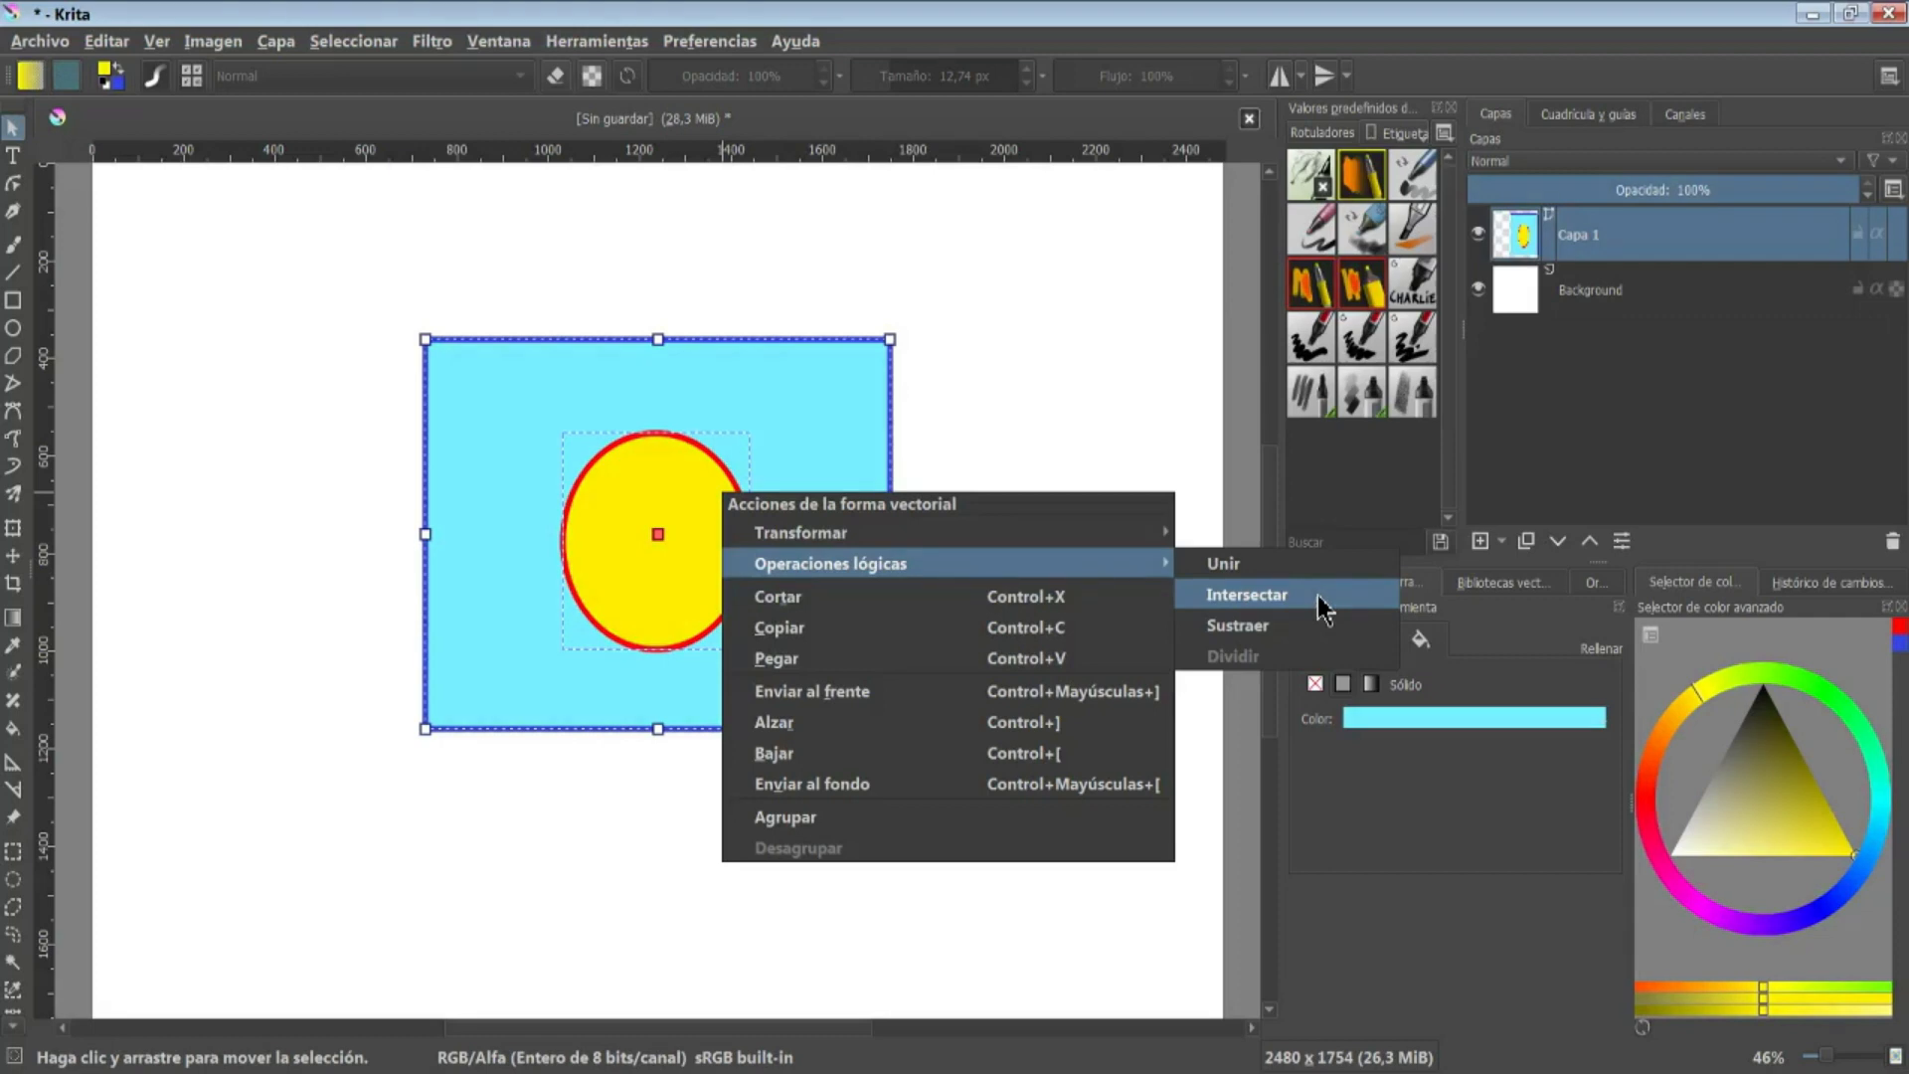
left_click(1319, 628)
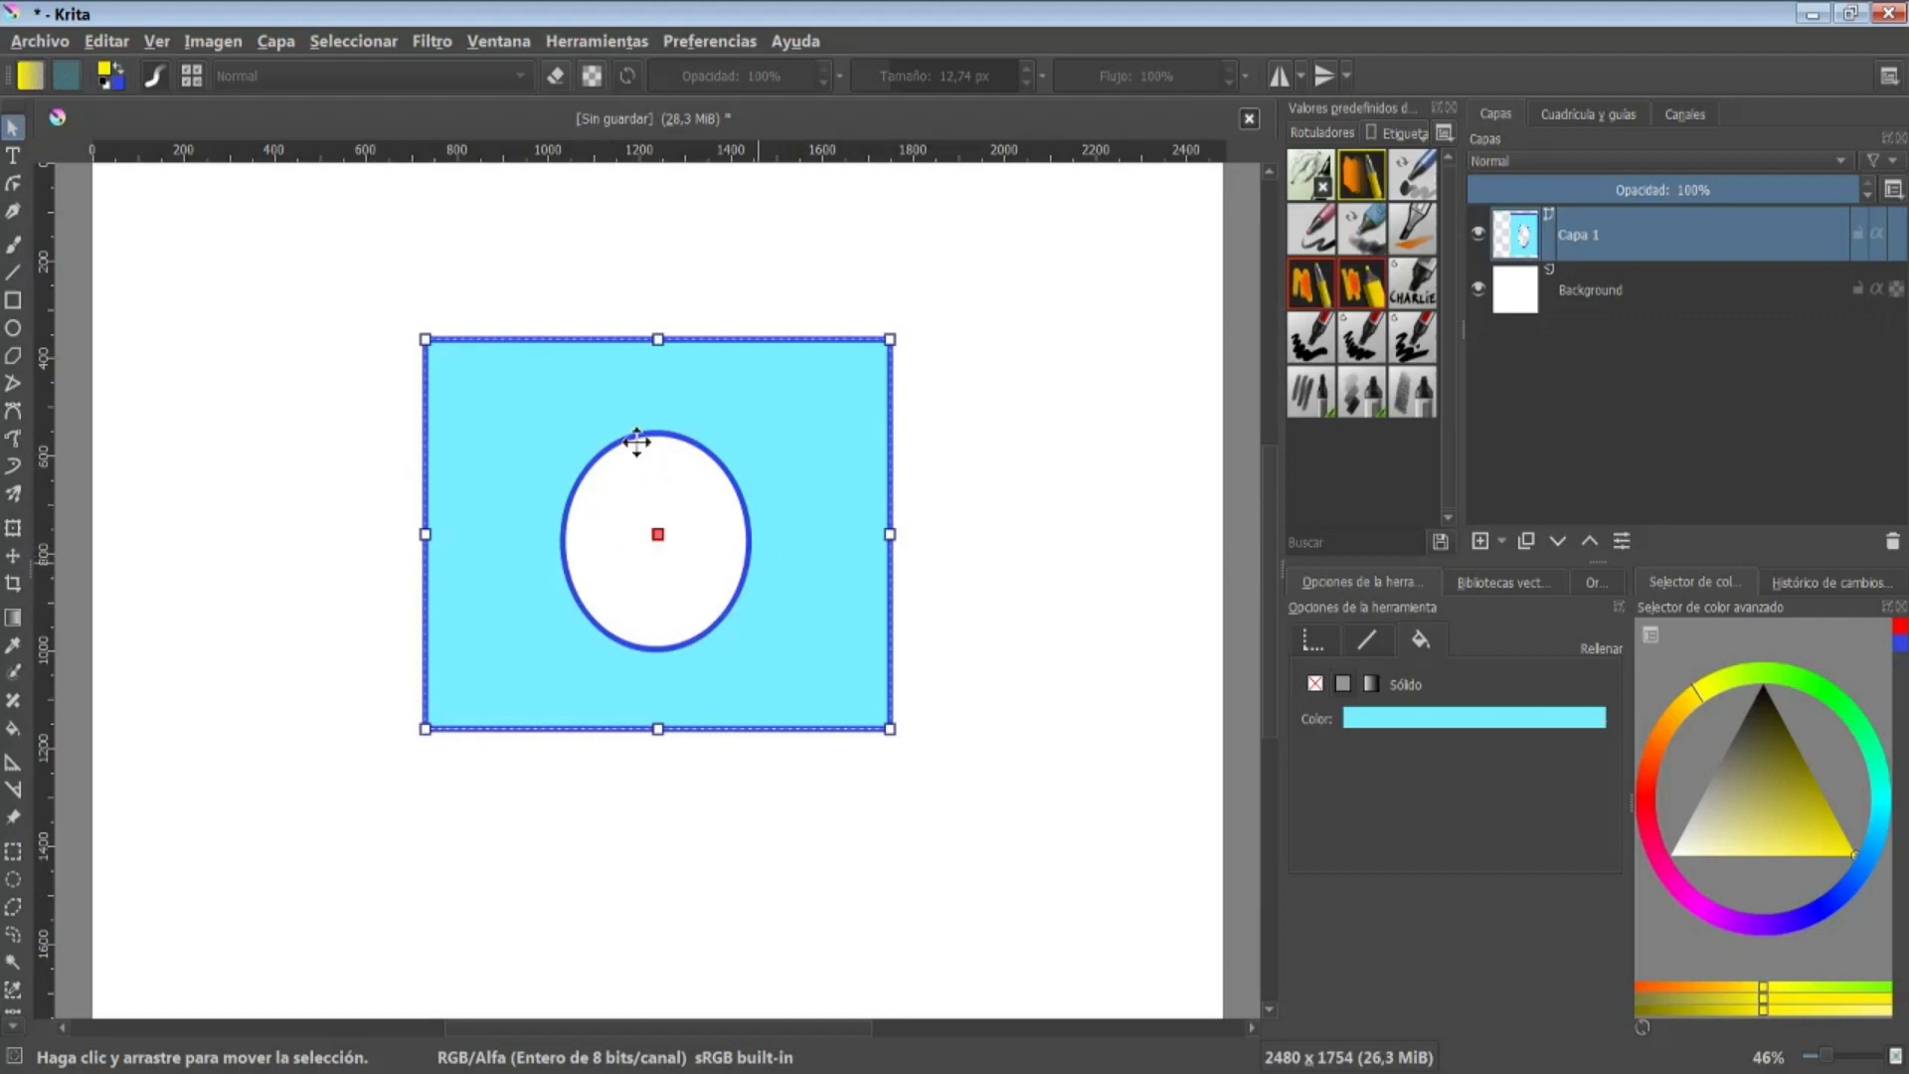
left_click(244, 468)
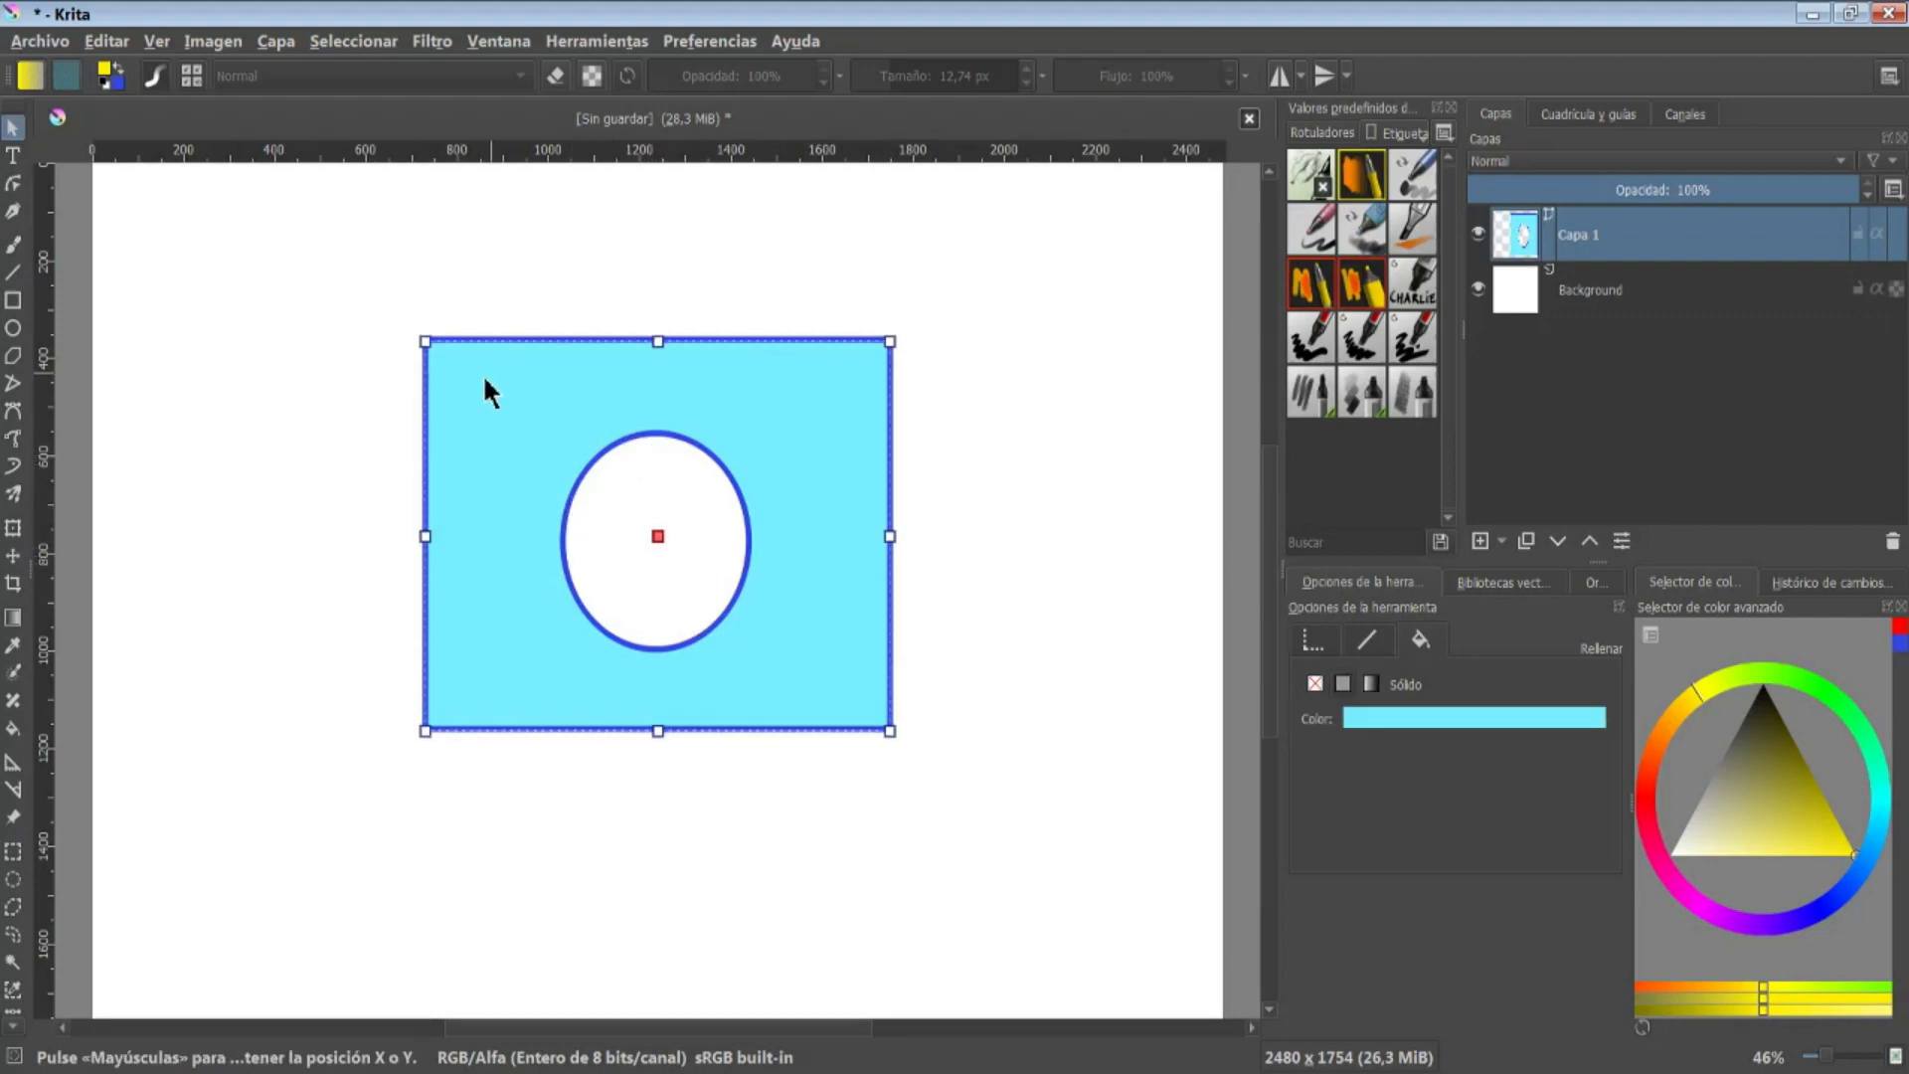
mouse_move(481, 384)
left_mouse_down()
mouse_move(574, 414)
mouse_move(512, 353)
mouse_move(490, 447)
mouse_move(472, 388)
left_mouse_up()
Divide the pierced rectangle into separate shapes and move the inner ellipse out to the right
right_click(567, 410)
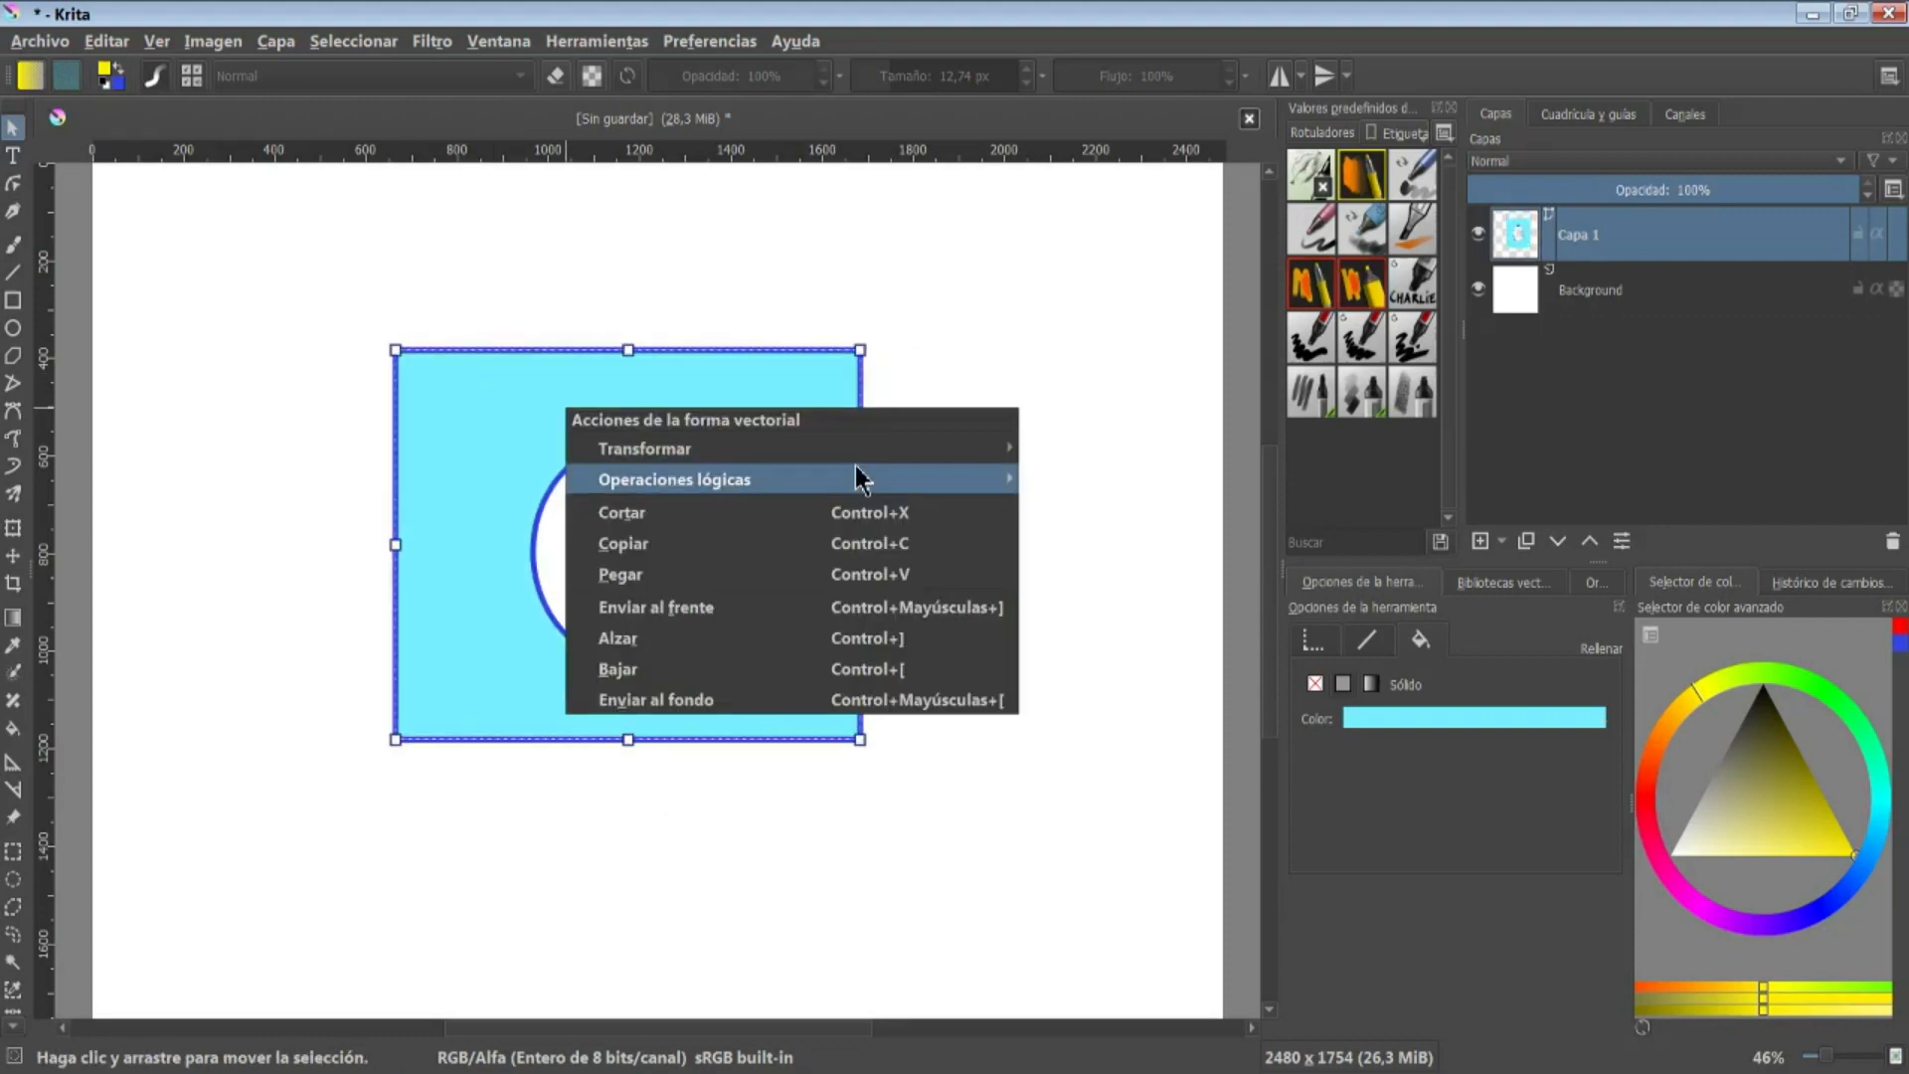
mouse_move(952, 477)
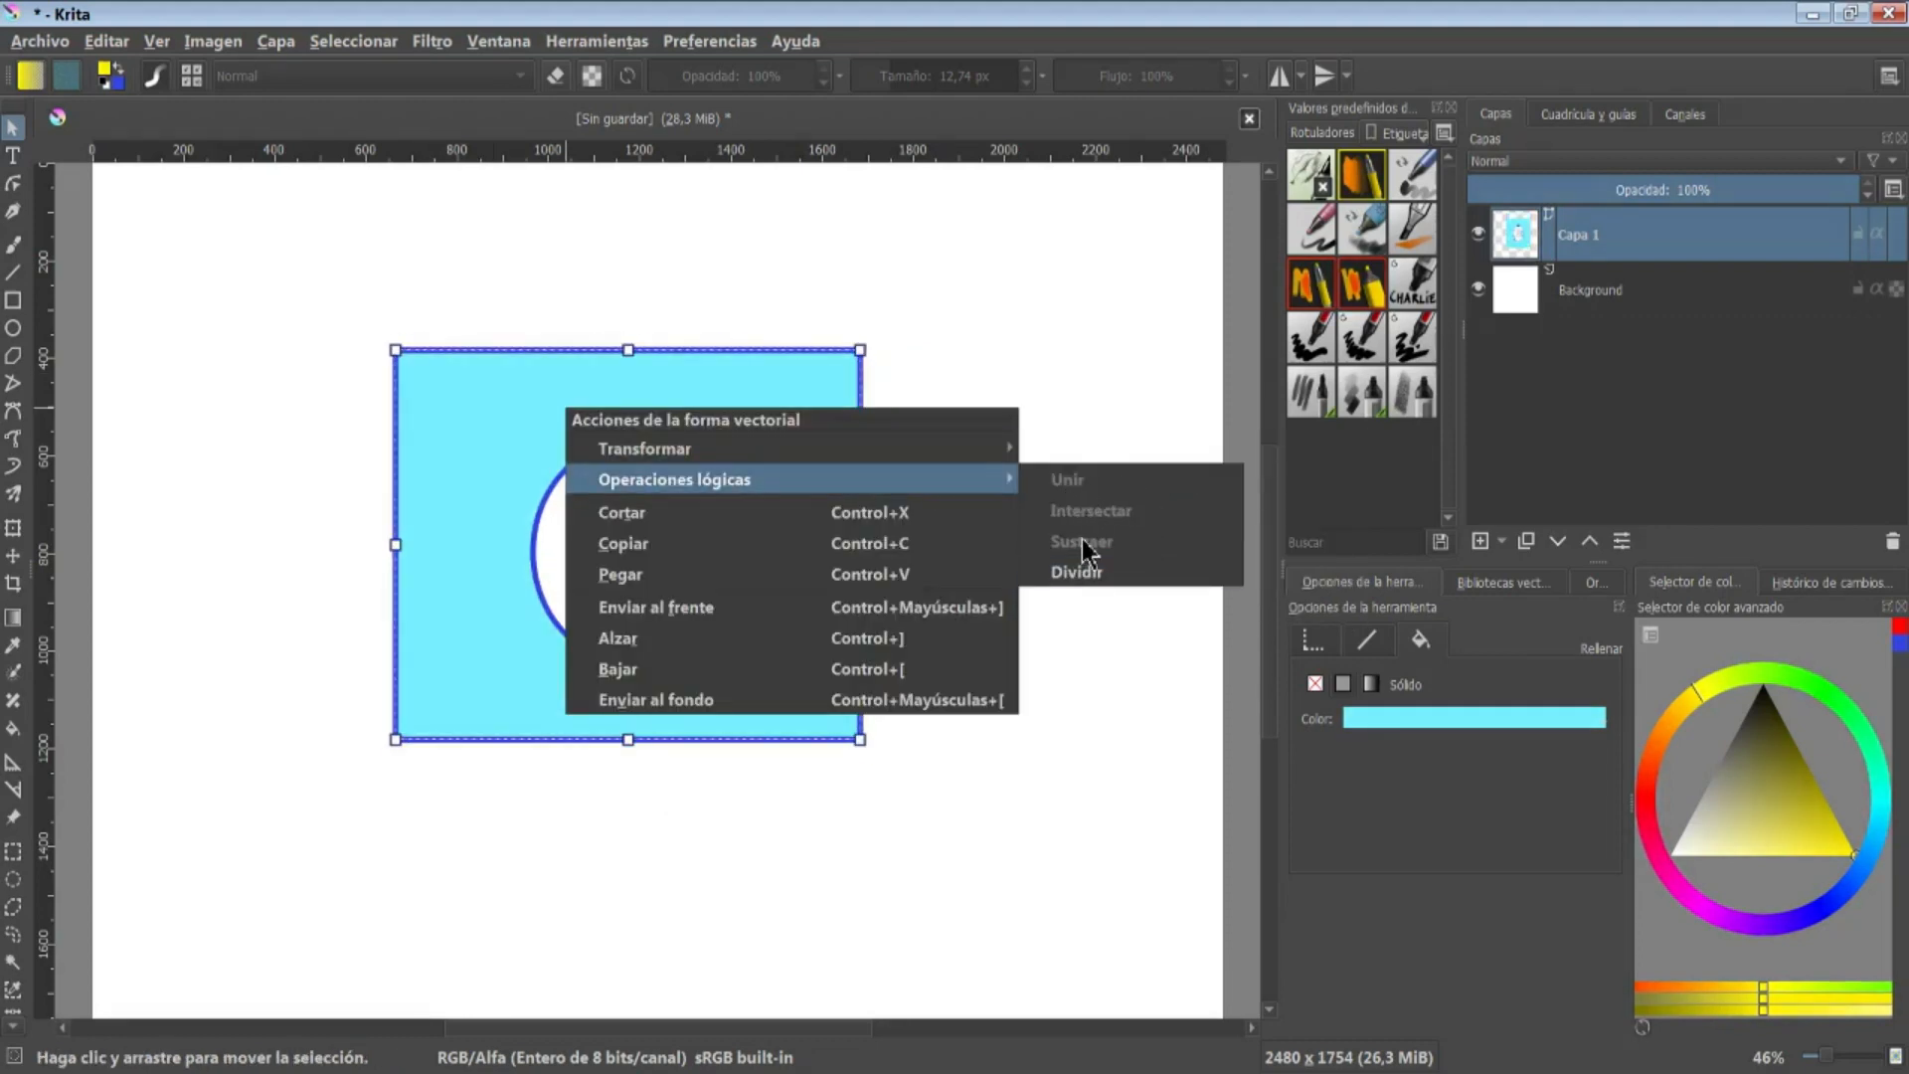
left_click(1137, 576)
left_click(1005, 562)
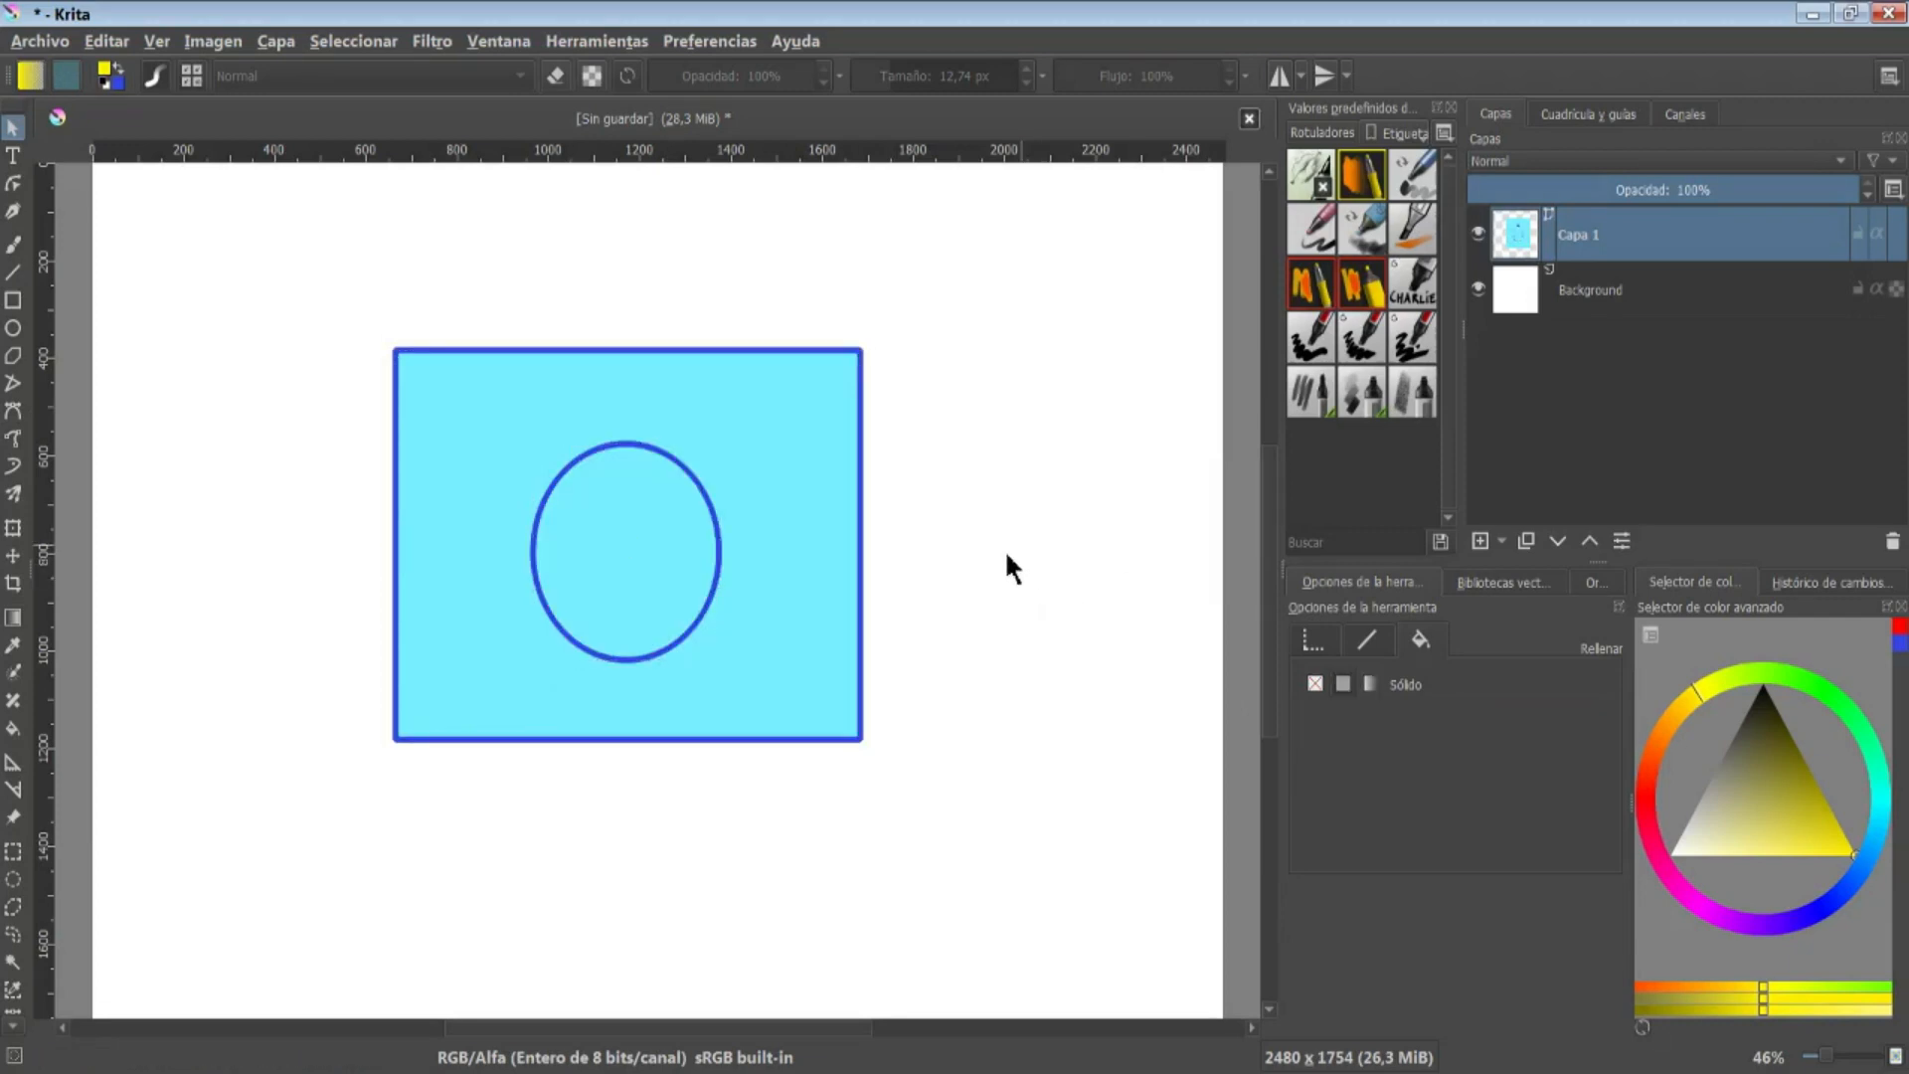
left_click(660, 481)
left_click_drag(668, 457, 1096, 449)
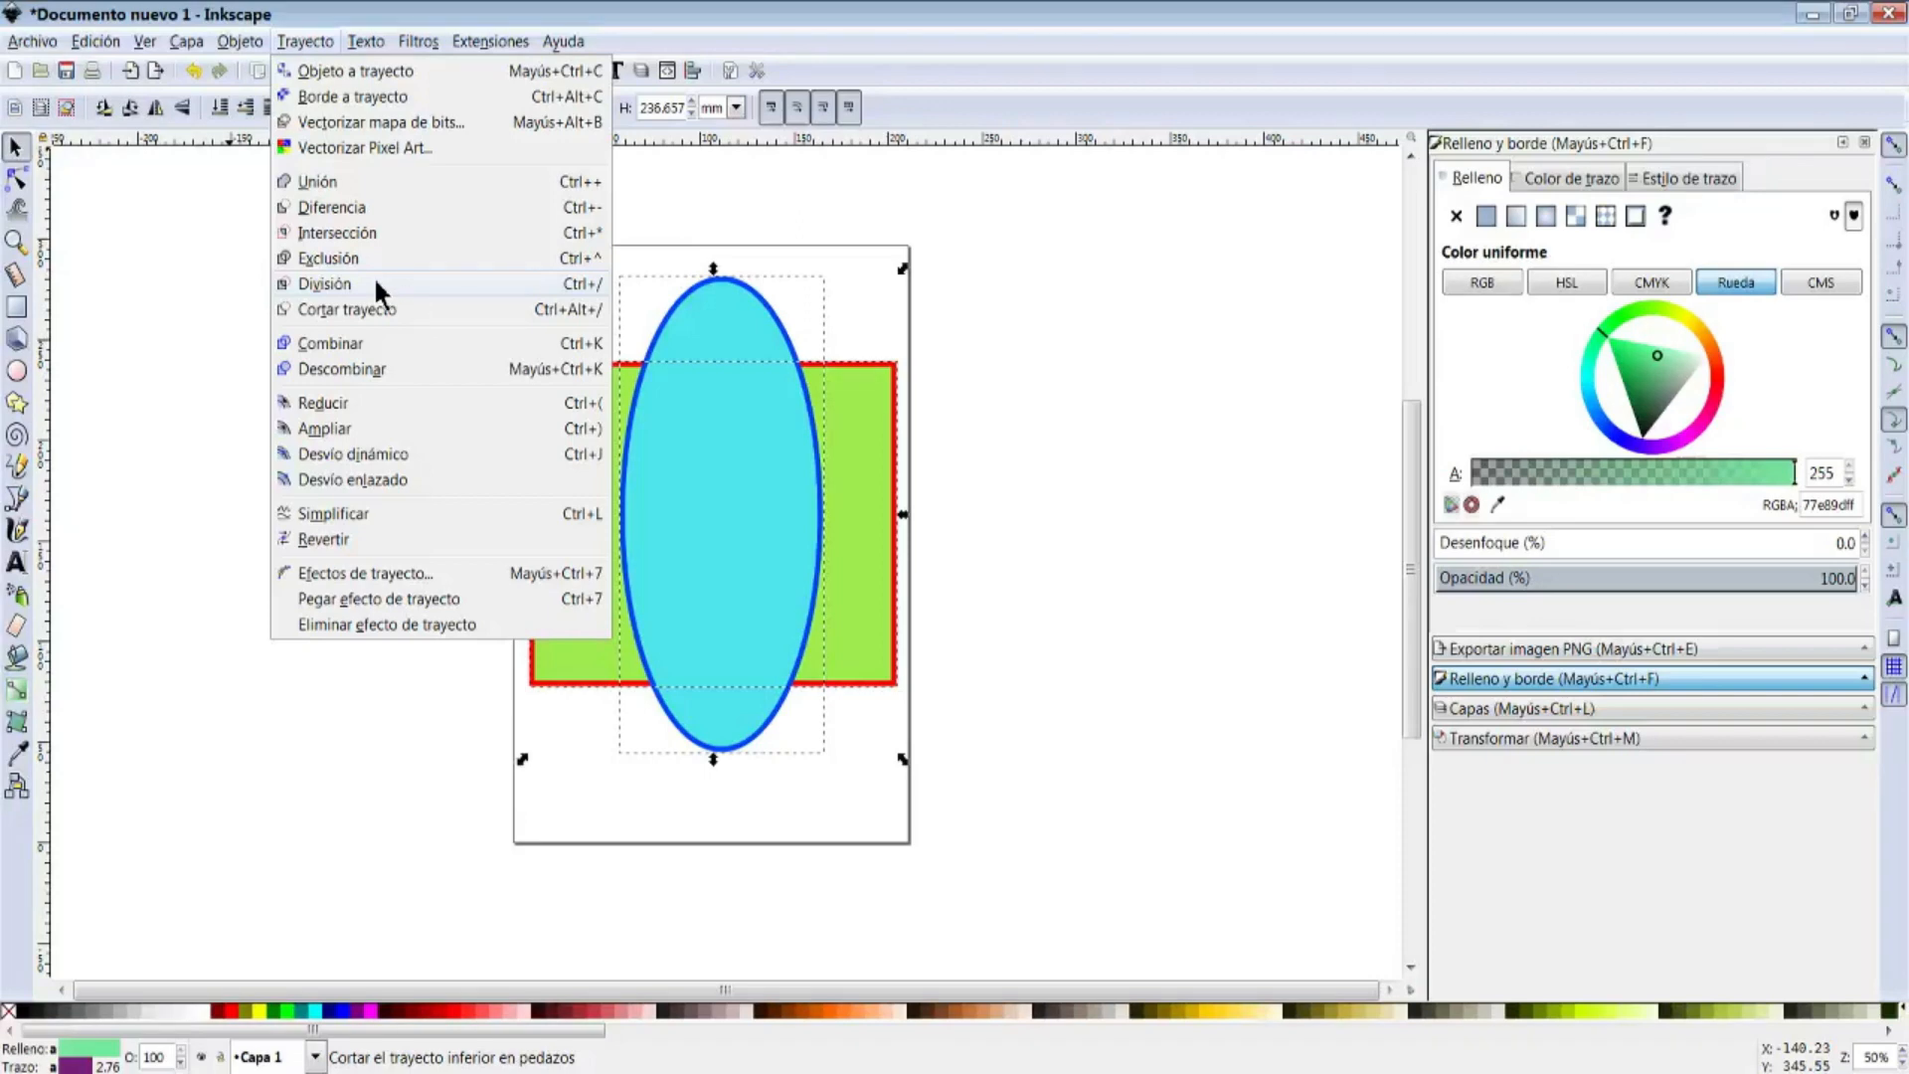
Switch to Inkscape, divide the green rectangle with the blue ellipse, and move the three resulting pieces apart
left_click(368, 282)
left_click(281, 298)
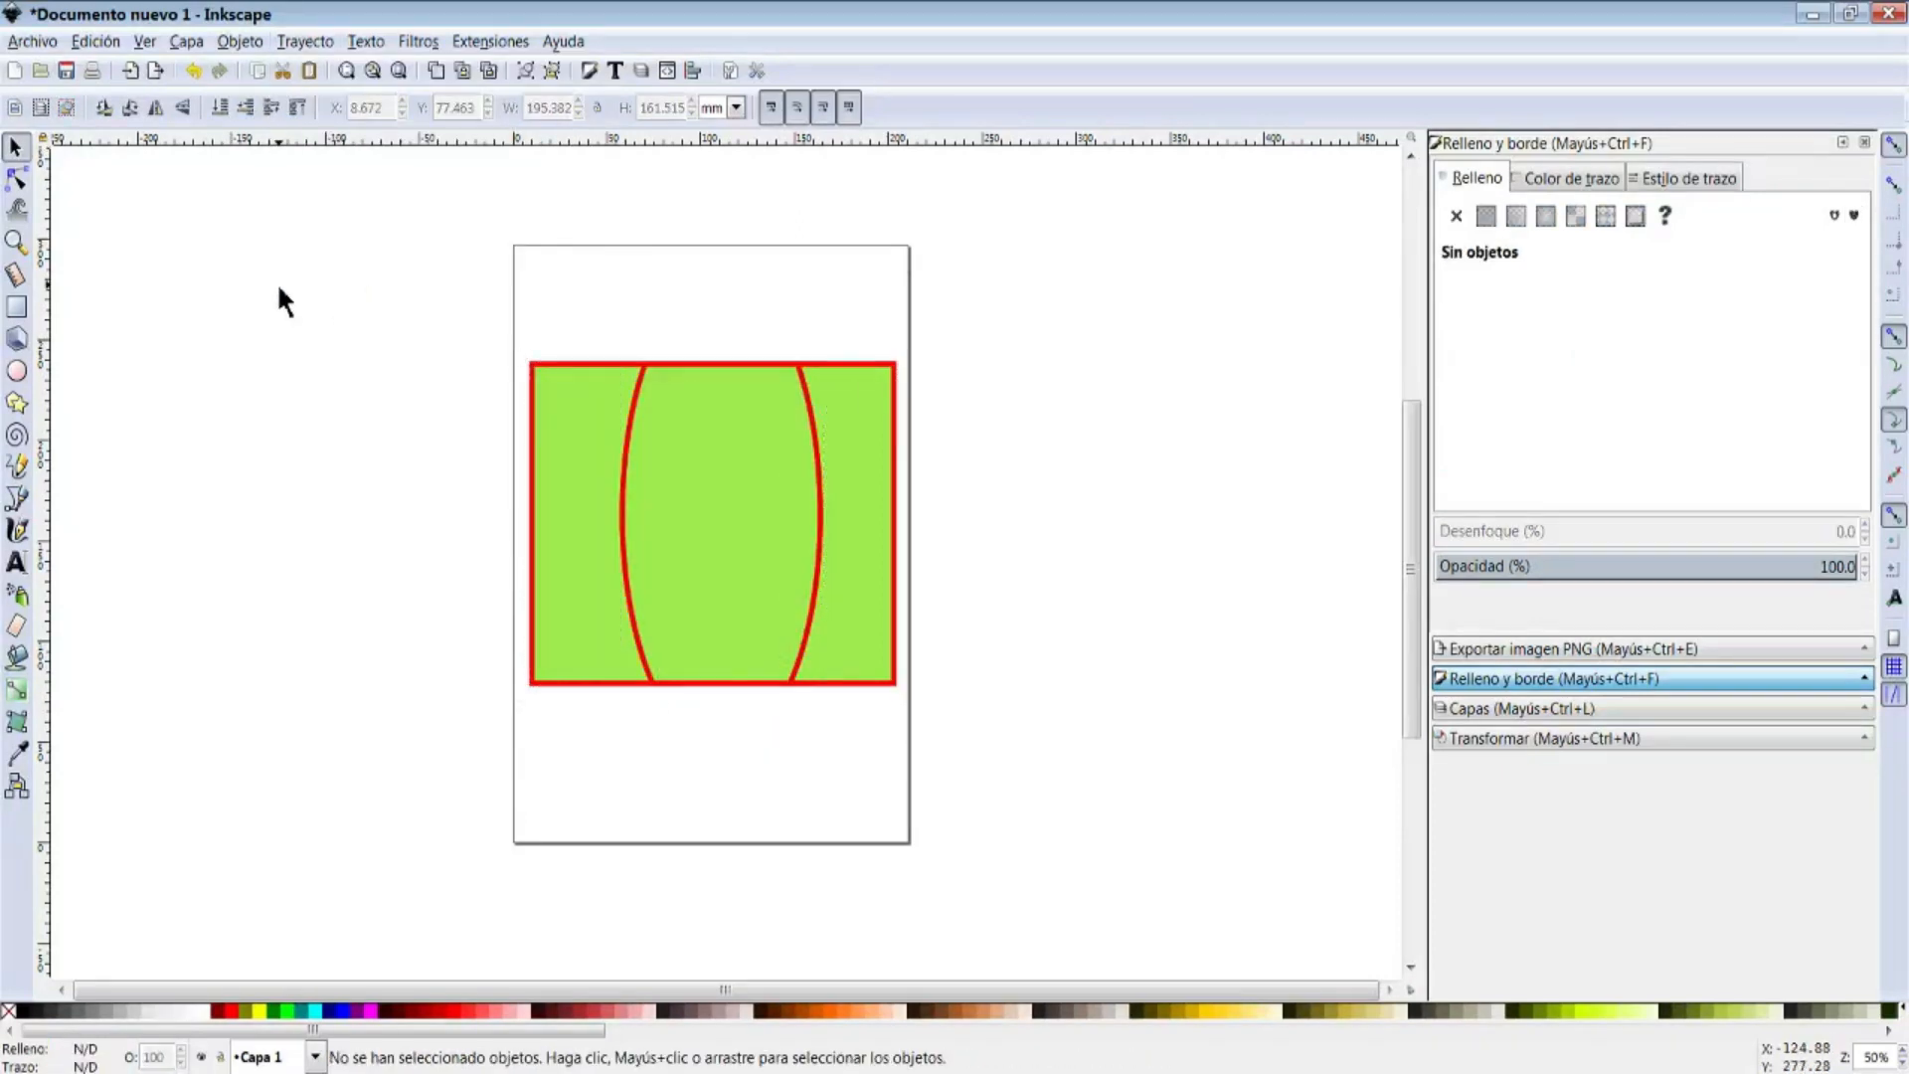
left_click_drag(572, 458, 422, 456)
left_click_drag(872, 456, 1041, 458)
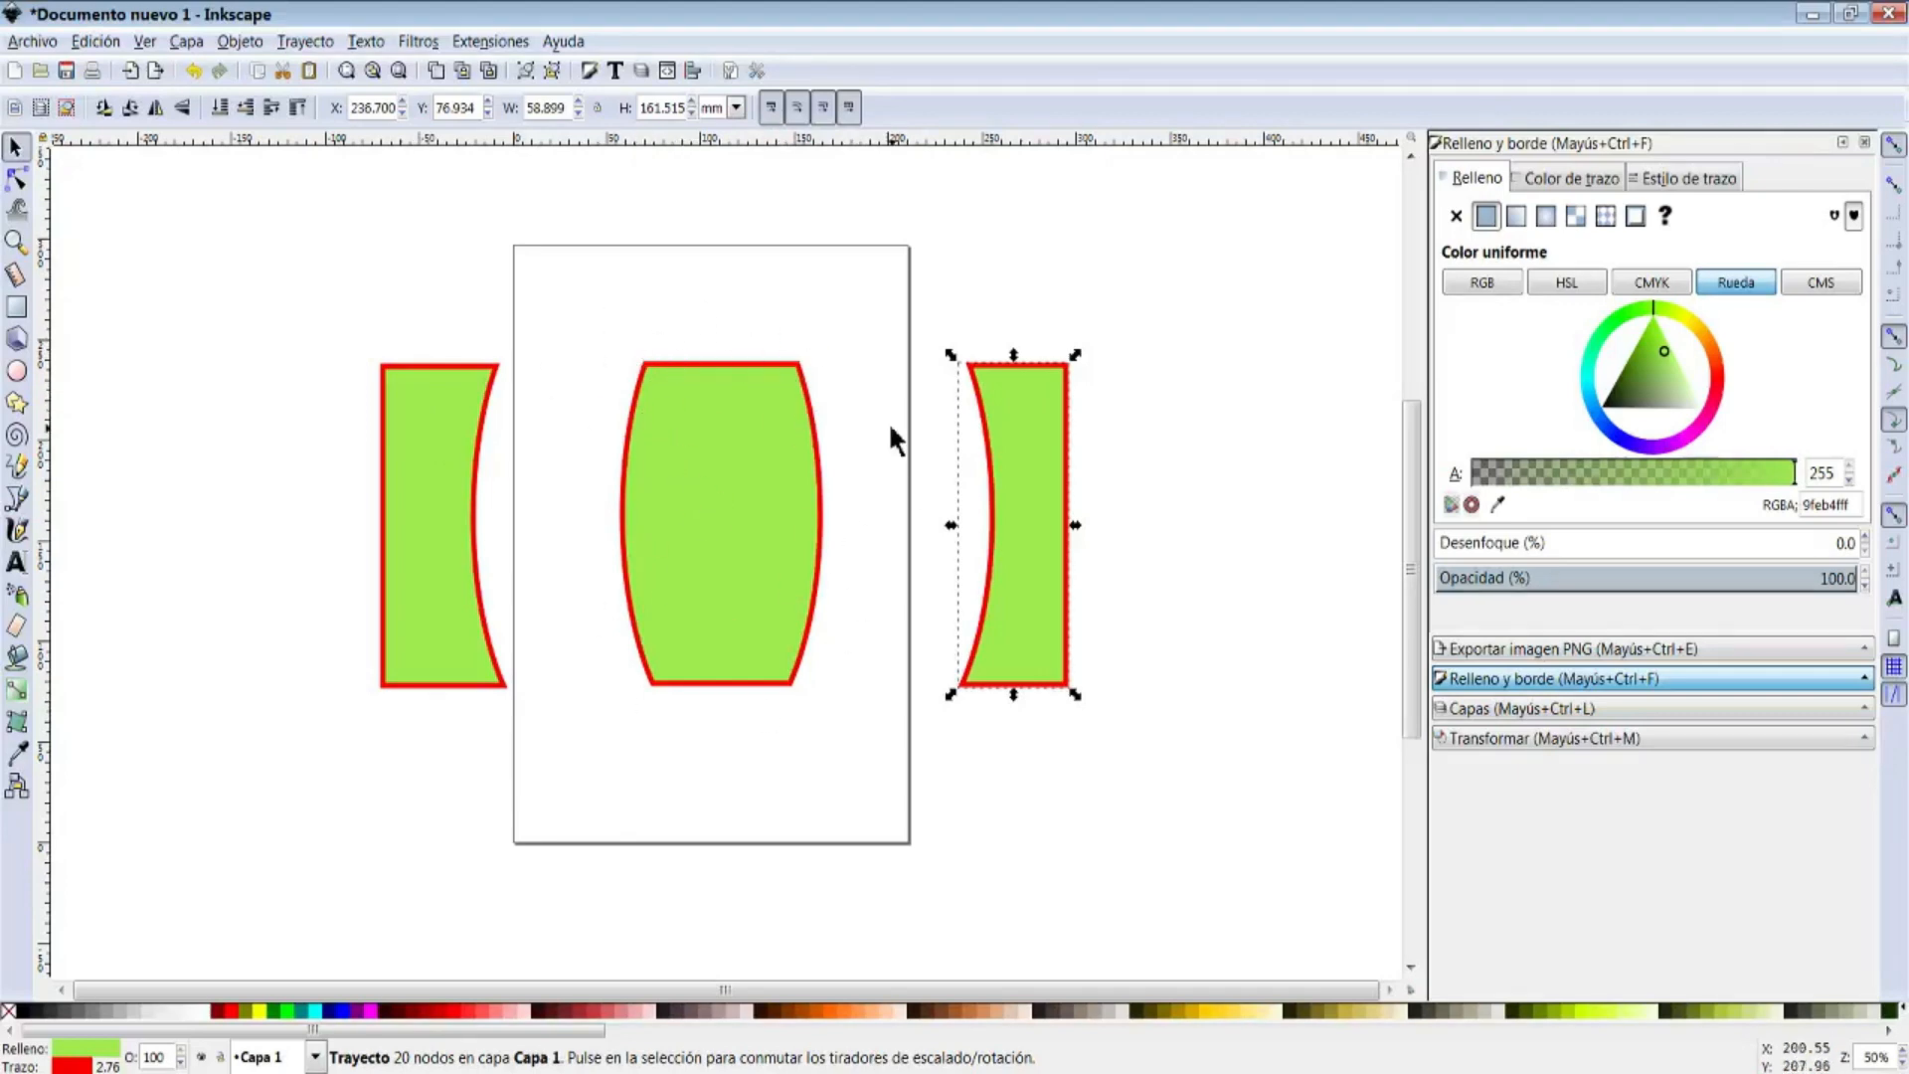
left_click_drag(457, 416, 454, 405)
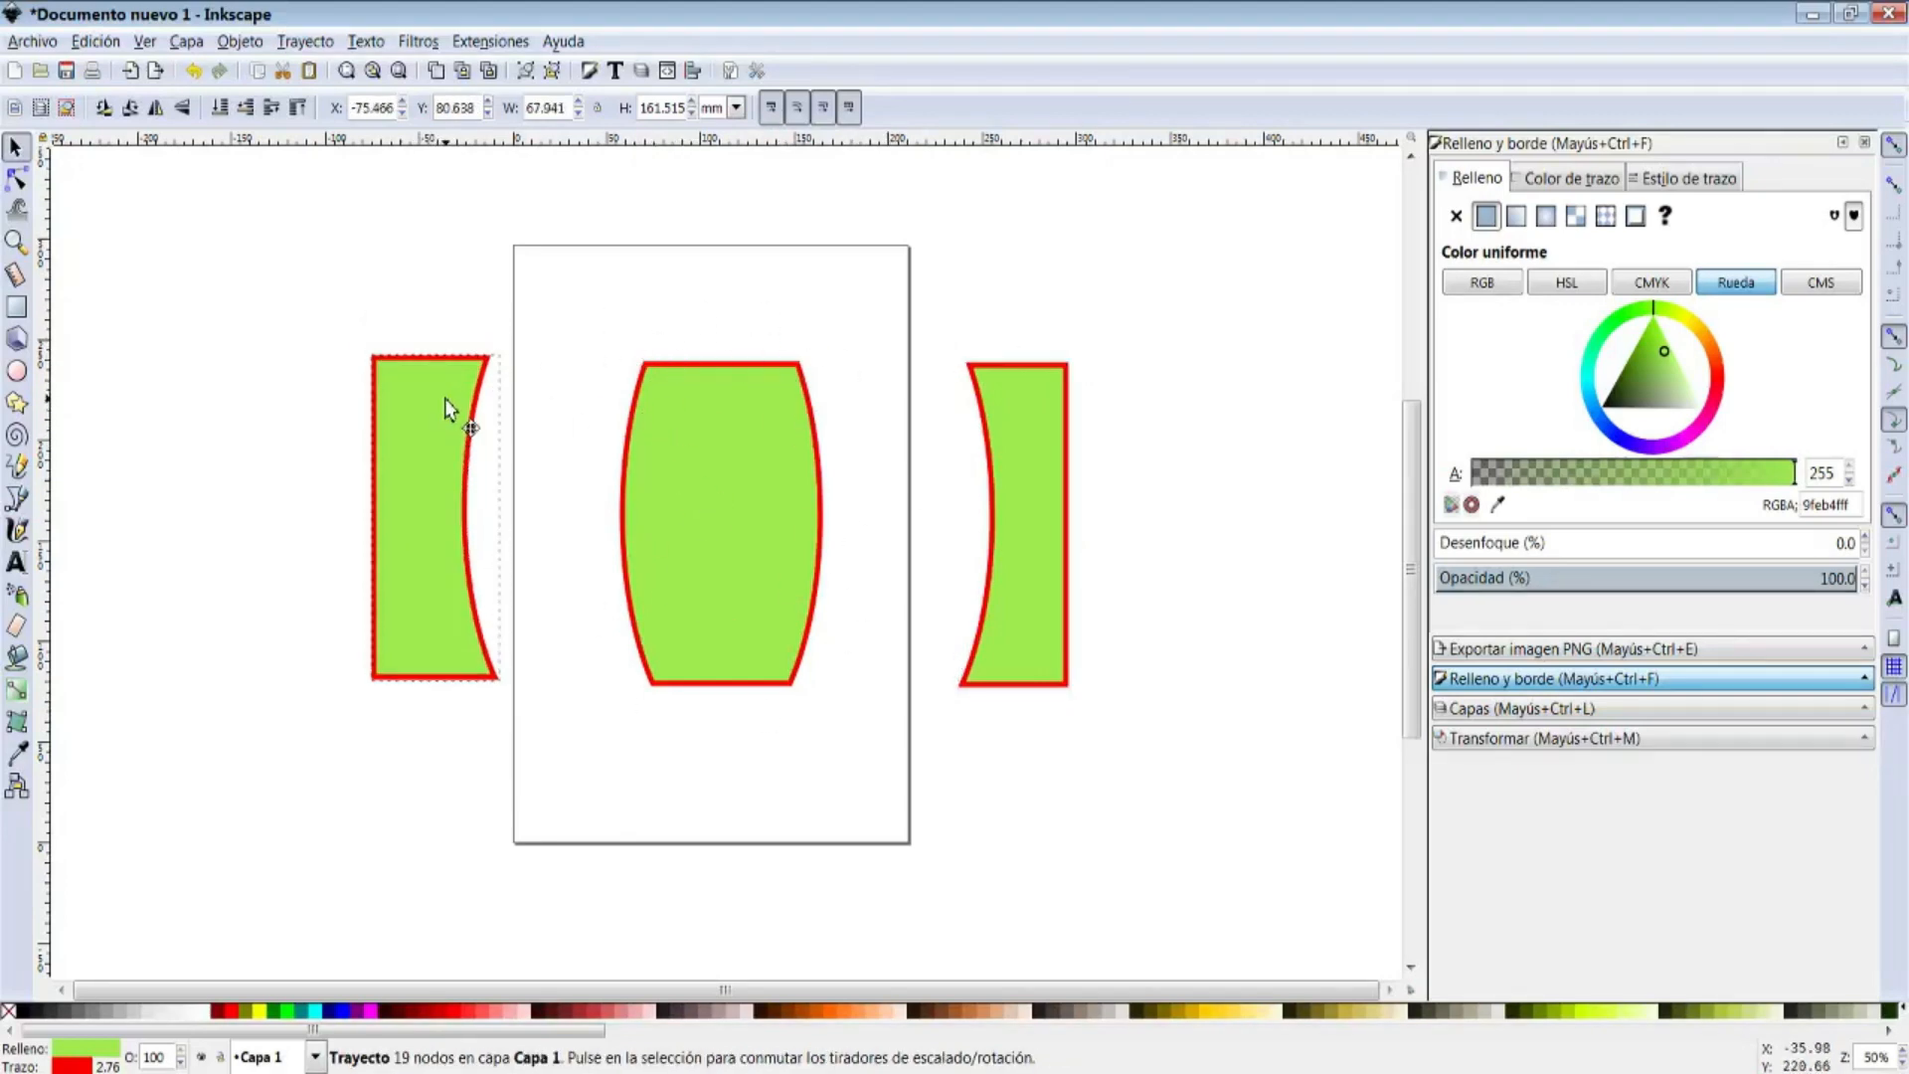
left_click_drag(725, 447, 732, 504)
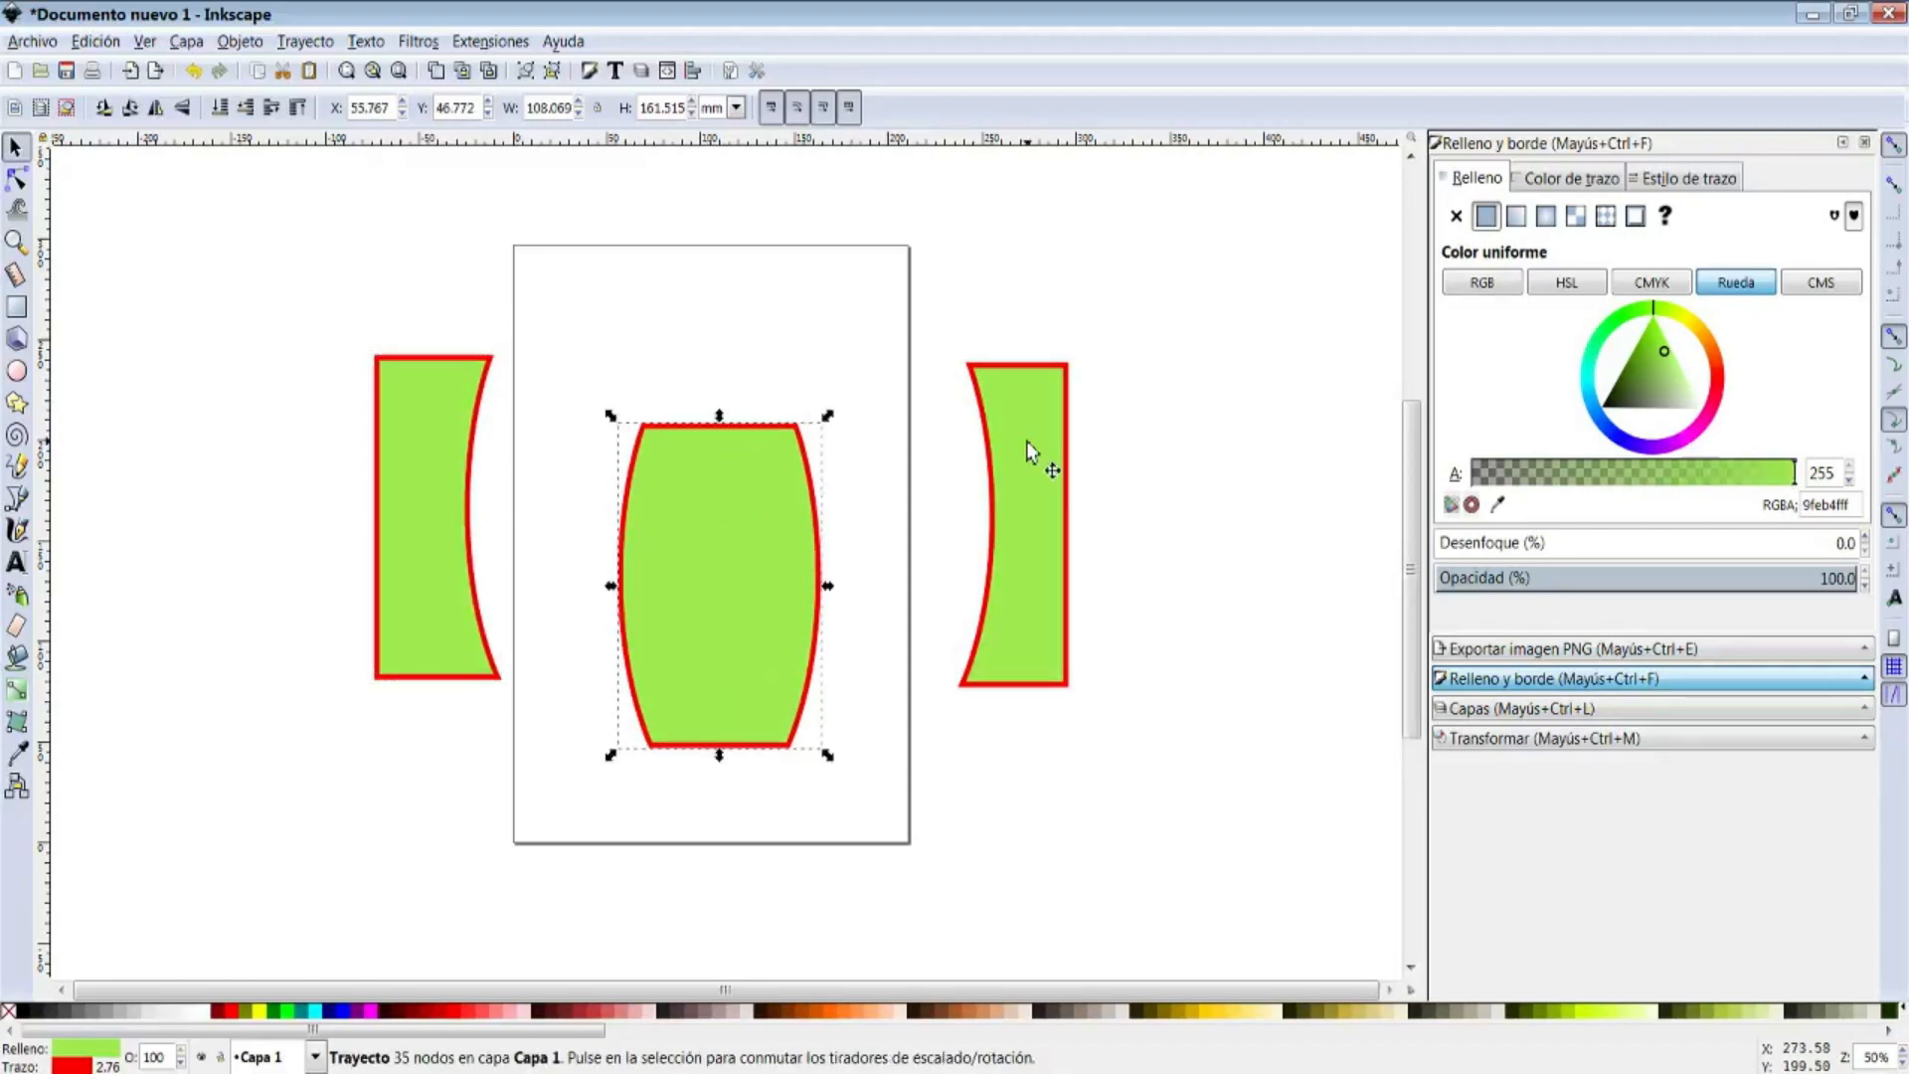
left_click_drag(1029, 443, 998, 414)
left_click(1082, 499)
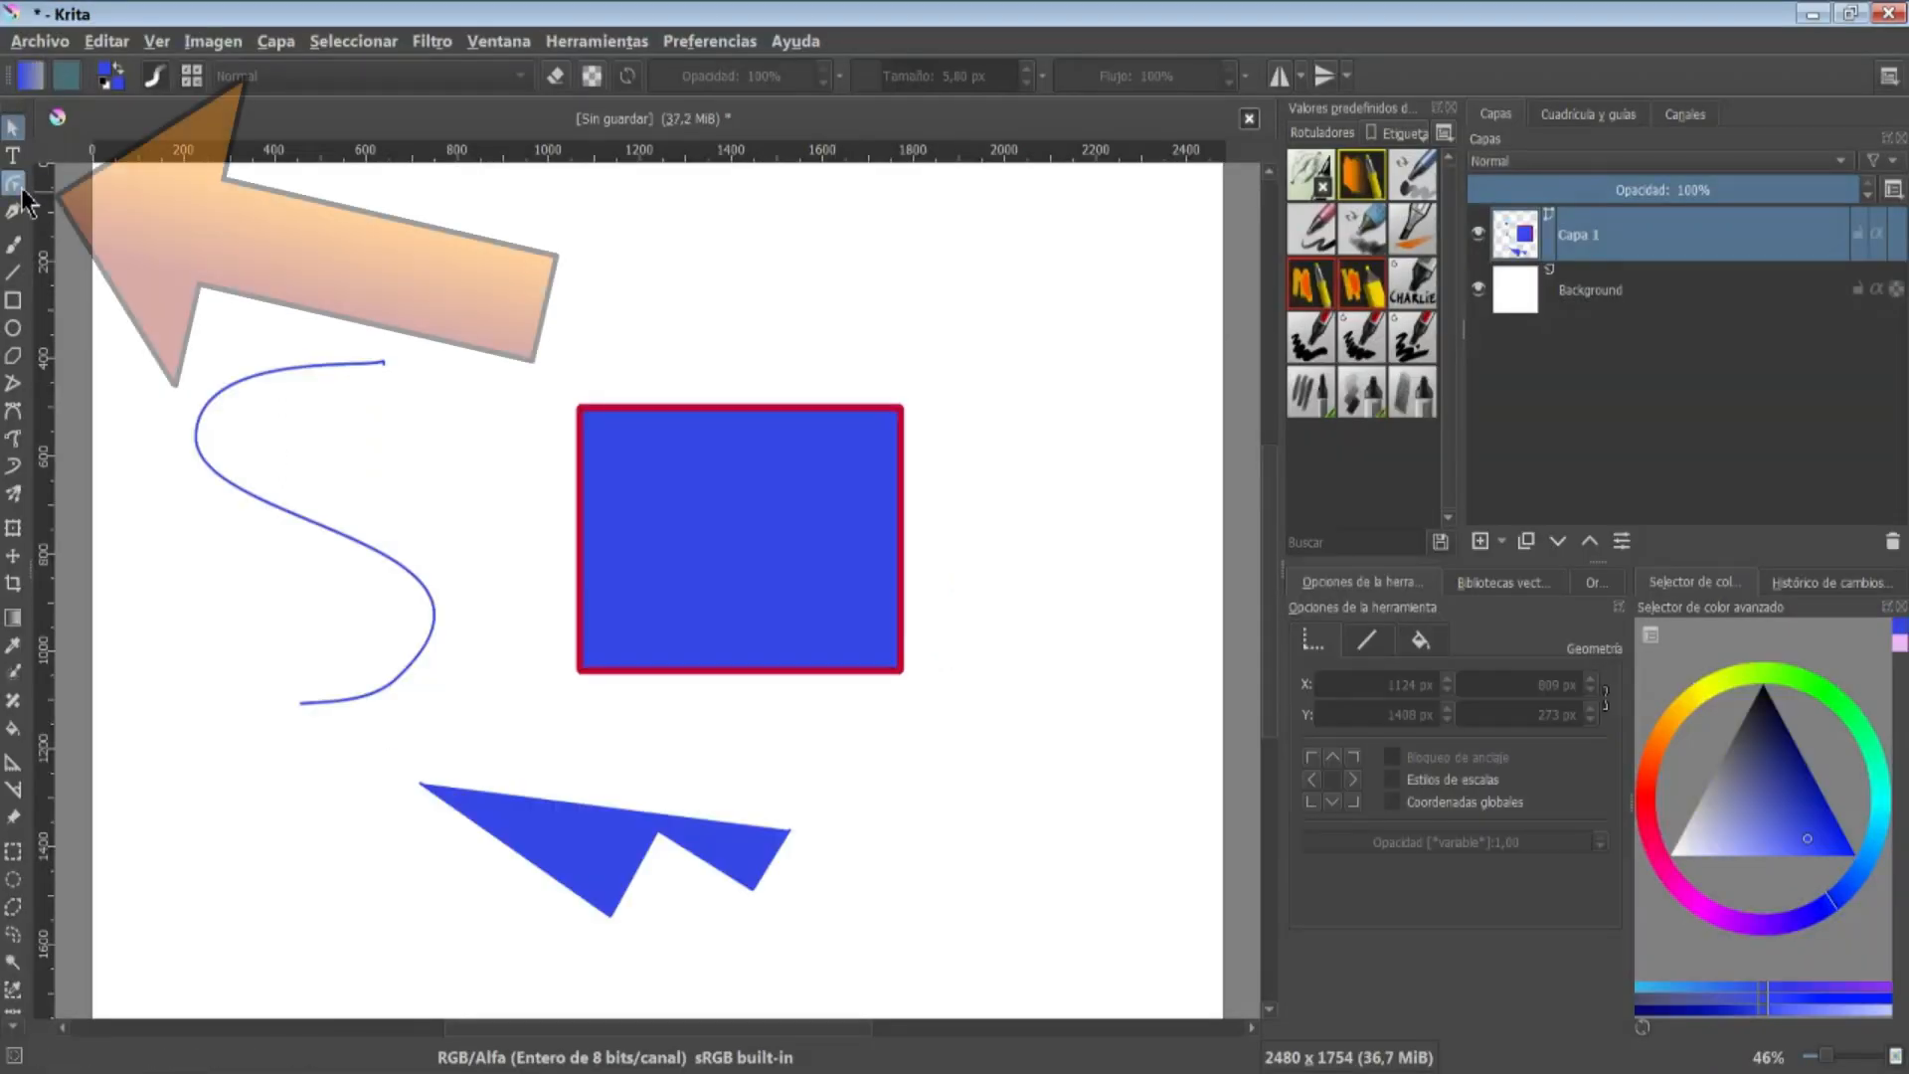
Back in Krita, edit the S-shaped curve's points, moving its left node outward and bending its upper segment
left_click(18, 189)
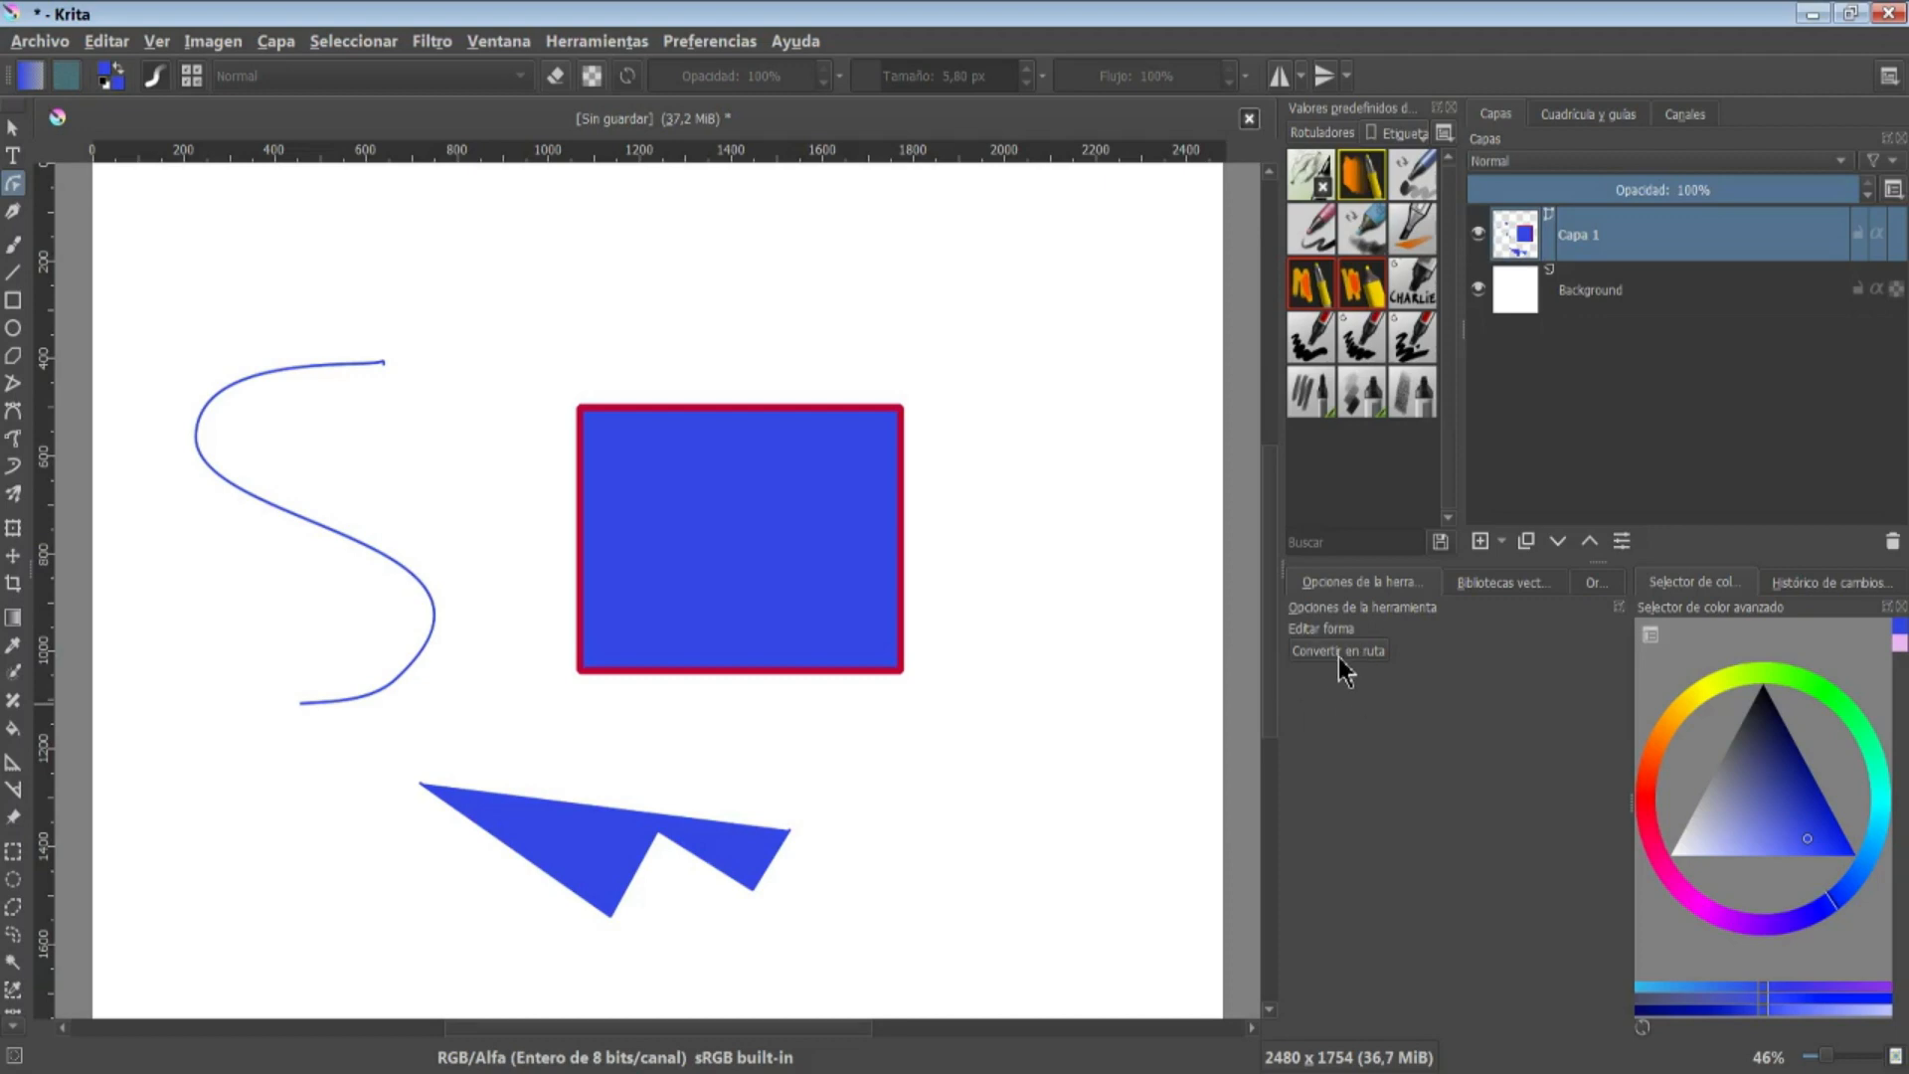
left_click(308, 368)
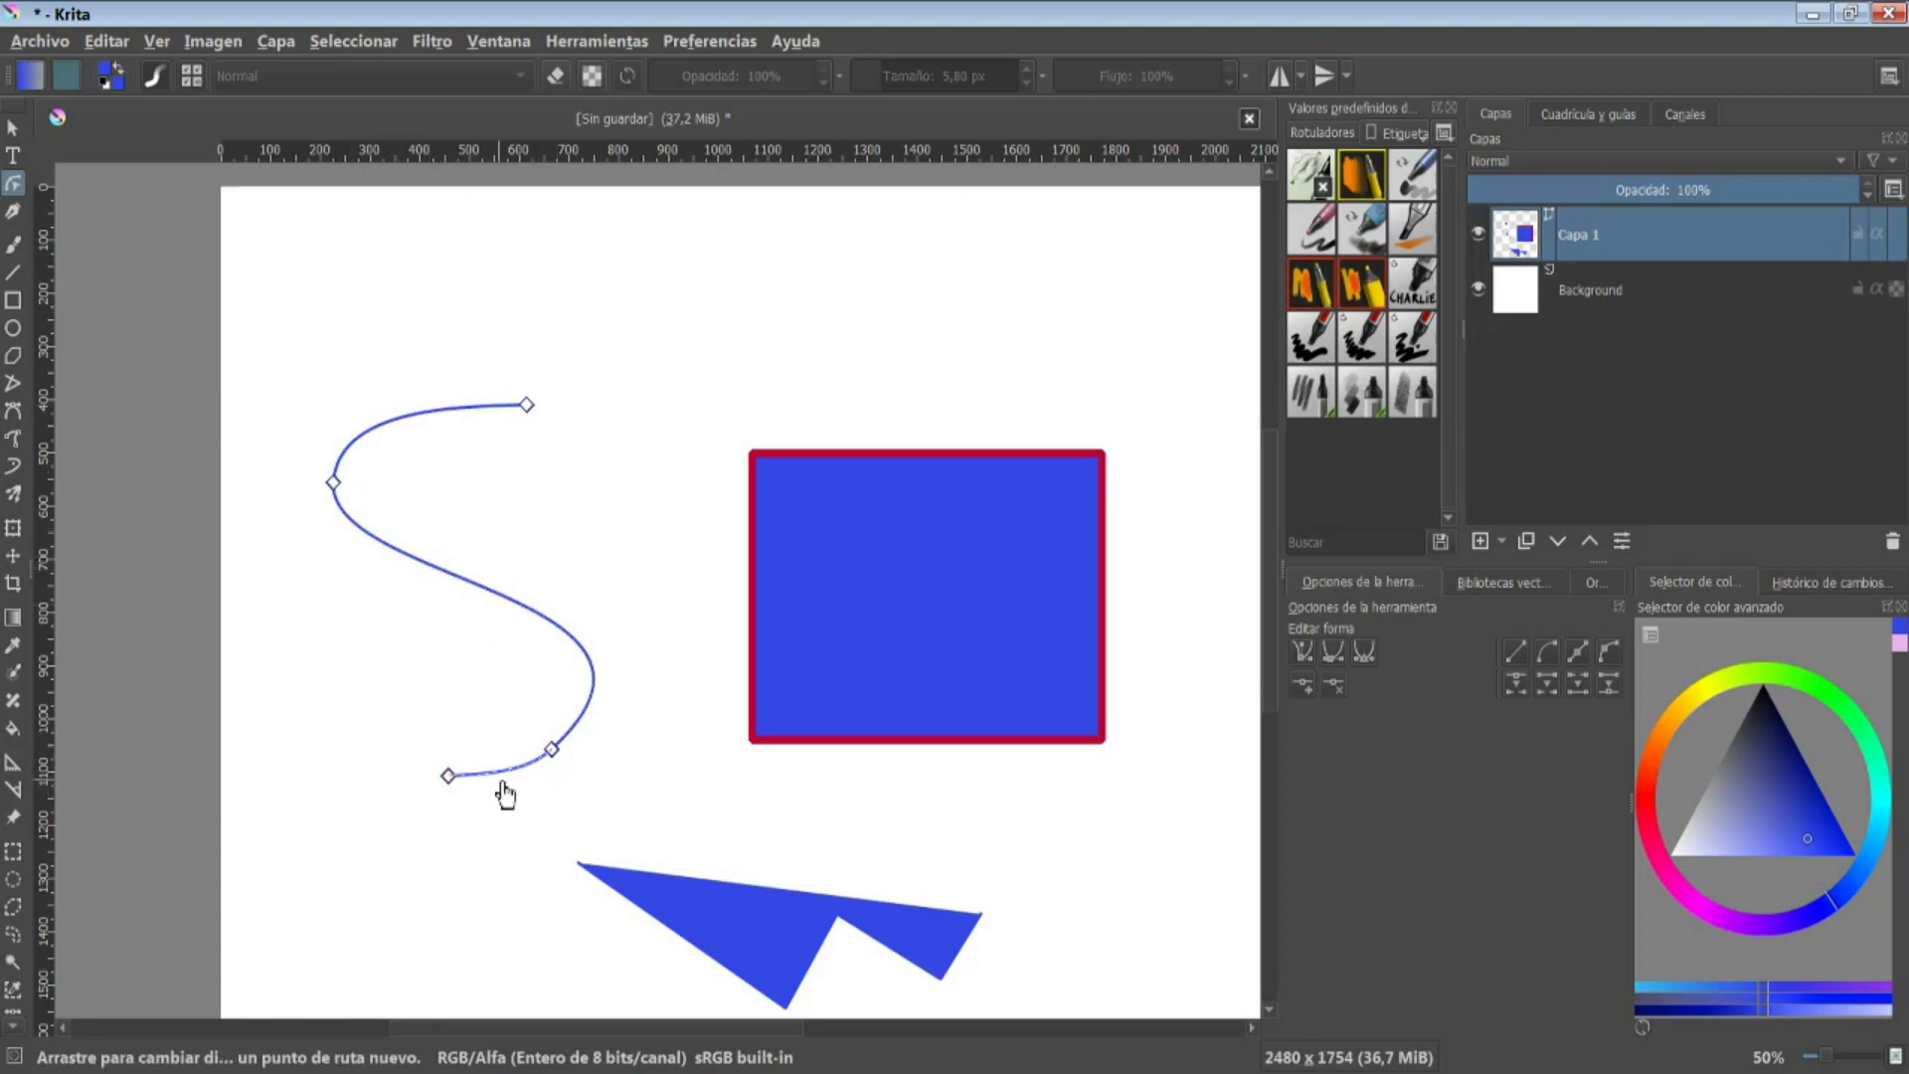
mouse_move(335, 484)
left_mouse_down()
mouse_move(391, 511)
mouse_move(323, 509)
left_mouse_up()
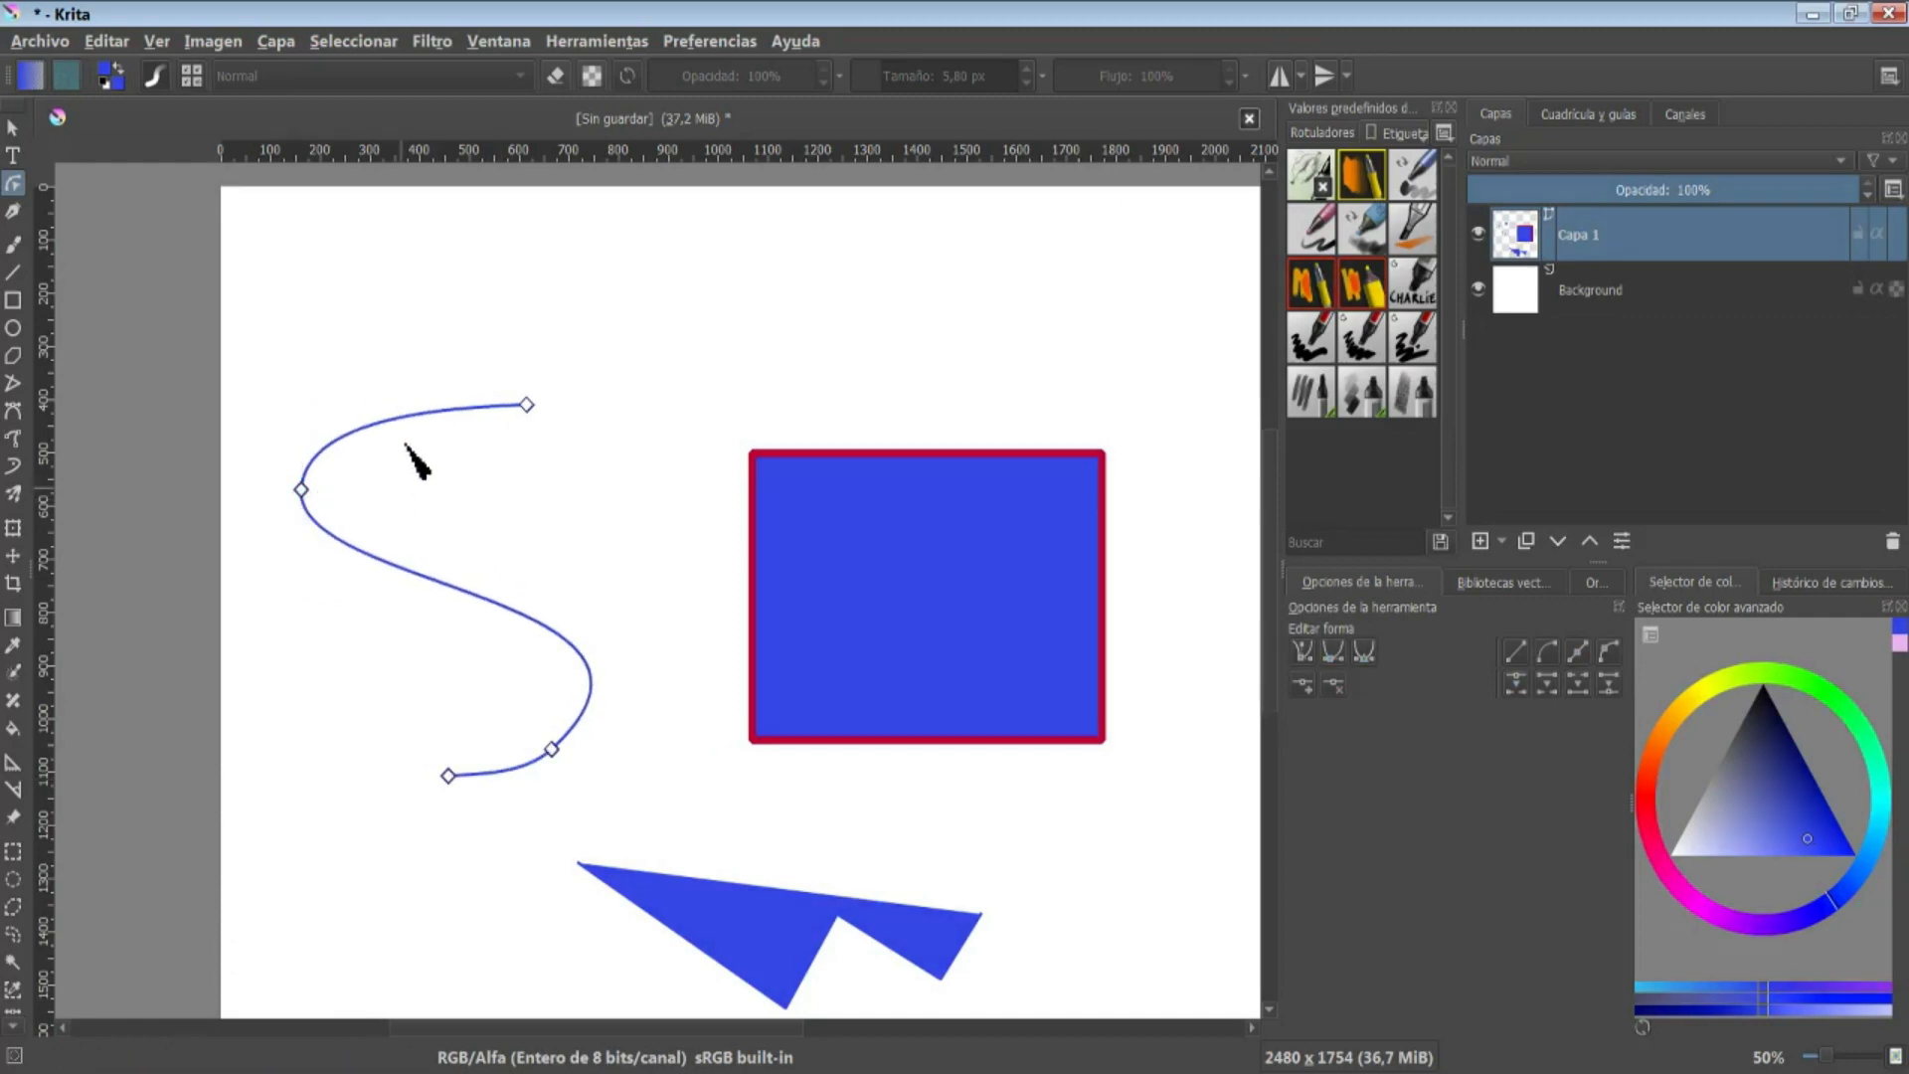
mouse_move(405, 430)
left_mouse_down()
mouse_move(386, 449)
mouse_move(391, 416)
left_mouse_up()
Bend the blue polygon's lower-left edge and the left edge of its notch into curves
left_click(623, 891)
left_click_drag(712, 821, 672, 864)
key("2")
left_click_drag(488, 838, 471, 842)
left_click_drag(642, 888, 655, 895)
Round the blue rectangle's corners to a 102 px radius in both x and y
left_click(902, 506)
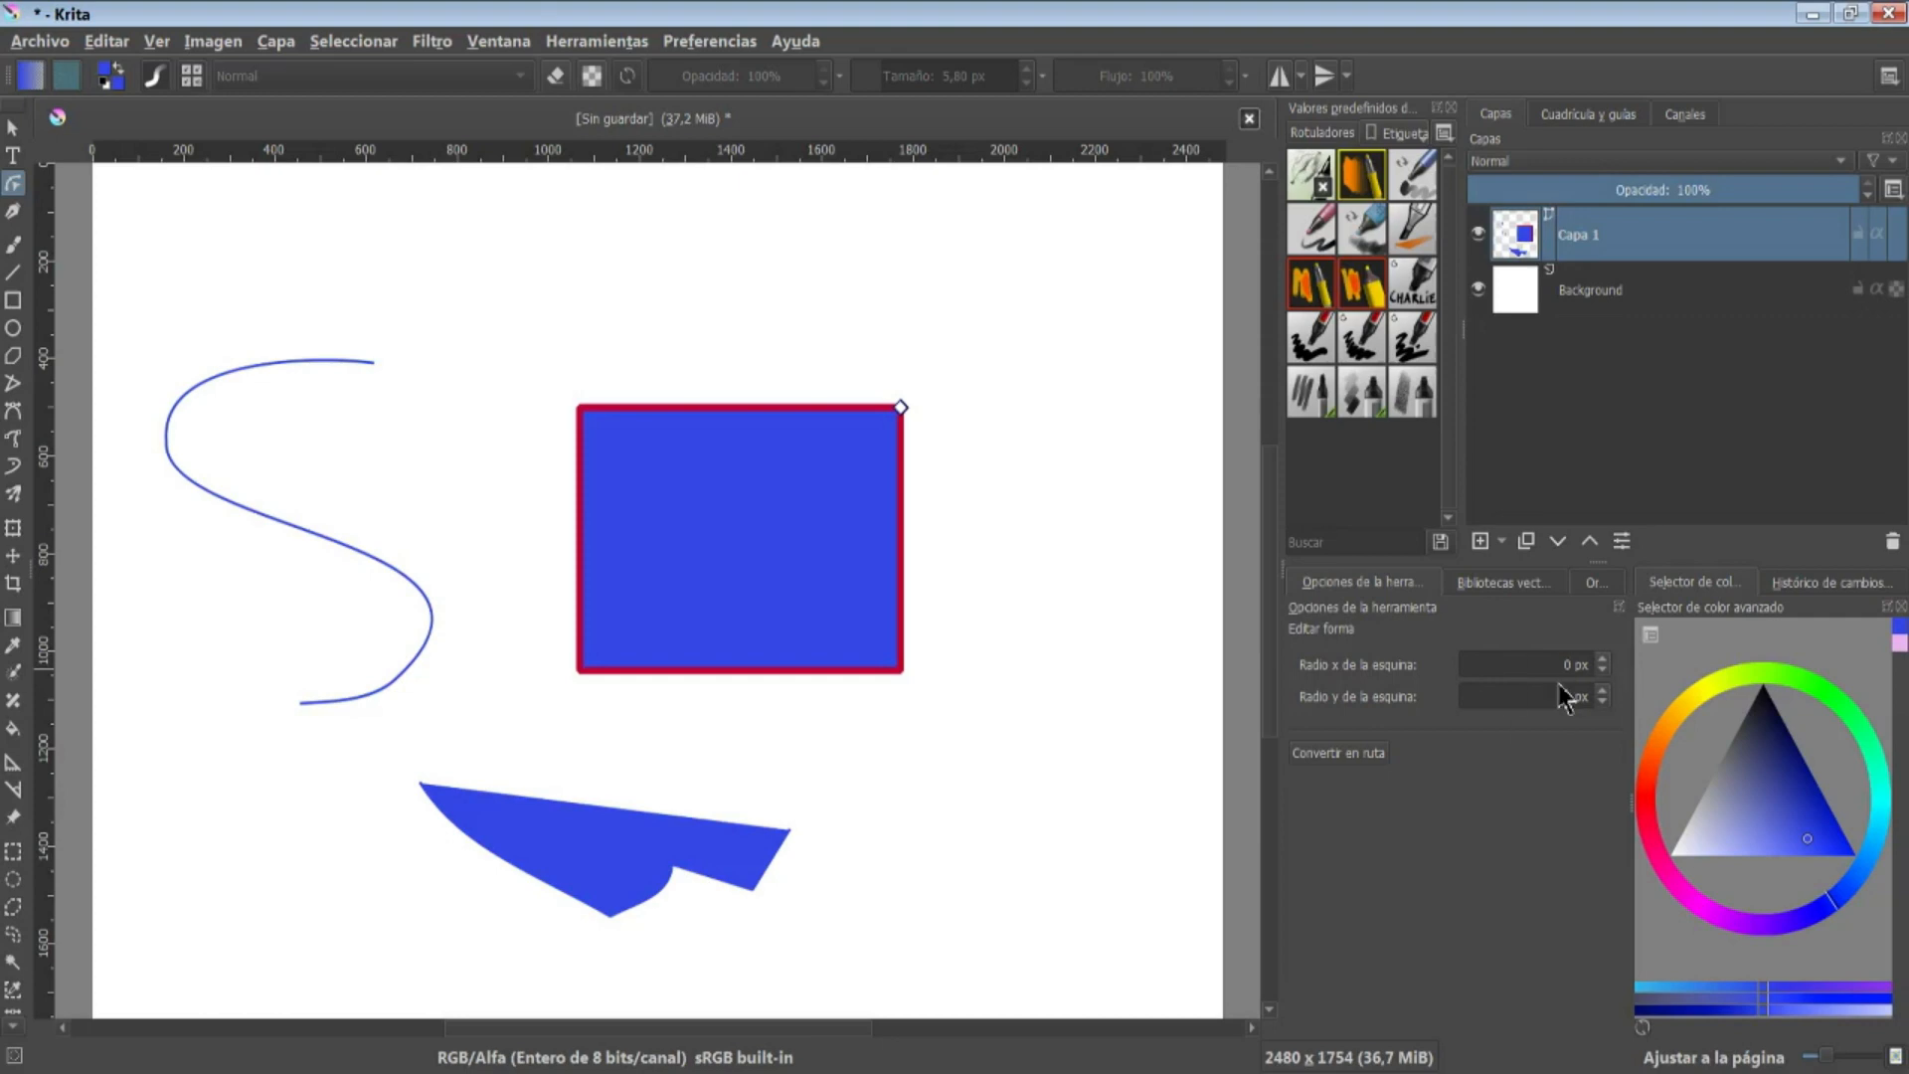
left_click(1604, 659)
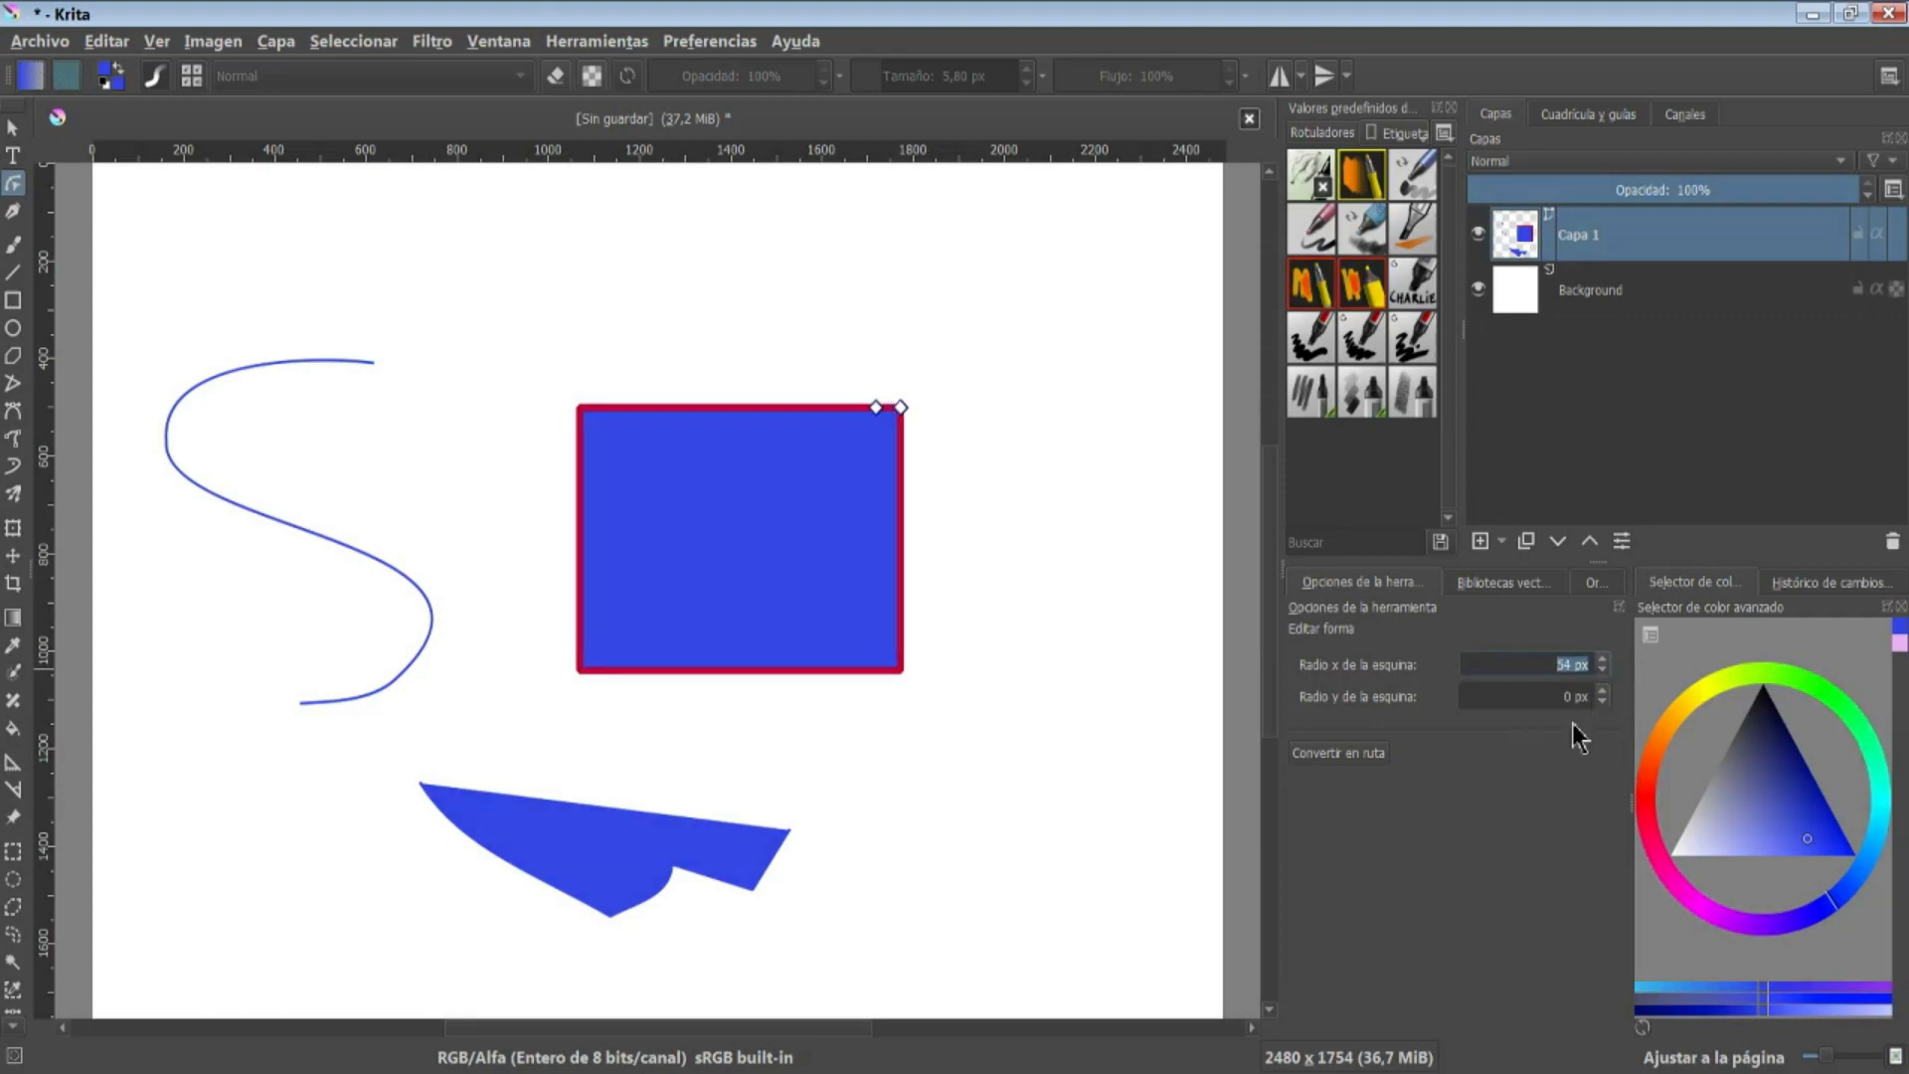
left_click_drag(900, 408, 845, 484)
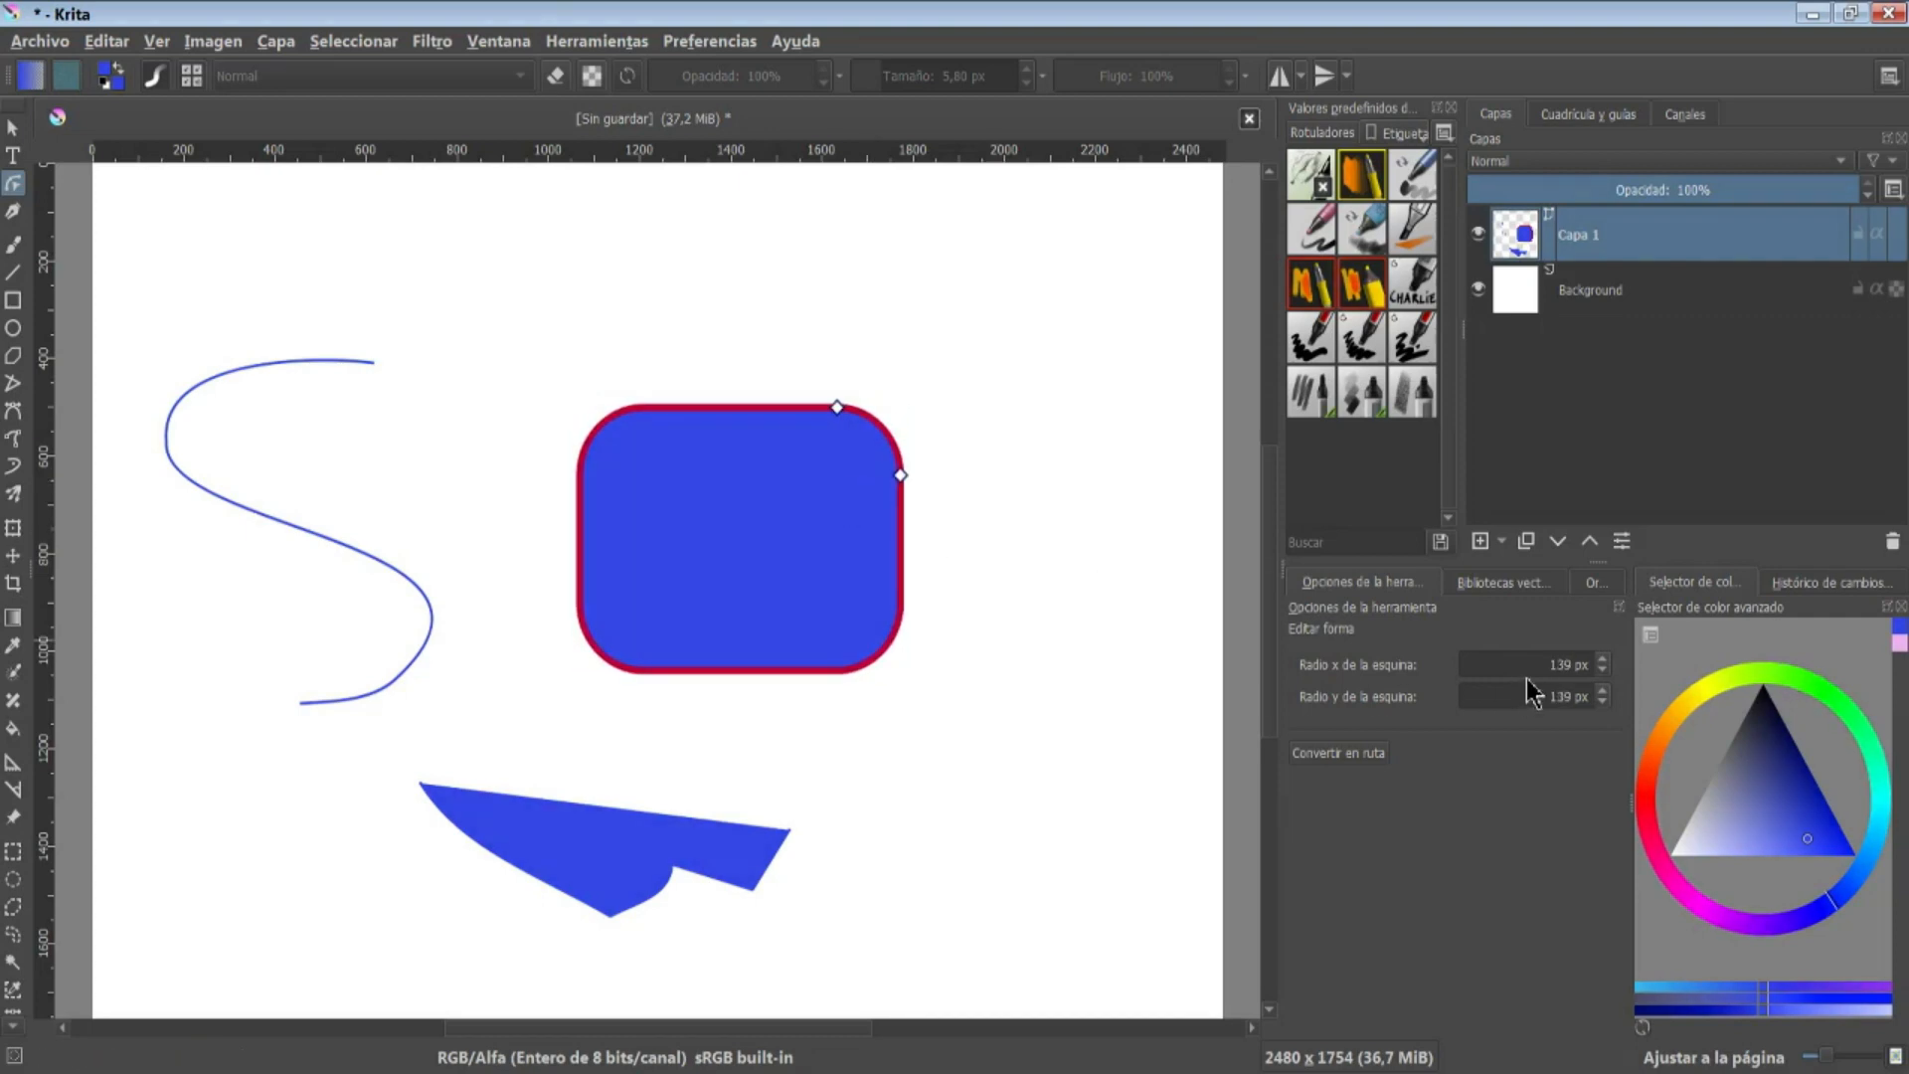
left_click_drag(840, 409, 914, 466)
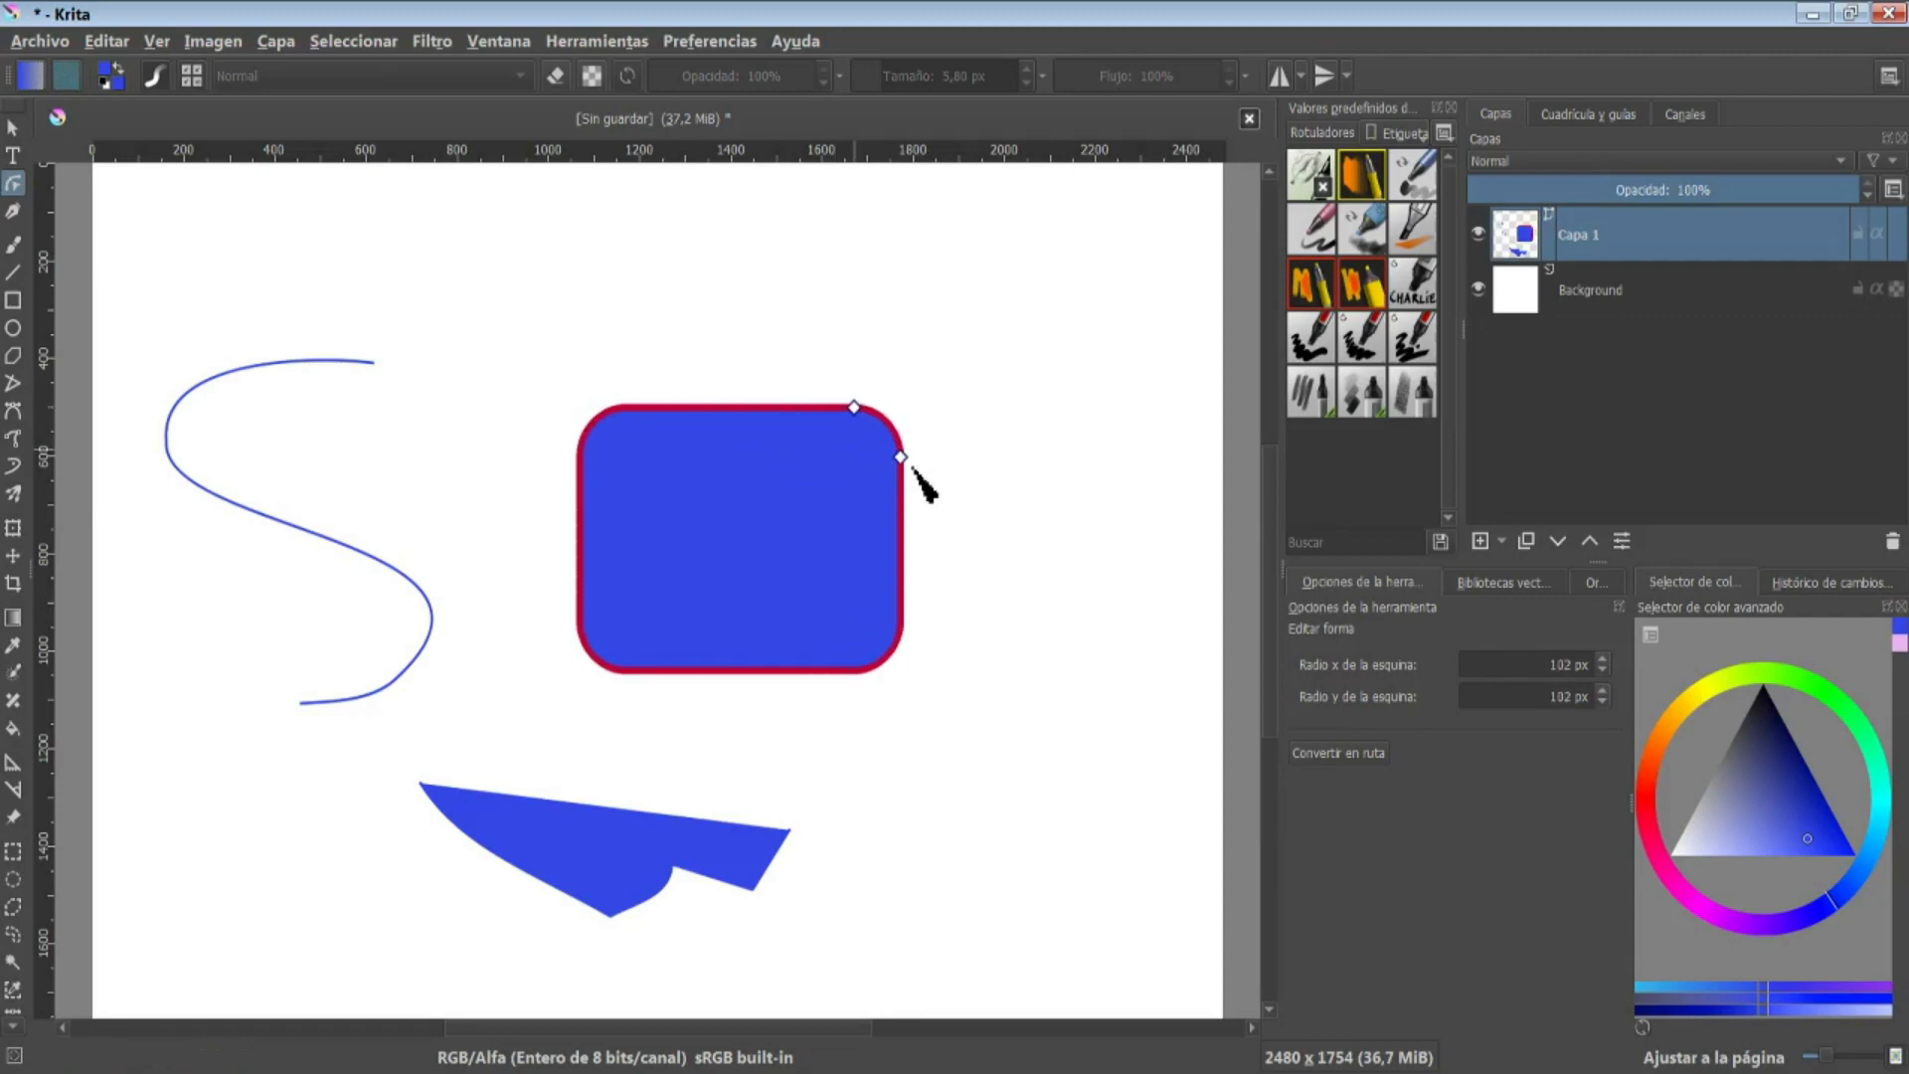
Convert the rounded rectangle to a path, bend its bottom edge downward and move its two upper-left nodes outward
left_click(1336, 762)
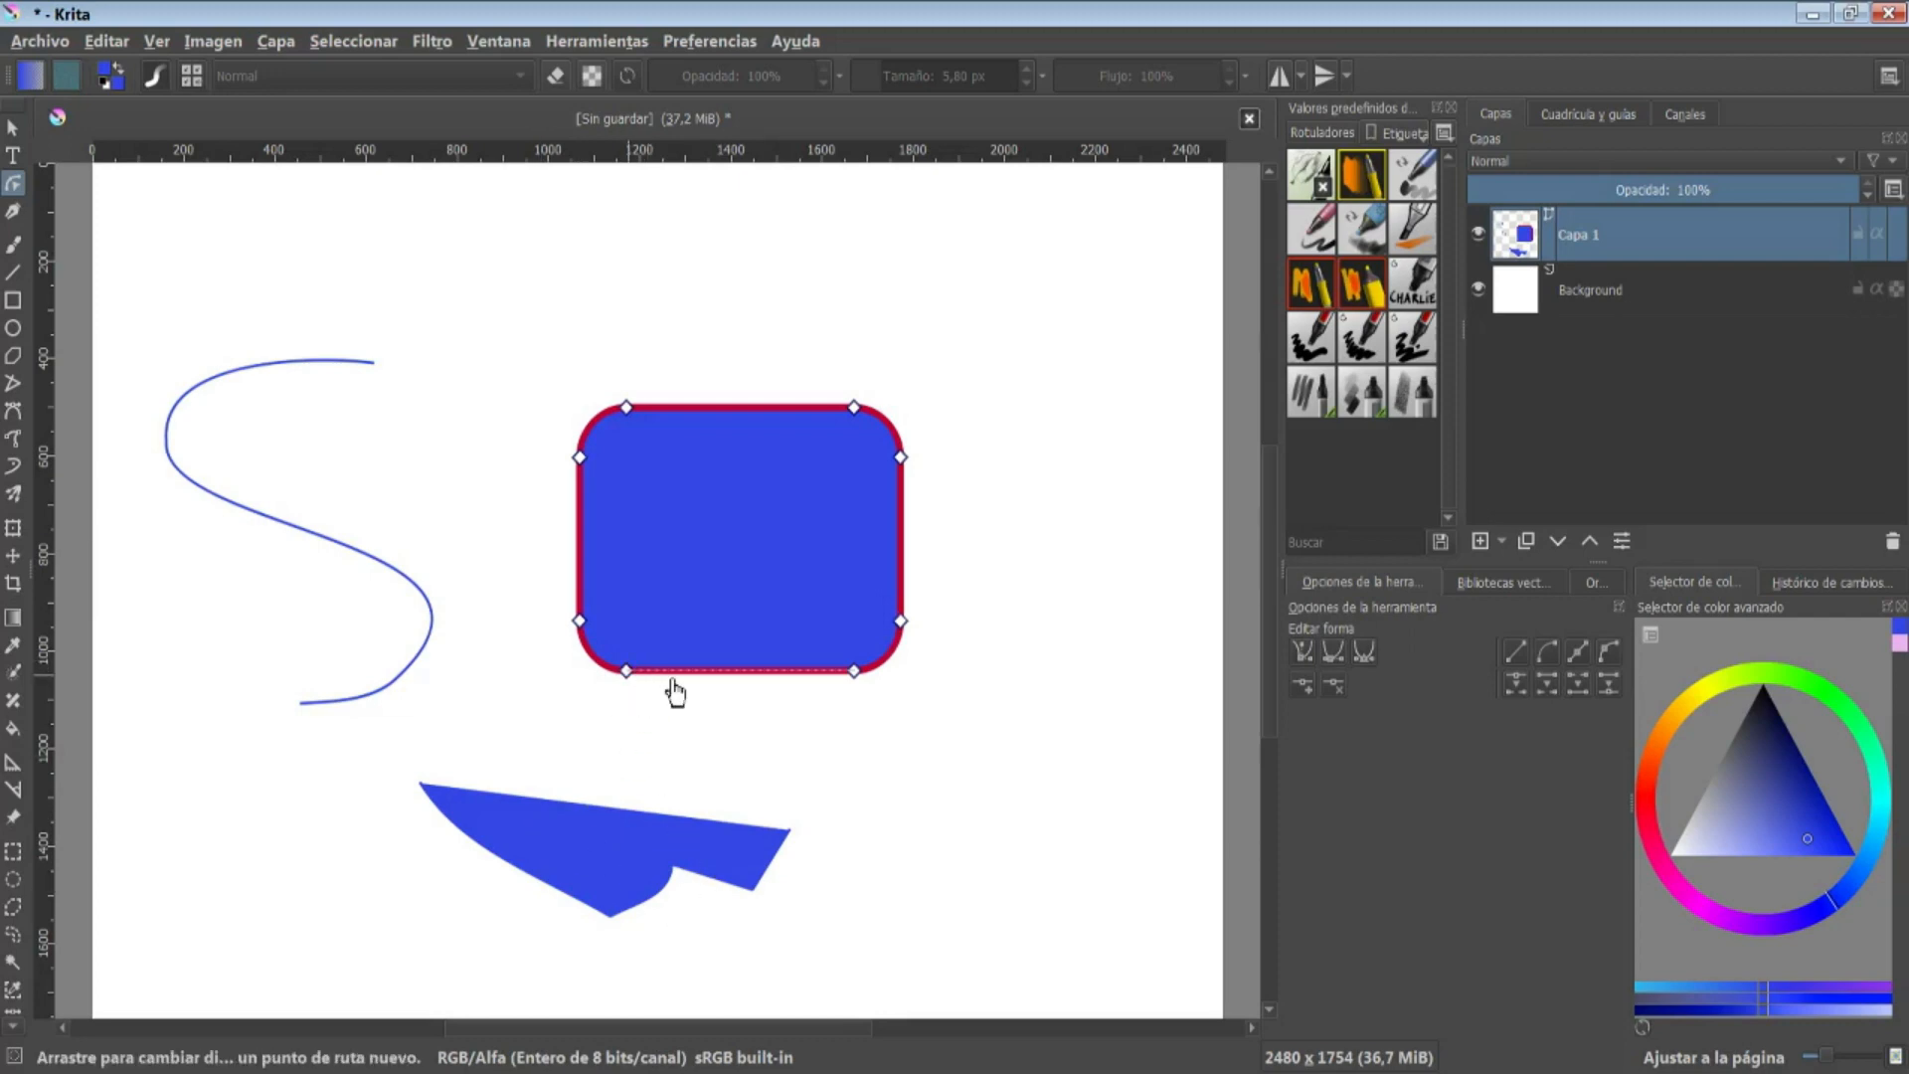
left_click(734, 684)
left_click_drag(735, 684, 733, 713)
left_click_drag(587, 463, 535, 493)
mouse_move(626, 409)
left_mouse_down()
mouse_move(613, 366)
mouse_move(623, 390)
left_mouse_up()
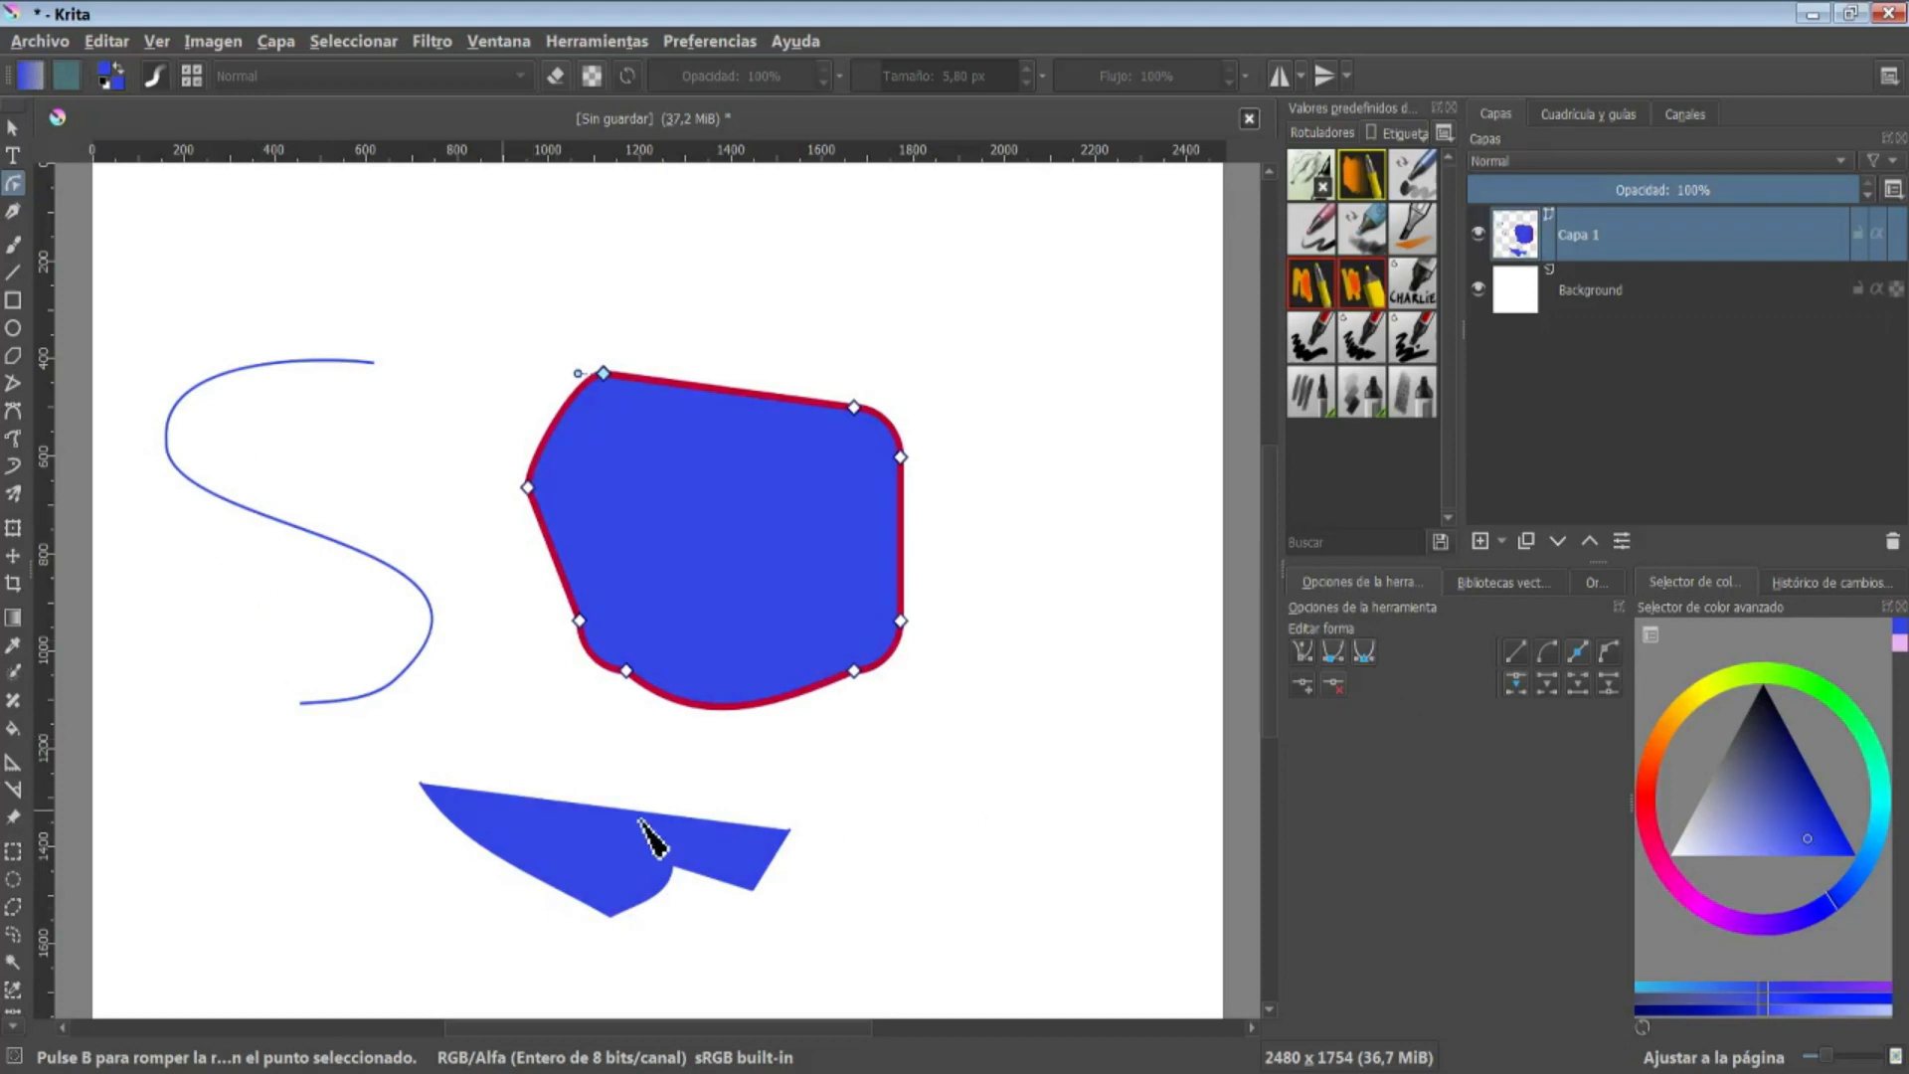
Convert the vector layer Capa 1 to a paint layer
left_click(288, 42)
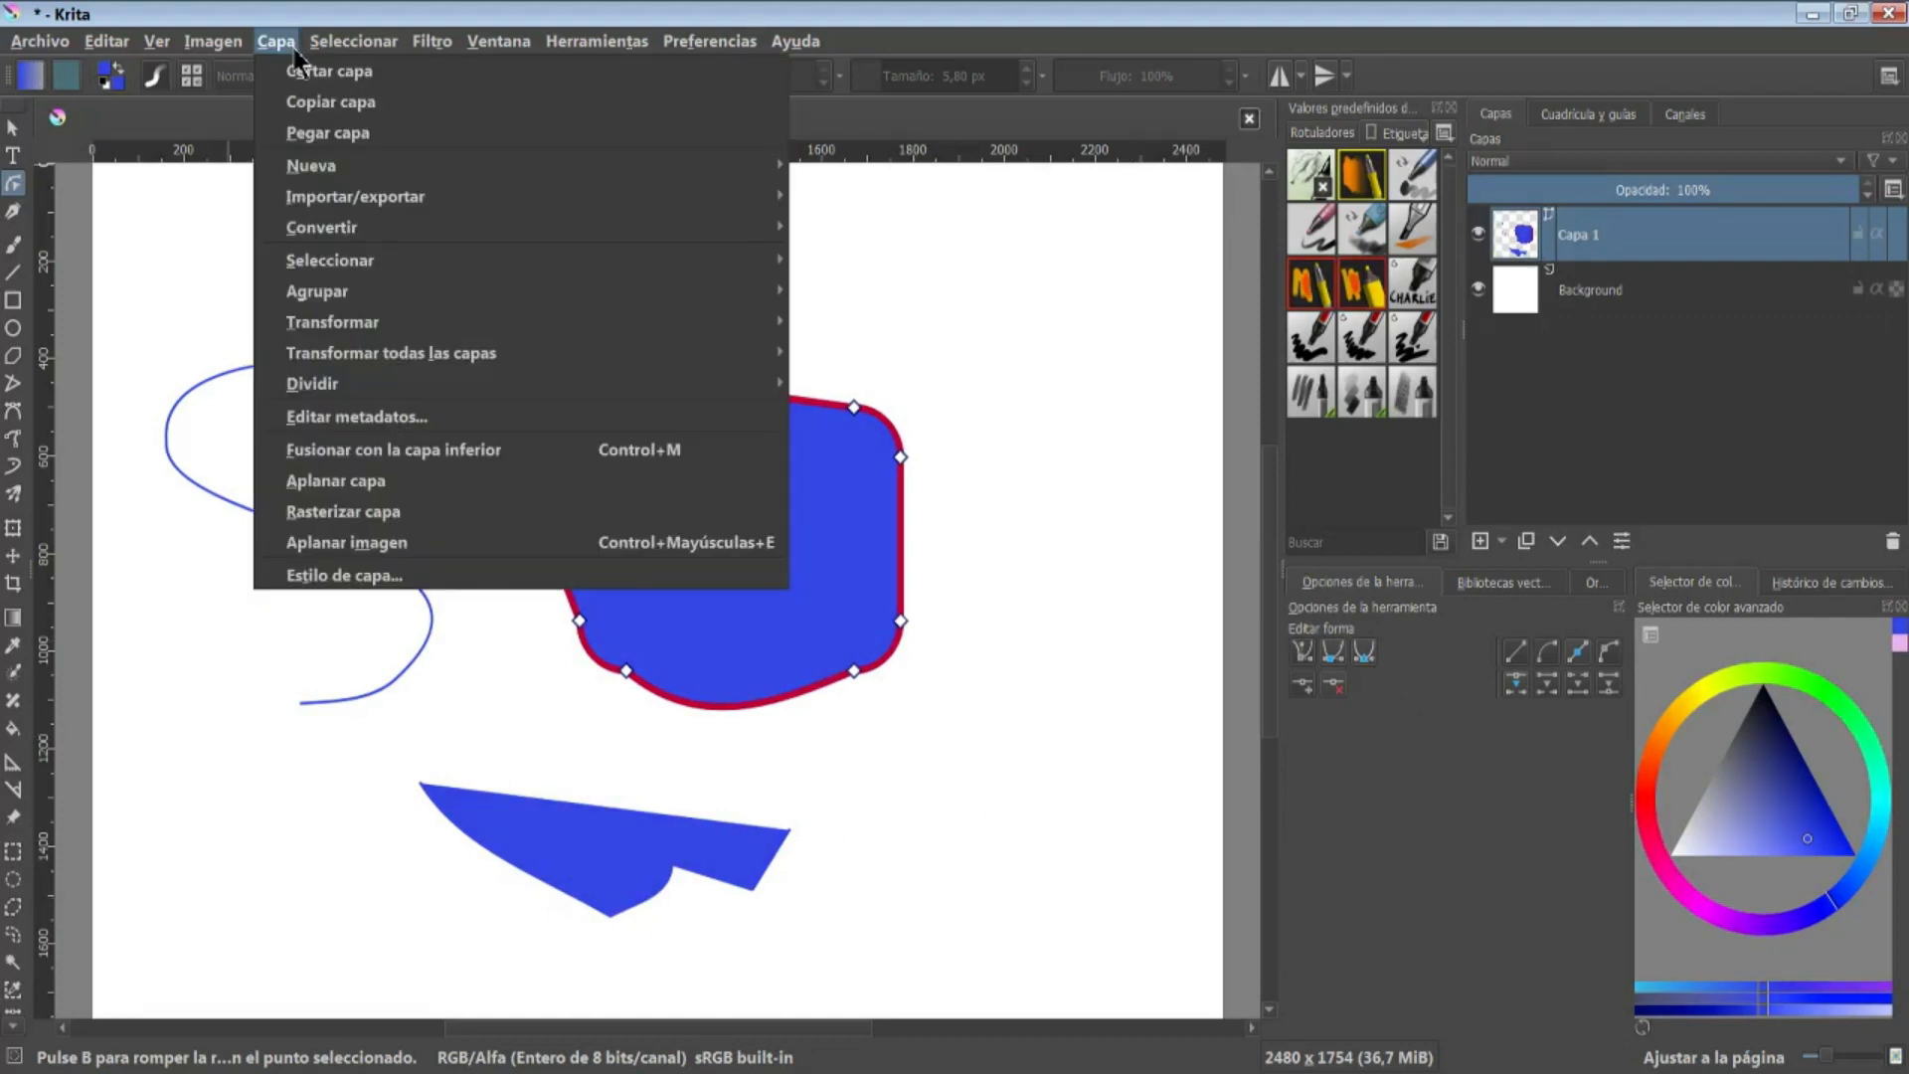
mouse_move(514, 204)
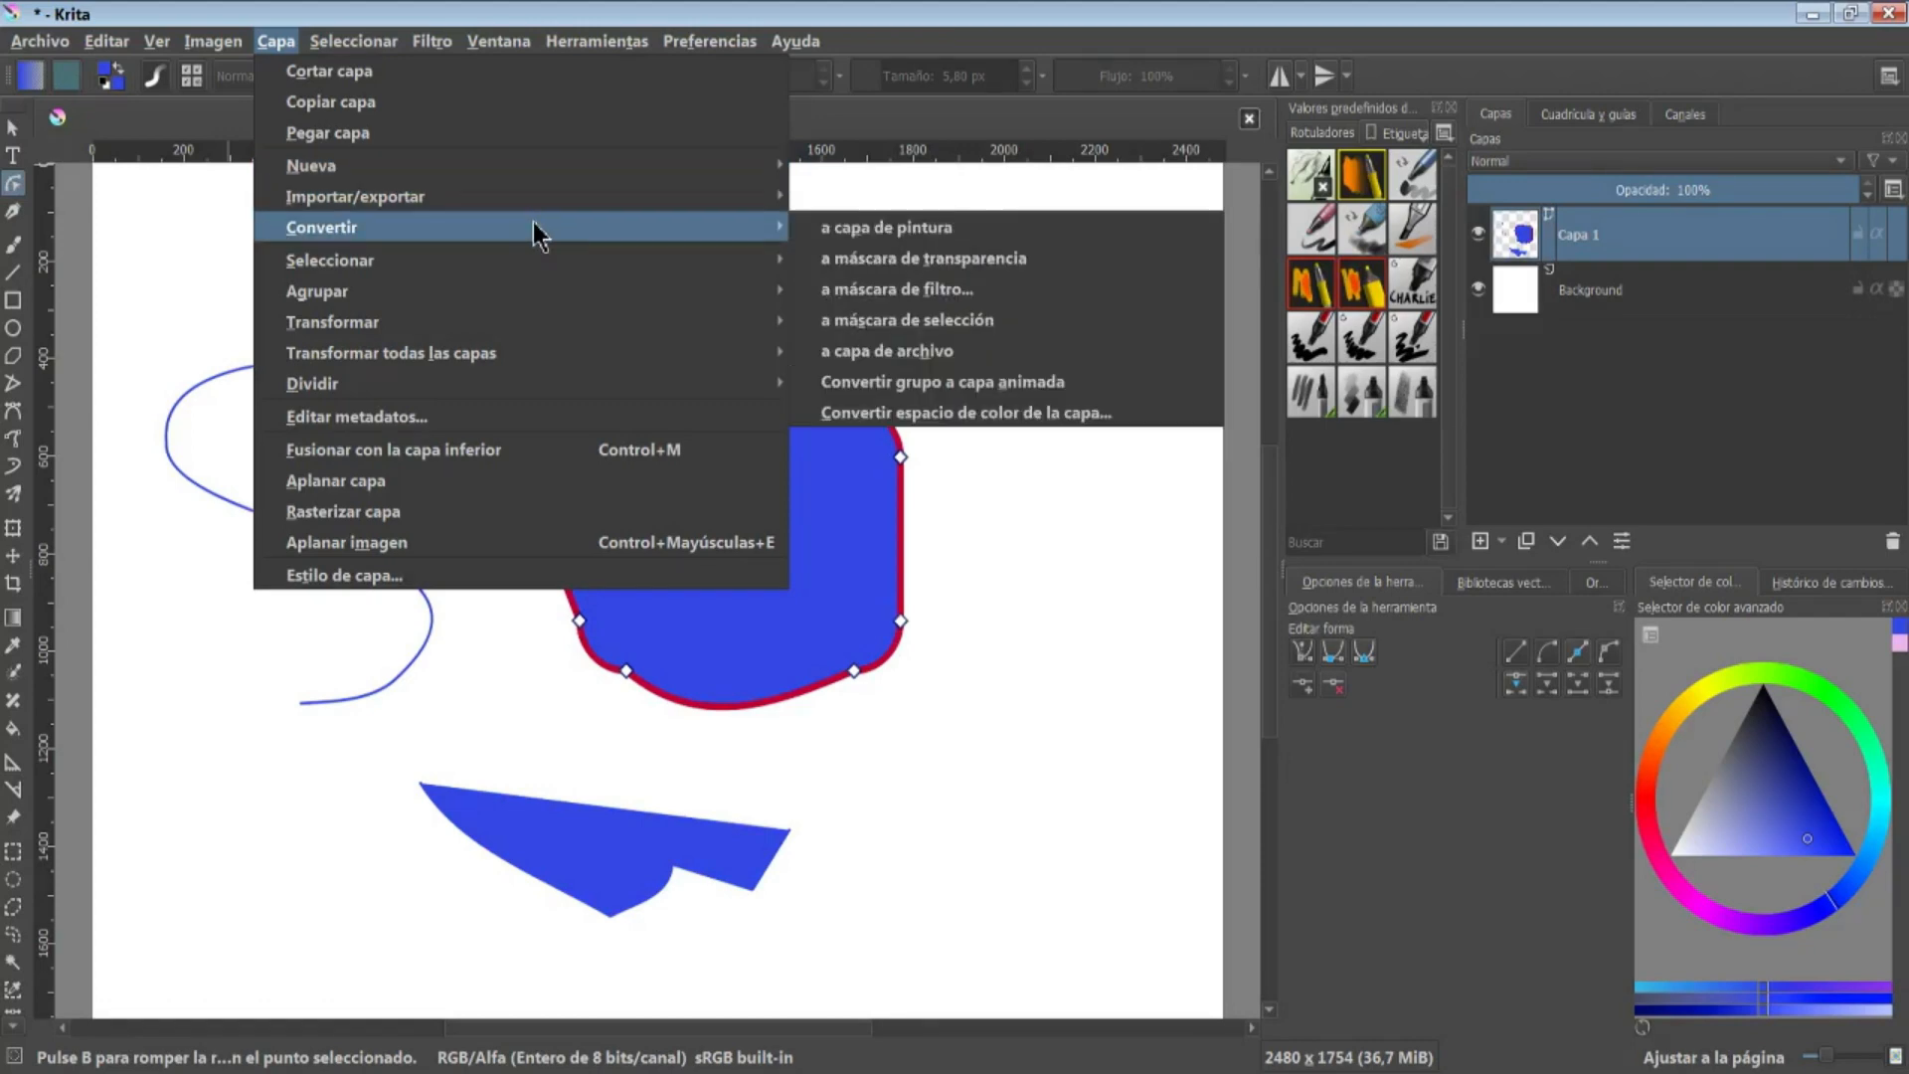
left_click(1006, 233)
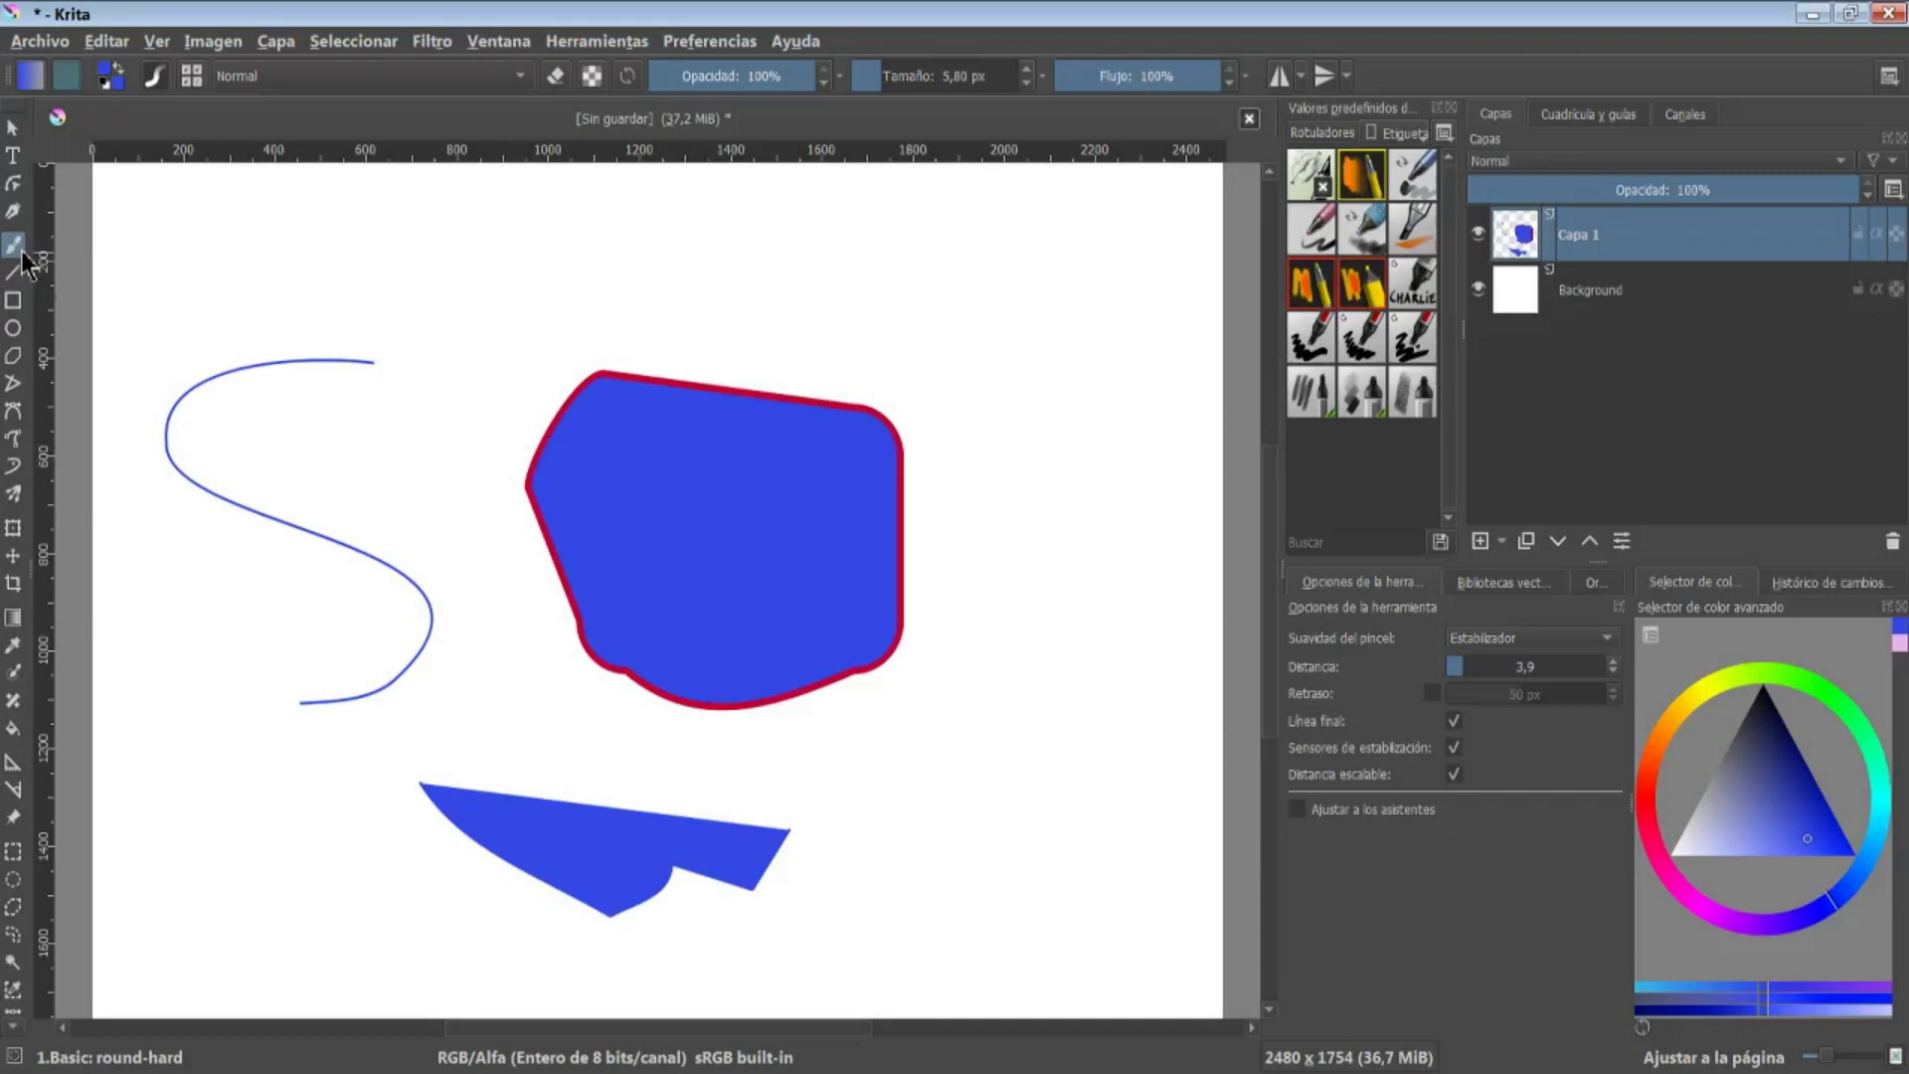
Test the converted layer with a brush stroke, undo the stroke, and try the shape editing and shape selection tools on it
mouse_move(457, 285)
left_mouse_down()
mouse_move(527, 318)
mouse_move(666, 275)
mouse_move(562, 254)
left_mouse_up()
key("ctrl+z")
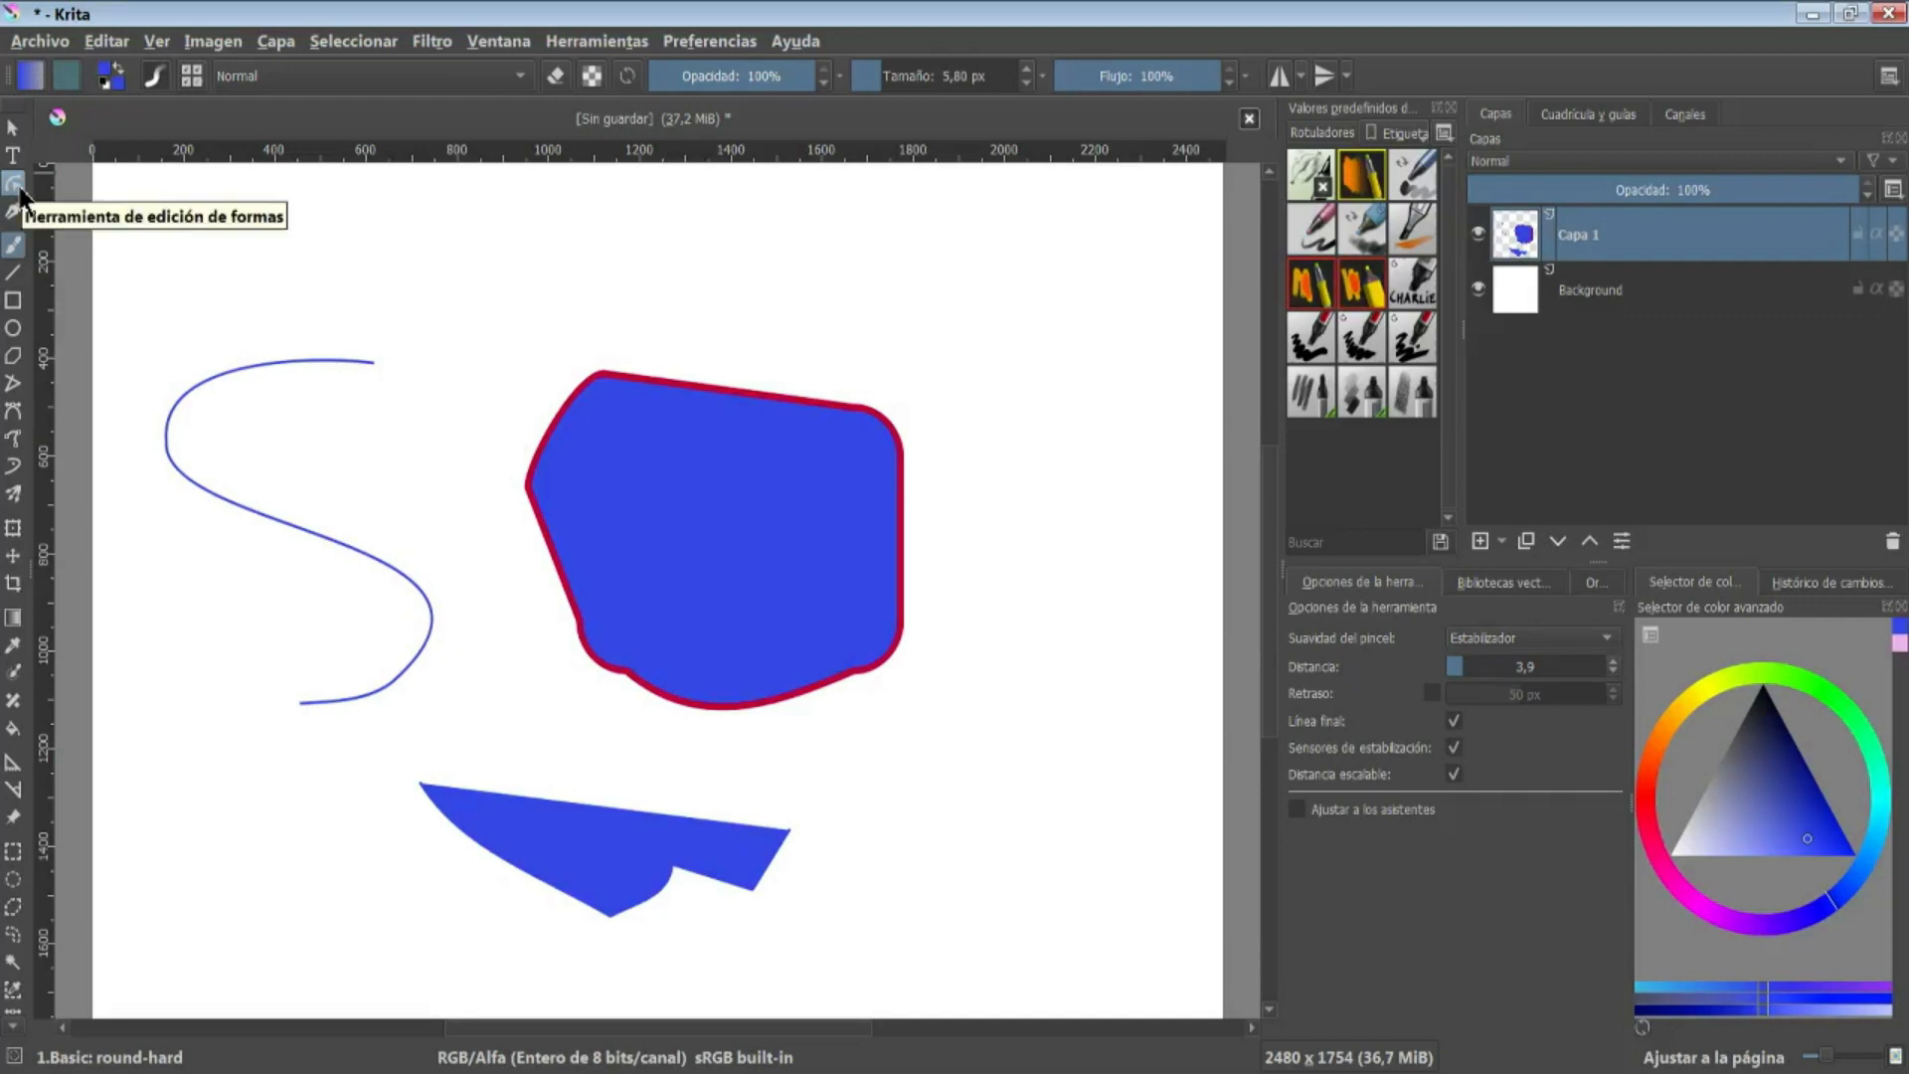
left_click(16, 185)
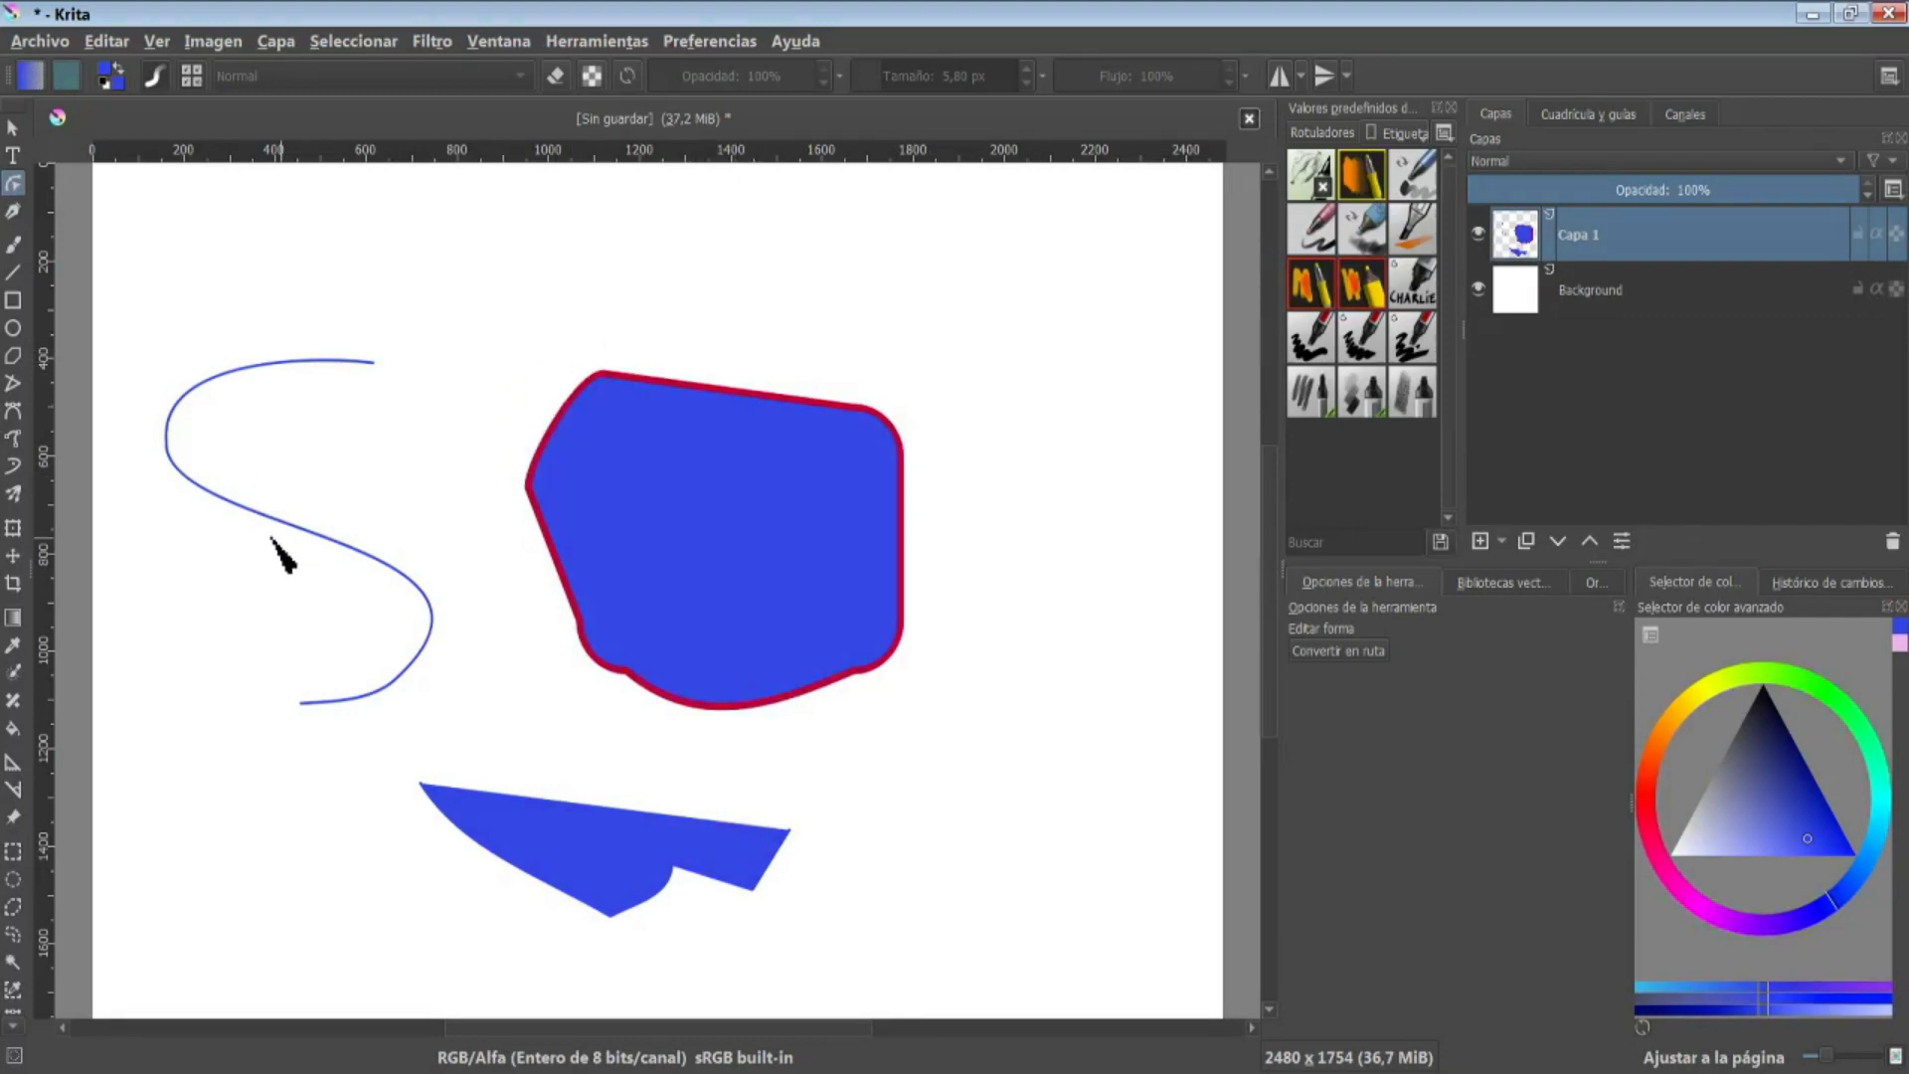
left_click(13, 127)
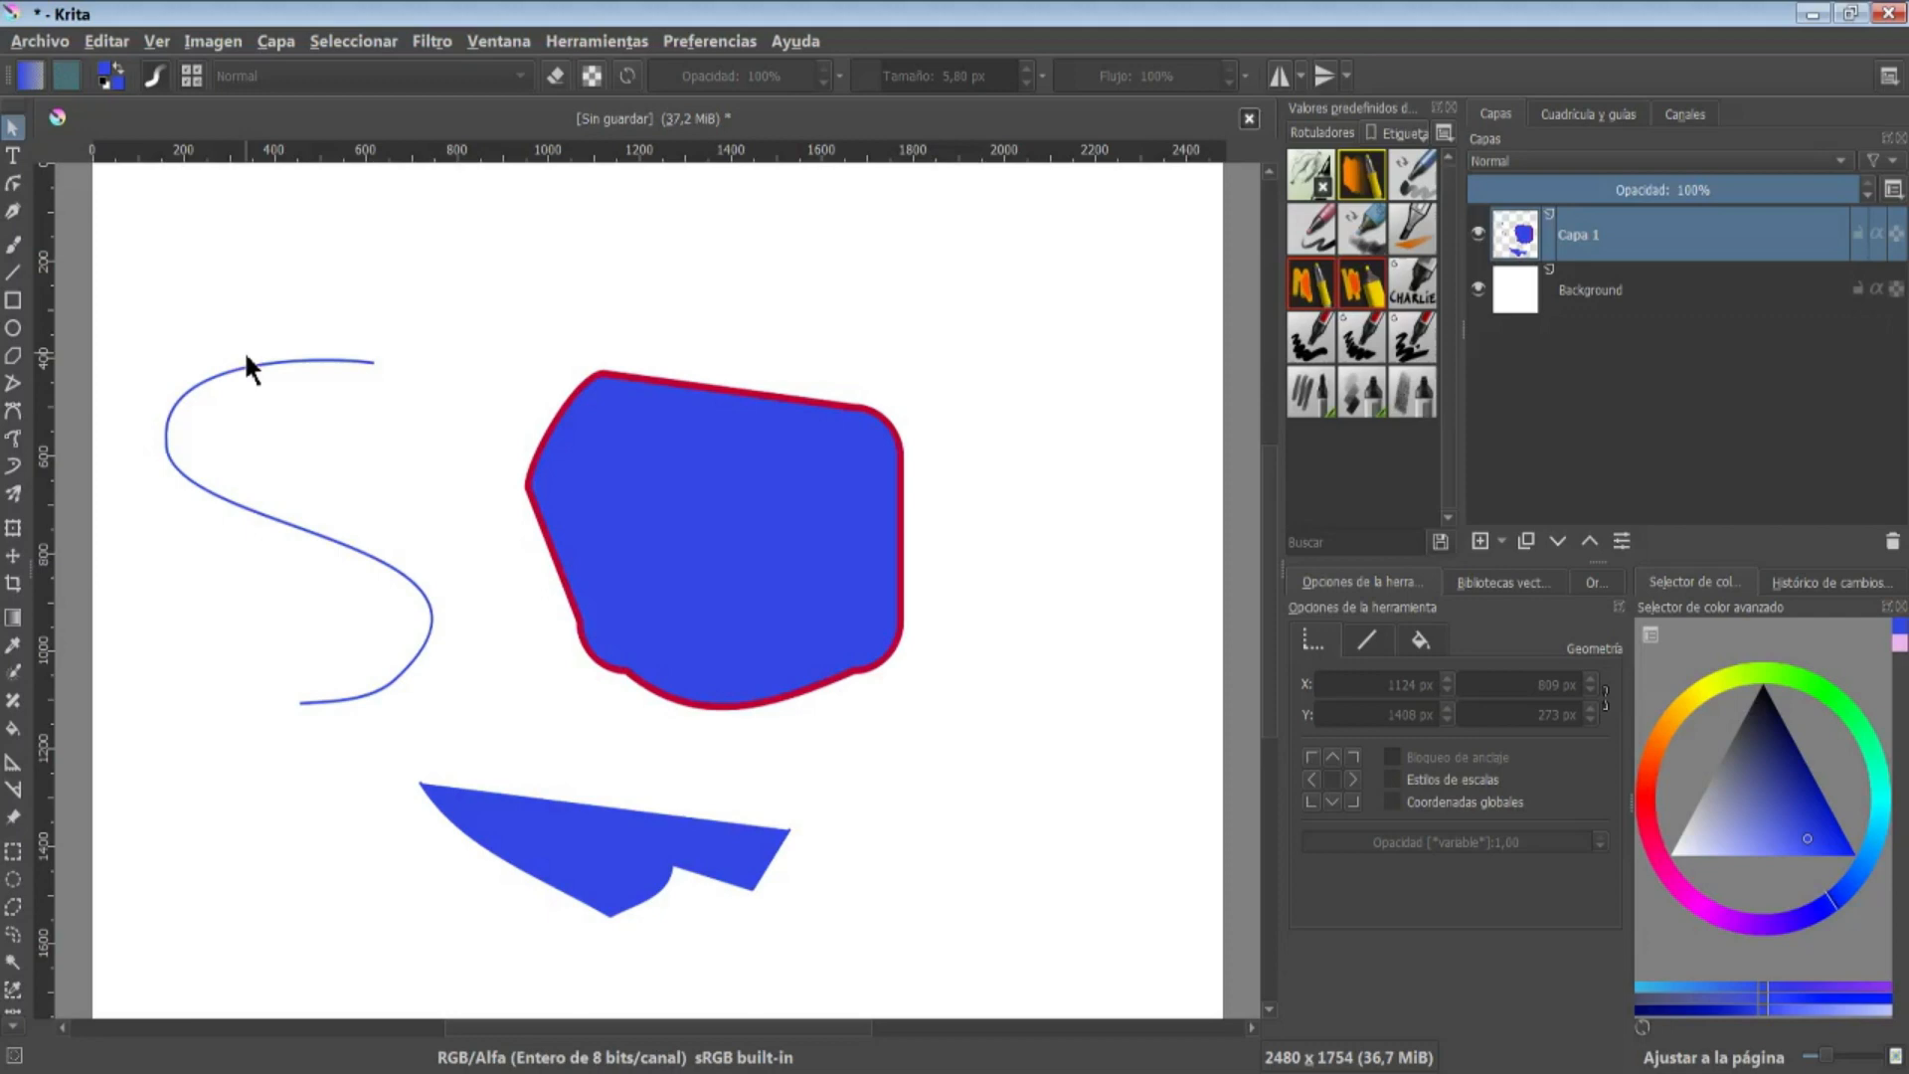
key("b")
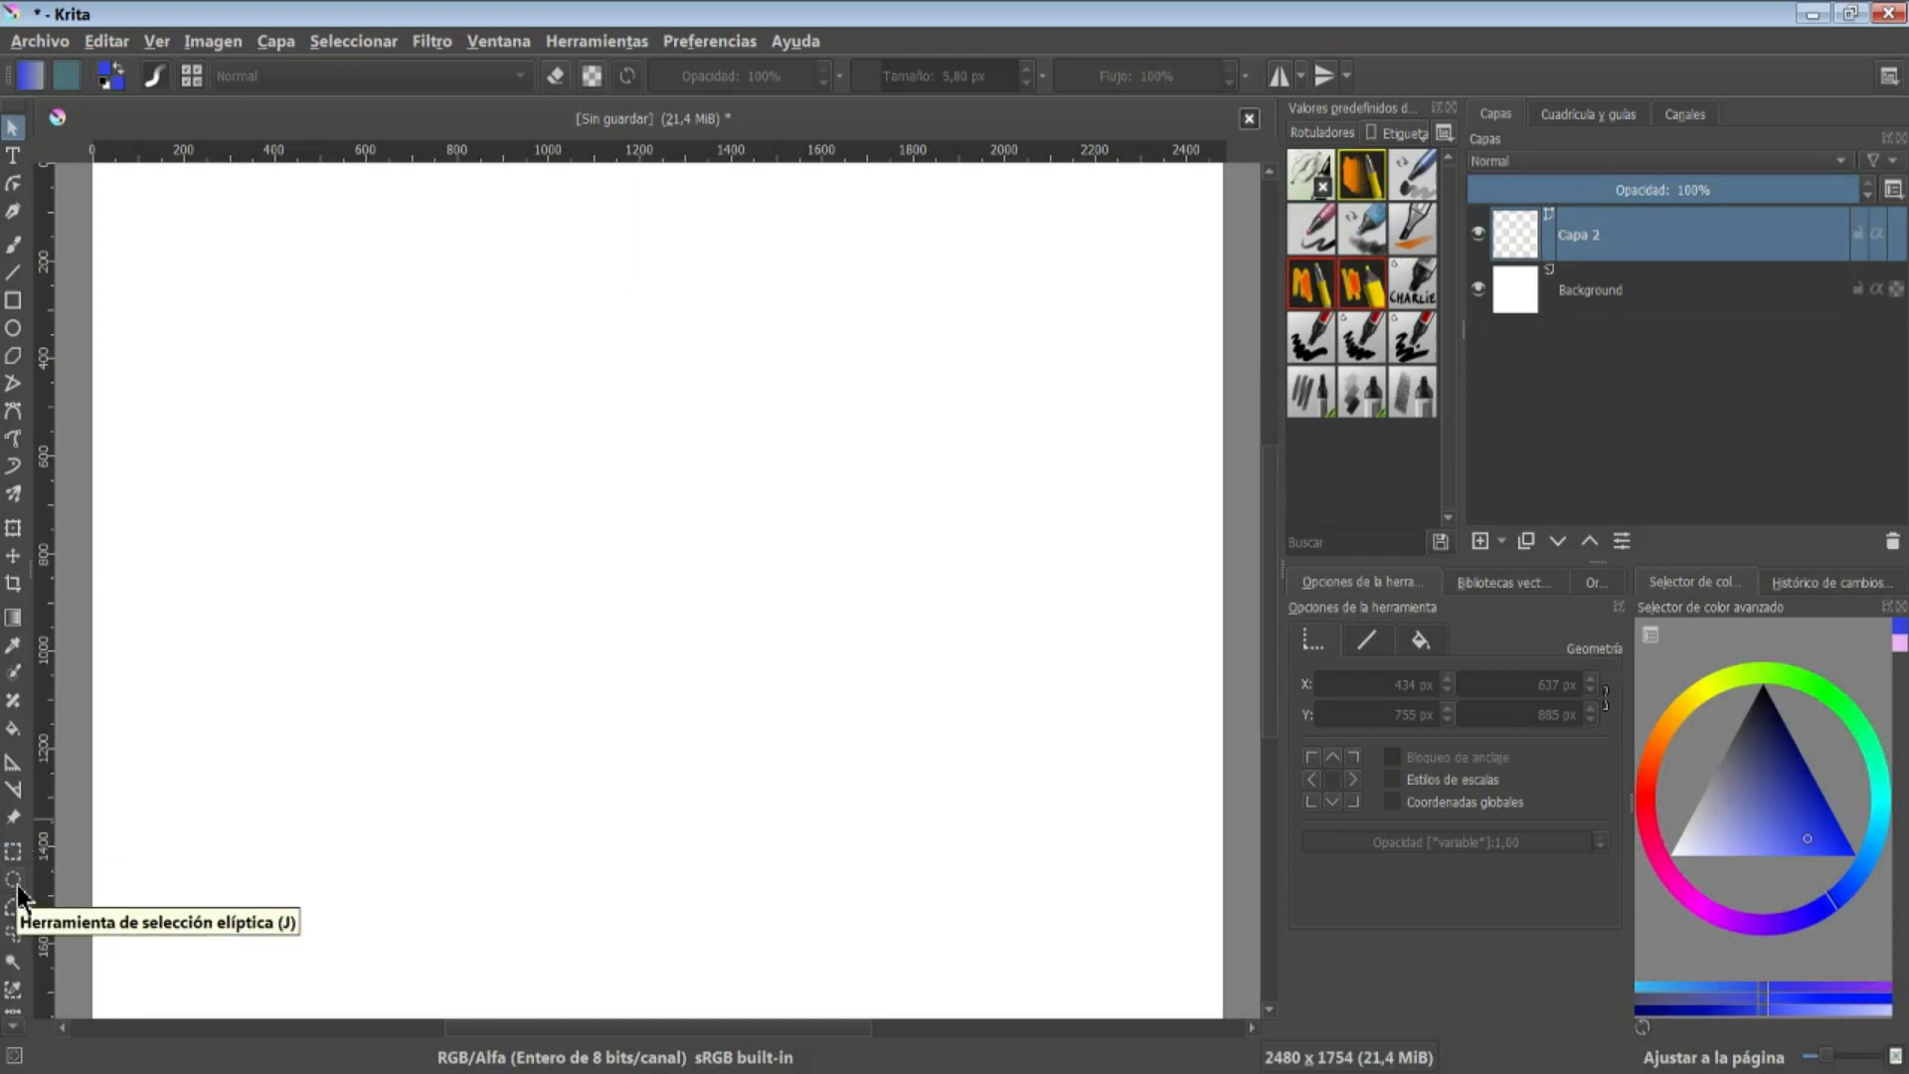
Draw a rectangular vector selection about 1150 × 720 px on the vector layer Capa 2 and convert it to a shape
left_click(13, 851)
left_click_drag(344, 454, 872, 807)
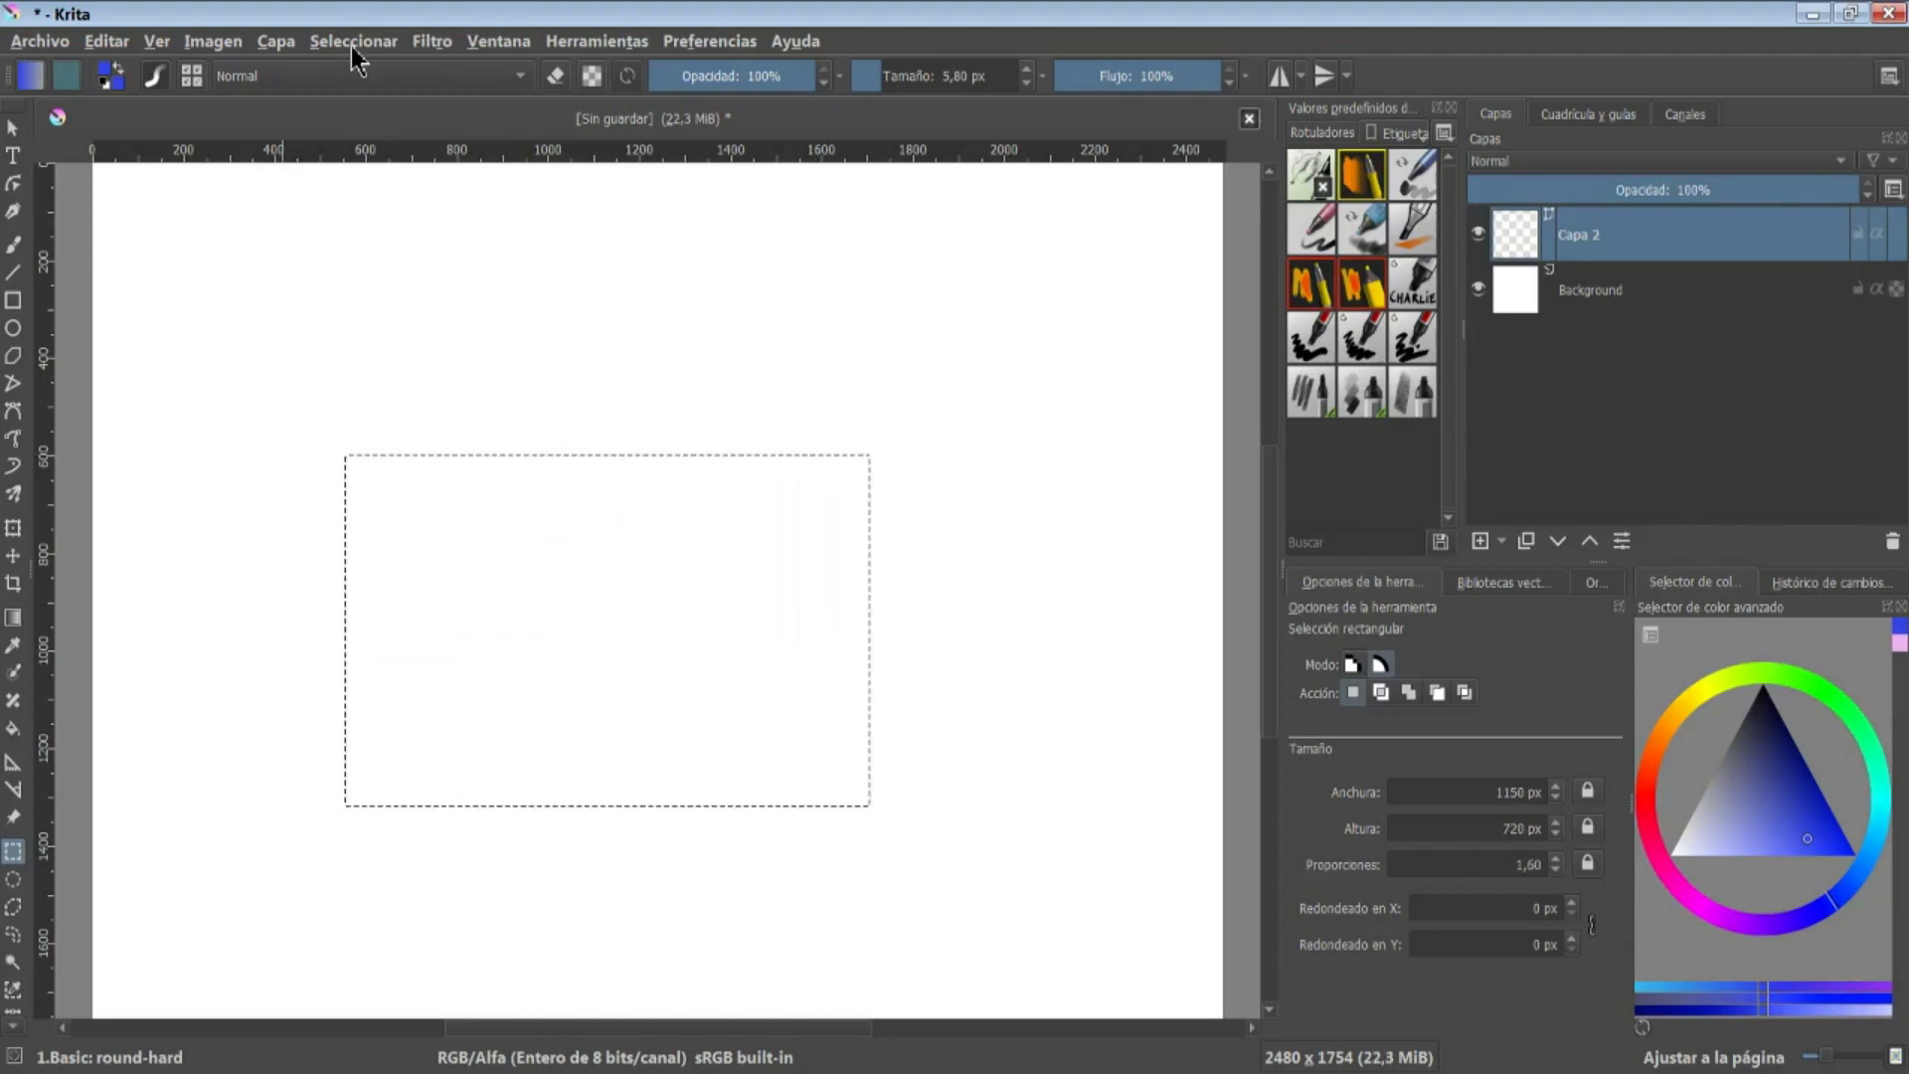
left_click(353, 48)
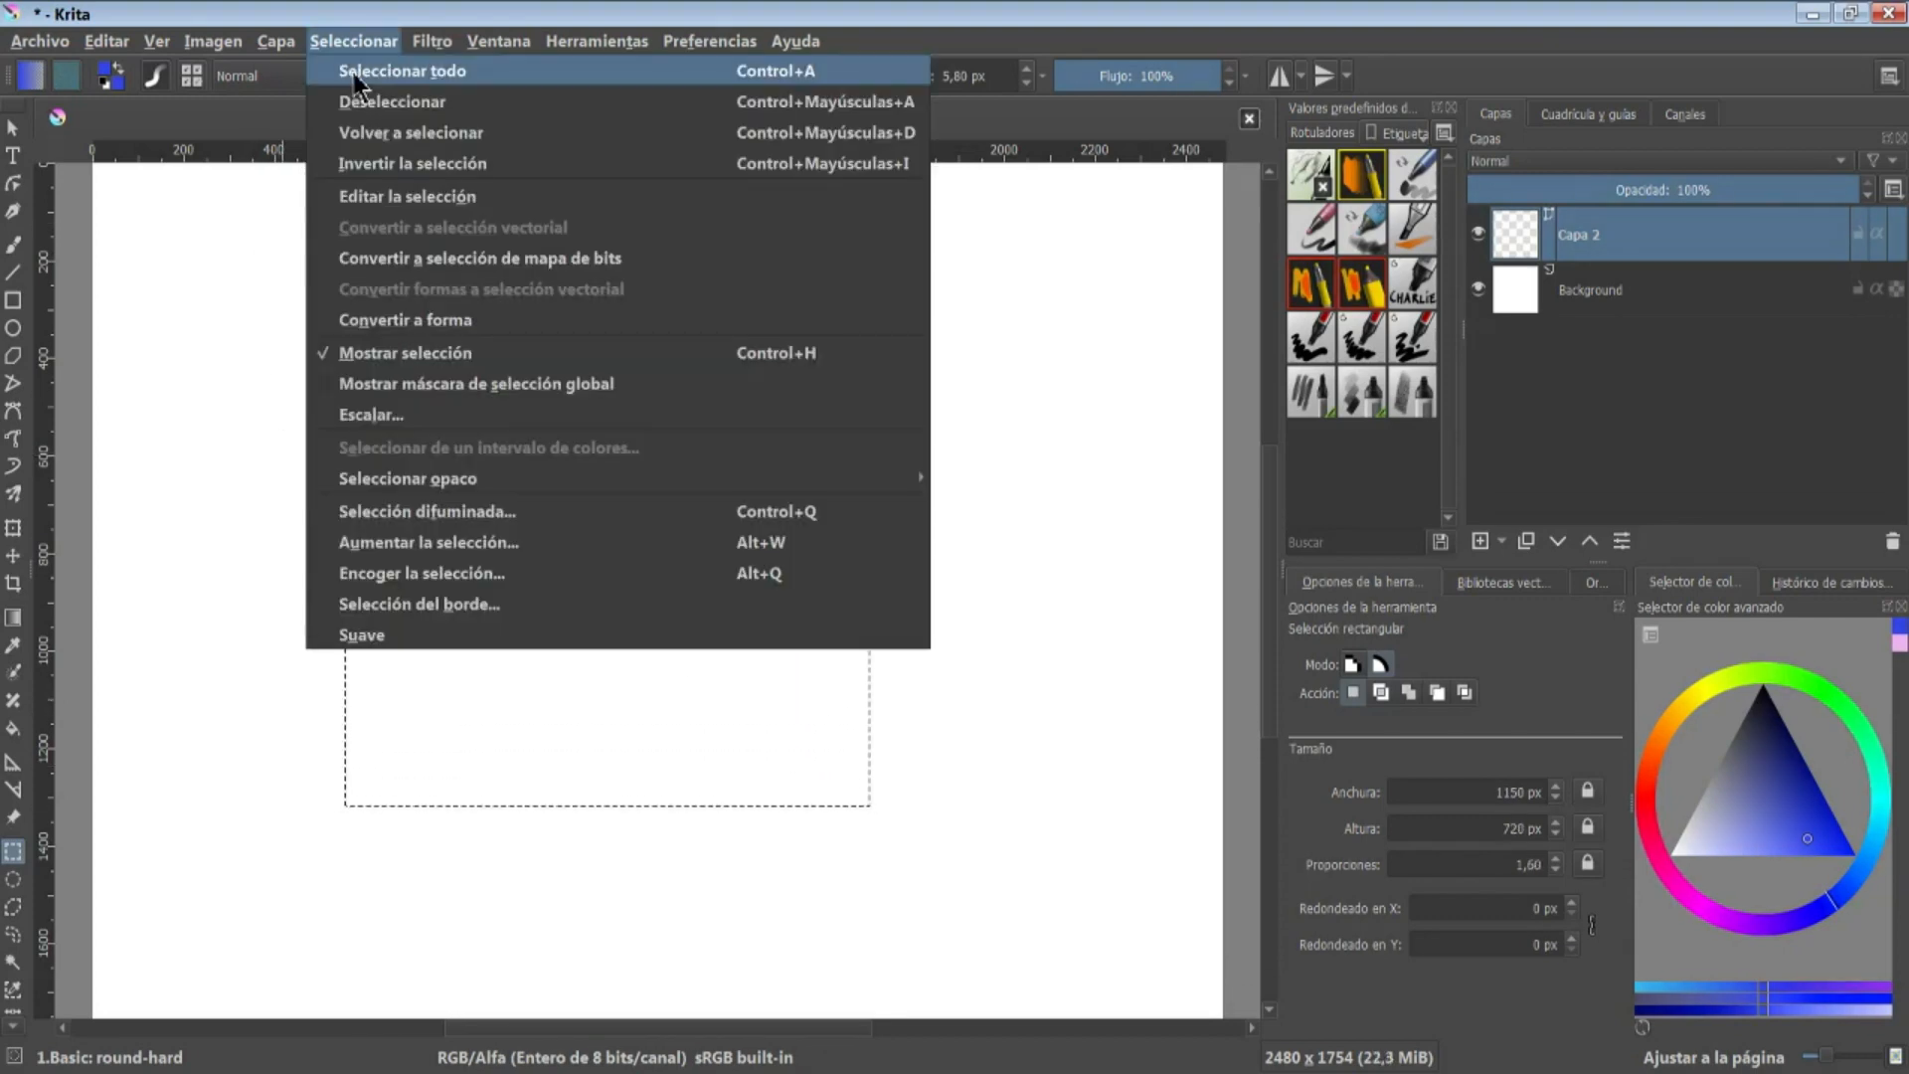
left_click(378, 322)
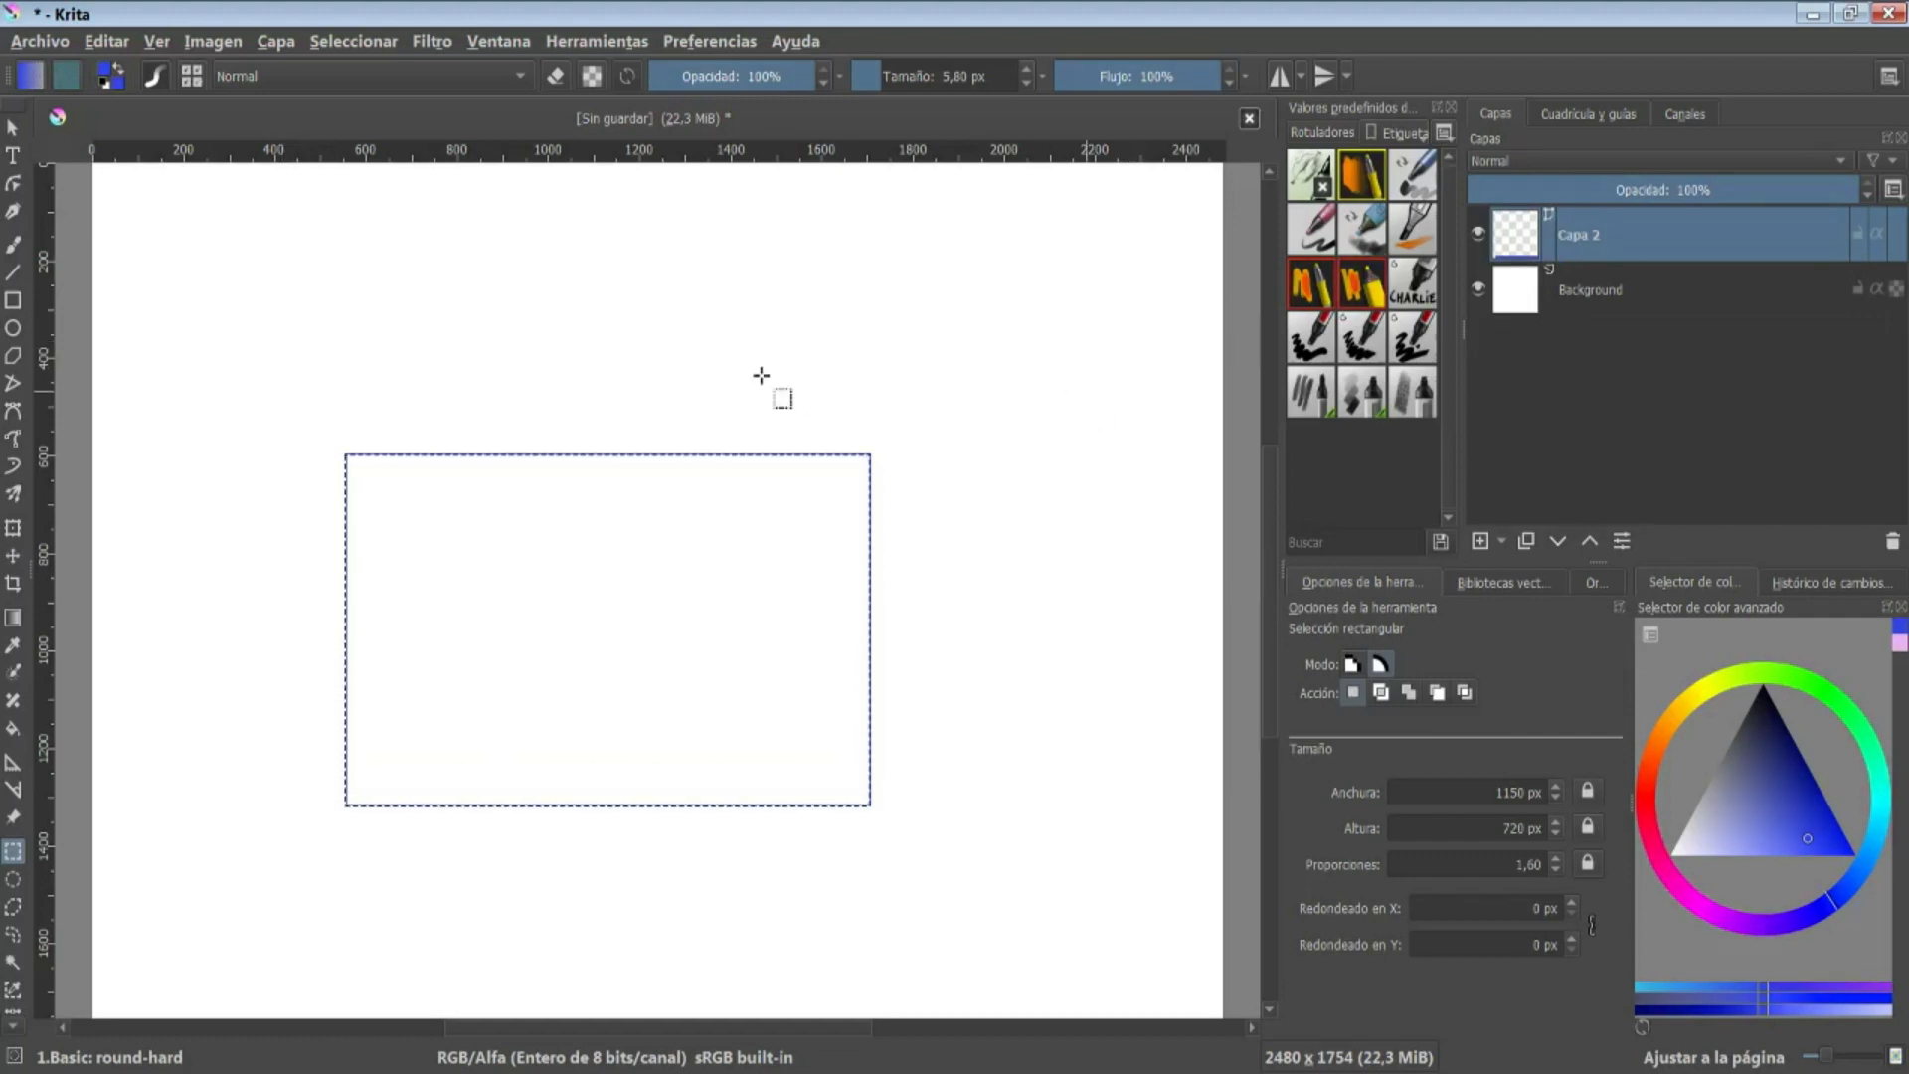
Select the converted rectangle and lower its upper edge to reduce its height to about 677 px
left_click(11, 127)
left_click(347, 469)
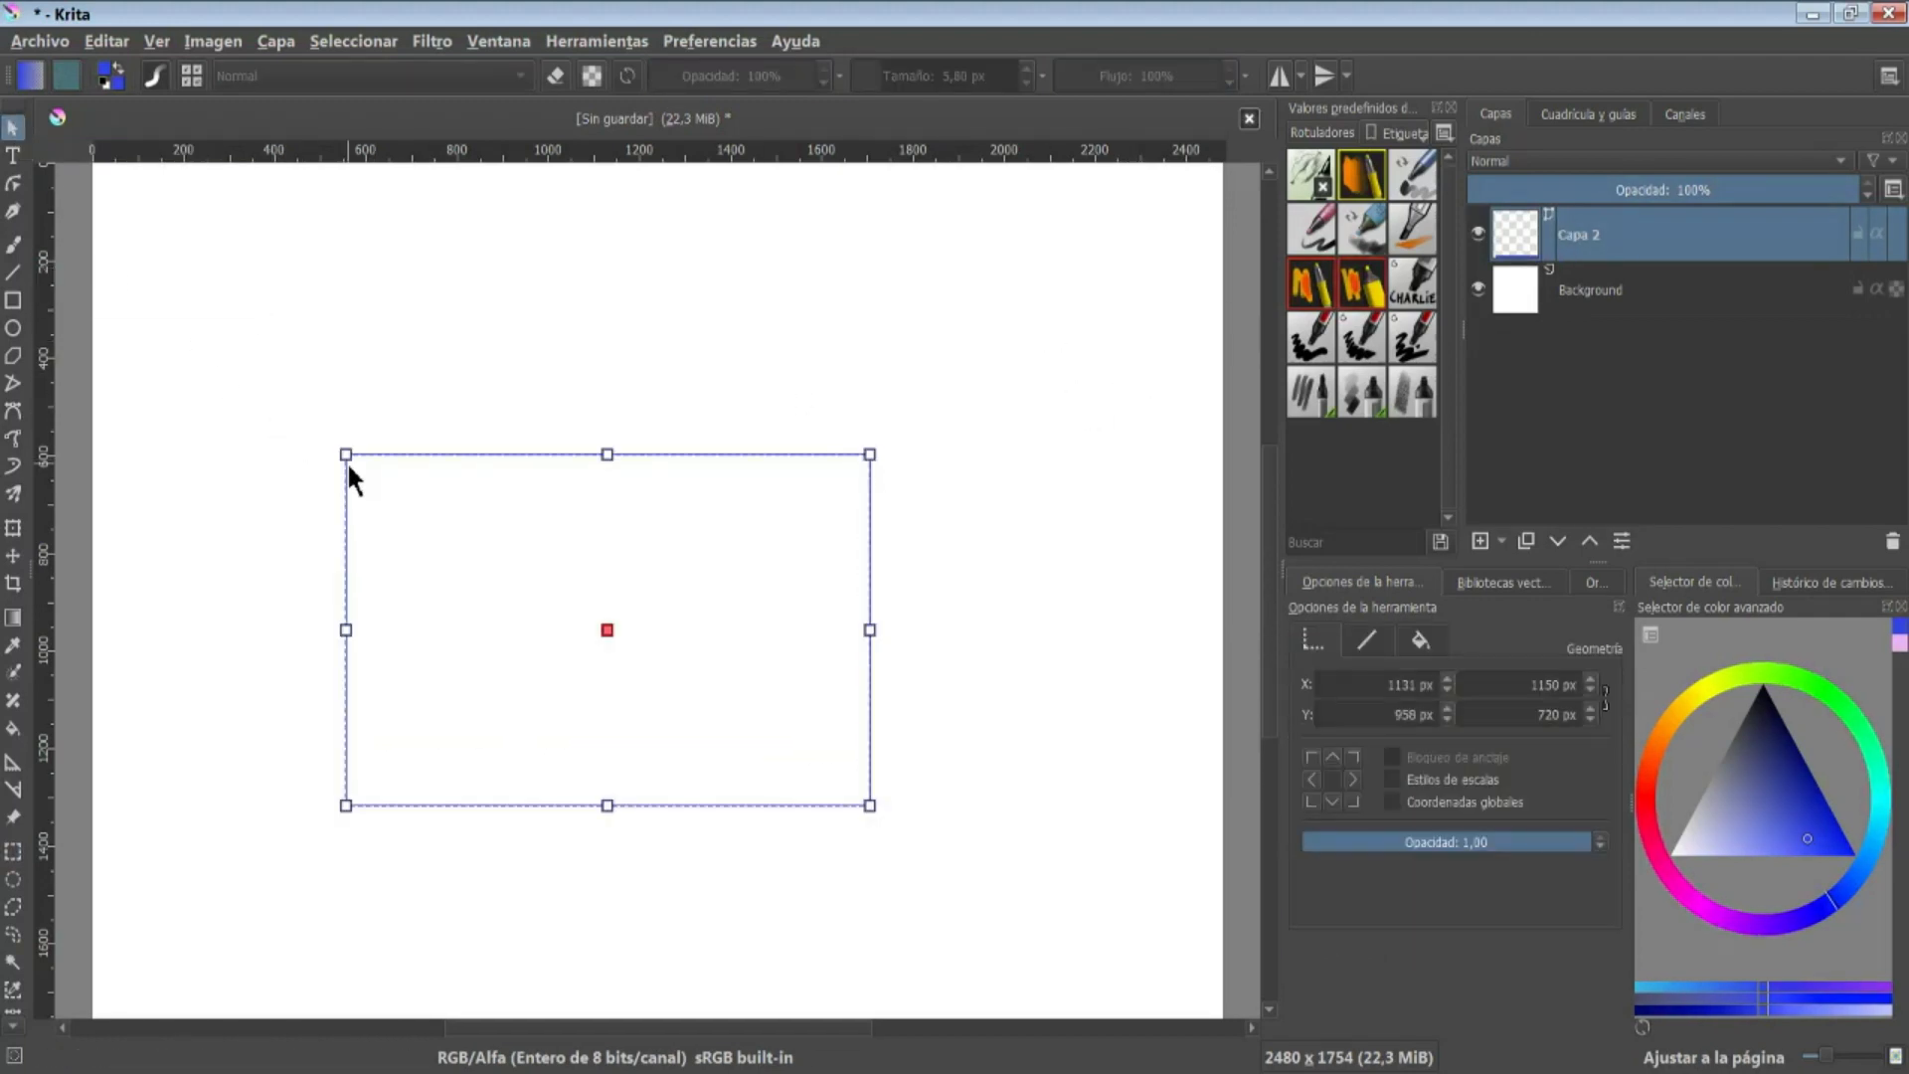
mouse_move(611, 461)
left_mouse_down()
mouse_move(606, 475)
mouse_move(607, 438)
mouse_move(605, 527)
mouse_move(609, 455)
mouse_move(606, 476)
left_mouse_up()
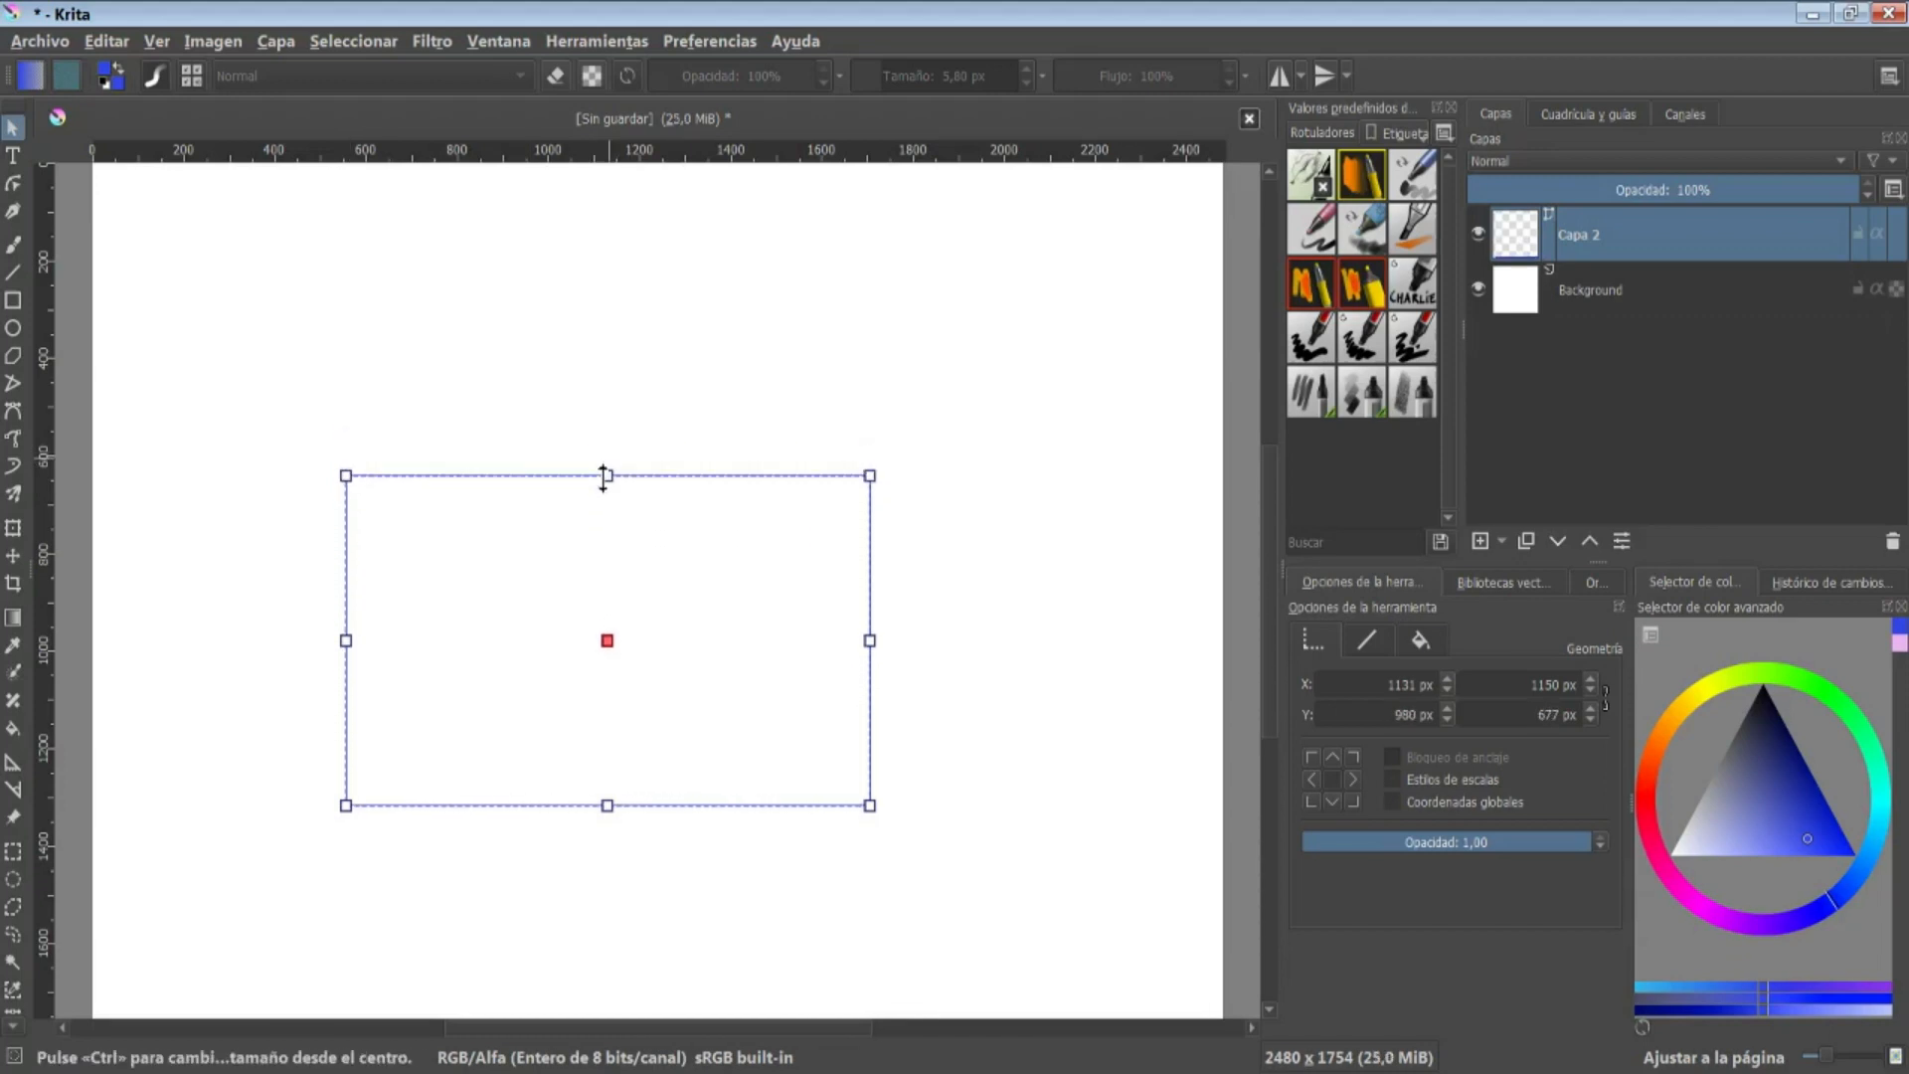
Edit the rectangle's path, bending its top edge upward into a curve and moving its upper-right node inward
left_click(15, 186)
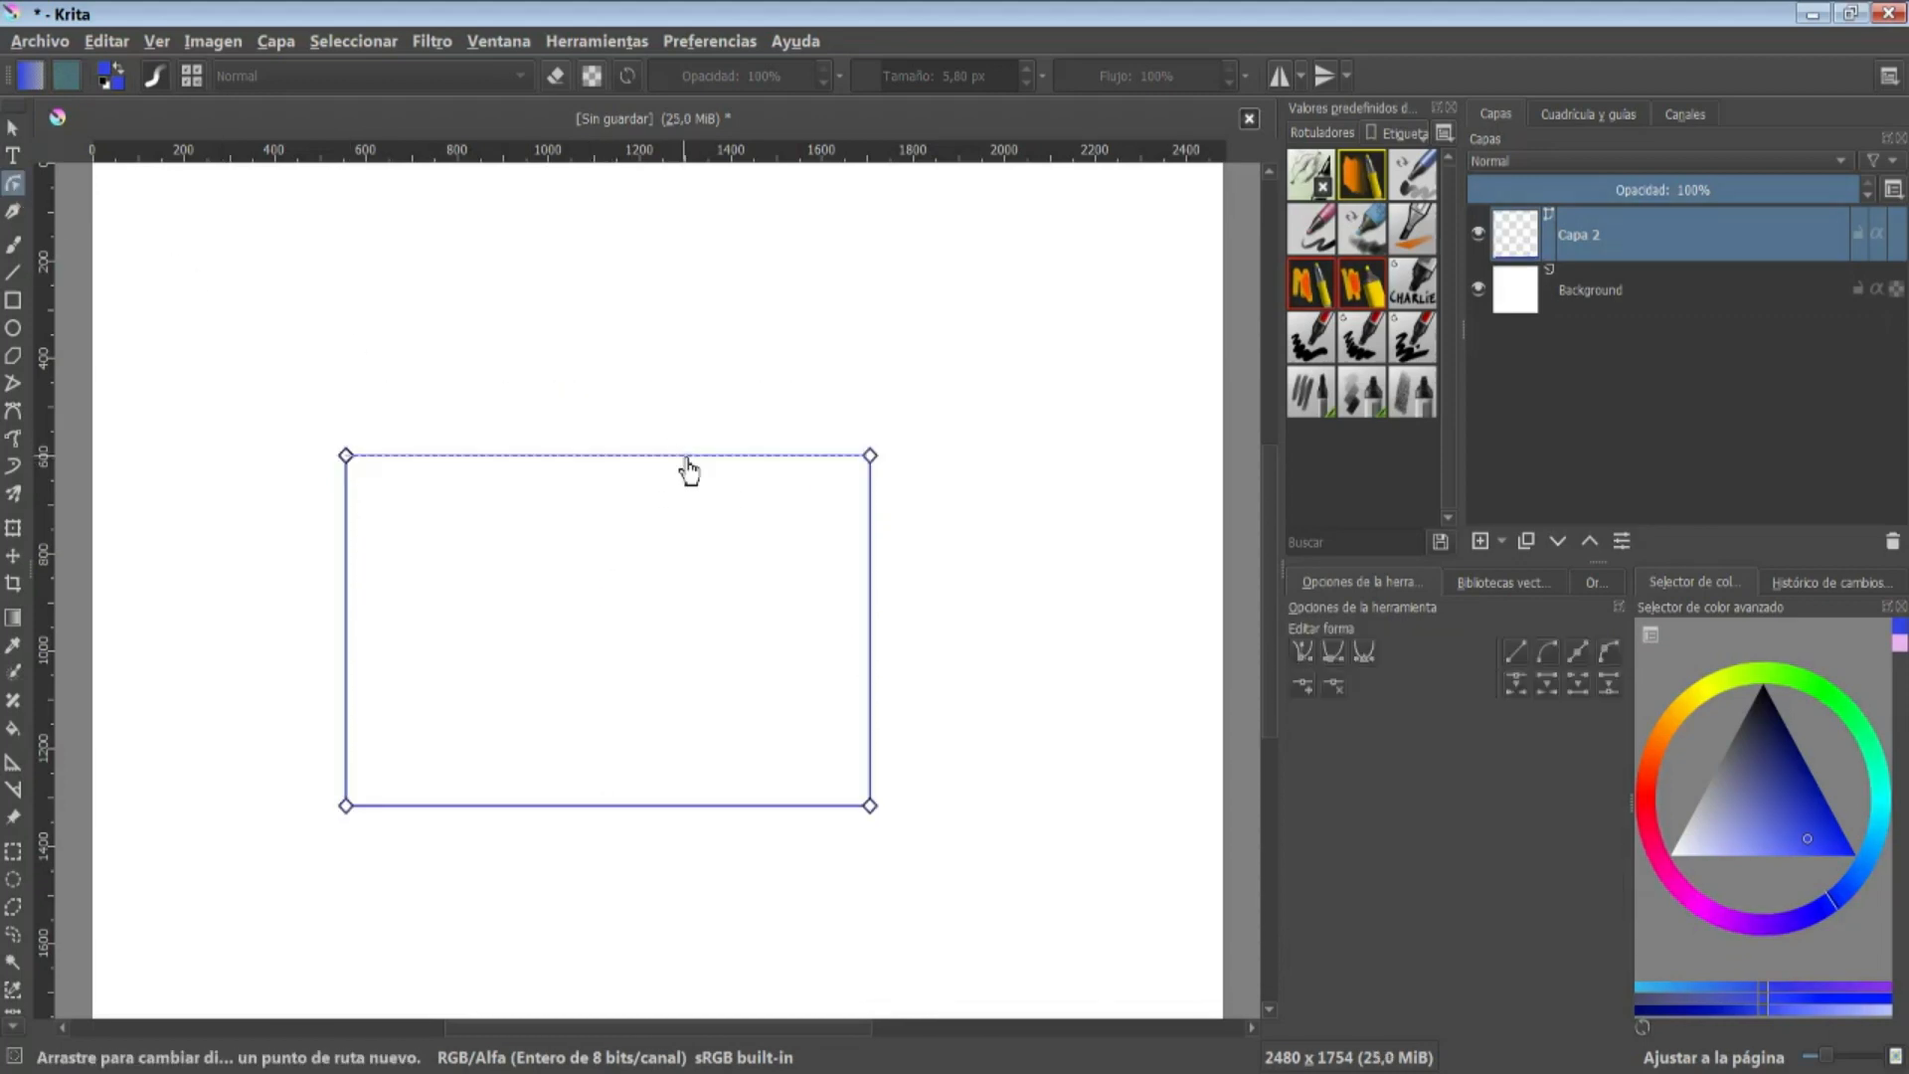
left_click_drag(687, 458, 338, 182)
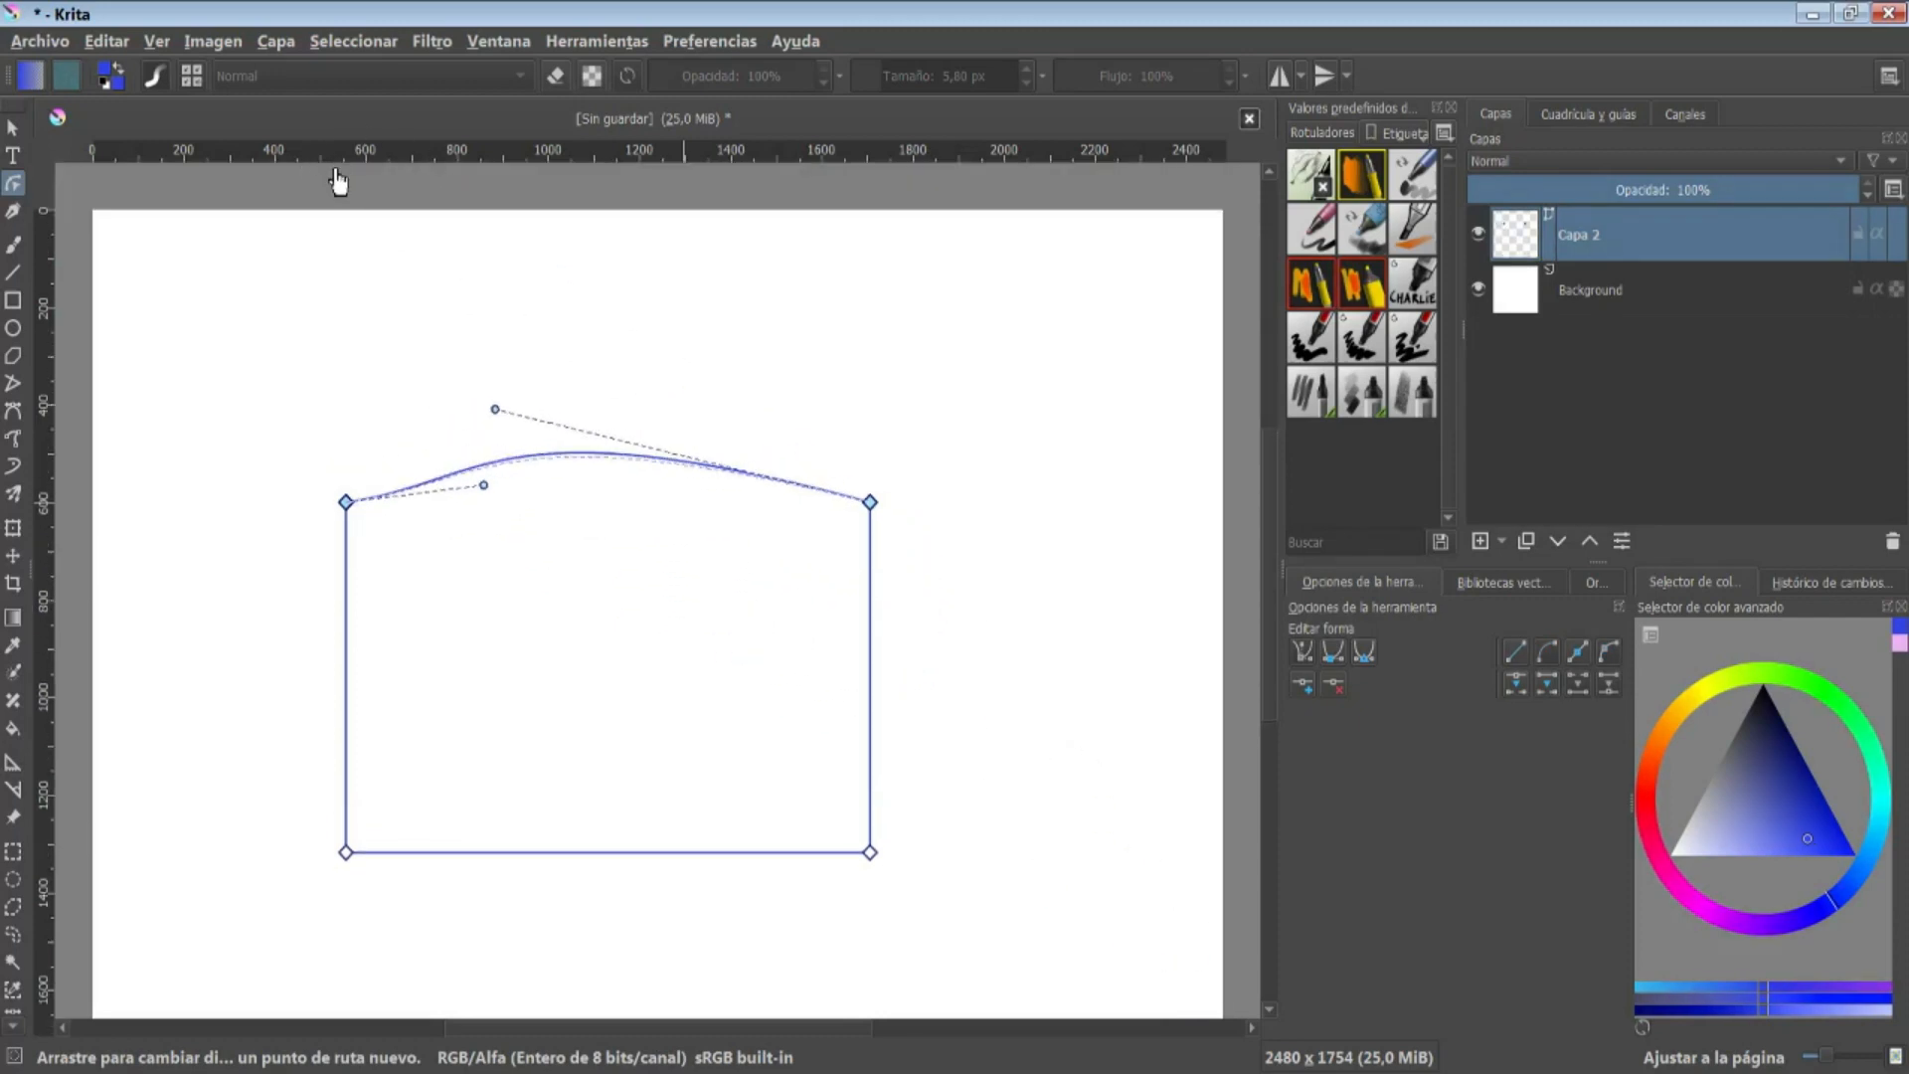
left_click_drag(871, 504, 743, 586)
left_click(853, 527)
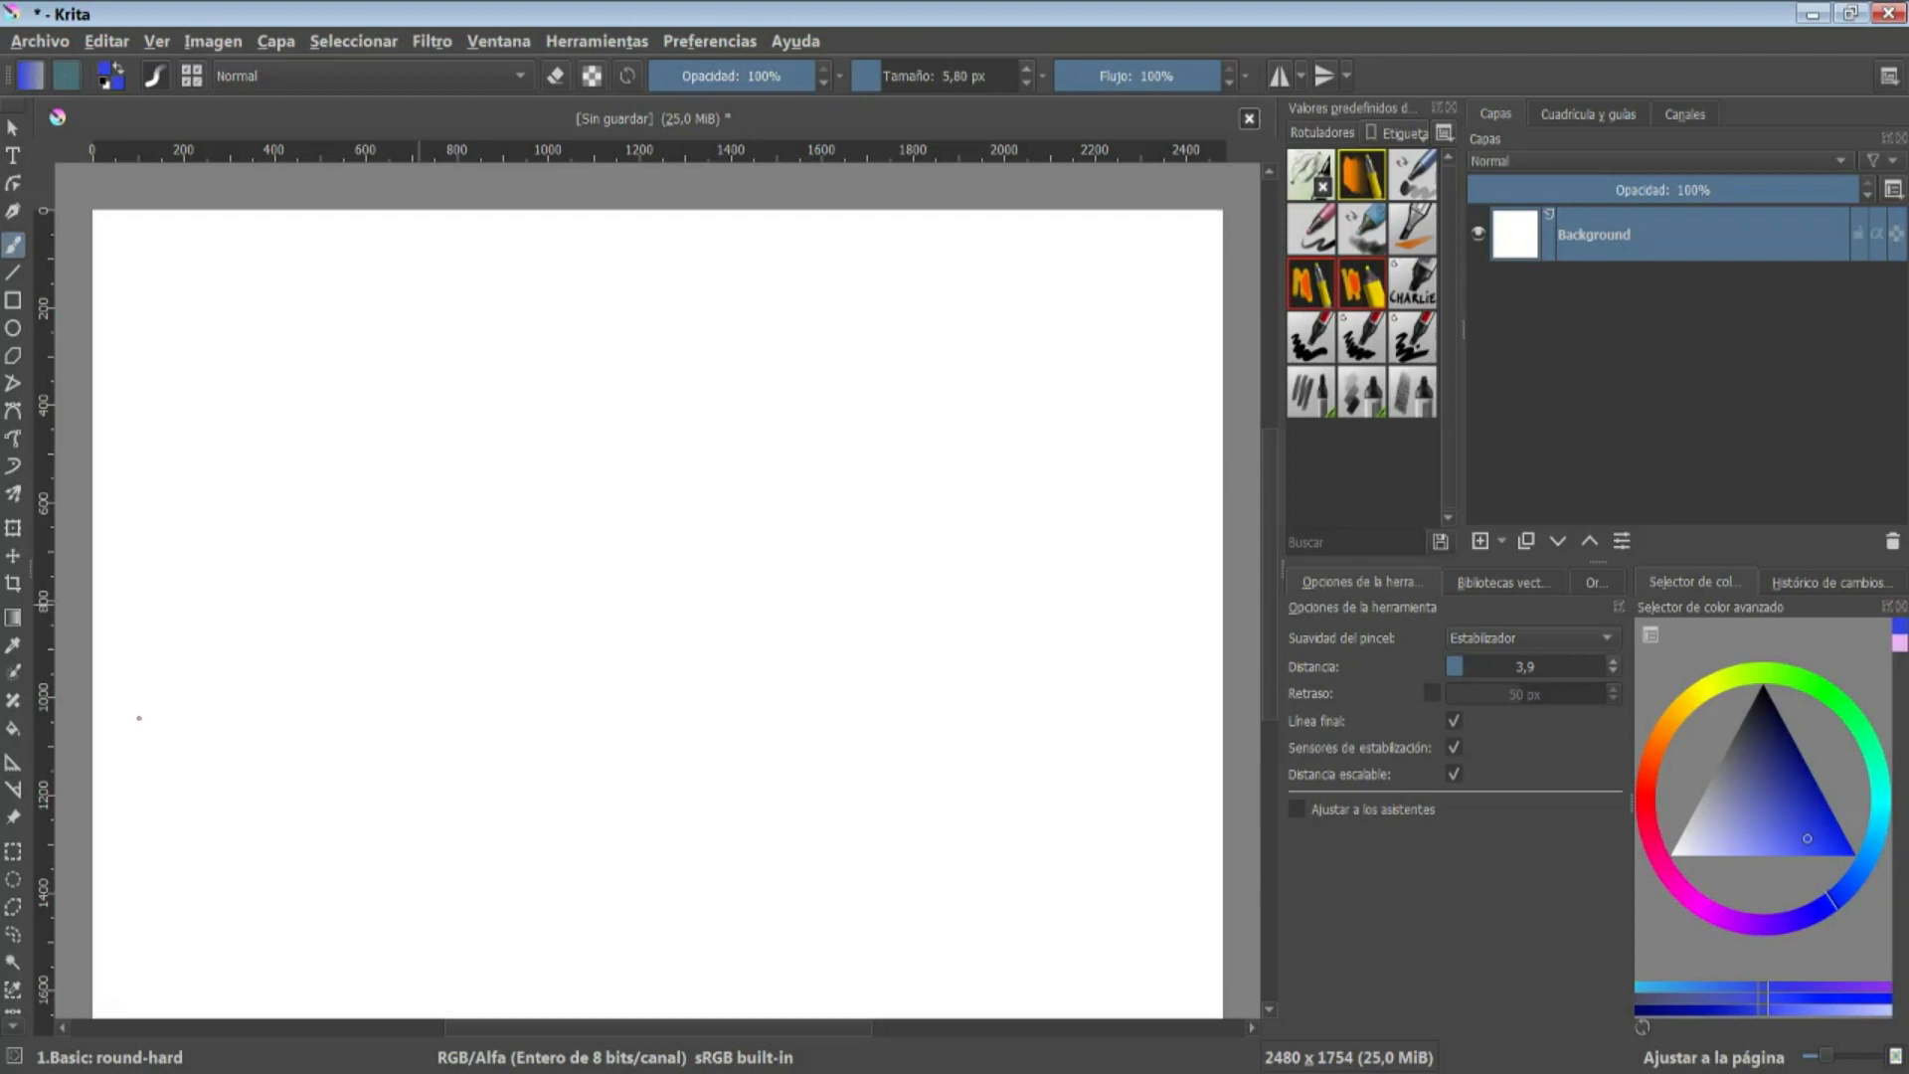
With only the Background layer present, draw an elliptical vector selection about 408 × 1075 px and convert it to a shape
left_click(13, 879)
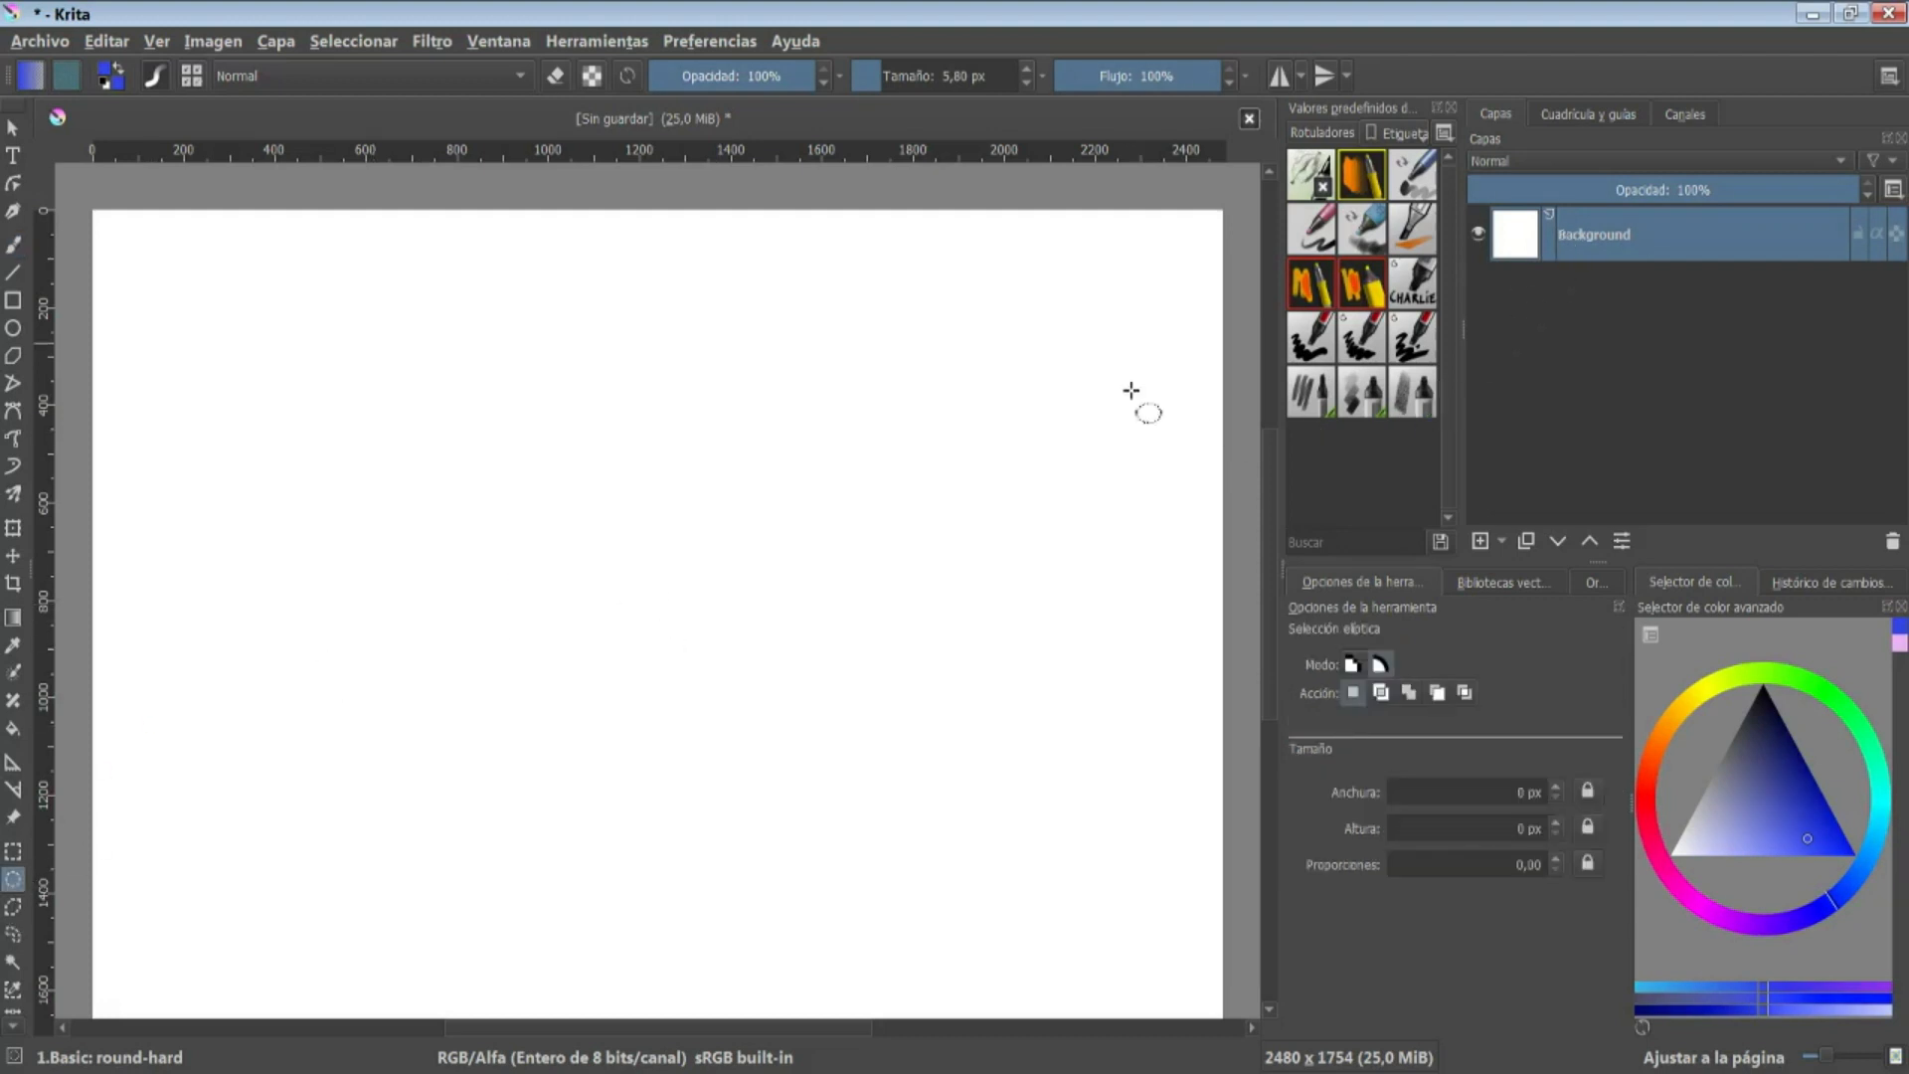
left_click_drag(468, 417, 619, 921)
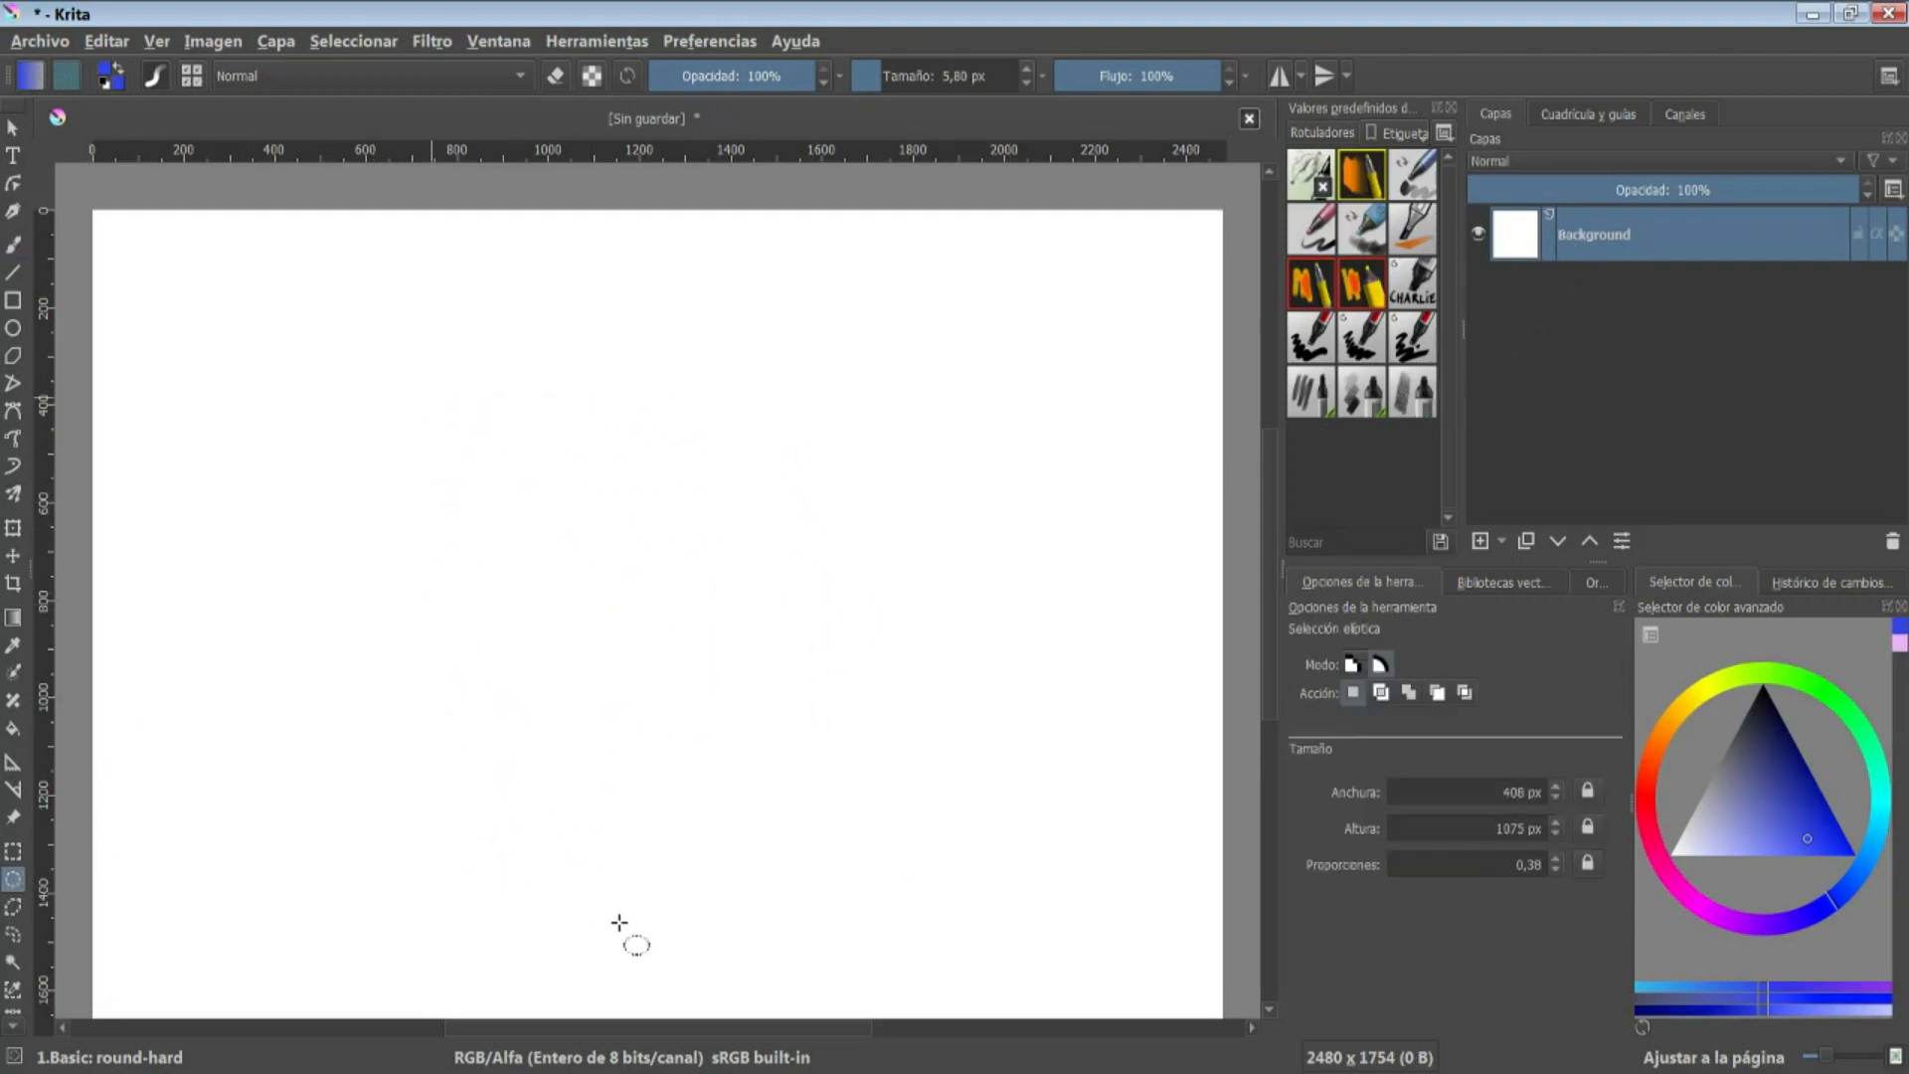
left_click(352, 41)
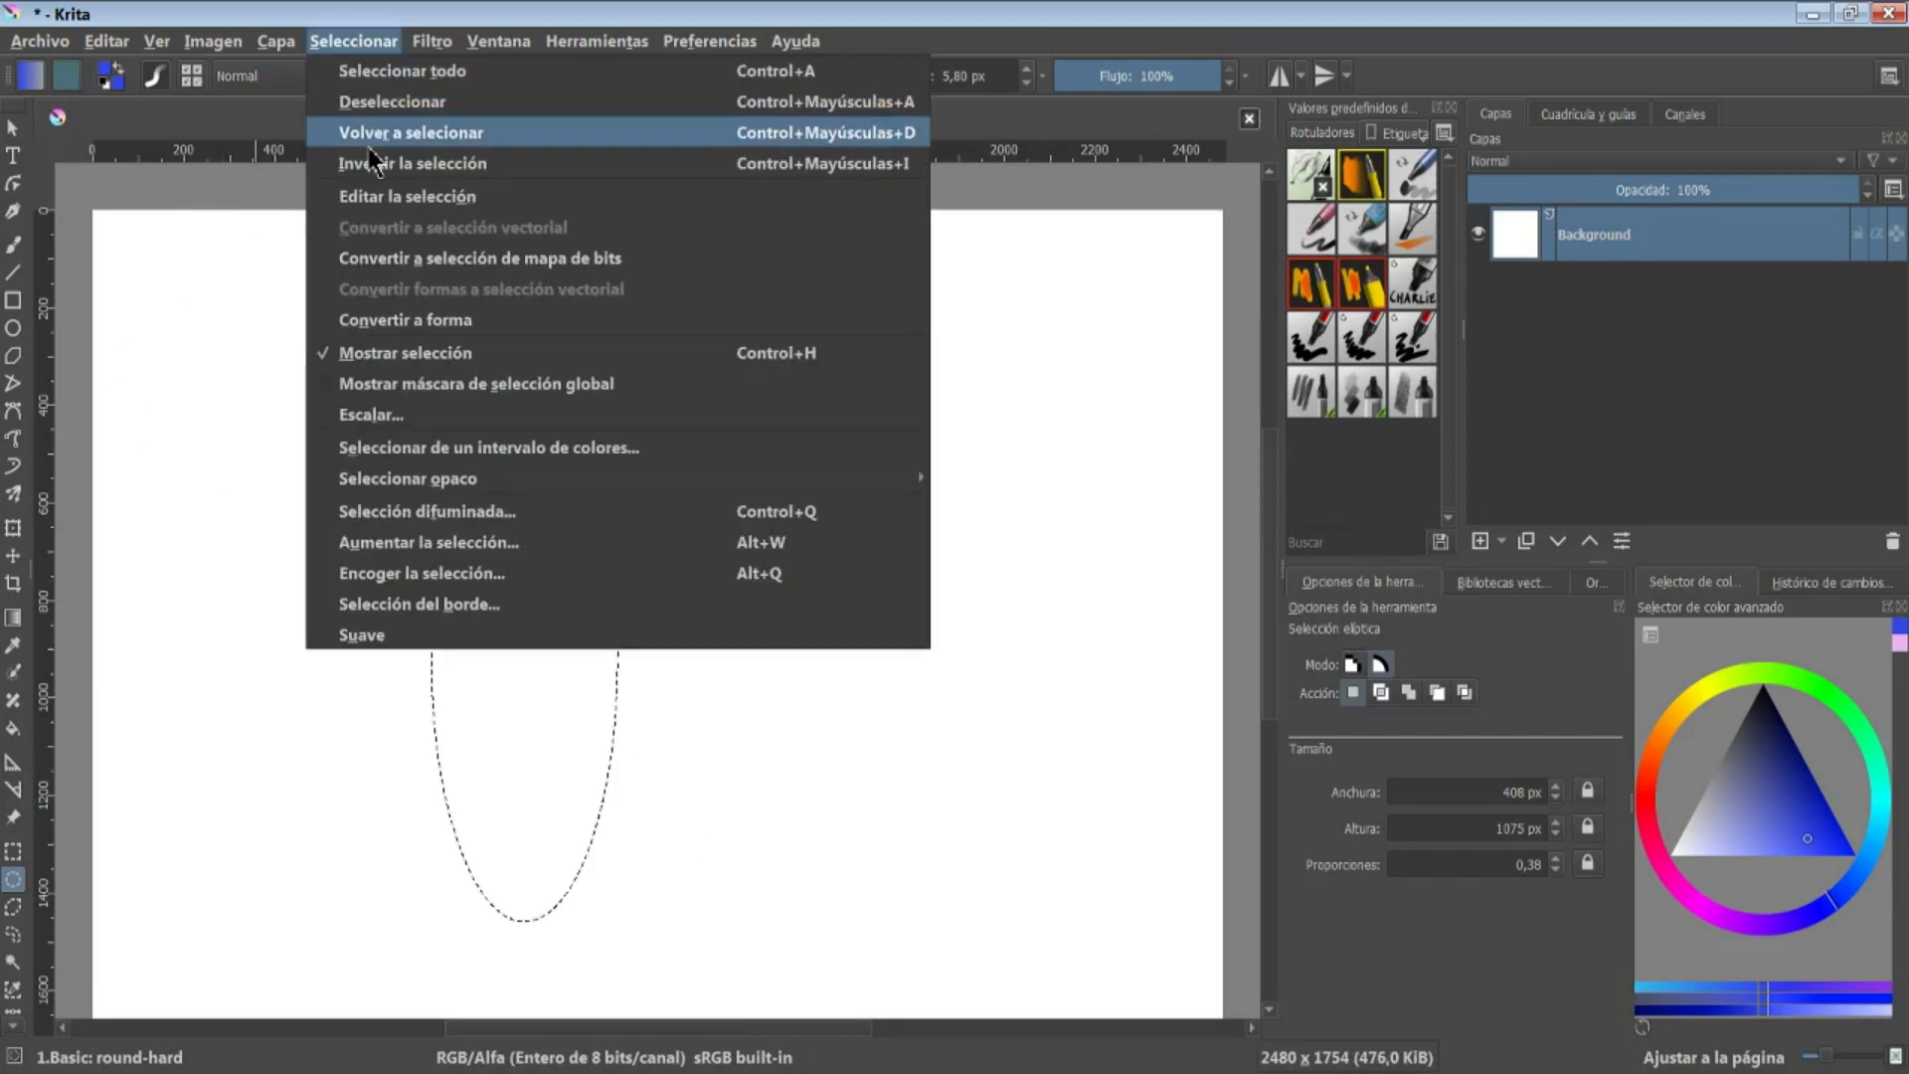
left_click(381, 322)
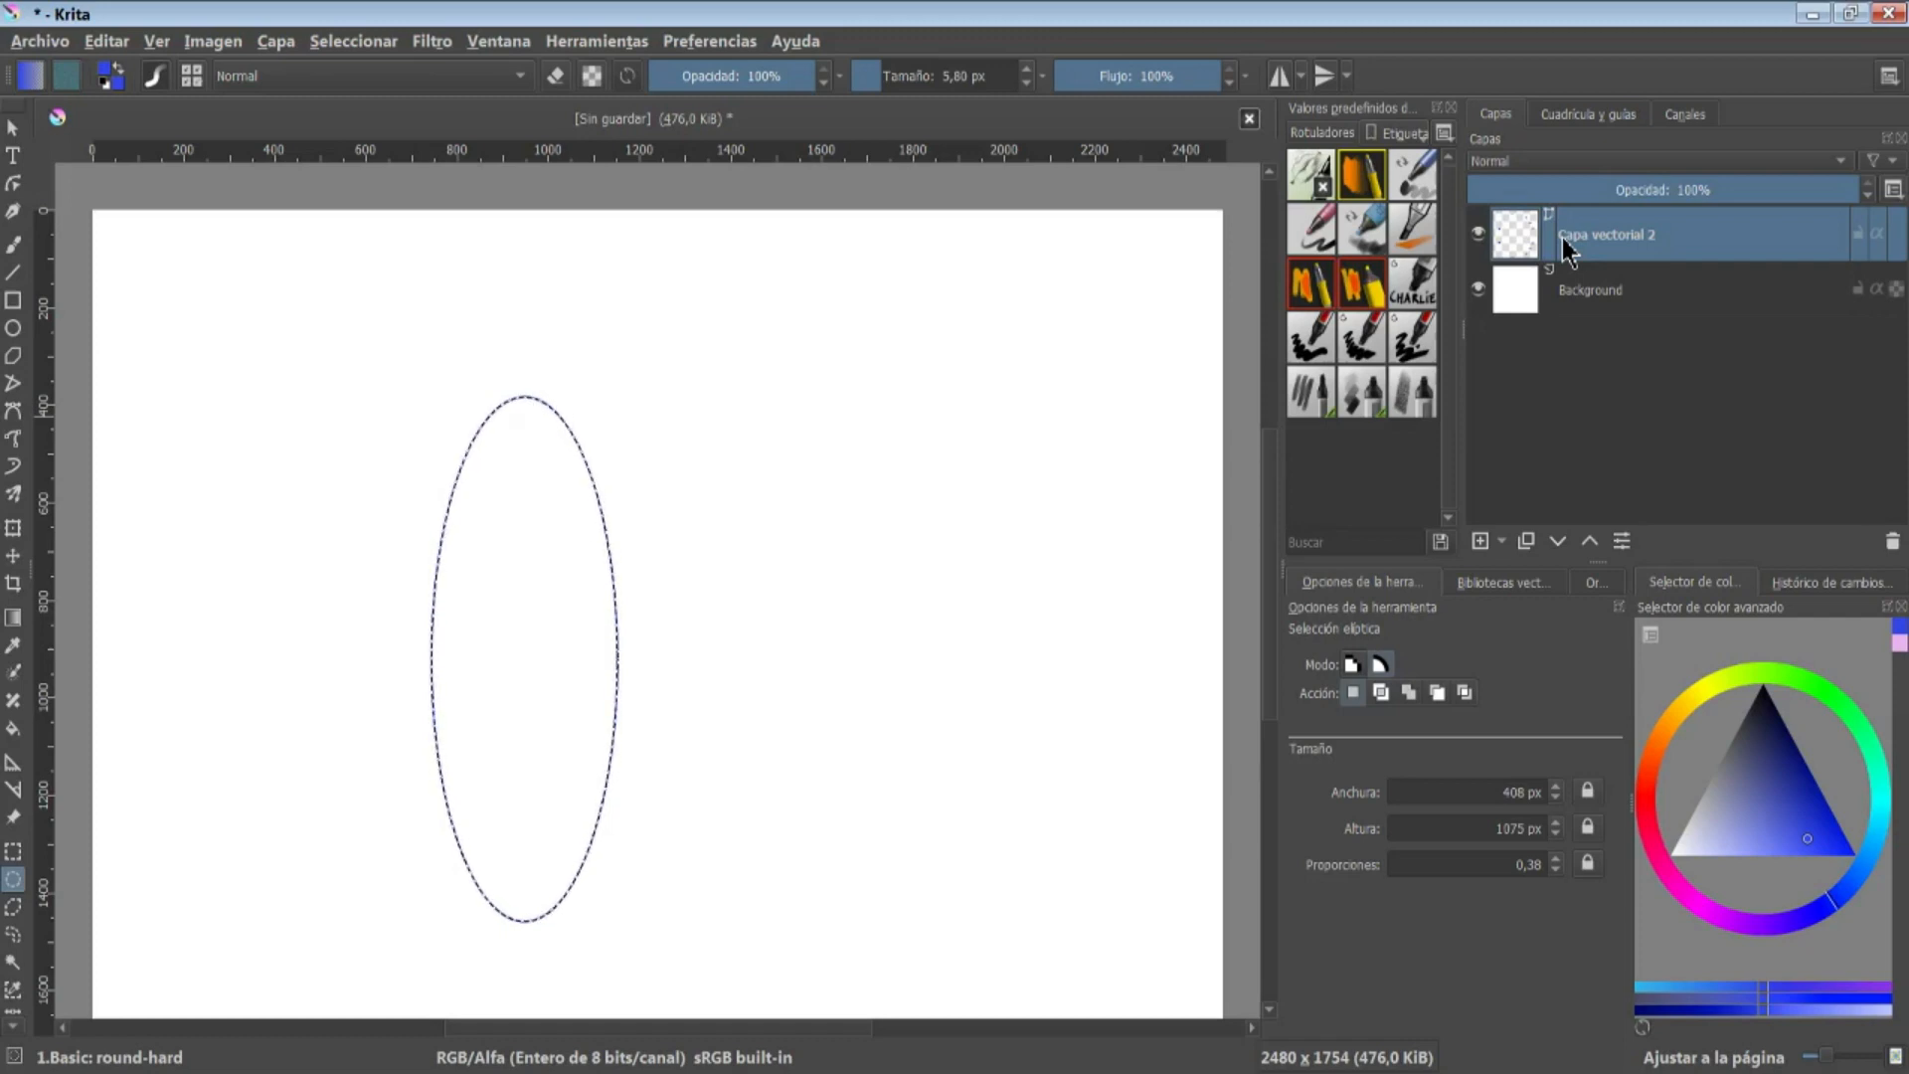
left_click(1480, 288)
left_click(1479, 288)
Select the ellipse shape and widen it by stretching its right side outward
left_click(13, 127)
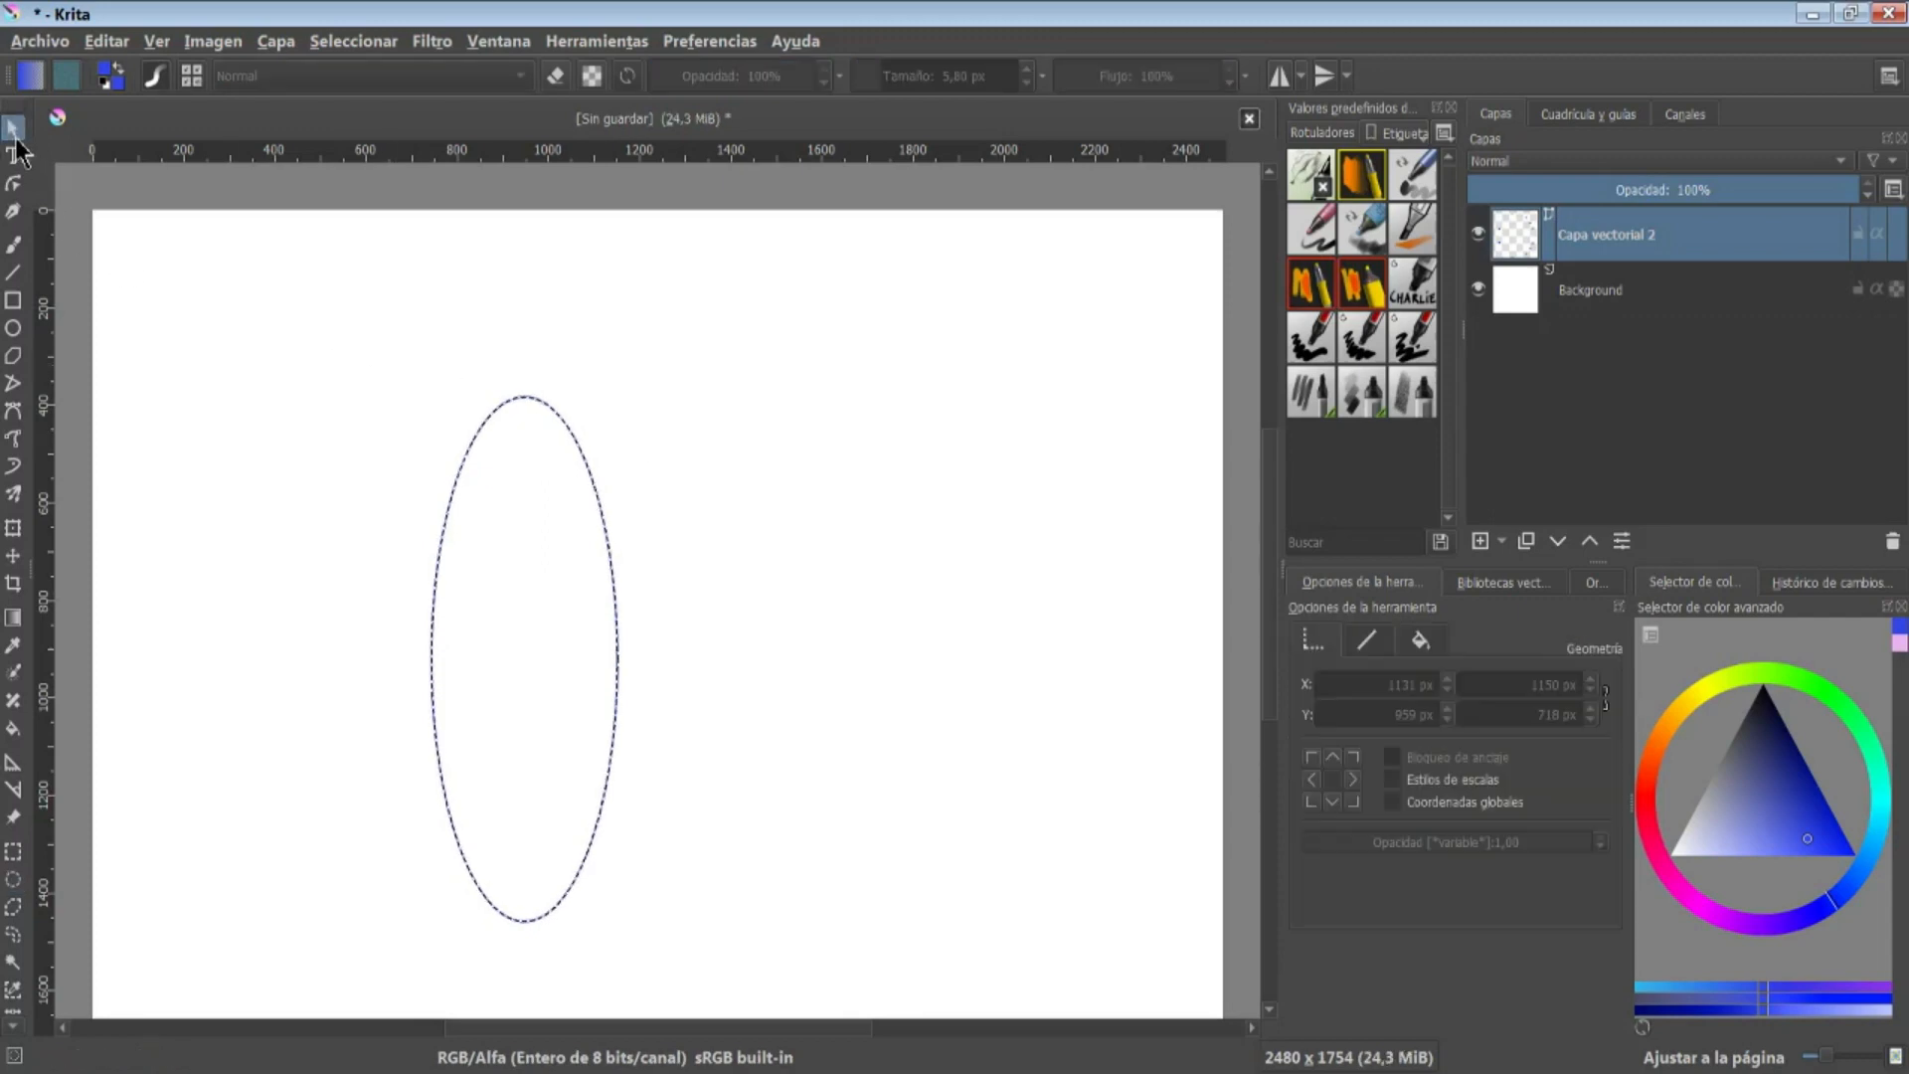
left_click(471, 447)
left_click_drag(617, 658, 779, 658)
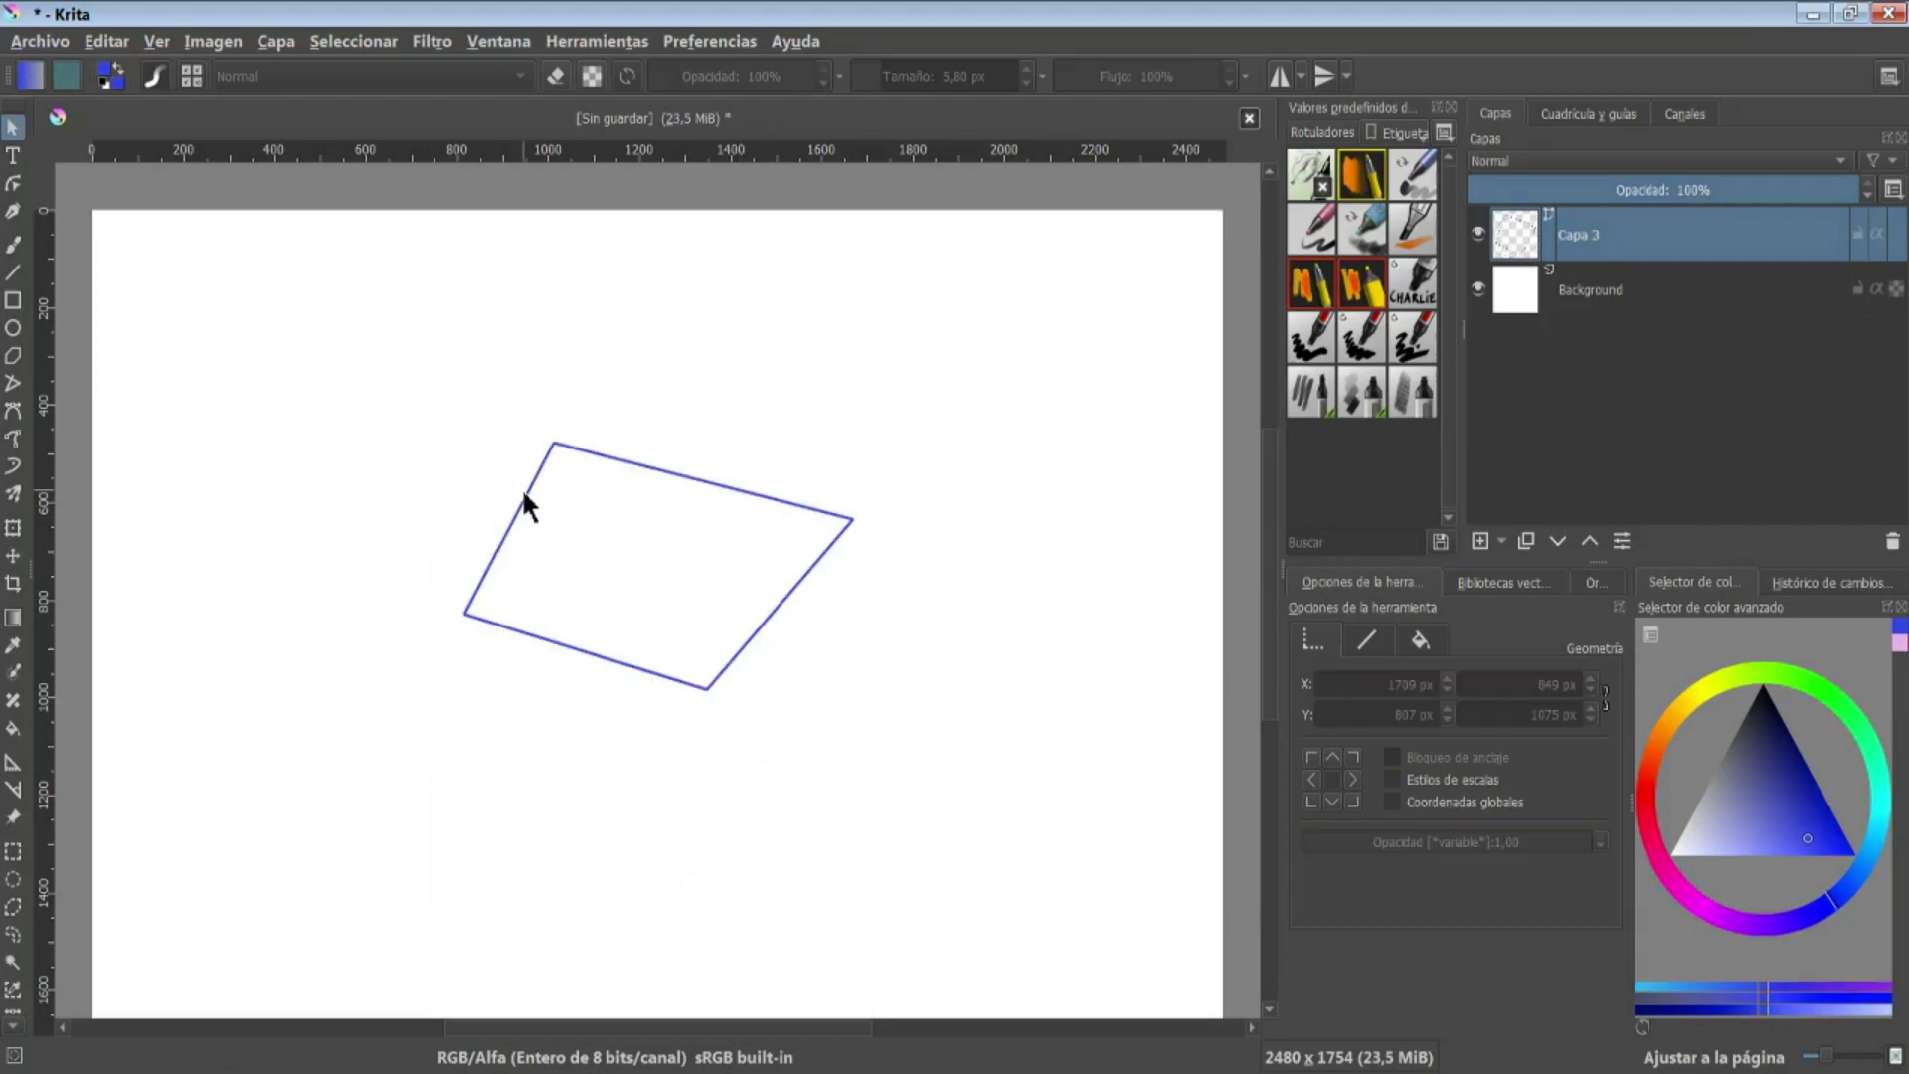
Convert the four-sided outline shape on Capa 3 to a vector selection
left_click(525, 499)
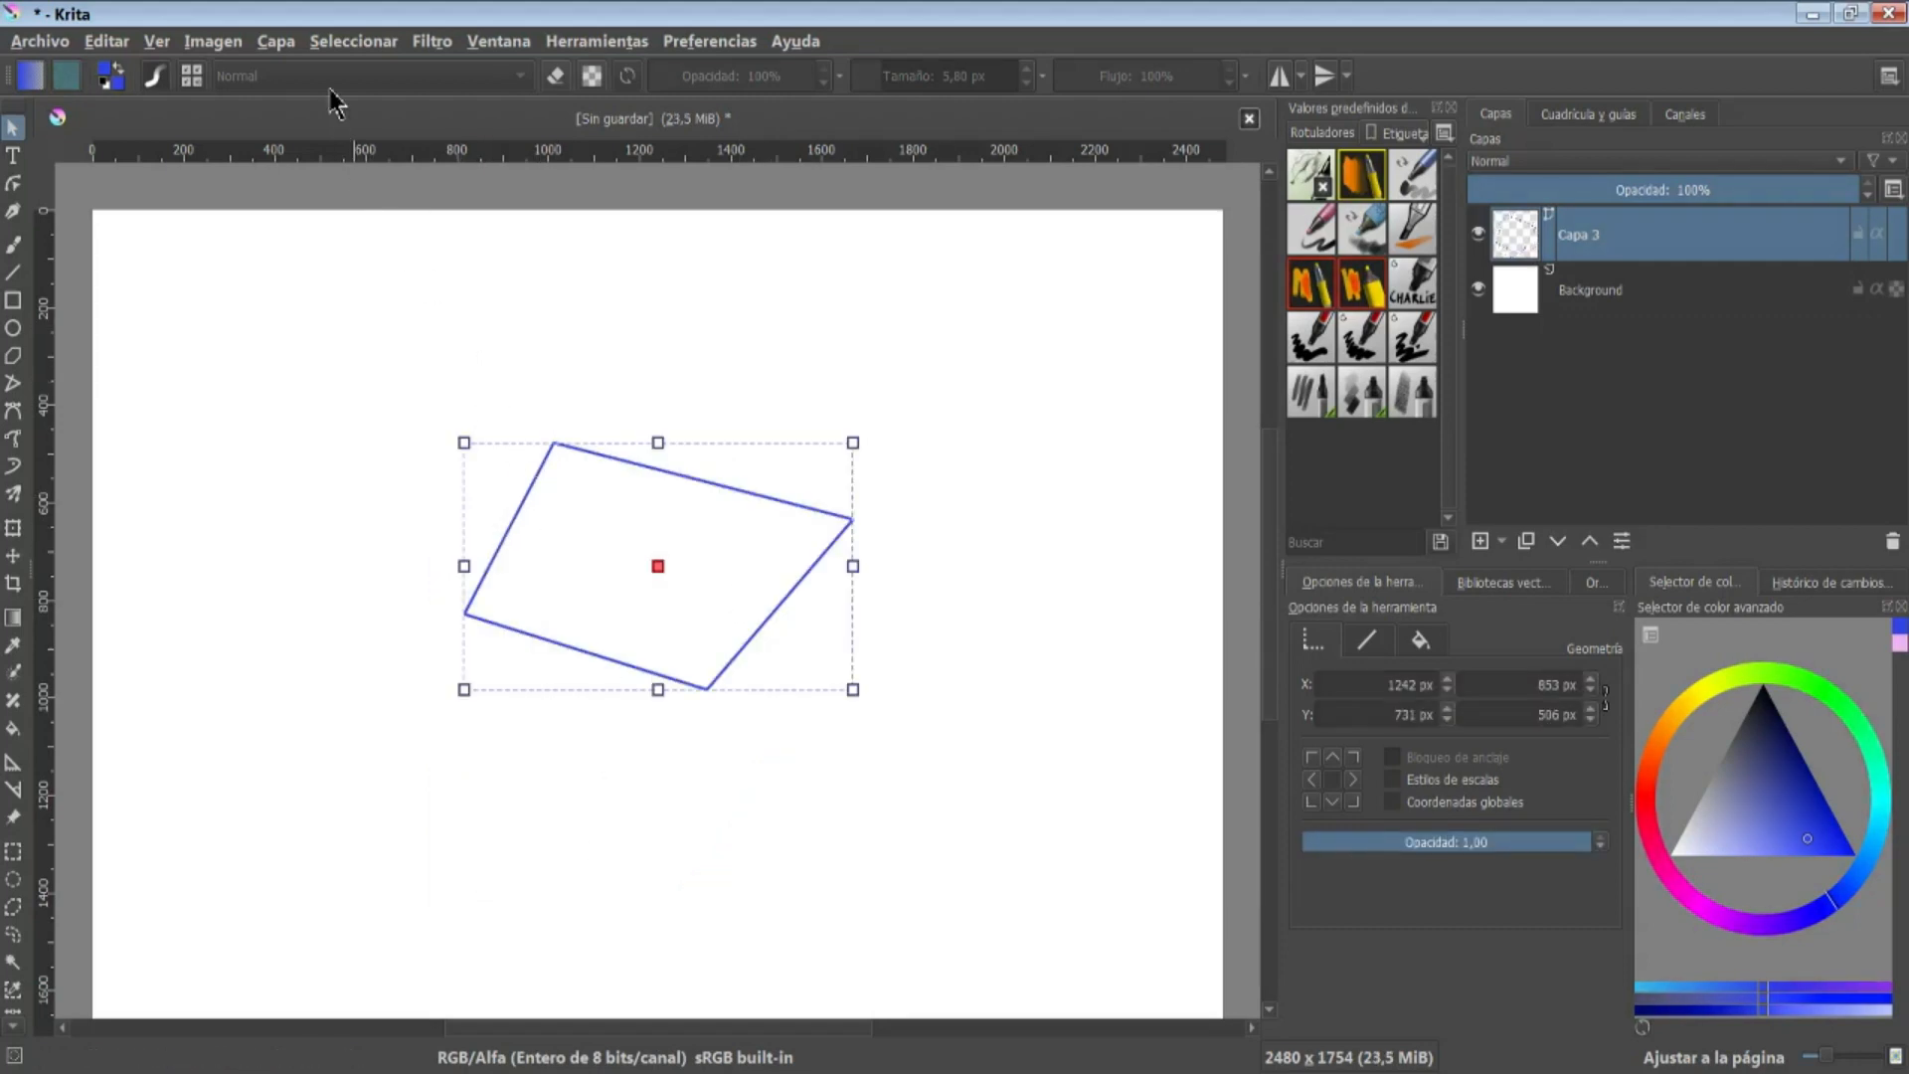
left_click(335, 46)
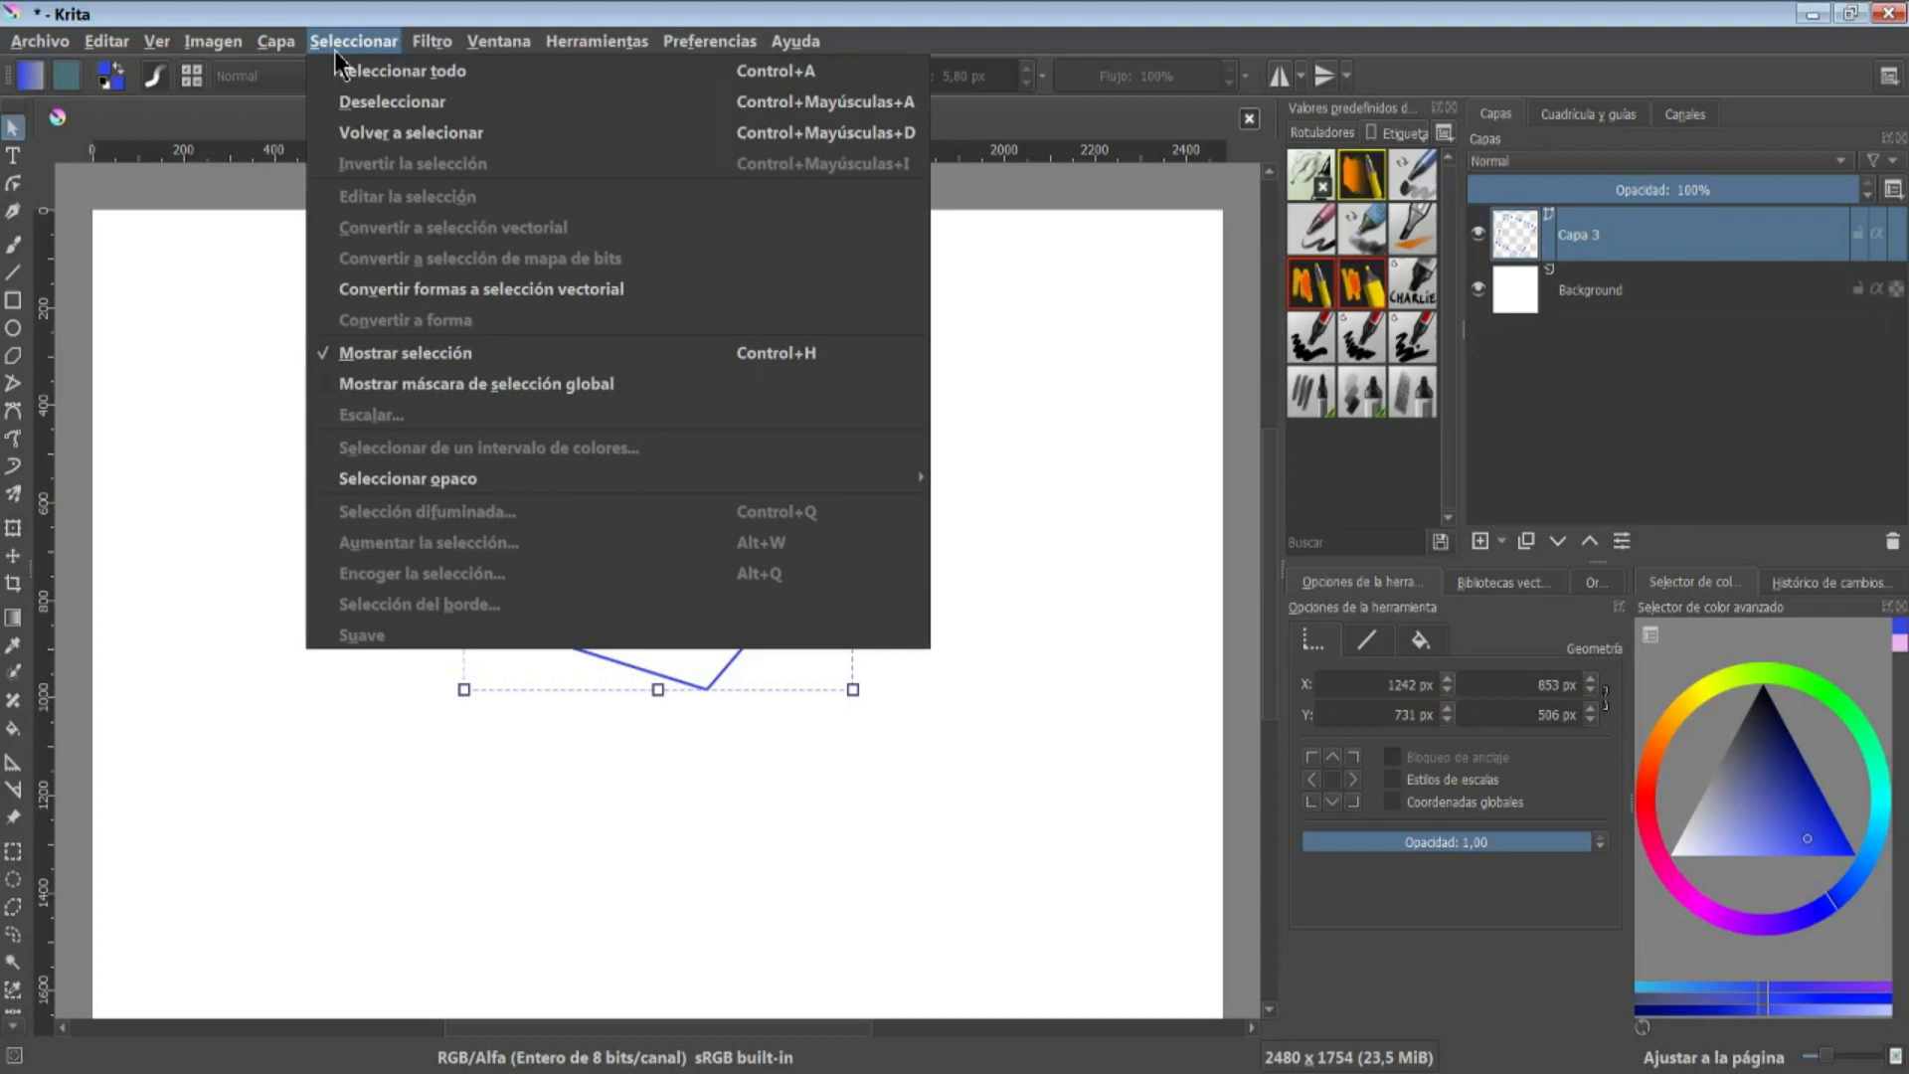
left_click(473, 290)
left_click_drag(506, 518, 184, 367)
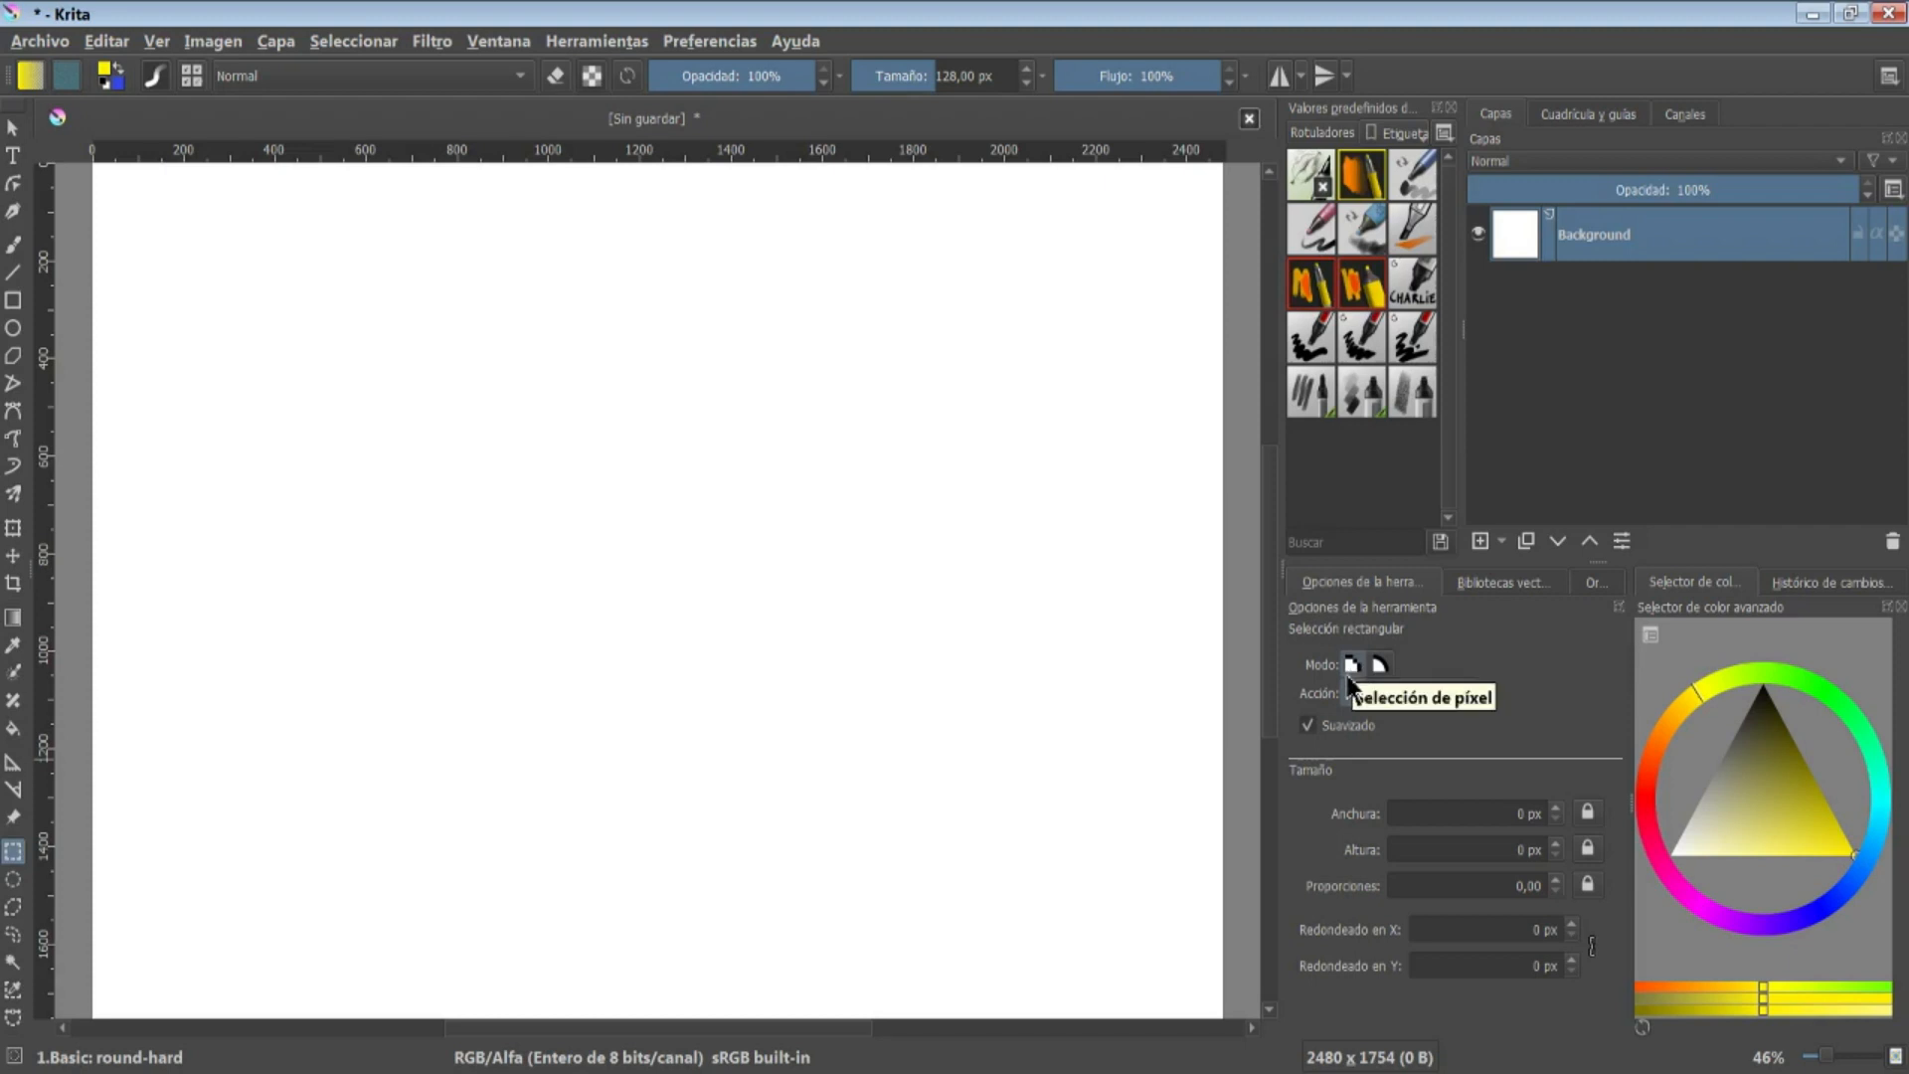
Switch rectangular selection to vector mode and draw a selection about 1032 × 1021 px in the middle of the canvas
left_click(1308, 726)
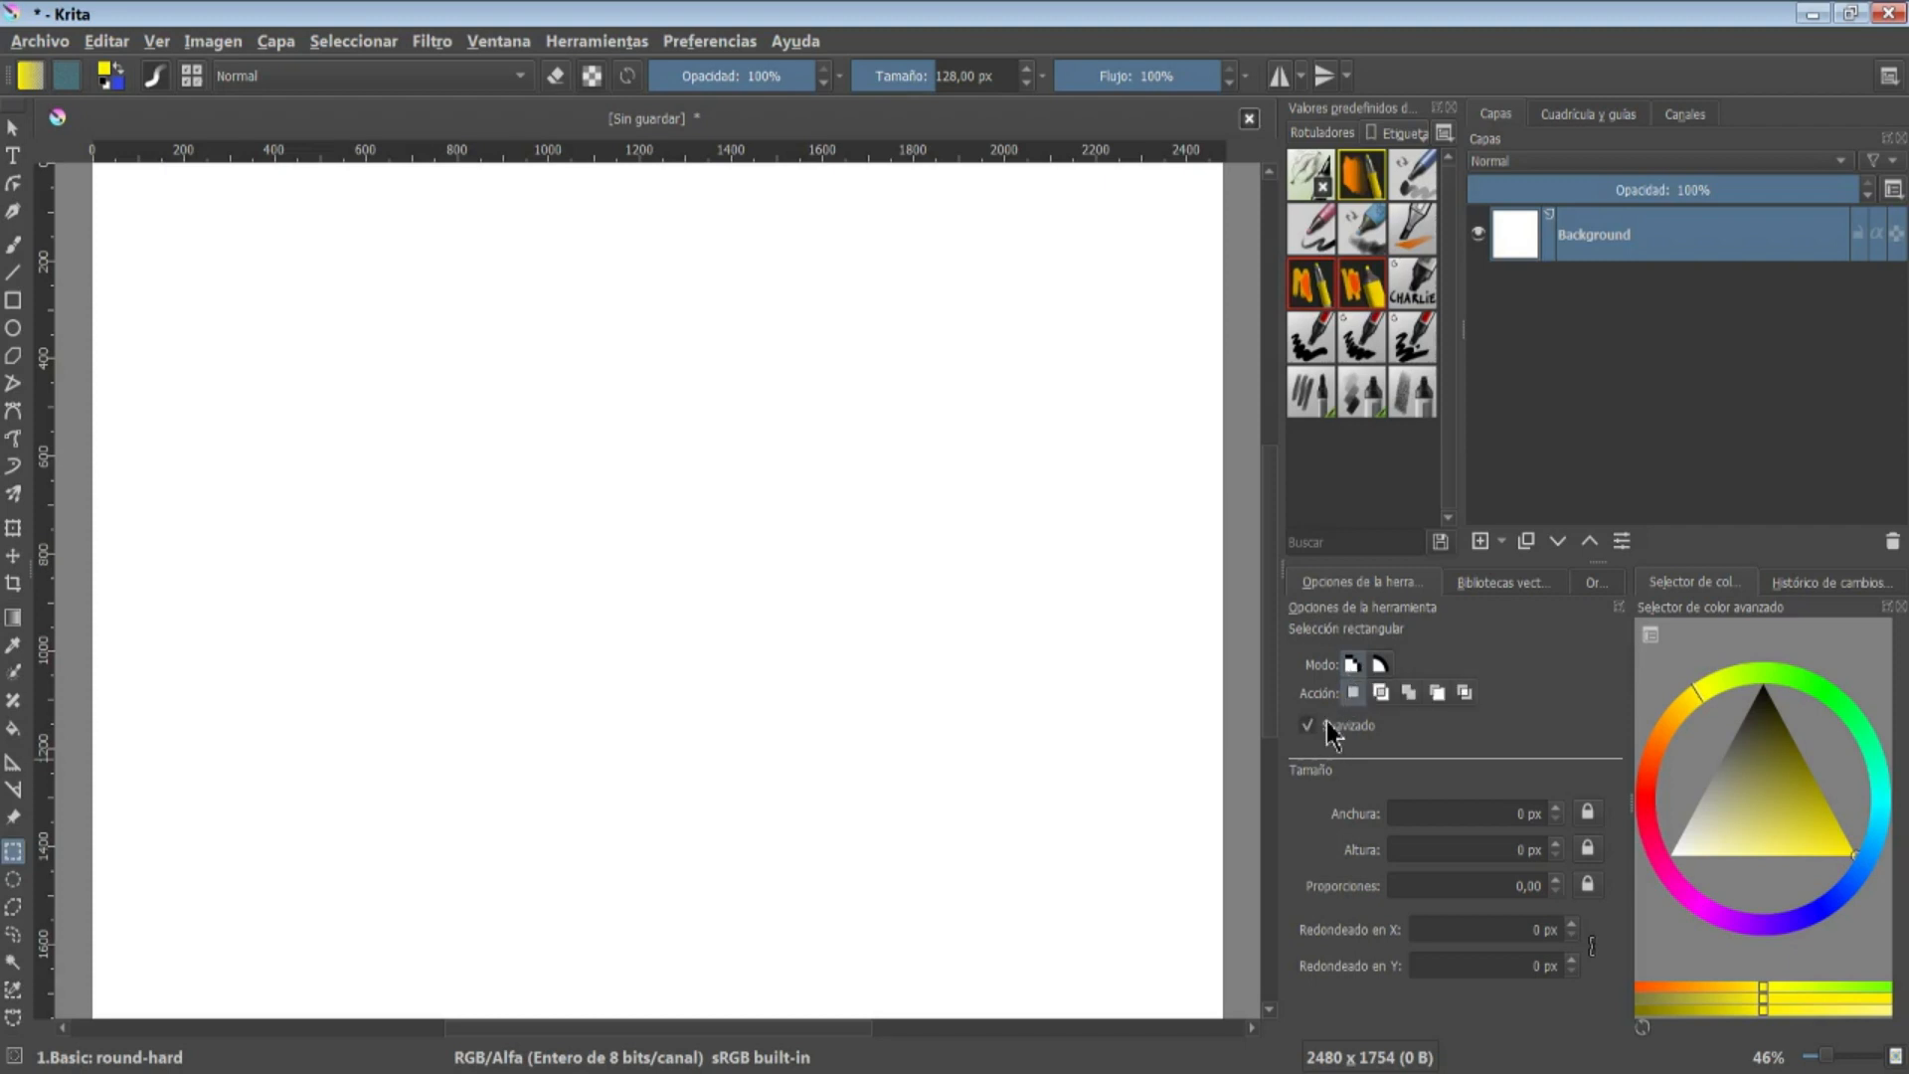
left_click(1378, 667)
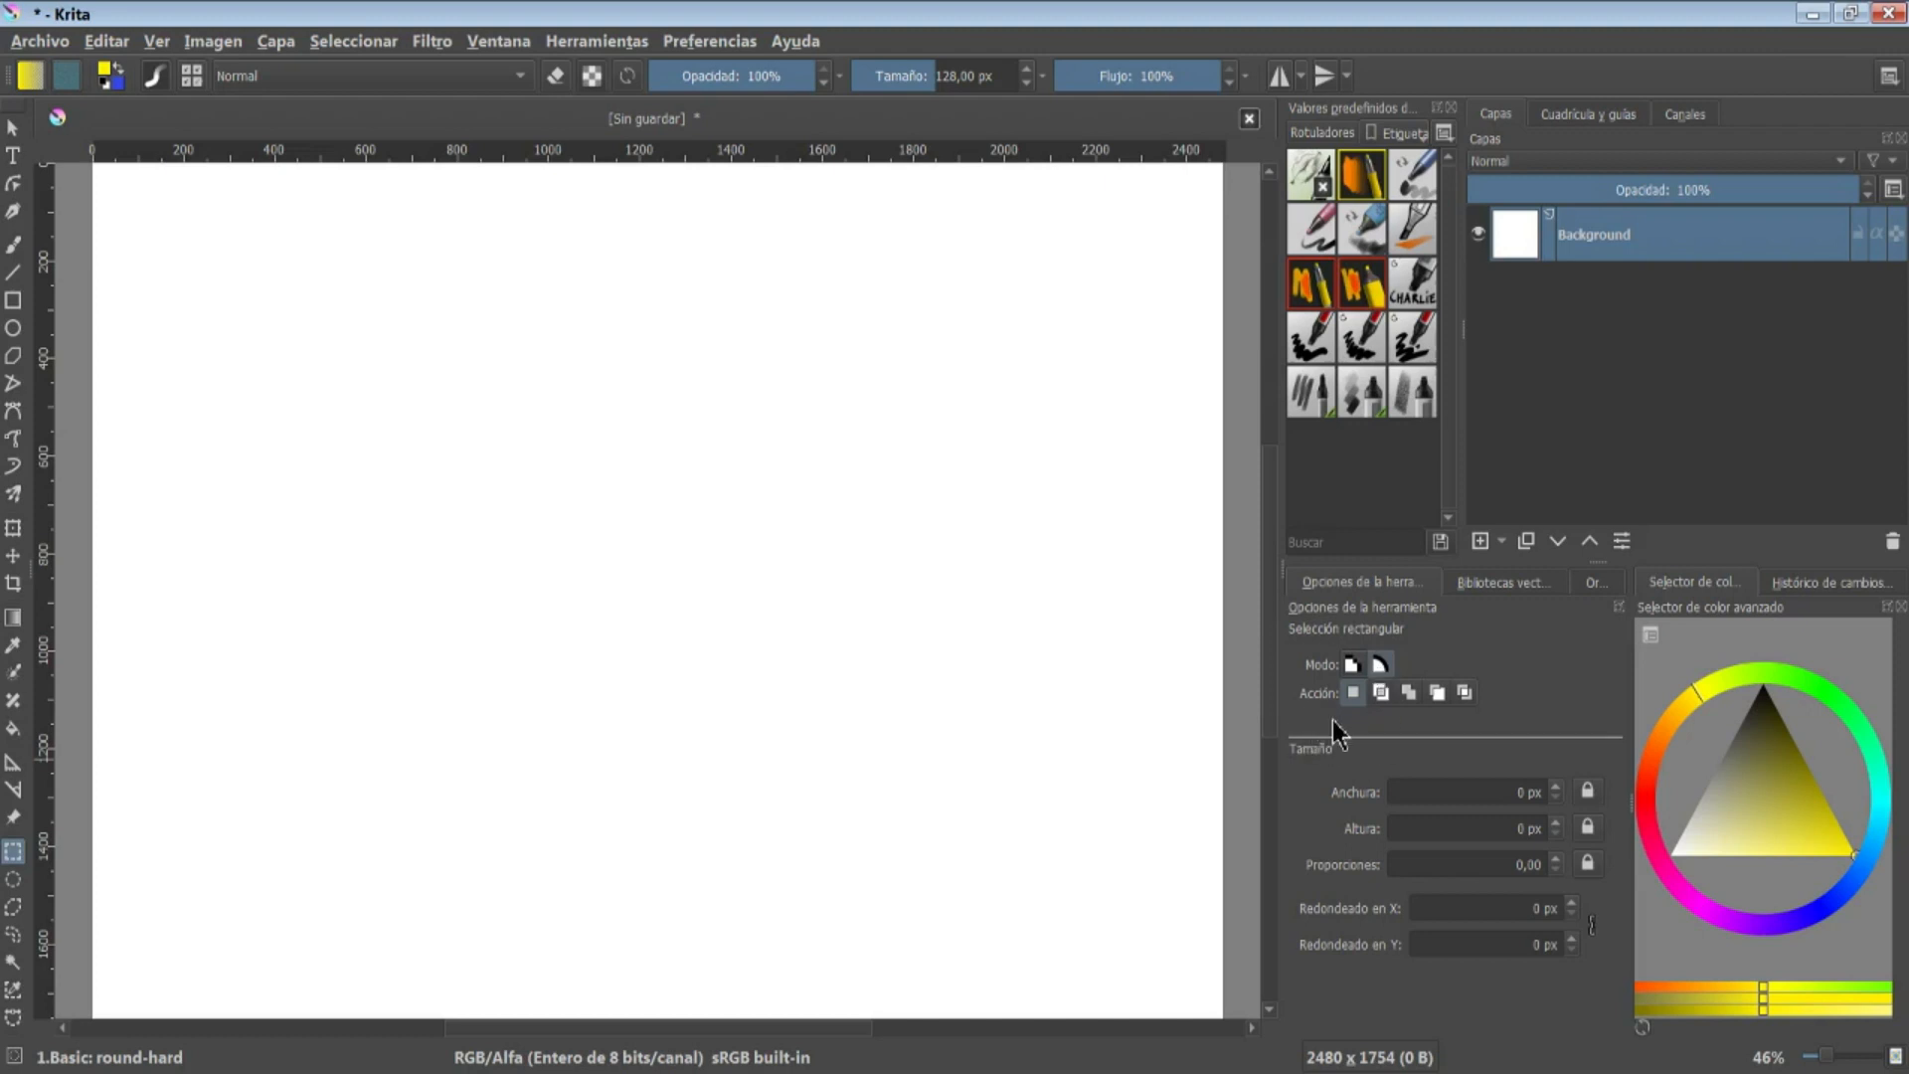
left_click_drag(443, 340, 894, 875)
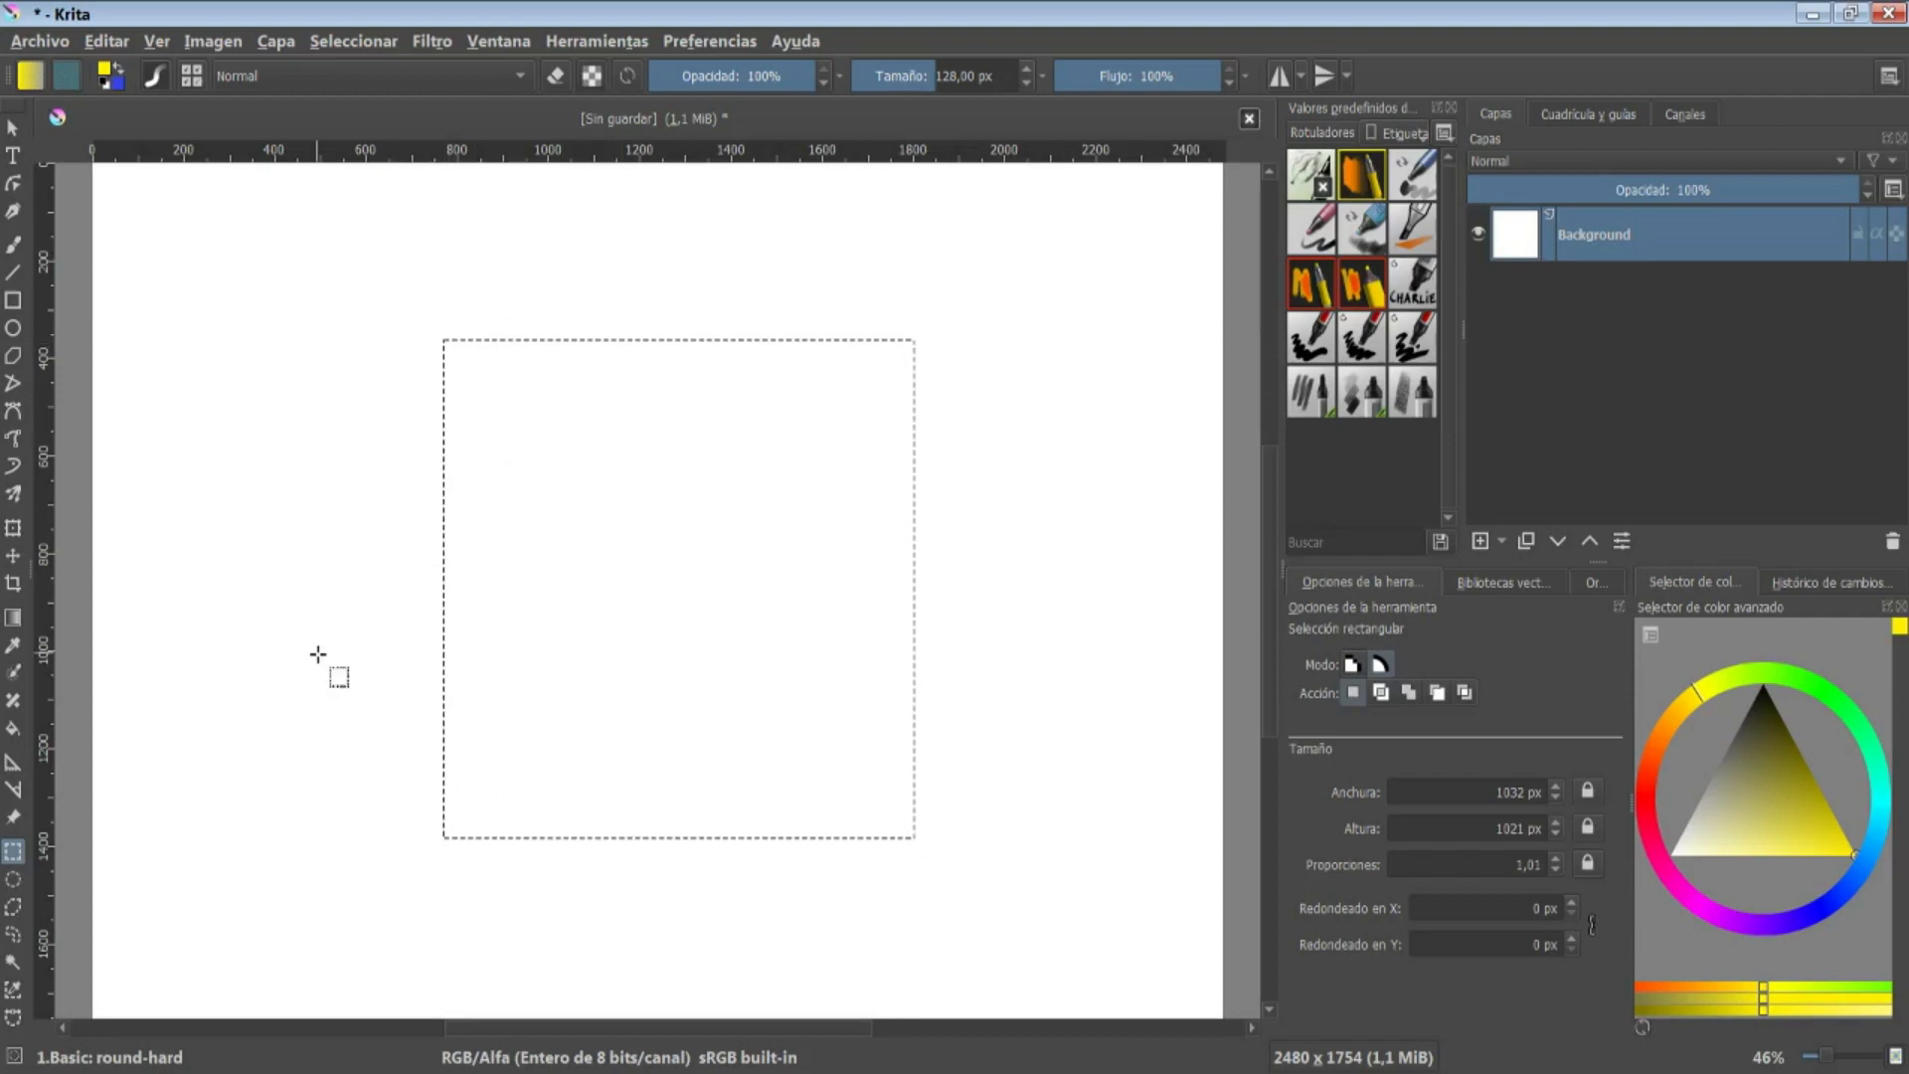
Display the rectangular selection as a mask overlay and try inverting it
left_click(14, 1056)
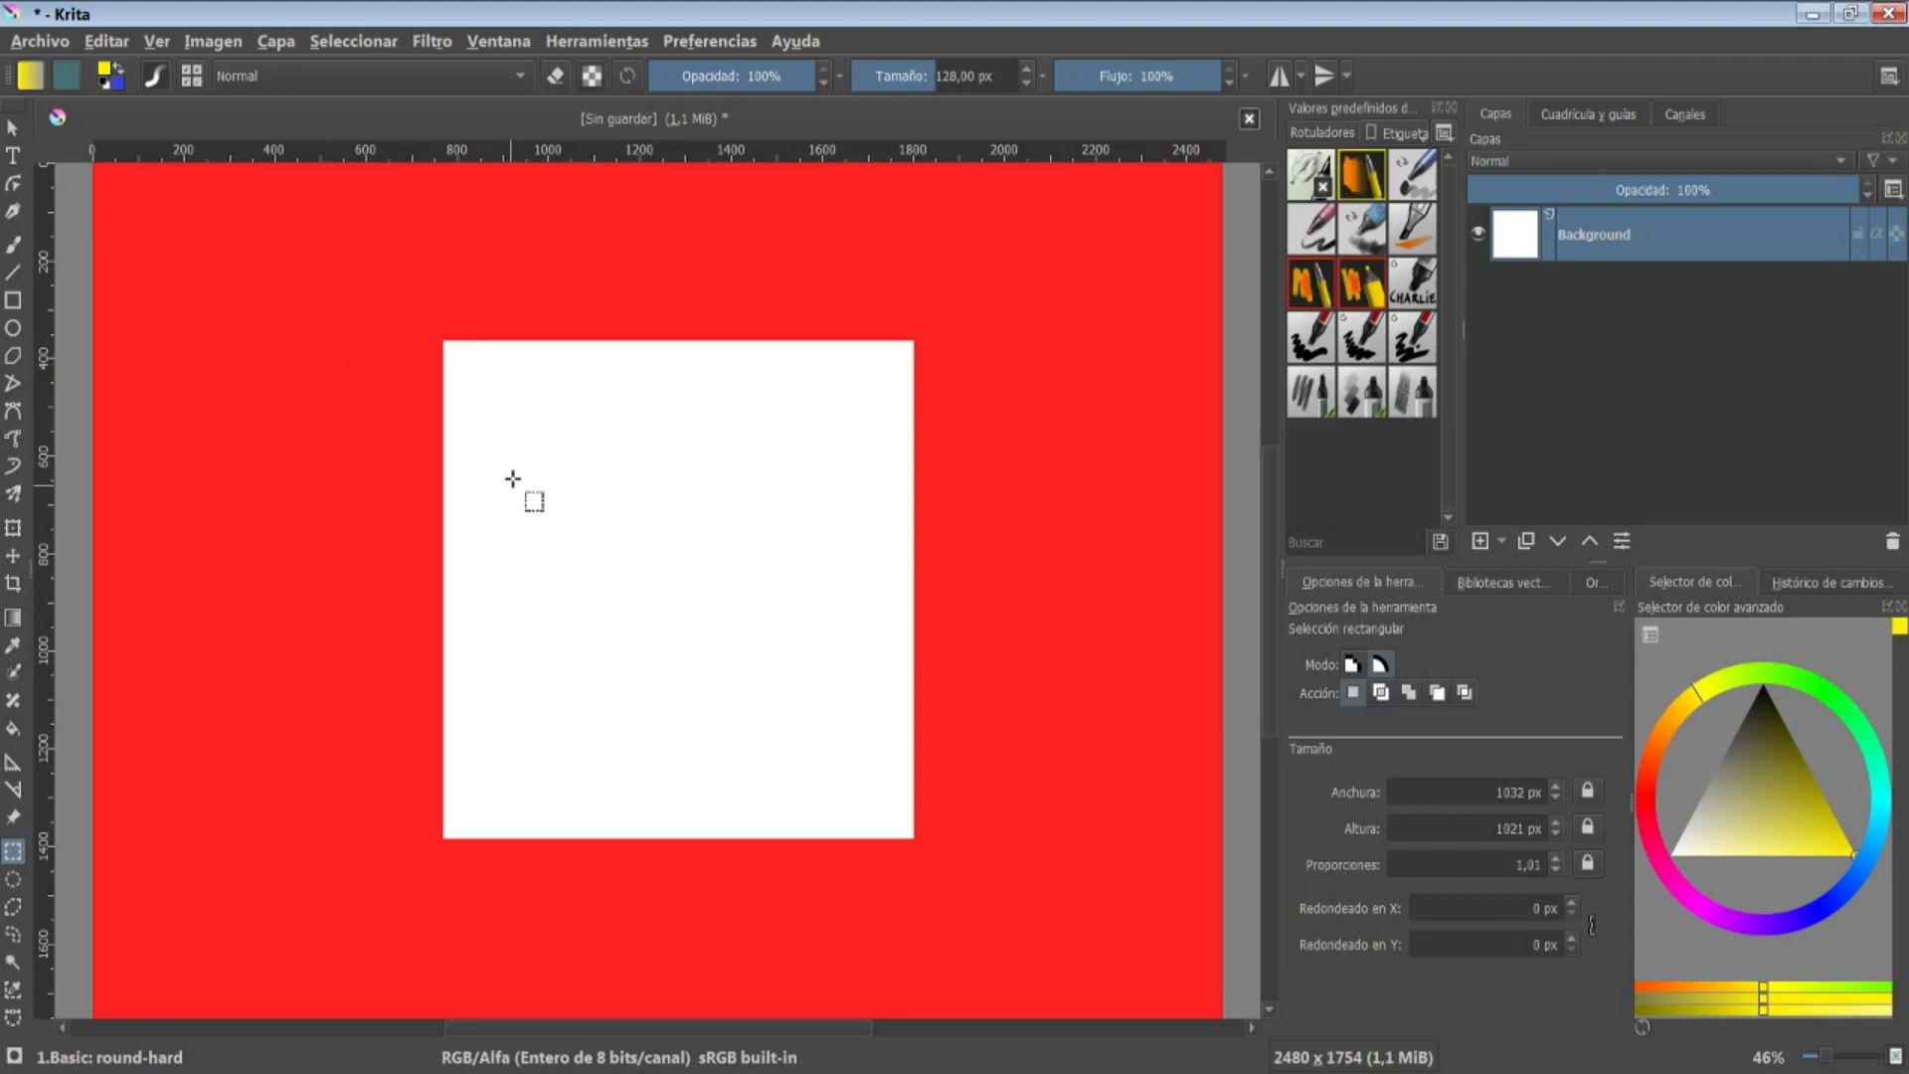
left_click(350, 42)
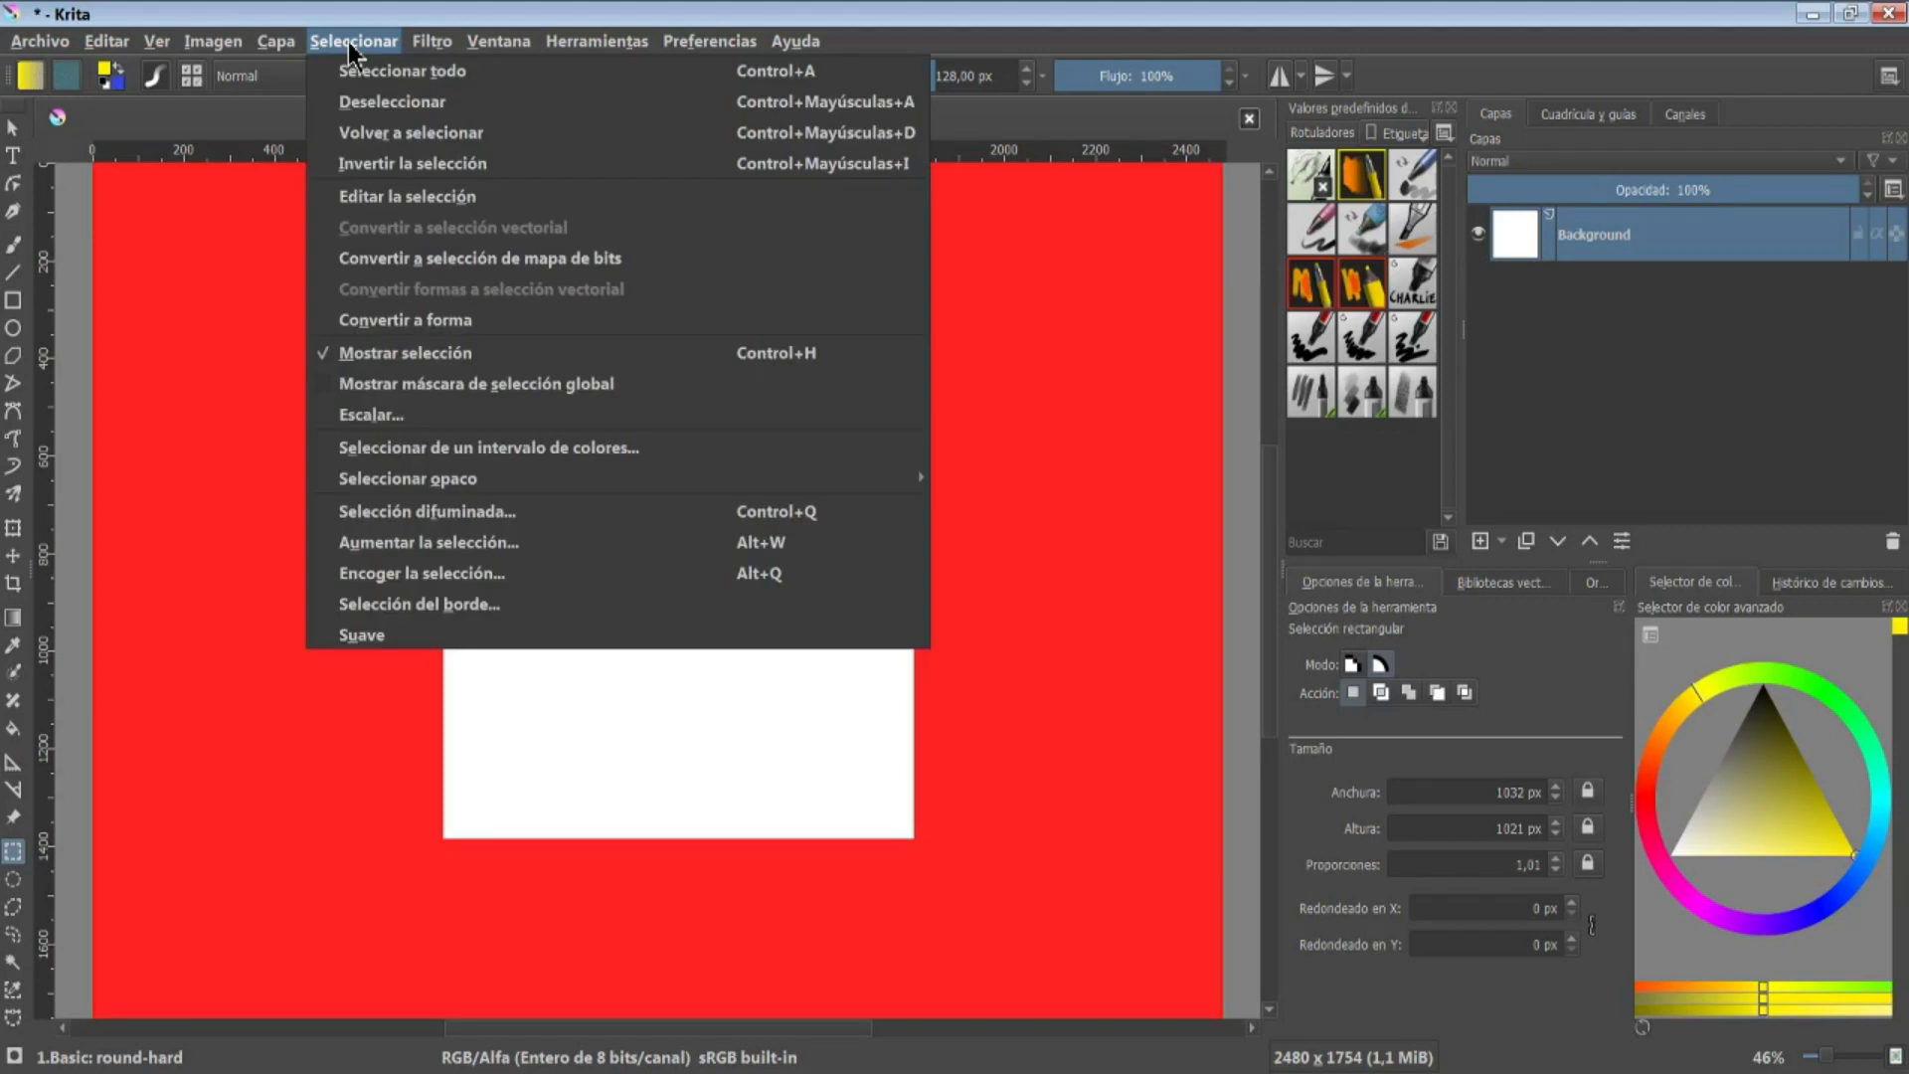
left_click(366, 160)
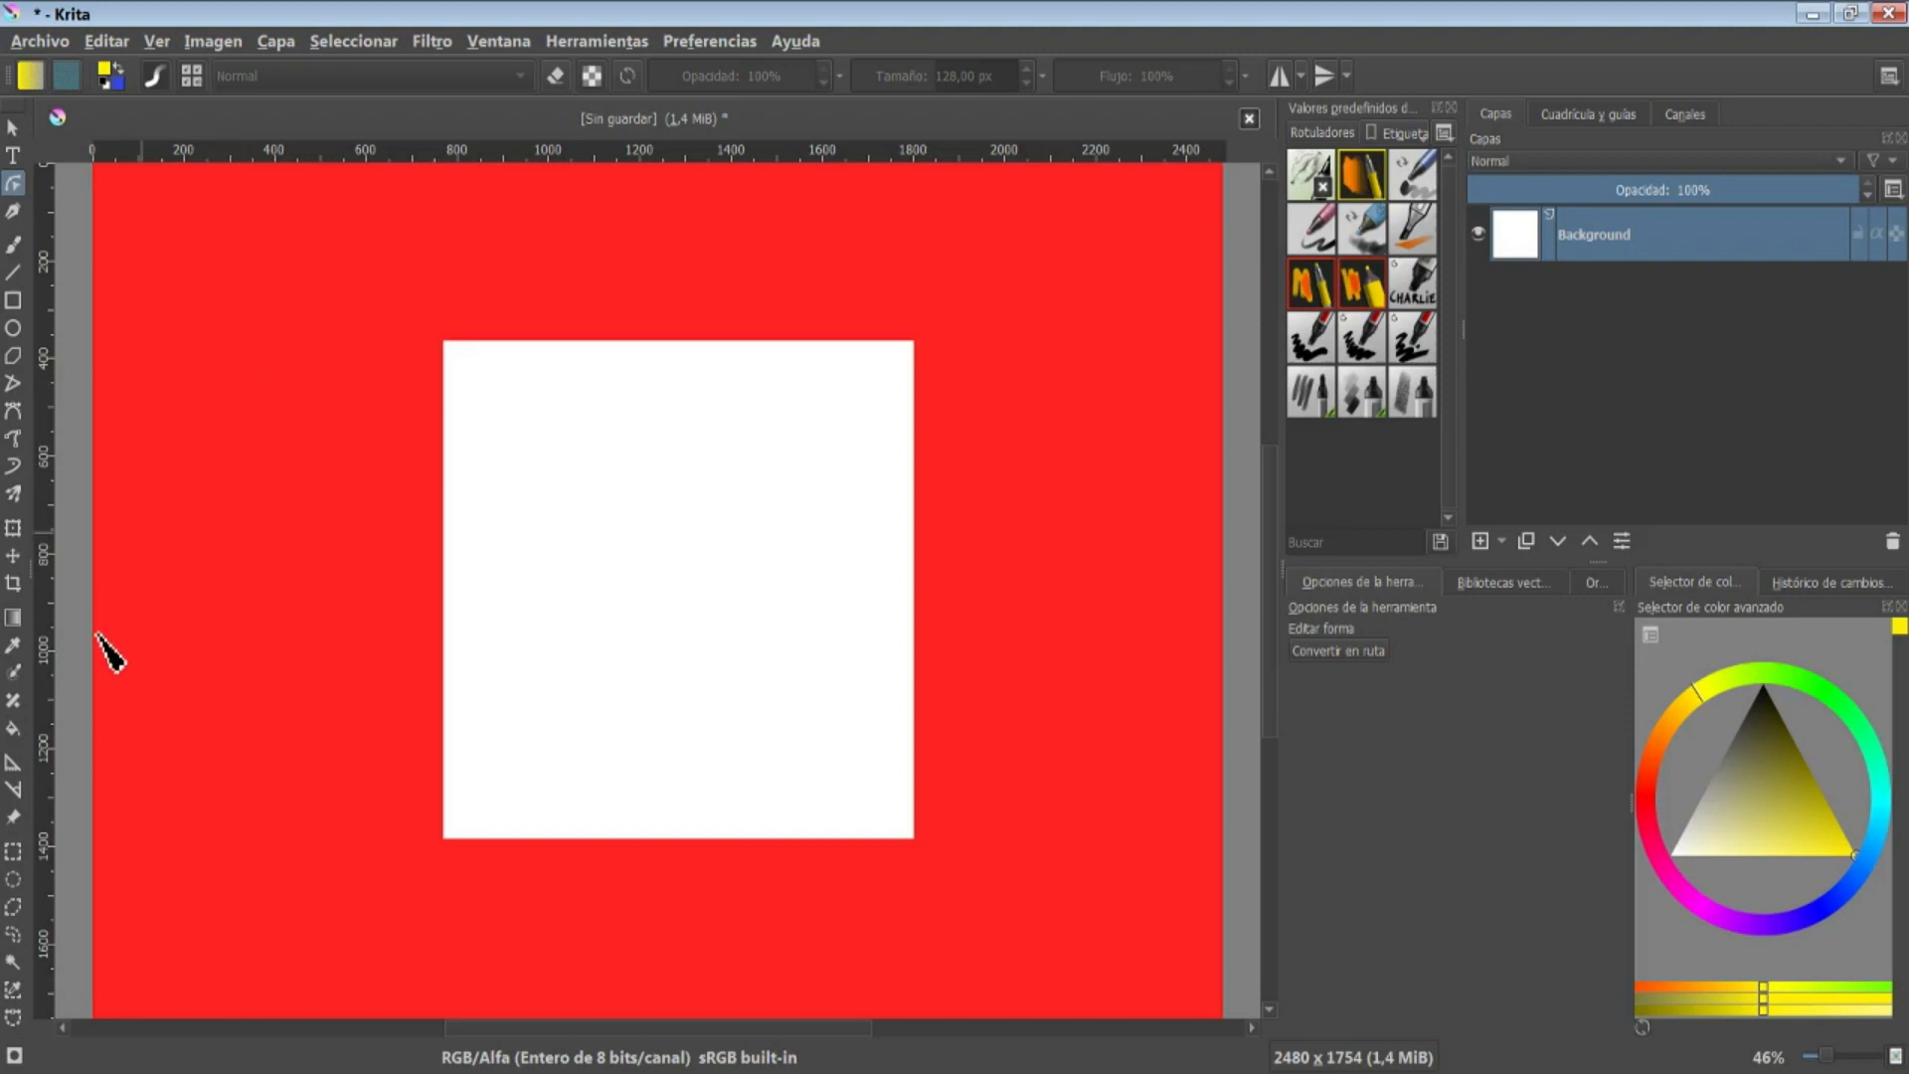
Transform the selected area, stretching its left and top edges outward, and apply the transformation
left_click(13, 851)
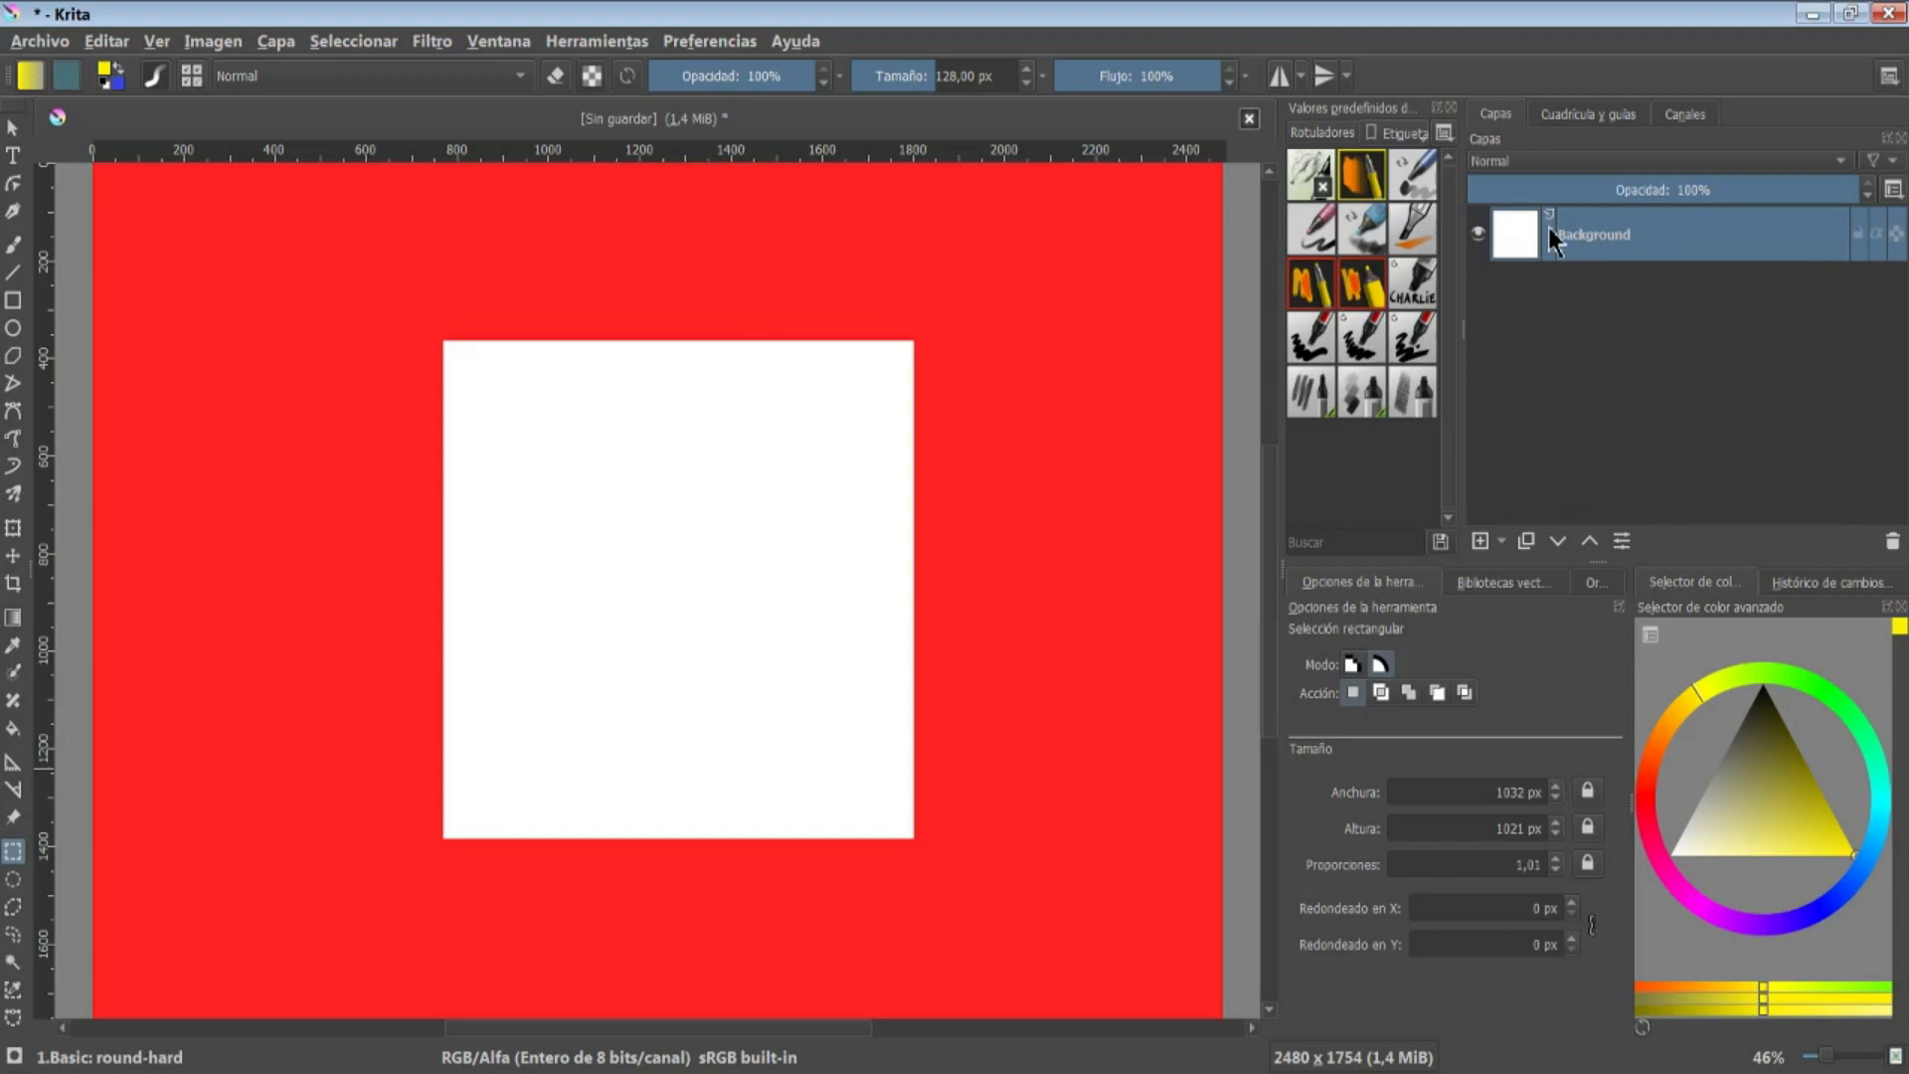
left_click(13, 527)
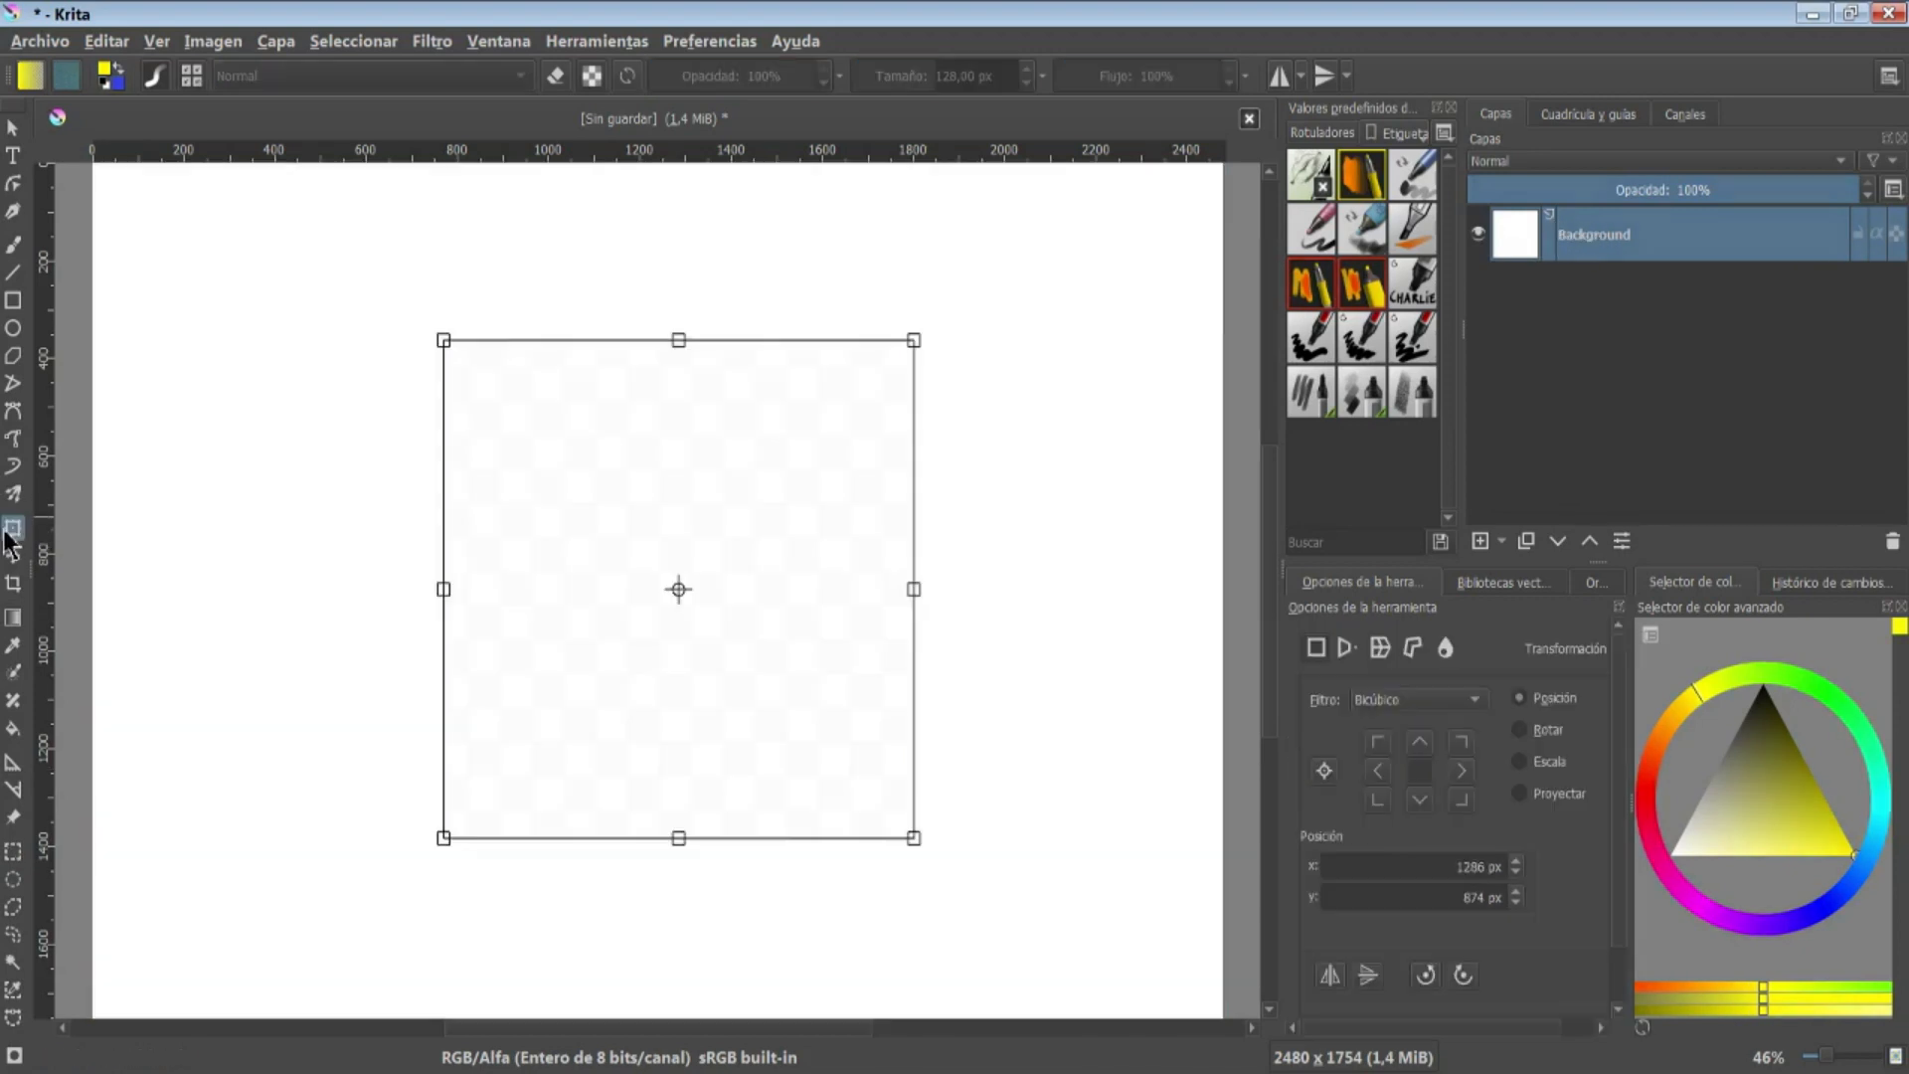
left_click_drag(443, 588, 374, 590)
left_click_drag(643, 340, 643, 297)
key("Return")
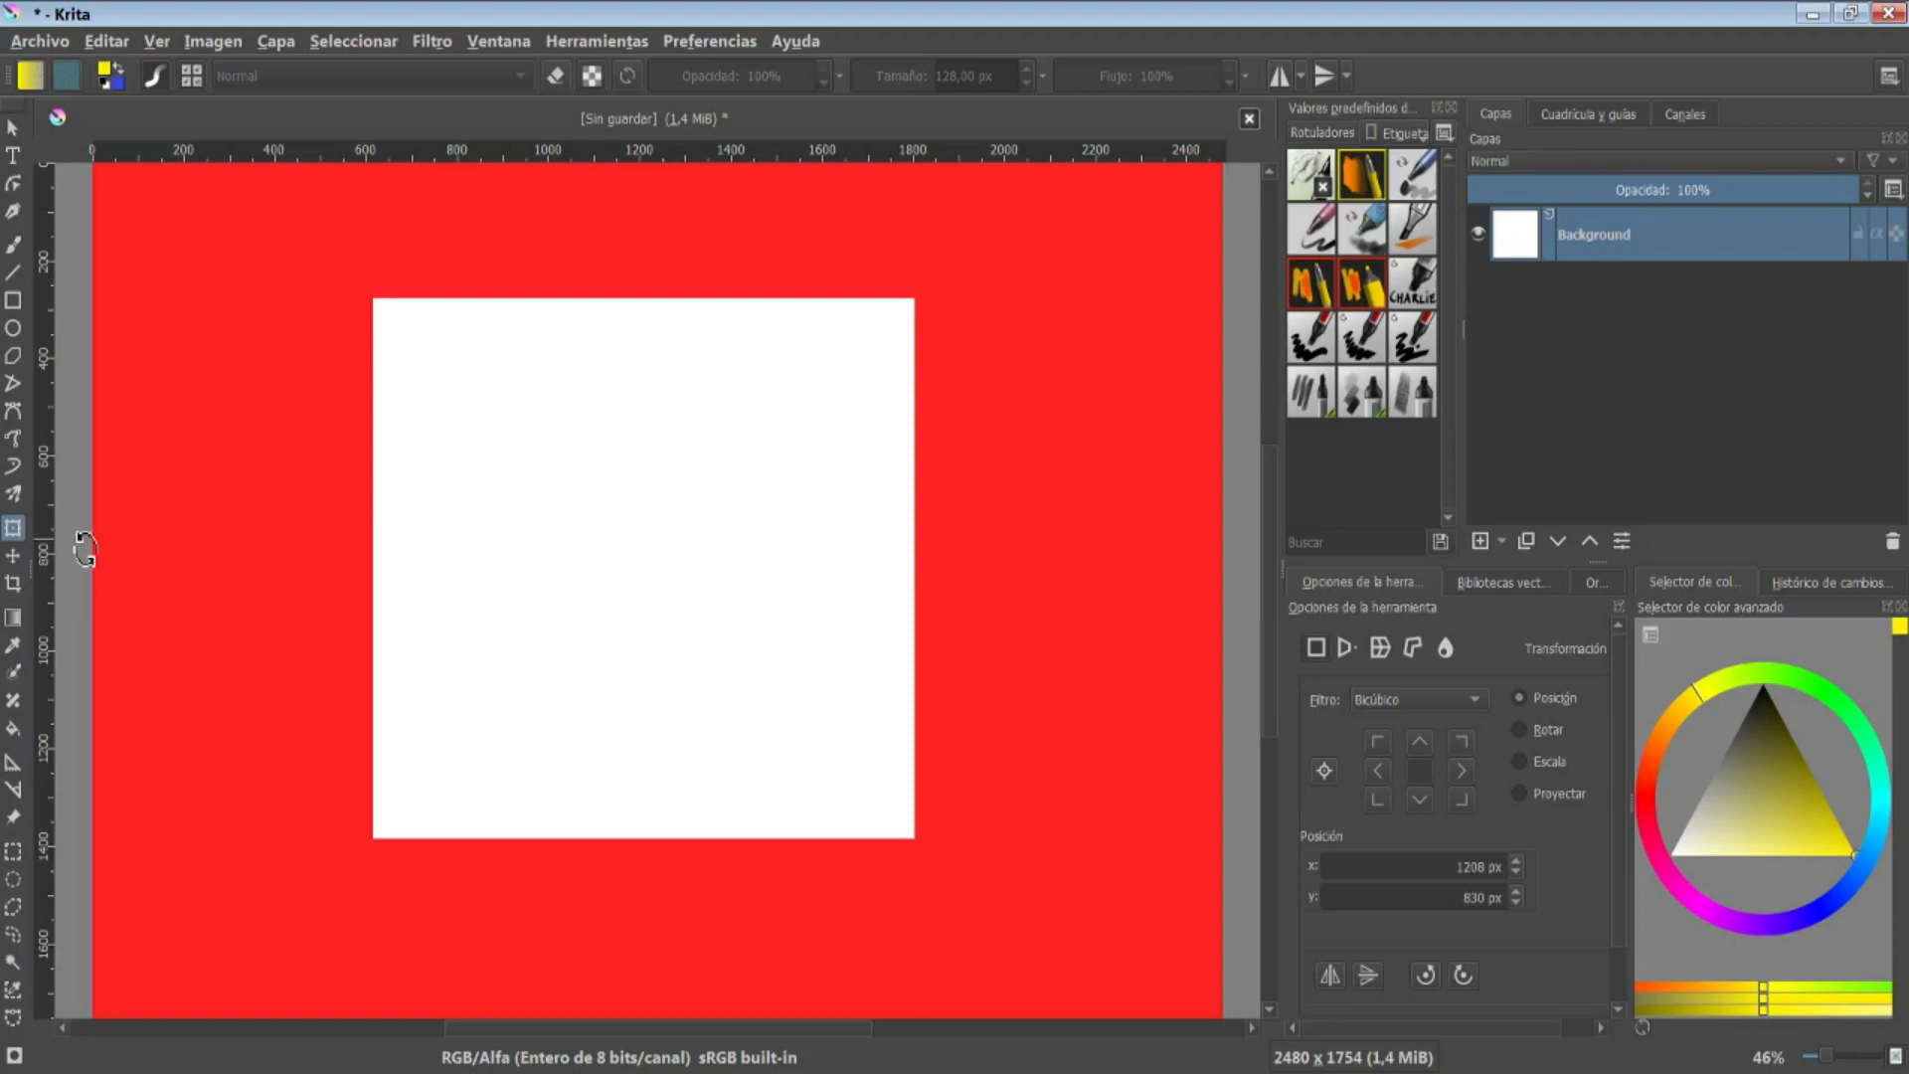
Add a vector layer and draw a vector-mode rectangular selection about 883 × 798 px, right of the canvas centre
left_click(1500, 540)
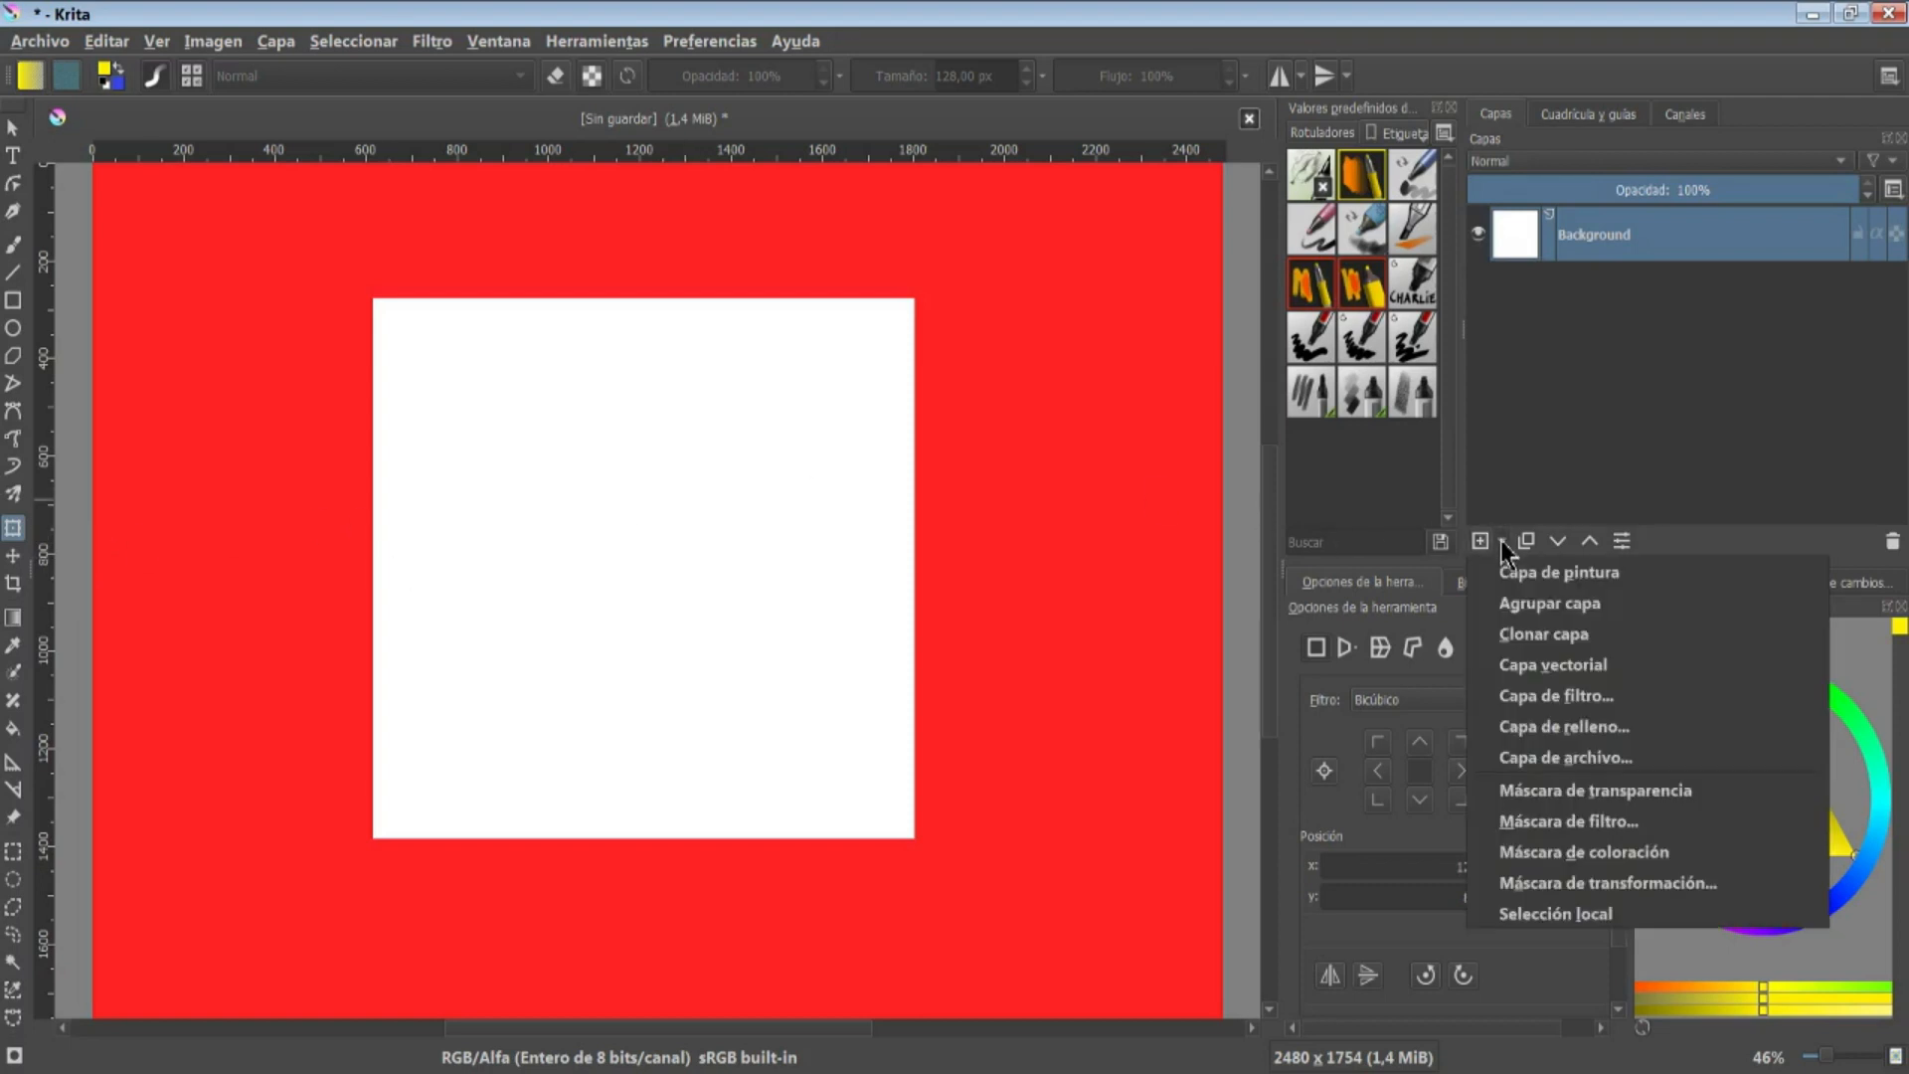
left_click(1537, 665)
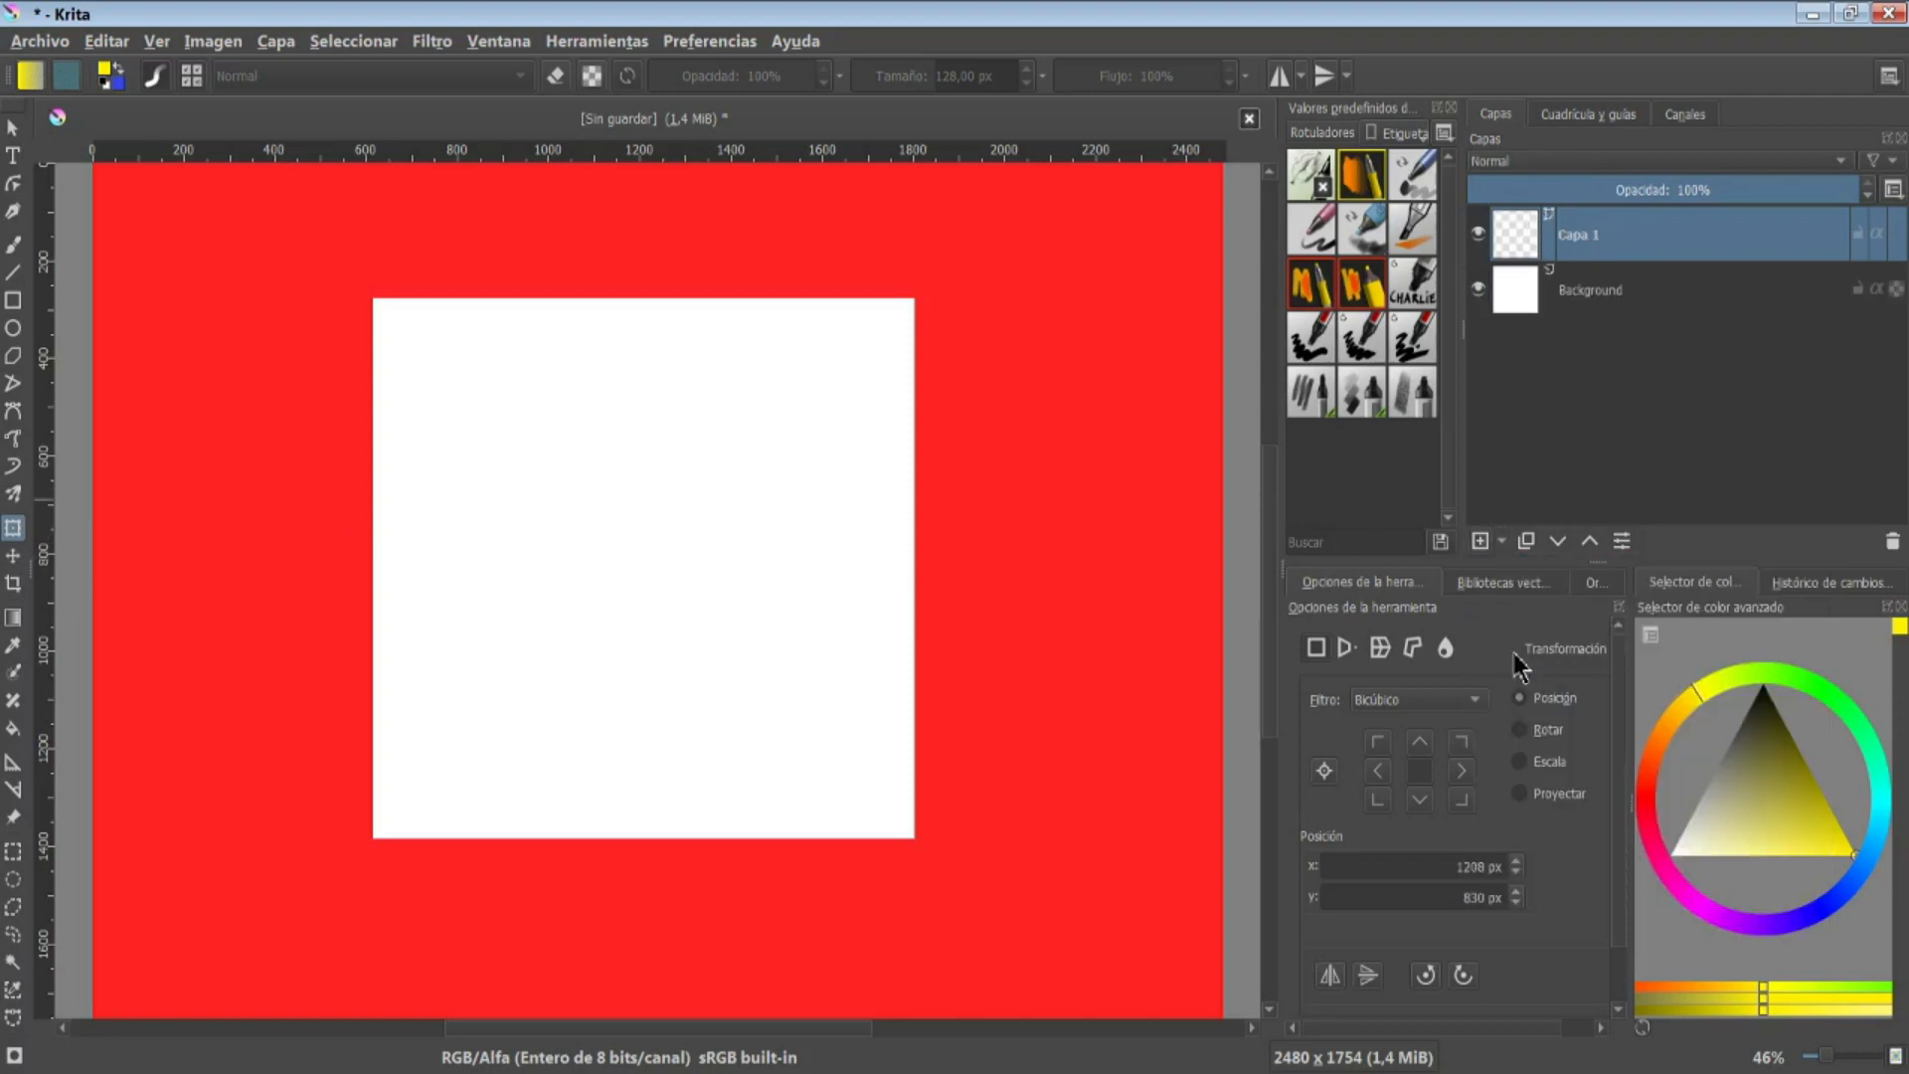
left_click(13, 851)
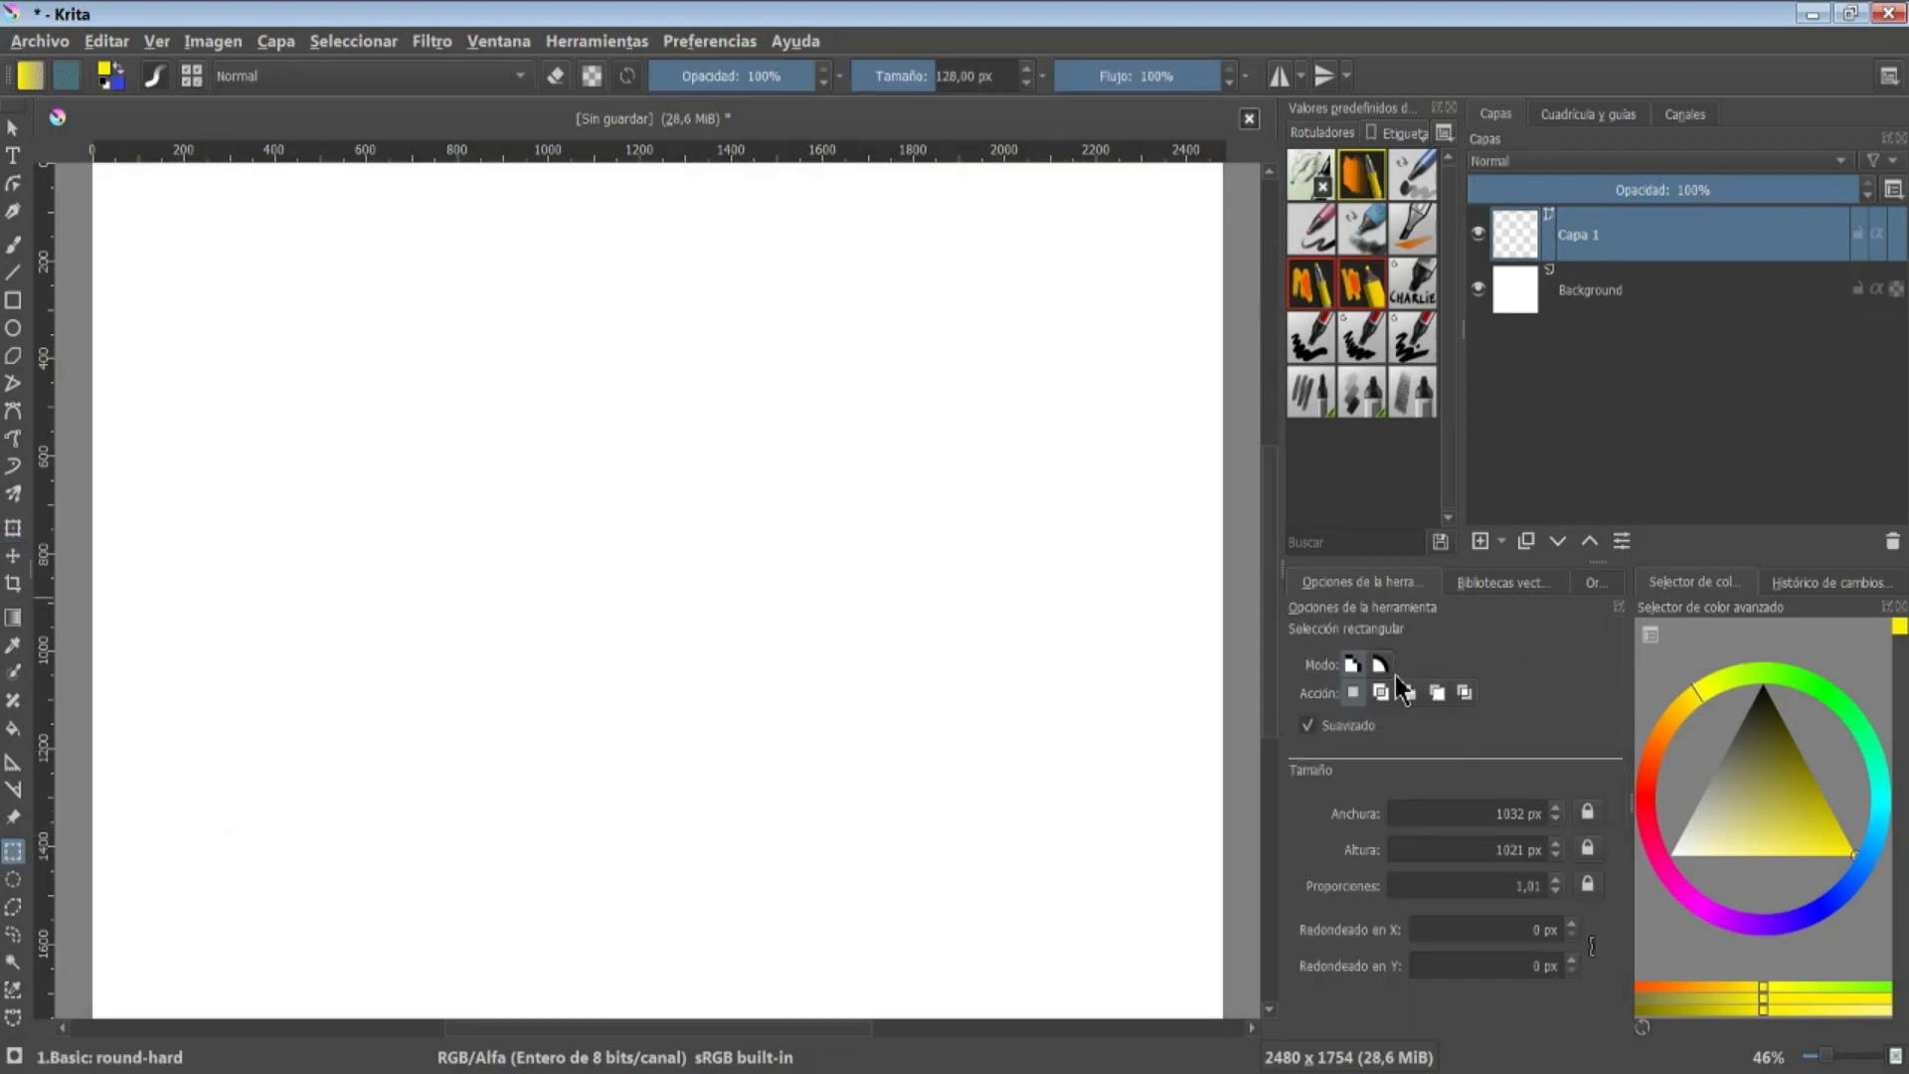
left_click(1386, 663)
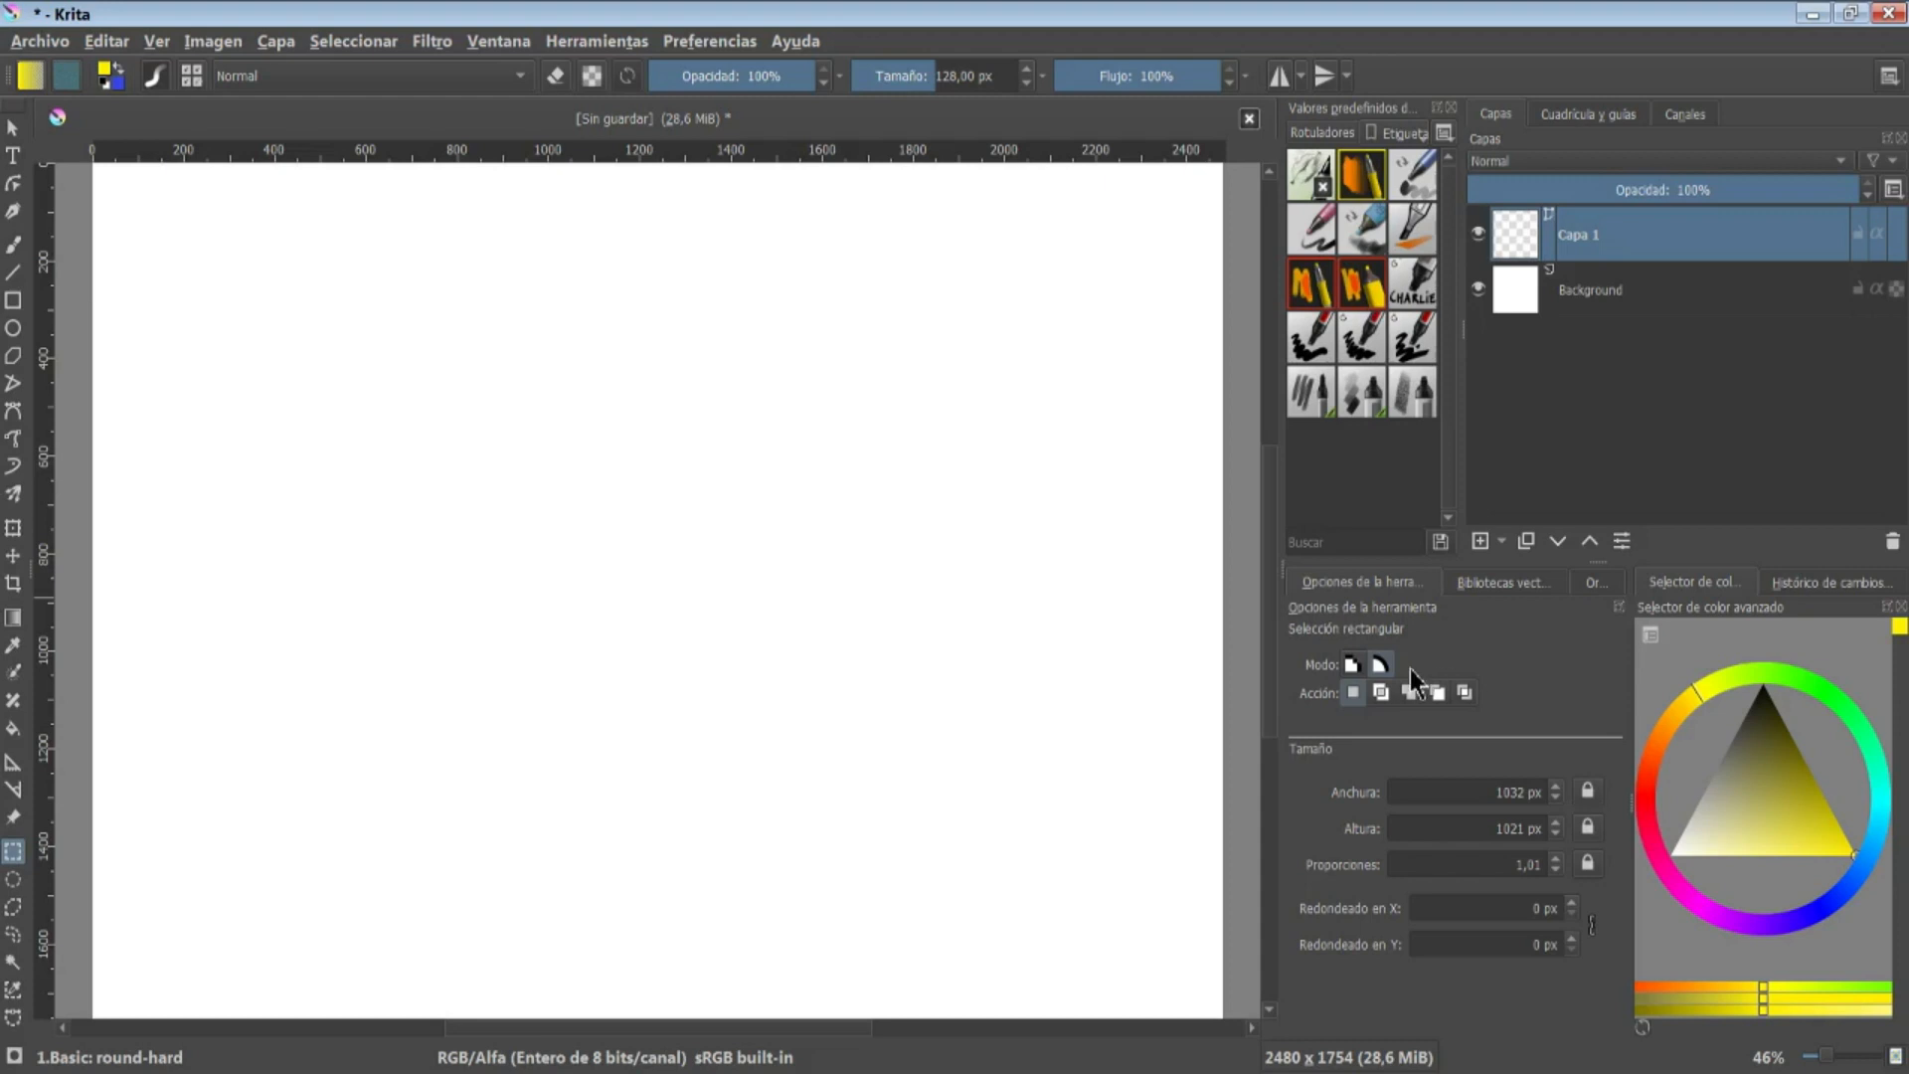
left_click_drag(581, 843, 984, 457)
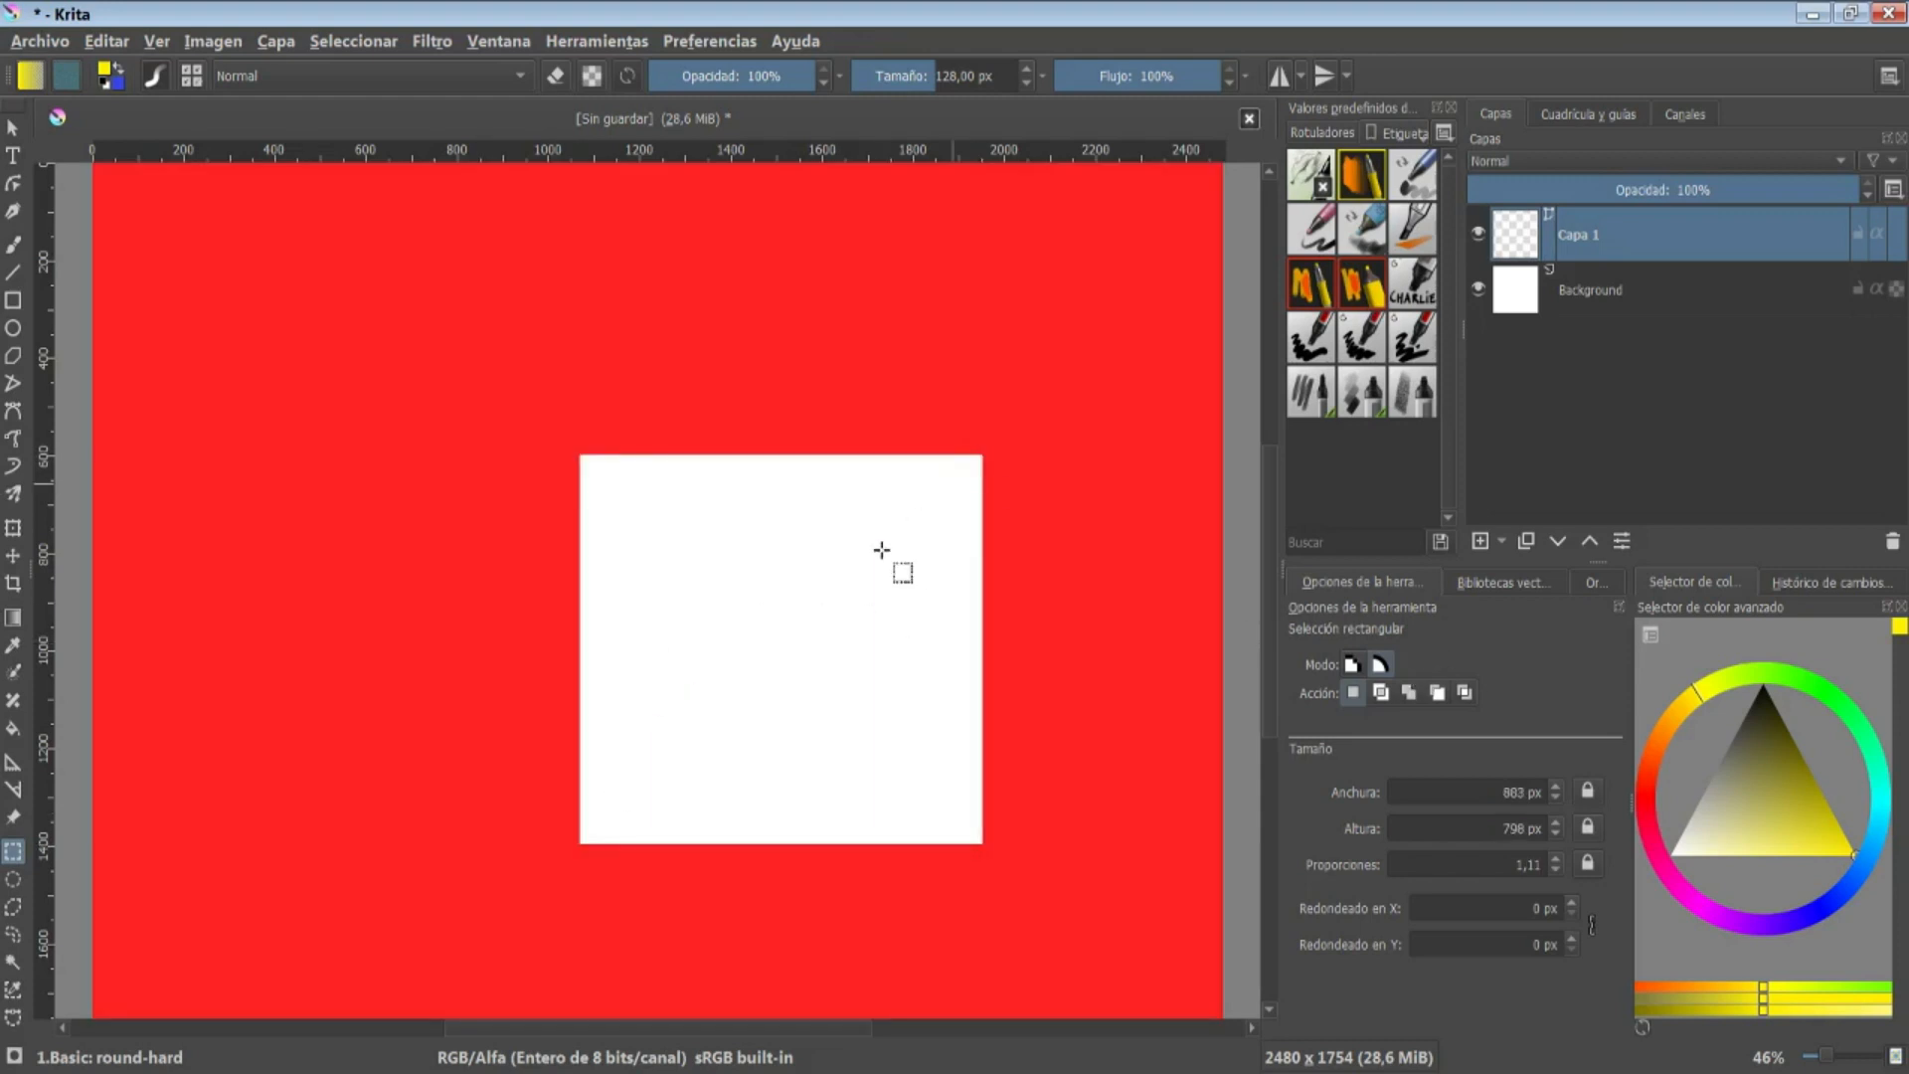
Try to pick up the vector selection's outline with the Edit Shapes tool
left_click(13, 184)
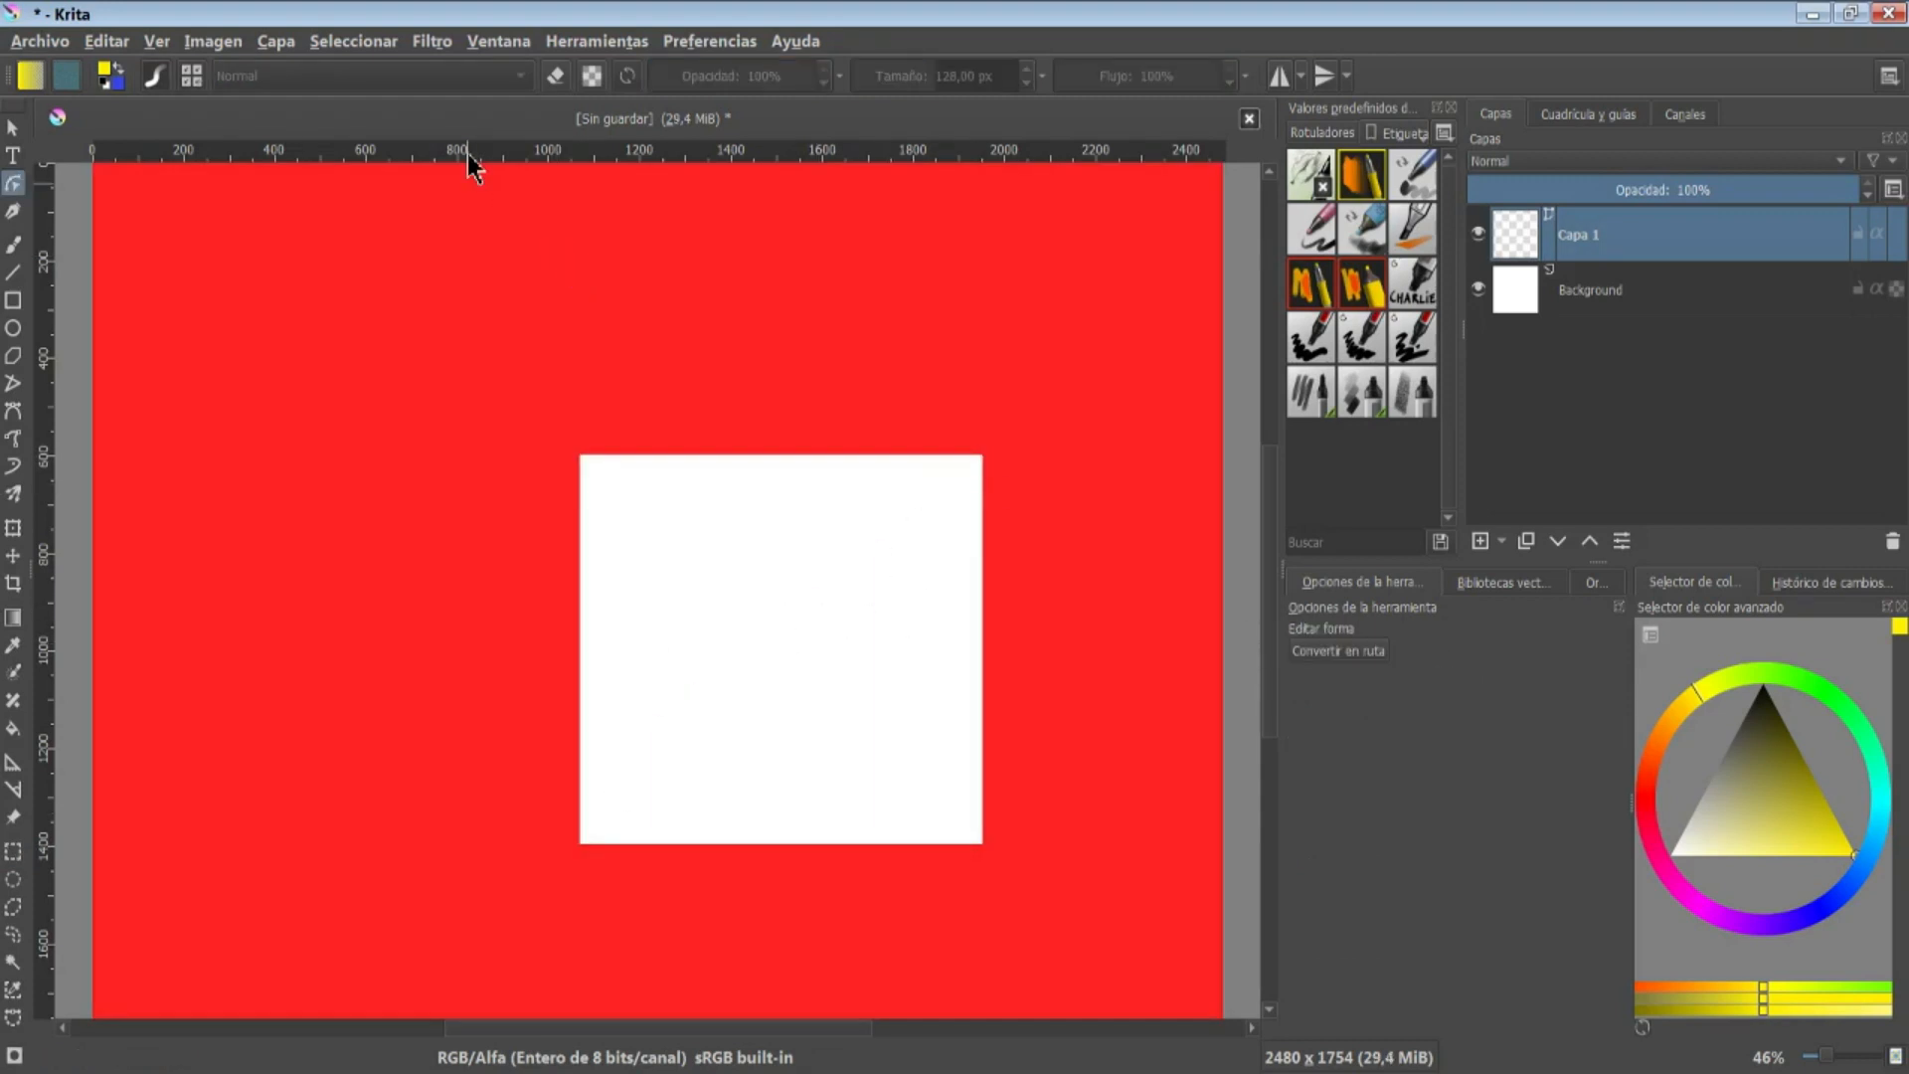
left_click_drag(532, 407, 1050, 878)
left_click_drag(495, 366, 1018, 968)
Create a new vector-mode rectangular selection and open it for editing, resizing it to about 1097 × 1263 px
left_click(13, 851)
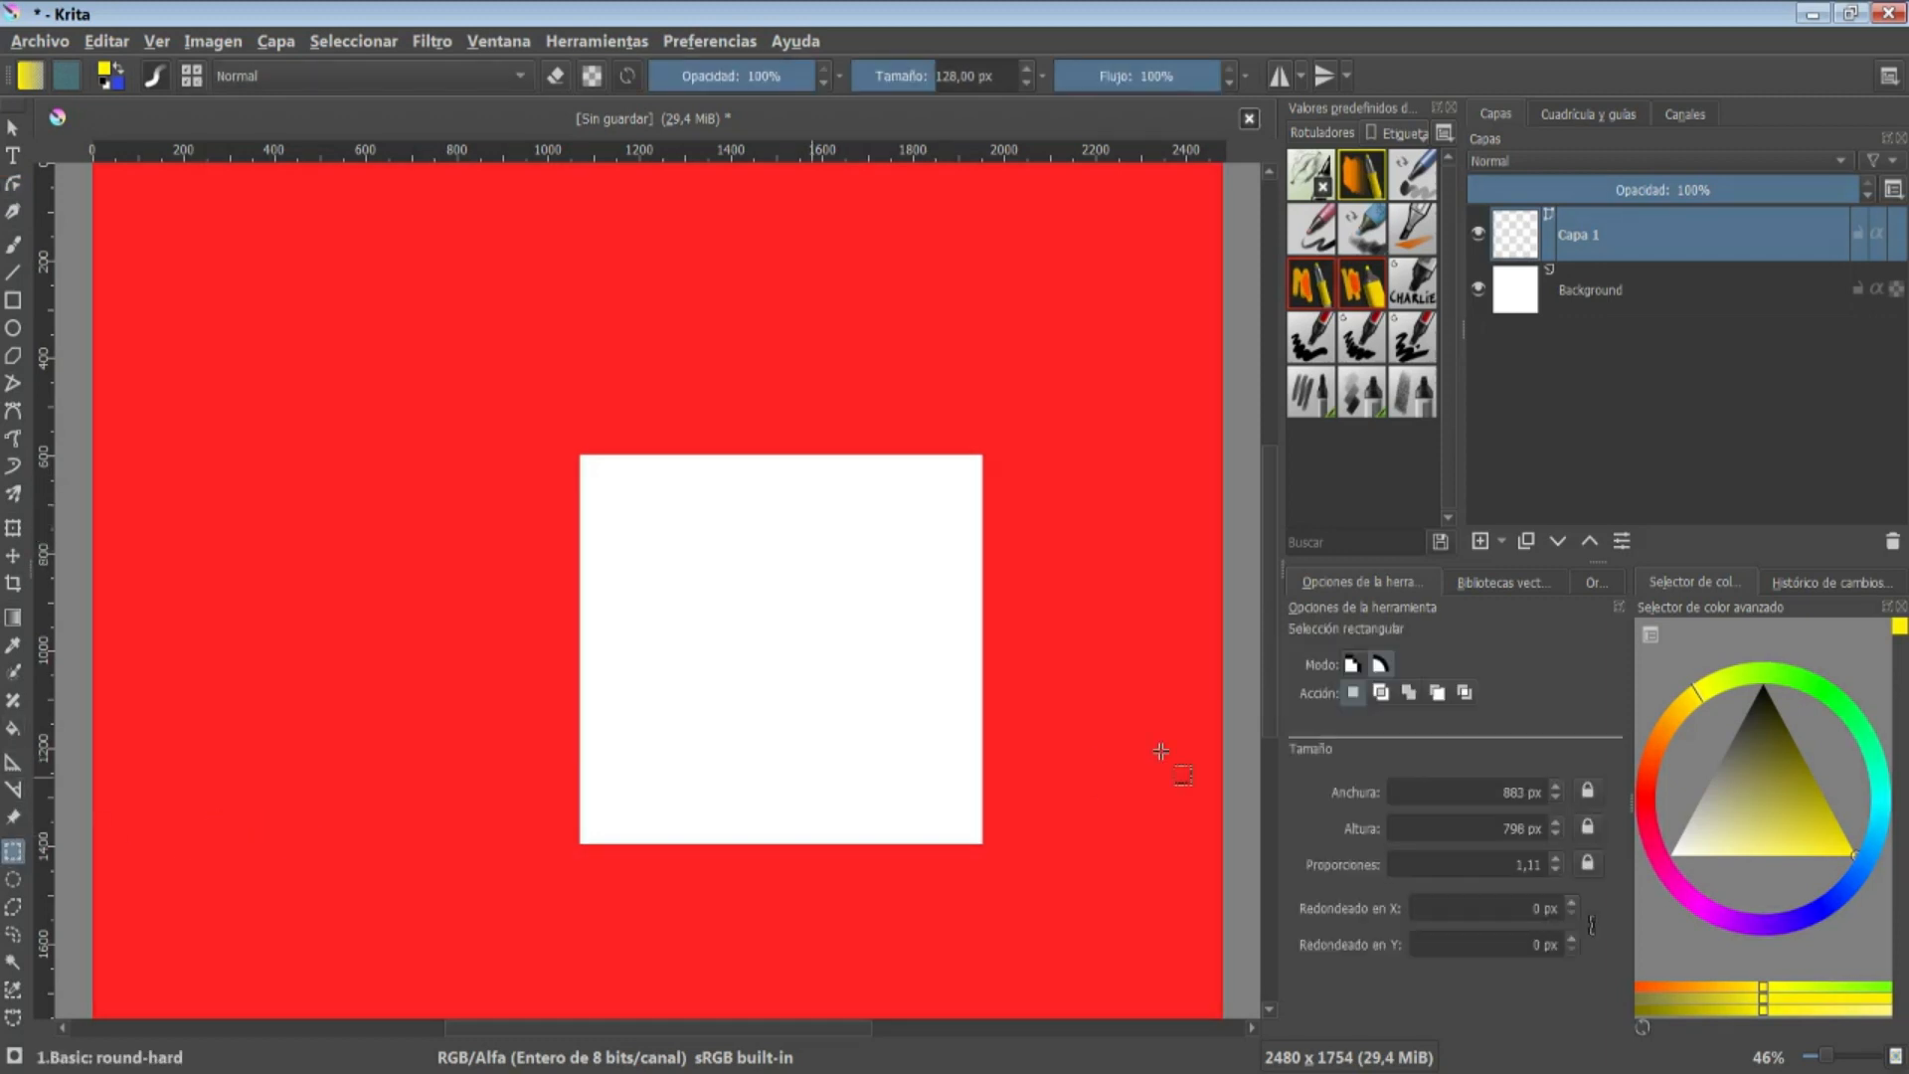
left_click(1382, 667)
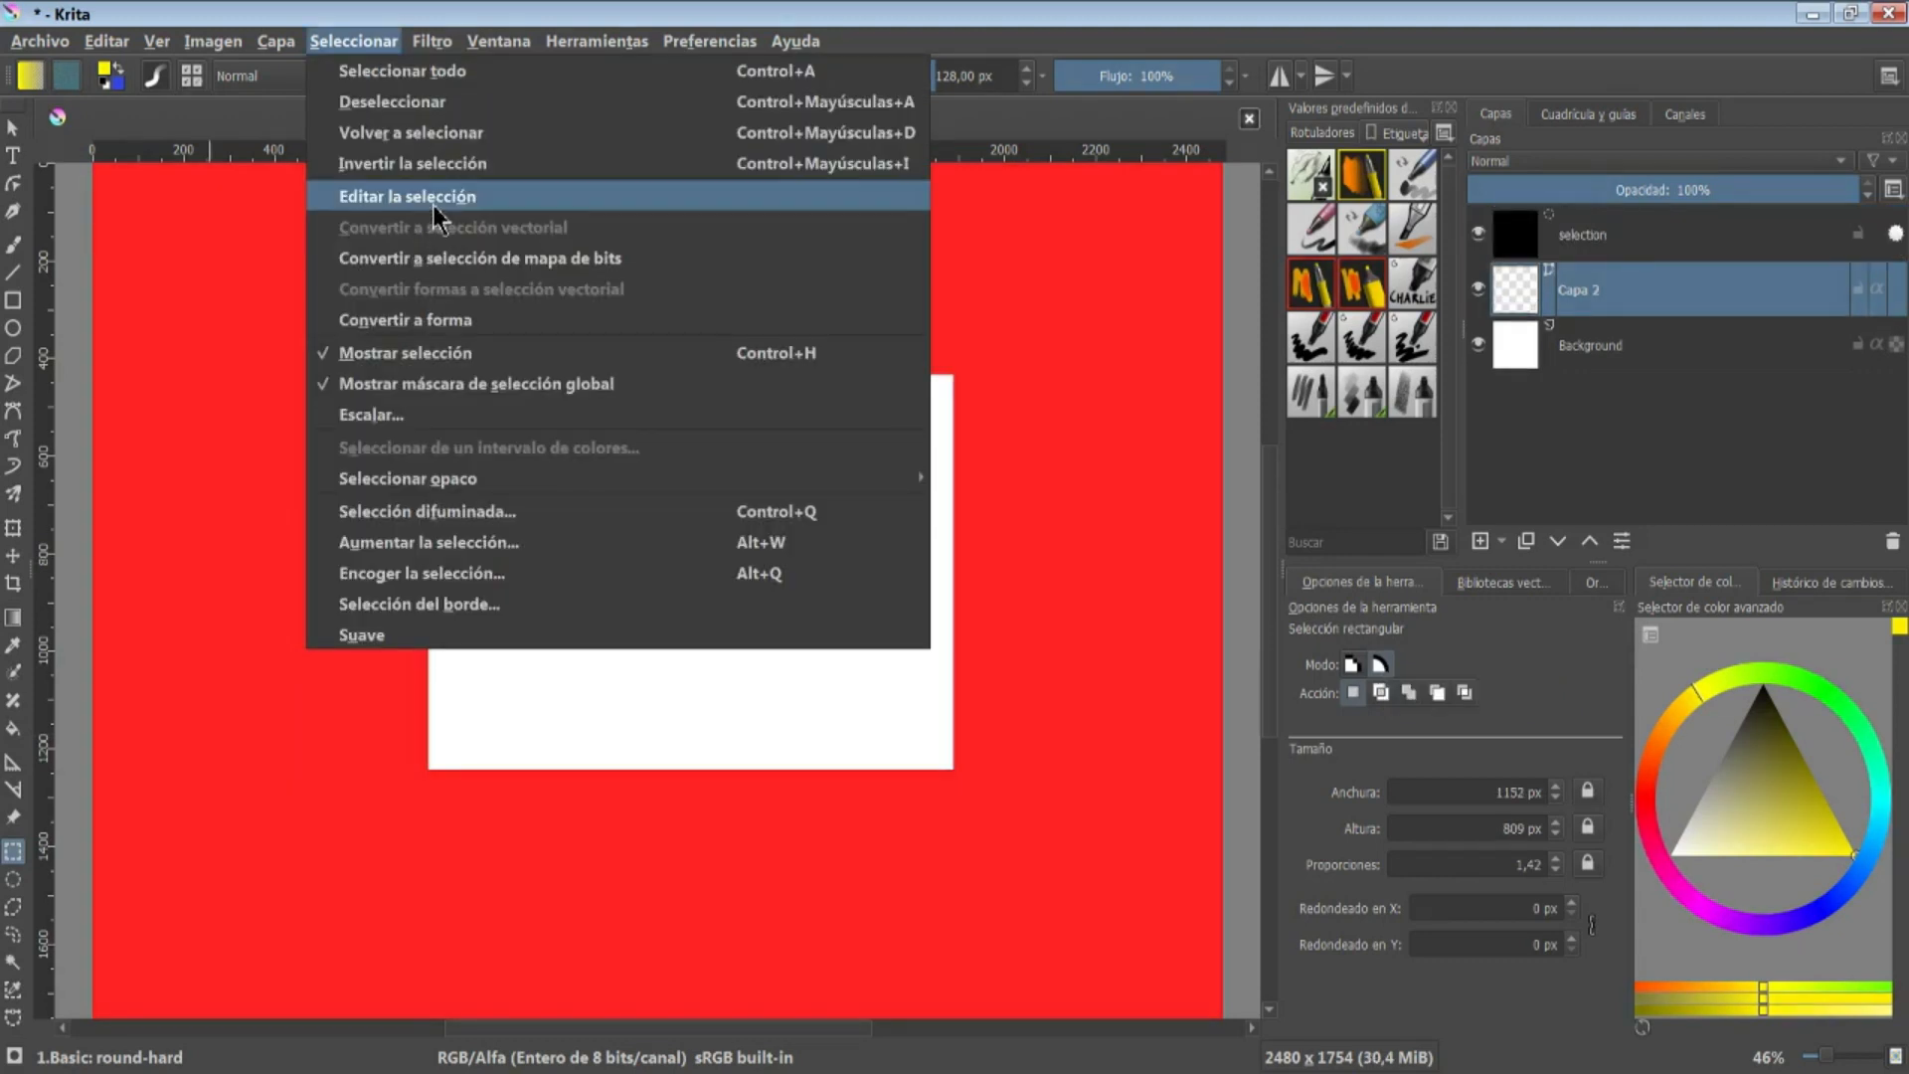
left_click(515, 197)
left_click_drag(429, 375, 355, 301)
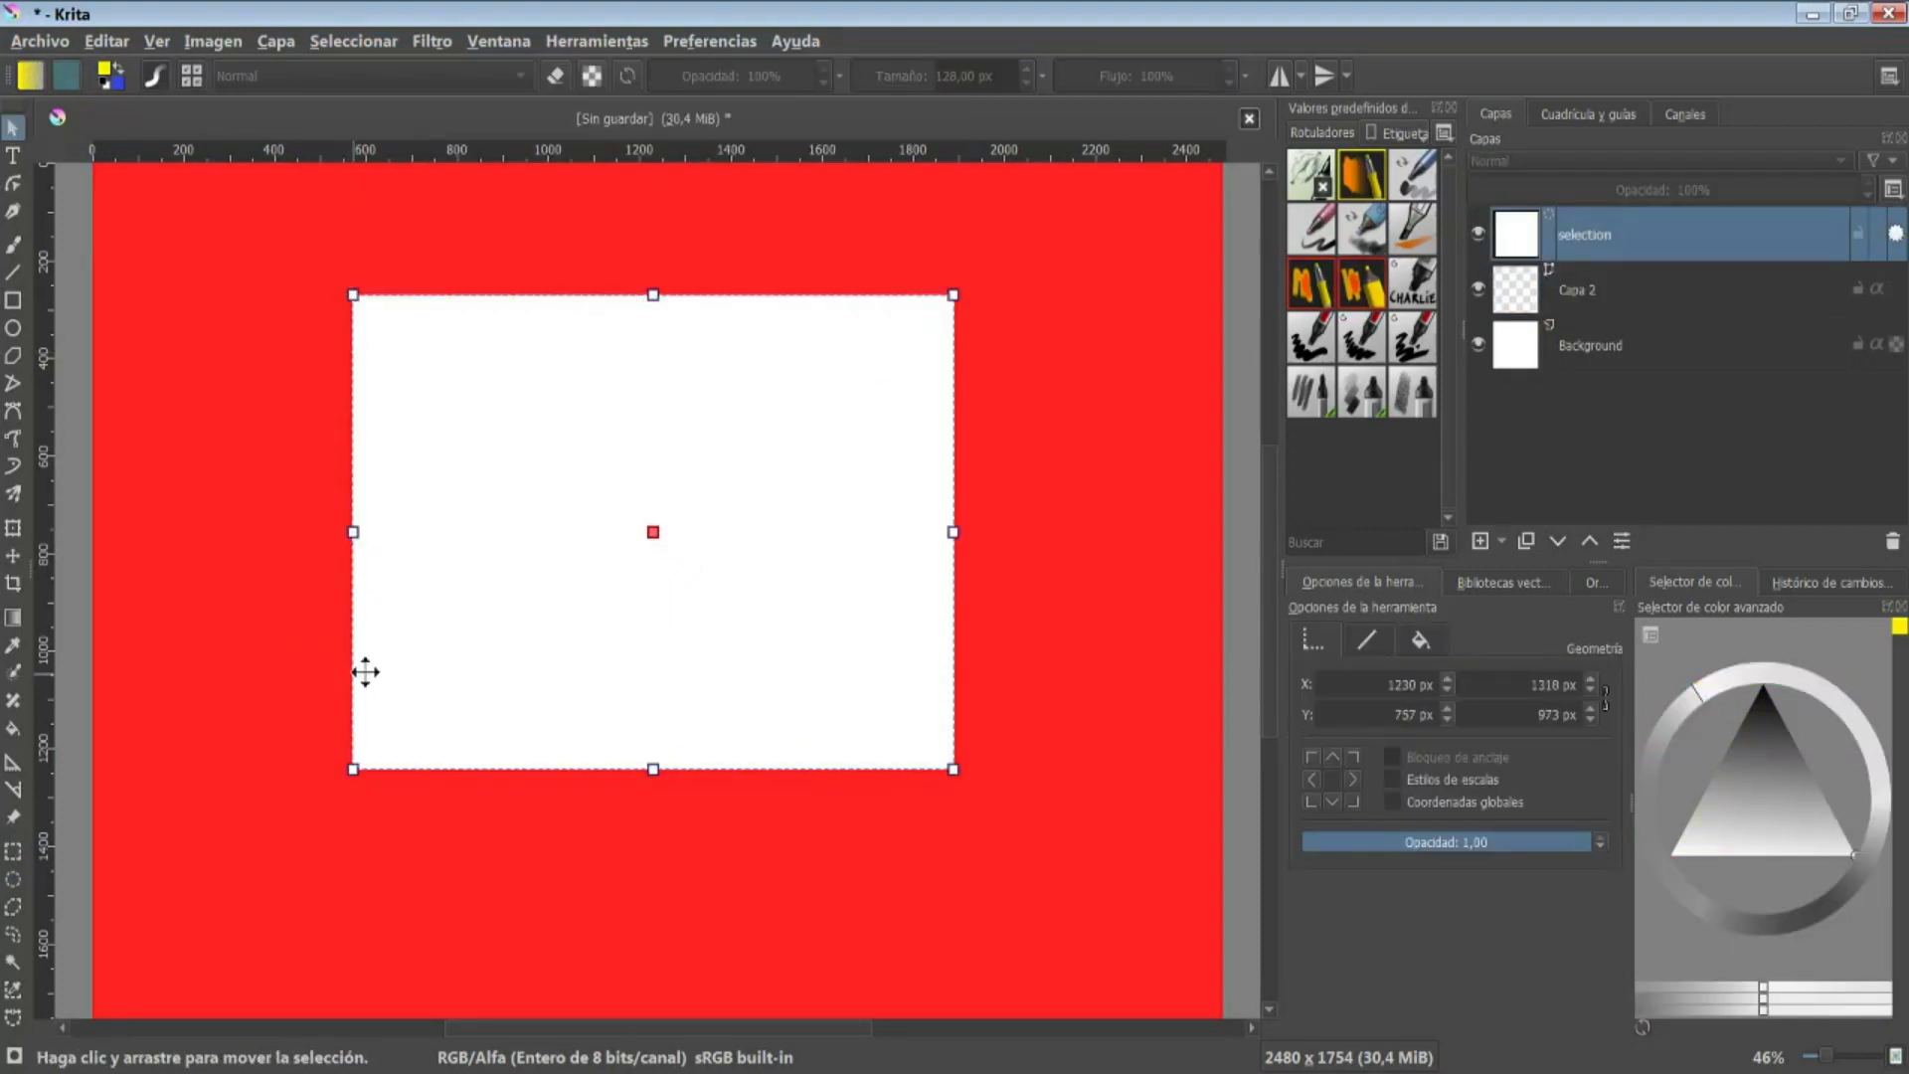
left_click_drag(353, 770, 454, 908)
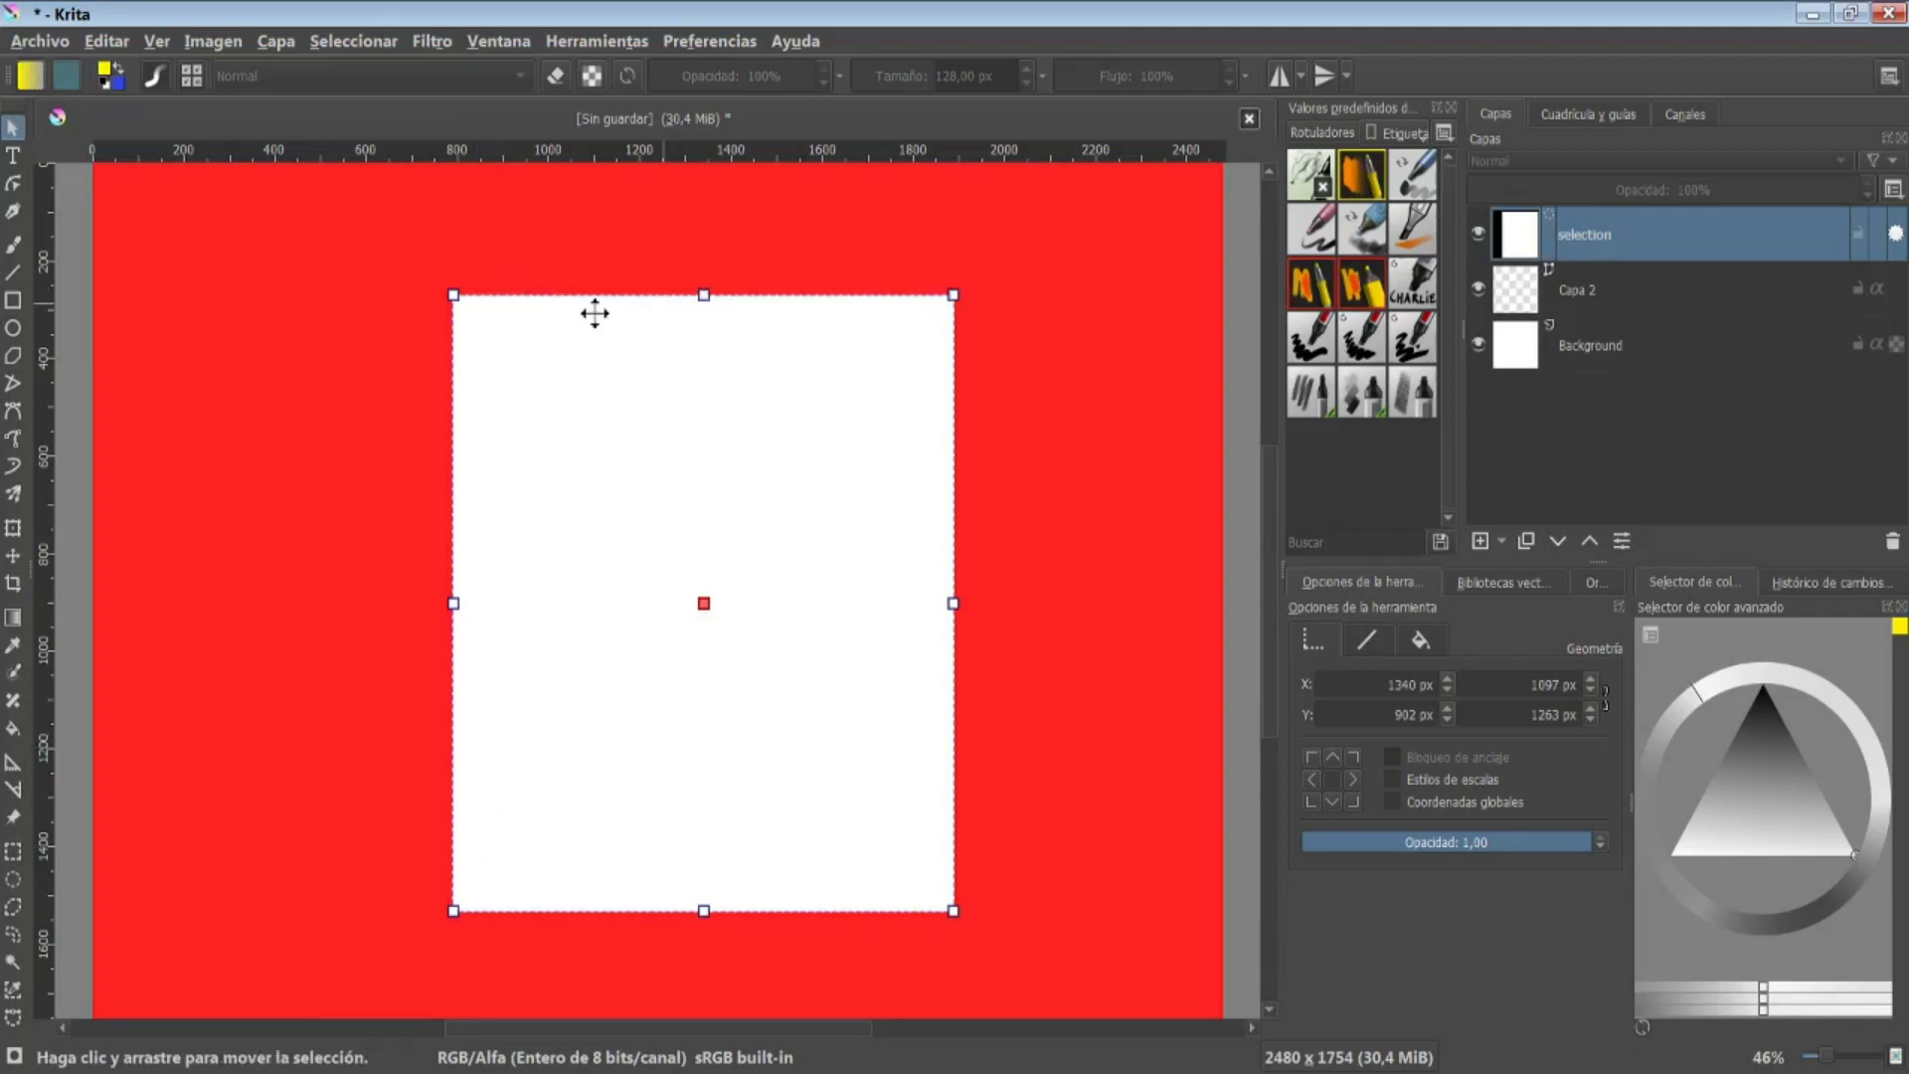
Round the corners of the vector selection to a radius of about 264 px in X and Y
left_click(12, 187)
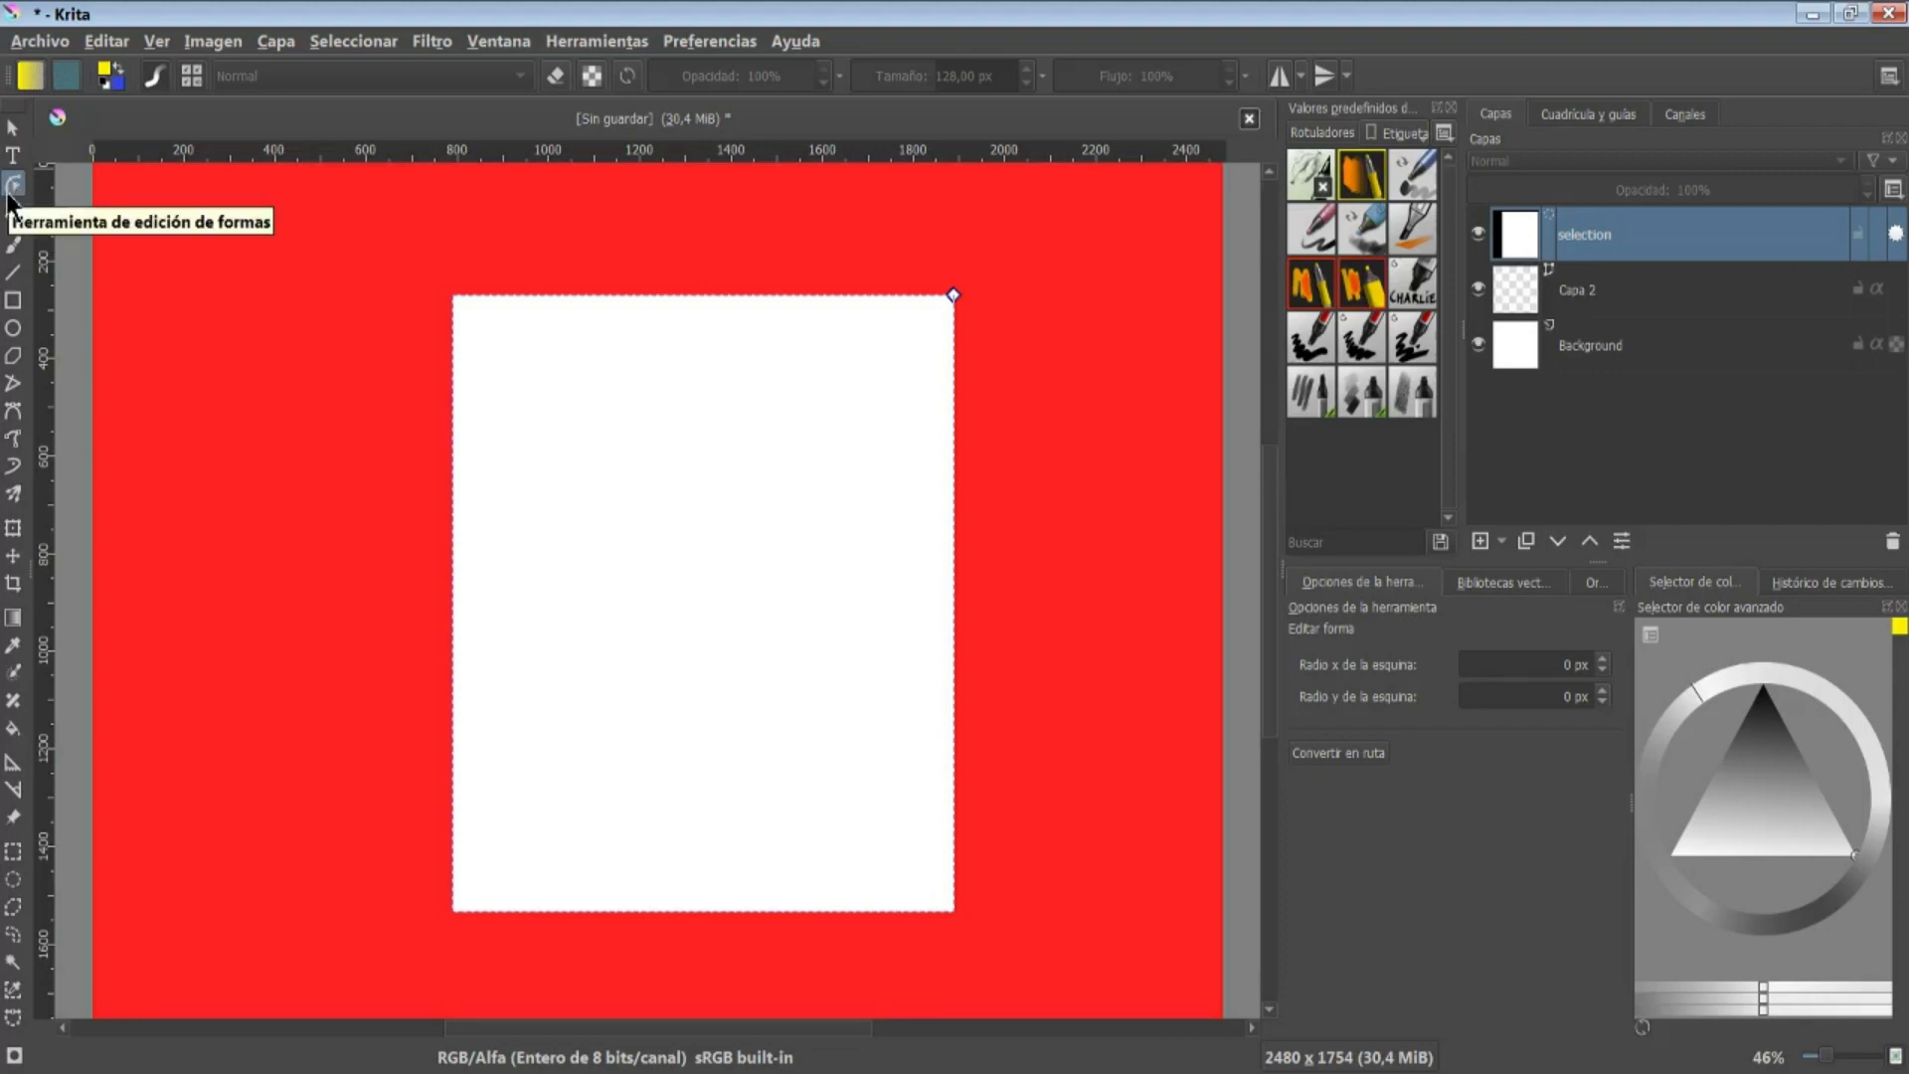
left_click_drag(953, 294, 813, 355)
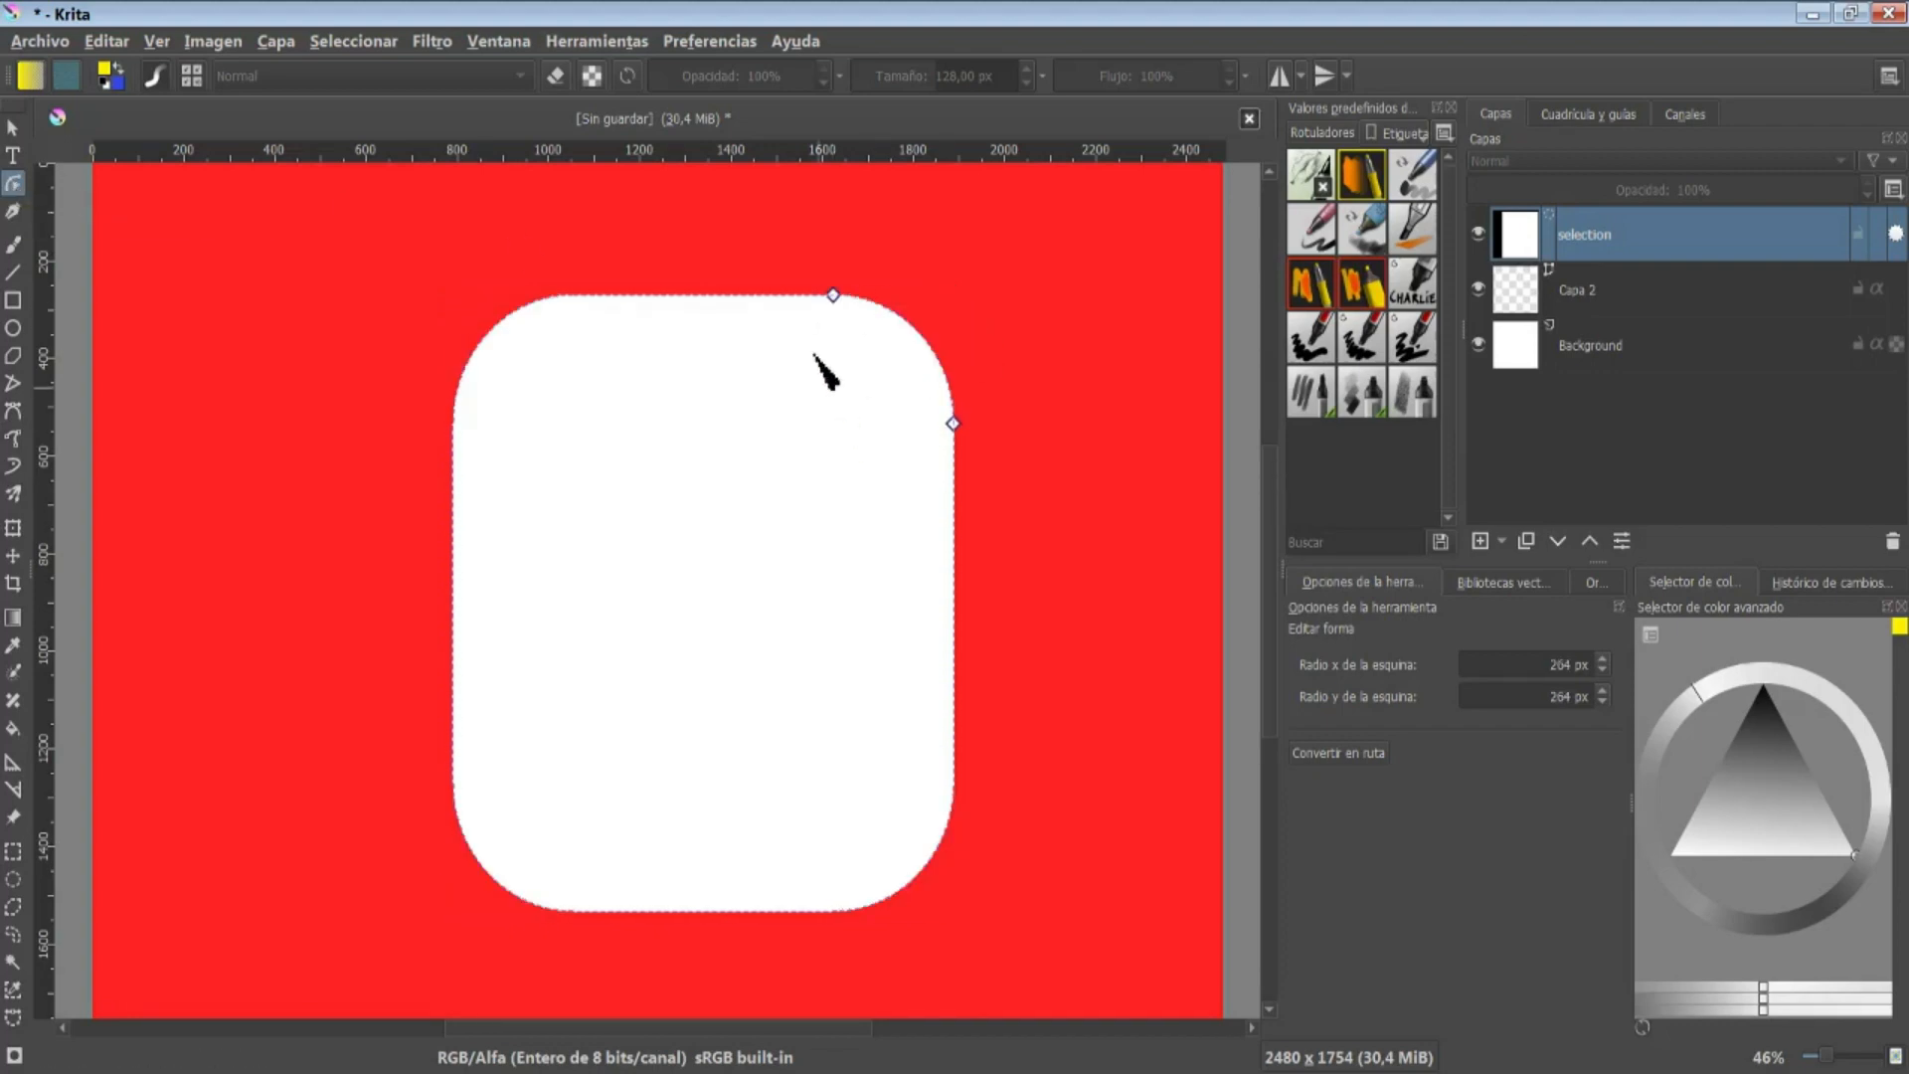
Scale the rounded selection down with the Transform tool and move it to about X 1229, Y 900 px
left_click(12, 528)
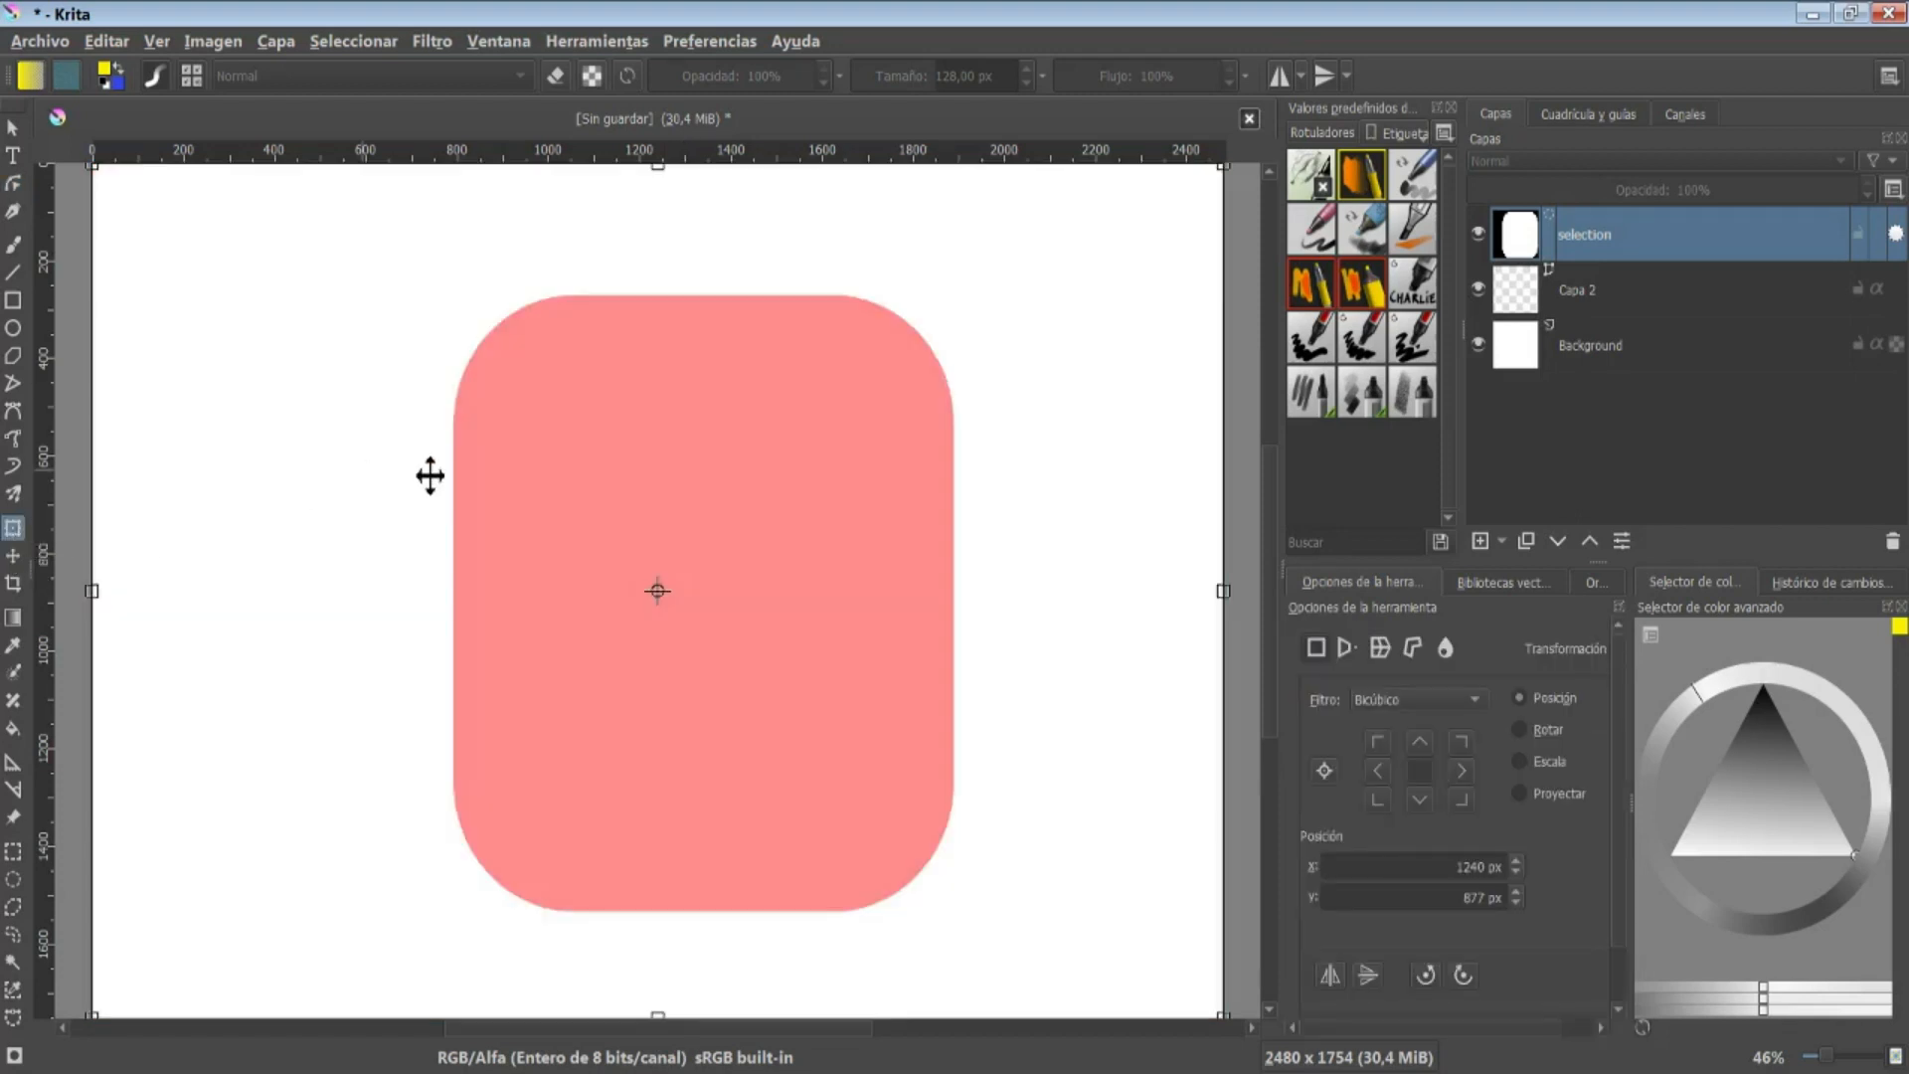
mouse_move(428, 410)
left_mouse_down()
mouse_move(447, 405)
mouse_move(444, 528)
mouse_move(418, 427)
left_mouse_up()
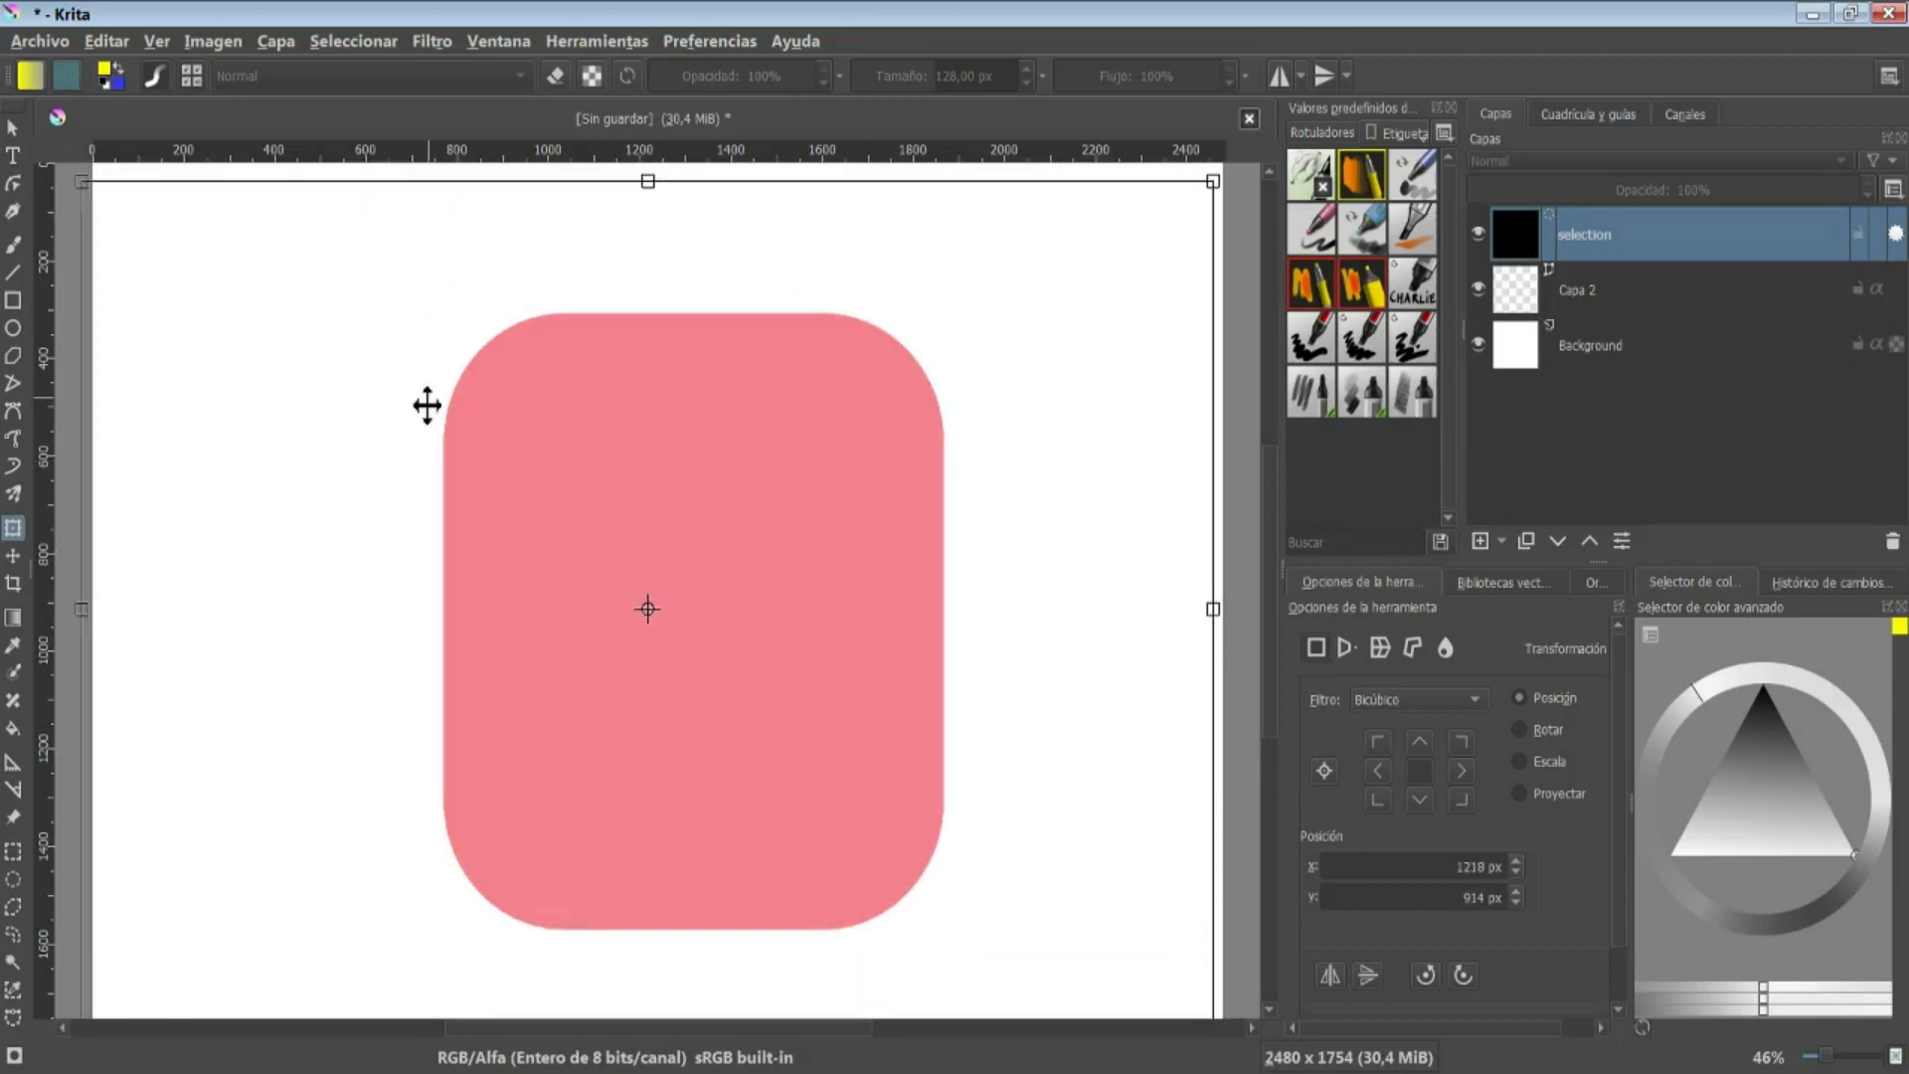
scroll(426, 404, "down", 4)
scroll(425, 404, "up", 3)
left_click_drag(179, 233, 511, 409)
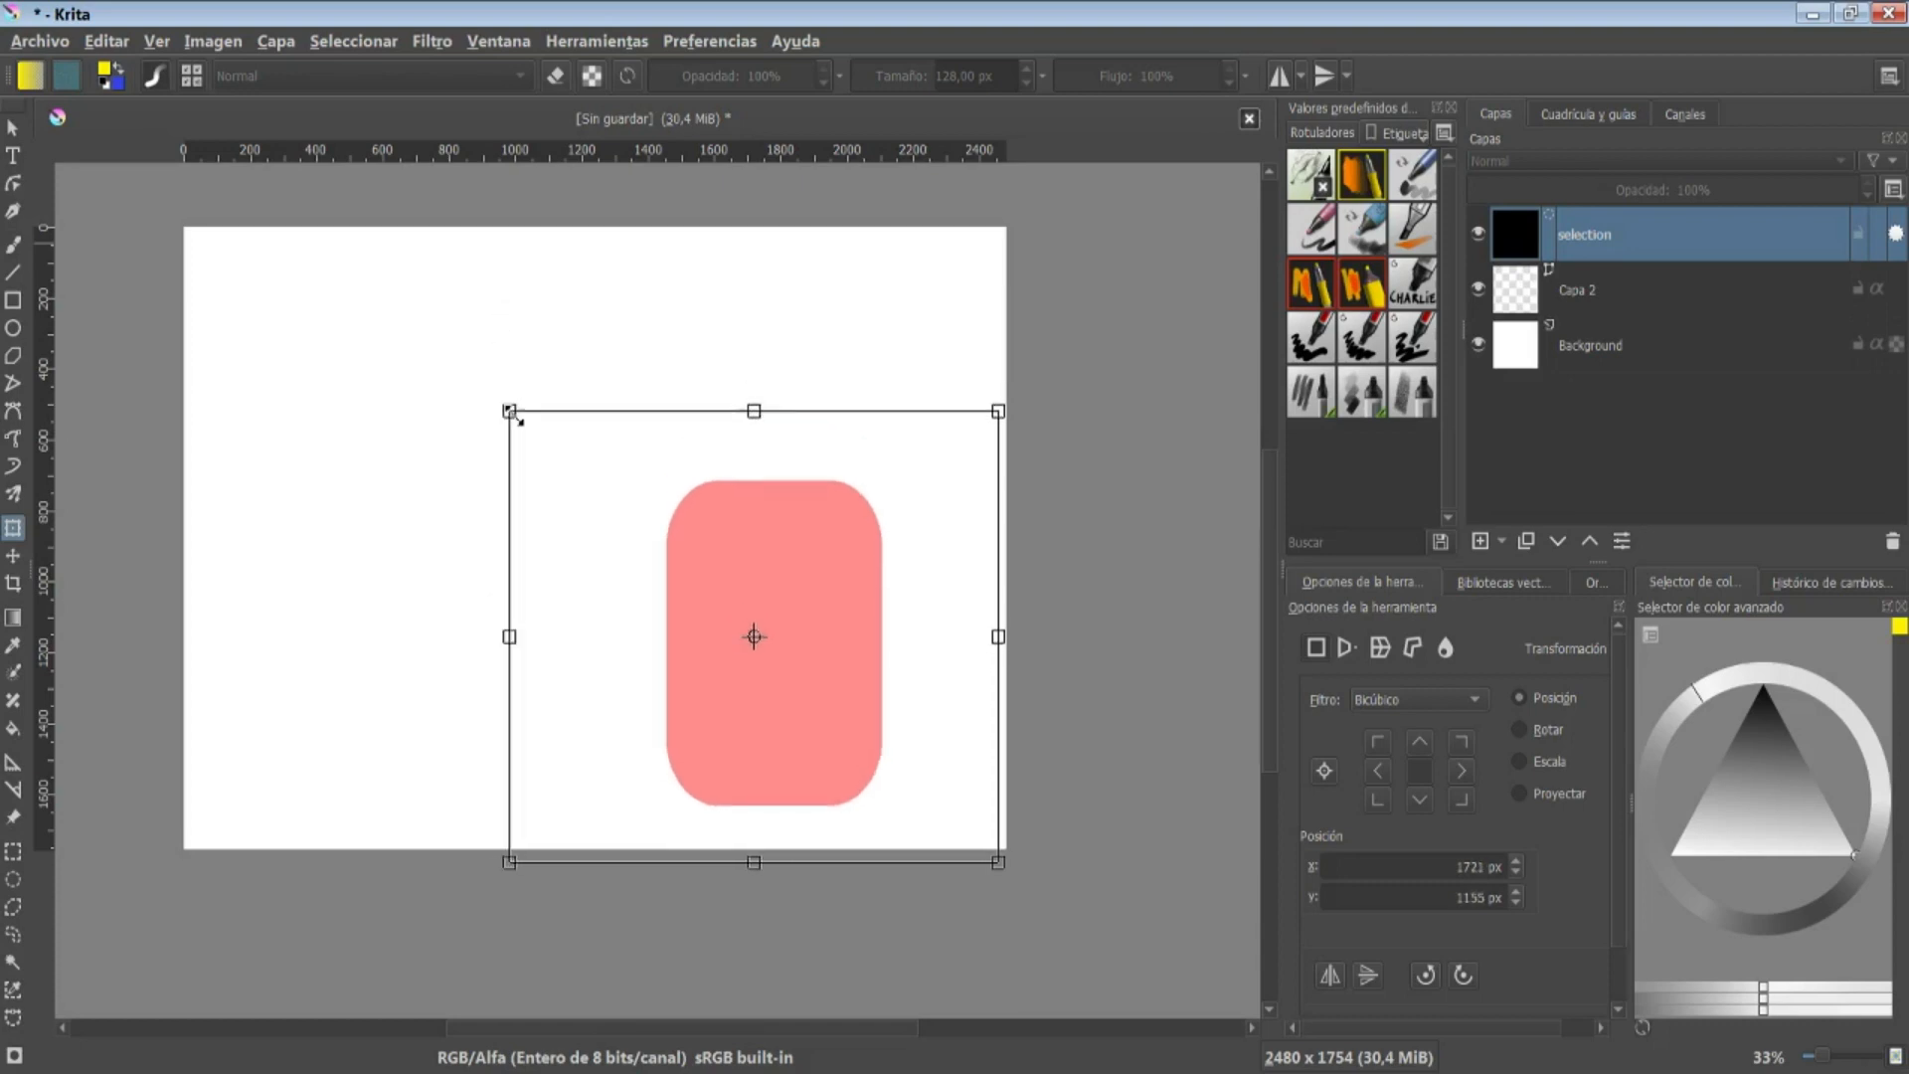
left_click_drag(724, 597, 574, 512)
key("Return")
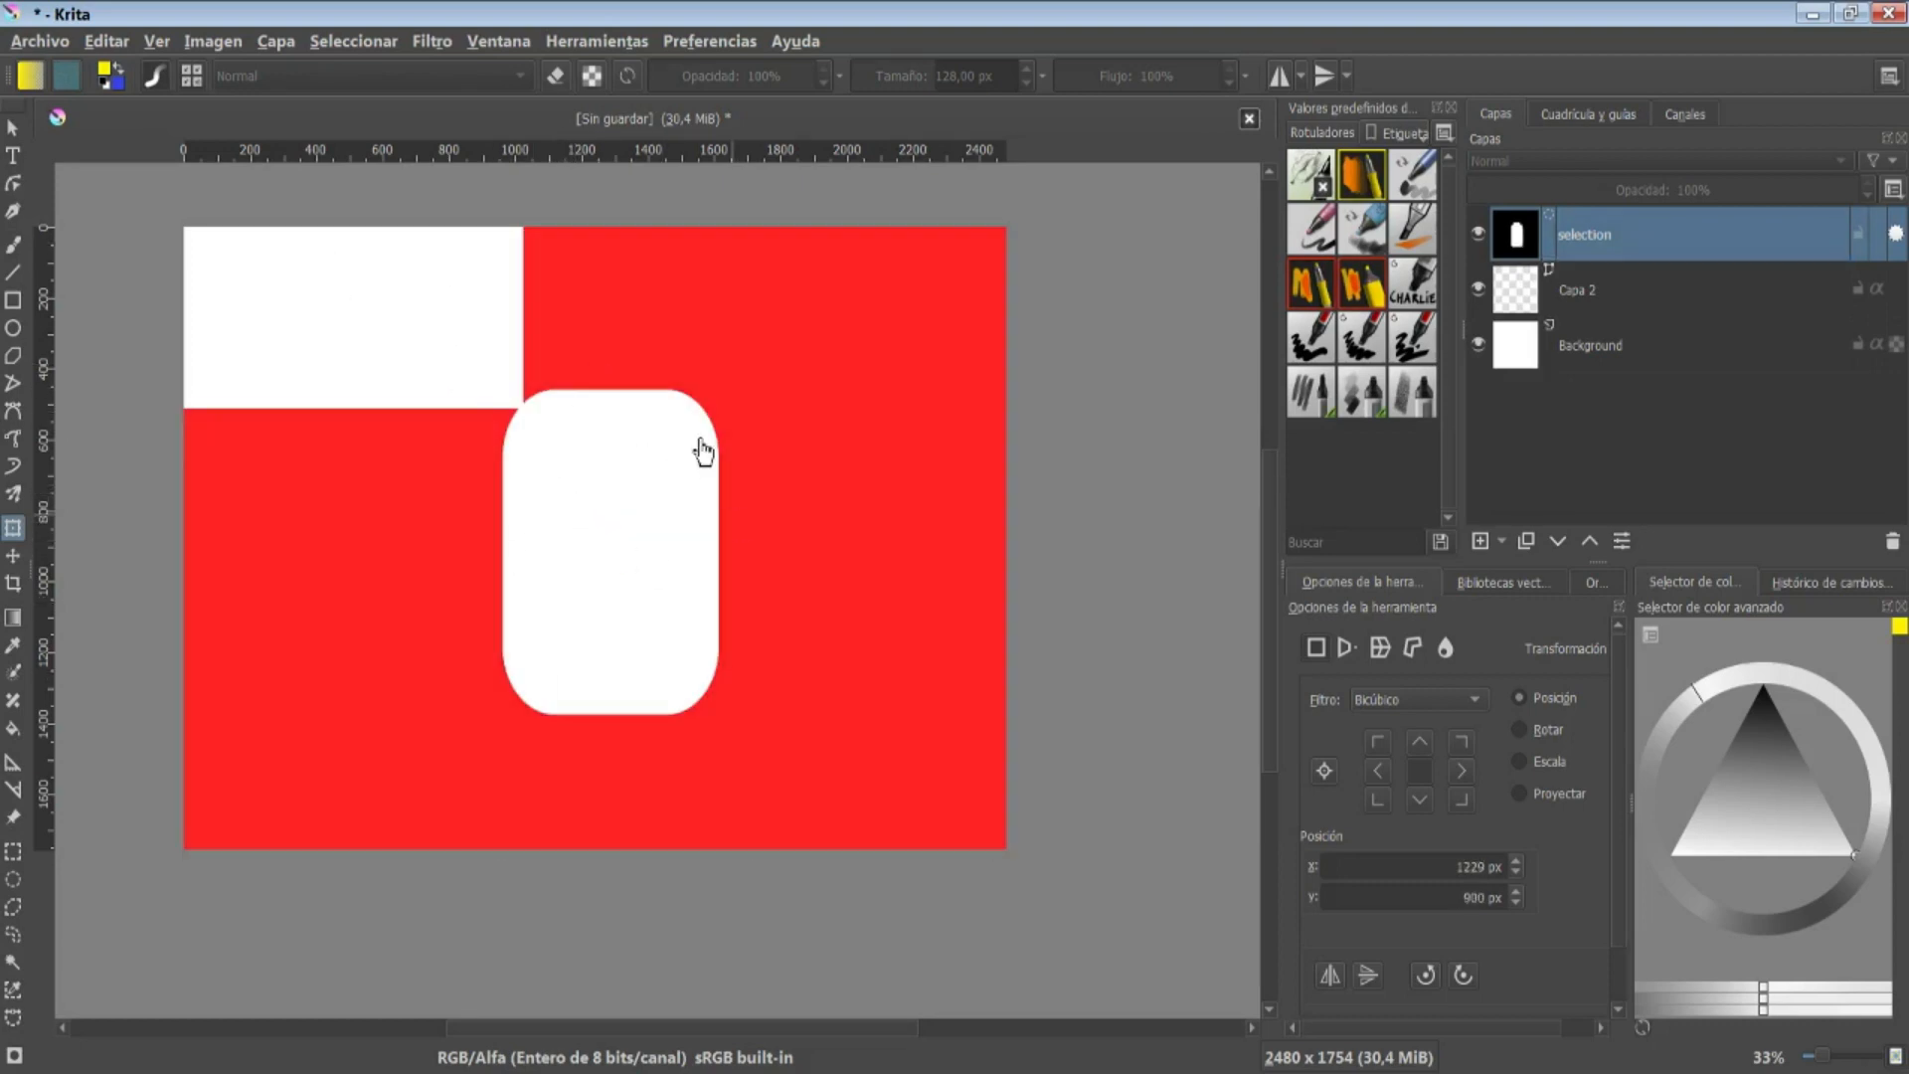
Convert the transformed selection to a vector selection and resize it to about 1011 × 578 px
left_click(388, 41)
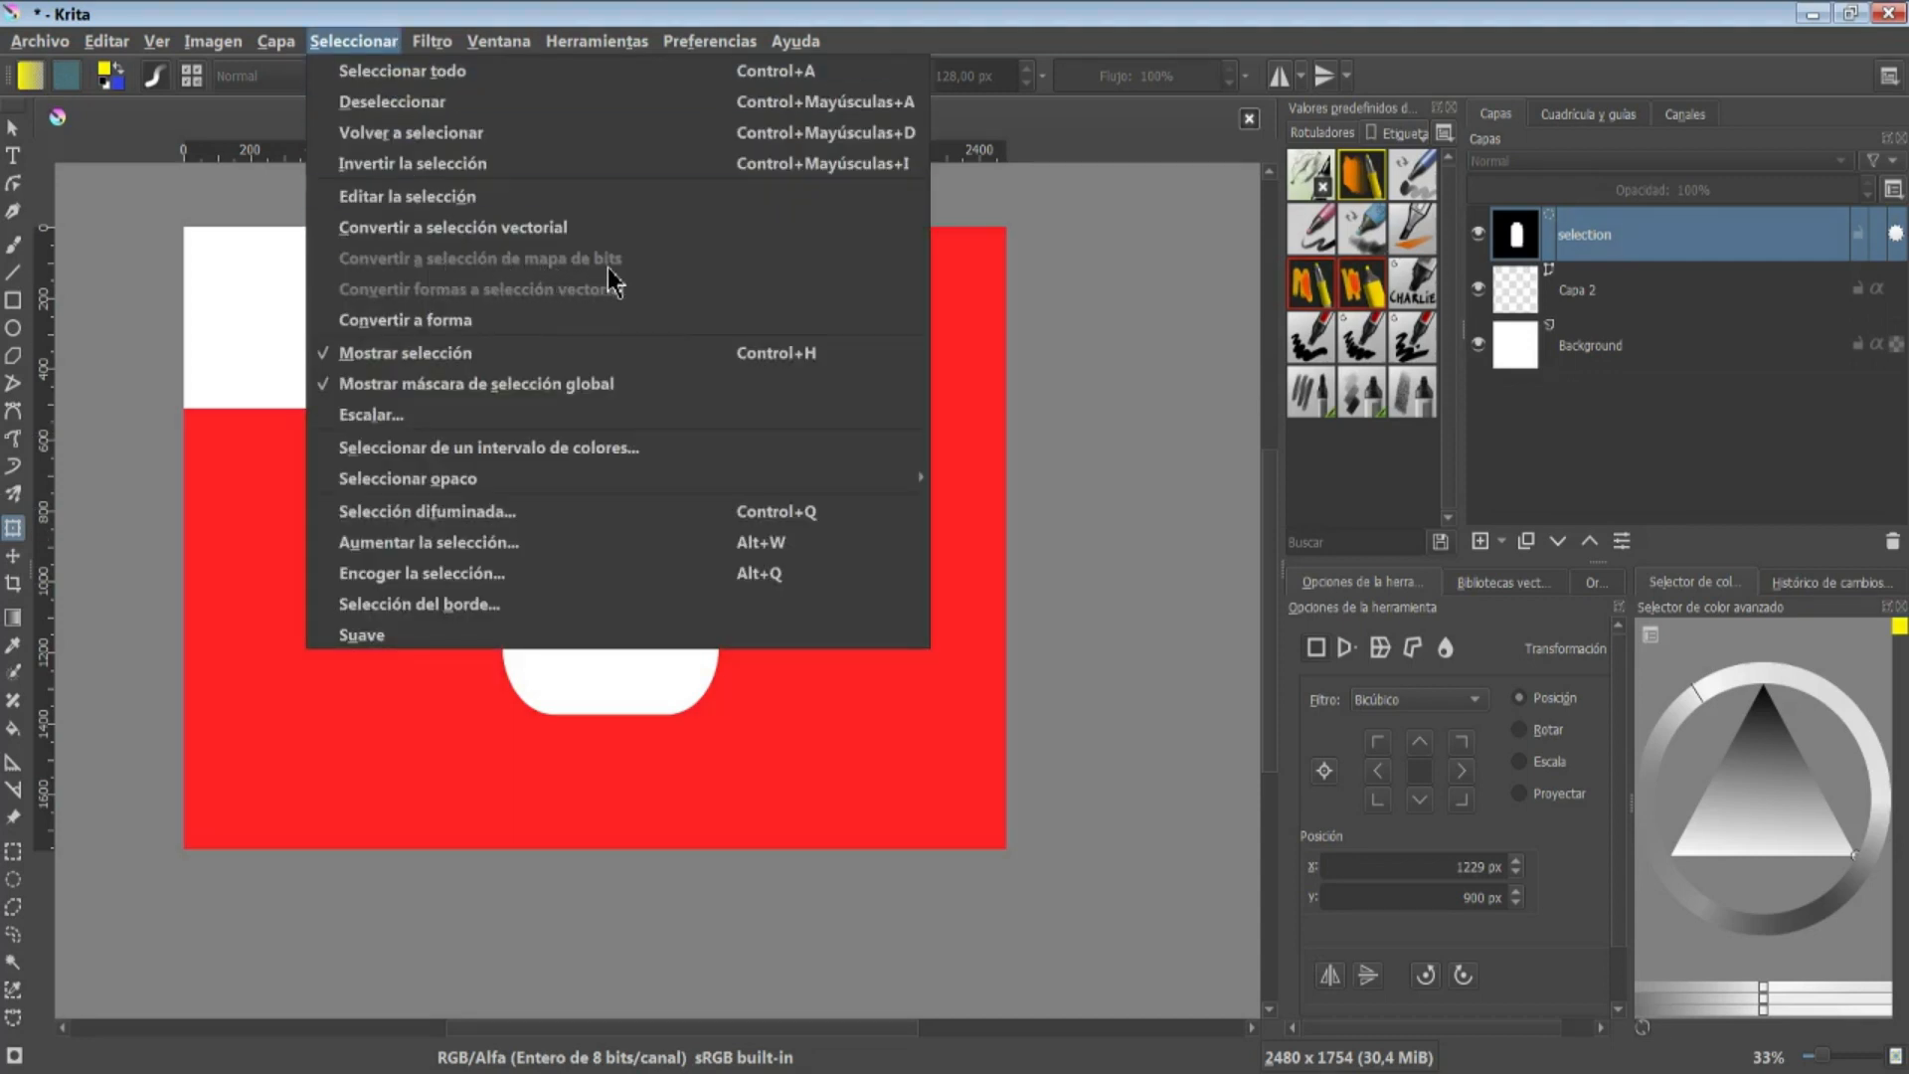
left_click(481, 232)
left_click(338, 41)
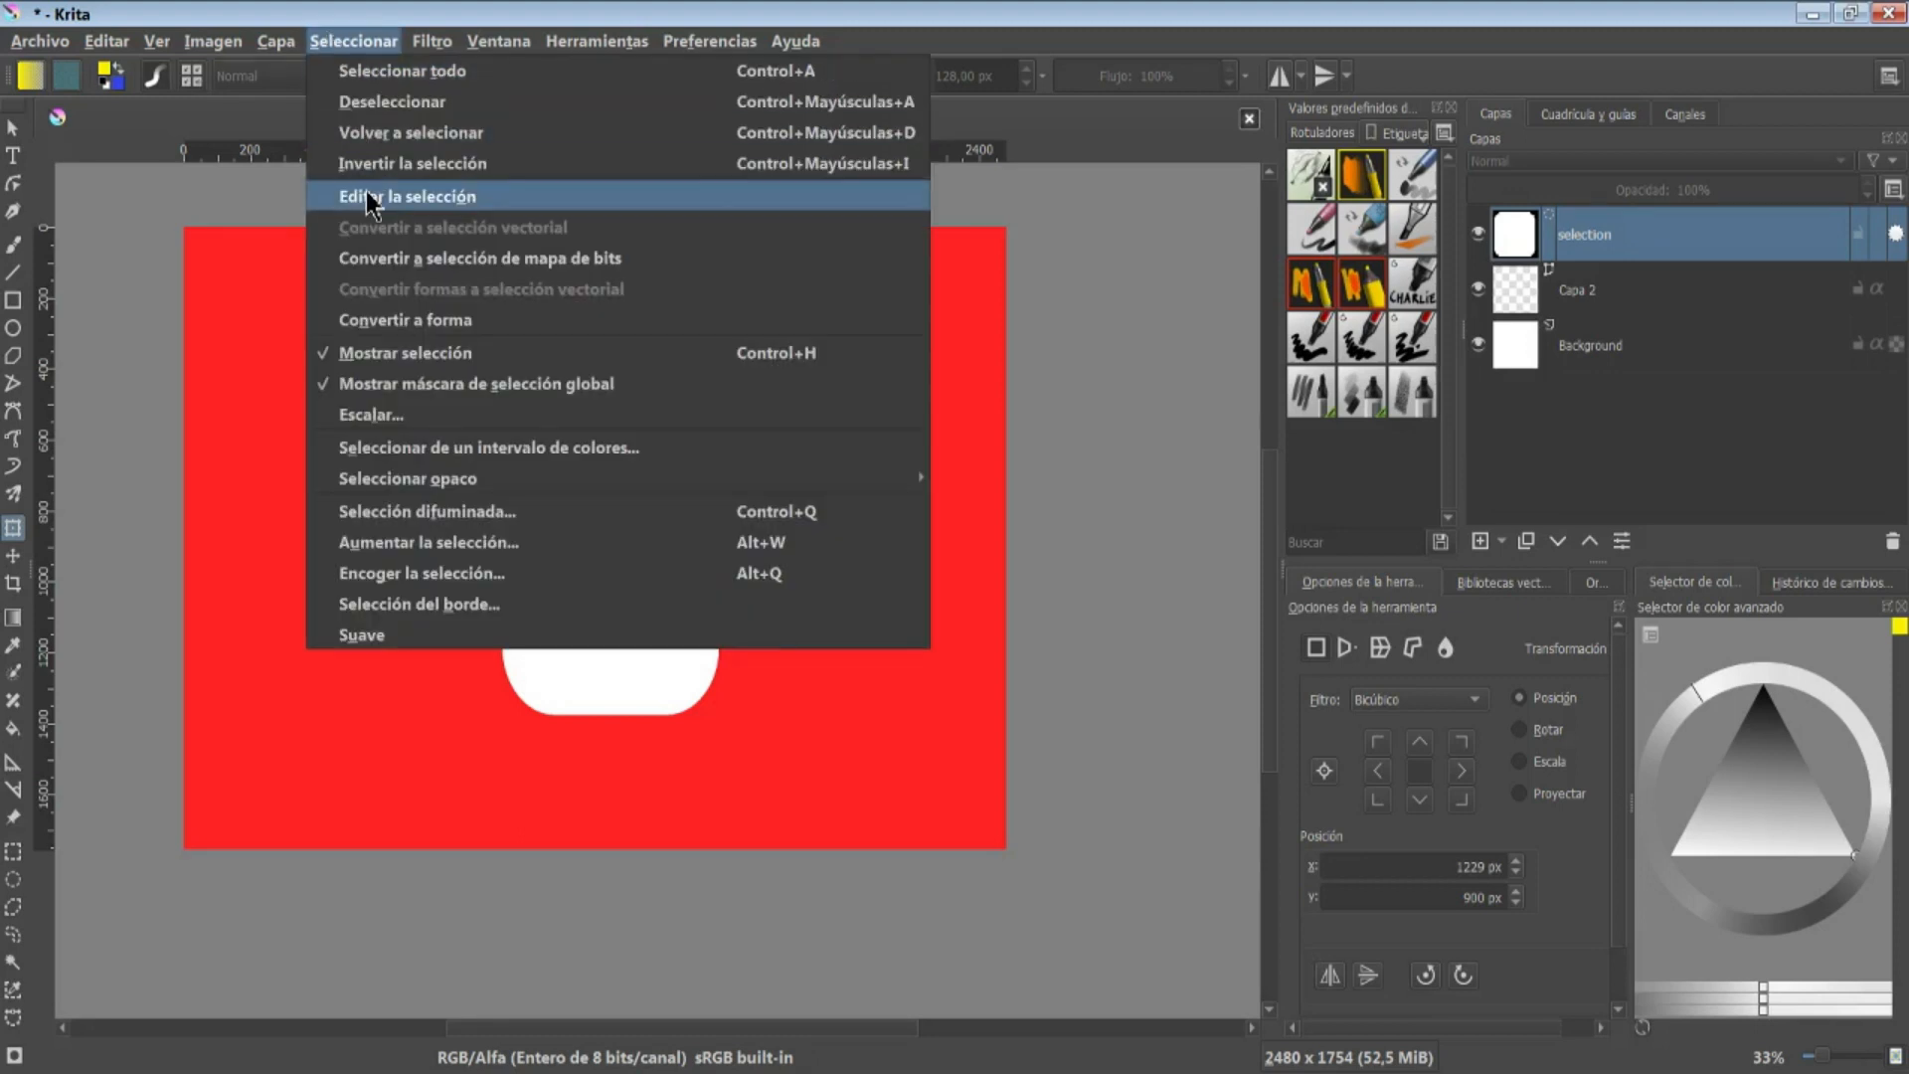
left_click(370, 199)
left_click_drag(502, 391, 384, 510)
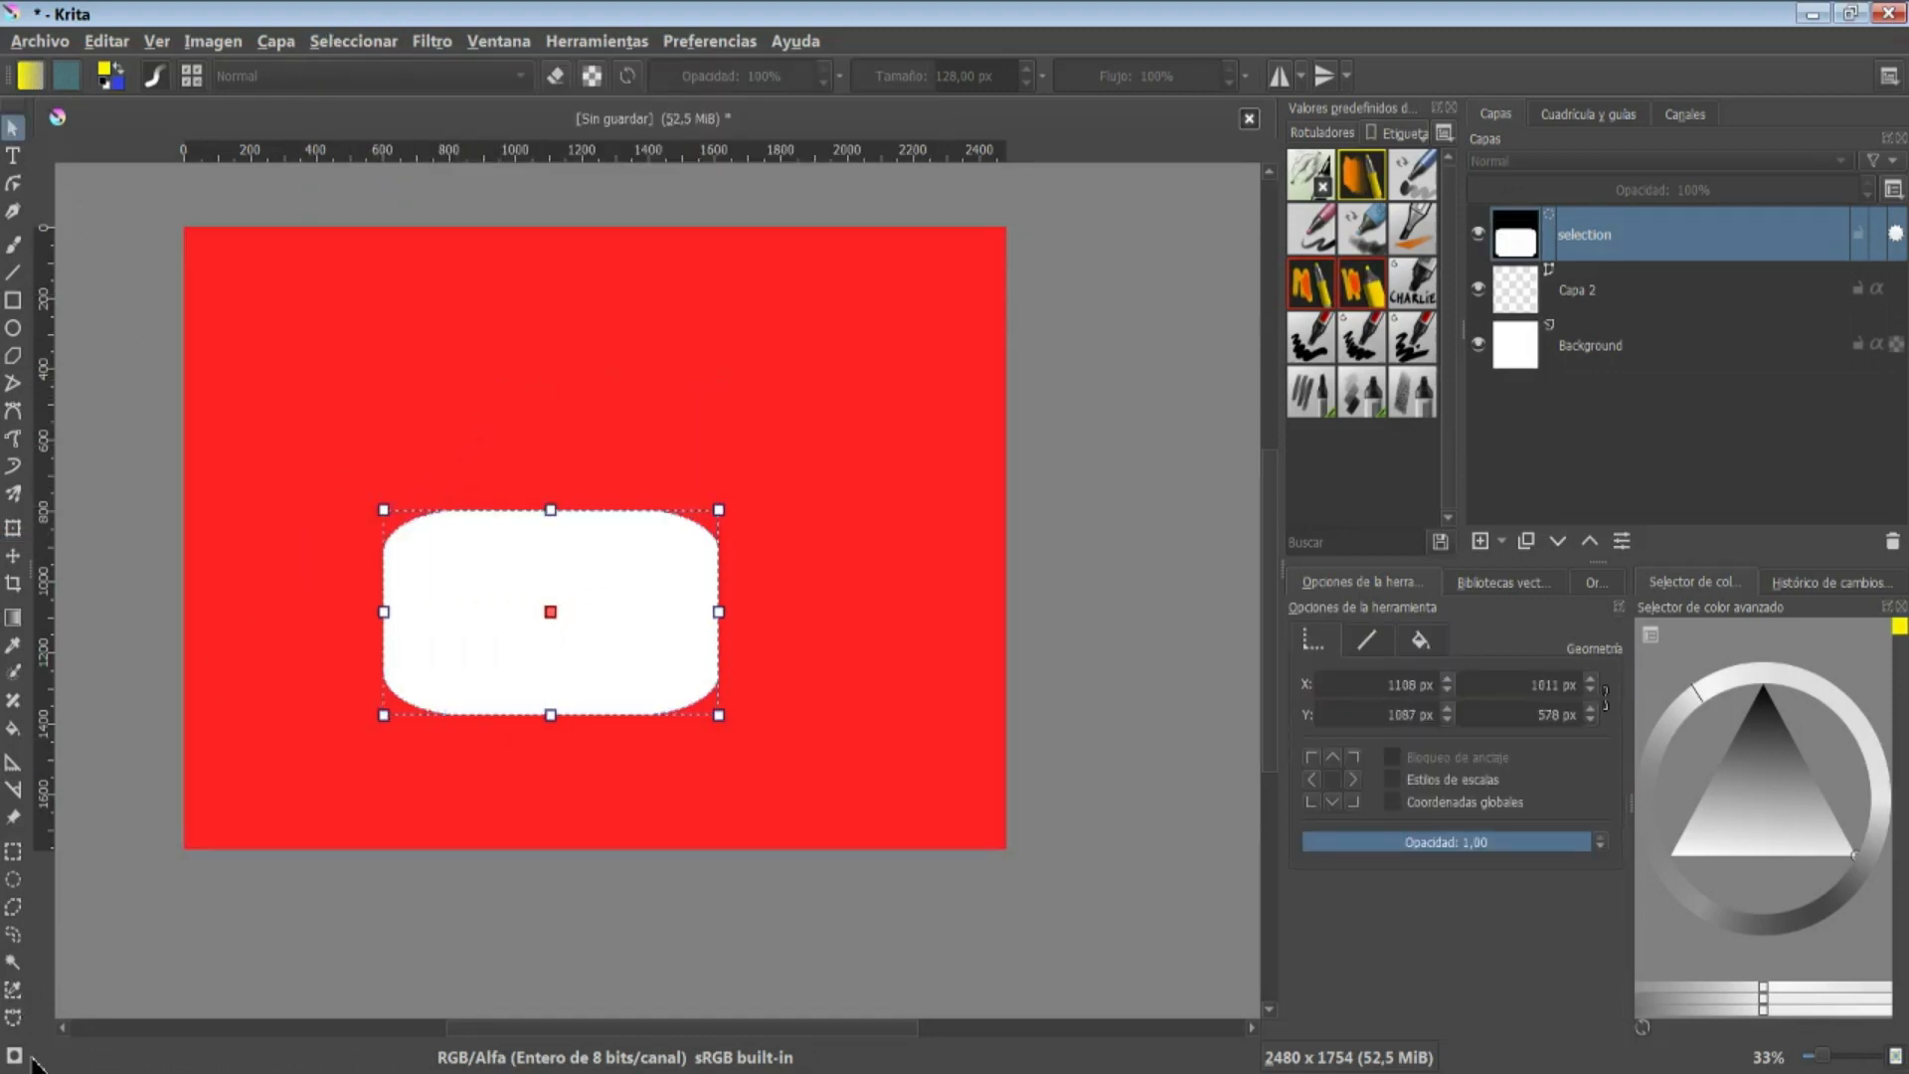
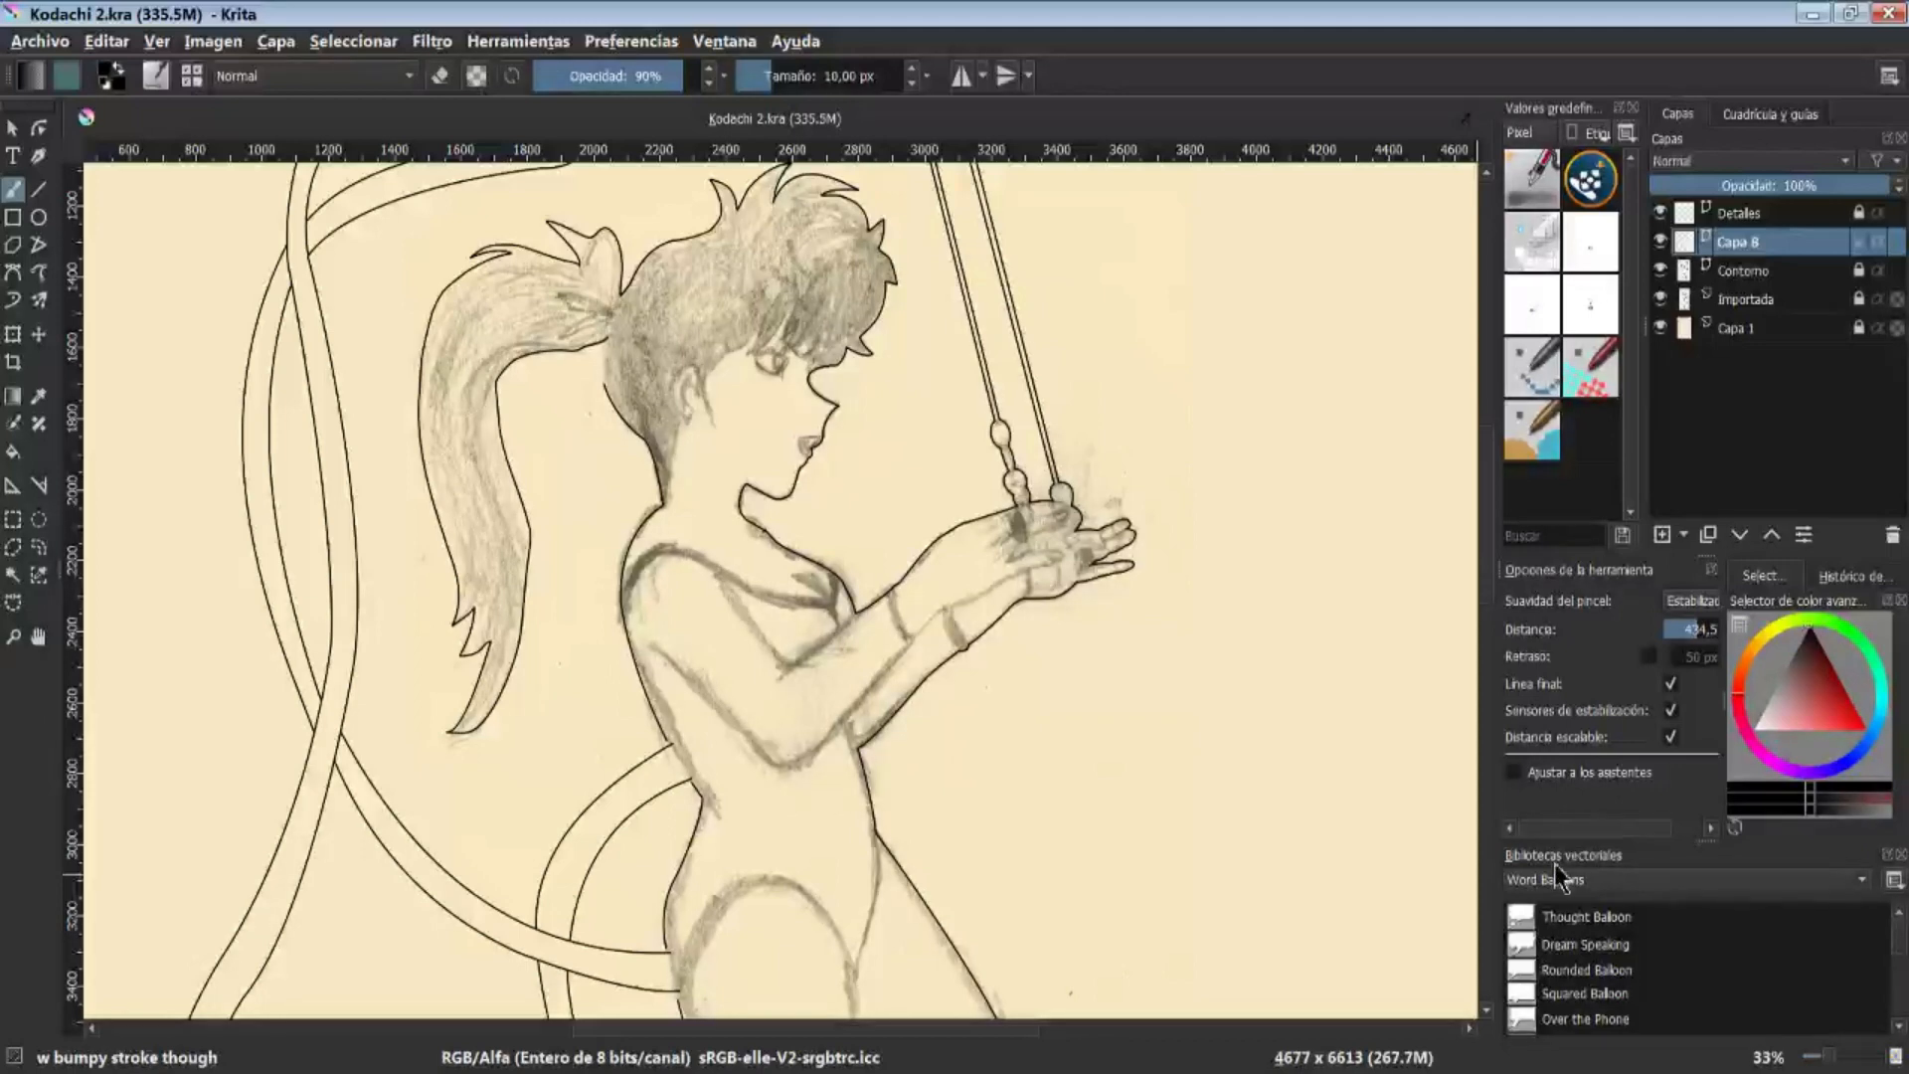
Show the Bibliotecas vectoriales docker and load the Krita Brush Preset Icon Library
left_click(518, 41)
mouse_move(603, 45)
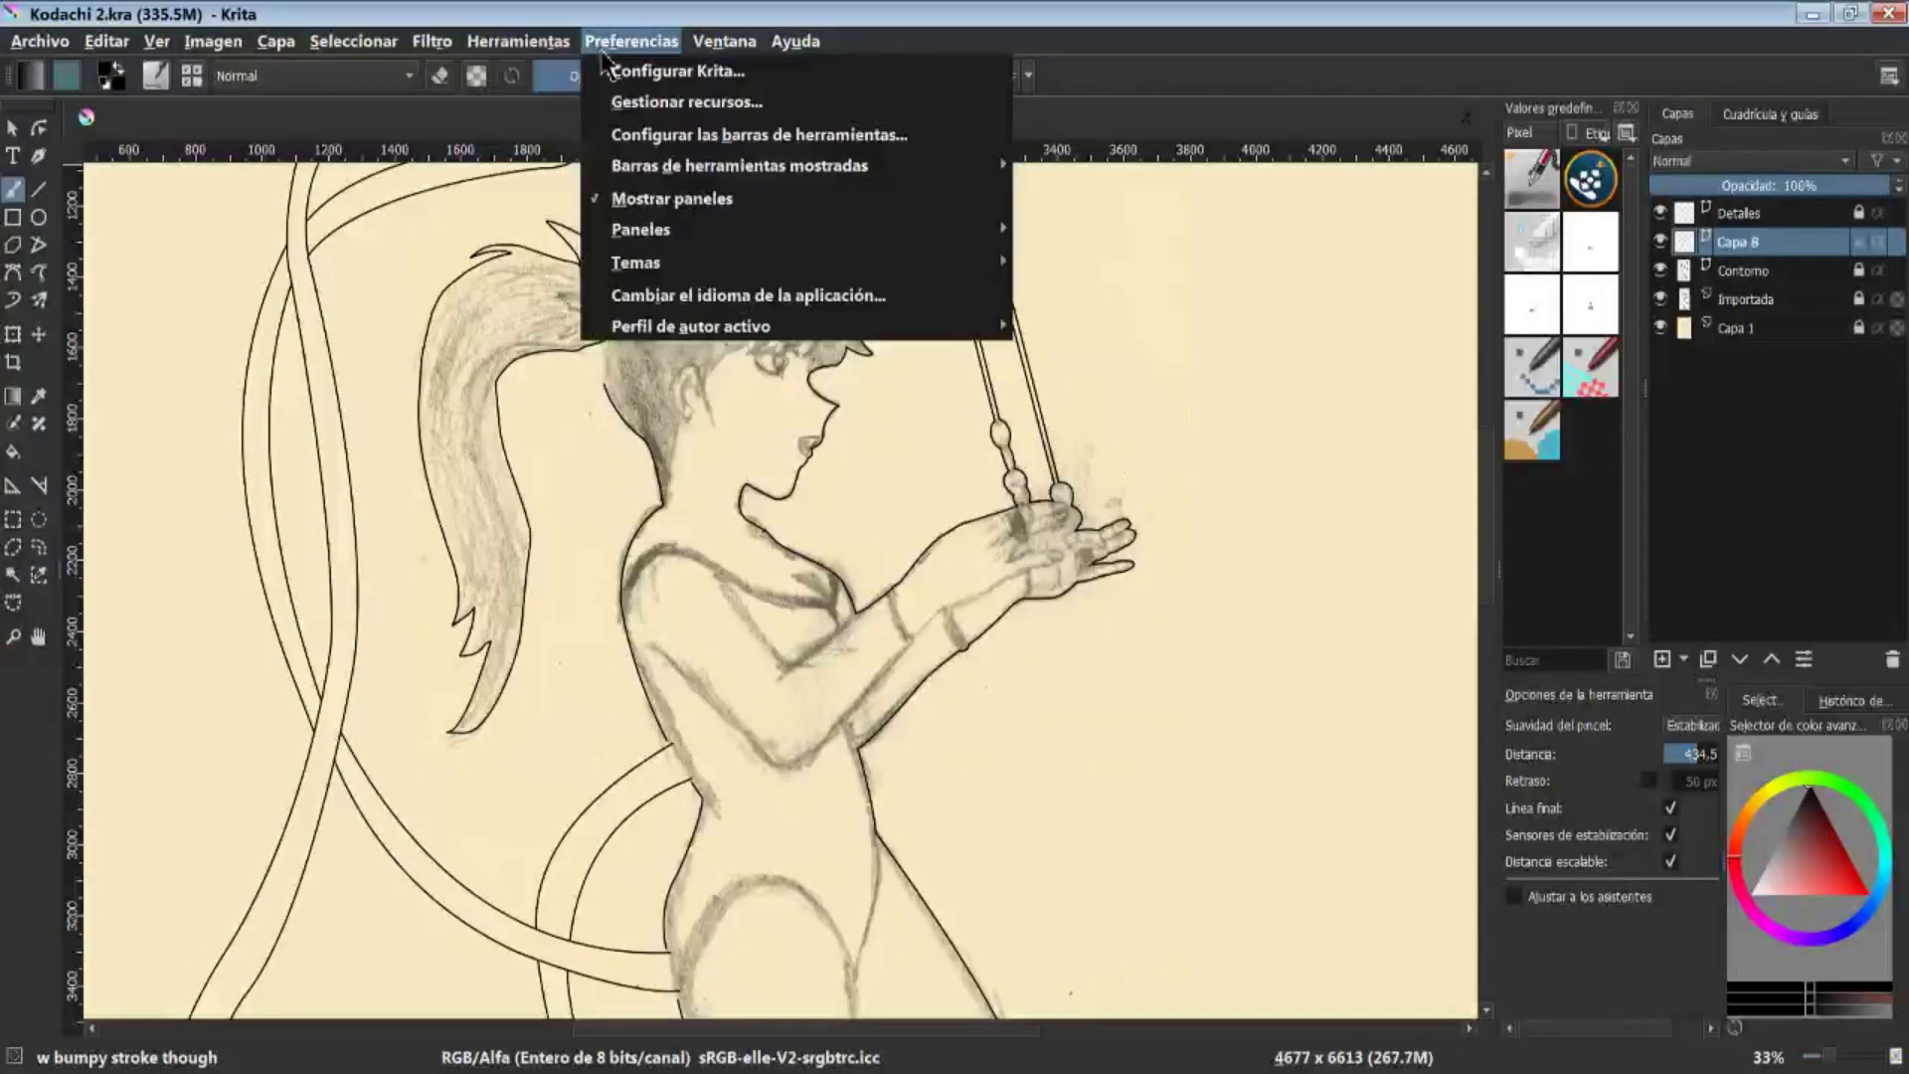
mouse_move(855, 235)
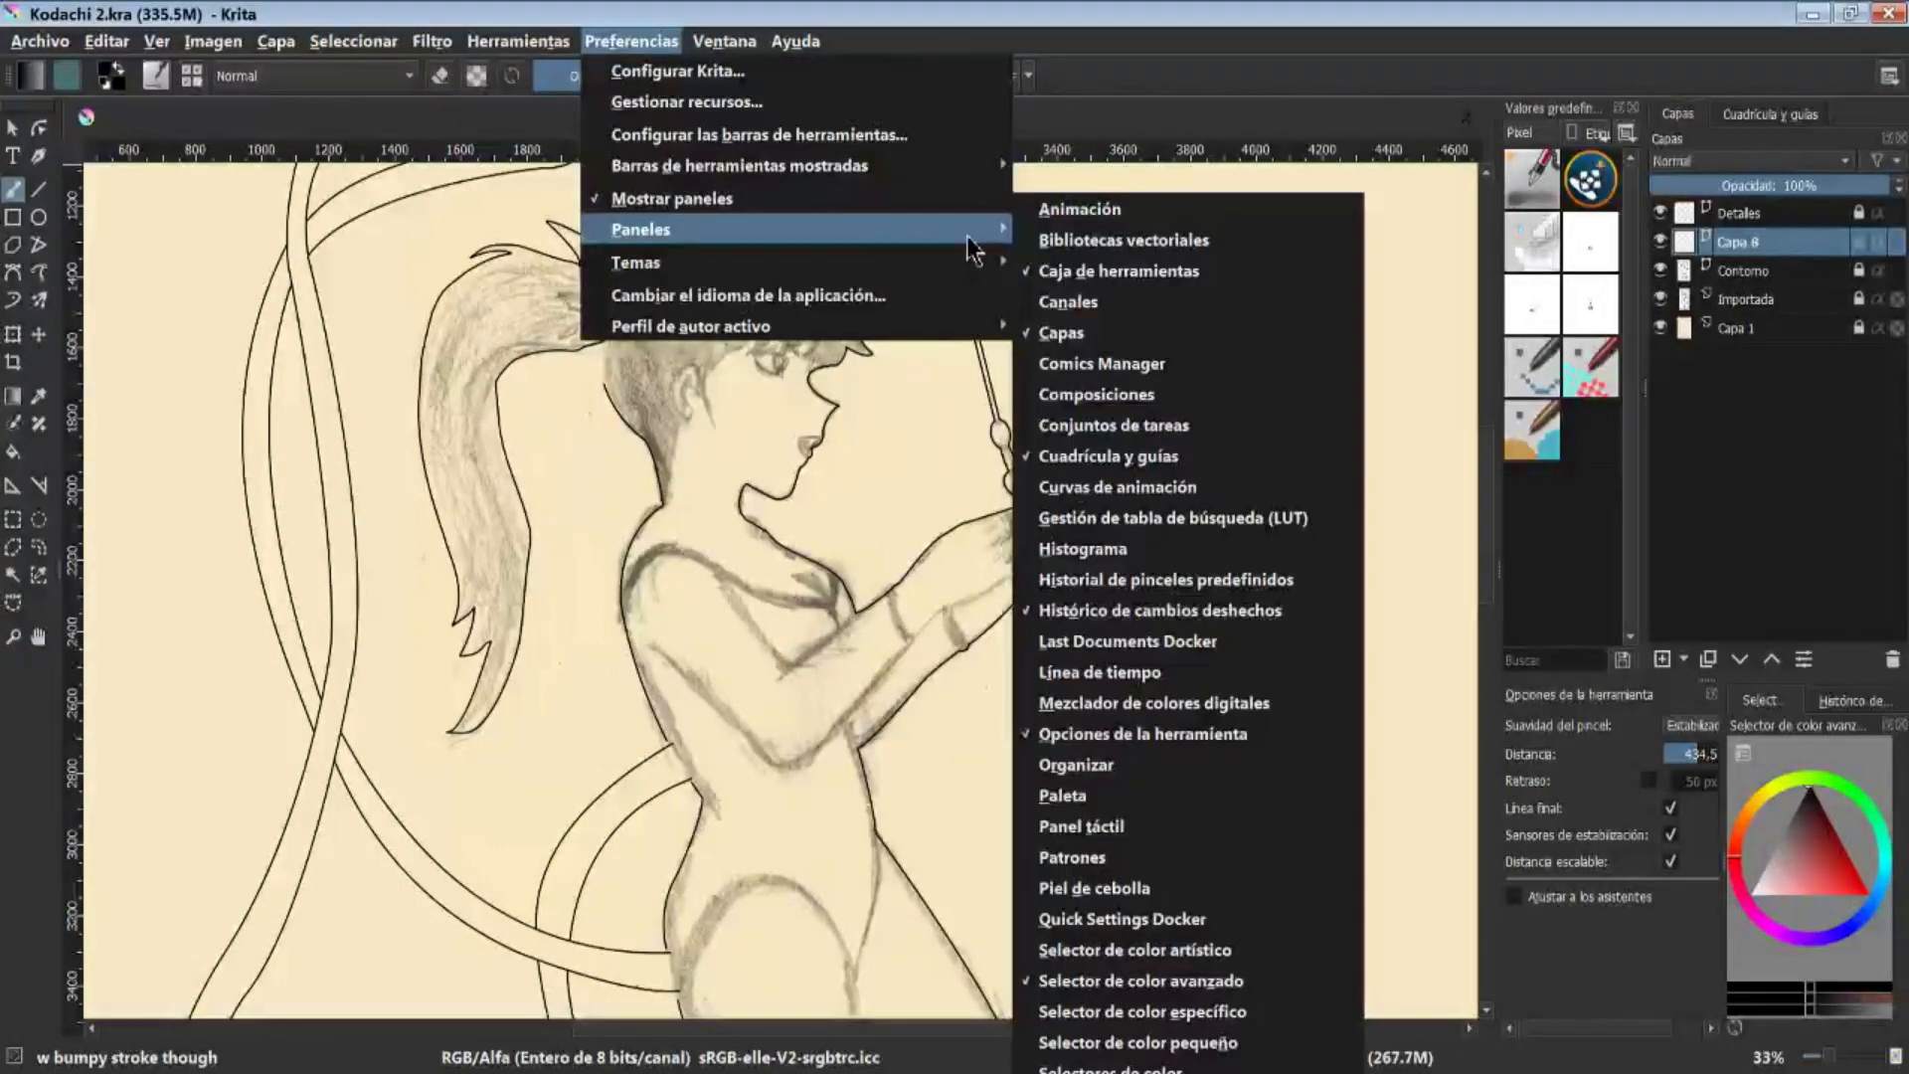
left_click(1050, 239)
left_click(1598, 783)
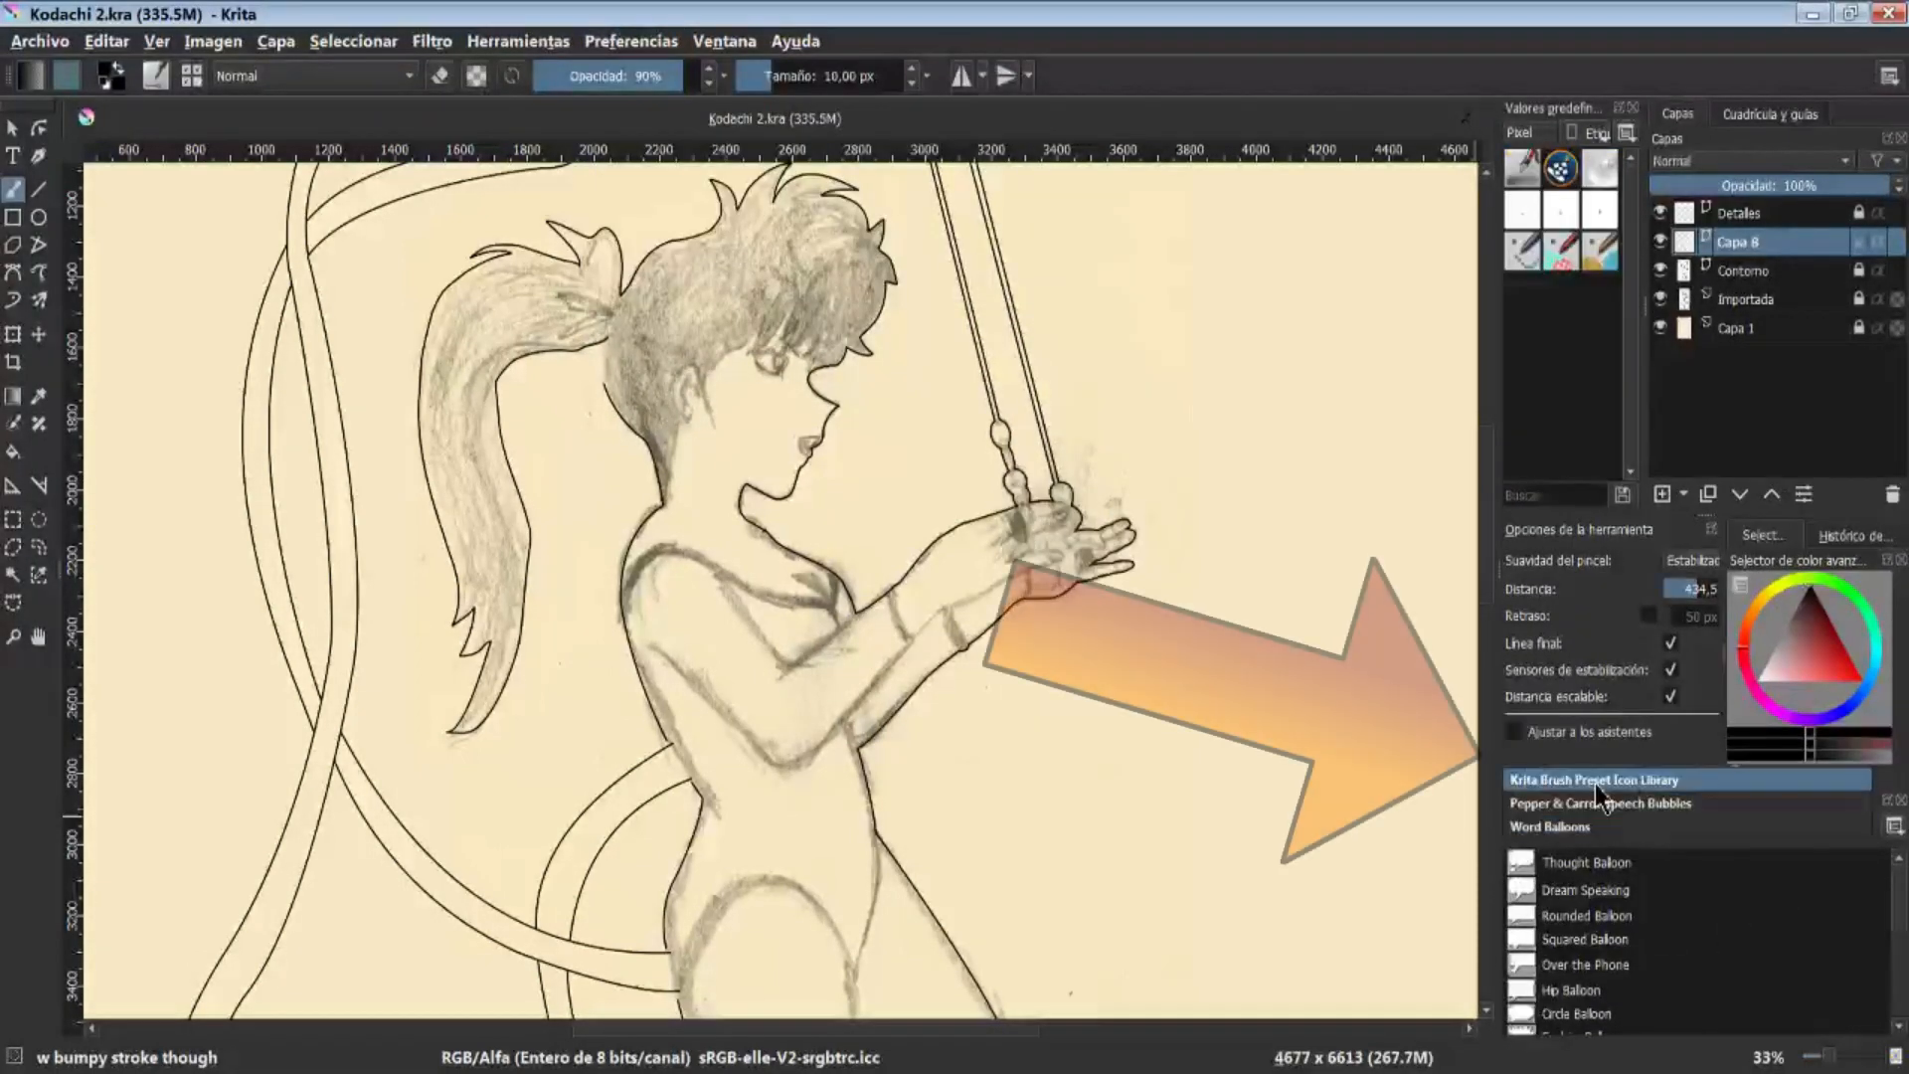
left_click(1595, 785)
Try placing the Kneadable Eraser Preset Icon and the inking_brush_preset_icon on the drawing, undoing each placement
left_click(1541, 939)
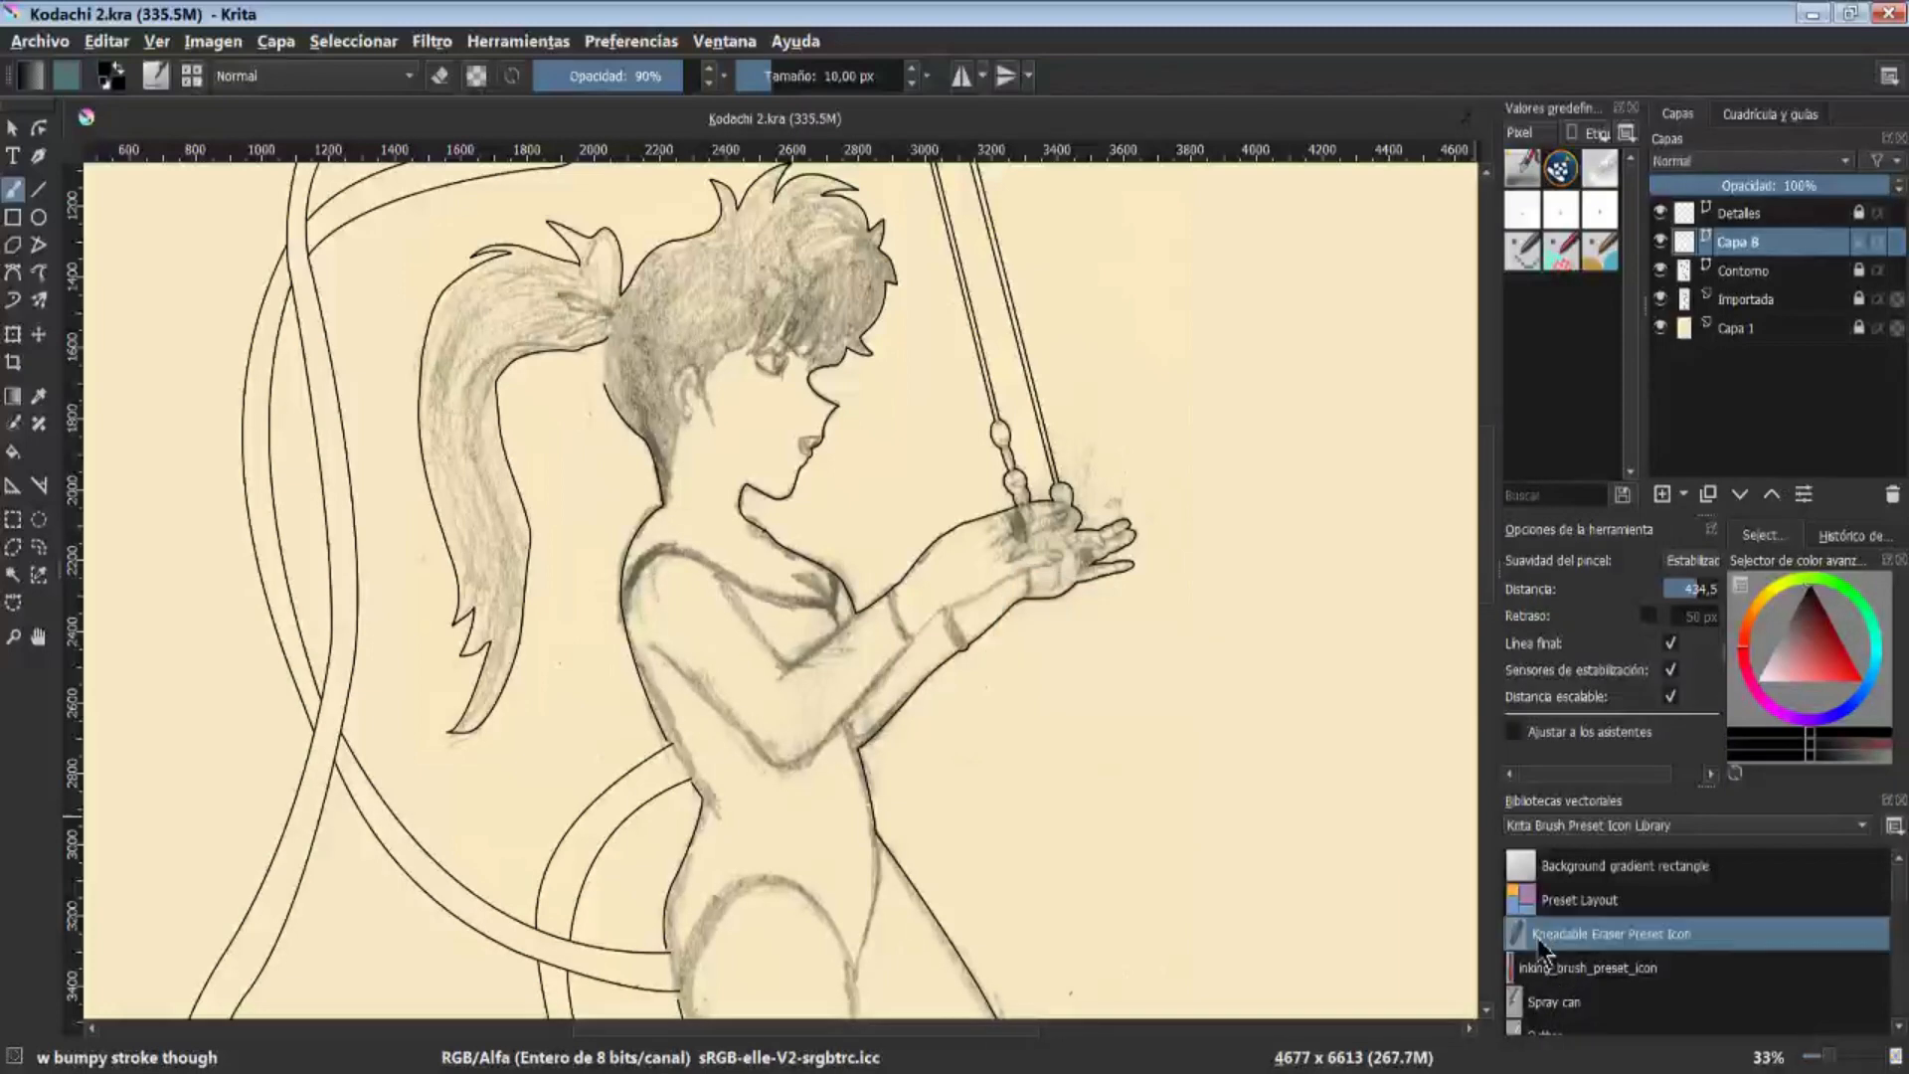
left_click_drag(1541, 940, 920, 730)
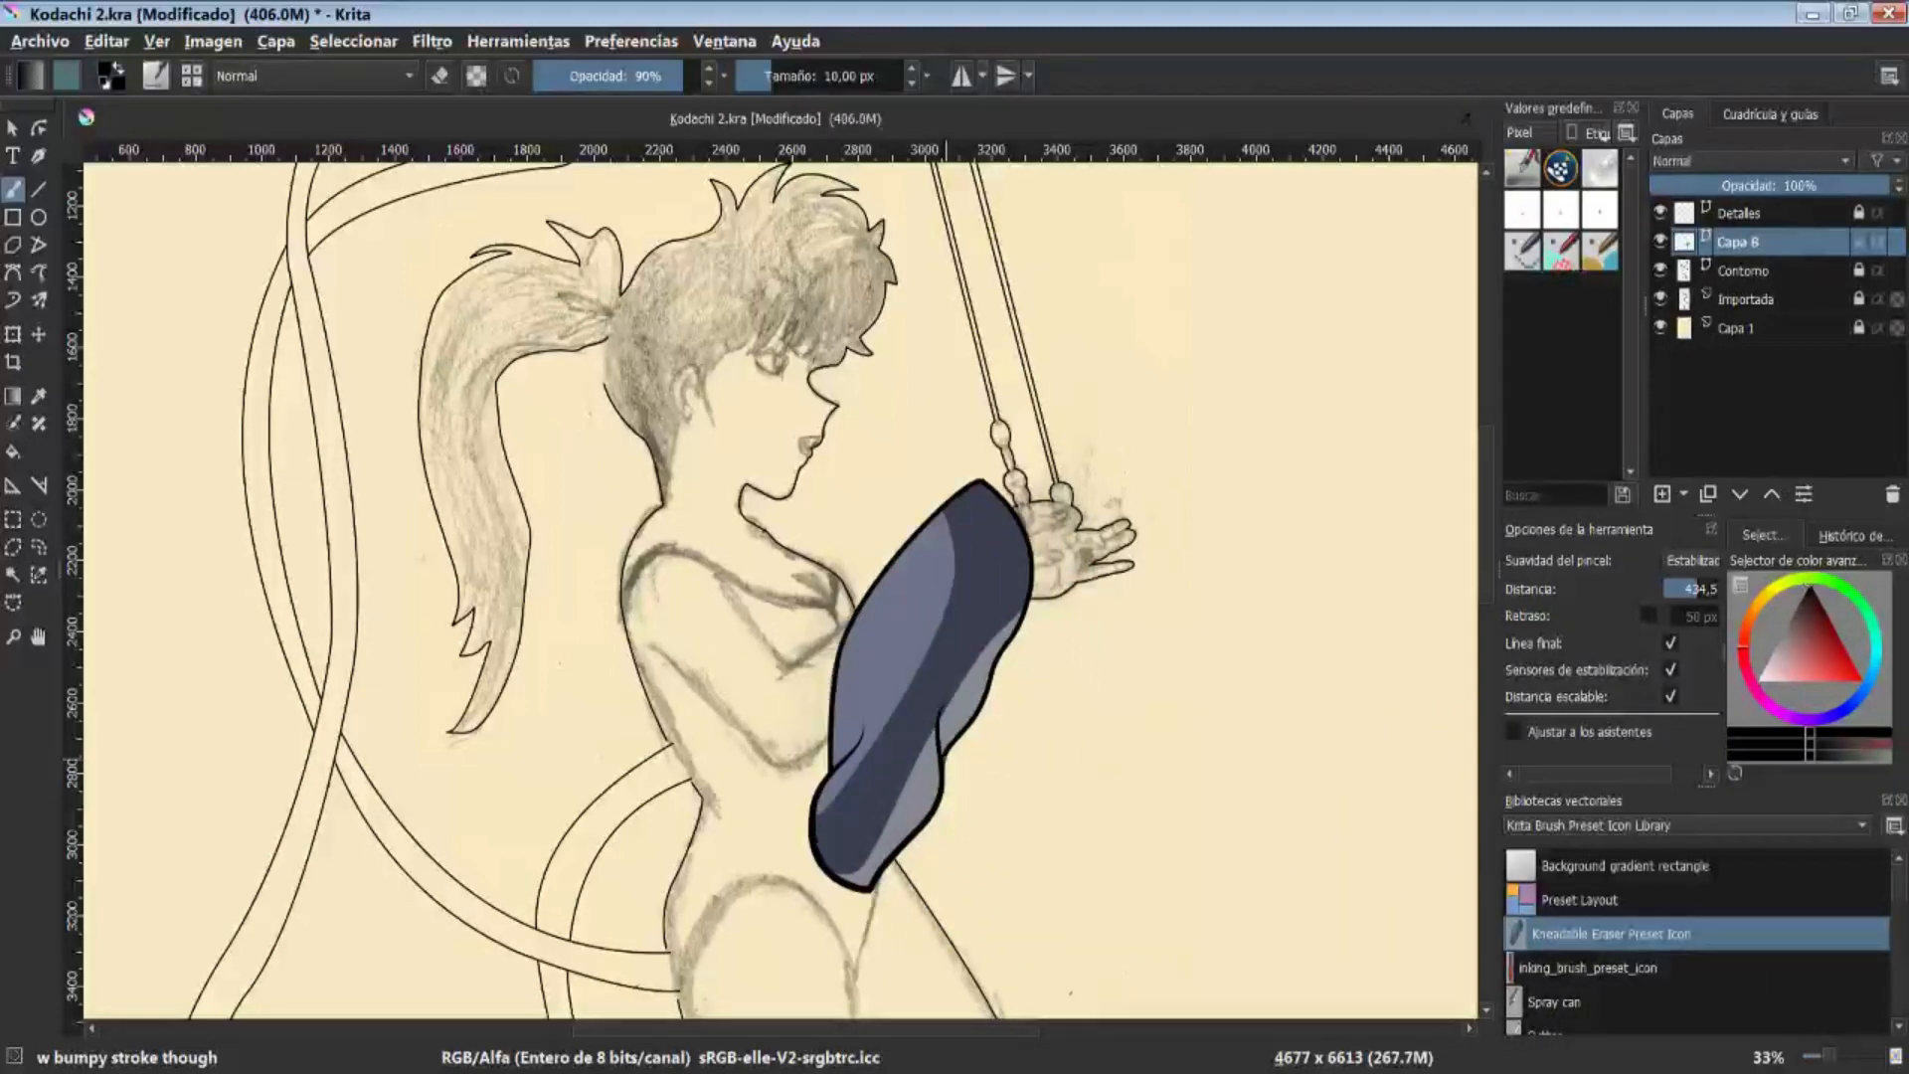
key("ctrl+z")
left_click(1548, 969)
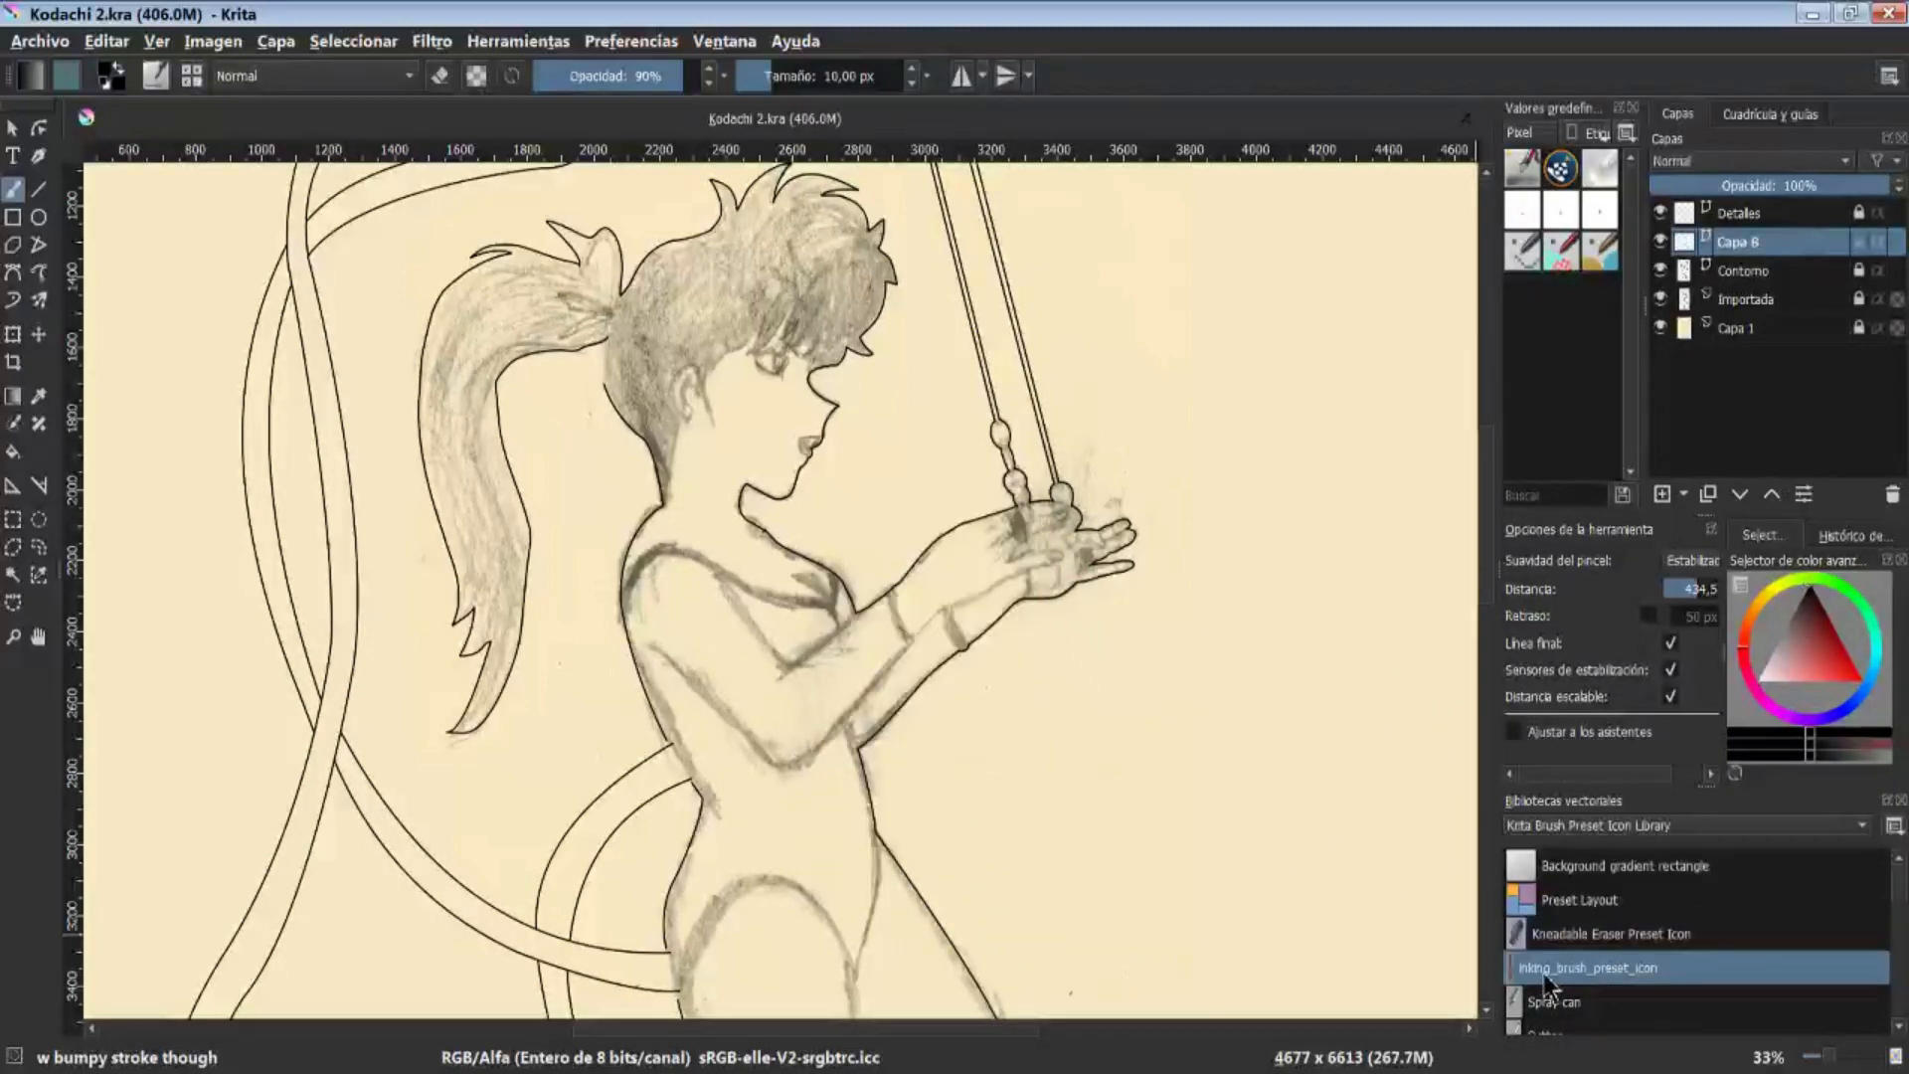
left_click_drag(1548, 985, 1148, 826)
key("ctrl+z")
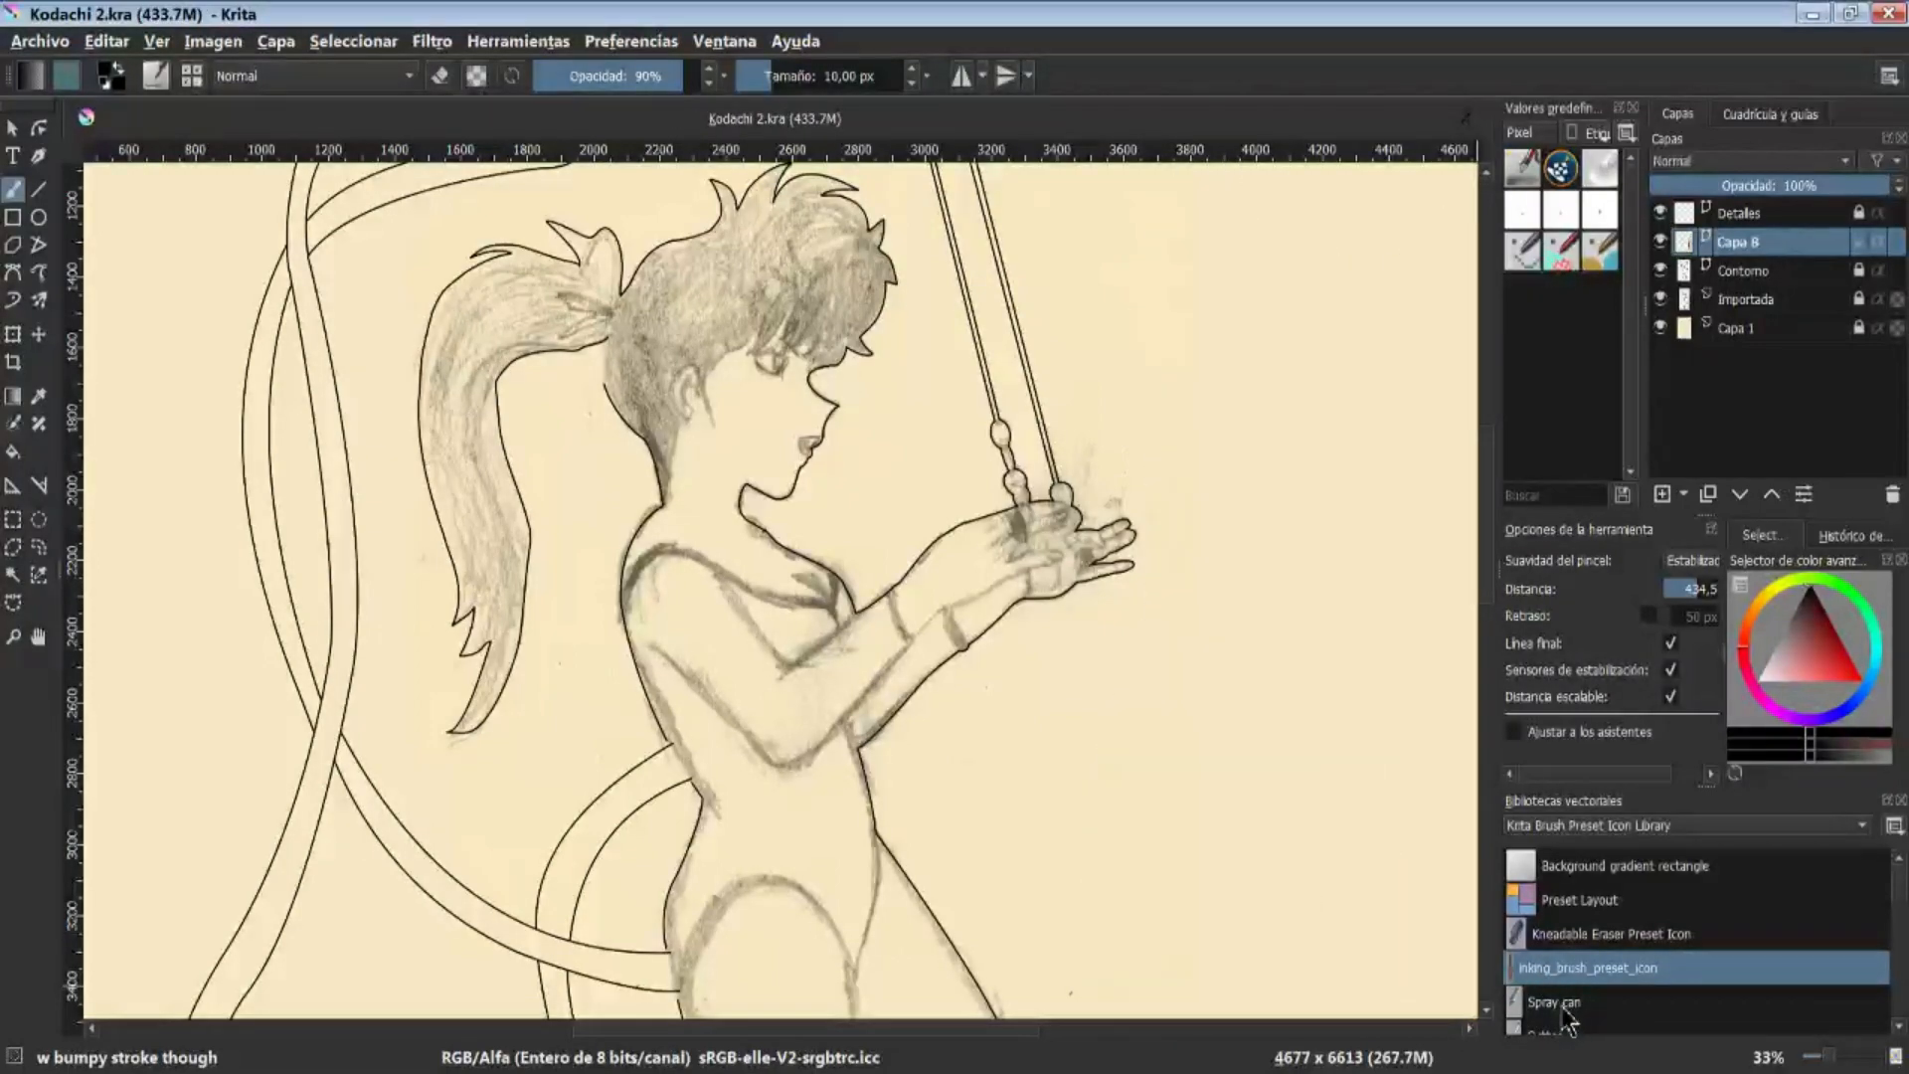
Try placing the Spray can symbol over the figure and undo it
mouse_move(1566, 1014)
left_mouse_down()
mouse_move(1103, 805)
mouse_move(1043, 726)
left_mouse_up()
scroll(1019, 696, "down", 3)
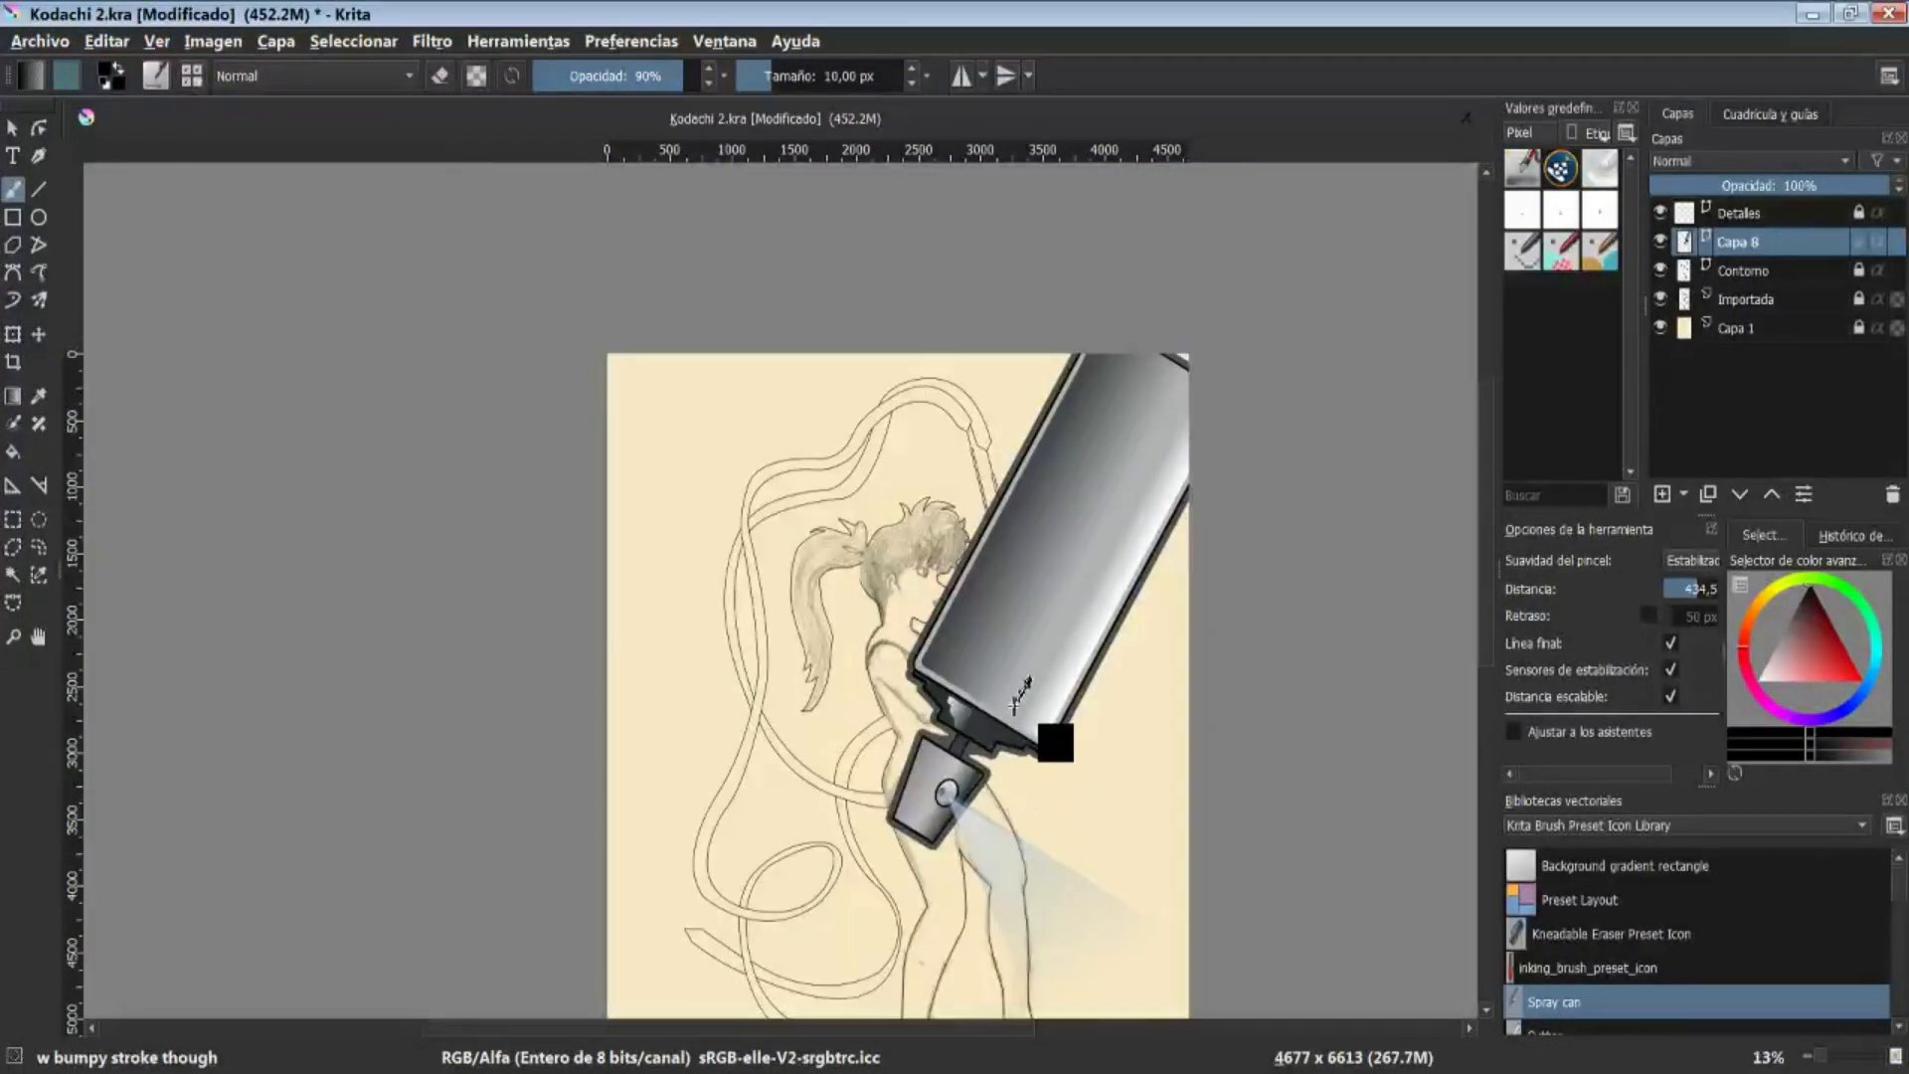
scroll(1019, 696, "up", 3)
key("ctrl+z")
Try placing the Thin Charcoal Stick symbol on the drawing and undo it
scroll(1591, 884, "down", 3)
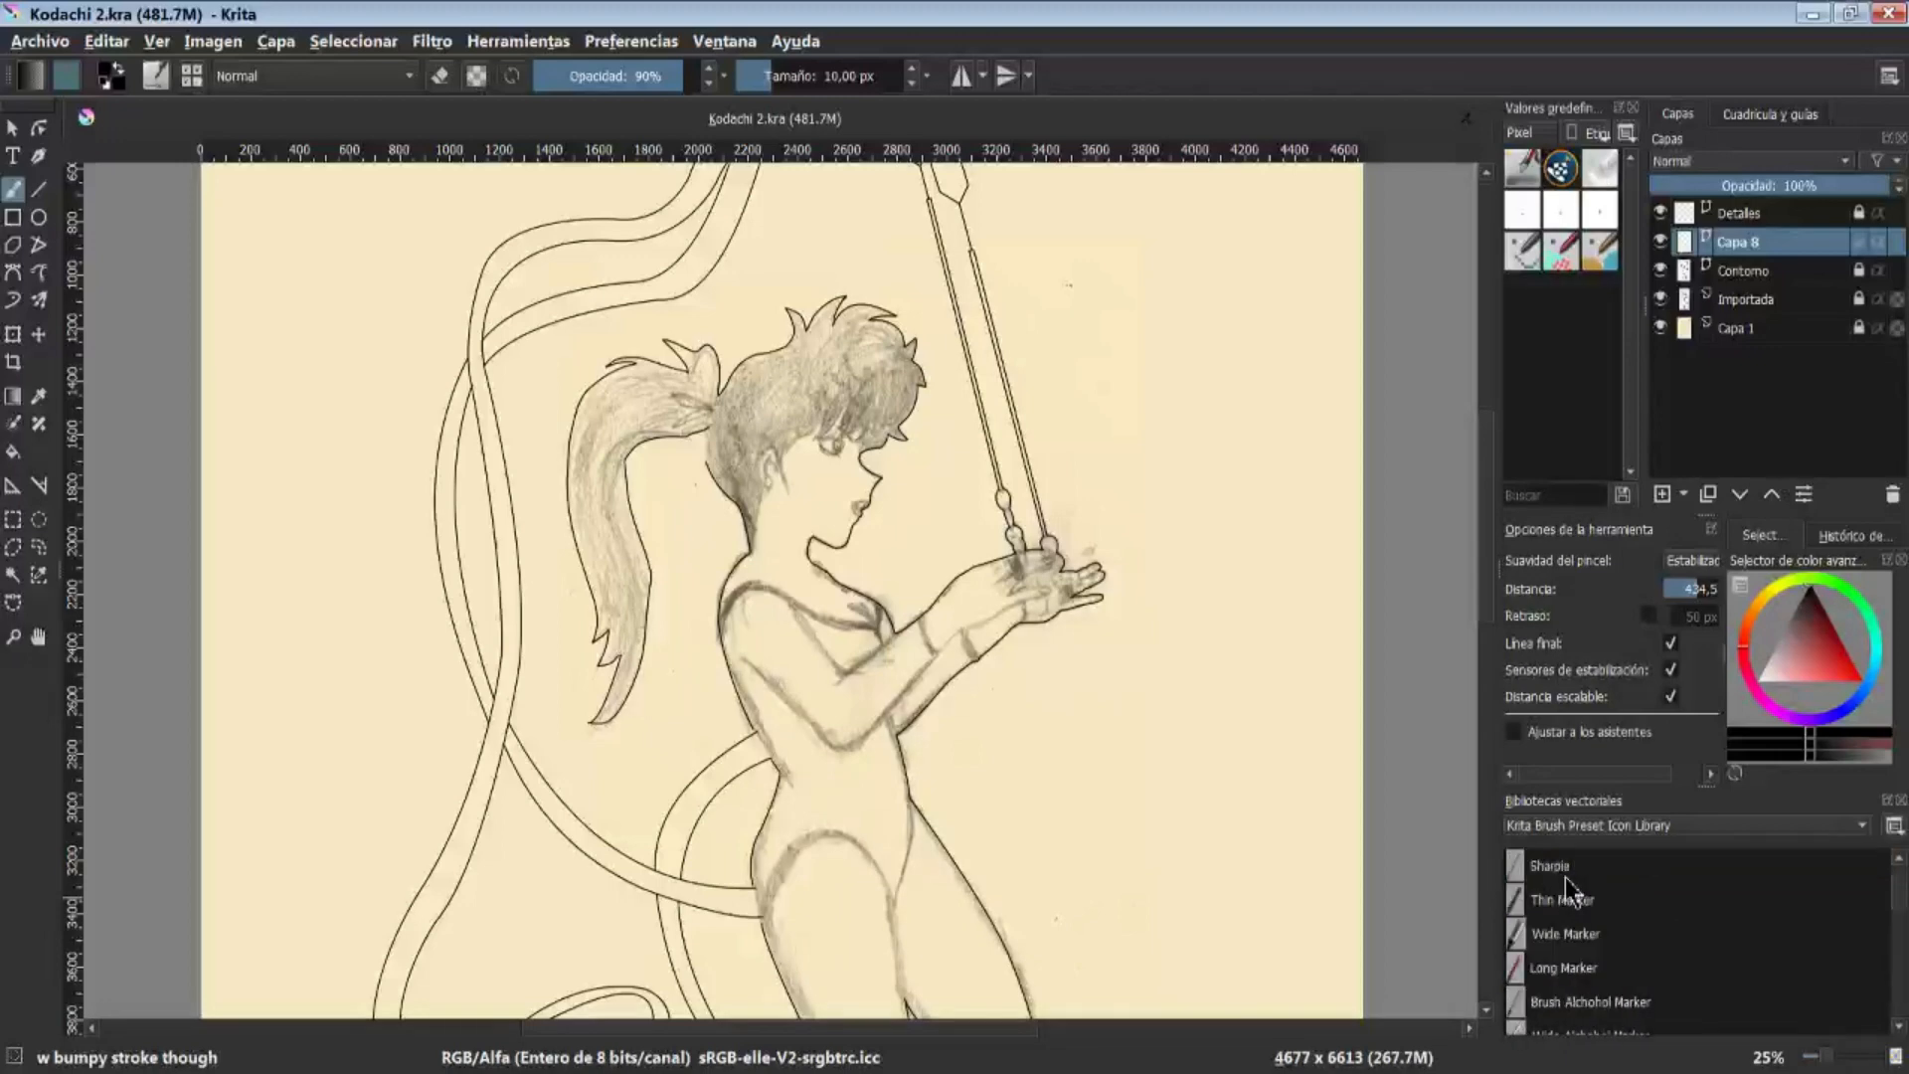
scroll(1571, 944, "down", 5)
mouse_move(1576, 900)
left_mouse_down()
mouse_move(1422, 875)
mouse_move(1134, 770)
left_mouse_up()
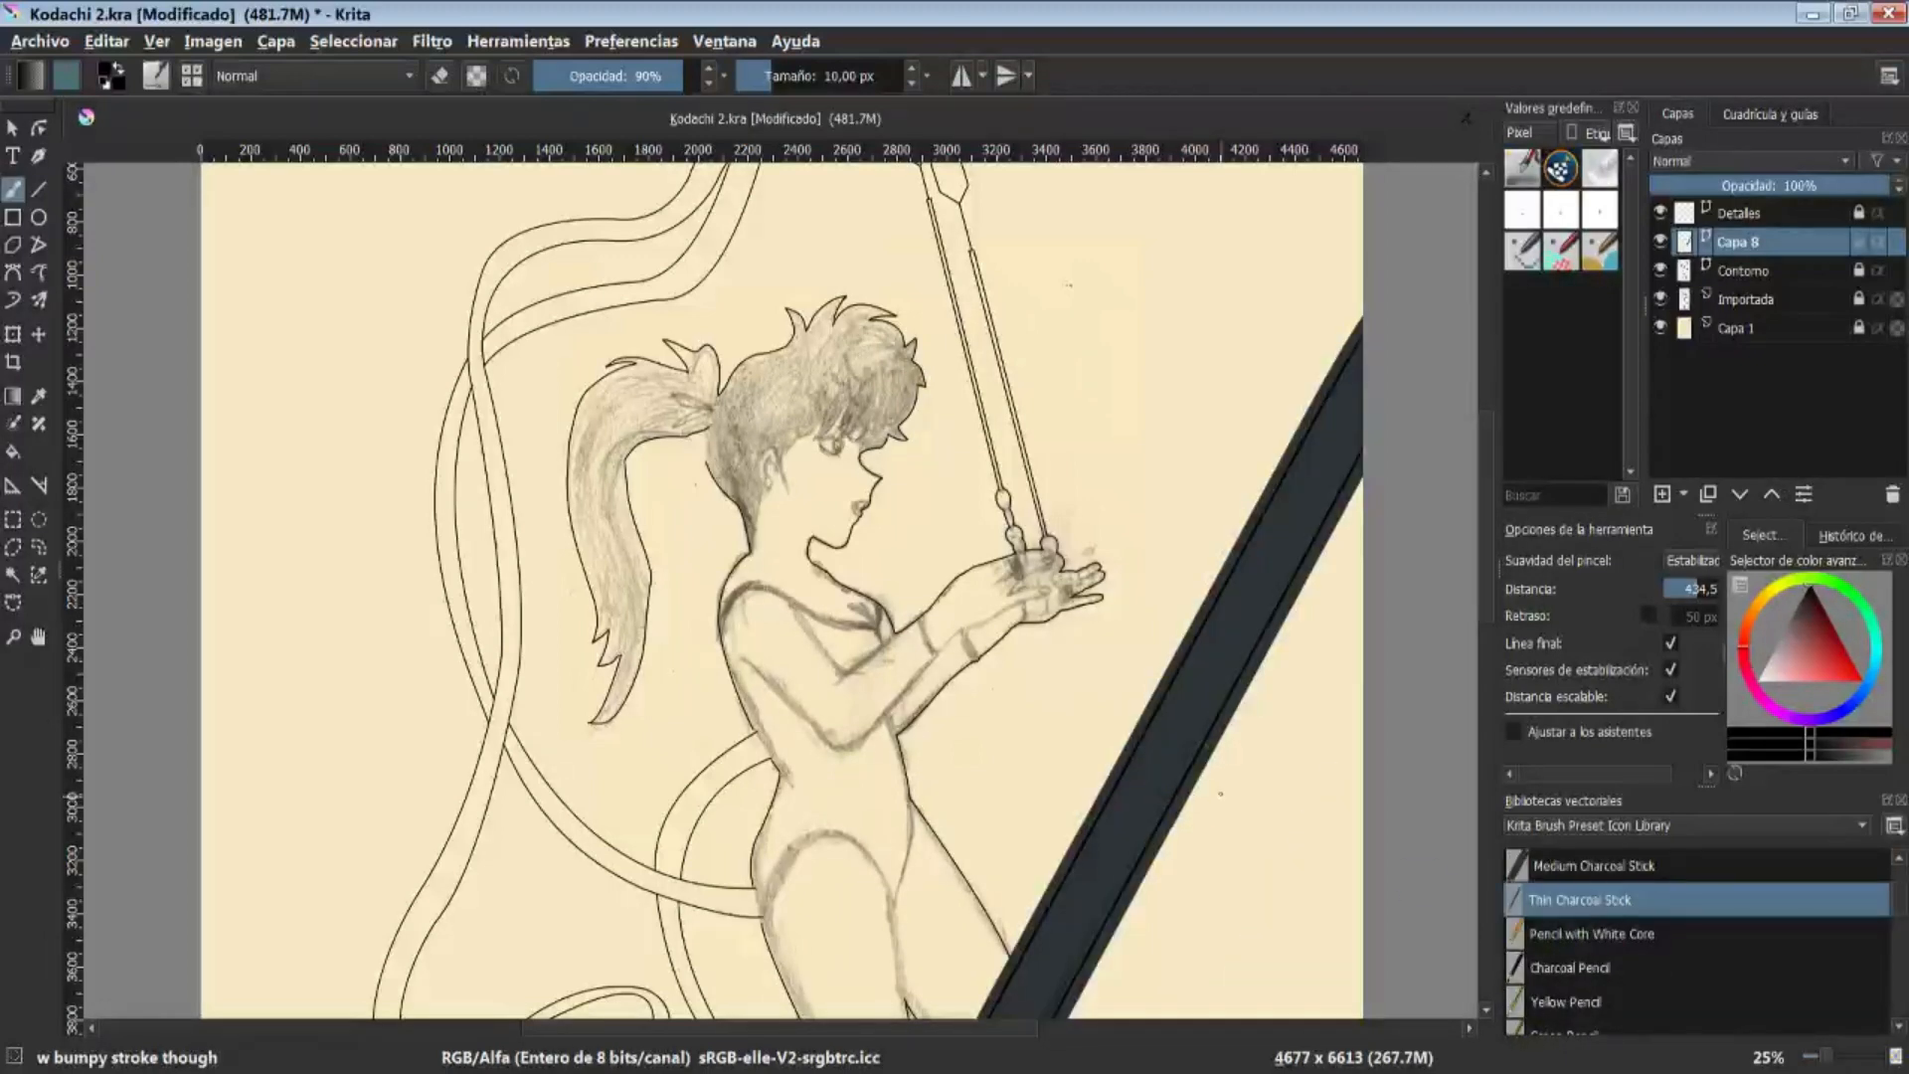
key("ctrl+z")
Try placing the small alcohol marker head symbol beside the figure's hands and undo it
scroll(1574, 929, "up", 5)
scroll(1620, 950, "down", 4)
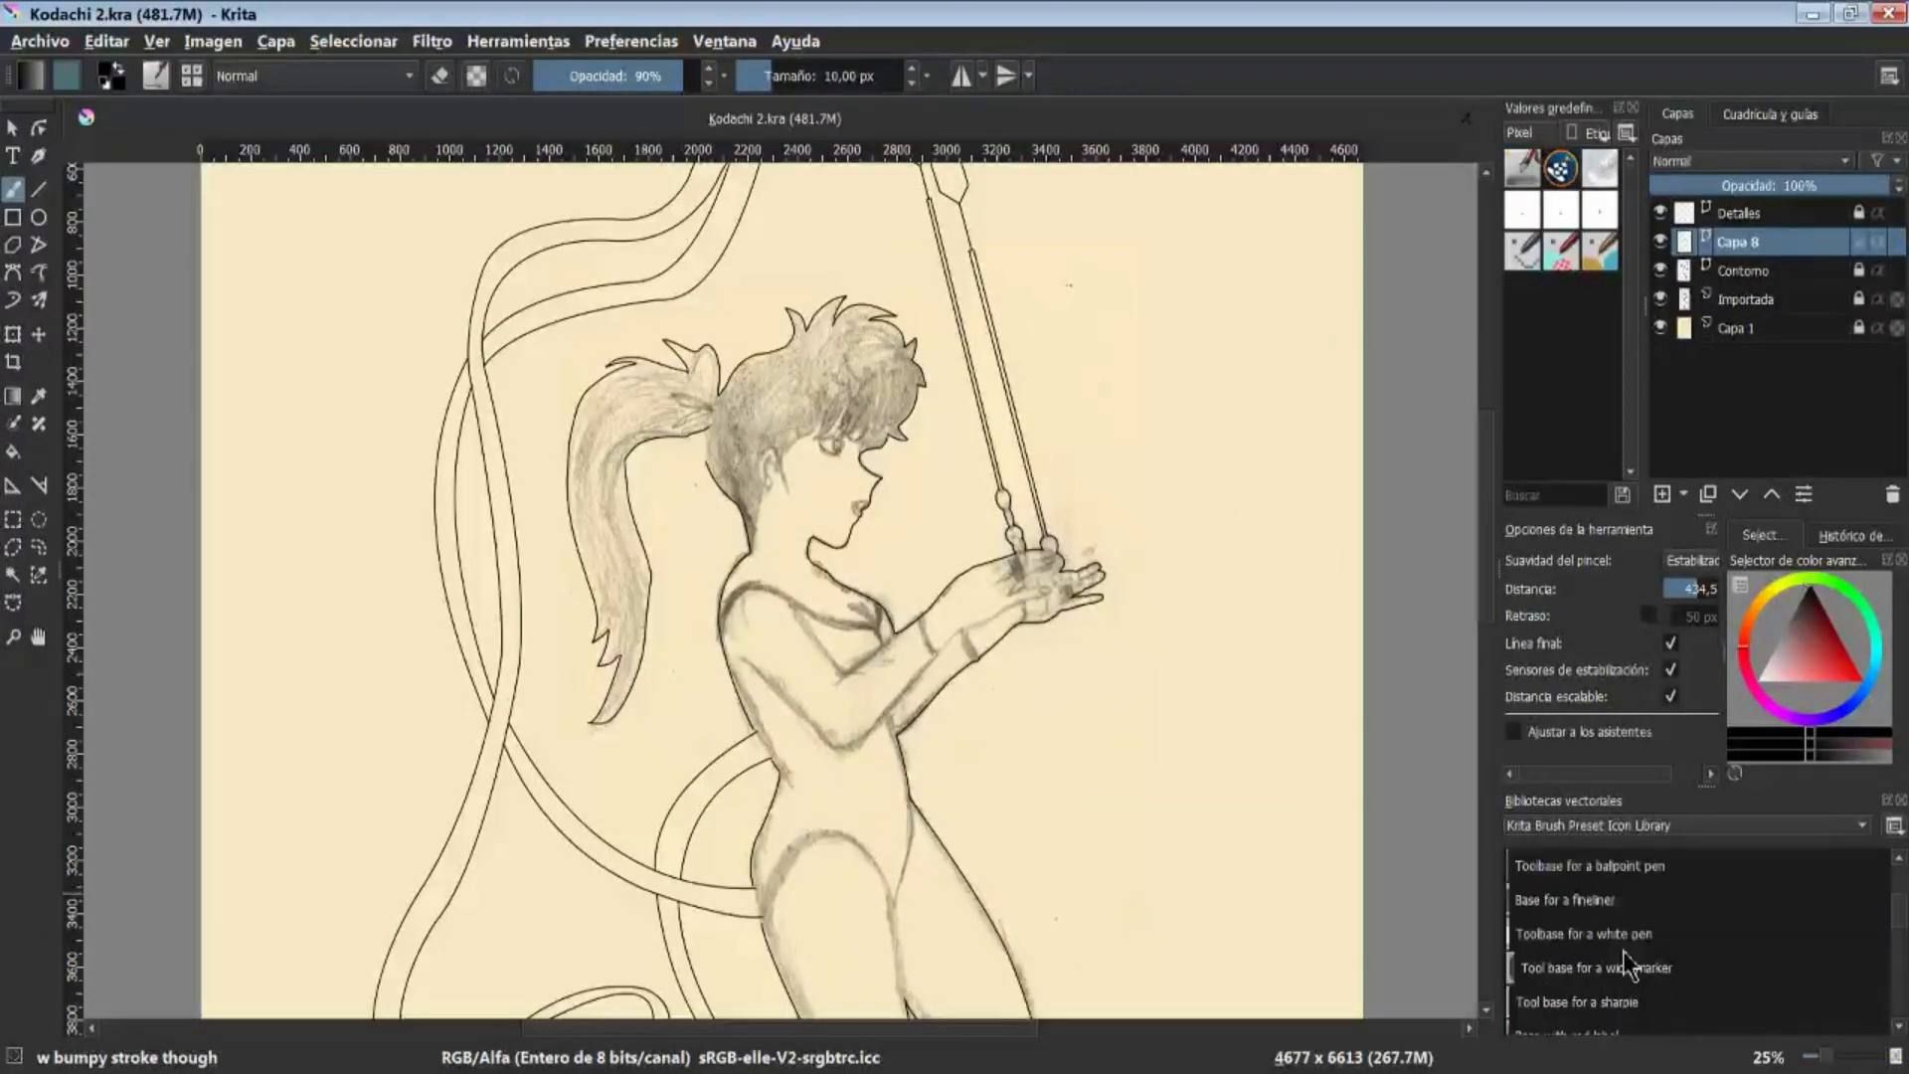
mouse_move(1619, 967)
left_mouse_down()
mouse_move(1447, 950)
mouse_move(1083, 736)
left_mouse_up()
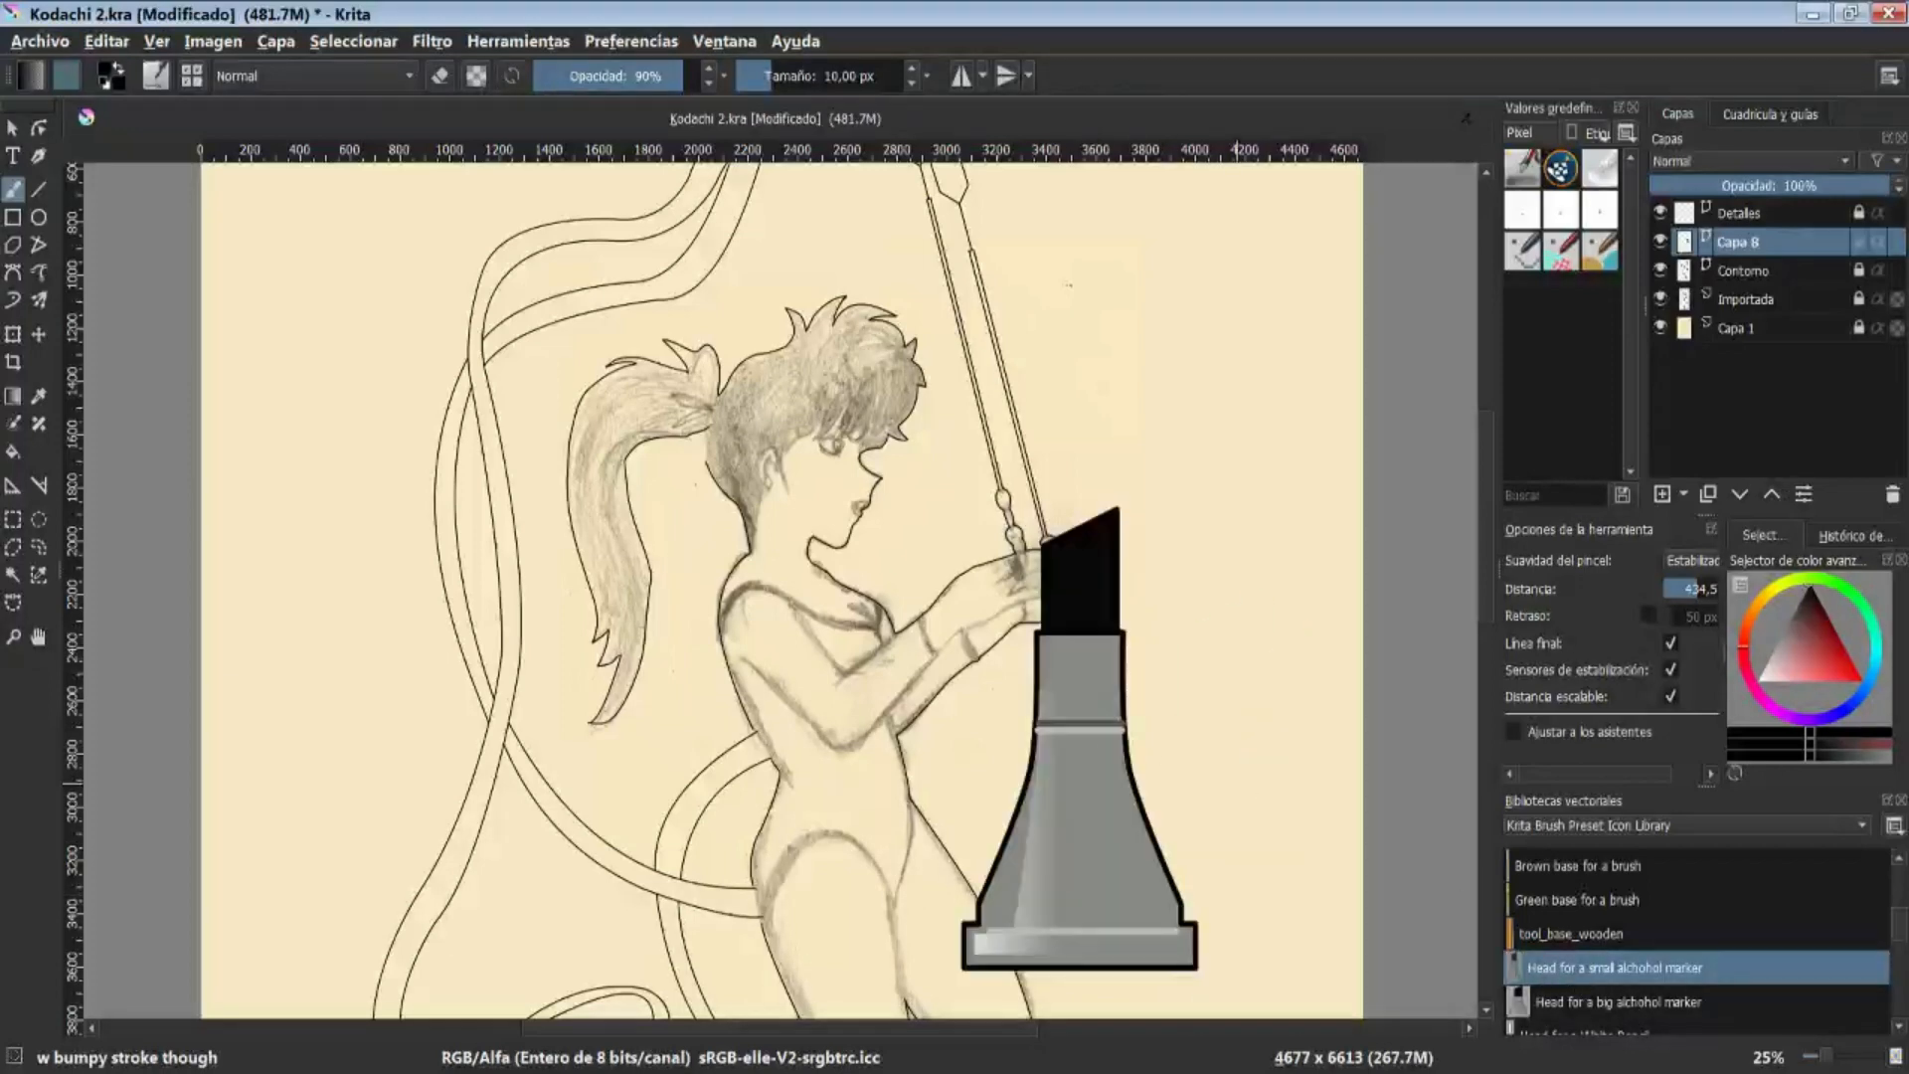
key("ctrl+z")
Switch to the Word Balloons library and place the Circle Balloon over the figure's arms
scroll(1631, 934, "up", 3)
scroll(1630, 921, "up", 2)
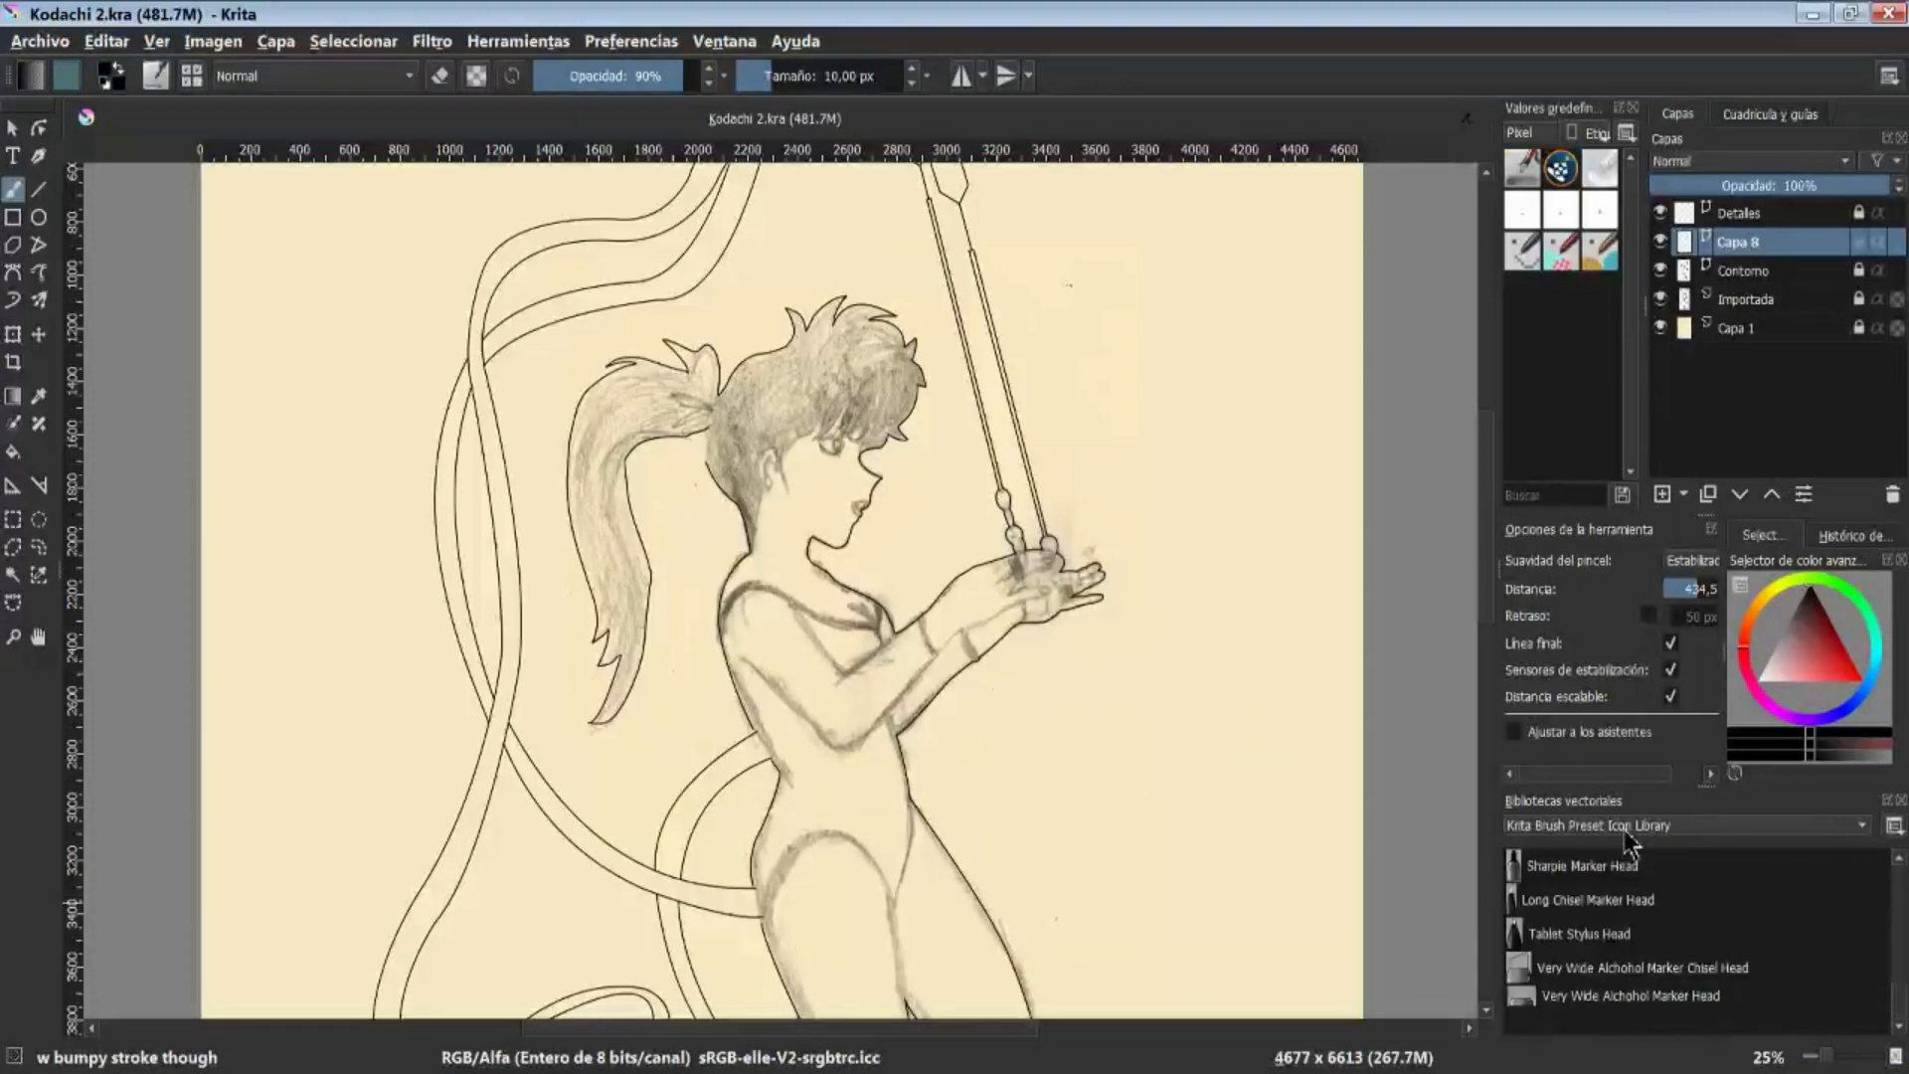
left_click(1611, 825)
left_click(1585, 871)
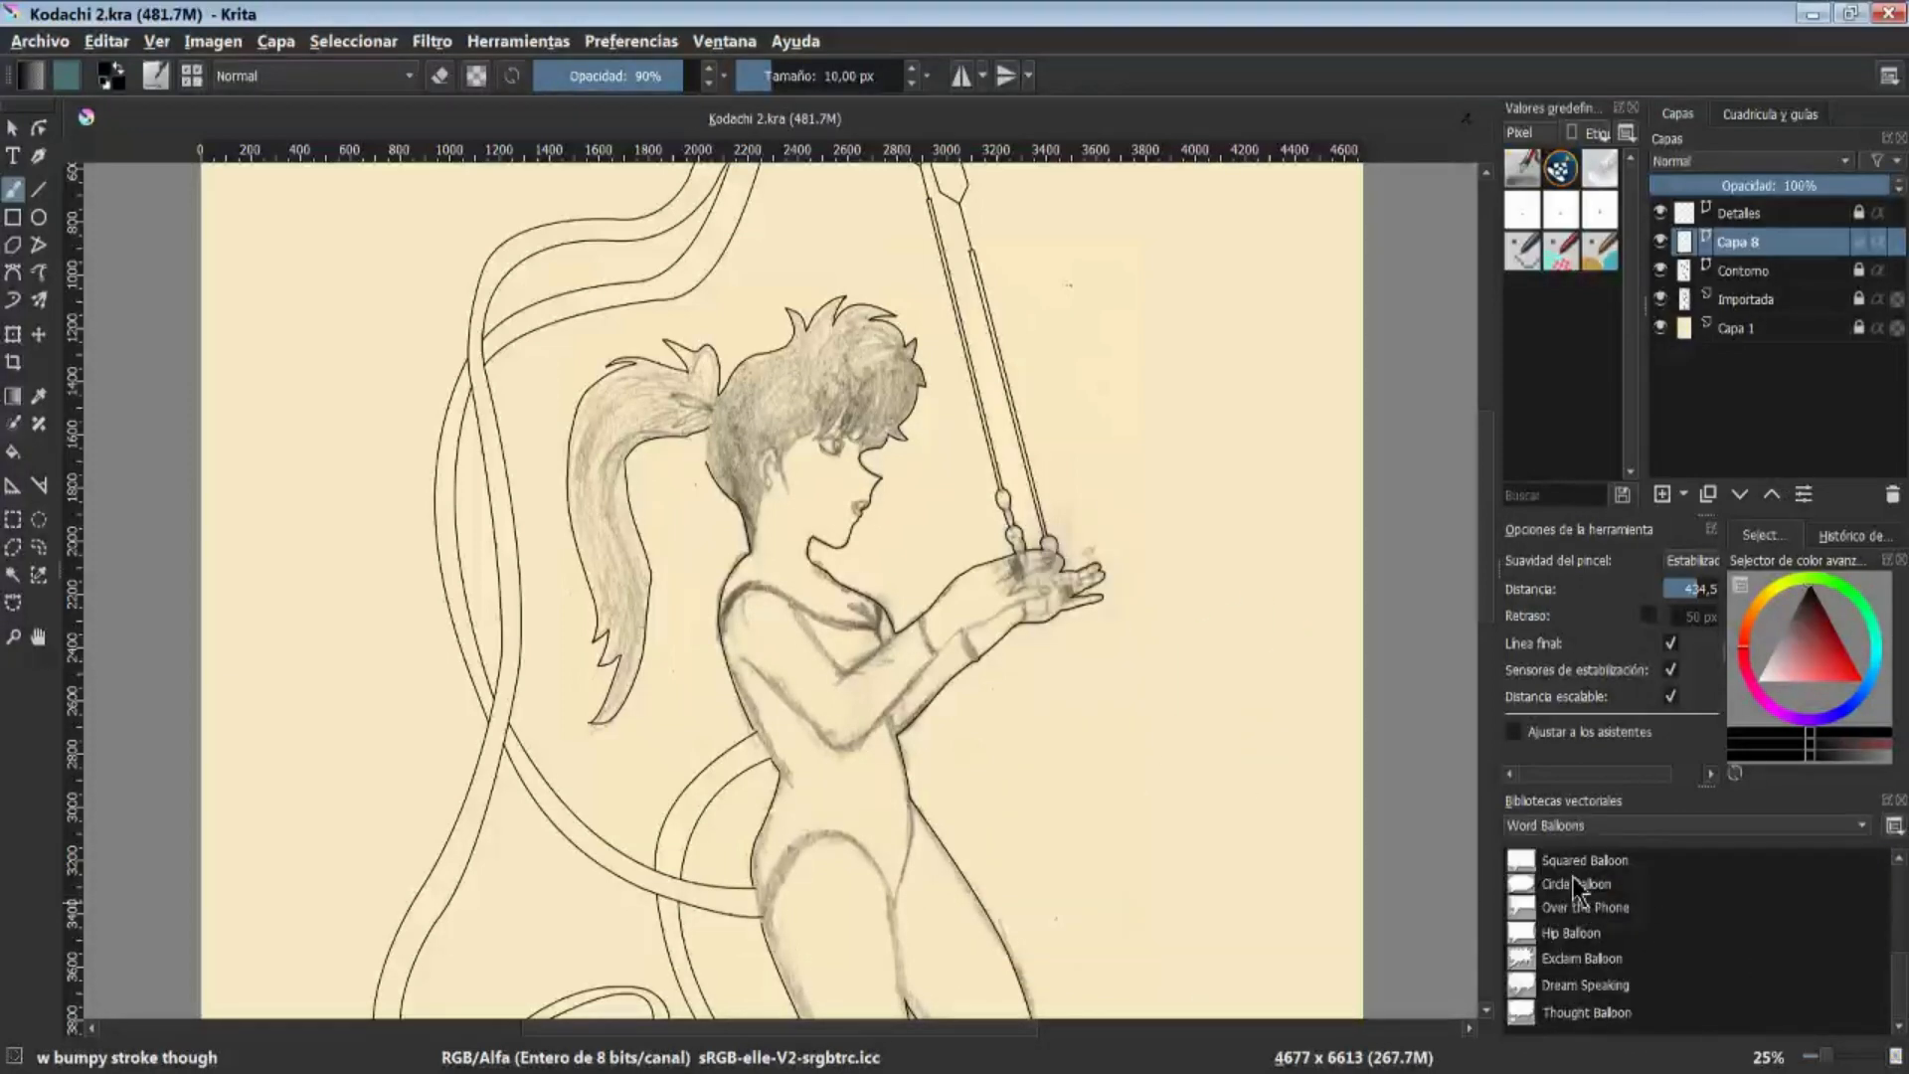
left_click(1585, 884)
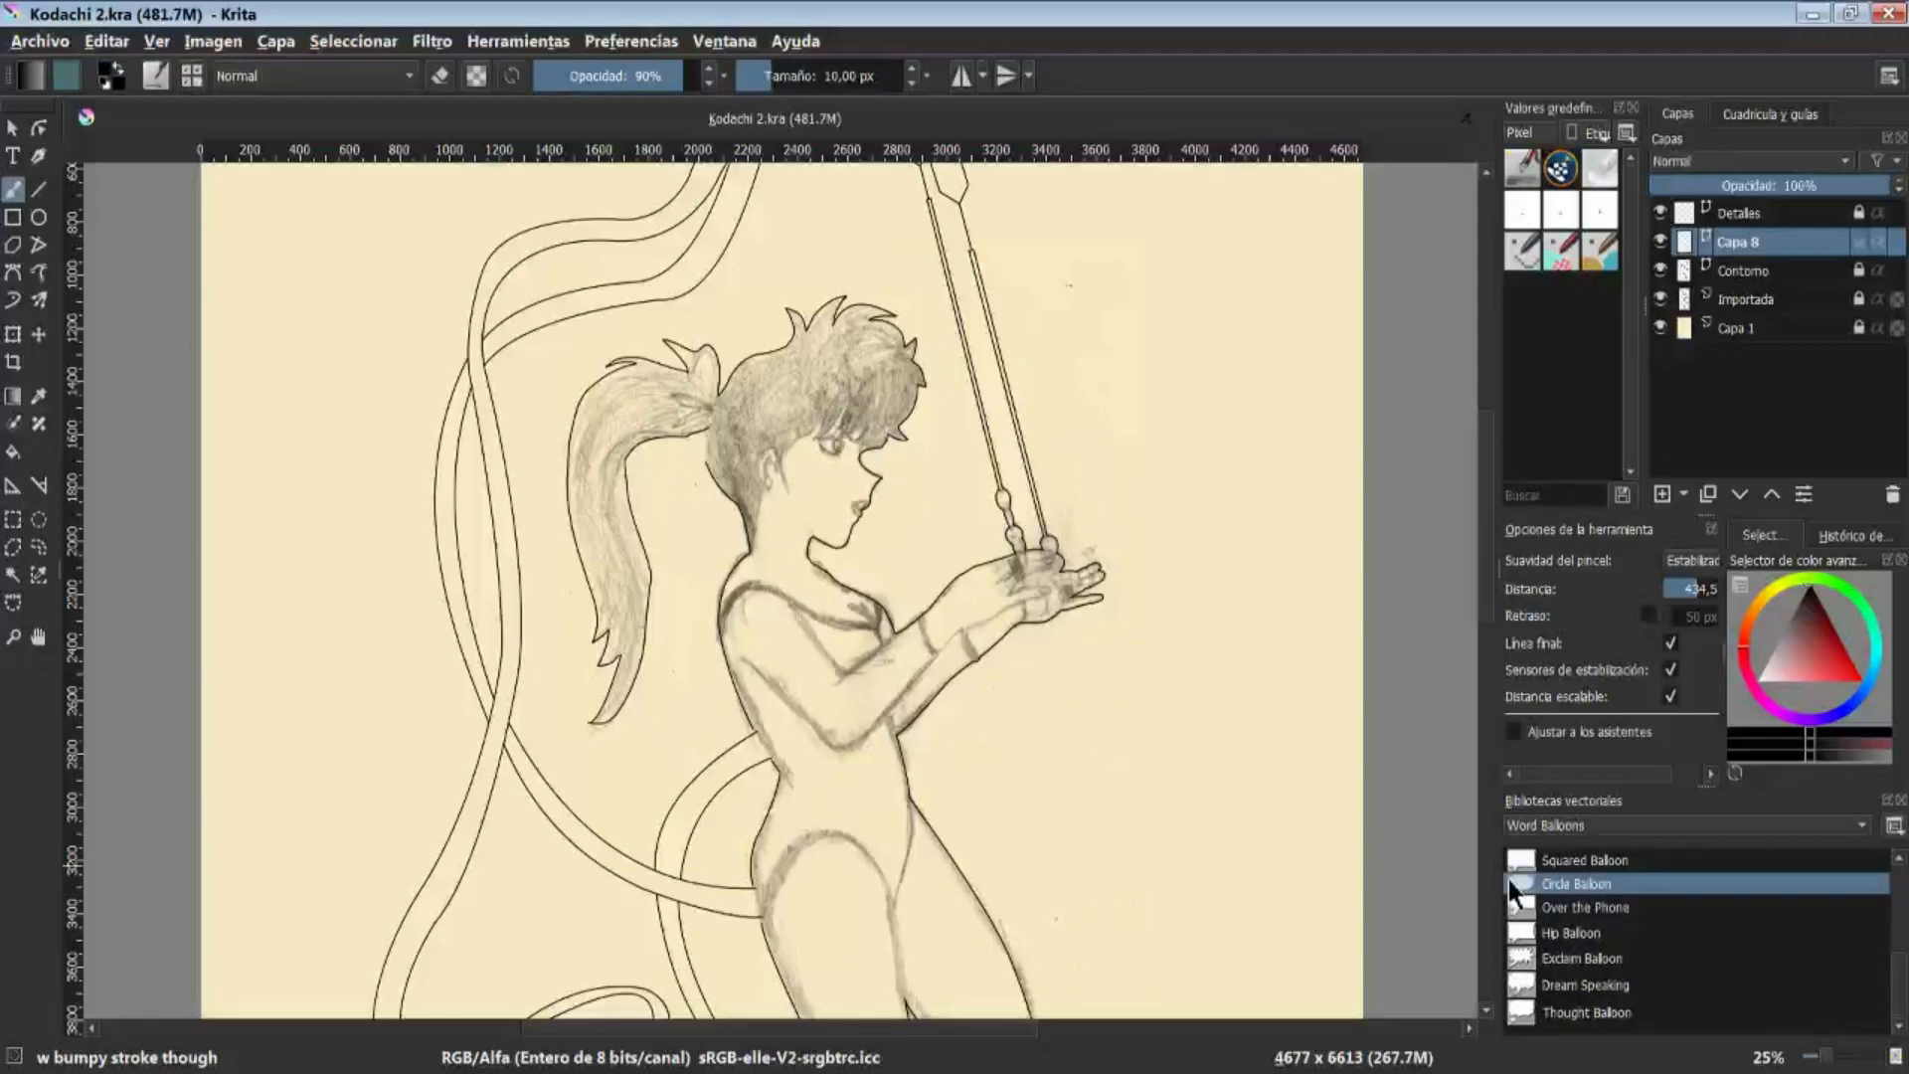
left_click_drag(1512, 890, 1034, 673)
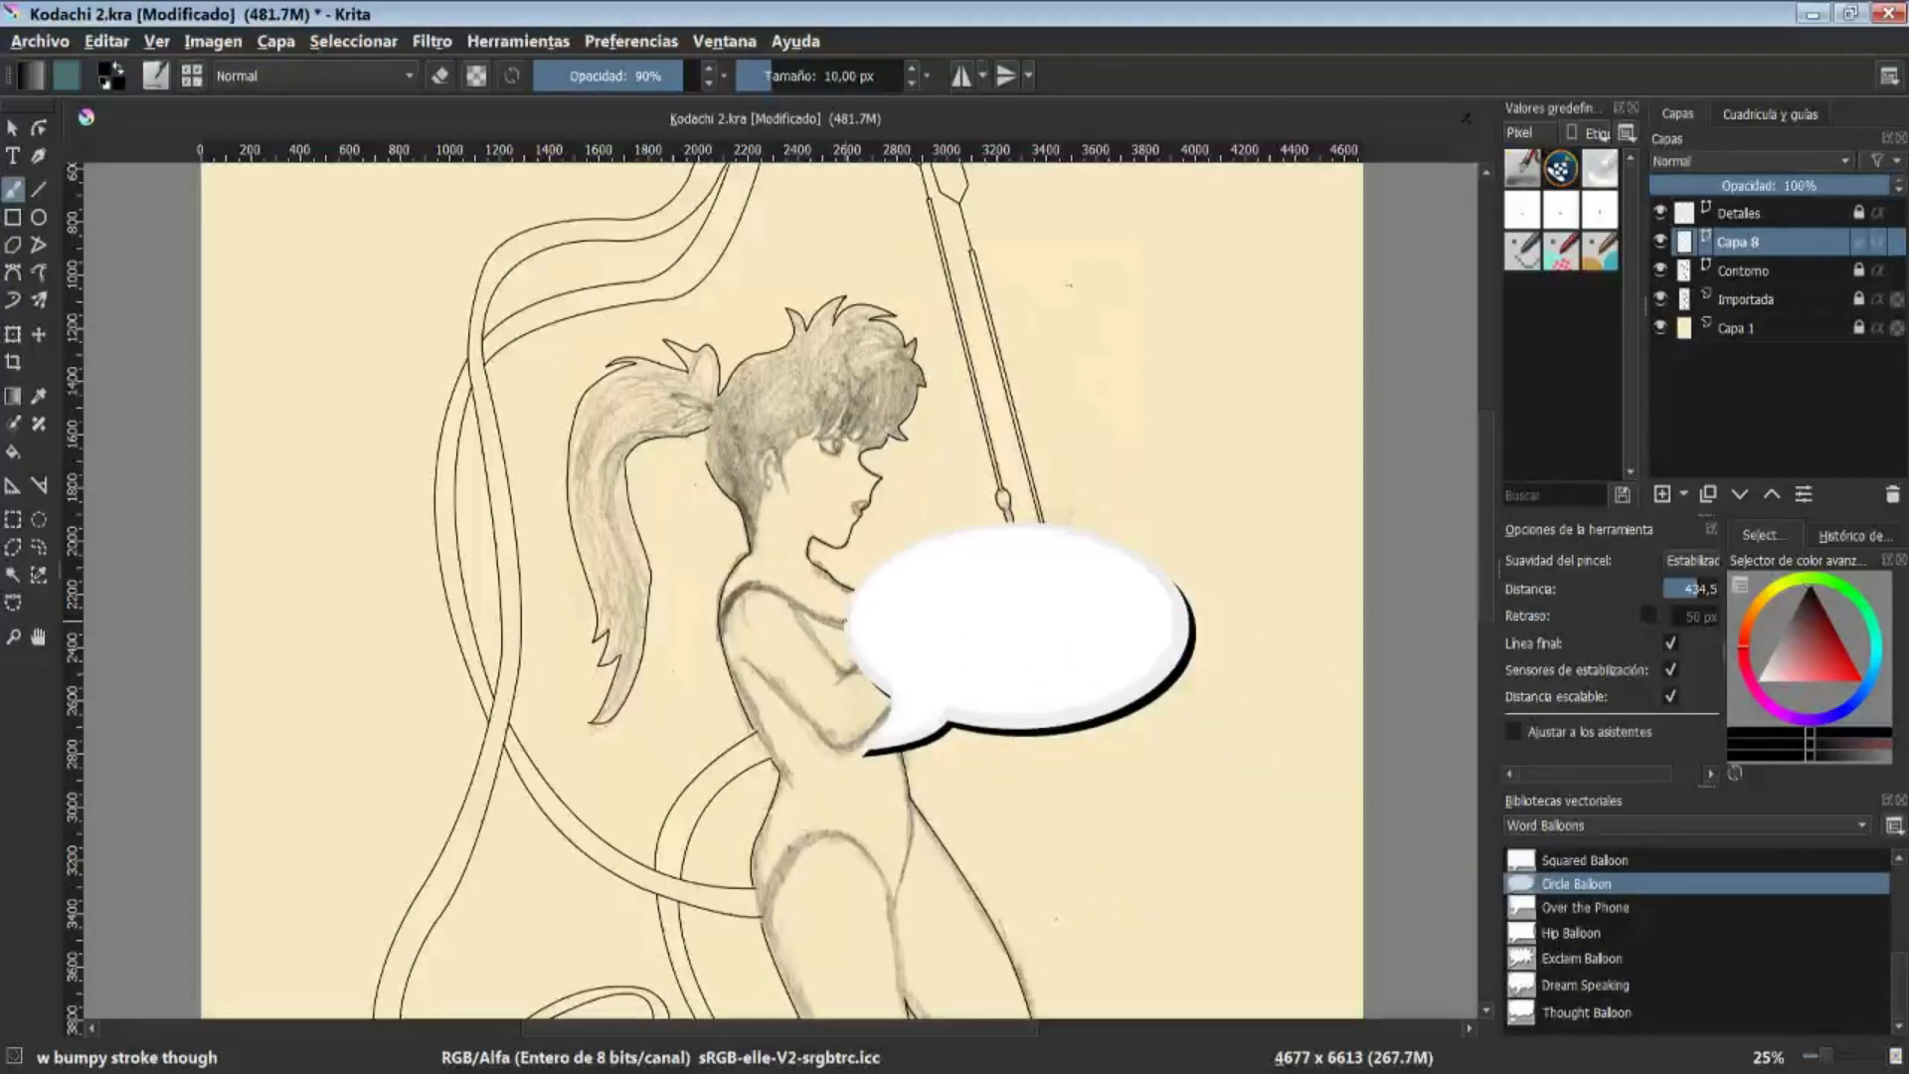
Enlarge the circle balloon with the Transform tool so that it covers the figure's head and torso
key("ctrl+t")
left_click_drag(1197, 520, 645, 585)
left_click_drag(891, 460, 1282, 201)
key("Return")
scroll(1150, 673, "up", 5)
scroll(1150, 669, "down", 5)
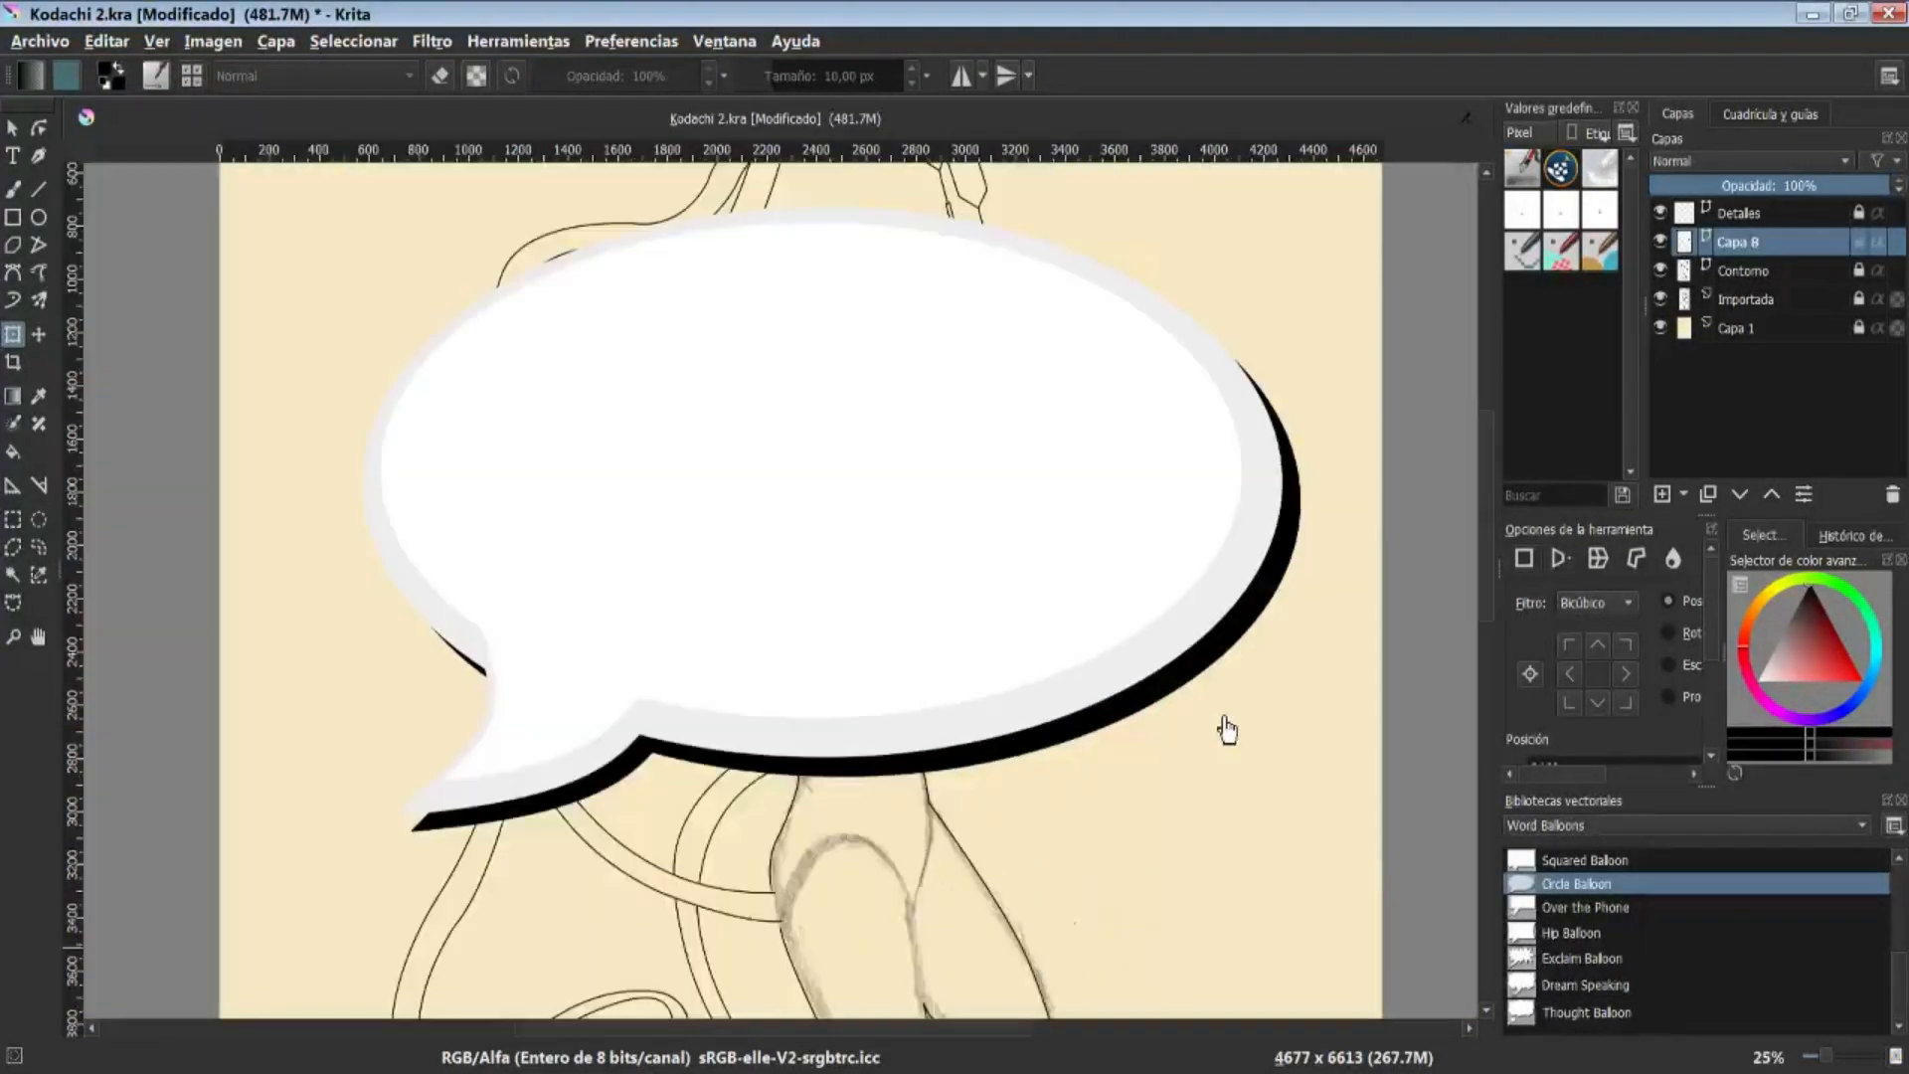
Delete the enlarged circle balloon from the drawing
left_click(13, 128)
left_click(725, 461)
key("Delete")
Try placing another balloon from the Word Balloons library on the drawing and delete it
left_click(1593, 940)
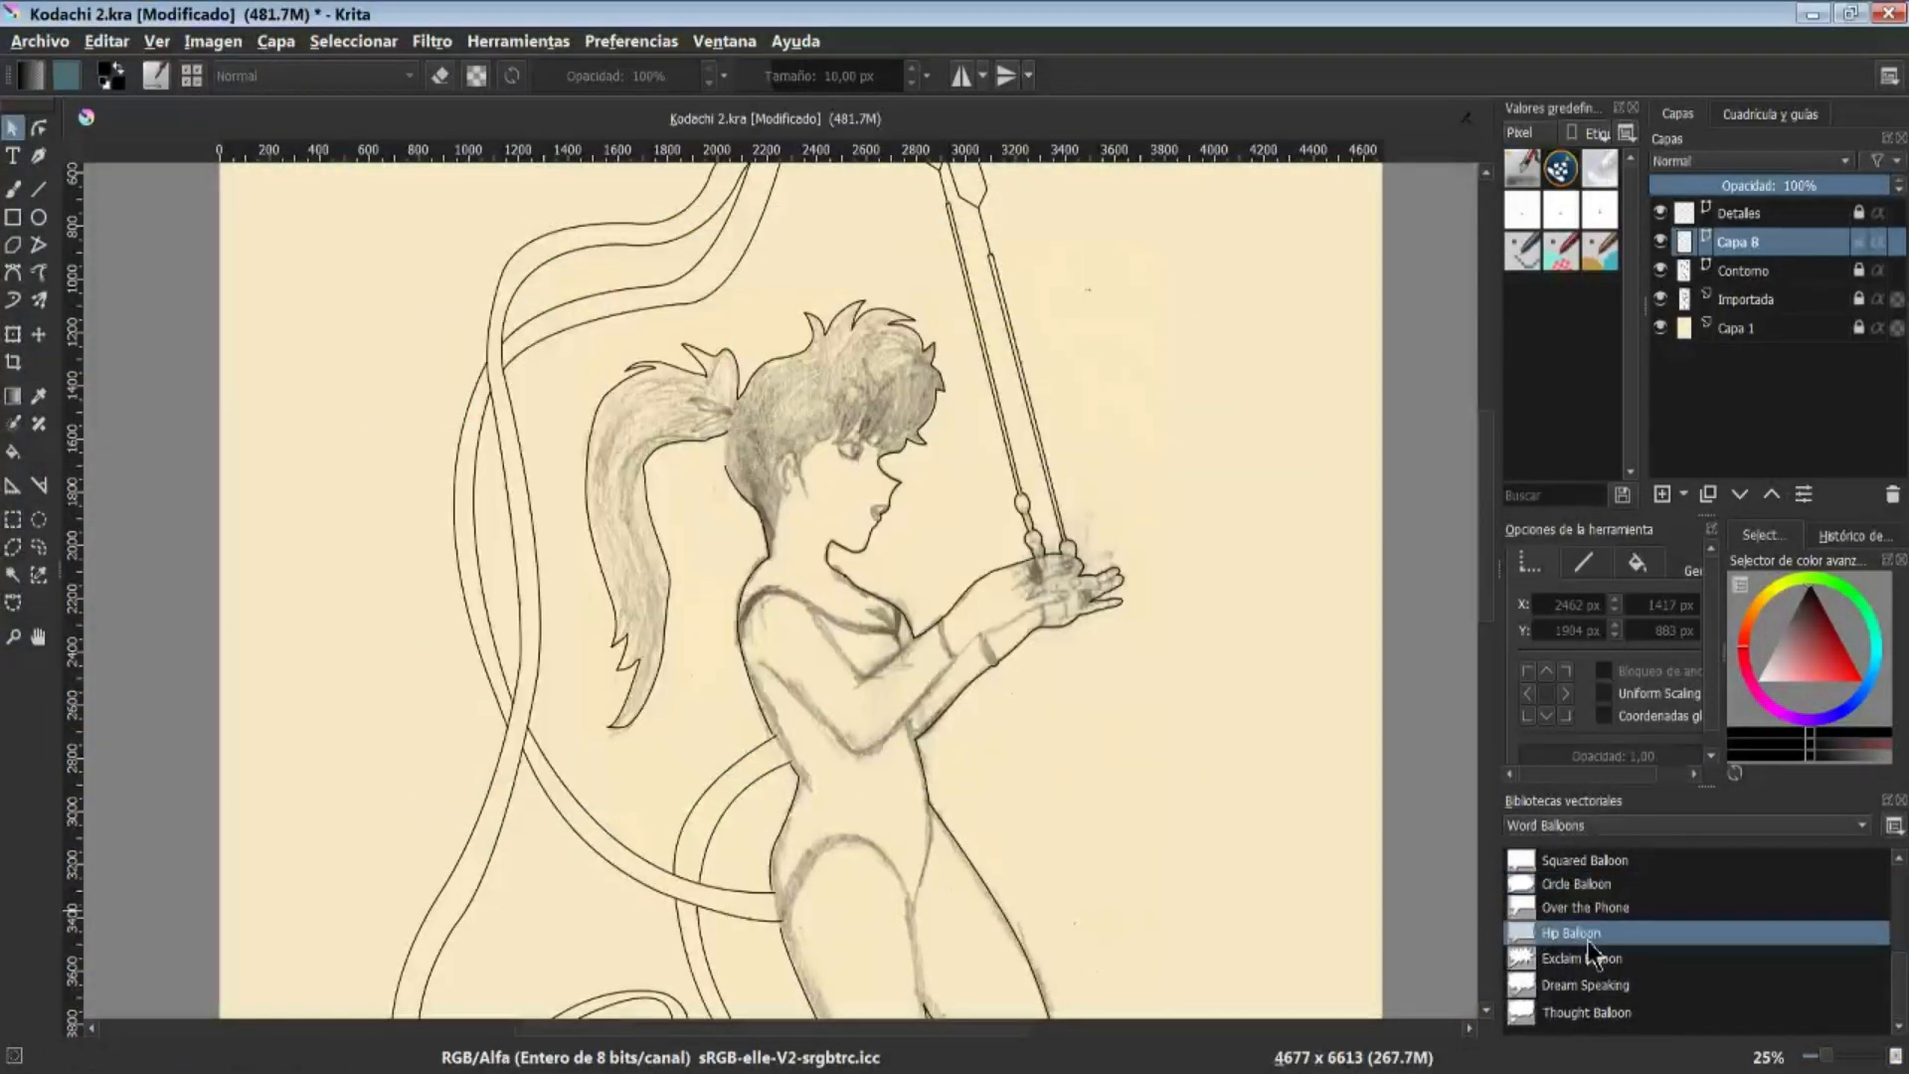
scroll(1601, 935, "up", 4)
left_click_drag(1586, 891, 1184, 786)
key("Delete")
Switch to the Pepper & Carrot Speech Bubbles library, try placing a speech balloon on the figure and delete it
left_click(1603, 828)
left_click(1601, 801)
left_click_drag(1588, 893, 1067, 750)
key("Delete")
scroll(1591, 945, "down", 3)
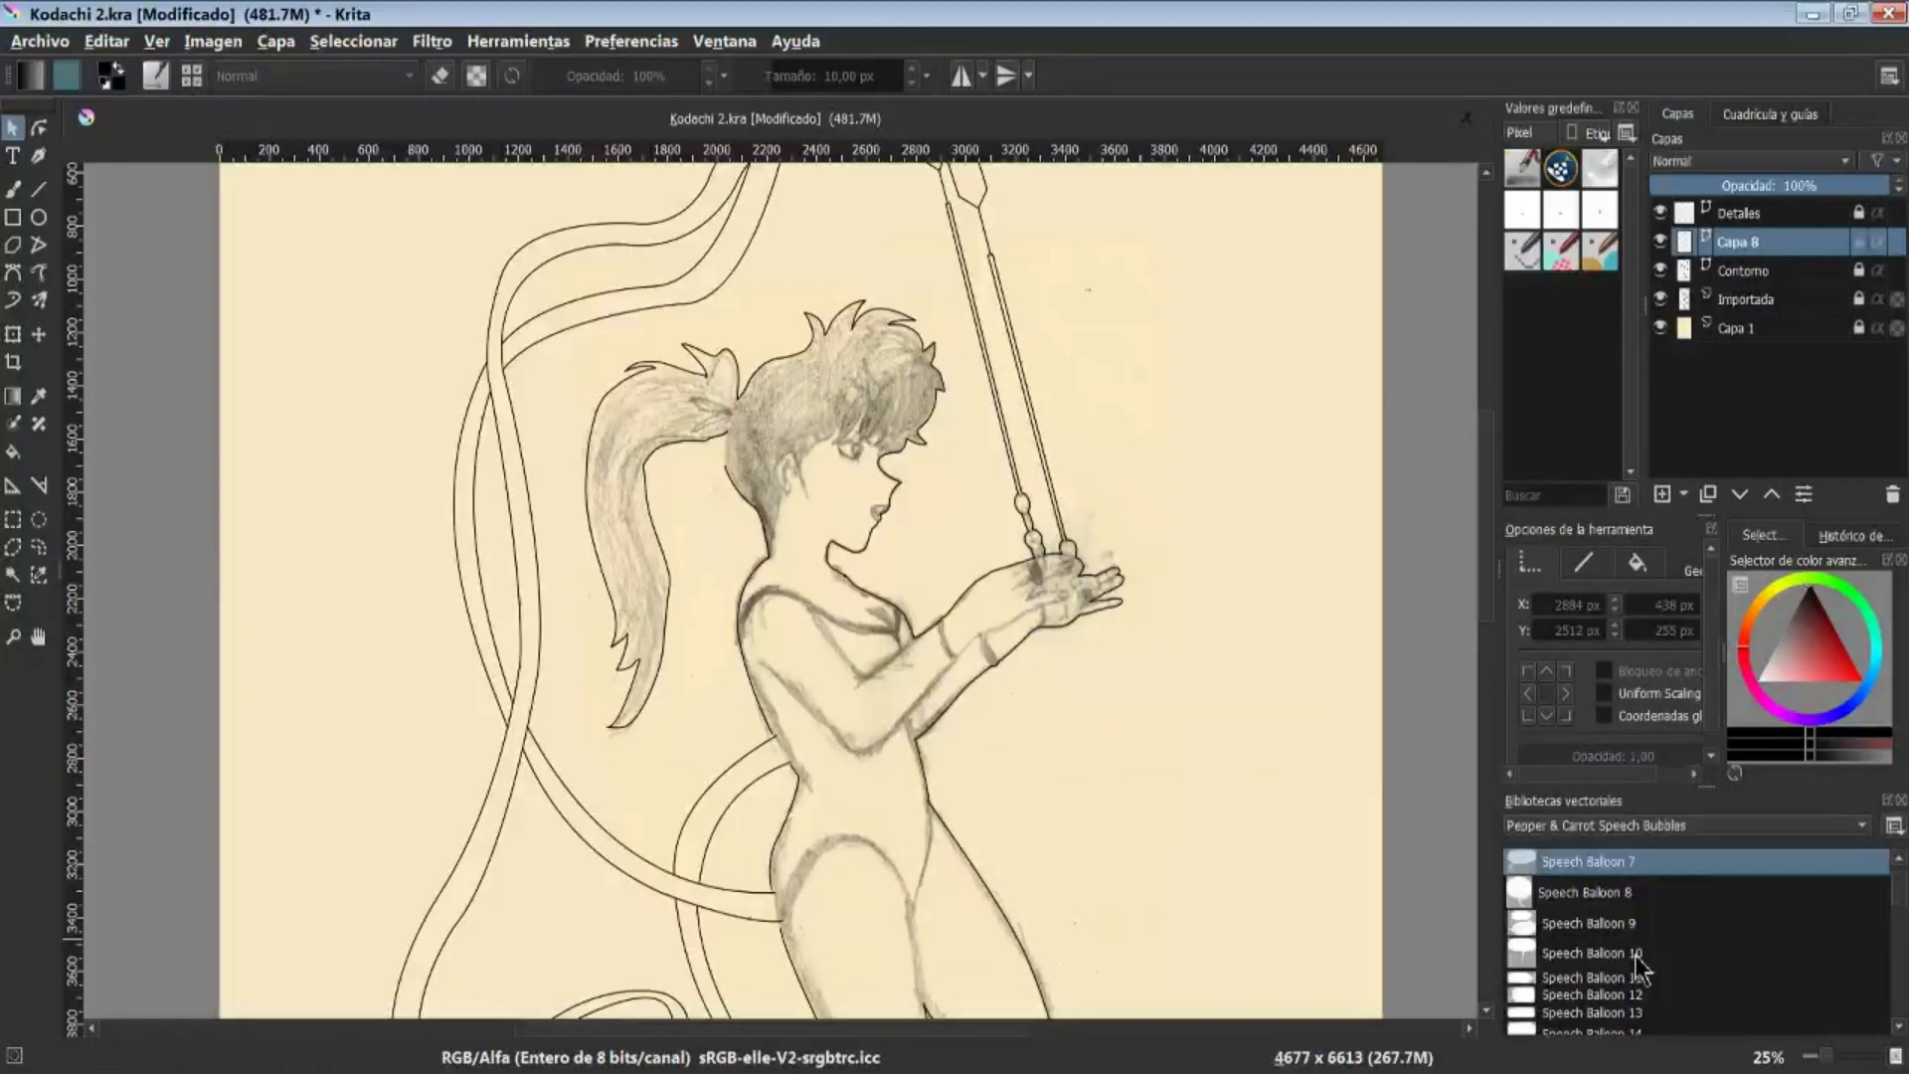
Try placing two more Pepper & Carrot speech balloons on the drawing, deleting each one
left_click_drag(1586, 892, 919, 711)
key("Delete")
left_click(1602, 979)
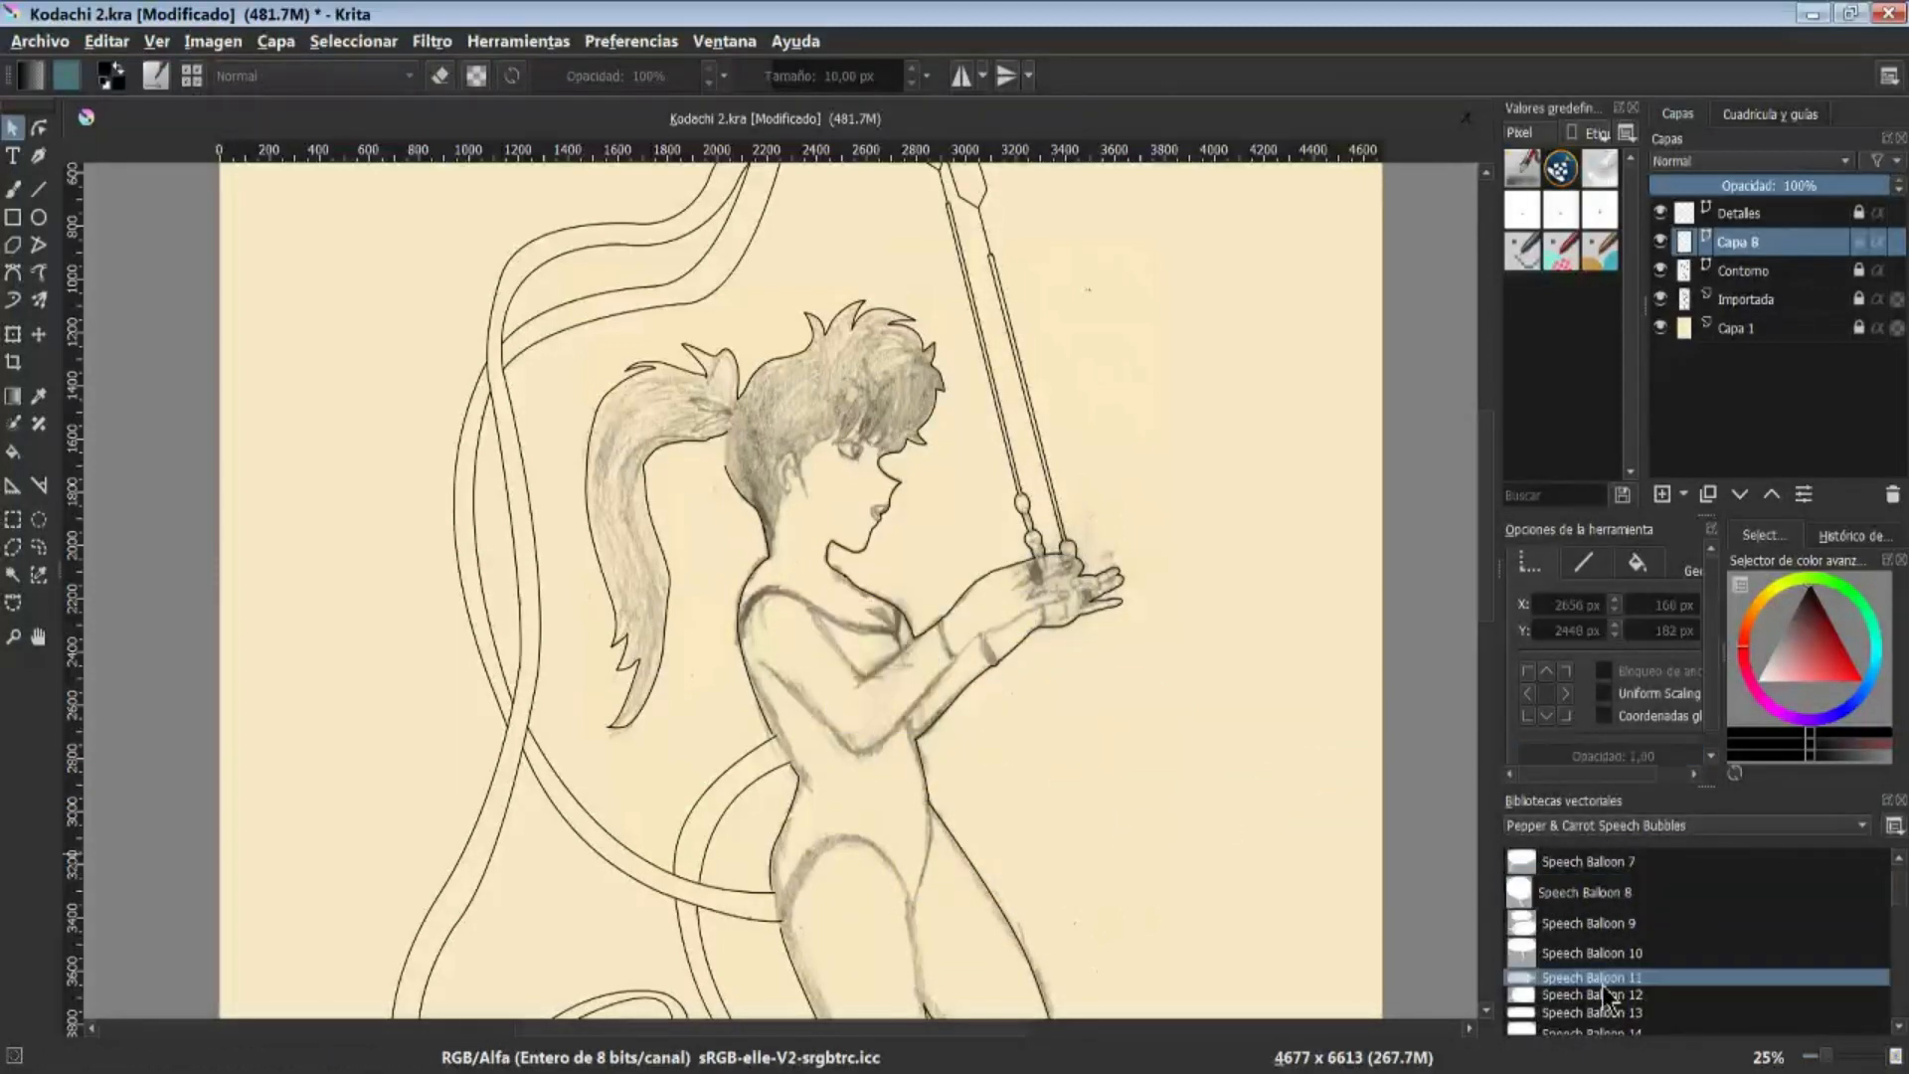
scroll(1609, 982, "down", 10)
scroll(1606, 954, "up", 5)
left_click_drag(1591, 918, 1085, 791)
key("Delete")
Close the vector libraries docker and delete the Capa 8 layer
left_click(1901, 800)
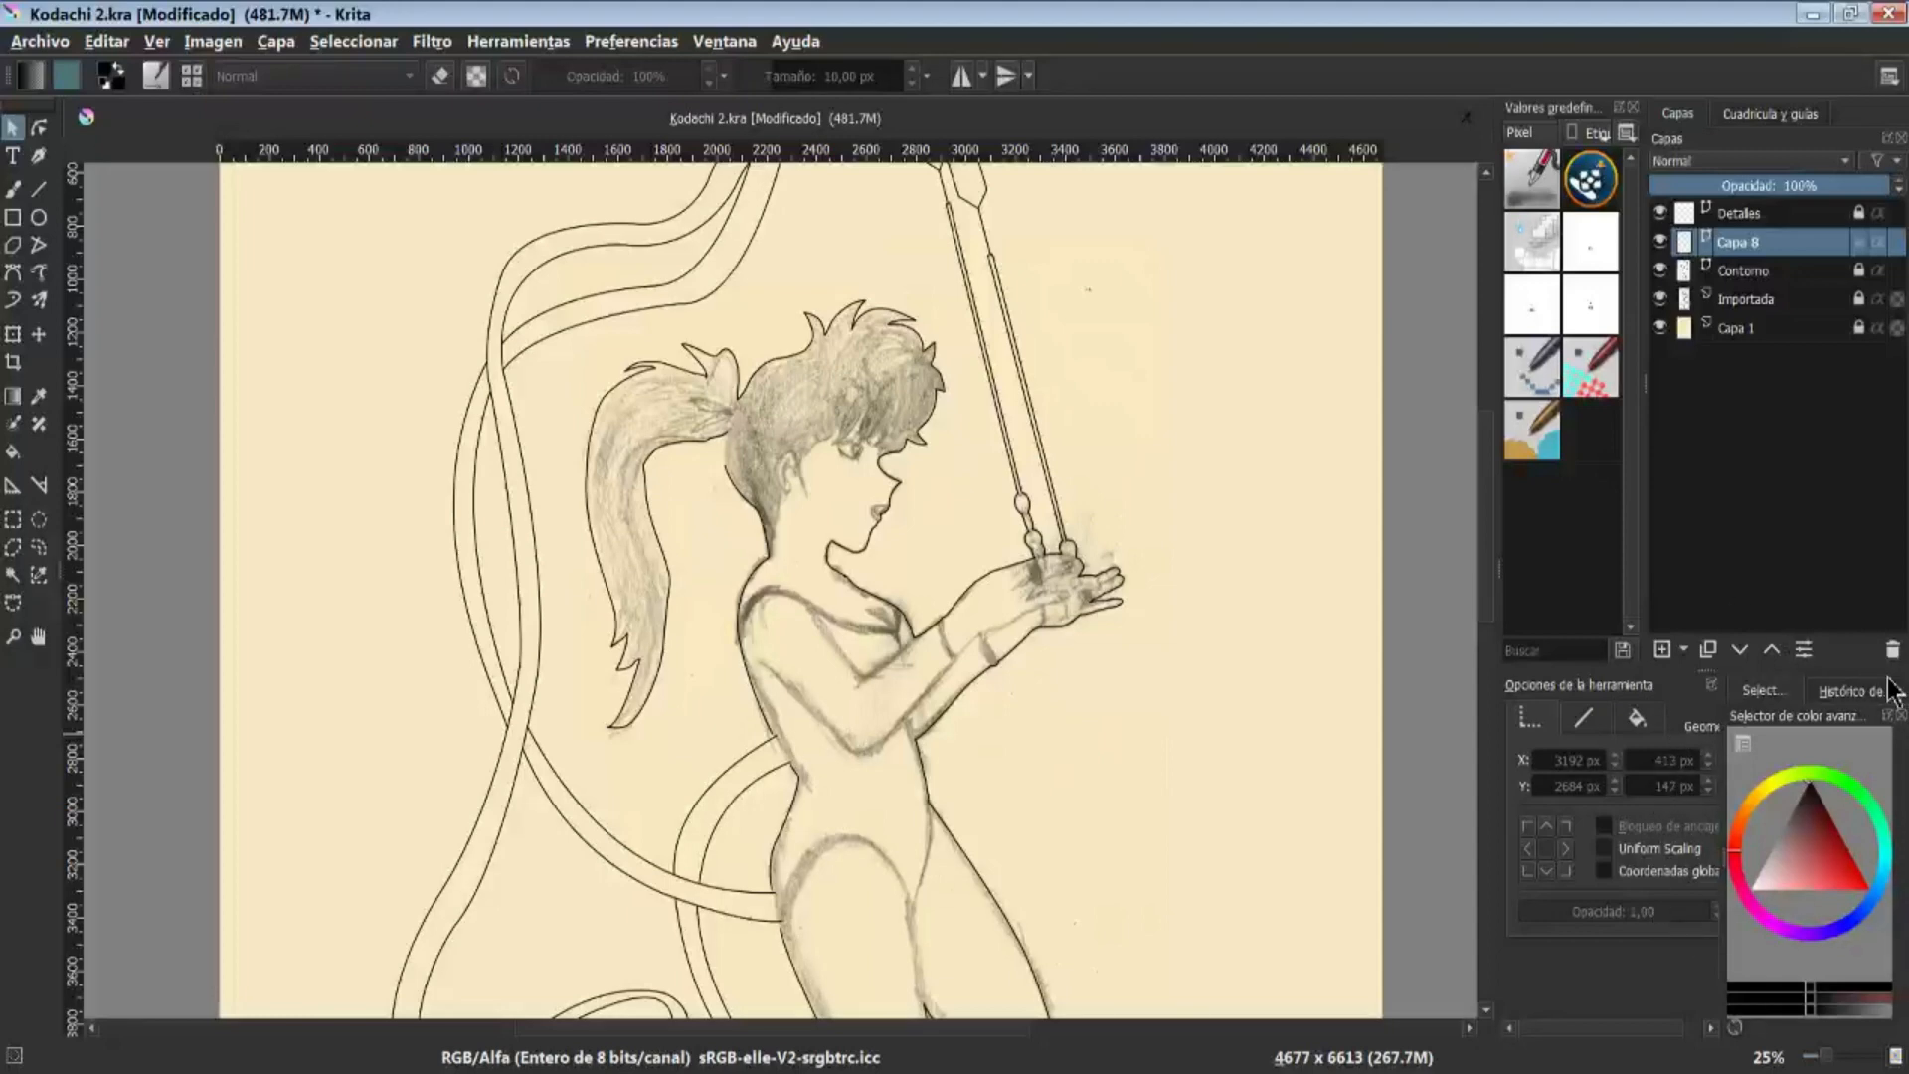
left_click(1892, 649)
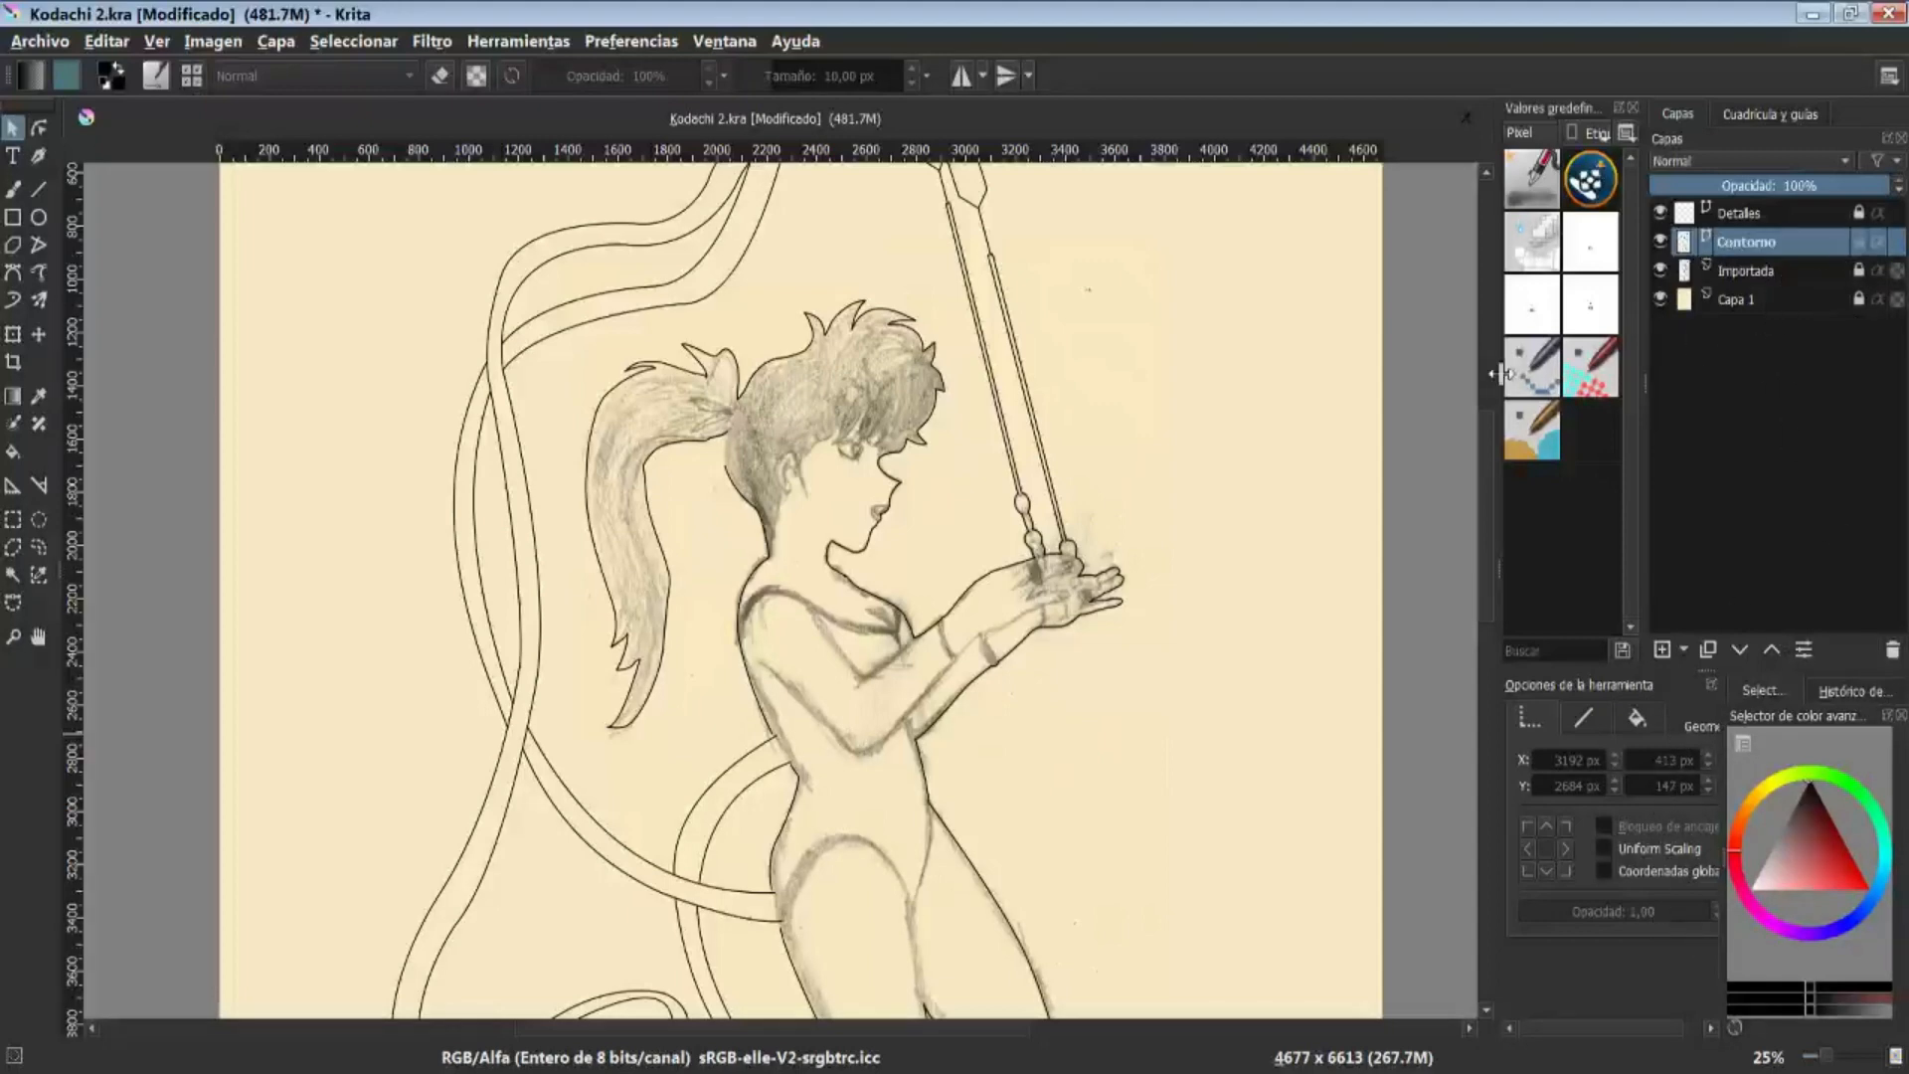
scroll(833, 461, "up", 3)
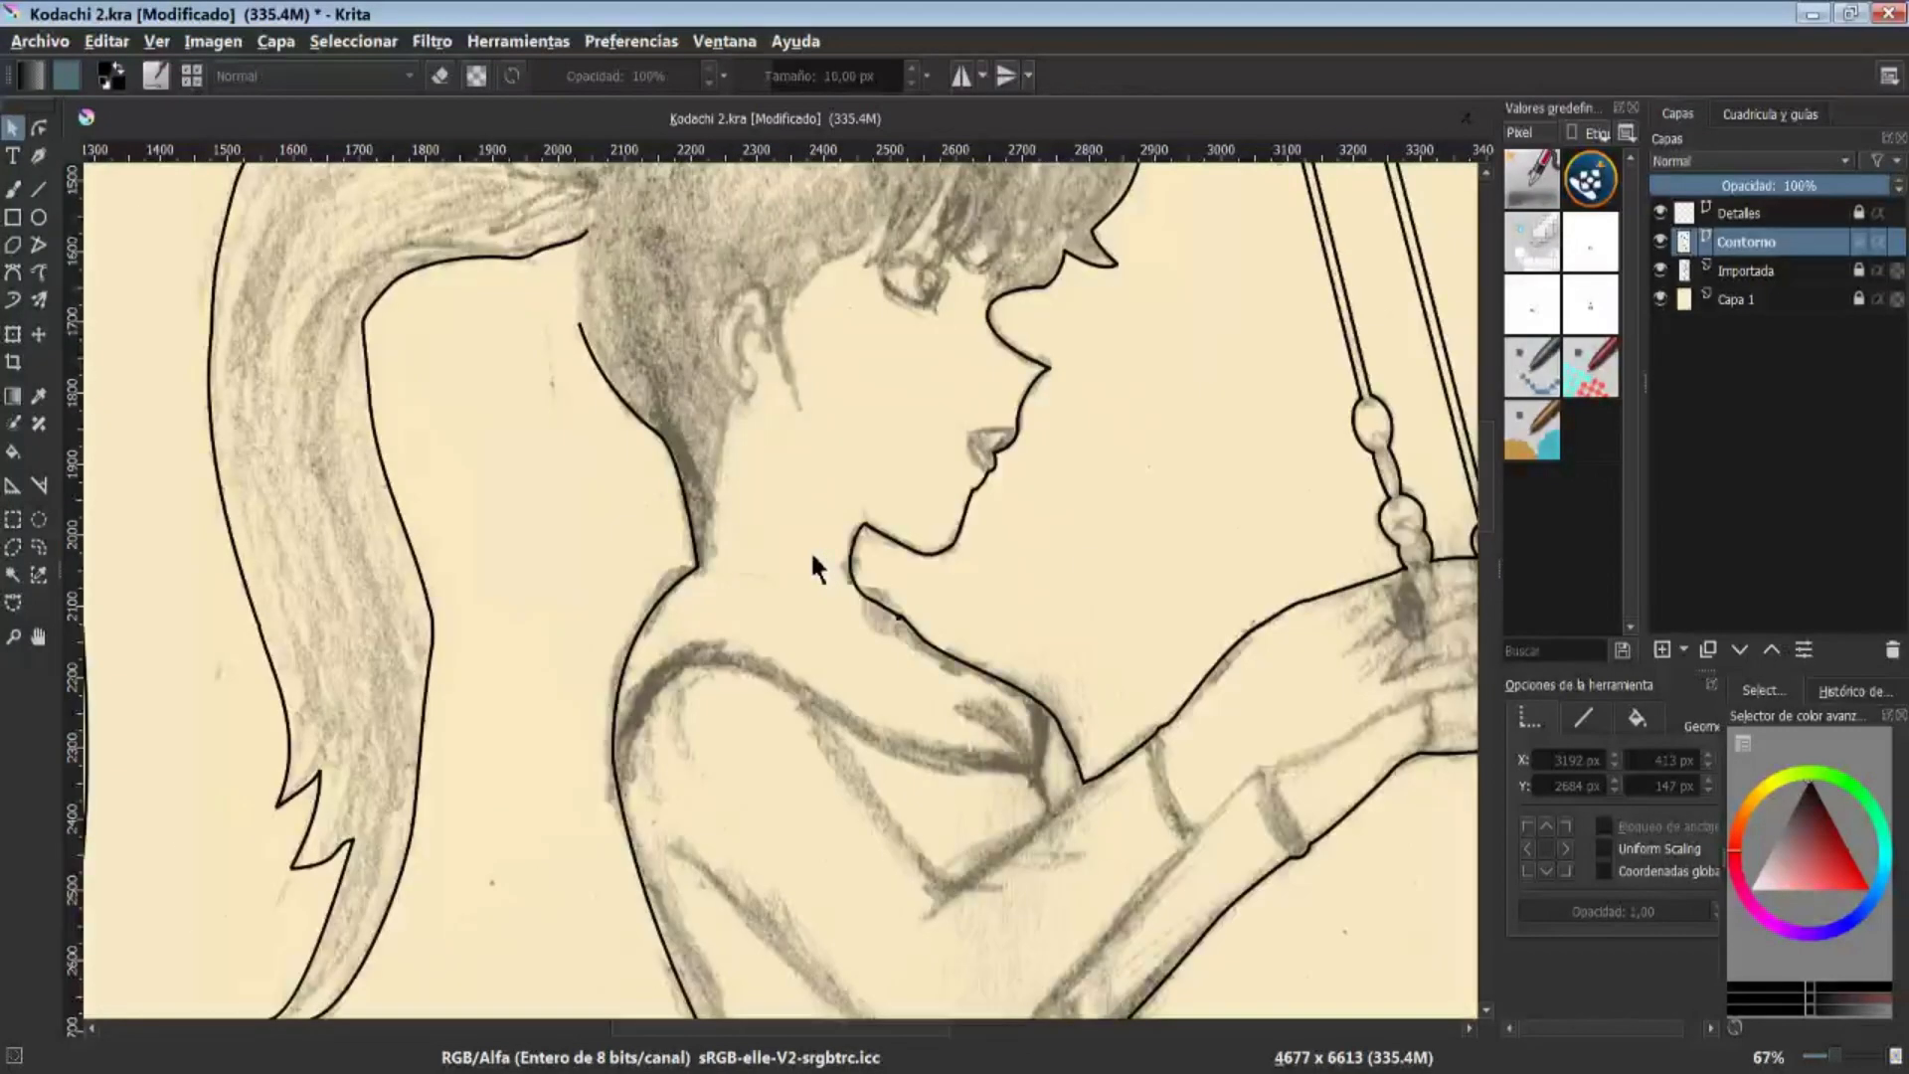
left_click(689, 511)
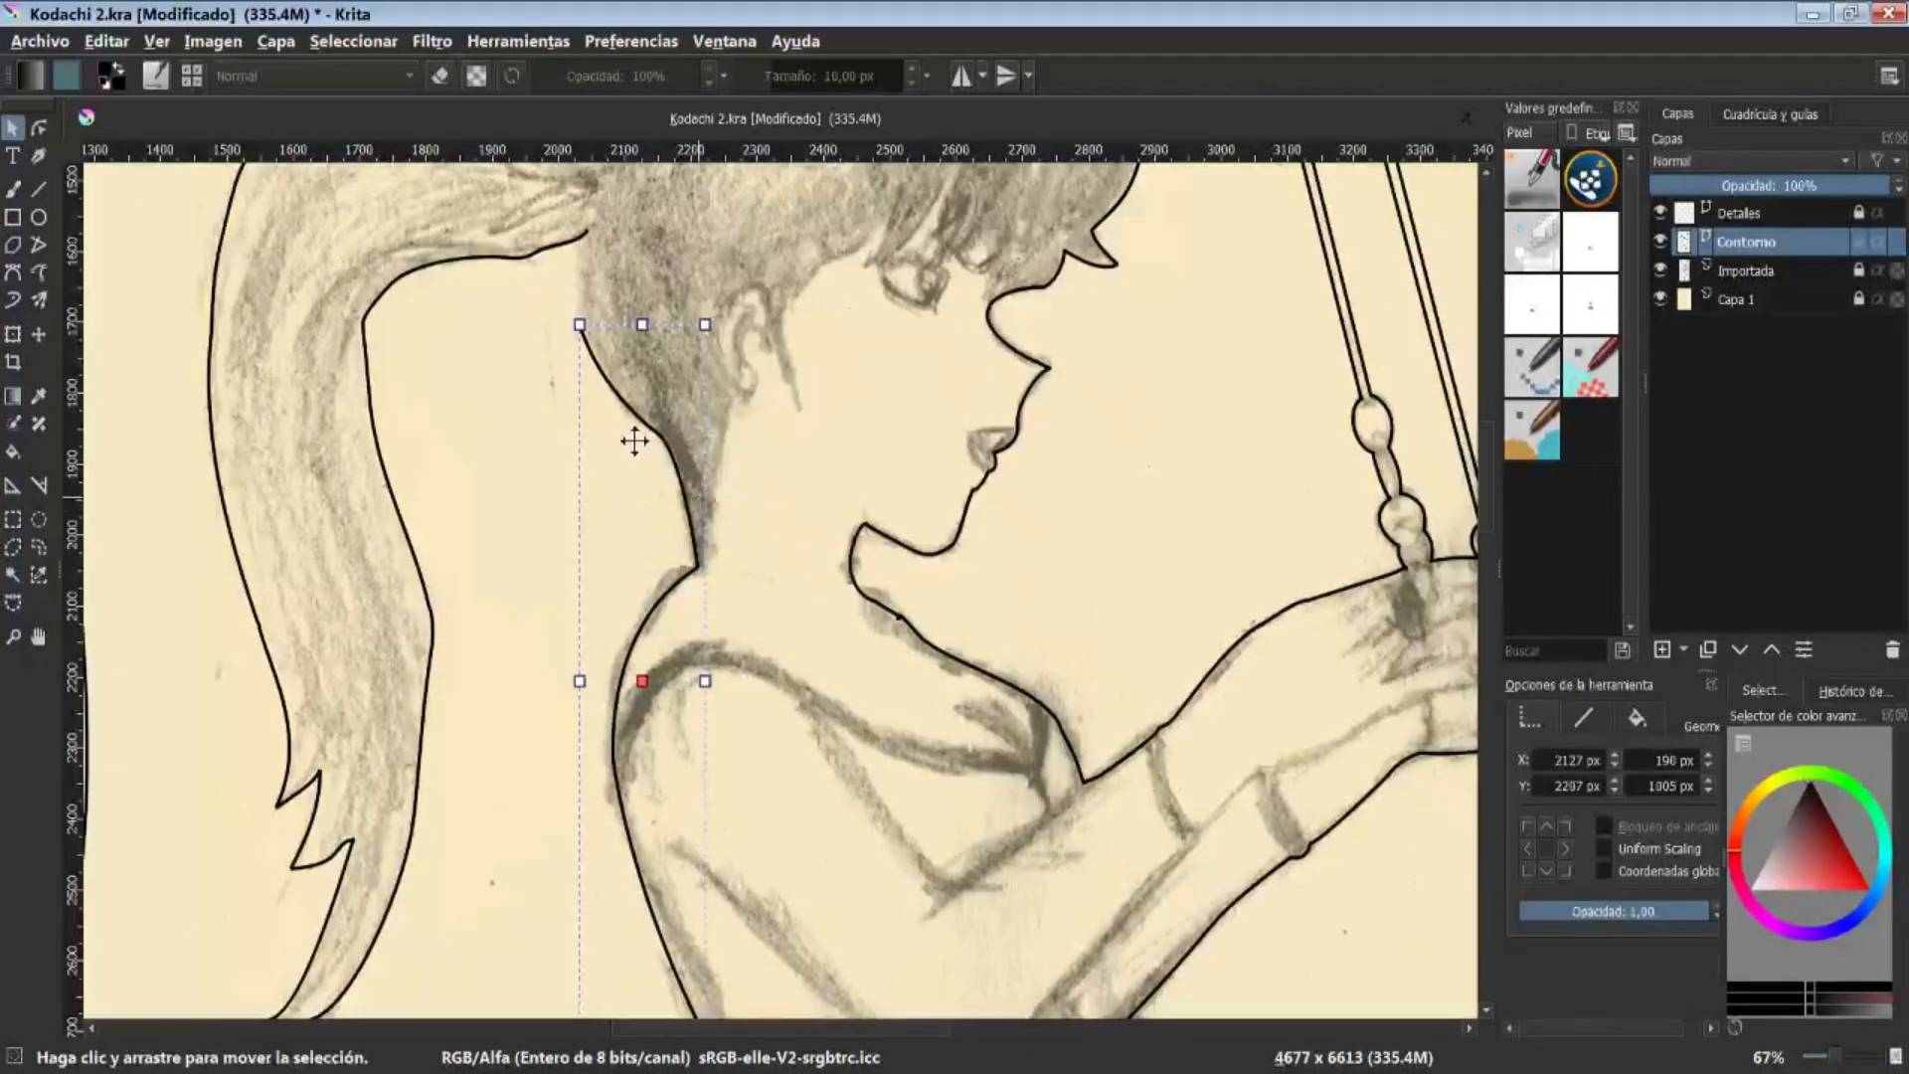
left_click(39, 189)
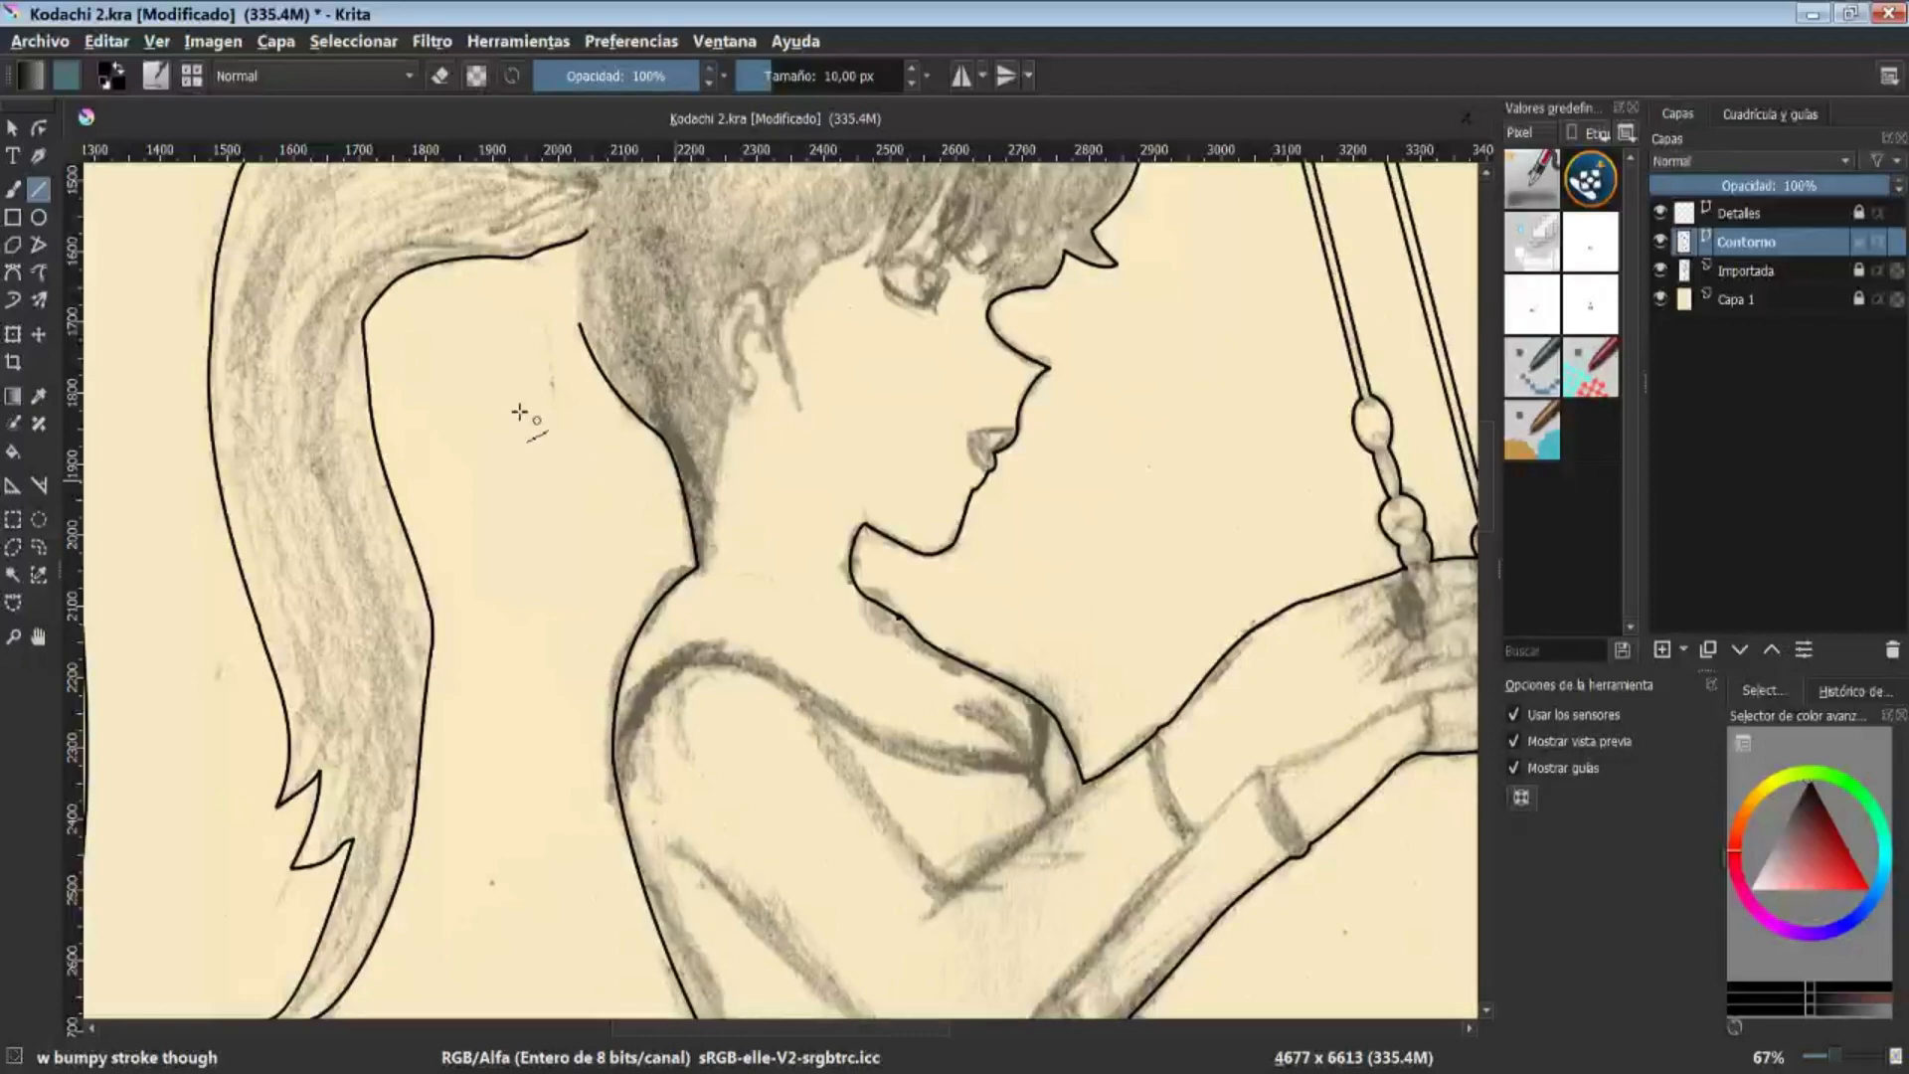
left_click(38, 219)
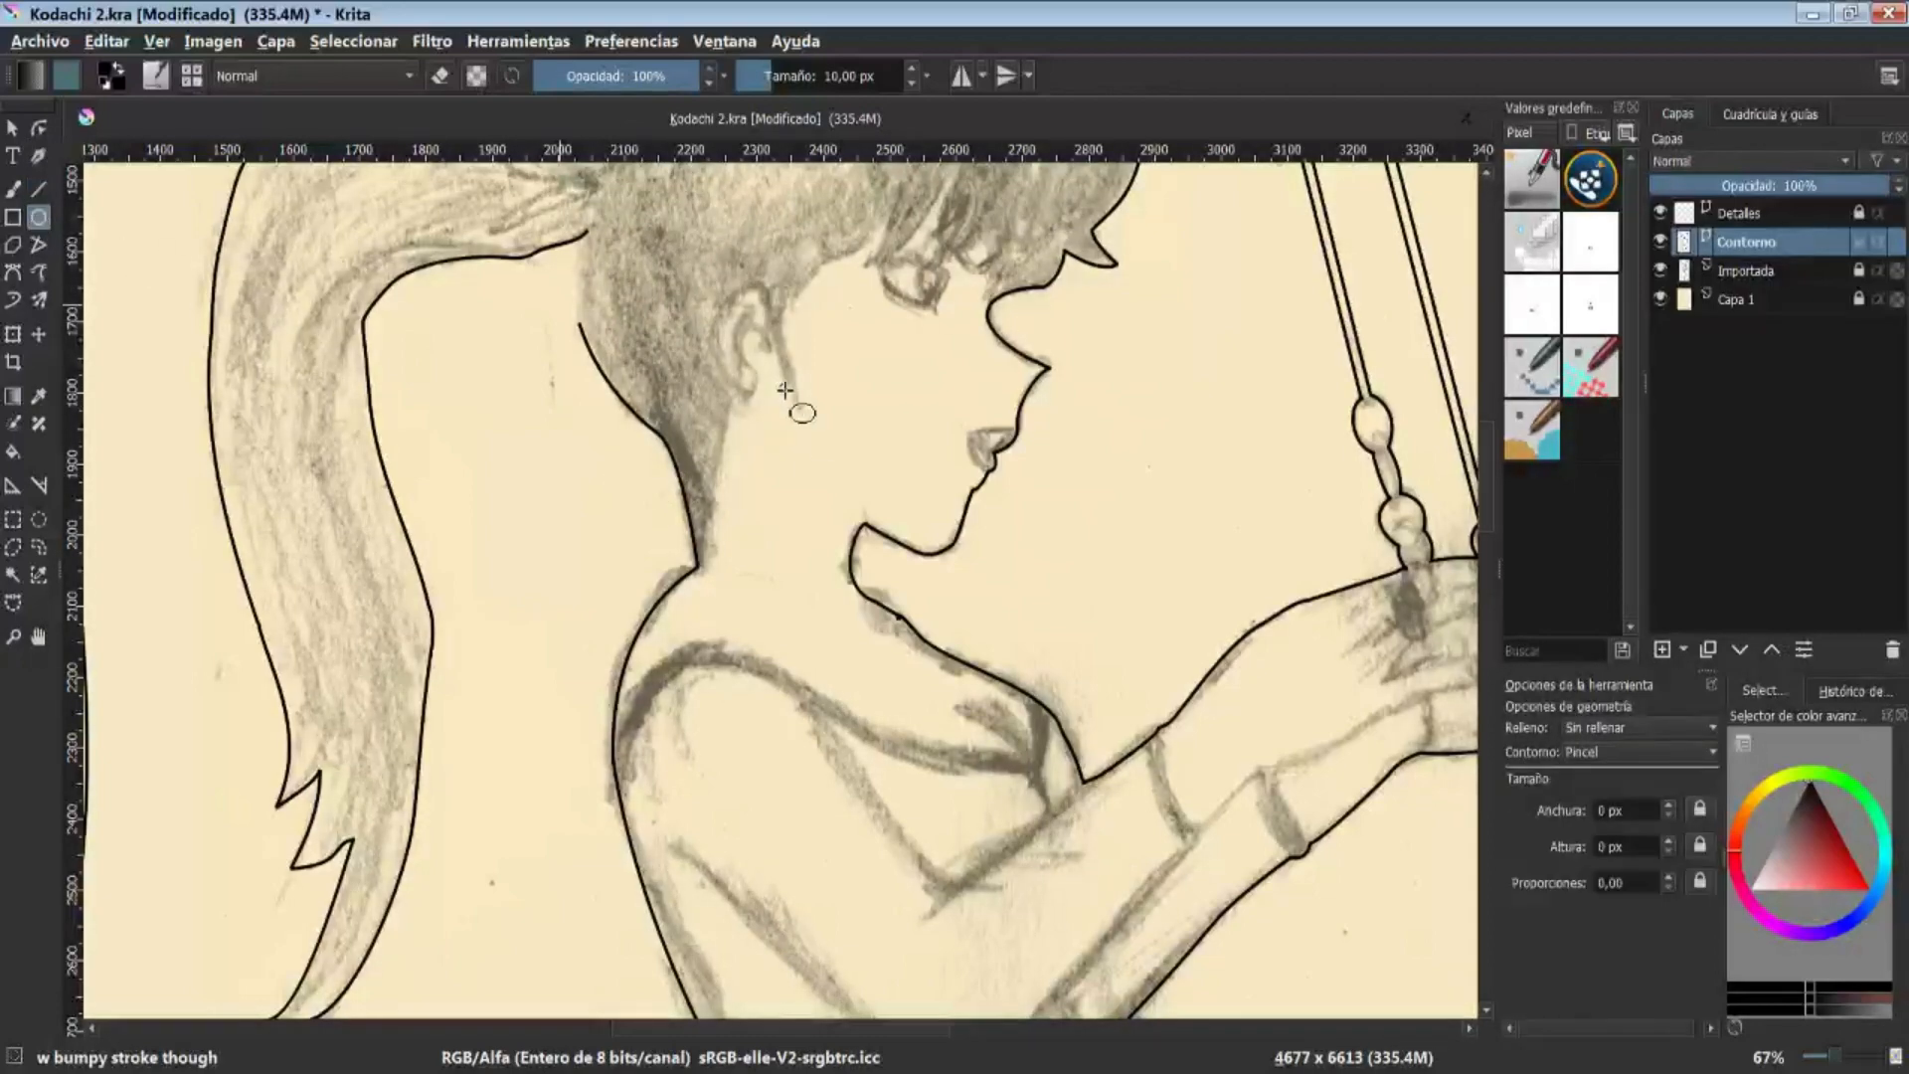
scroll(1039, 532, "down", 3)
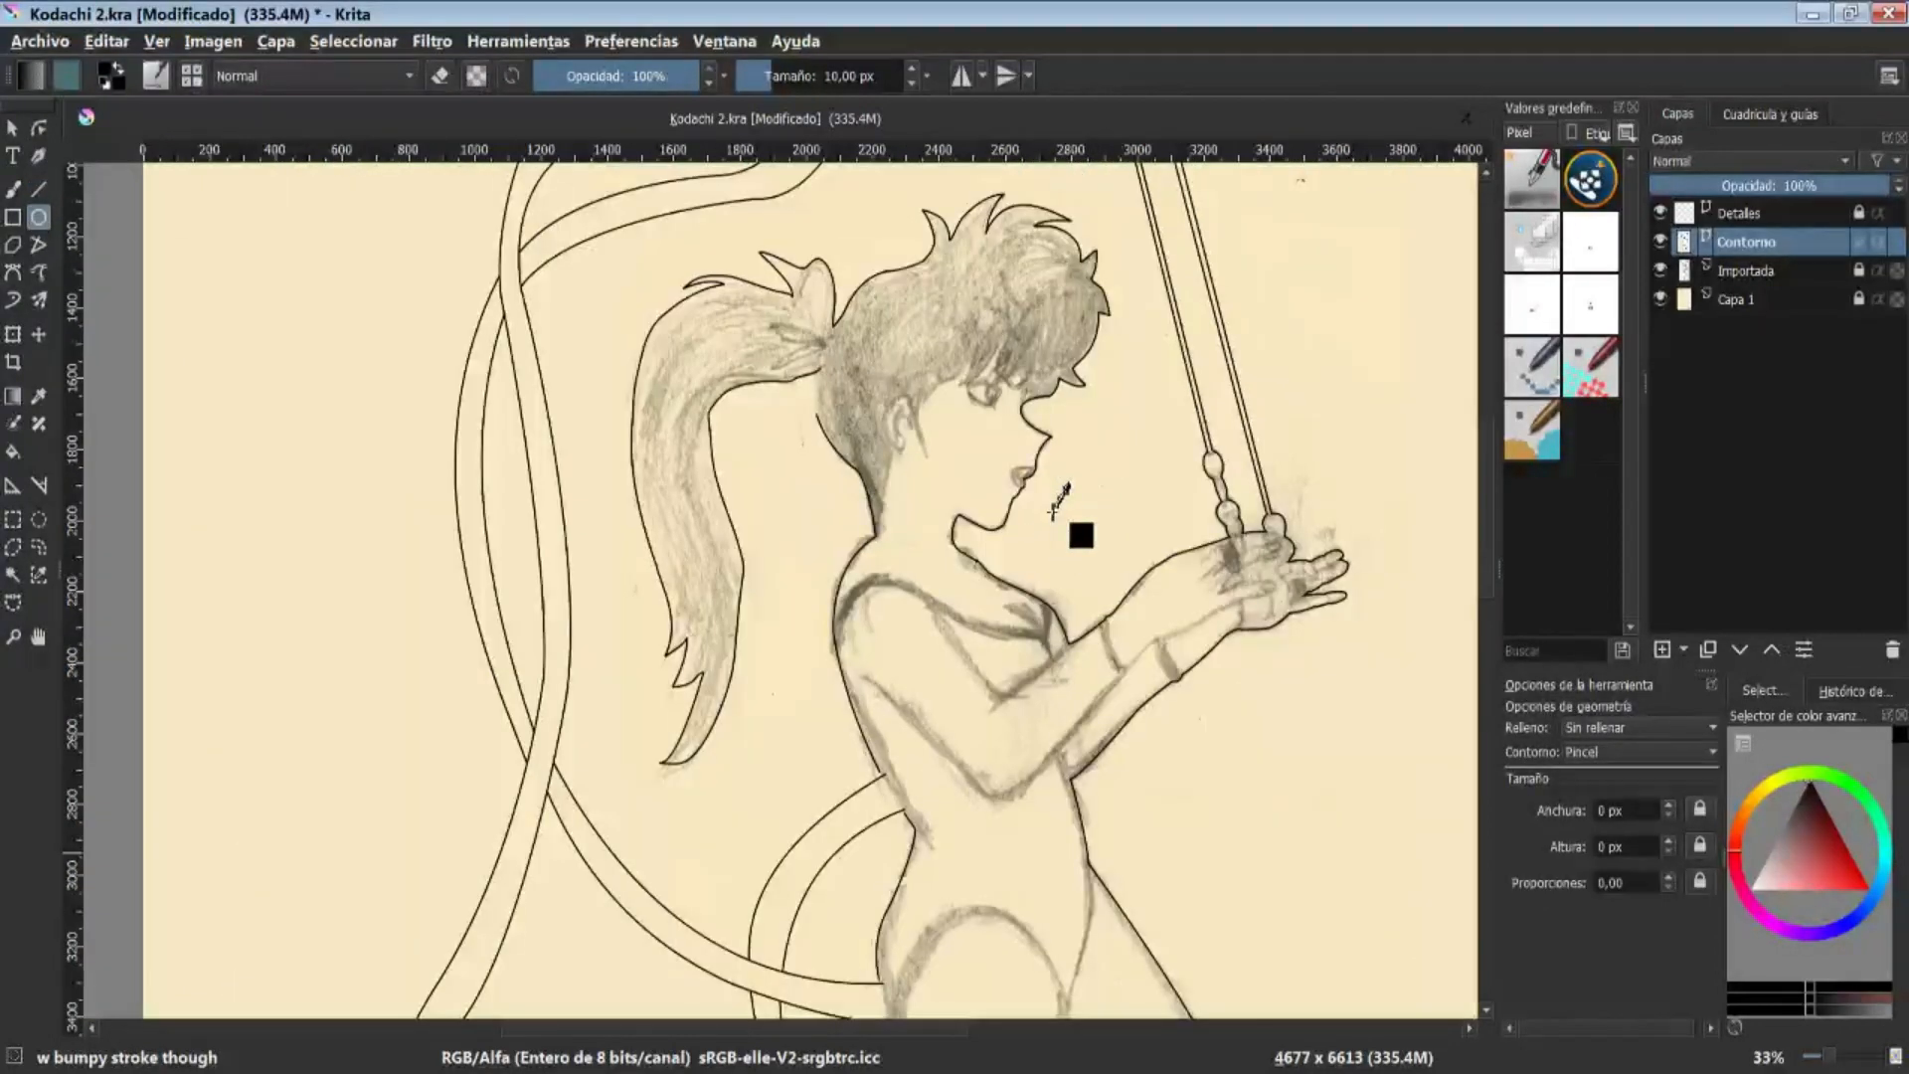
scroll(1098, 528, "up", 2)
left_click(1735, 274)
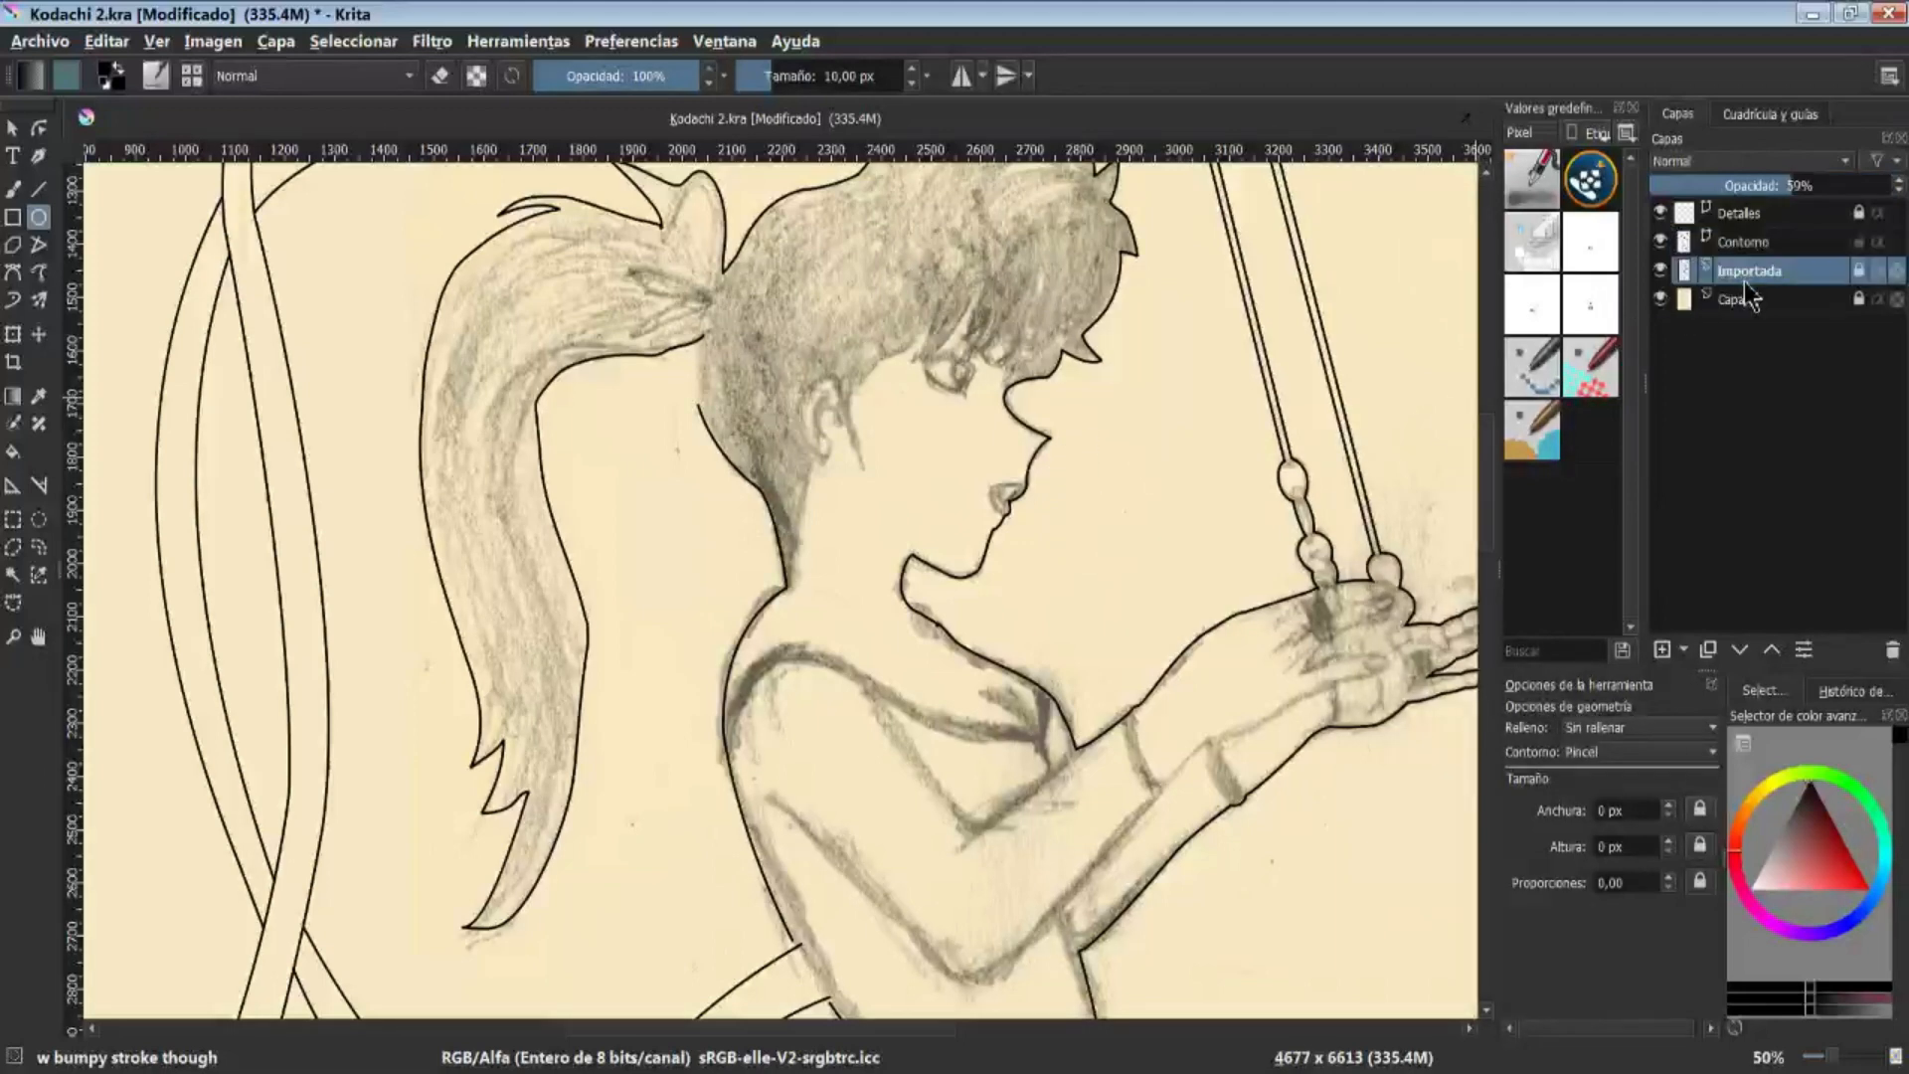
left_click(1757, 249)
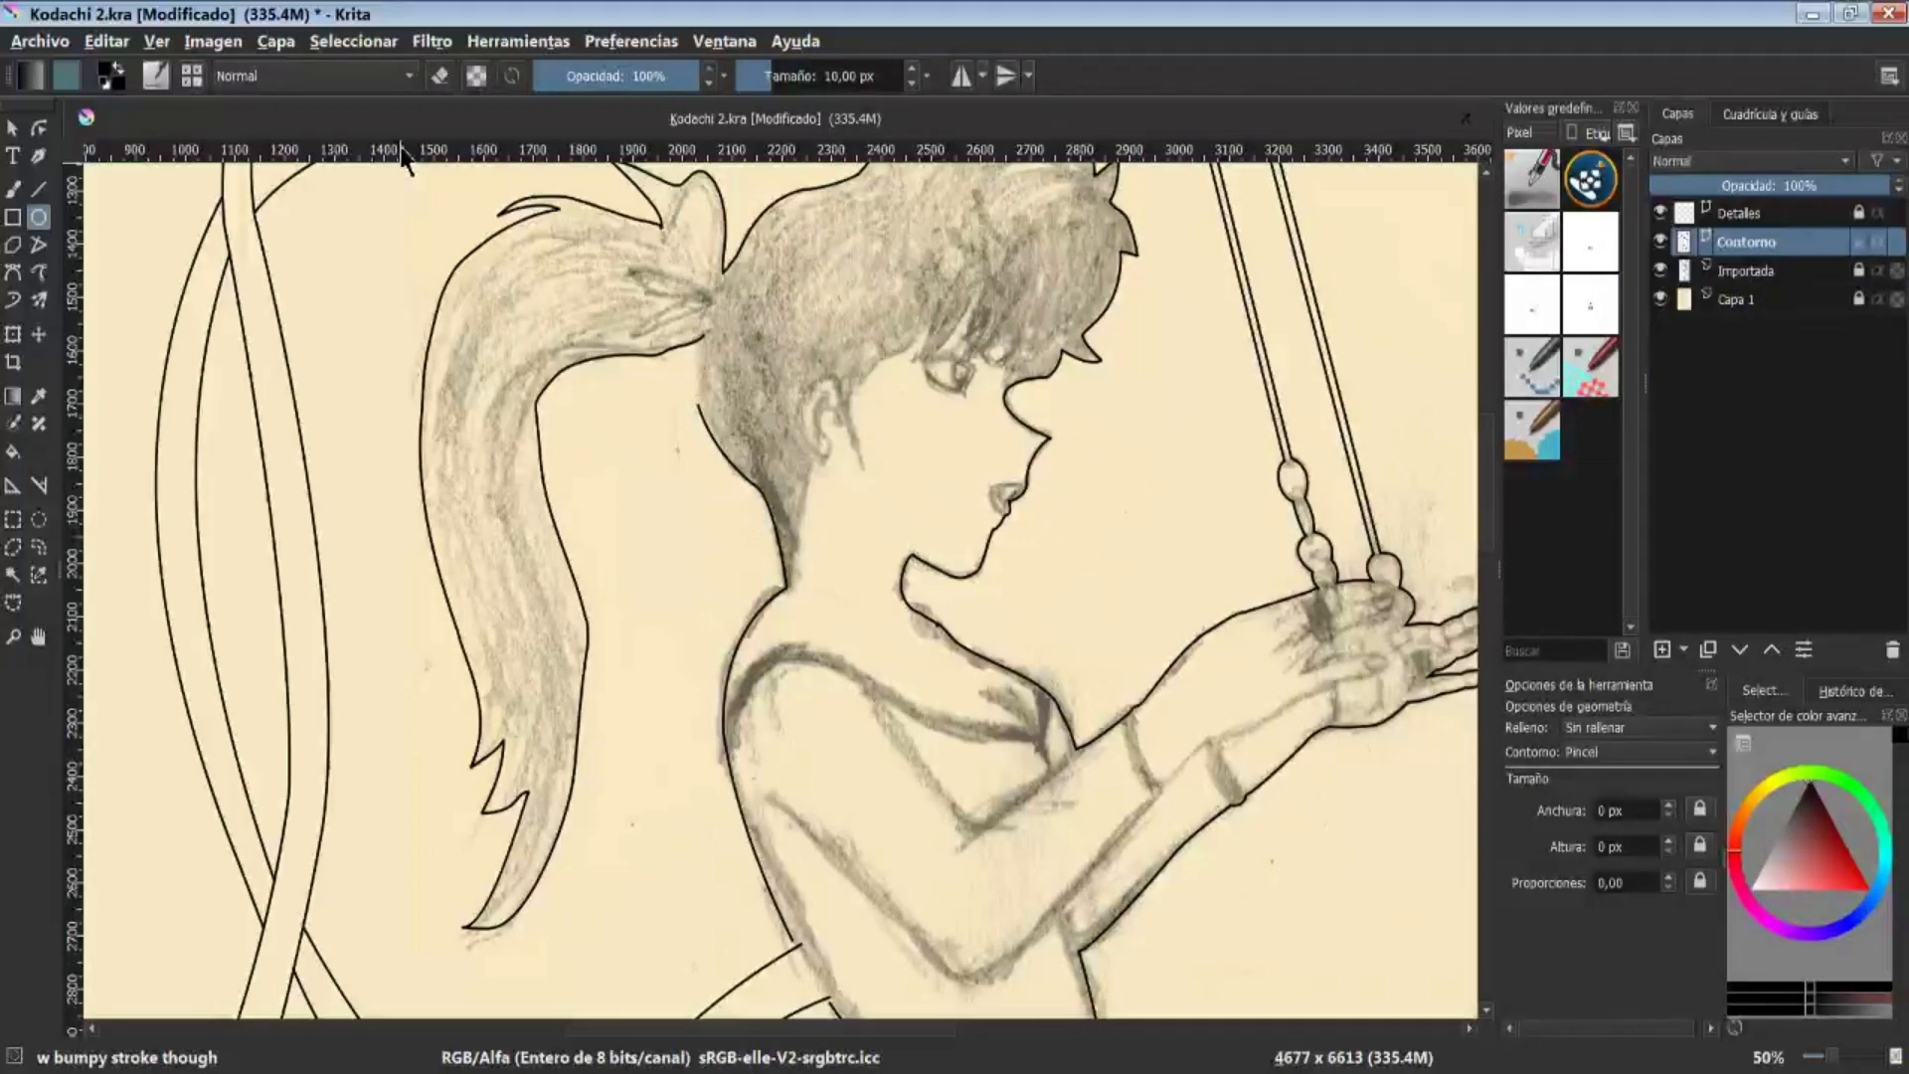
Try bending the nape segment of the Contorno outline outward with the Edit Shapes tool, and undo the changes
left_click(42, 131)
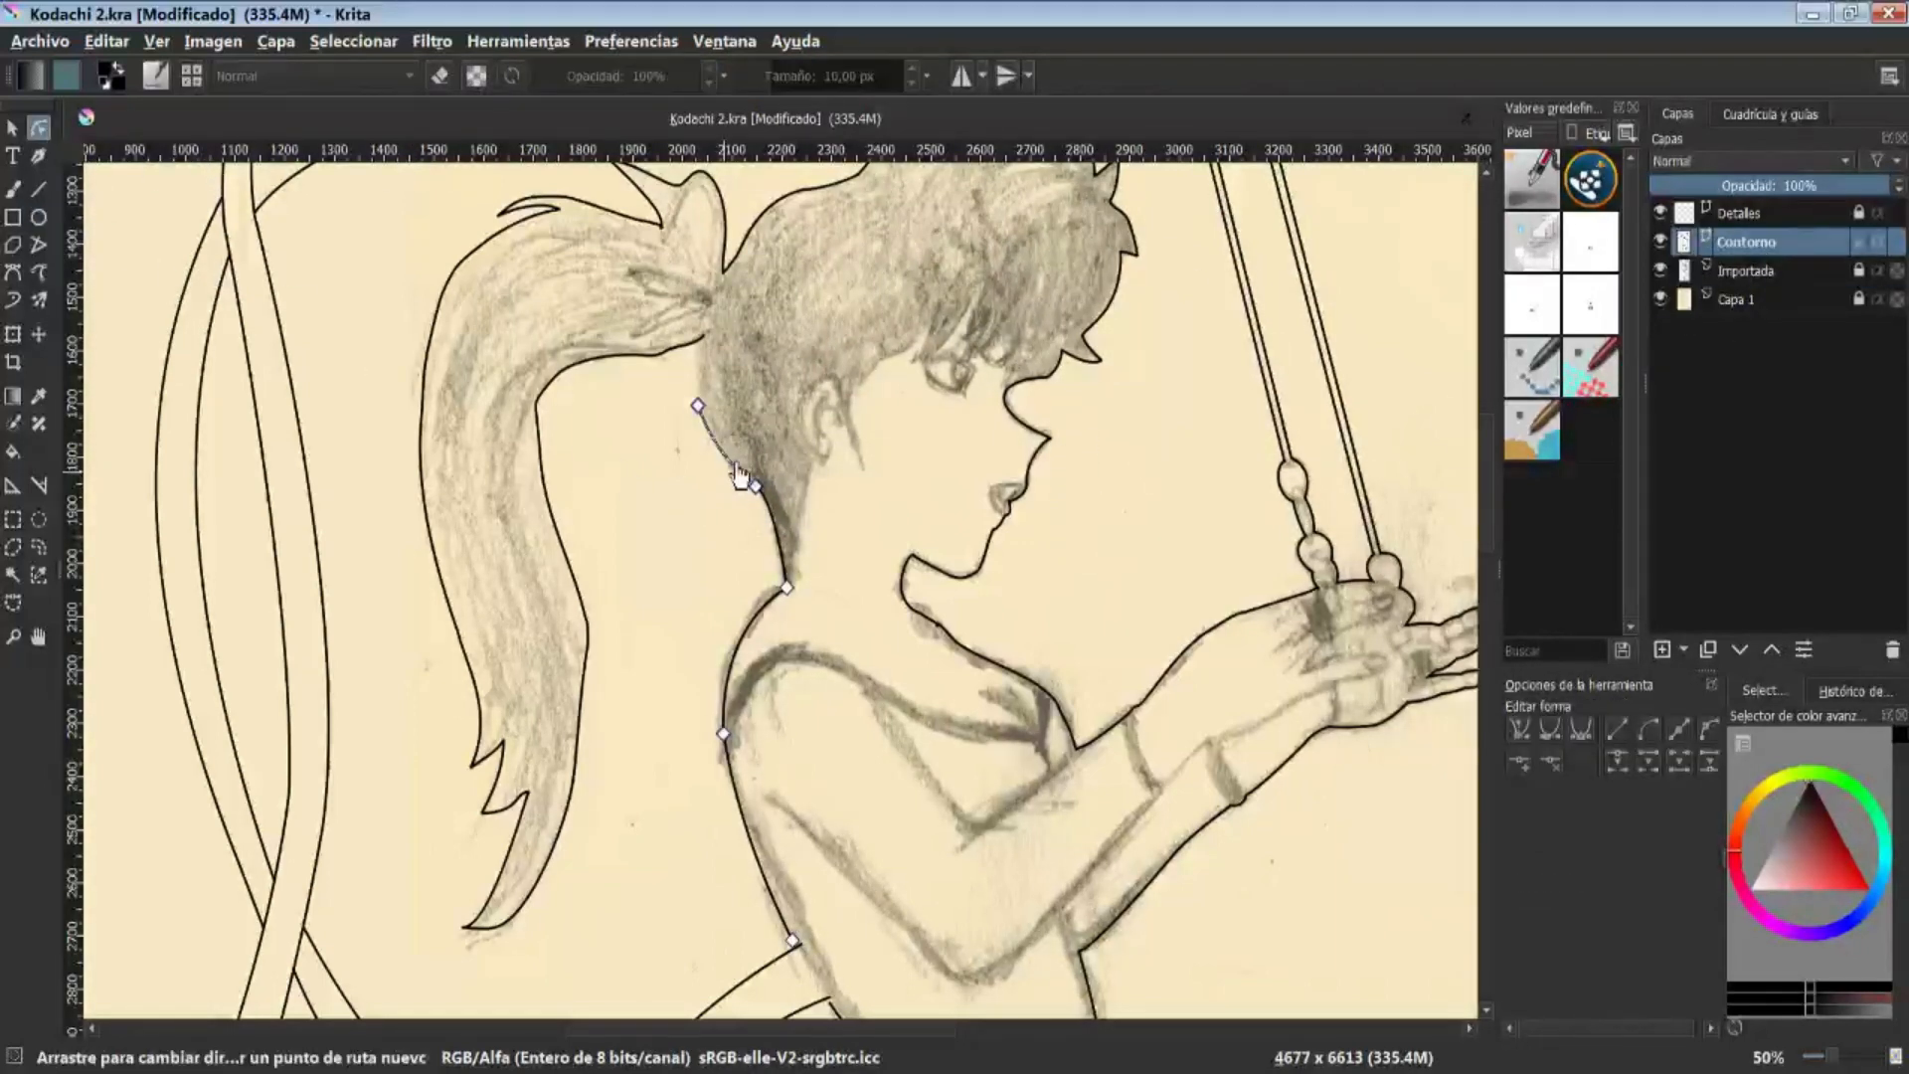
scroll(747, 477, "up", 3)
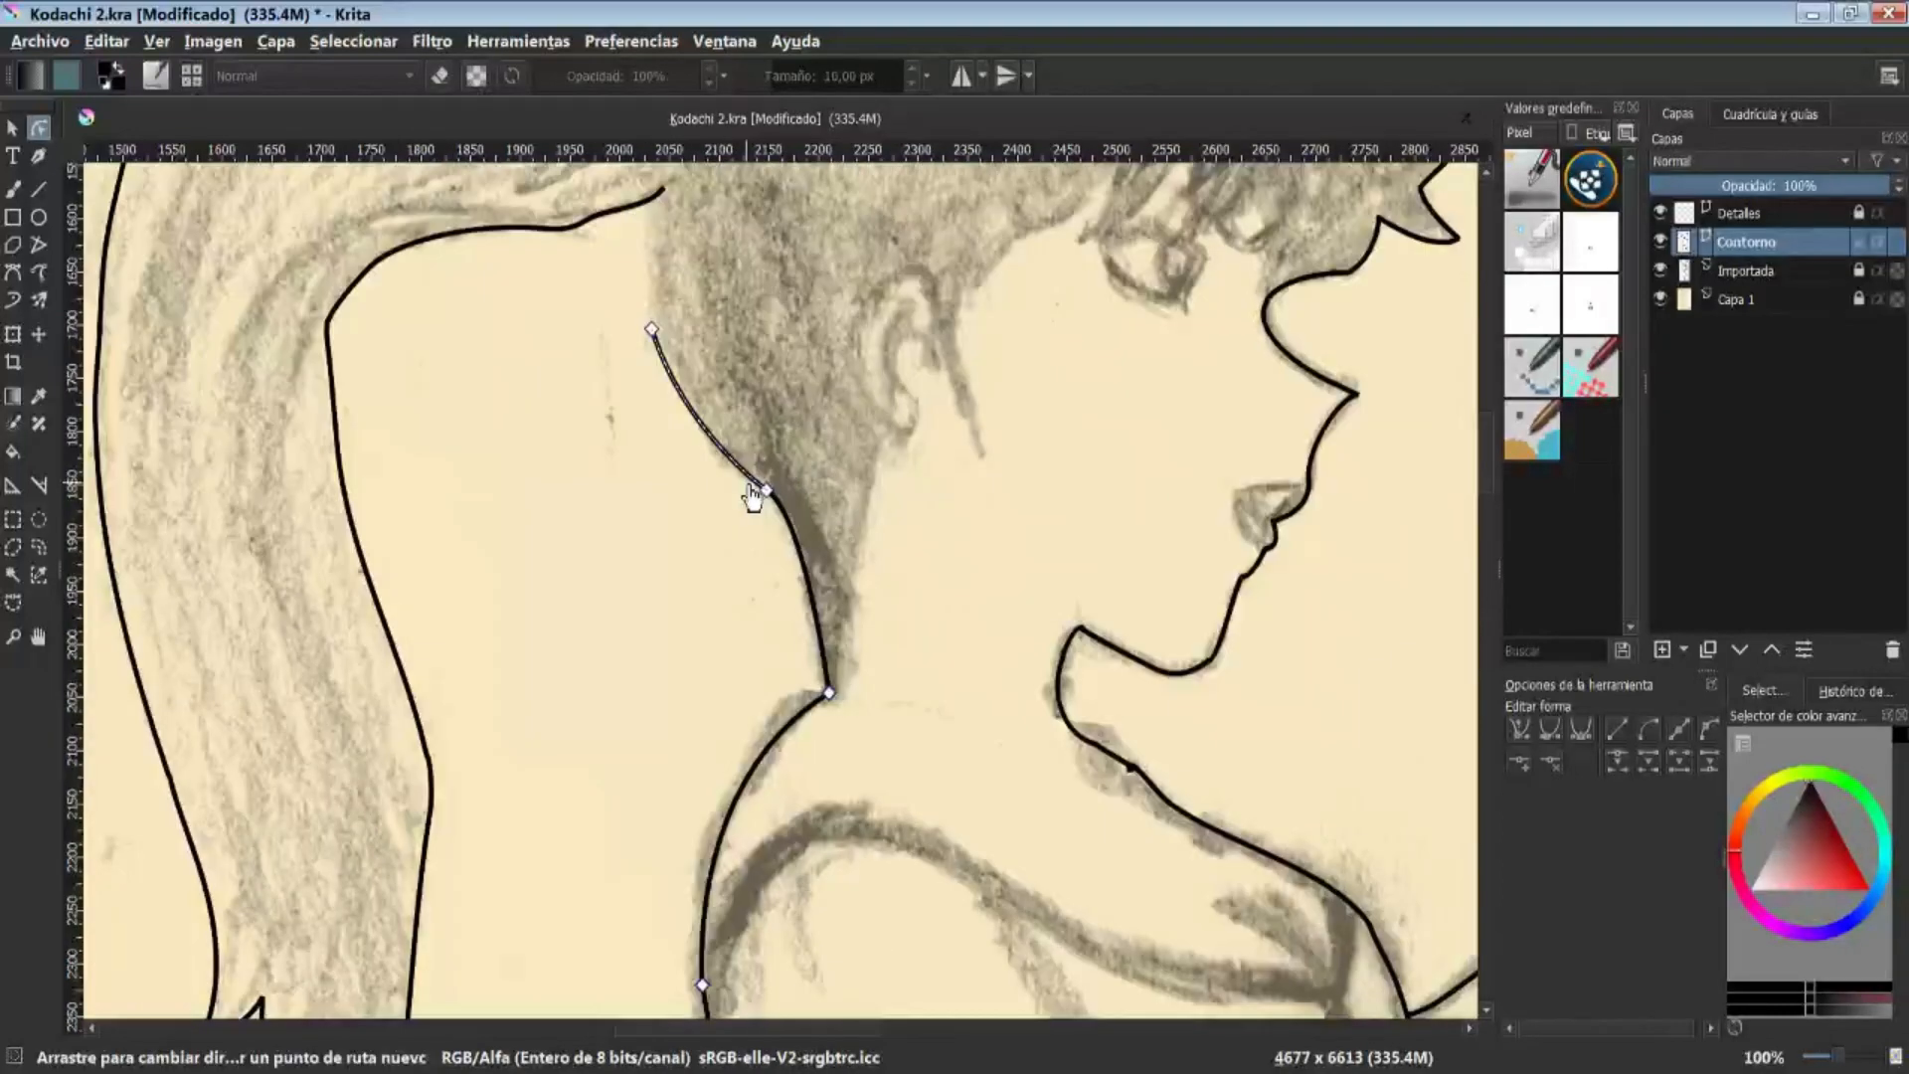
left_click_drag(685, 407, 621, 497)
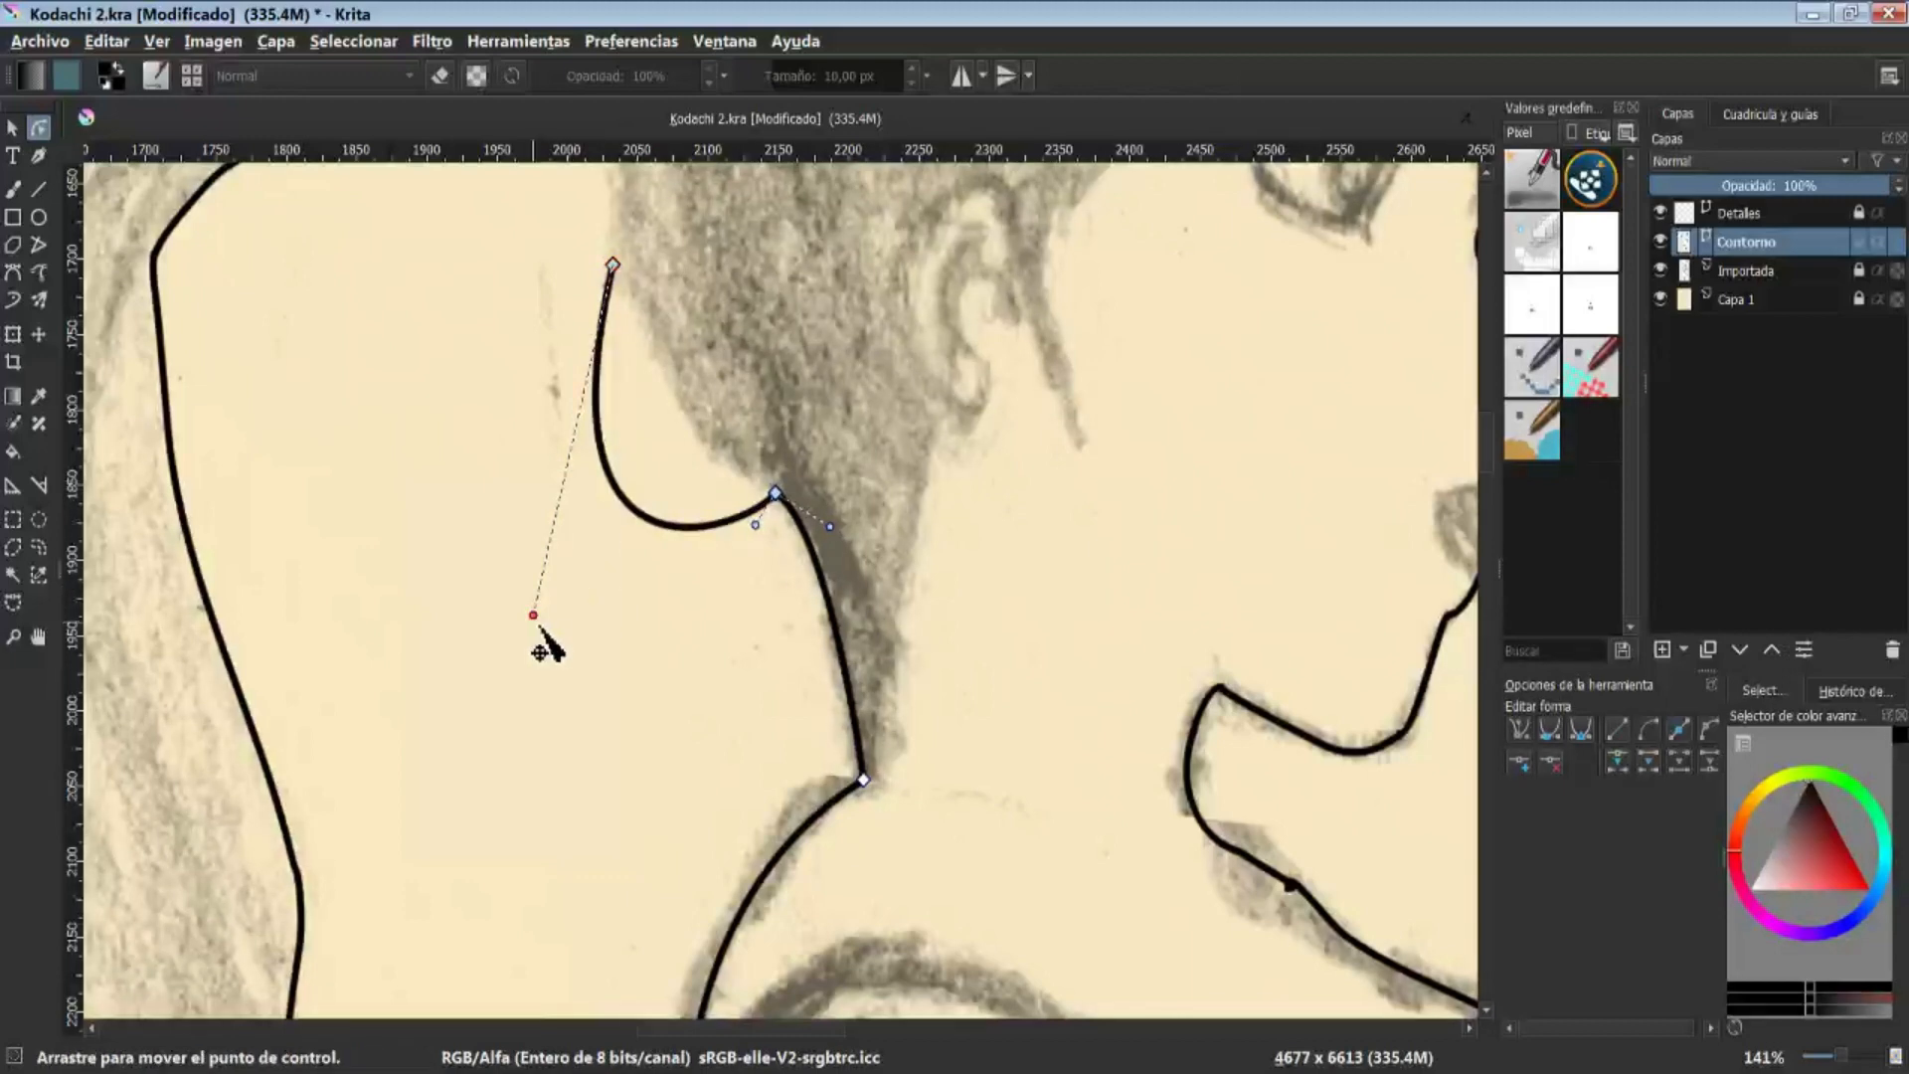
left_click_drag(530, 612, 521, 532)
key("ctrl+z")
key("ctrl+z")
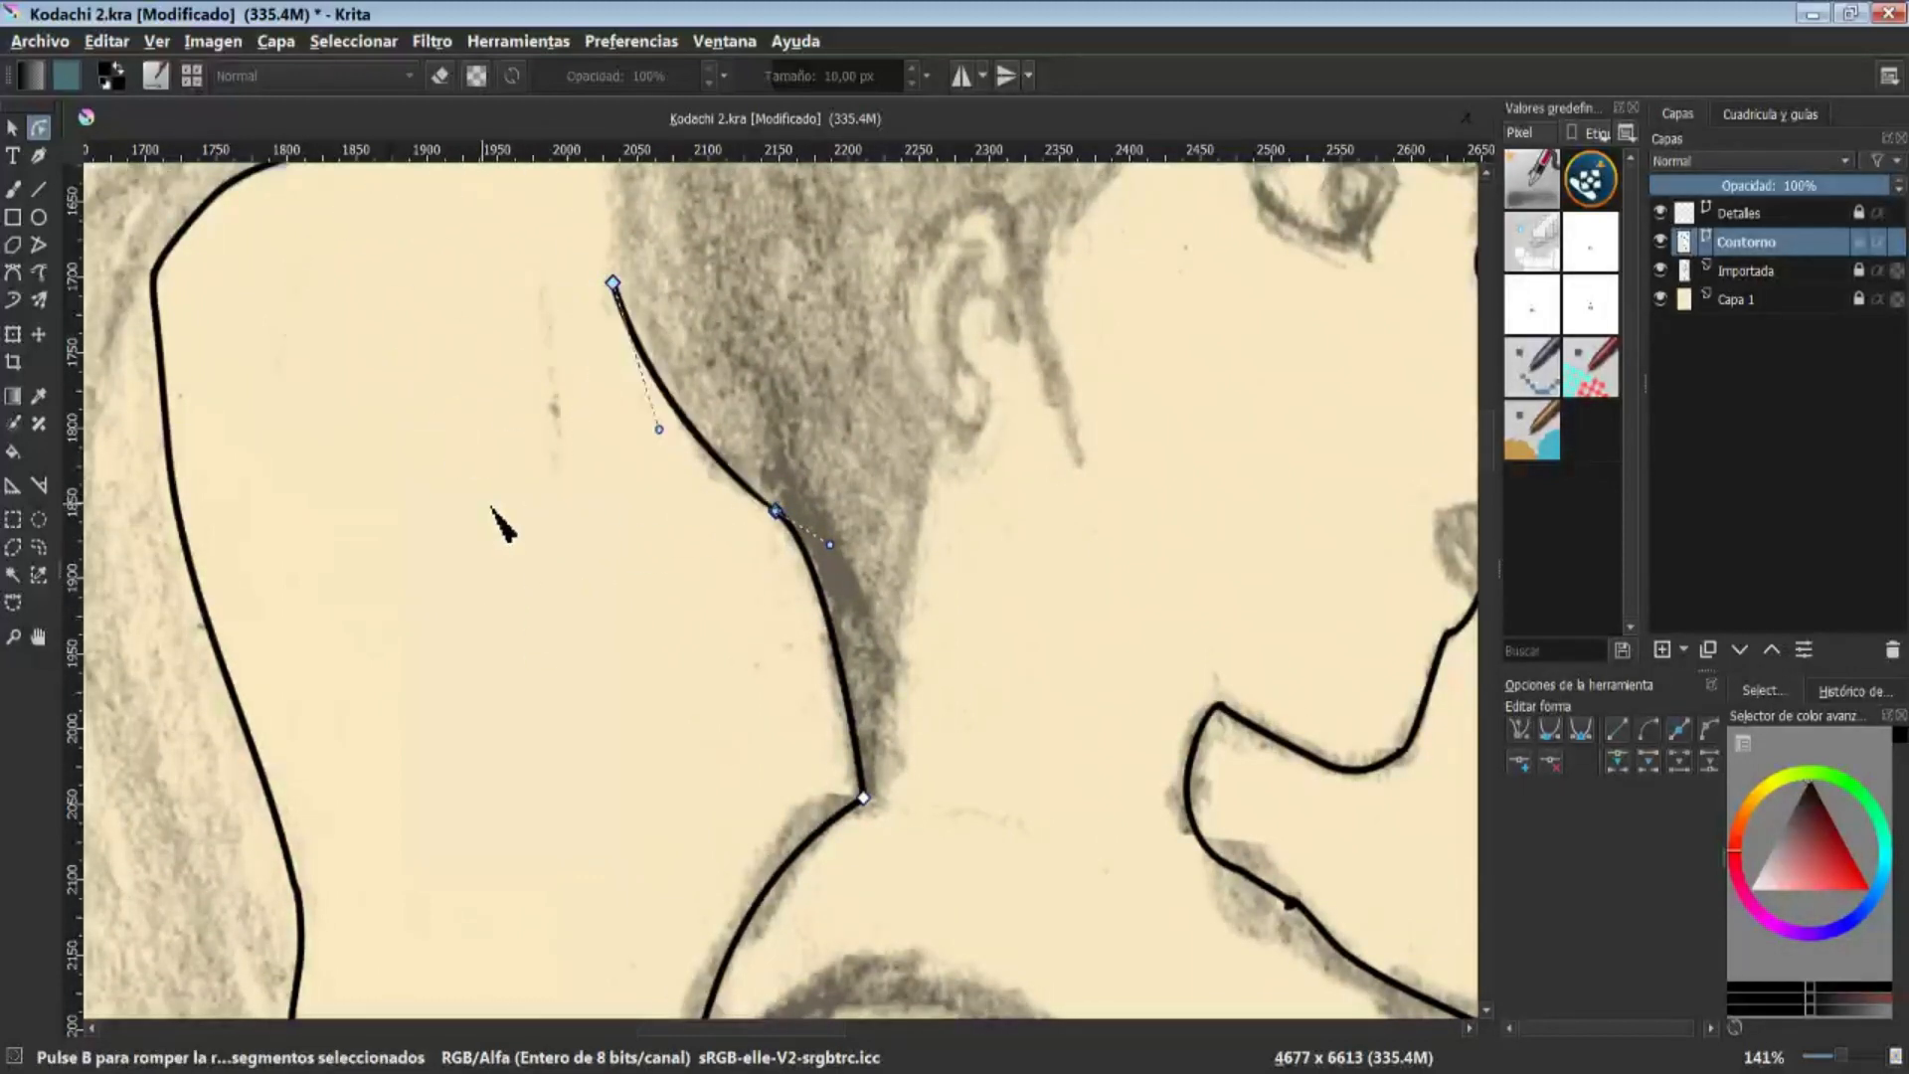
Examine the nodes of the Contorno paths around the hair, hips, cables and arms
scroll(1012, 529, "down", 2)
left_click(1276, 461)
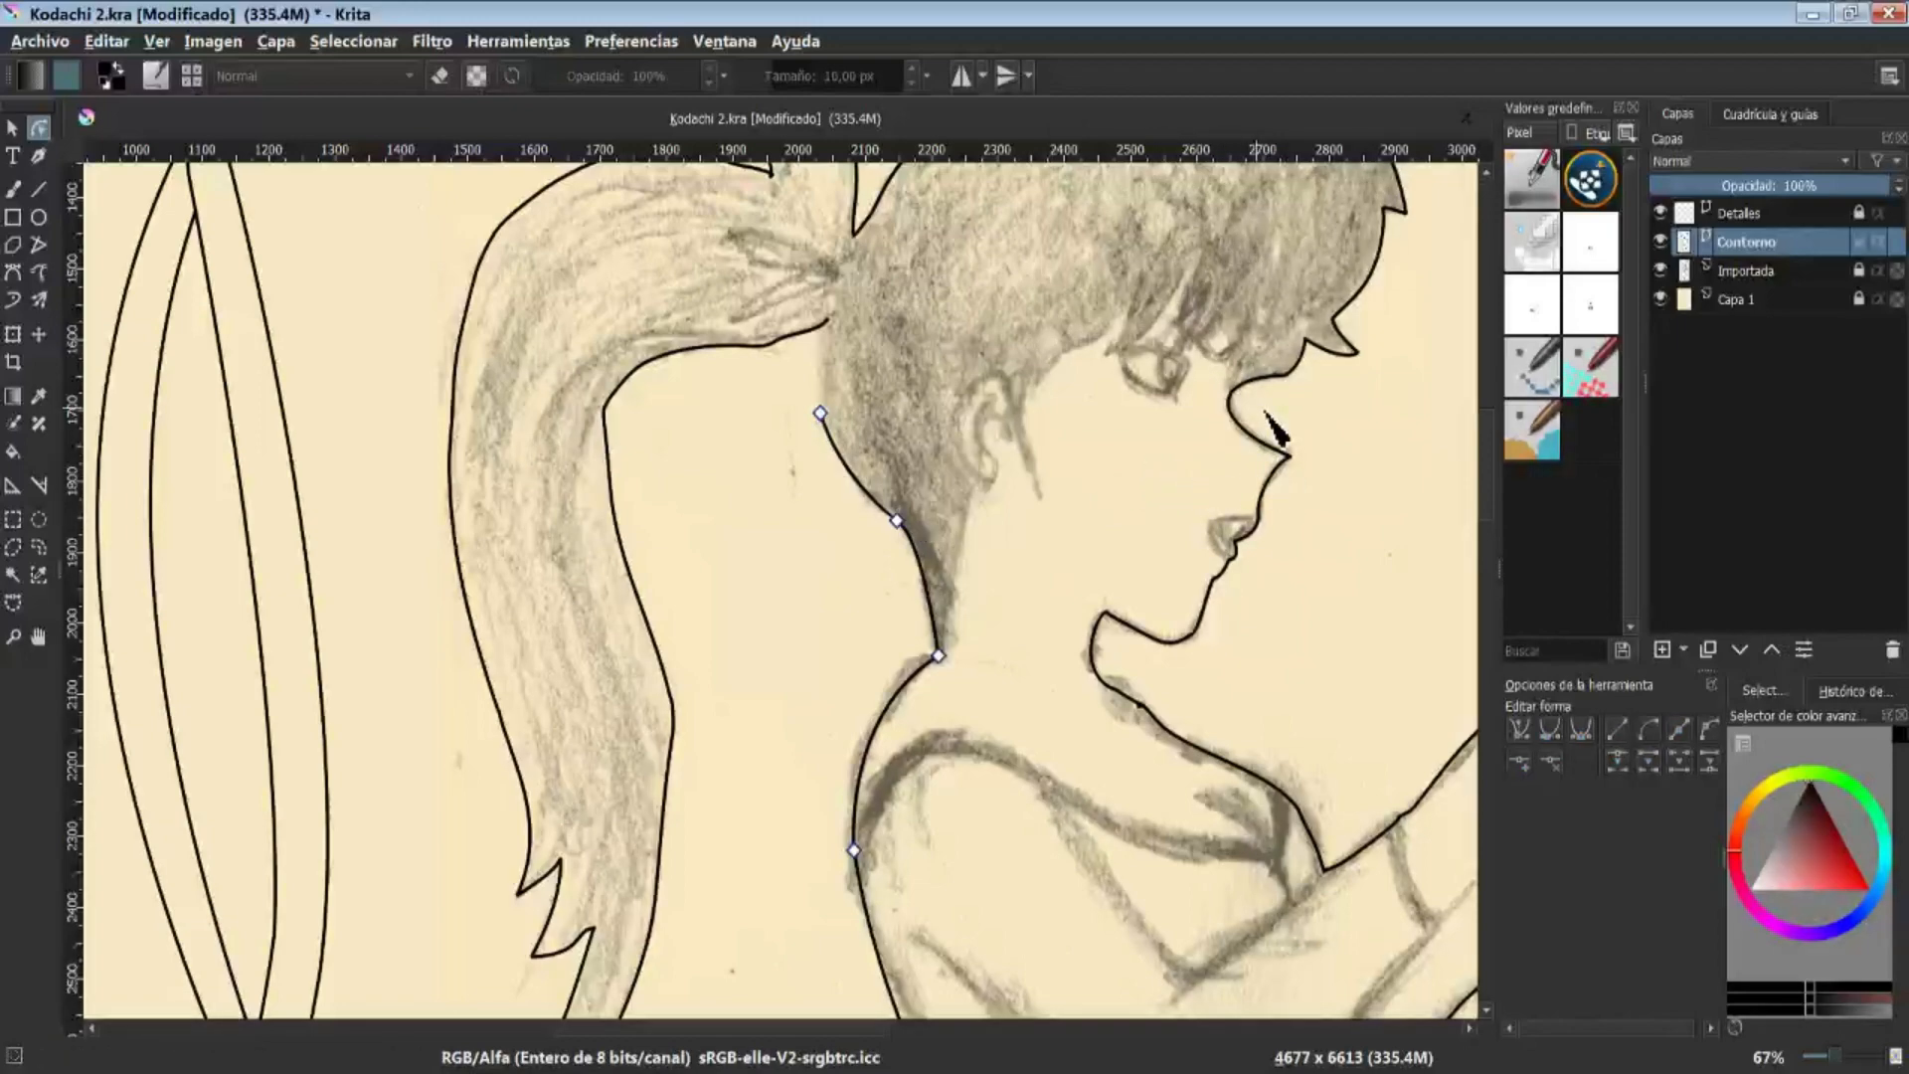
left_click(1263, 379)
left_click_drag(1209, 311, 938, 552)
left_click(1134, 429)
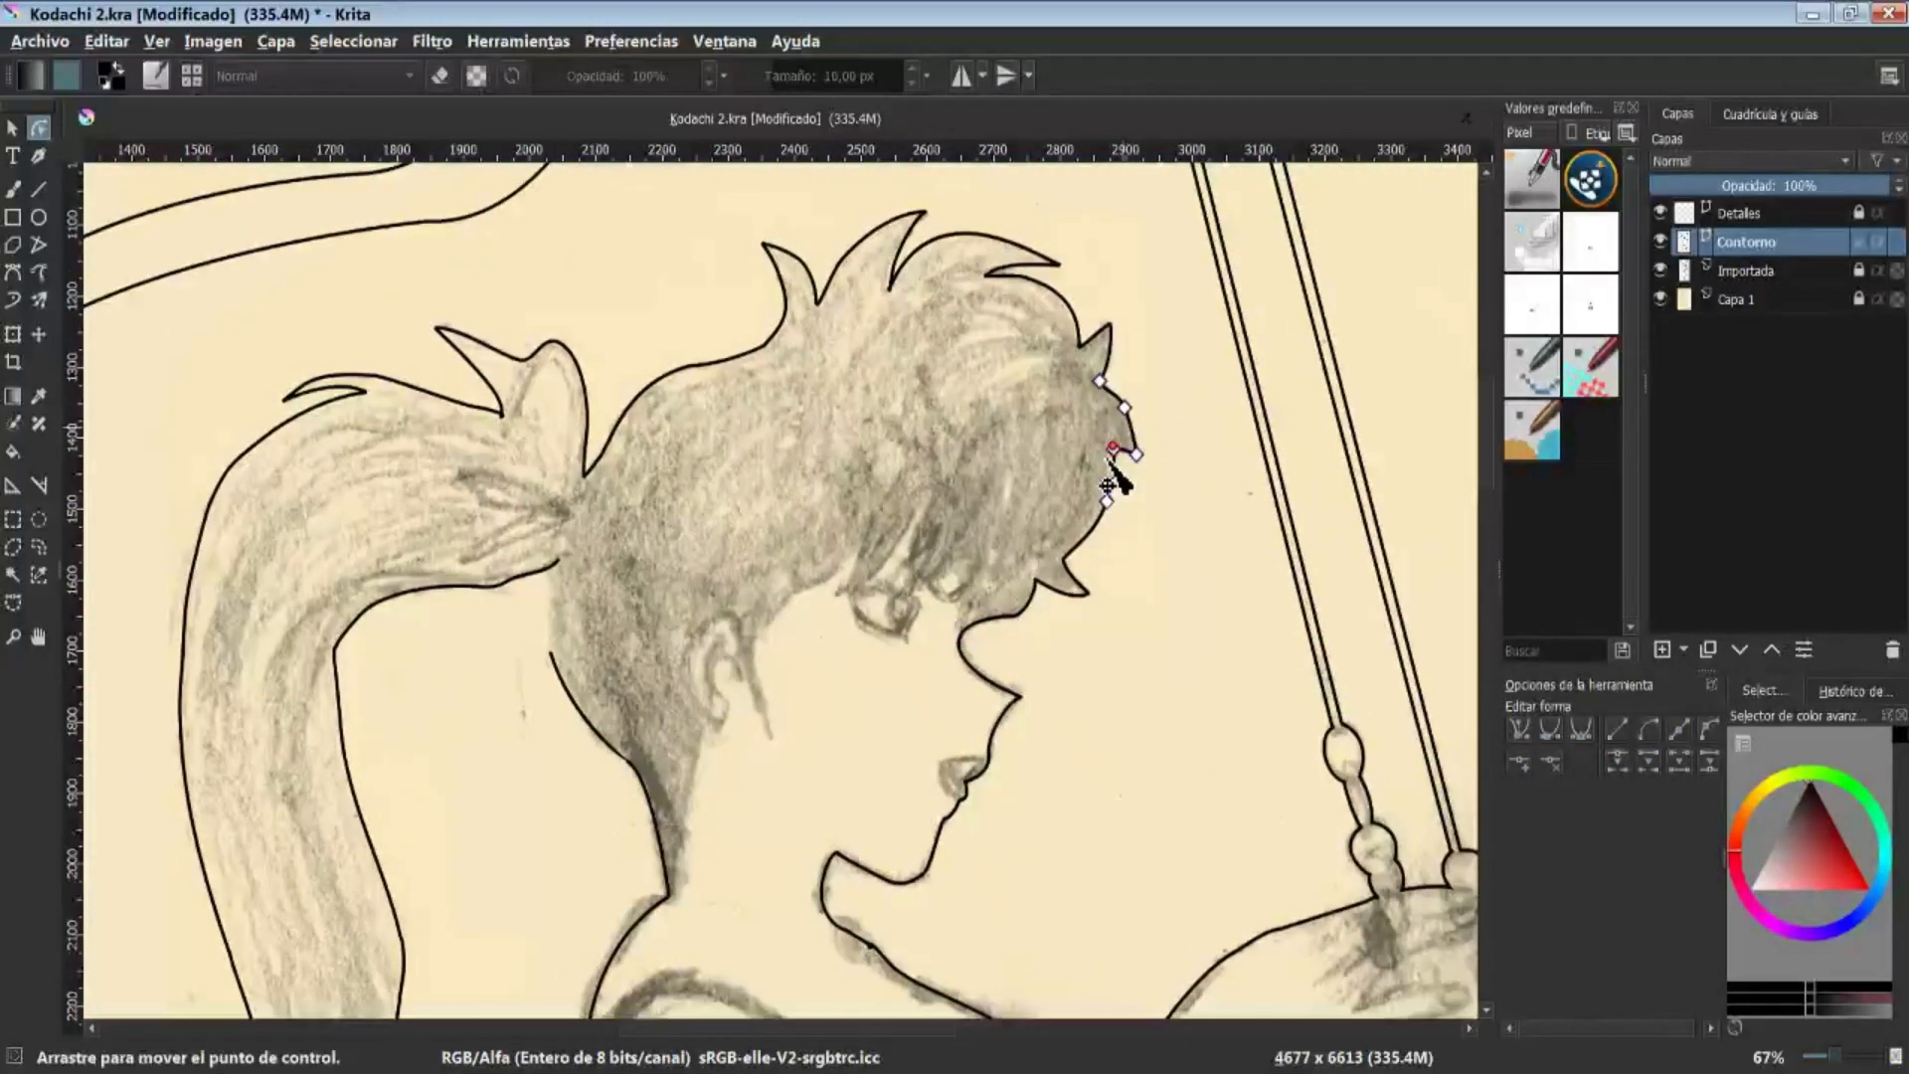
scroll(1150, 546, "down", 2)
left_click(1188, 430)
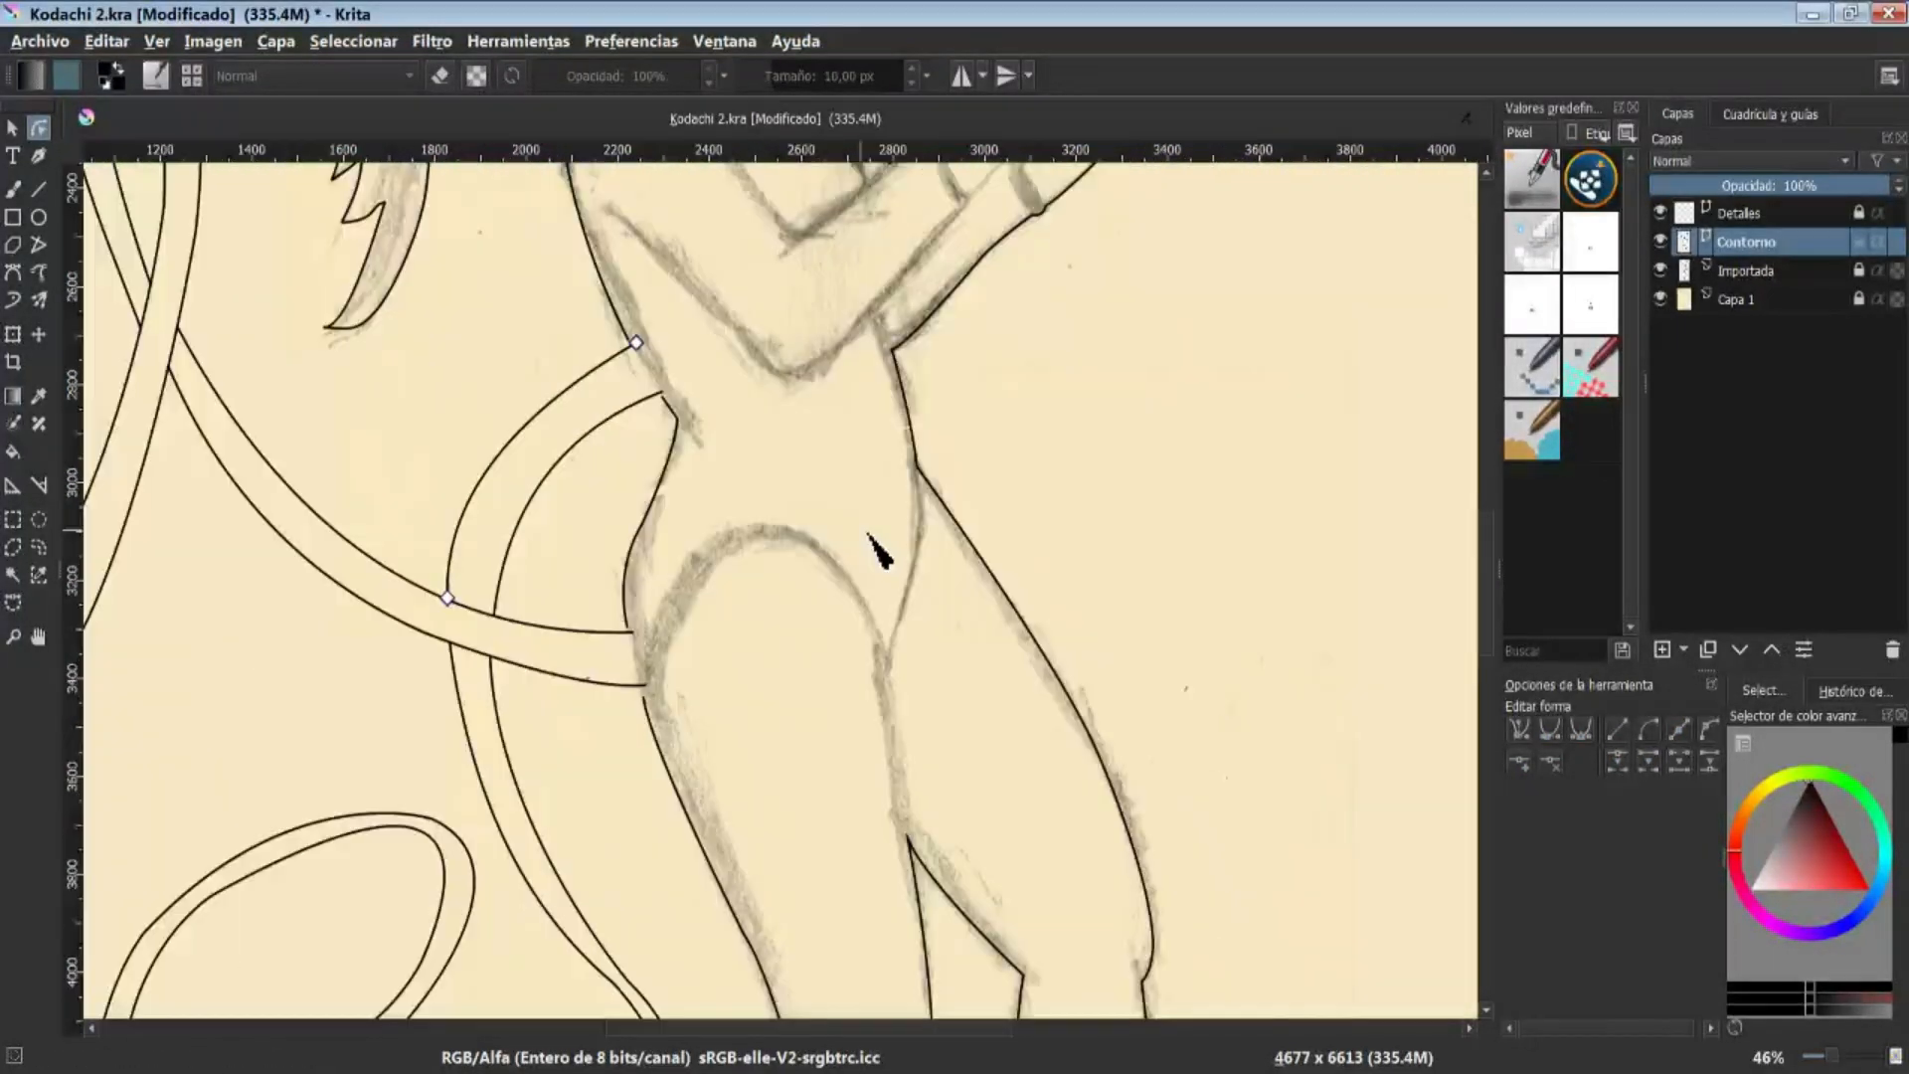
left_click(704, 521)
left_click_drag(835, 436, 686, 763)
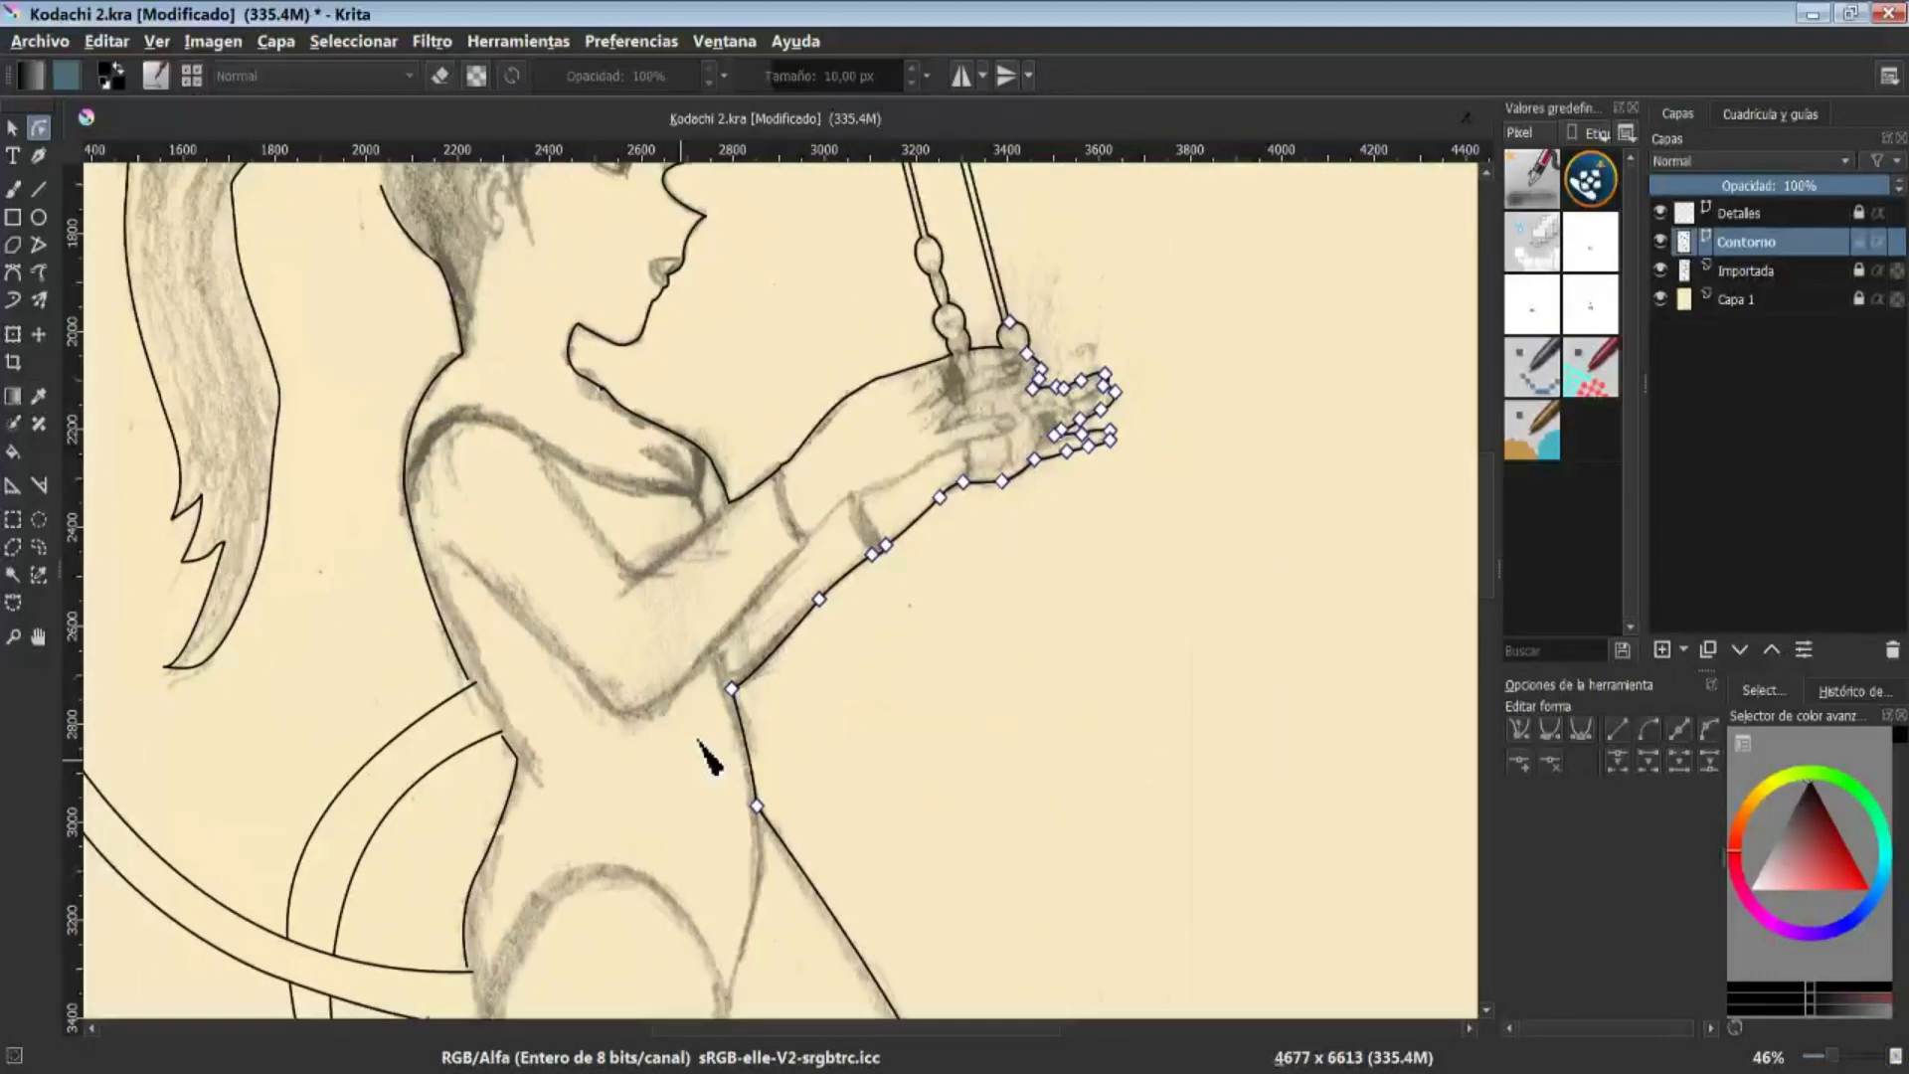
Try removing the corner node where the lower hand outline meets the finger, undoing each removal
scroll(1038, 476, "up", 6)
scroll(989, 500, "down", 1)
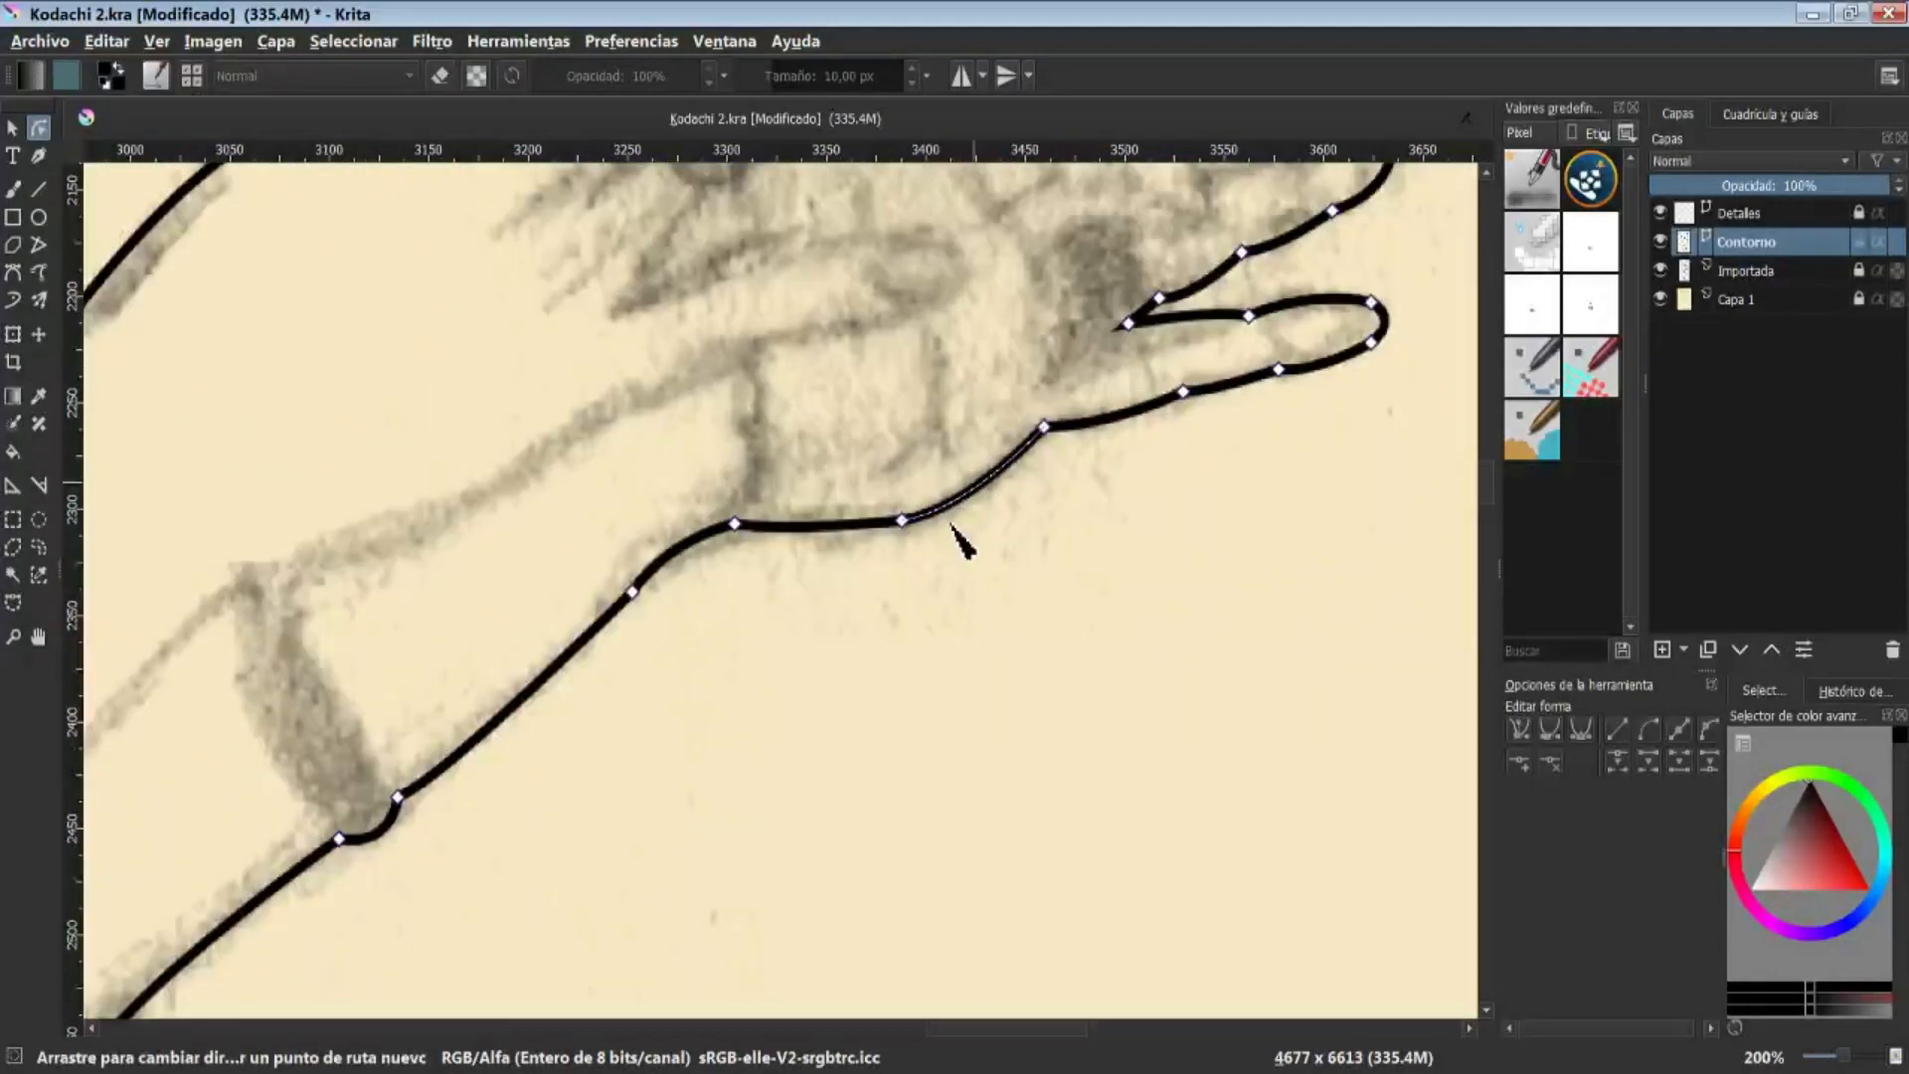
left_click(900, 519)
scroll(975, 553, "up", 2)
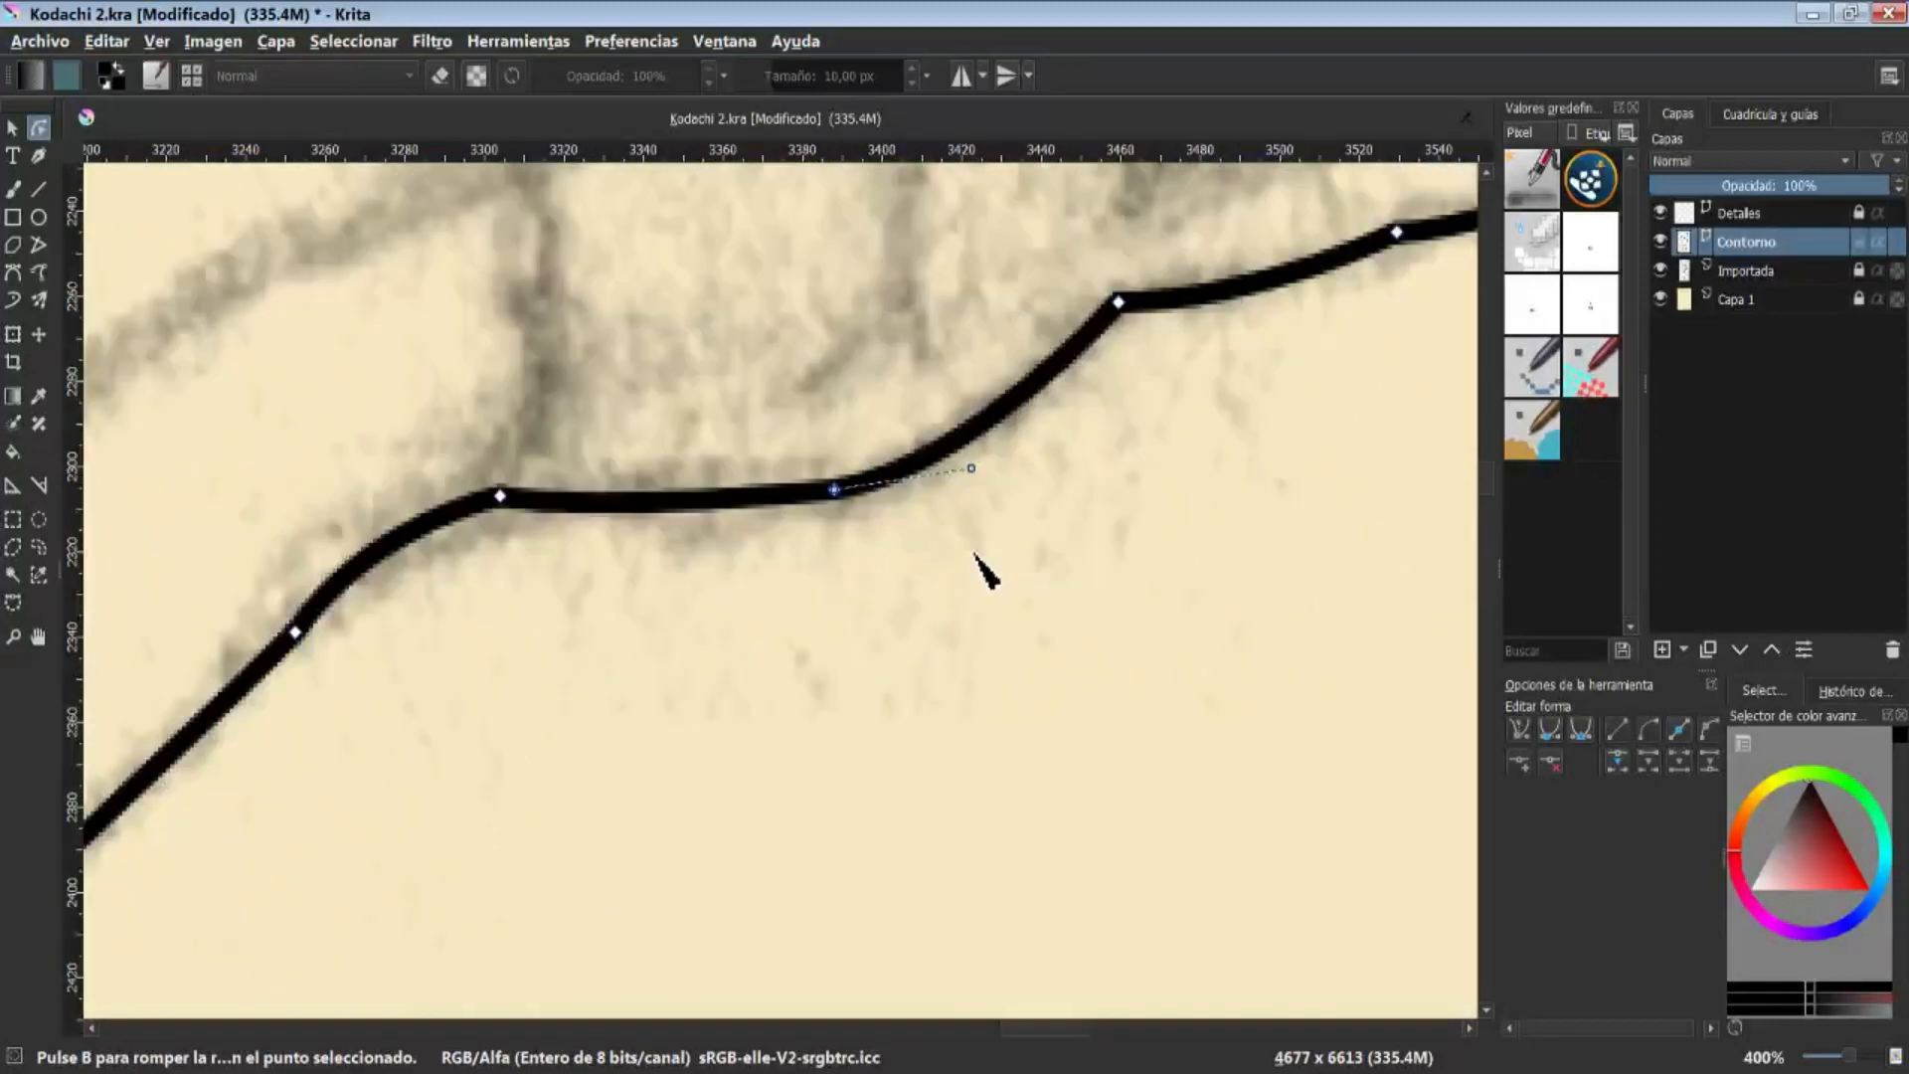
left_click(1121, 302)
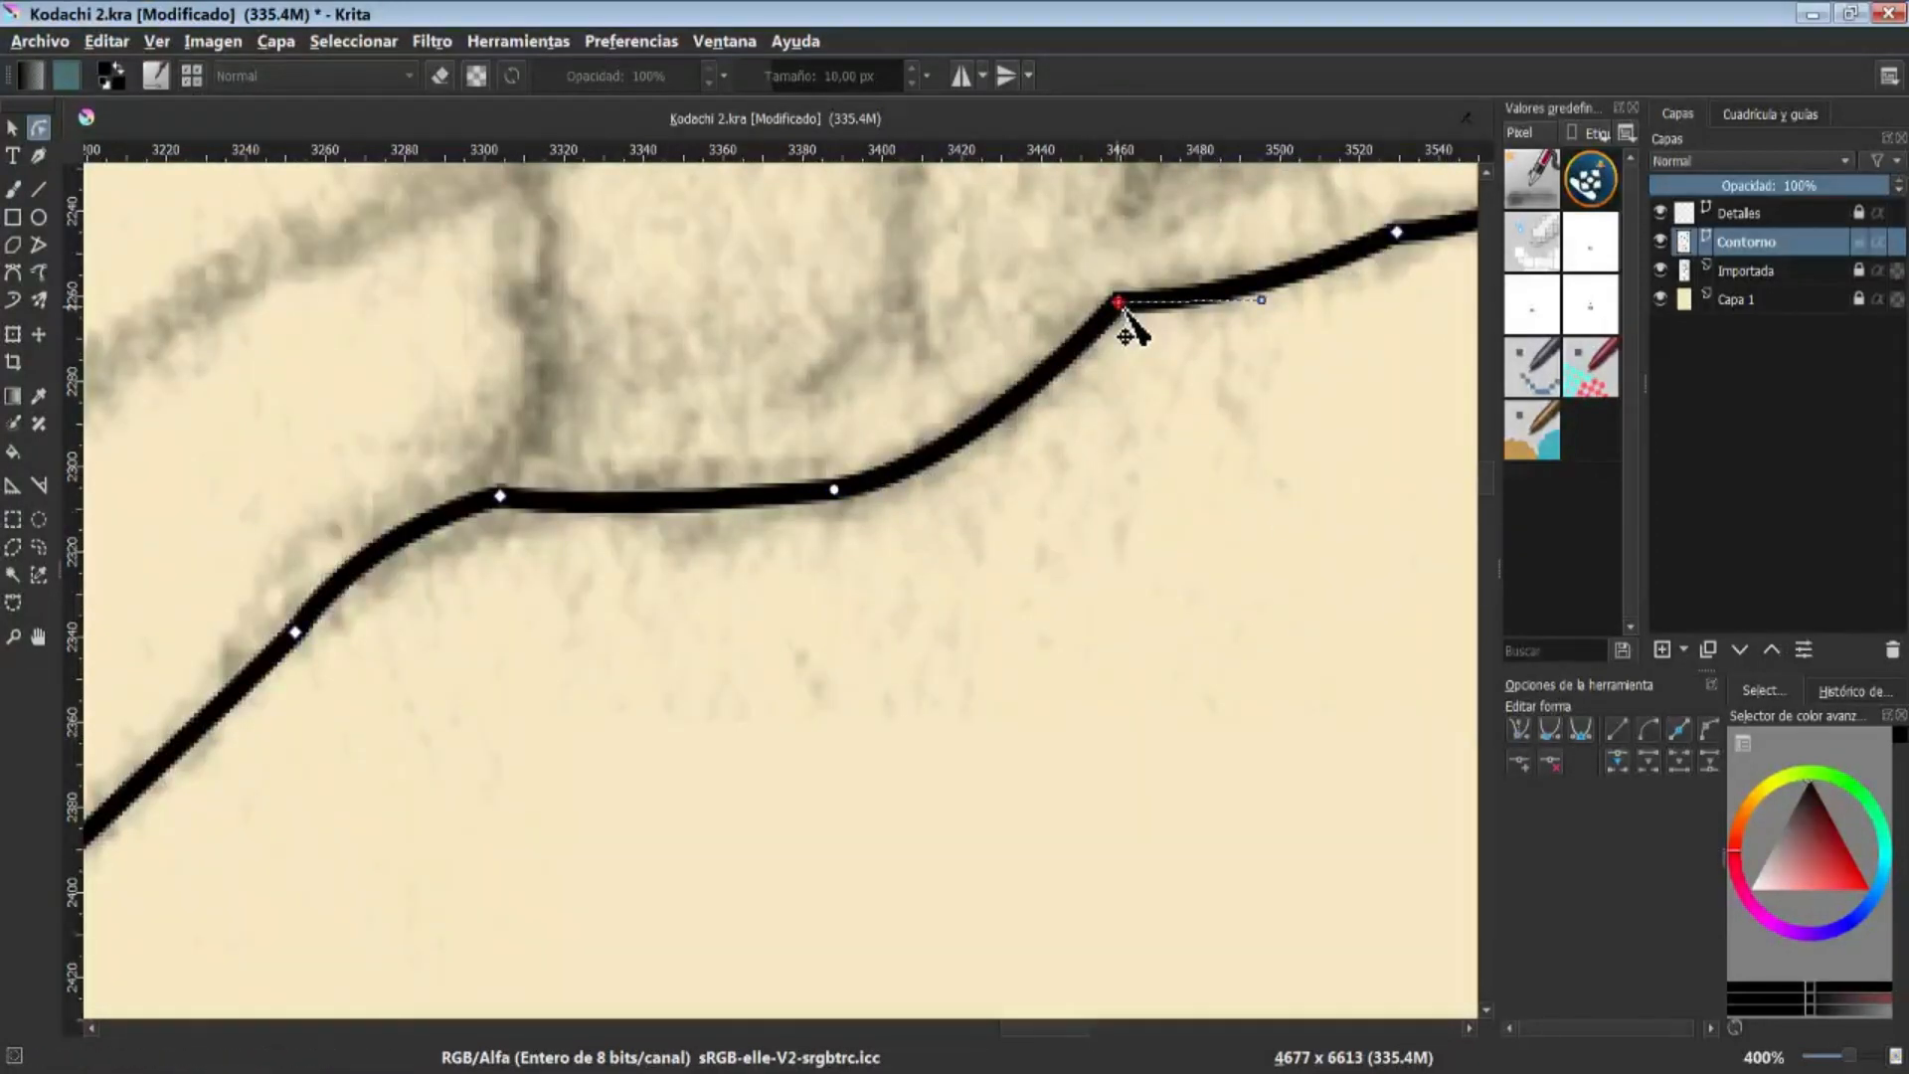
left_click(1552, 766)
key("ctrl+z")
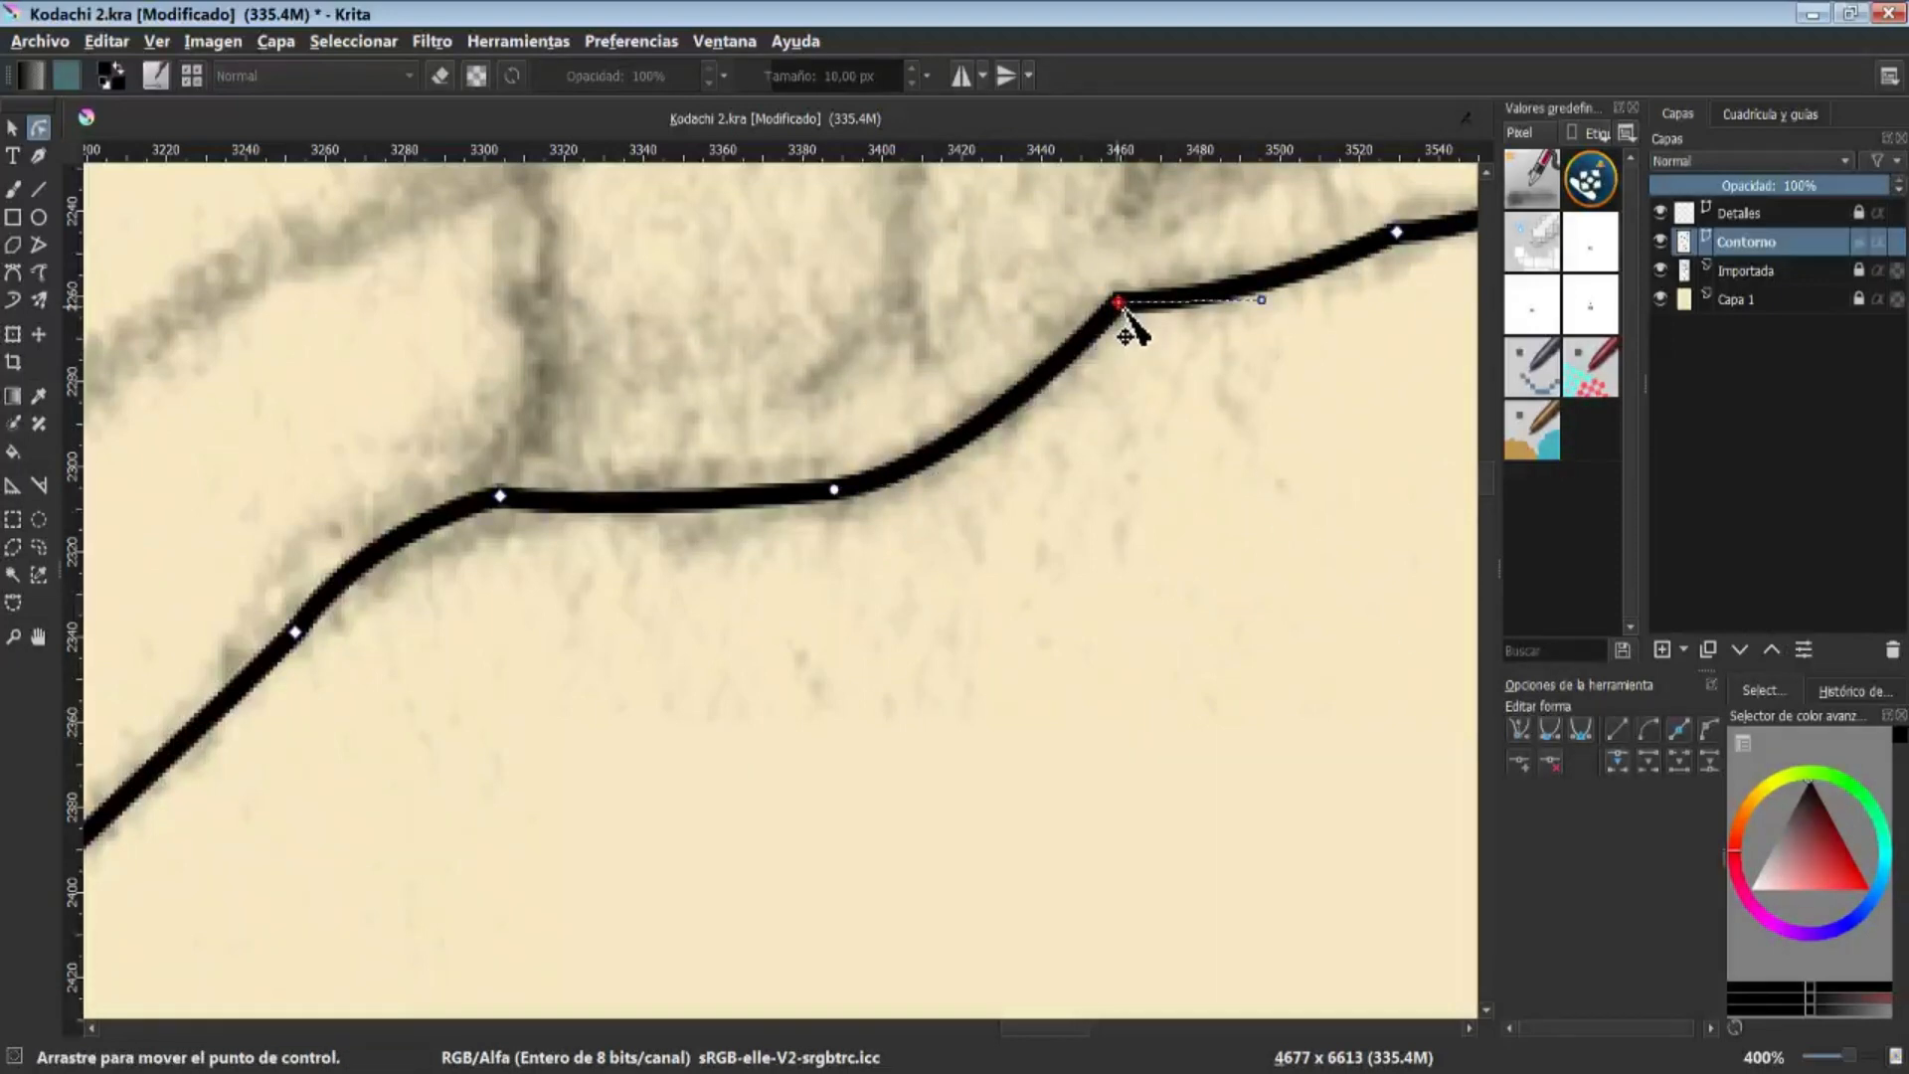
left_click(1551, 768)
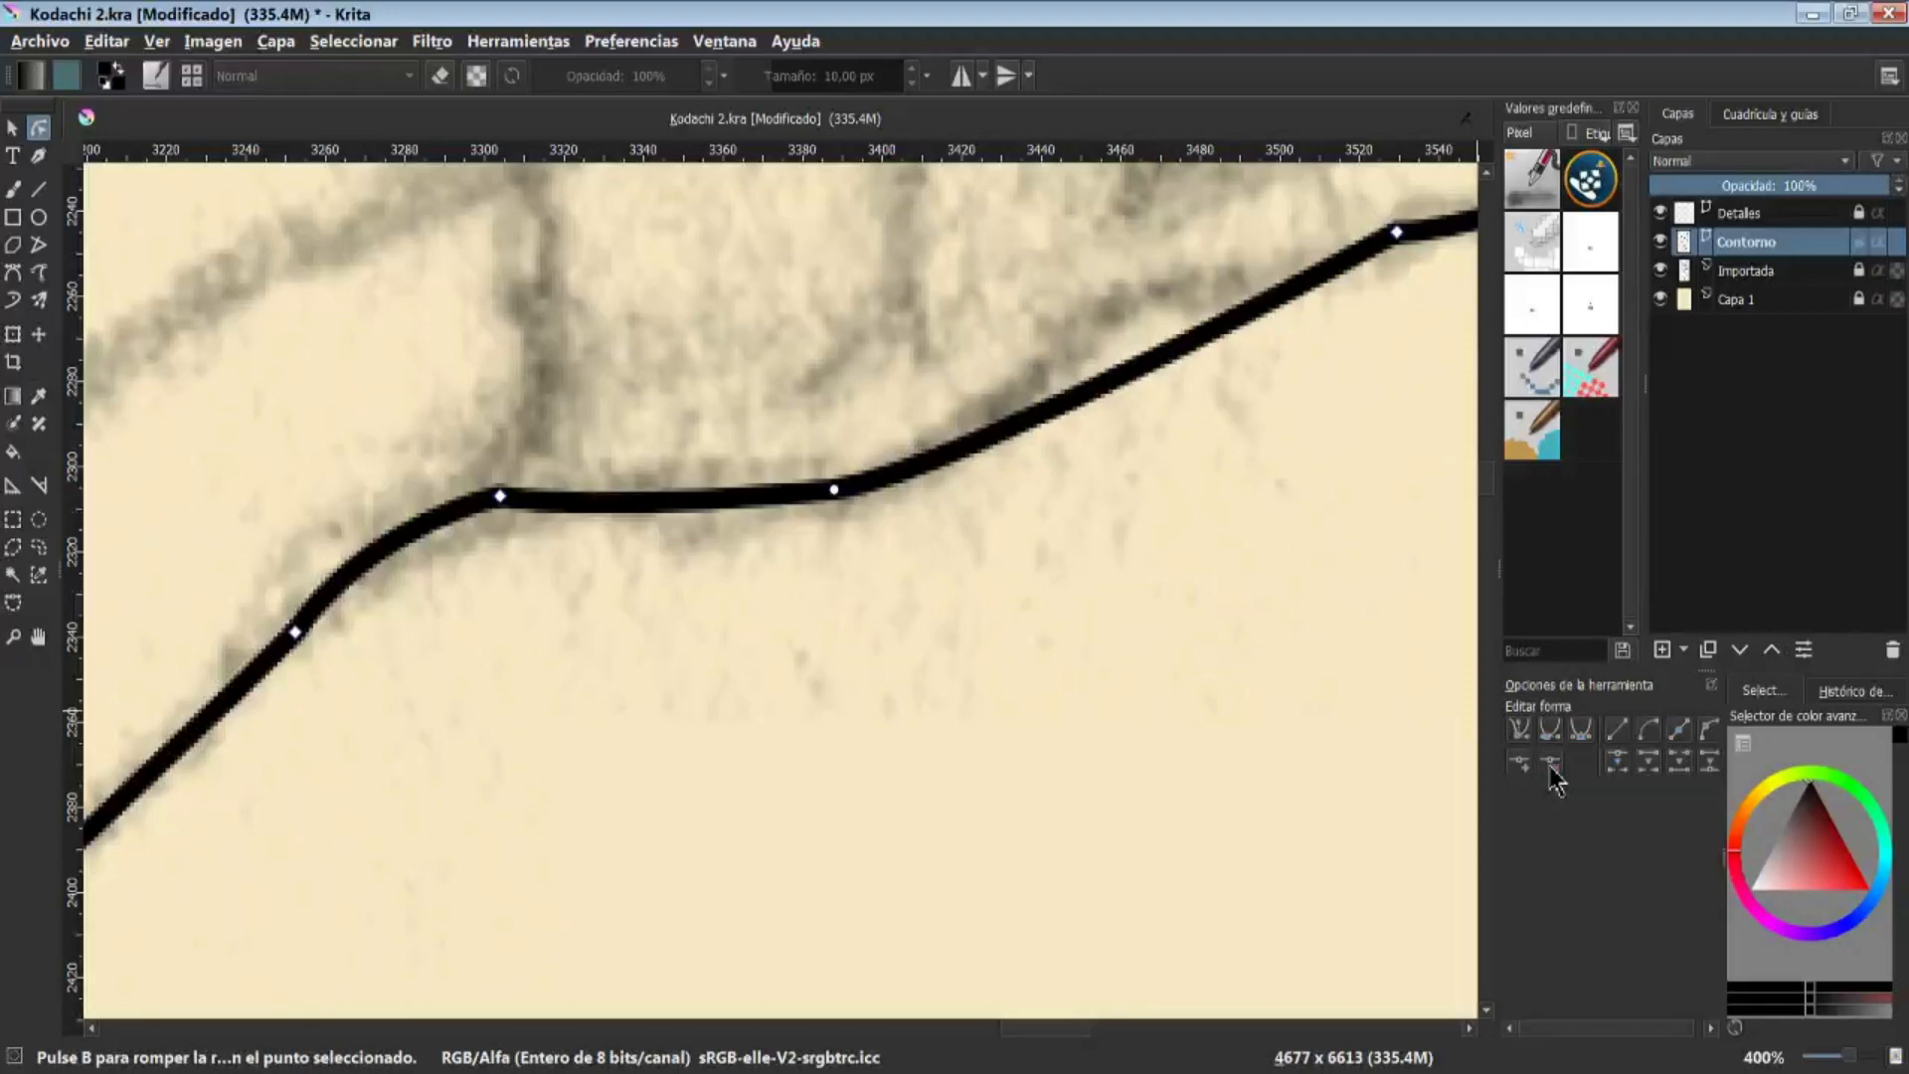
key("ctrl+z")
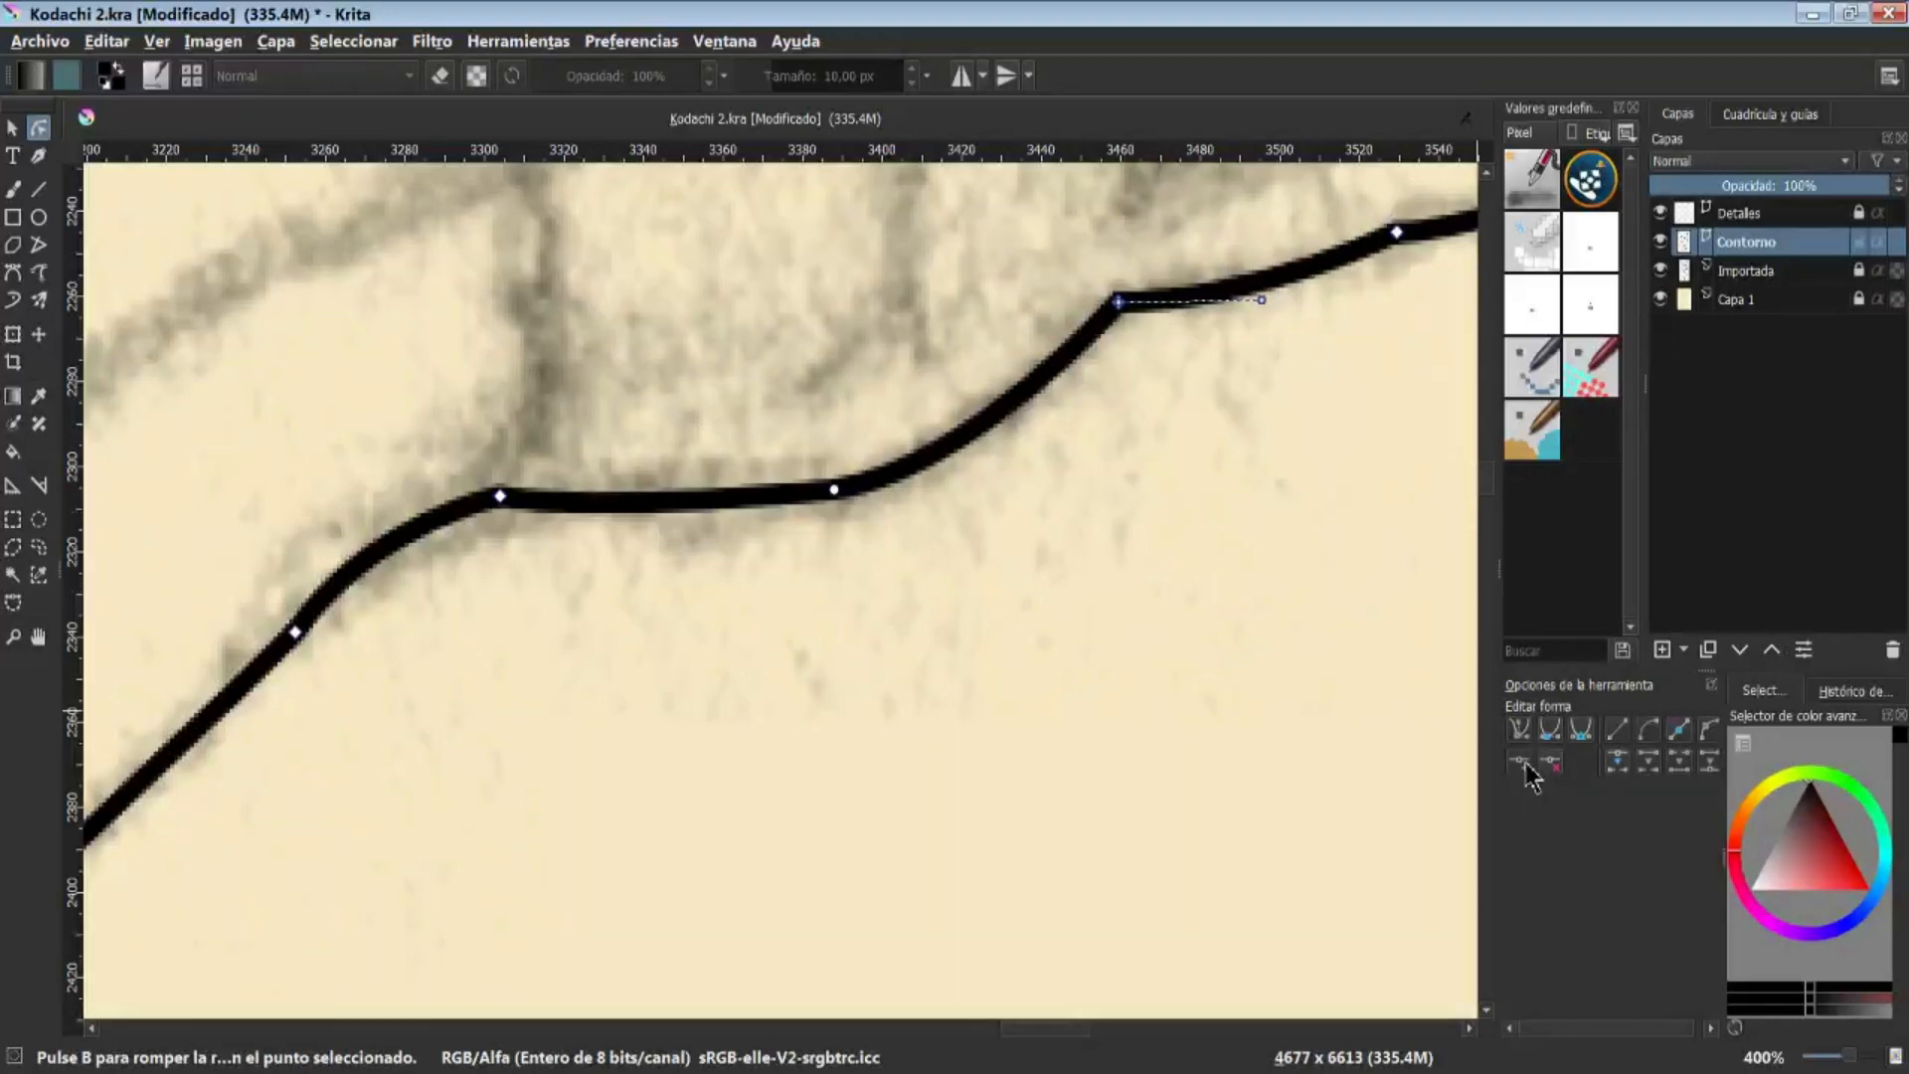
Try inserting a node midway along the curved segment under the palm, pull it below the hand and revert the edit
left_click(1024, 399)
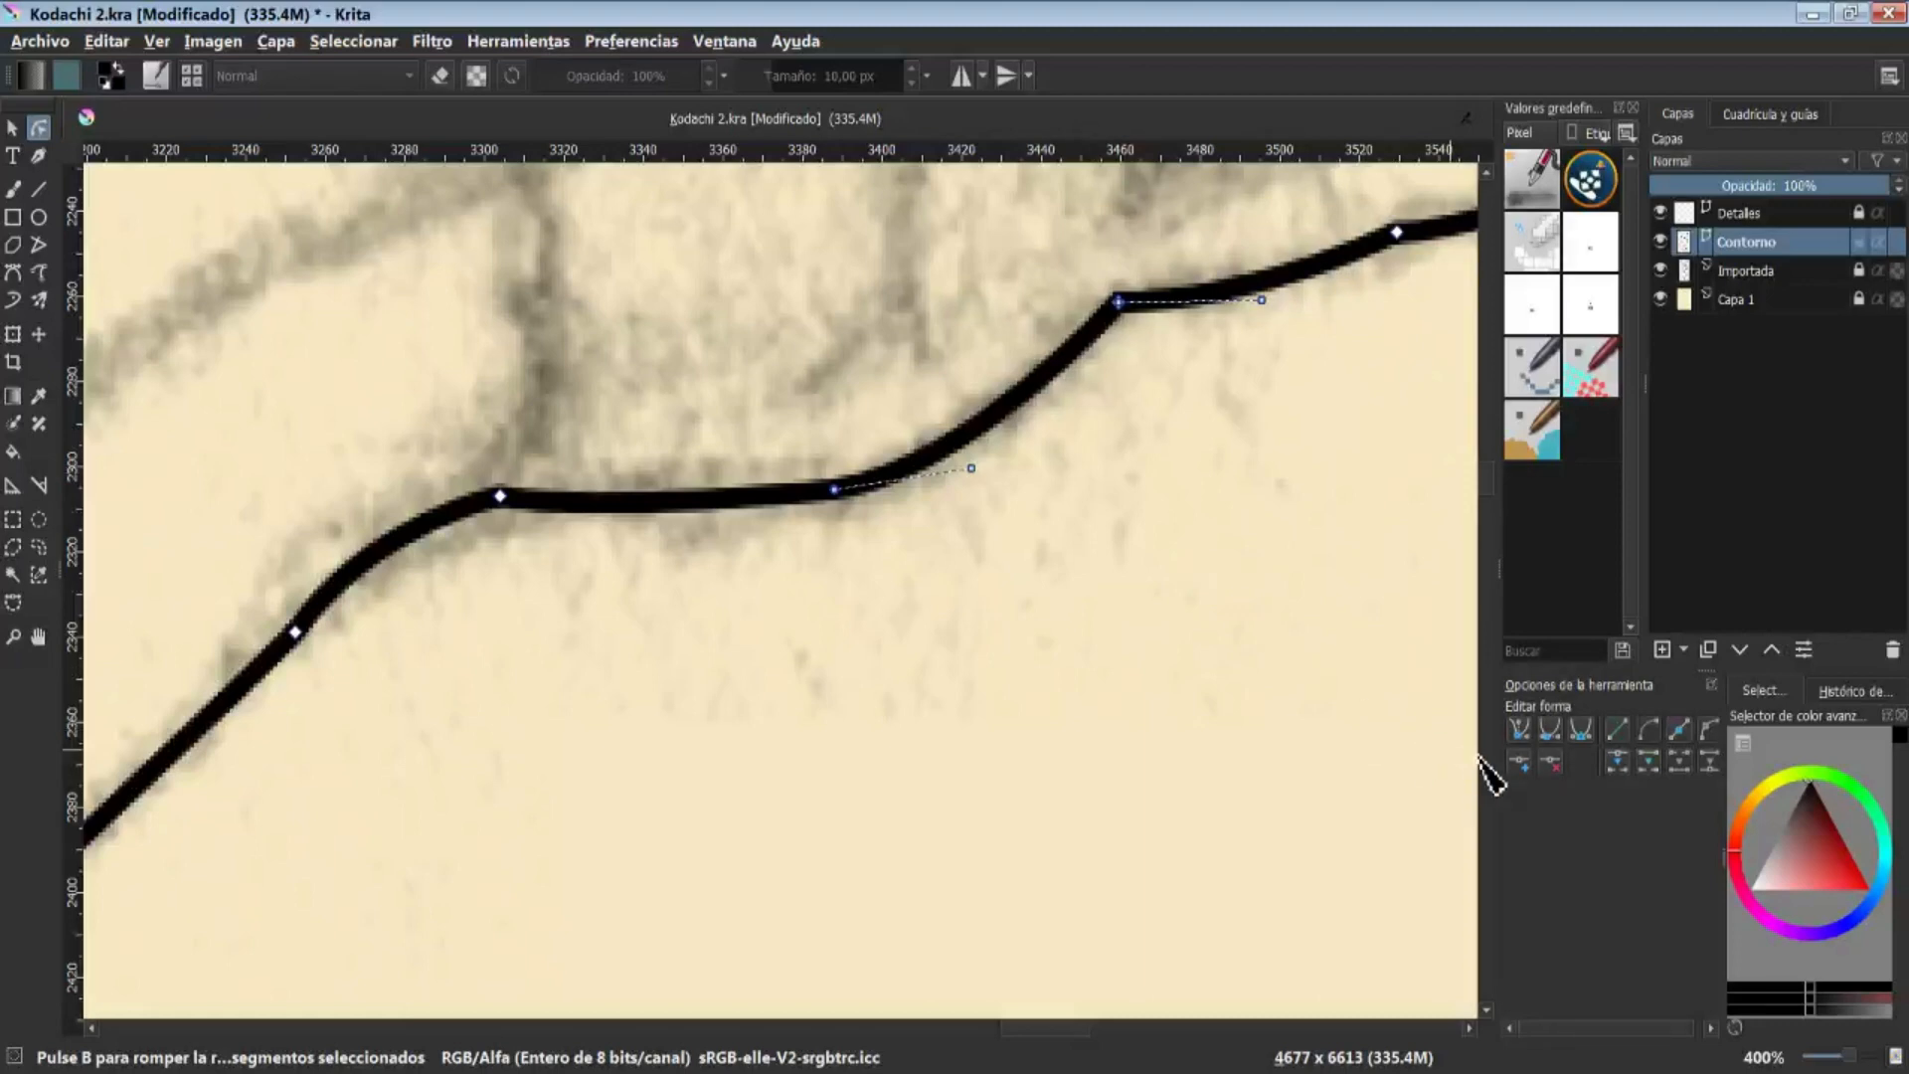
left_click(1518, 763)
left_click(1037, 393)
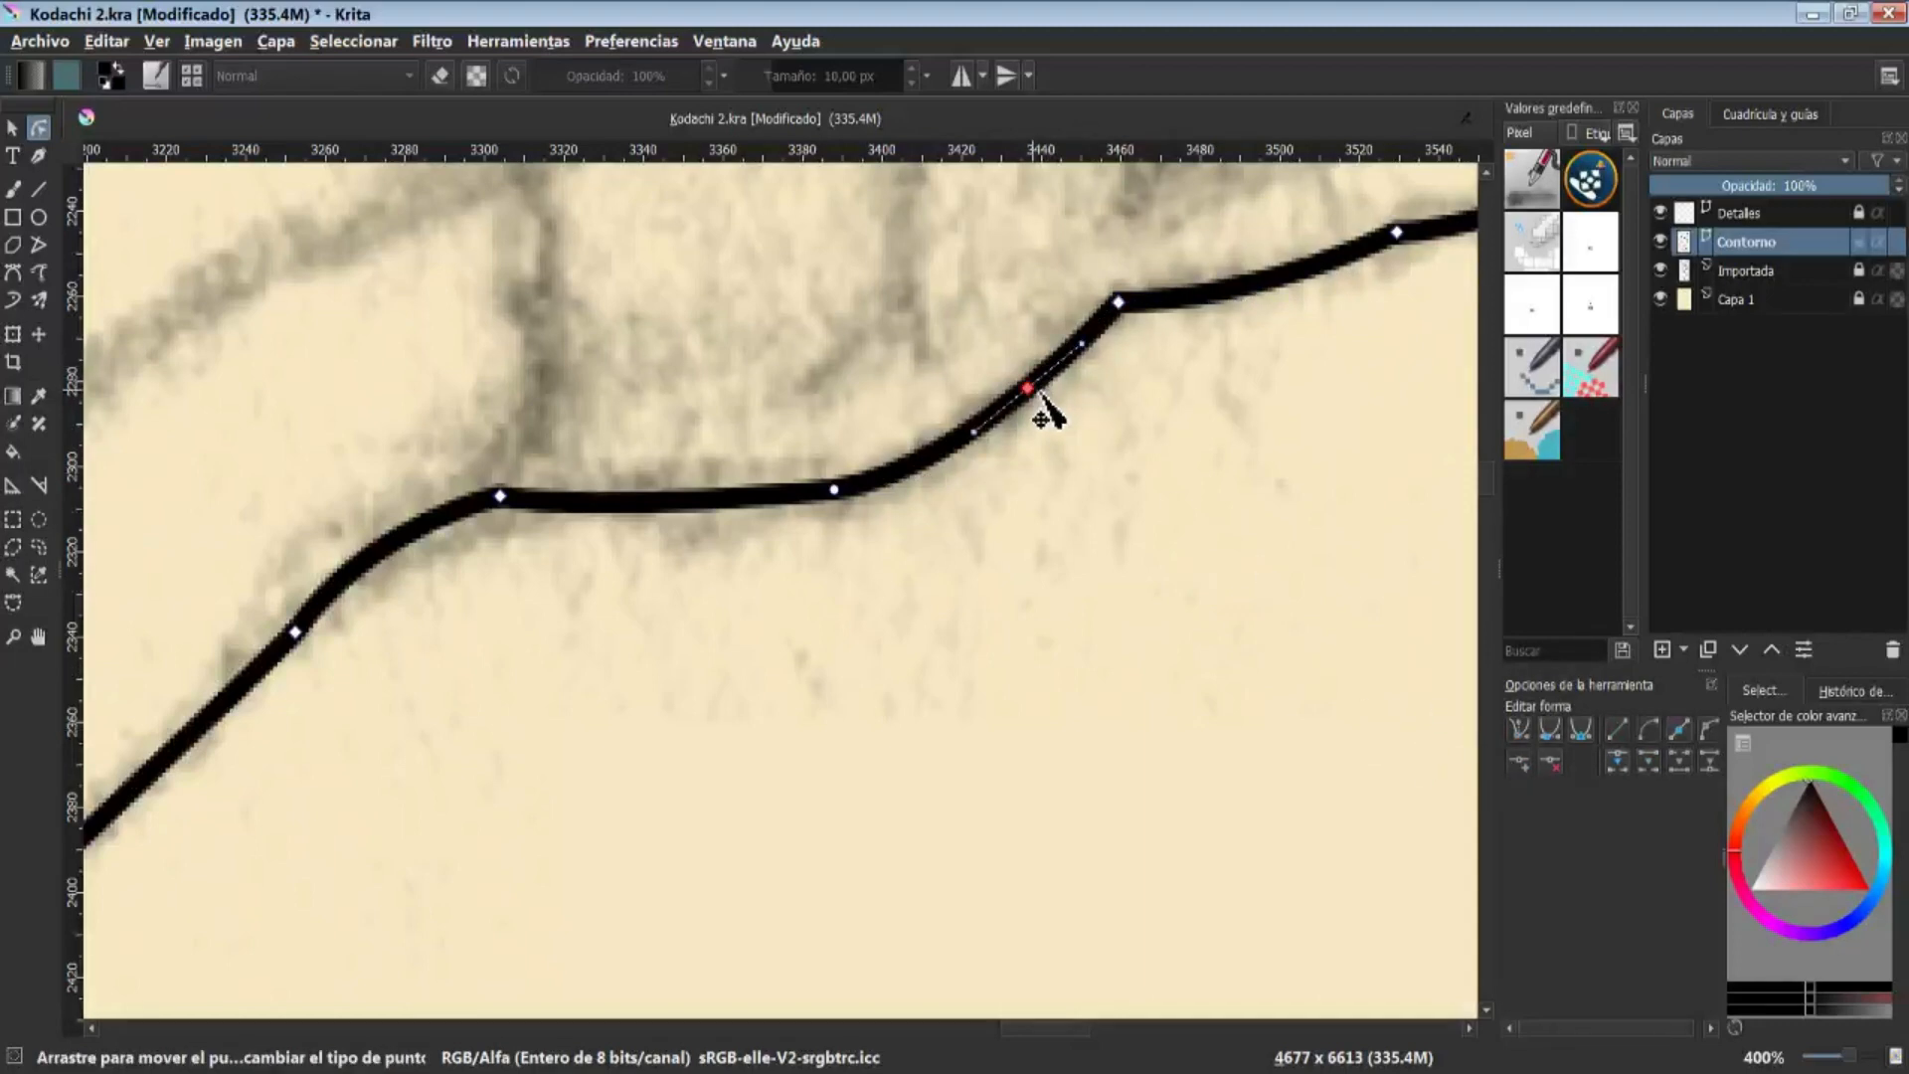
left_click_drag(1014, 397, 1073, 586)
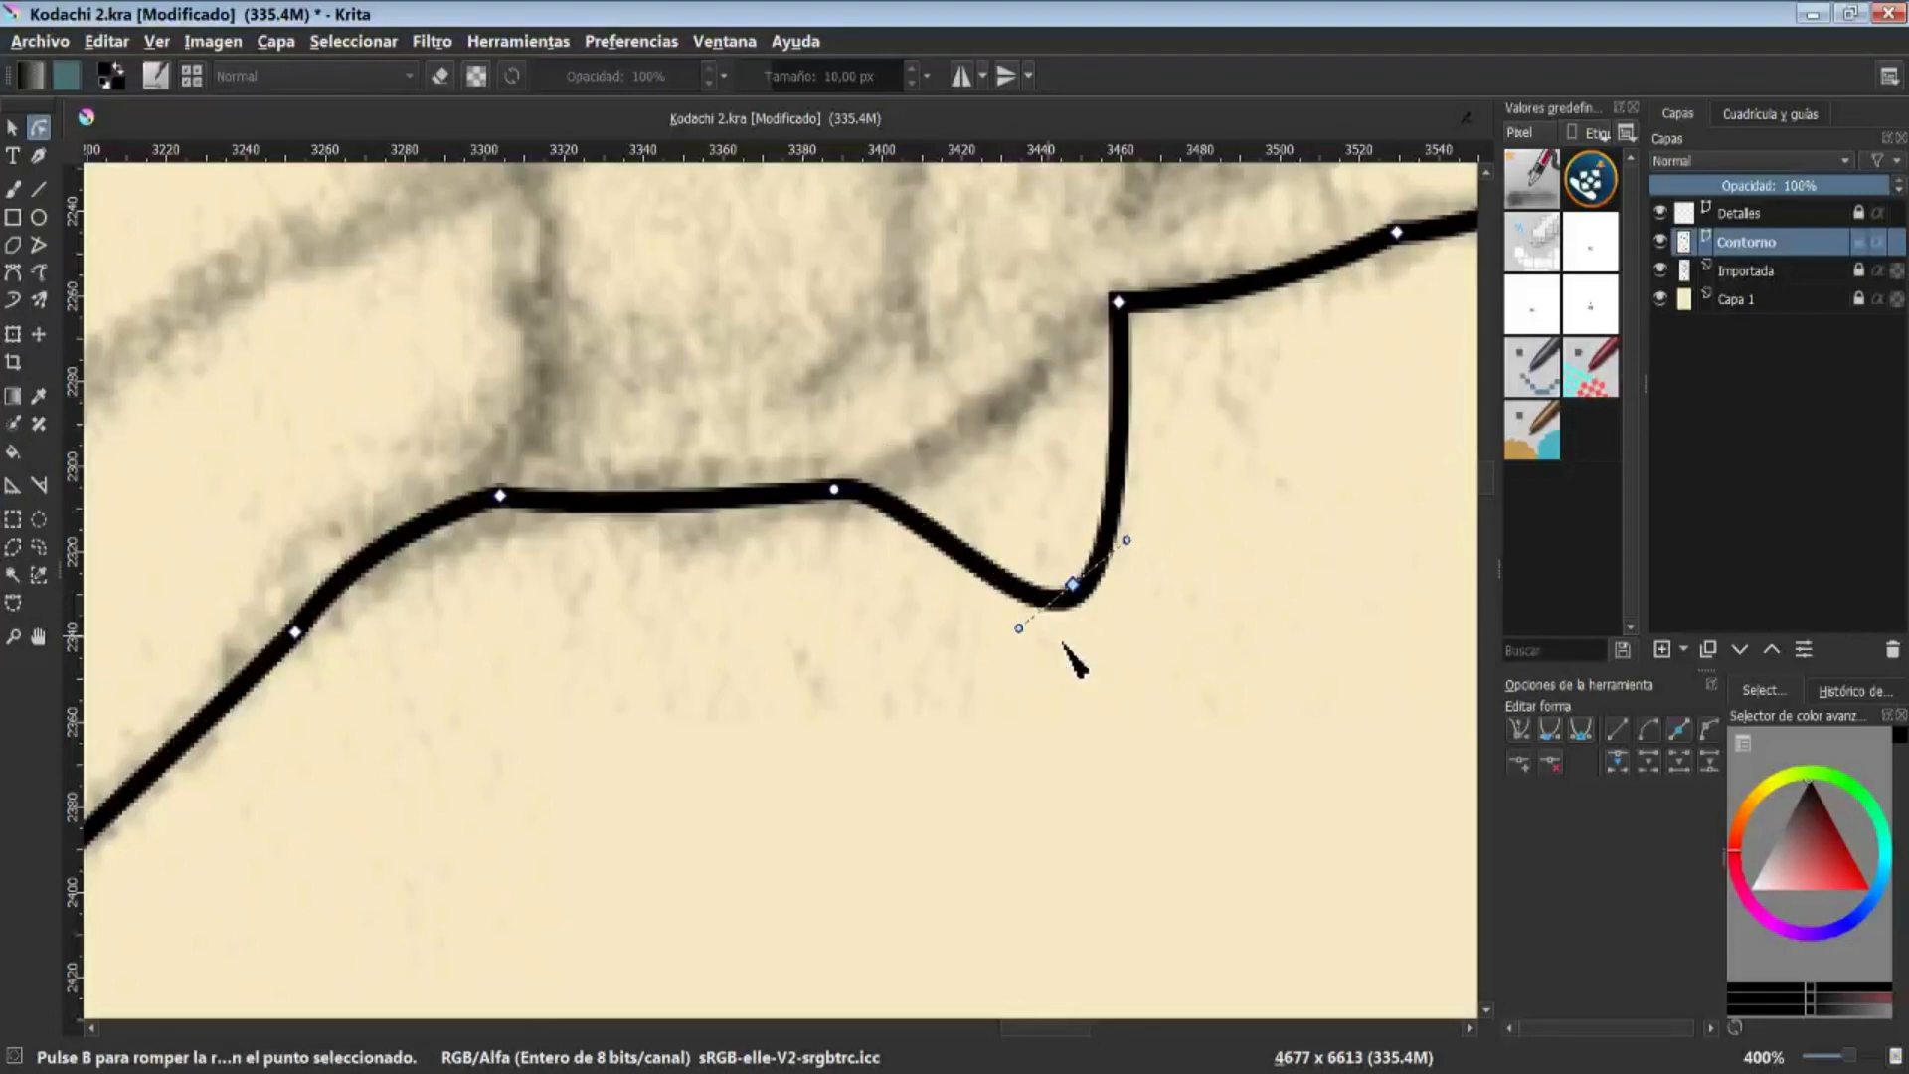
key("Delete")
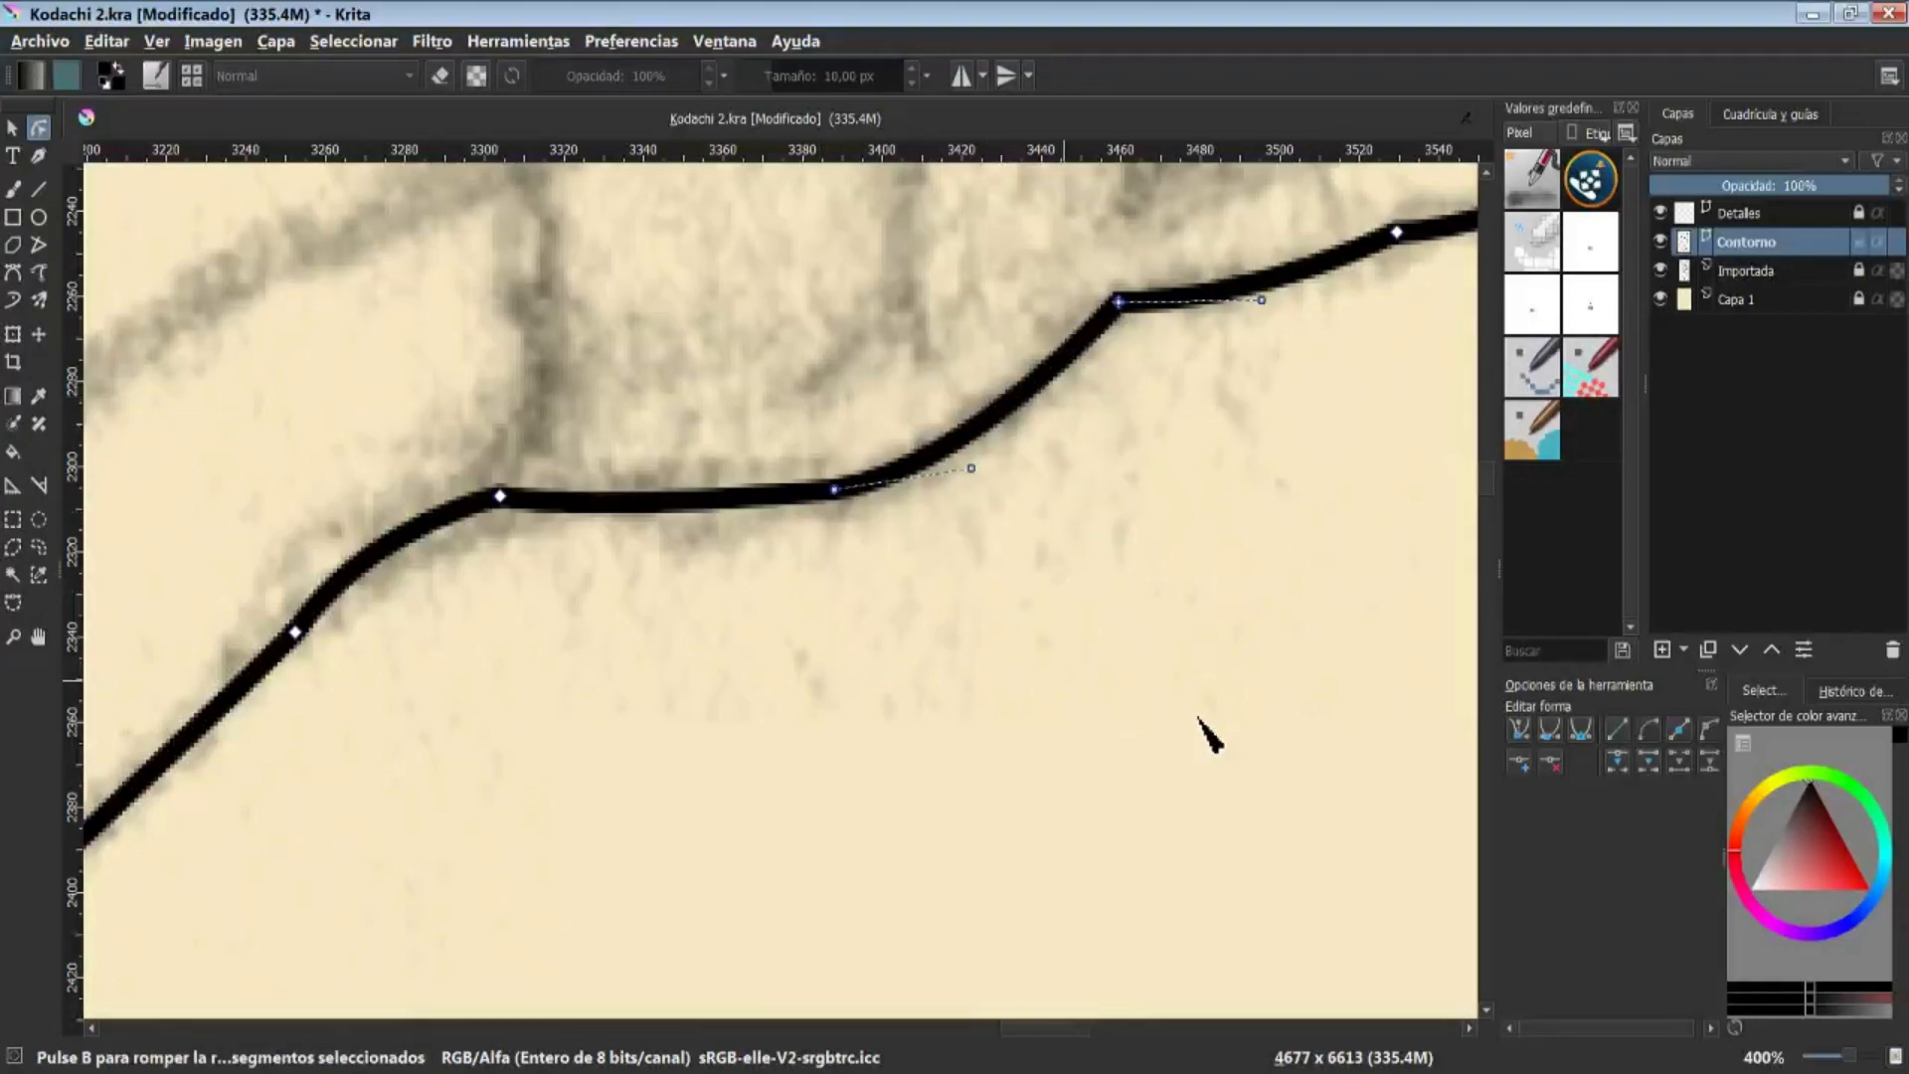
Try converting the curved segment under the palm to a straight line and back to a curve, undoing each change
left_click(1626, 741)
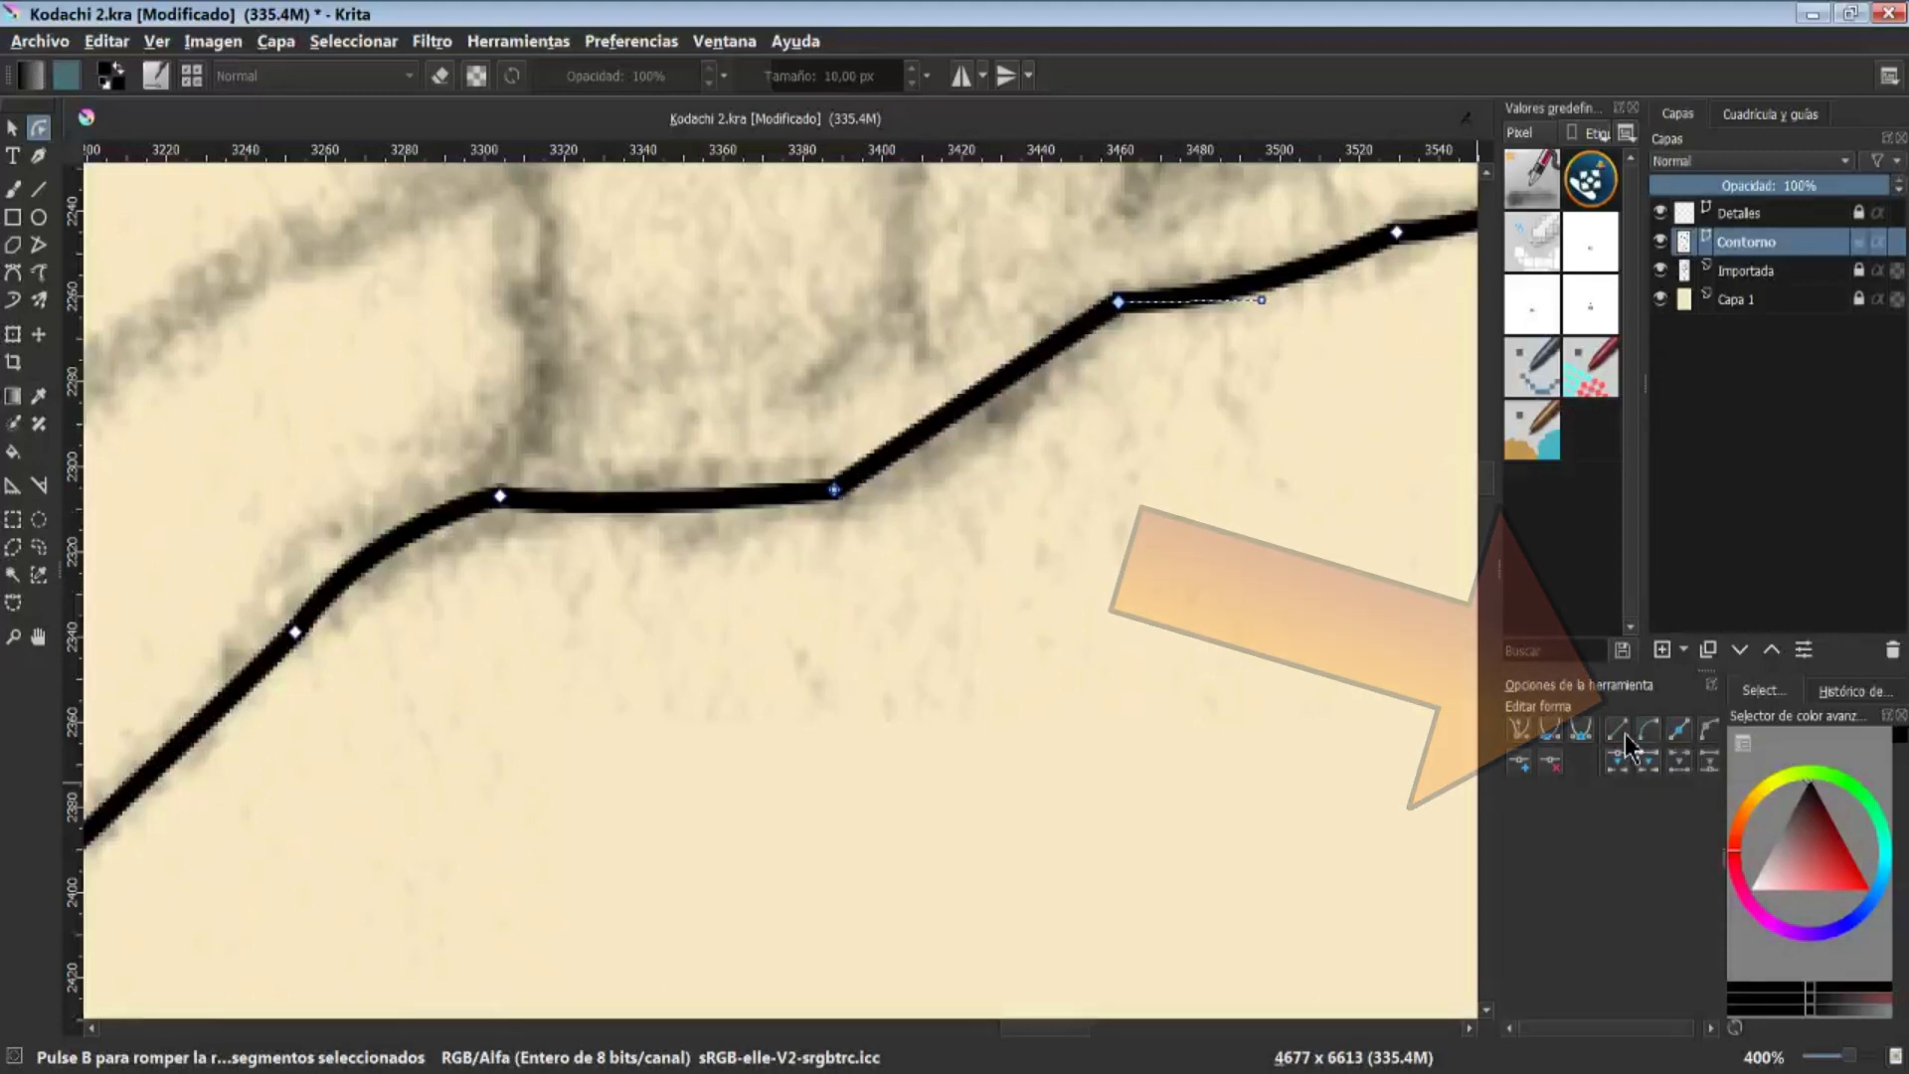
key("ctrl+z")
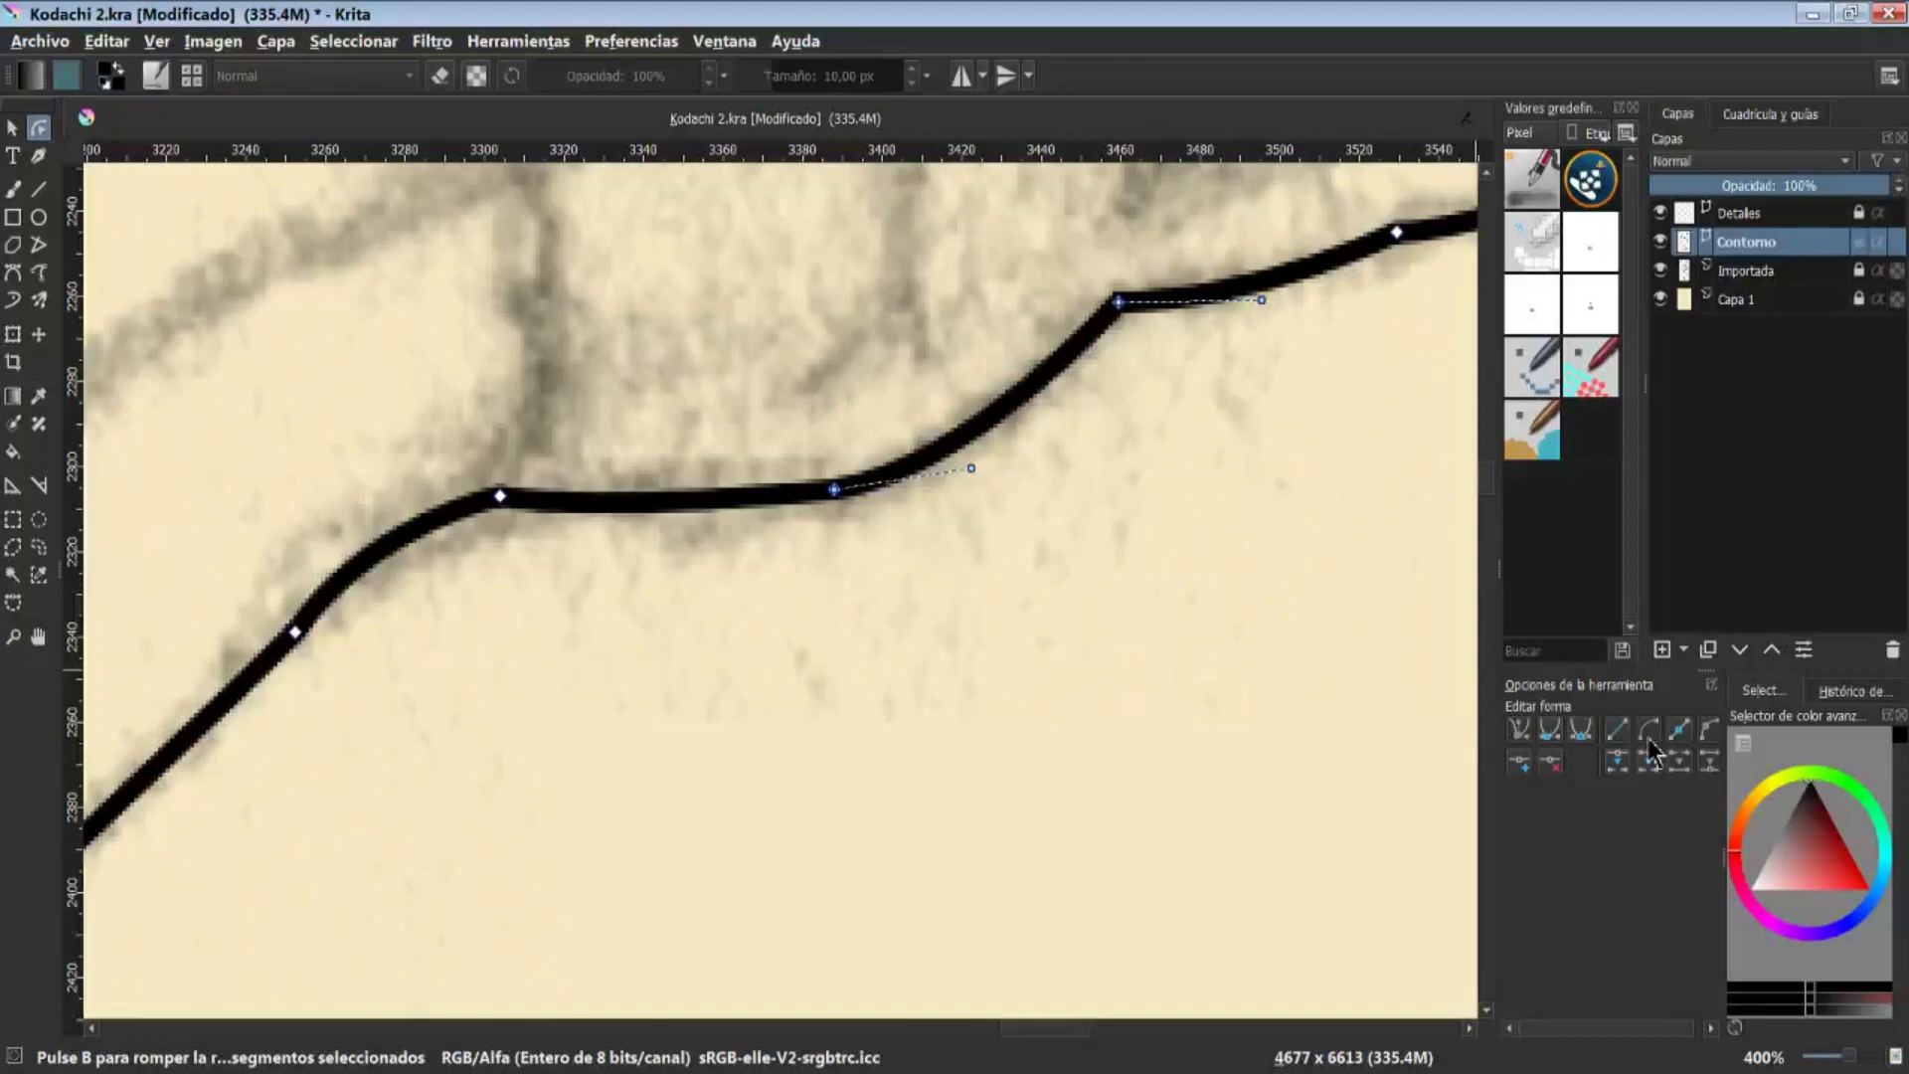
left_click(1613, 736)
left_click(1642, 744)
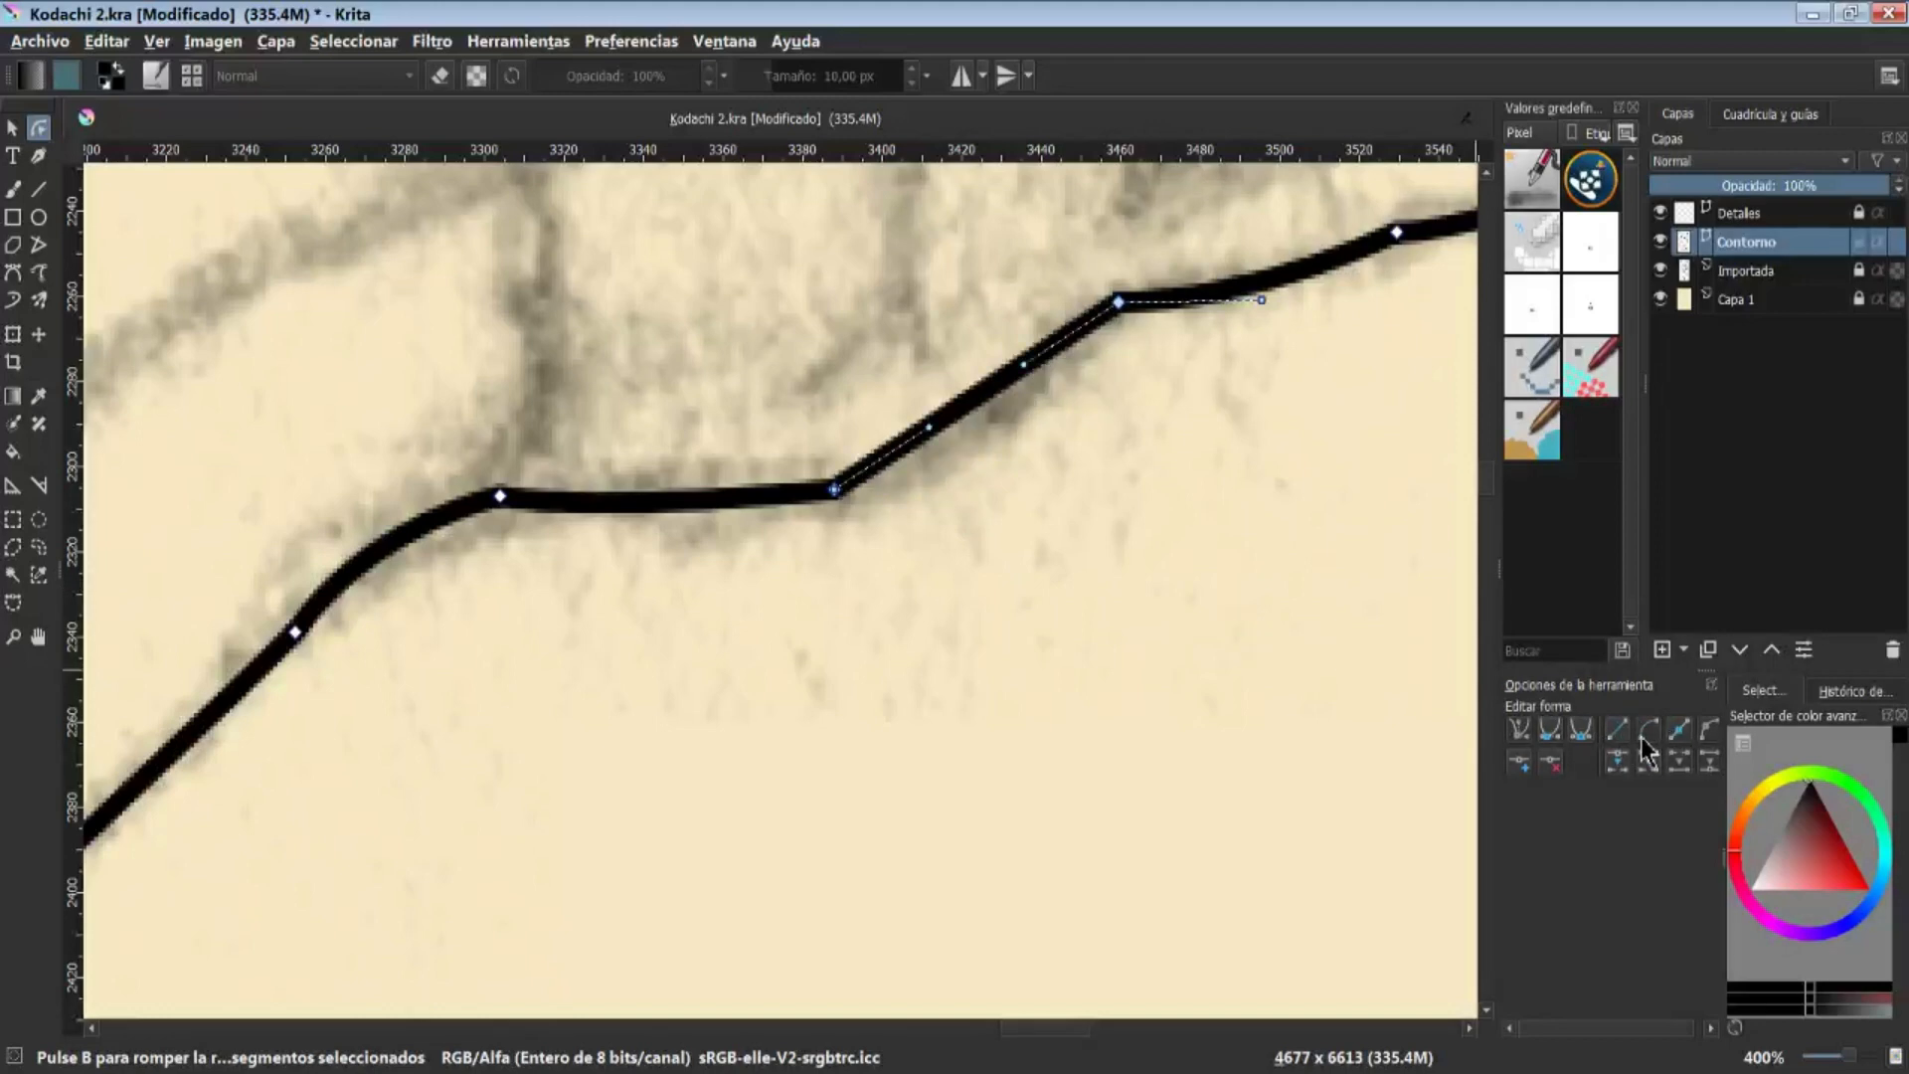
key("ctrl+z")
key("ctrl+z")
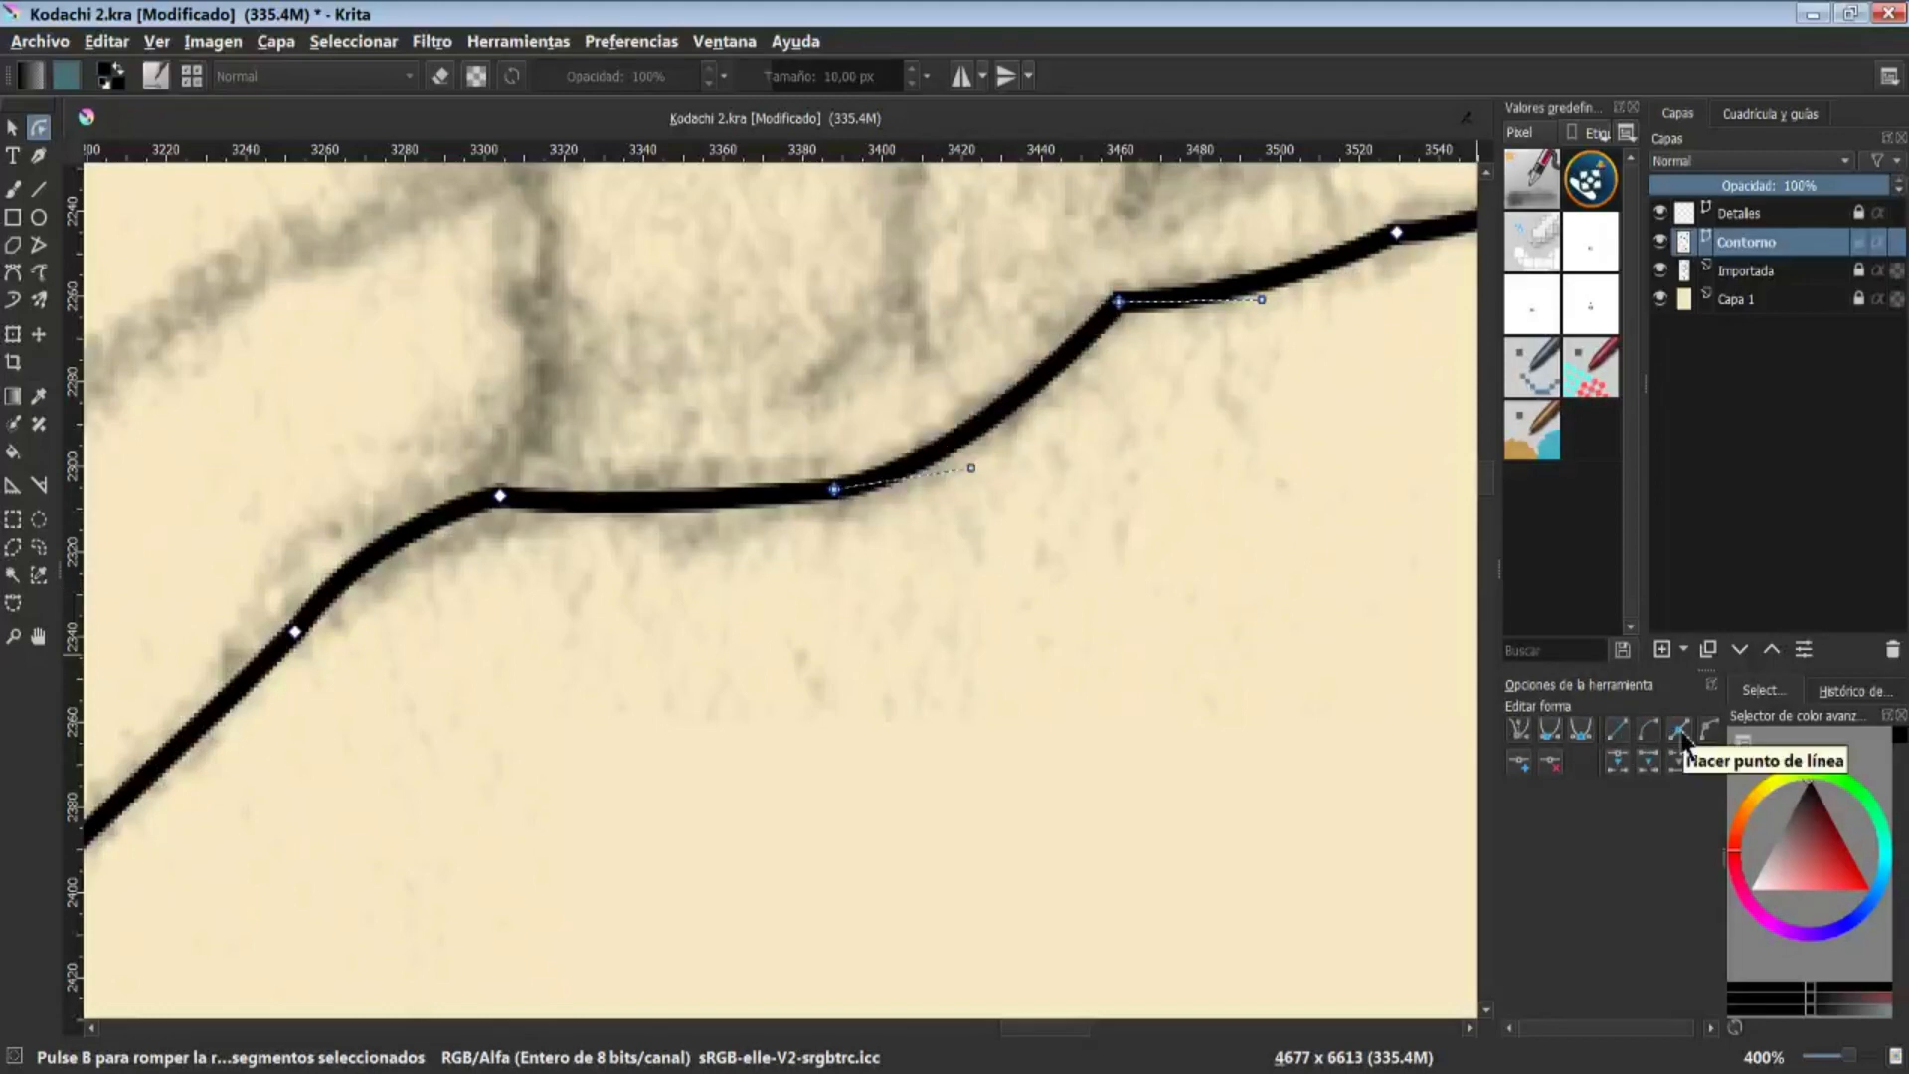
Try converting the end nodes of the segment under the palm to line points and to curve points, bend the neighbouring segments, and undo the edits
left_click(1681, 733)
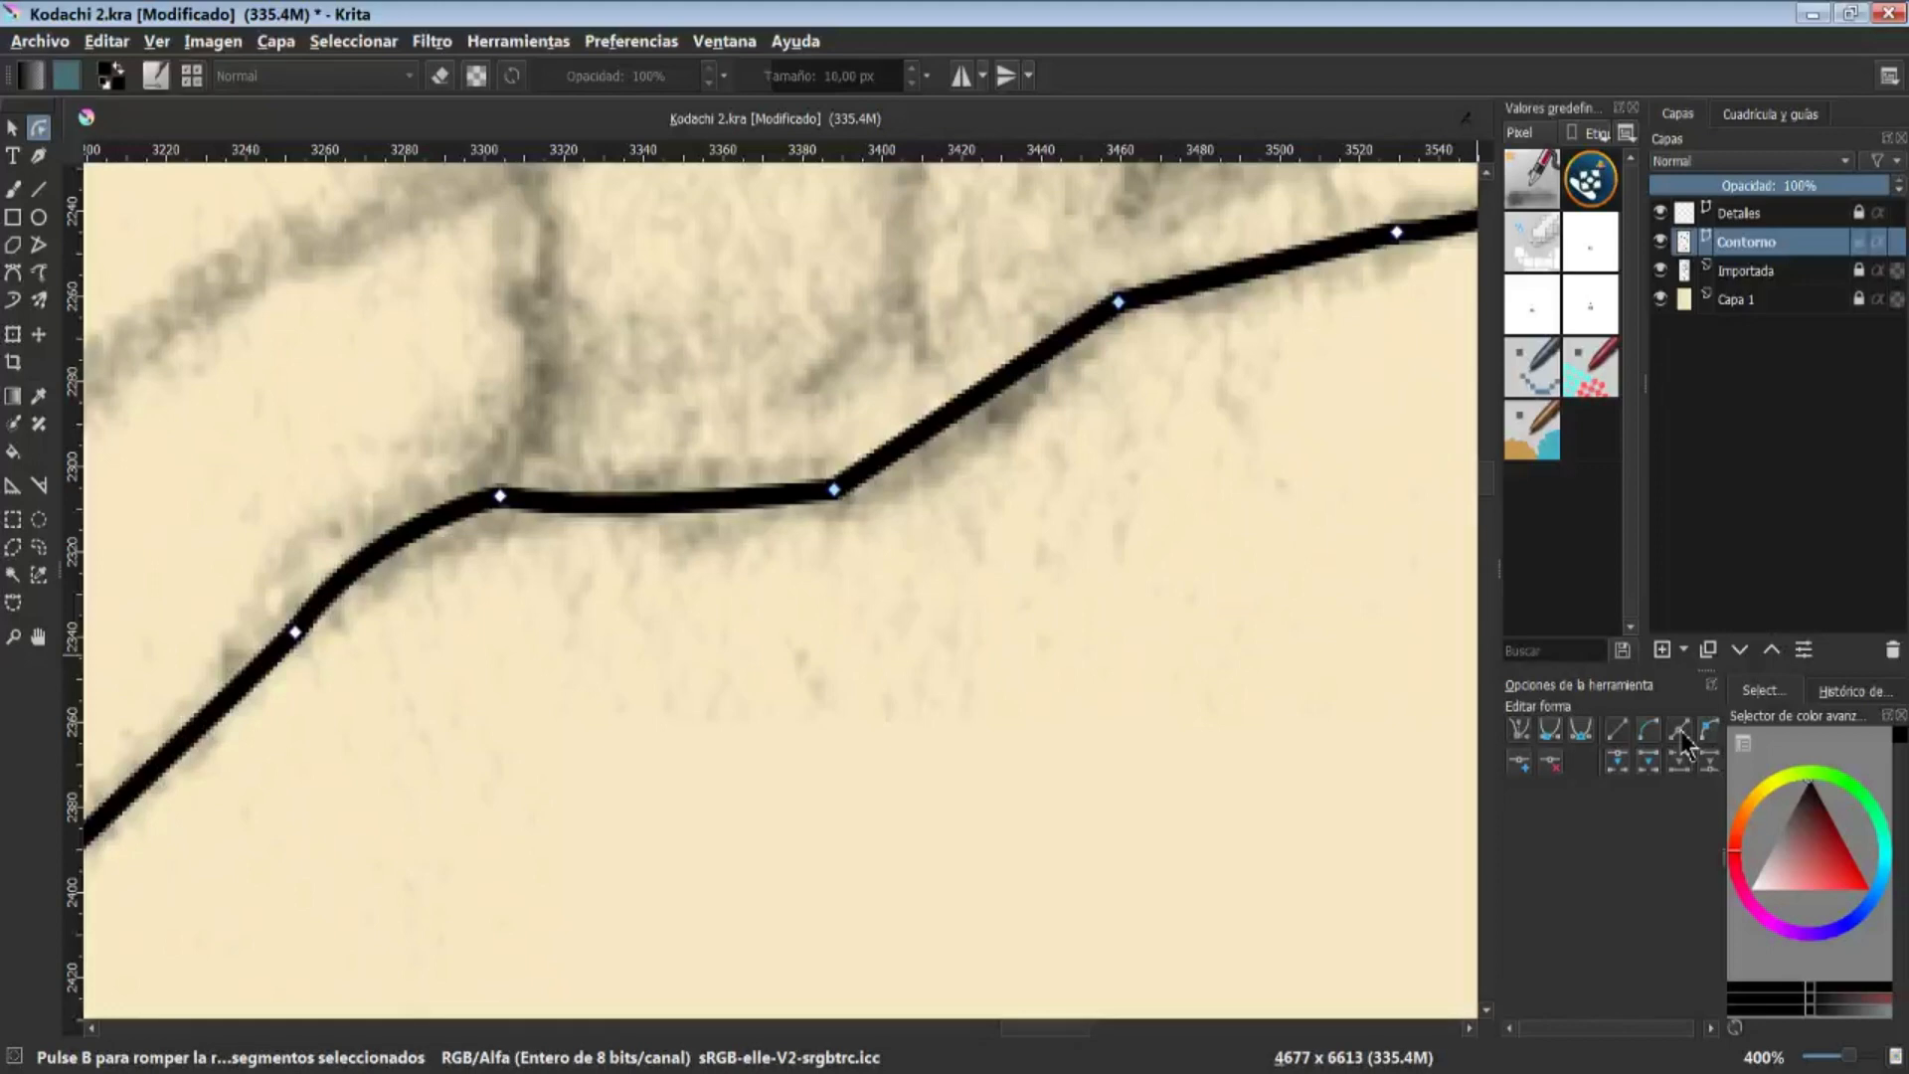
key("ctrl+z")
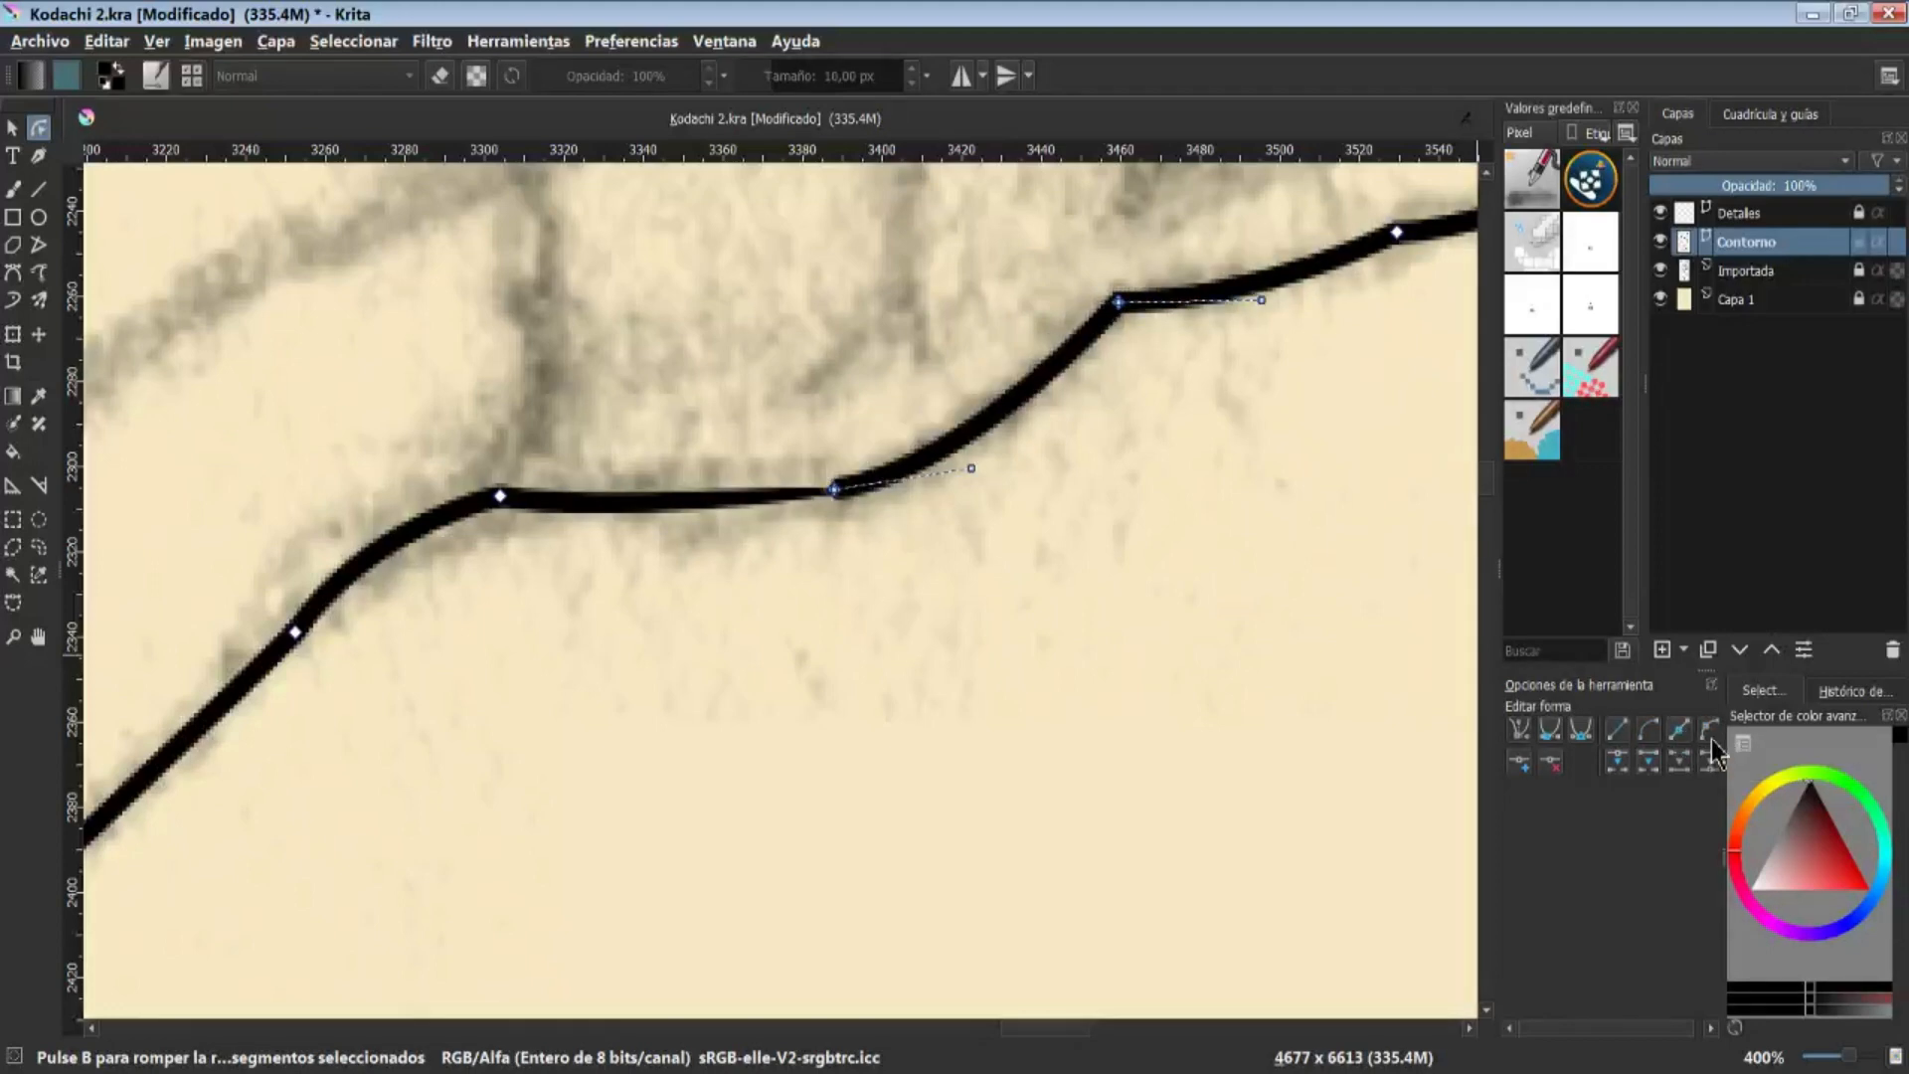
left_click(1712, 738)
left_click_drag(1029, 367, 1248, 567)
key("ctrl+z")
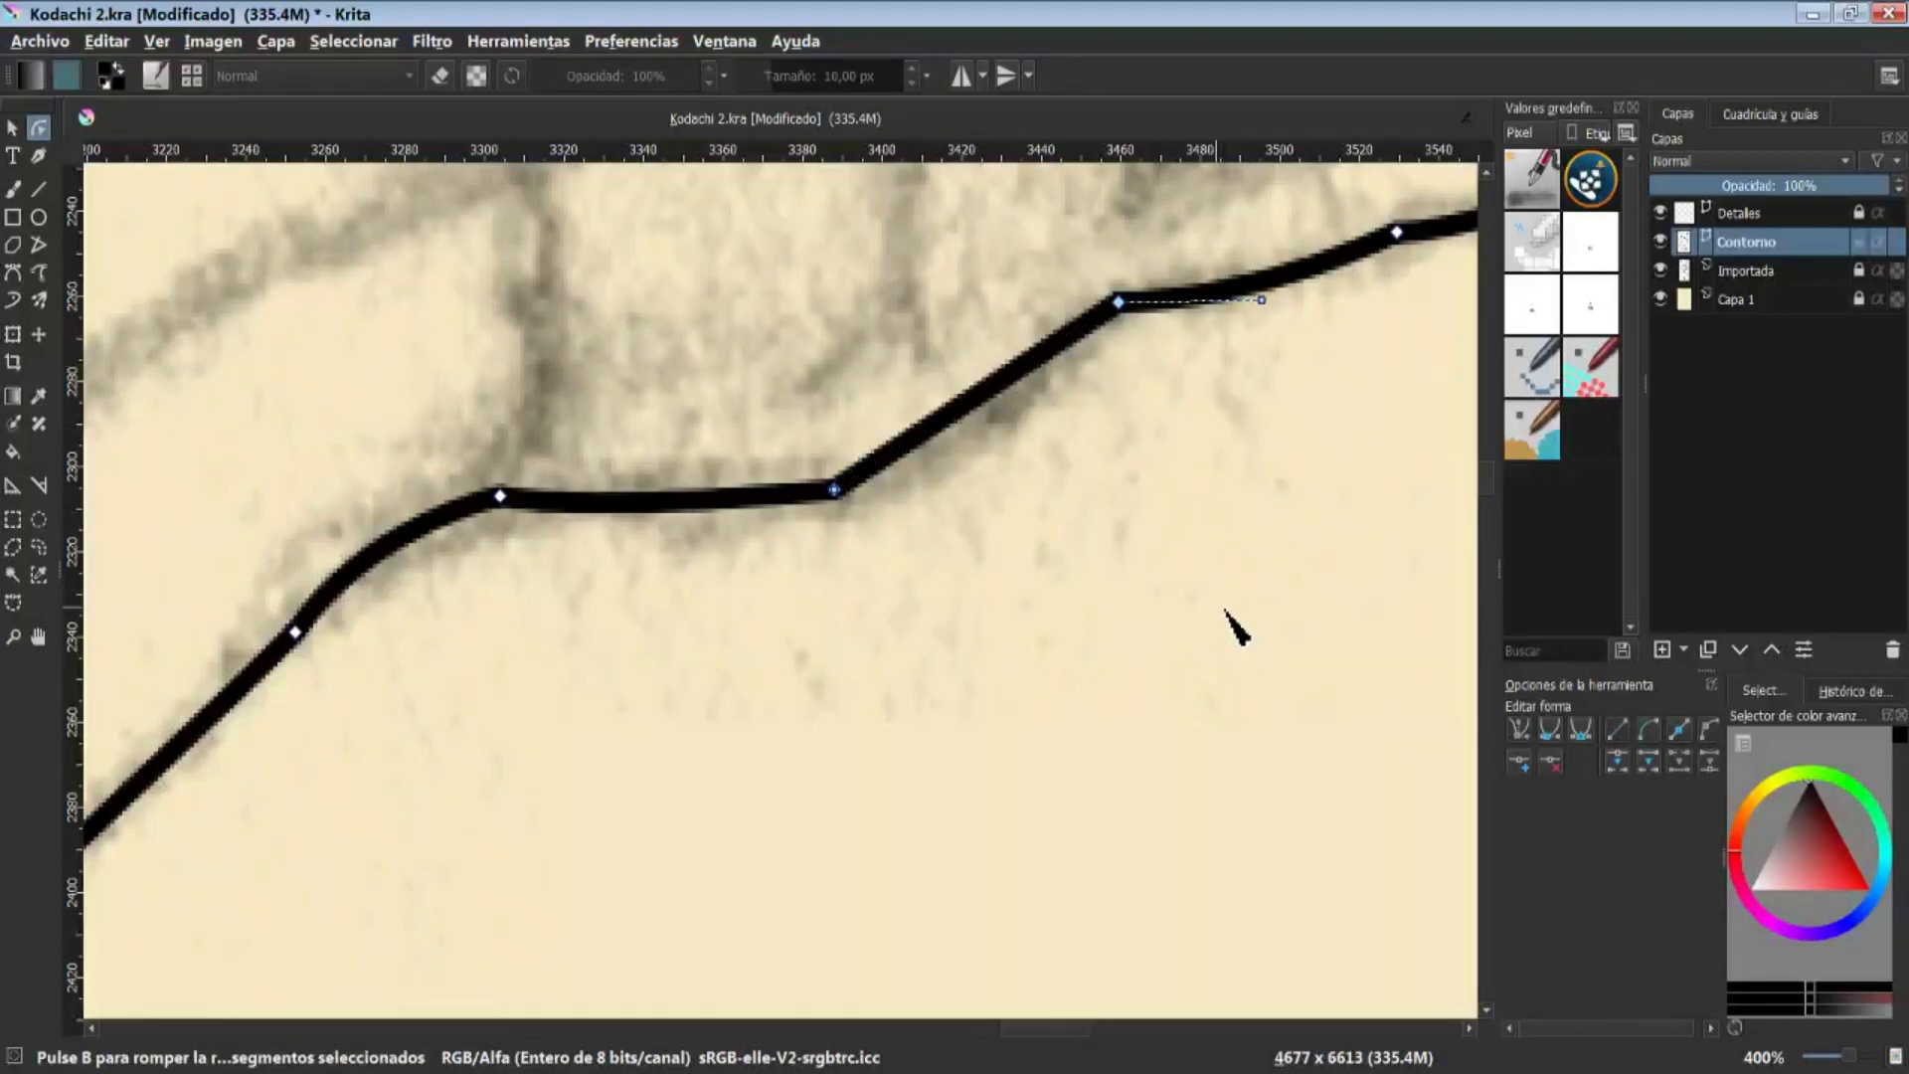
key("ctrl+shift+z")
left_click_drag(1060, 459, 1097, 490)
left_click_drag(1305, 260, 1228, 514)
key("ctrl+z")
key("ctrl+z")
key("ctrl+z")
key("ctrl+z")
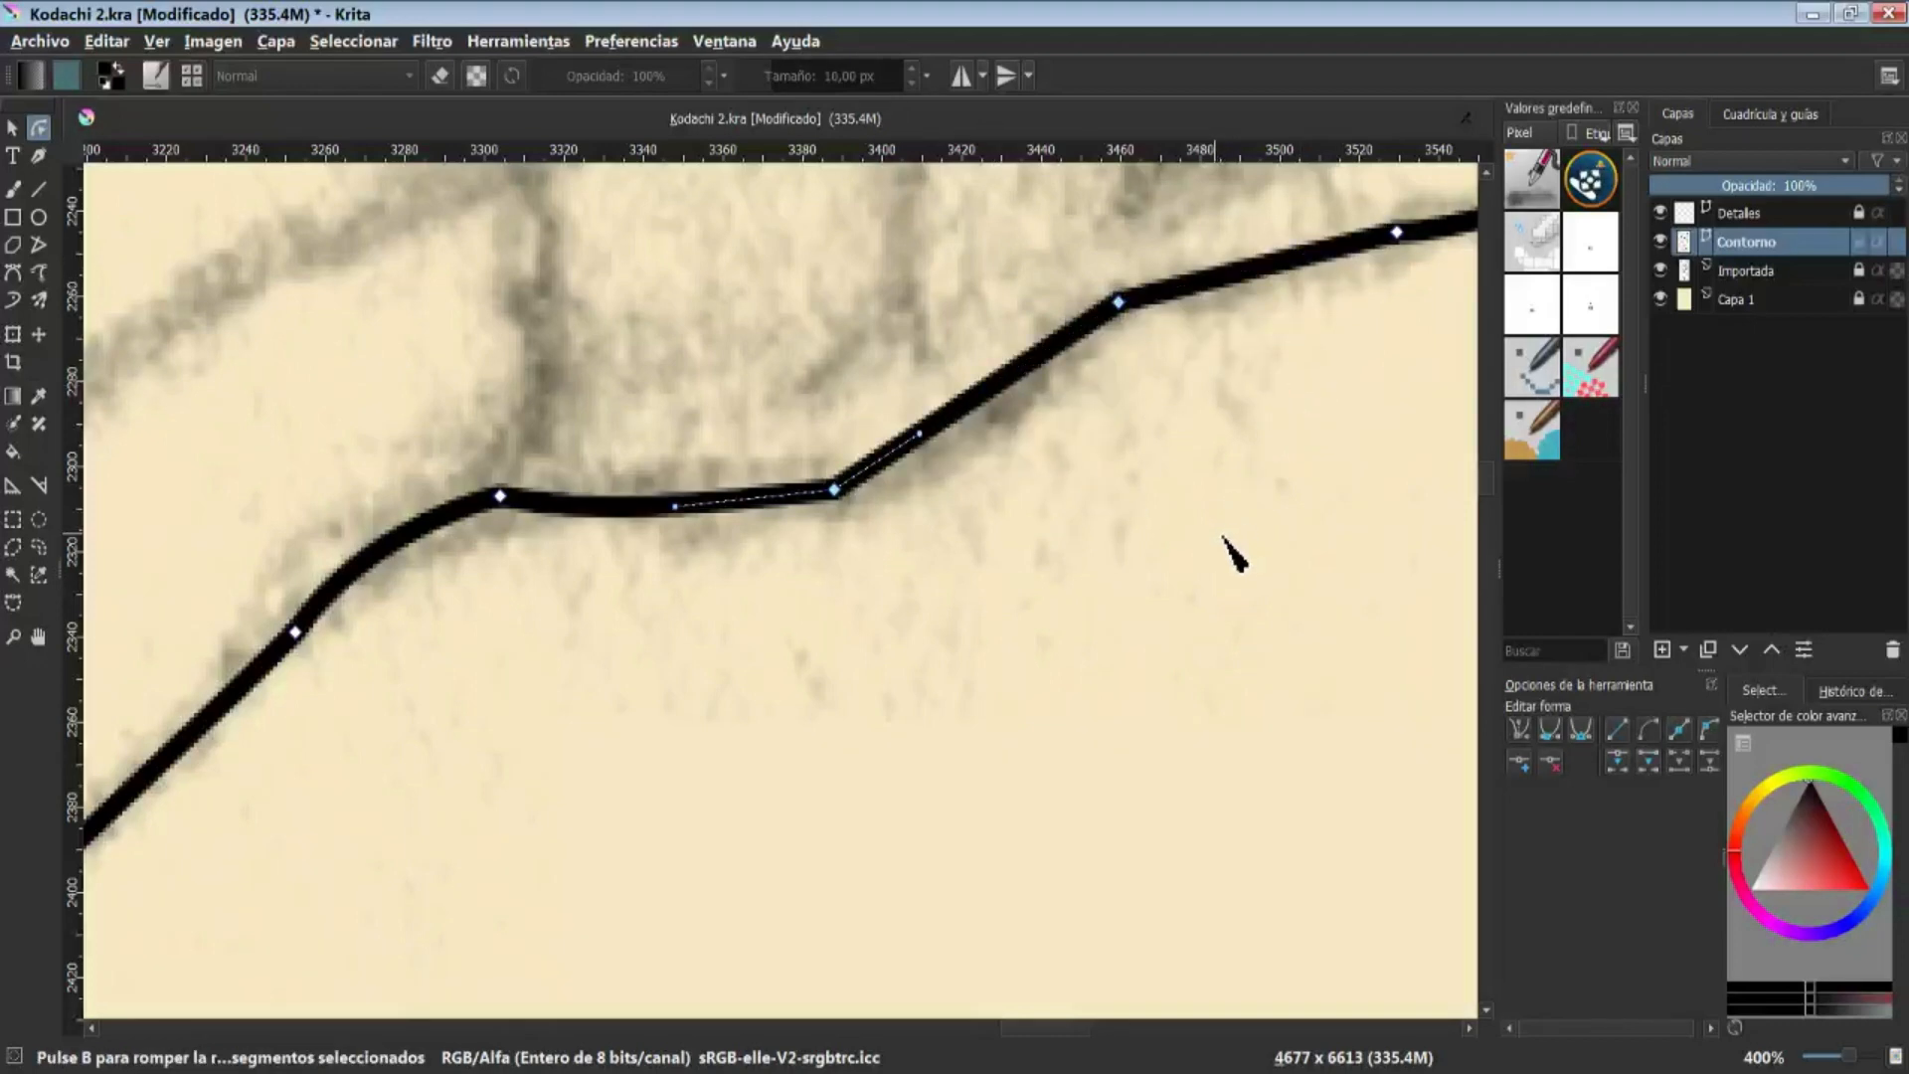
Try breaking the Contorno path at both end nodes of the palm segment, move the loose piece away, and undo it
left_click(1646, 770)
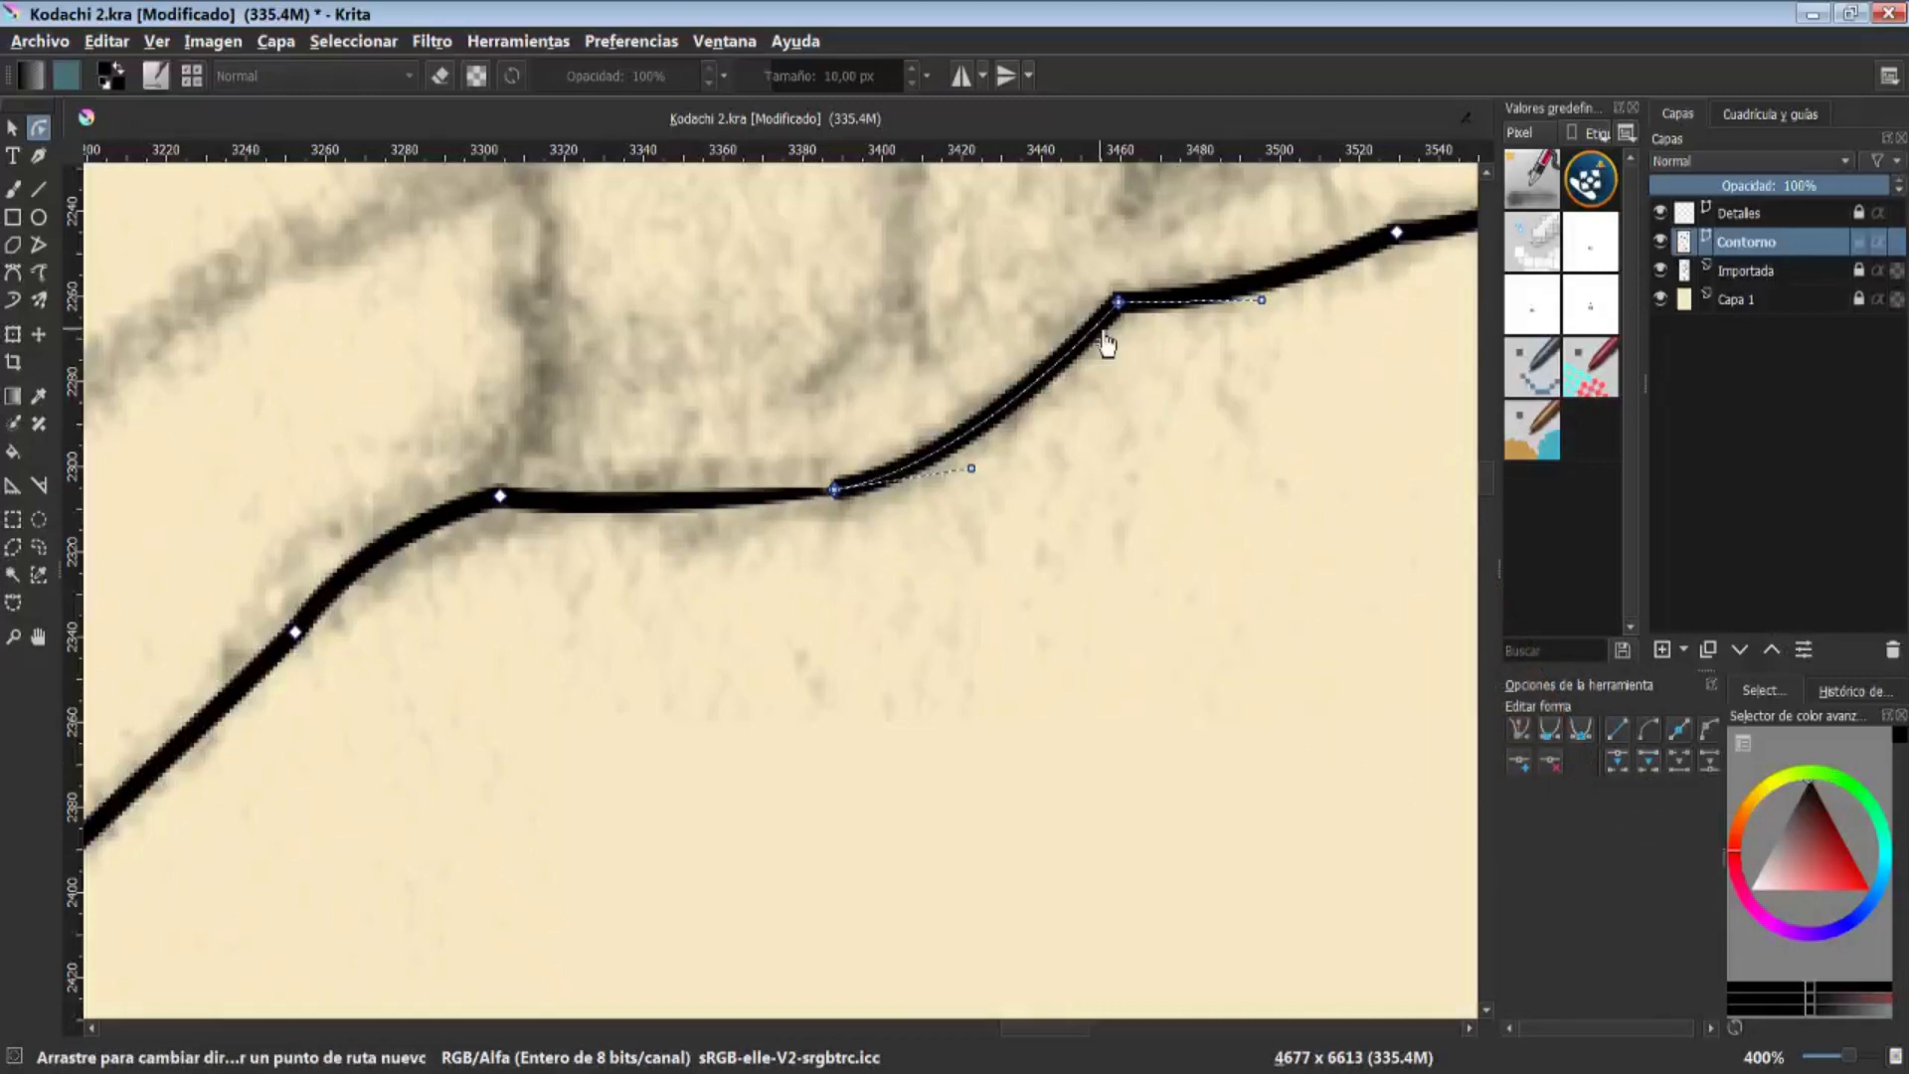
left_click_drag(848, 503, 1034, 651)
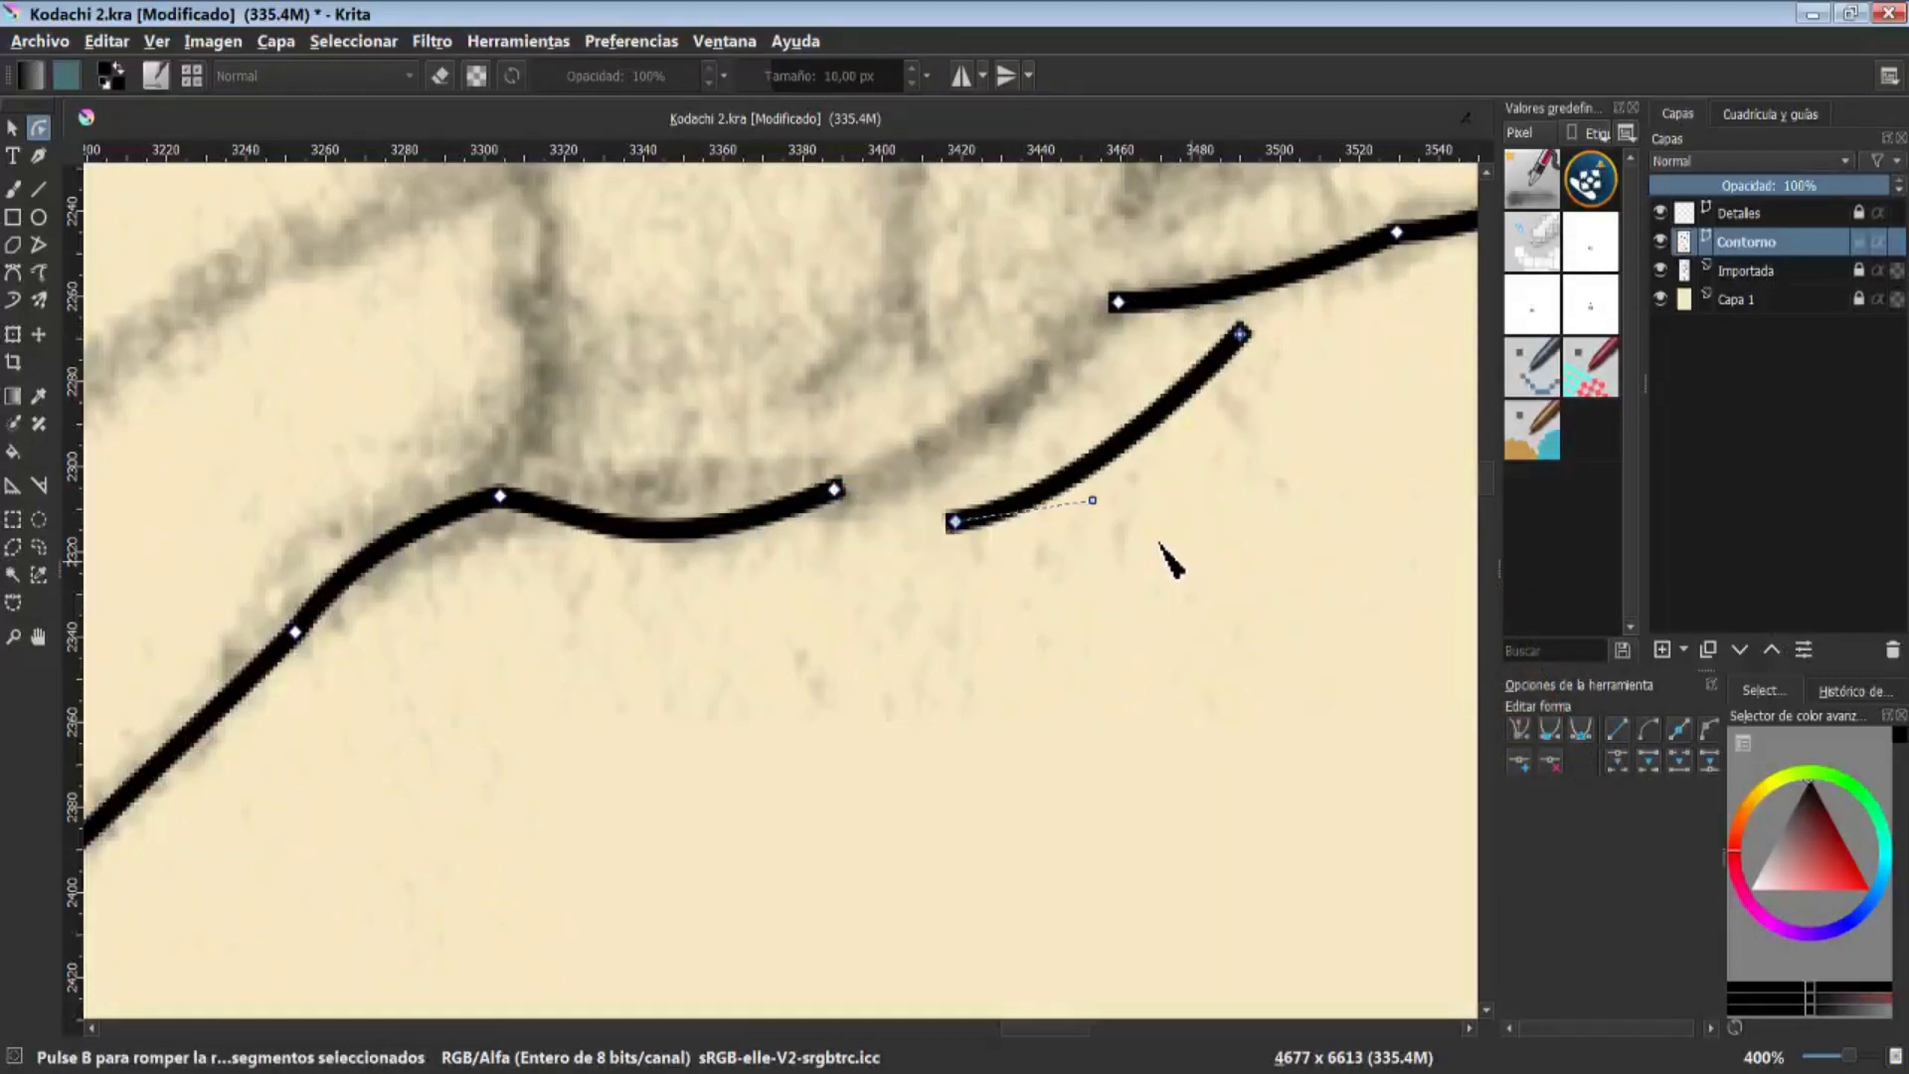
key("ctrl+z")
key("ctrl+z")
Try joining the nodes along the lower palm outline, move the middle node downward, and undo the changes
left_click_drag(467, 609, 1101, 338)
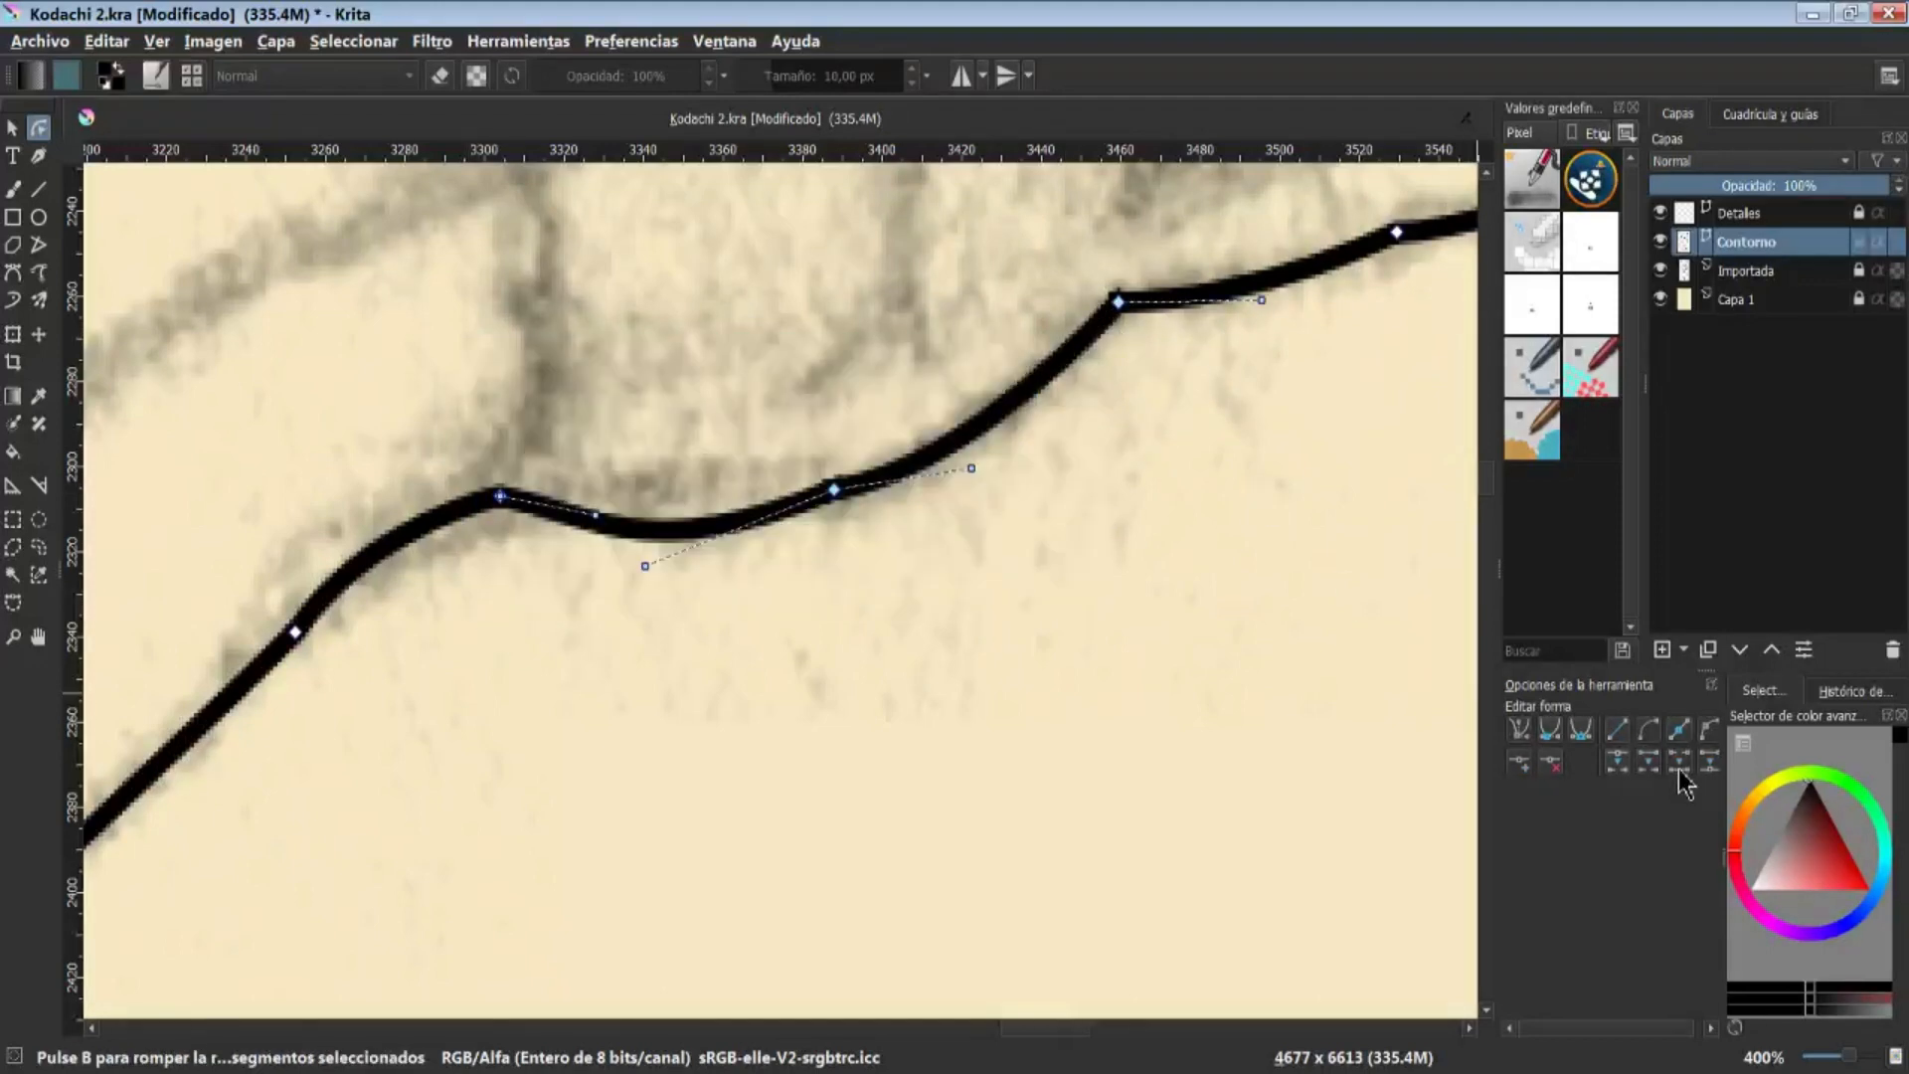
left_click(1680, 771)
left_click_drag(835, 490, 938, 558)
key("ctrl+z")
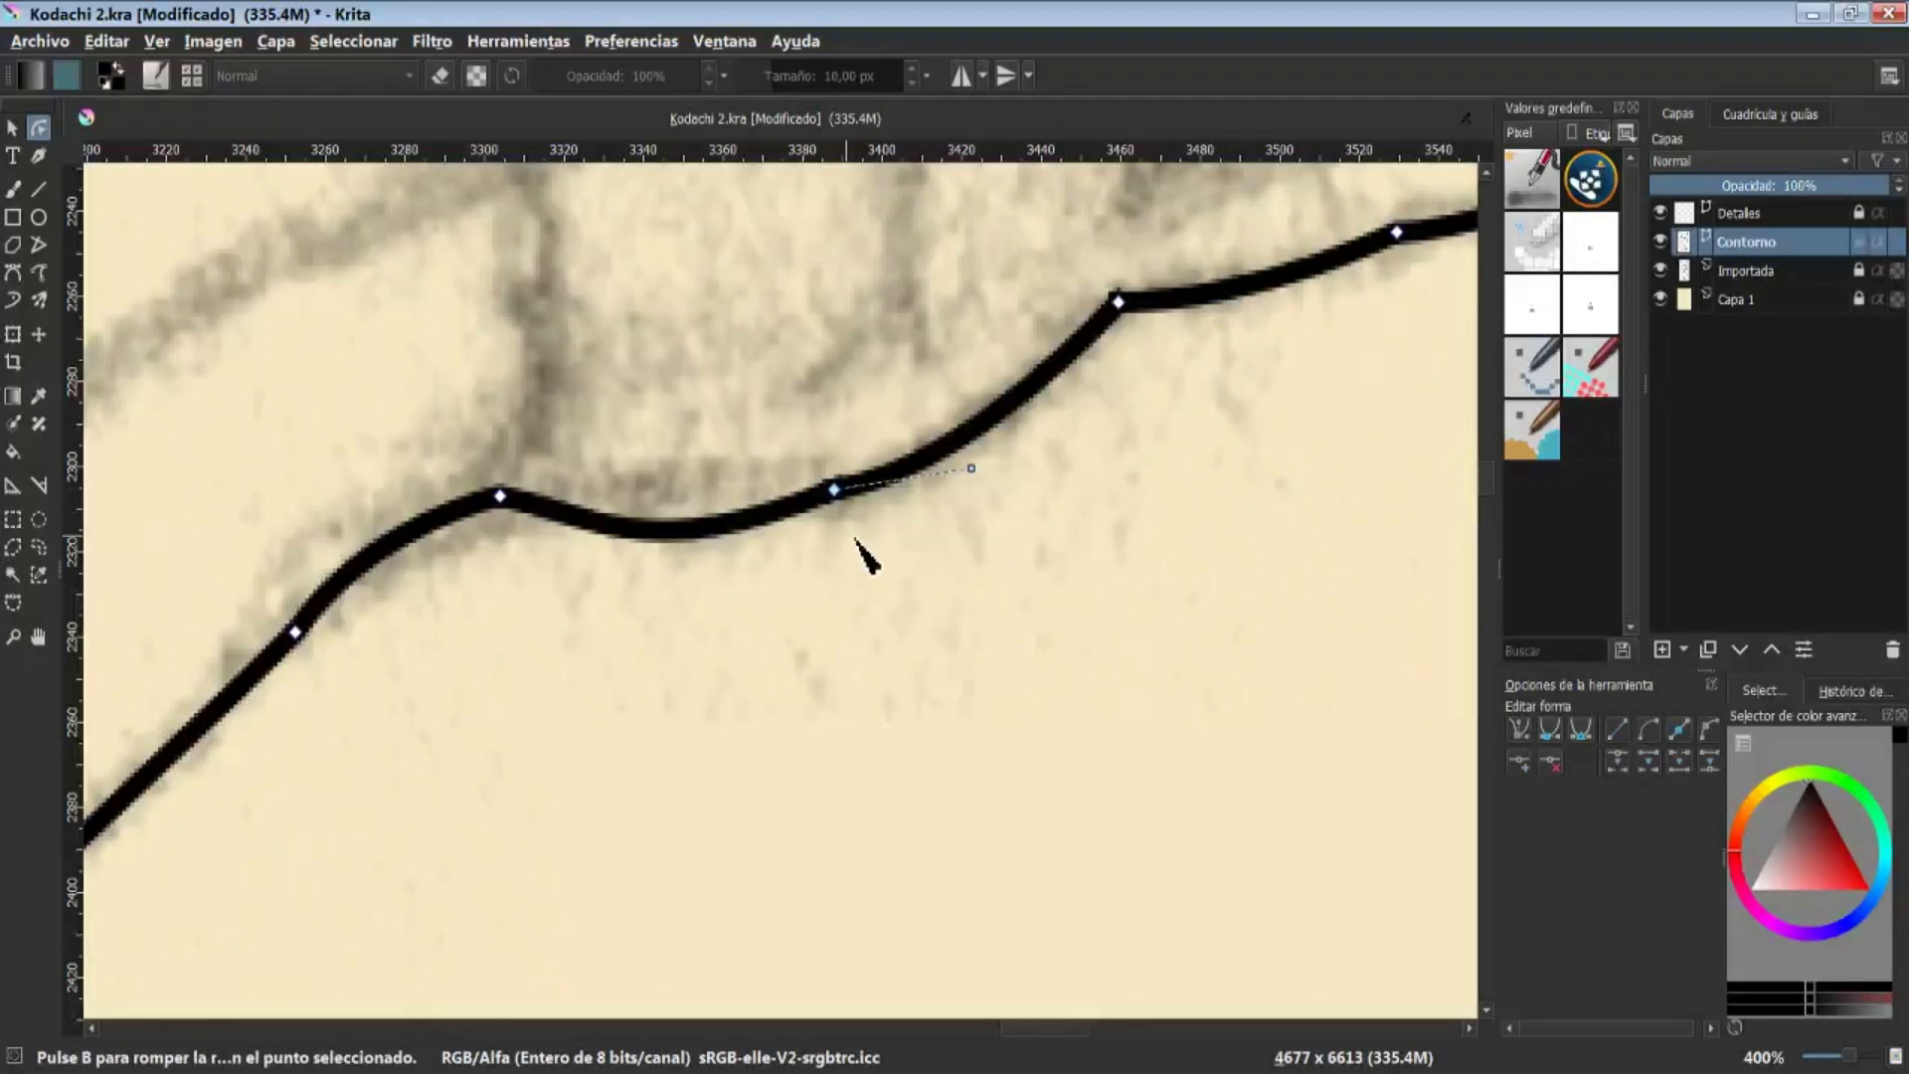
key("f")
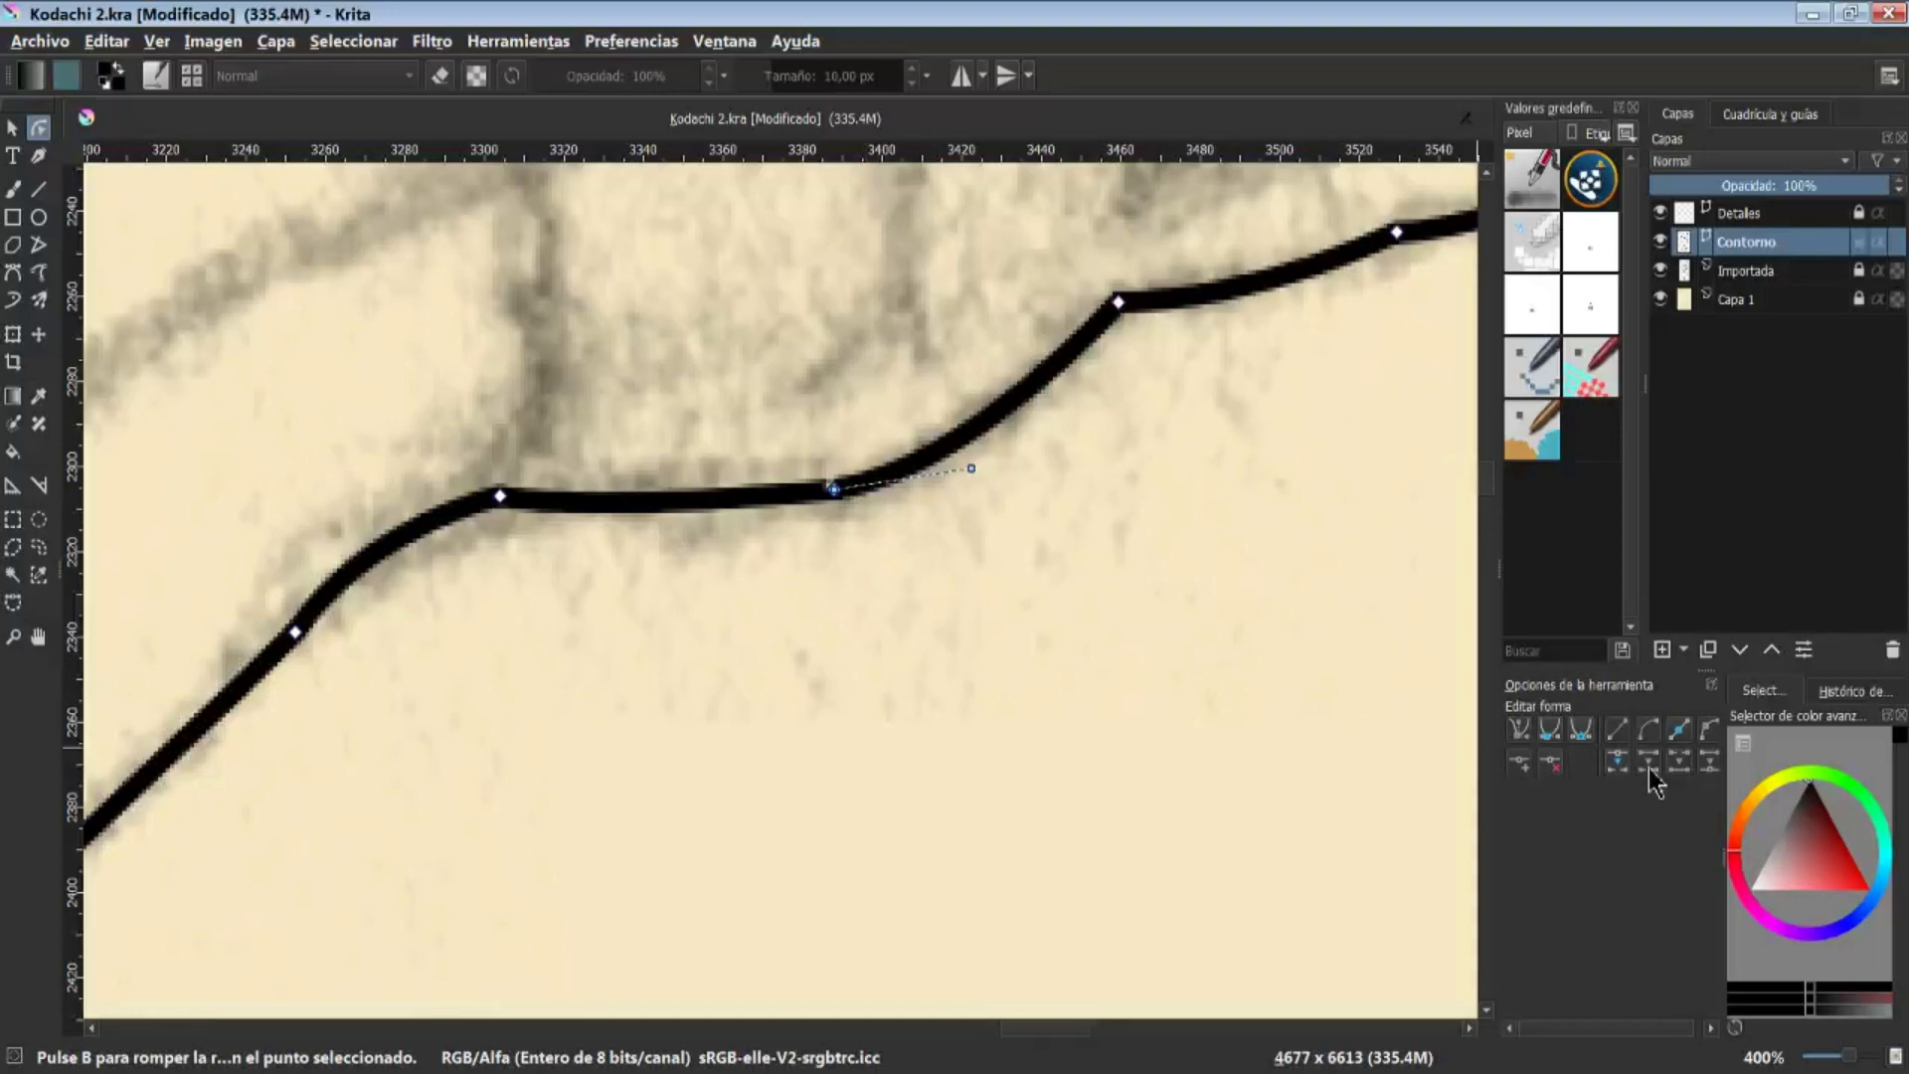
left_click_drag(835, 491, 840, 614)
key("ctrl+z")
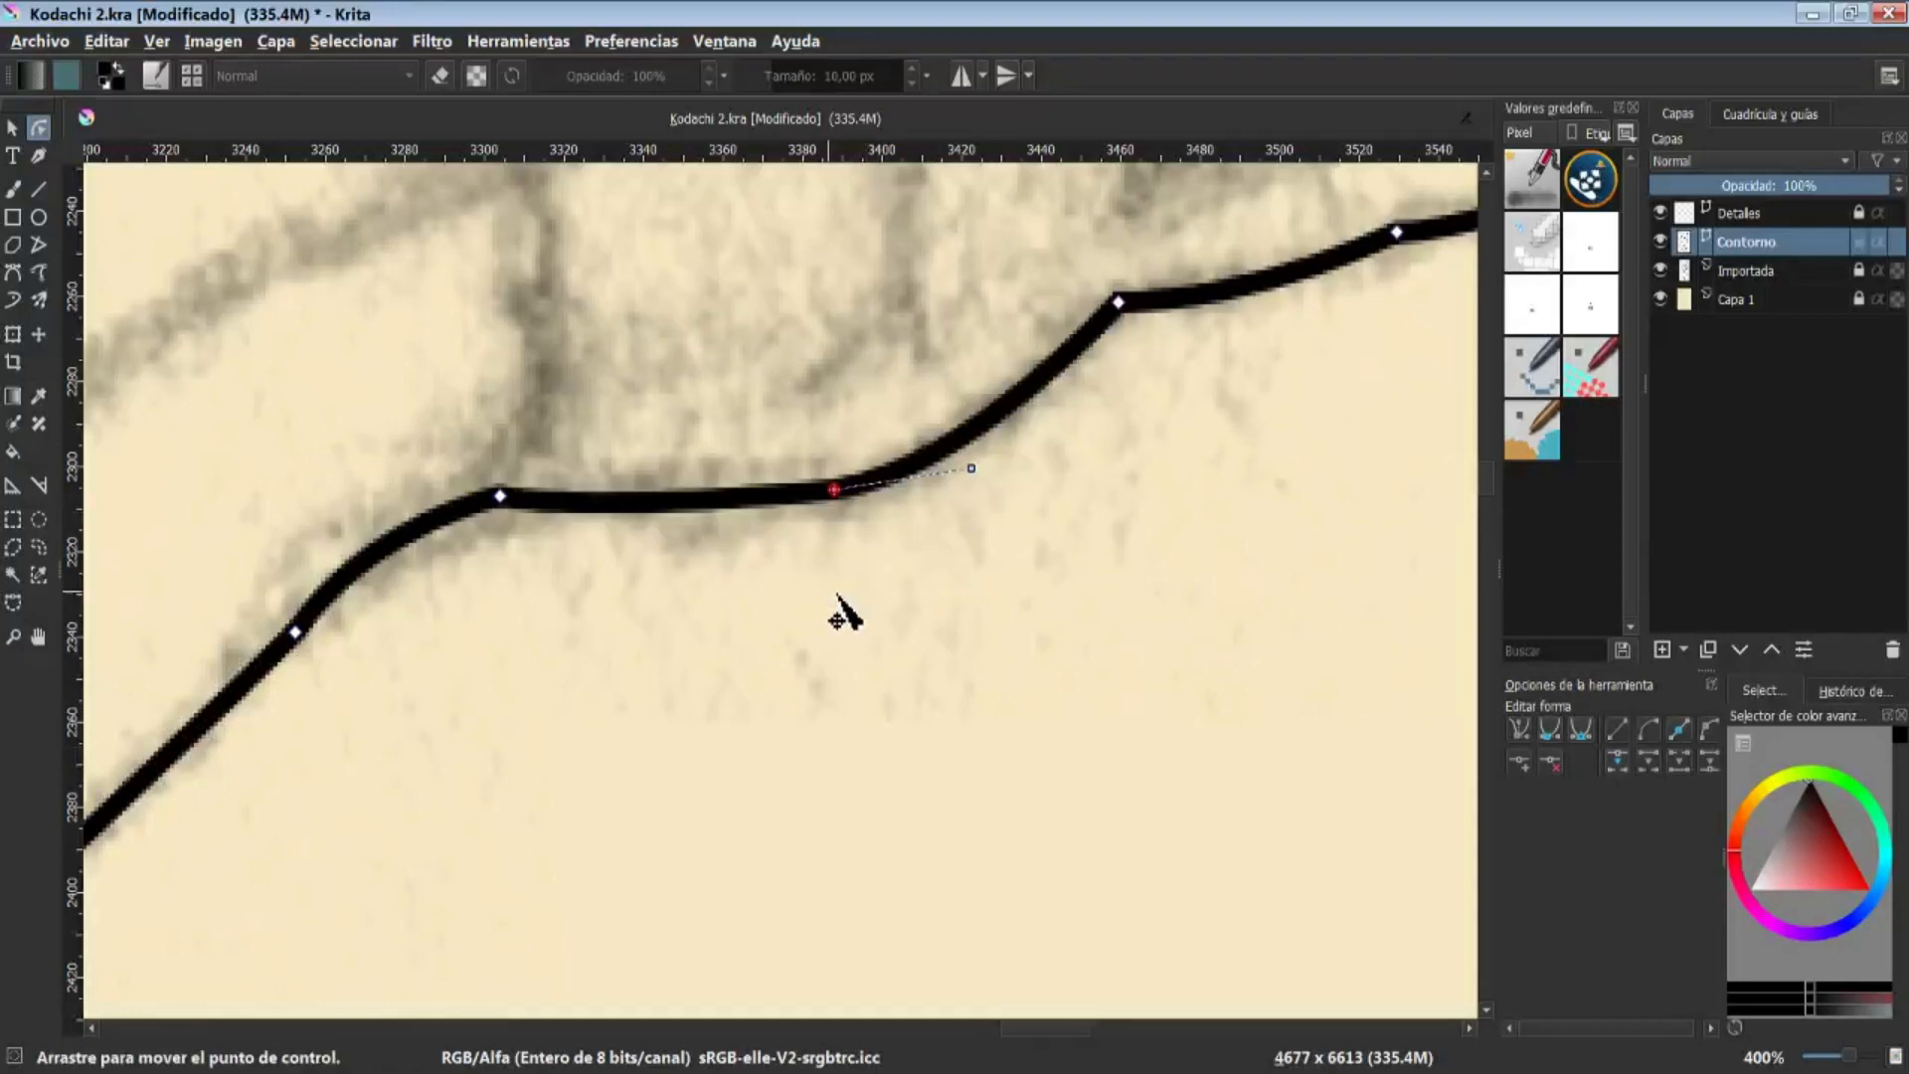
Try breaking the path at the nearly straight segment under the palm, merge the two open end nodes, and undo the edits
left_click(759, 513)
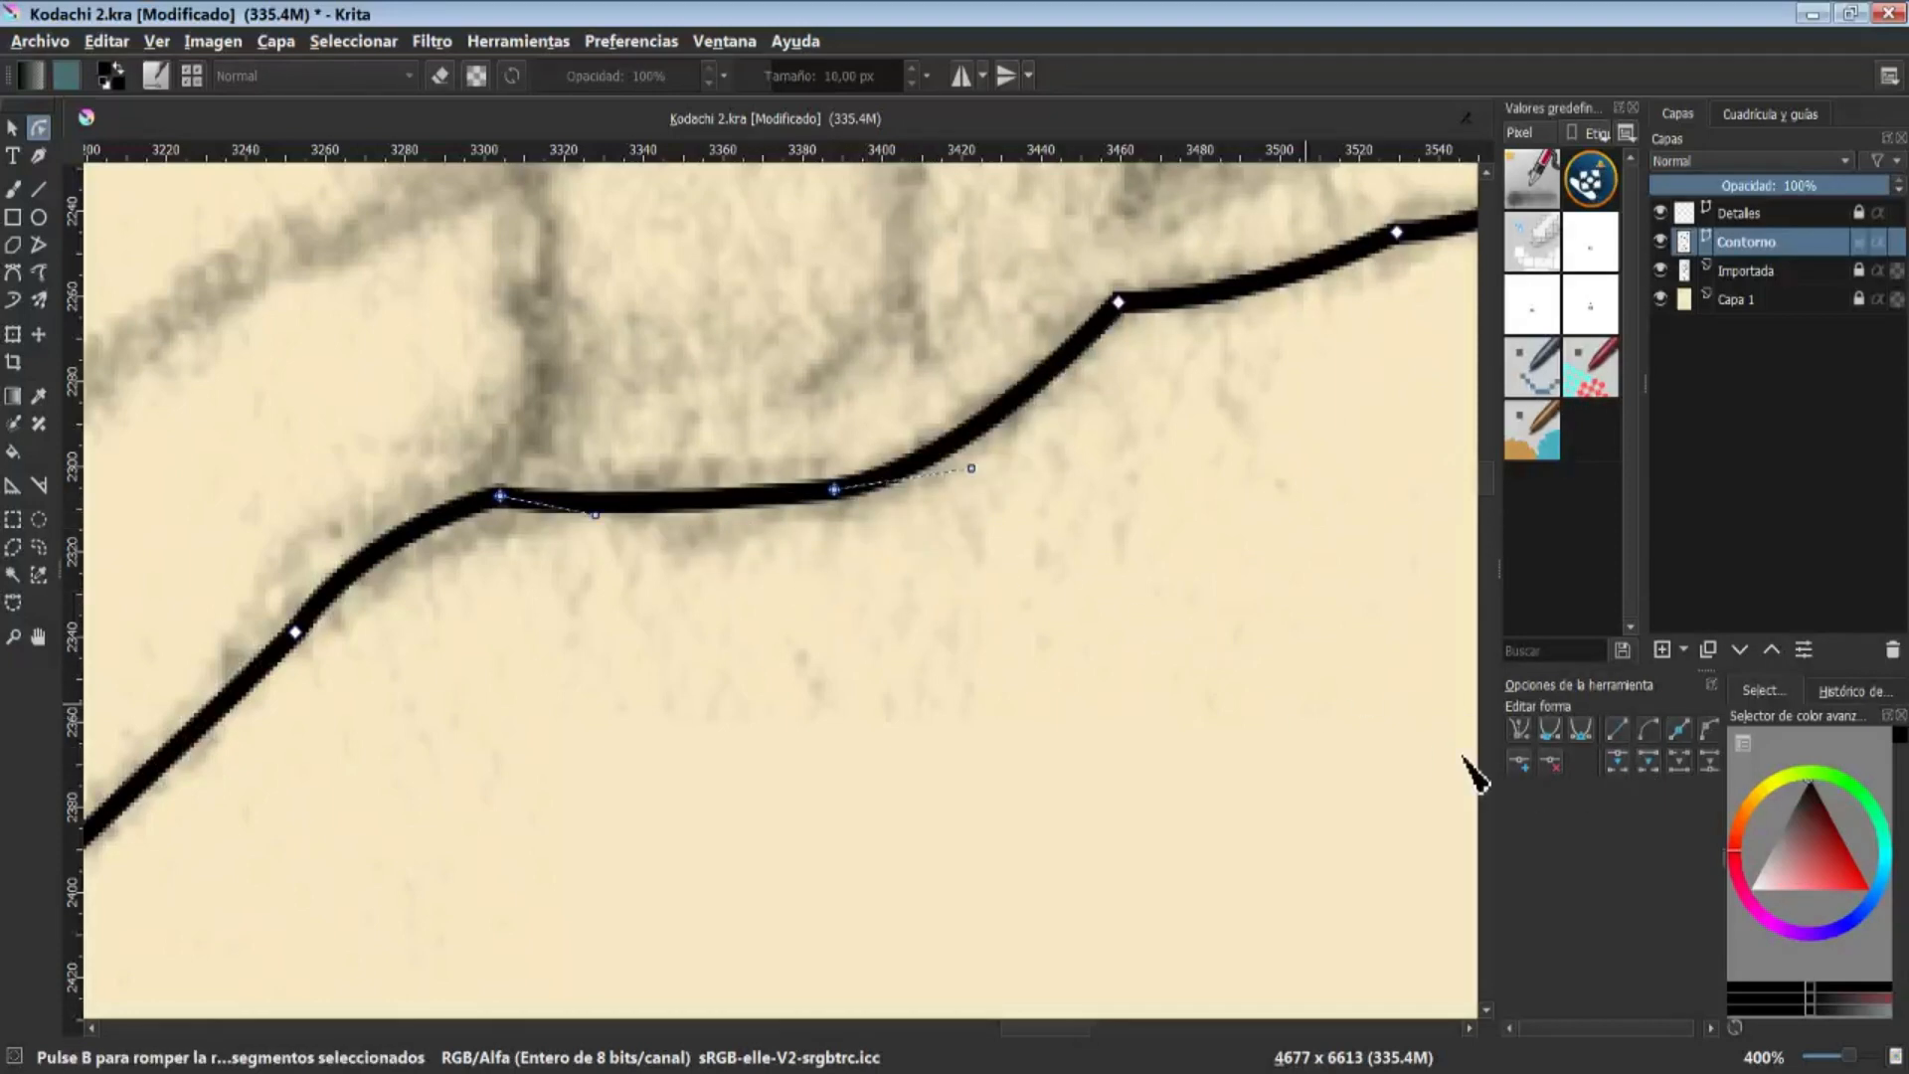
left_click(1643, 761)
key("ctrl+z")
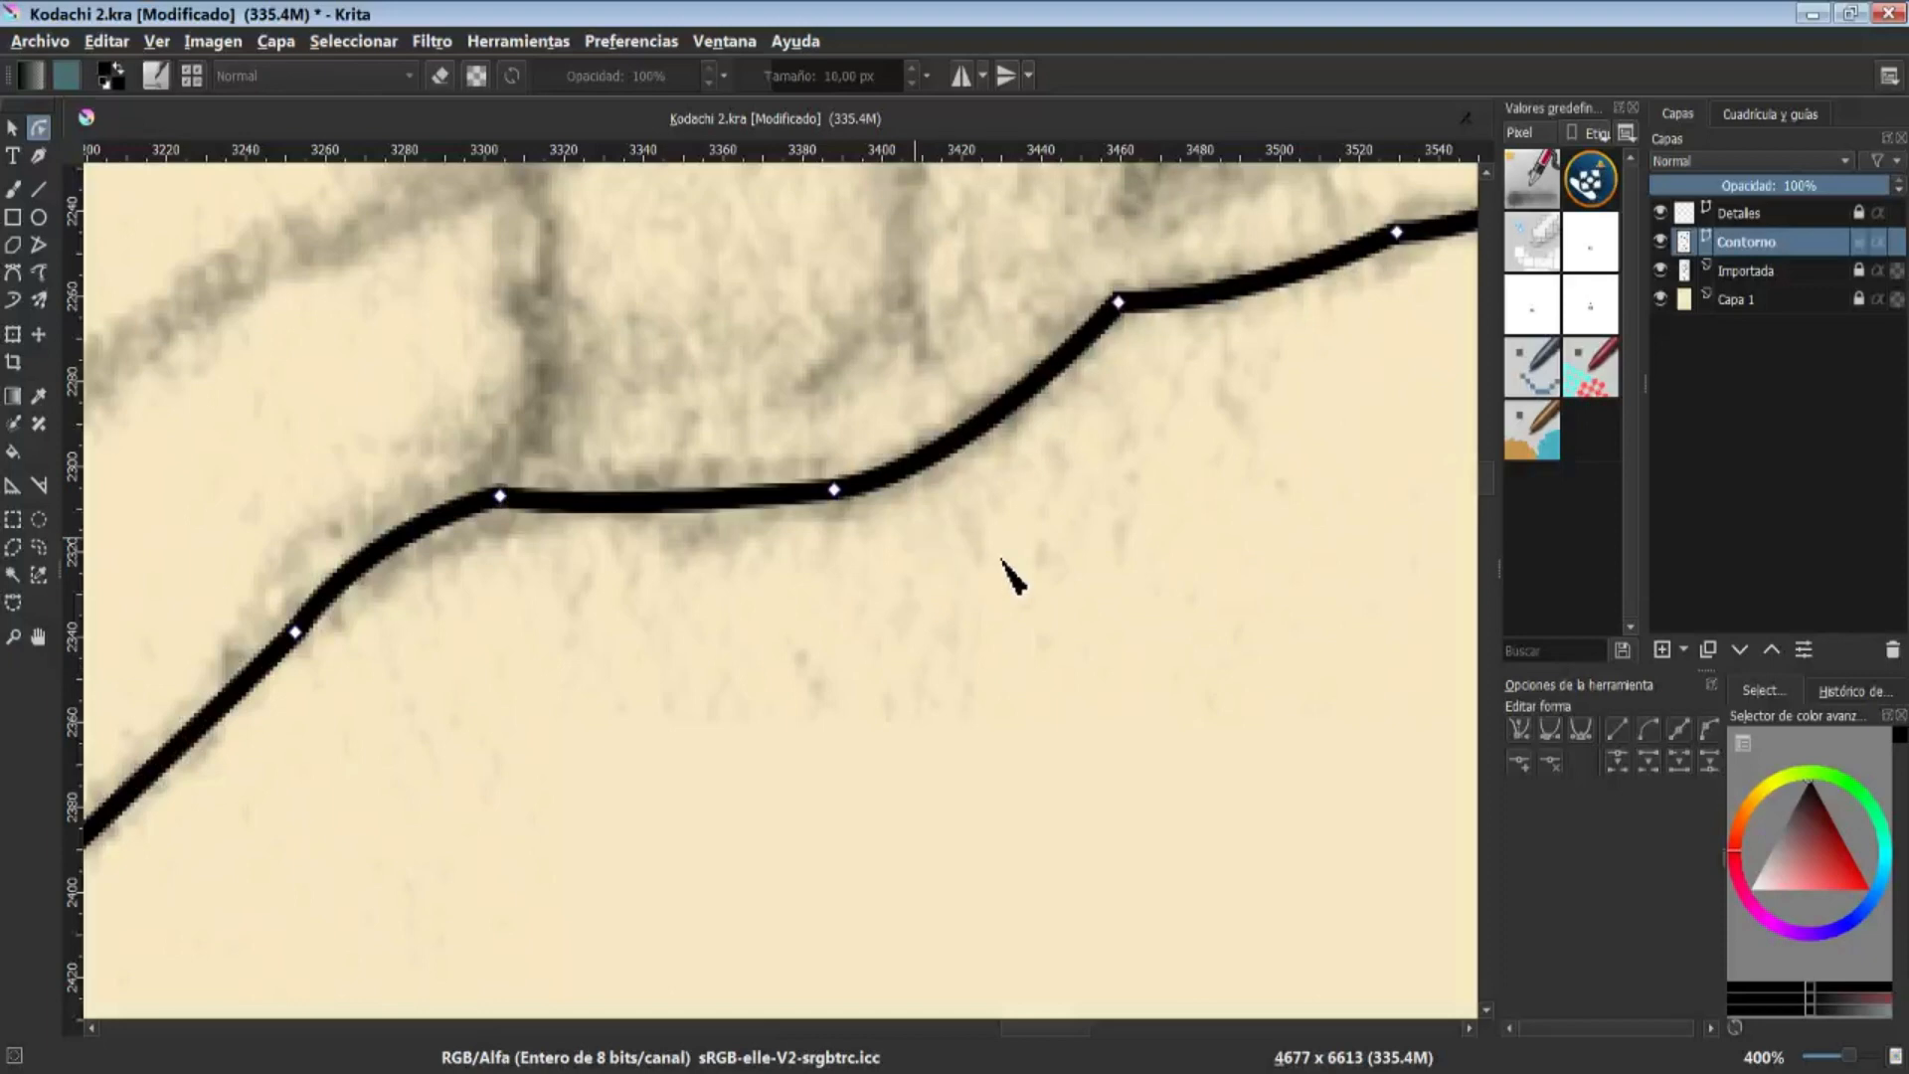
left_click(686, 494)
left_click(1656, 765)
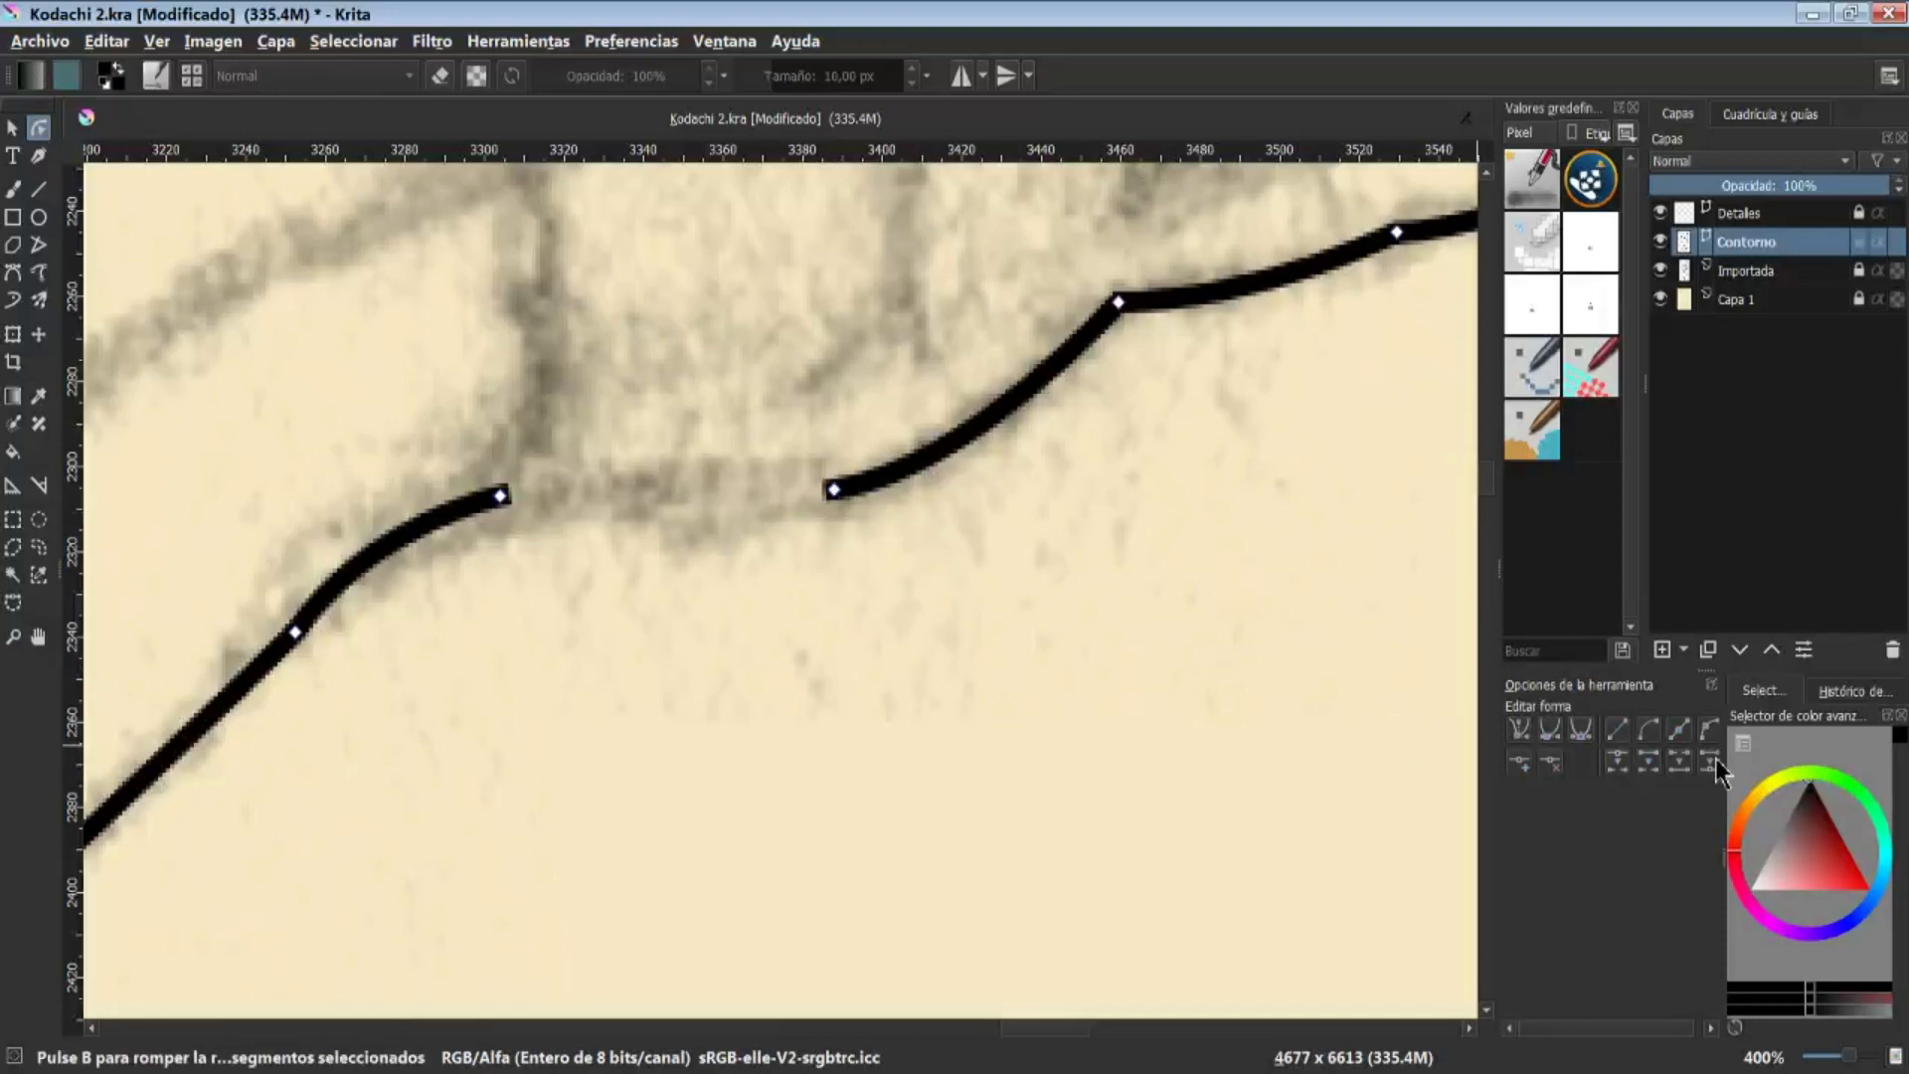
left_click_drag(491, 577, 939, 421)
left_click(1709, 761)
key("ctrl+z")
key("ctrl+z")
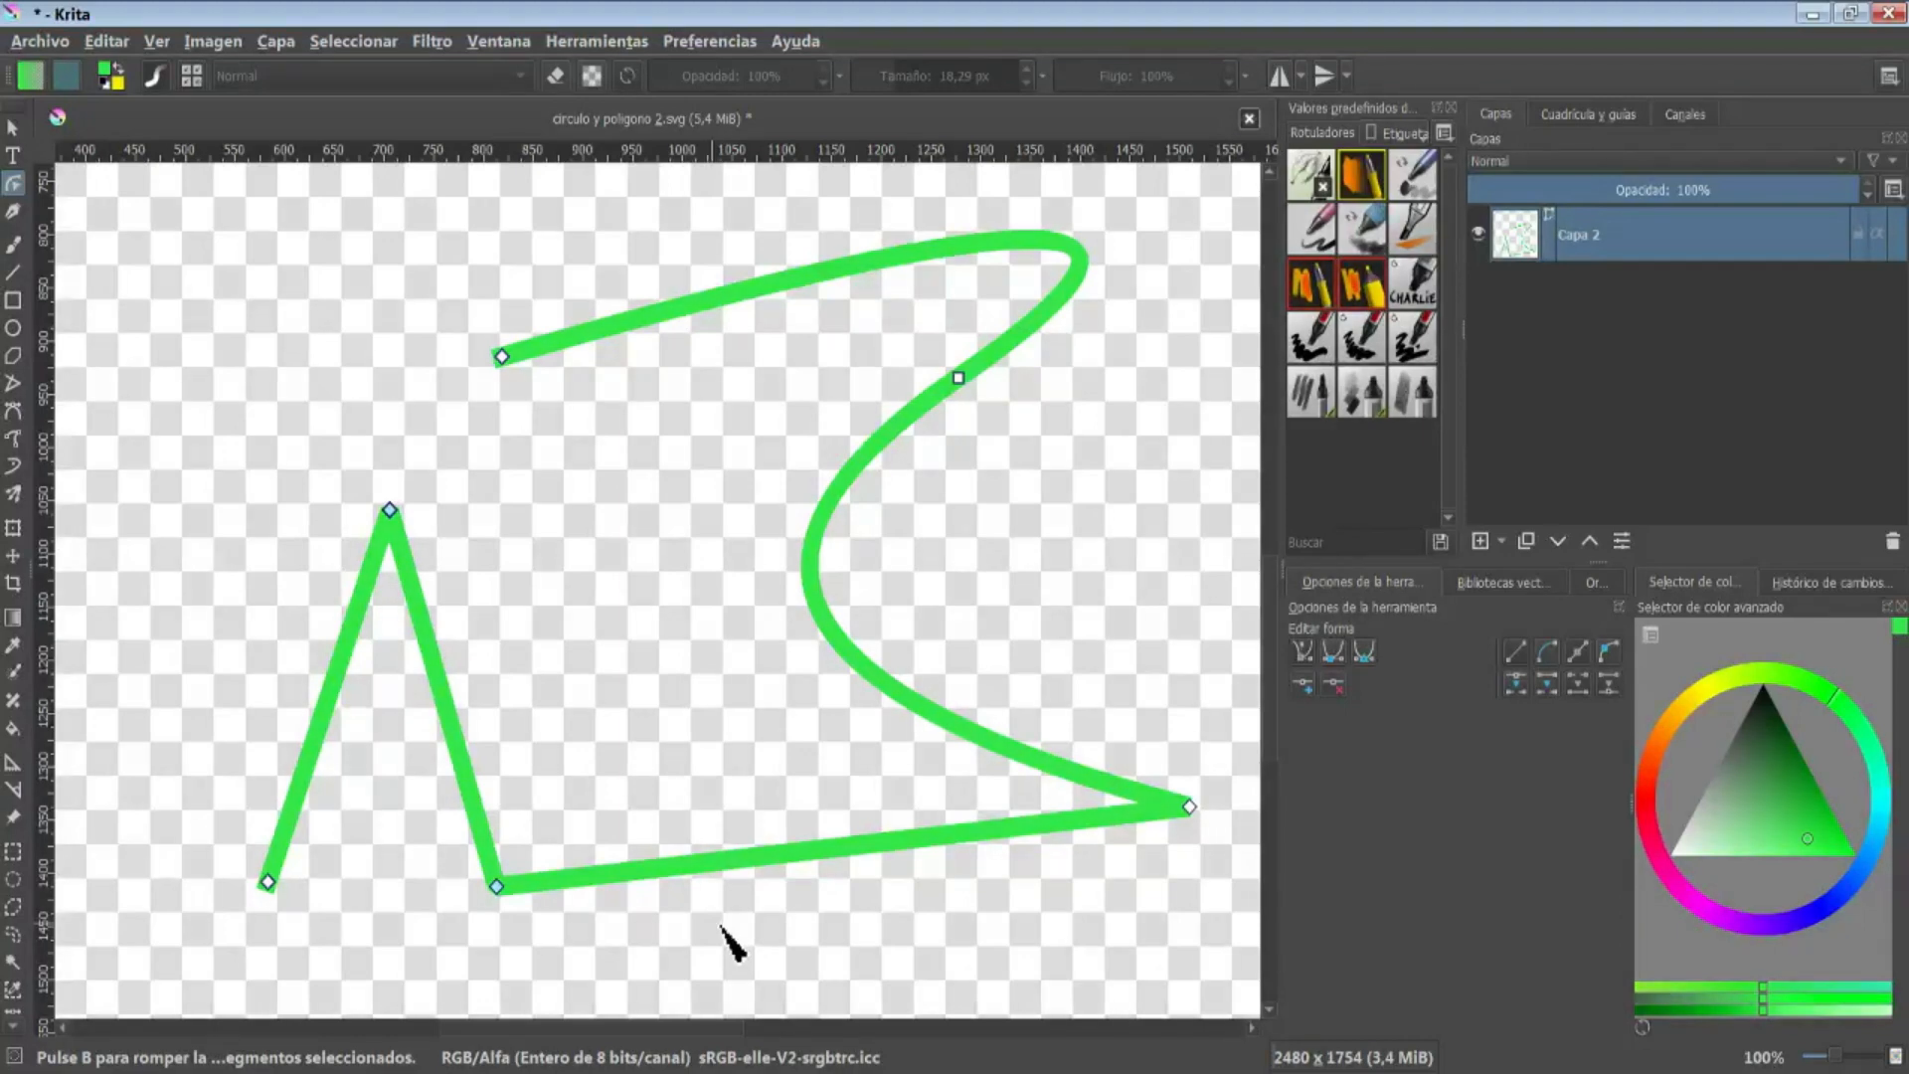
In circulo y poligono 2.svg, examine the open end node and the symmetric curve node of the green path
left_click(504, 477)
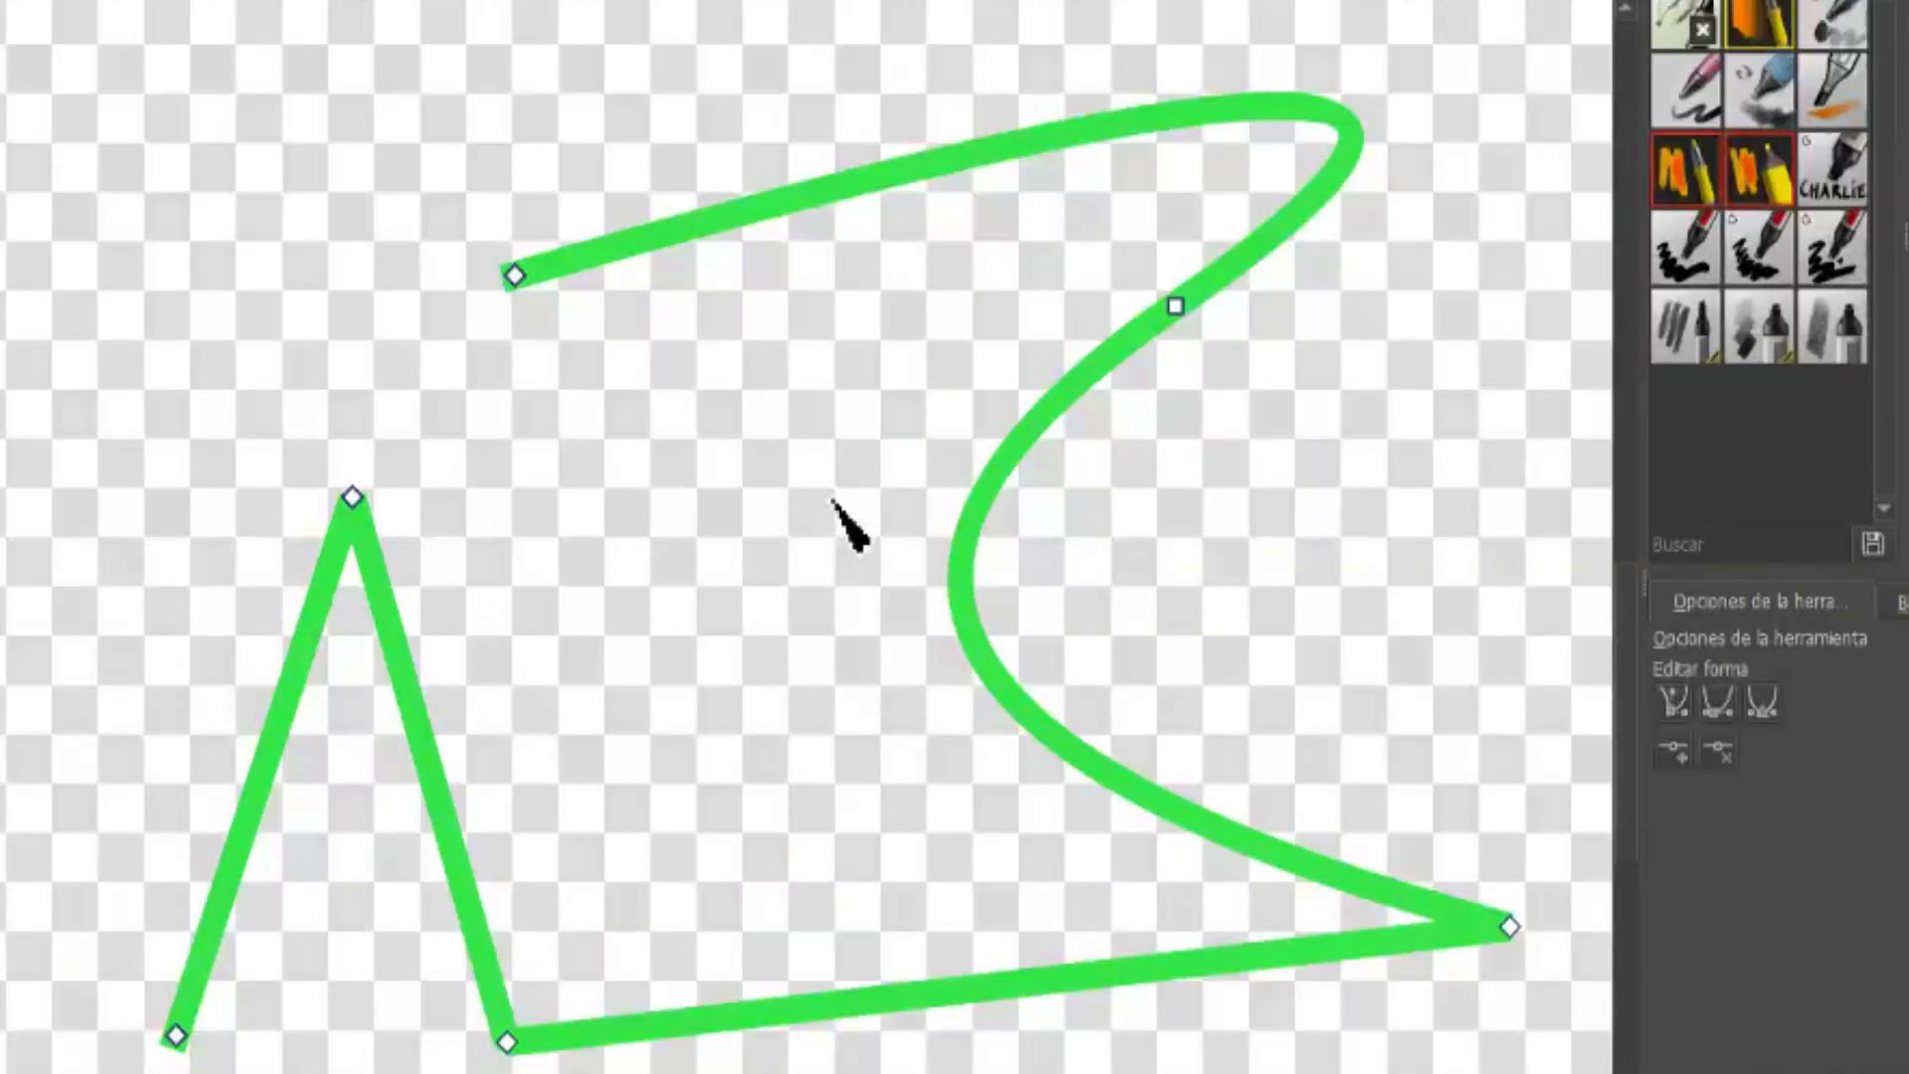
left_click(504, 358)
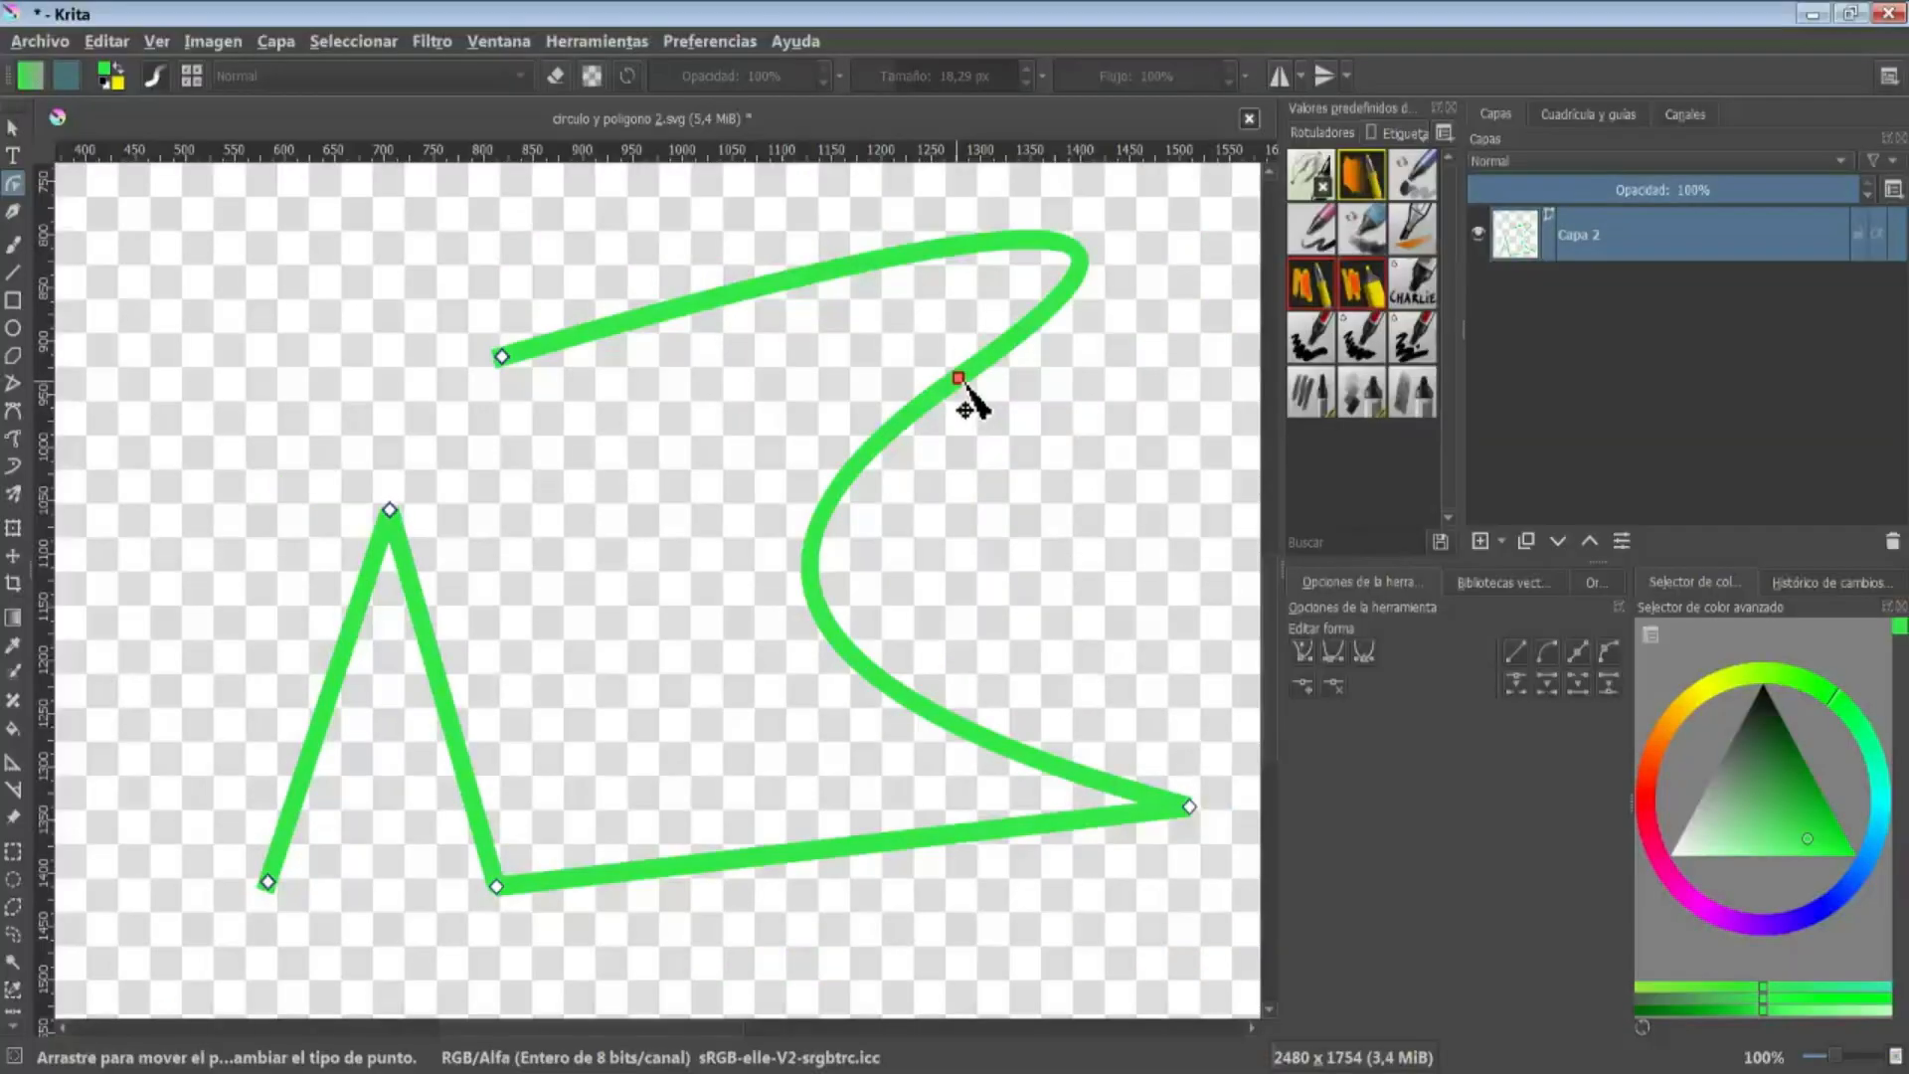
left_click(959, 380)
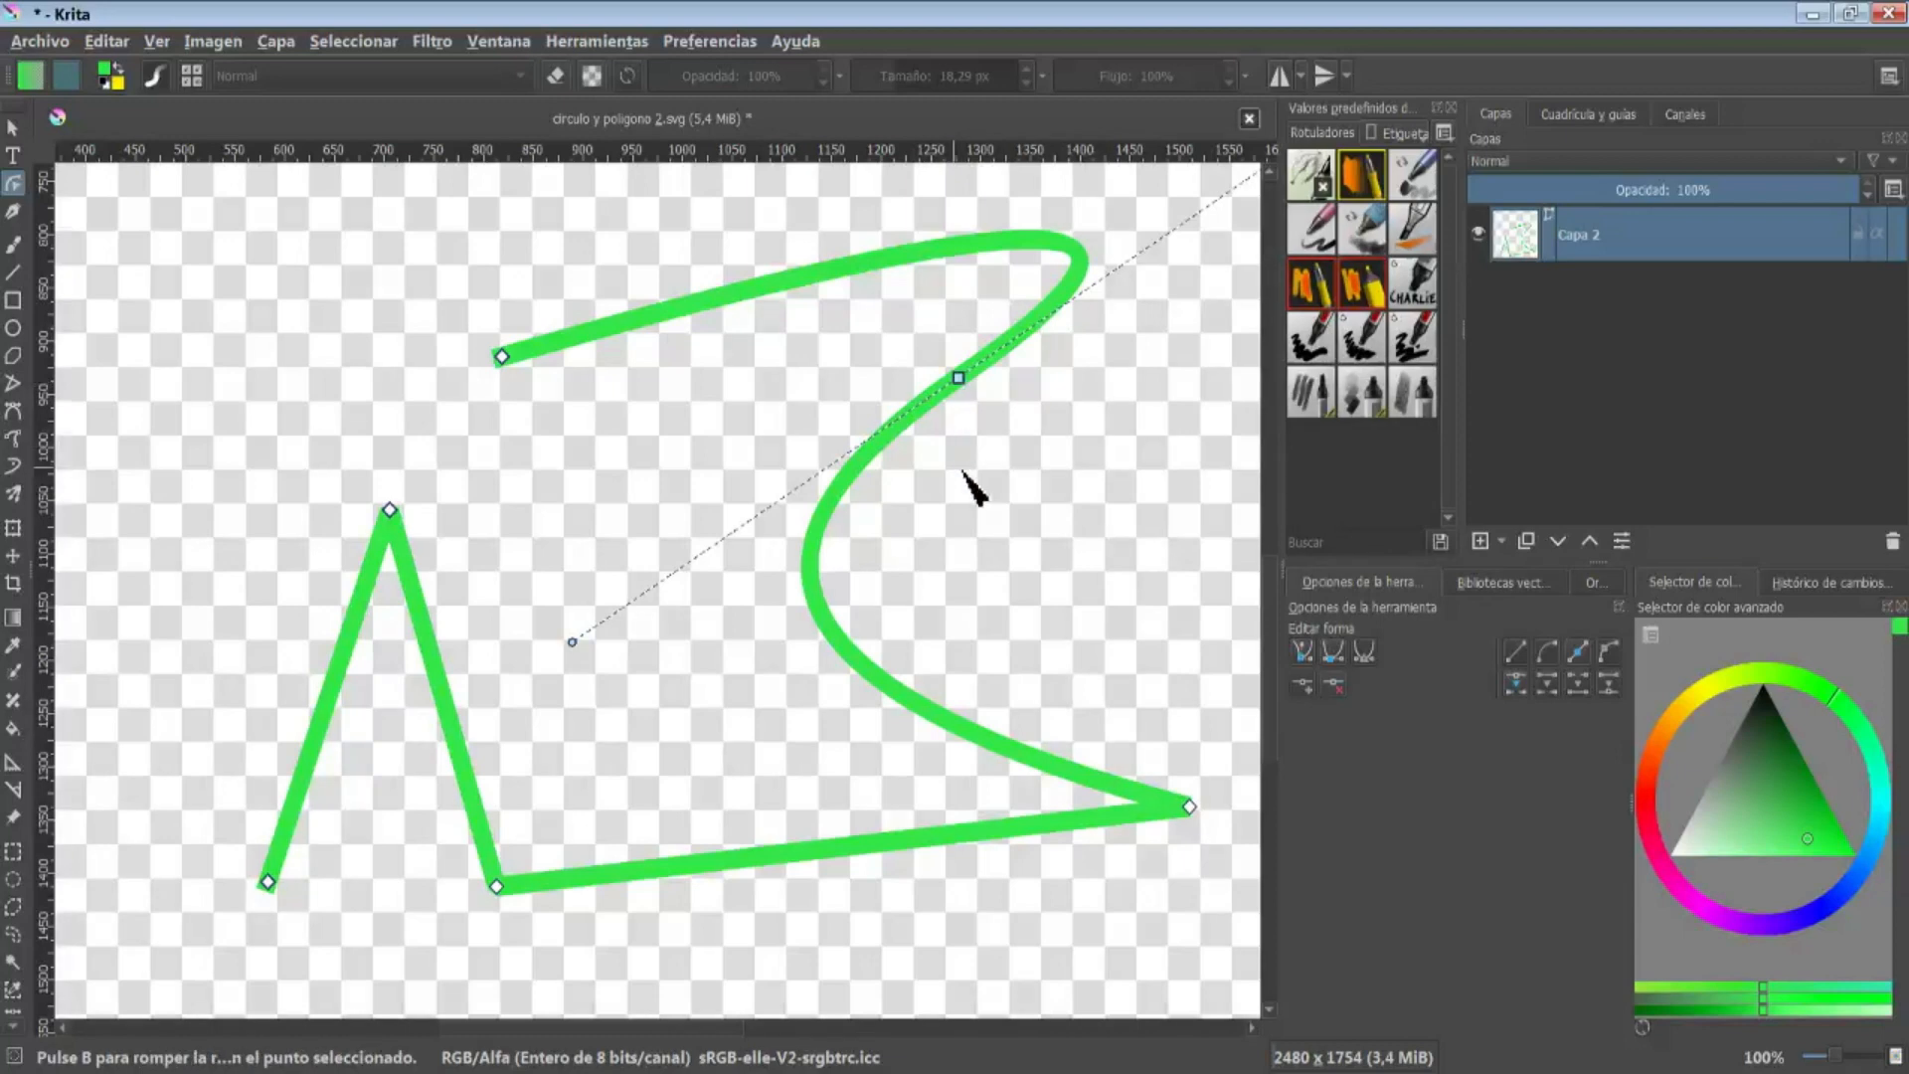
left_click_drag(1171, 295, 1044, 381)
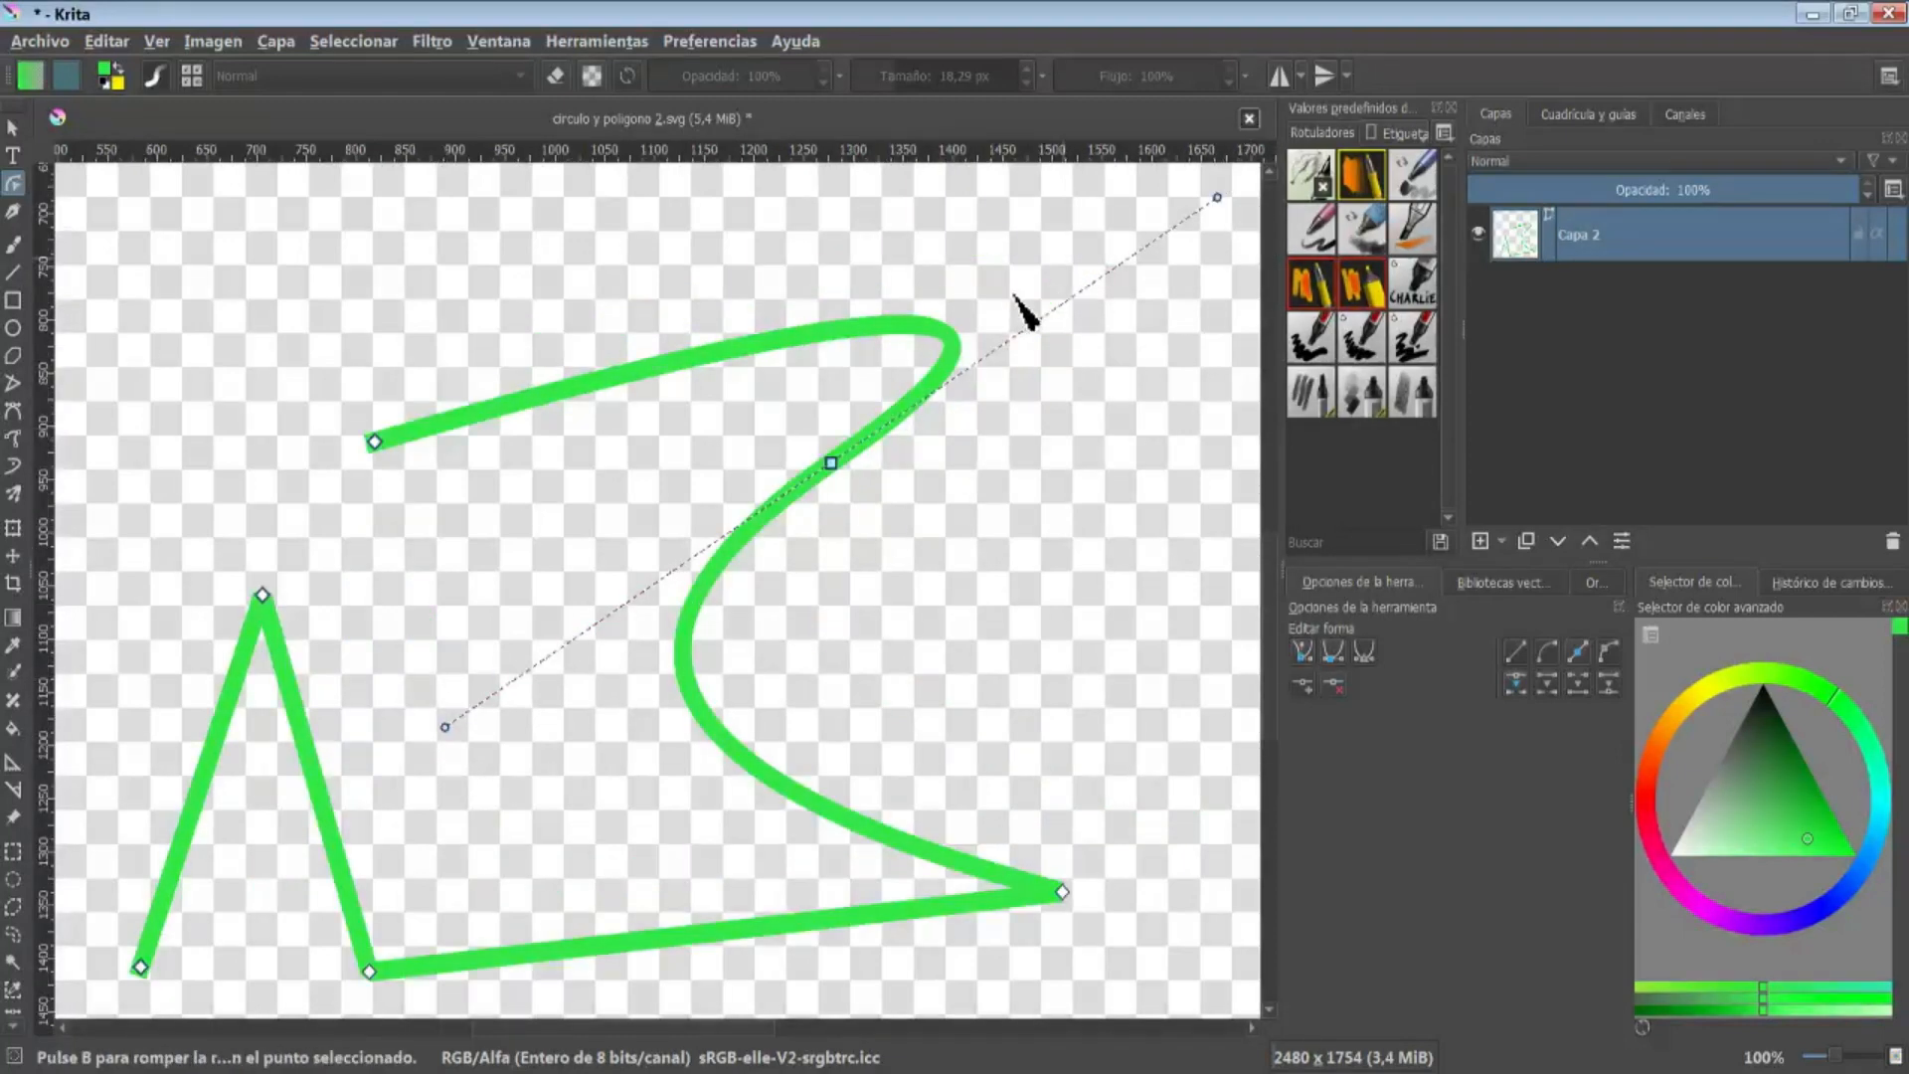
Select the green path's peak node together with the nearby open end node and move both slightly down
left_click(261, 594)
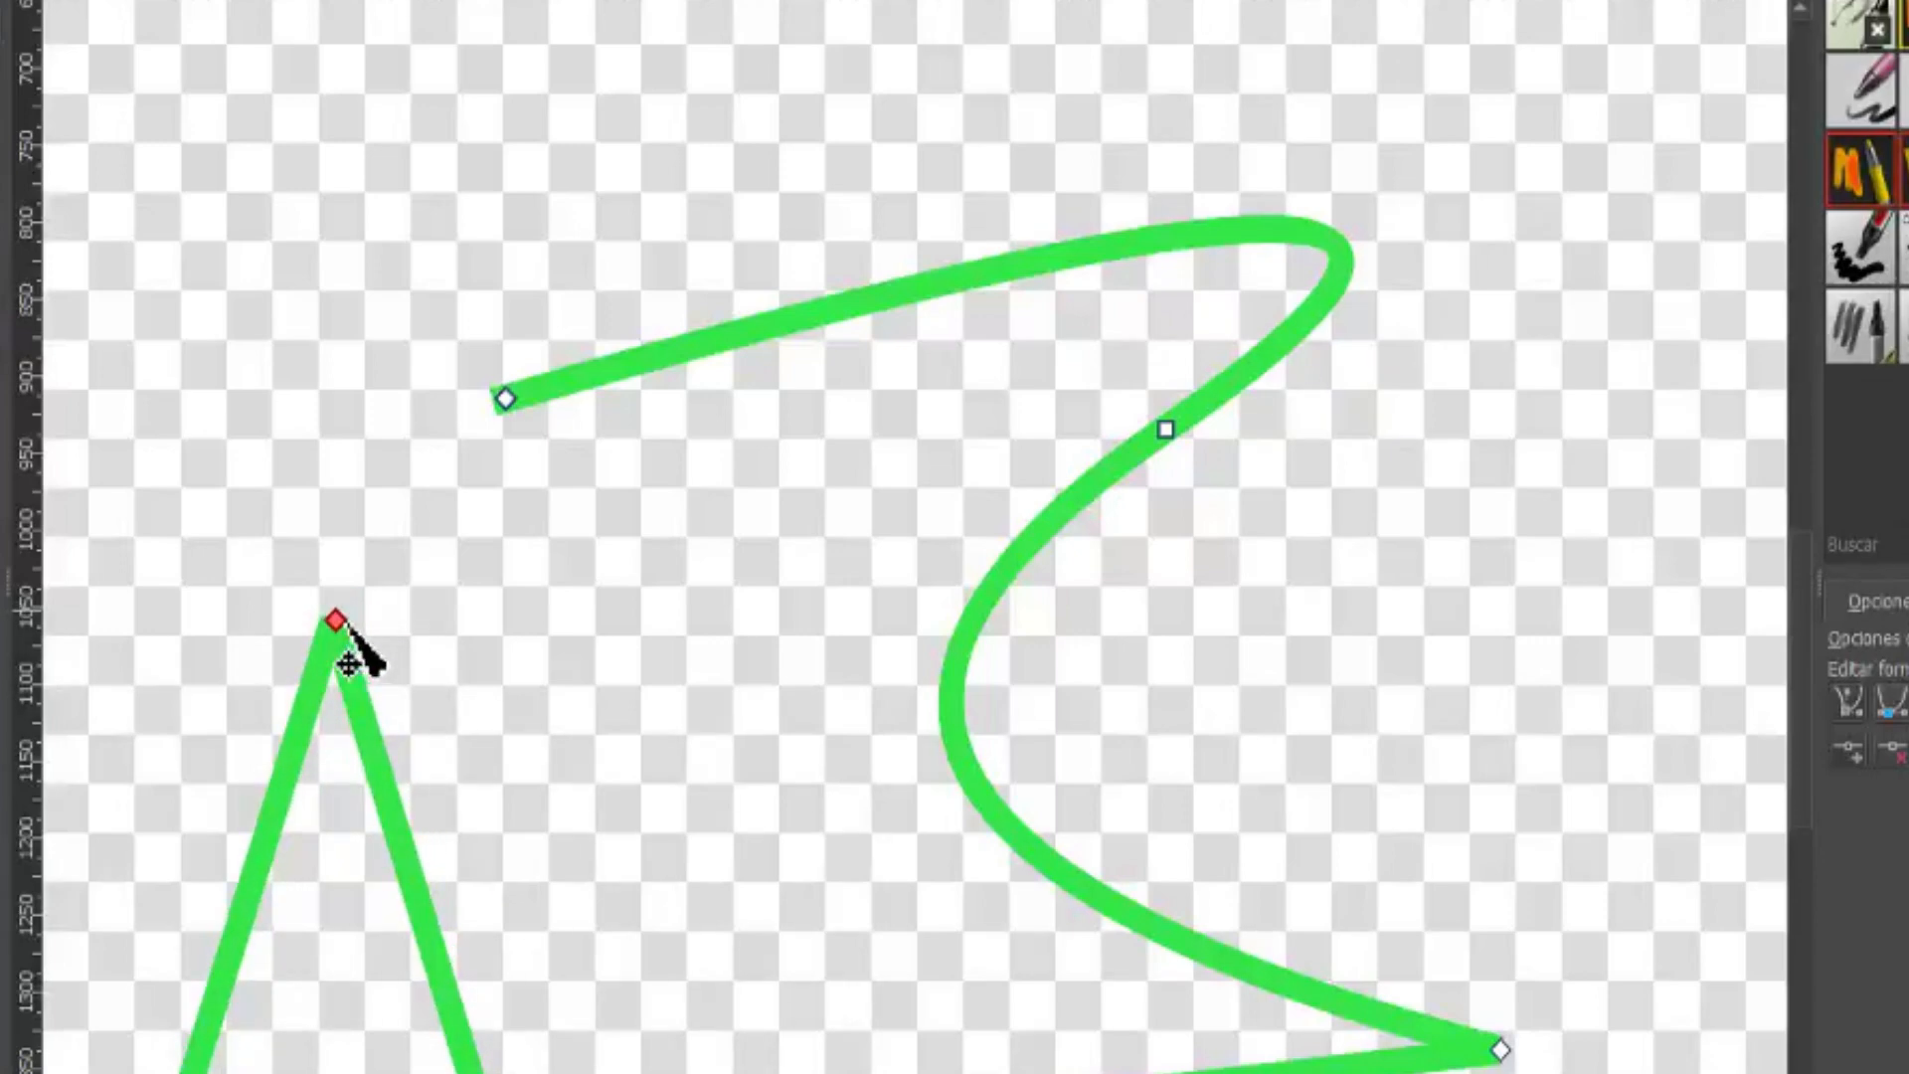
left_click_drag(266, 277, 616, 755)
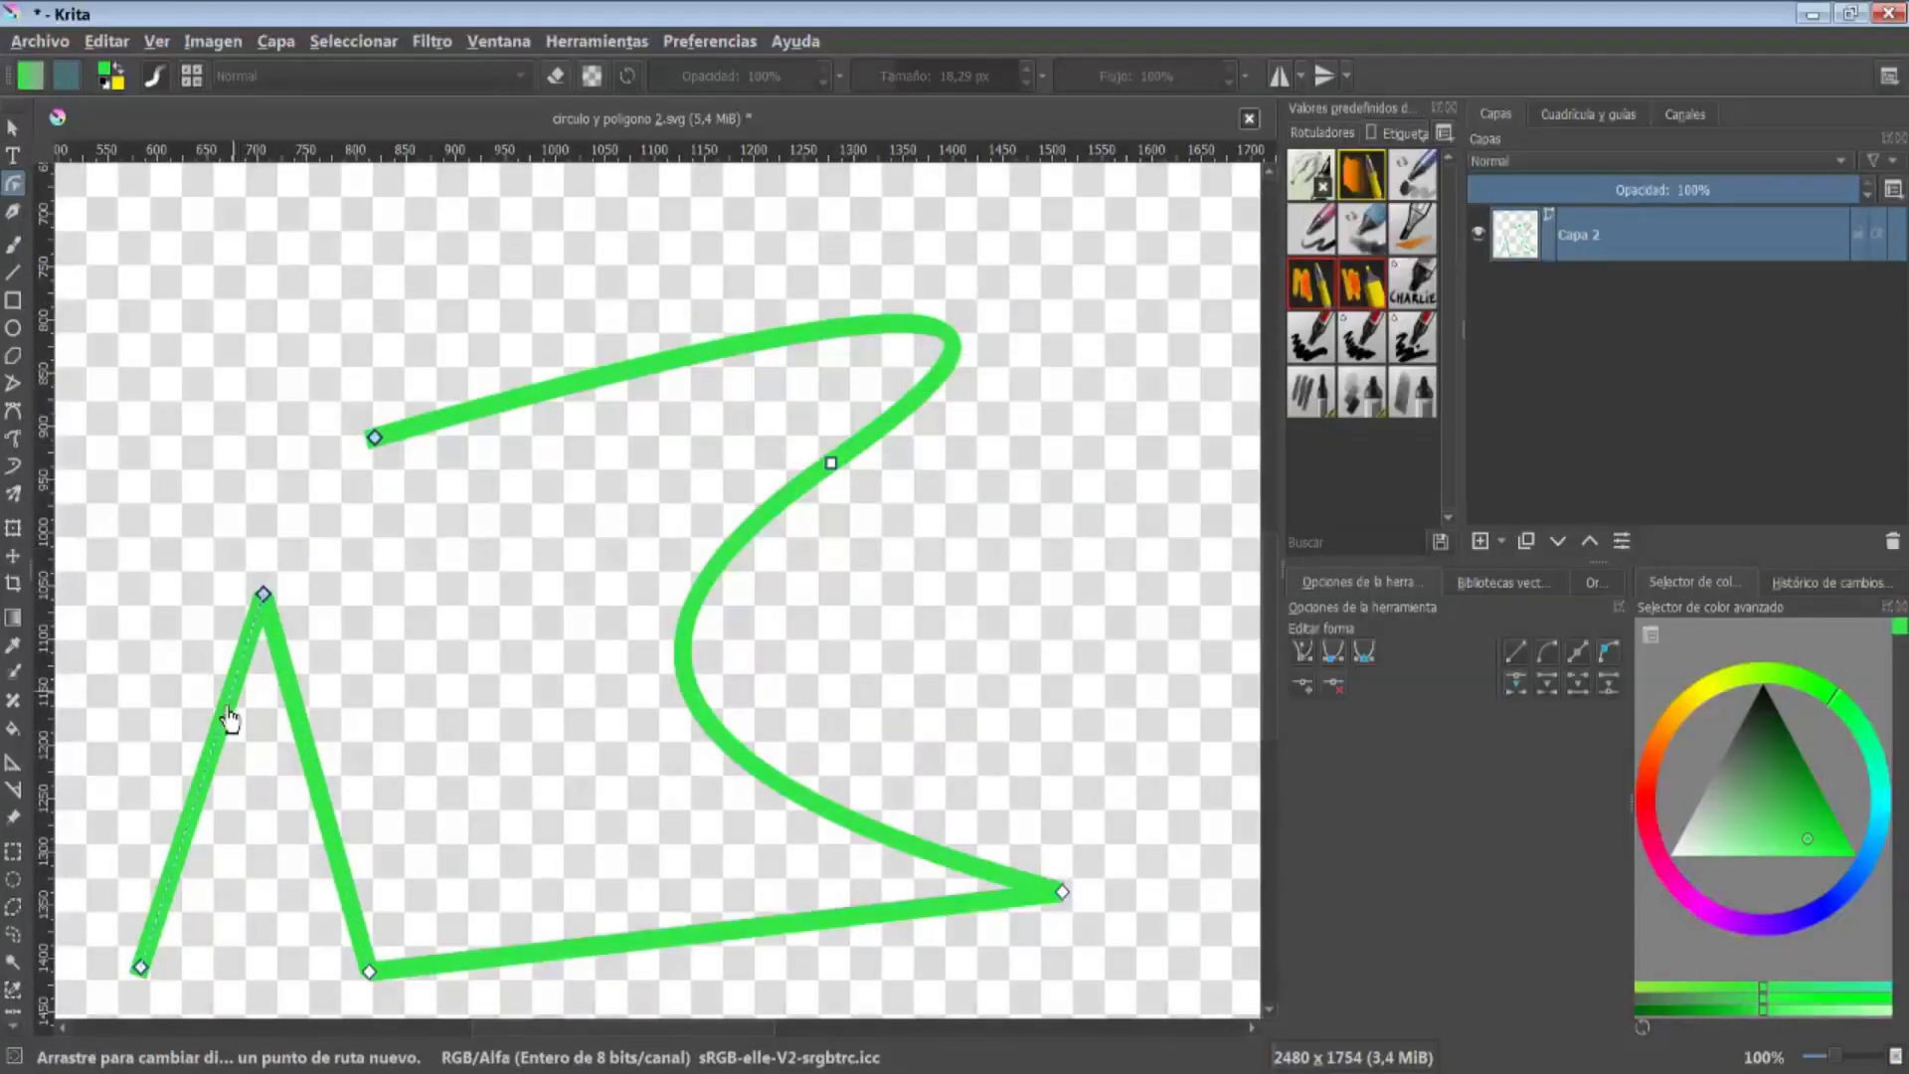
left_click_drag(265, 602, 298, 686)
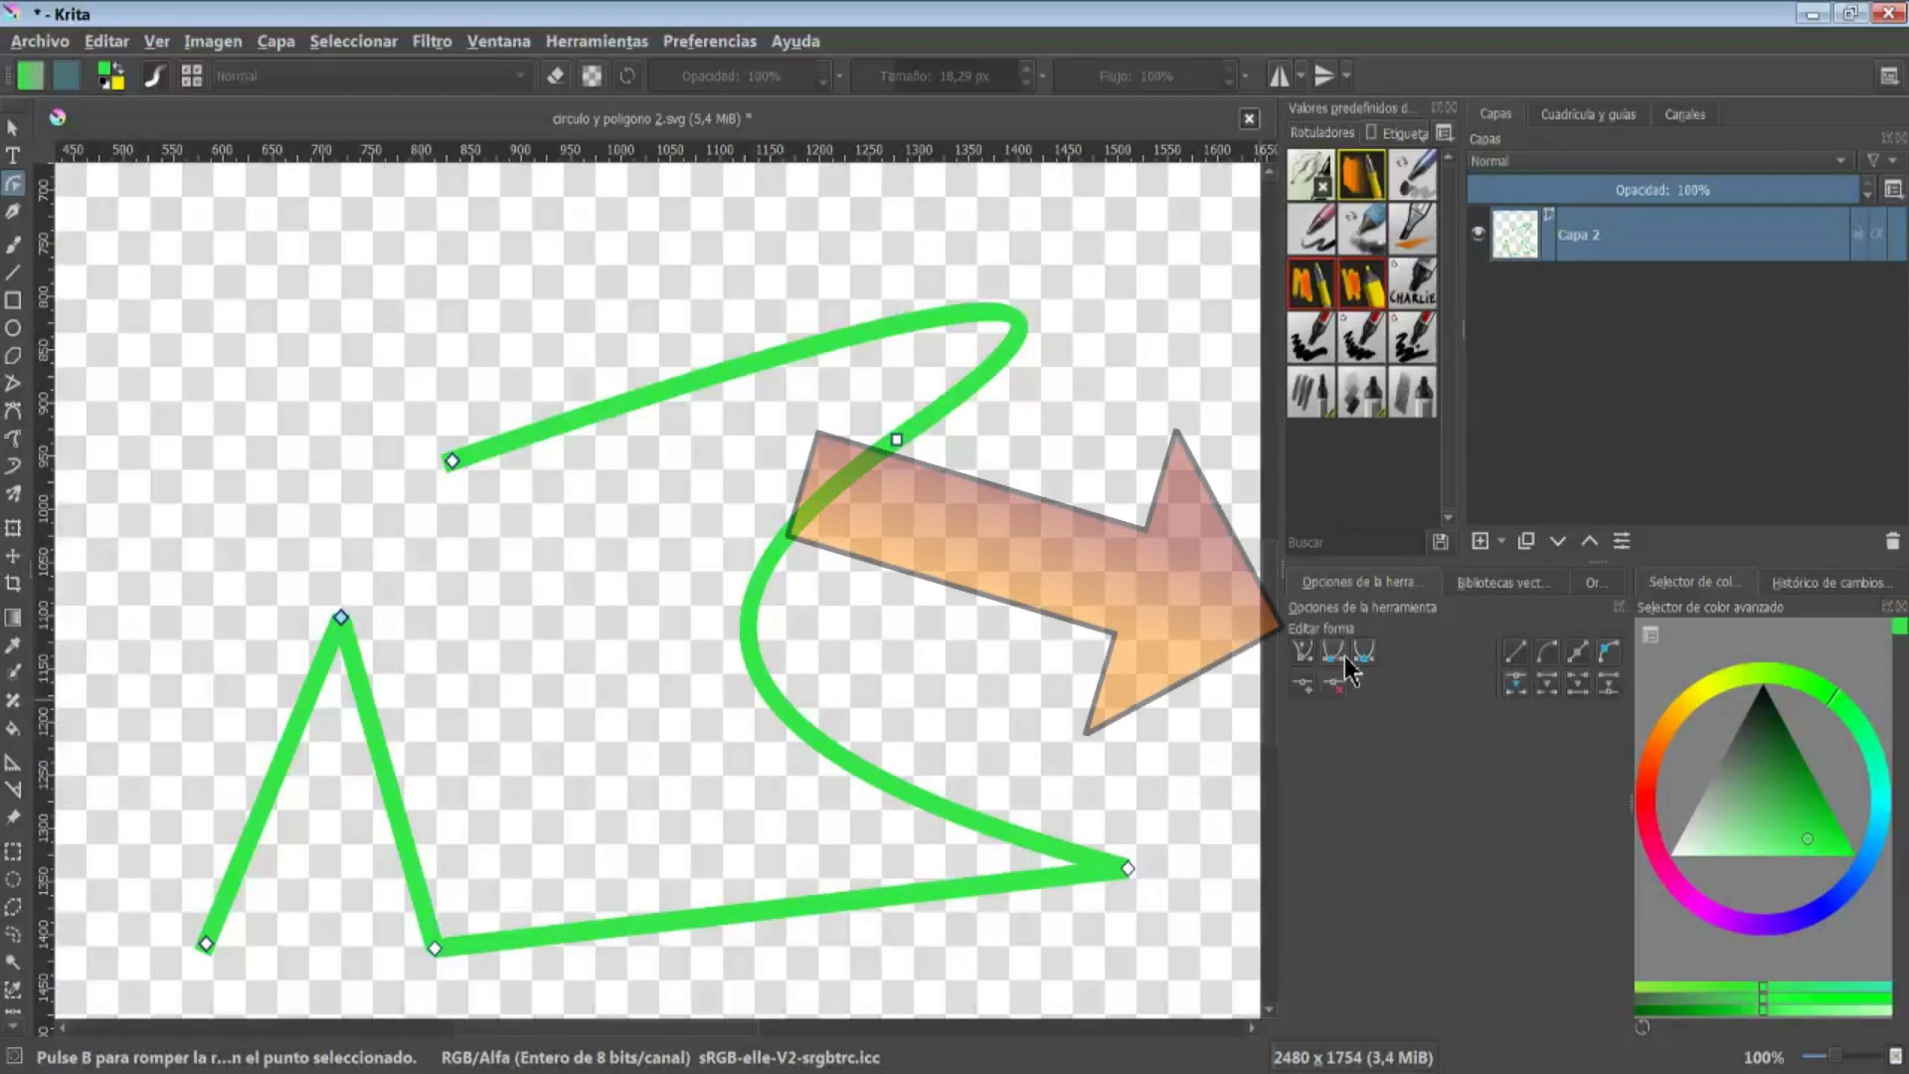
Convert the green path's peak node to a curve point and pull its two handles up and outward into a double hump
left_click(1606, 664)
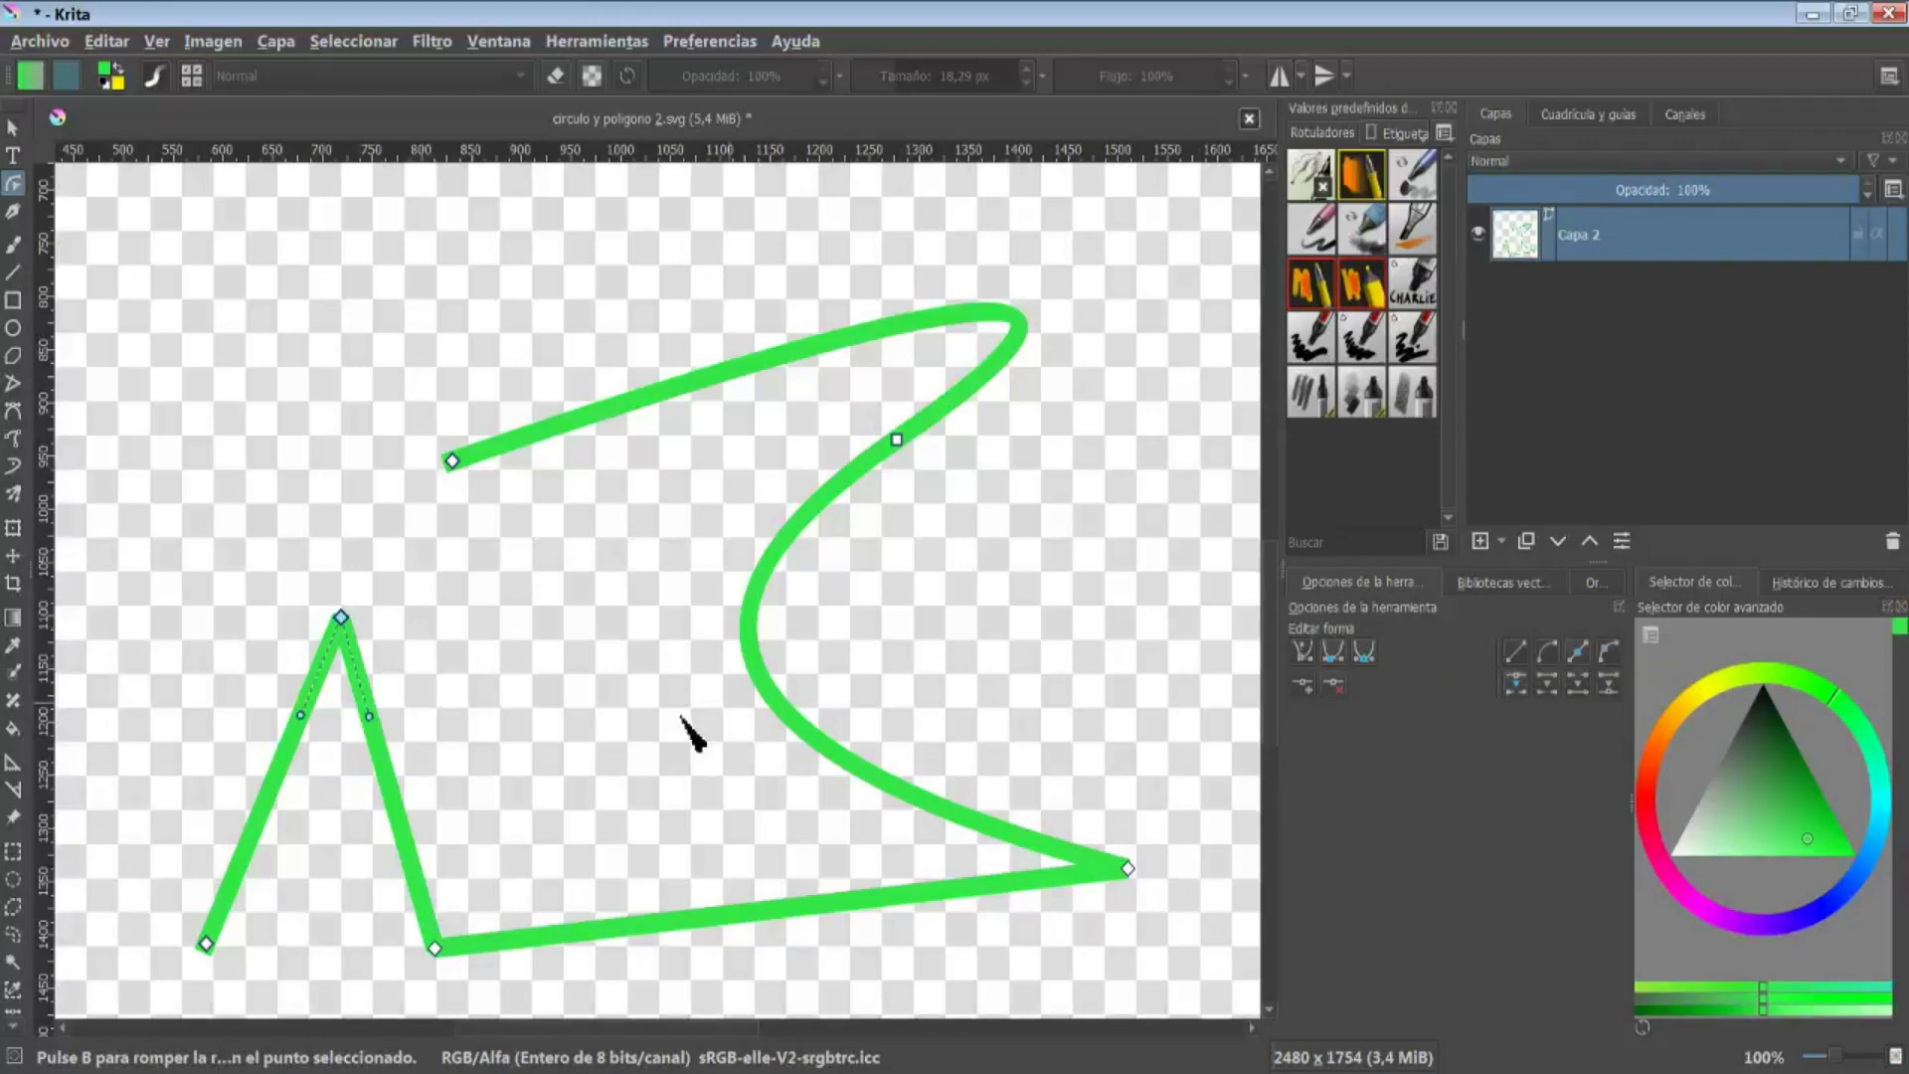
left_click_drag(382, 728, 478, 682)
left_click_drag(283, 713, 189, 443)
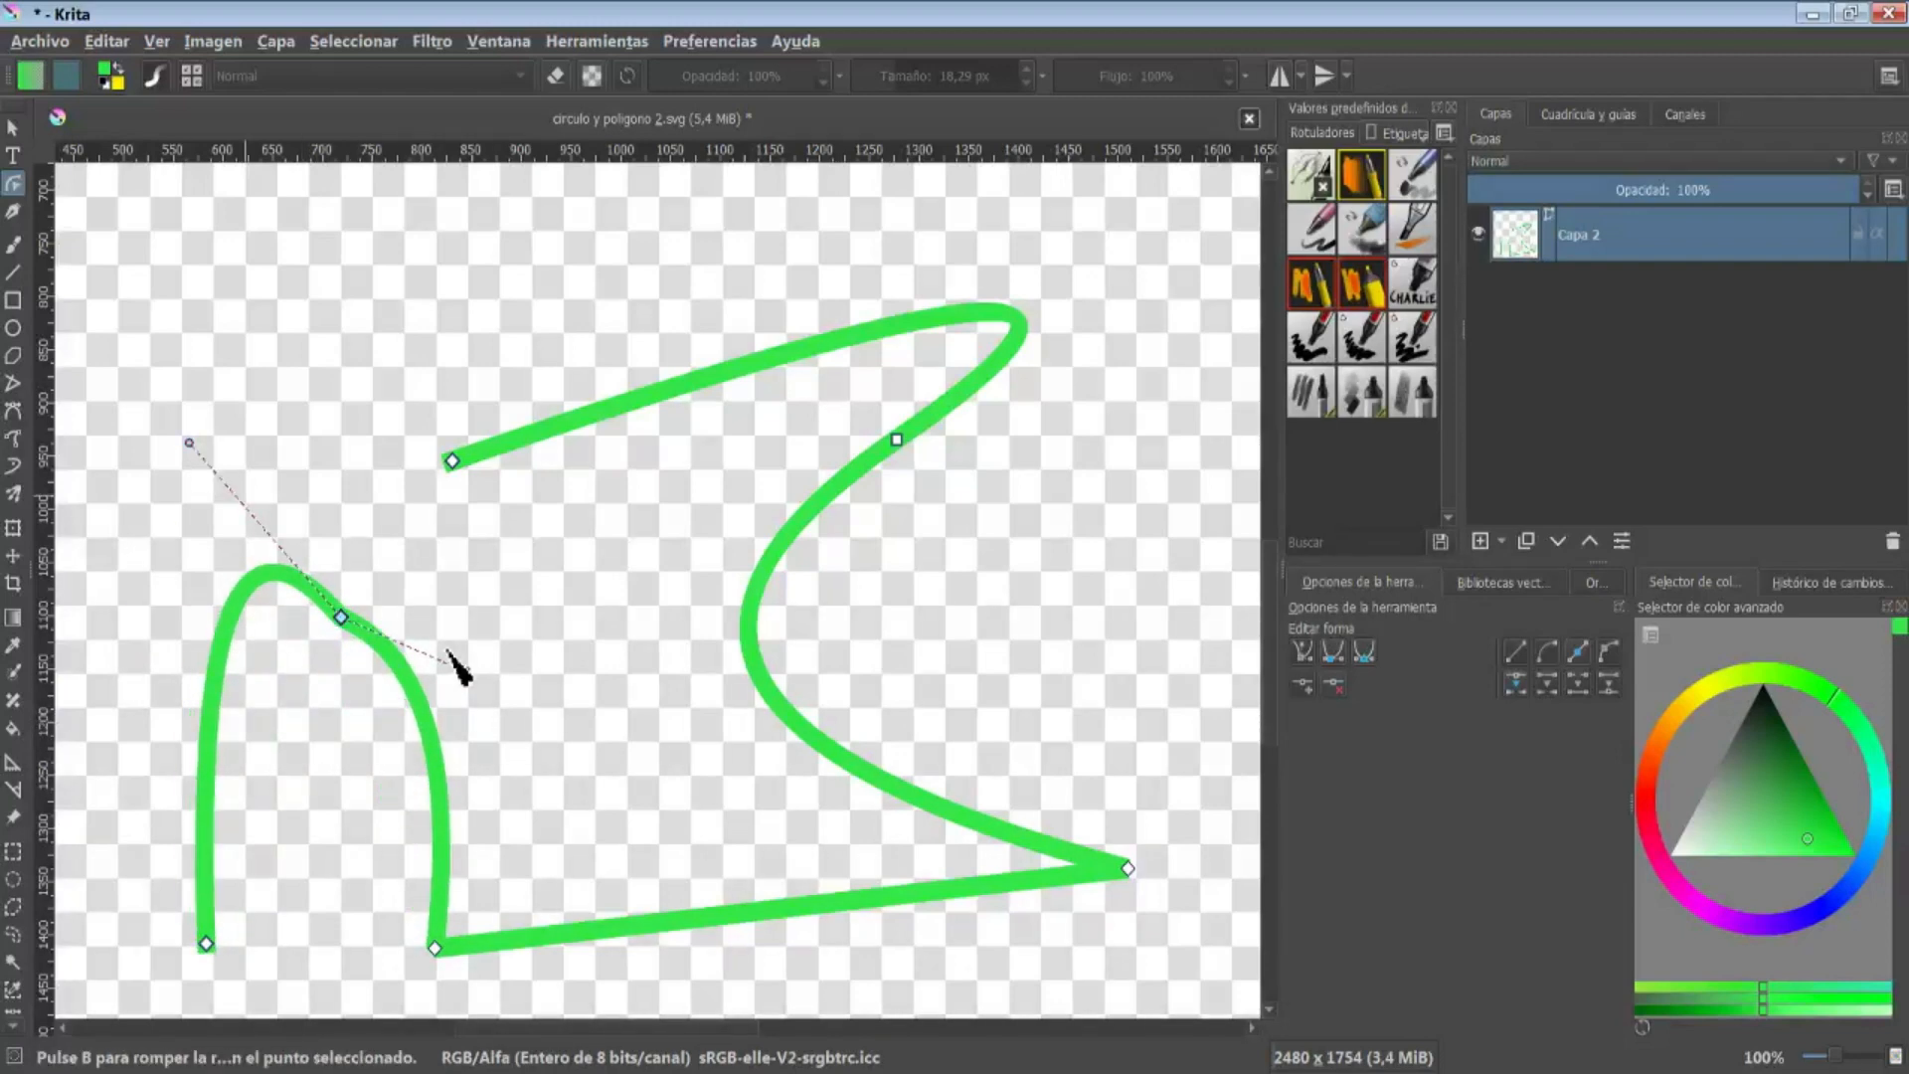
left_click_drag(466, 672, 494, 493)
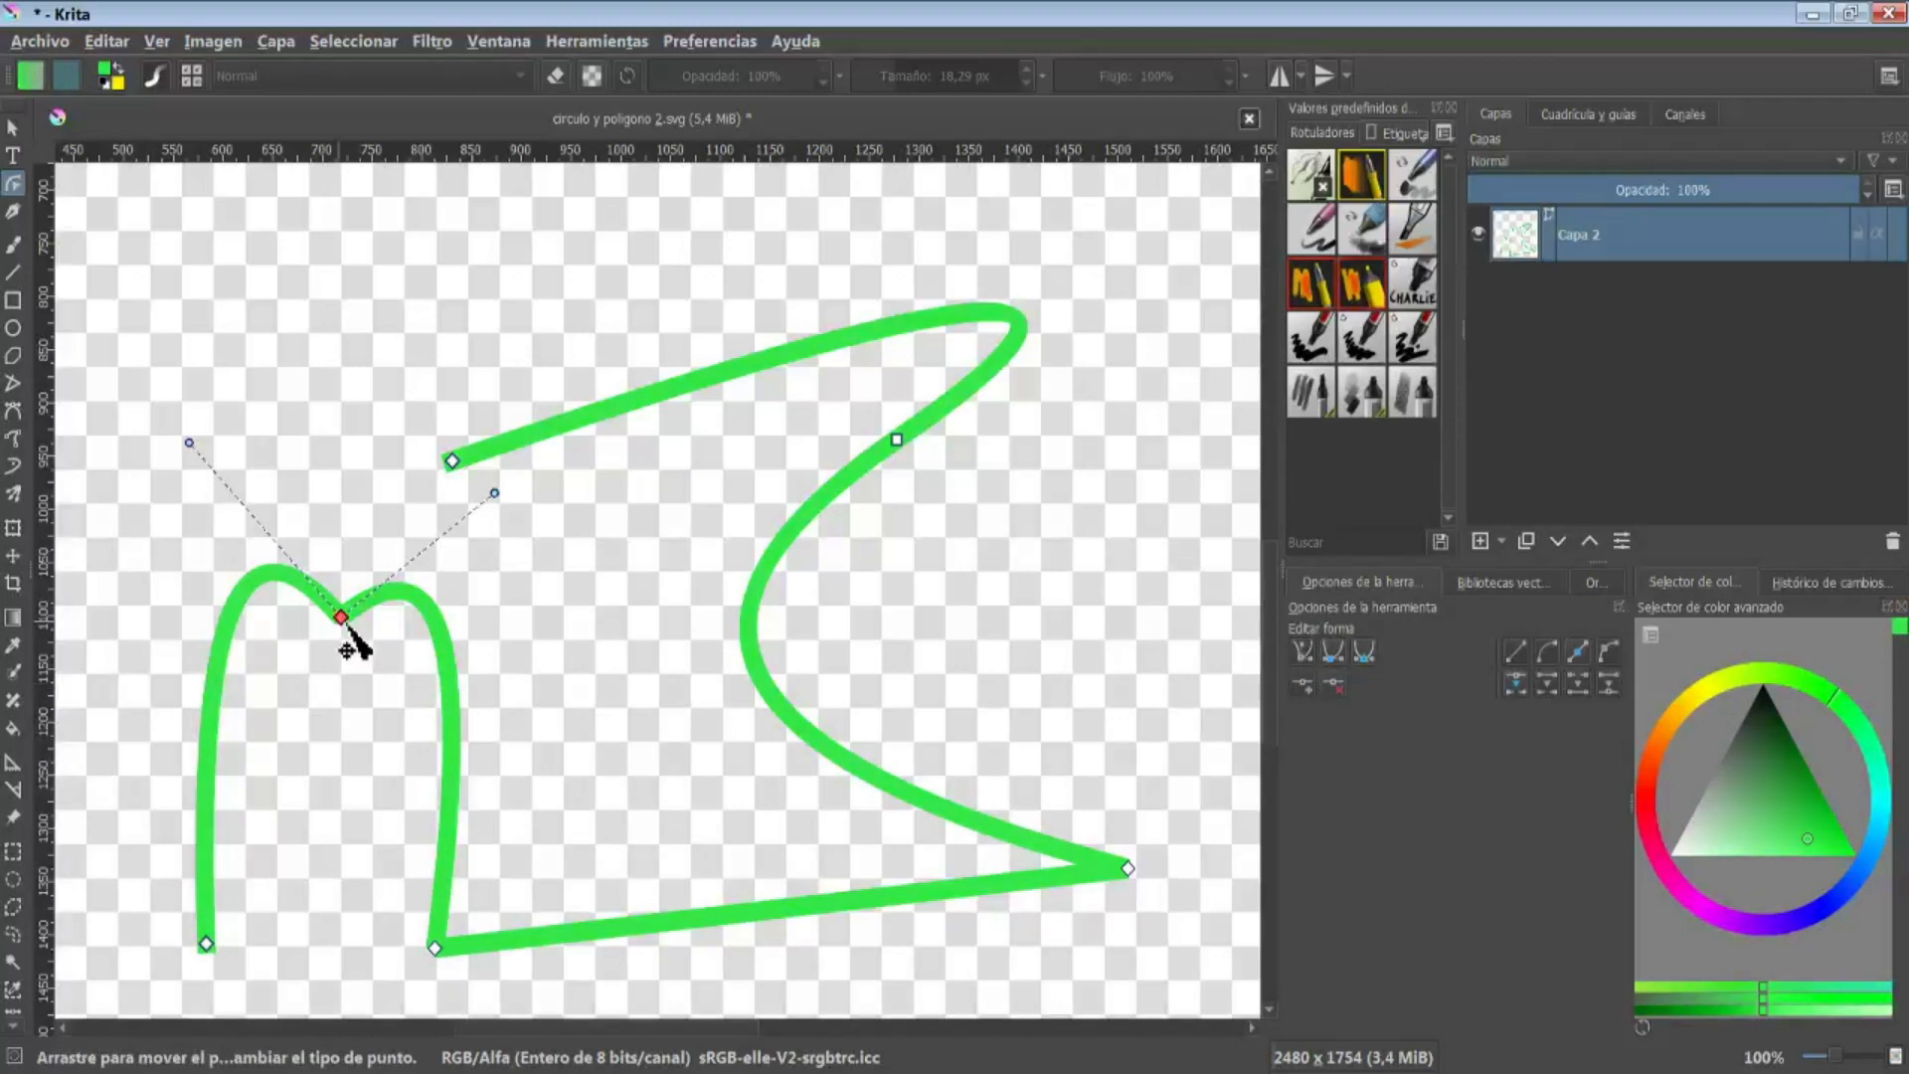
Switch the green path's peak node from a corner point to a smooth point, and advance it to the next node type
key("ctrl")
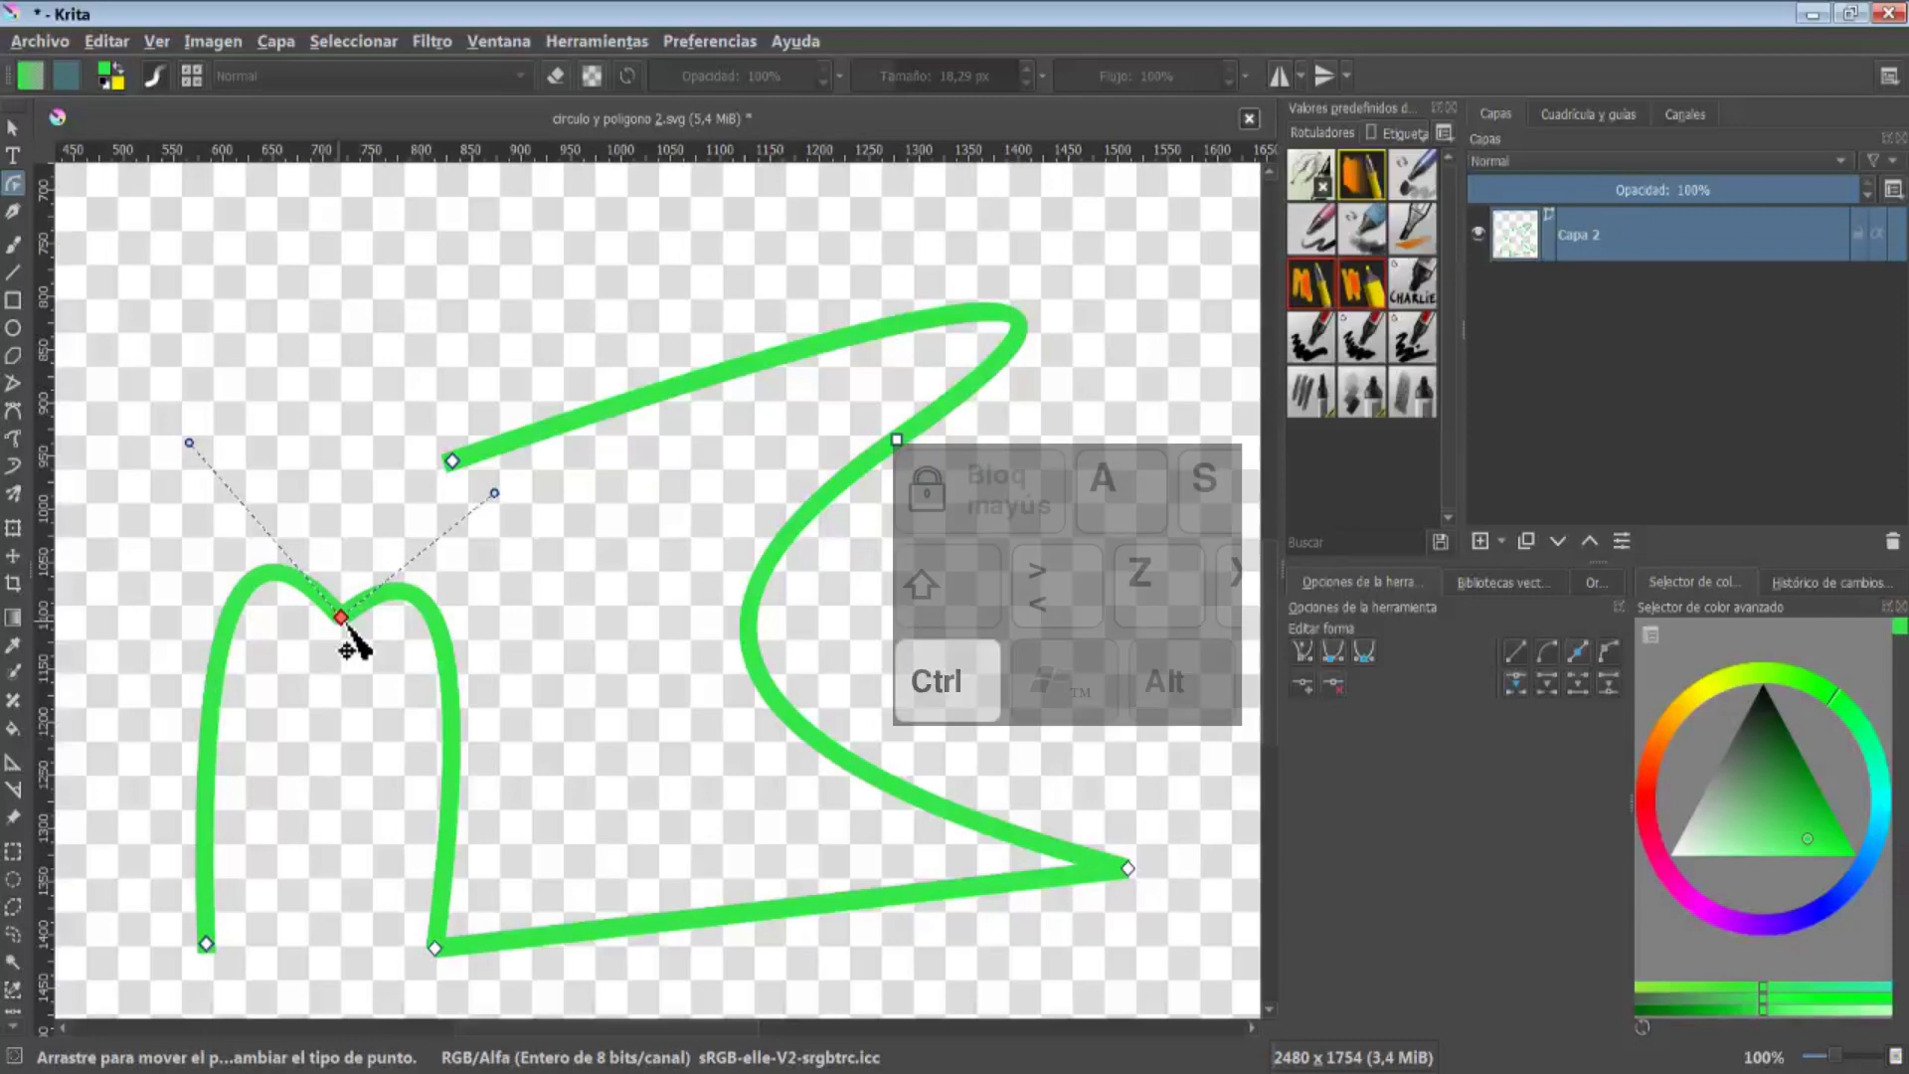
left_click(341, 619, "ctrl")
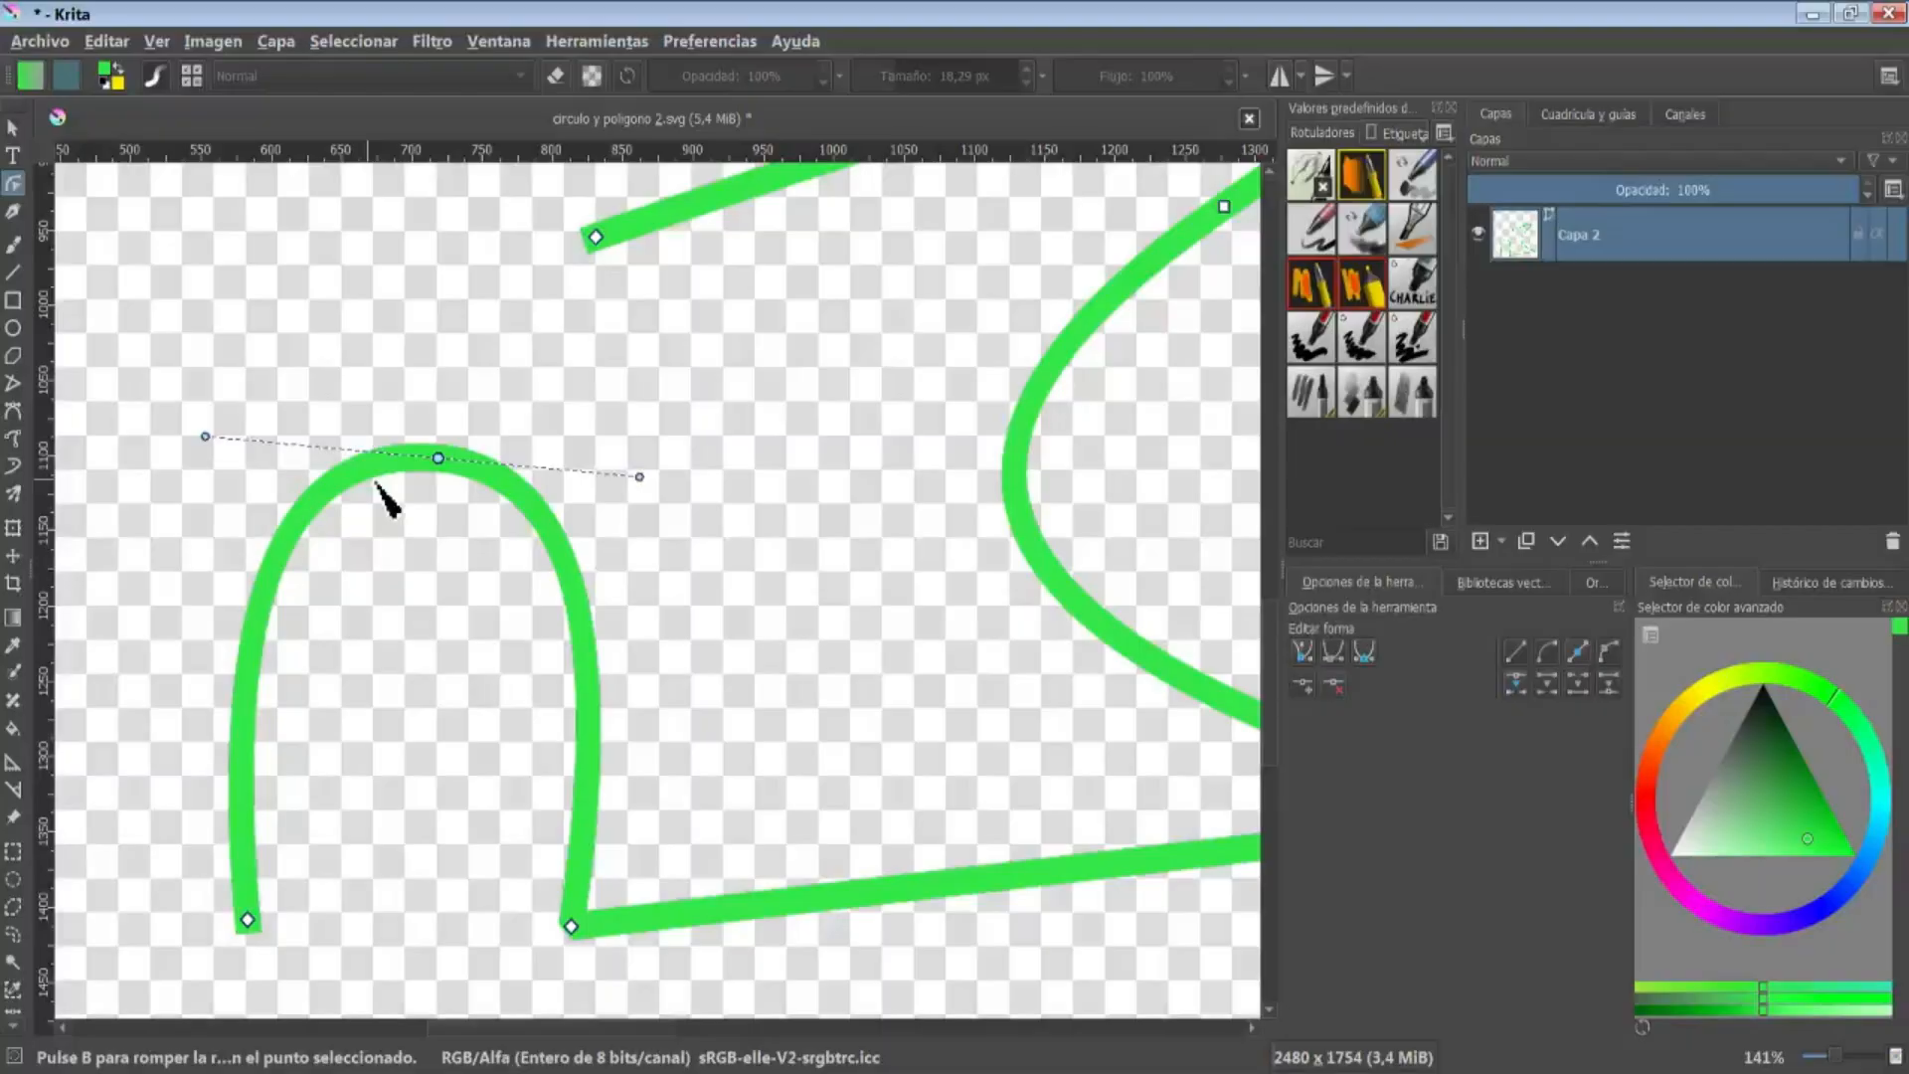
scroll(582, 895, "up", 2)
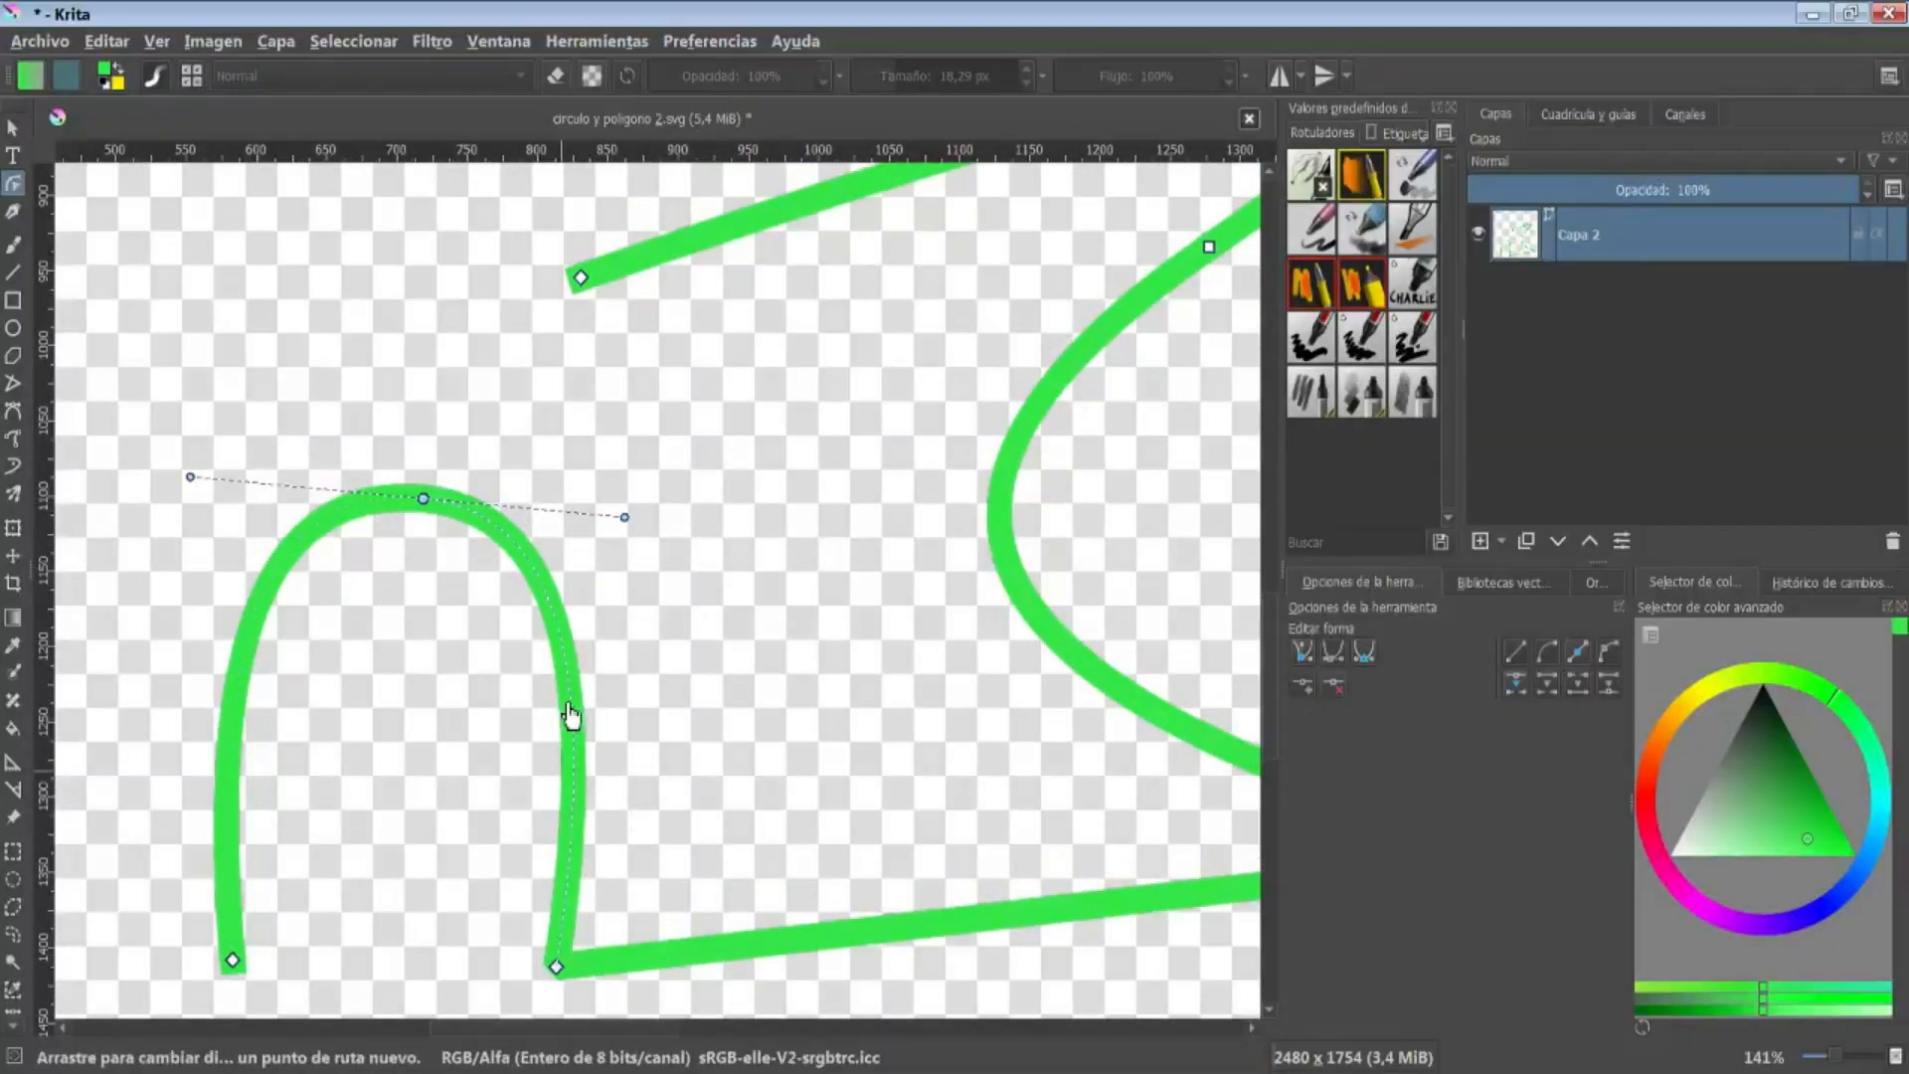
left_click(426, 499, "ctrl")
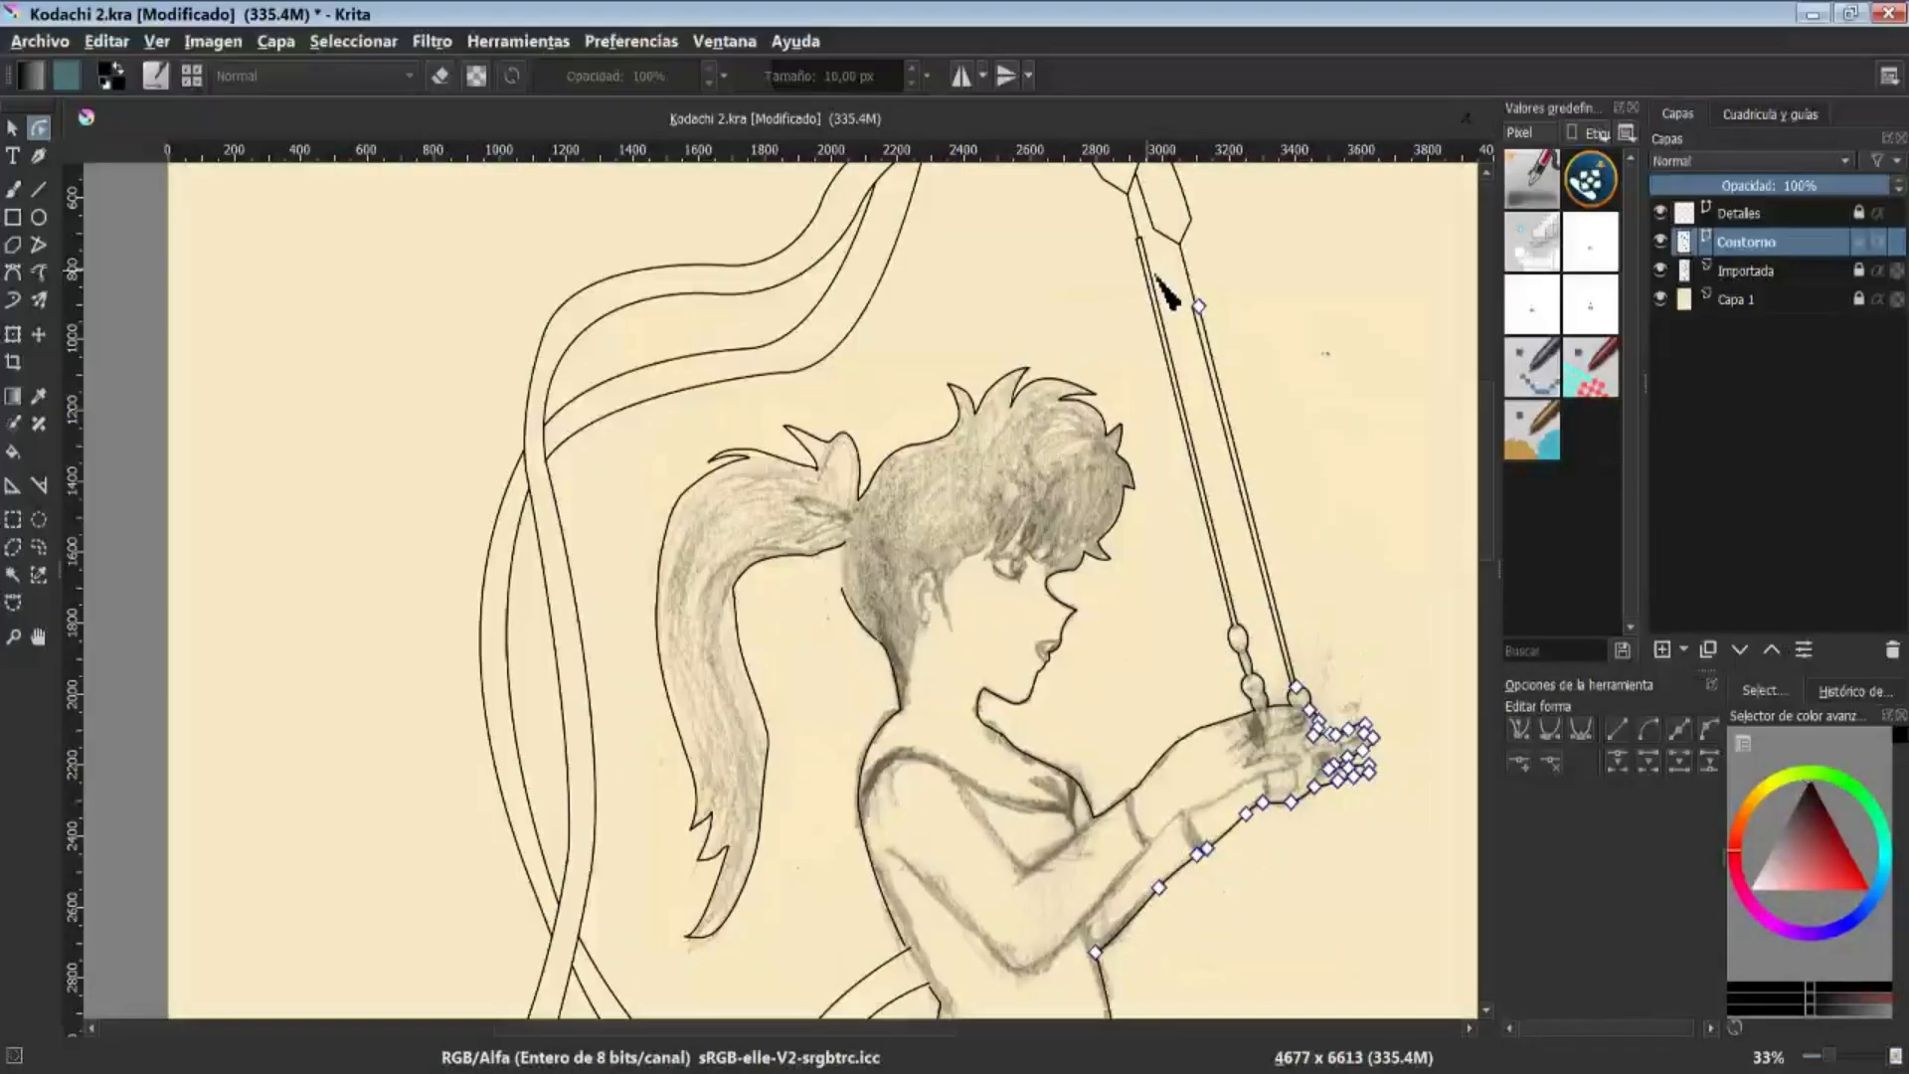
In Kodachi 2.kra, examine the nodes of the cable outline and the forearm and hand outline on the Contorno layer
left_click(897, 291)
scroll(577, 755, "down", 3)
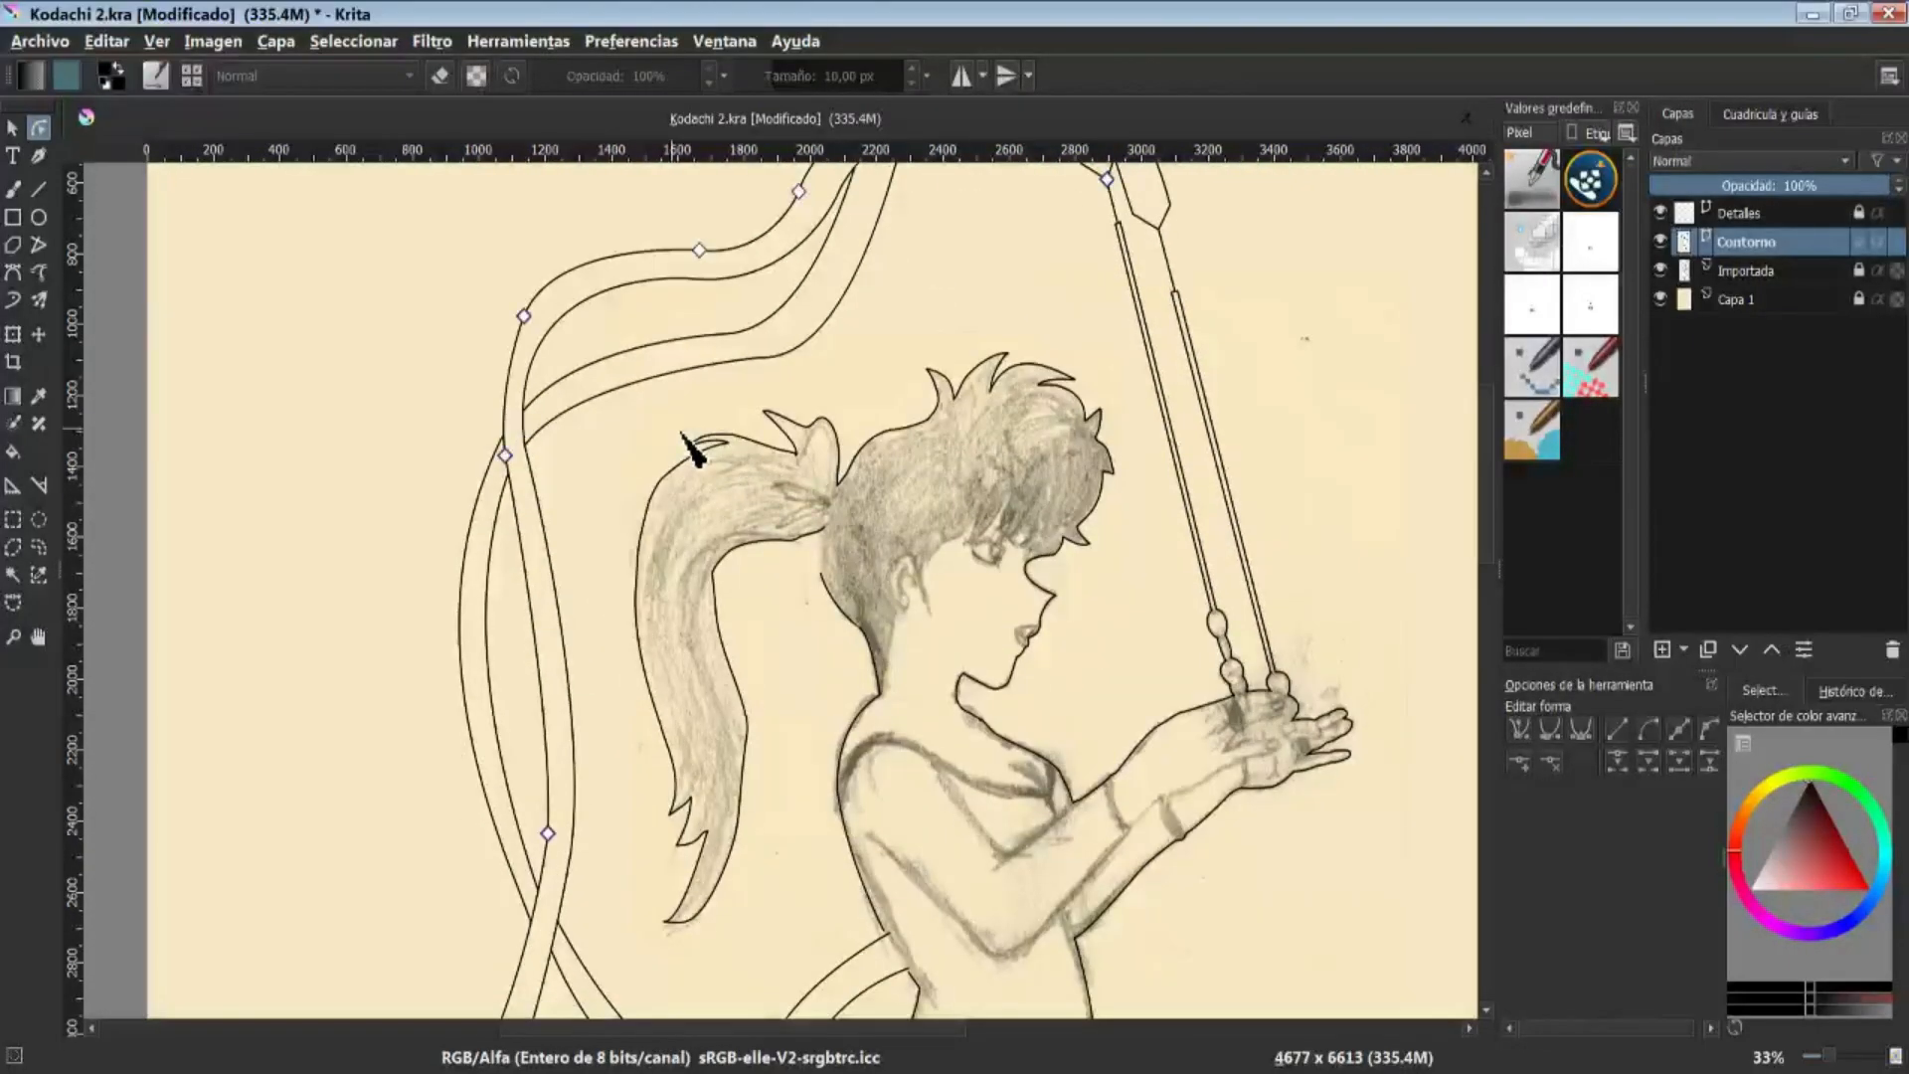
left_click(1133, 732)
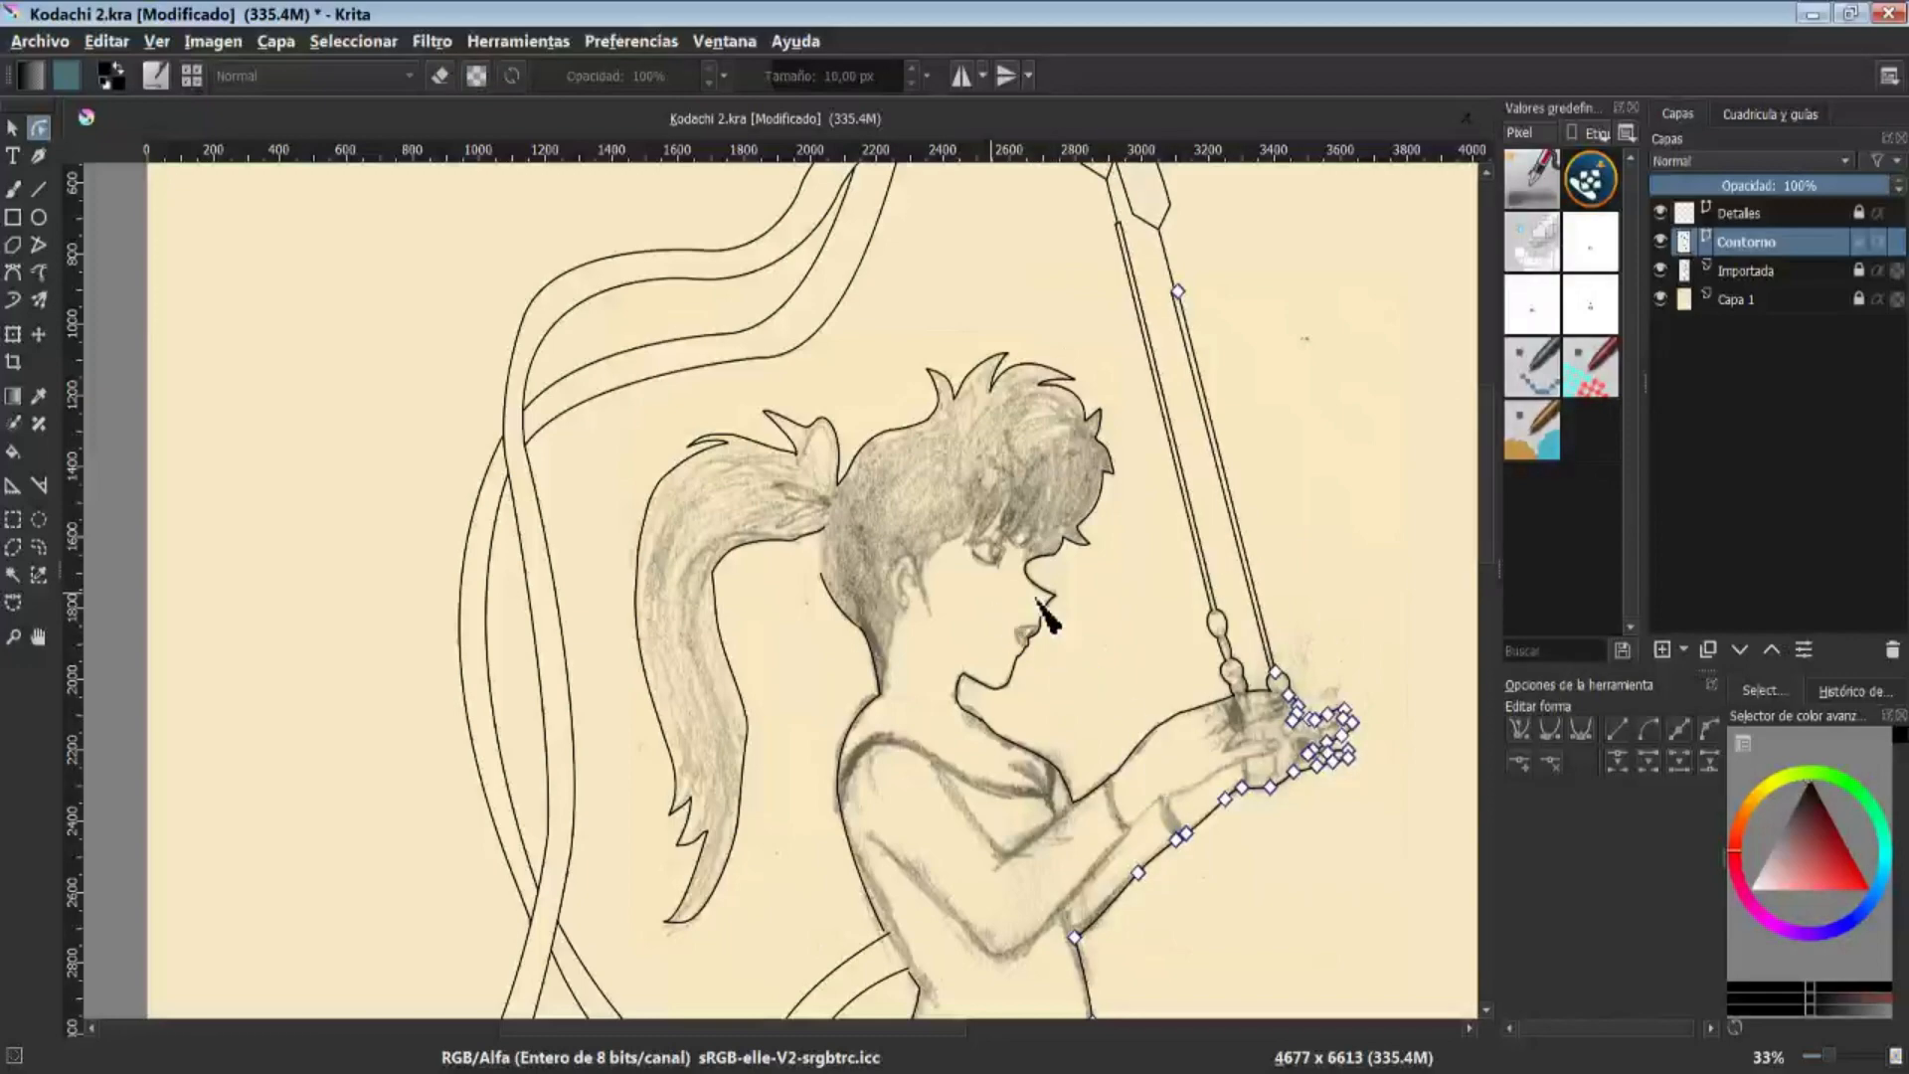
Examine the nape, face and inner ponytail outlines up close, hiding and showing the Contorno layer
scroll(971, 732, "up", 4)
left_click(899, 489)
left_click_drag(603, 419, 719, 627)
left_click(630, 534)
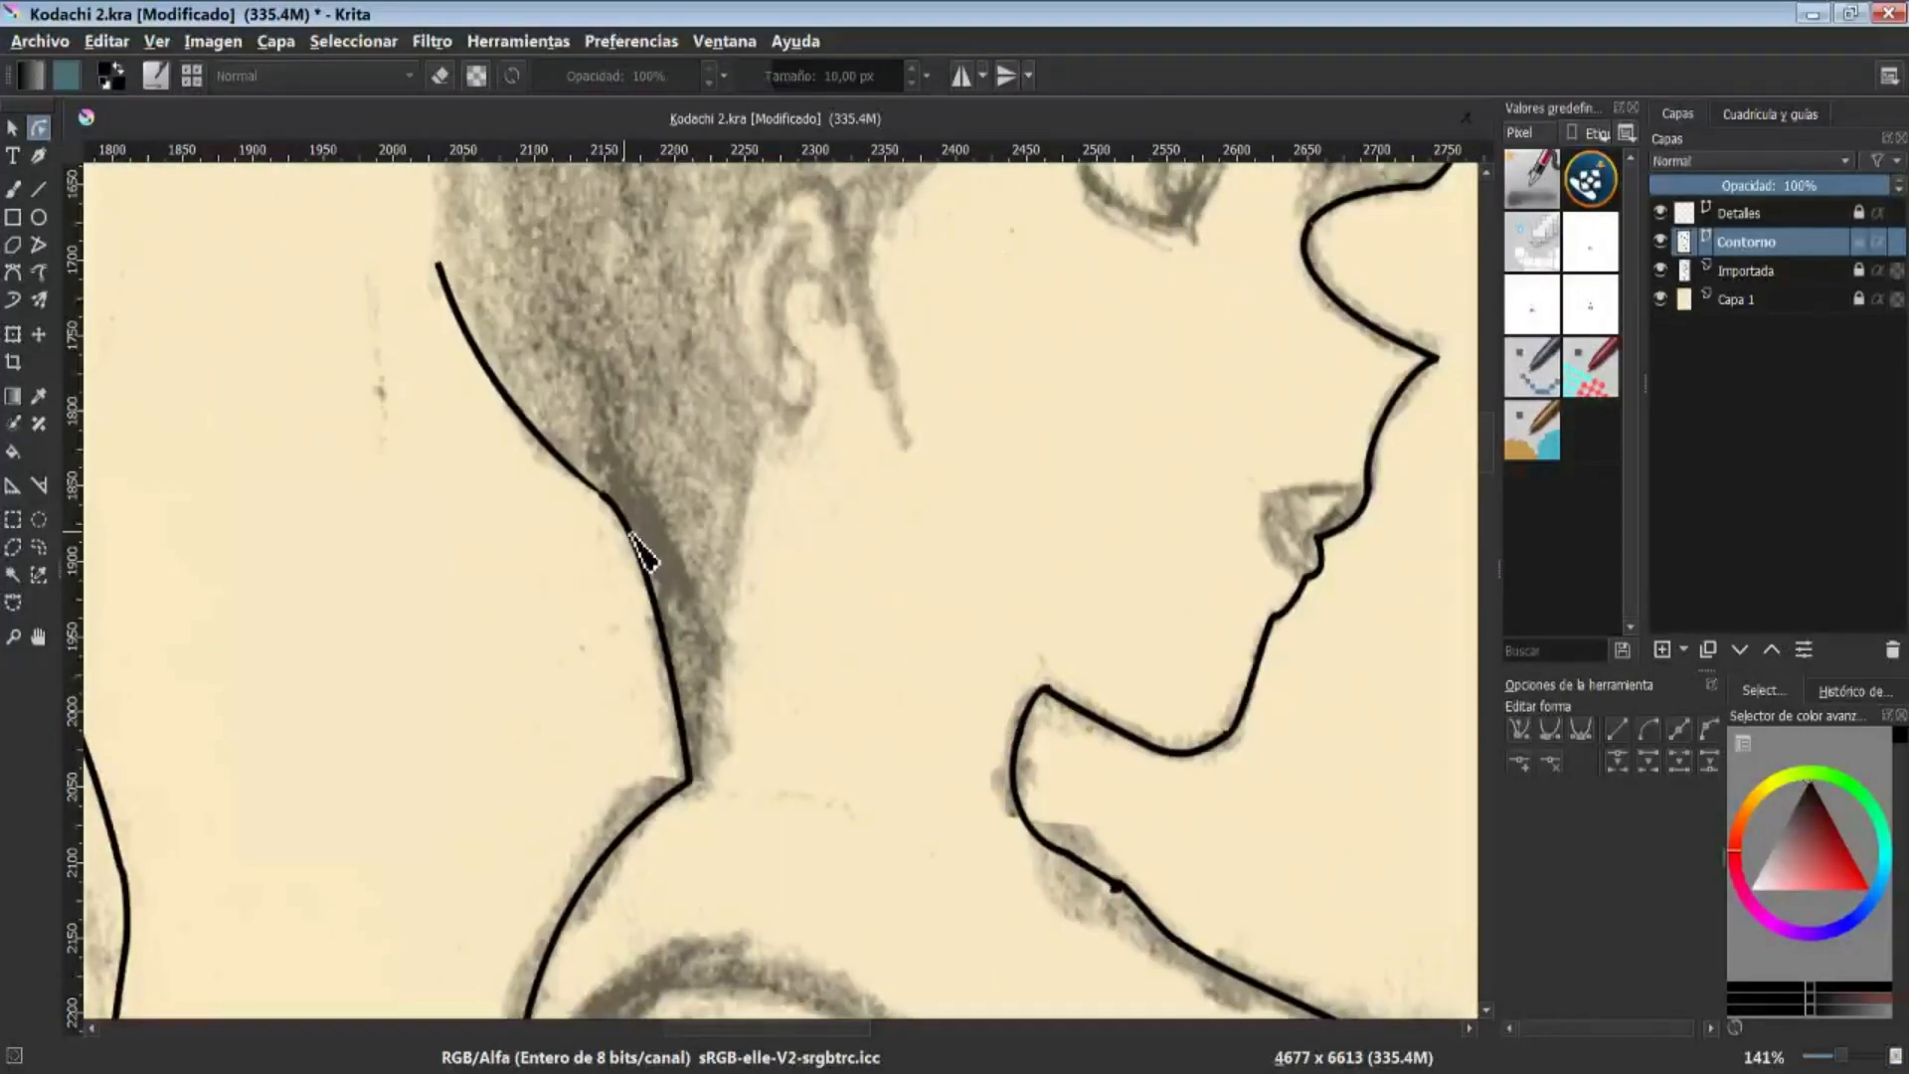
left_click_drag(471, 439, 714, 722)
scroll(617, 384, "up", 2)
left_click_drag(393, 466, 929, 408)
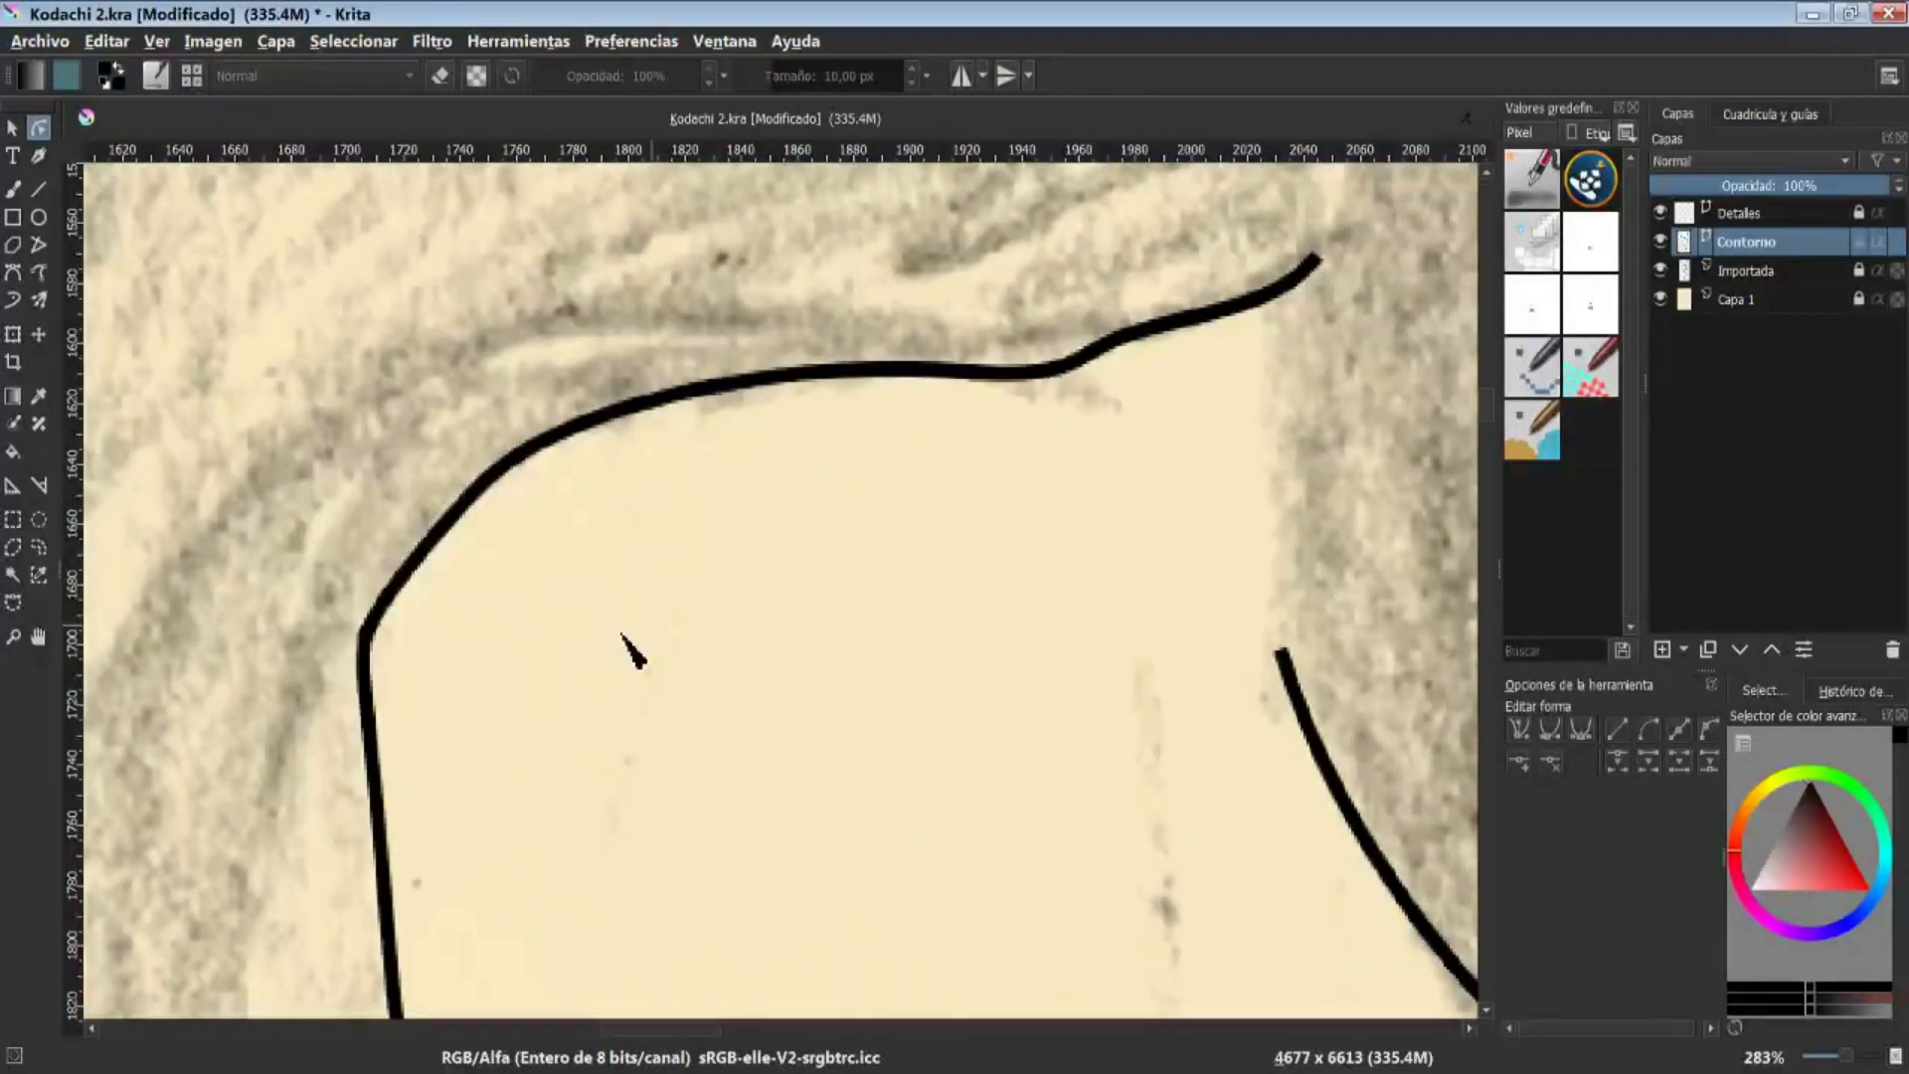
left_click_drag(510, 659, 771, 577)
left_click(1661, 242)
left_click(1660, 241)
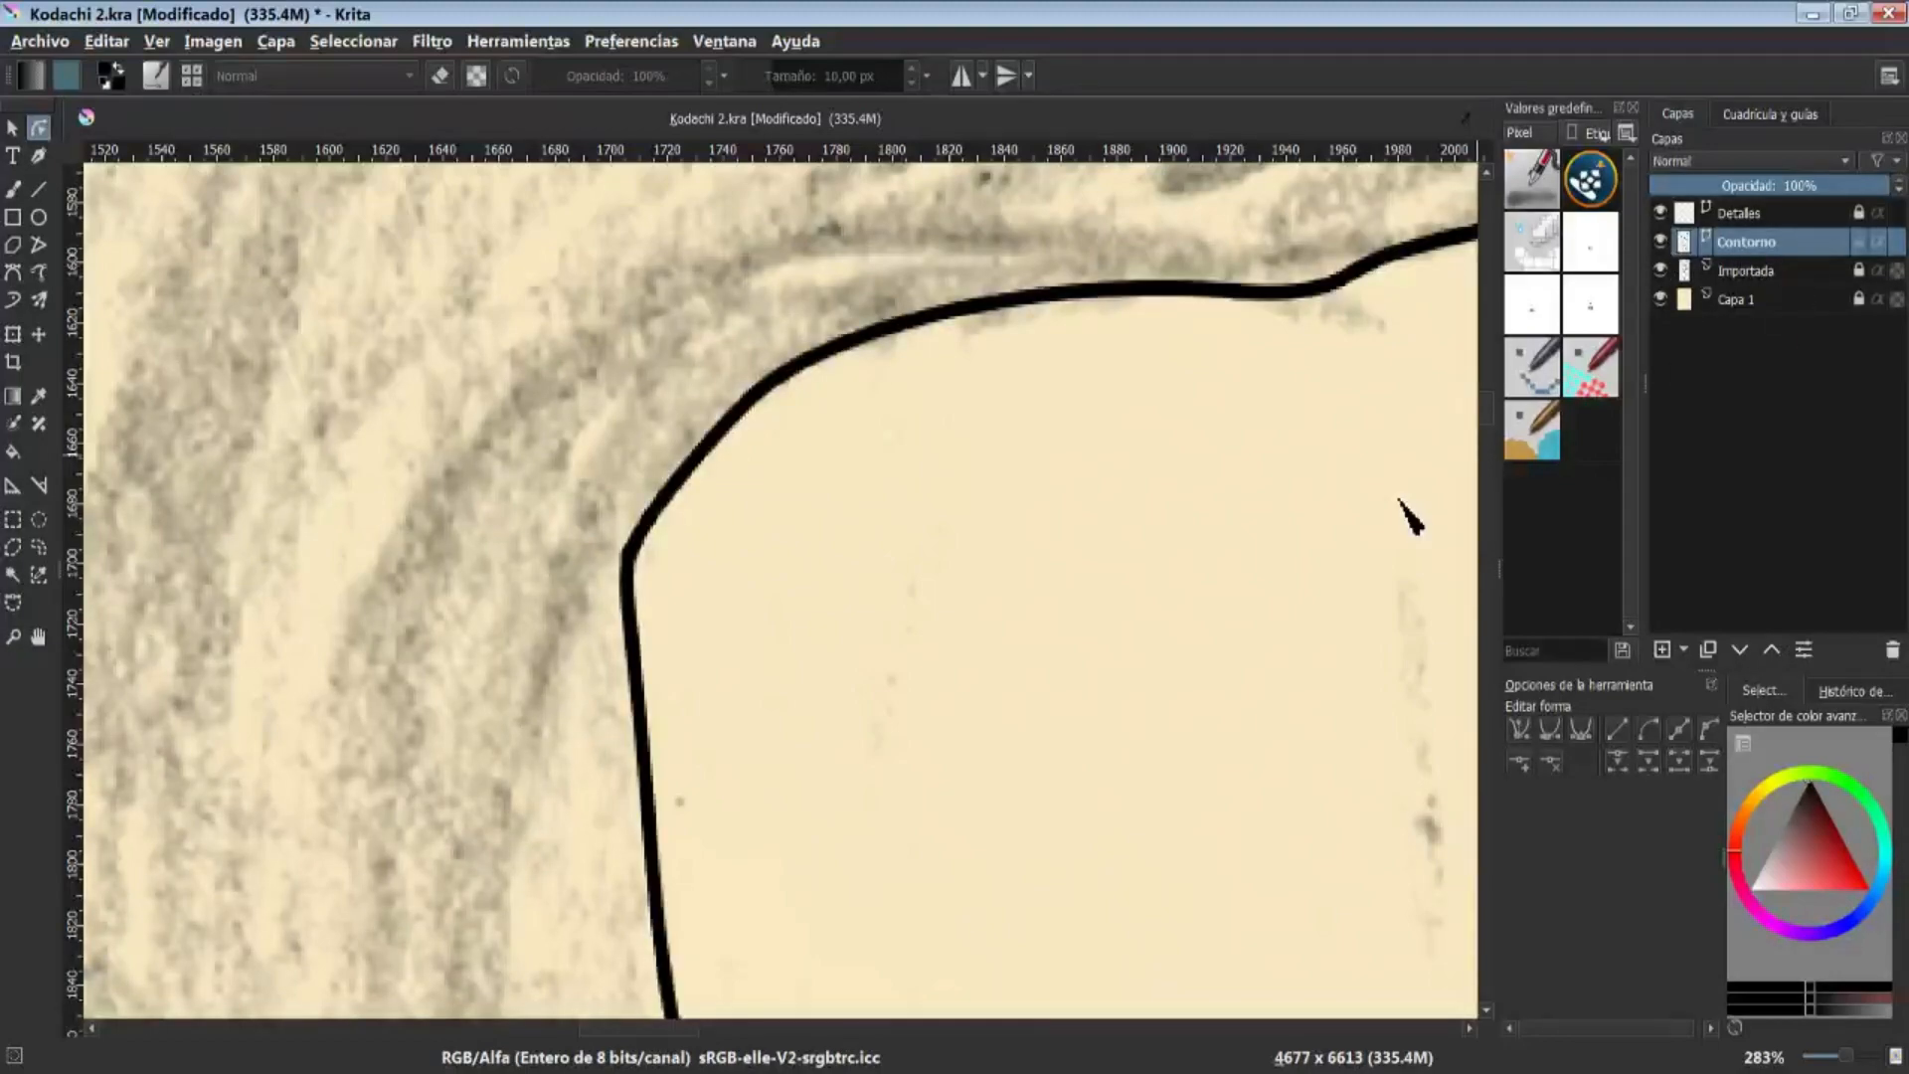
Examine the cable outlines around the waist and the back, shoulder and neck outlines on the Contorno layer
scroll(1270, 660, "down", 6)
scroll(1099, 490, "up", 2)
scroll(1114, 458, "down", 1)
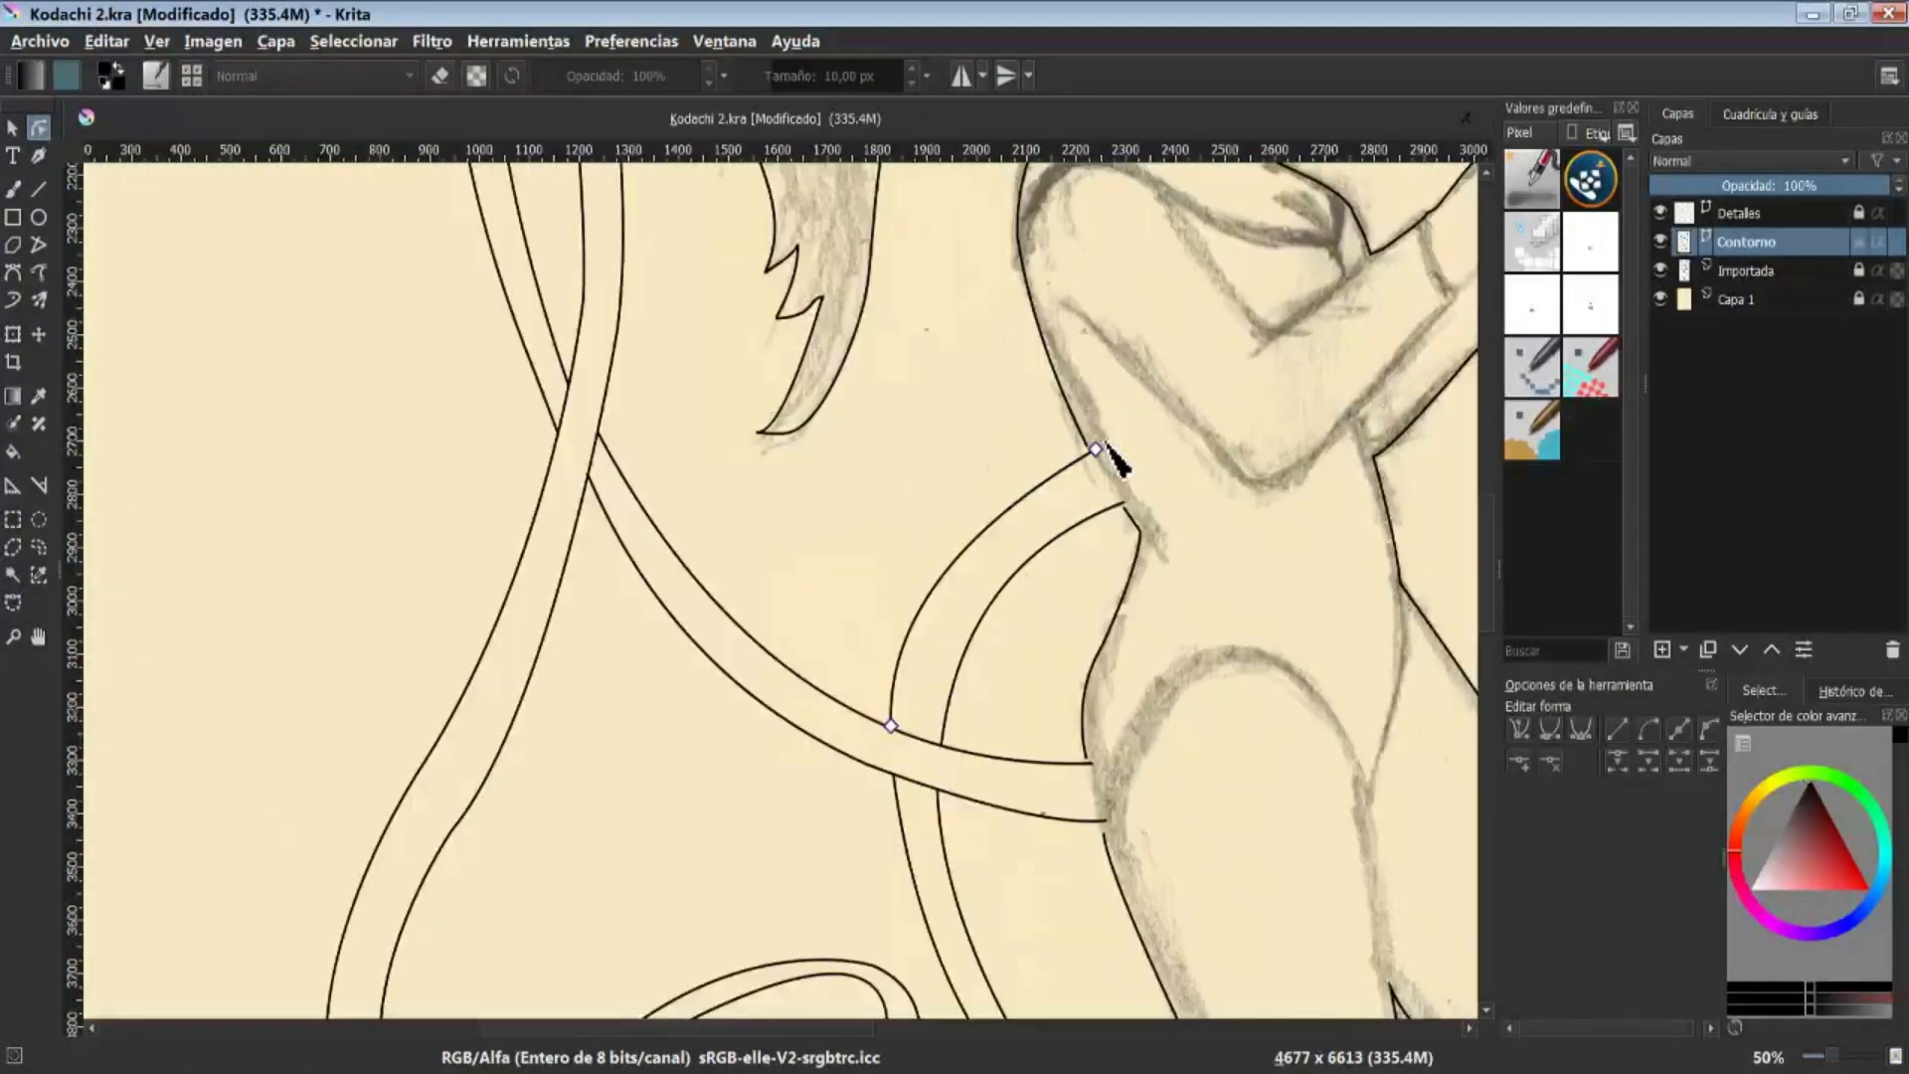
scroll(1093, 437, "down", 3)
scroll(1014, 447, "up", 4)
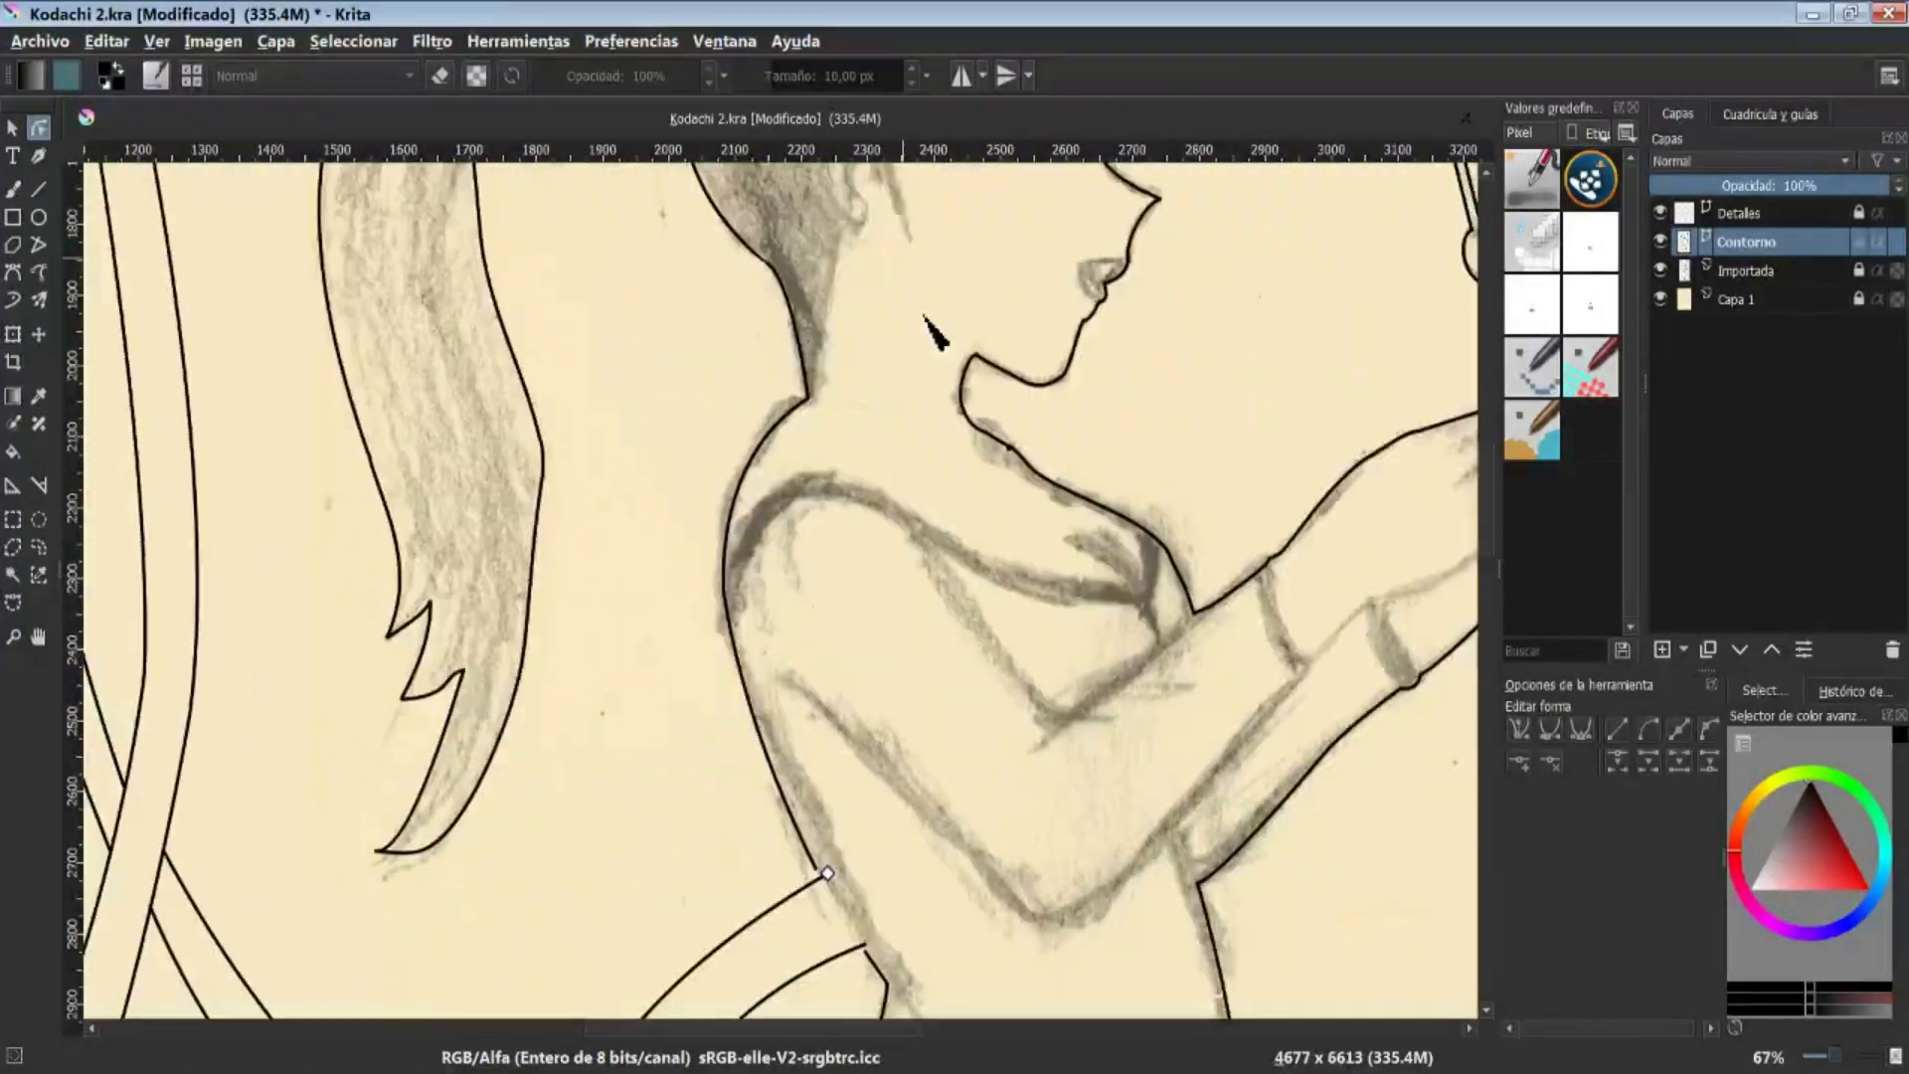
scroll(935, 336, "up", 3)
left_click_drag(497, 622, 1002, 578)
left_click_drag(554, 616, 1052, 396)
left_click(433, 532)
left_click(606, 554)
scroll(582, 579, "down", 4)
left_click_drag(581, 578, 1013, 618)
scroll(1024, 636, "up", 3)
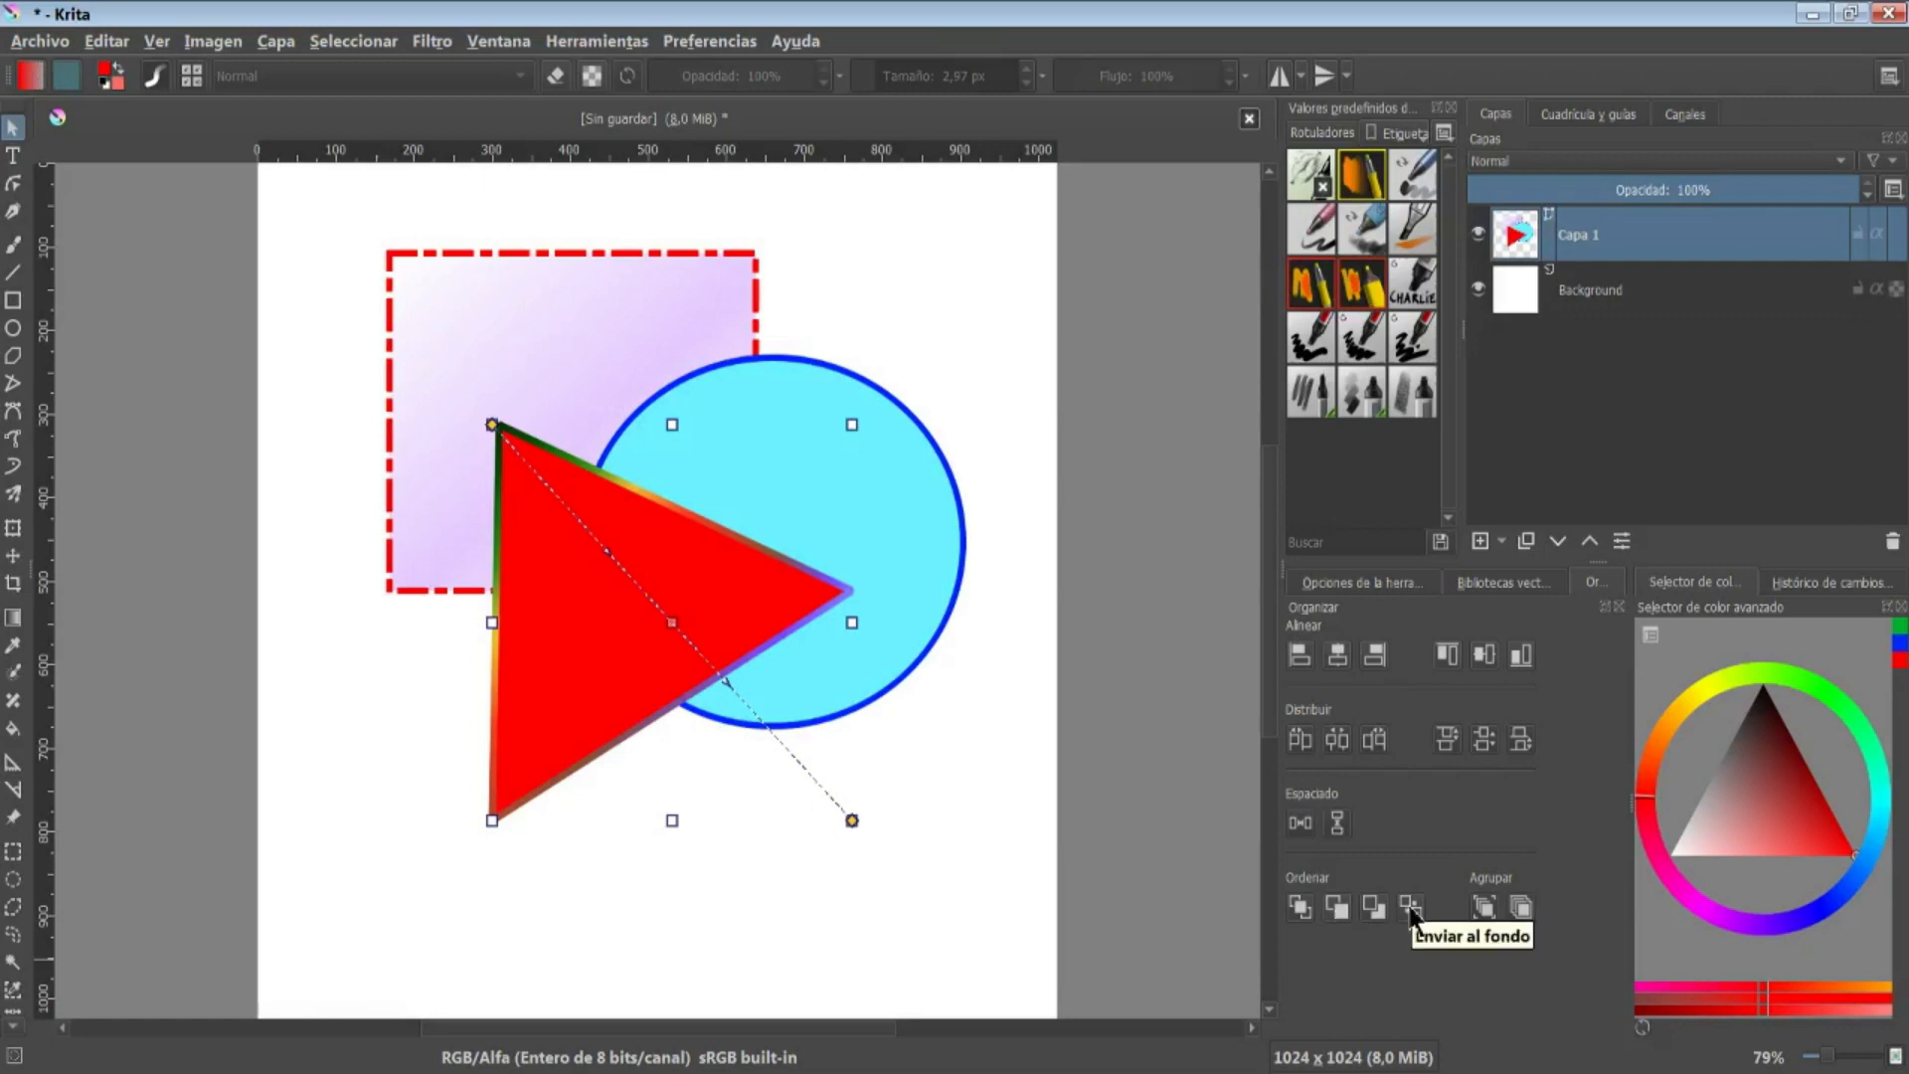
Send the red triangle to the back, raise it one level above the square and lower it one level
left_click(1410, 907)
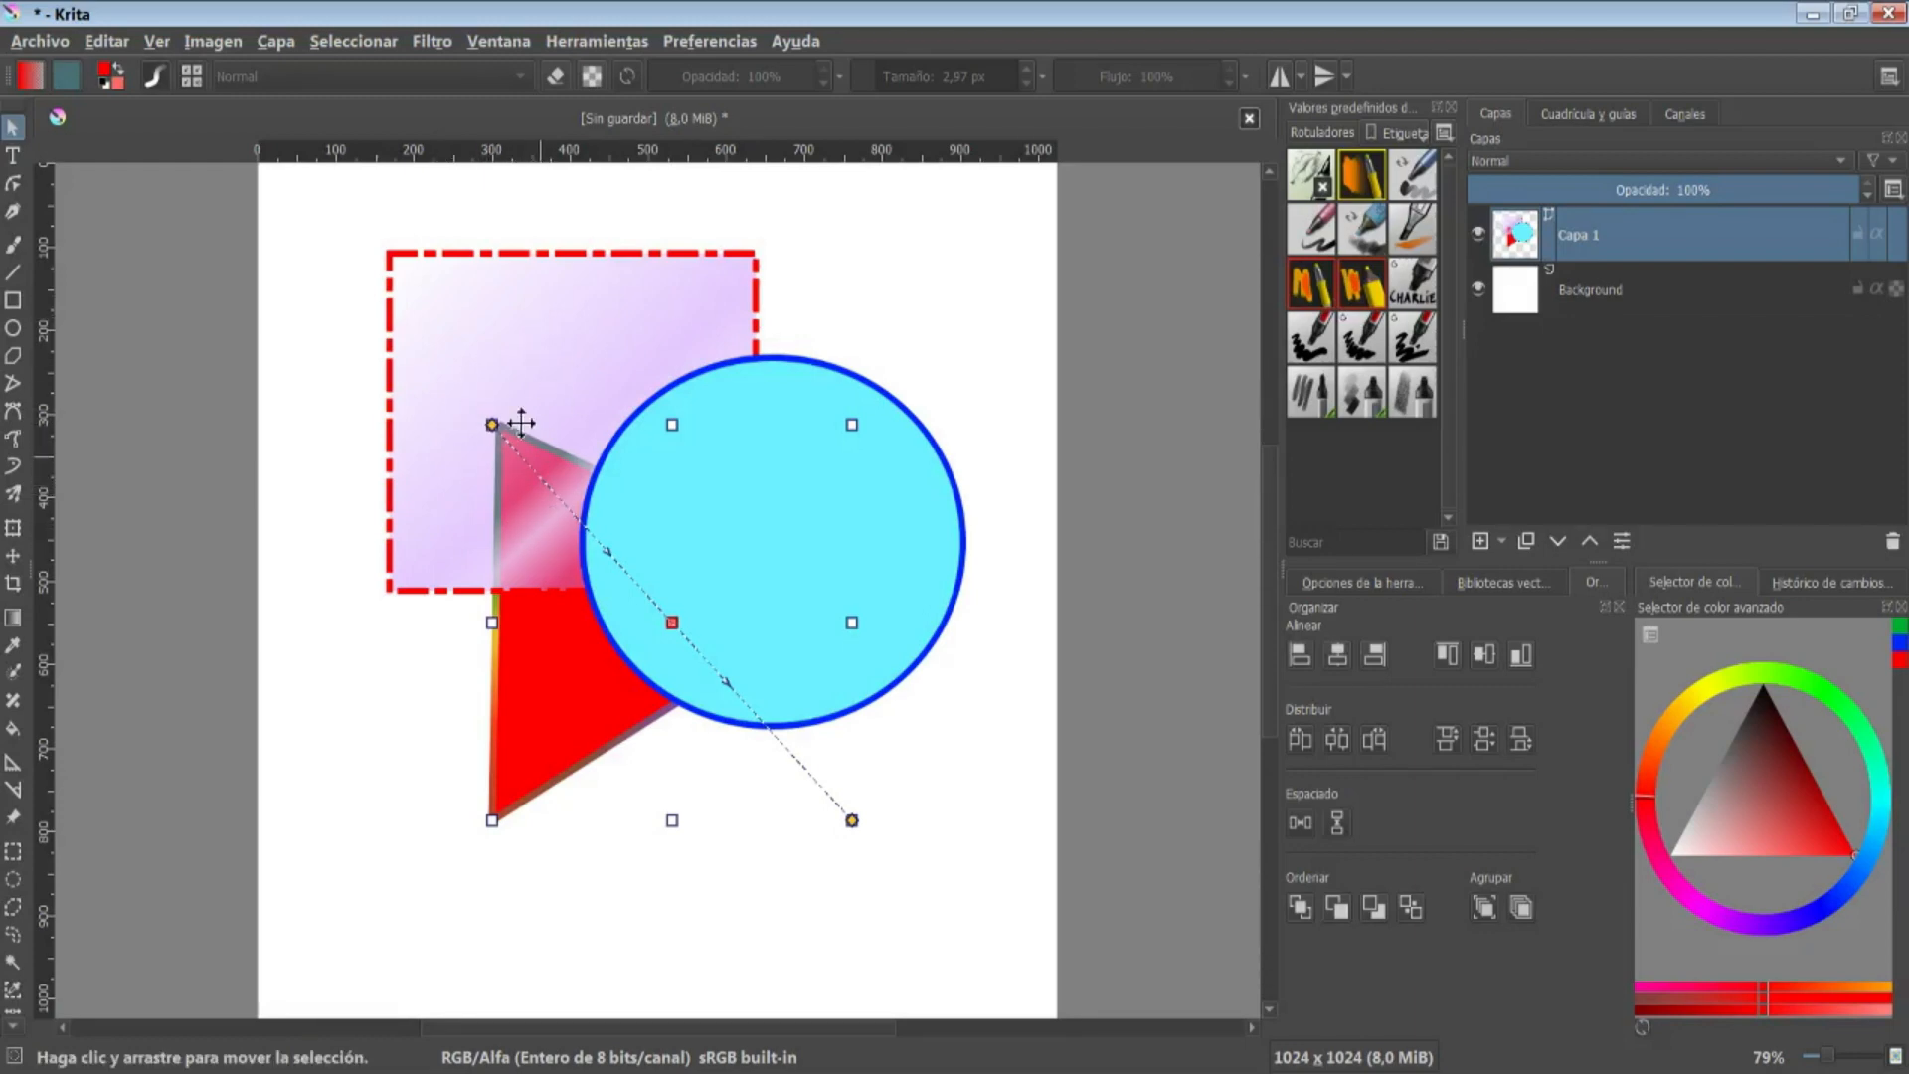
left_click(1339, 907)
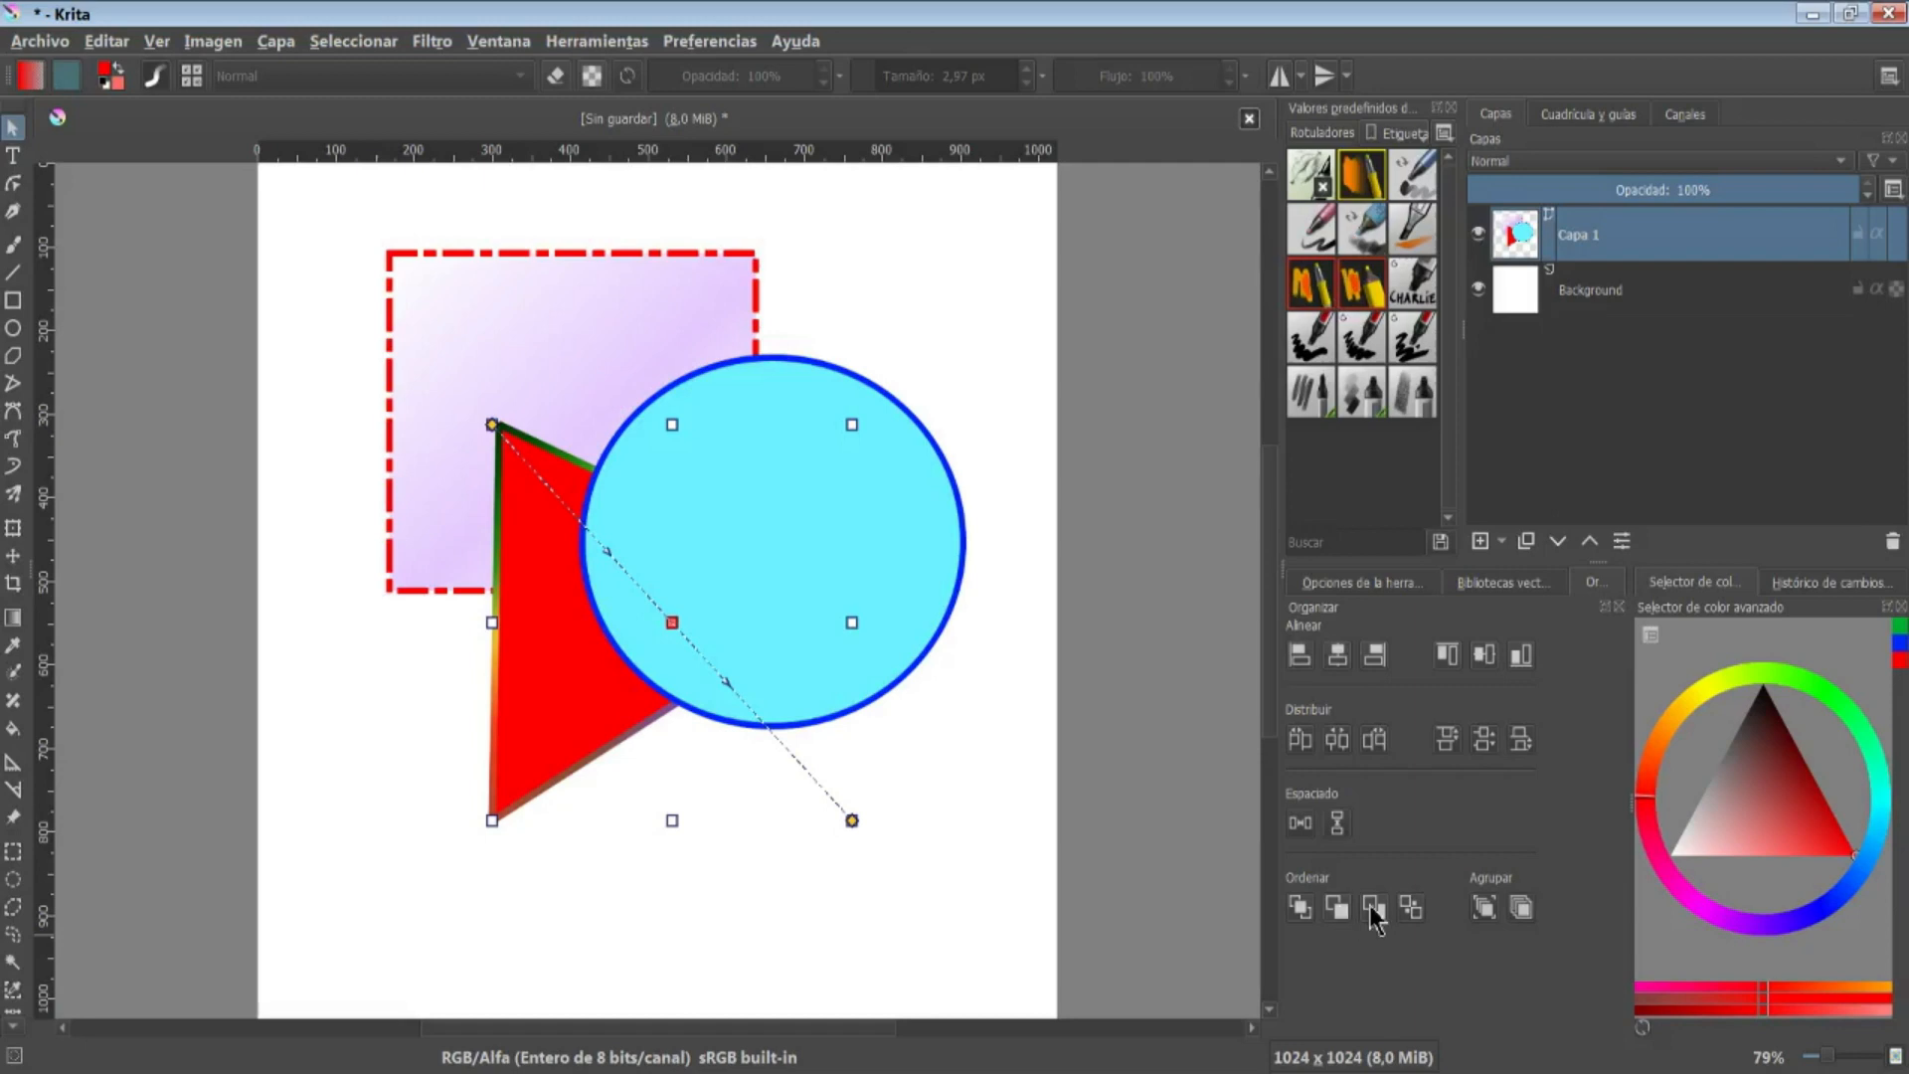
left_click(1374, 915)
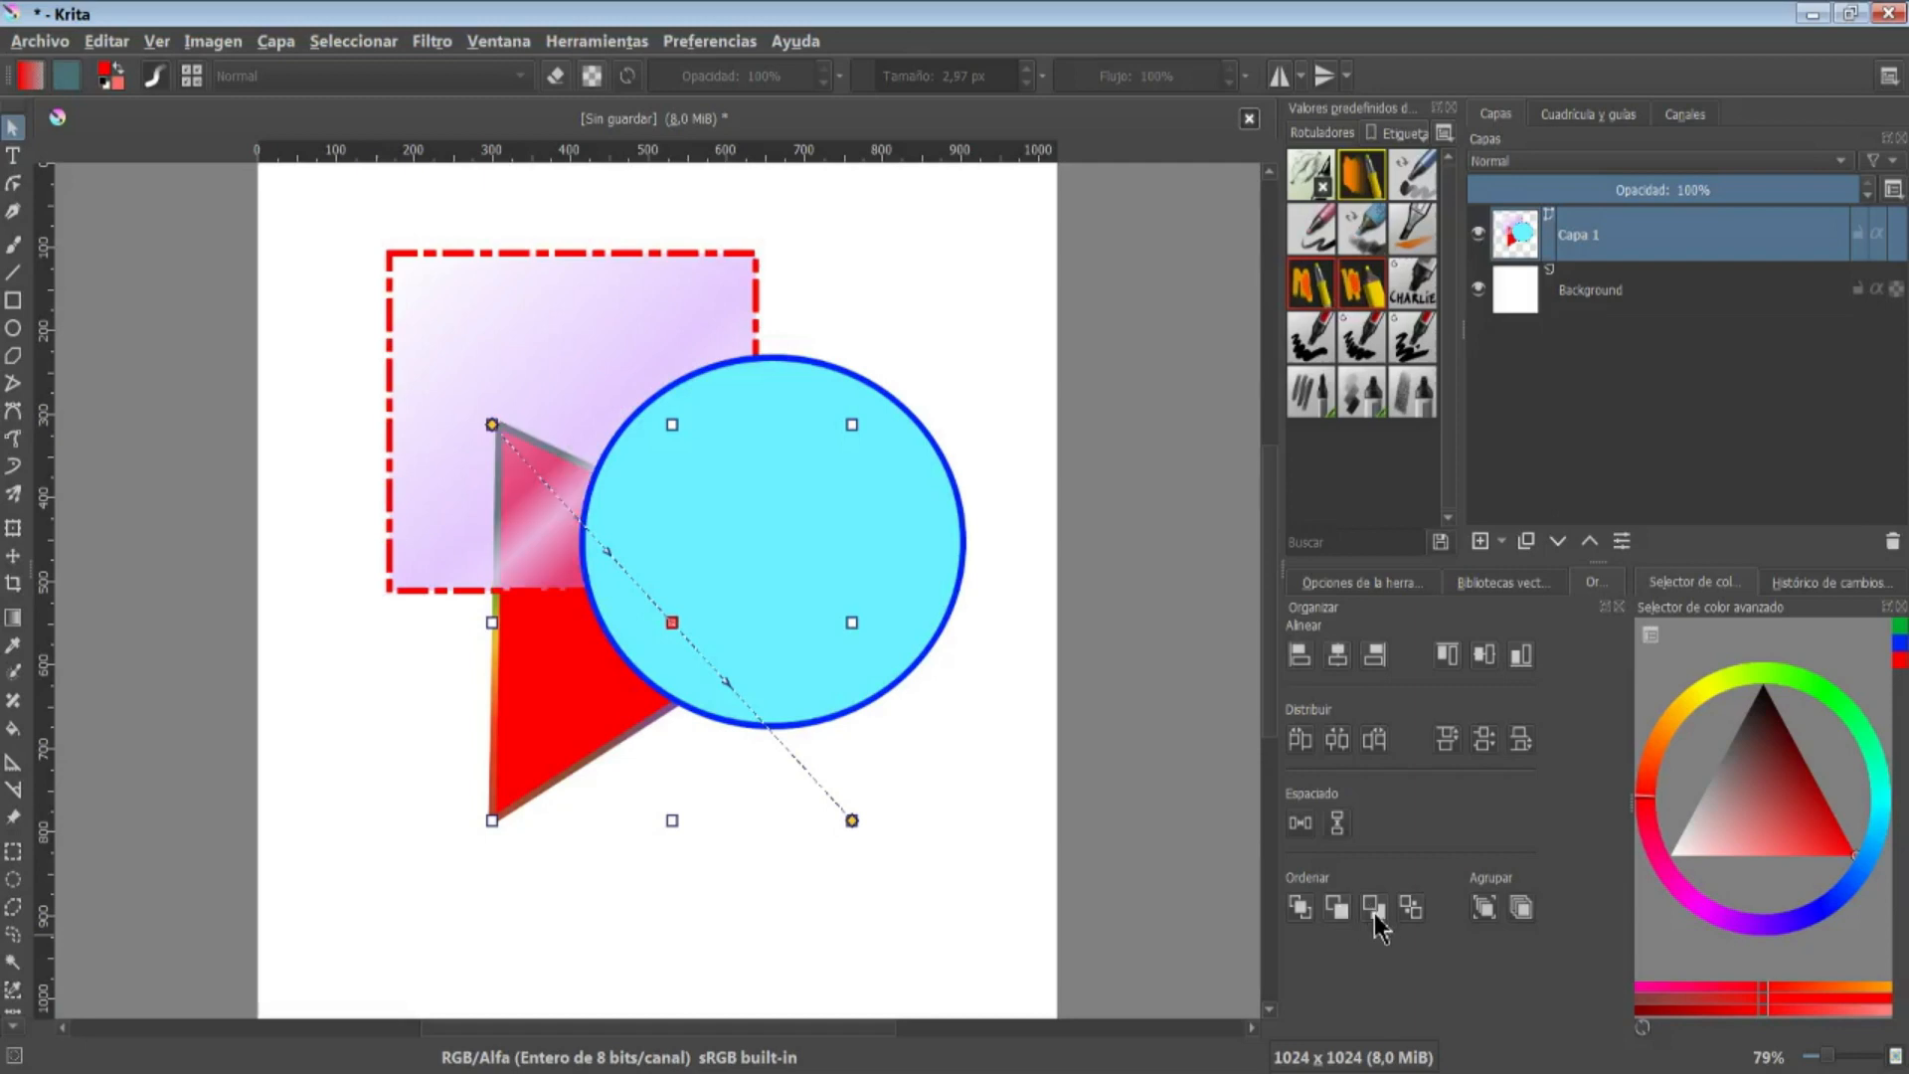
Raise the red triangle two levels above the circle, send it to the back and bring it to the front
left_click(1344, 916)
left_click(1344, 916)
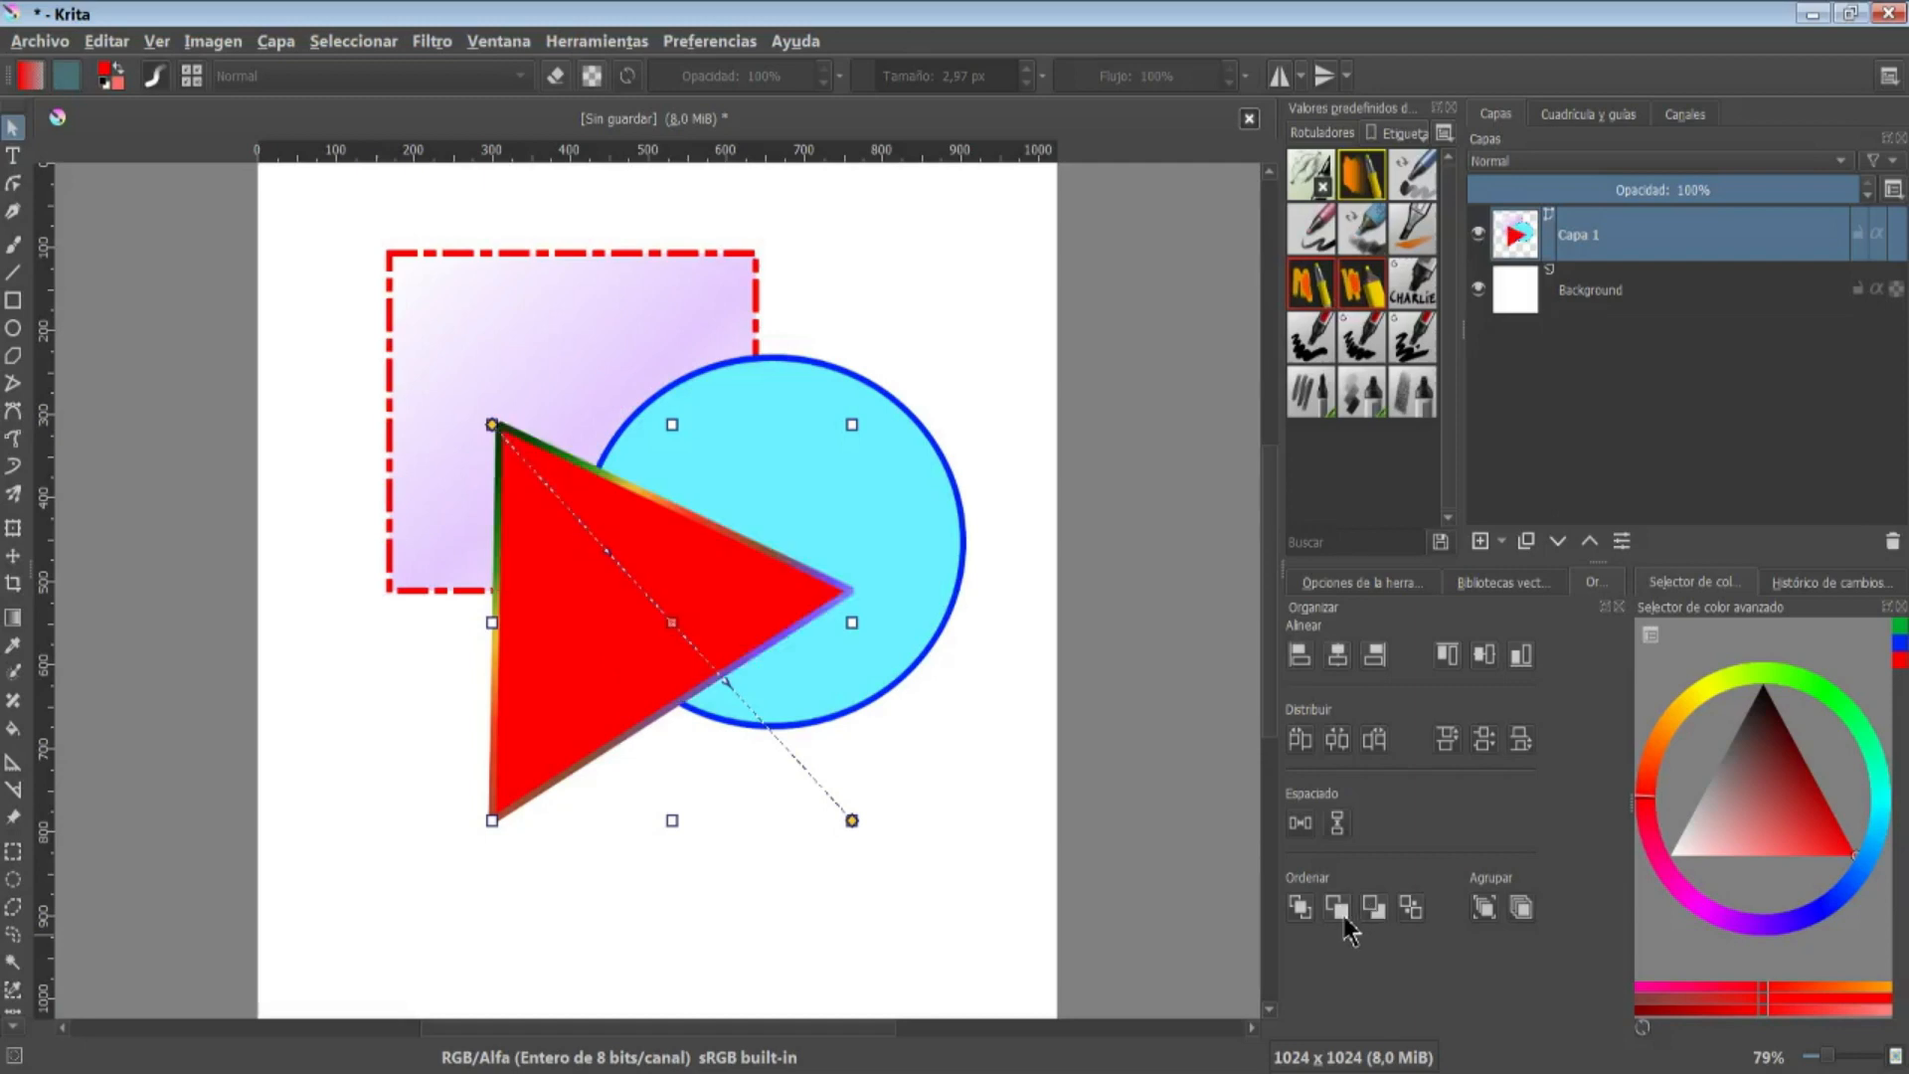
left_click(1408, 913)
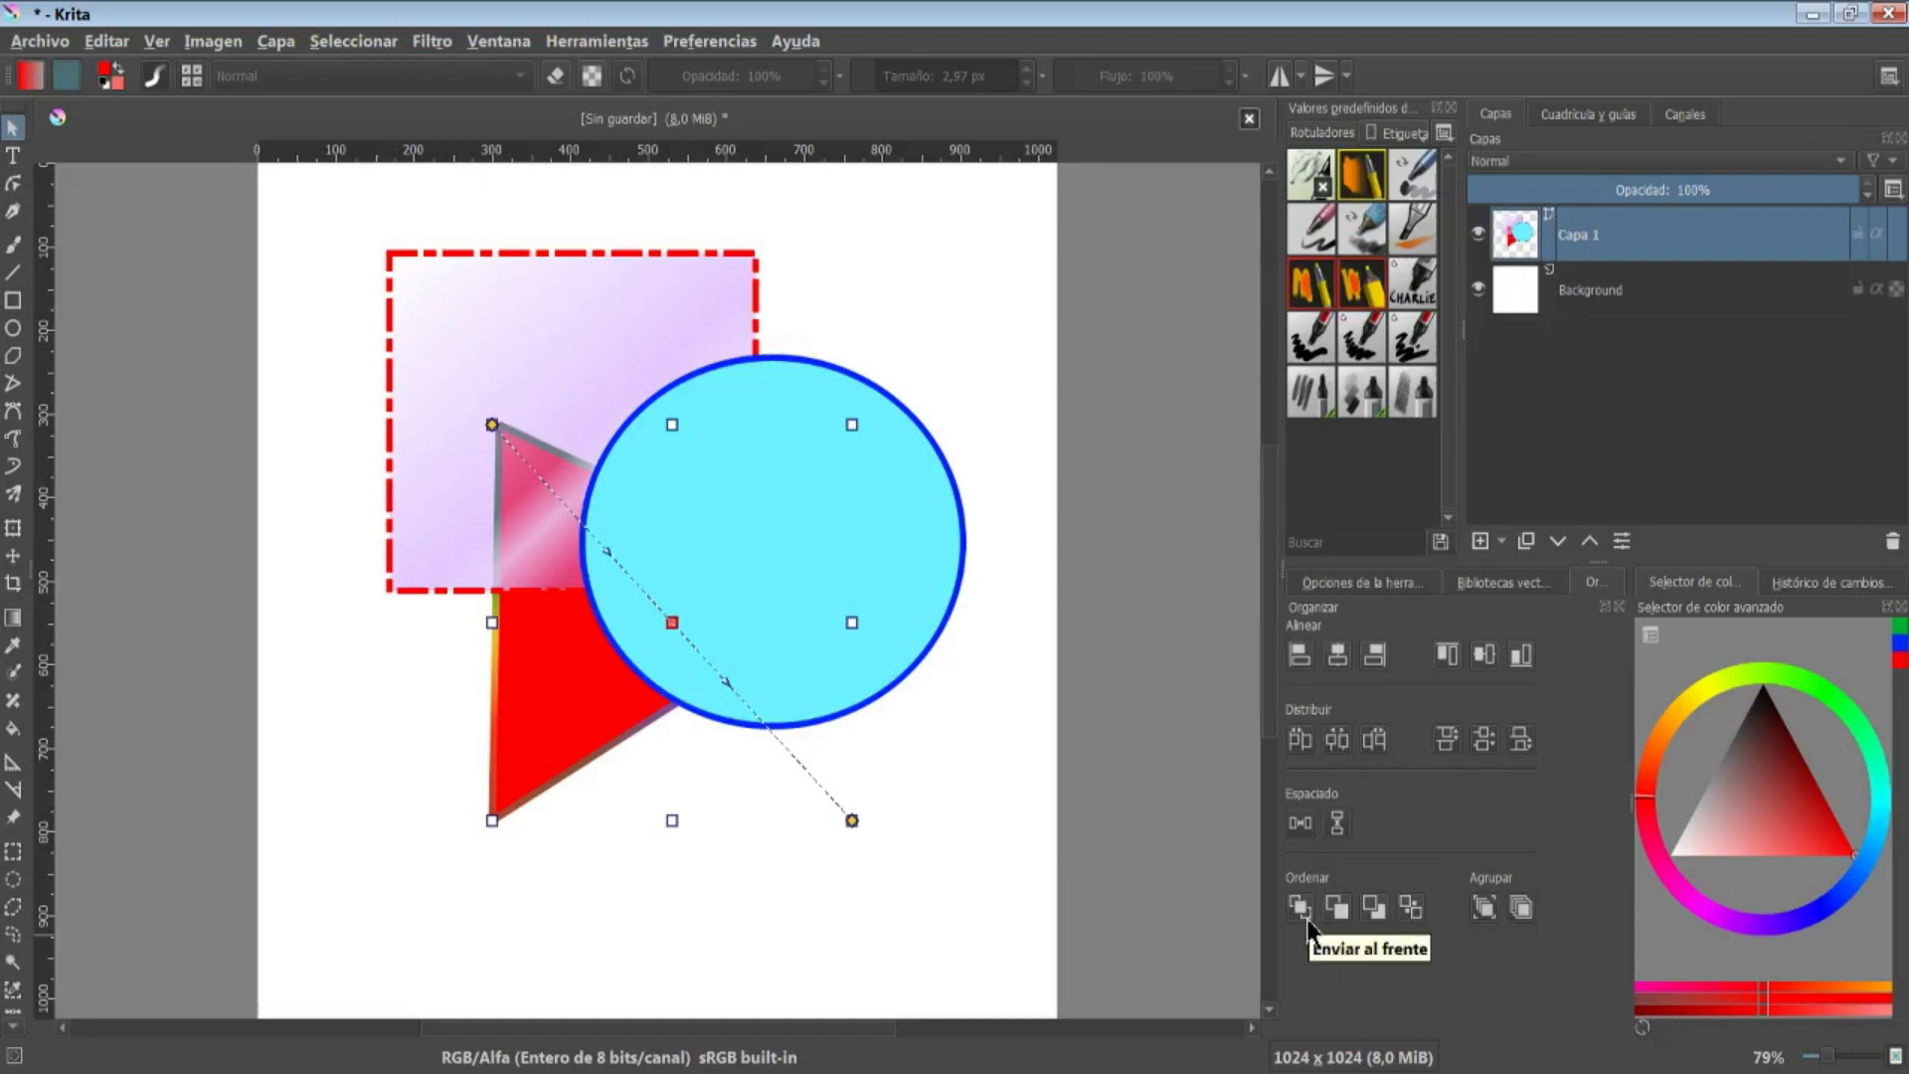
left_click(1307, 923)
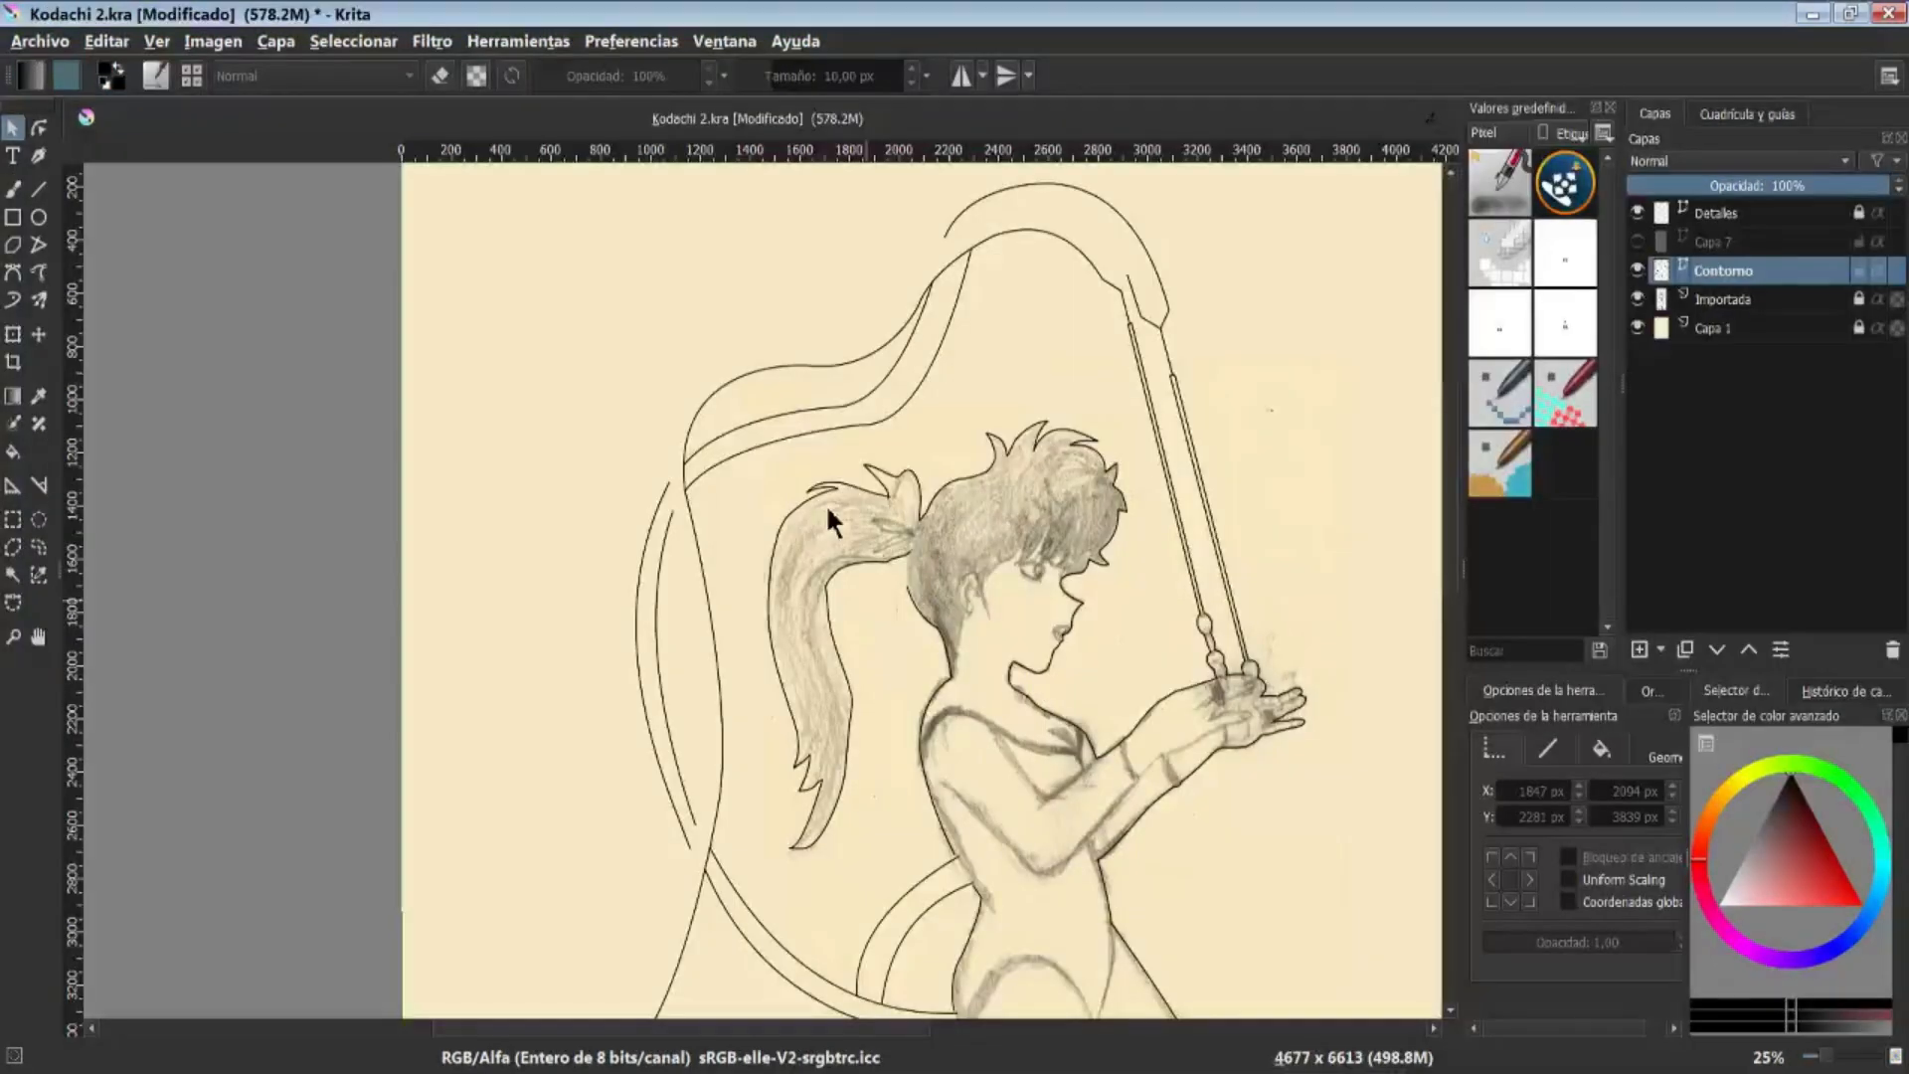
Try to move the cable segment above the ponytail on the Contorno layer
left_click(841, 395)
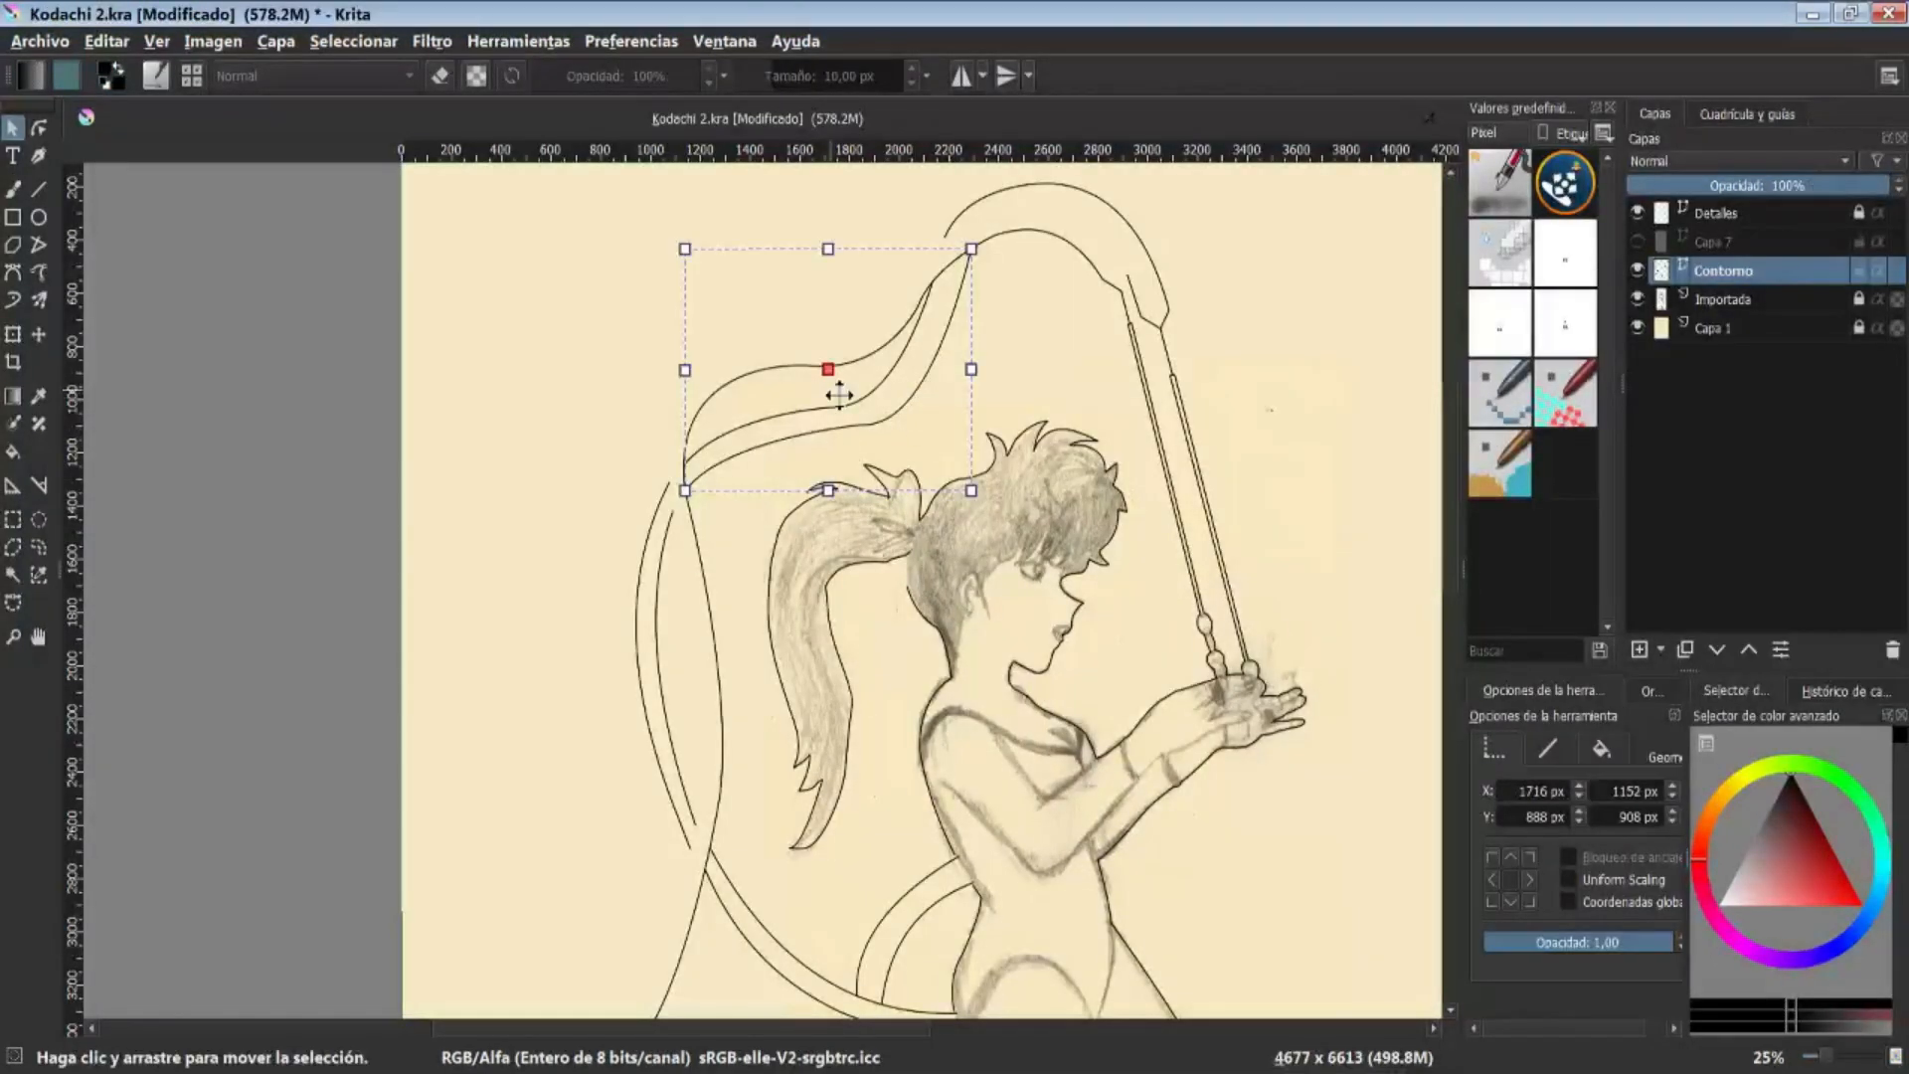
key("ctrl+z")
left_click_drag(840, 396, 1036, 483)
key("ctrl+z")
Transfer the long looping cable outline from Contorno to a new vector layer, hide that layer and make Contorno active
left_click_drag(775, 676, 520, 623)
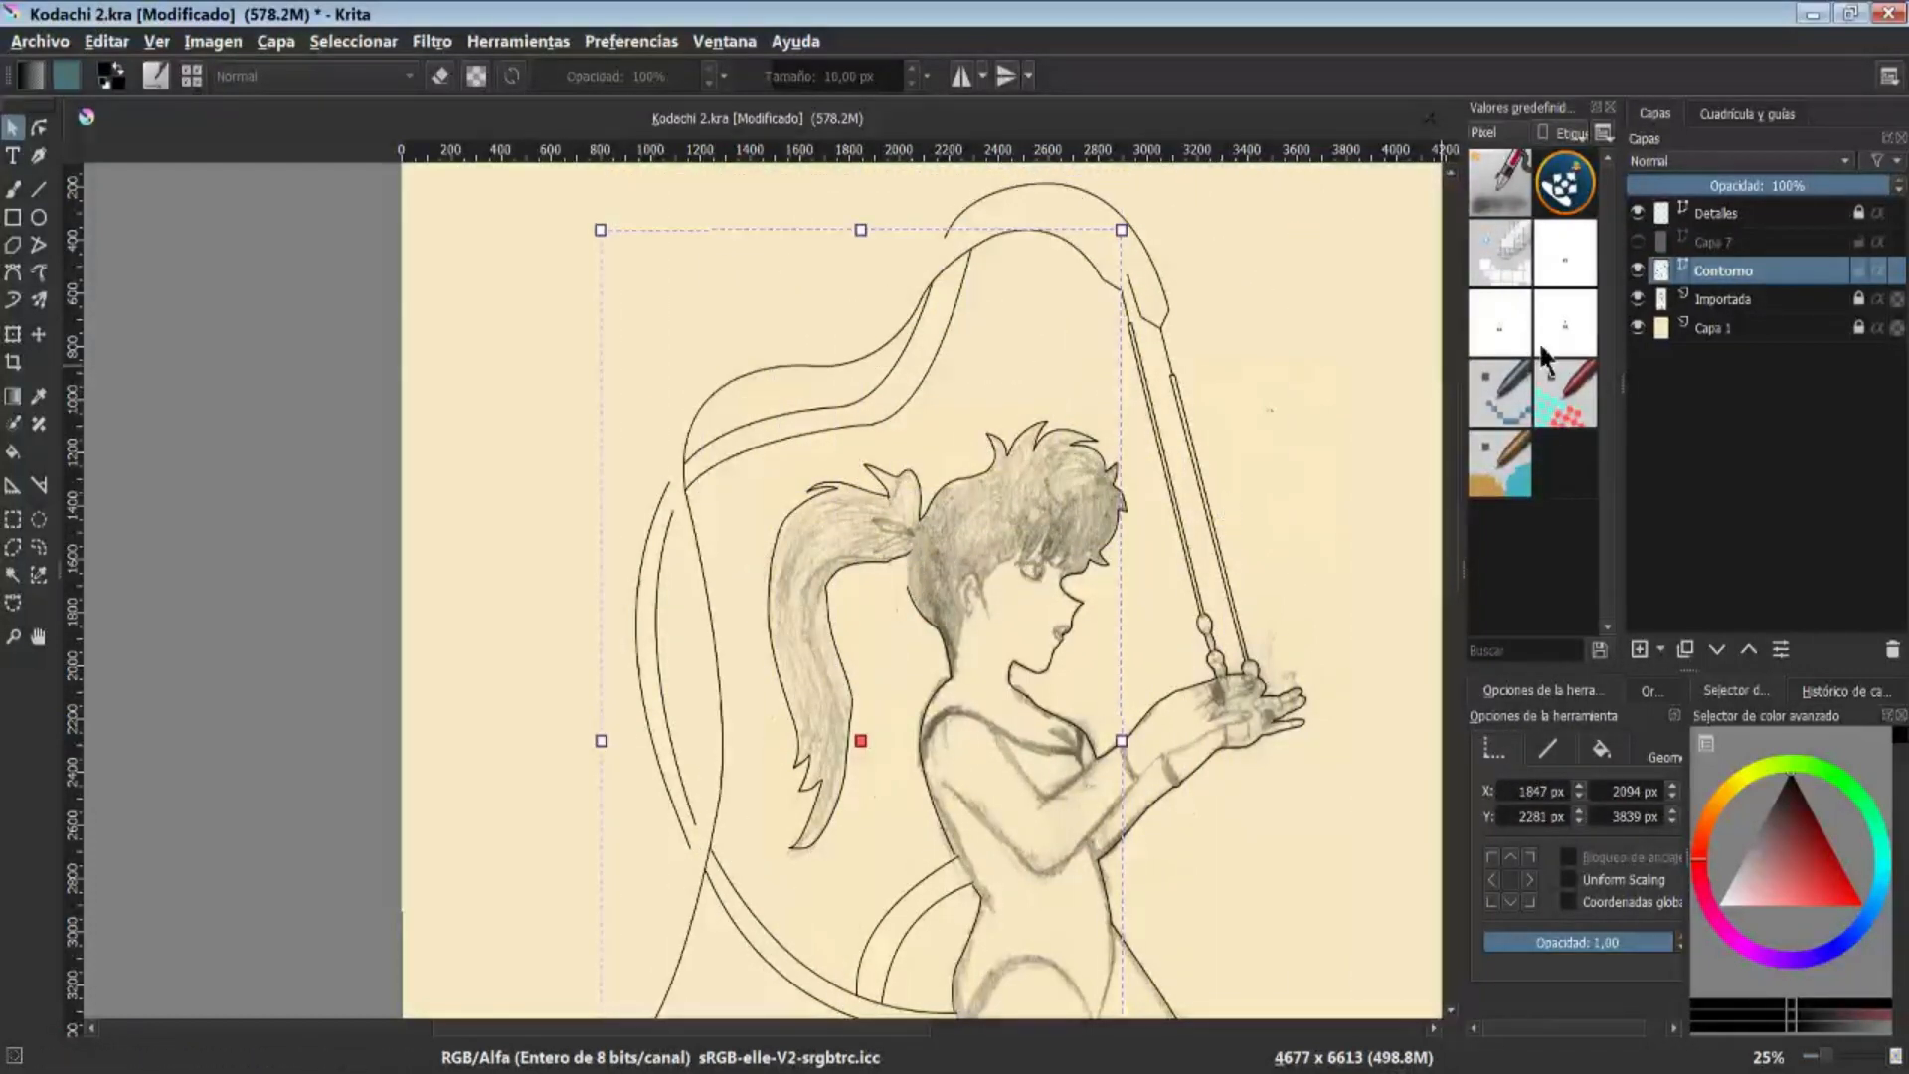
left_click(1660, 650)
left_click(1611, 756)
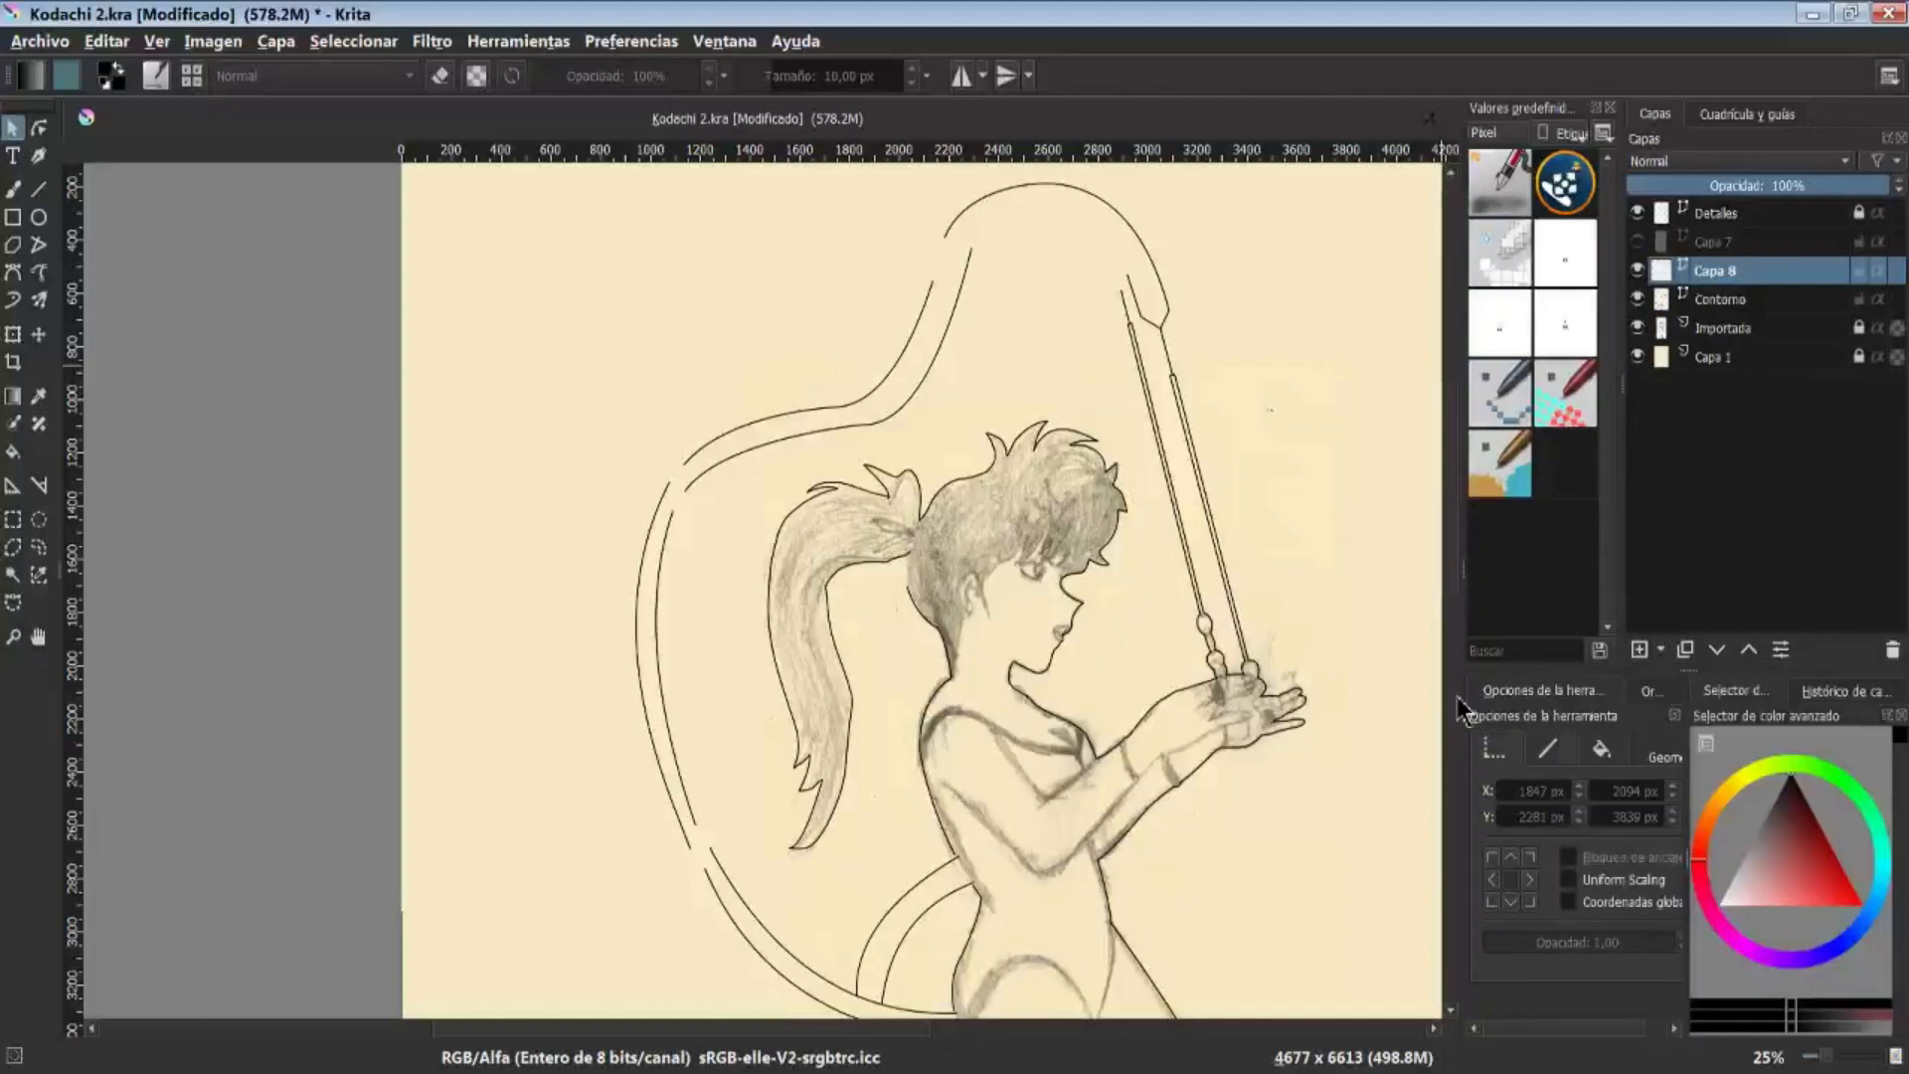
key("ctrl+v")
left_click(1638, 271)
left_click(1710, 299)
Examine the nodes of the bow outline and the ponytail's underside with the Edit Shapes tool
left_click(815, 512)
scroll(823, 505, "up", 5)
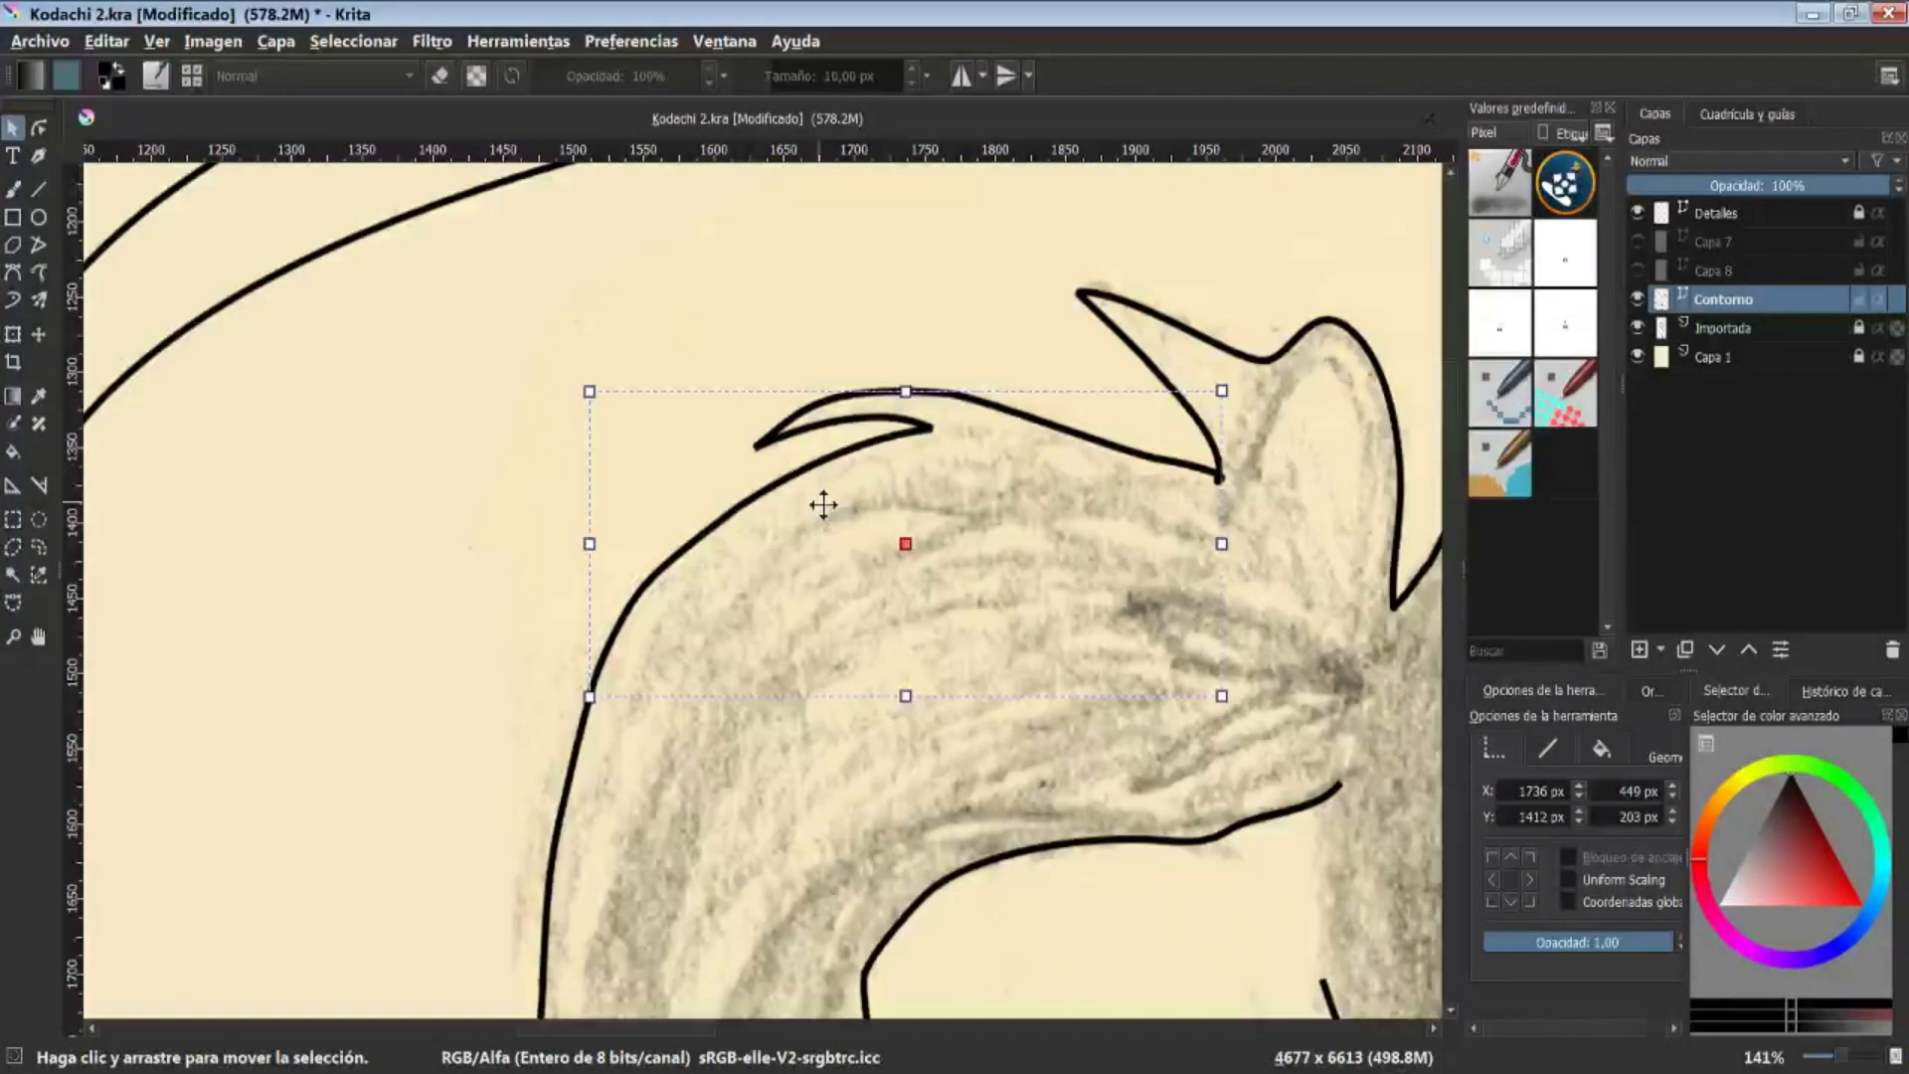
left_click(39, 127)
left_click_drag(1226, 465, 857, 441)
left_click(1031, 433)
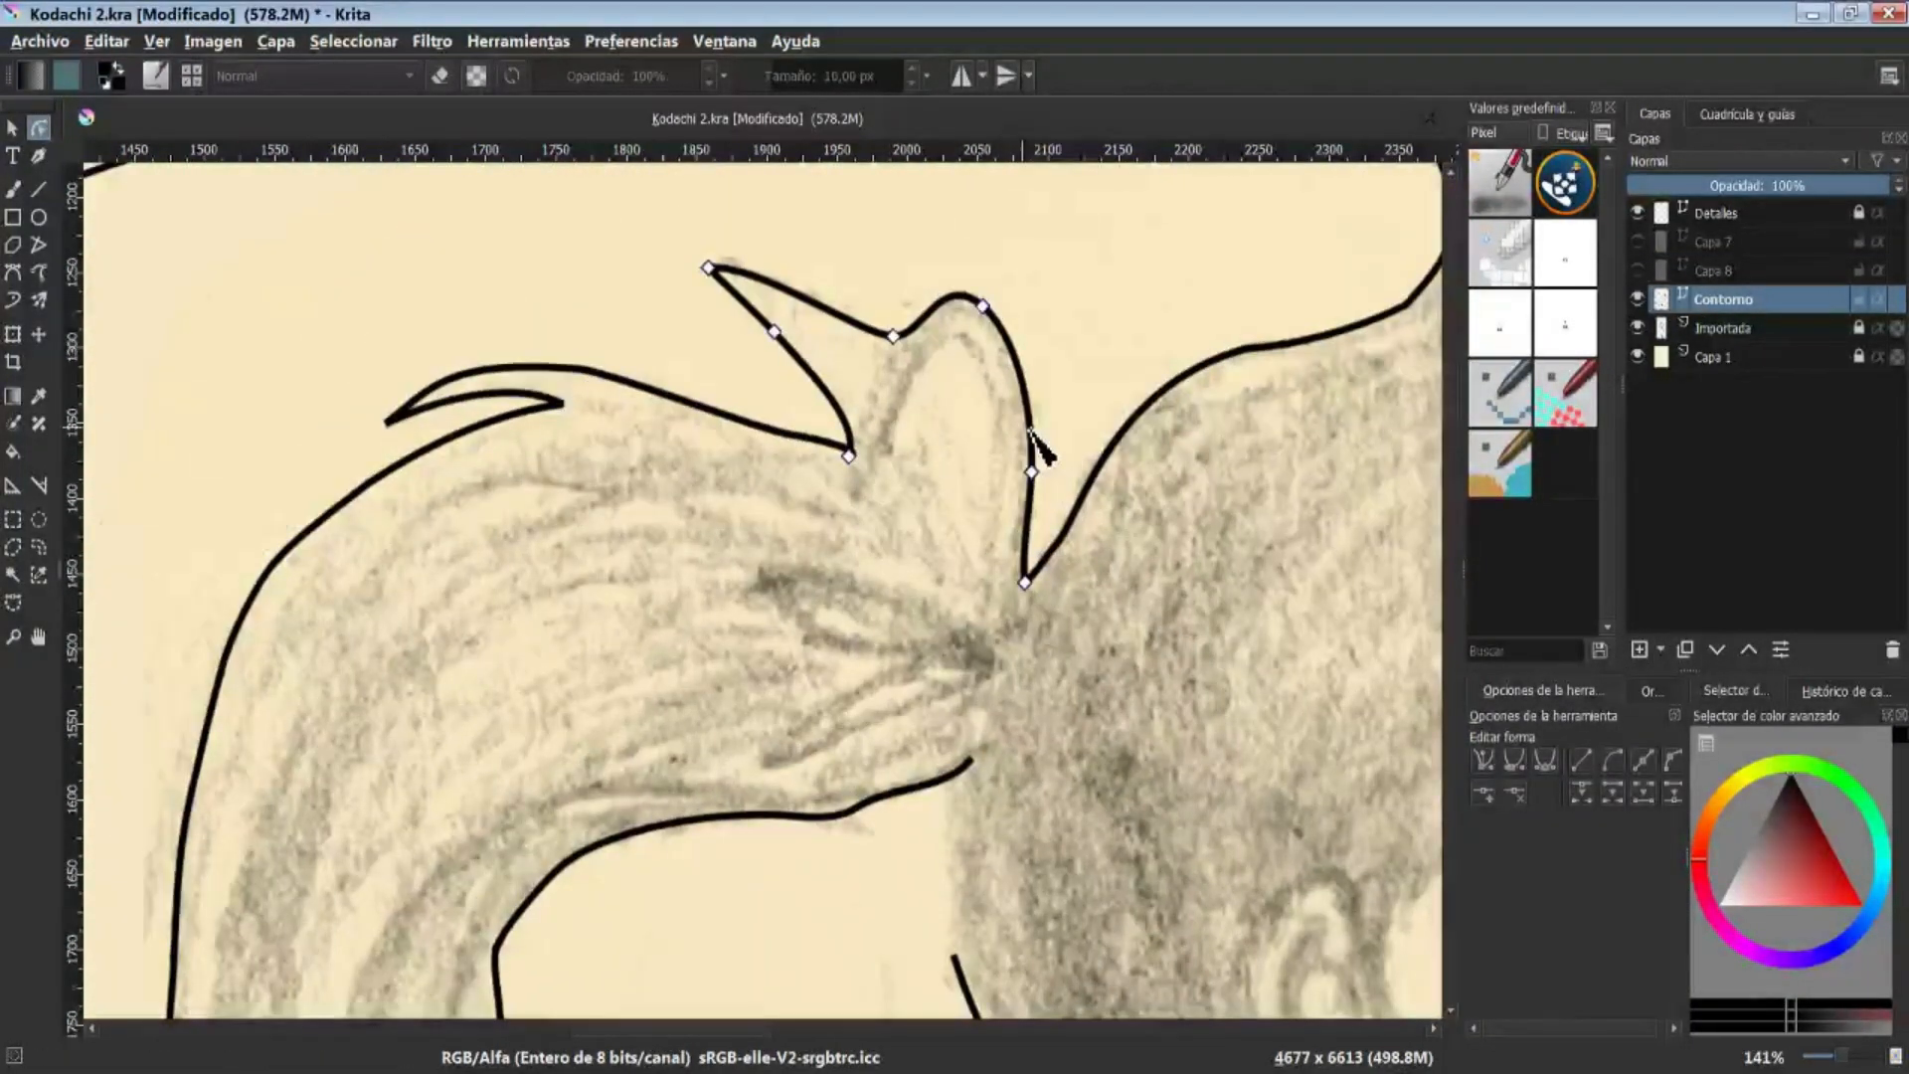
left_click(828, 808)
left_click_drag(610, 694, 775, 823)
left_click_drag(550, 595, 974, 285)
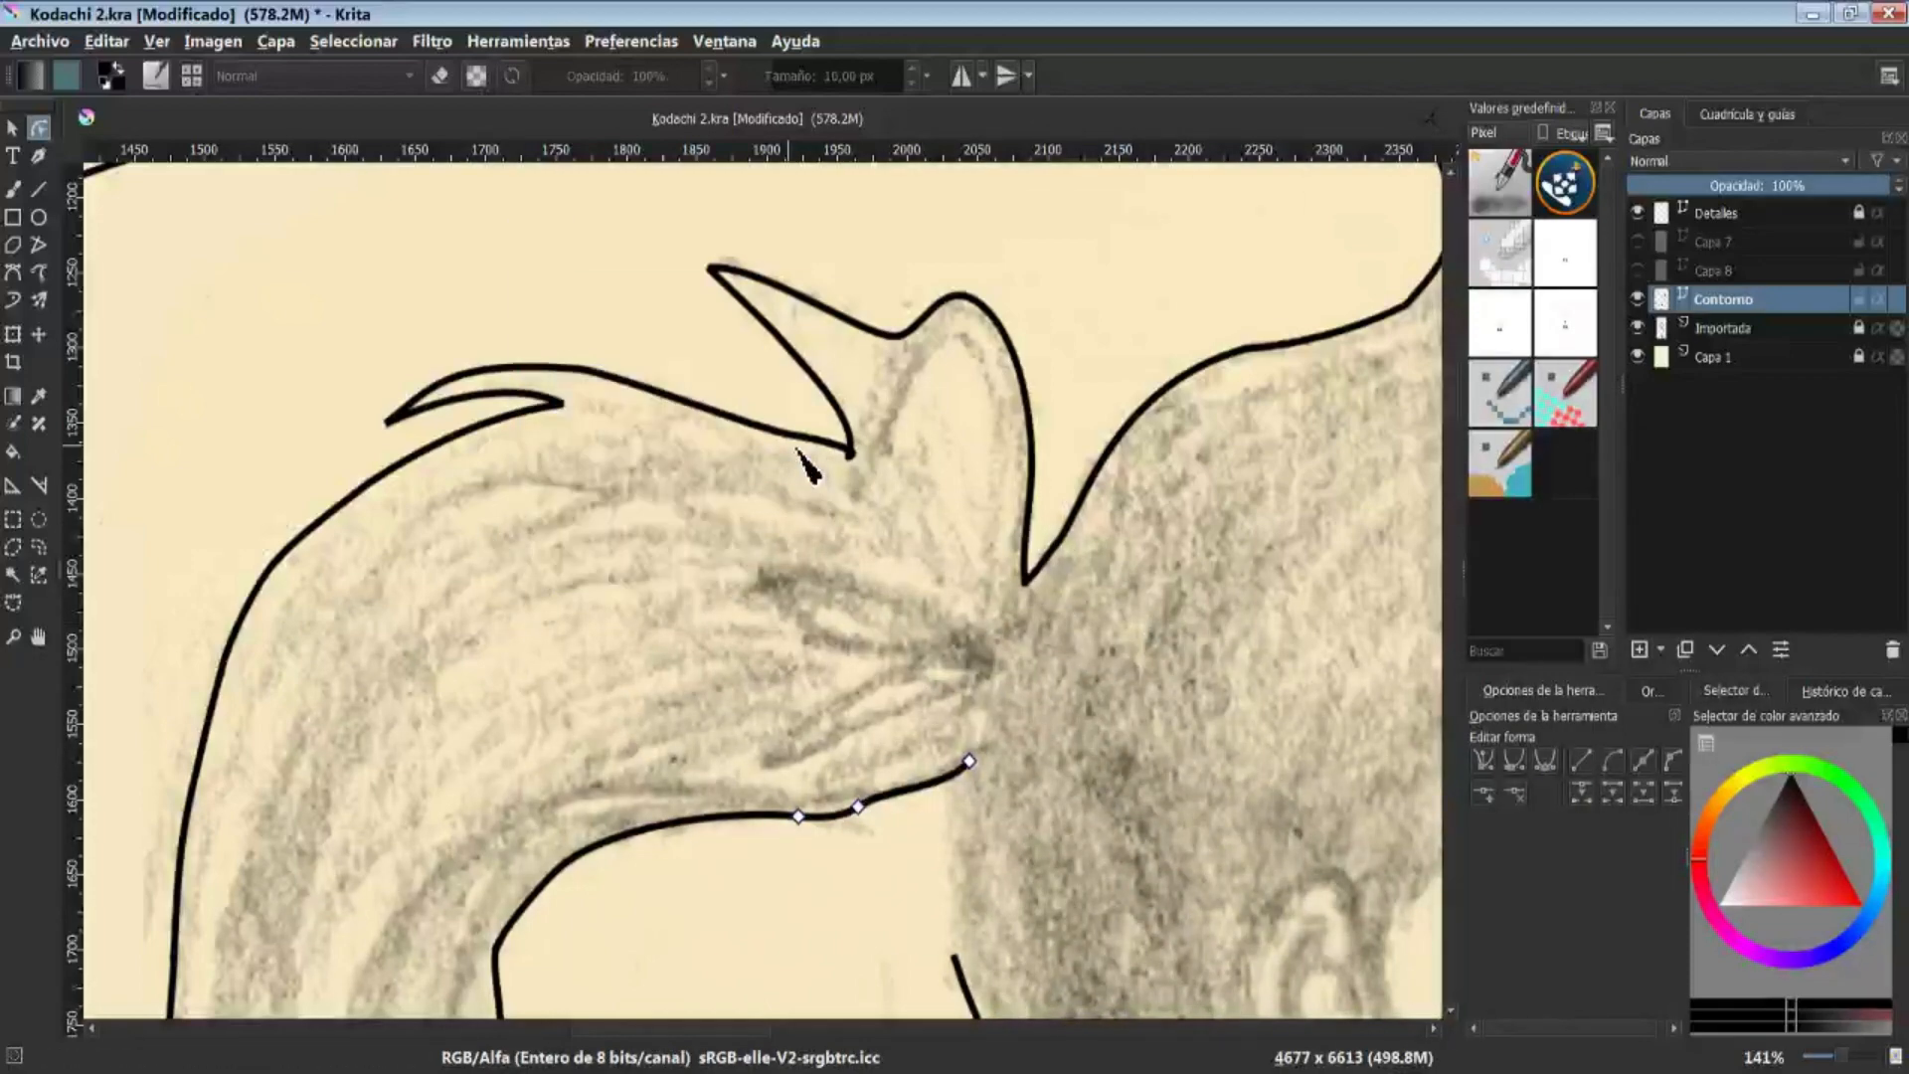
left_click(827, 370)
scroll(831, 490, "down", 6)
scroll(914, 457, "up", 2)
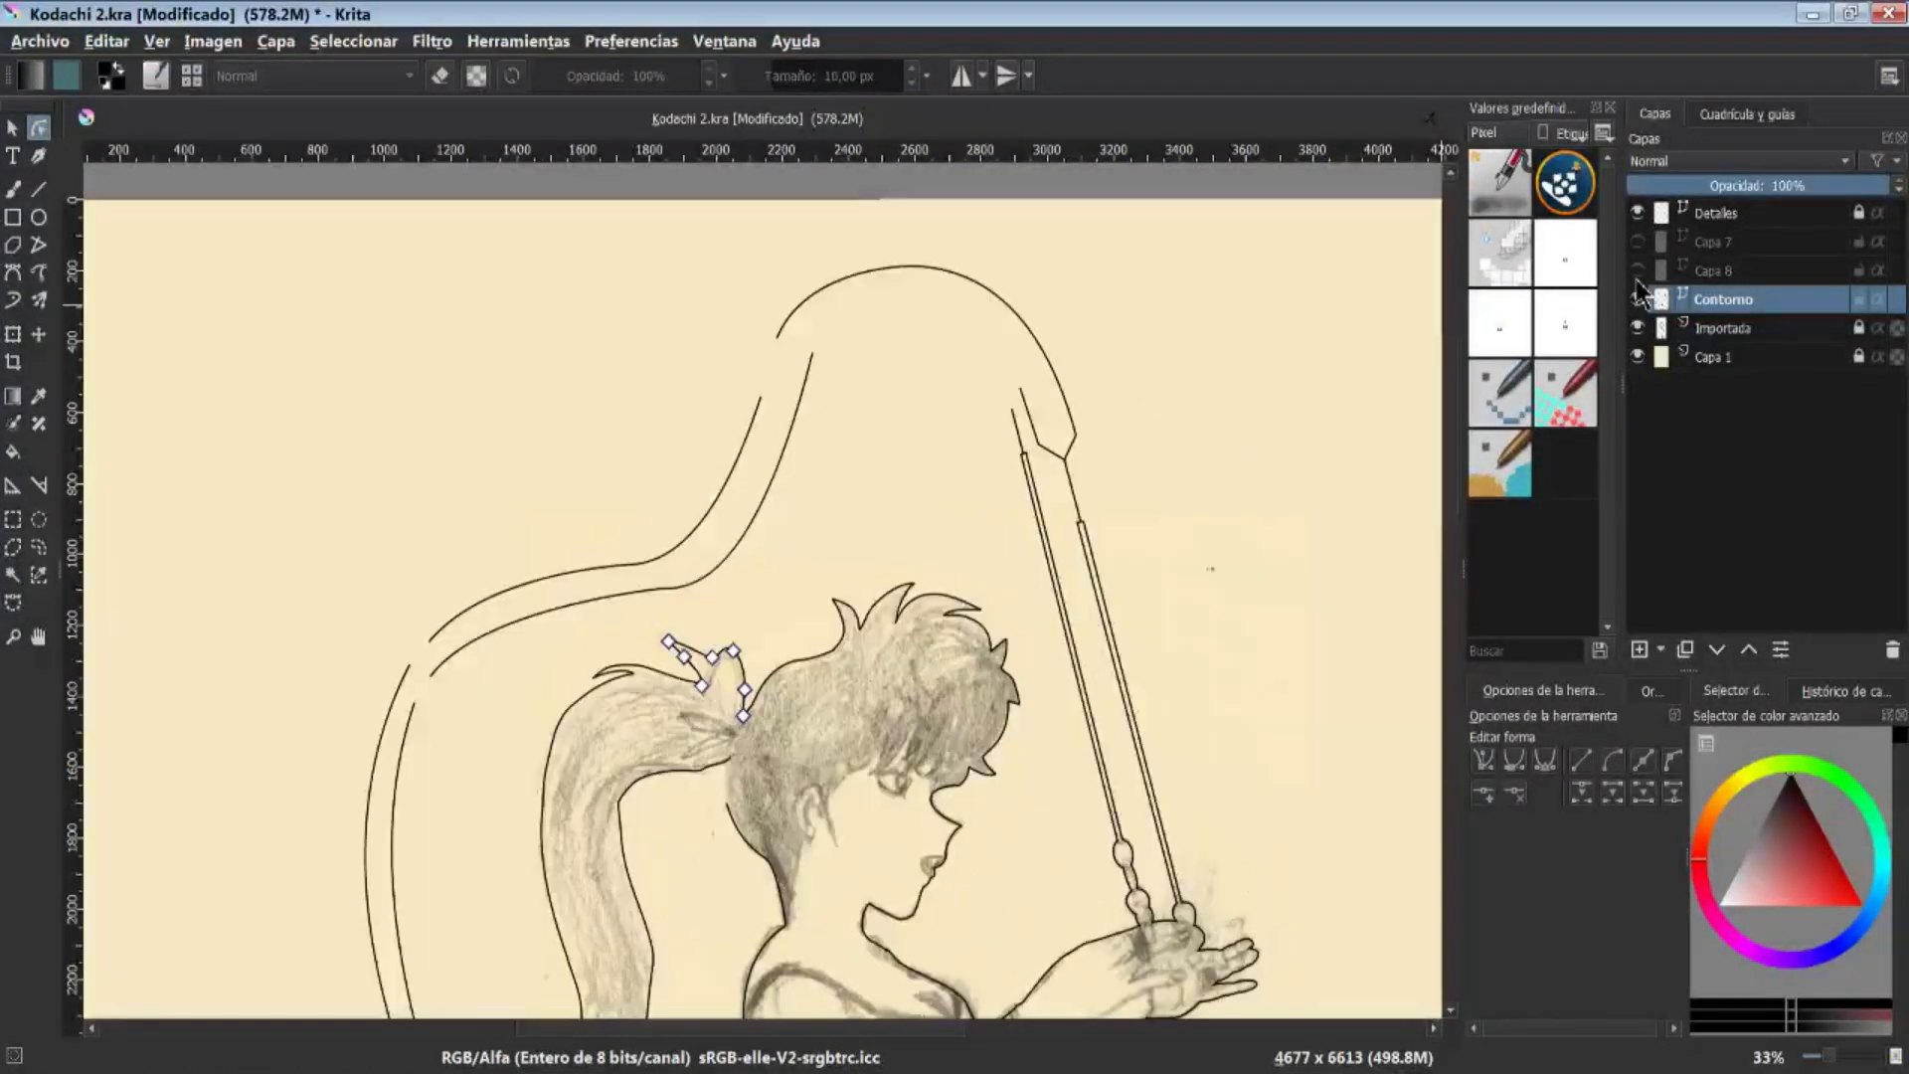
Rename the cable layers Capa 8 and Capa 7 as Lazo 1 and Lazo 2, and the bottom layer as Fondo
scroll(1005, 459, "down", 2)
scroll(820, 591, "up", 5)
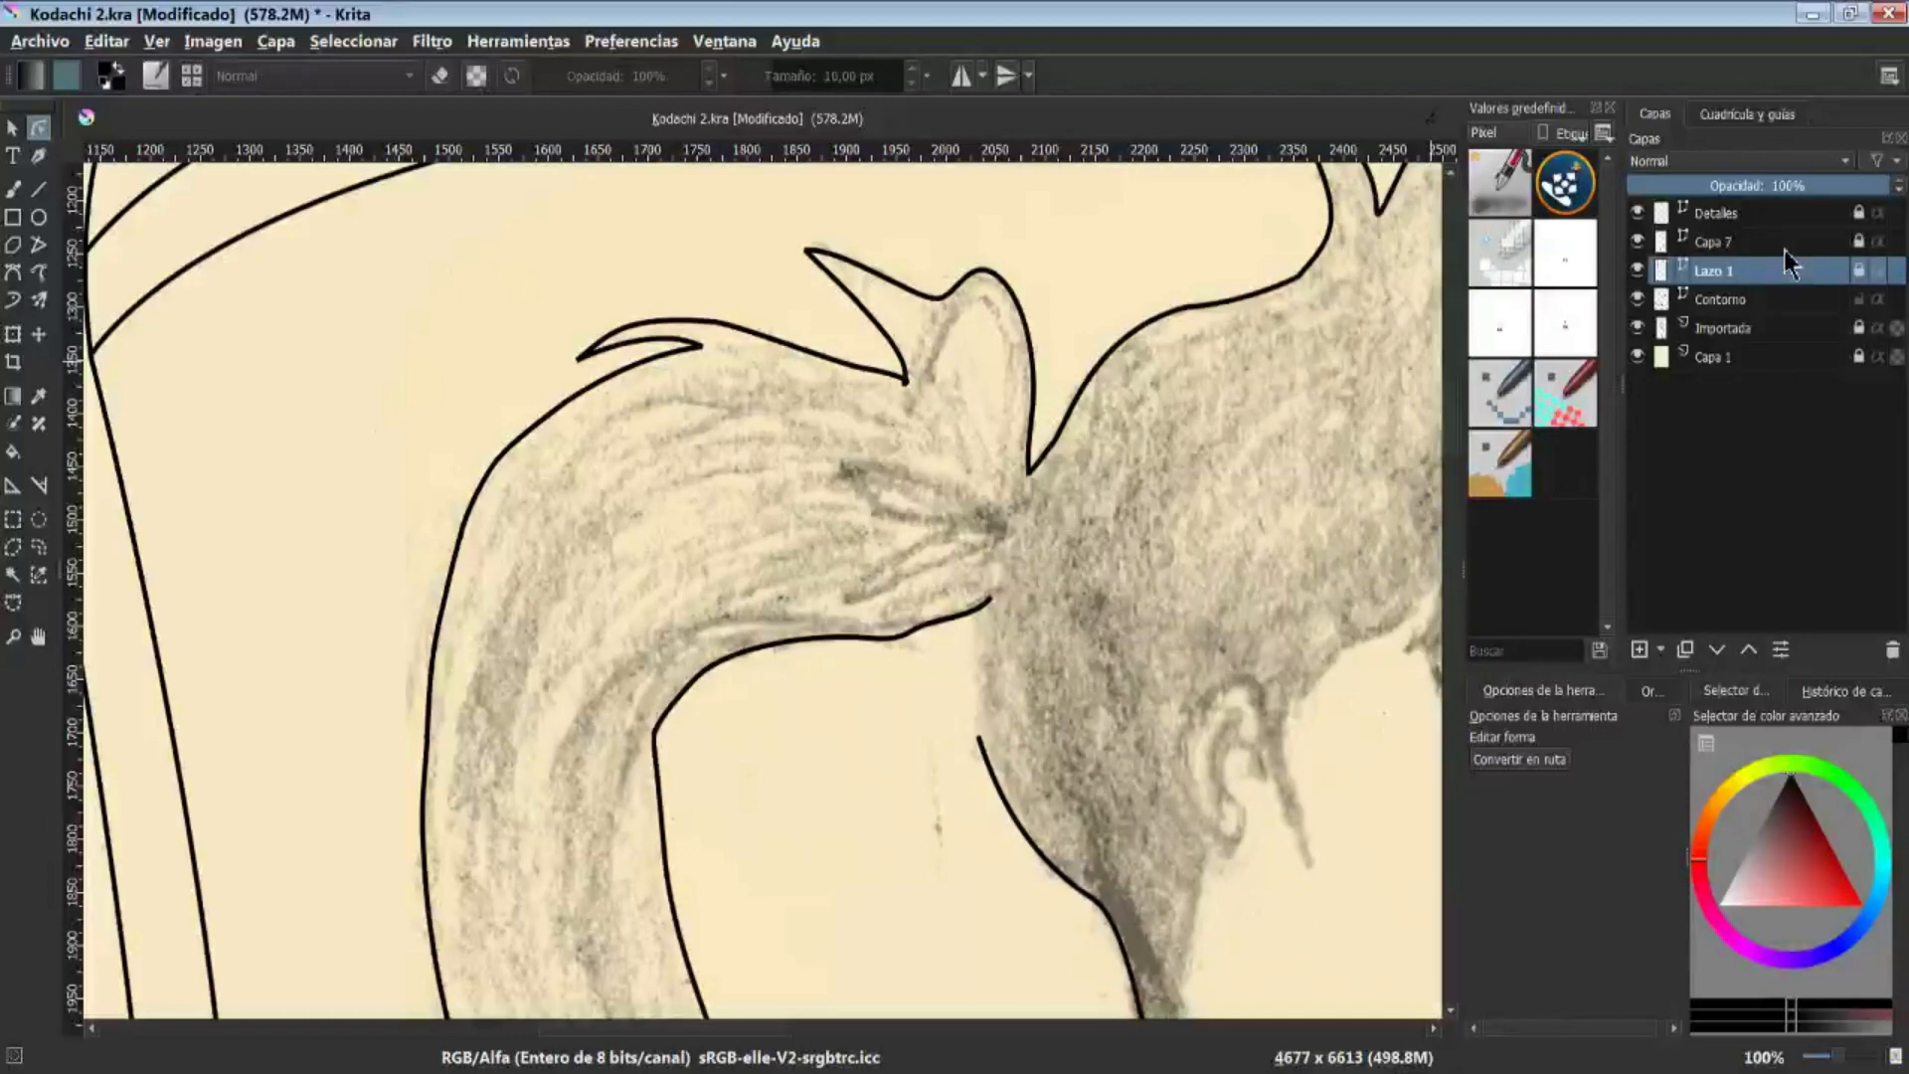
left_click(1789, 241)
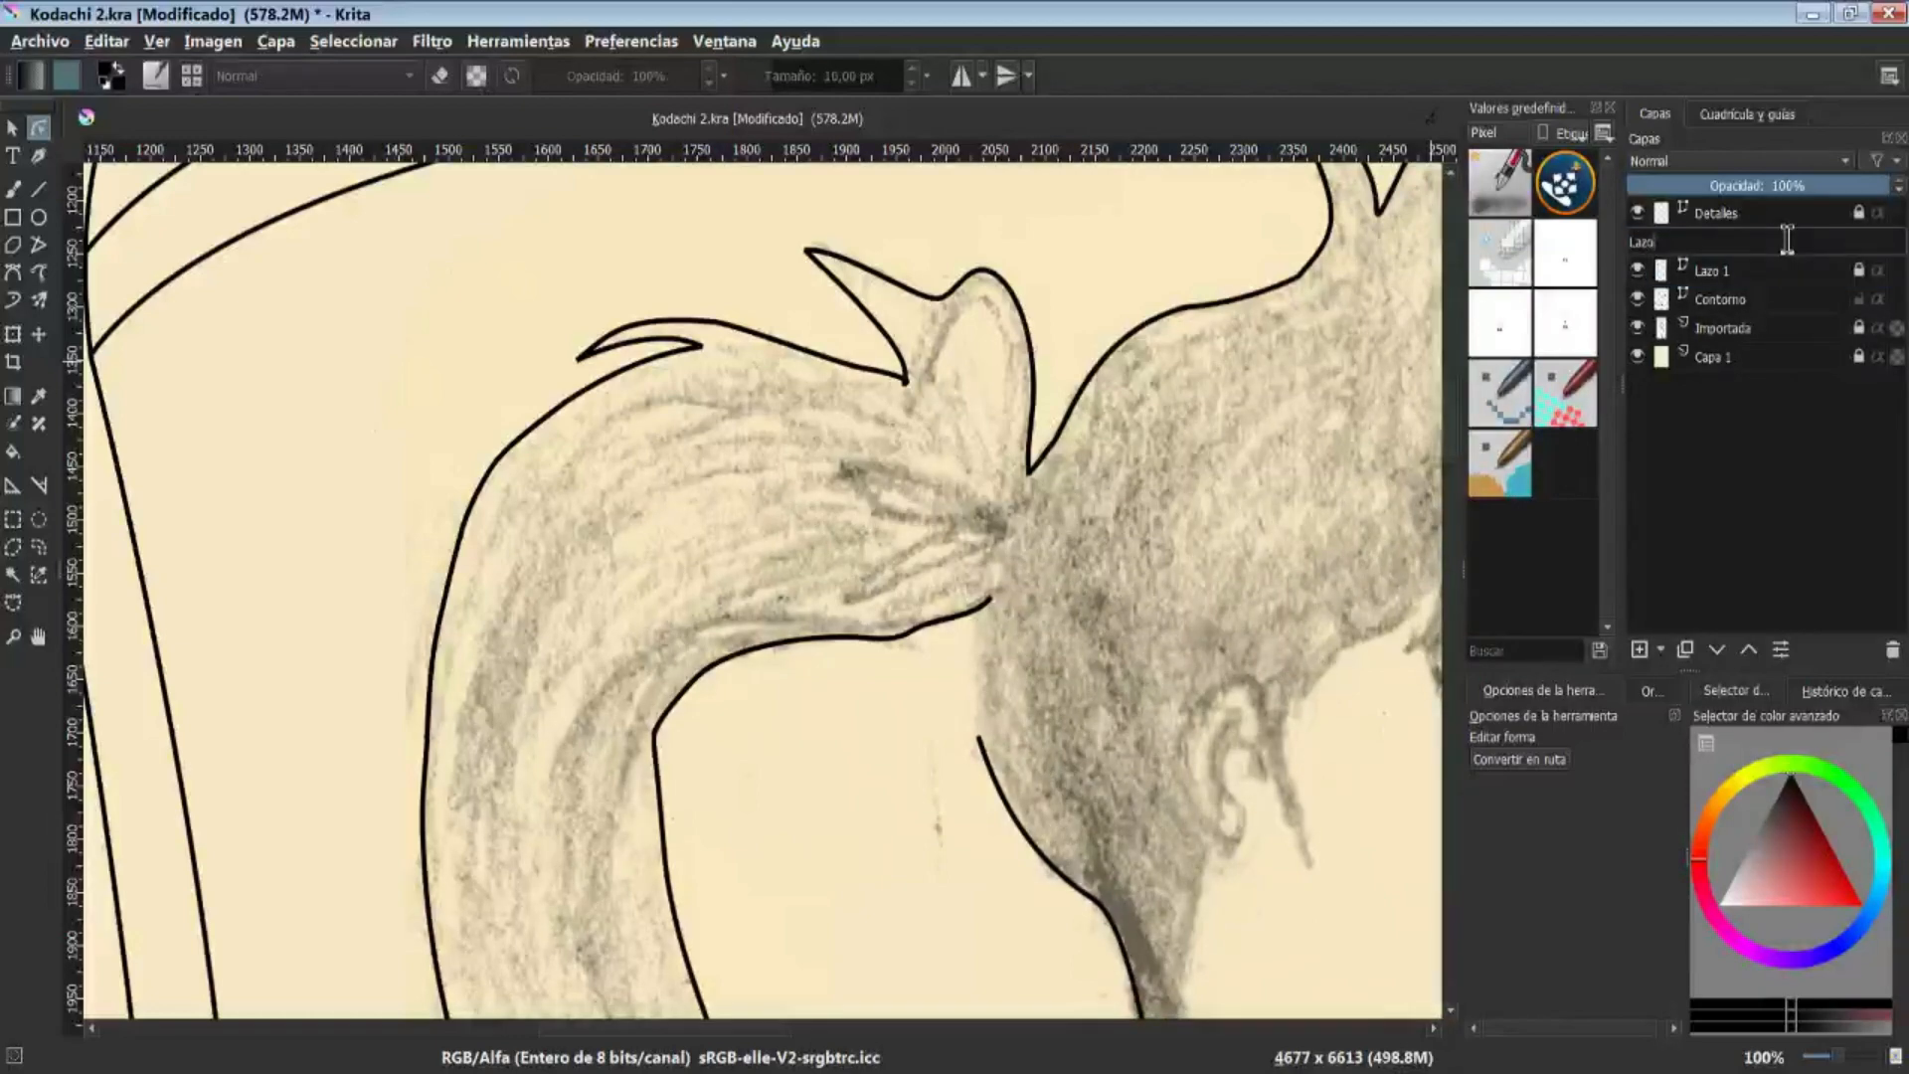
left_click(1746, 358)
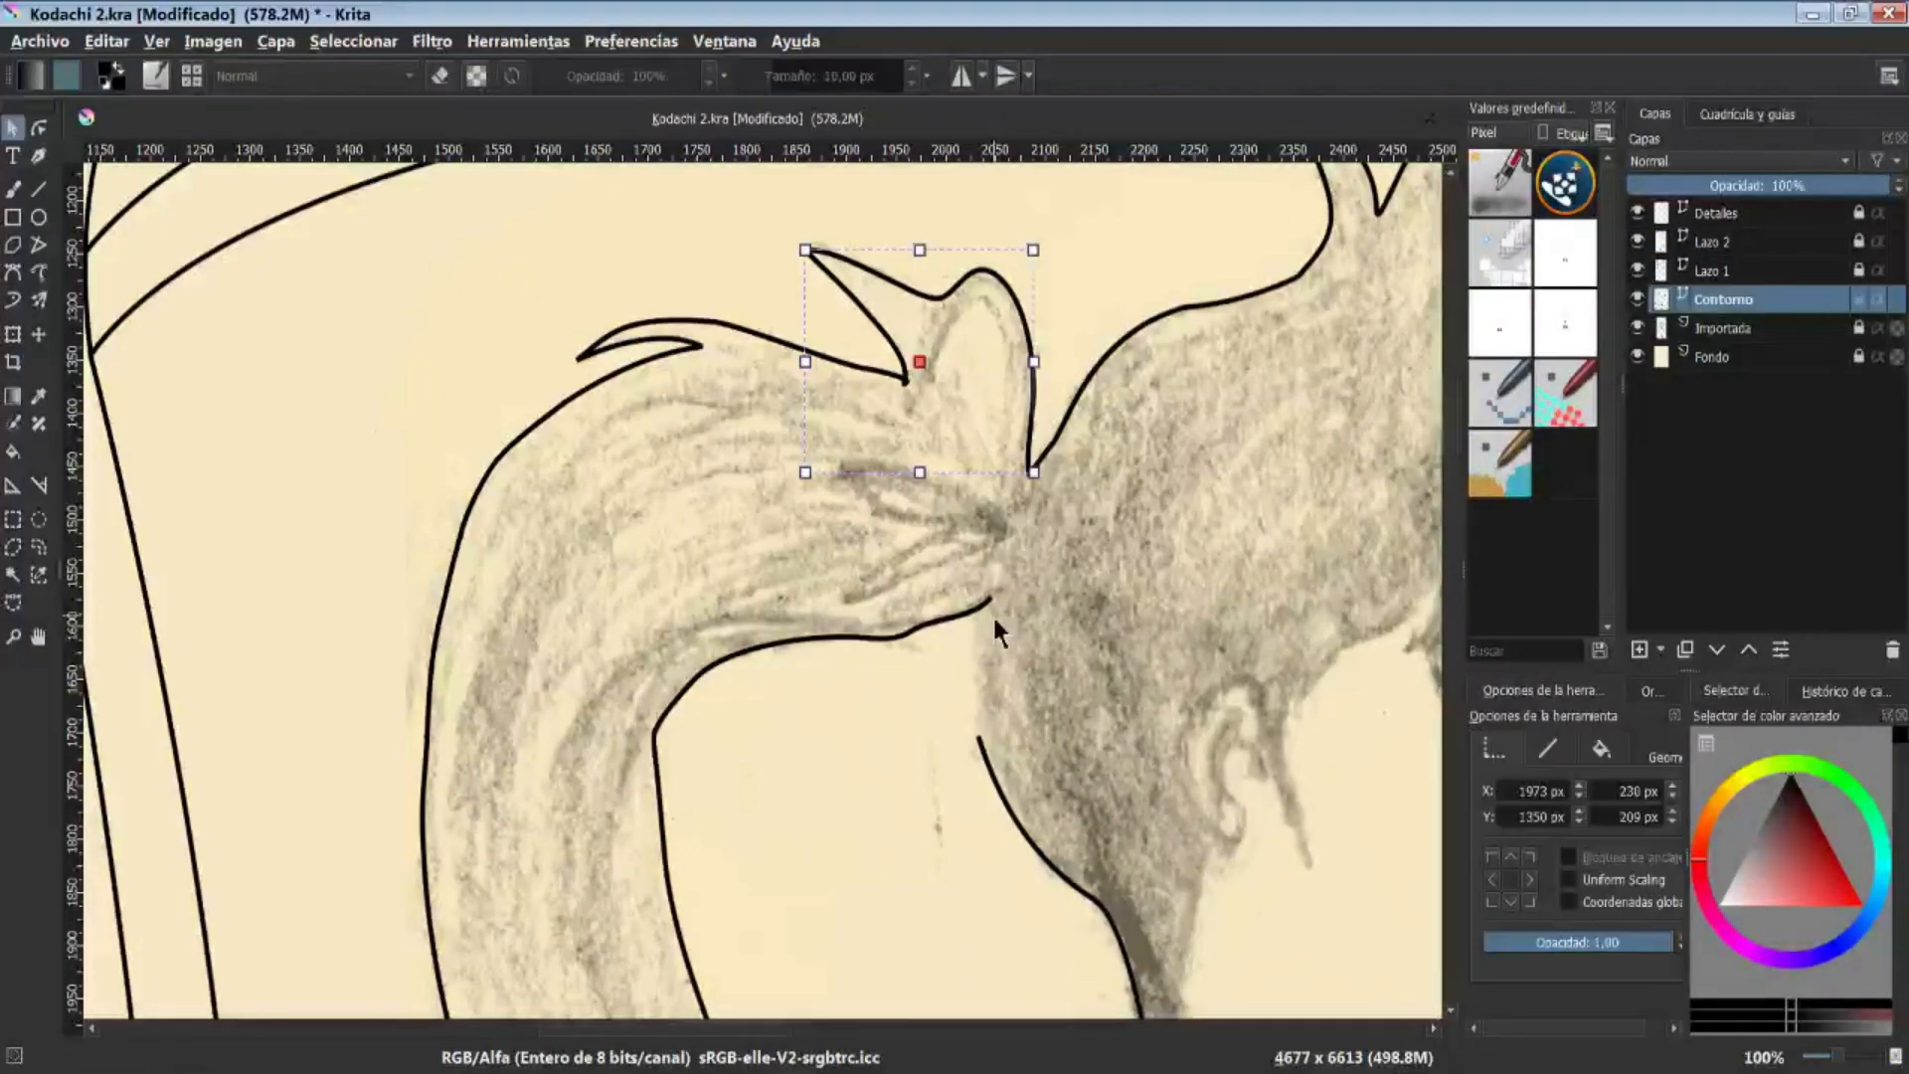
Adjust the nodes at the inner corner of the ponytail outline on the Contorno layer to soften the bend
scroll(787, 659, "up", 2)
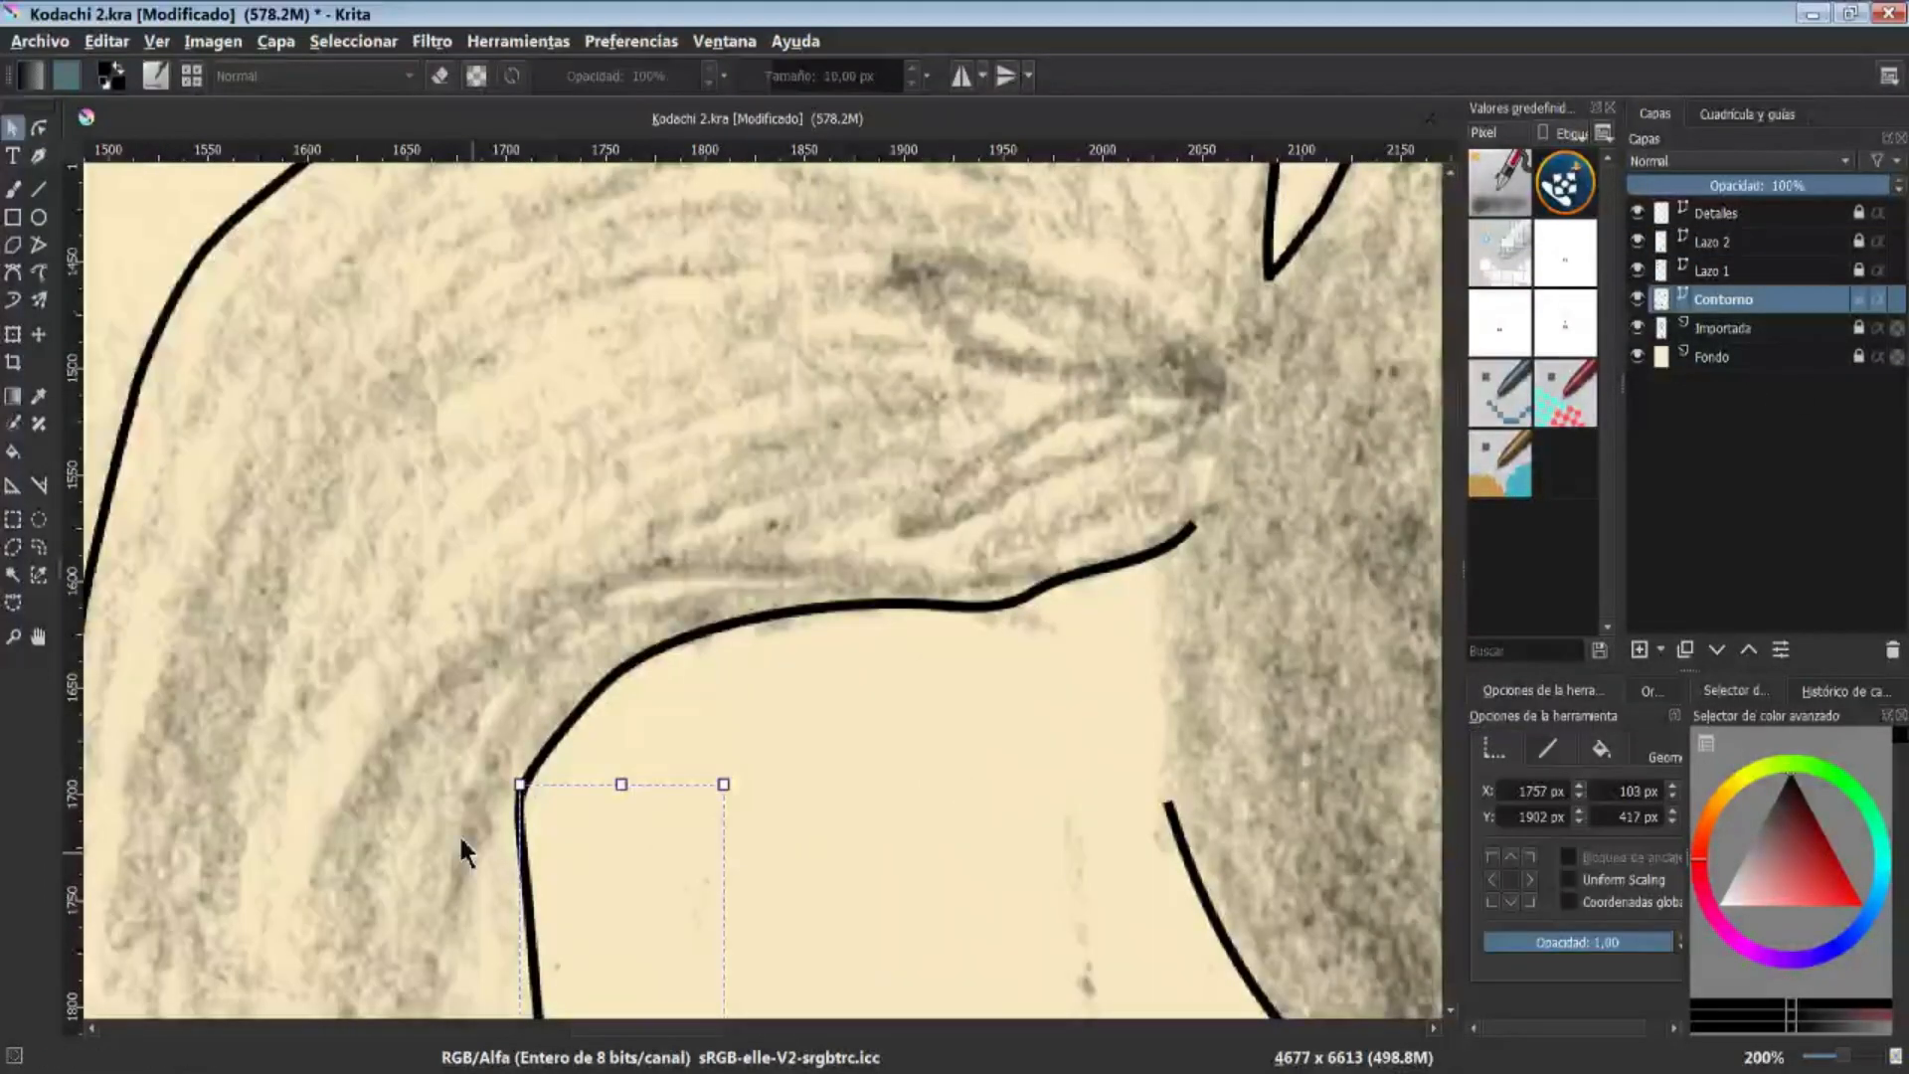
scroll(392, 639, "down", 4)
scroll(498, 481, "up", 5)
double_click(655, 741)
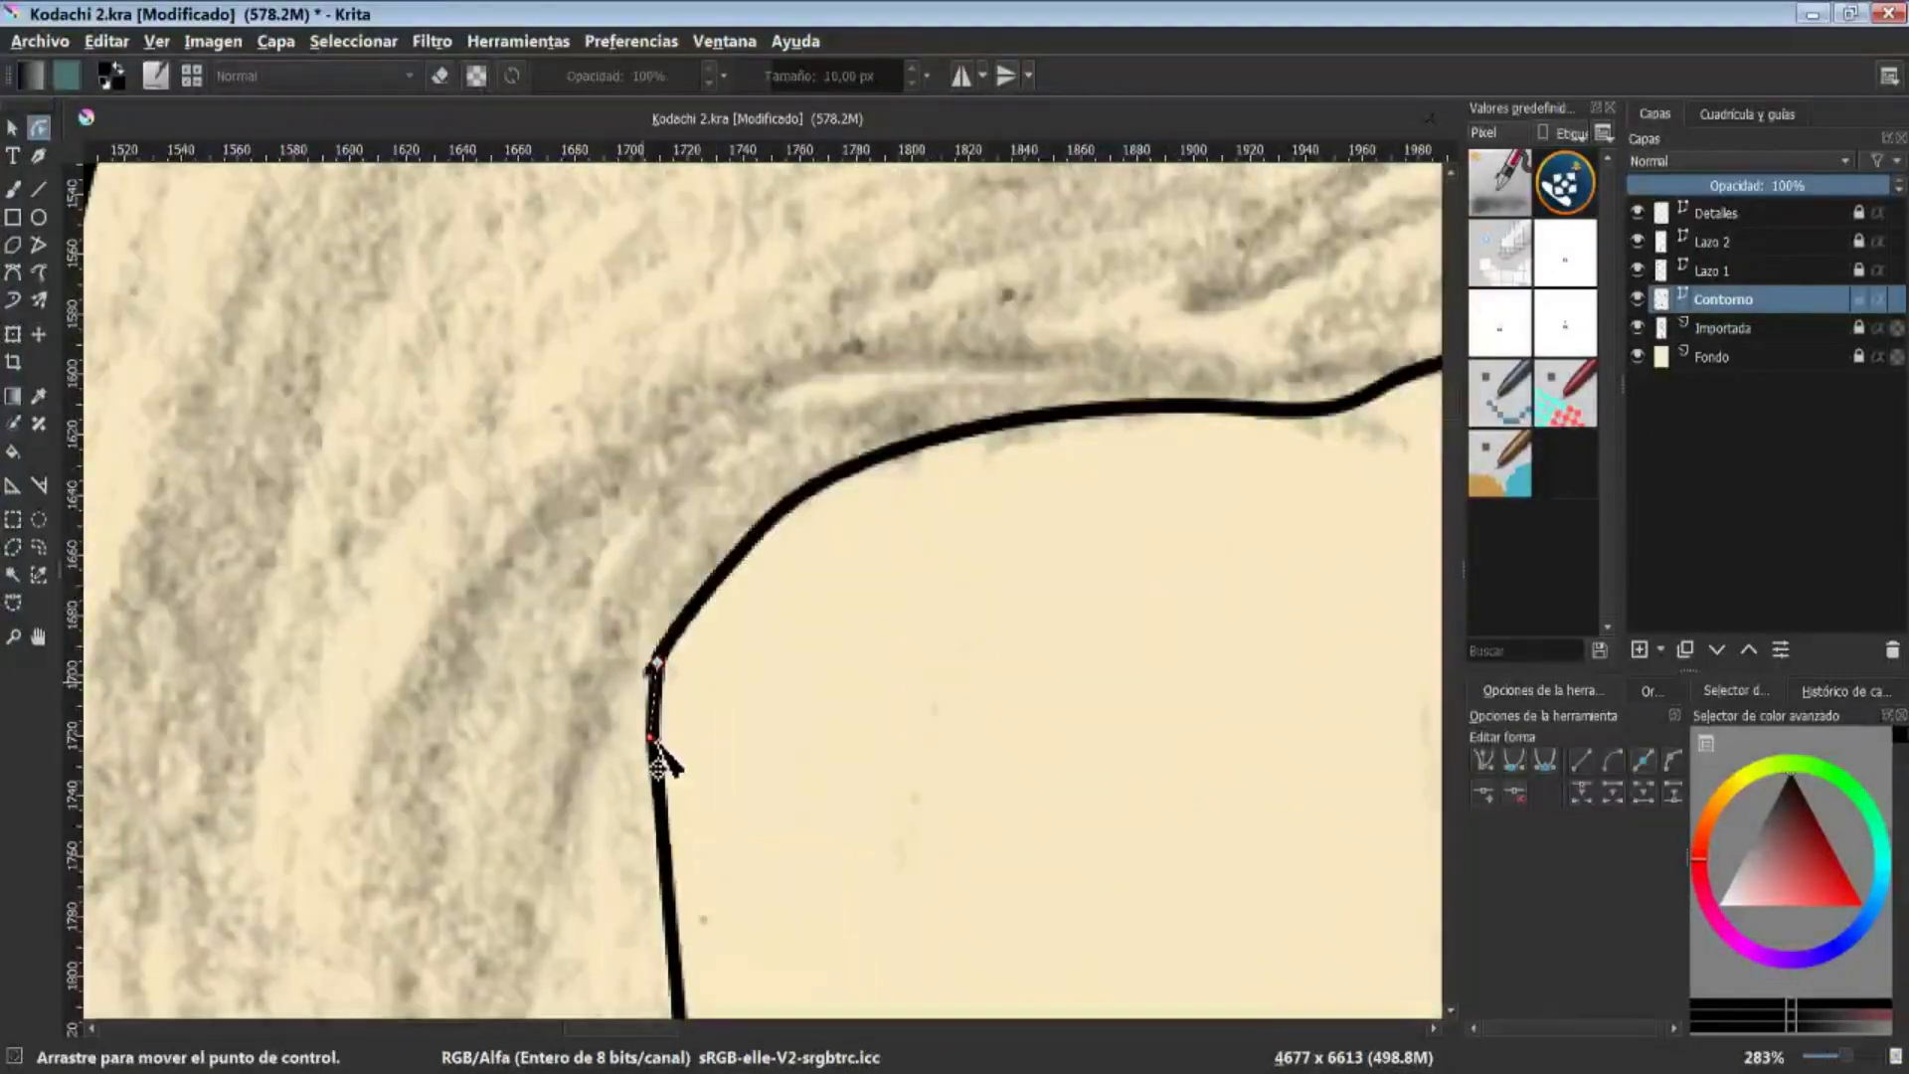
left_click(658, 665)
scroll(662, 674, "up", 3)
left_click_drag(650, 646, 652, 608)
left_click_drag(1372, 259, 604, 644)
left_click_drag(547, 705, 969, 608)
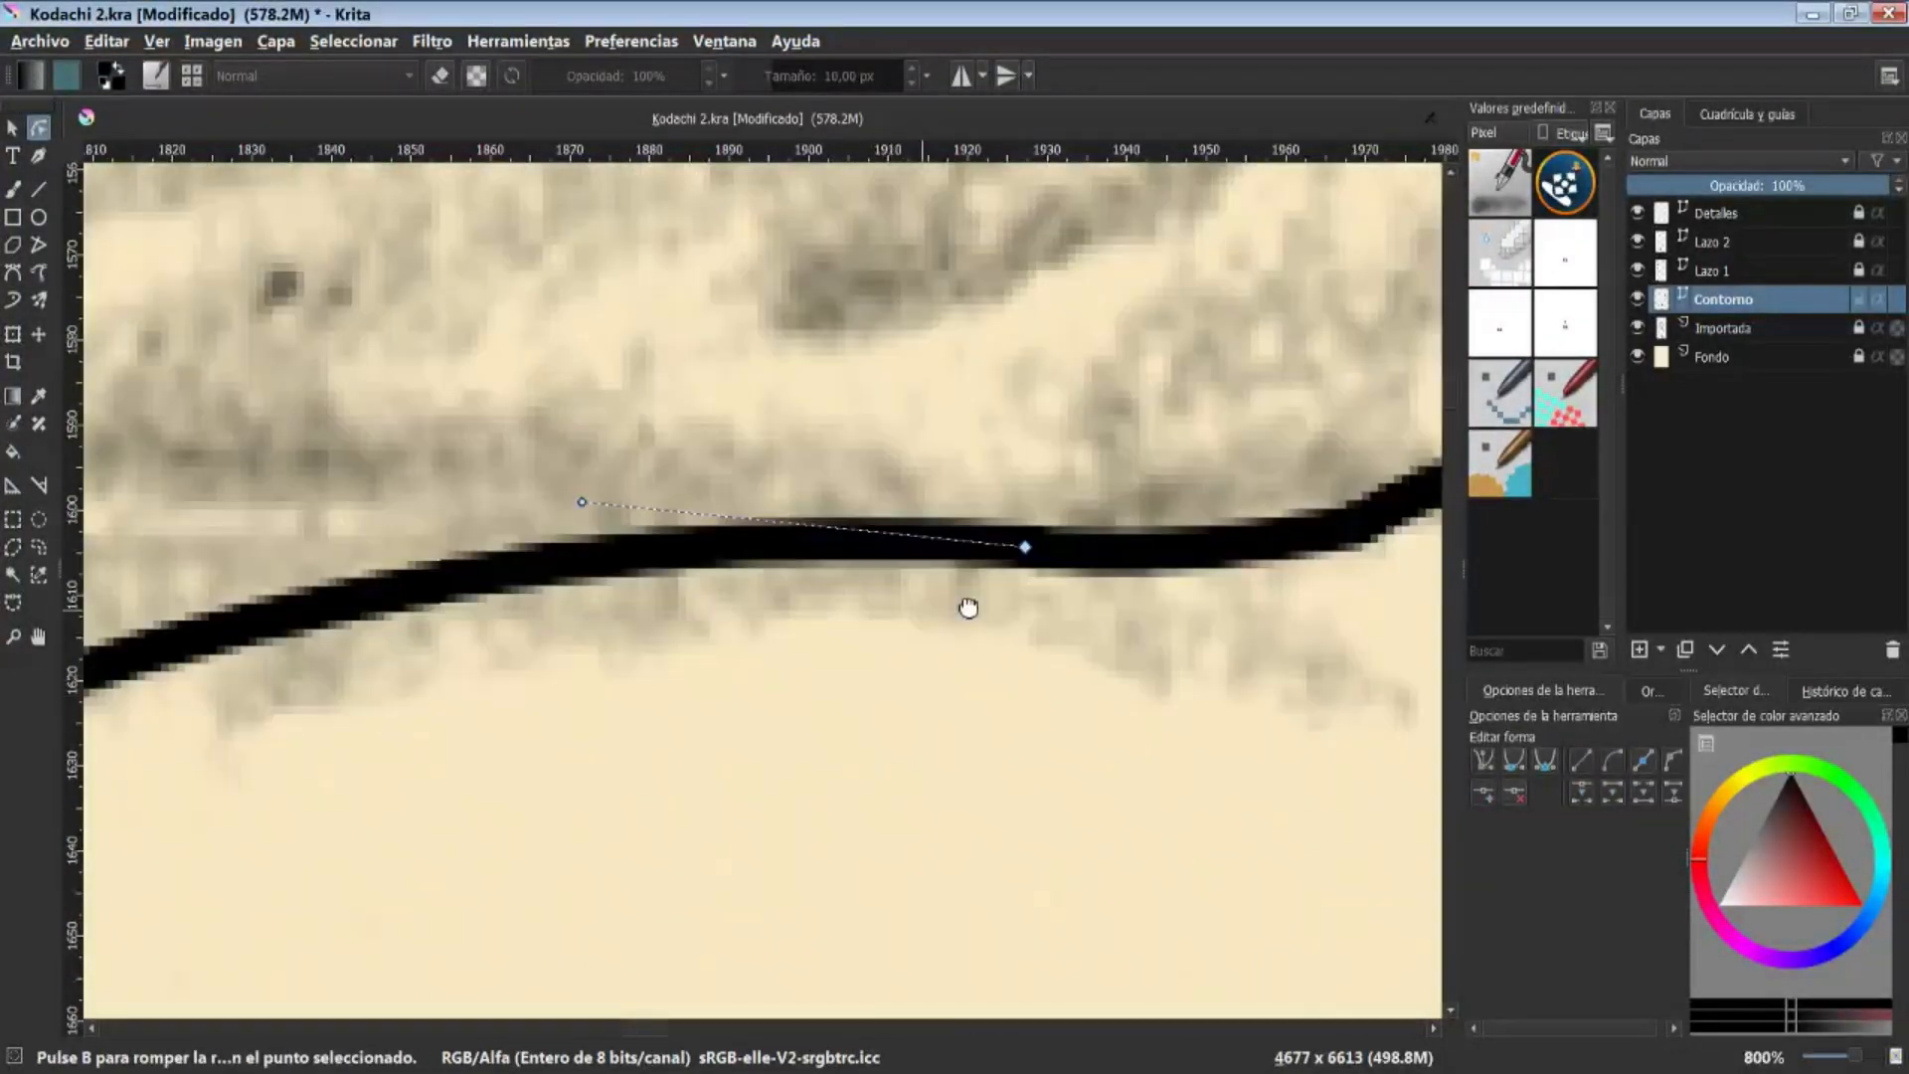
scroll(968, 609, "down", 6)
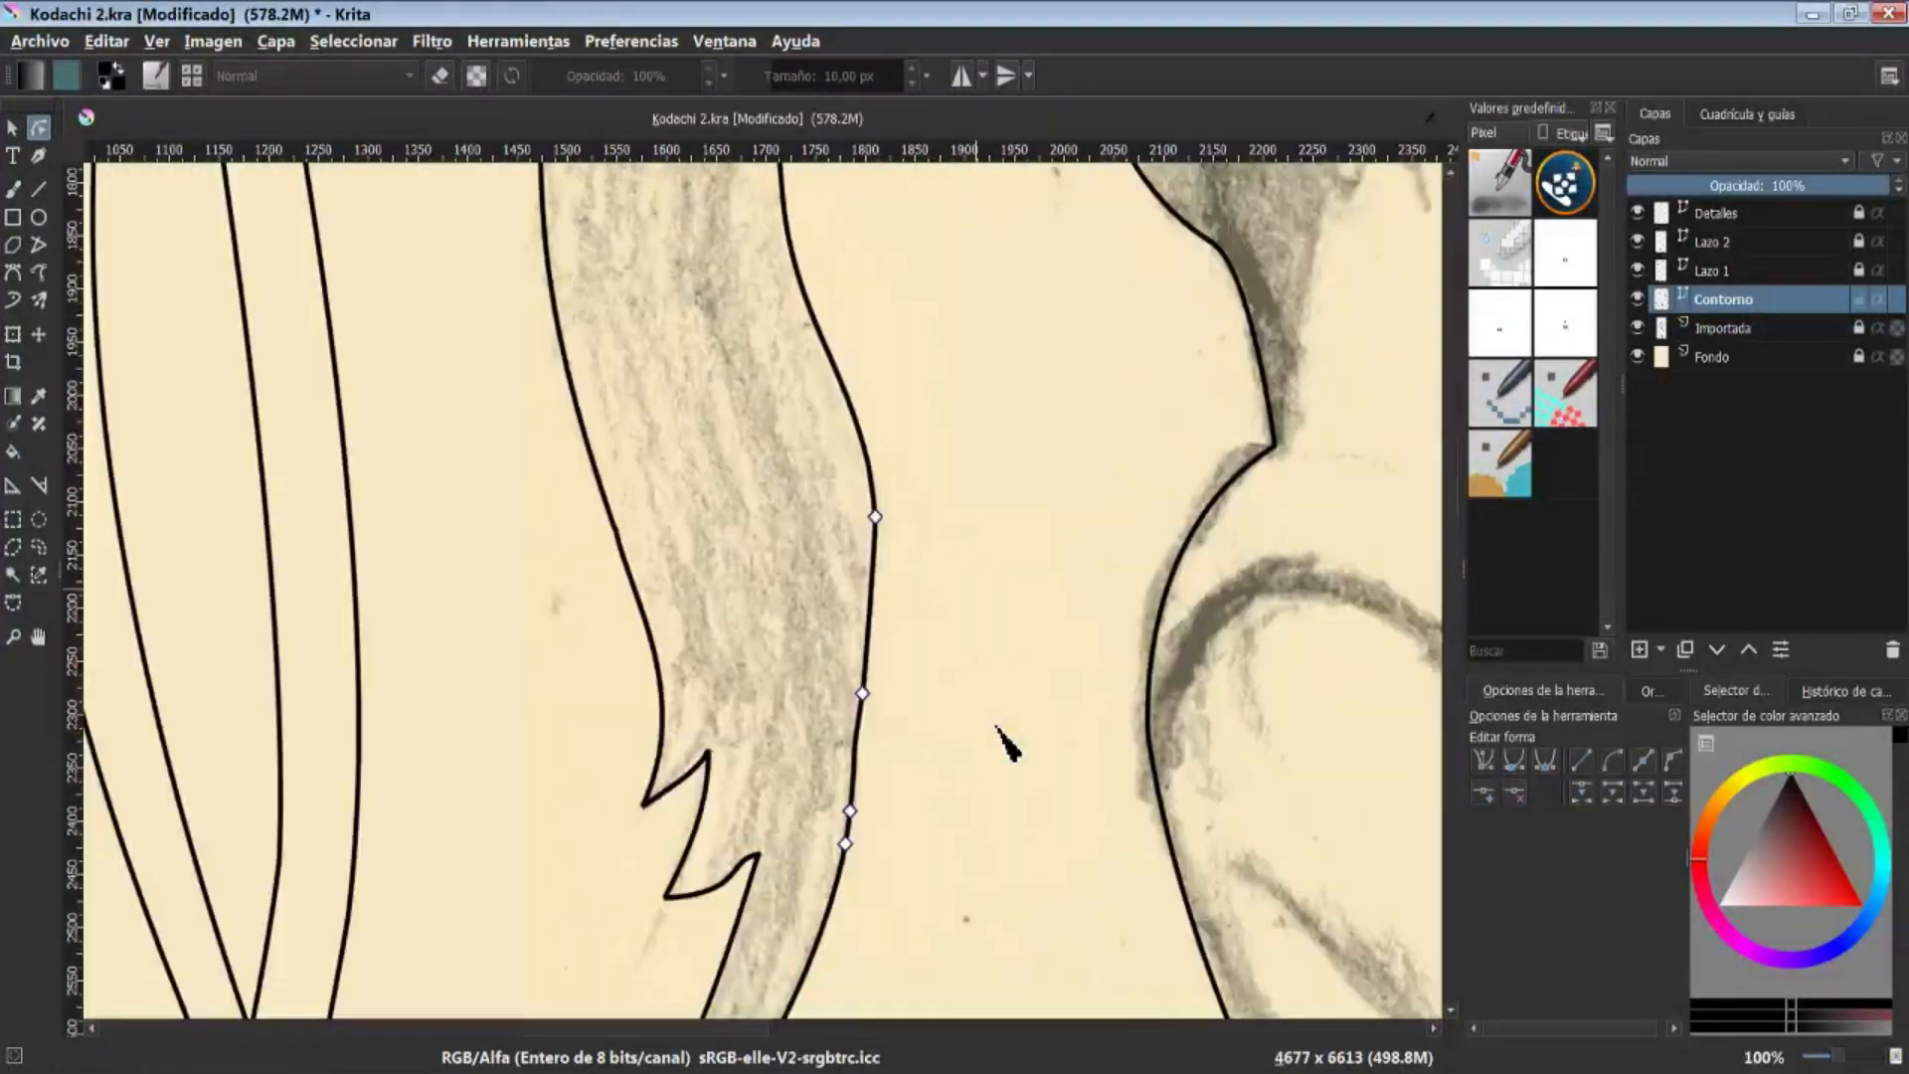
Reshape the ponytail outline's nodes, smoothing its underside curve toward the bow
scroll(894, 753, "up", 2)
scroll(860, 706, "down", 5)
scroll(875, 527, "up", 4)
scroll(877, 527, "up", 1)
left_click(666, 509)
left_click(697, 459)
left_click_drag(670, 505, 547, 544)
left_click(674, 712)
scroll(976, 343, "up", 1)
left_click(852, 524)
left_click(856, 522)
left_click_drag(529, 479, 375, 440)
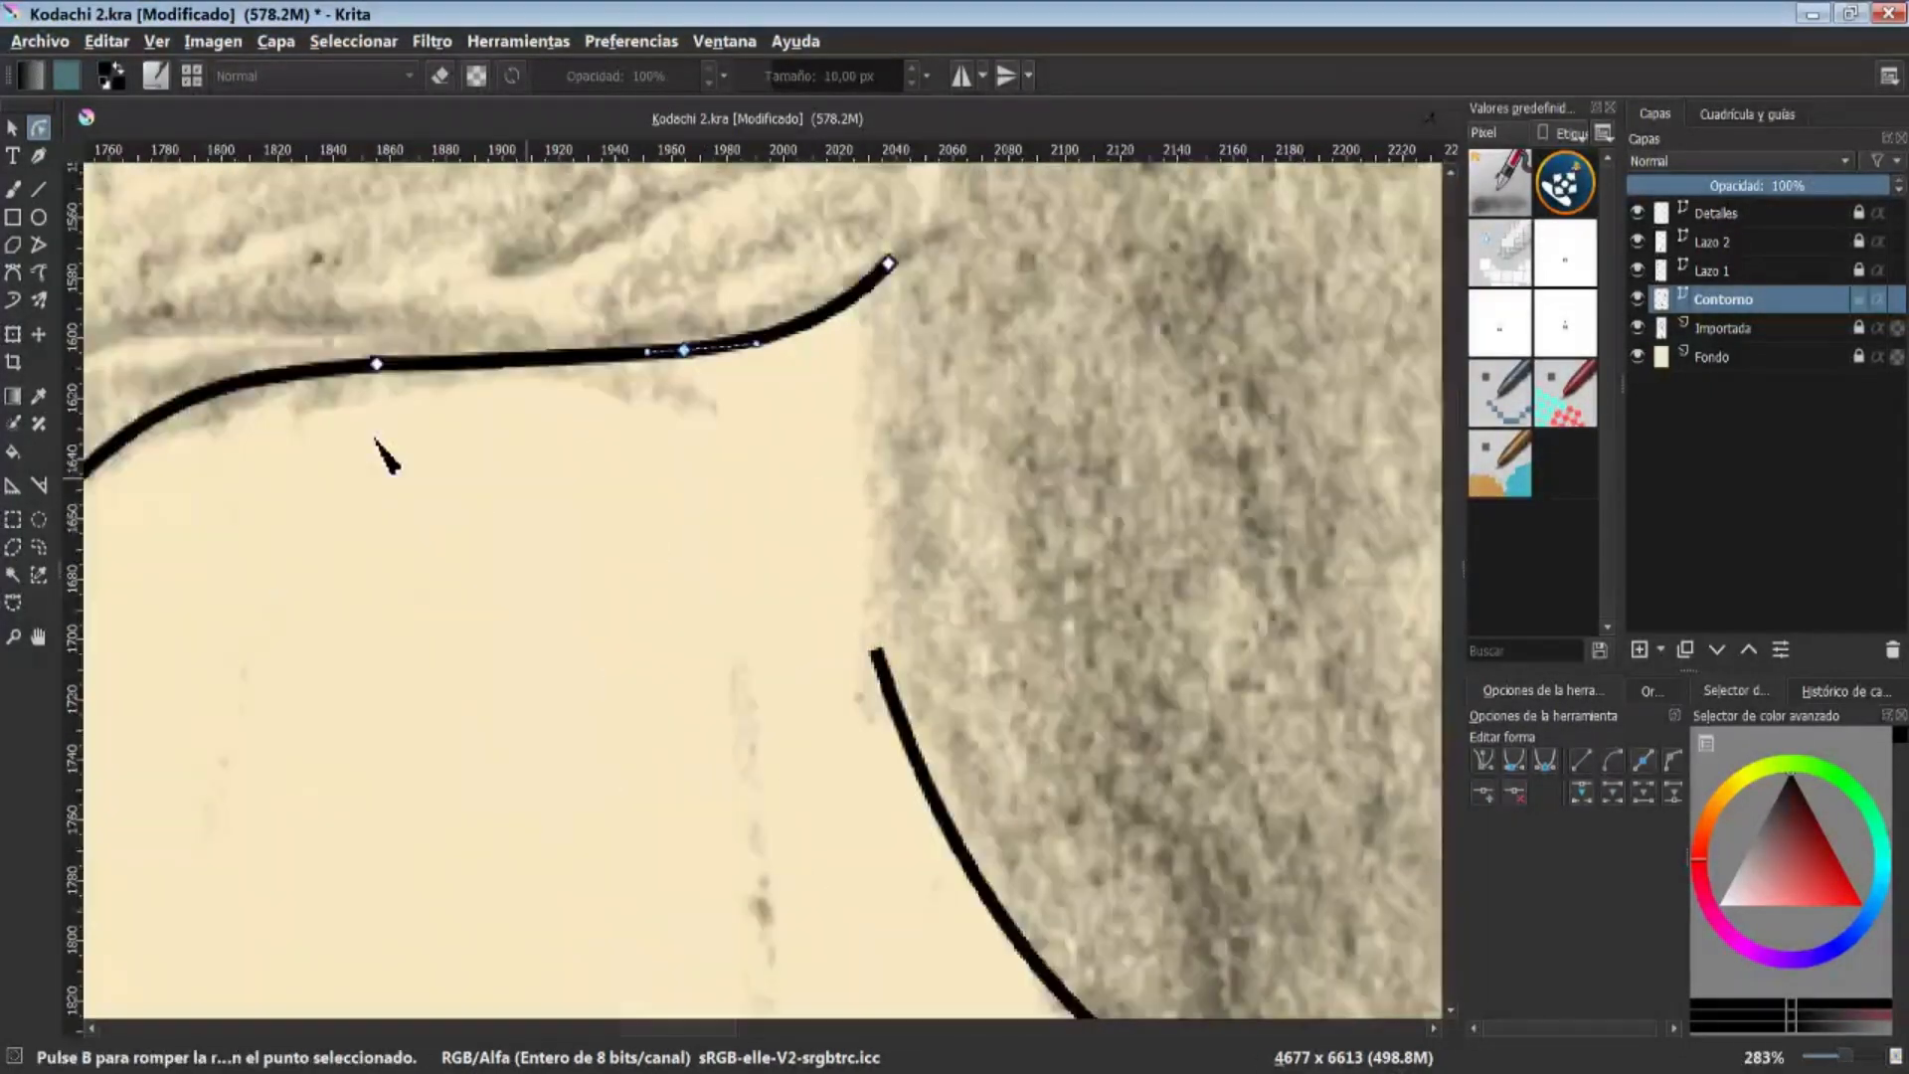
Draw a Bézier curve closing the gap between the ponytail's underside and the nape, and smooth its node
left_click(13, 272)
scroll(894, 524, "down", 1)
left_click(767, 409)
left_click(39, 127)
left_click(766, 511)
left_click(1512, 763)
scroll(946, 524, "down", 2)
Move the remaining cable outlines from Contorno to new vector layers named Lazo 3 and Lazo 4, and hide the cable layers
left_click(13, 127)
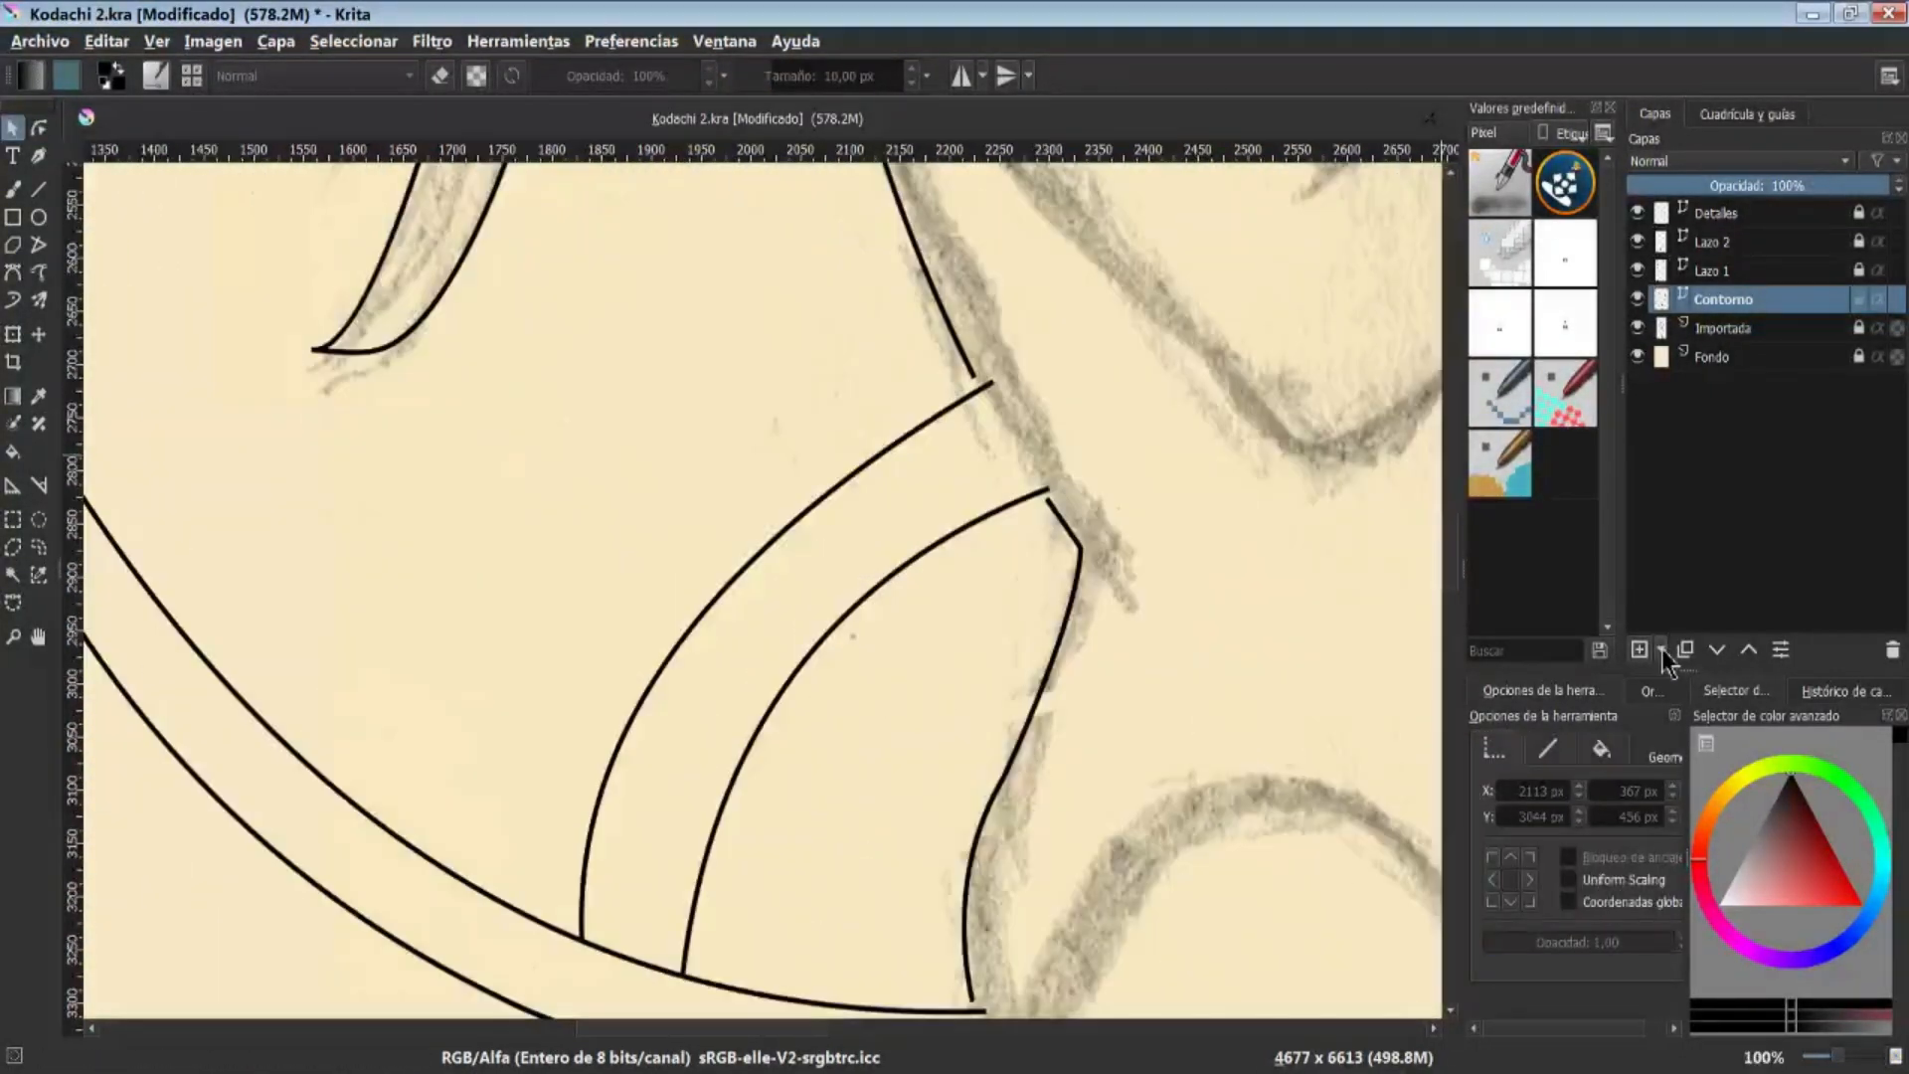
left_click(1661, 650)
scroll(1149, 338, "up", 2)
double_click(1712, 300)
type("Lazo 3")
left_click(1723, 357)
key("ctrl+x")
left_click(1637, 299)
scroll(982, 838, "up", 1)
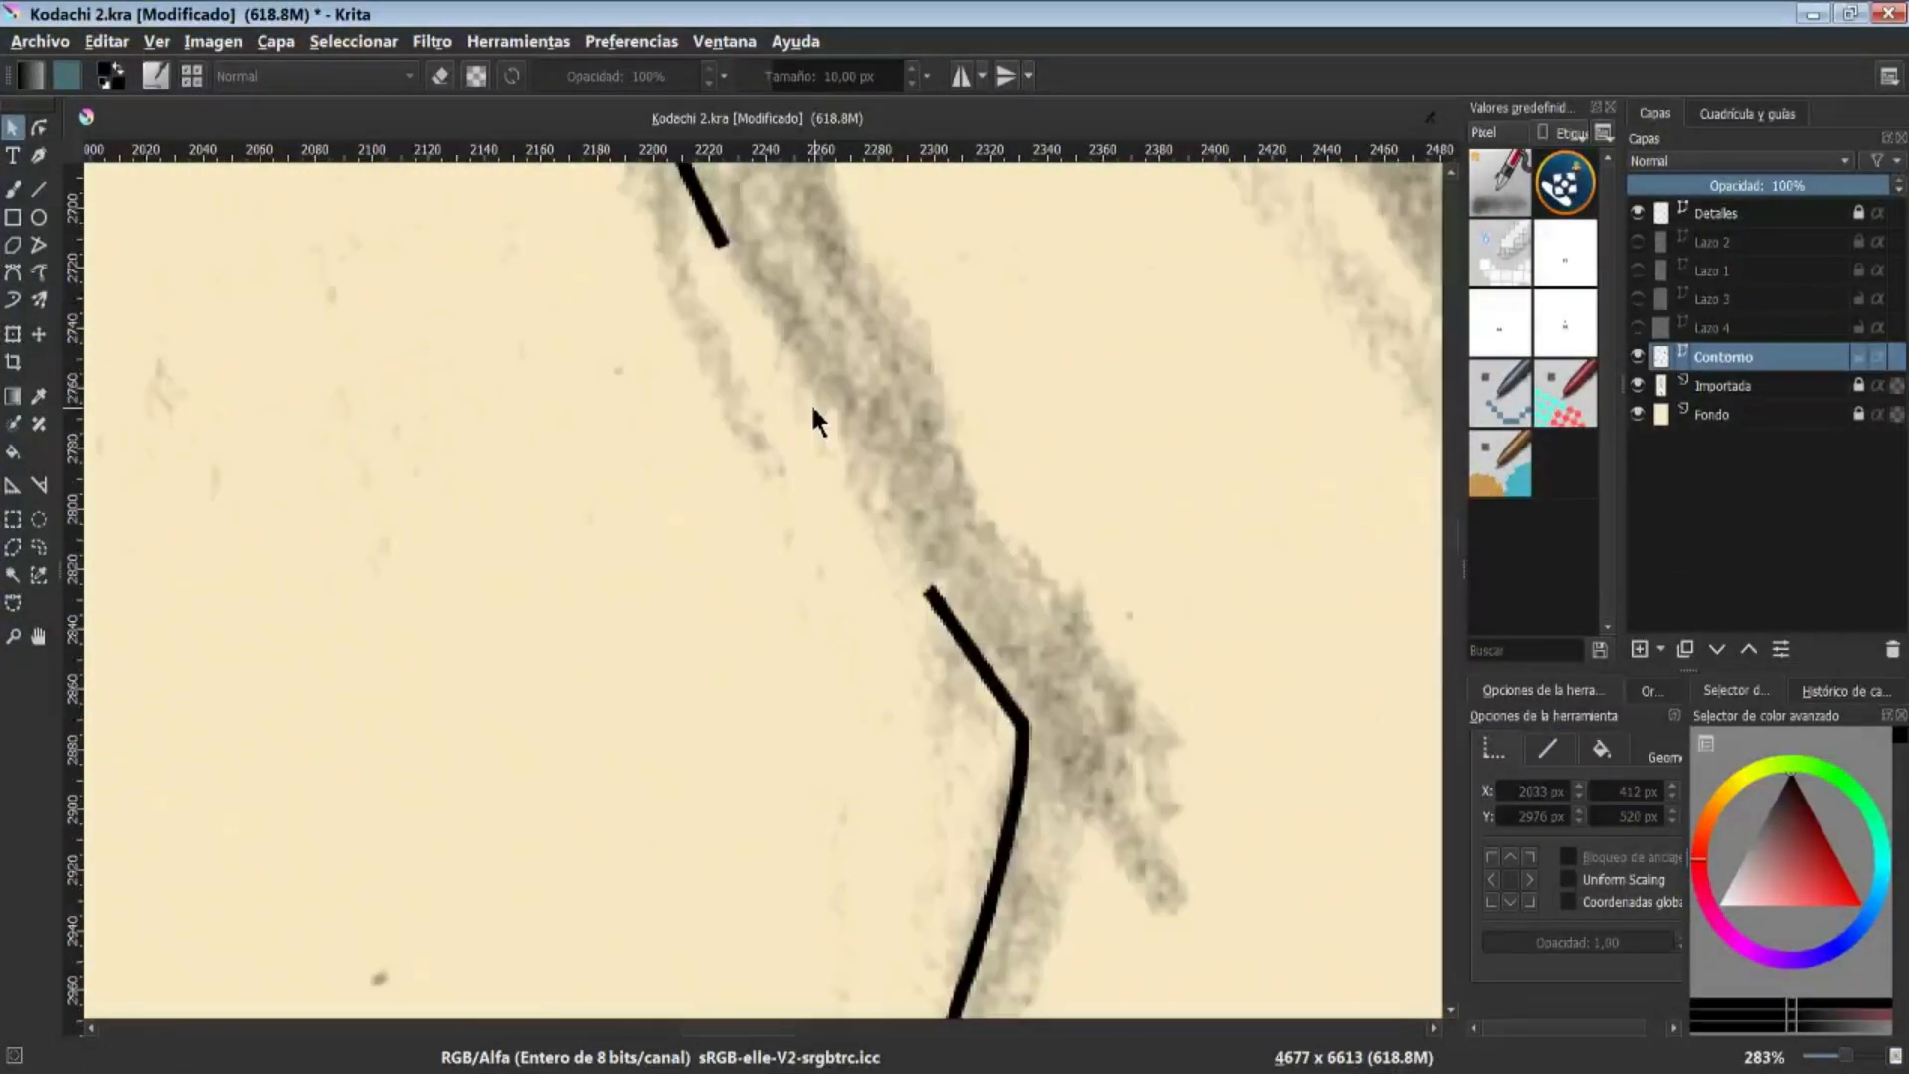
Draw a segment bridging the gap in the torso's back outline and show the Lazo 4 layer
left_click(13, 273)
left_click(721, 243)
left_click(929, 591)
left_click(12, 128)
scroll(818, 690, "down", 2)
left_click(1638, 328)
left_click(593, 837)
left_click(13, 334)
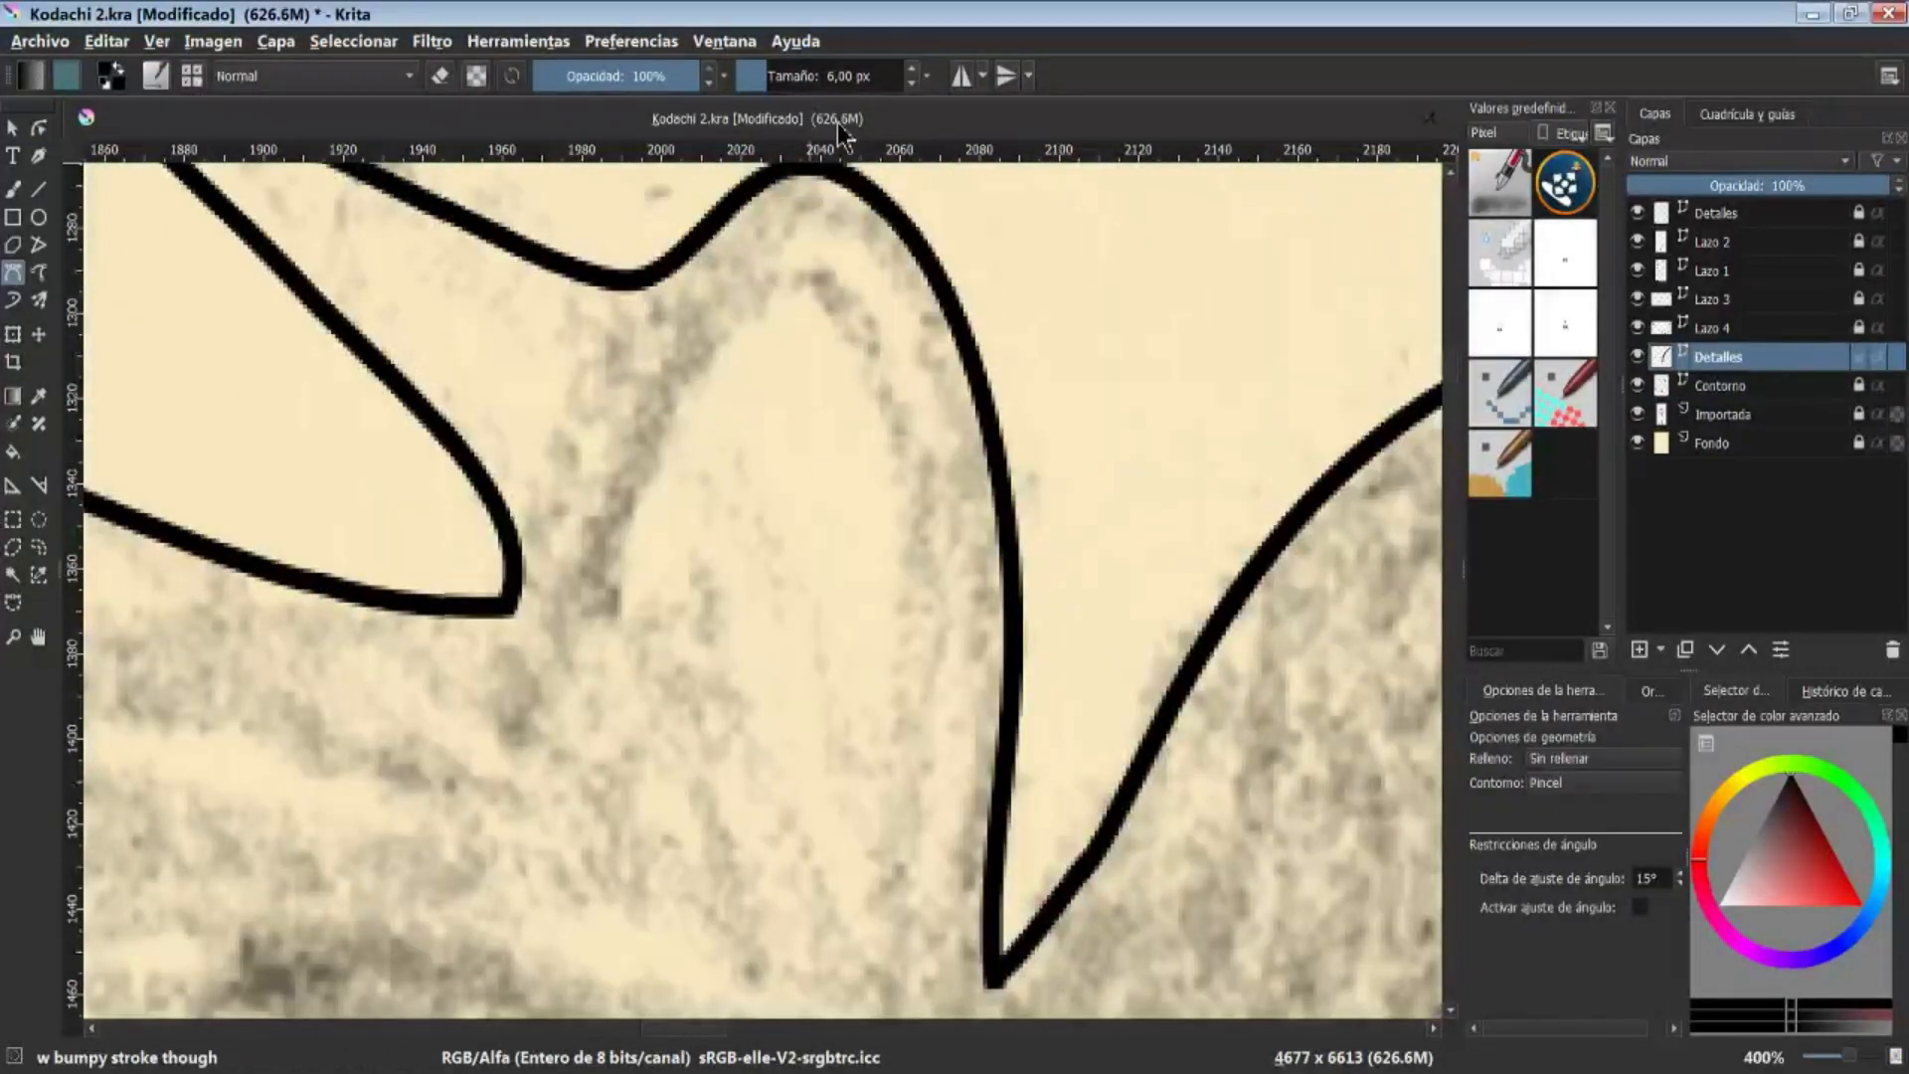
Set the brush size to 3 px for drawing on the Detalles layer
left_click(912, 82)
left_click(757, 307)
key("Escape")
left_click(912, 82)
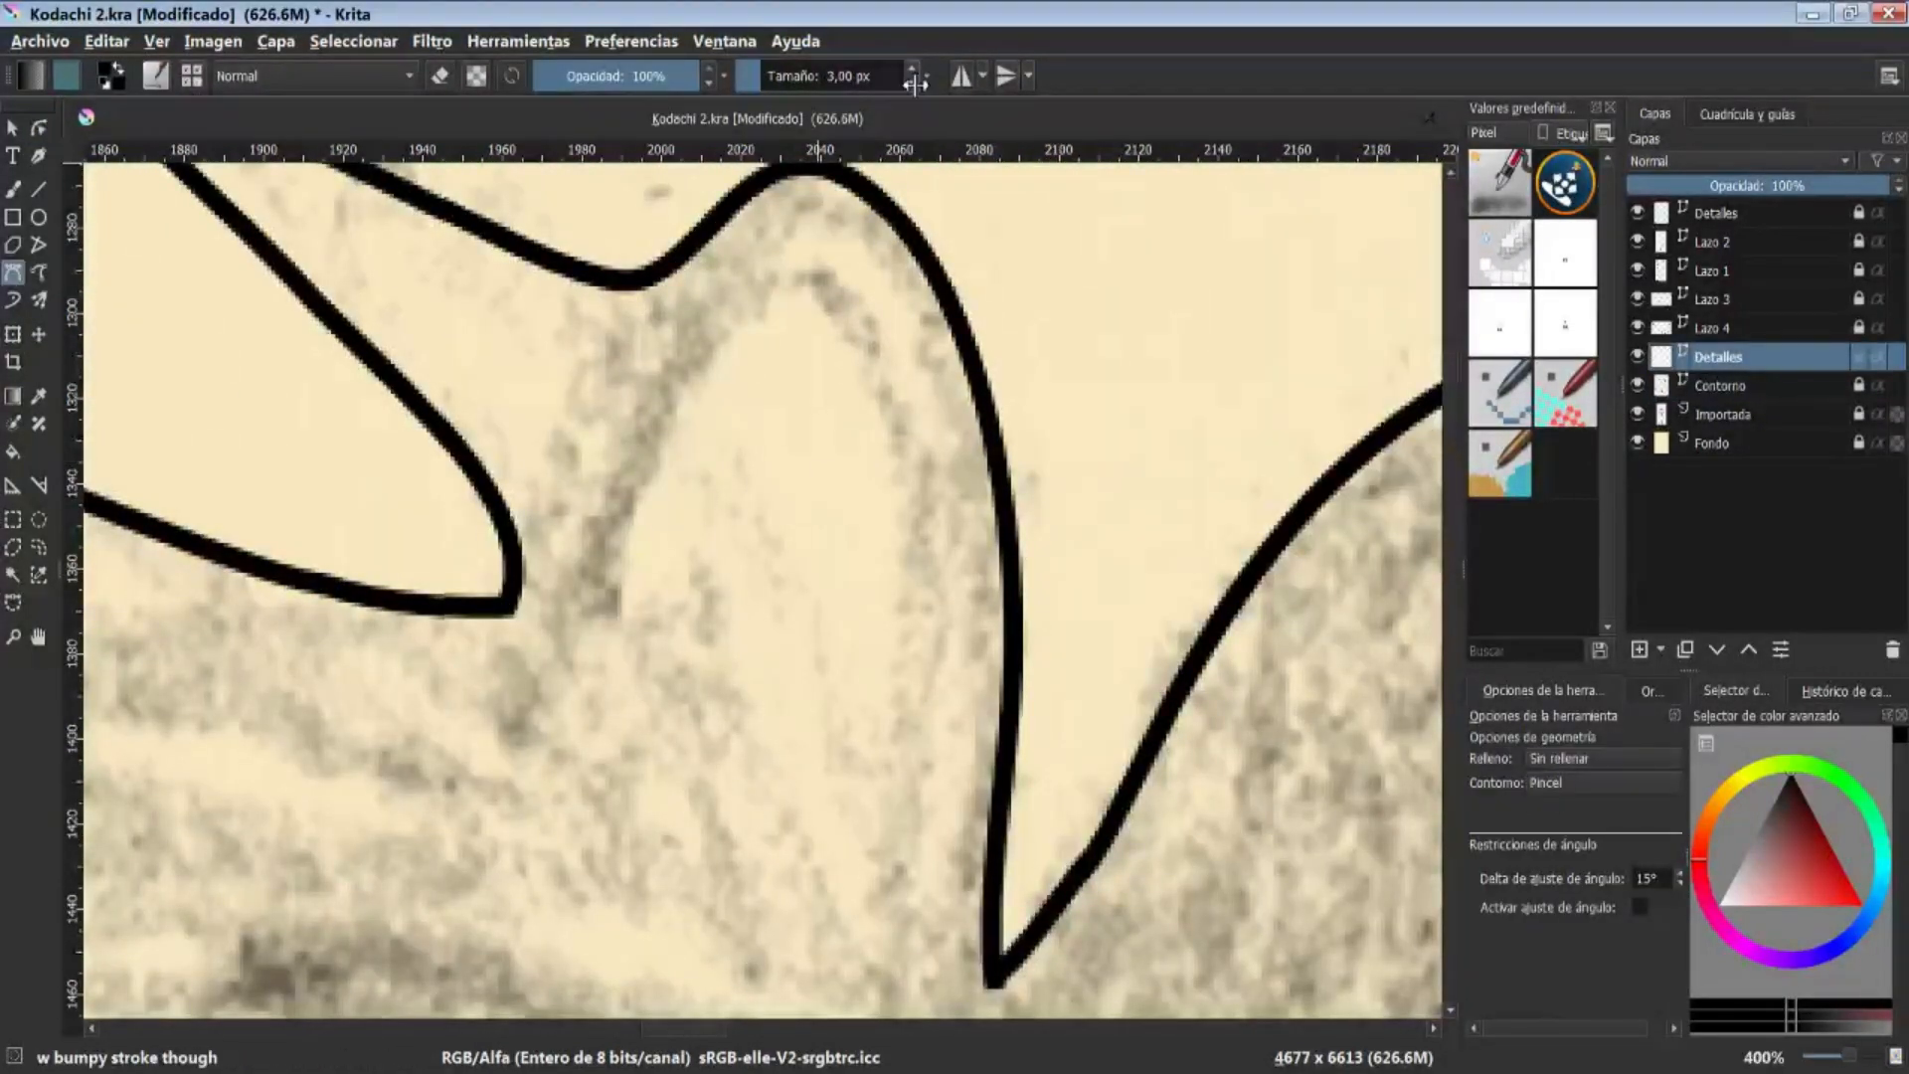
Trace the bow's inner loop and its two leaf-shaped folds over the ponytail with Bézier curves on the Detalles layer
left_click(614, 637)
left_click_drag(796, 289, 844, 243)
left_click(890, 457)
scroll(886, 701, "down", 2)
left_click(875, 885)
scroll(875, 885, "up", 1)
left_click(500, 580)
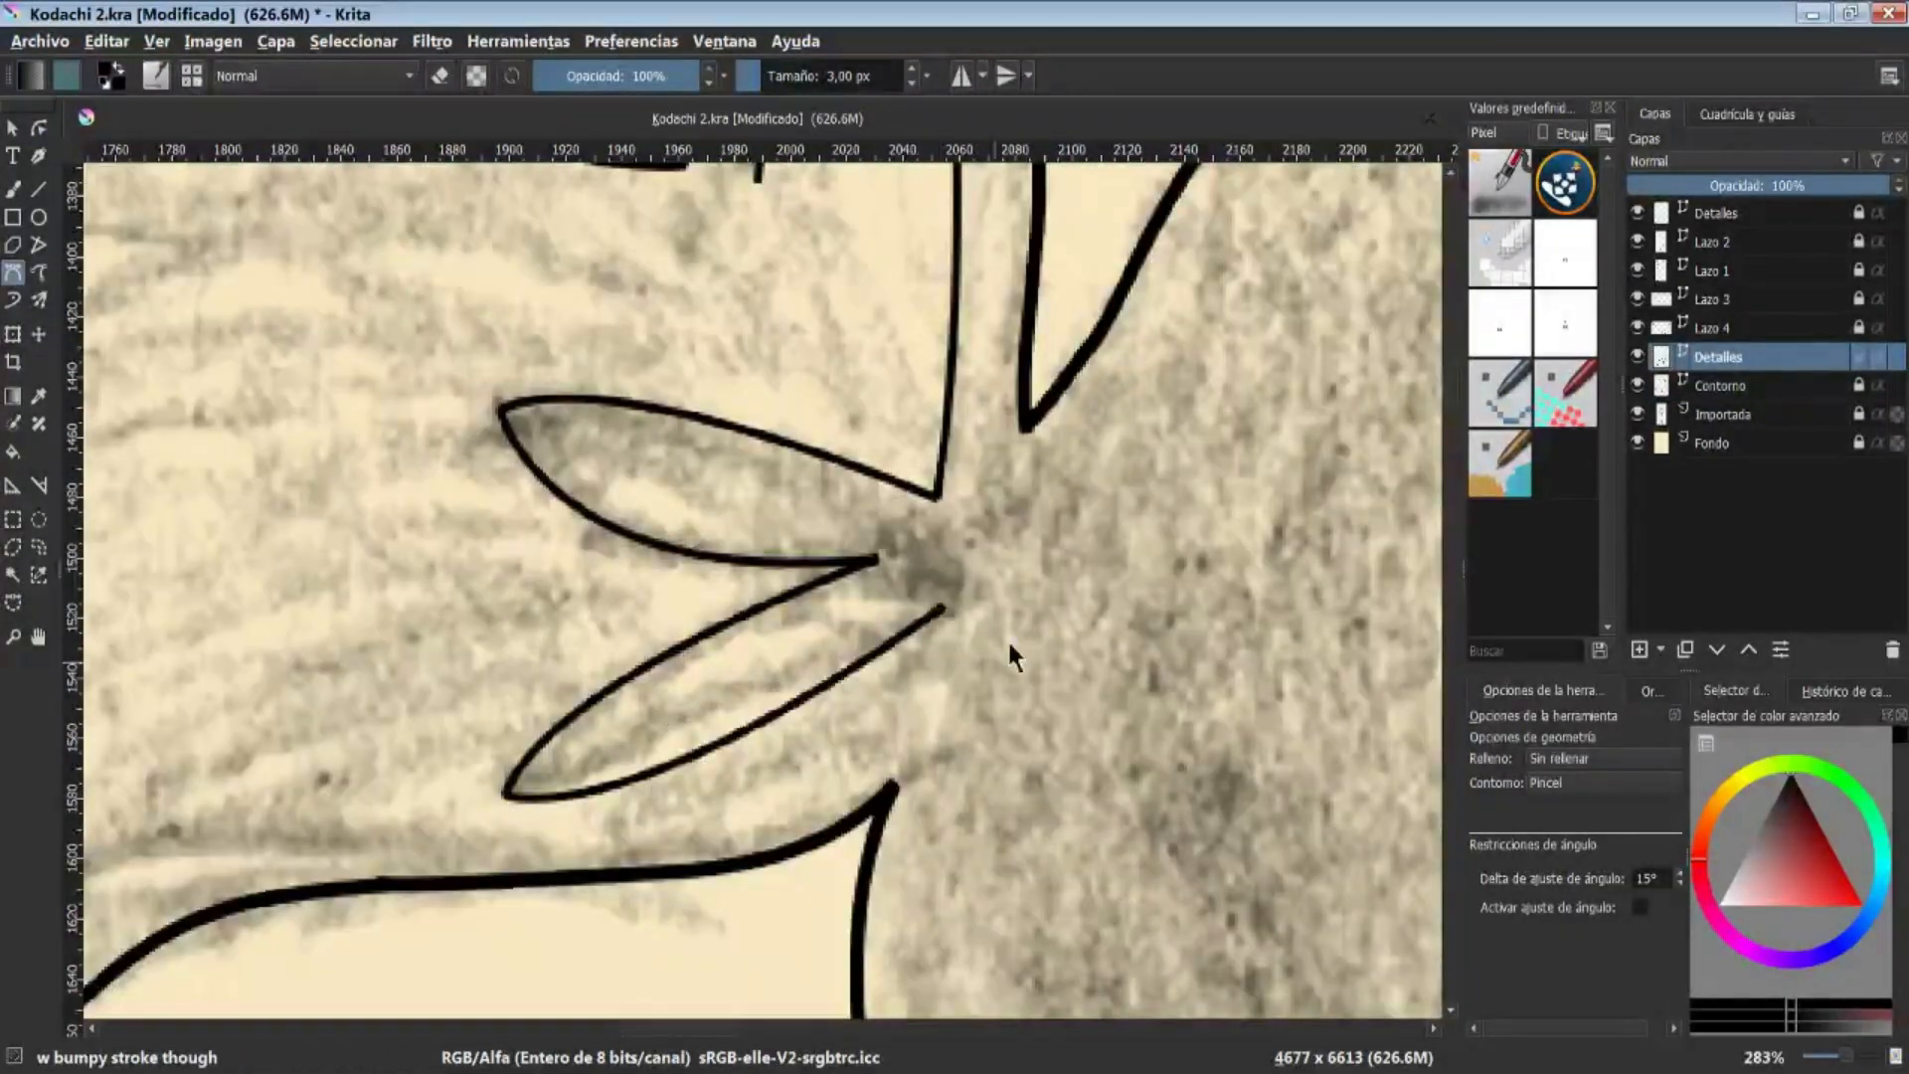
Draw an ellipse for the bow's knot where its loops meet
left_click(39, 217)
left_click_drag(660, 460, 1035, 801)
left_click(12, 128)
scroll(848, 630, "down", 2)
Draw the short Bézier curves connecting the bow's knot to the base of the ponytail
left_click(13, 272)
left_click(912, 787)
left_click(762, 222)
left_click_drag(782, 744, 1014, 955)
scroll(875, 895, "down", 4)
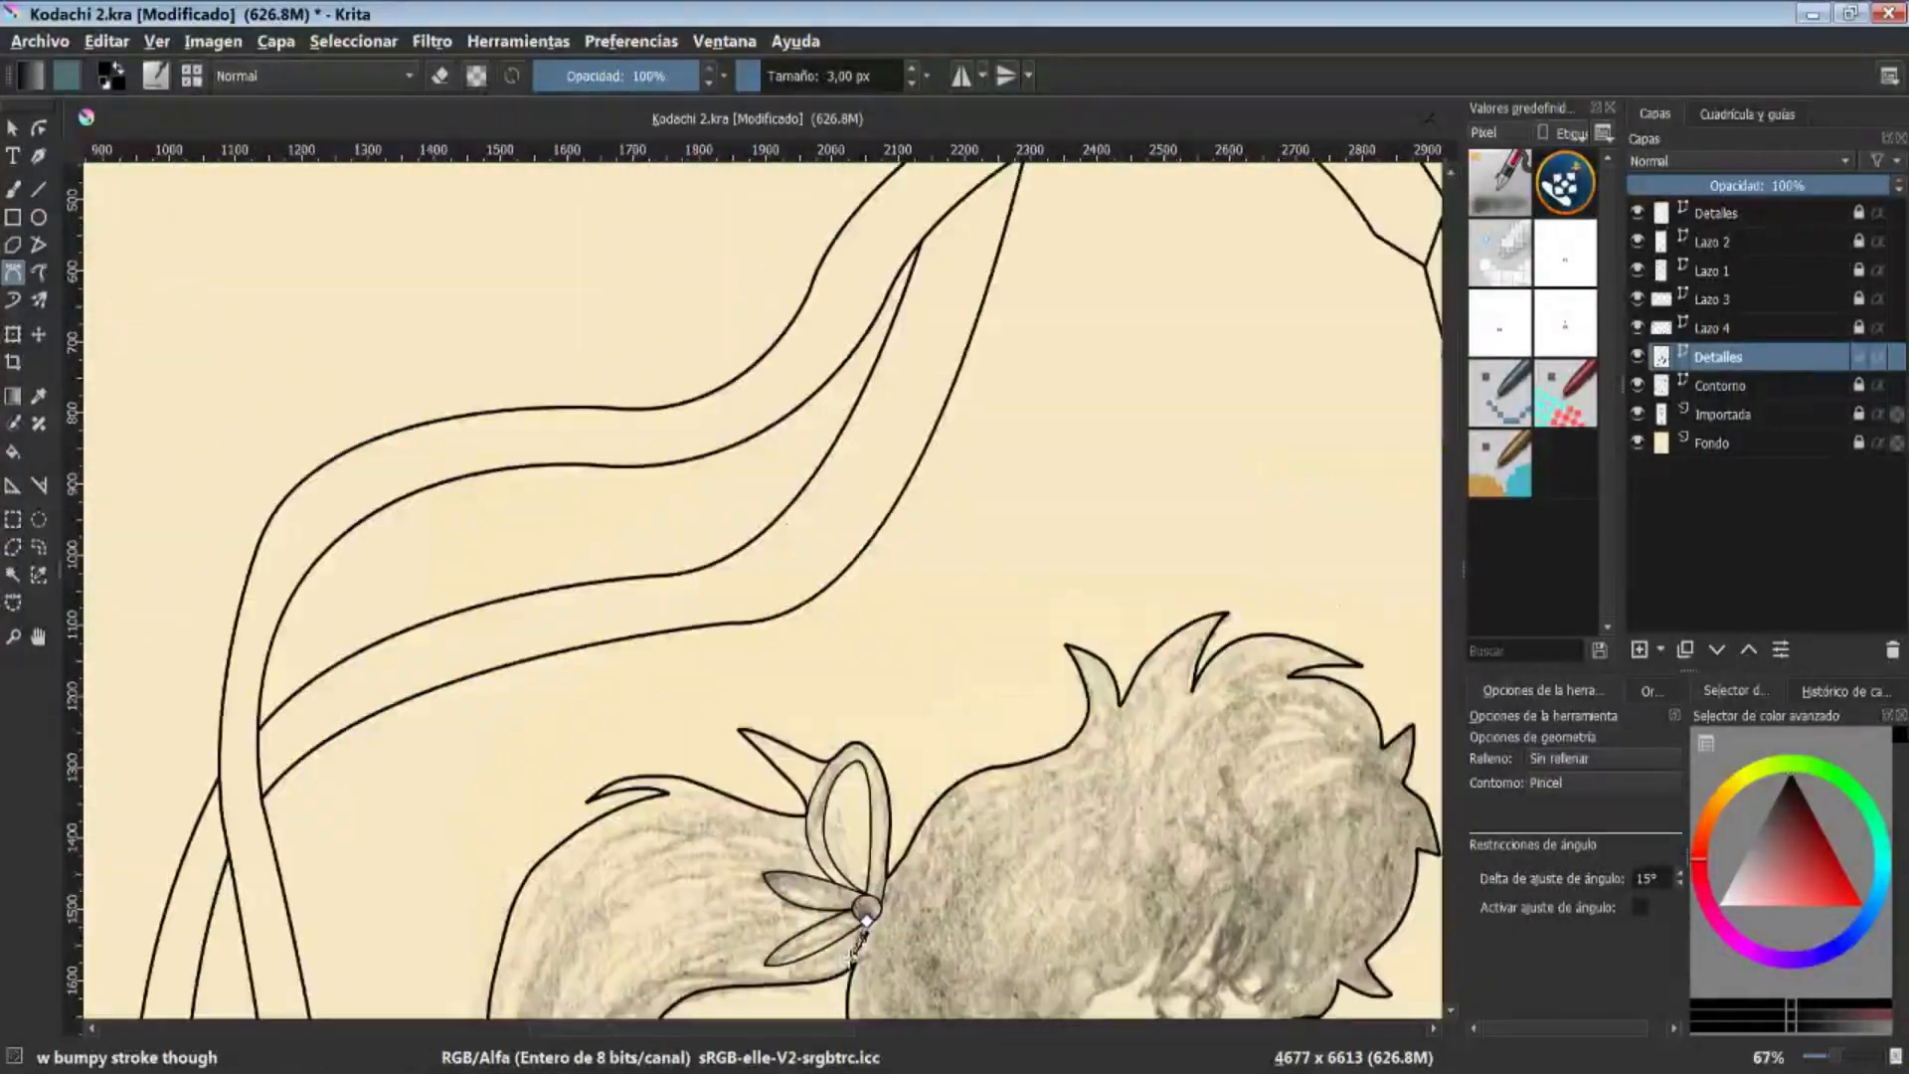
scroll(875, 895, "up", 6)
left_click(39, 128)
left_click(13, 273)
left_click(961, 468)
left_click(814, 791)
Trace the upper and lower lips at the face's profile with Bézier curves on the Detalles layer
scroll(562, 442, "down", 6)
scroll(900, 672, "up", 5)
left_click(778, 576)
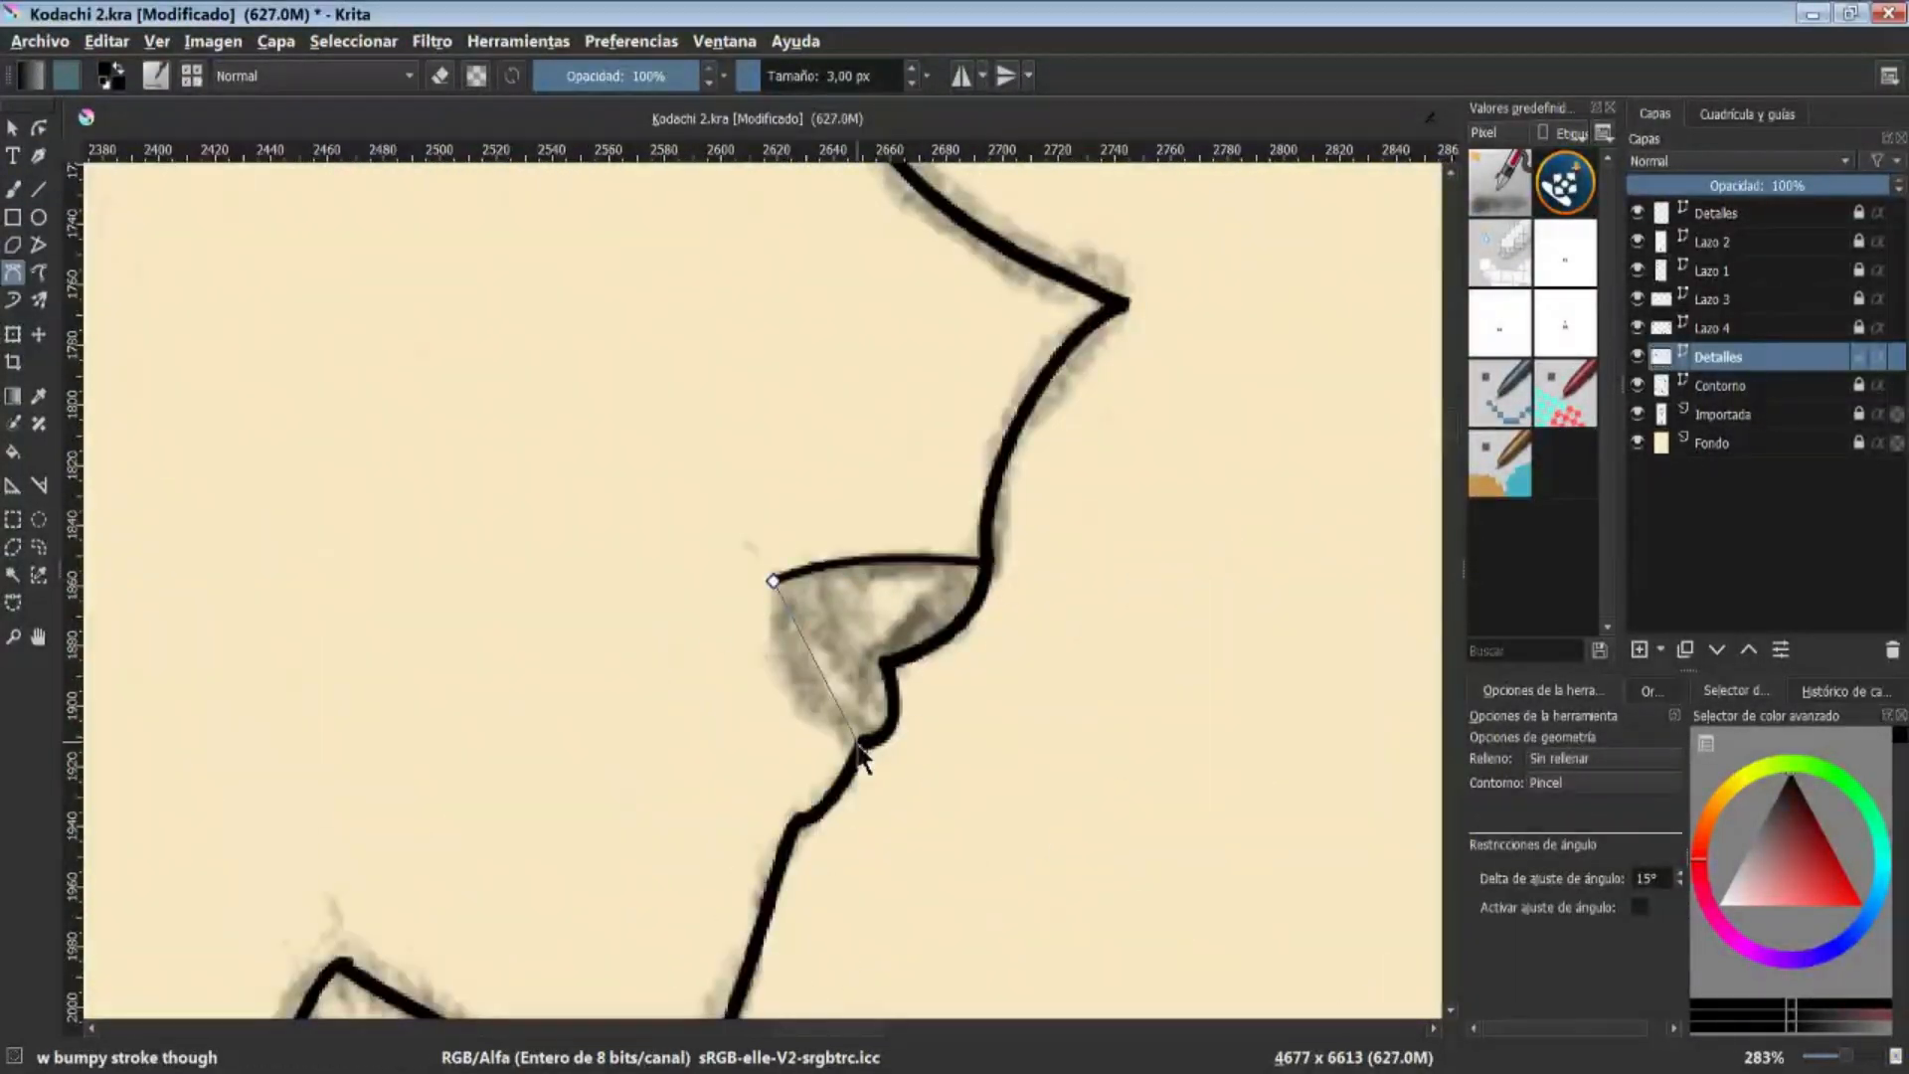
left_click(863, 761)
scroll(924, 720, "up", 2)
left_click_drag(686, 482, 554, 413)
left_click(1750, 414)
left_click(1750, 357)
scroll(954, 741, "down", 5)
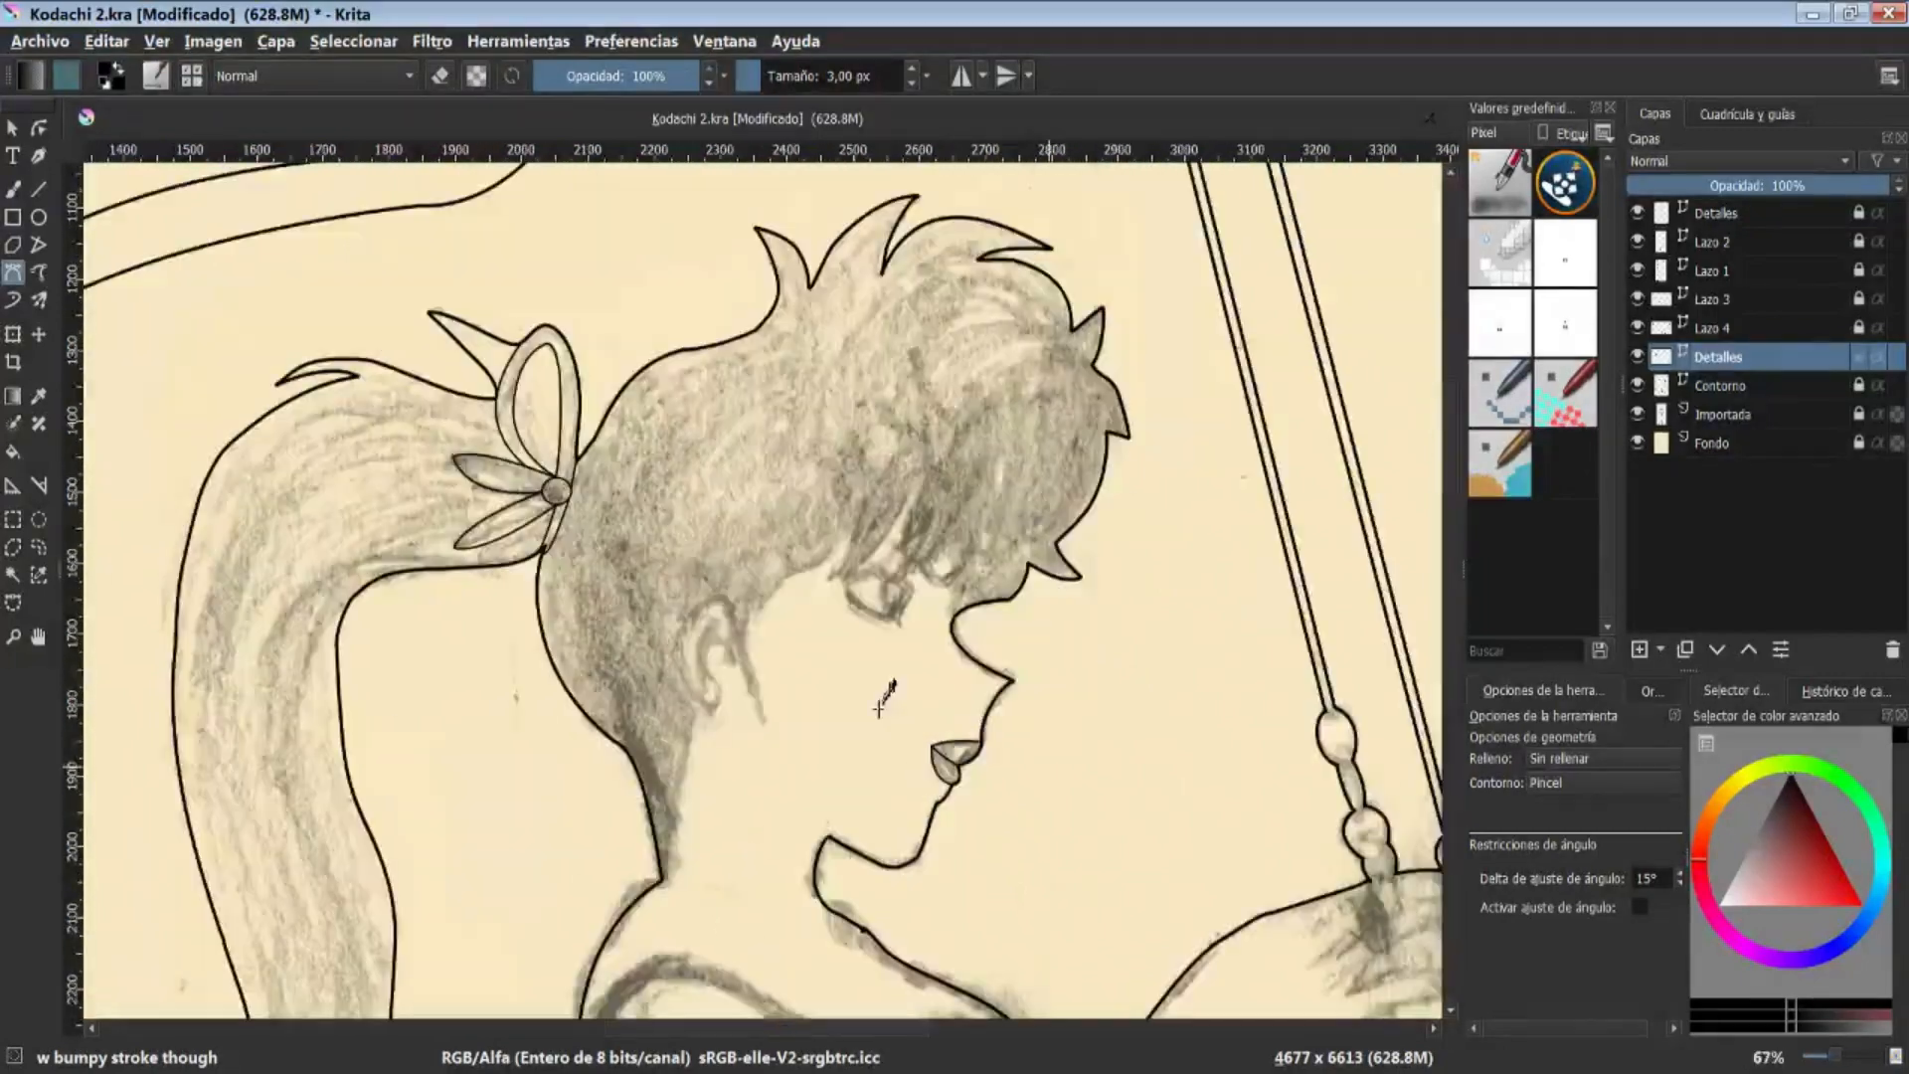
Trace the pointed fringe locks above the eye with a Bézier curve starting at the forehead outline on the Detalles layer
scroll(916, 537, "up", 4)
left_click(1036, 689)
left_click(1011, 811)
left_click(1079, 794)
left_click(1004, 541)
left_click(805, 643)
left_click(955, 468)
left_click(797, 631)
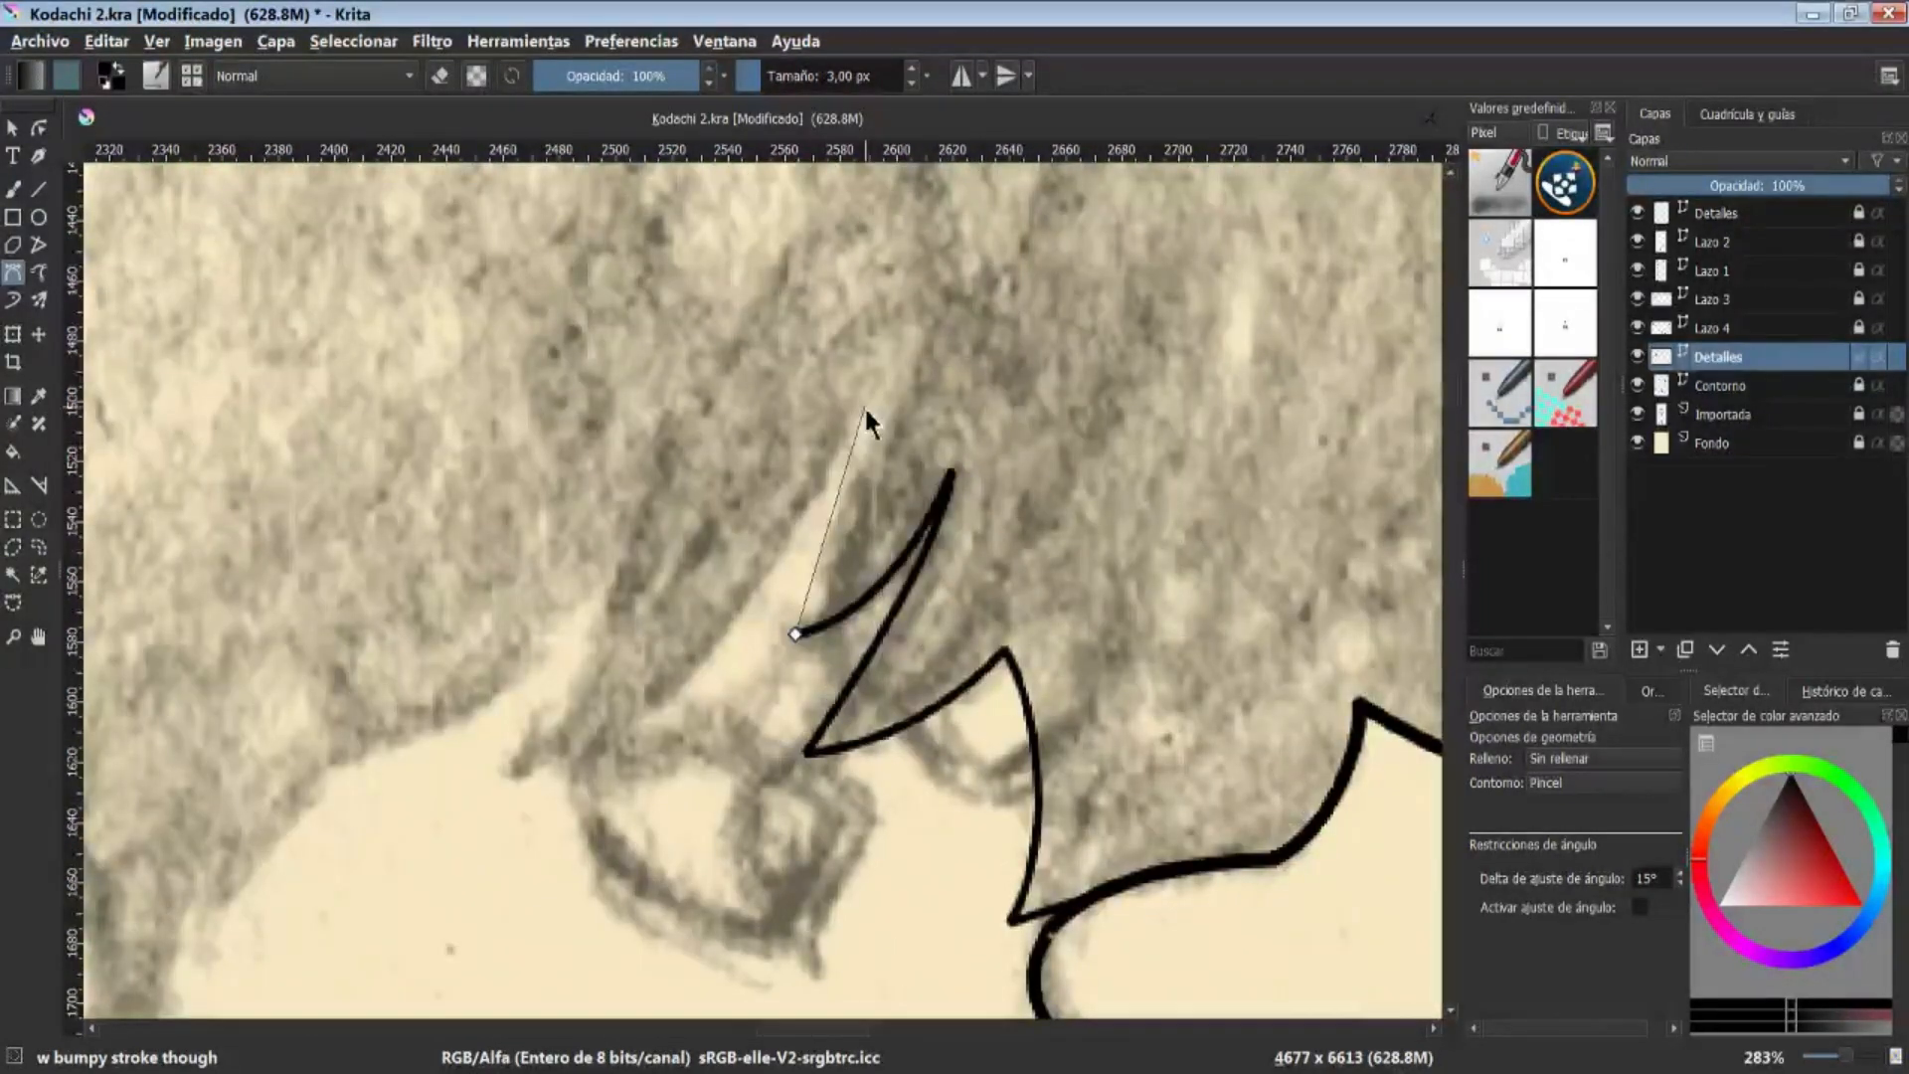
left_click(867, 398)
left_click(736, 583)
left_click(844, 247)
Continue the Bézier hairline from the fringe through the small notch to the tip of the sidelock in front of the ear
left_click(535, 584)
left_click(764, 446)
left_click(776, 371)
left_click(714, 633)
left_click(789, 911)
Trace the back edge of the sidelock and the ear's outer contour down and around the lobe
left_click(663, 594)
left_click(581, 402)
left_click(456, 515)
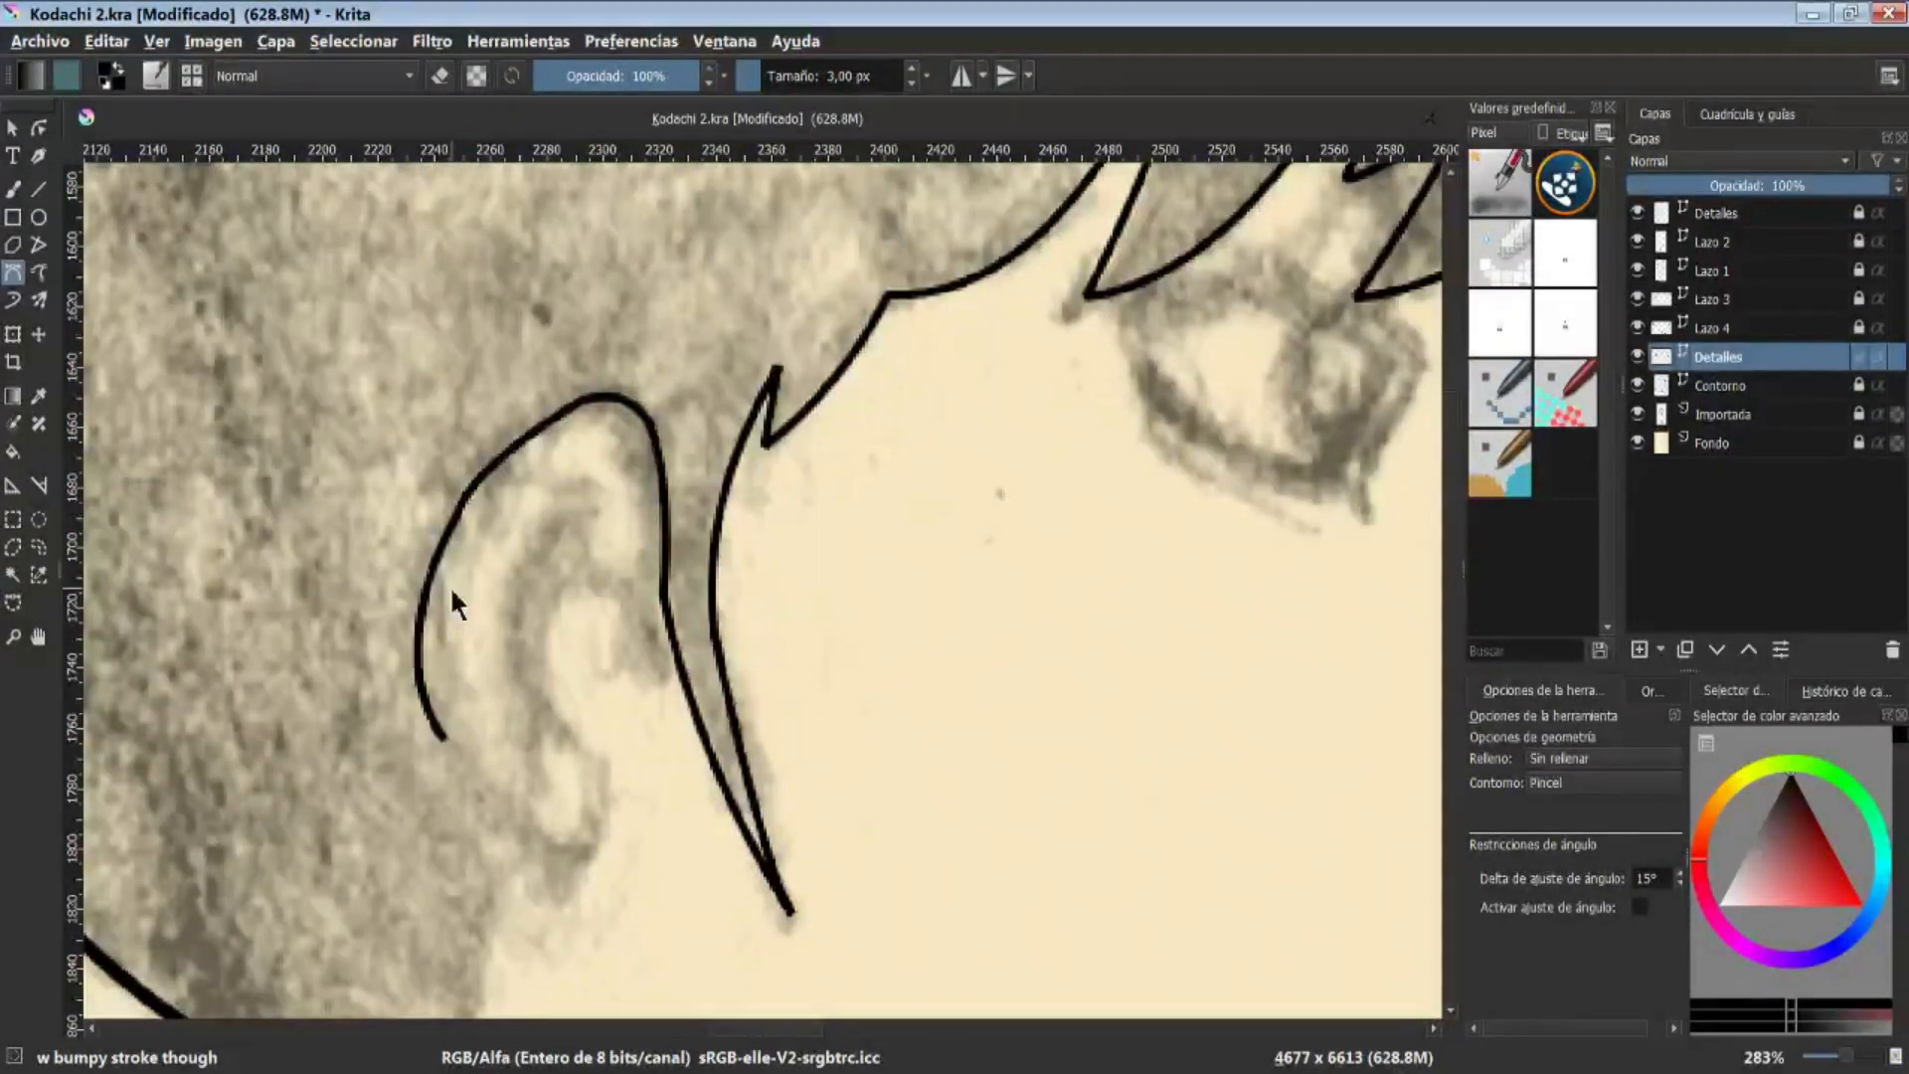
scroll(457, 519, "up", 2)
scroll(559, 488, "down", 2)
scroll(556, 751, "up", 1)
left_click(719, 861)
left_click(756, 742)
left_click(721, 712)
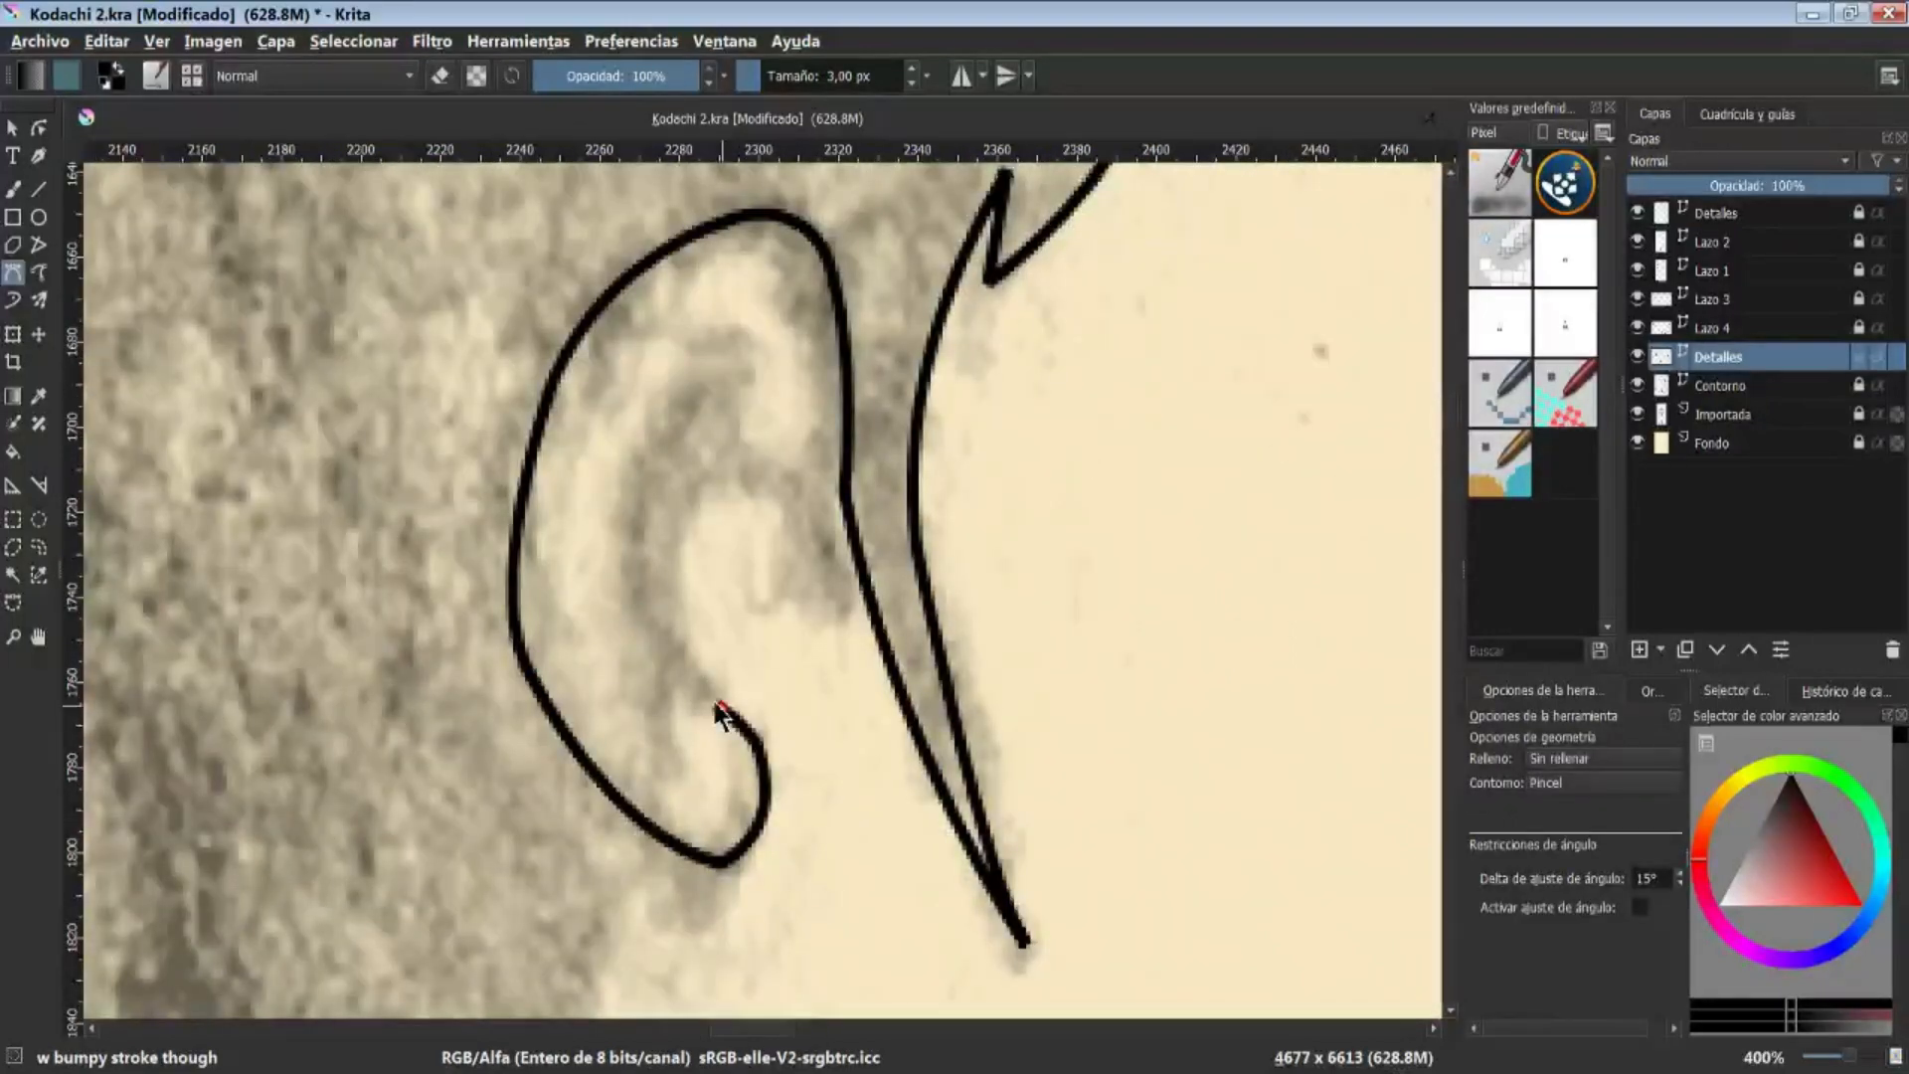
Trace the ear's inner fold up to its front edge and select the path with the Edit Shapes tool
left_click_drag(620, 543, 622, 471)
left_click_drag(760, 491, 807, 509)
left_click(39, 128)
left_click(793, 392)
Draw the Bézier hairline from the bottom of the ear down to the nape of the neck
scroll(795, 392, "down", 3)
left_click(13, 273)
left_click(759, 431)
left_click_drag(684, 754, 675, 810)
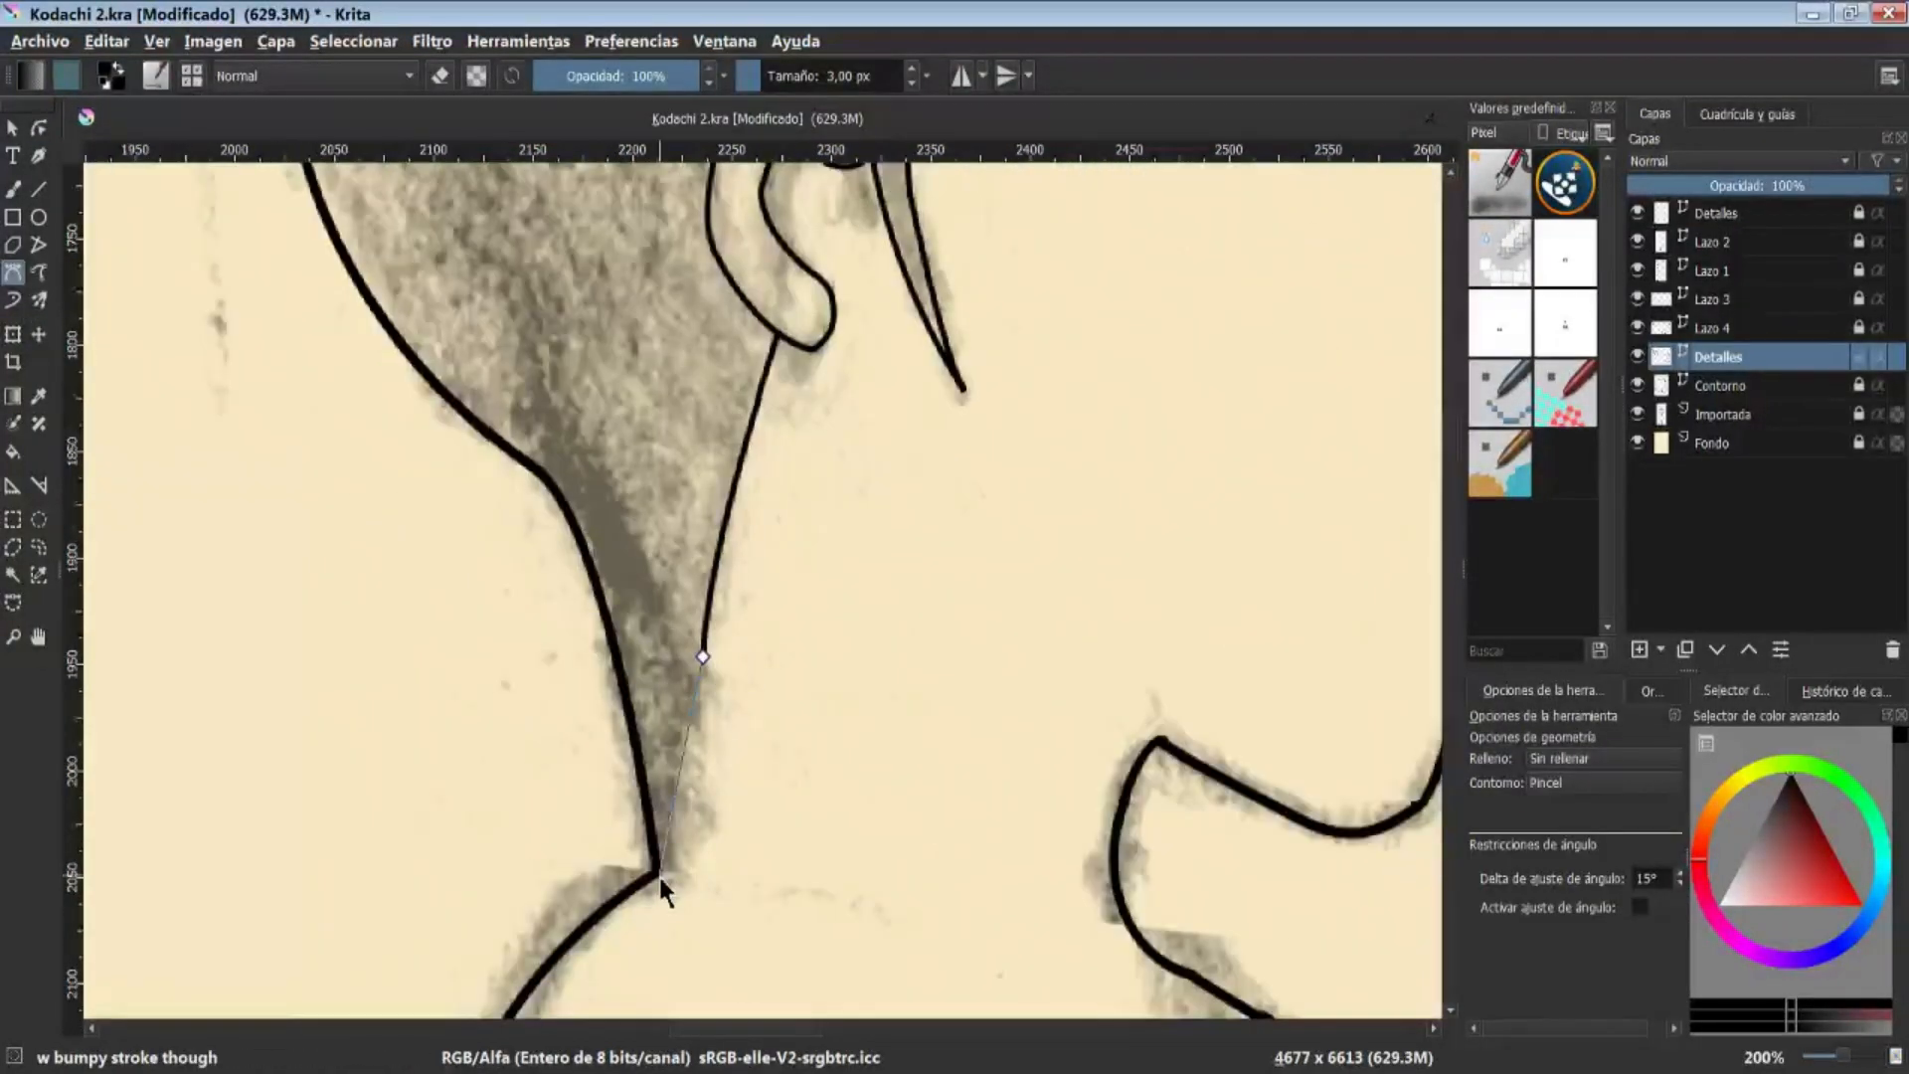
left_click(659, 877)
Trace the first stretch of the neckline over the back shoulder with a Bézier curve
scroll(659, 877, "down", 3)
left_click(304, 679)
mouse_move(708, 385)
left_mouse_down()
mouse_move(997, 501)
mouse_move(640, 471)
left_mouse_up()
Try to continue the neckline across the chest with a Bézier curve and undo it
left_click(350, 355)
left_click(524, 431)
left_click_drag(737, 558, 1015, 607)
key("Return")
key("ctrl+z")
Try tracing the rest of the neckline and the short fold beside it with the Freehand Path tool
left_click(38, 272)
key("ctrl+z")
left_click_drag(349, 354, 1035, 639)
key("ctrl+z")
mouse_move(348, 353)
left_mouse_down()
mouse_move(878, 605)
mouse_move(1201, 642)
mouse_move(975, 466)
left_mouse_up()
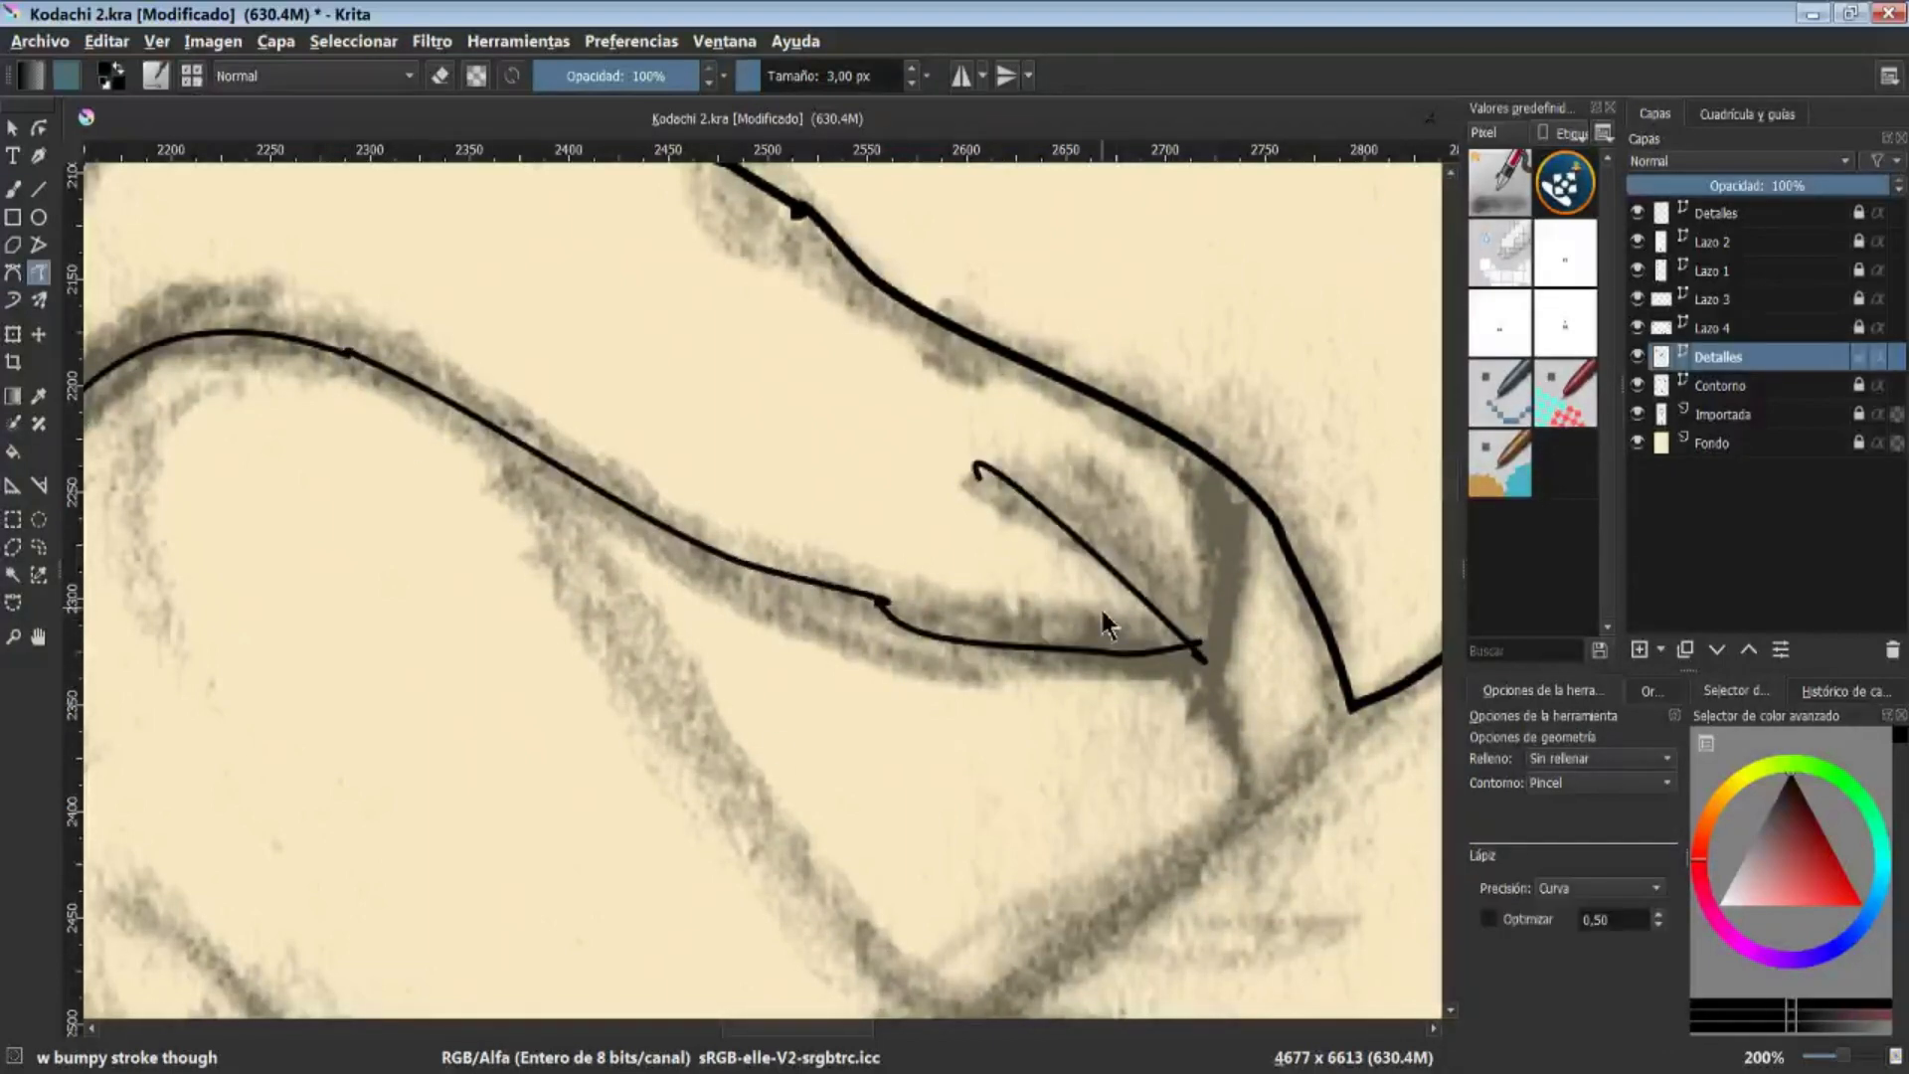
Set the freehand path's curve precision to 0.2, retry the neckline and fold strokes, and undo them
left_click_drag(1581, 919, 1653, 927)
type("0,2")
key("Return")
key("ctrl+z")
key("ctrl+z")
key("ctrl+z")
mouse_move(348, 353)
left_mouse_down()
mouse_move(1027, 644)
mouse_move(1223, 473)
left_mouse_up()
left_click_drag(1182, 651, 974, 479)
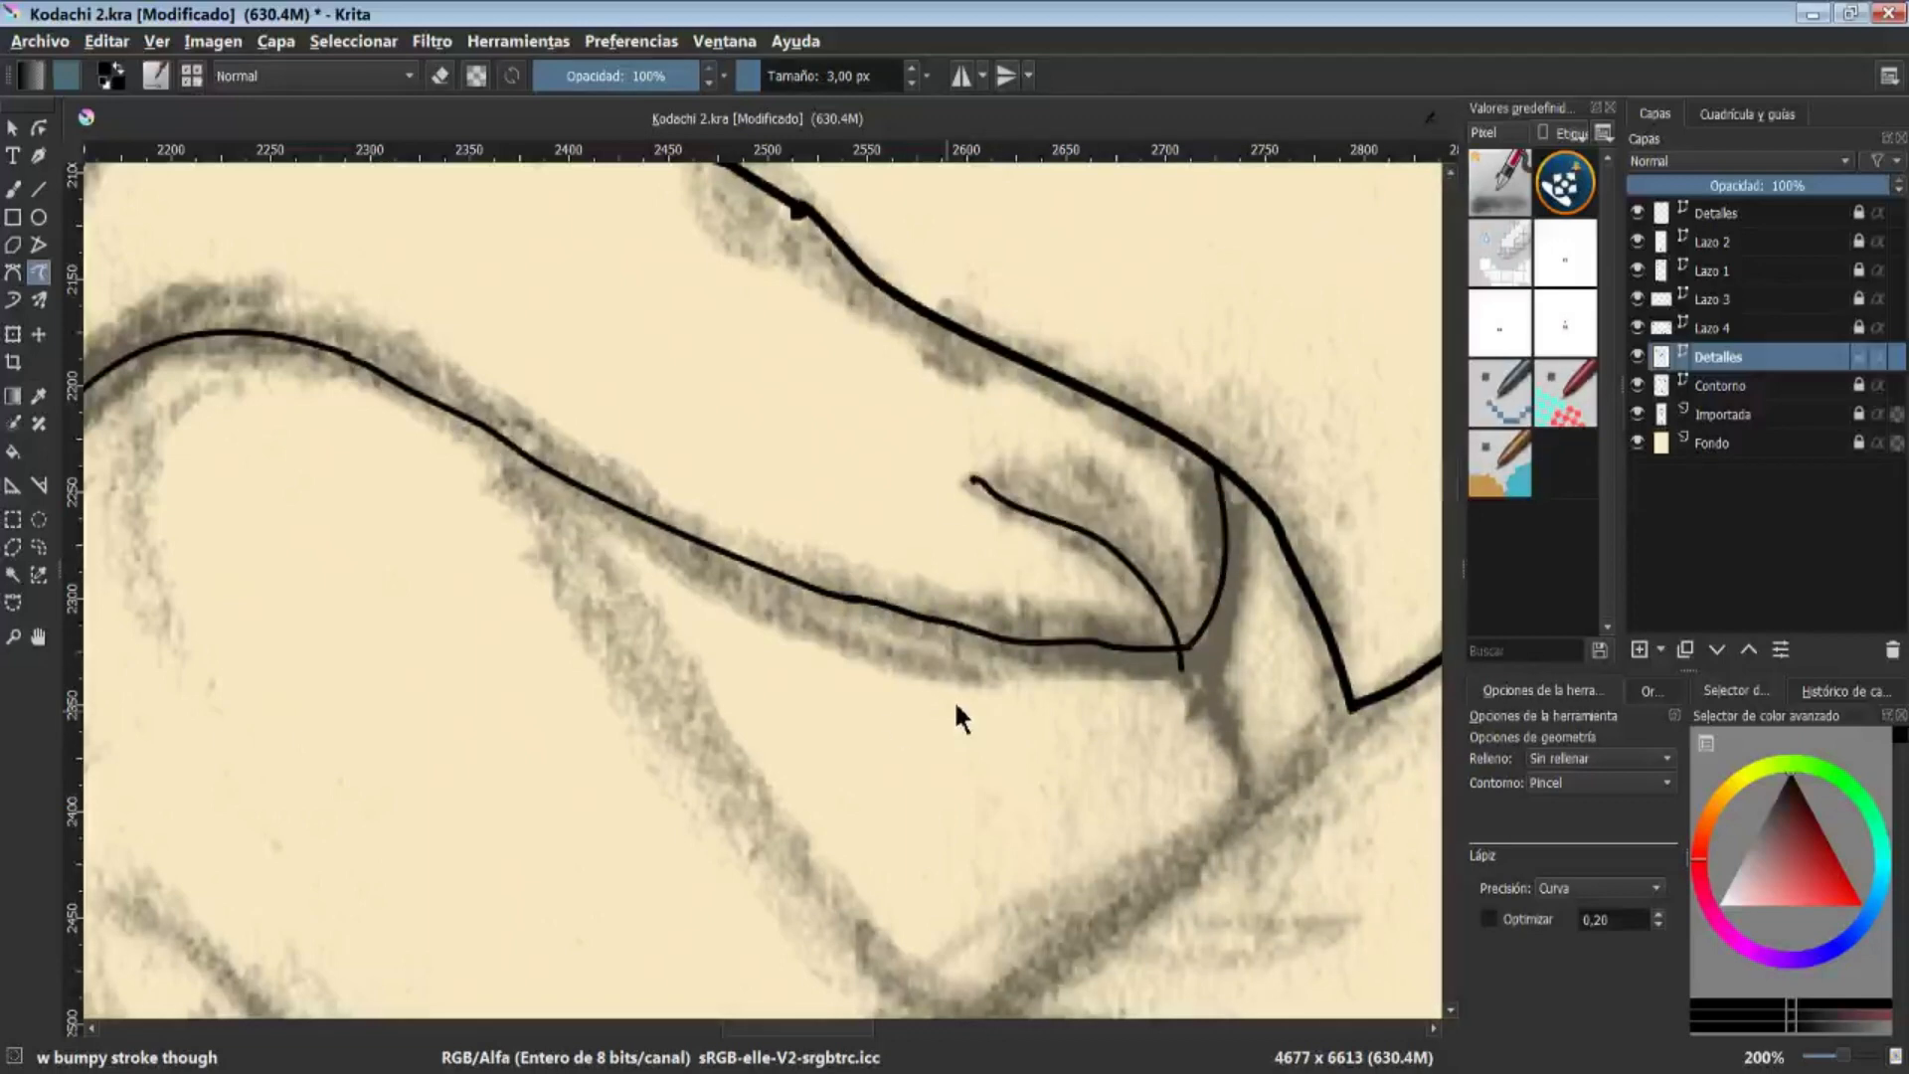
key("ctrl+z")
key("ctrl+z")
Set the freehand path's curve precision to 0.8, draw the neckline and fold again, and undo the strokes
left_click_drag(1580, 919, 1630, 925)
type("0,8")
mouse_move(348, 353)
left_mouse_down()
mouse_move(680, 538)
mouse_move(930, 624)
left_mouse_up()
mouse_move(930, 623)
left_mouse_down()
mouse_move(1232, 539)
mouse_move(1227, 467)
left_mouse_up()
left_click_drag(1190, 615, 992, 479)
key("ctrl+z")
key("ctrl+z")
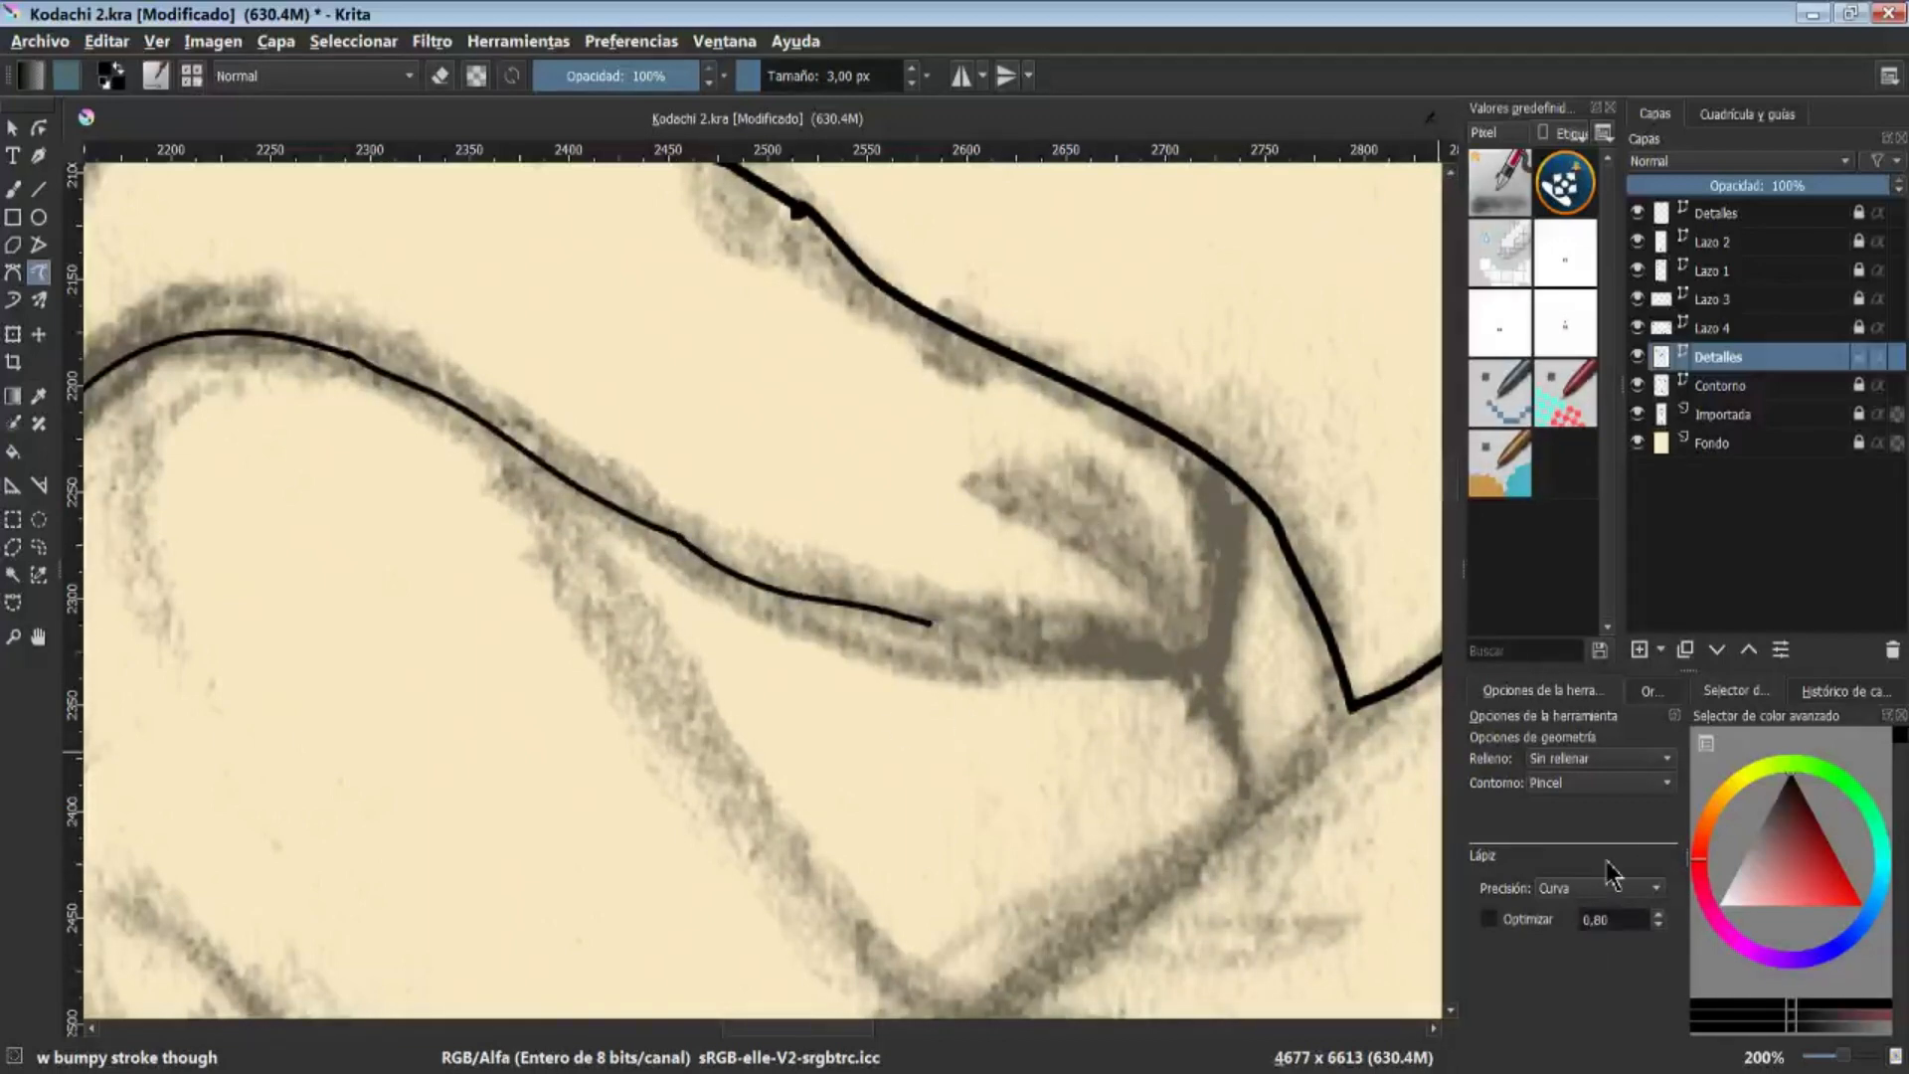
key("ctrl+z")
Change the curve precision's leading digit to 2, test one freehand neckline stroke, and undo it
left_click_drag(1588, 920, 1579, 921)
key("BackSpace")
type("2")
key("ctrl+z")
mouse_move(350, 355)
left_mouse_down()
mouse_move(628, 514)
mouse_move(722, 656)
mouse_move(872, 660)
left_mouse_up()
key("ctrl+z")
key("ctrl+z")
Trace the neckline across the chest with a Bézier curve, ending it at the far shoulder's outline
left_click(13, 271)
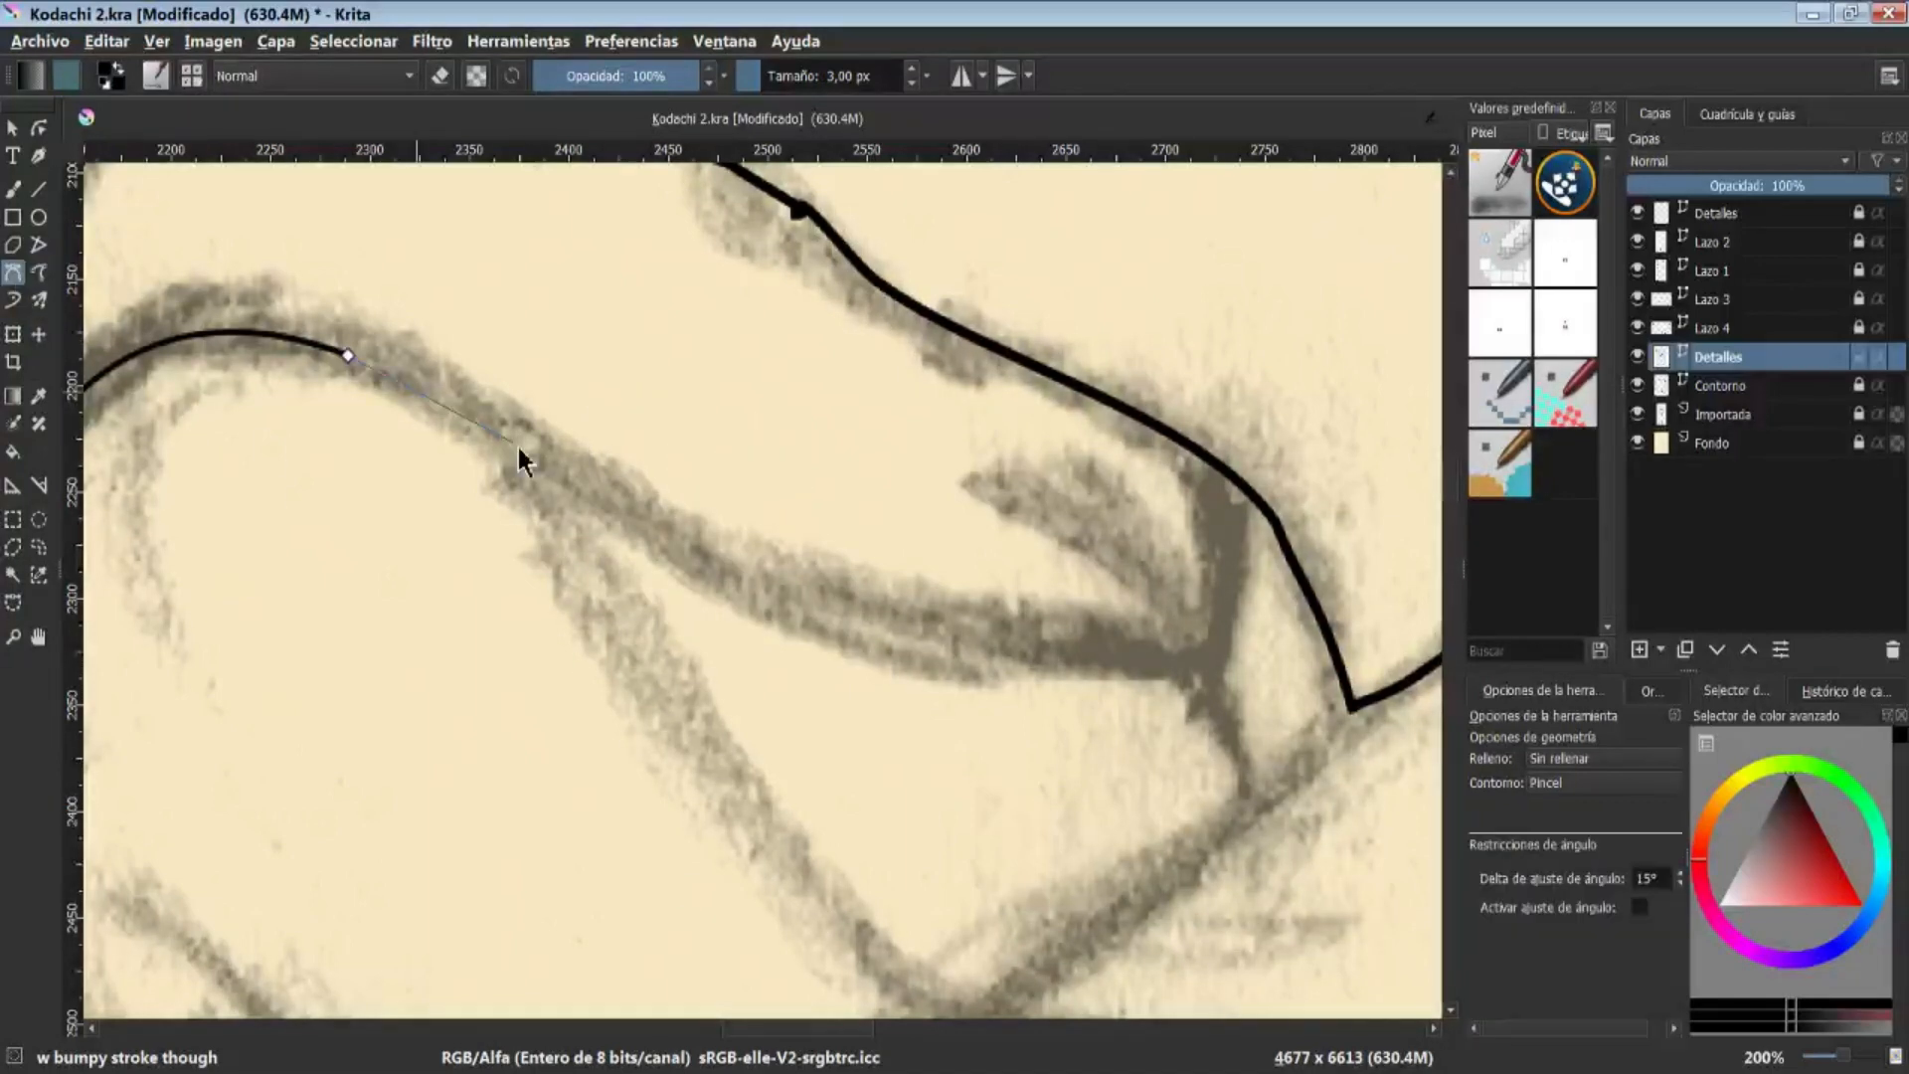
left_click(348, 353)
left_click(543, 456)
left_click(793, 589)
left_click_drag(1201, 646, 1233, 617)
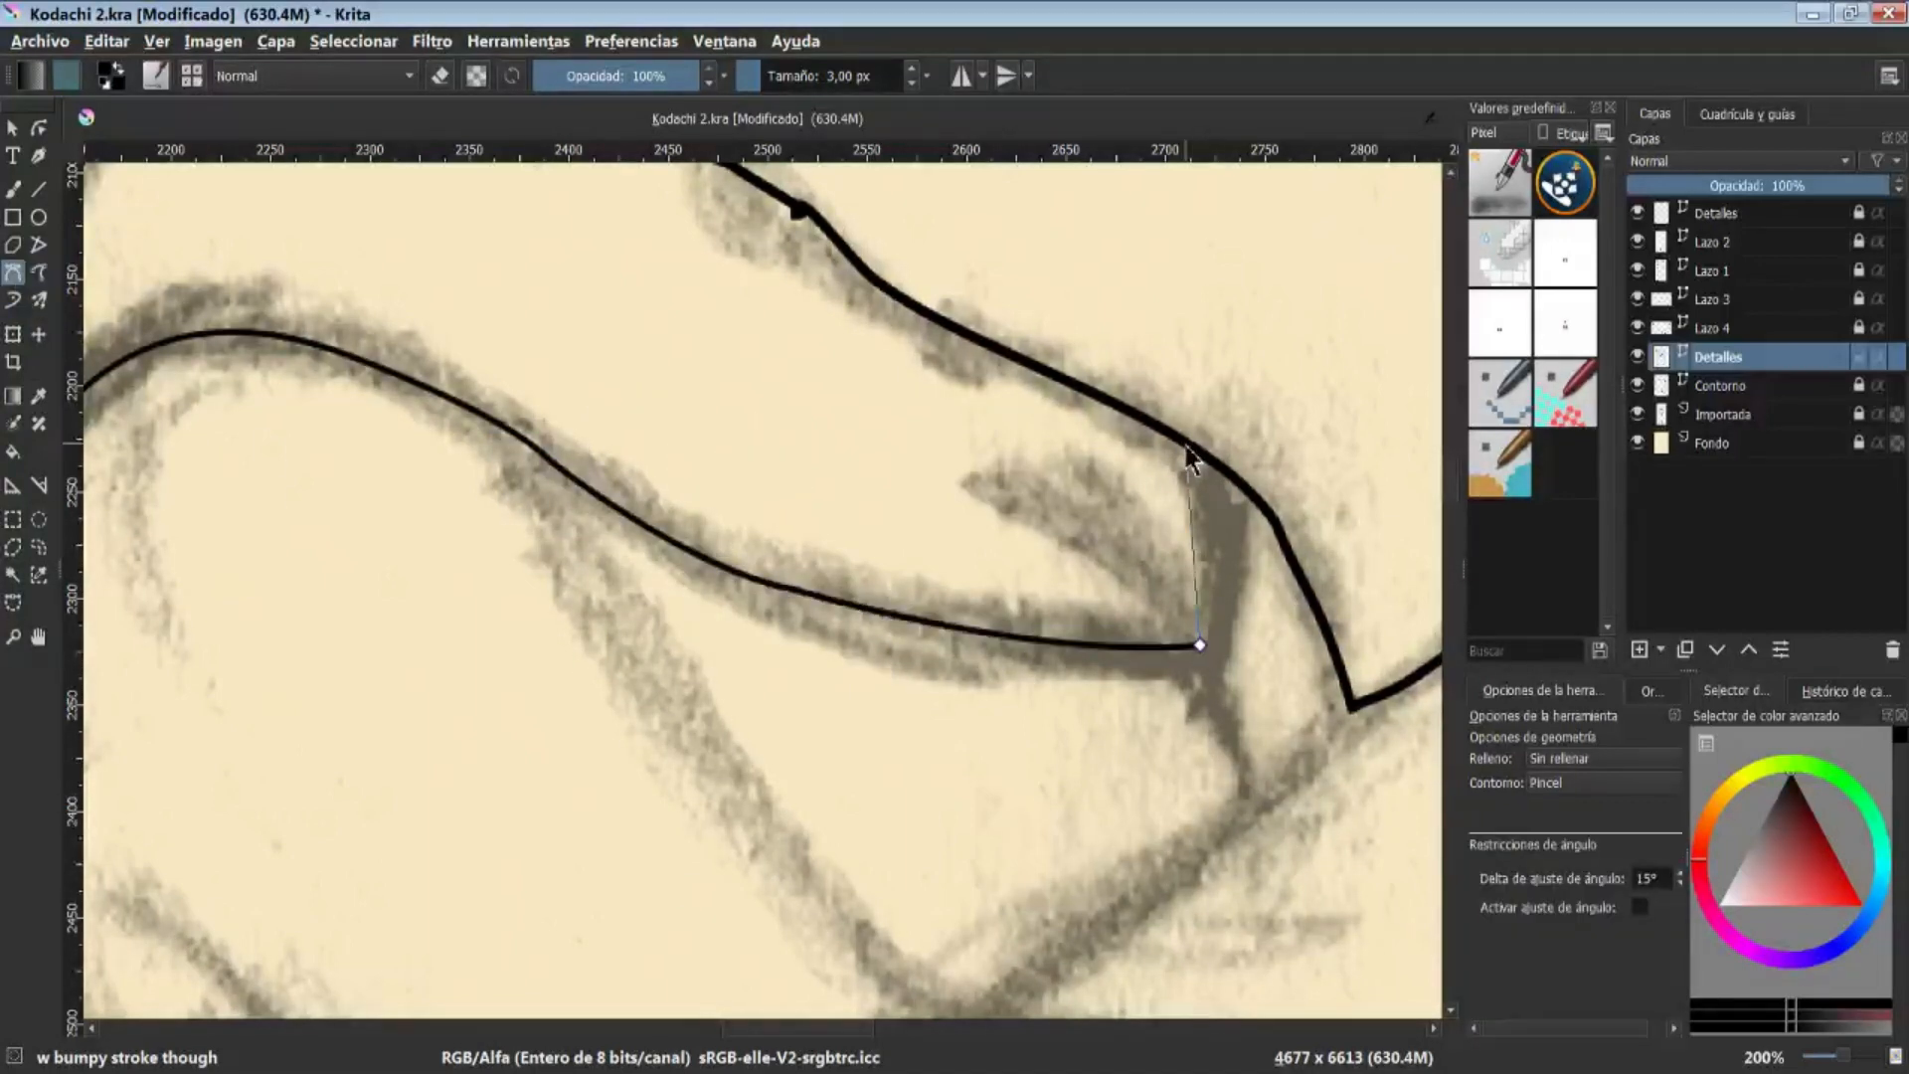
left_click_drag(1189, 448, 1115, 328)
key("Return")
Draw the short curved fold that meets the neckline's front corner with a Bézier curve
scroll(1115, 538, "down", 1)
scroll(1115, 537, "up", 1)
left_click(970, 478)
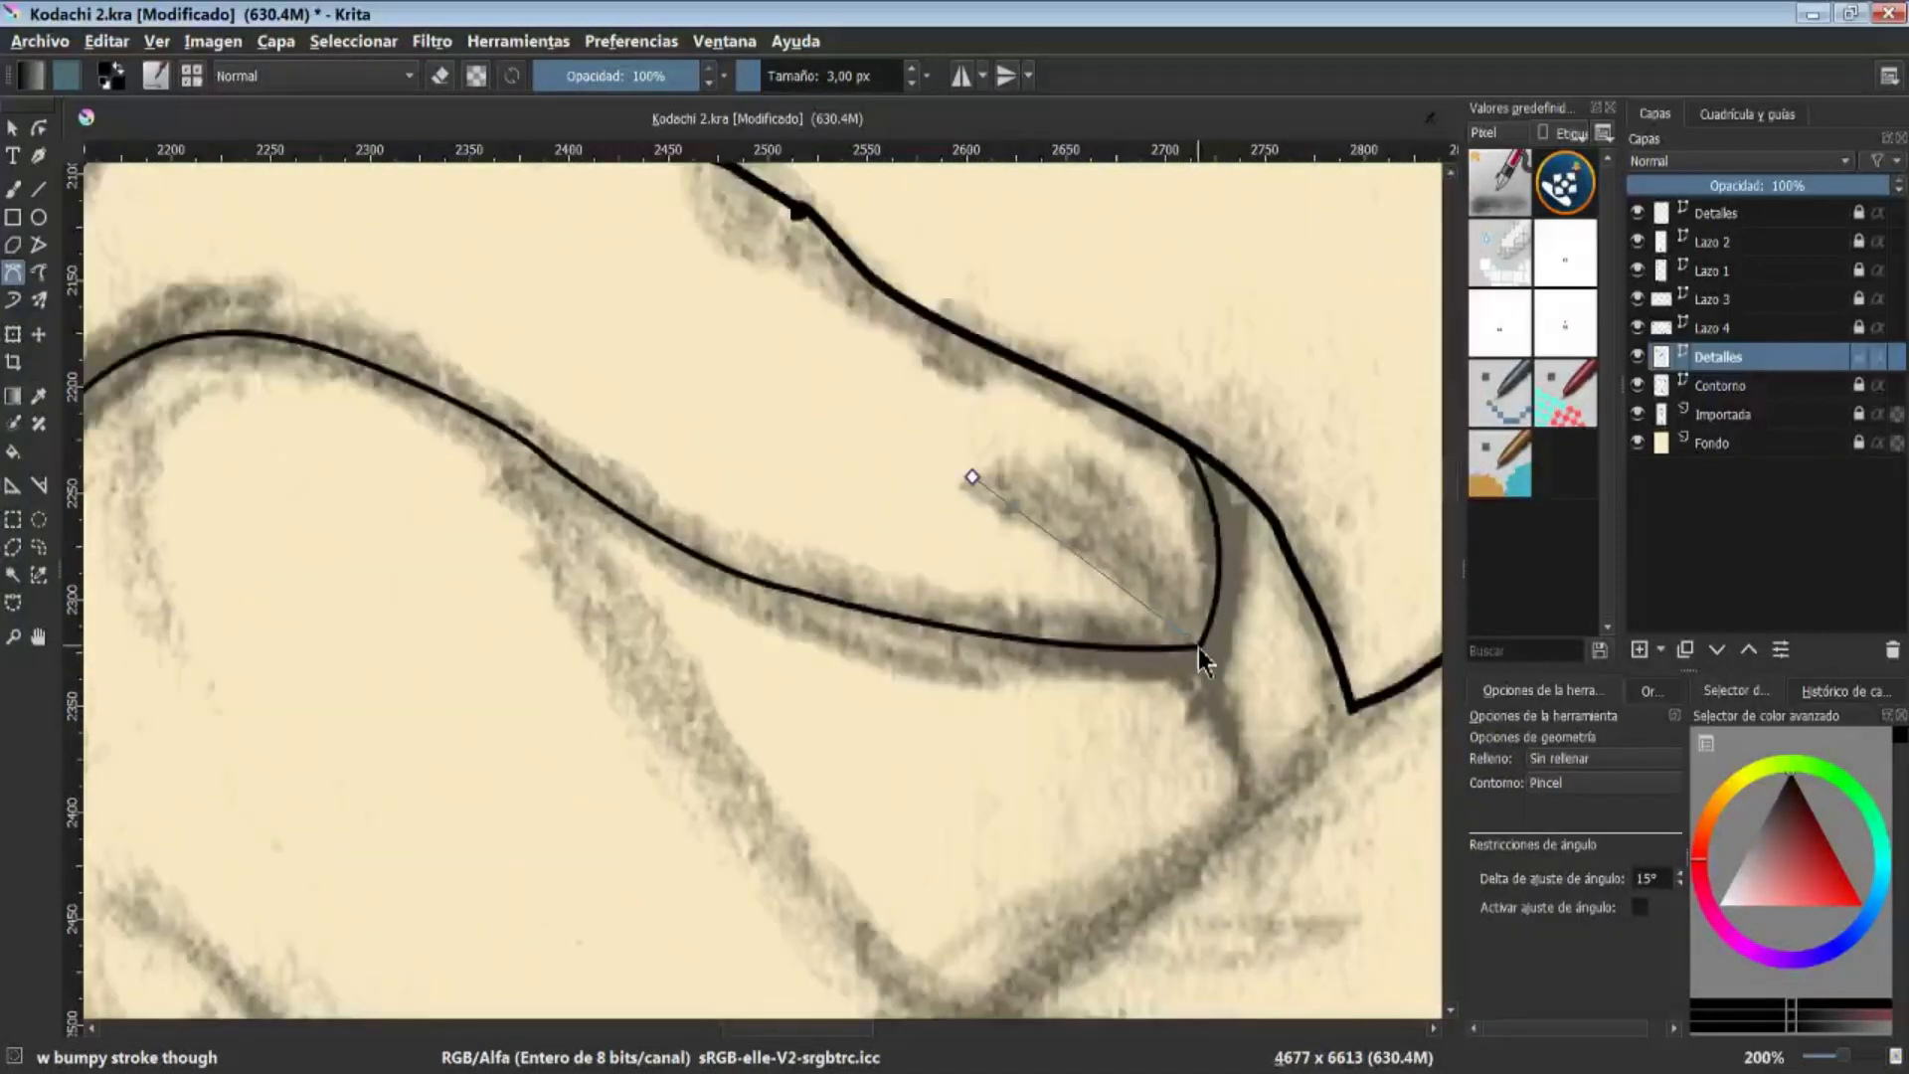
left_click_drag(1202, 648, 1216, 680)
key("Return")
Try tracing the eye's lower lid with Freehand Path strokes and undo each attempt
scroll(1205, 658, "down", 3)
left_click_drag(1084, 318, 919, 661)
scroll(925, 537, "up", 4)
left_click(39, 271)
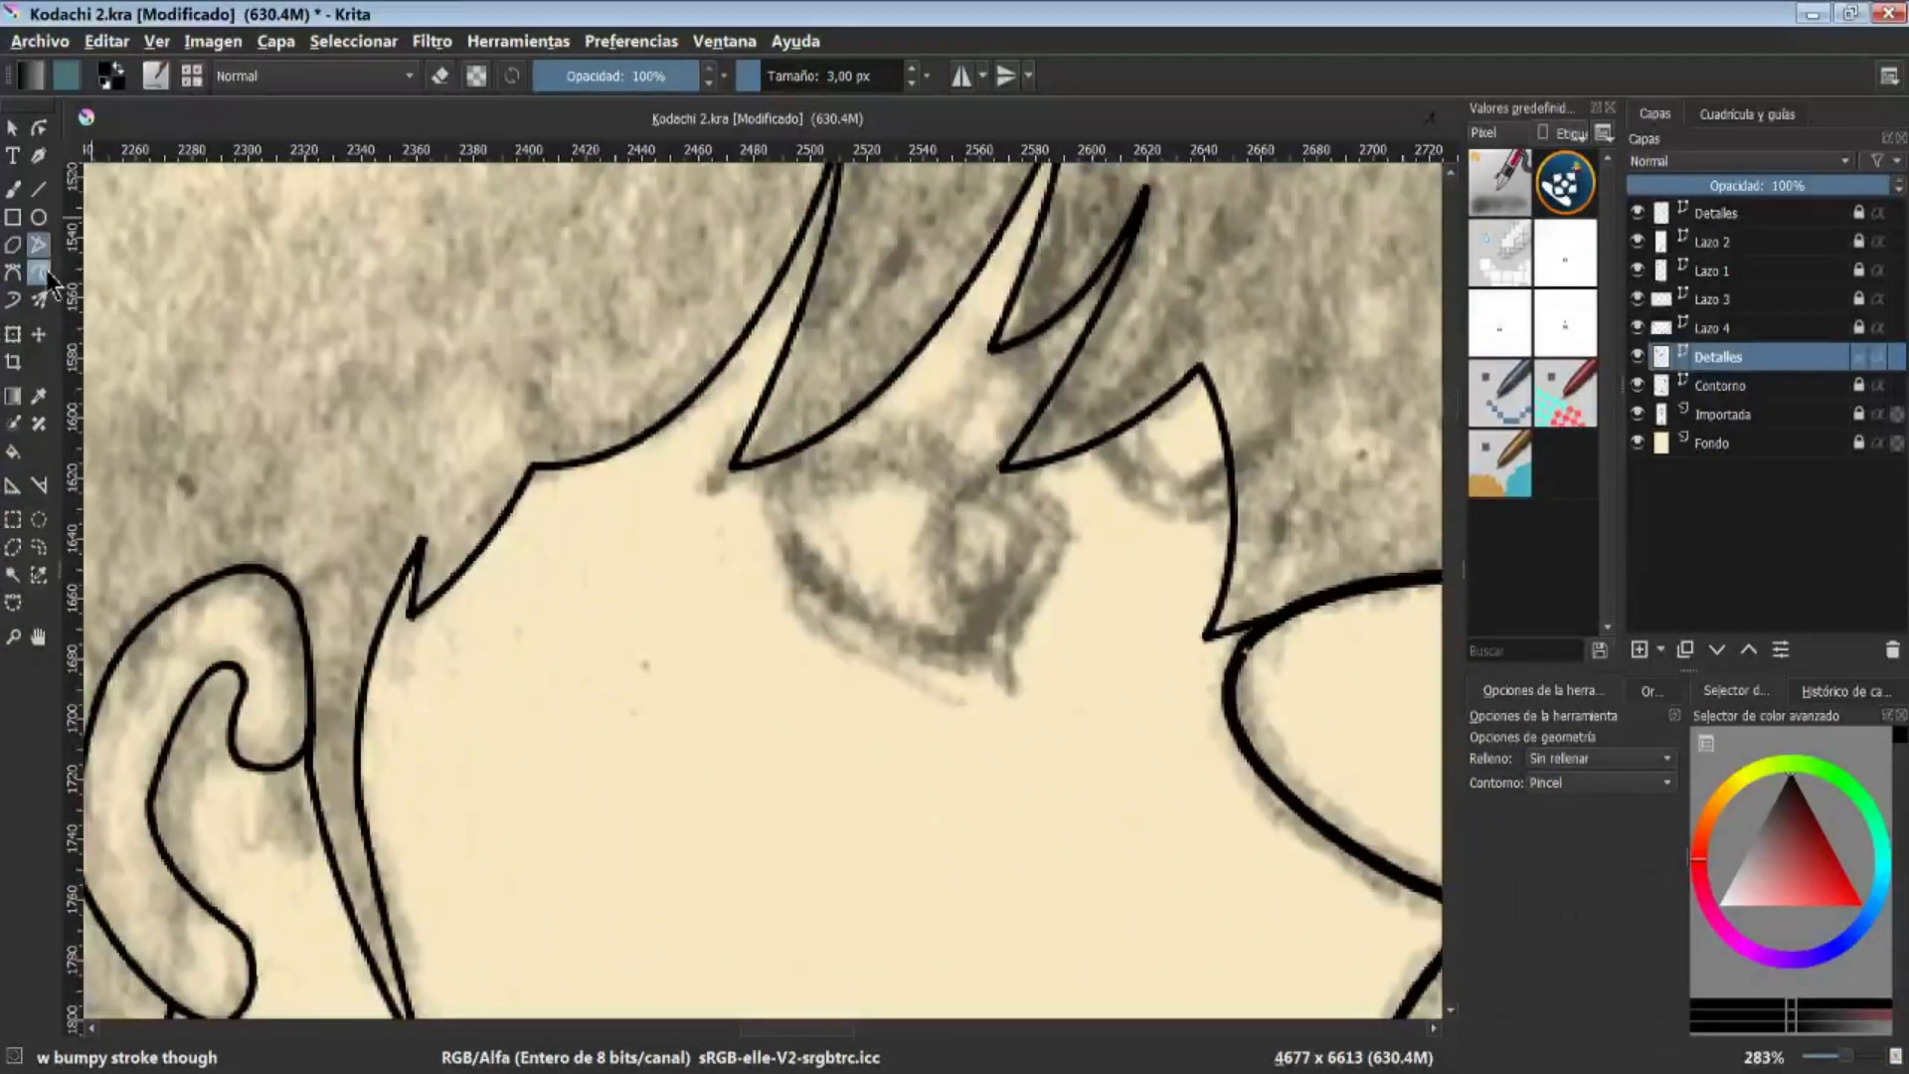
left_click_drag(624, 637, 825, 873)
key("ctrl+z")
left_click_drag(767, 491, 983, 649)
key("ctrl+z")
key("ctrl+z")
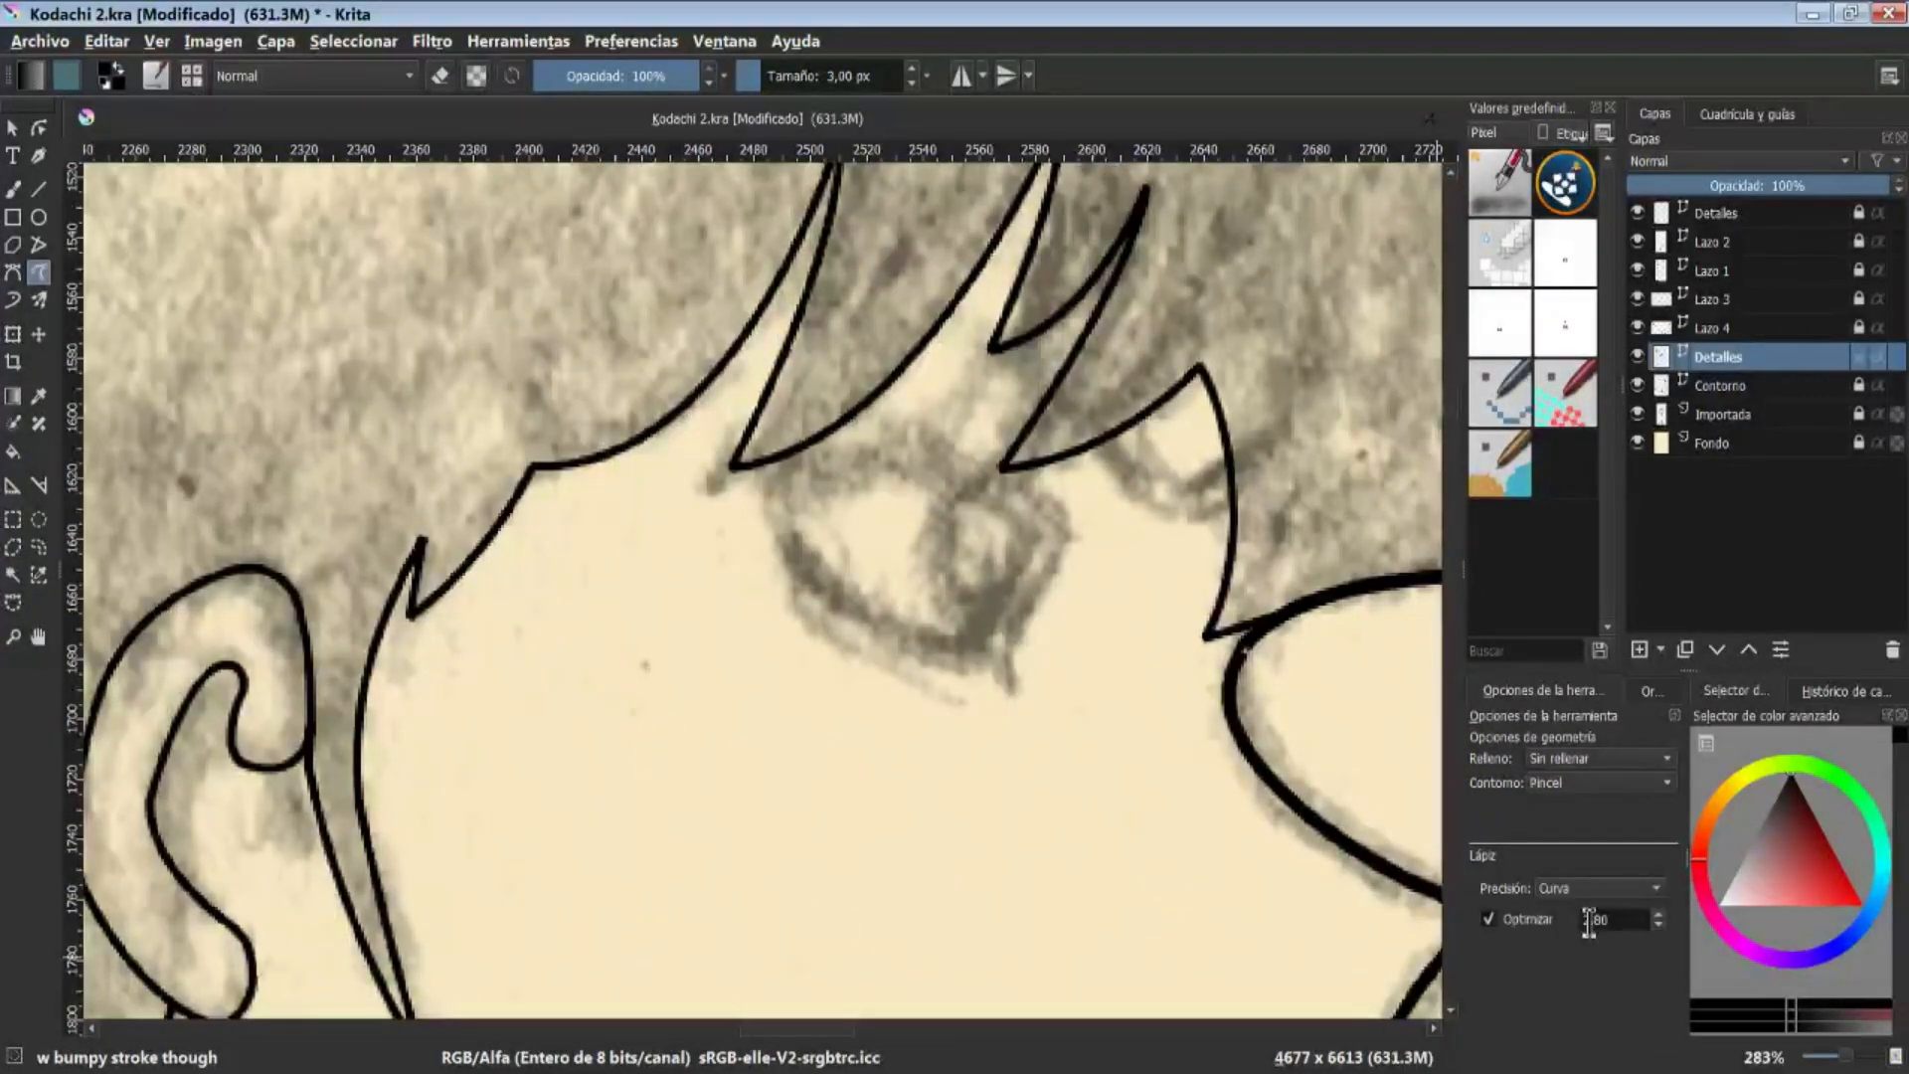
left_click_drag(768, 494, 988, 664)
key("ctrl+z")
Toggle the freehand path's Optimizar option, test strokes on and below the eye, and undo them
left_click(1489, 910)
left_click_drag(775, 515, 940, 642)
left_click_drag(777, 808, 982, 742)
key("ctrl+z")
key("ctrl+z")
left_click_drag(778, 515, 986, 653)
mouse_move(1019, 537)
left_mouse_down()
mouse_move(995, 653)
mouse_move(943, 473)
mouse_move(1040, 532)
left_mouse_up()
key("ctrl+z")
key("ctrl+z")
key("ctrl+z")
Set the freehand path precision to Recta, draw several zigzag test strokes on the cheek, and undo them all
left_click(1598, 889)
left_click(1596, 936)
left_click_drag(720, 849, 962, 801)
mouse_move(1021, 873)
left_mouse_down()
mouse_move(1124, 777)
mouse_move(1153, 709)
left_mouse_up()
left_click_drag(618, 574, 707, 634)
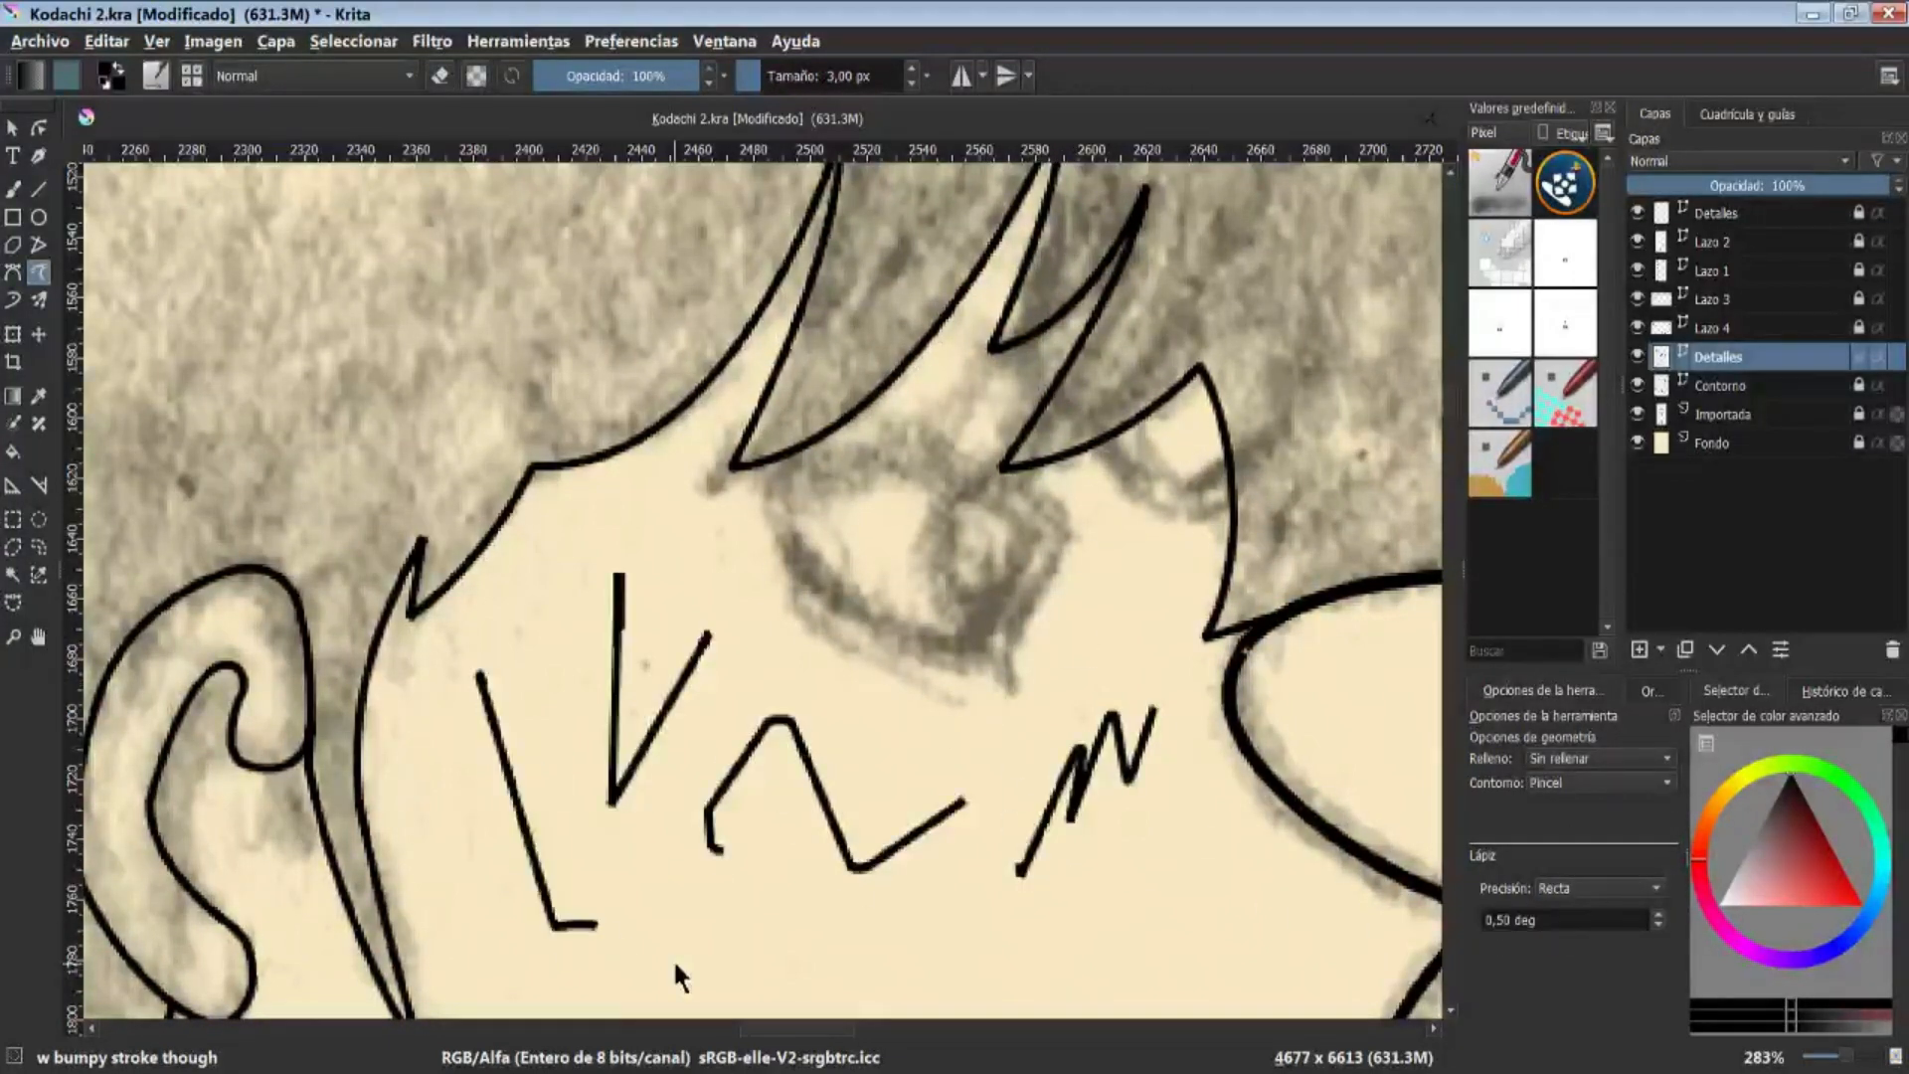
key("ctrl+z")
key("ctrl+z")
key("ctrl+z")
key("ctrl+z")
key("ctrl+z")
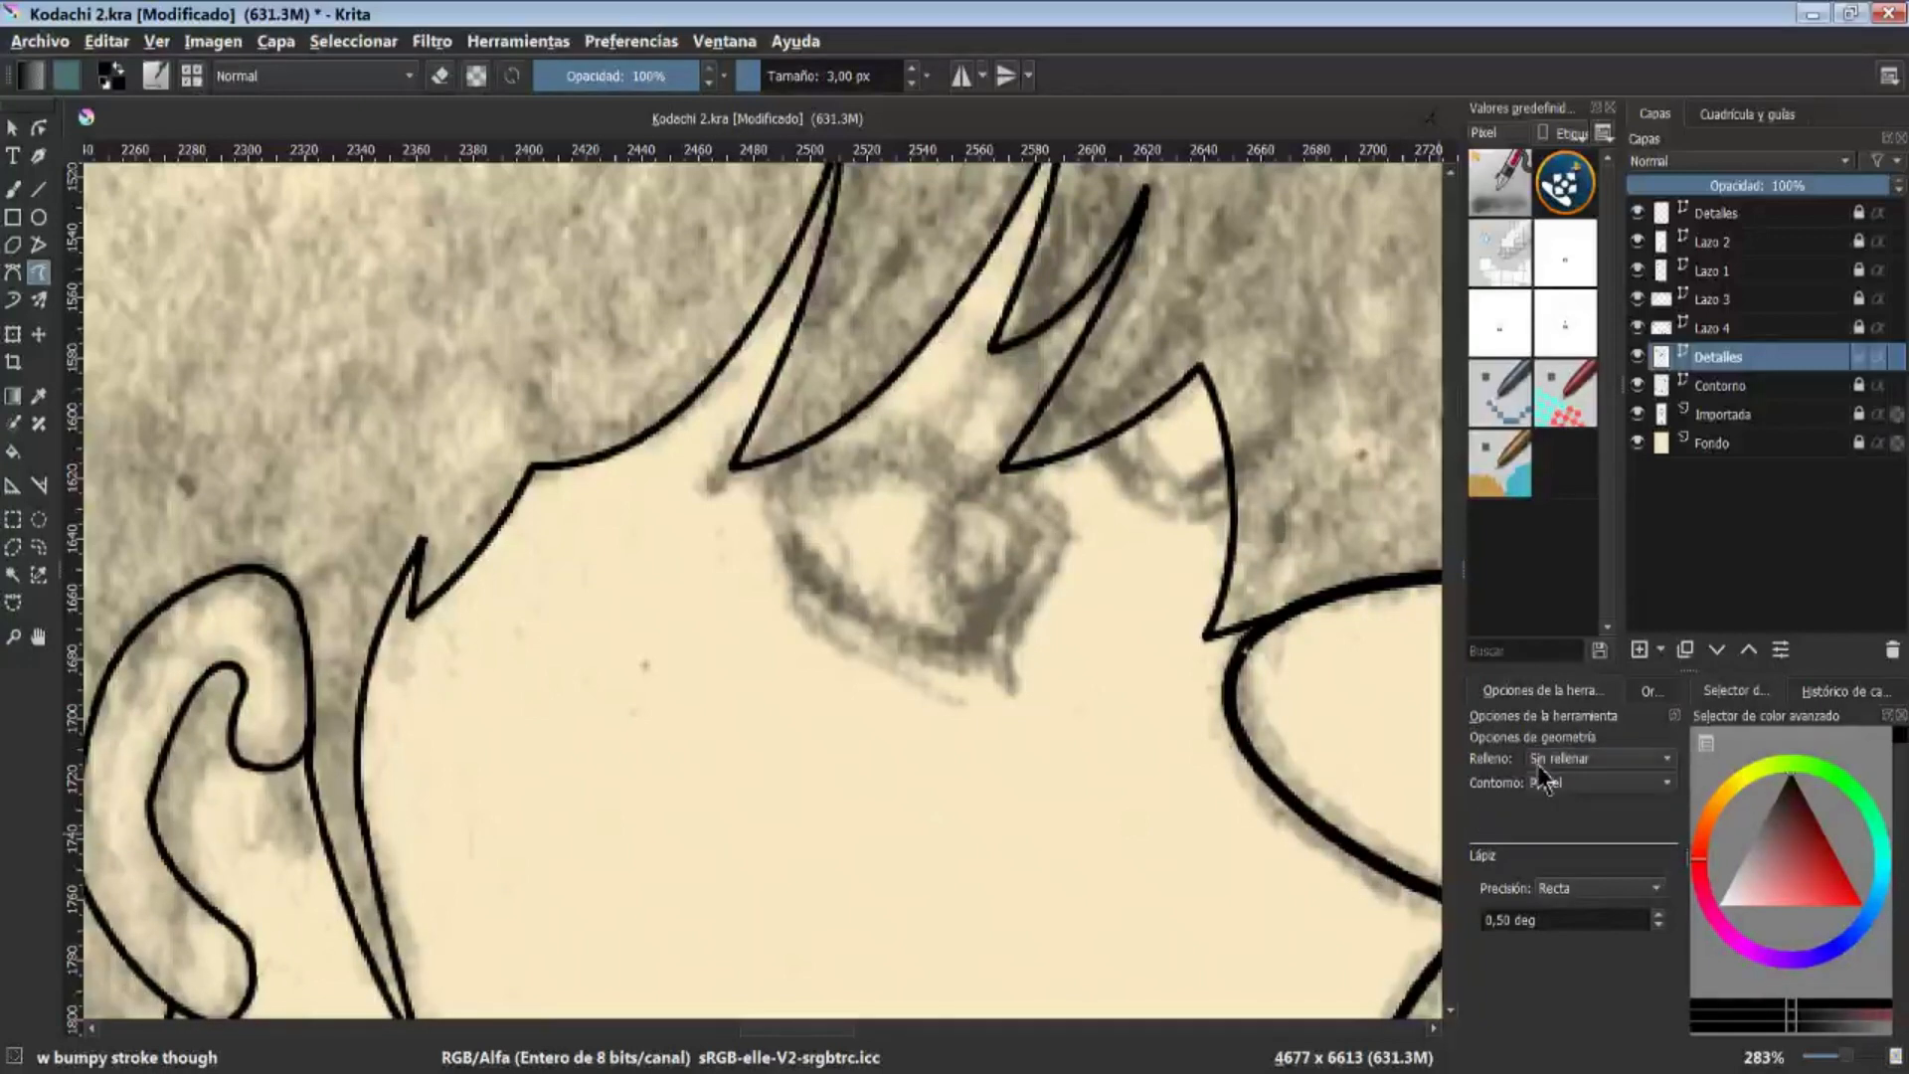
Set the freehand path precision back to Curva, test a stroke along the eye's edge, and undo it
left_click(1596, 888)
left_click(1591, 865)
left_click_drag(776, 503, 898, 636)
key("ctrl+z")
Raise the freehand brush's stabilizer distance, test a Freehand Path stroke along the eye, and undo it
left_click(13, 190)
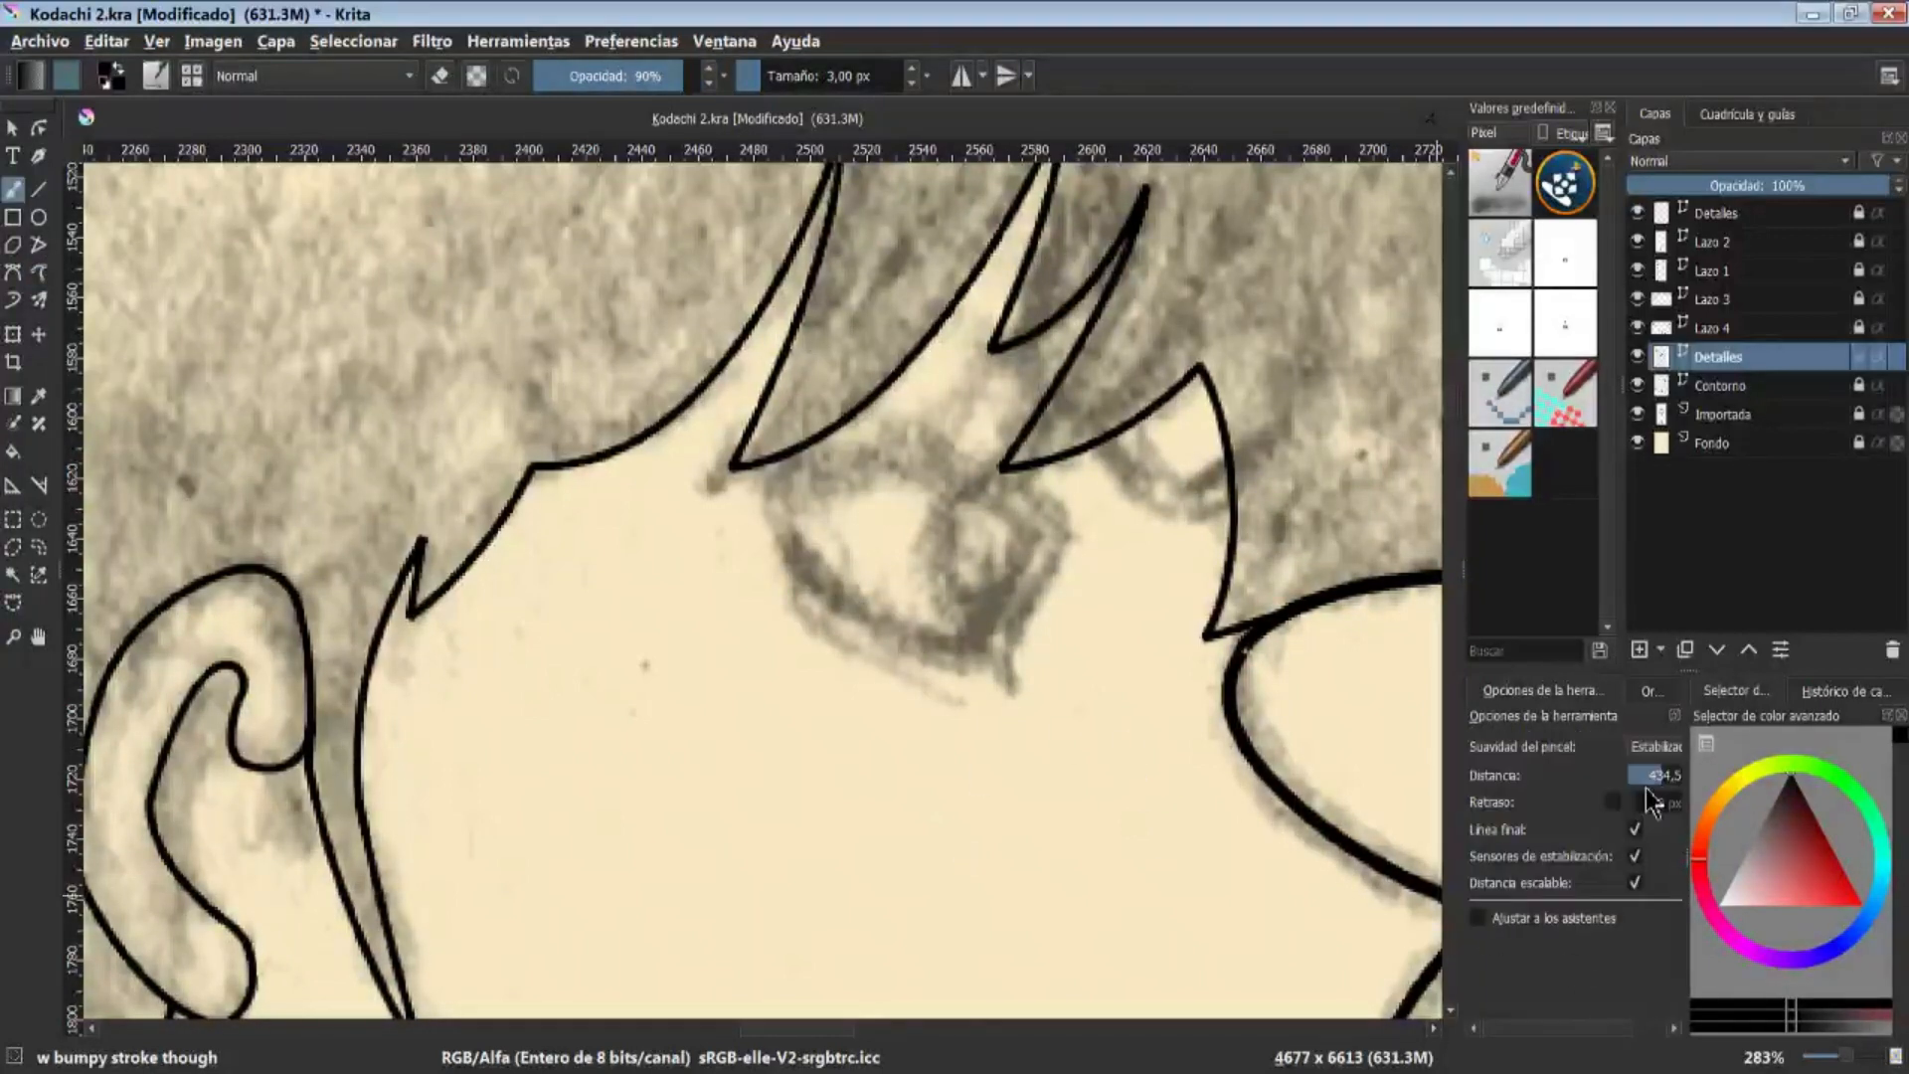
left_click_drag(1648, 779, 1745, 764)
left_click(39, 272)
left_click_drag(774, 509, 994, 707)
key("ctrl+z")
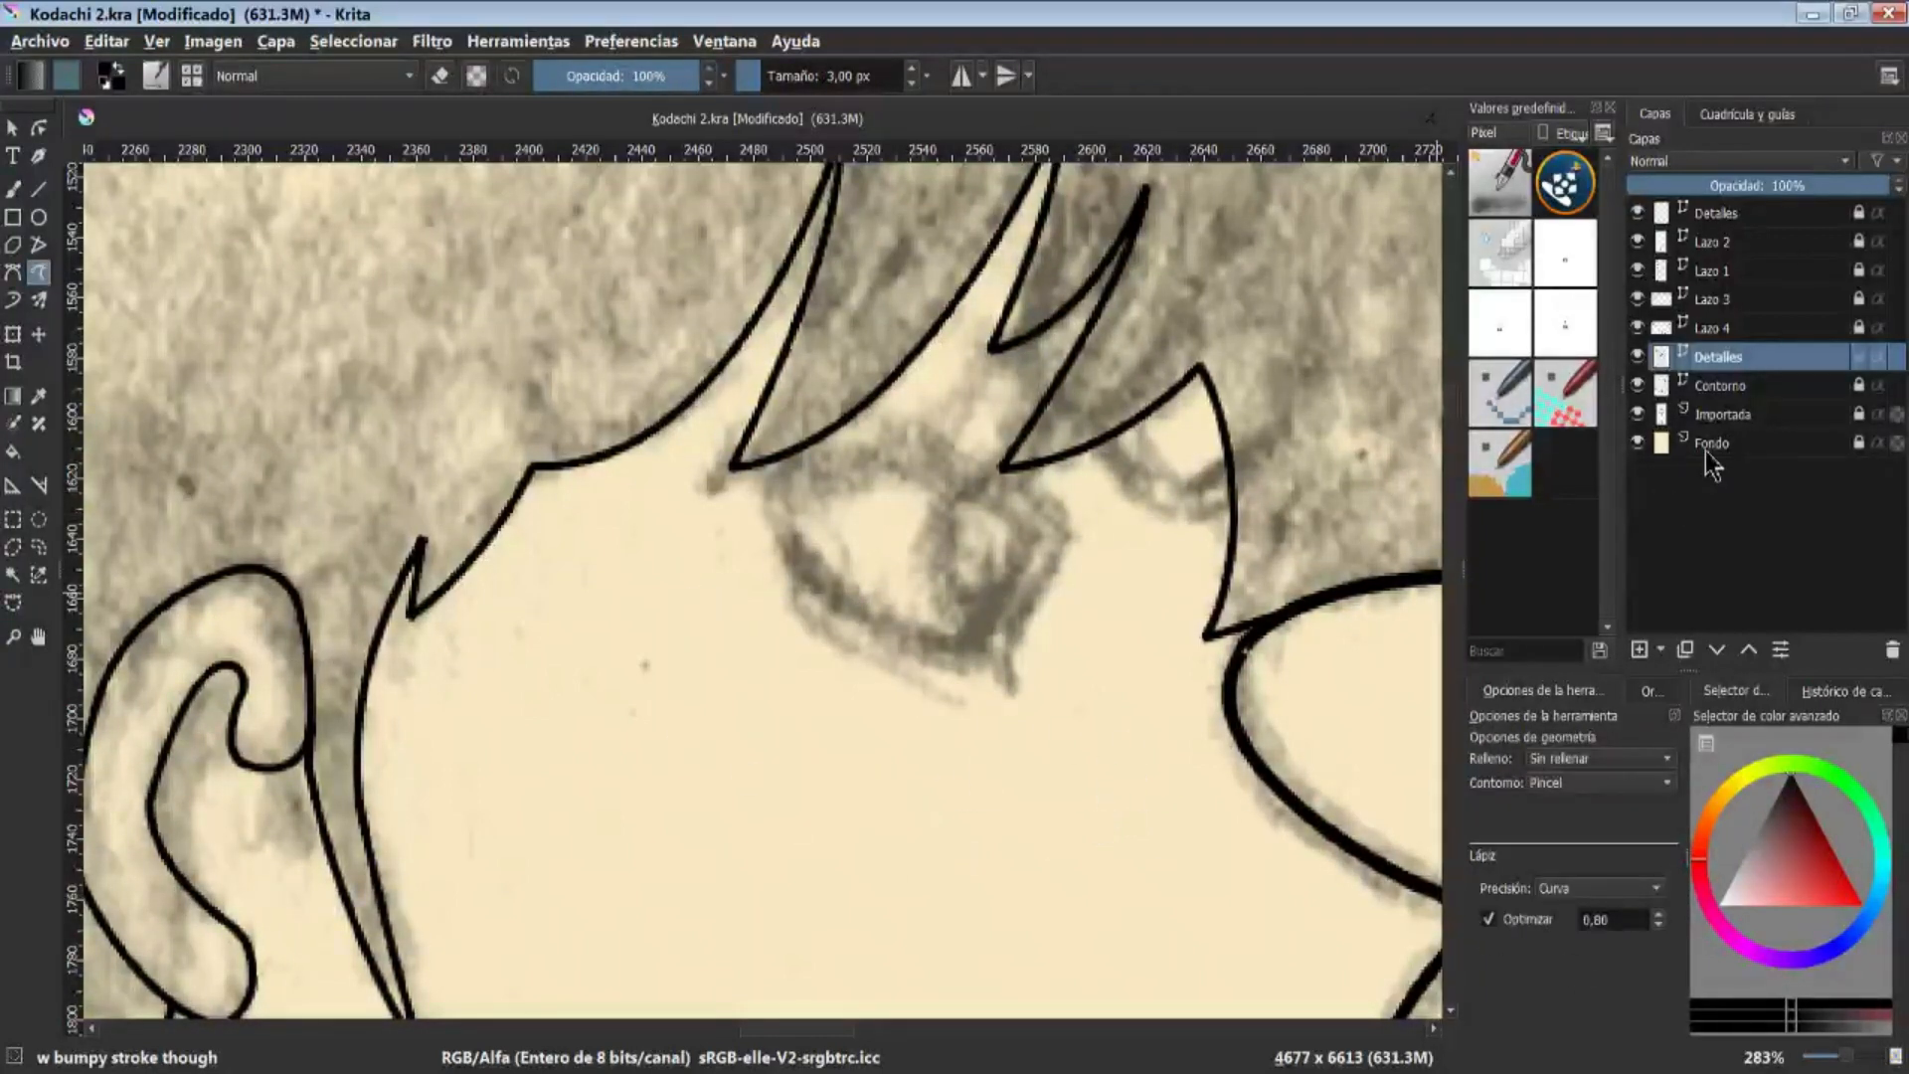
Select and unlock the Importada layer, test a stabilized freehand brush stroke on the cheek, and undo it
left_click(1726, 415)
left_click(1858, 414)
left_click(13, 190)
mouse_move(595, 879)
left_mouse_down()
mouse_move(721, 832)
mouse_move(932, 865)
mouse_move(1101, 783)
left_mouse_up()
key("ctrl+z")
Lower the brush's stabilizer distance, paint two test strokes on the cheek, and undo both
left_click_drag(1662, 776, 1623, 776)
mouse_move(540, 847)
left_mouse_down()
mouse_move(603, 725)
mouse_move(1014, 696)
left_mouse_up()
key("ctrl+z")
left_click_drag(565, 840, 770, 855)
key("ctrl+z")
Increase the brush's stabilizer distance, paint a test stroke beside the eye, and undo it
left_click_drag(1635, 775, 1720, 775)
left_click_drag(578, 736, 716, 435)
key("ctrl+z")
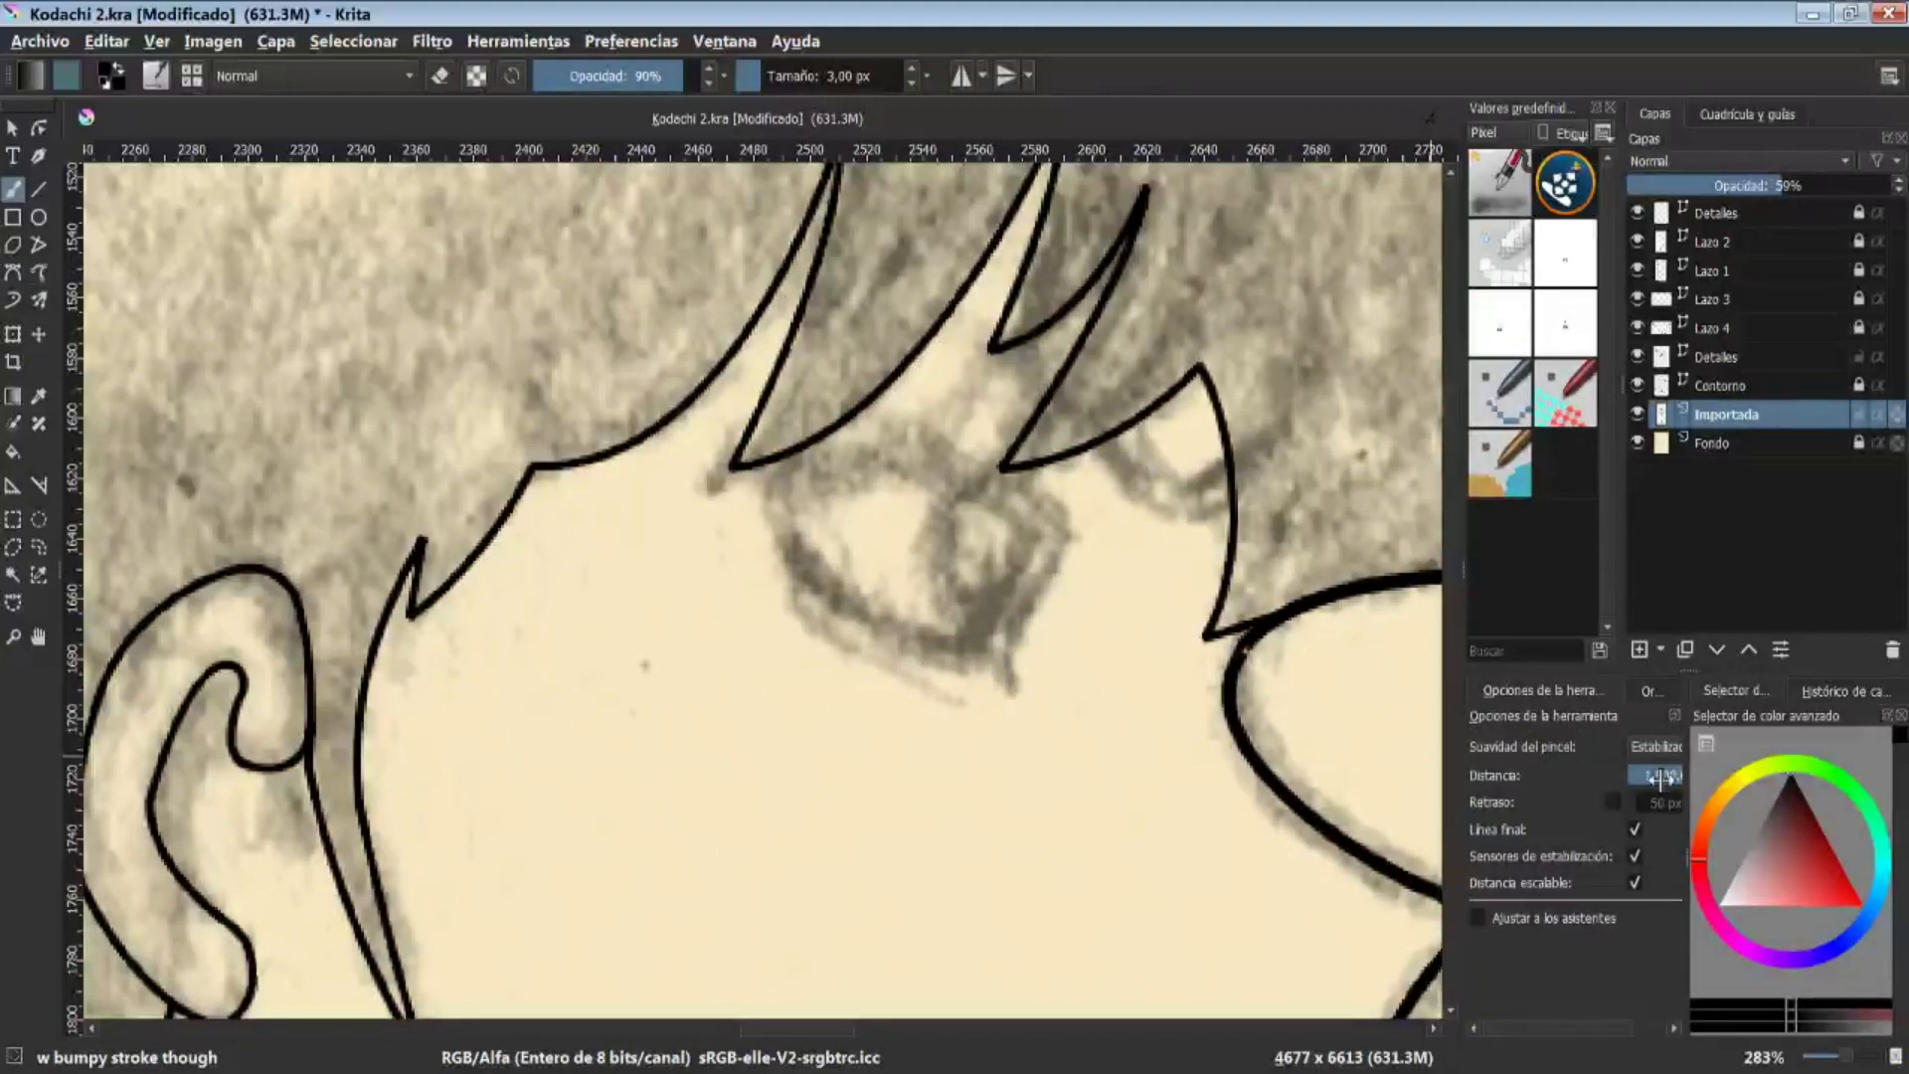
Reduce the stabilizer distance again, test one brush stroke and one Freehand Path stroke, and undo both
left_click_drag(1660, 778, 1630, 776)
mouse_move(644, 741)
left_mouse_down()
mouse_move(652, 819)
mouse_move(934, 695)
left_mouse_up()
key("ctrl+z")
left_click(39, 272)
left_click_drag(770, 651, 881, 736)
key("ctrl+z")
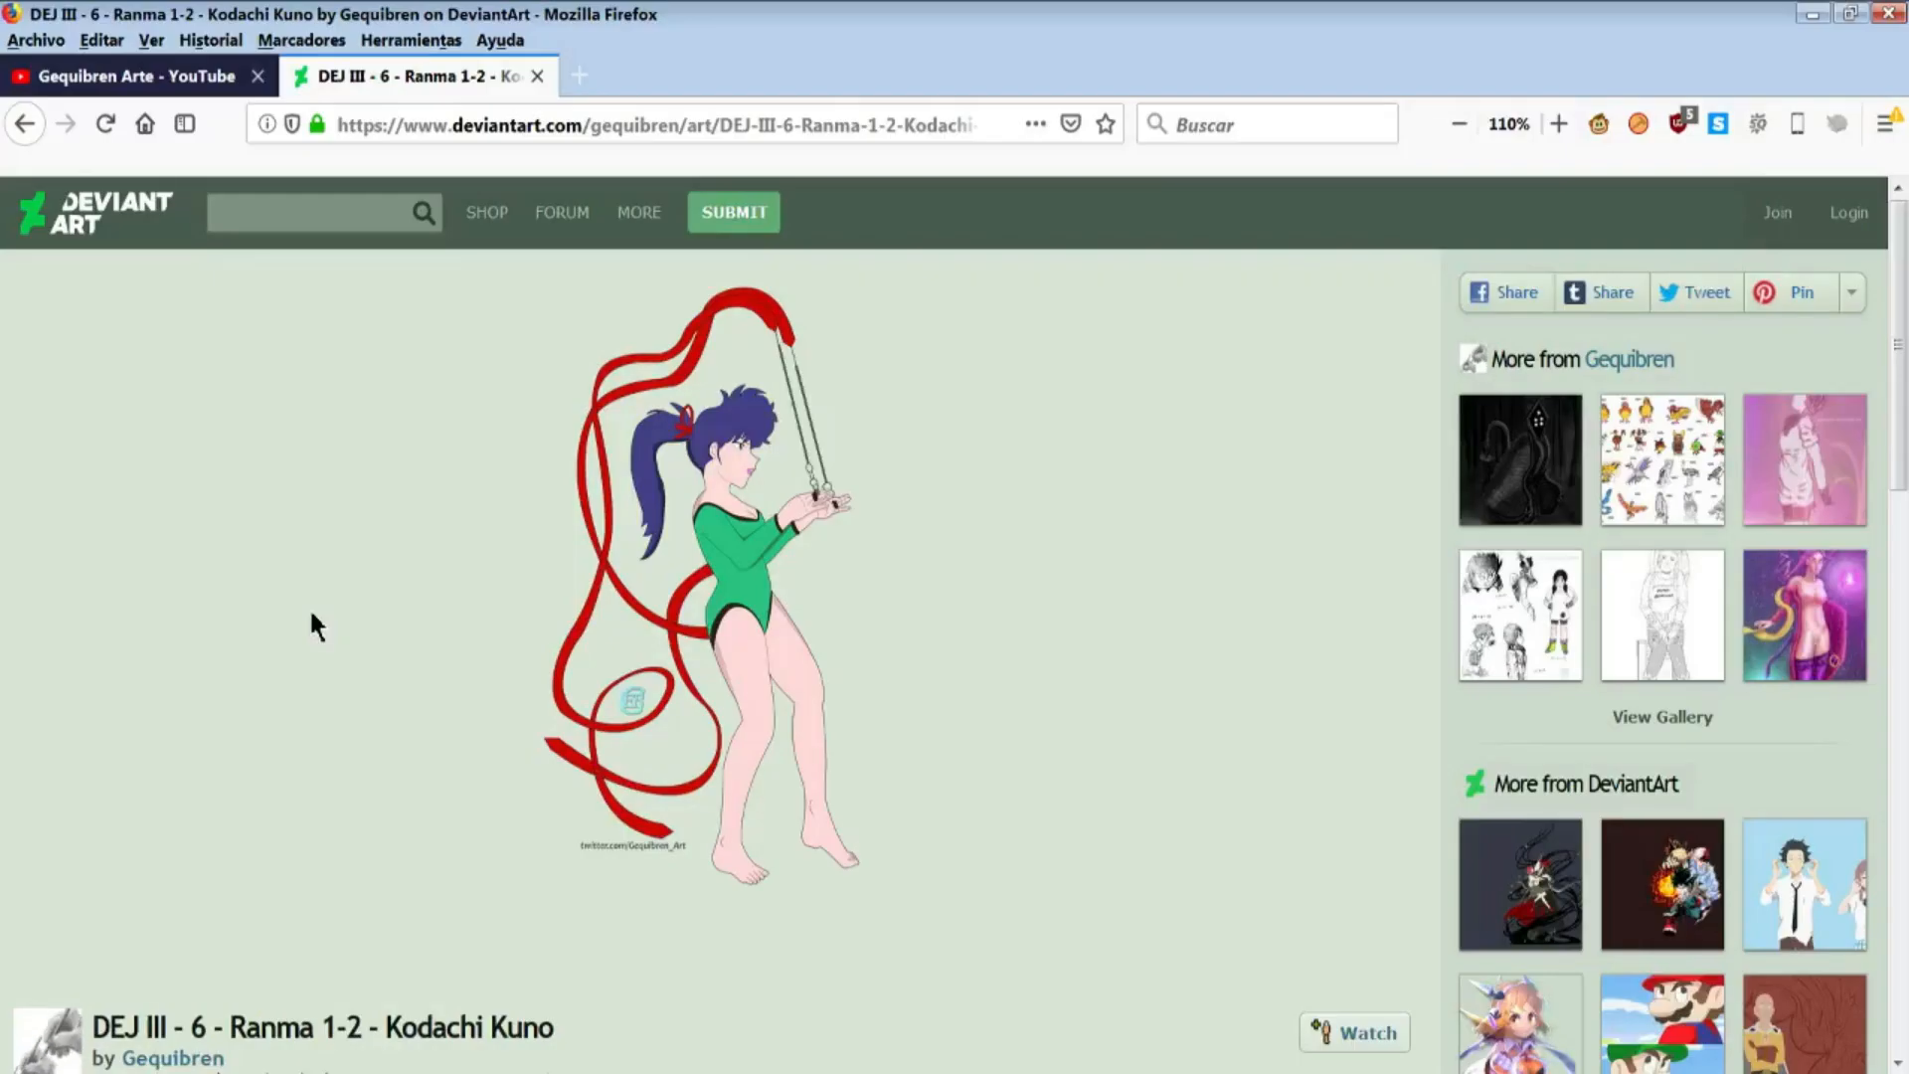
Examine the finished Kodachi Kuno vector artwork at full size and its description on the DeviantArt page
left_click(628, 423)
scroll(629, 423, "down", 15)
scroll(628, 423, "up", 15)
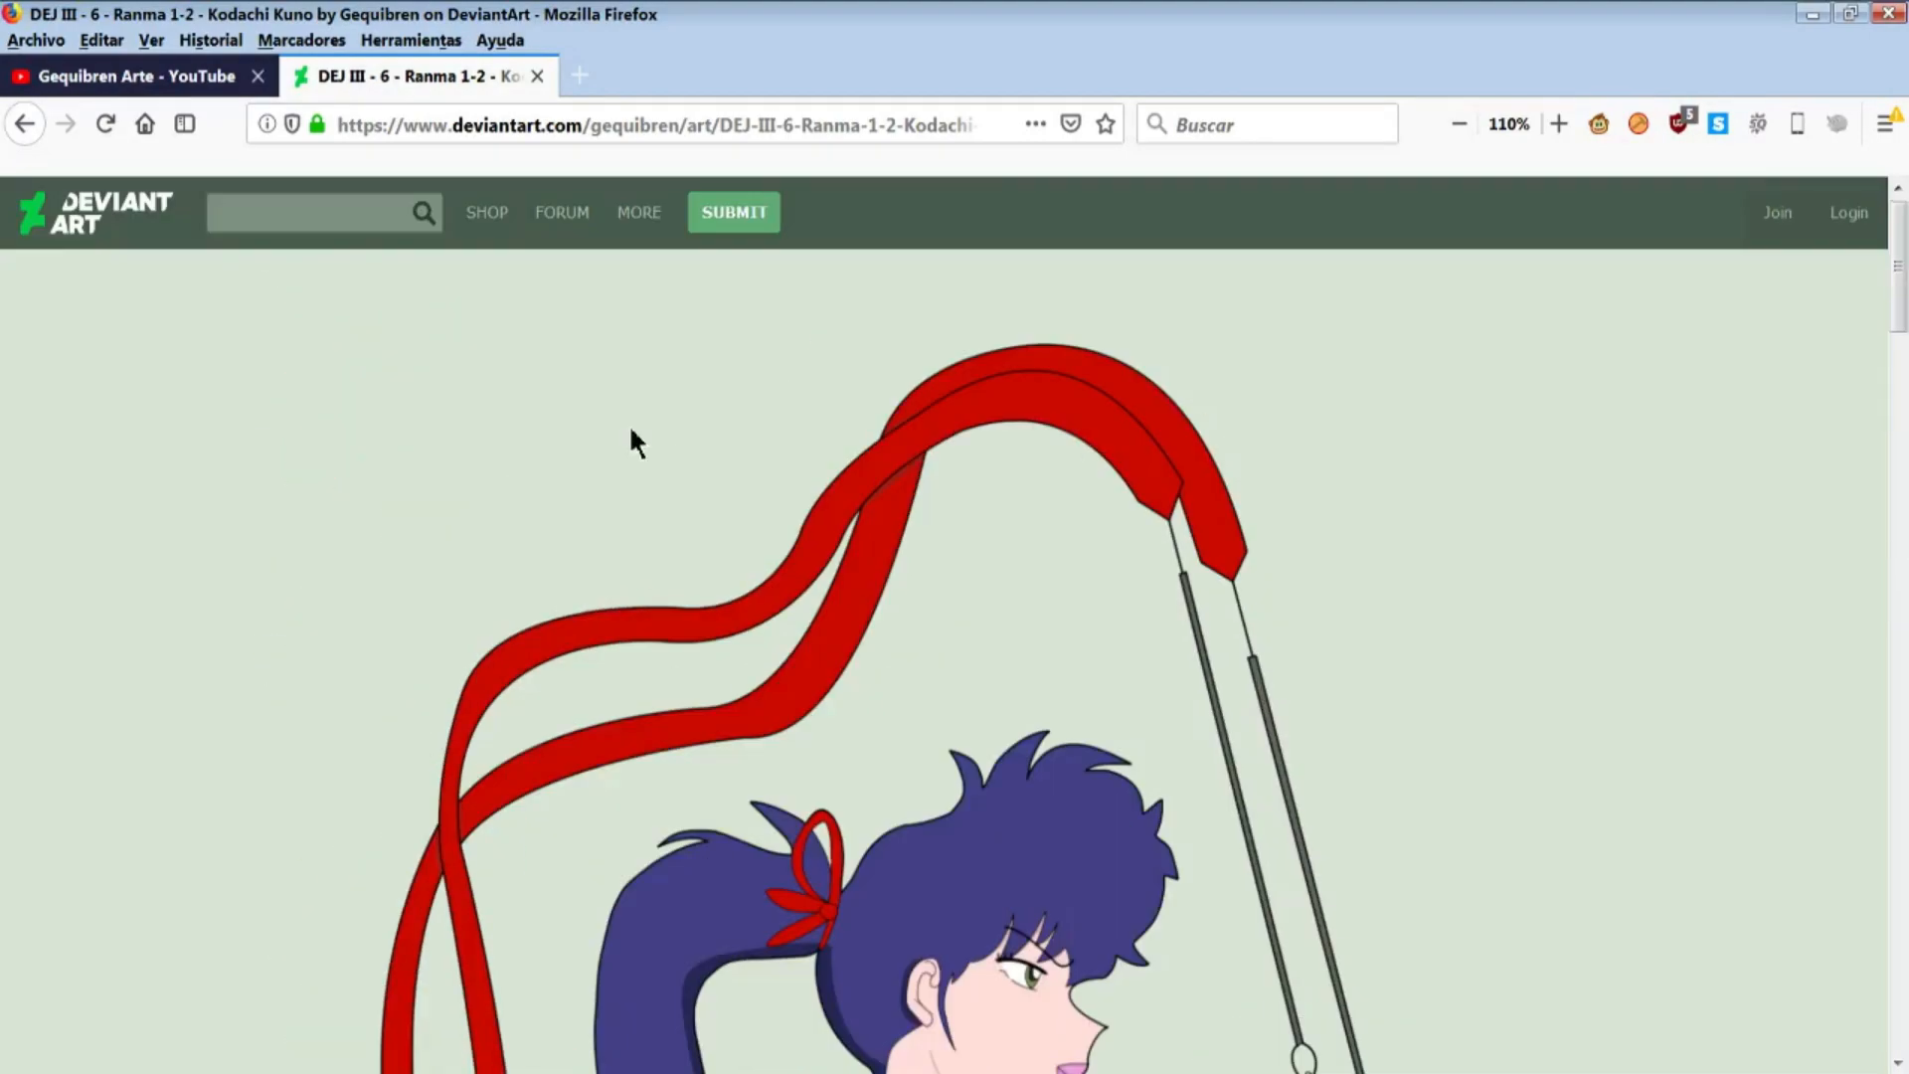
scroll(636, 441, "down", 10)
scroll(762, 979, "right", 3)
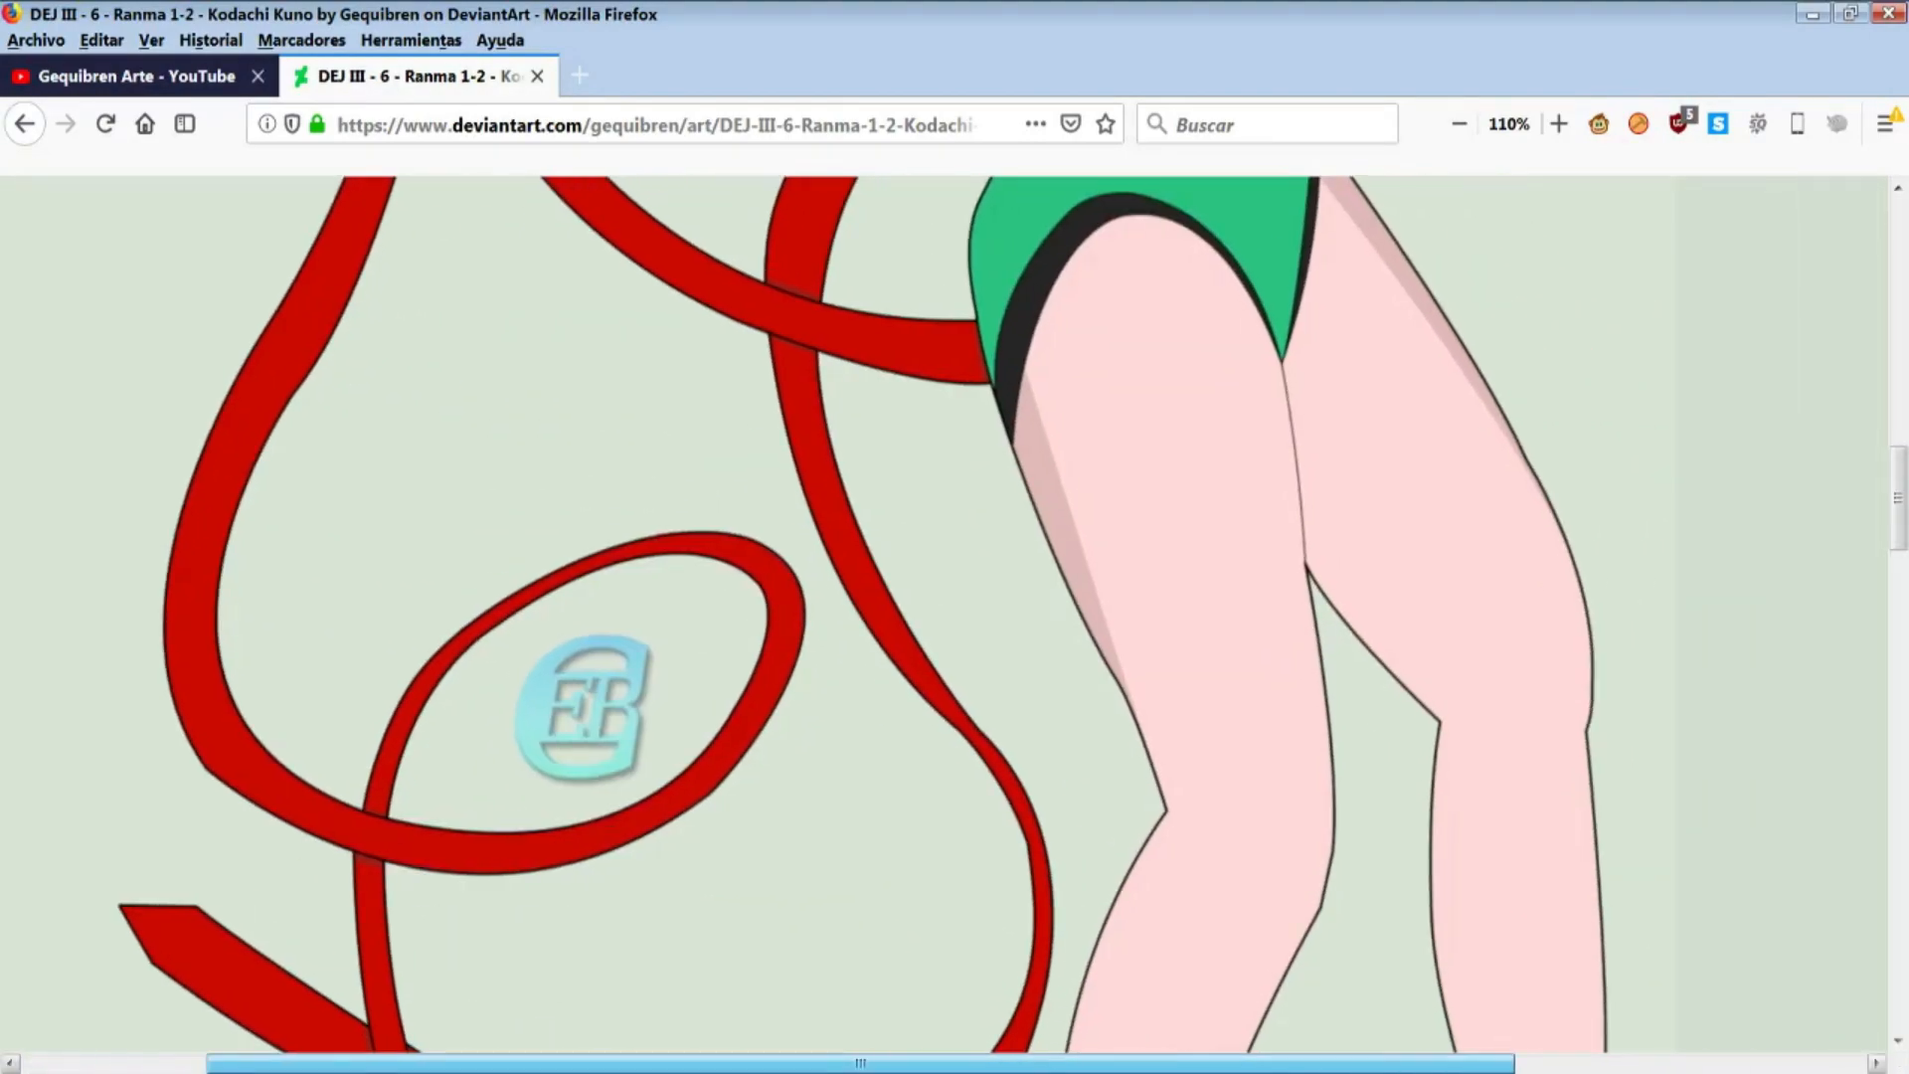
scroll(567, 665, "up", 10)
scroll(520, 639, "down", 15)
left_click(528, 597)
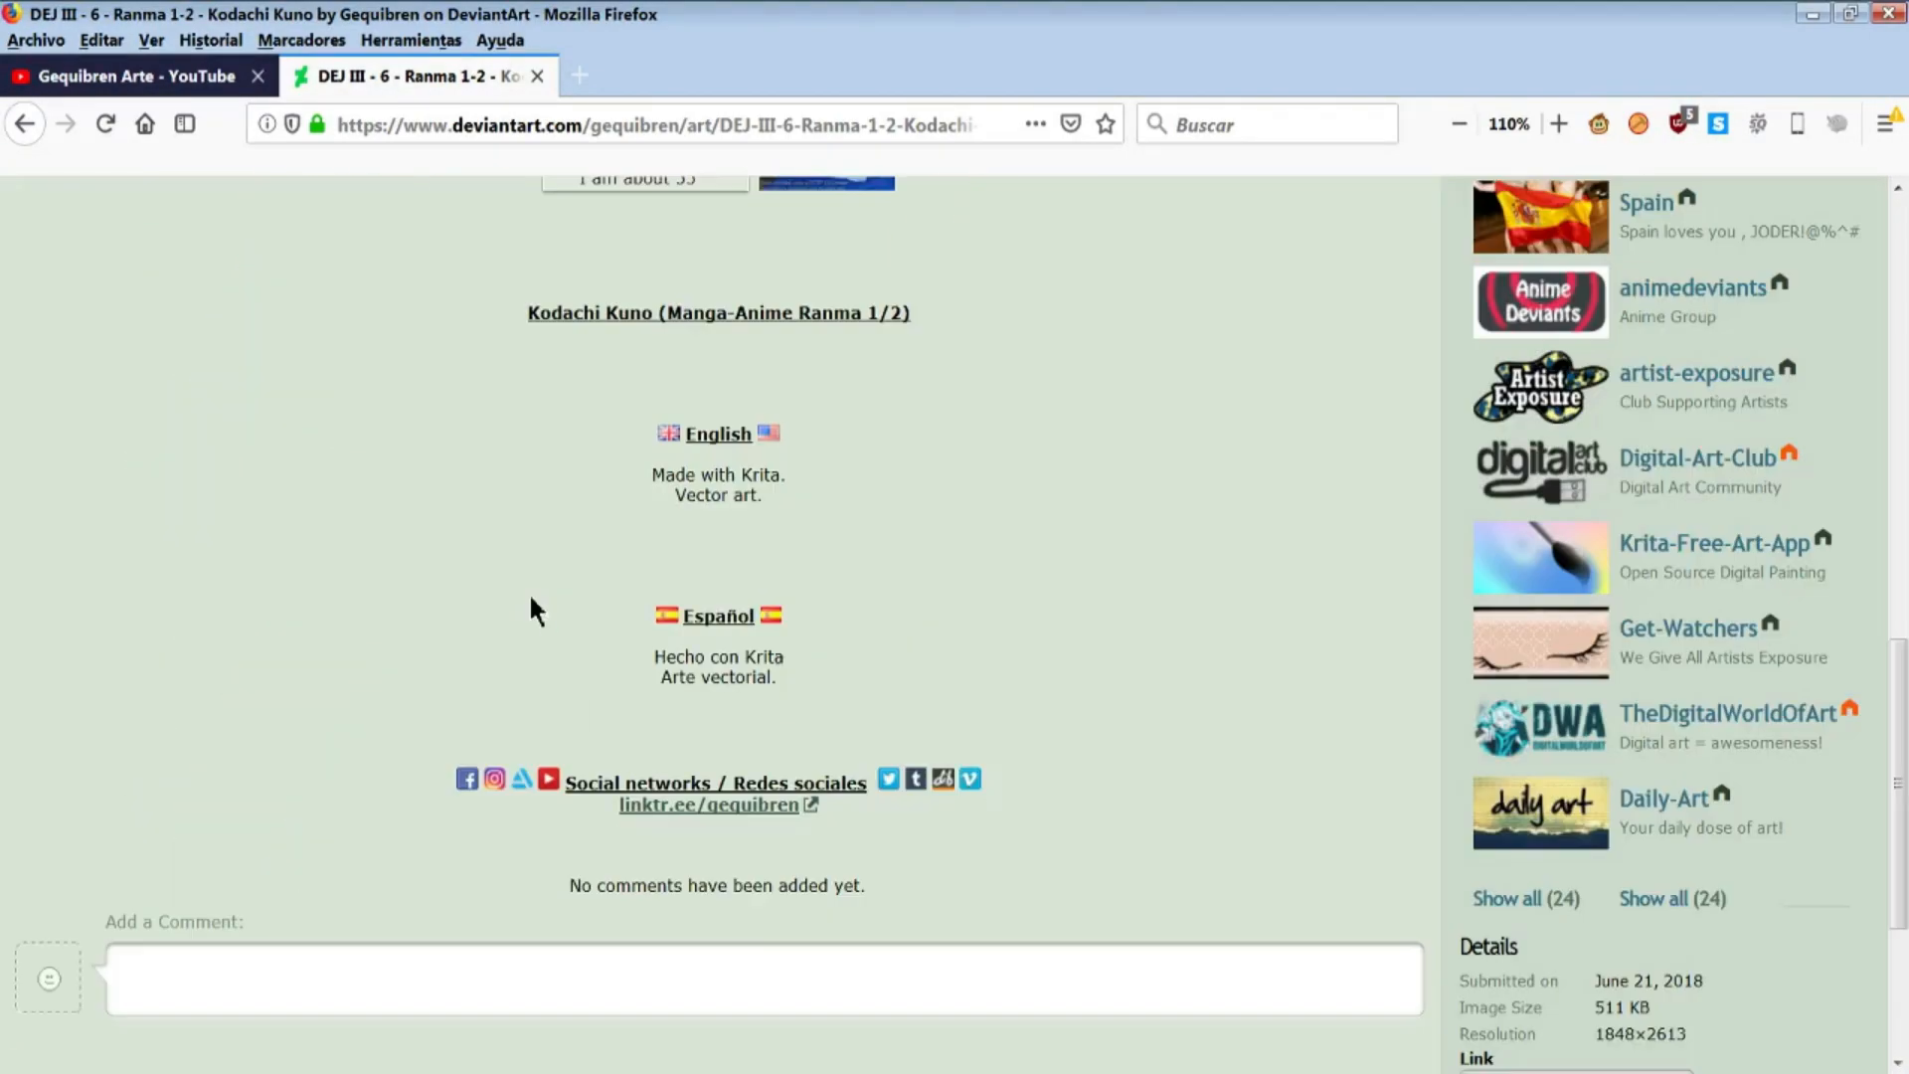
scroll(530, 595, "up", 10)
Switch to the unsaved Krita document and hide and reshow the Background layer, followed by Capa 1, to compare them
key("alt+Tab")
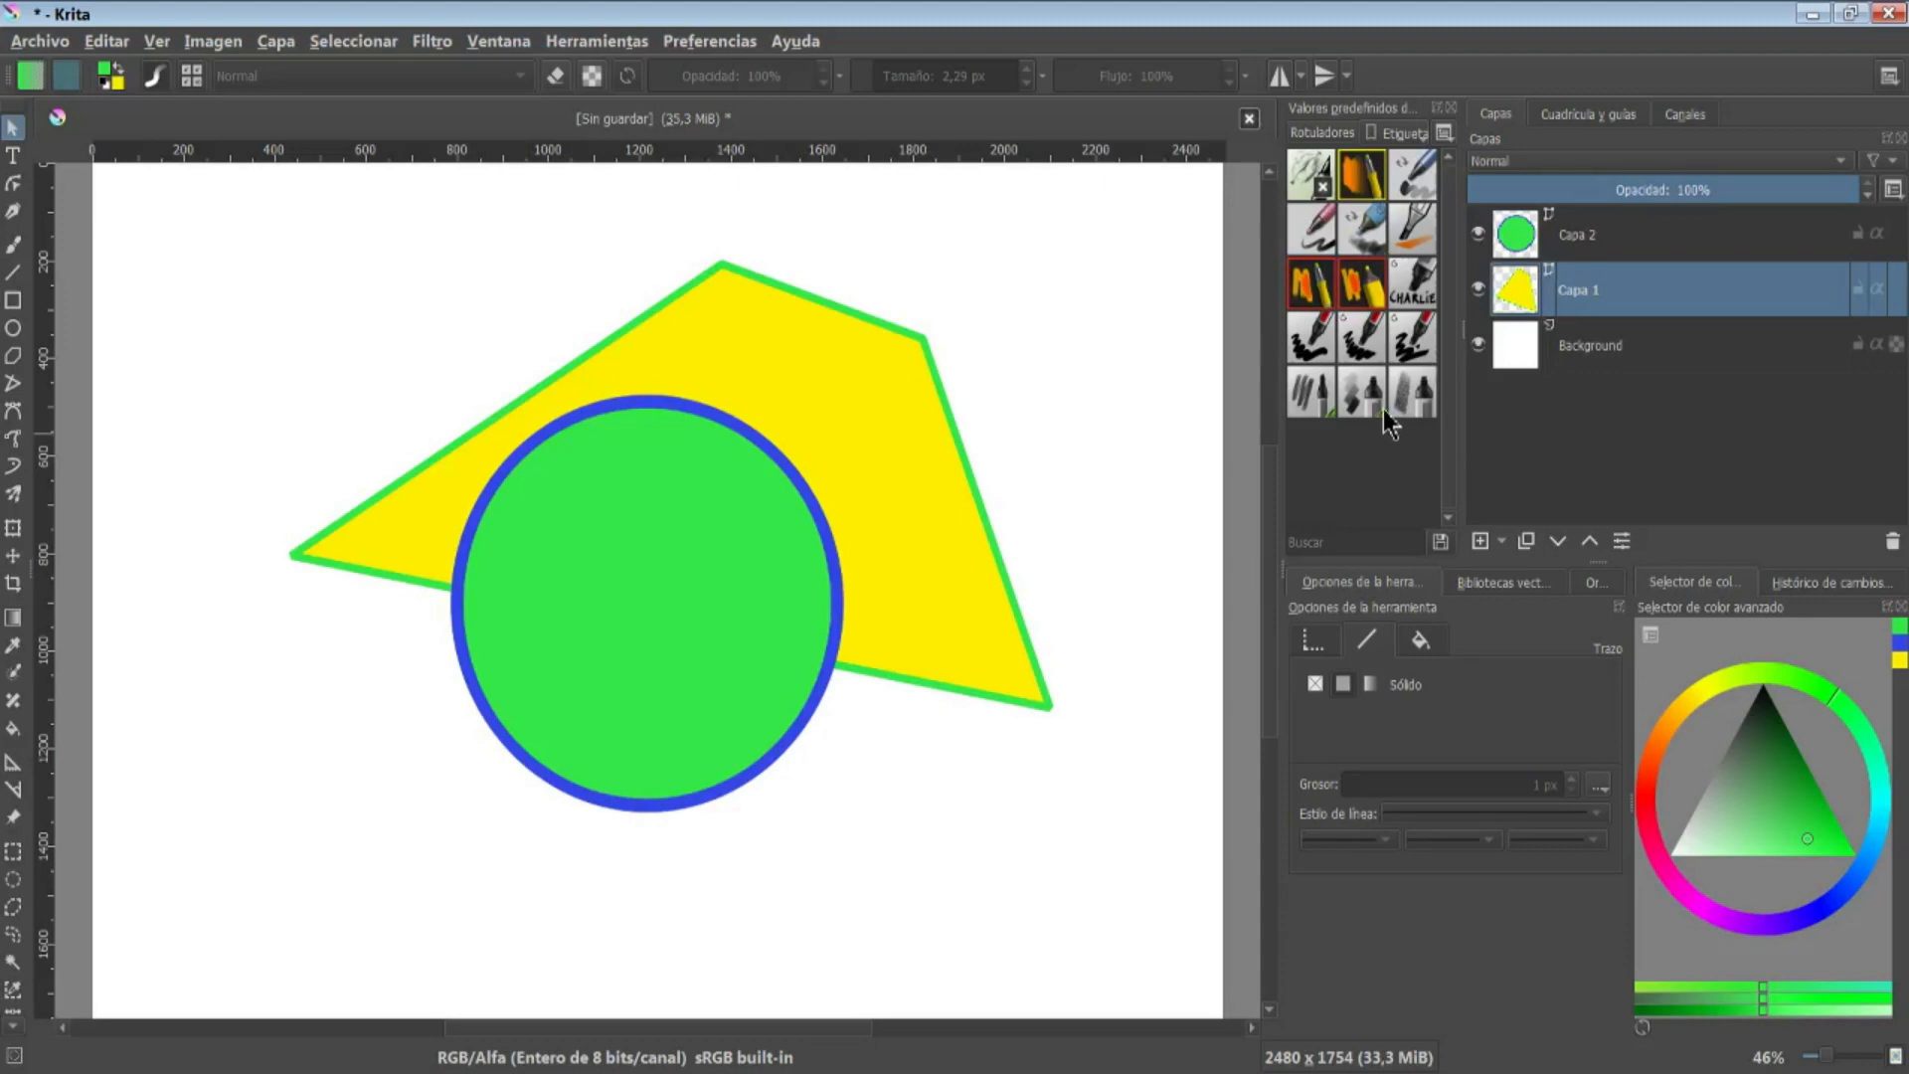
left_click(1601, 348)
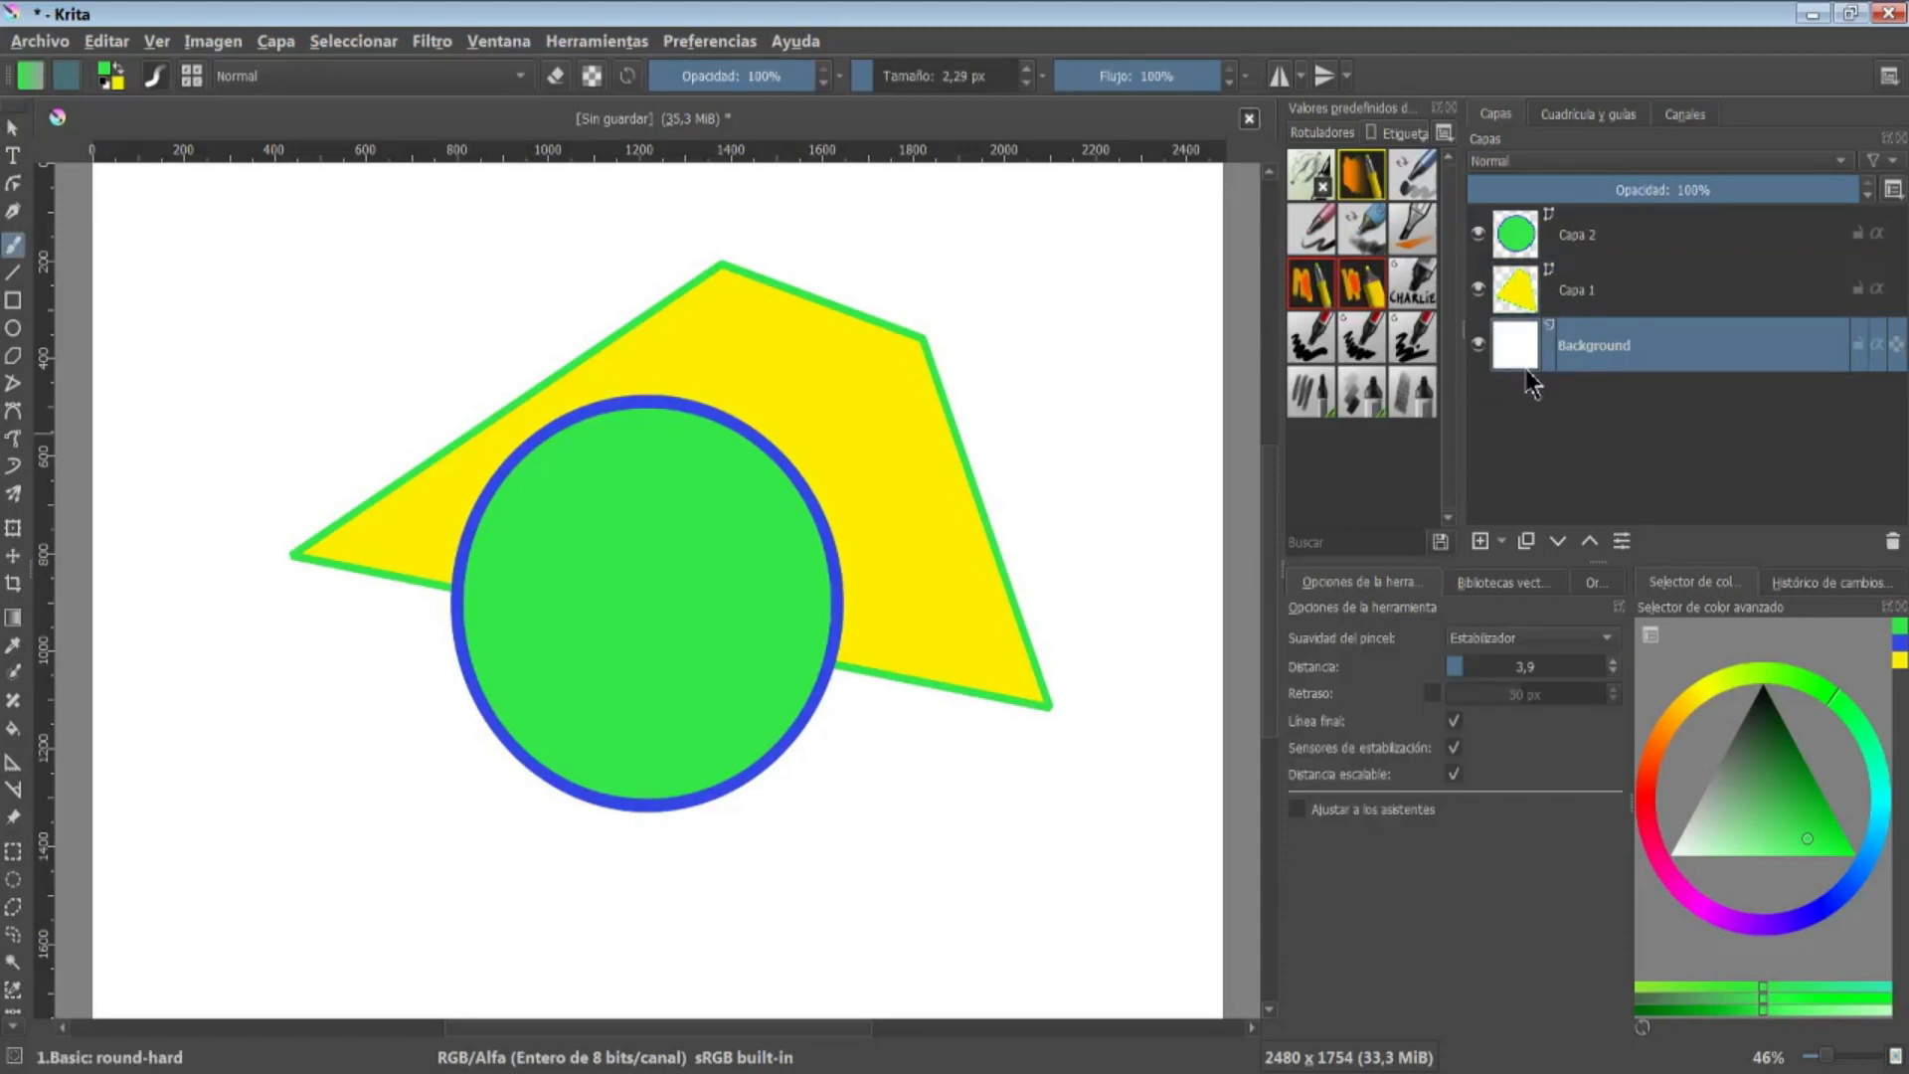
left_click(1480, 344)
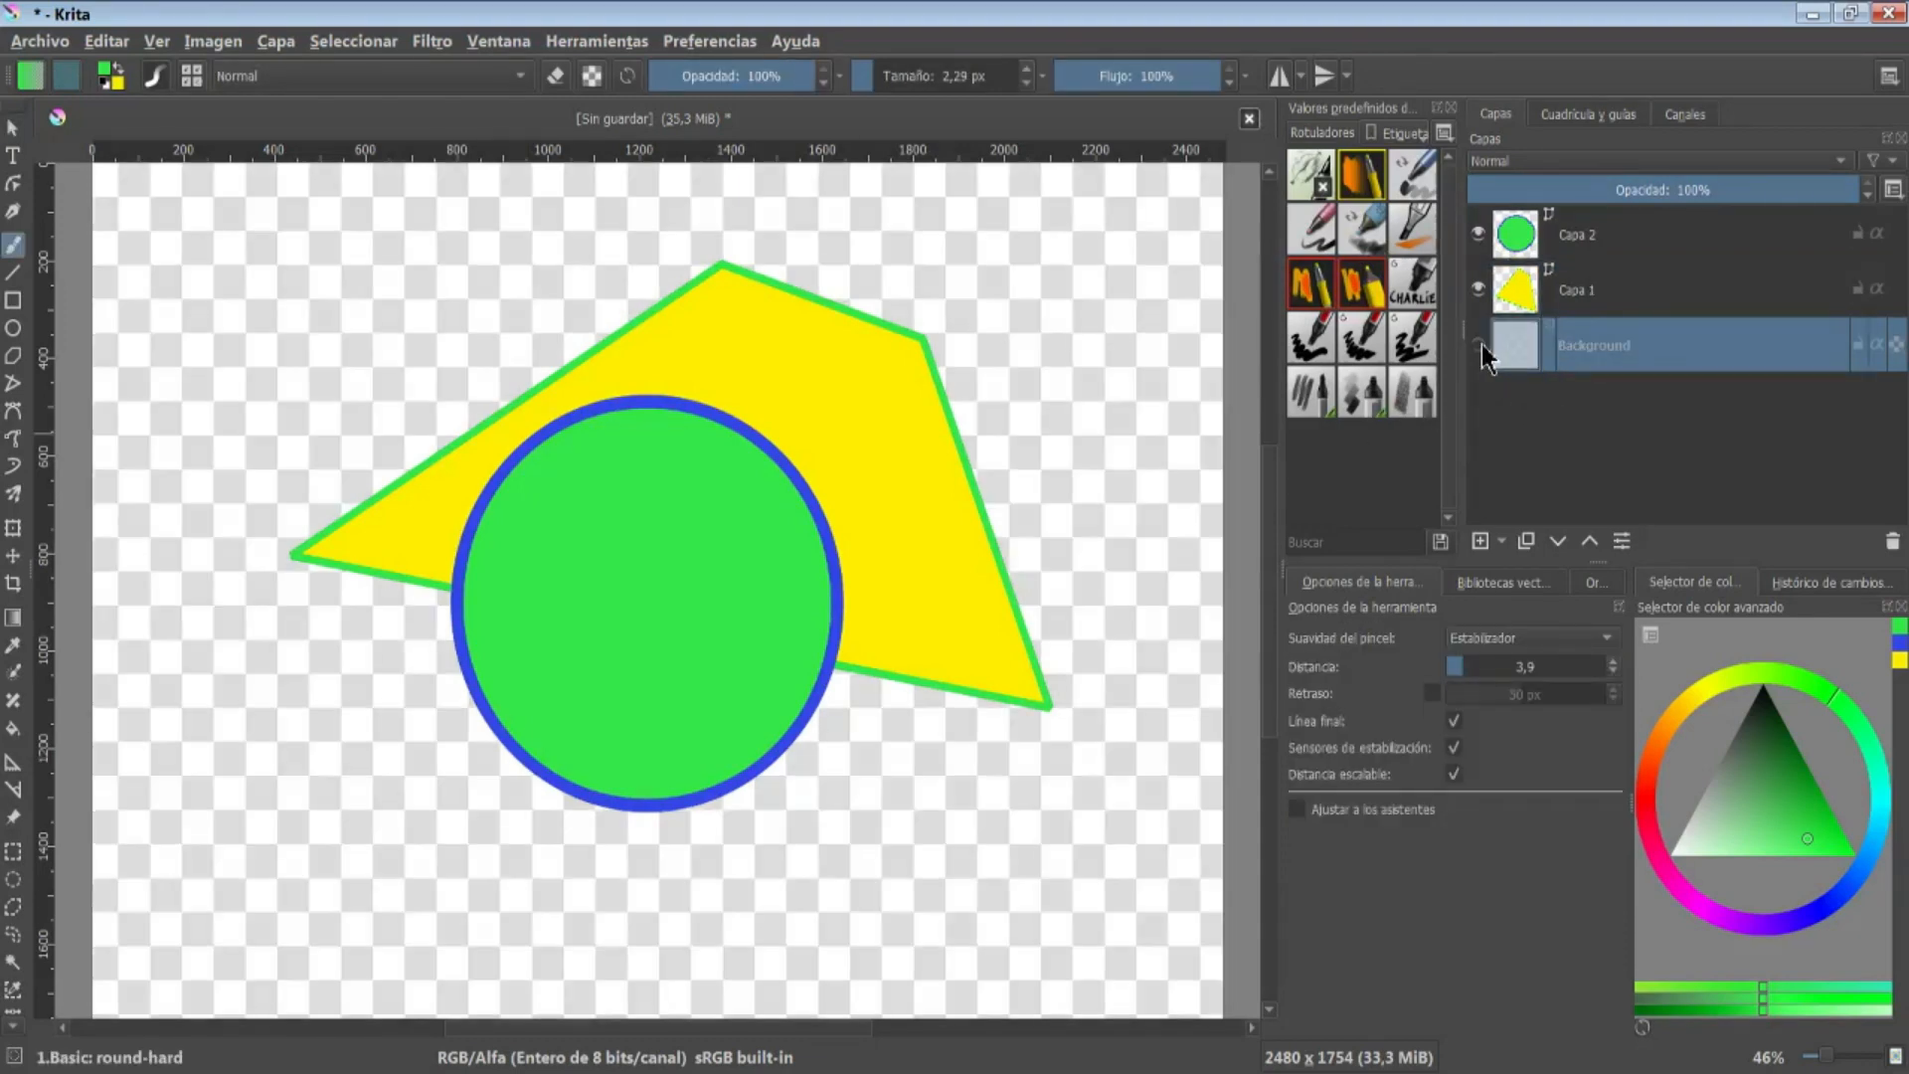
left_click(1479, 344)
left_click(1620, 288)
left_click(1477, 292)
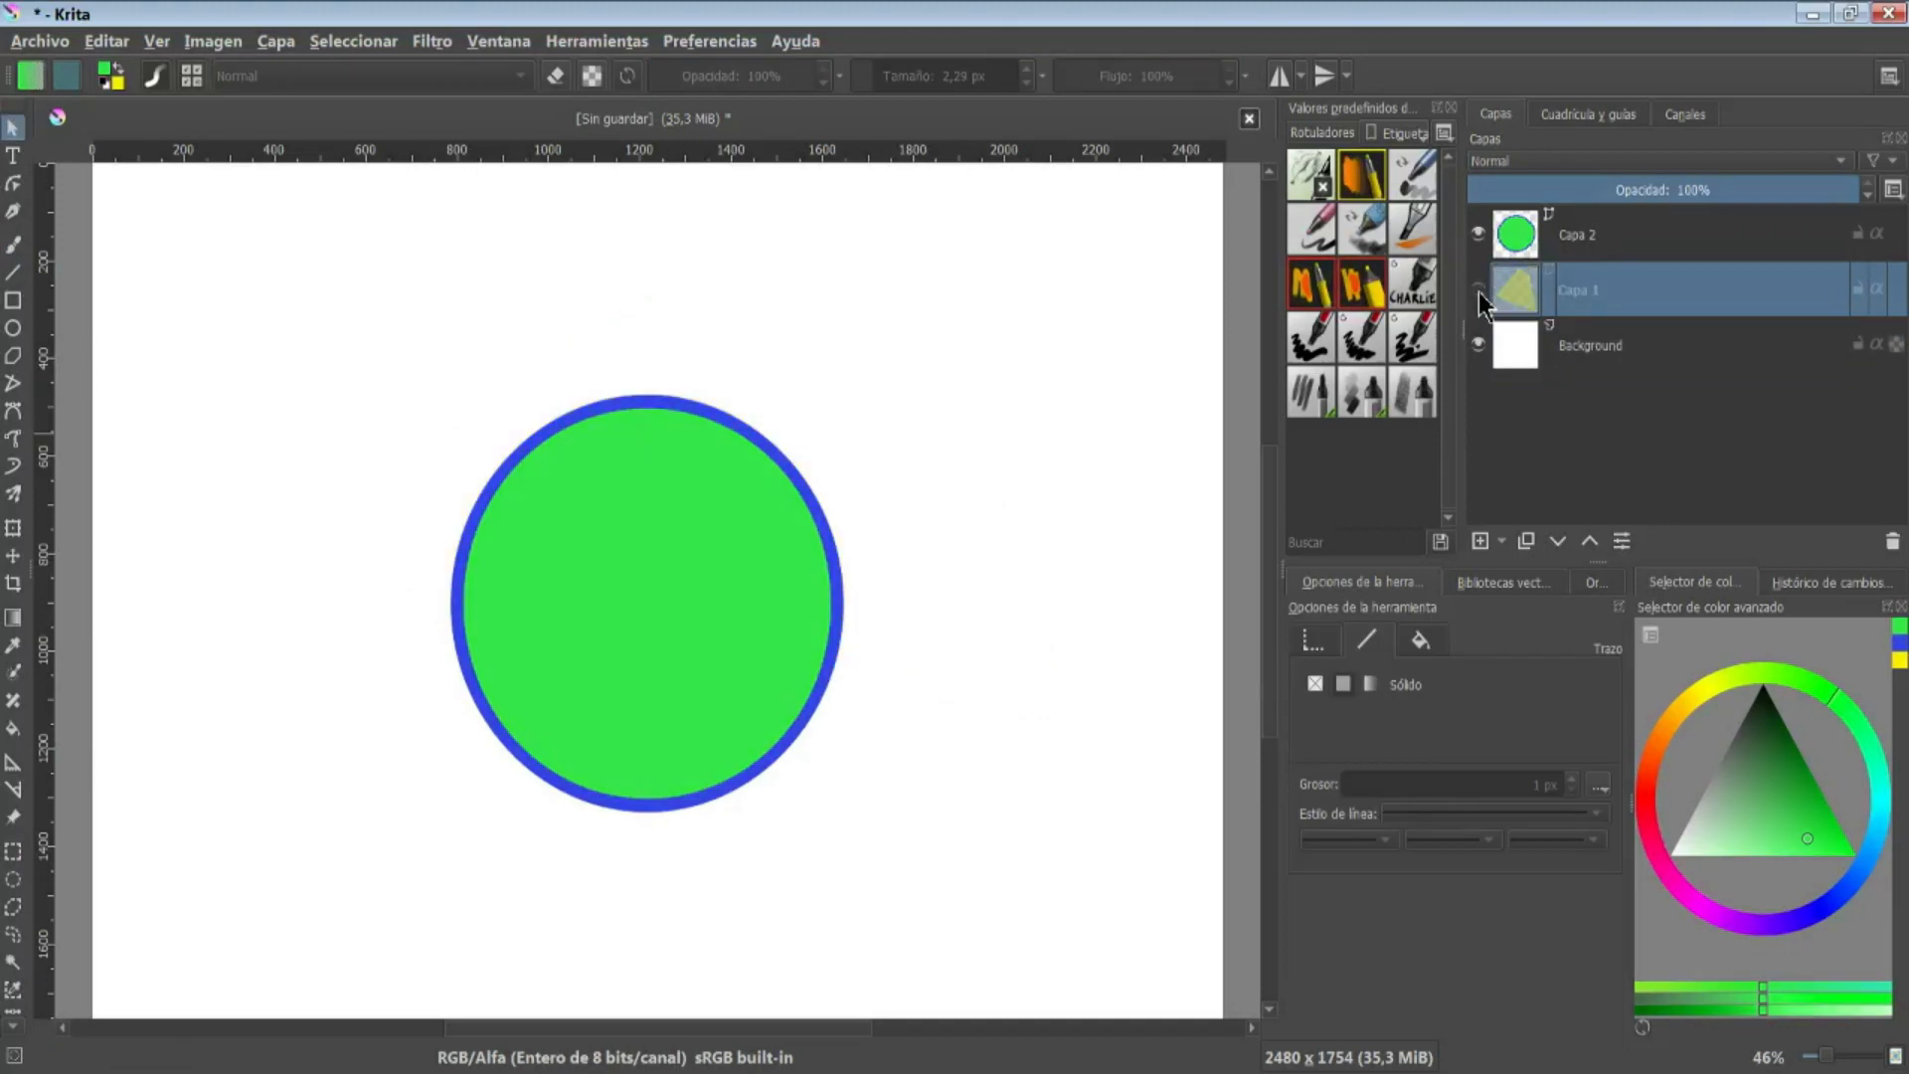
left_click(1478, 293)
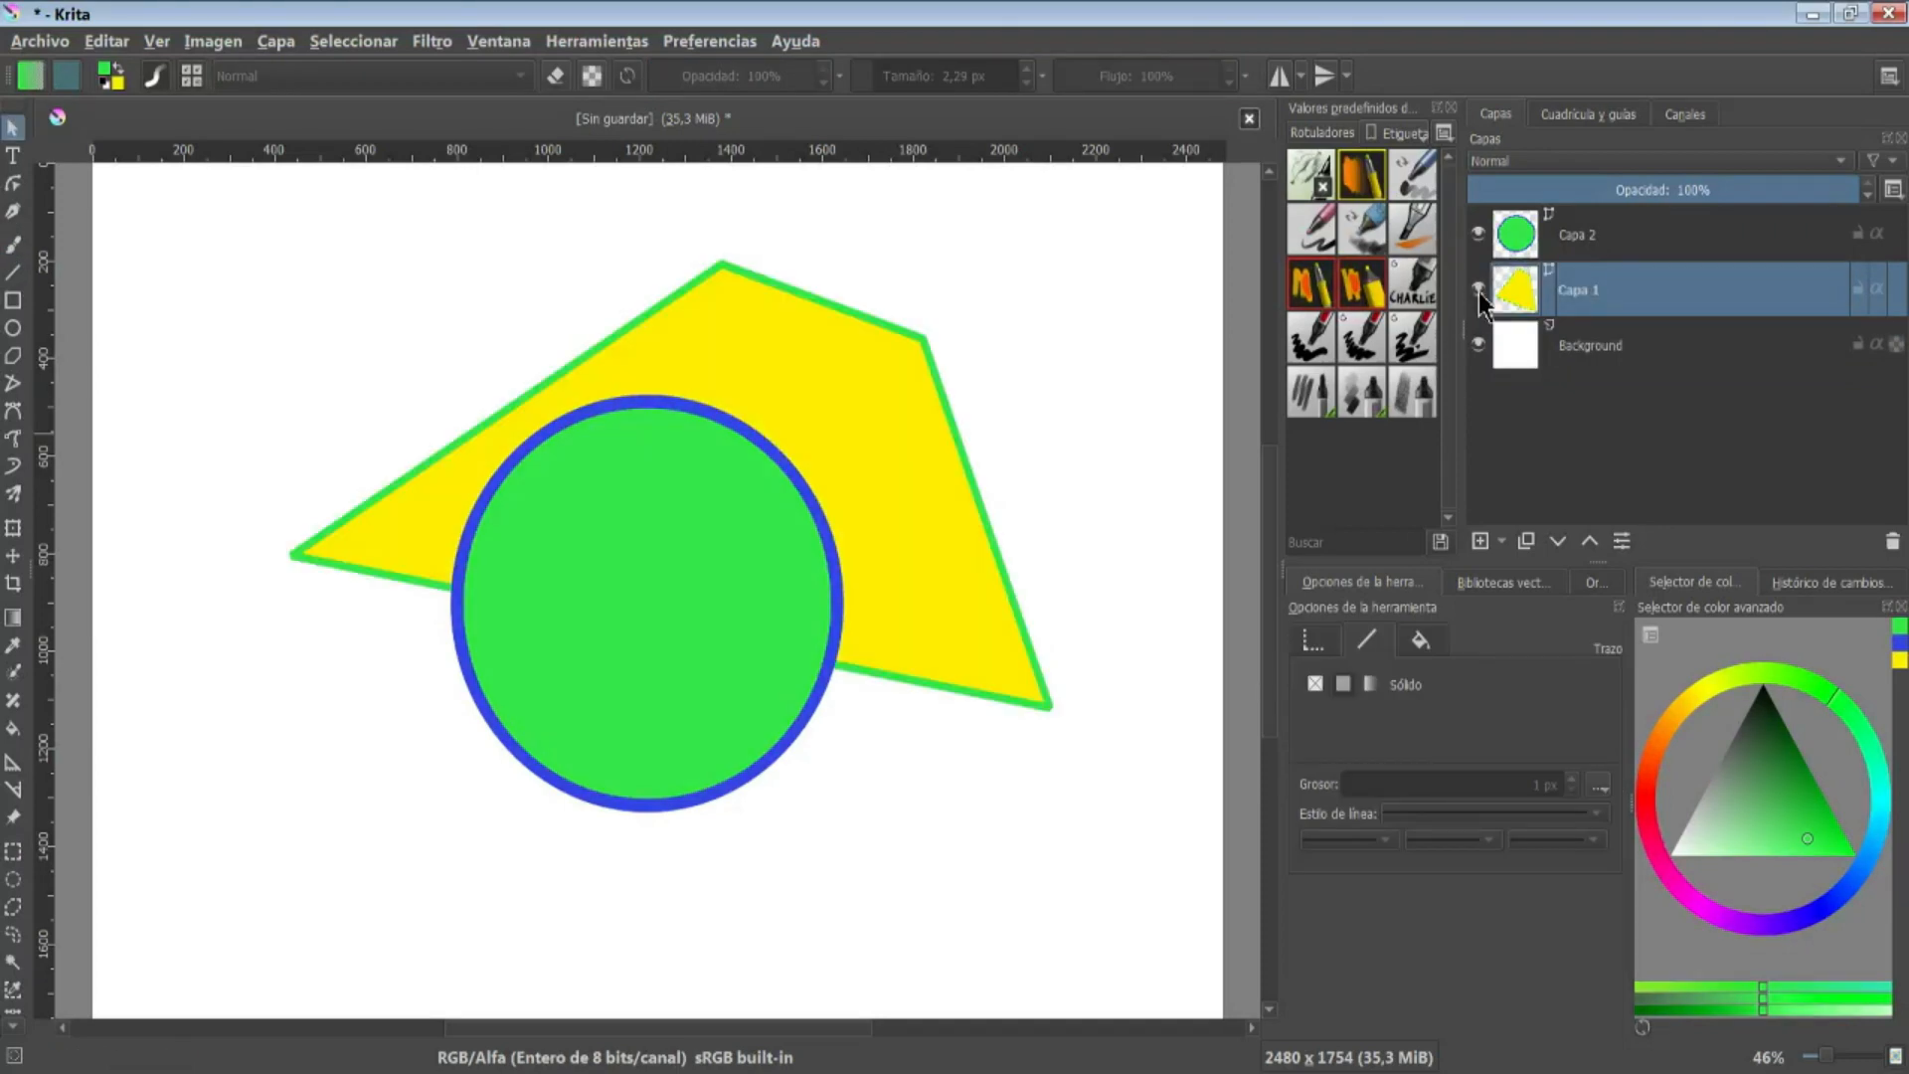
Hide and reshow the Capa 2 layer to isolate the circle from the polygon beneath it
left_click(1639, 235)
left_click(1479, 237)
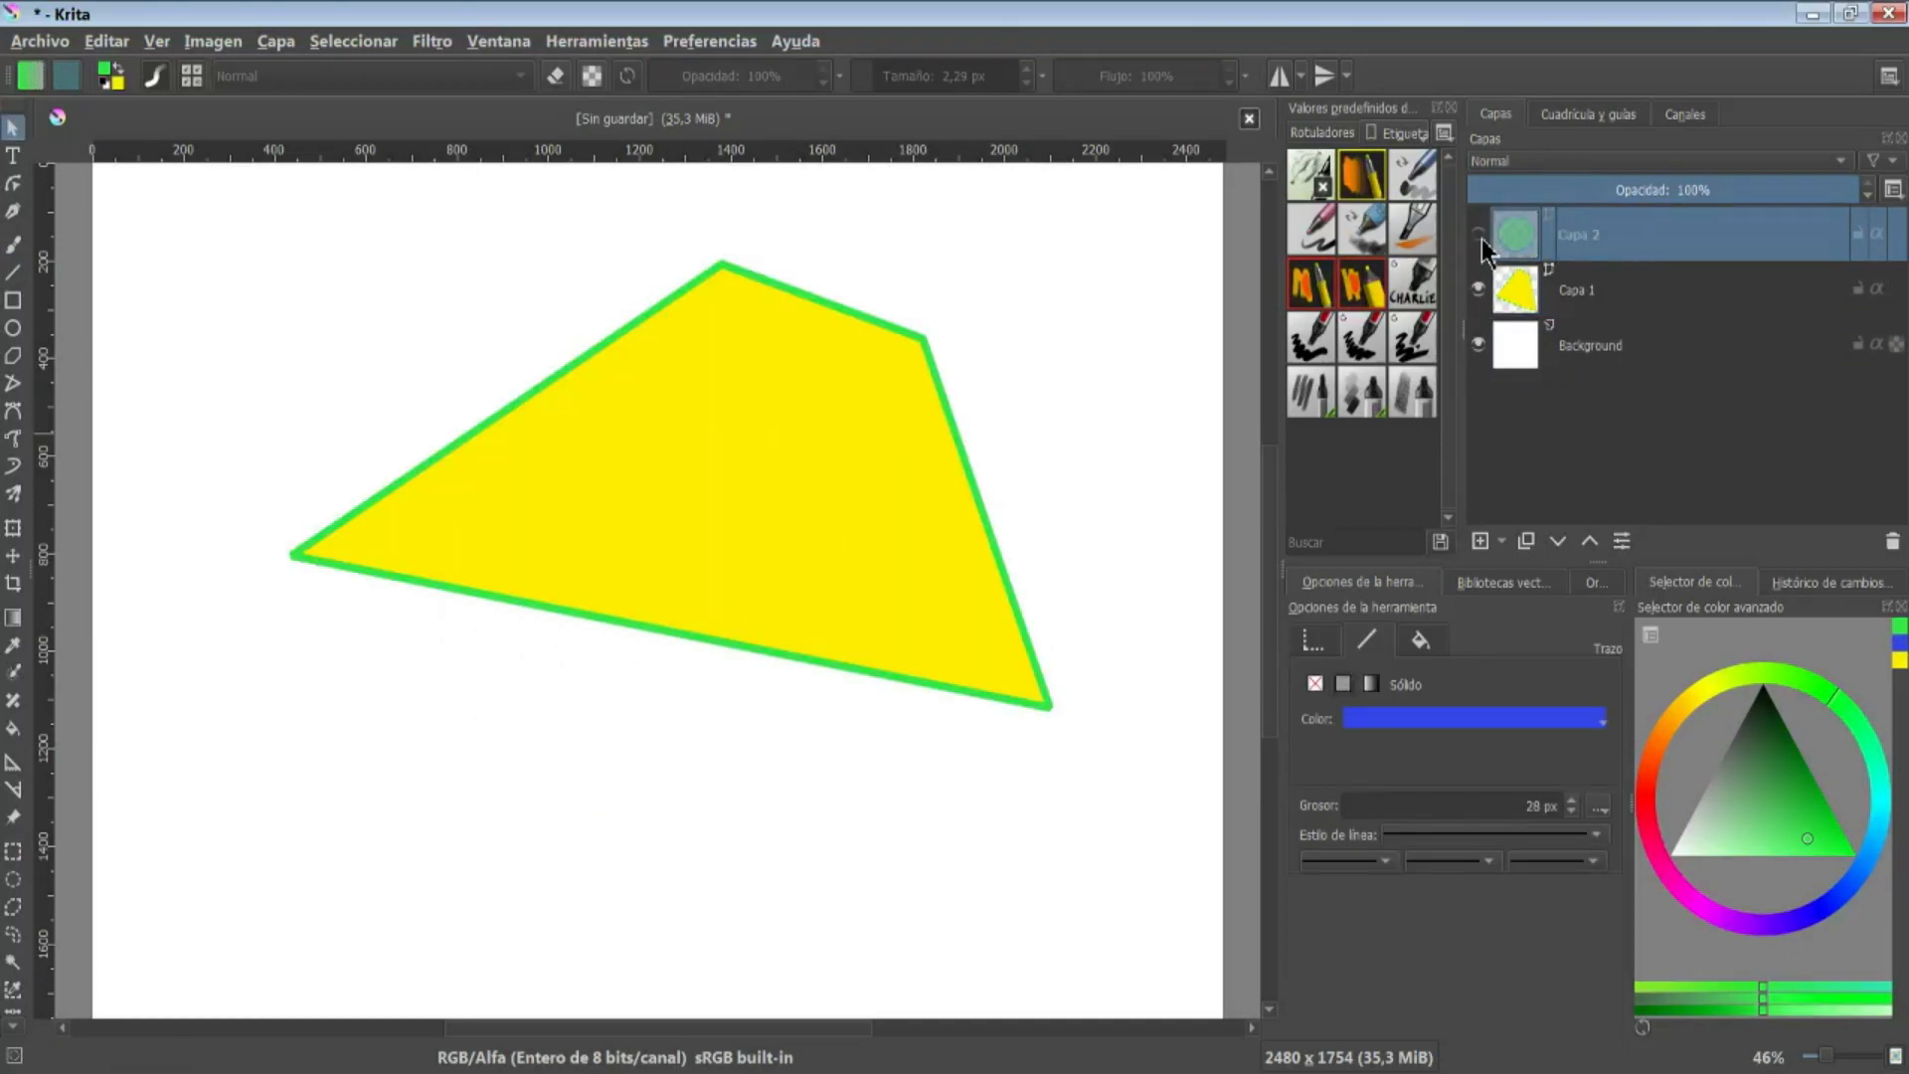
left_click(1480, 236)
left_click(1122, 306)
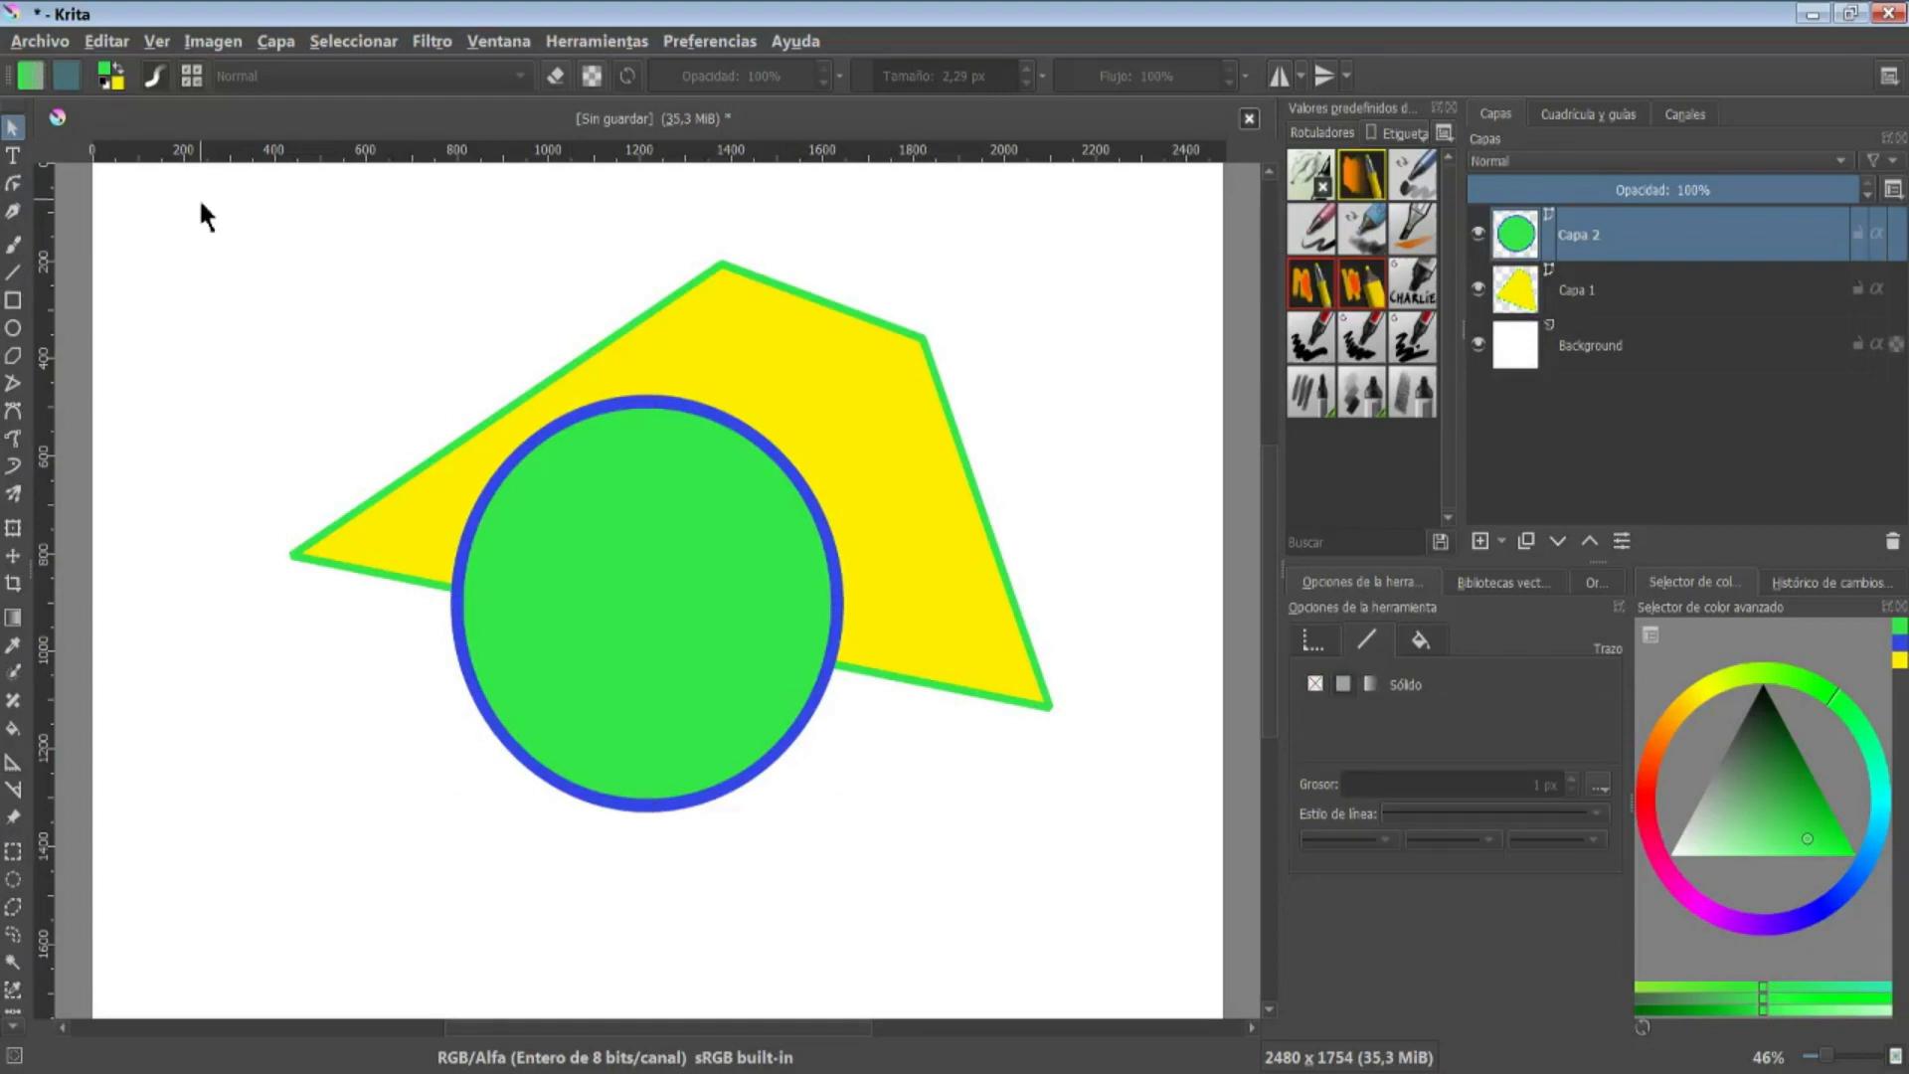
Check the available file formats in the image export dialog and cancel the export
left_click(58, 45)
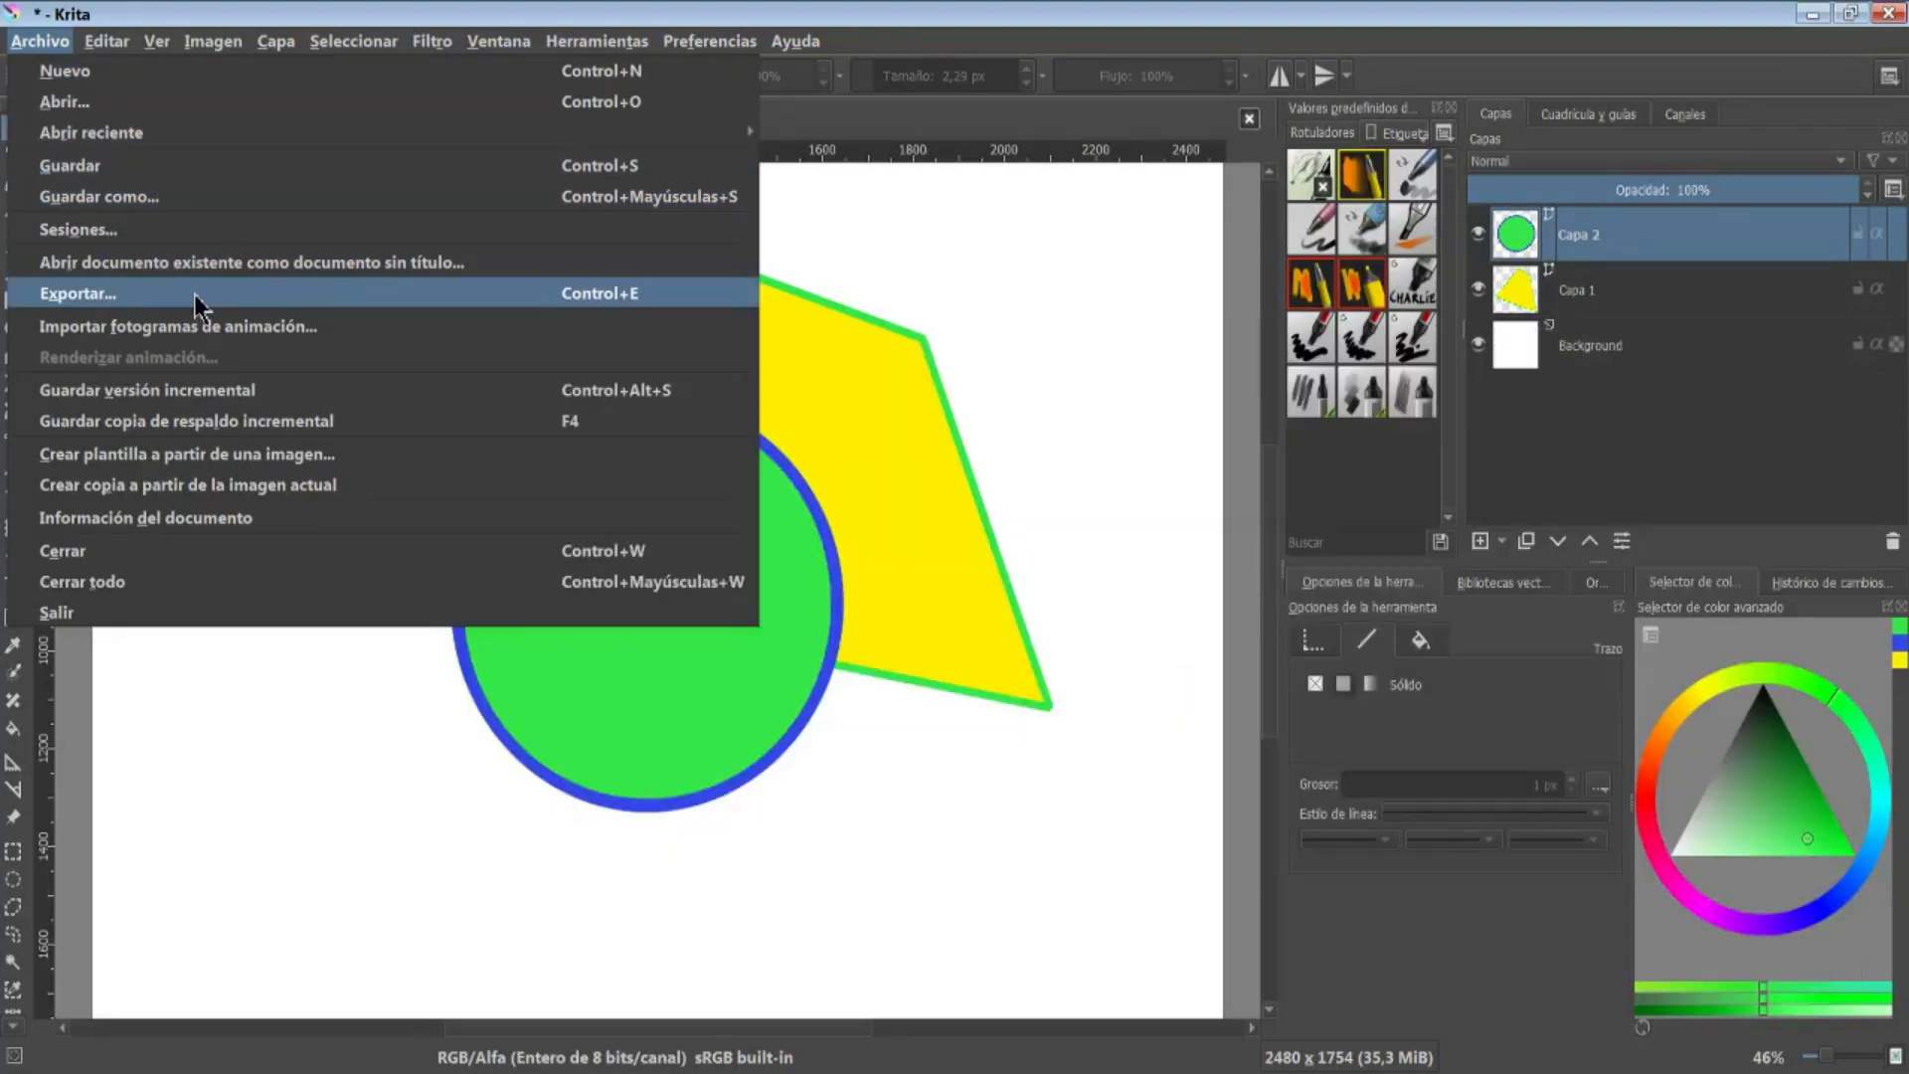
left_click(194, 294)
left_click(423, 559)
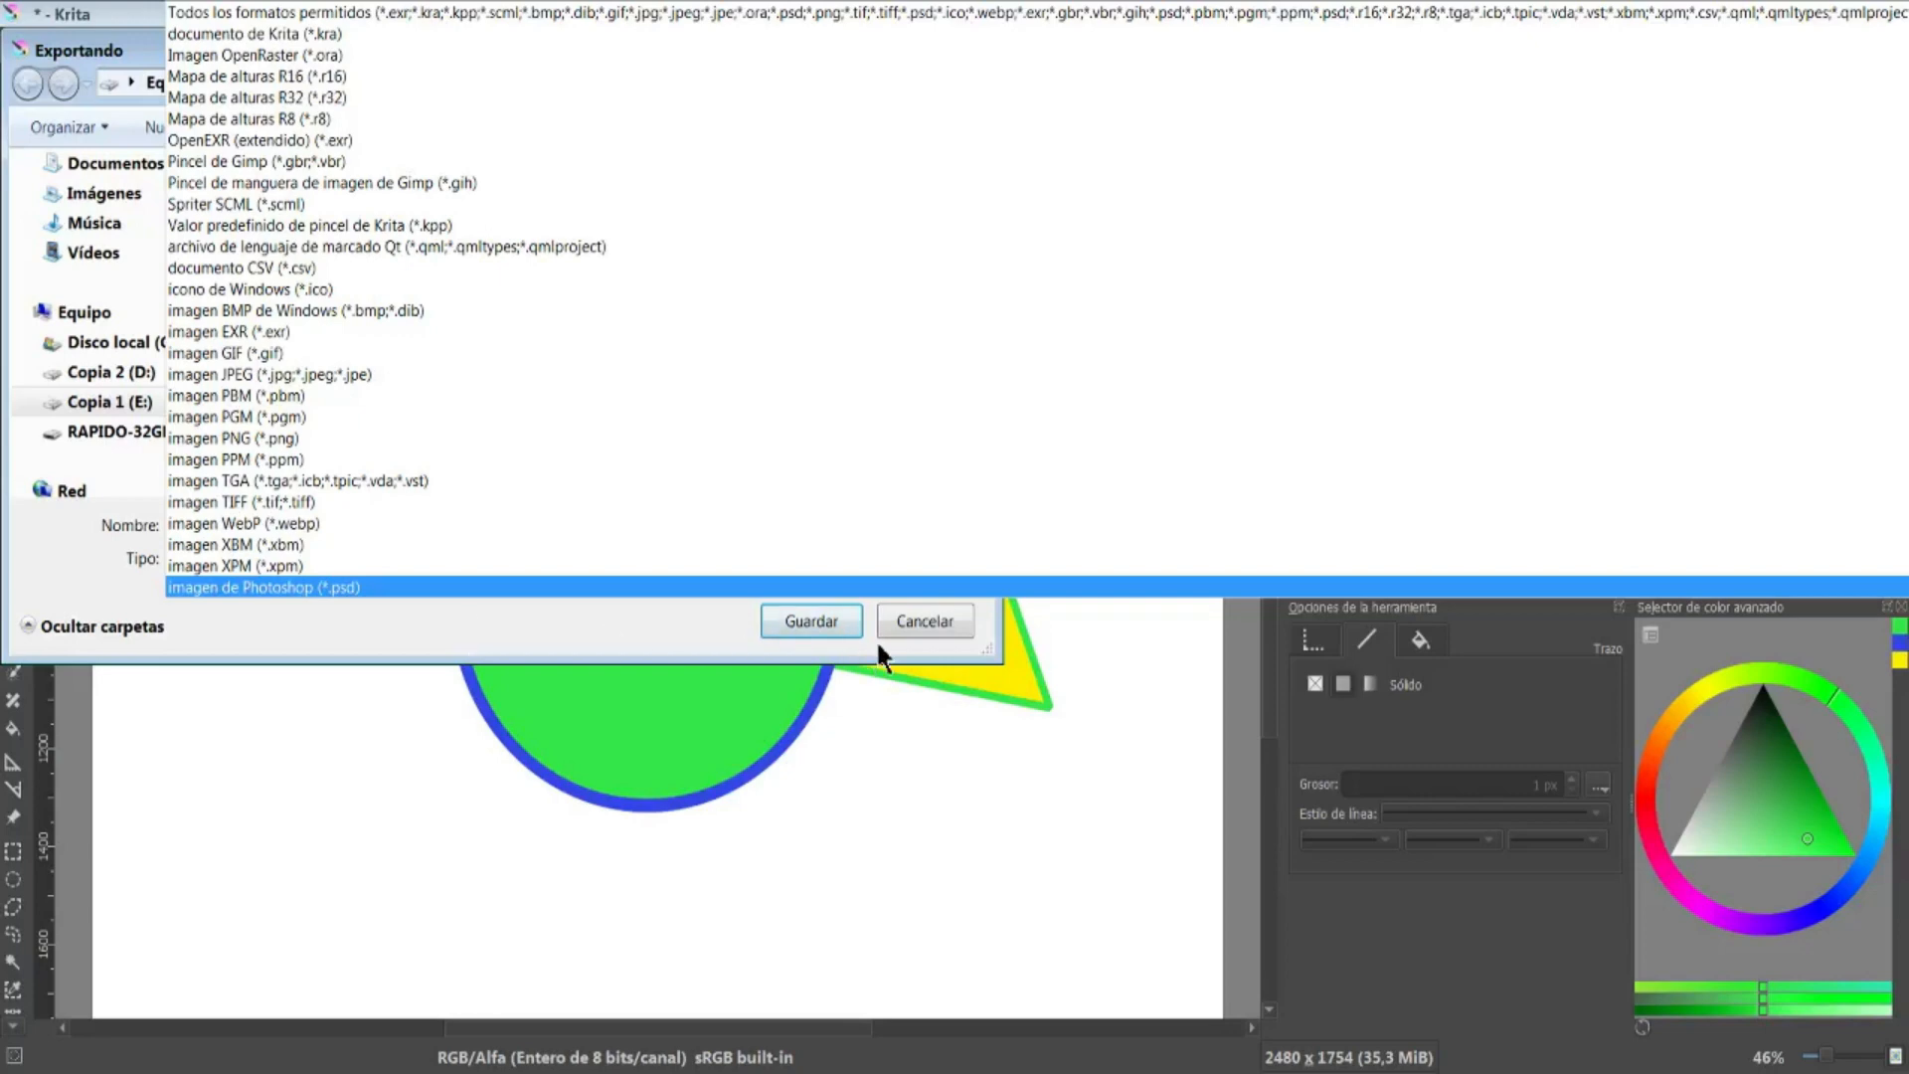
left_click(911, 629)
left_click(923, 621)
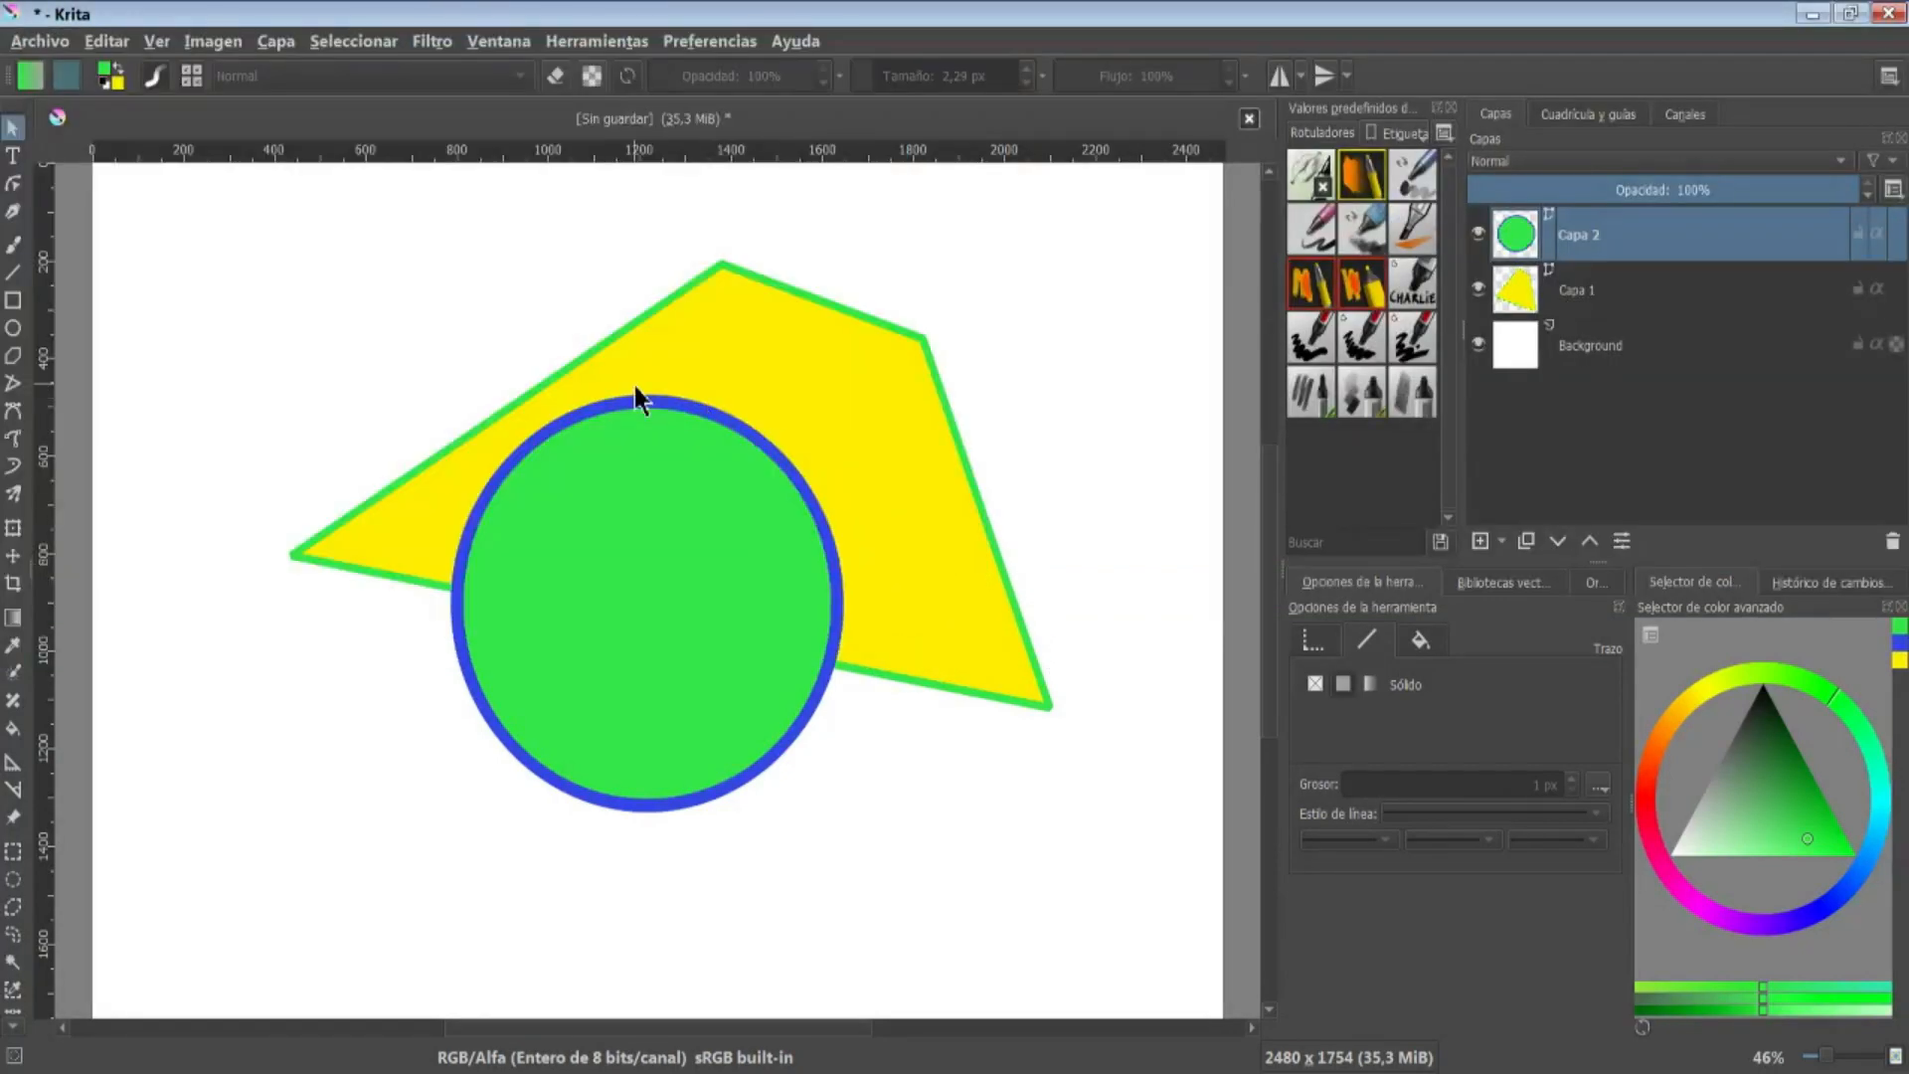
Save the Capa 2 vector layer as circulo.svg in the prueba folder
left_click(275, 40)
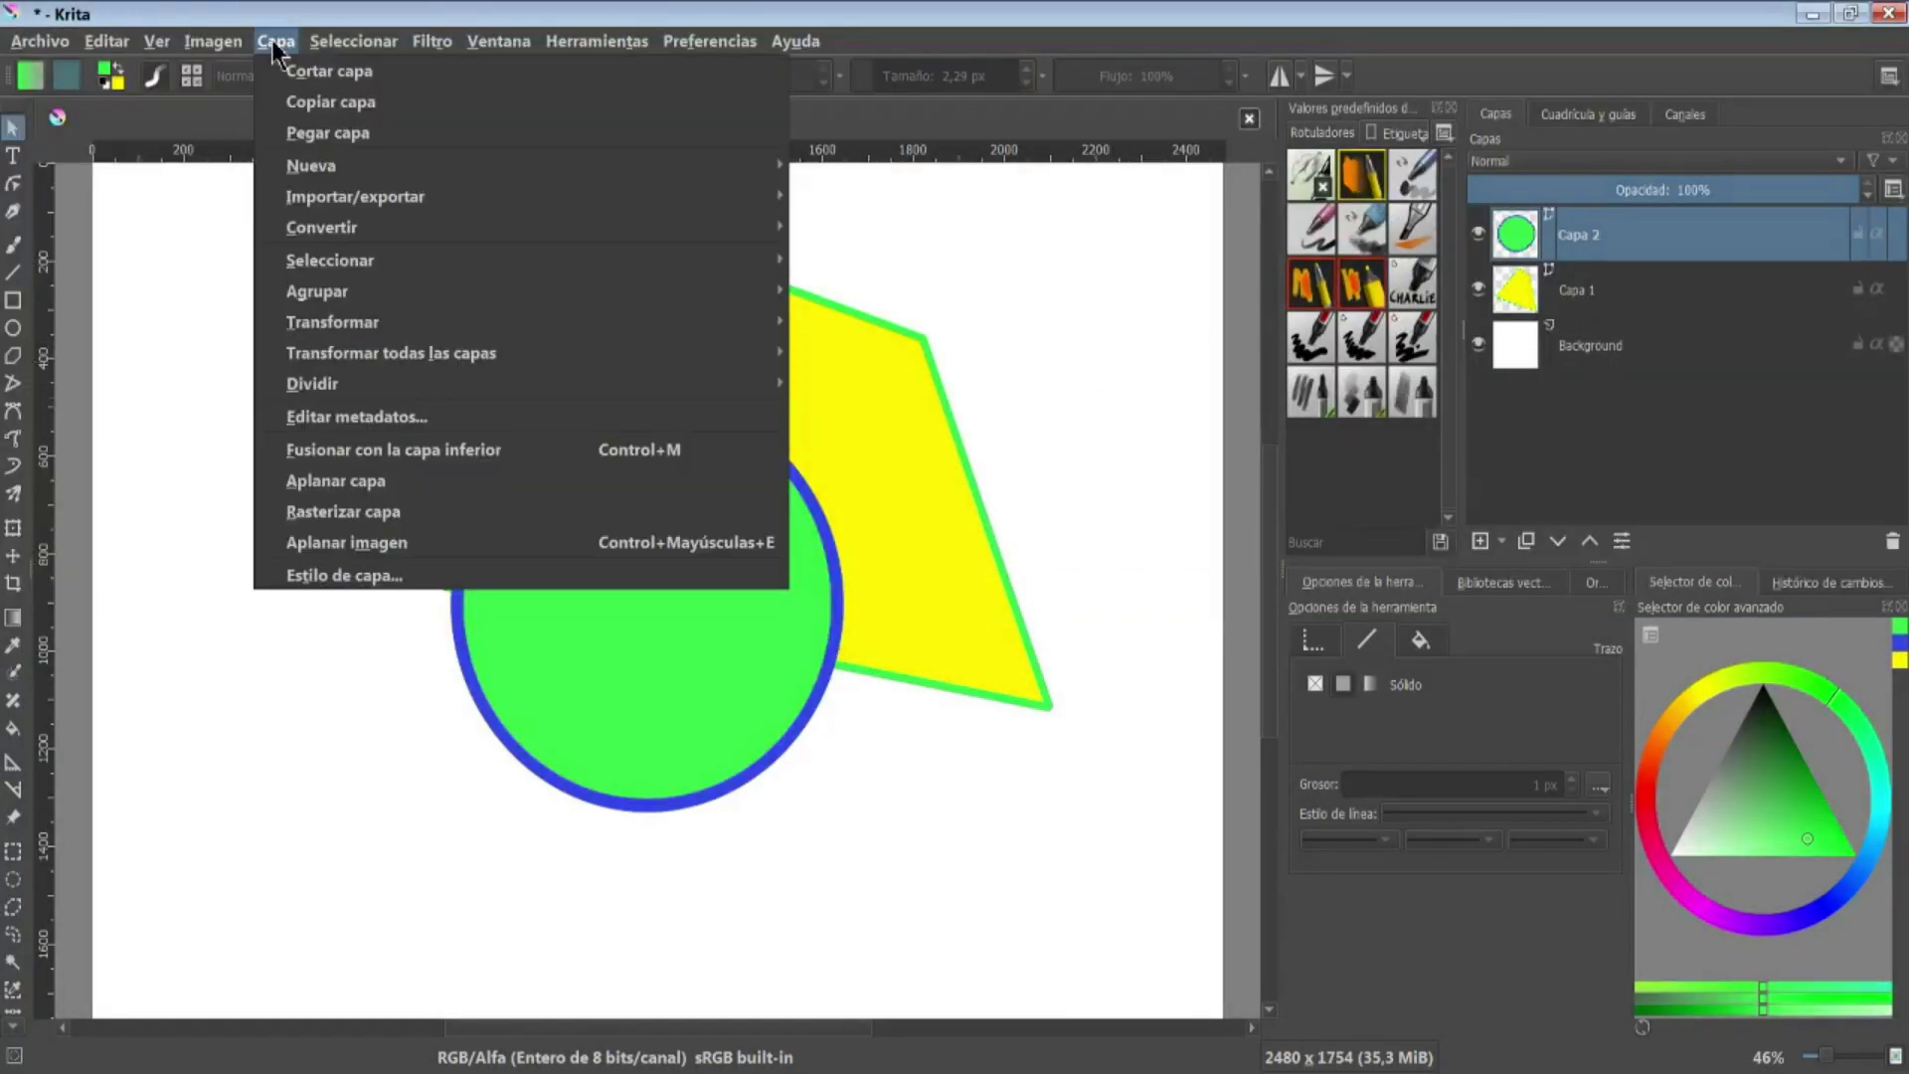
mouse_move(696, 195)
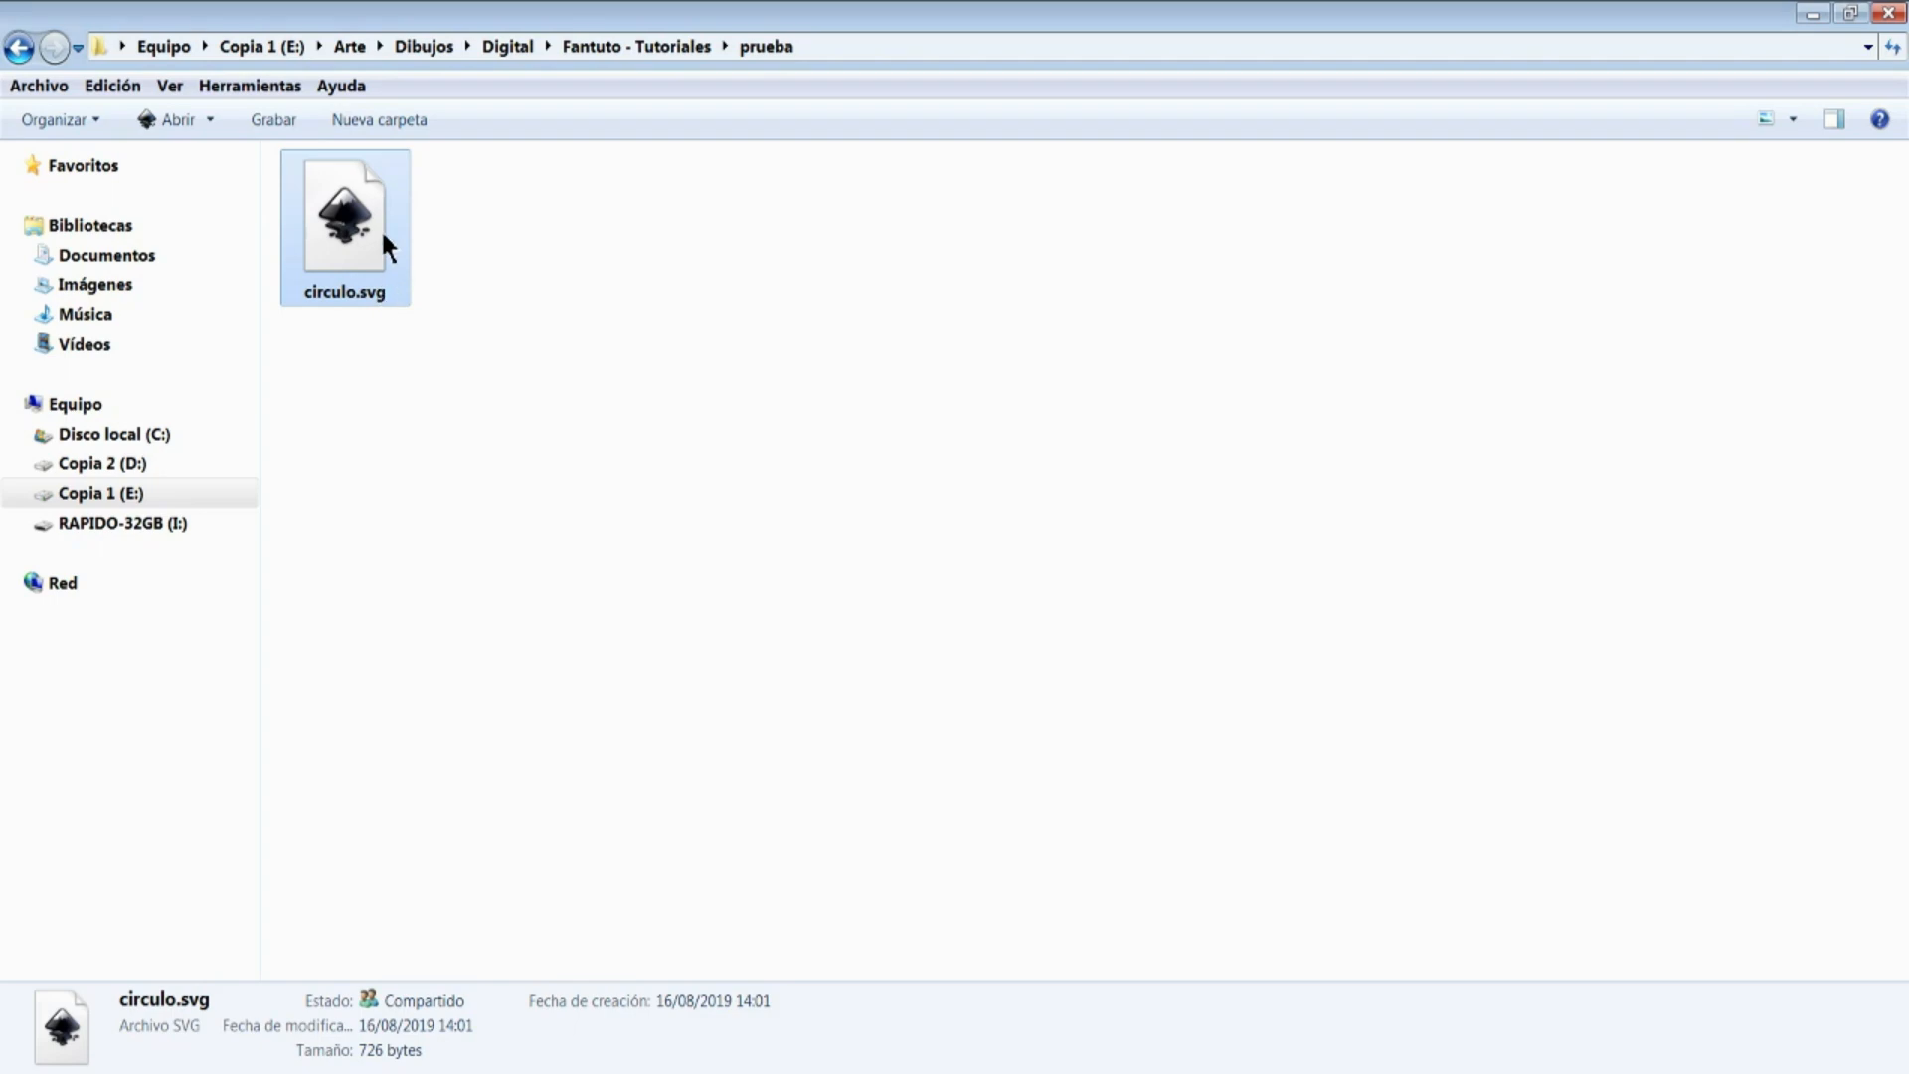
left_click(765, 23)
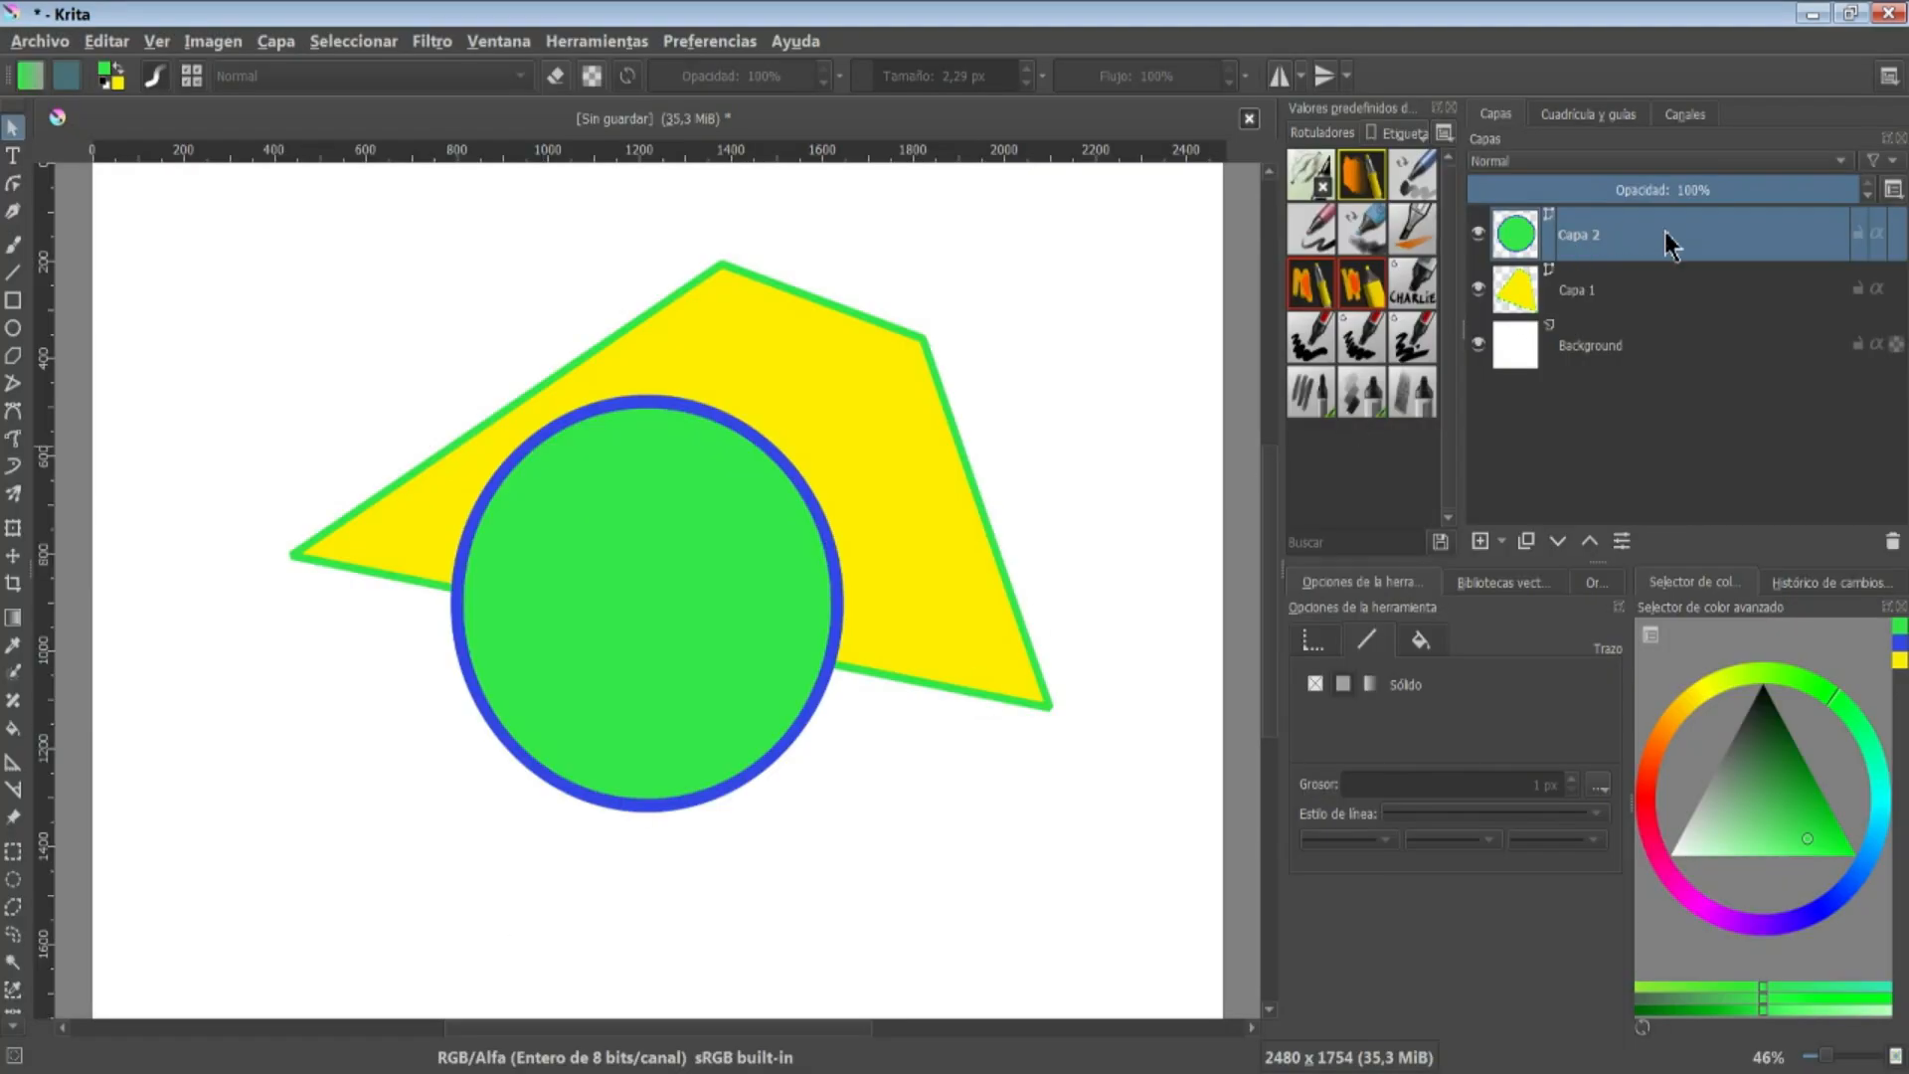
Open circulo.svg from the prueba folder with Krita, importing it at a resolution of 300 PPP
right_click(370, 240)
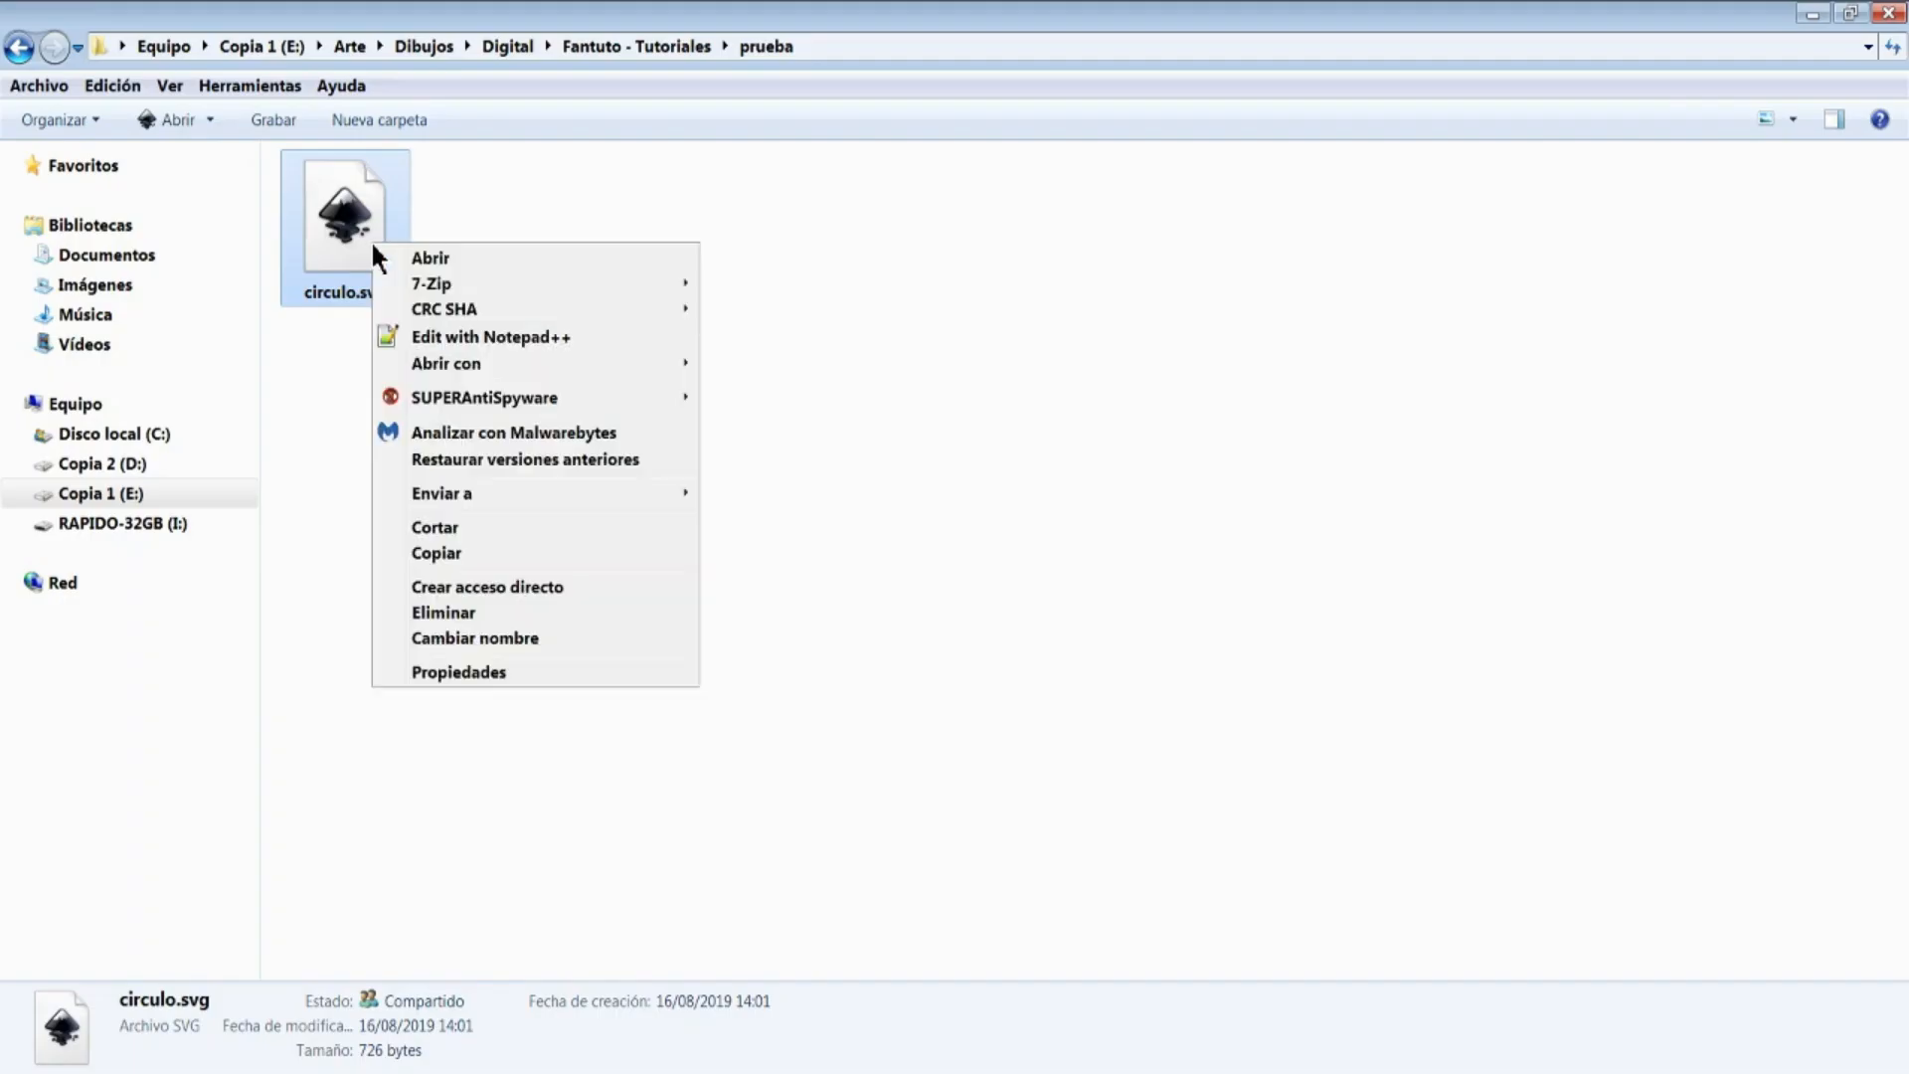
mouse_move(651, 358)
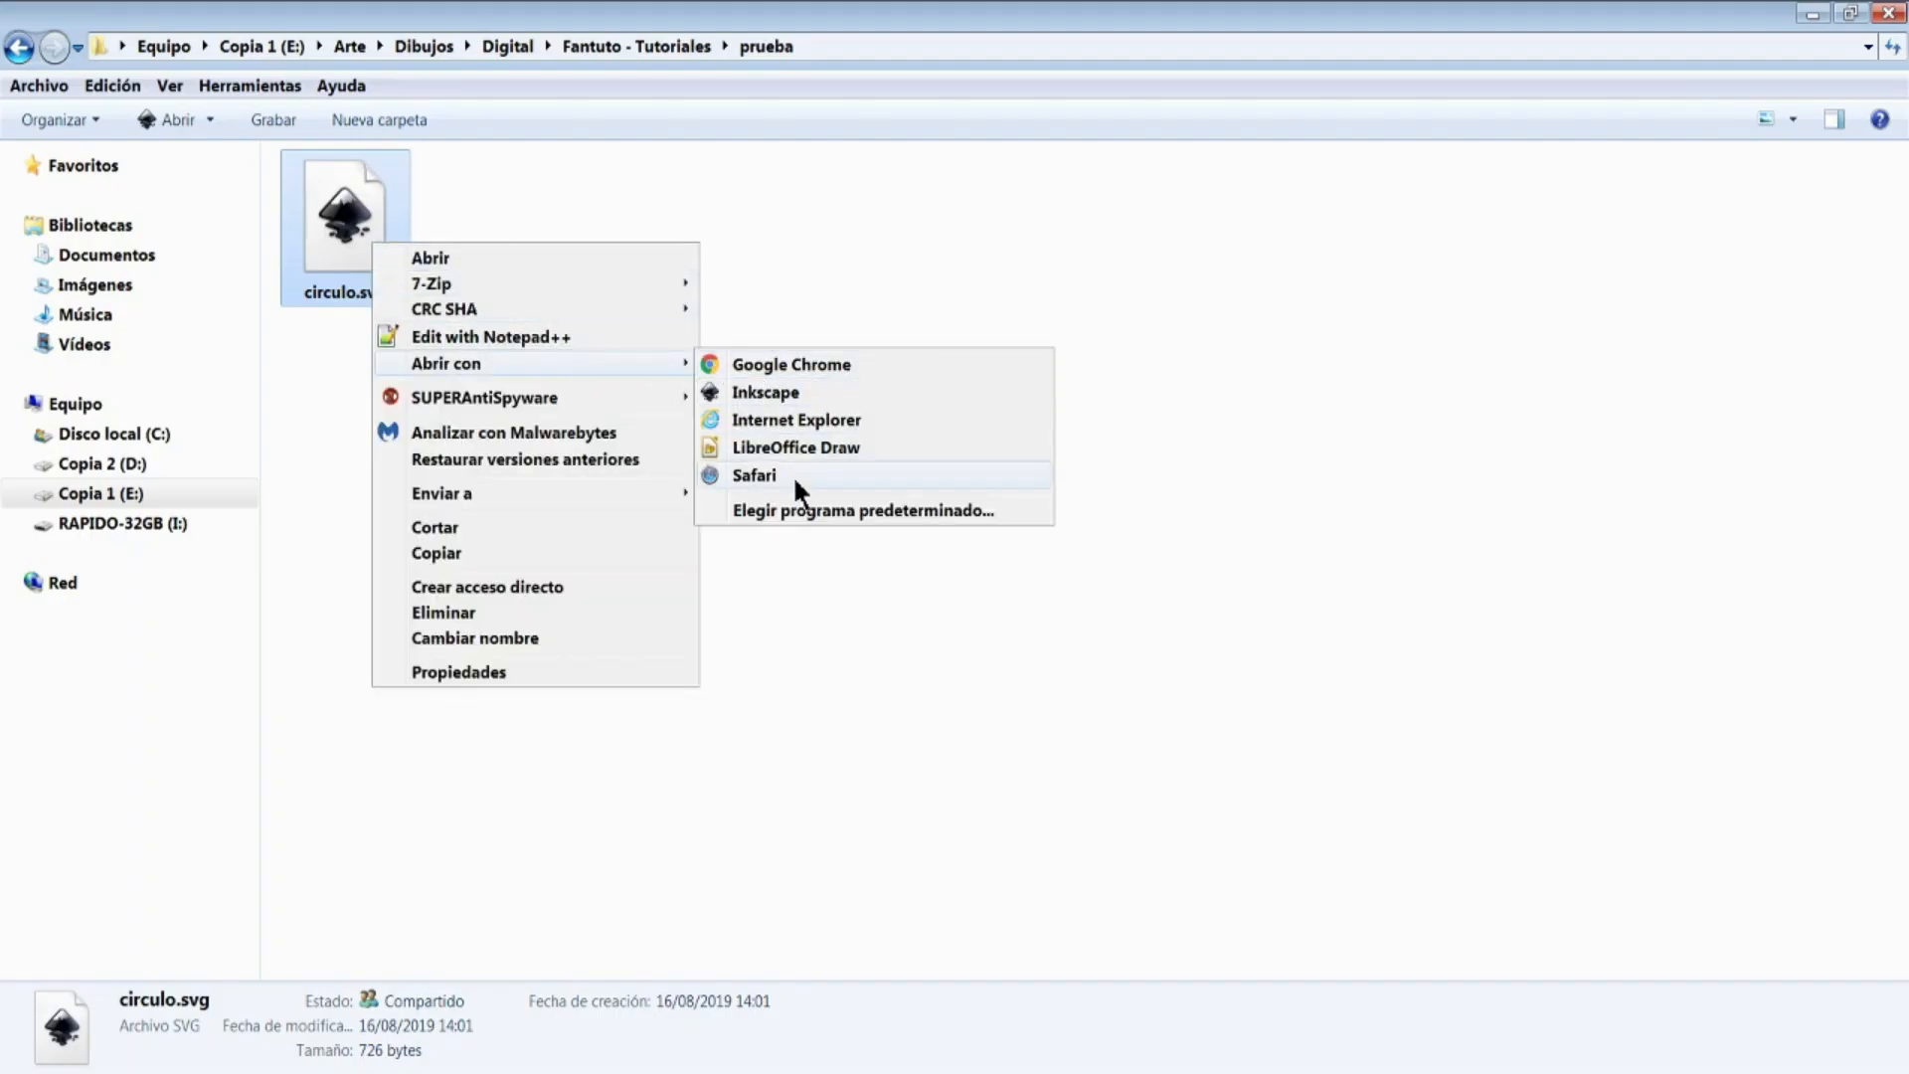
left_click(795, 509)
key("Return")
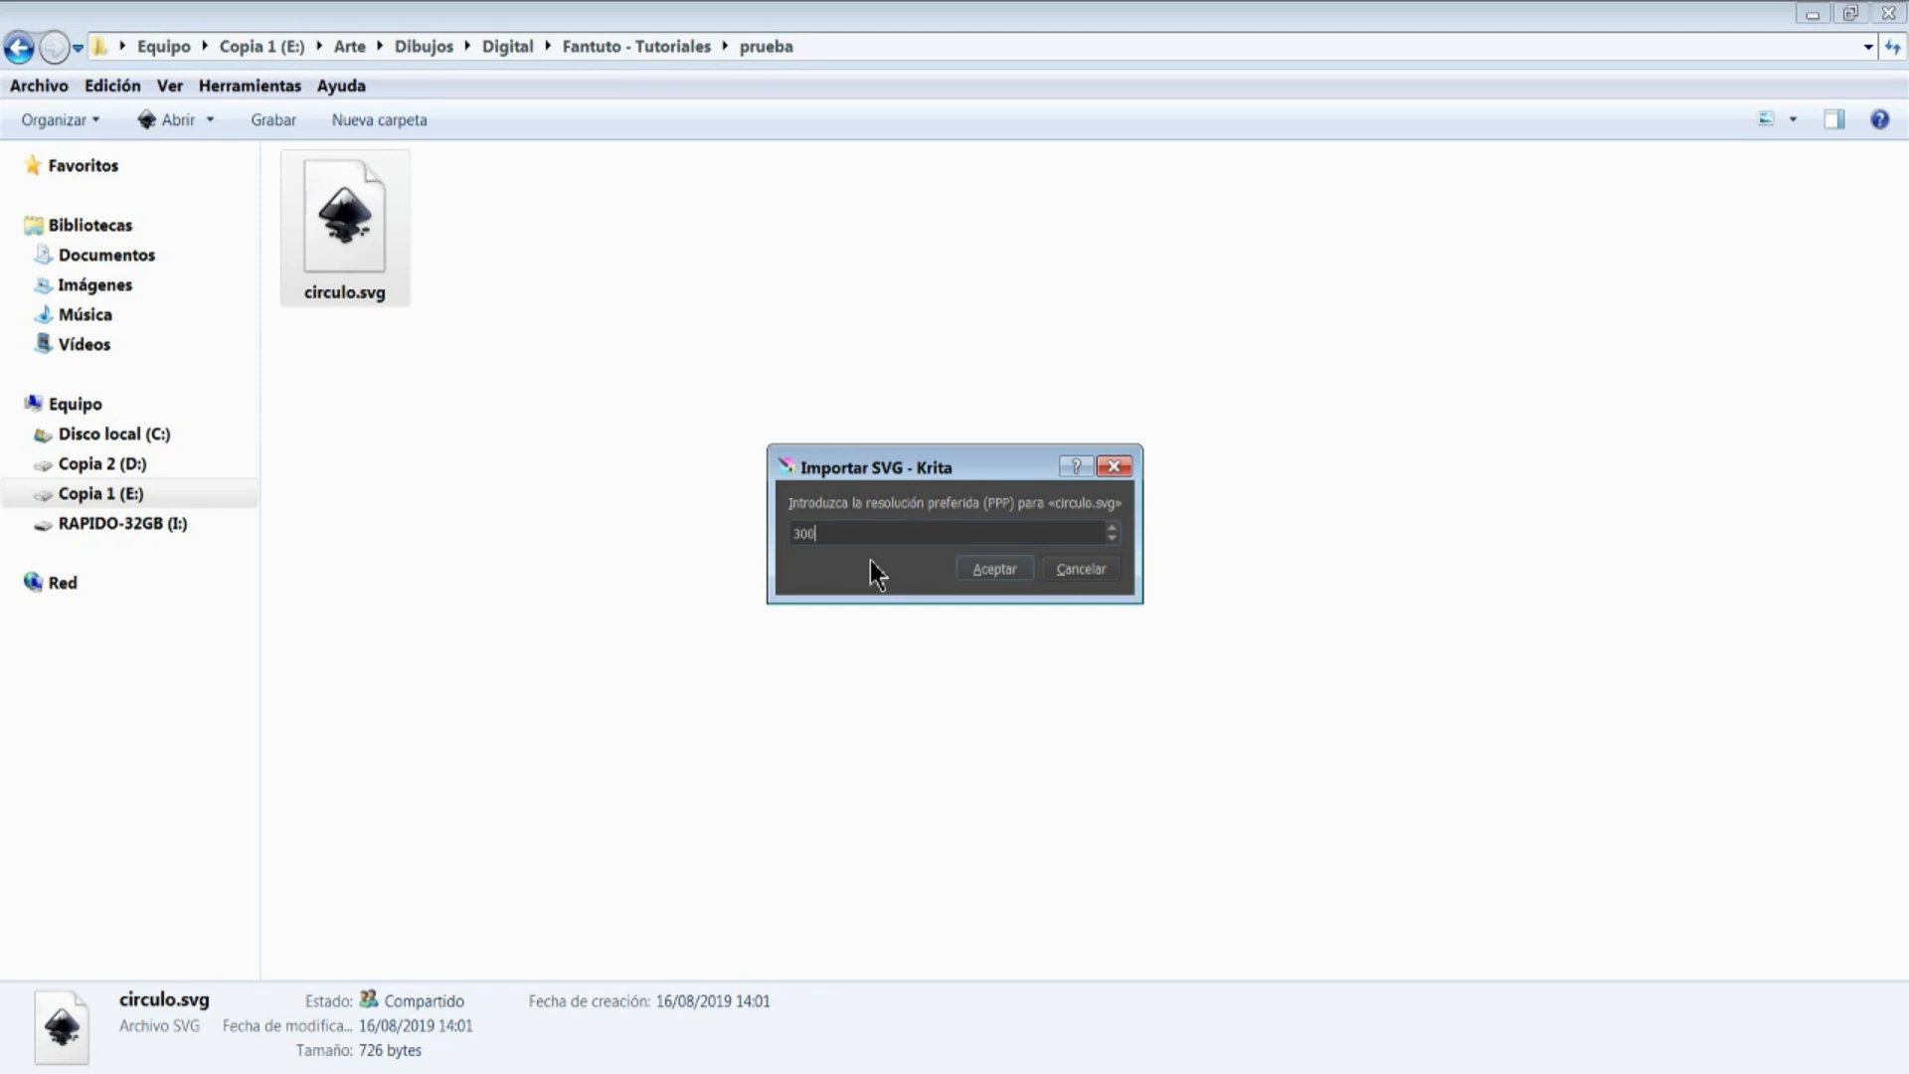
left_click(971, 575)
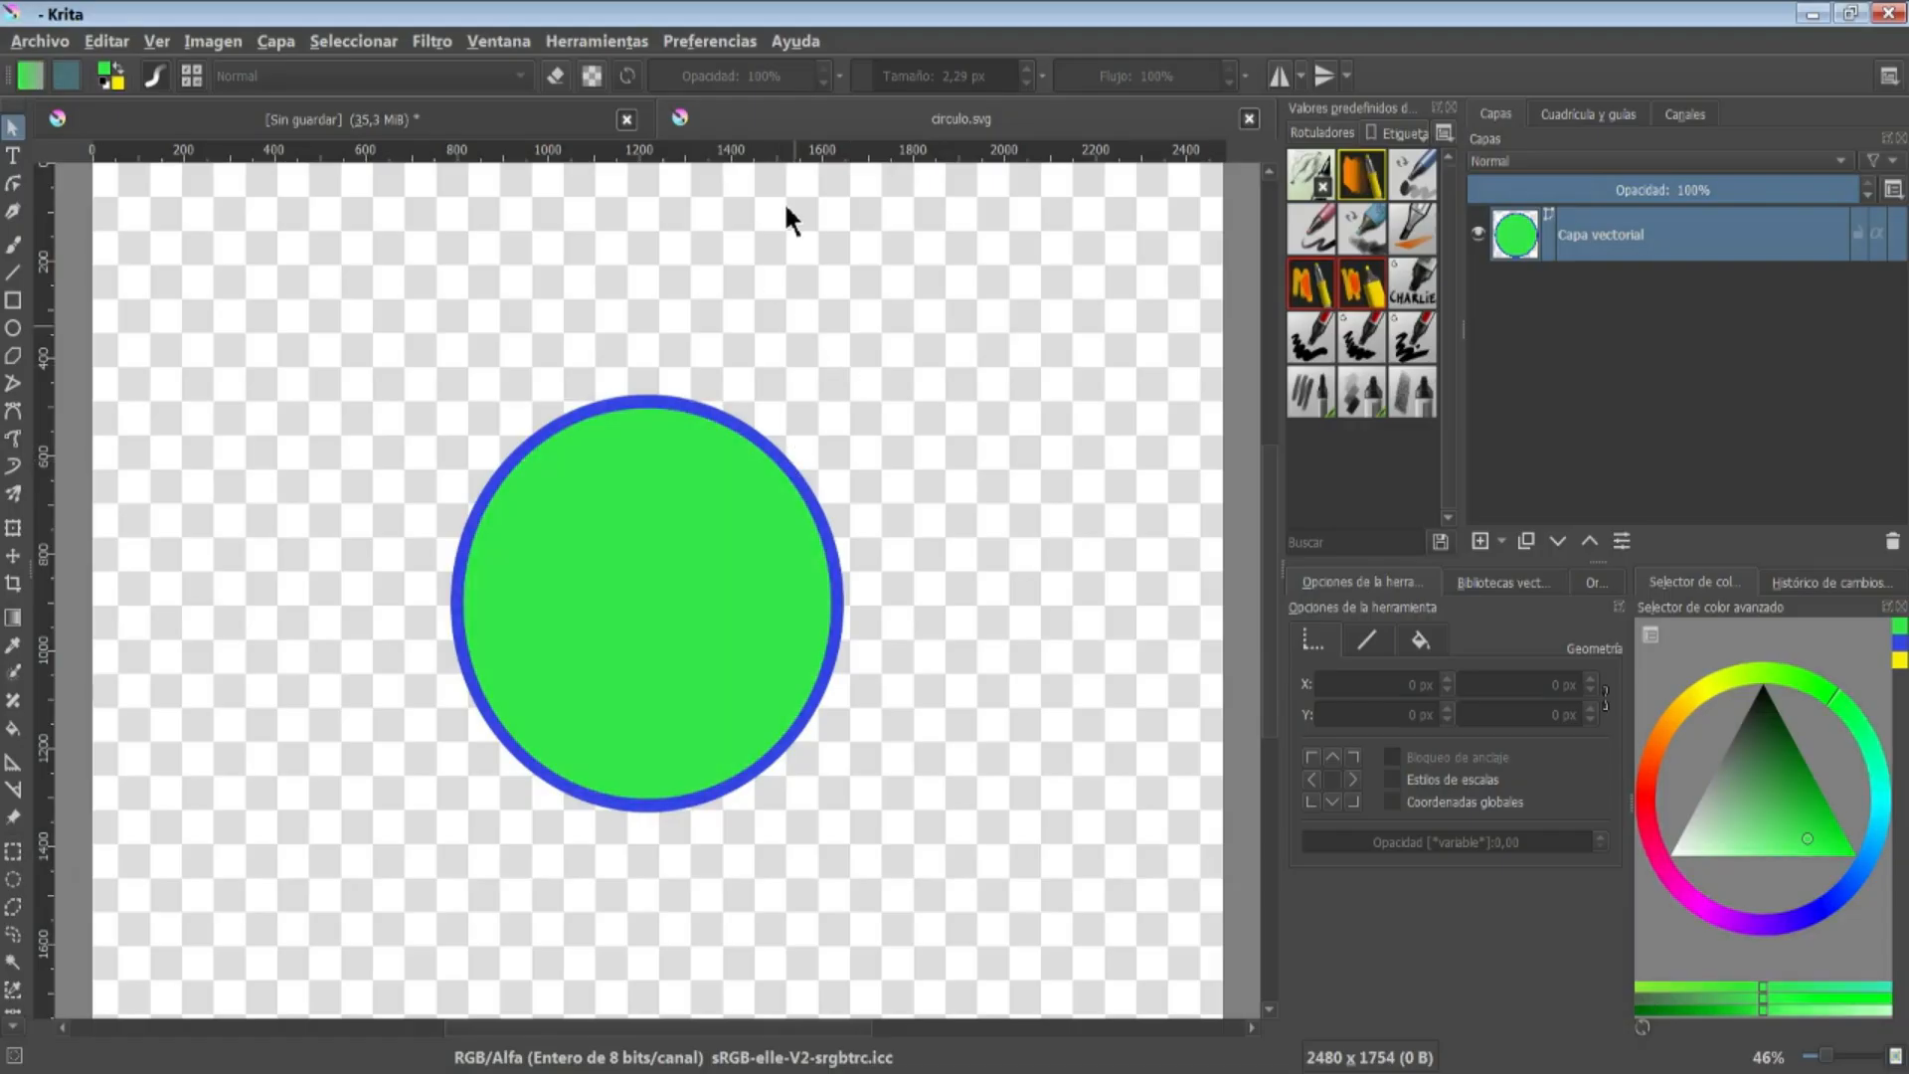
Compare the unsaved document with the imported circulo.svg, and close circulo.svg
left_click(574, 127)
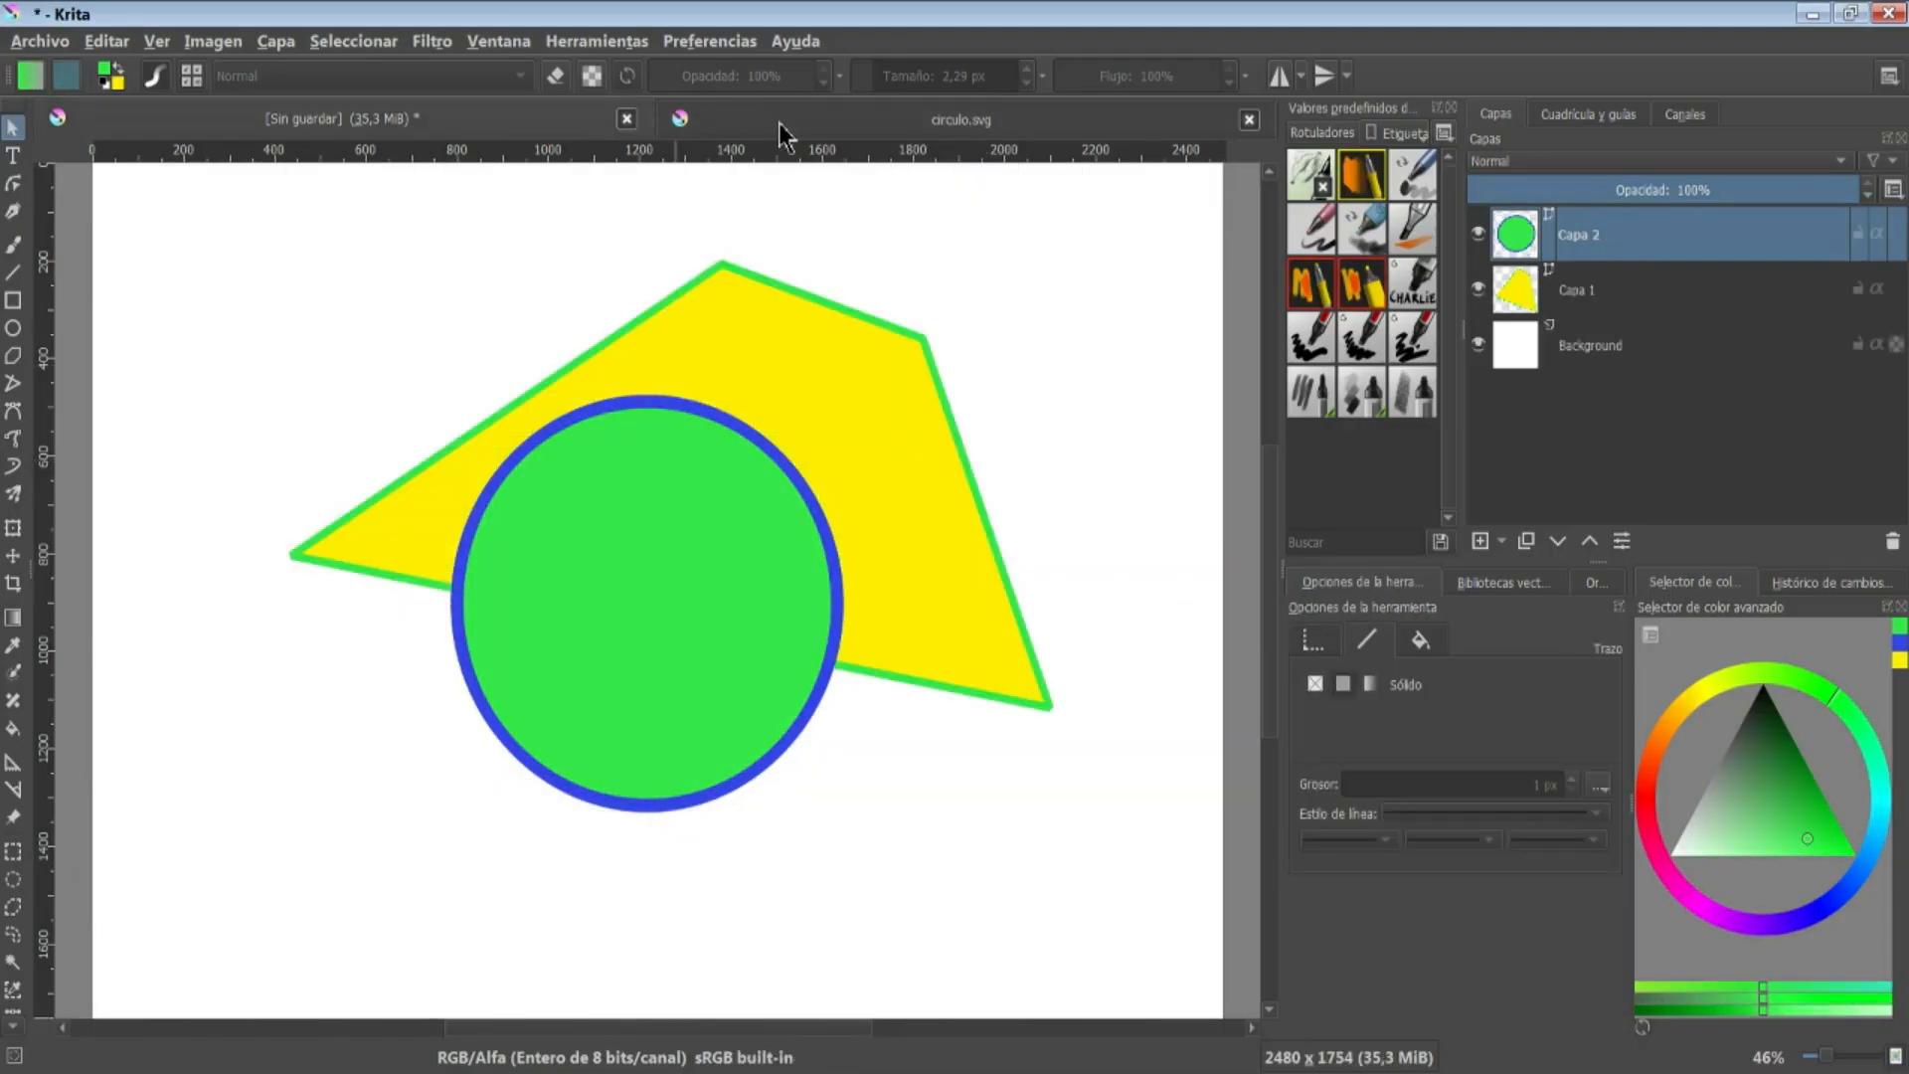
left_click(779, 122)
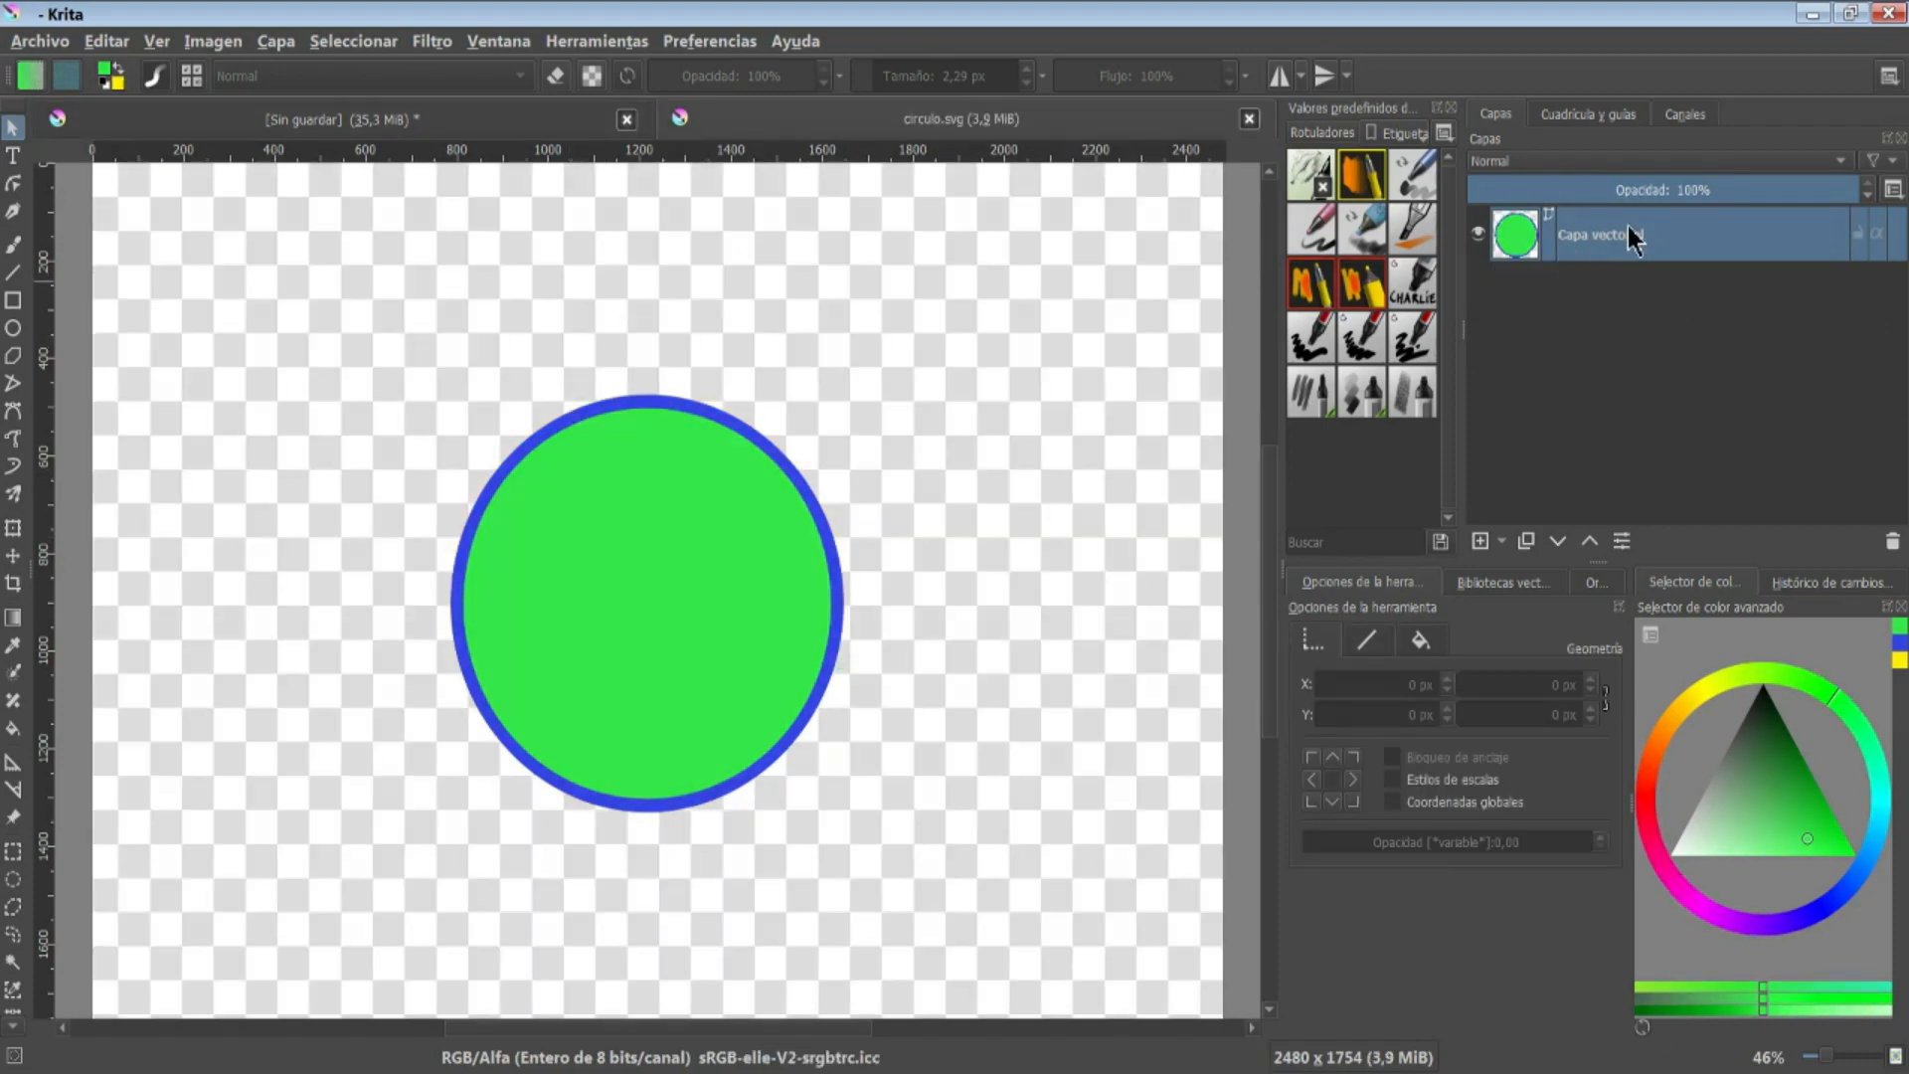
left_click(1251, 119)
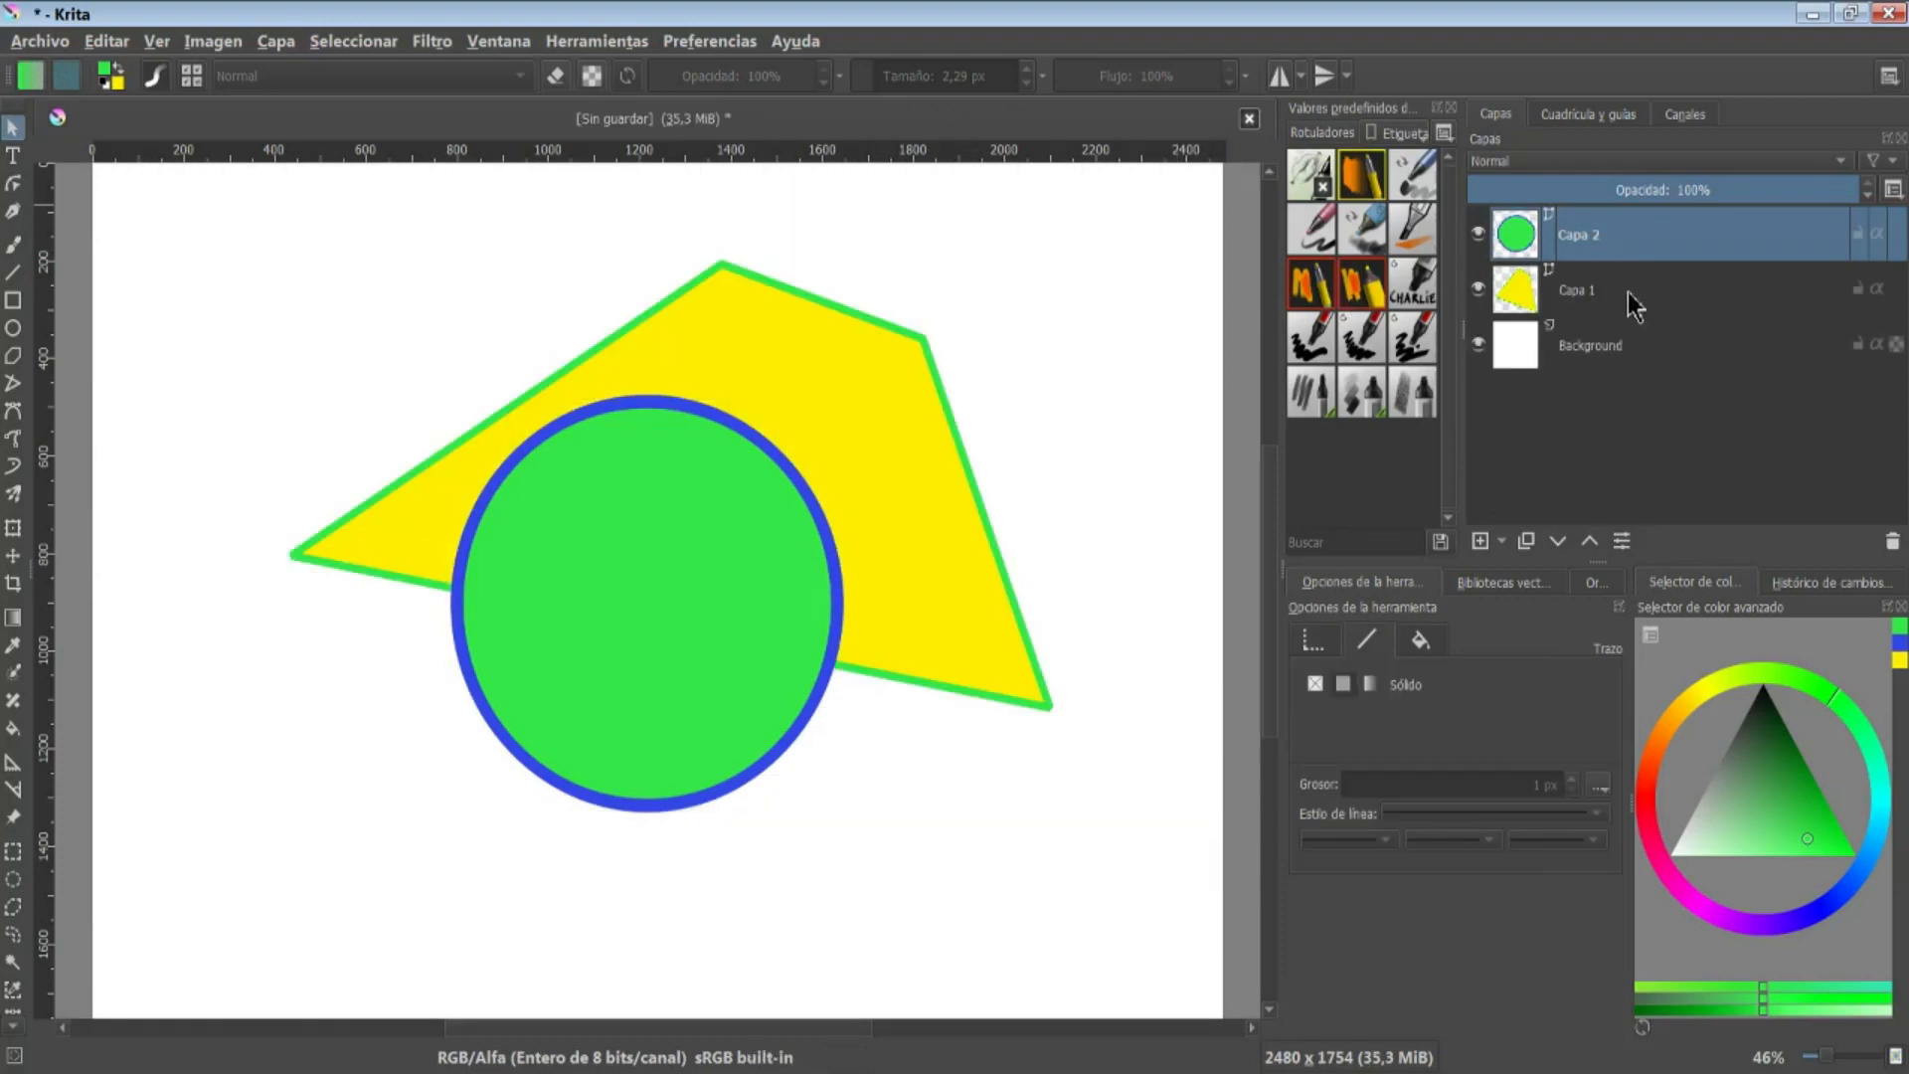
Select Capa 1 together with Capa 2 and save the vector layer selection as SVG named "circulo y poligono"
left_click(1626, 292, "ctrl")
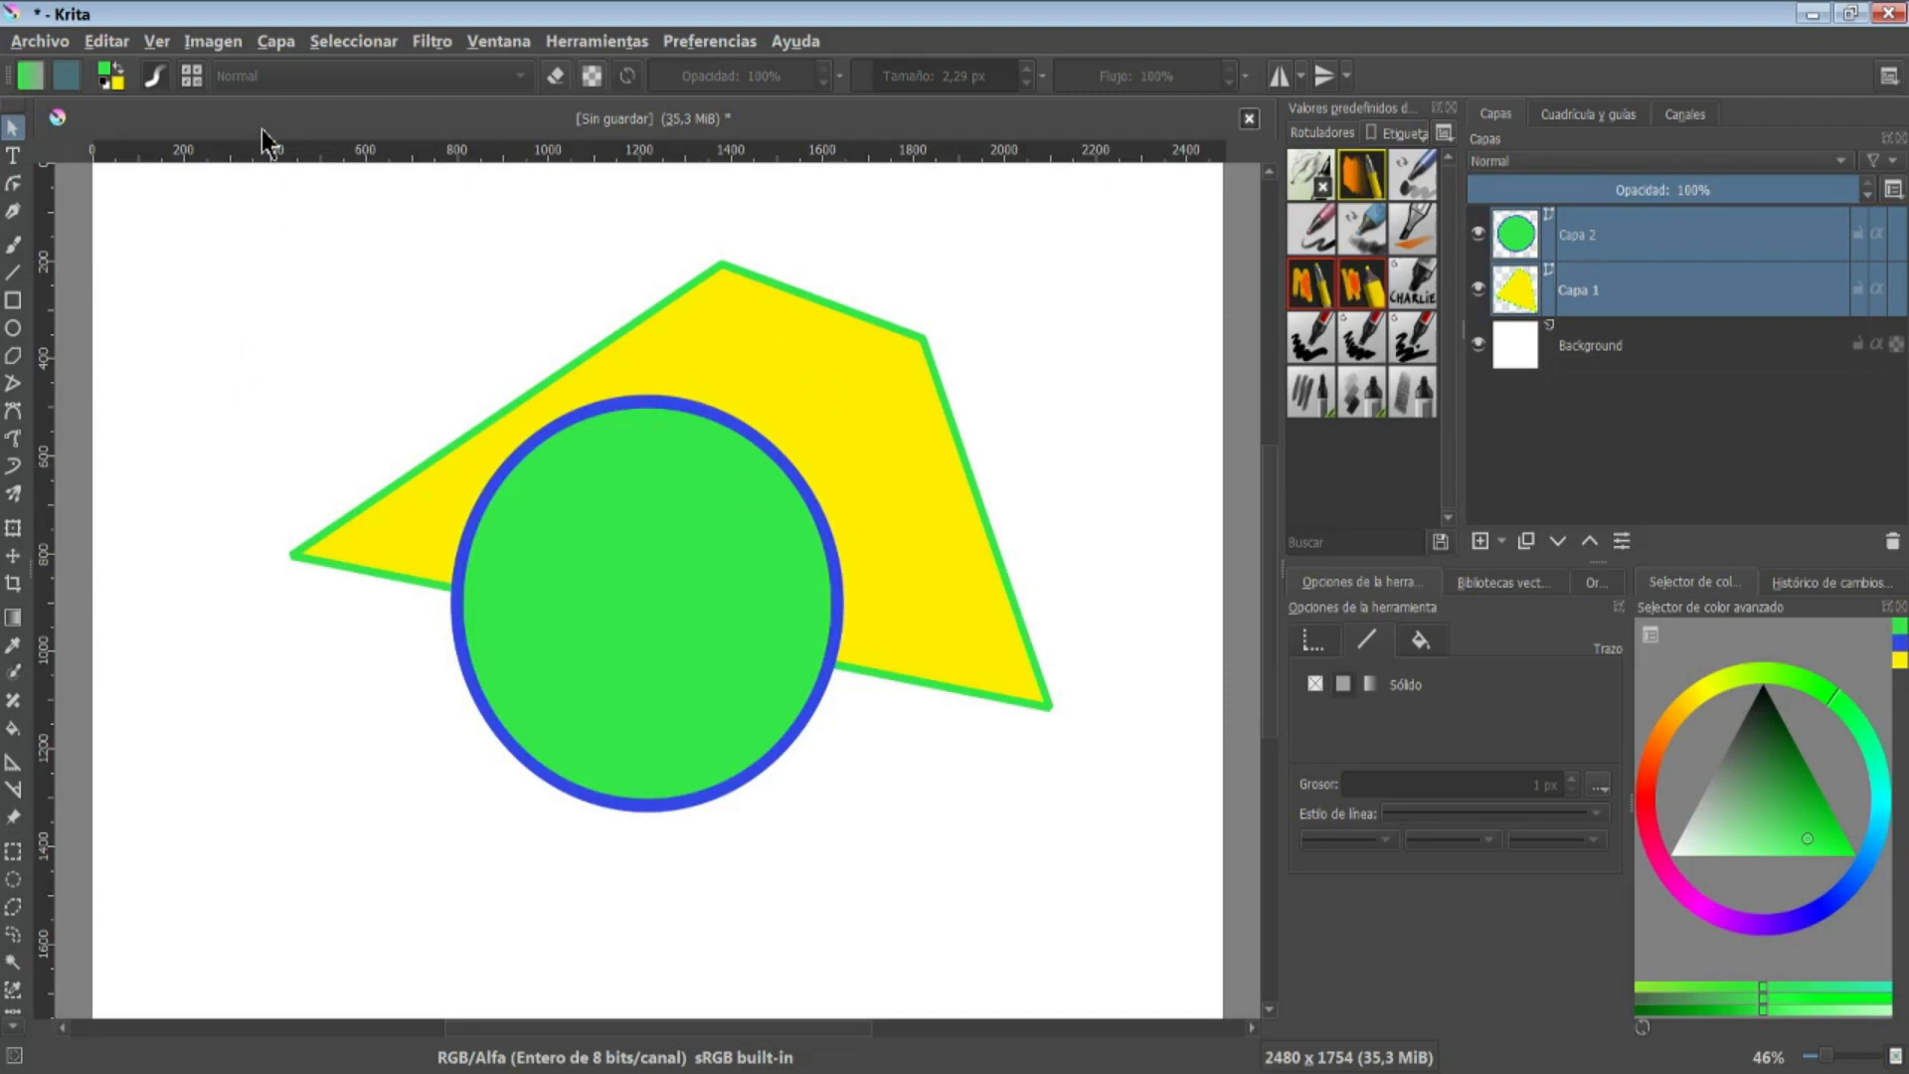
left_click(275, 41)
mouse_move(384, 188)
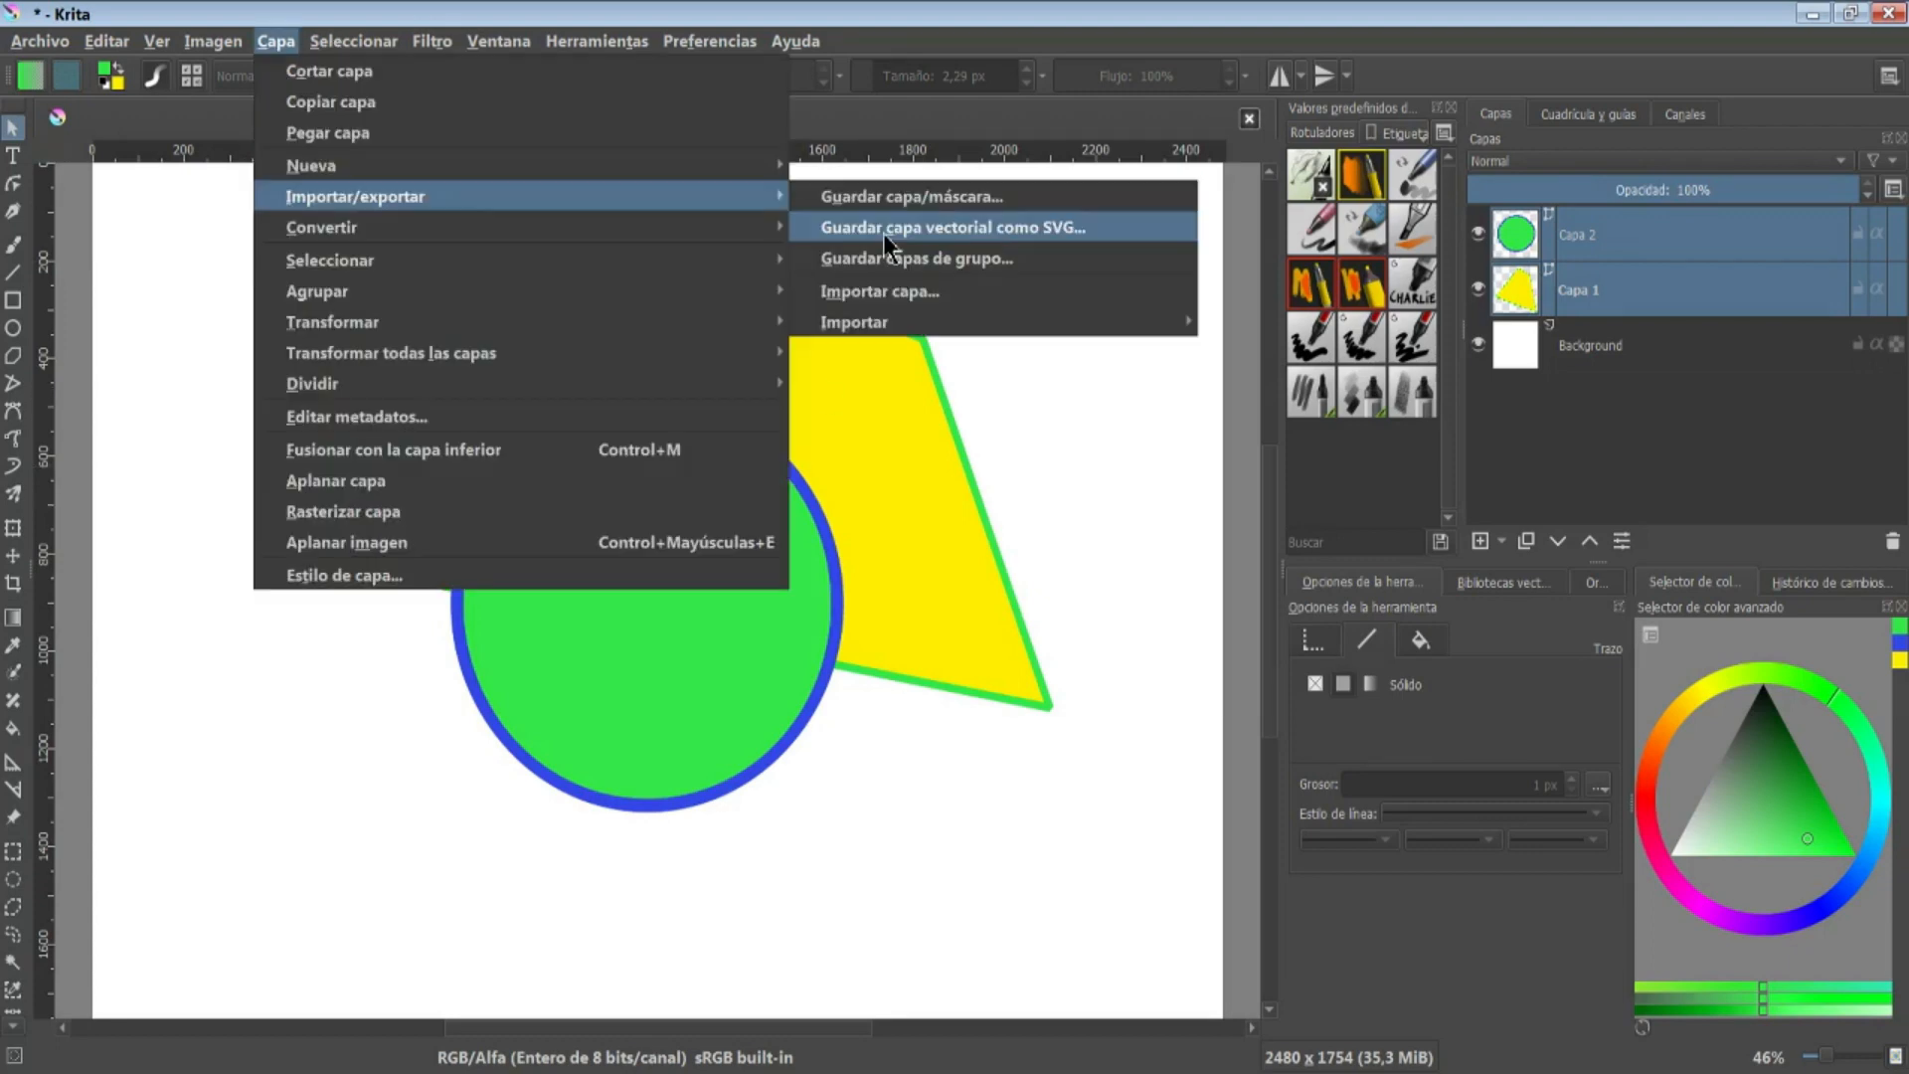
left_click(883, 235)
type("circulo y poligon")
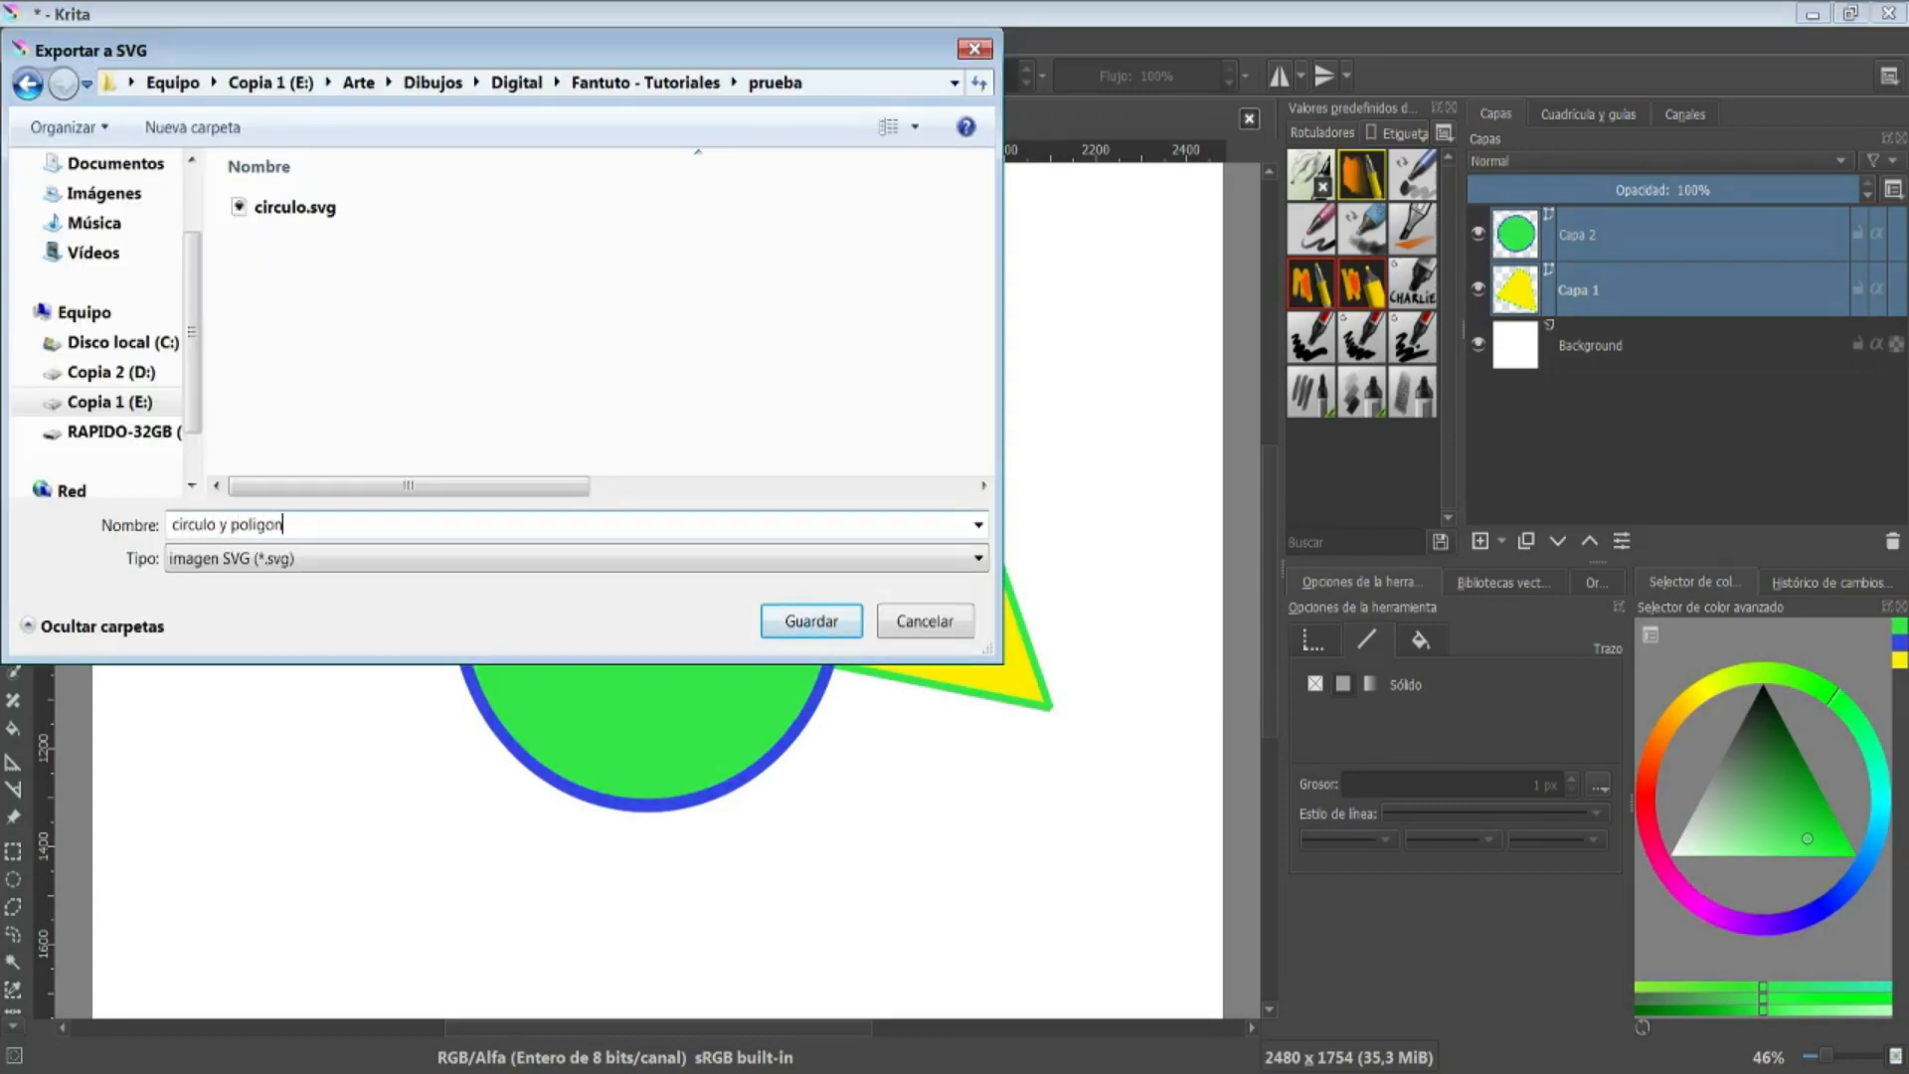
type("o")
key("Return")
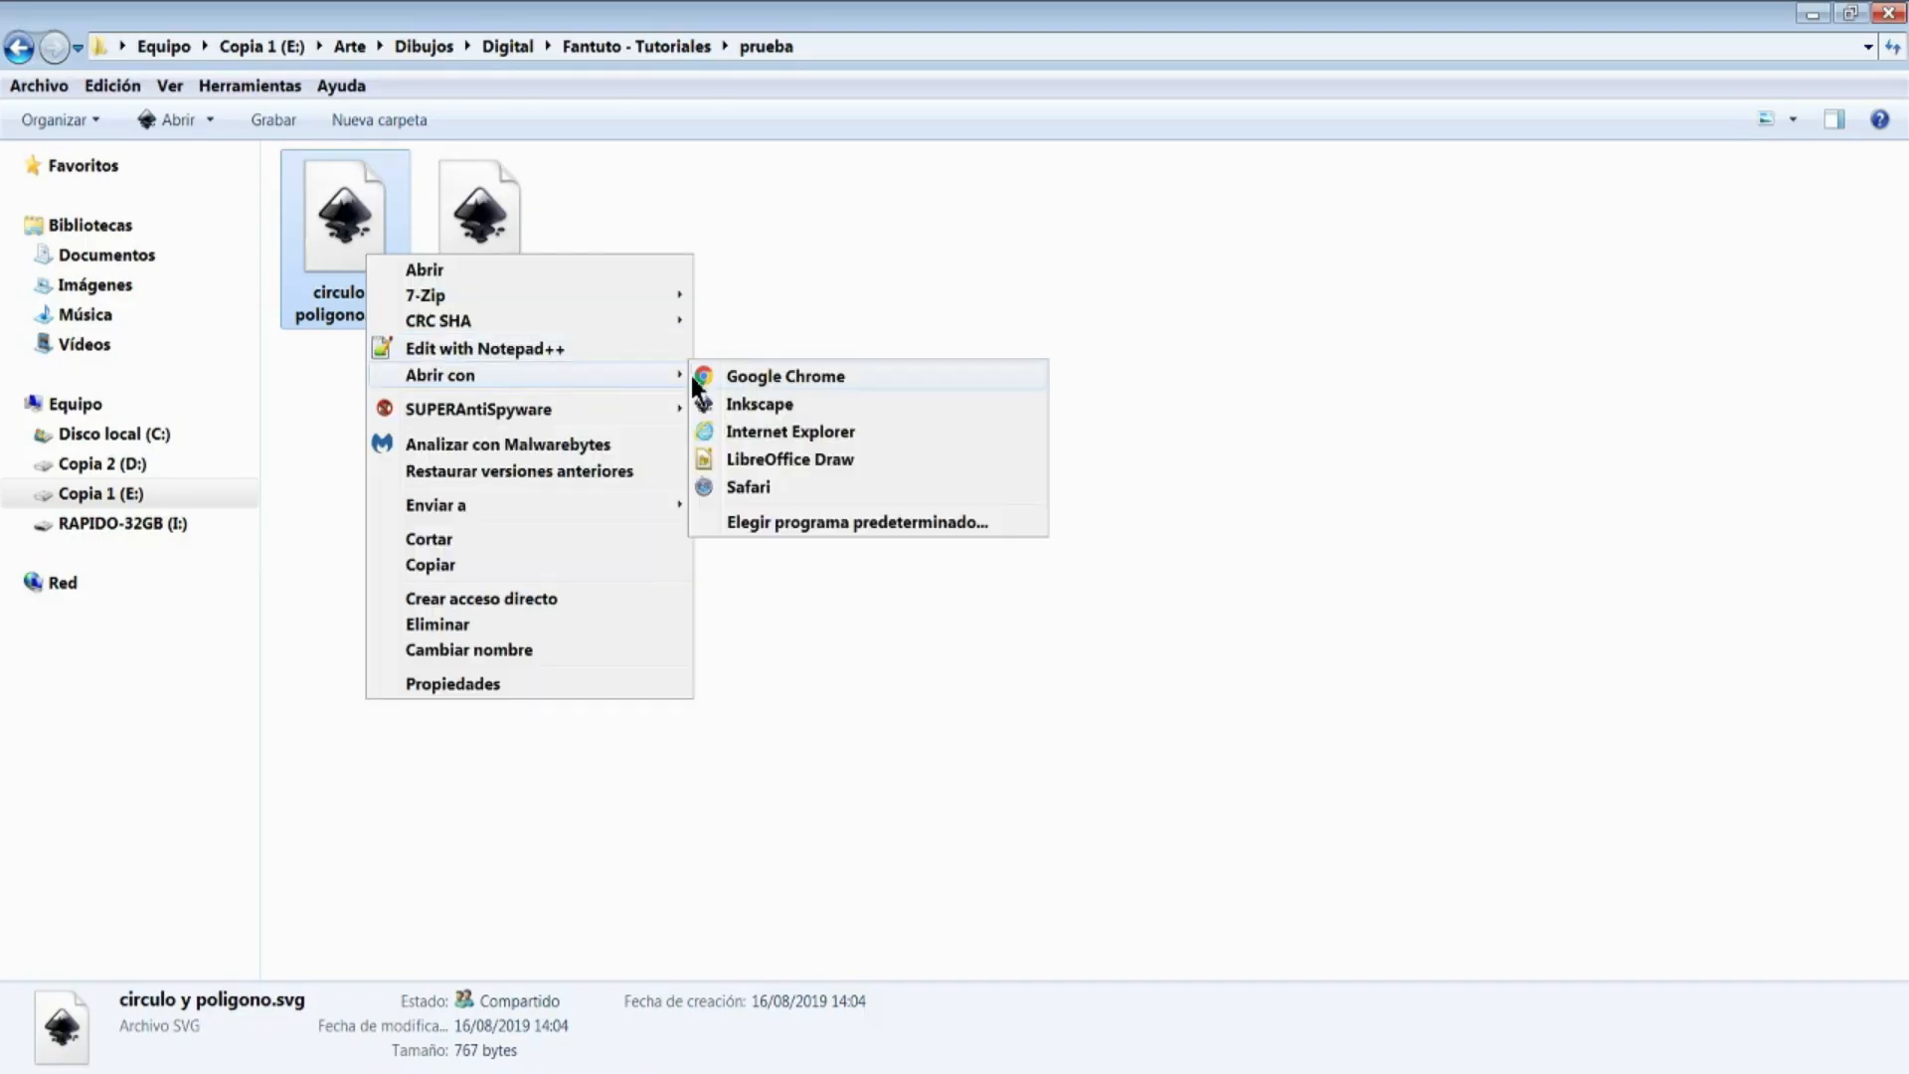
Open circulo y poligono.svg with Krita, keeping it as the default program for SVG files
left_click(870, 516)
left_click(1253, 553)
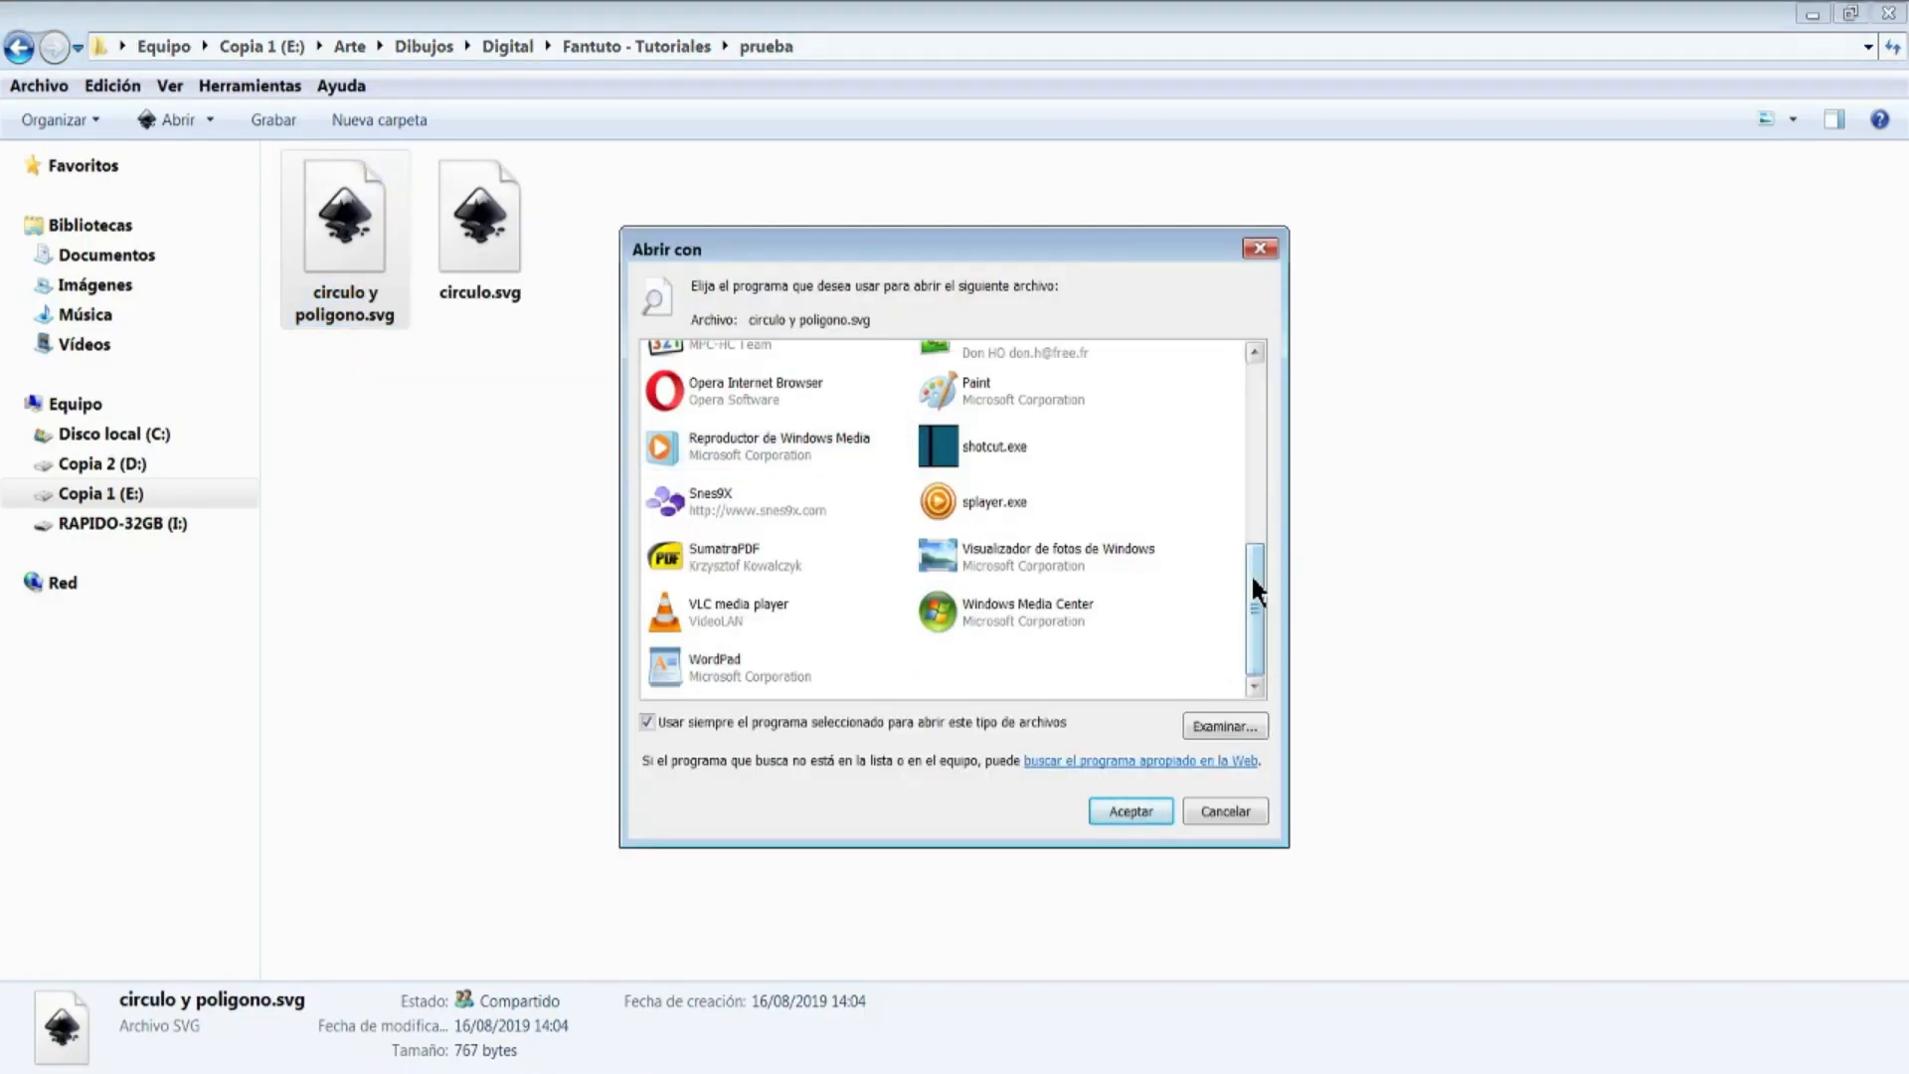
left_click_drag(1252, 578, 1253, 512)
left_click(706, 468)
left_click(1107, 800)
left_click(1002, 573)
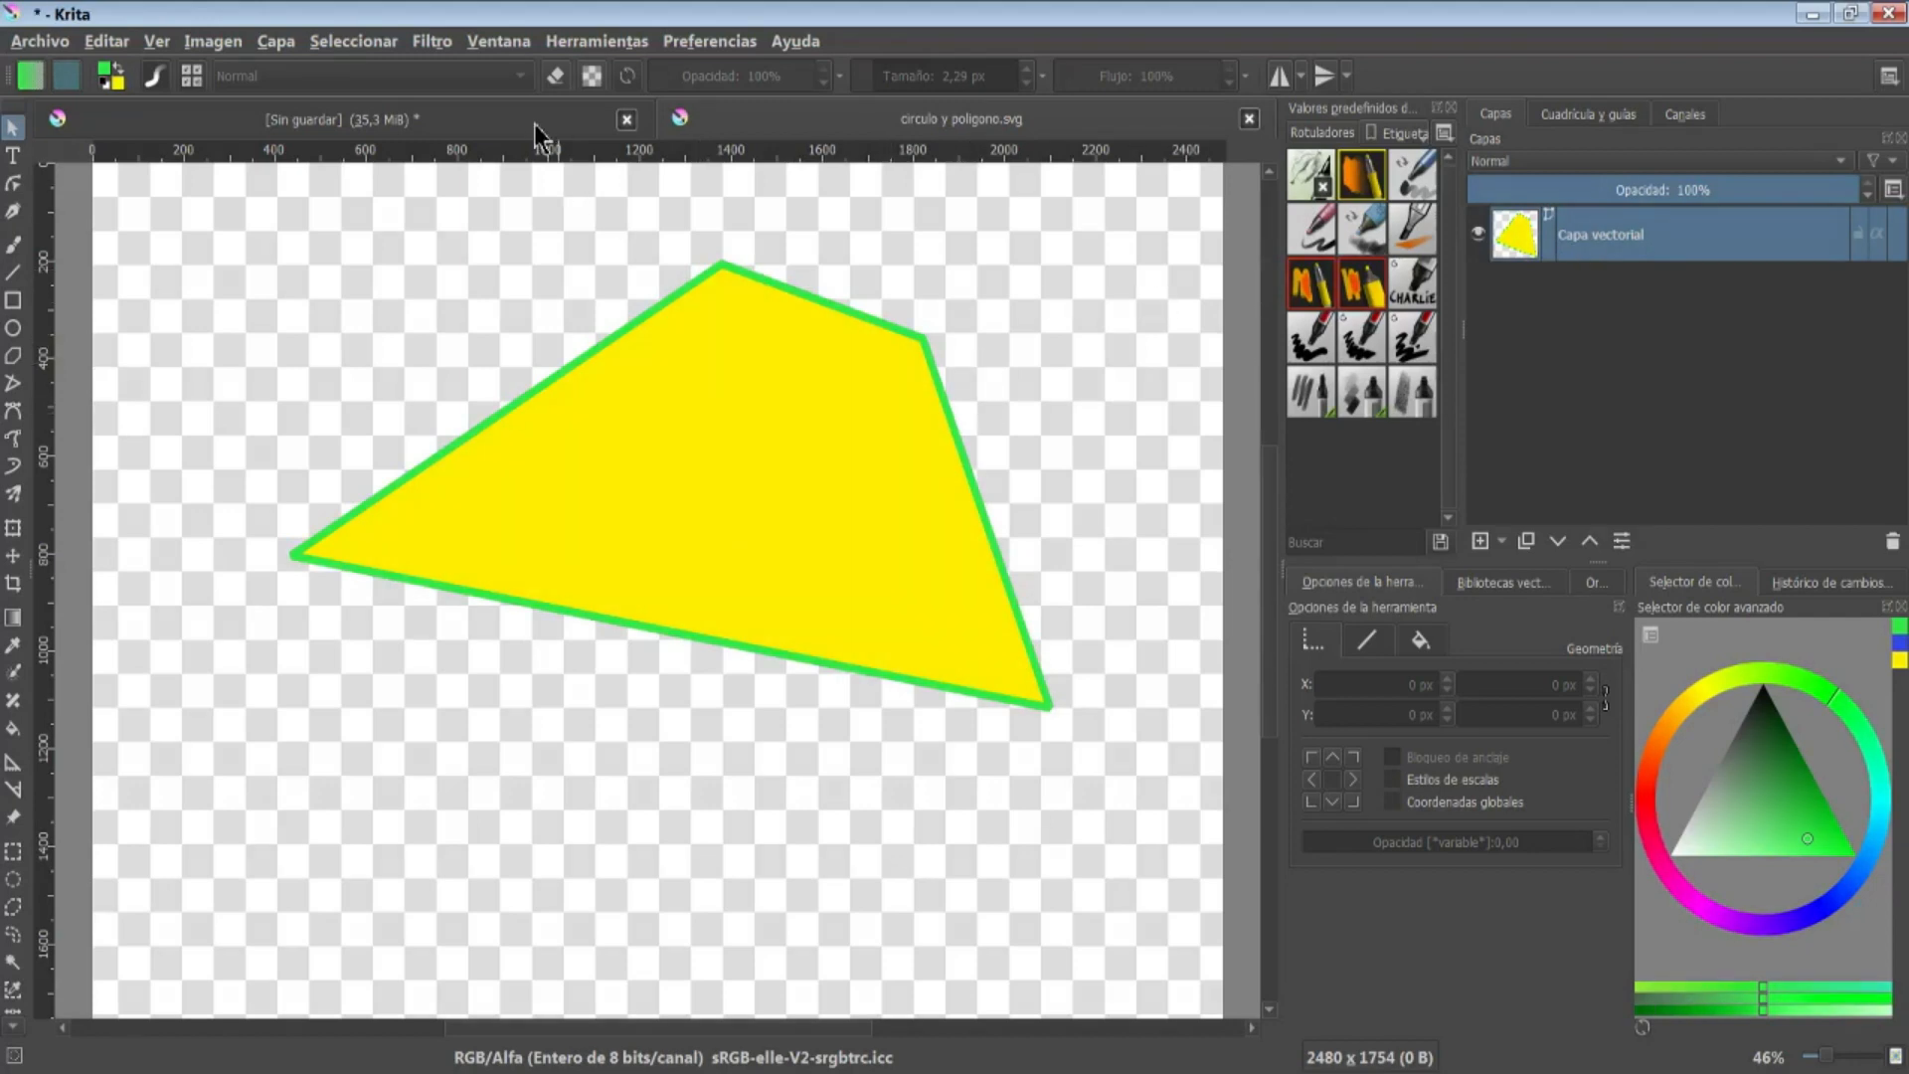
Return to the unsaved document and duplicate the Capa 1 and Capa 2 layers
left_click(536, 121)
left_click(1620, 245)
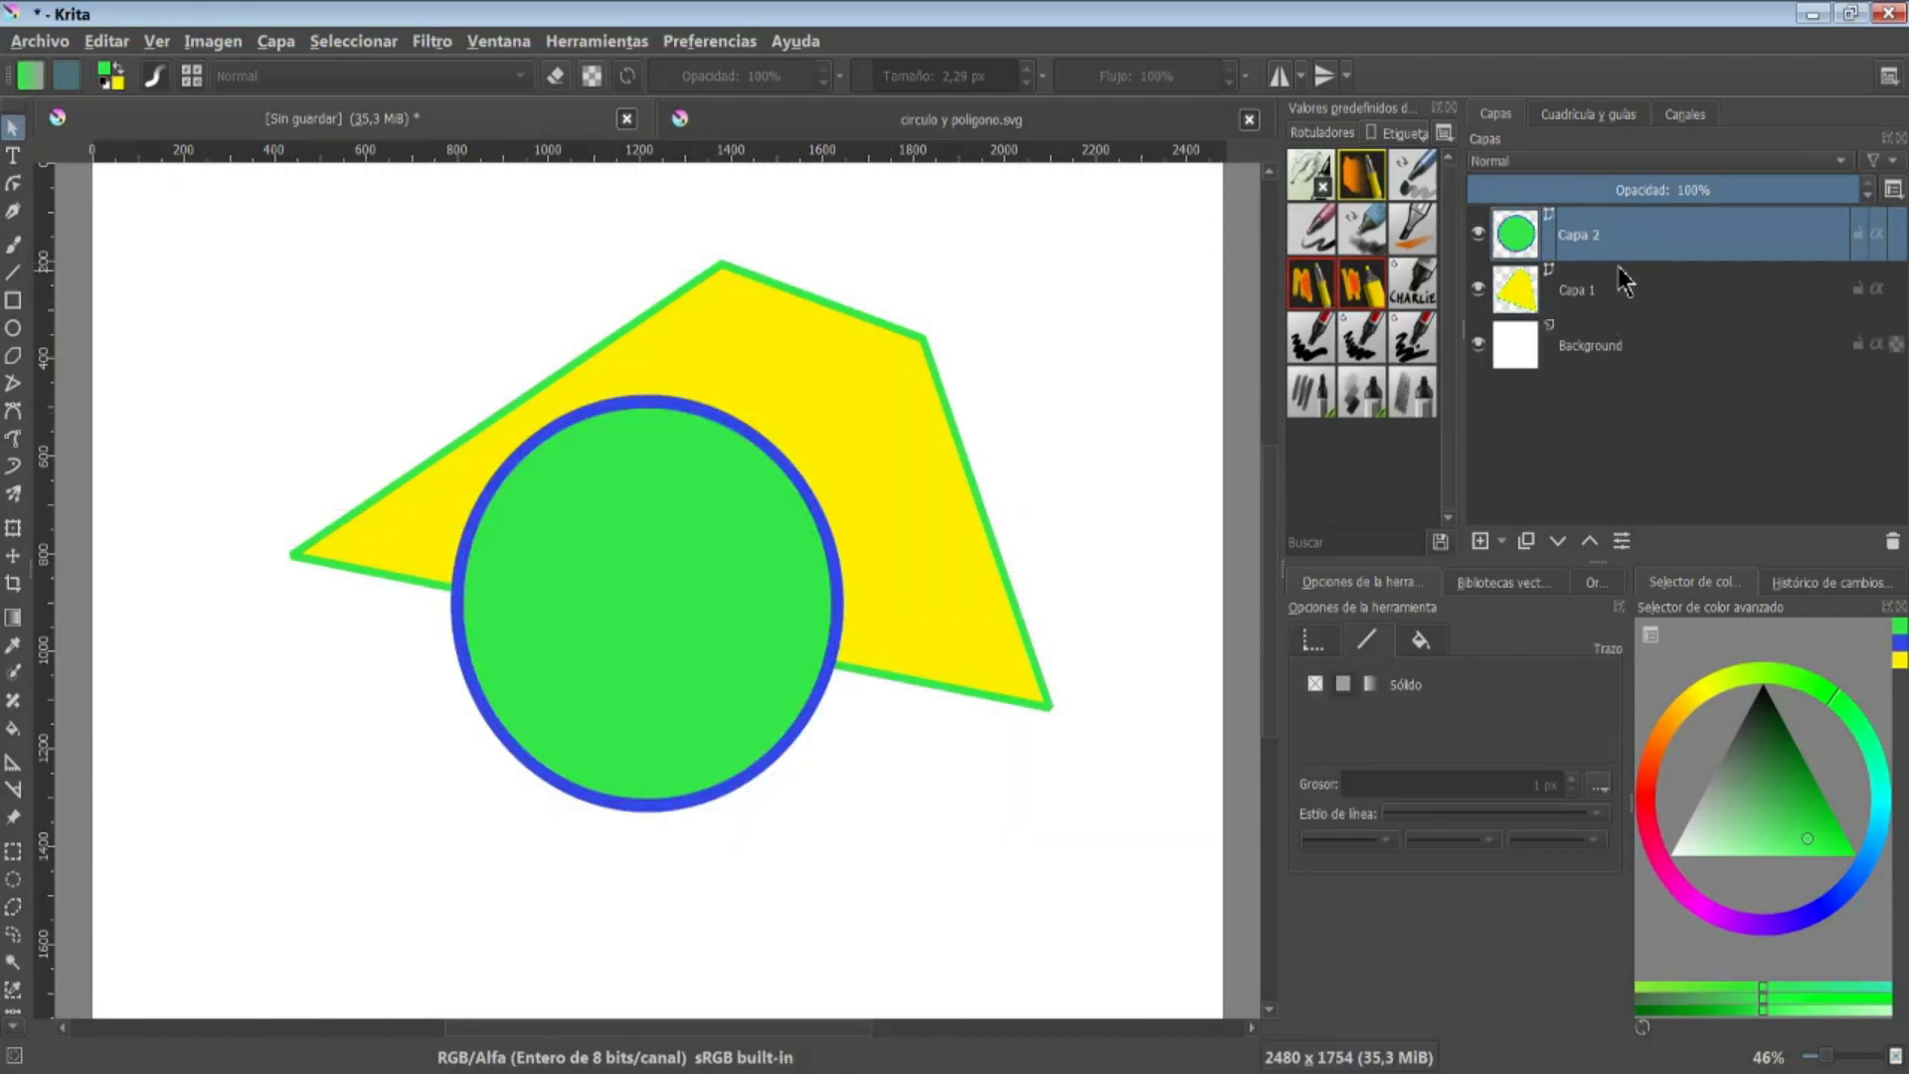
left_click(1629, 294, "ctrl")
left_click(1646, 298)
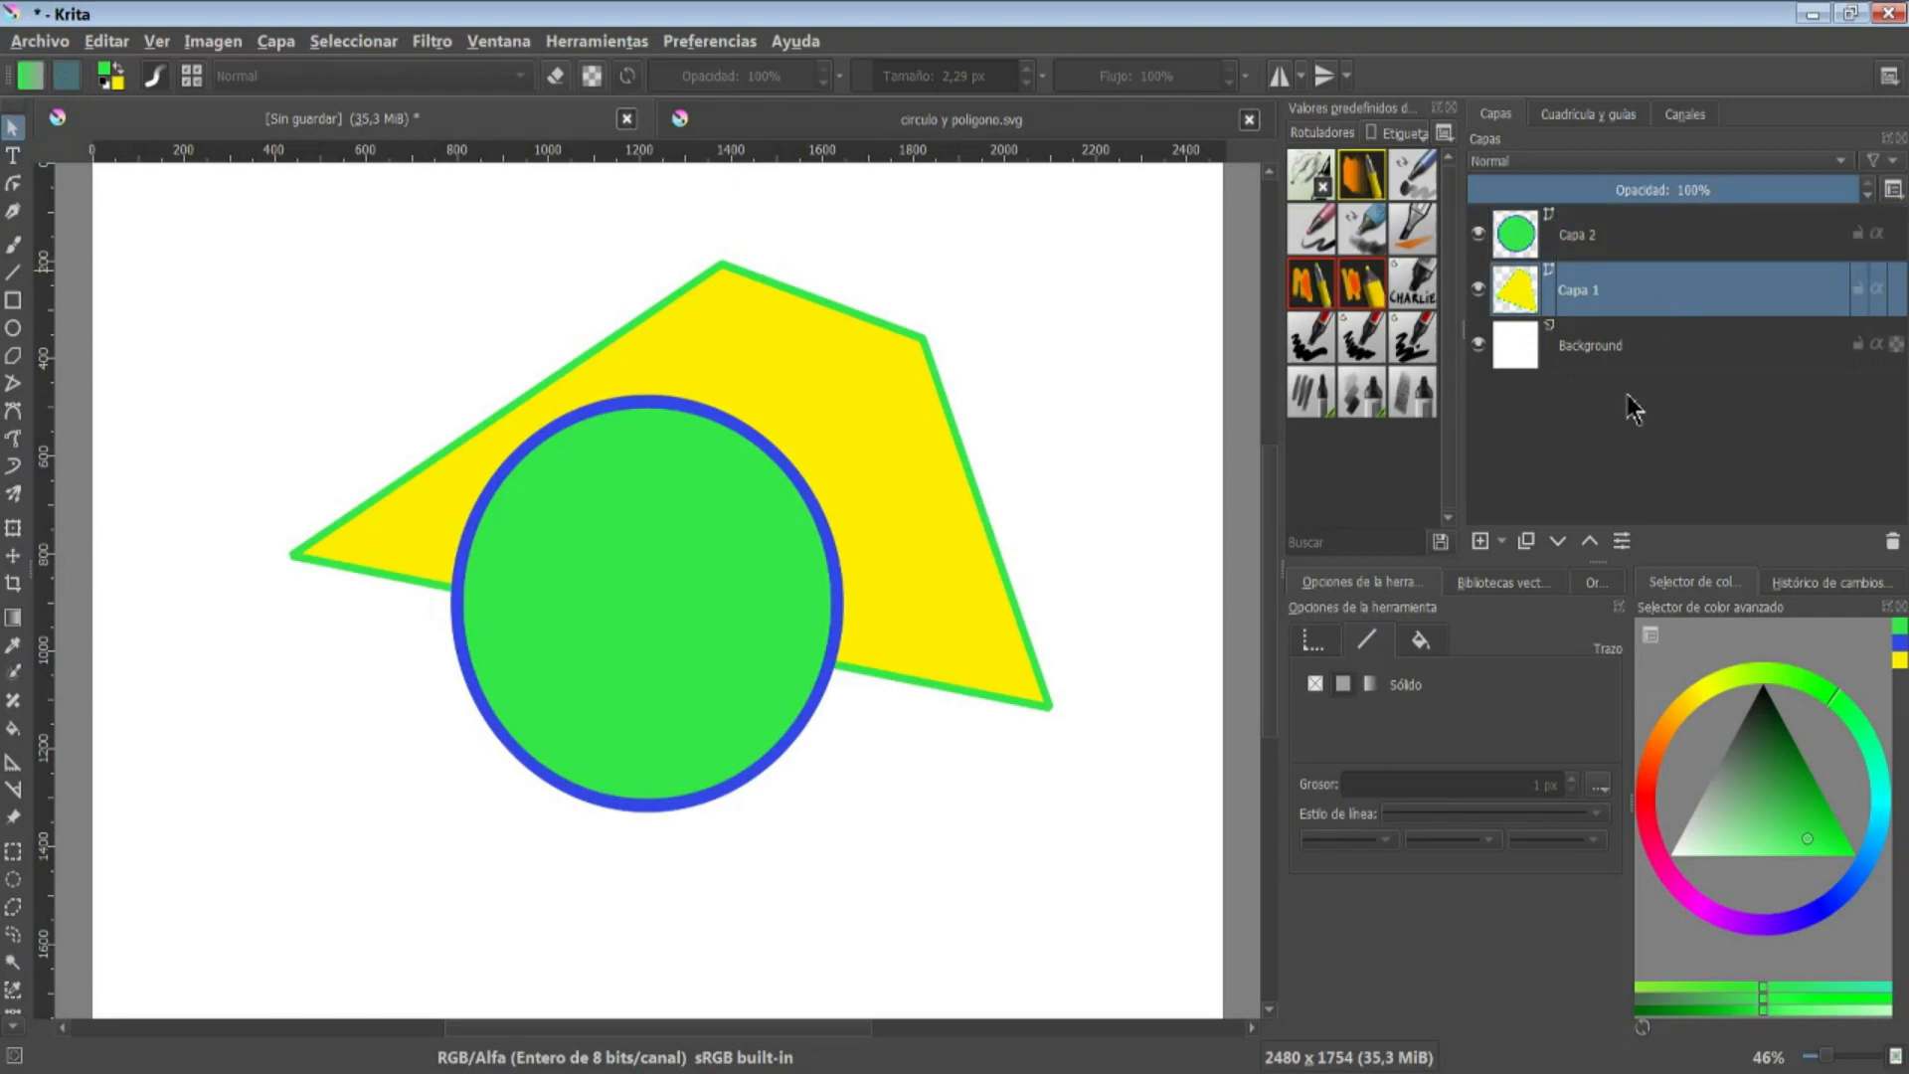
left_click(1526, 543)
left_click(1587, 236)
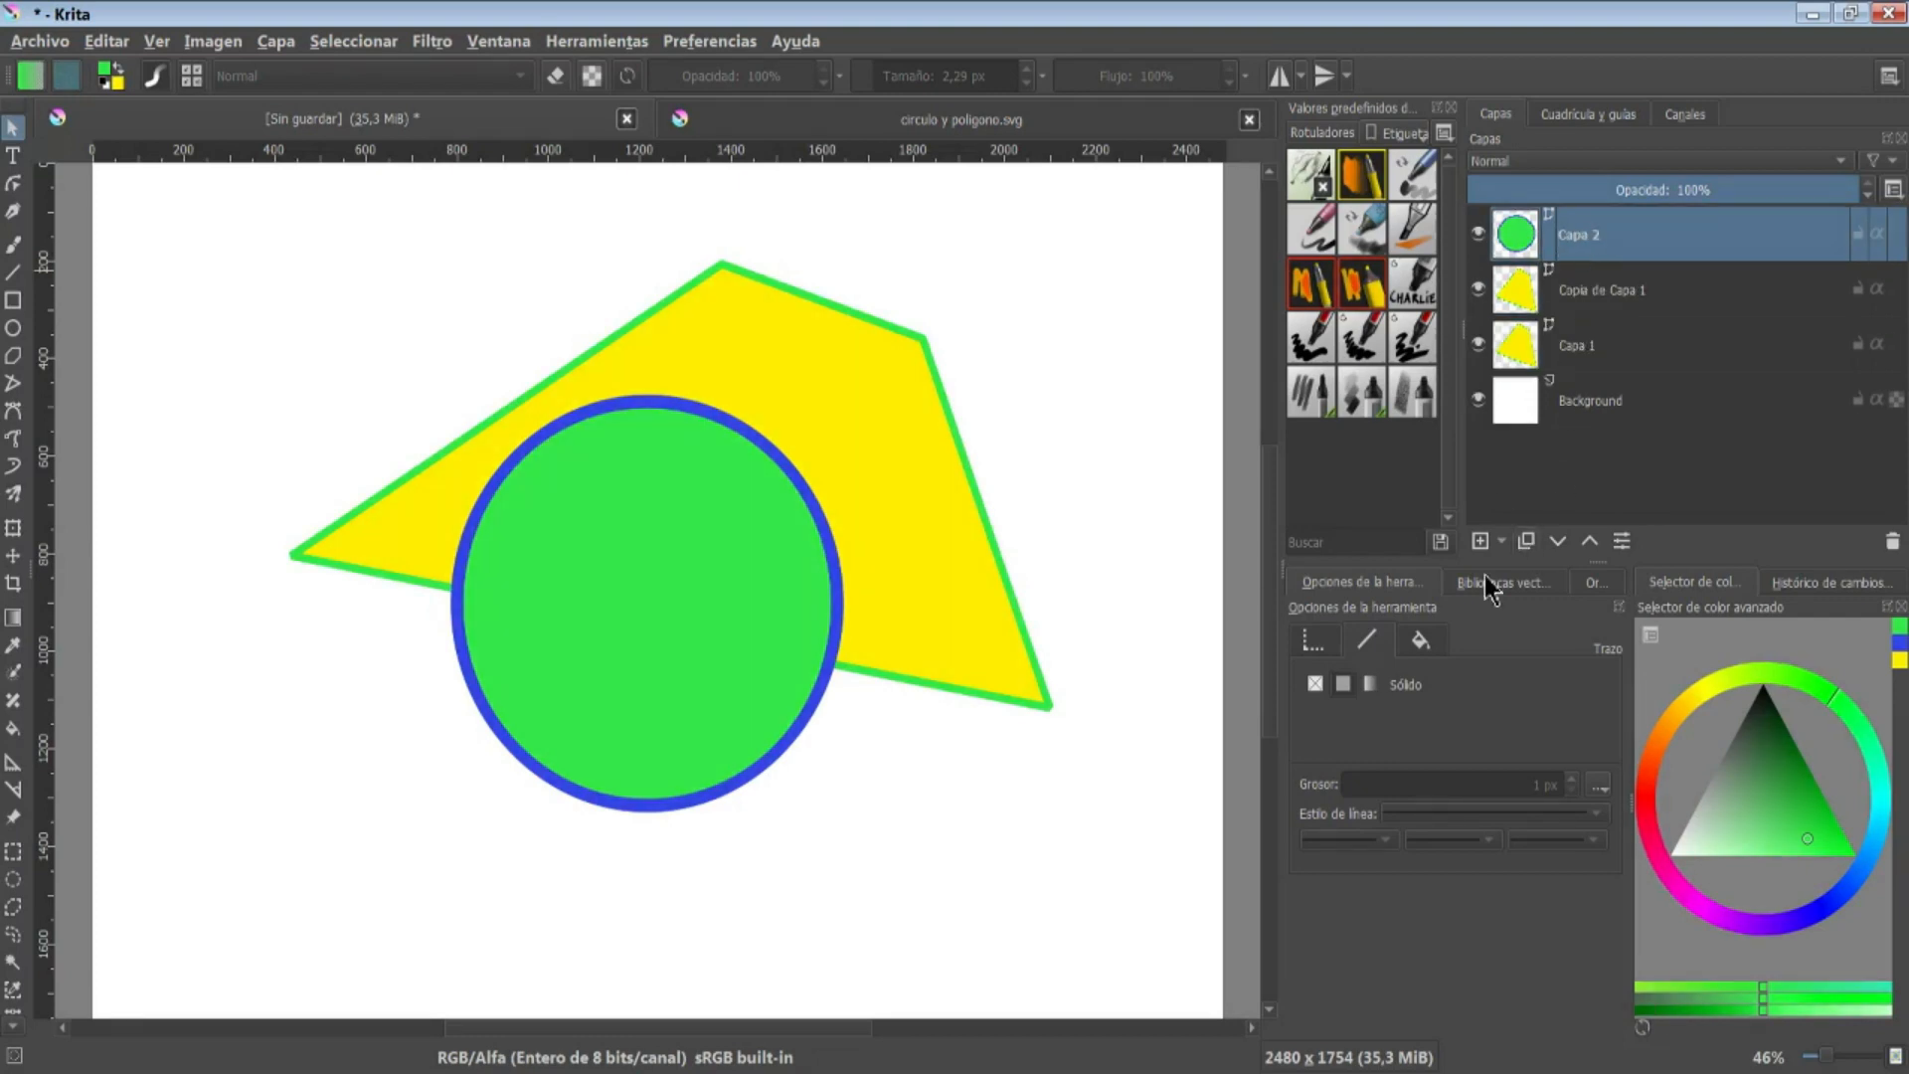
left_click(1526, 543)
Hide the original Capa 2 and Capa 1, and move the copy of Capa 1 directly beneath the copy of Capa 2
left_click(1479, 291)
left_click(1479, 401)
left_click(1587, 348)
left_click(1590, 542)
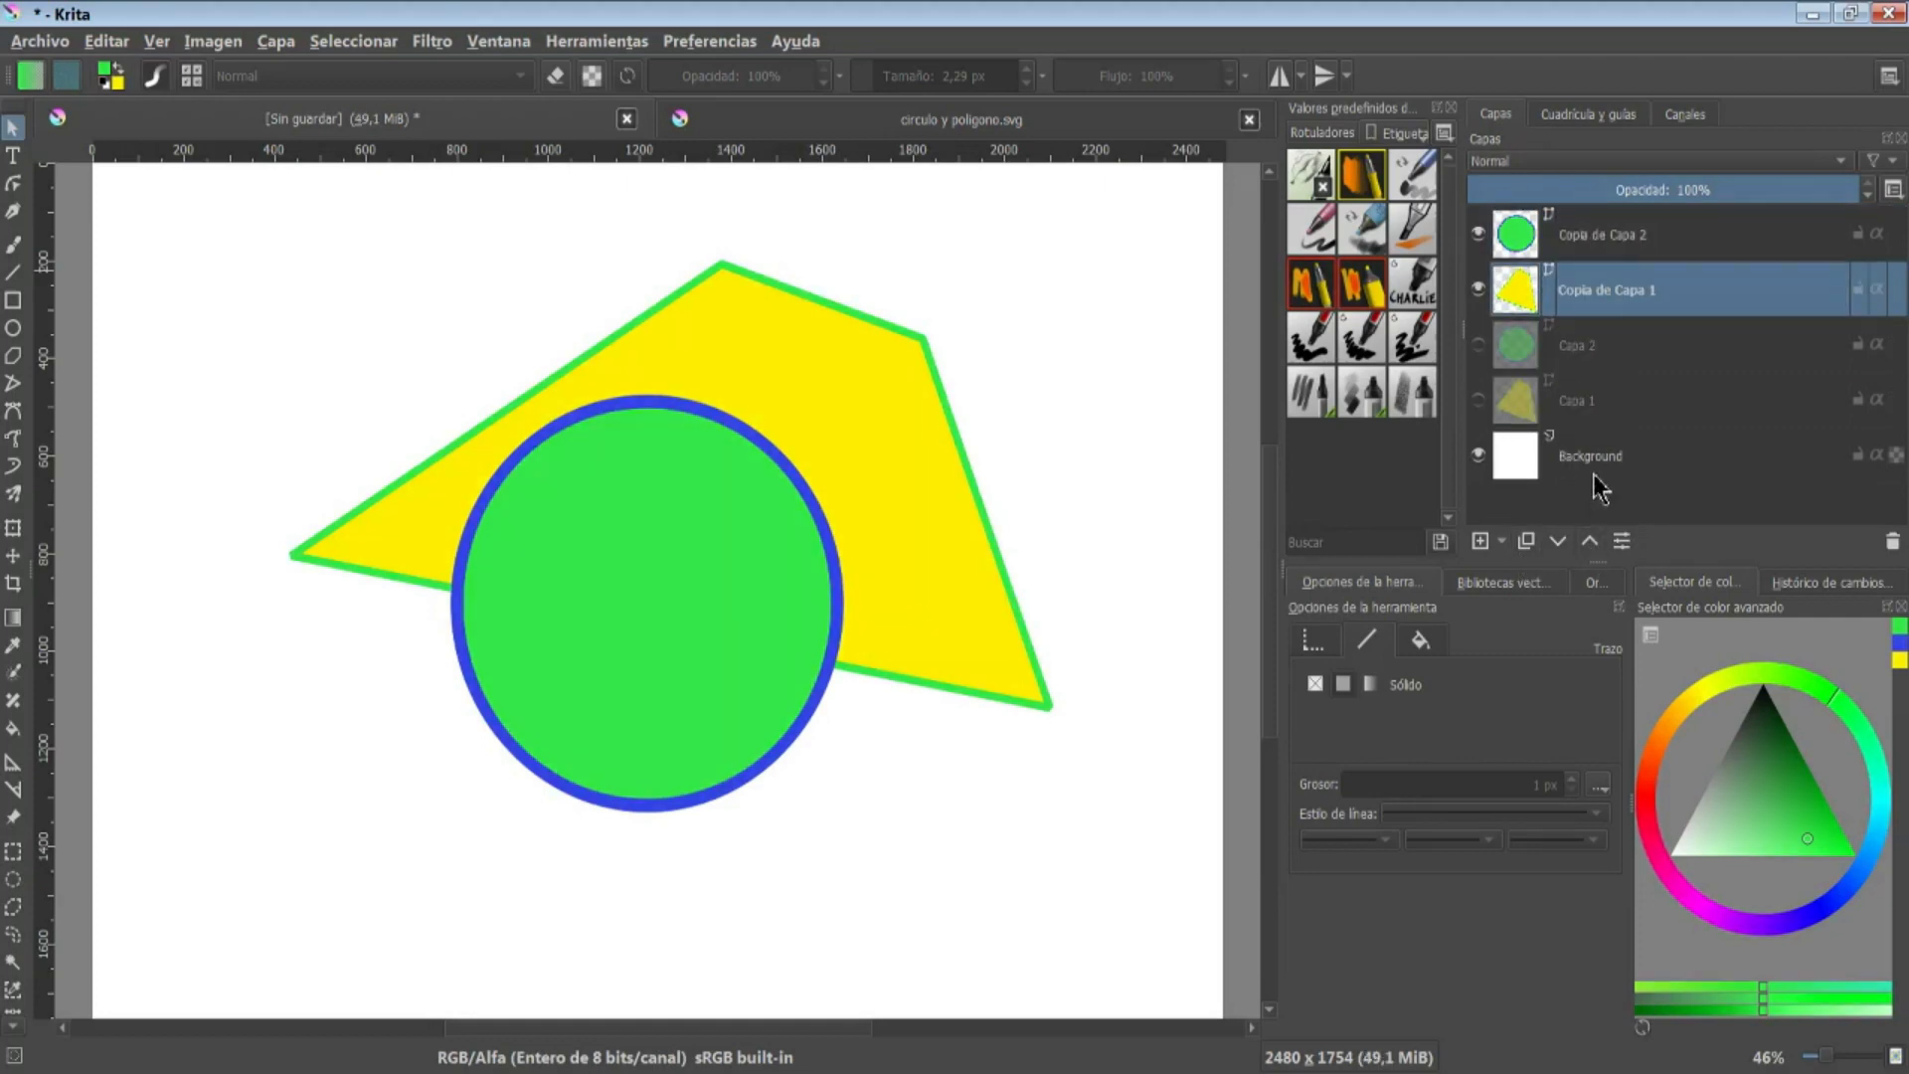
Merge the copy of Capa 2 with the layer below, and toggle the merged layer's visibility to check it
left_click(1610, 231)
right_click(1610, 229)
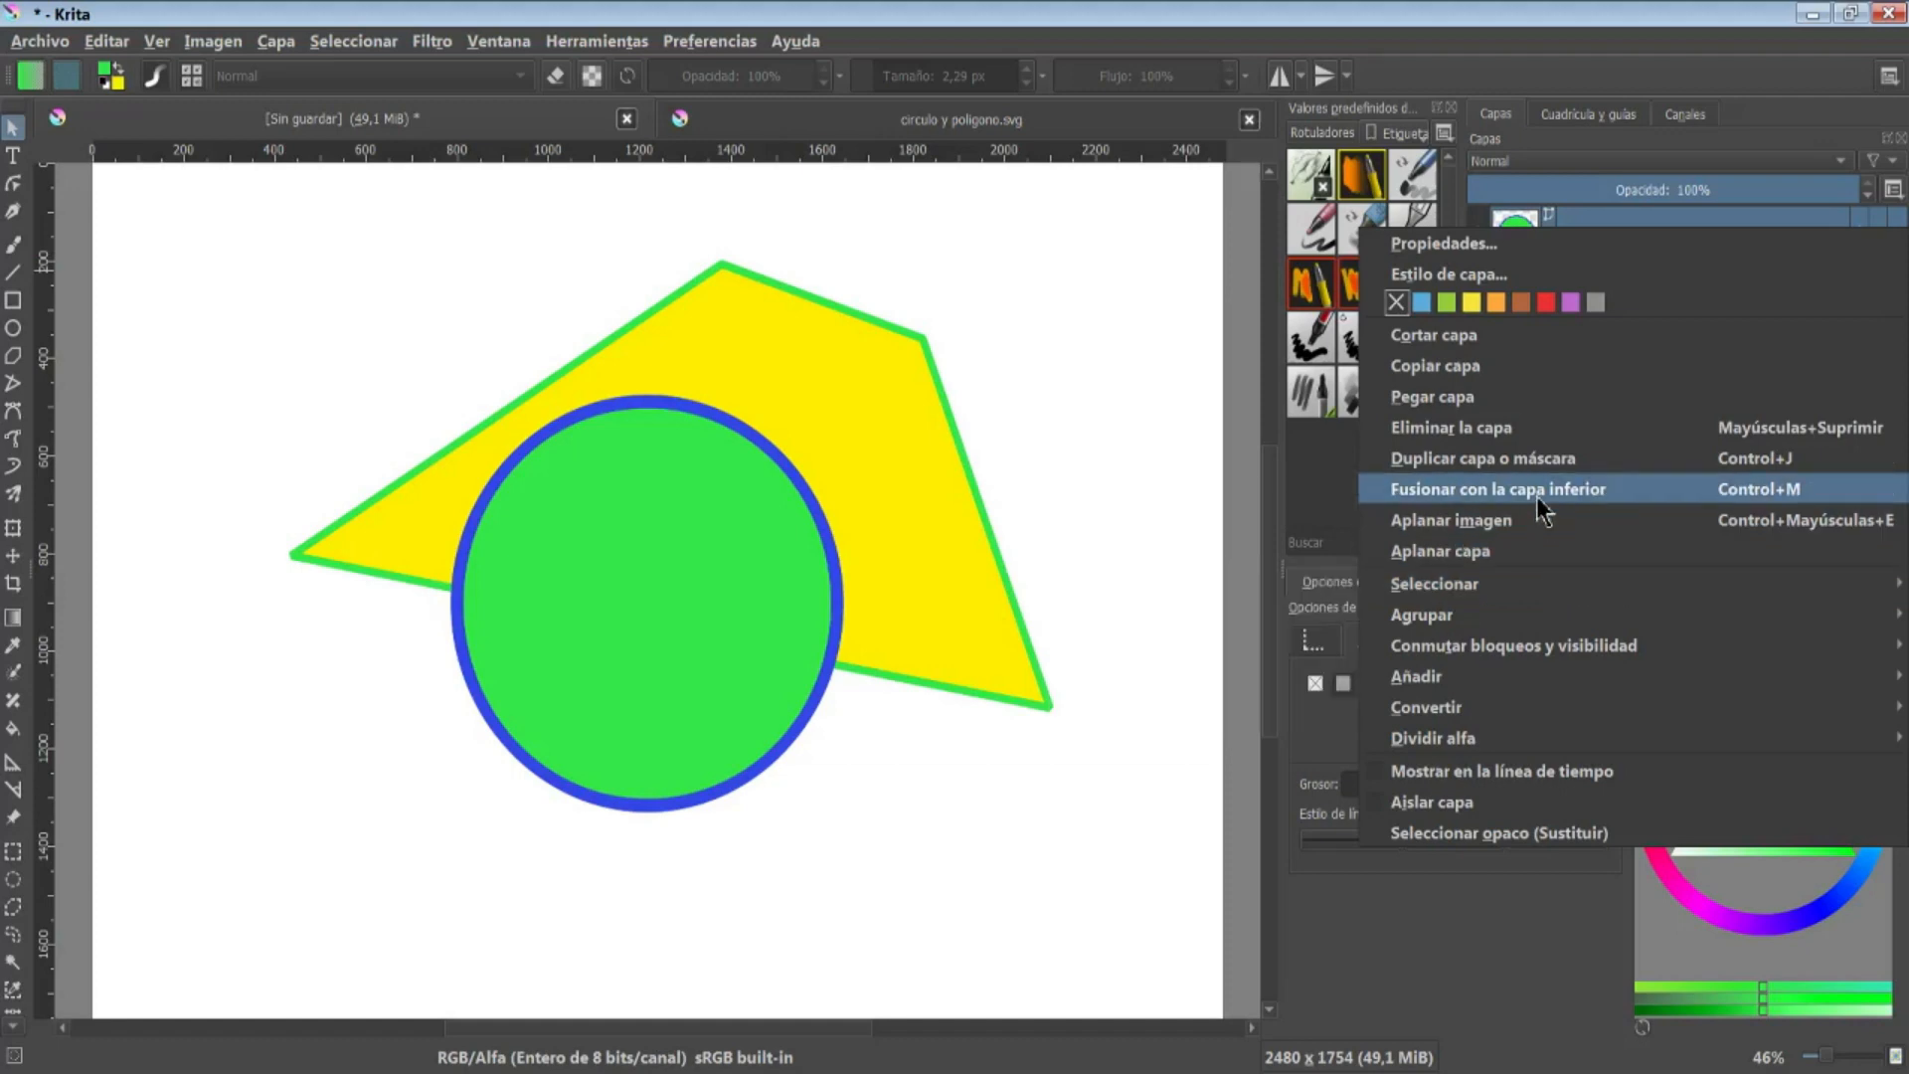
left_click(1542, 510)
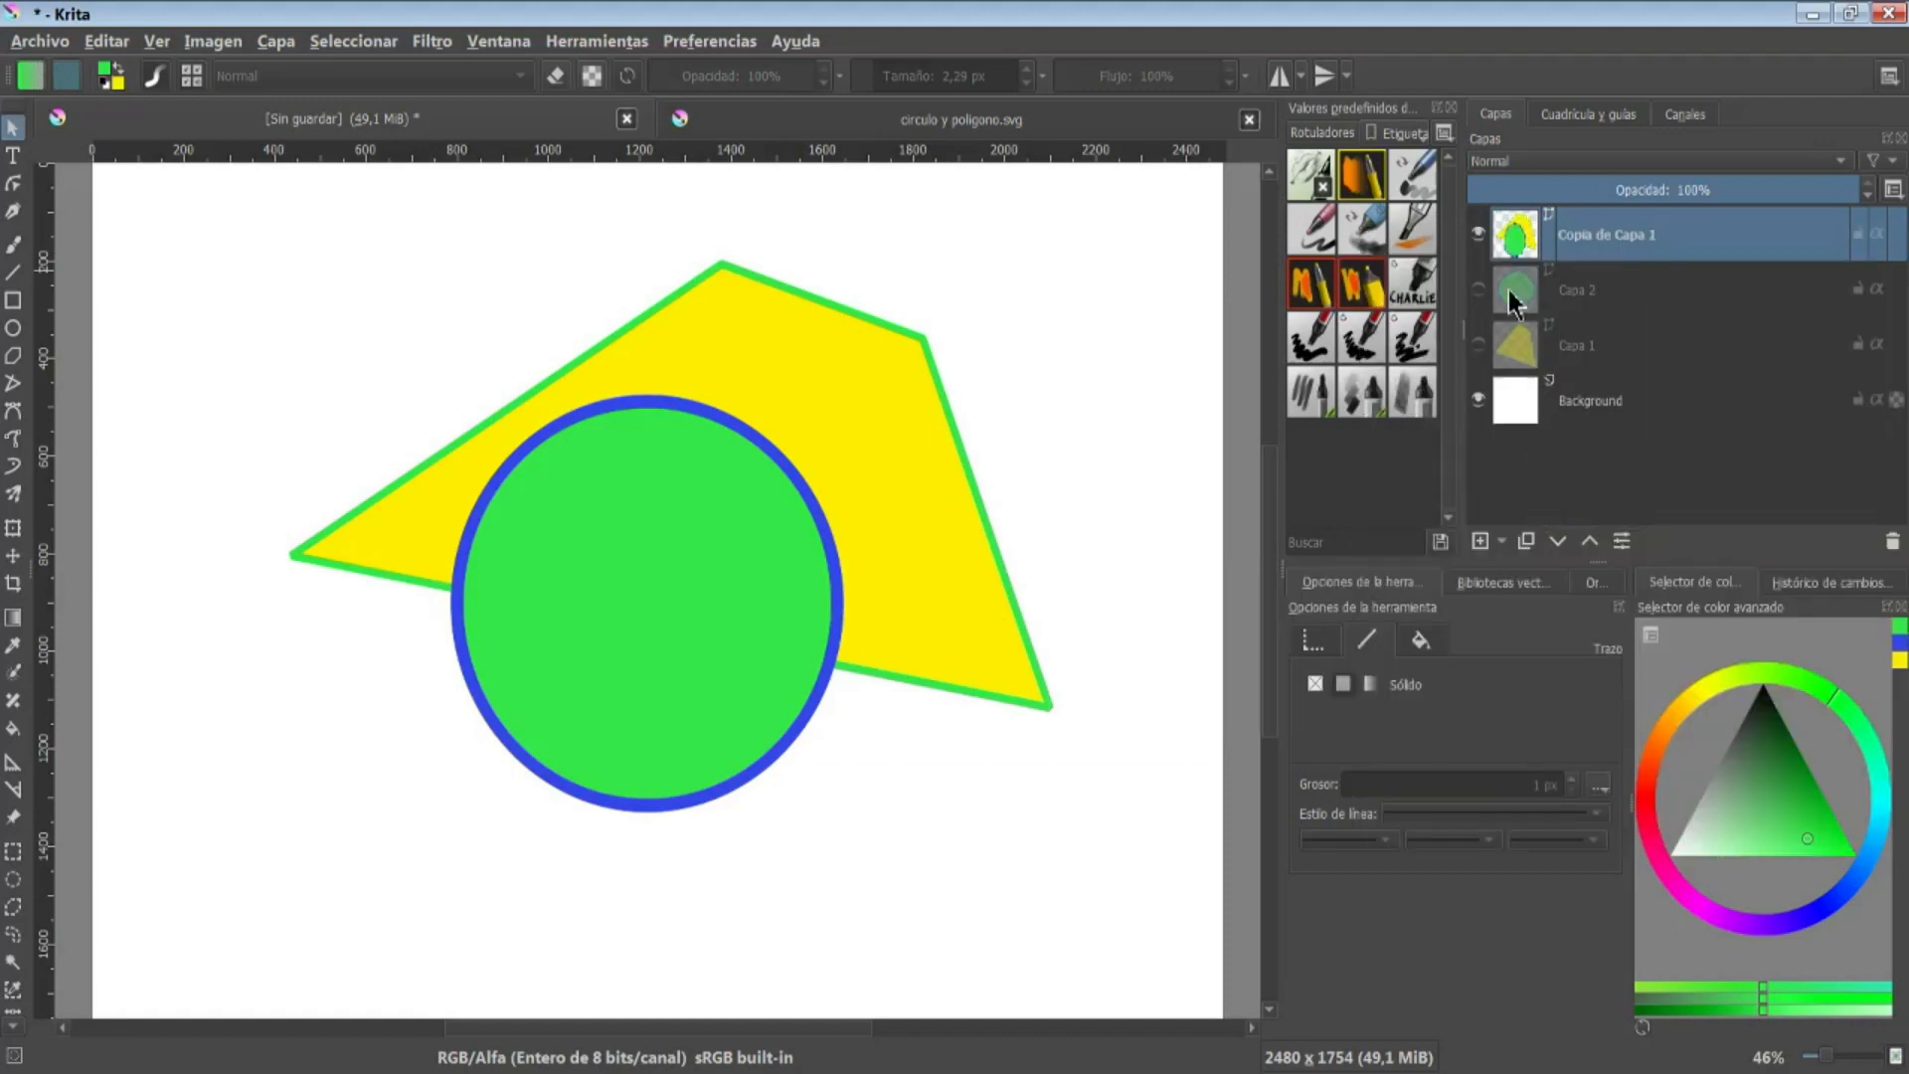
left_click(1479, 236)
left_click(1480, 237)
left_click(1480, 237)
left_click(1479, 237)
Save the merged vector layer as circulo y poligono 2.svg
left_click(382, 47)
mouse_move(275, 43)
mouse_move(704, 191)
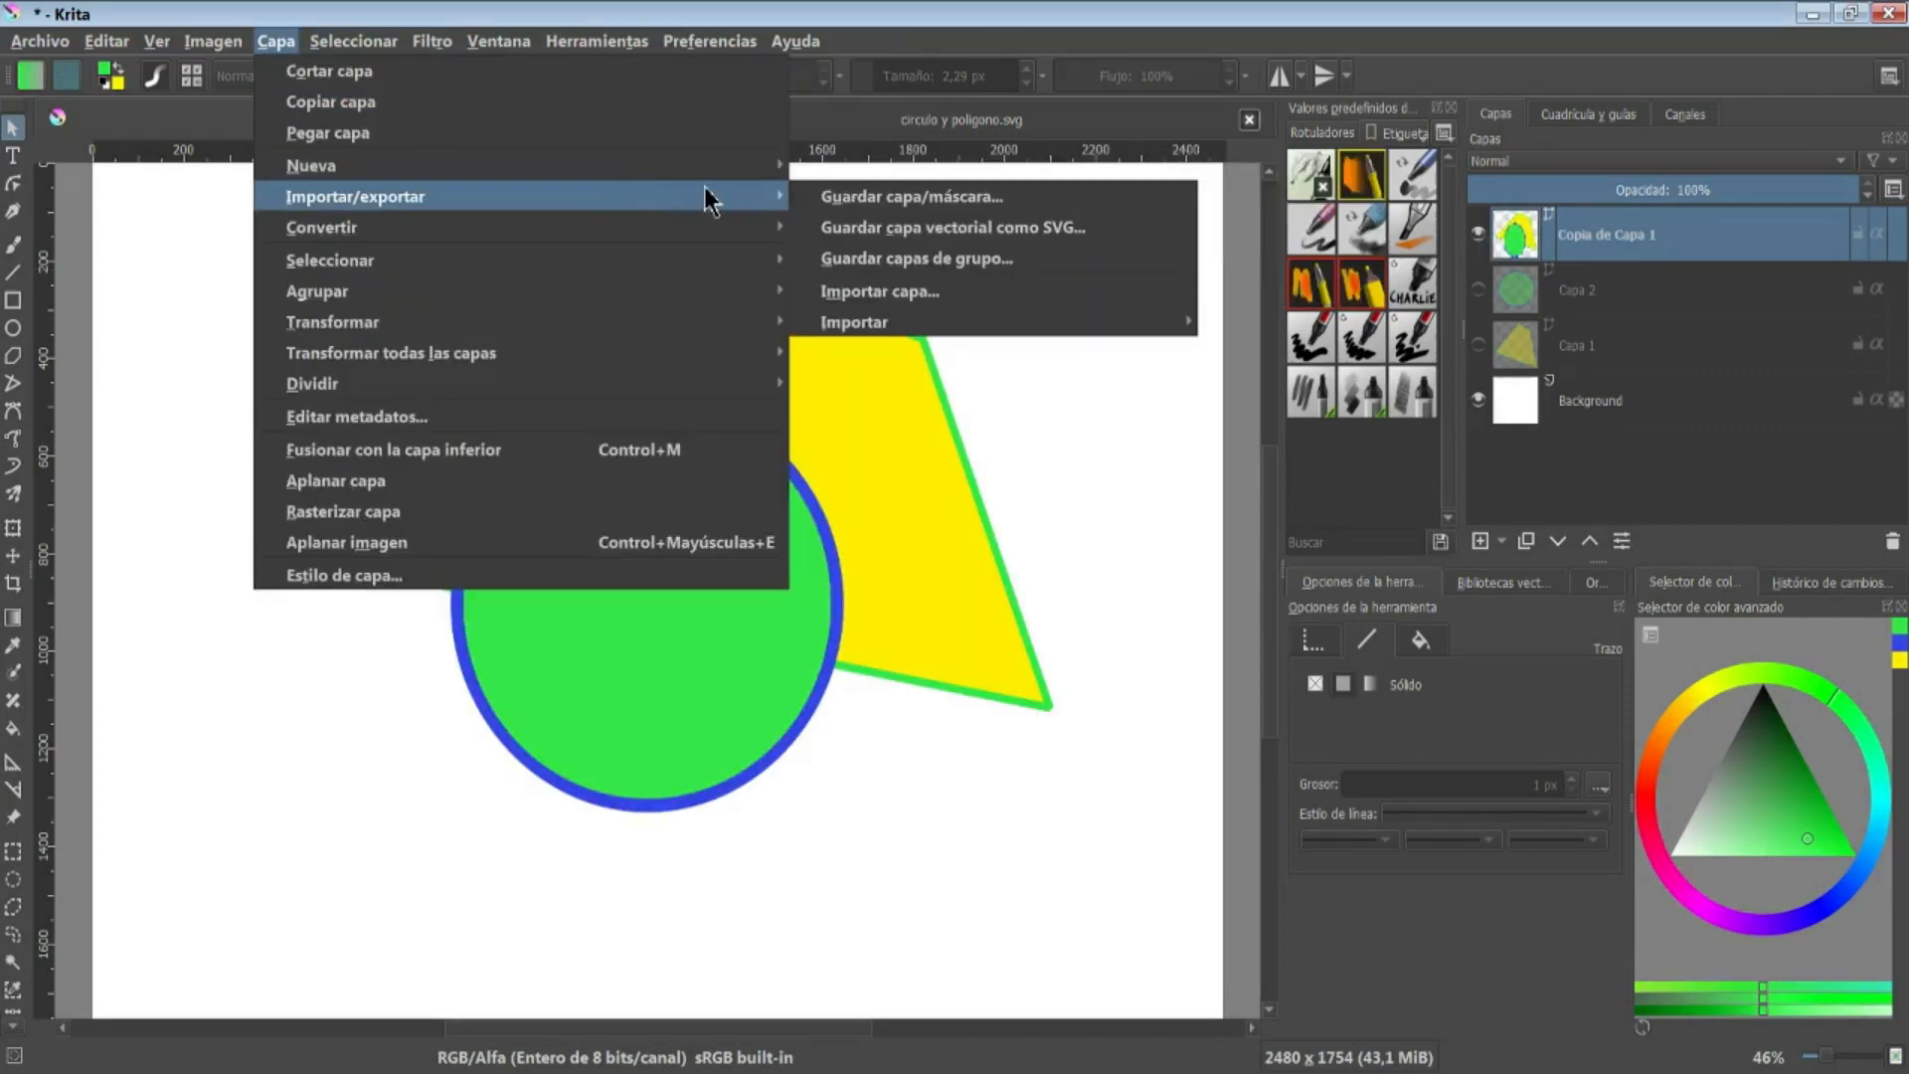
left_click(955, 226)
type("2")
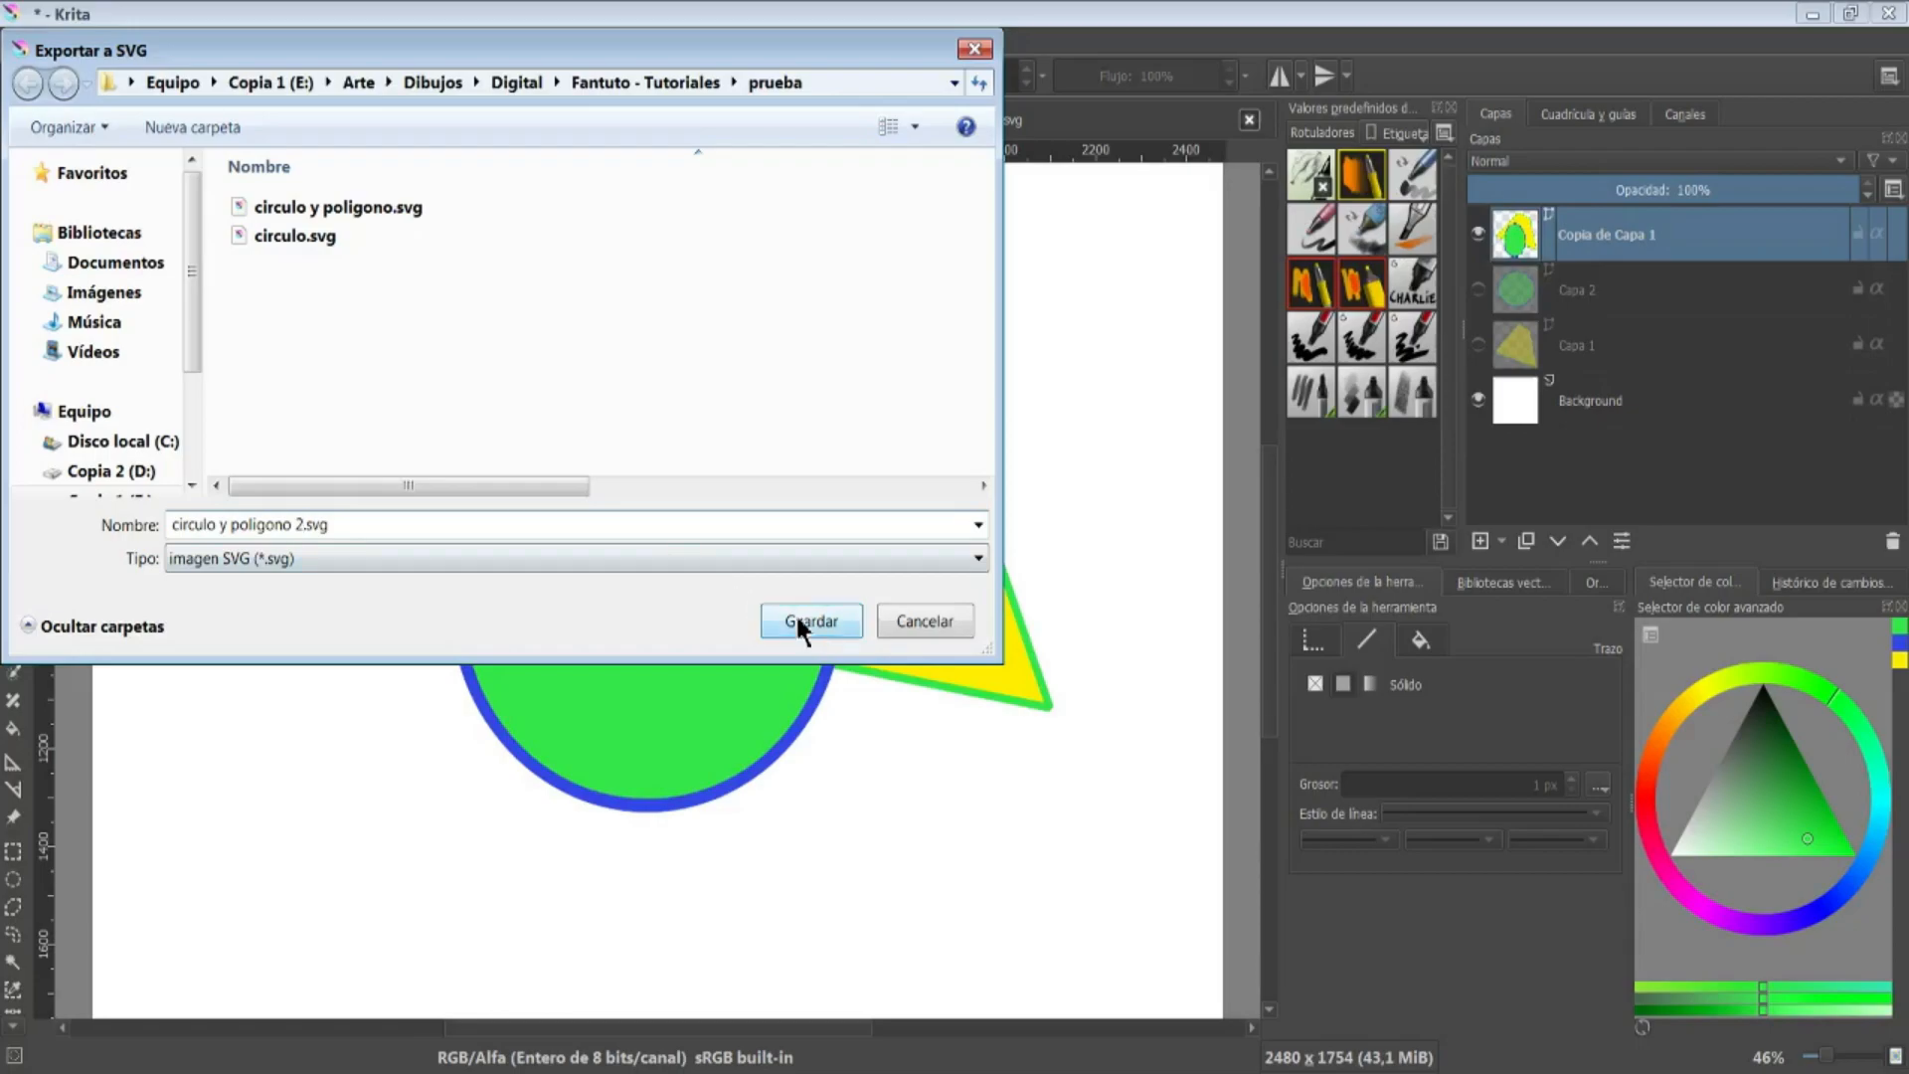
left_click(811, 620)
Open circulo y poligono 2.svg from the prueba folder in Krita
left_click(383, 211)
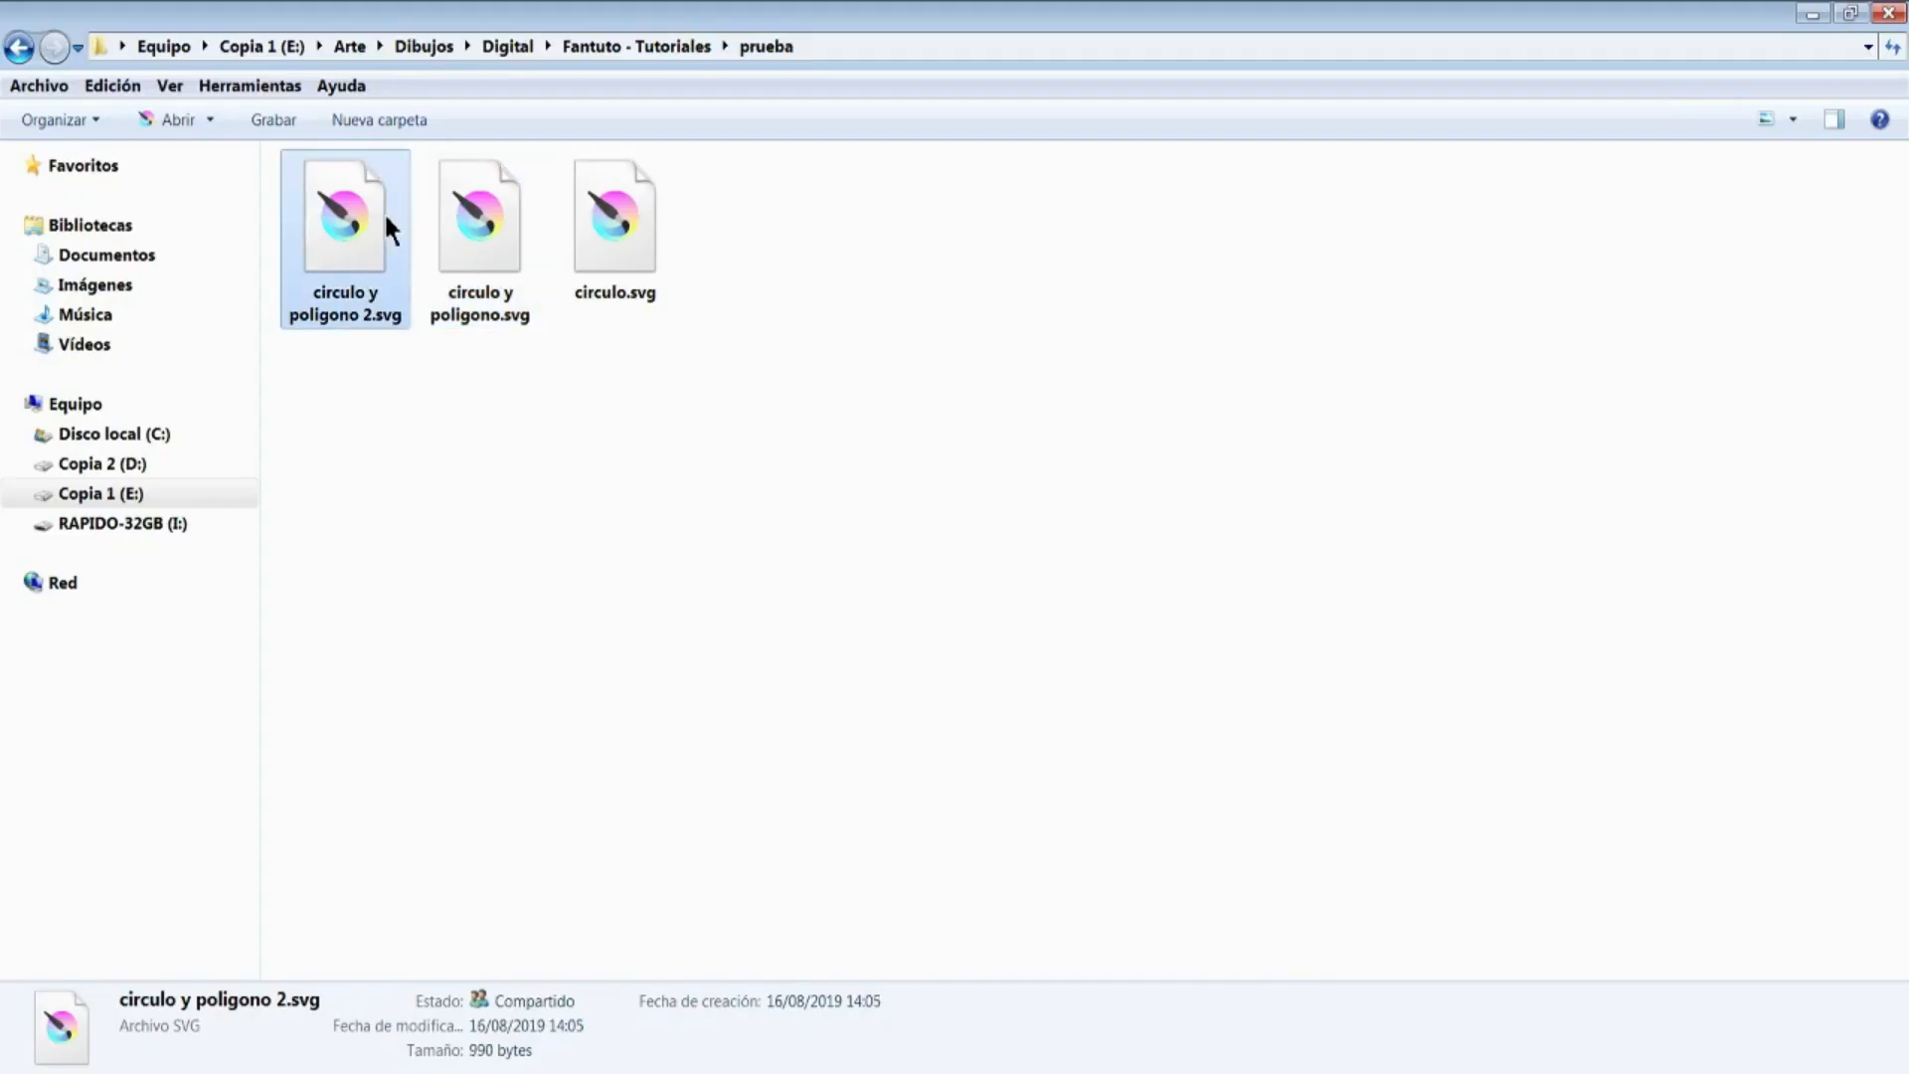
double_click(384, 211)
left_click(1038, 577)
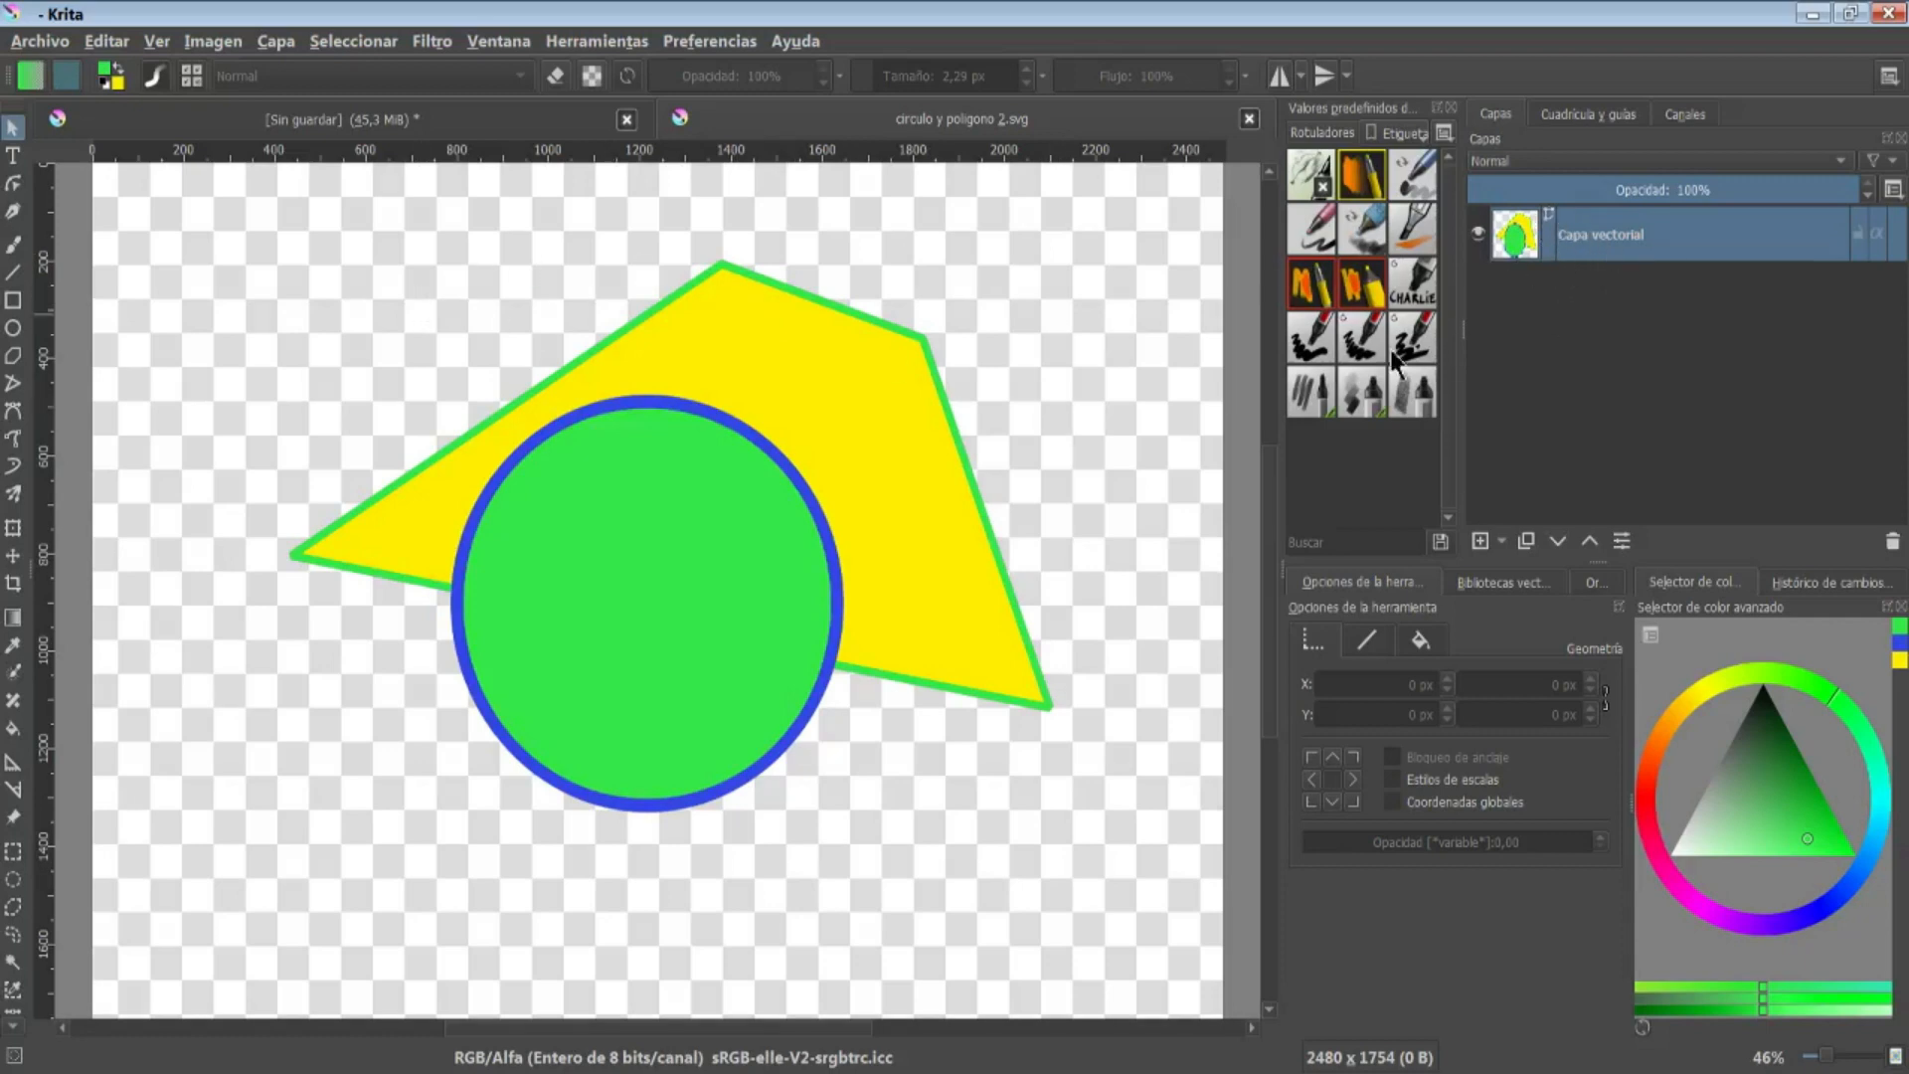
Try moving the circle and the yellow polygon separately in the imported vector layer
left_click(533, 533)
left_click_drag(563, 452, 601, 583)
left_click_drag(775, 340, 814, 361)
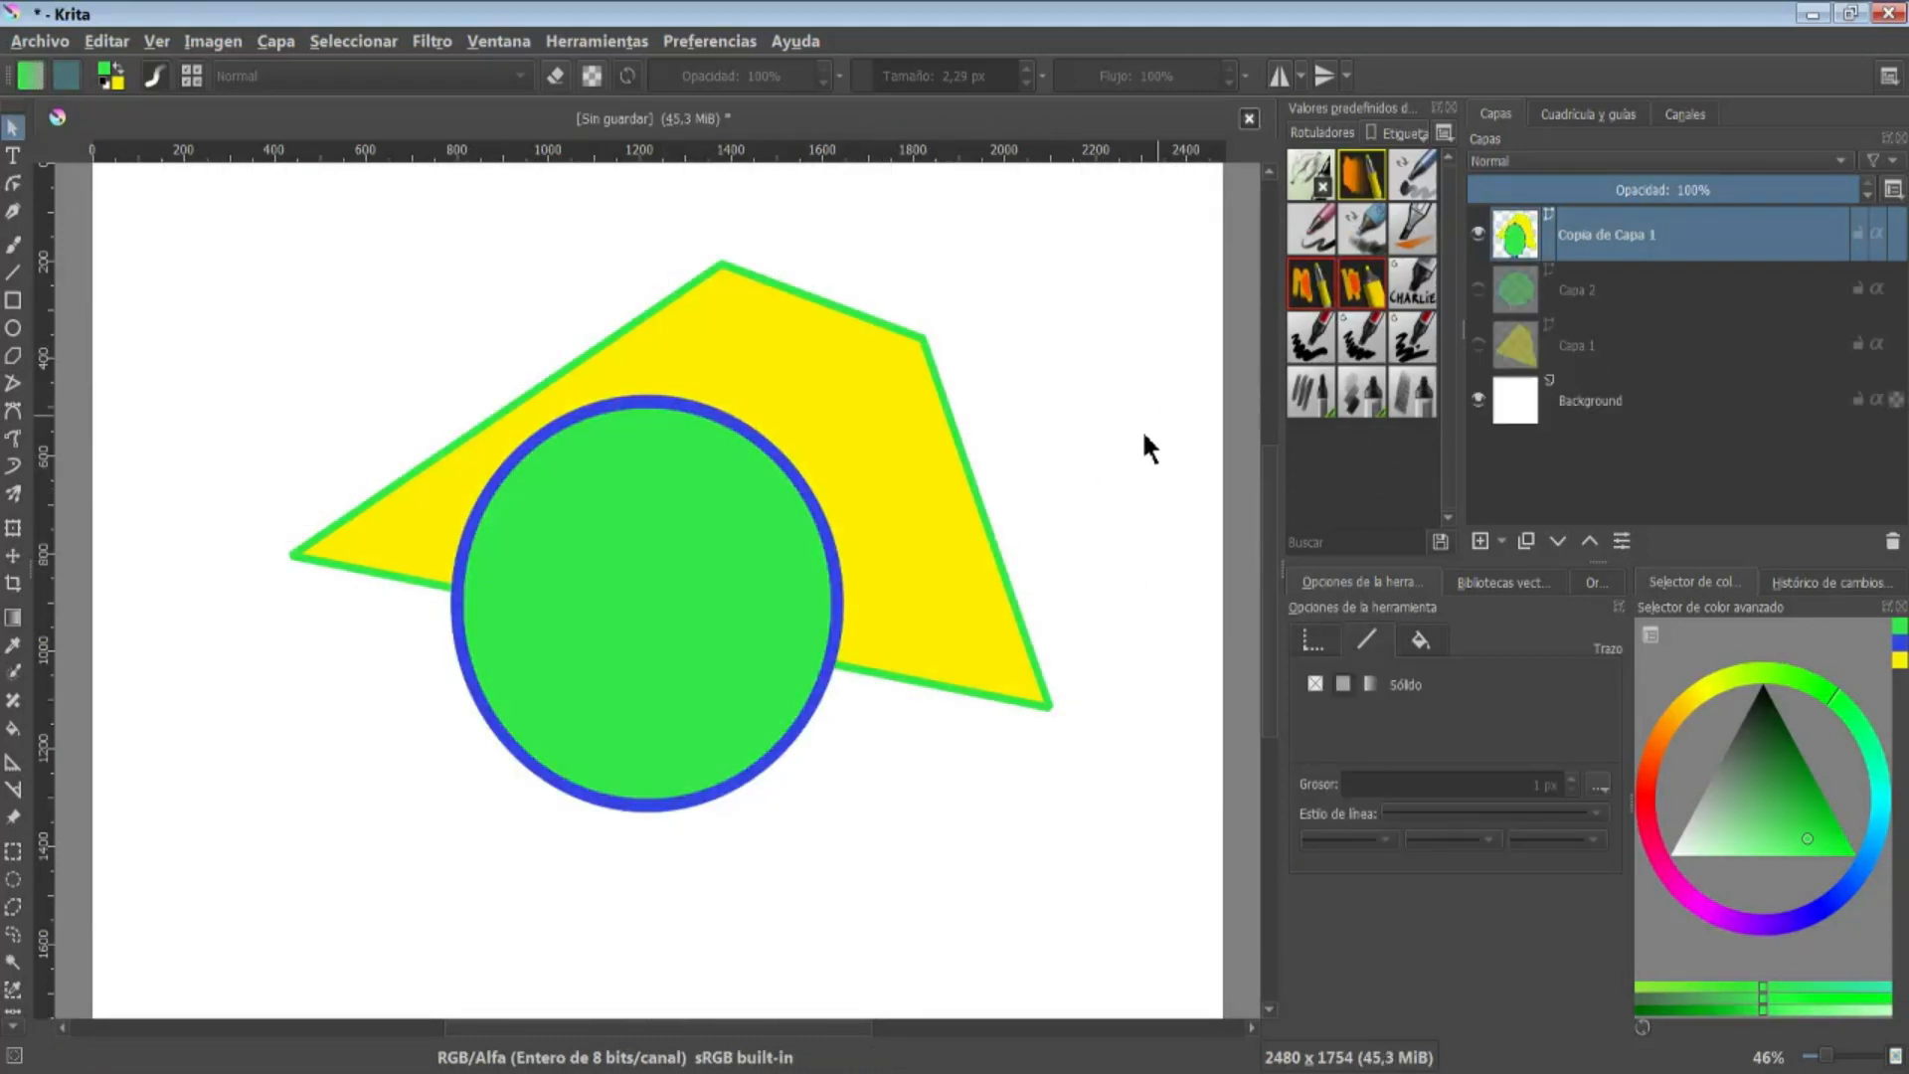
Close the unsaved document without saving it and bring up the Deserto.jpg drawing
left_click(1248, 118)
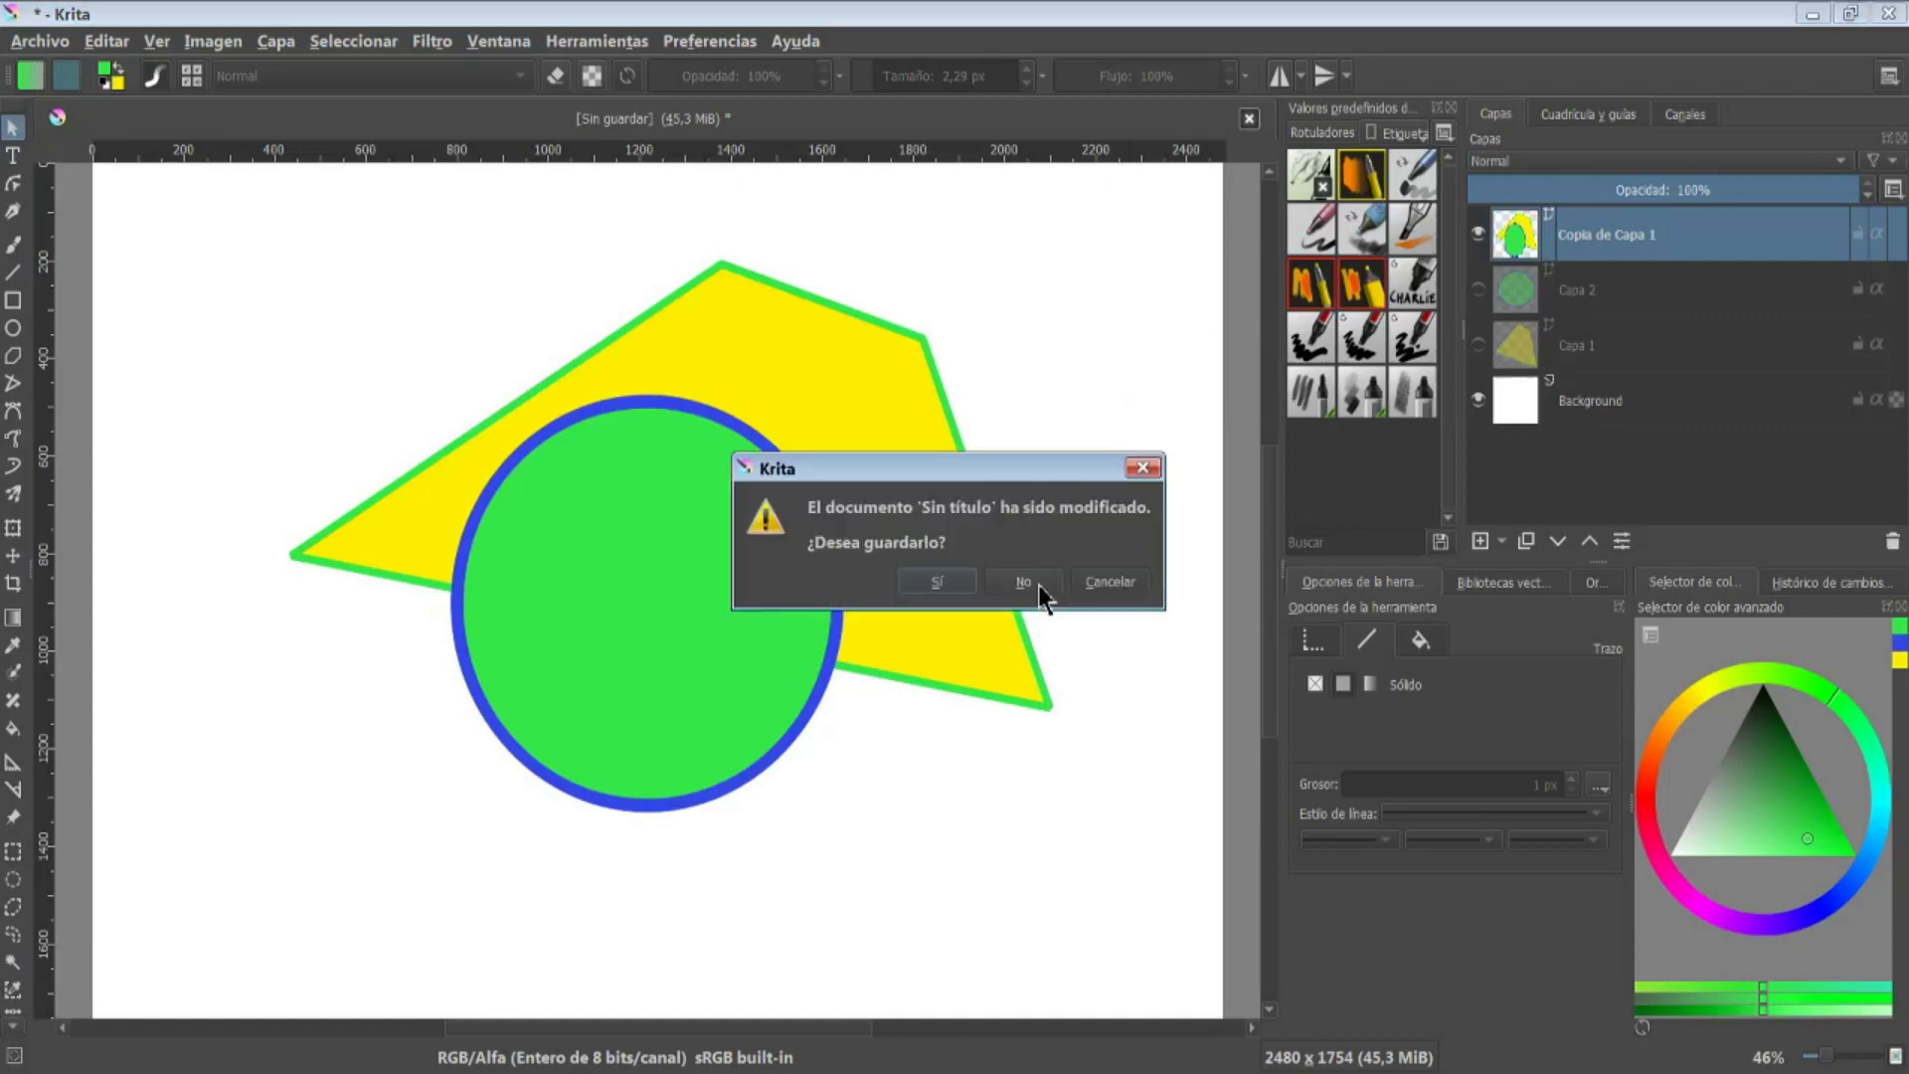
left_click(1038, 584)
left_click(300, 689)
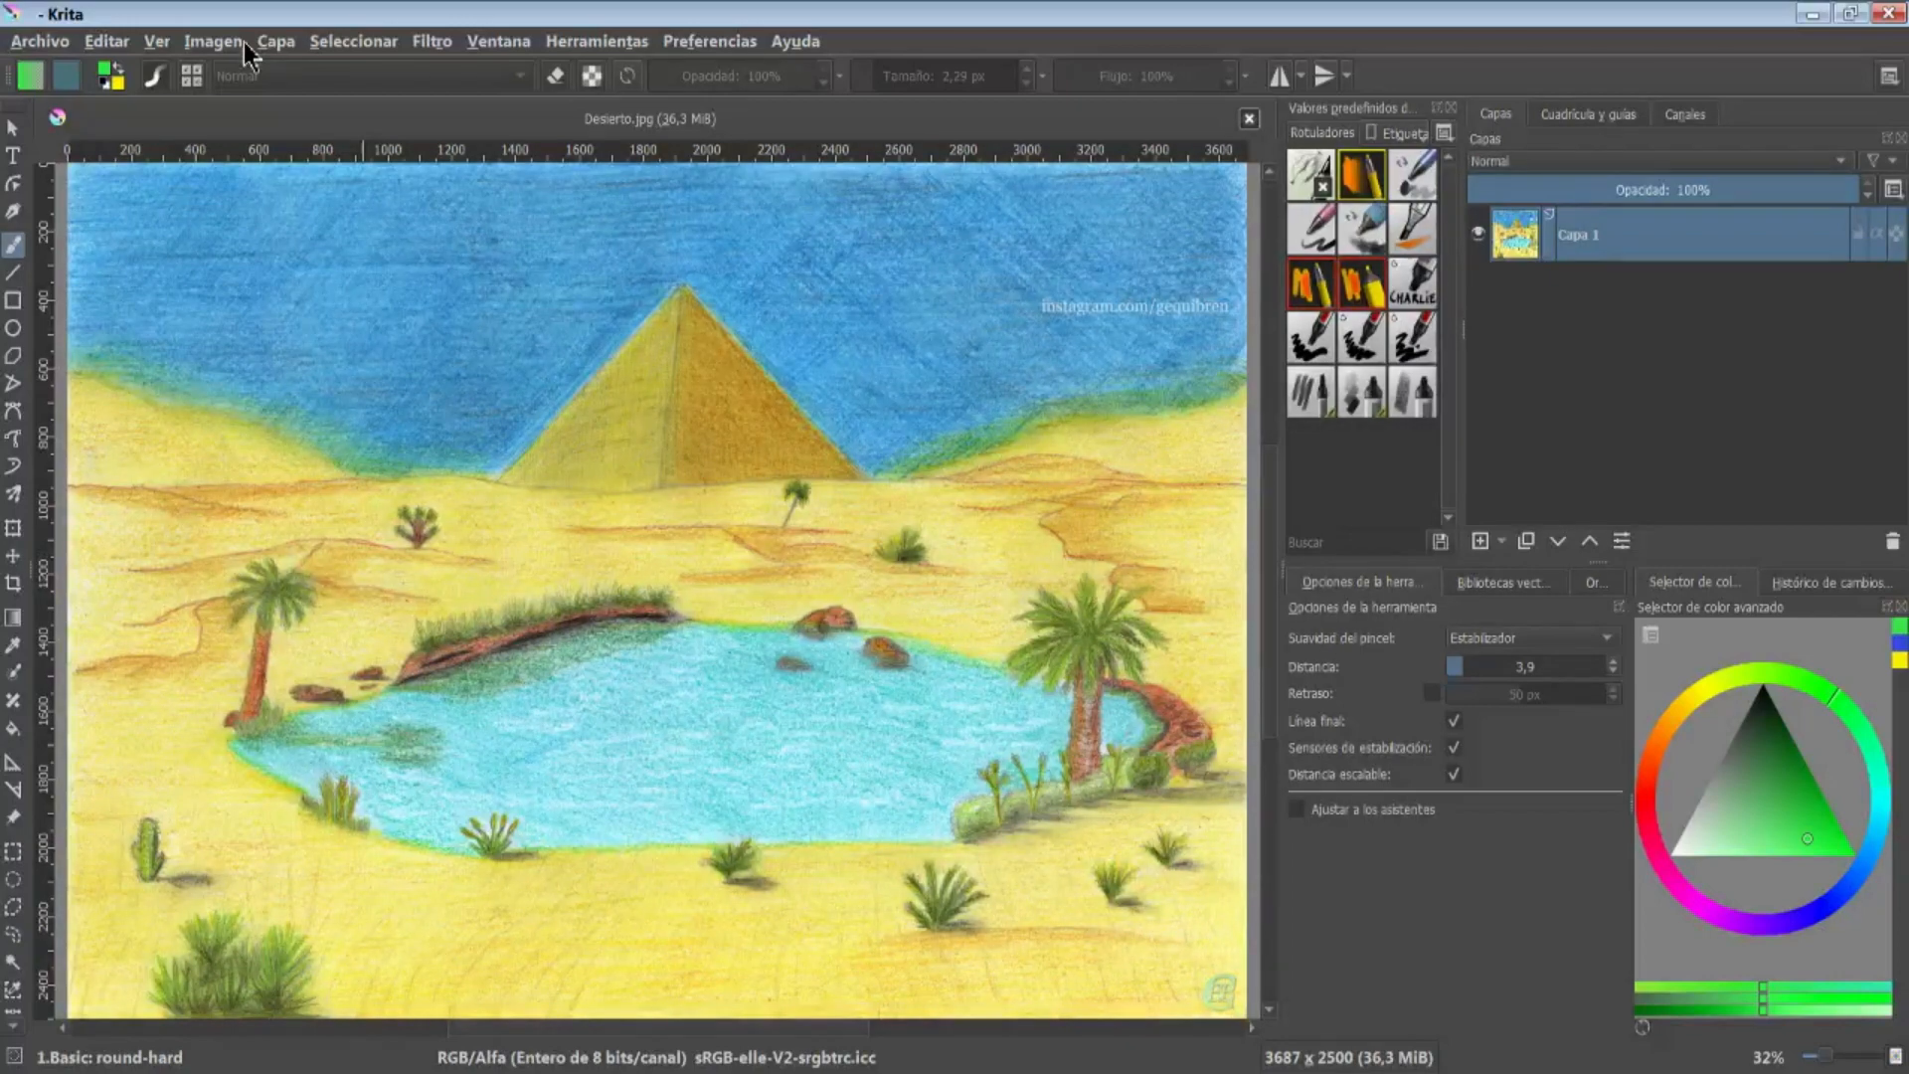
Import circulo y poligono 2.svg from the prueba folder into the Deserto.jpg drawing as a vector layer
left_click(214, 41)
mouse_move(275, 41)
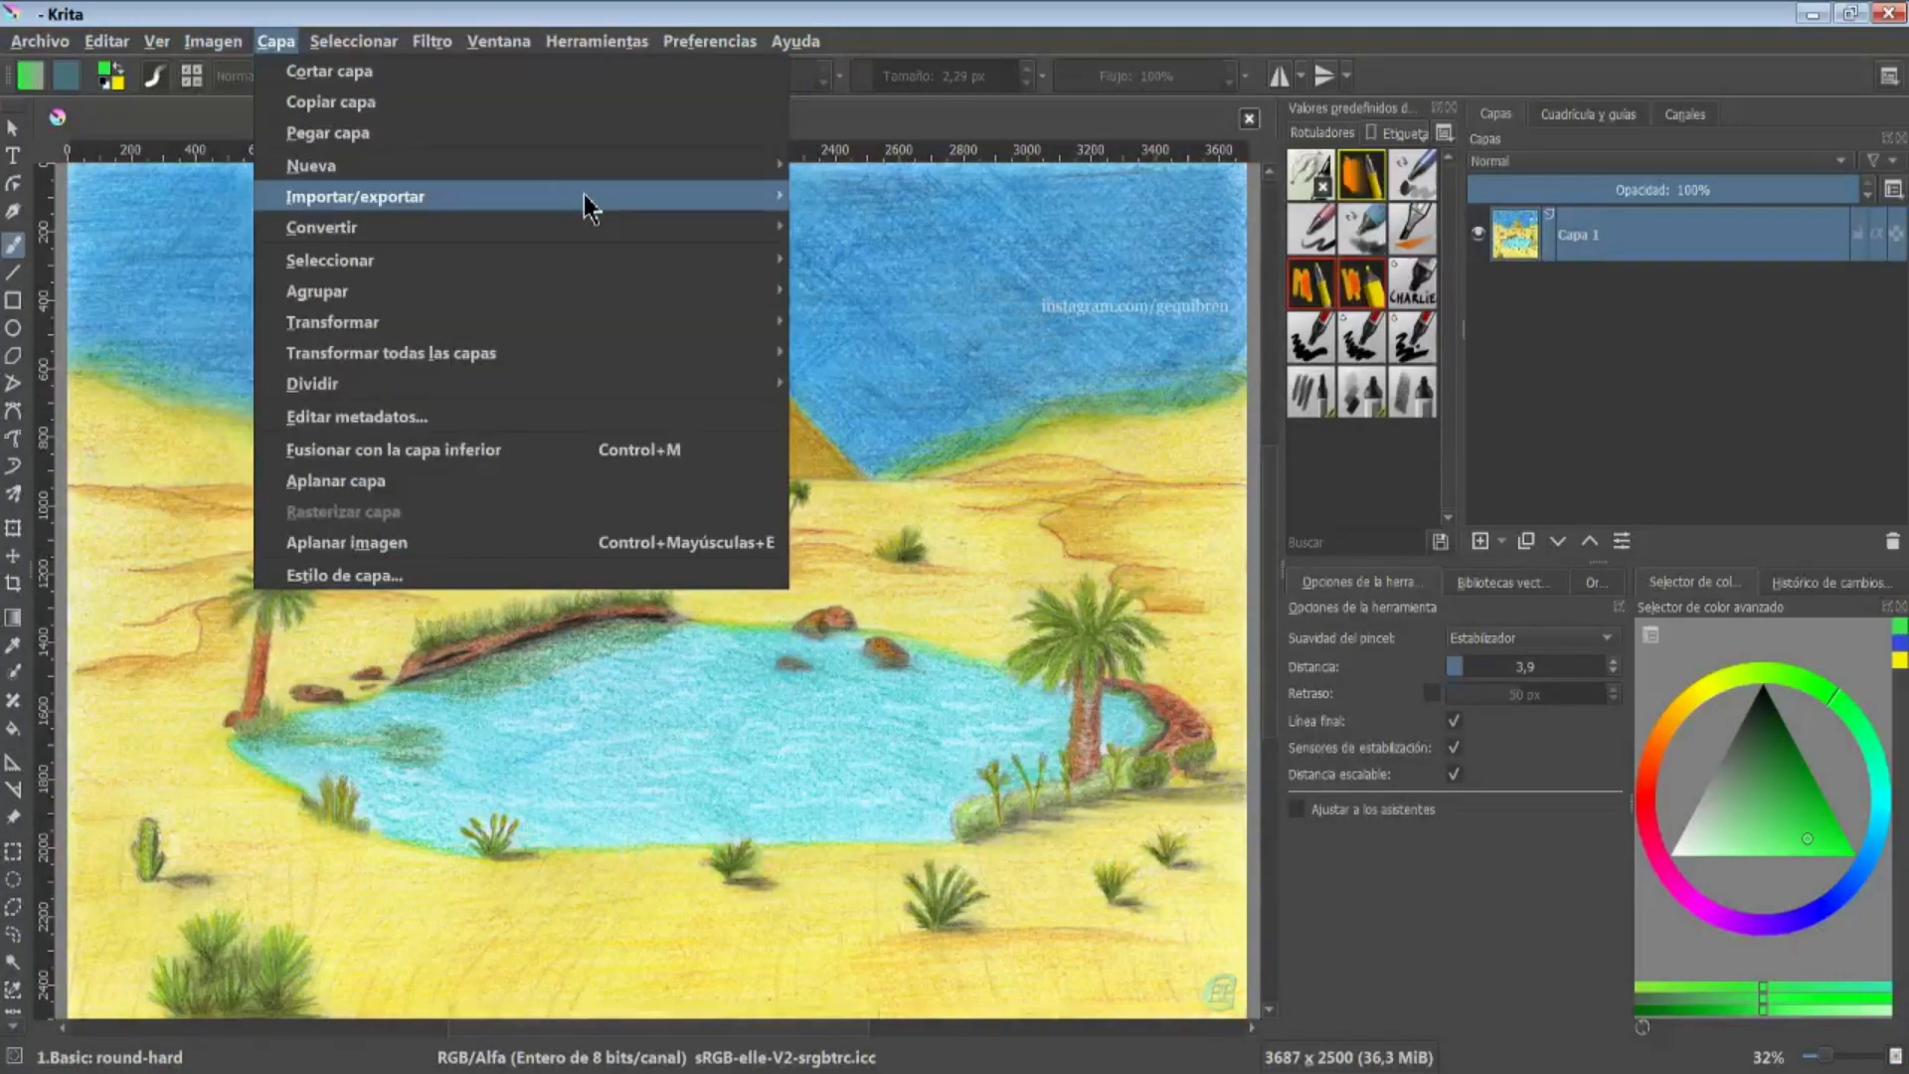
mouse_move(584, 196)
left_click(1093, 298)
double_click(413, 209)
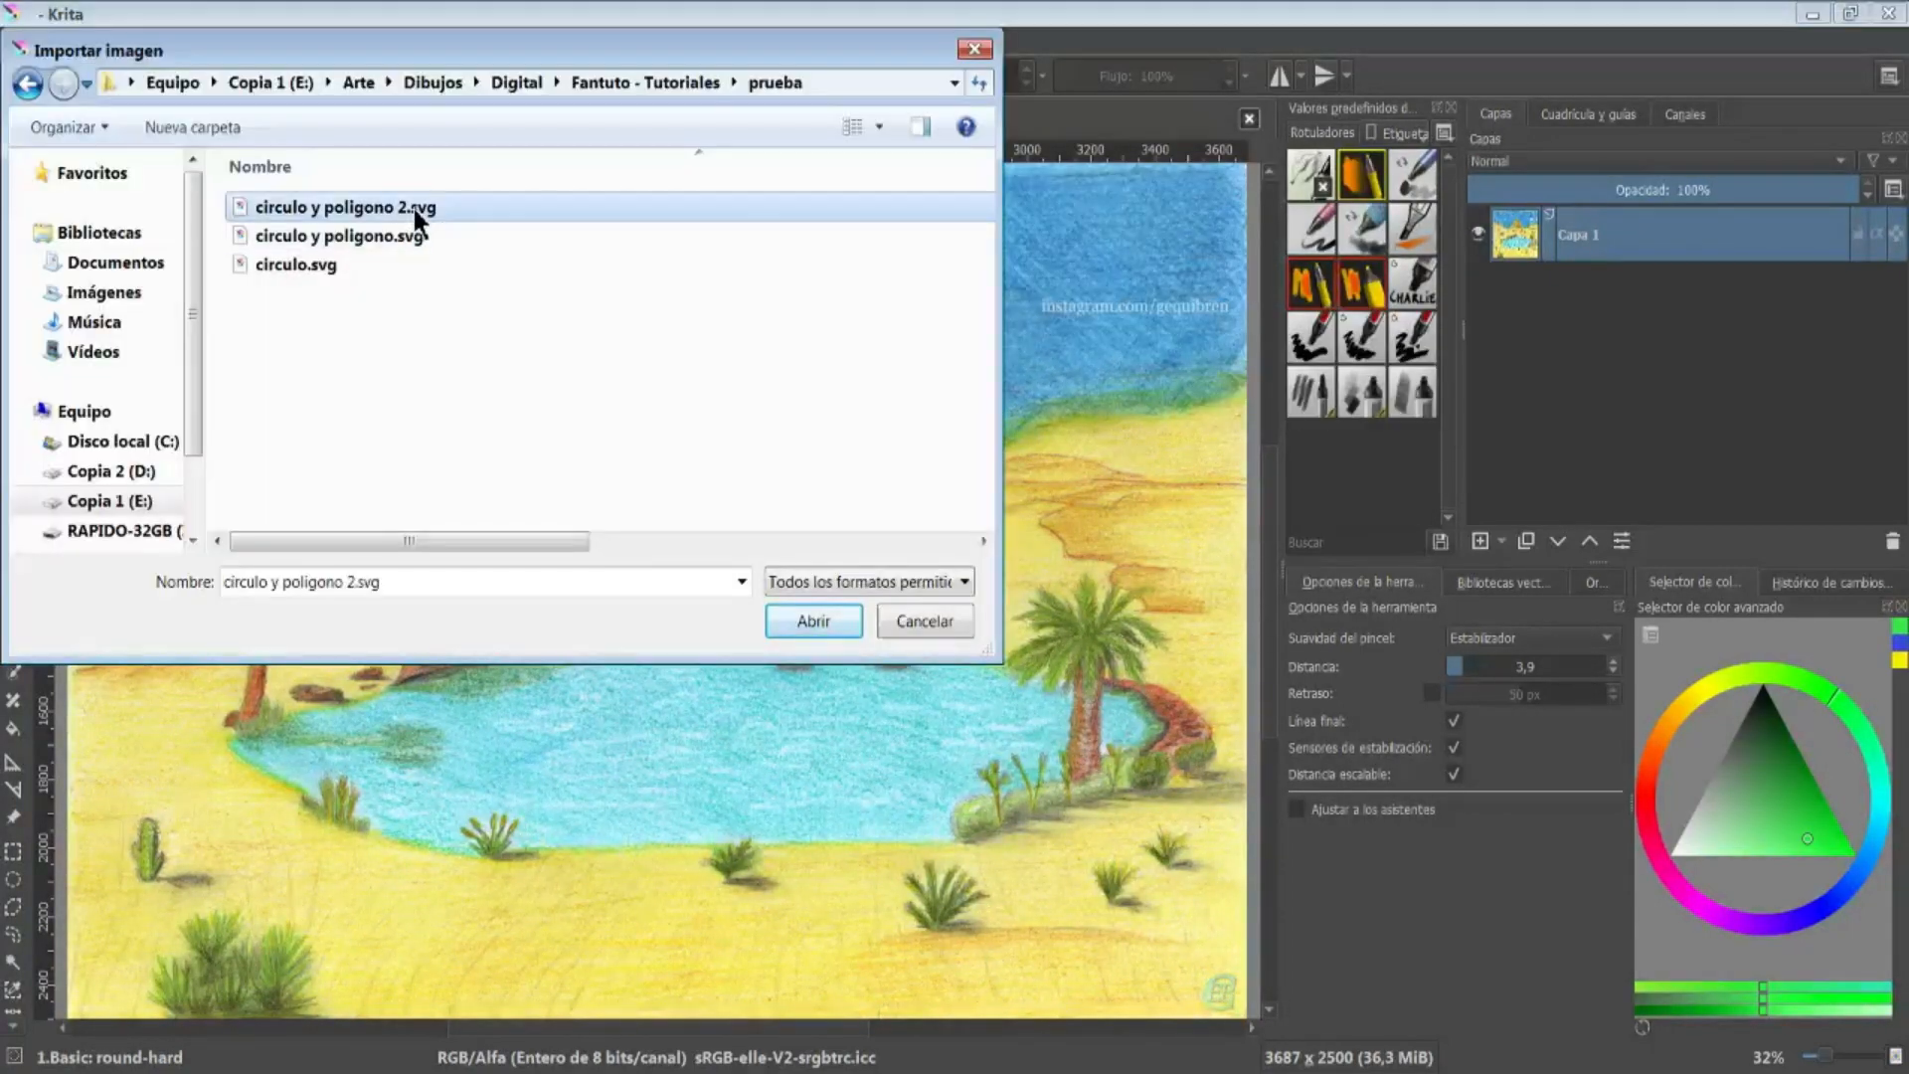
left_click(1024, 572)
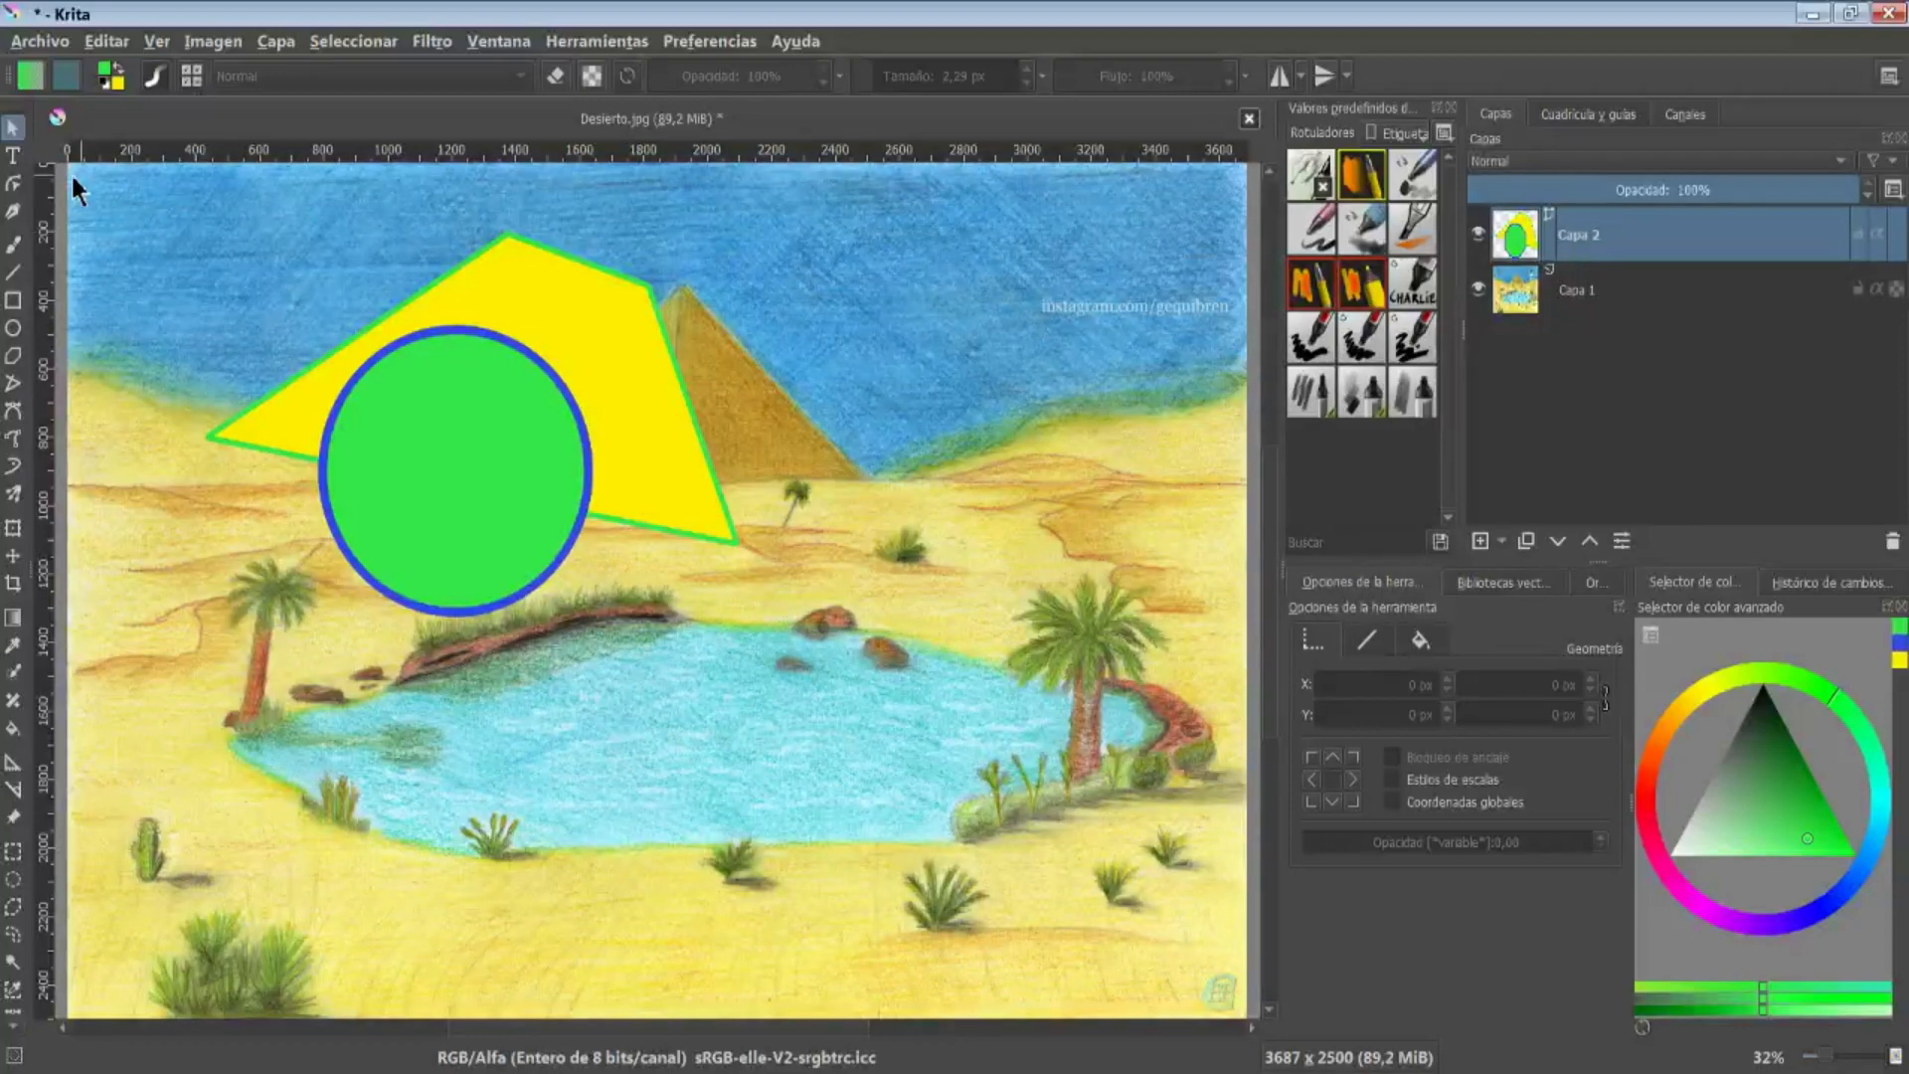
Move the yellow polygon over the front of the pyramid and the green circle onto the lake's left shore
left_click(19, 134)
left_click_drag(696, 408, 912, 481)
left_click_drag(464, 516, 307, 750)
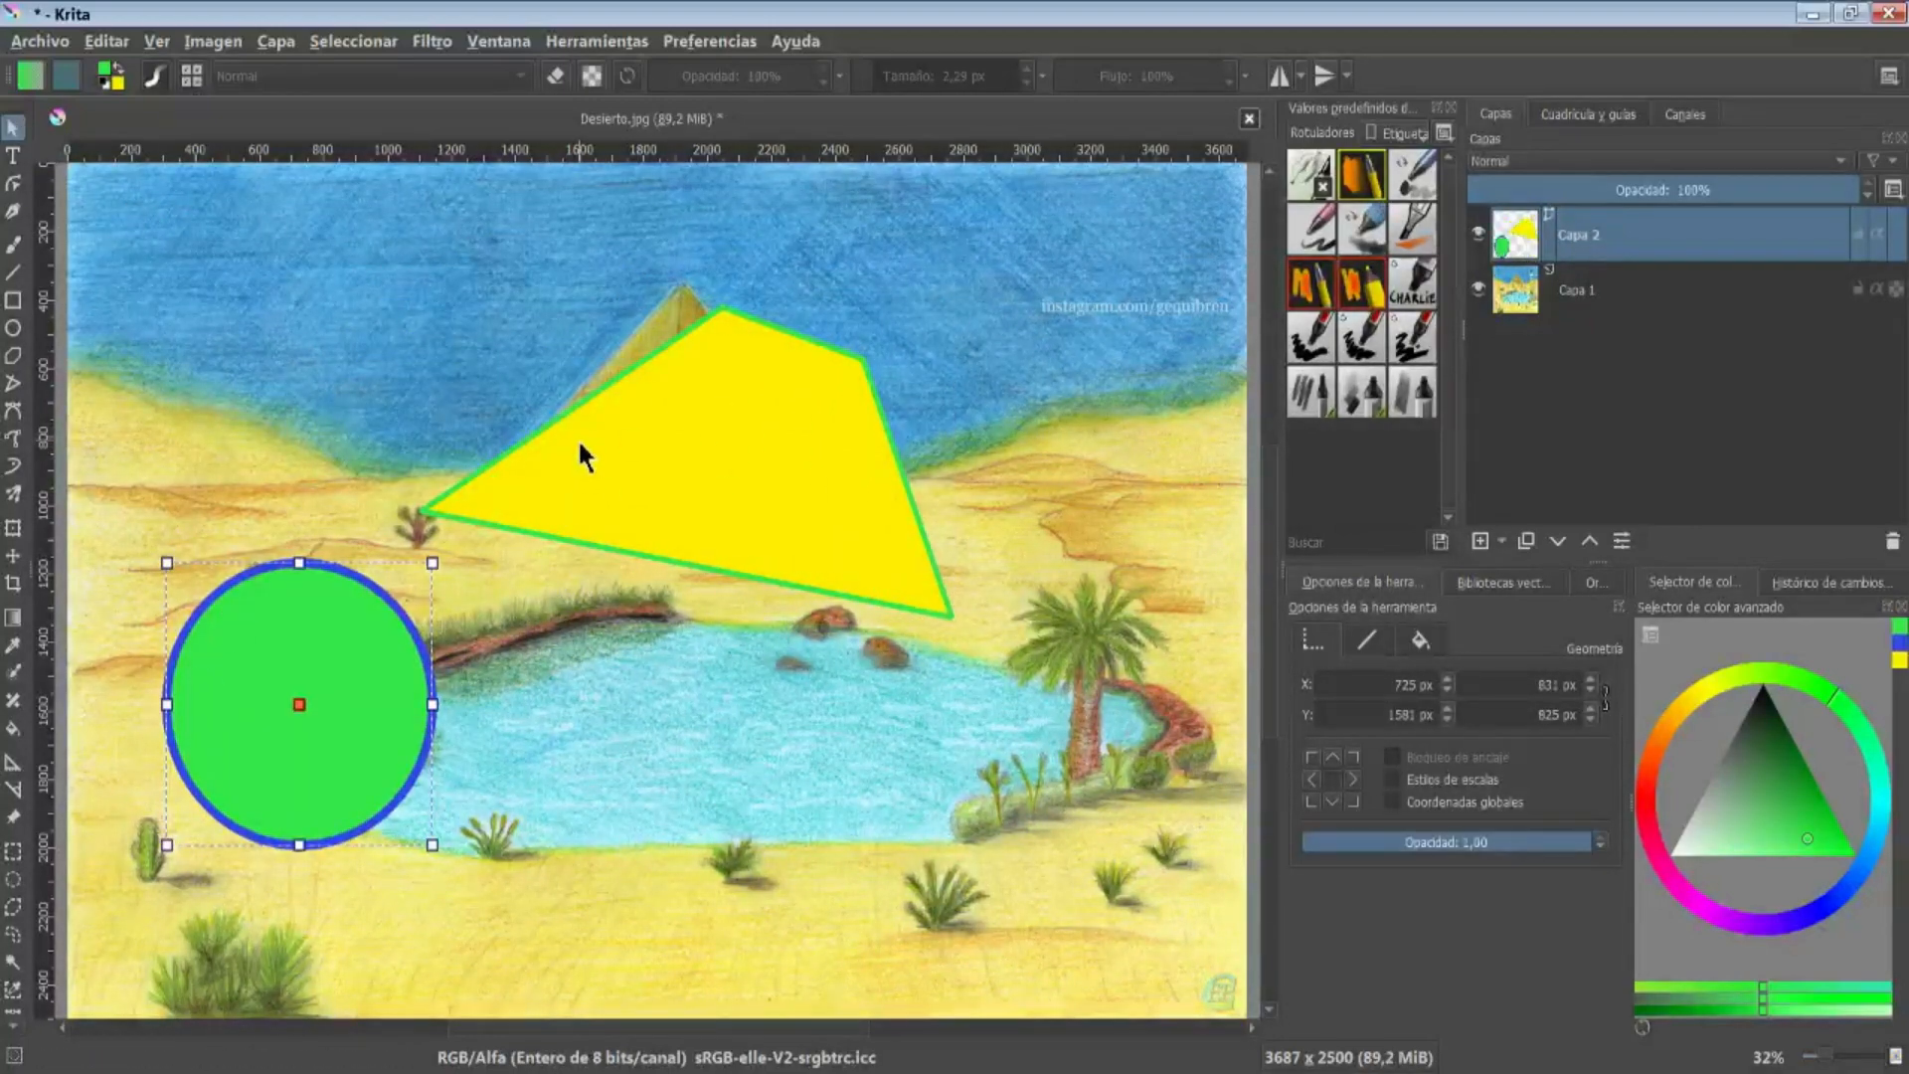
left_click(686, 746)
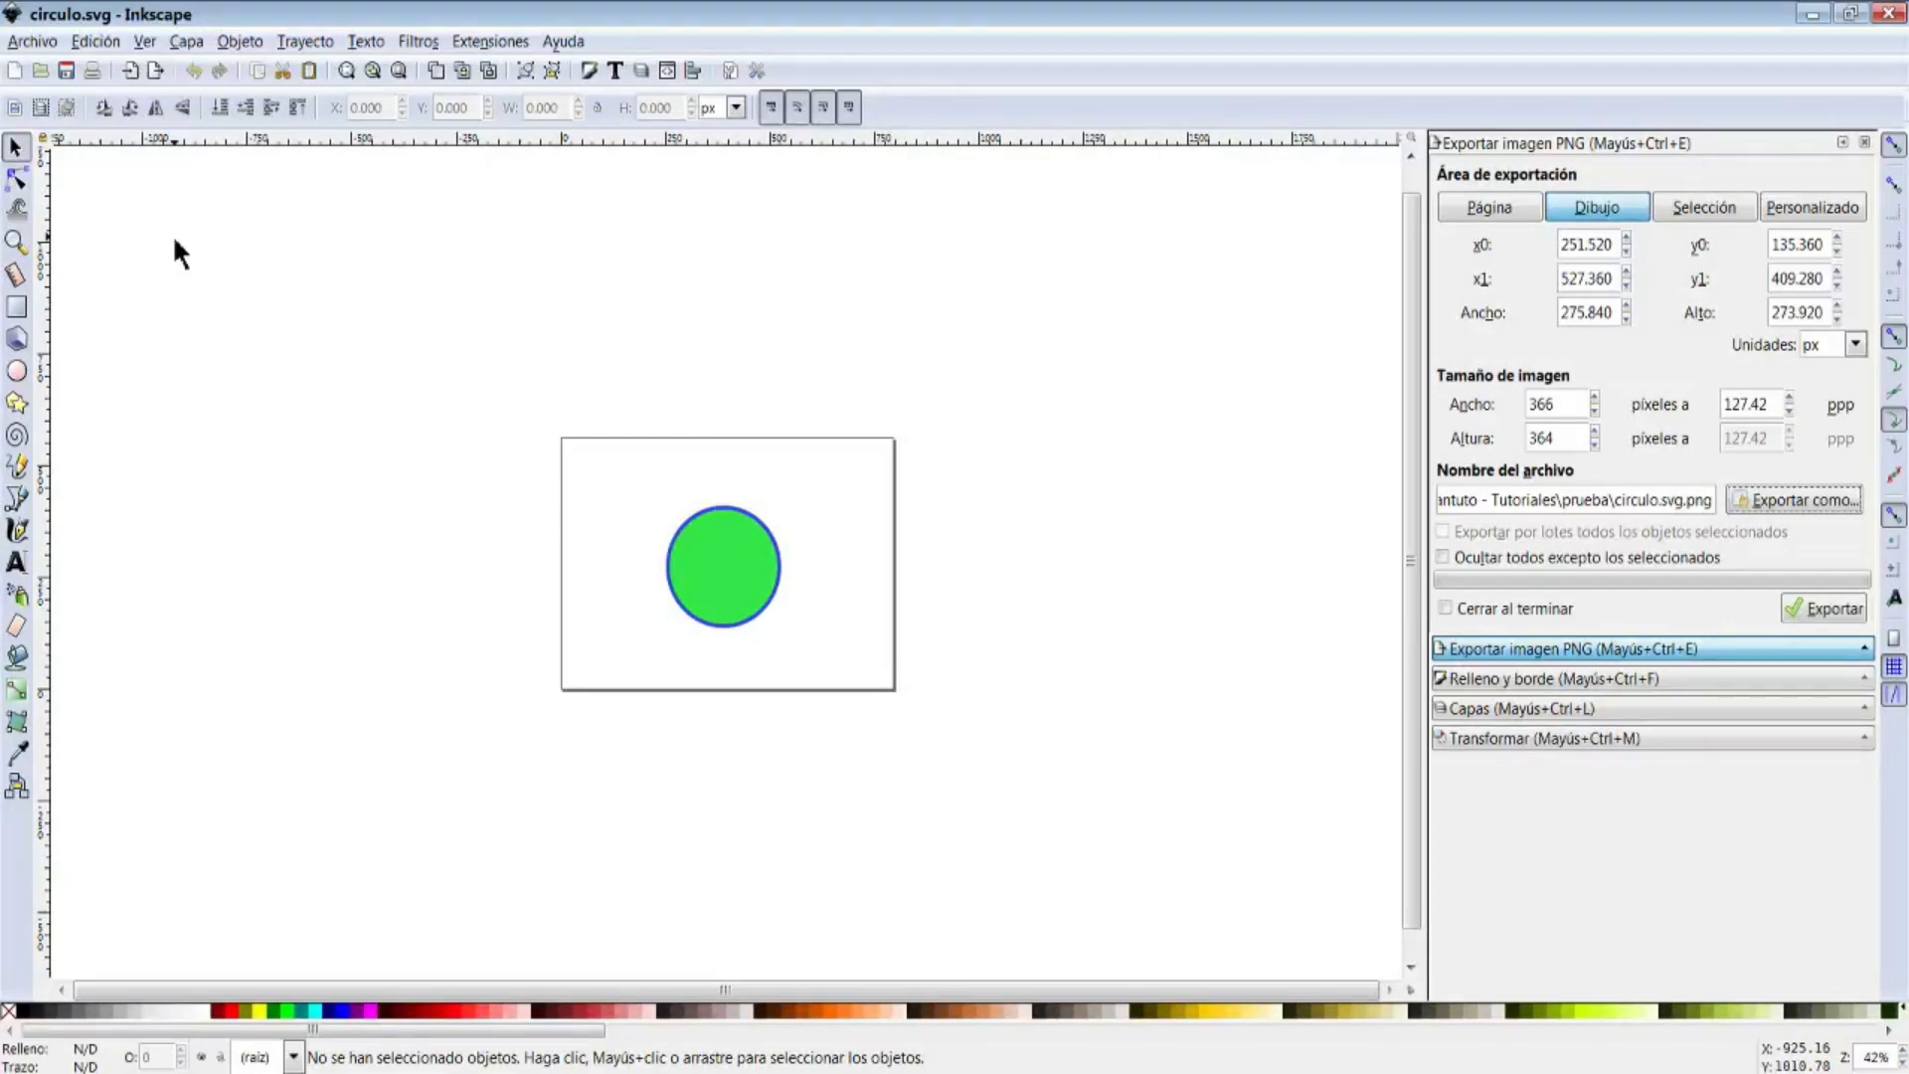
In Inkscape, start saving circulo.svg under a new name and examine the list of available file formats
left_click(44, 44)
left_click(103, 226)
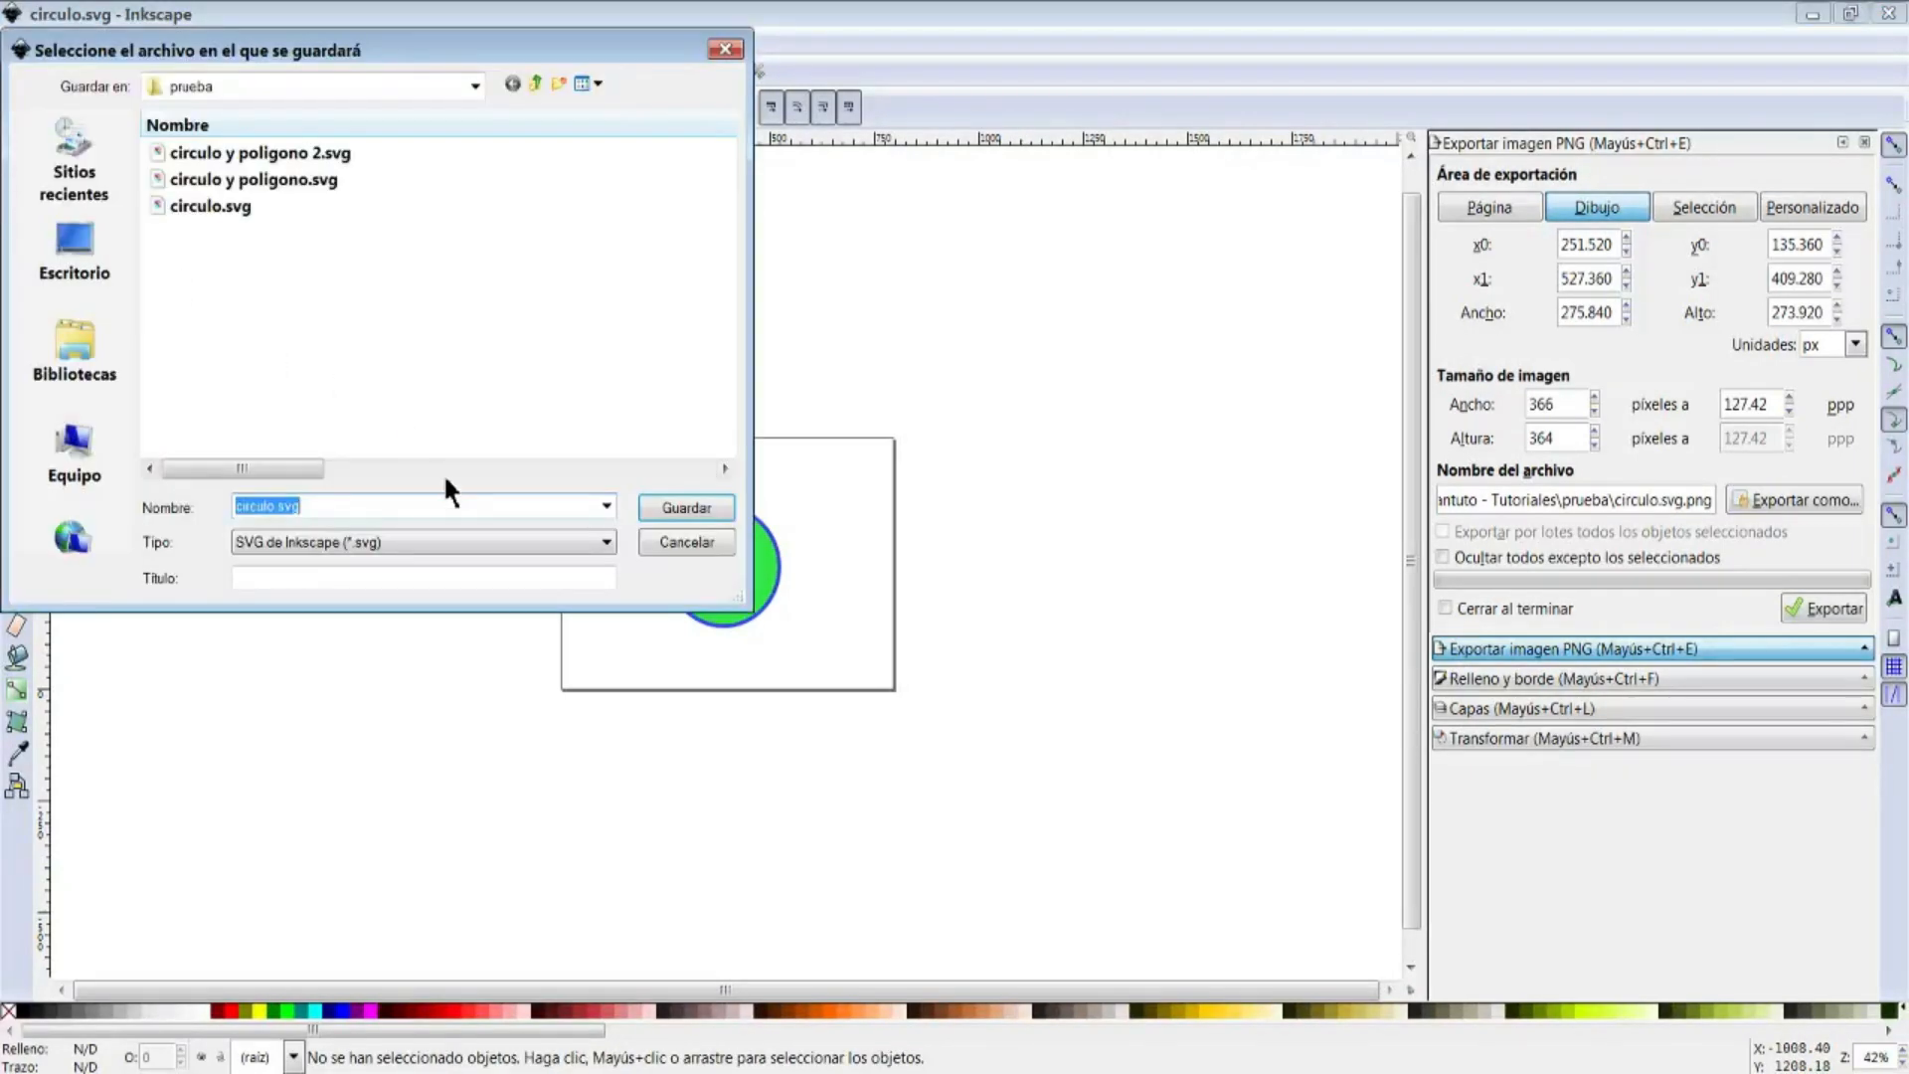
left_click(606, 540)
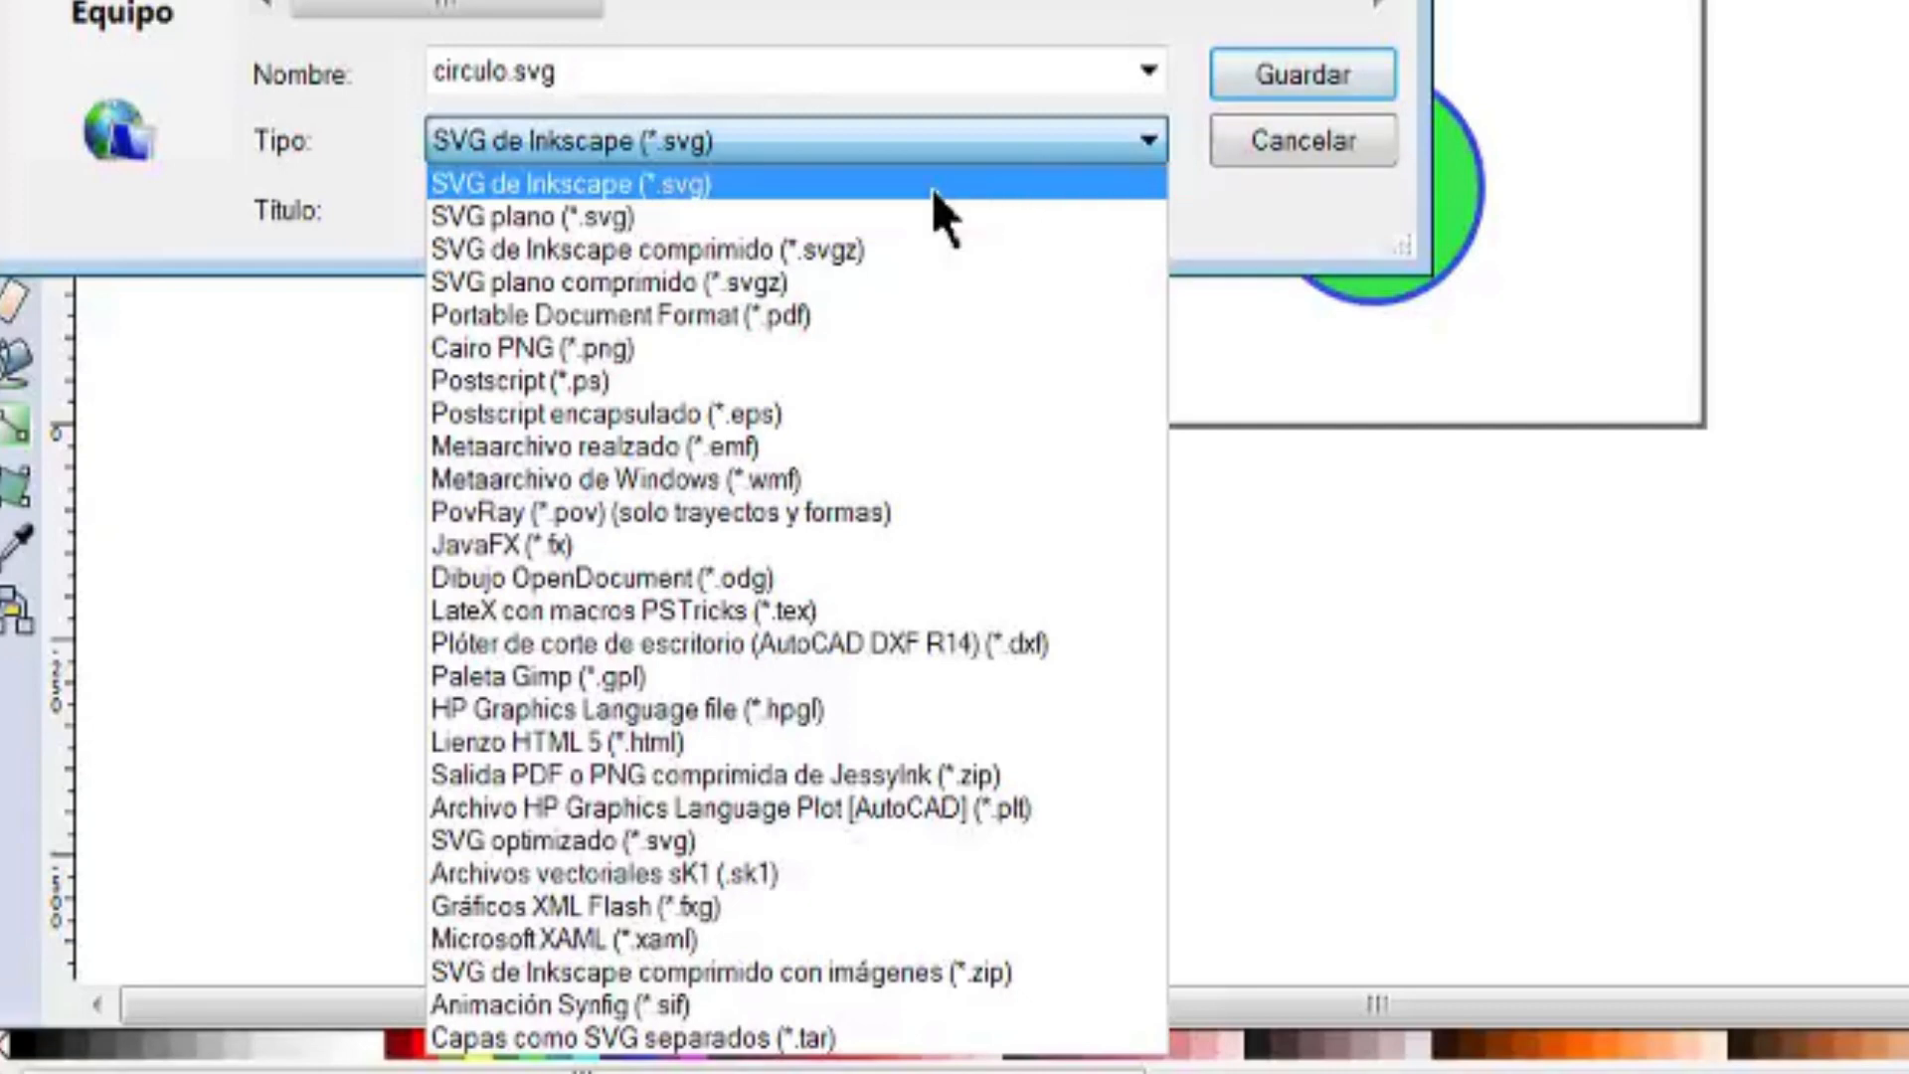